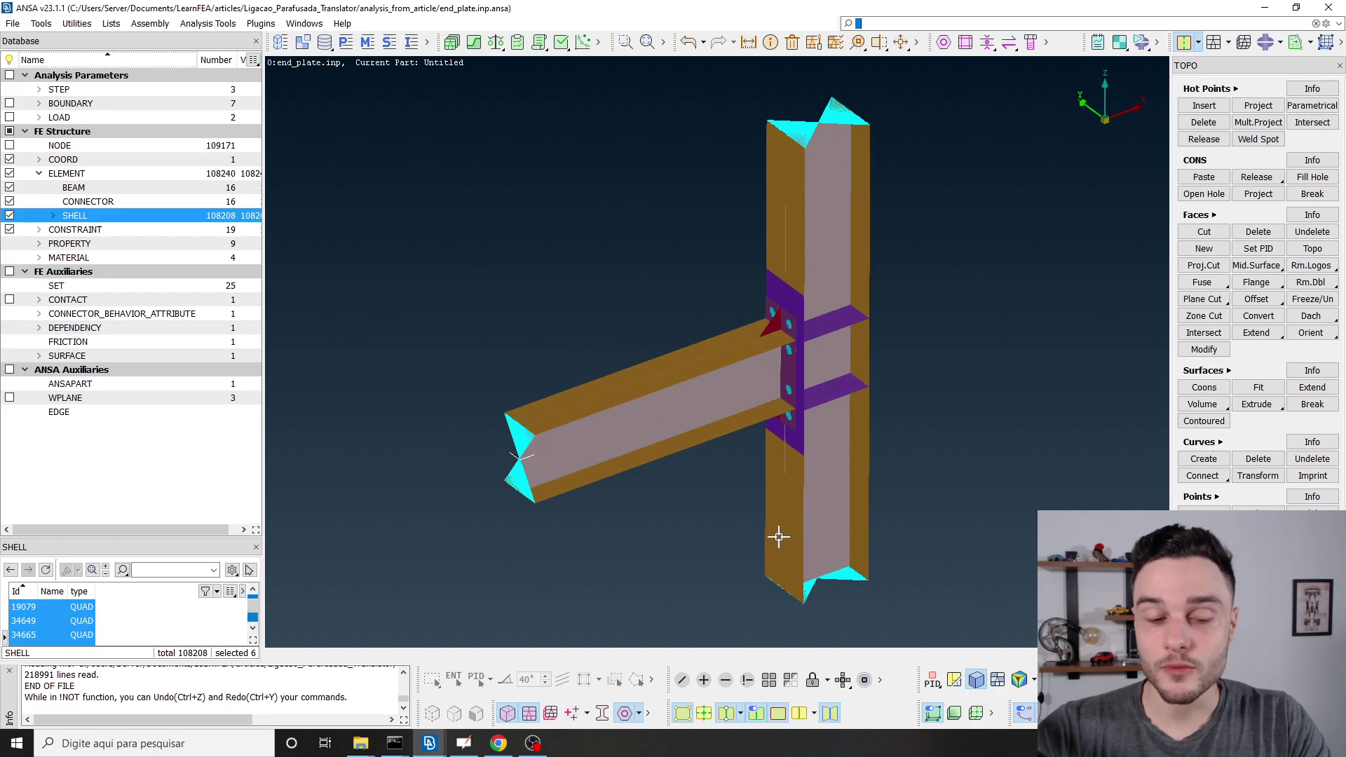
Switch to the browser's shi2007.pdf paper and view the test specimen in Figs. 1 and 2 on page 3.
click(499, 743)
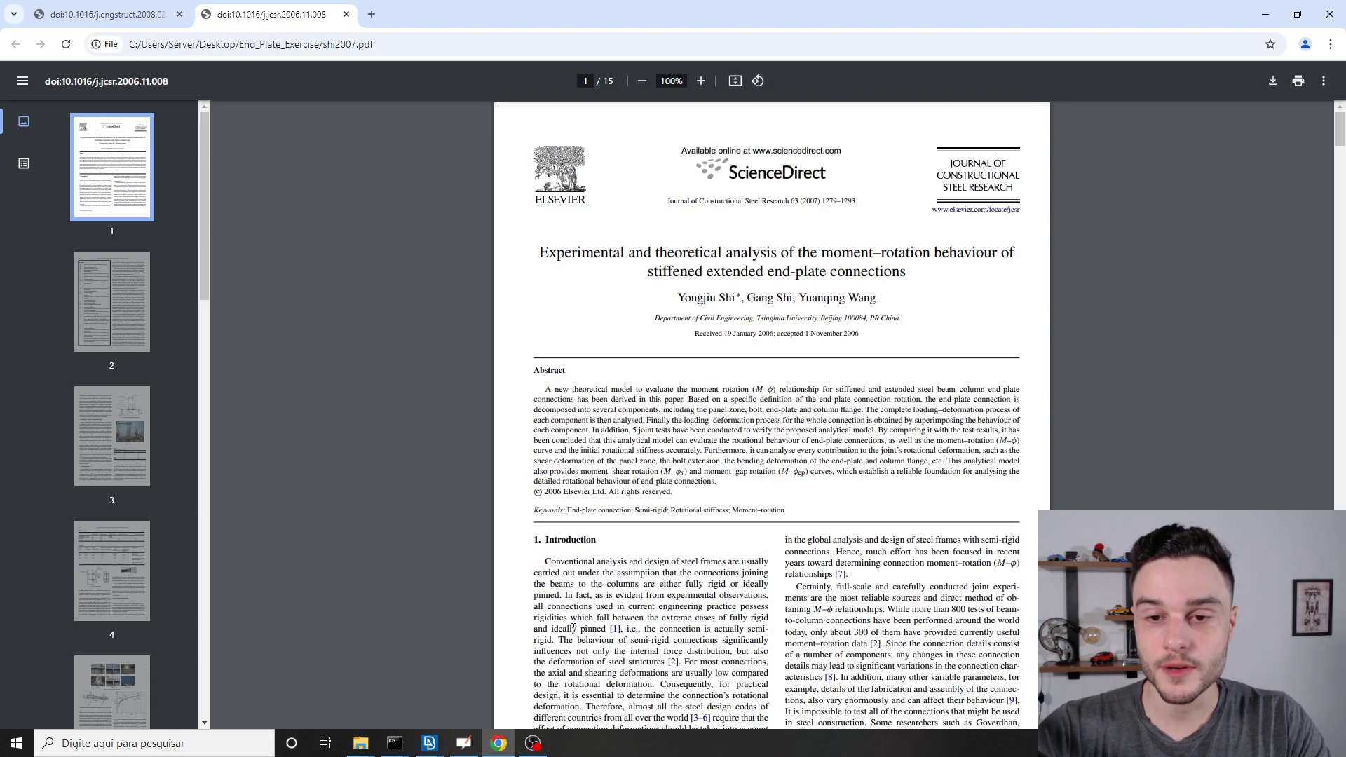
scroll(701, 421, down, 10)
scroll(912, 421, down, 10)
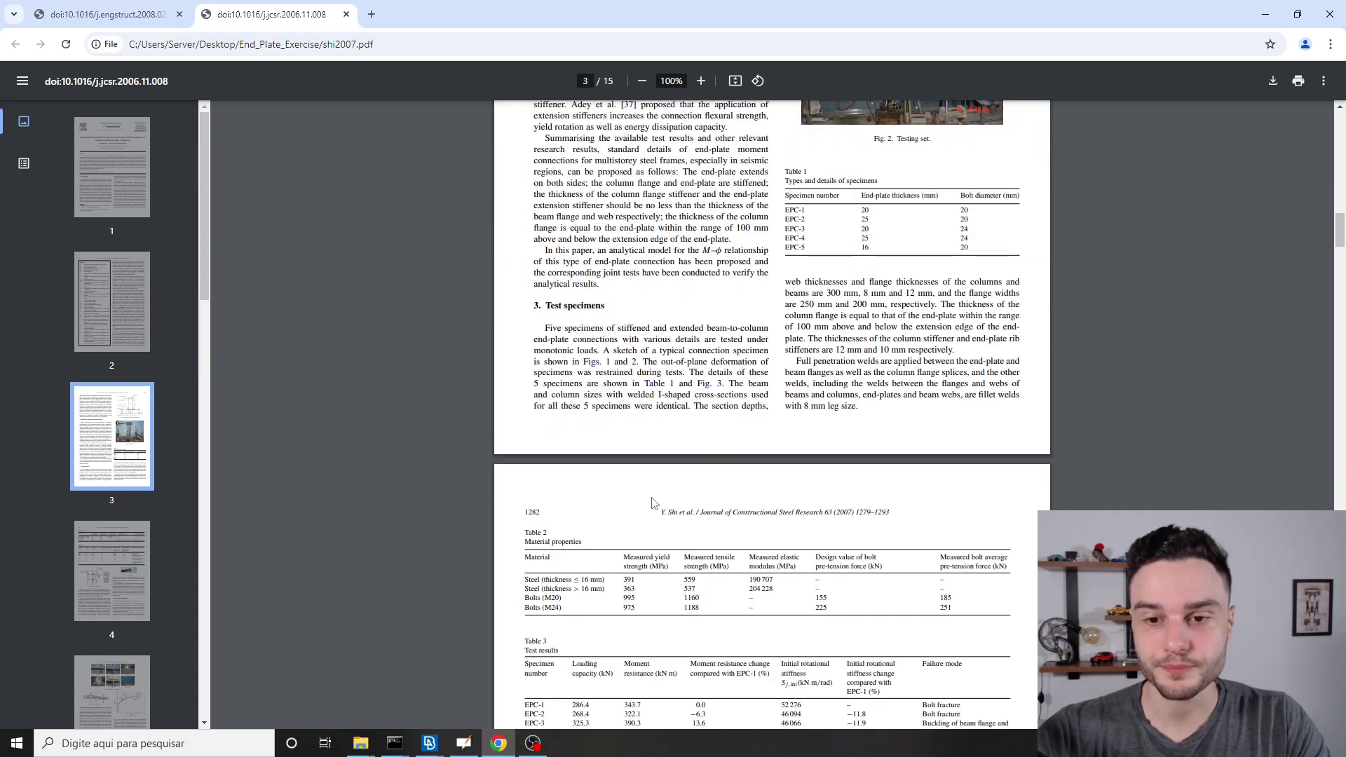
ctrl+scroll(1101, 490, up, 5)
ctrl+scroll(1101, 490, down, 3)
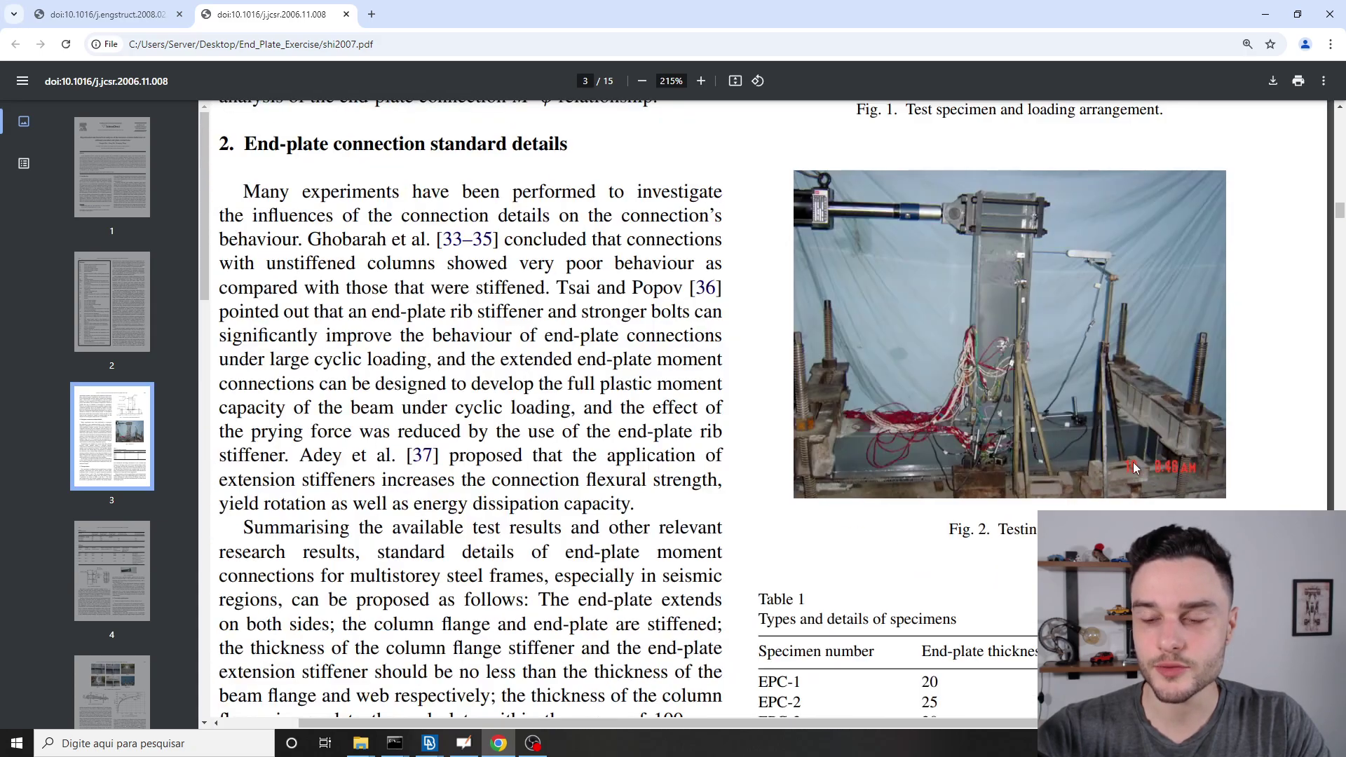
scroll(1143, 295, up, 1)
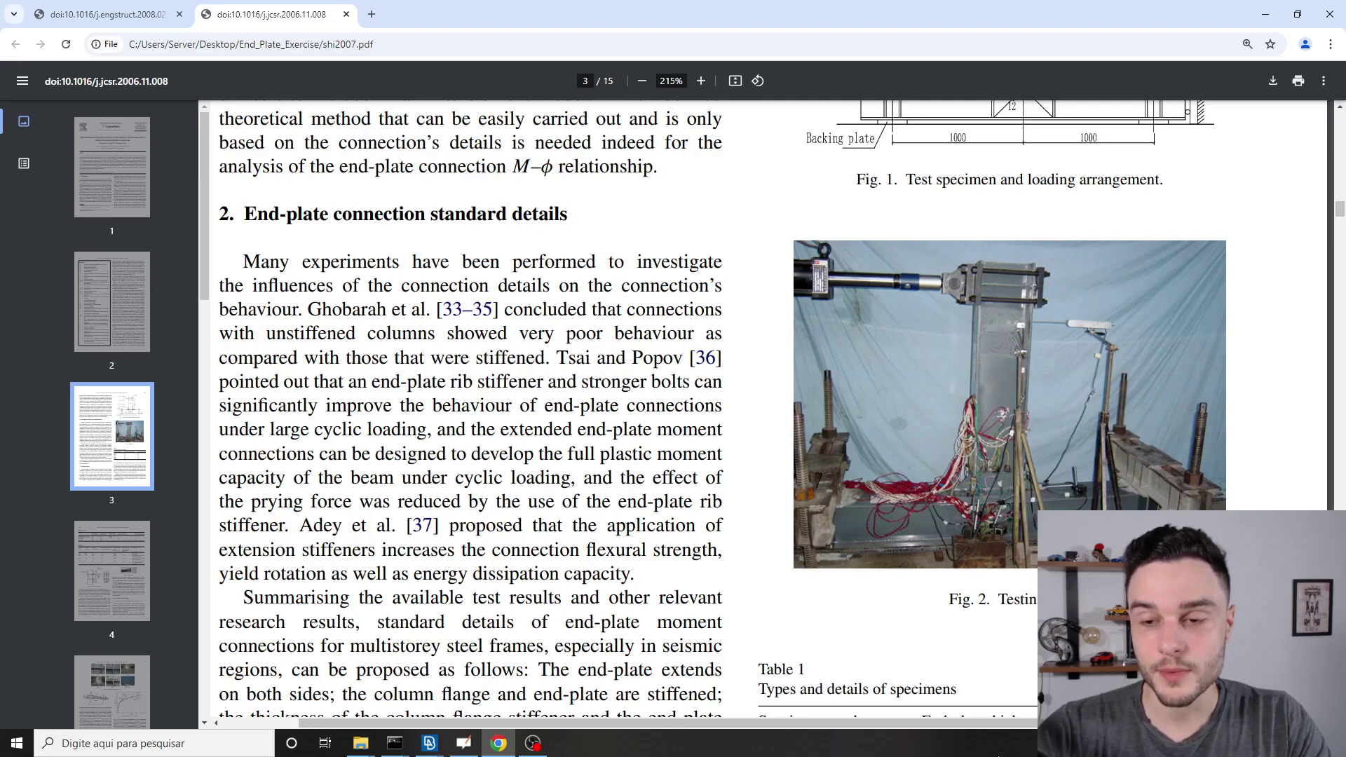
scroll(1182, 487, up, 3)
scroll(954, 475, up, 1)
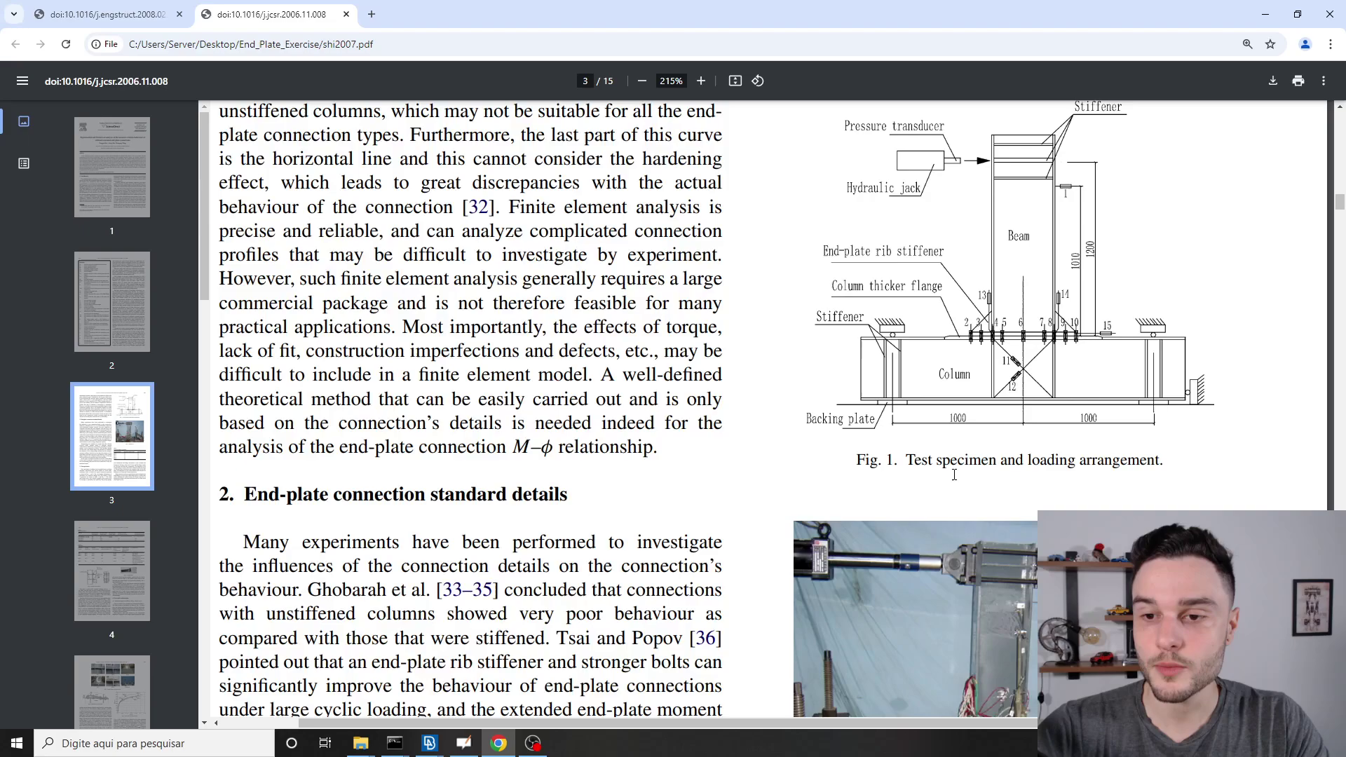
Switch to the ANSA session with end_plate.ansa and inspect the beam, end plate and rib stiffeners.
key(alt+Tab)
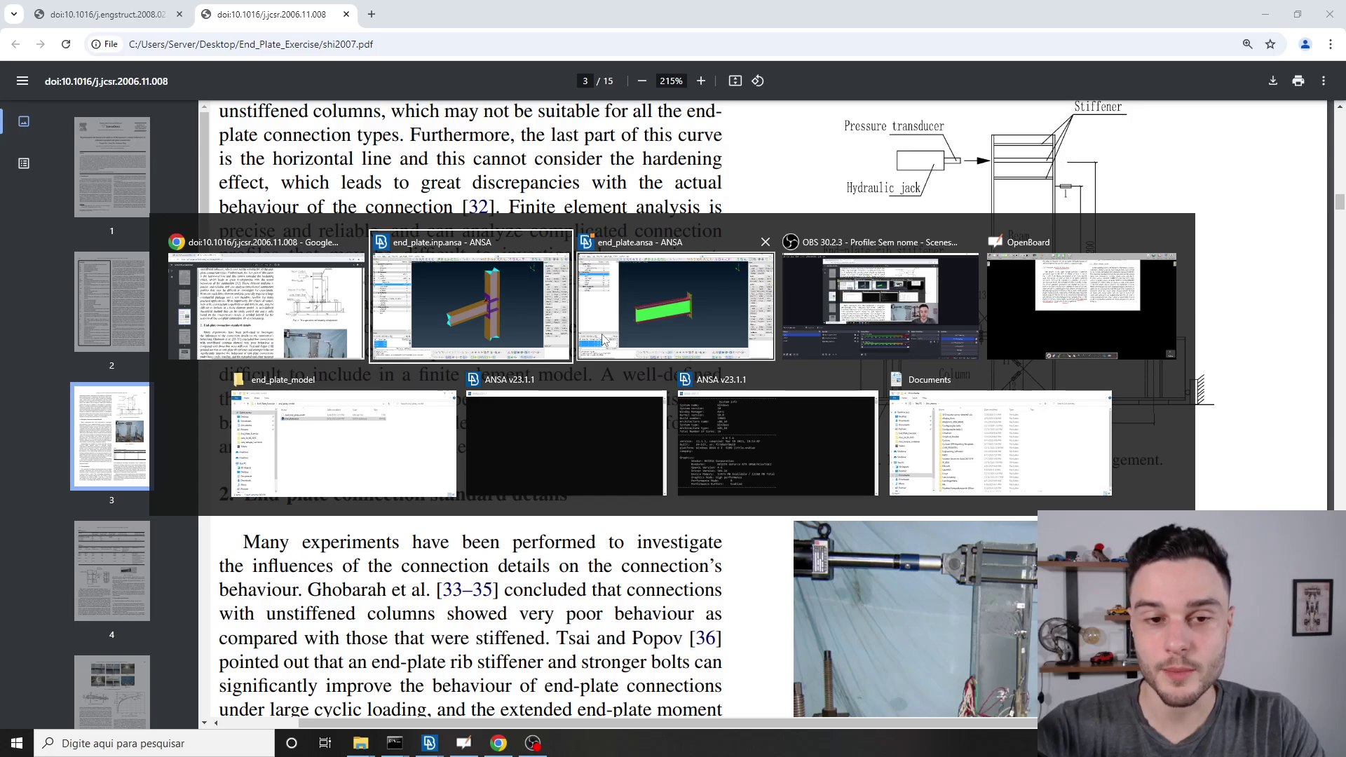
key(alt+Tab)
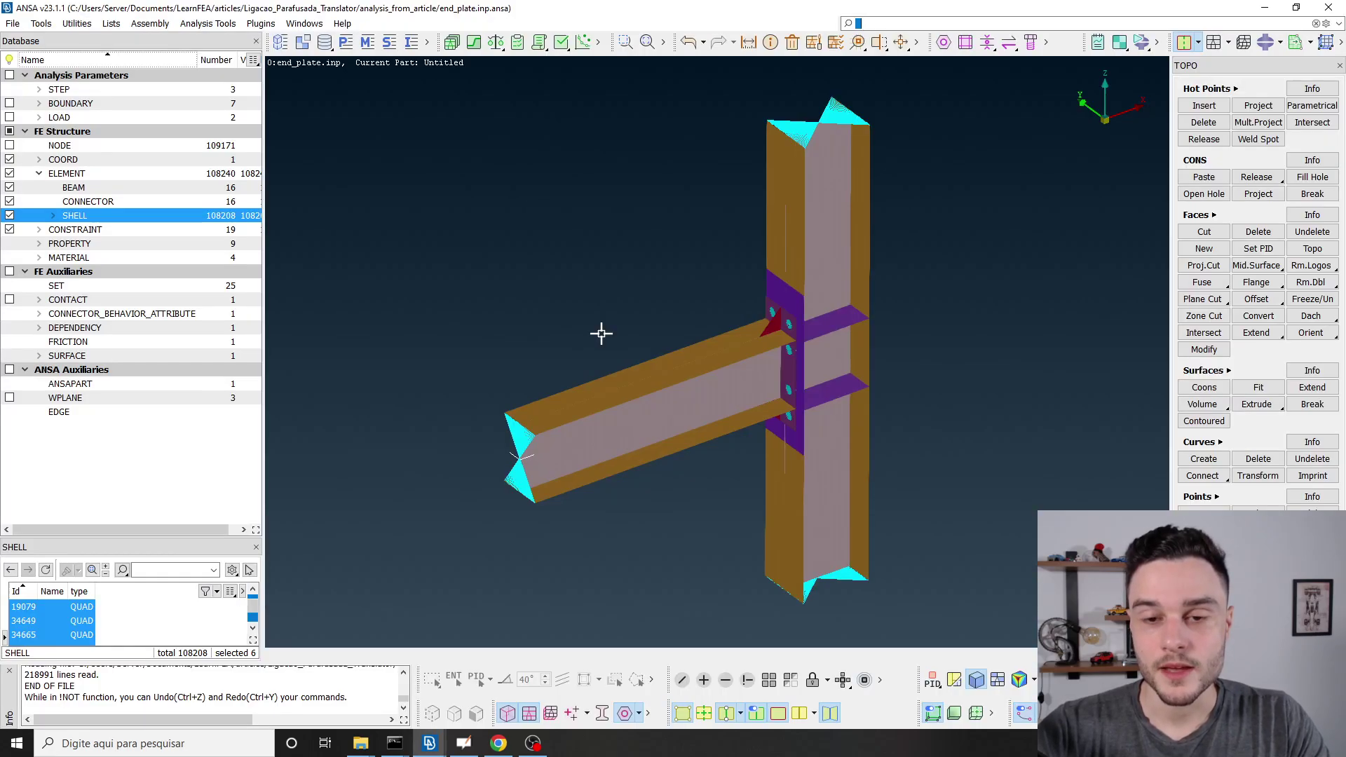
mouse_move(429, 742)
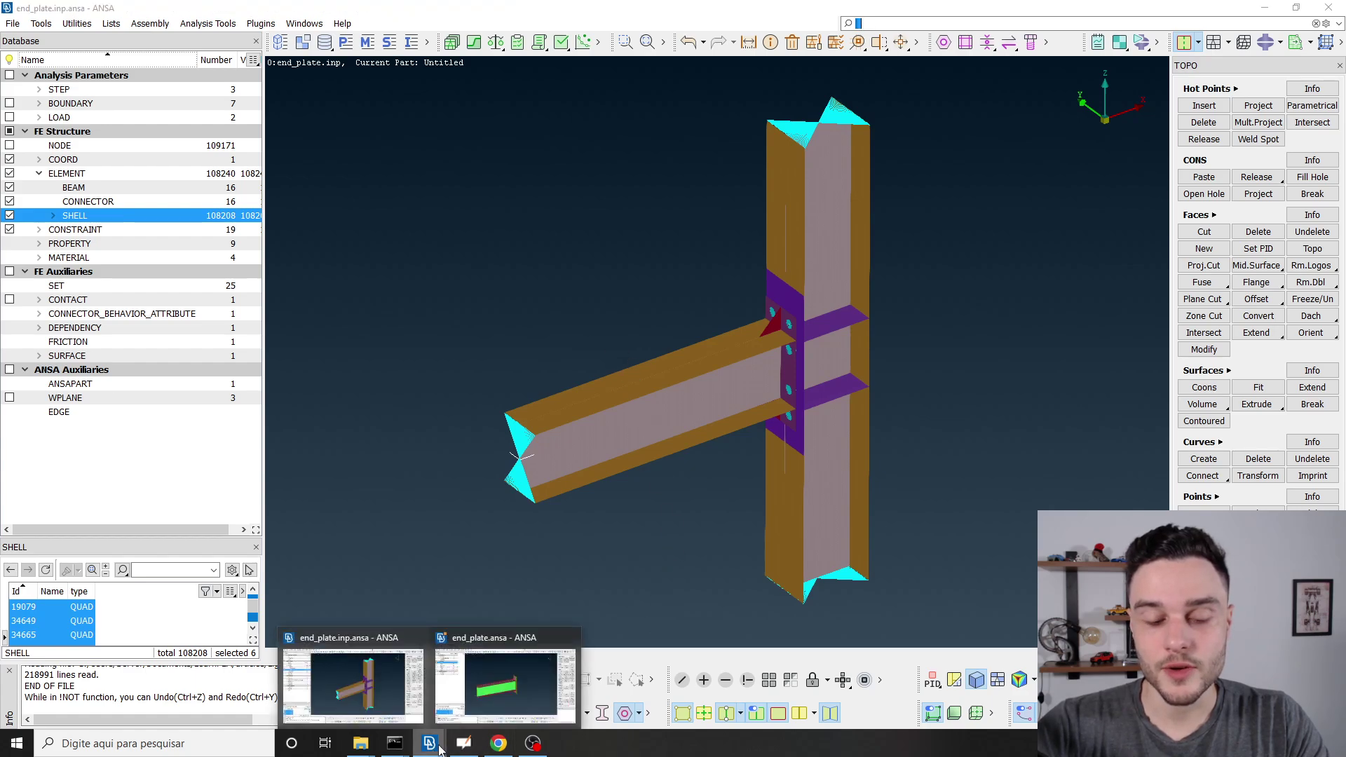
click(540, 662)
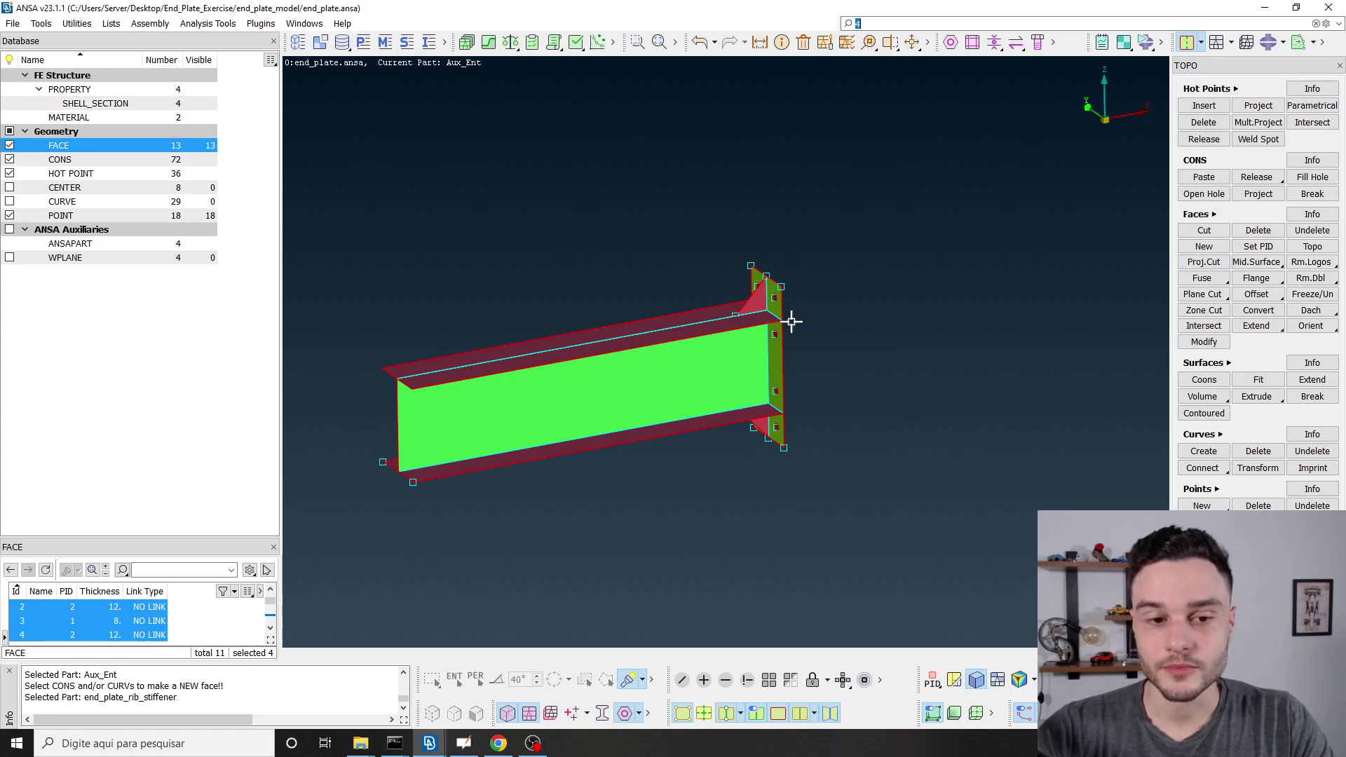
ctrl+drag(790, 324, 782, 347)
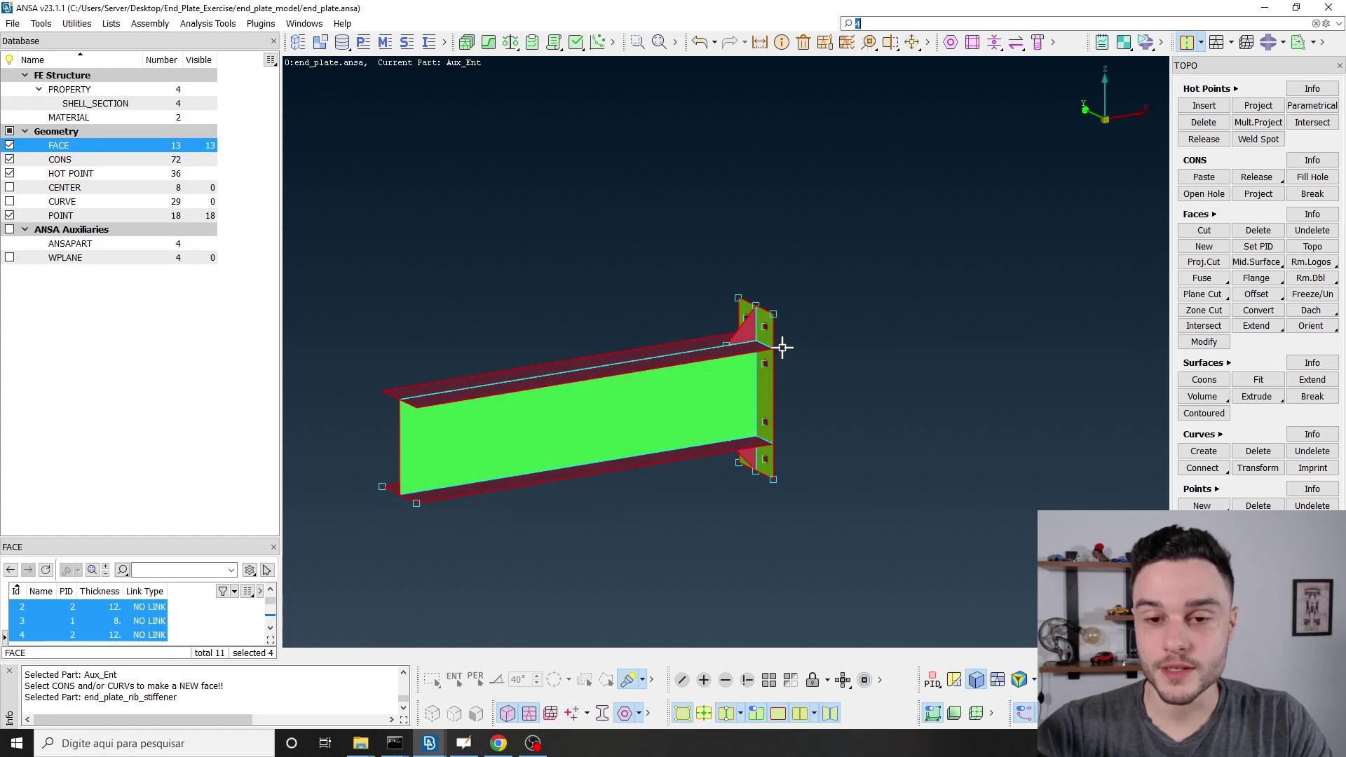
scroll(802, 351, up, 3)
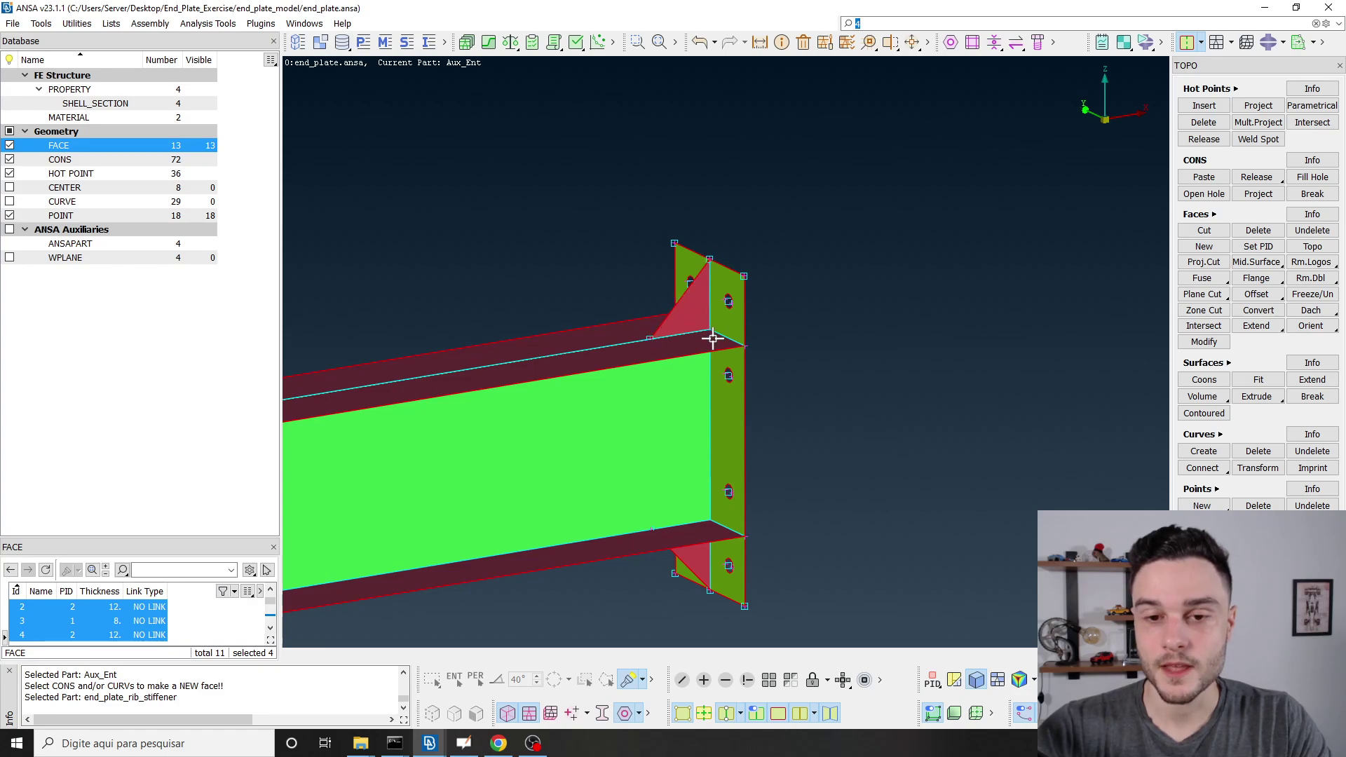
scroll(800, 199, down, 3)
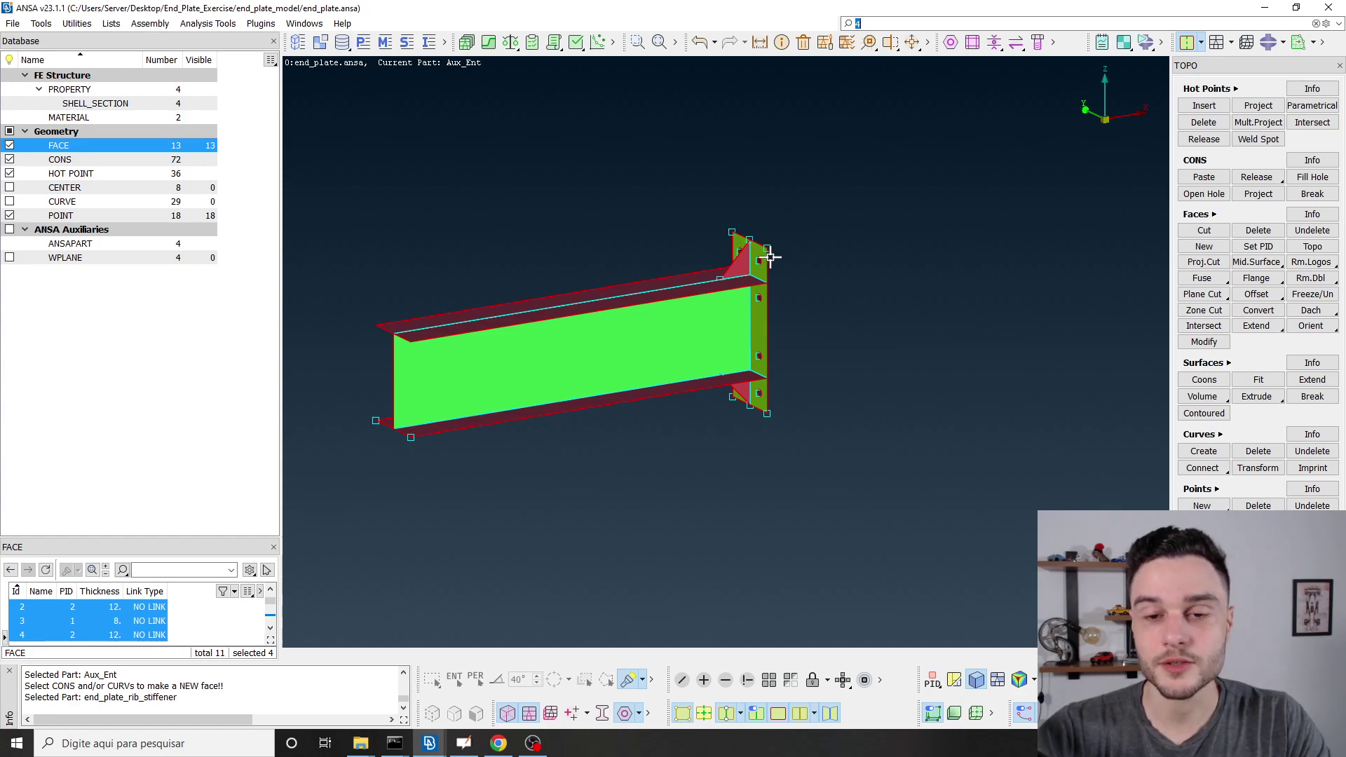
mouse_move(768, 300)
ctrl+mouse_down()
mouse_move(761, 378)
mouse_move(743, 330)
mouse_move(716, 355)
mouse_move(733, 342)
mouse_move(728, 324)
mouse_move(736, 331)
mouse_move(718, 341)
mouse_move(731, 281)
mouse_move(742, 326)
mouse_move(751, 284)
mouse_move(754, 312)
mouse_move(780, 301)
mouse_move(747, 299)
ctrl+mouse_up()
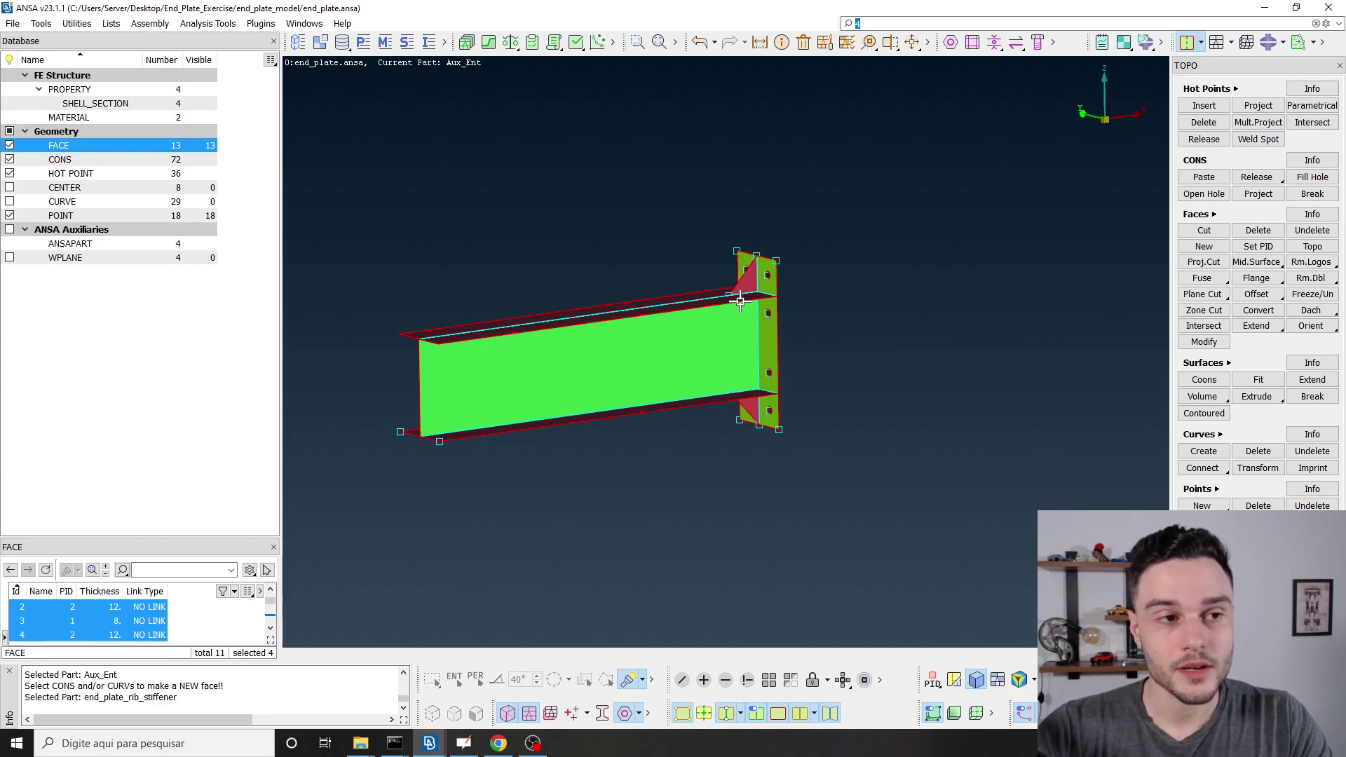
List the model's properties in an enlarged list and highlight all of them on the geometry.
click(40, 89)
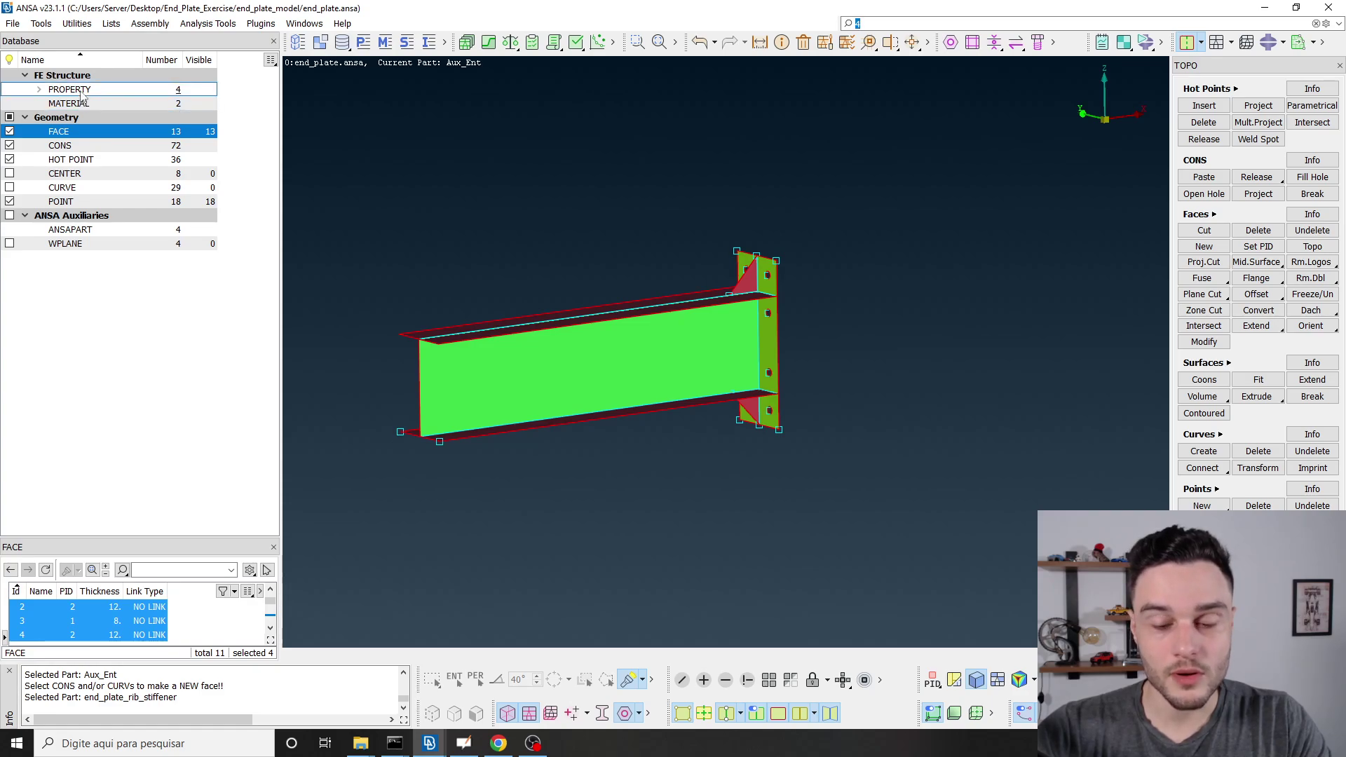
click(96, 298)
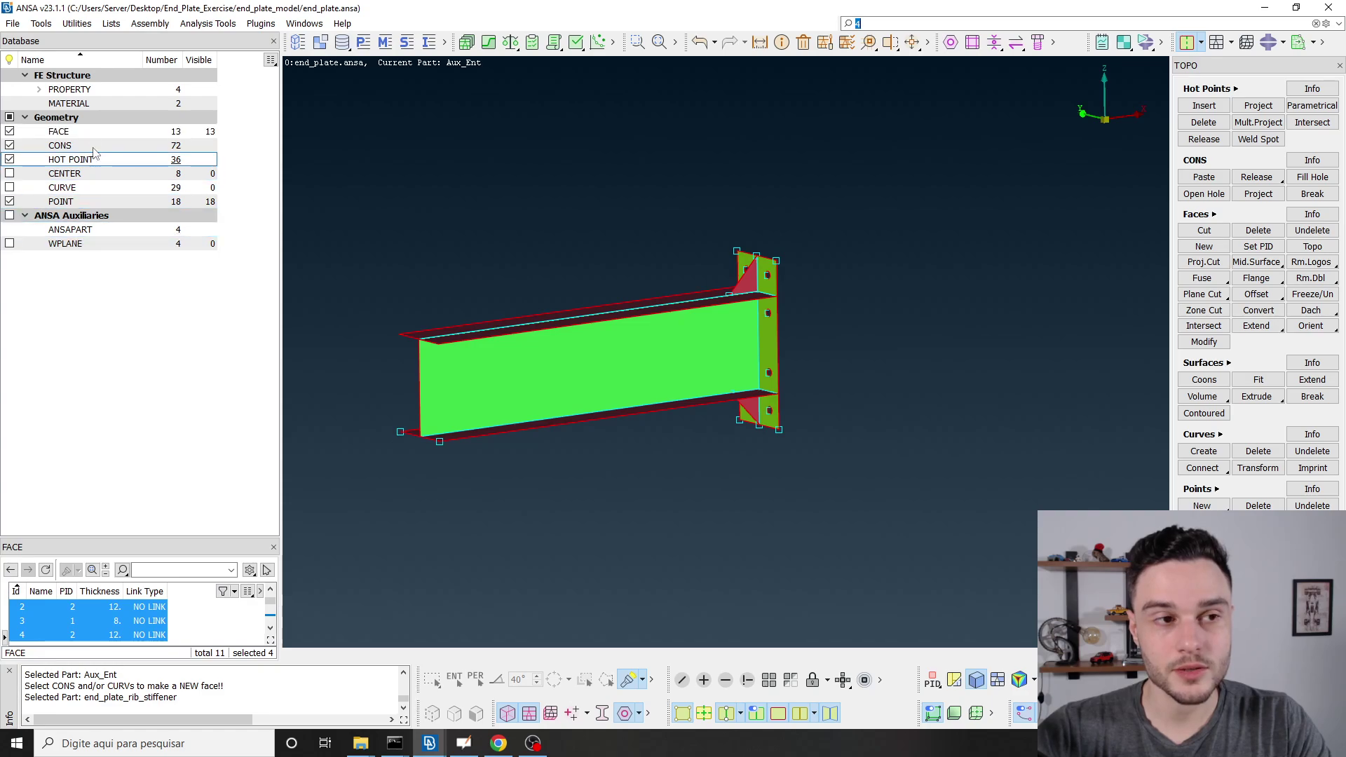
click(84, 90)
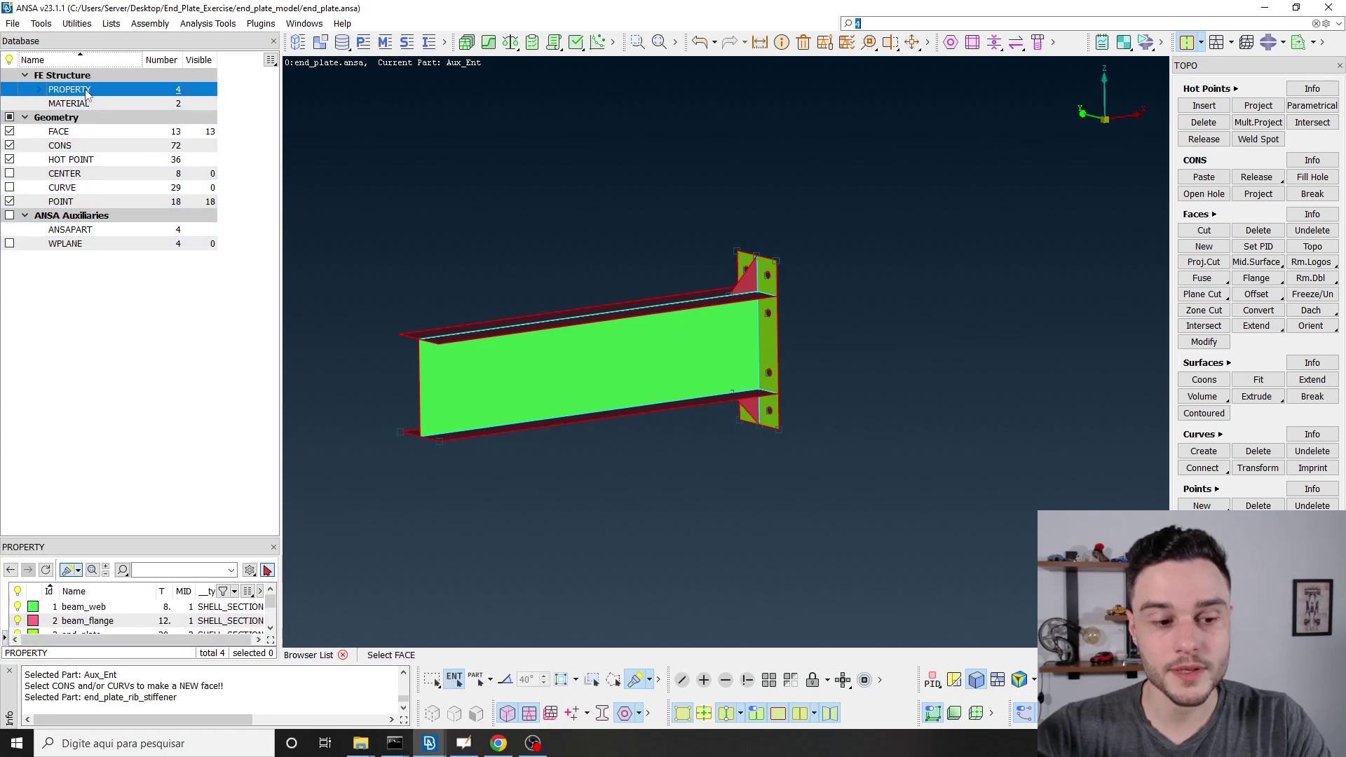
scroll(81, 608, down, 1)
scroll(82, 608, up, 1)
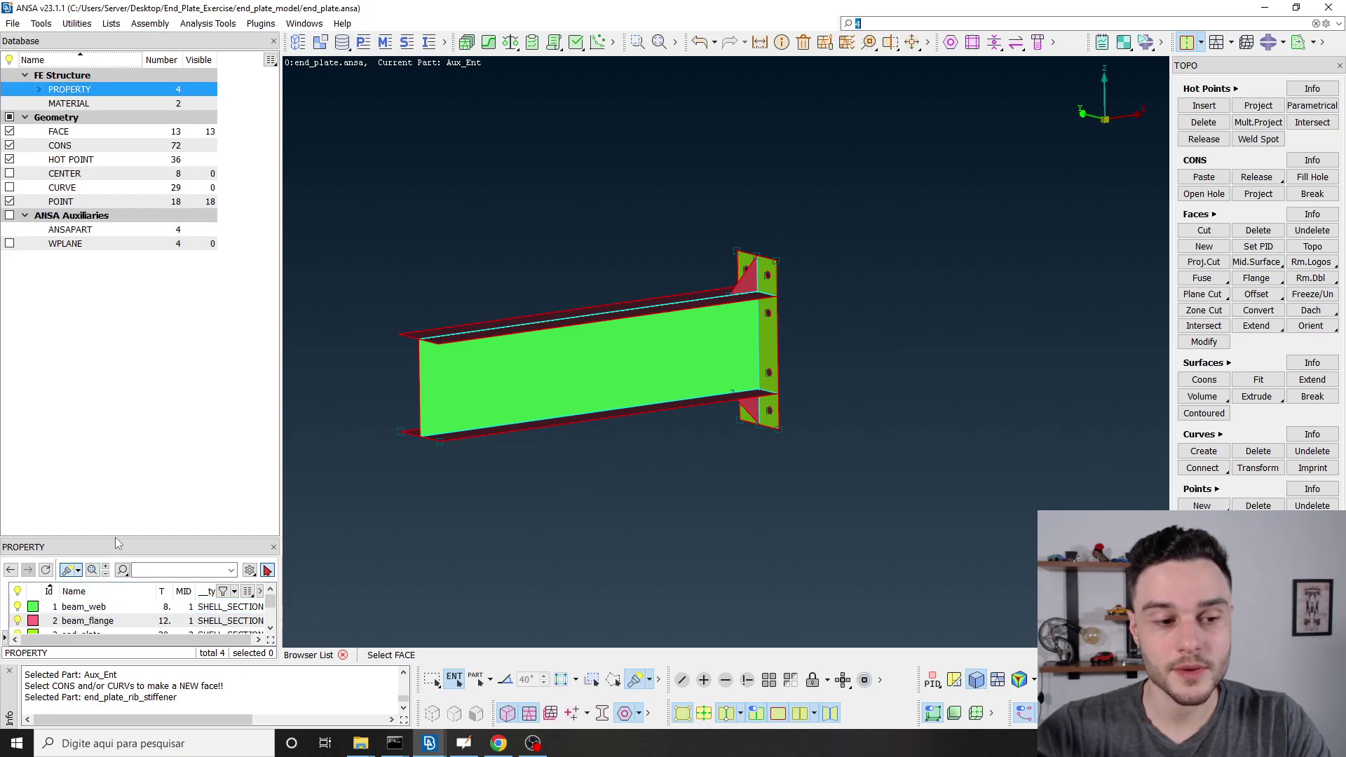
drag(118, 536, 118, 388)
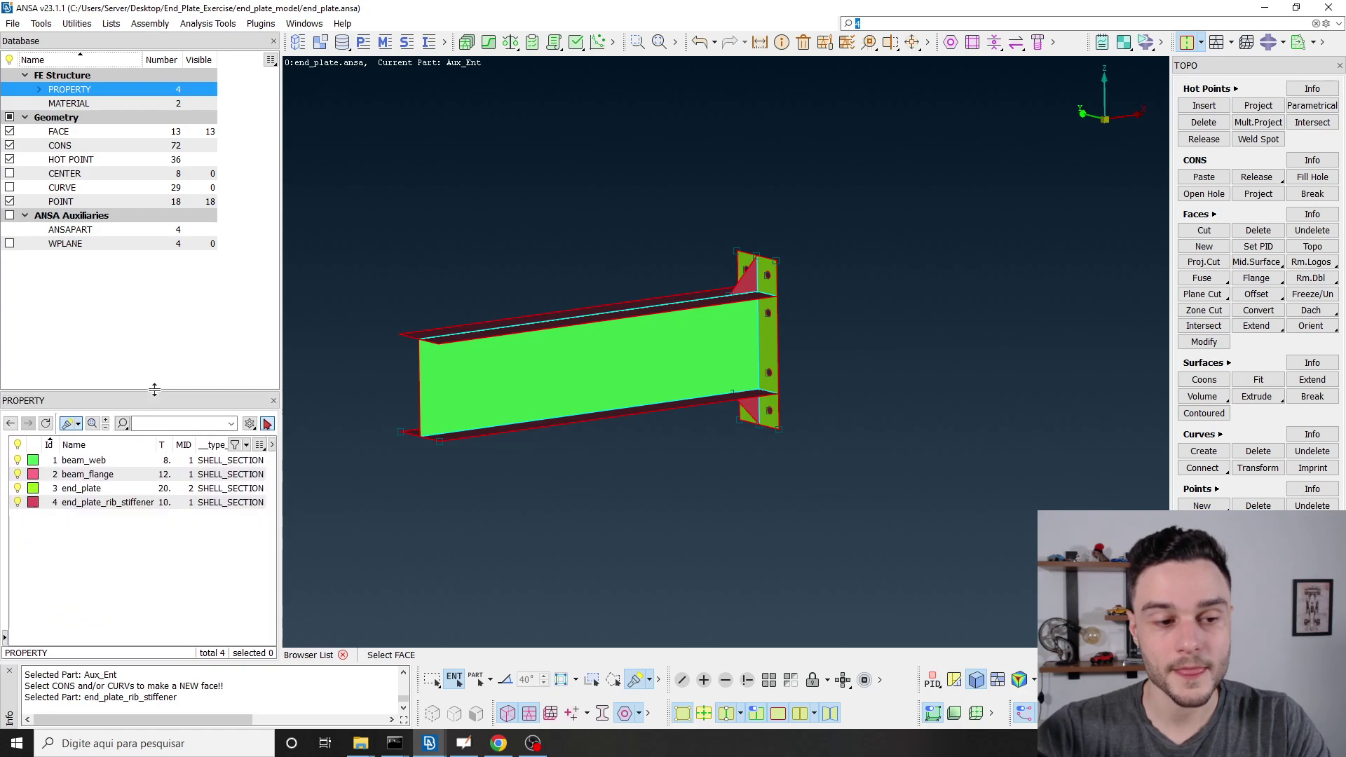
drag(88, 459, 95, 512)
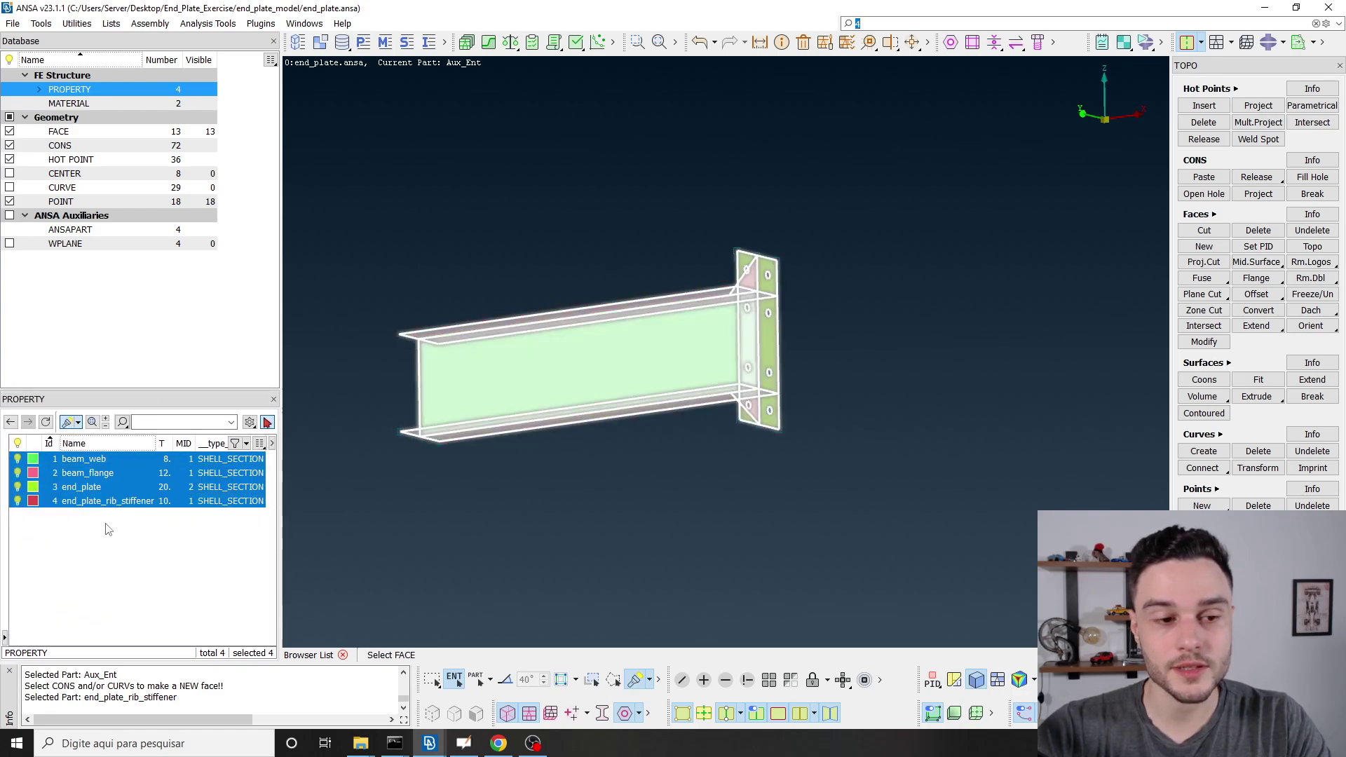
click(109, 529)
List the materials and highlight the parts assigned to Steel_for_thickness_less_than_16mm and to steel_thicker_than_16mm.
click(69, 103)
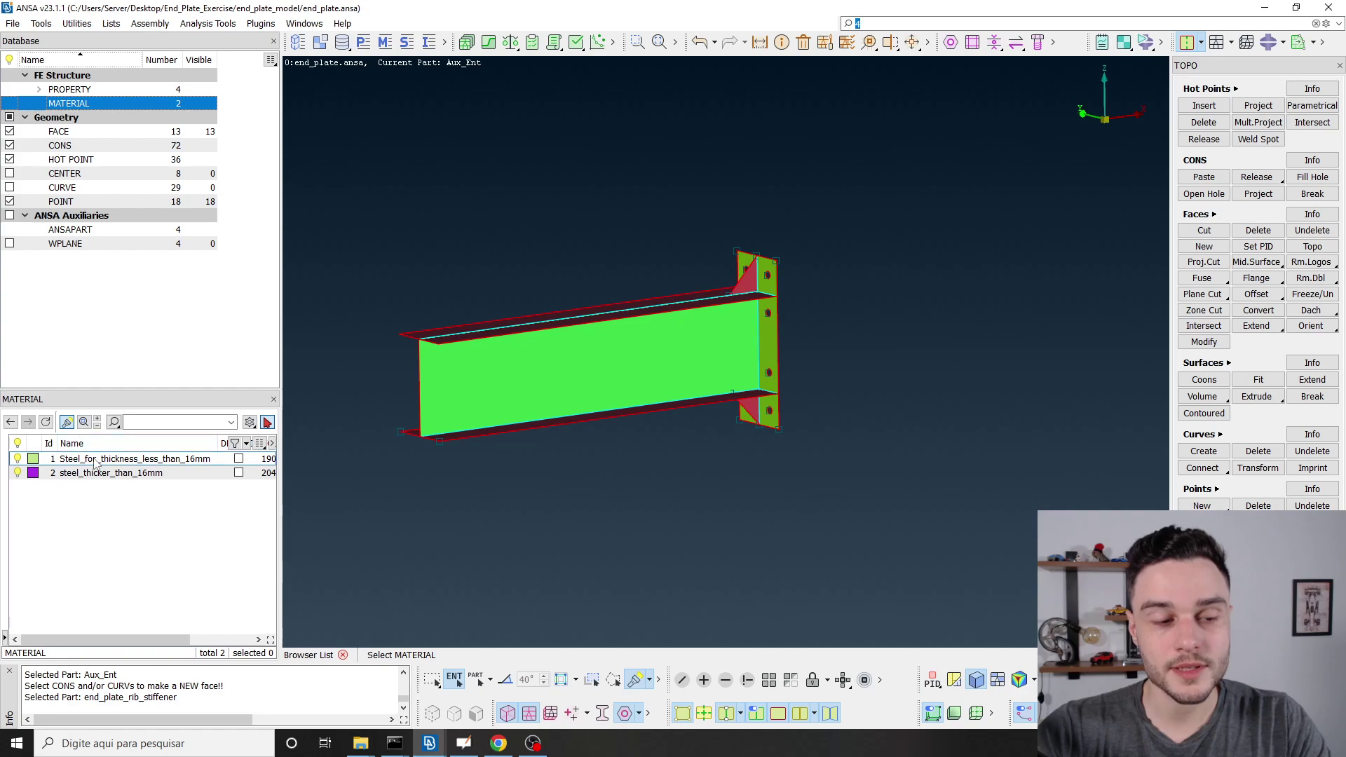
click(96, 460)
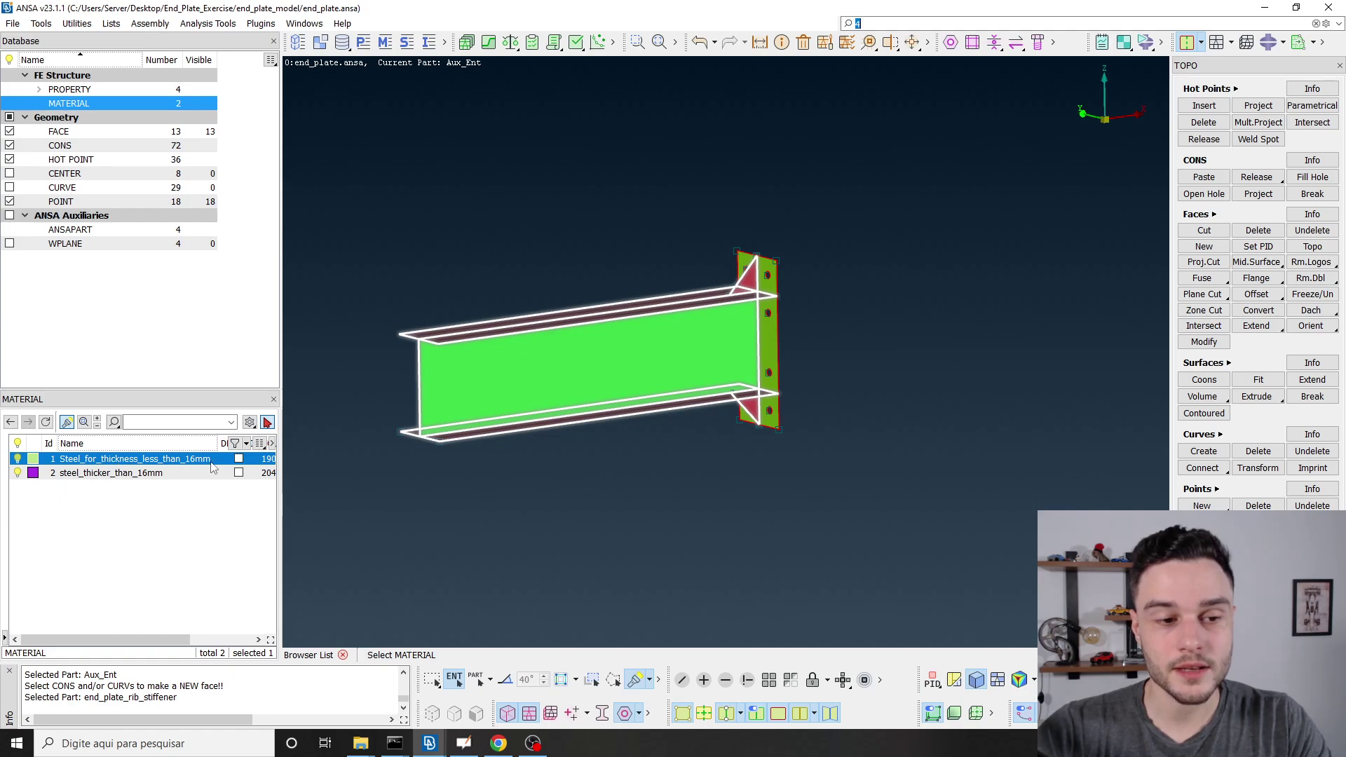
click(110, 474)
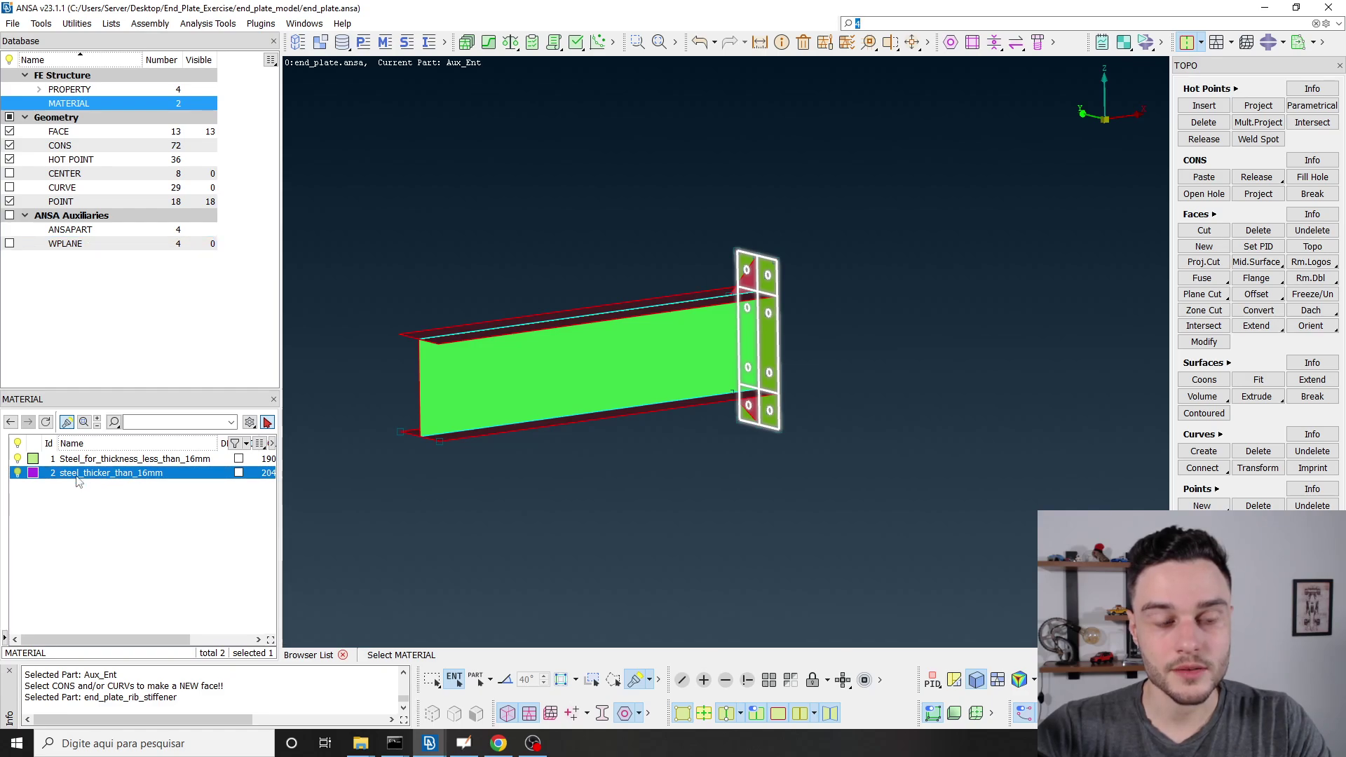
click(110, 460)
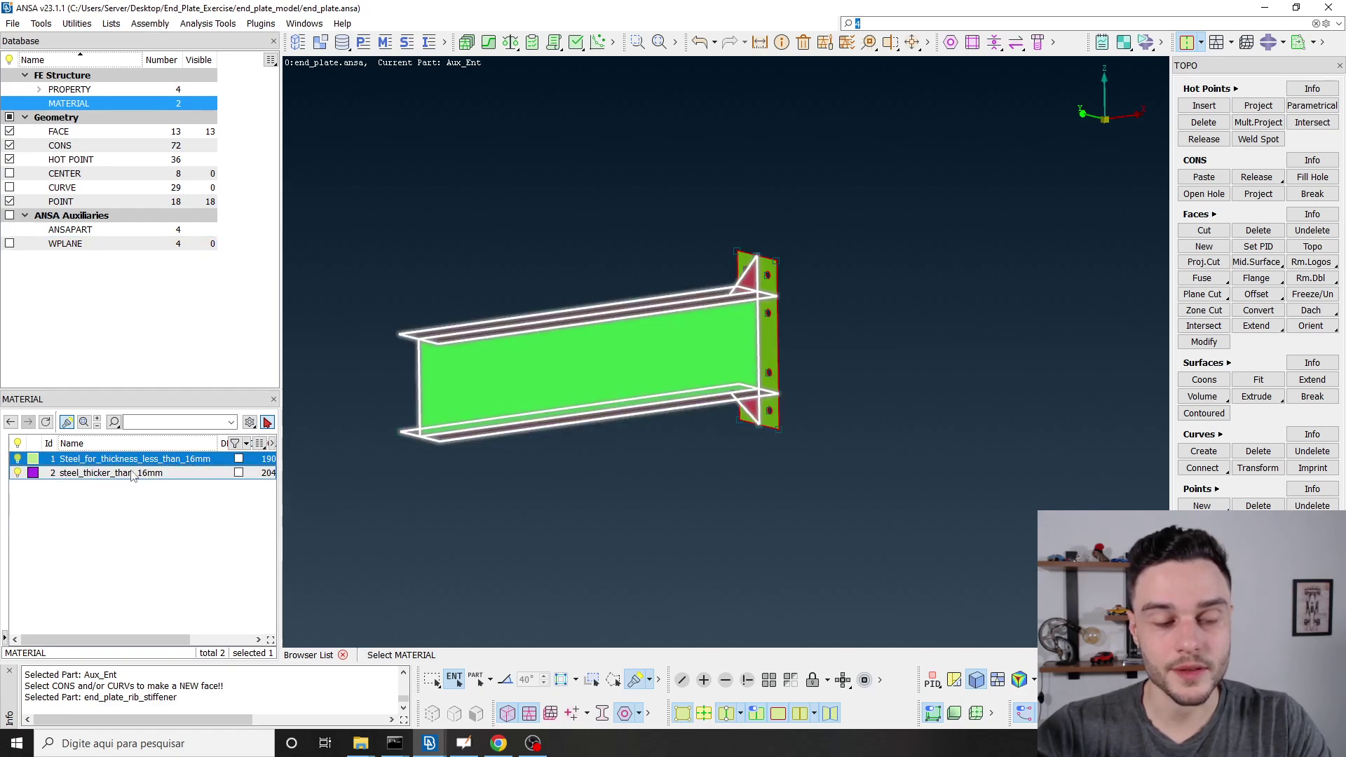
click(133, 474)
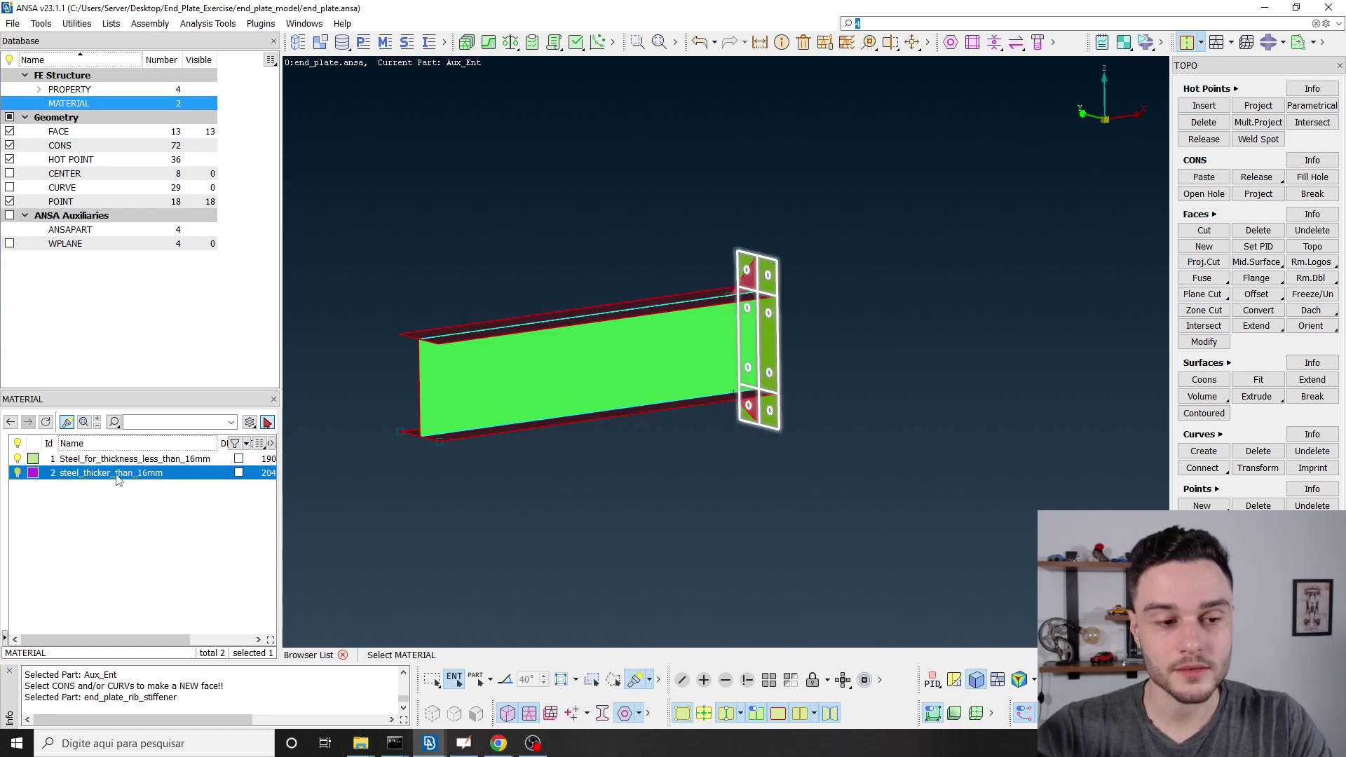
click(184, 524)
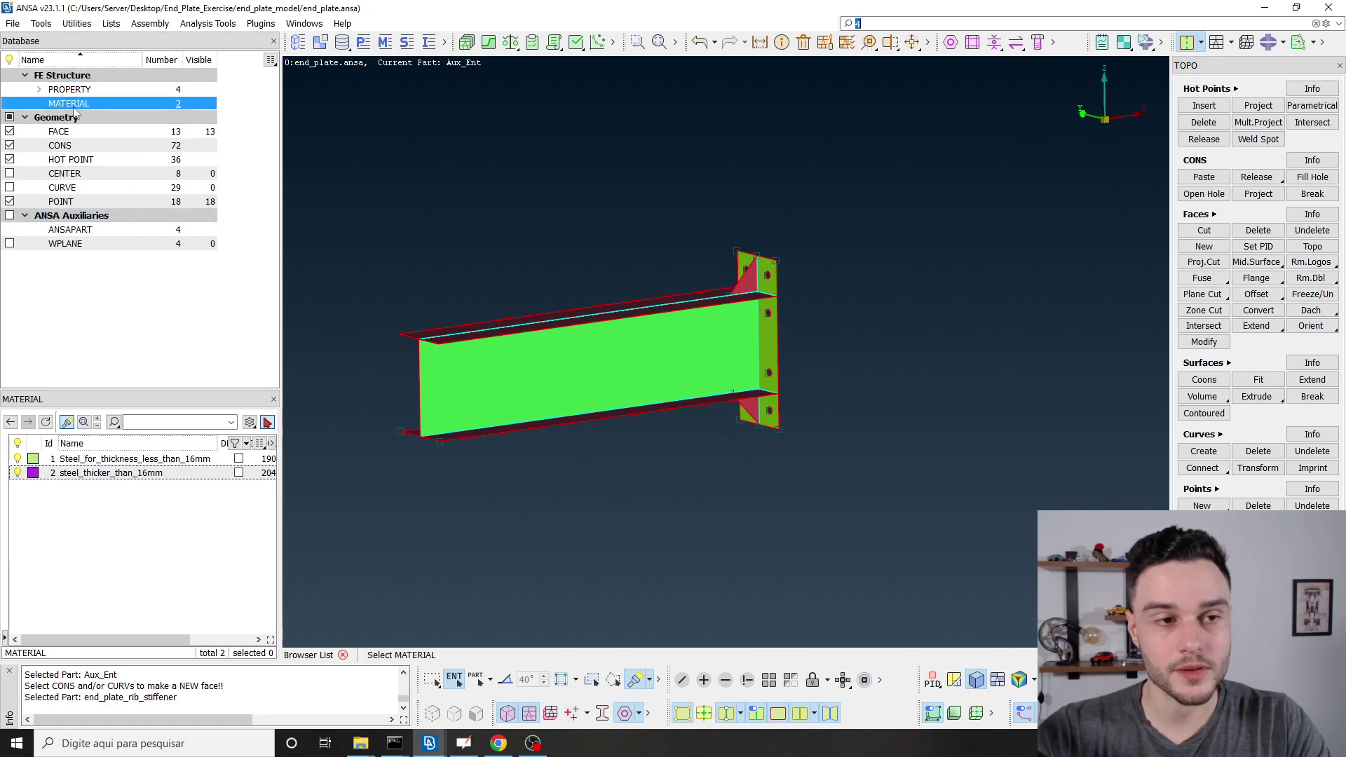
Highlight all faces and then all visible CONS of the model, and view the end-plate connection up close.
click(81, 133)
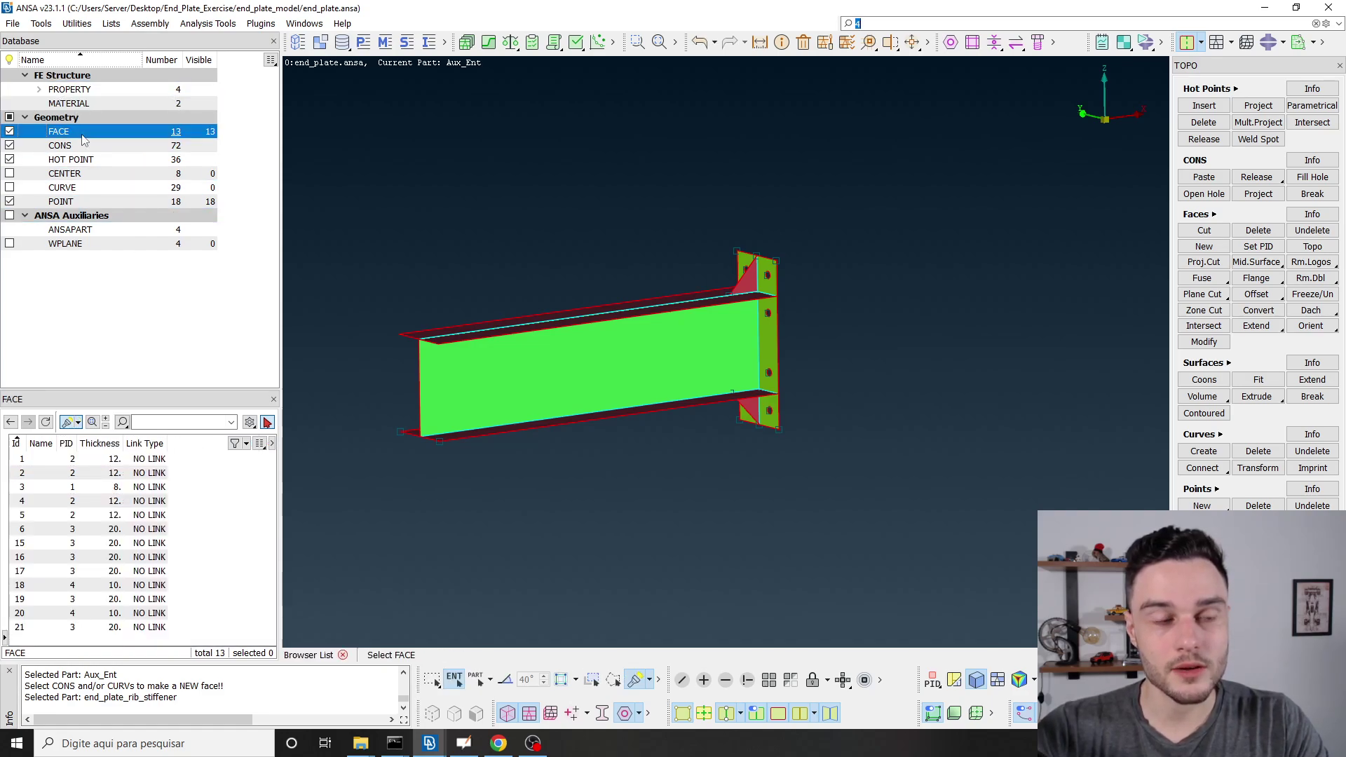
drag(377, 128, 966, 566)
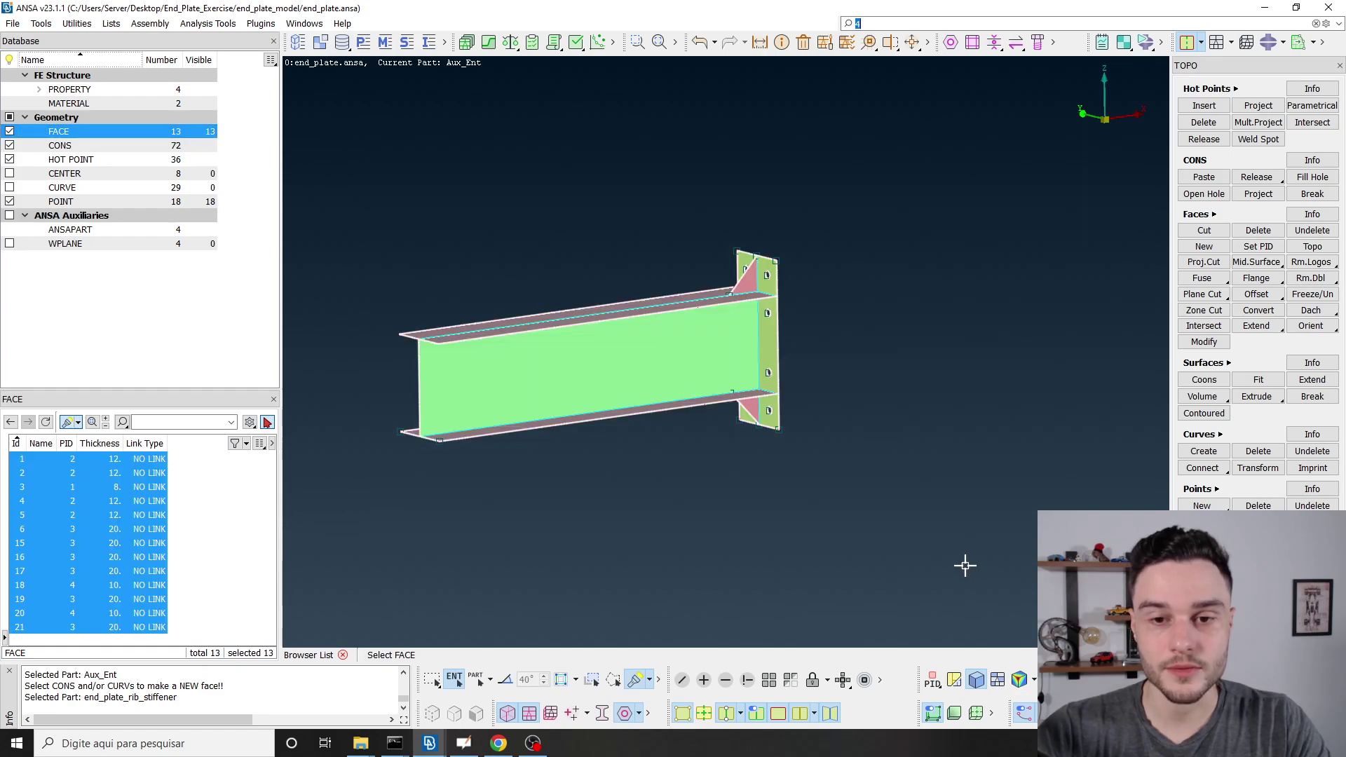
click(61, 145)
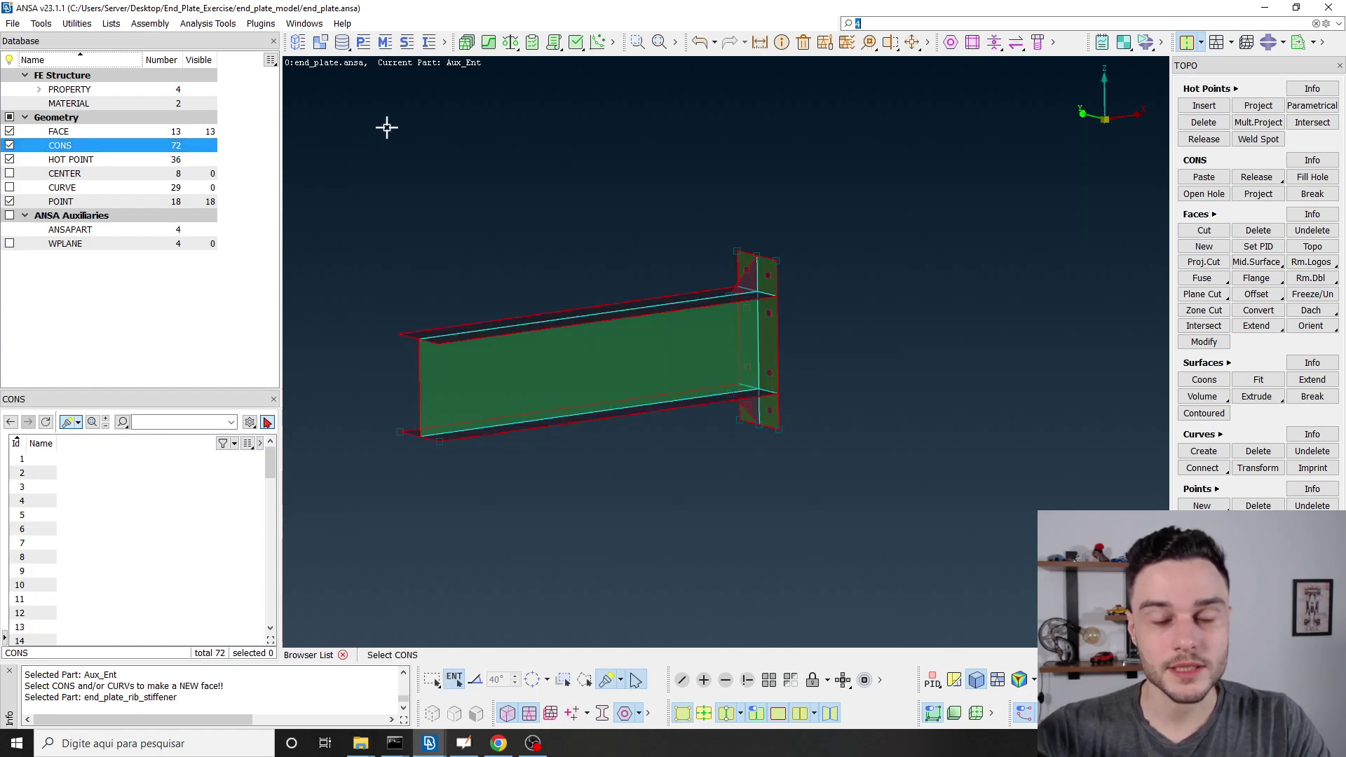
drag(371, 125, 907, 495)
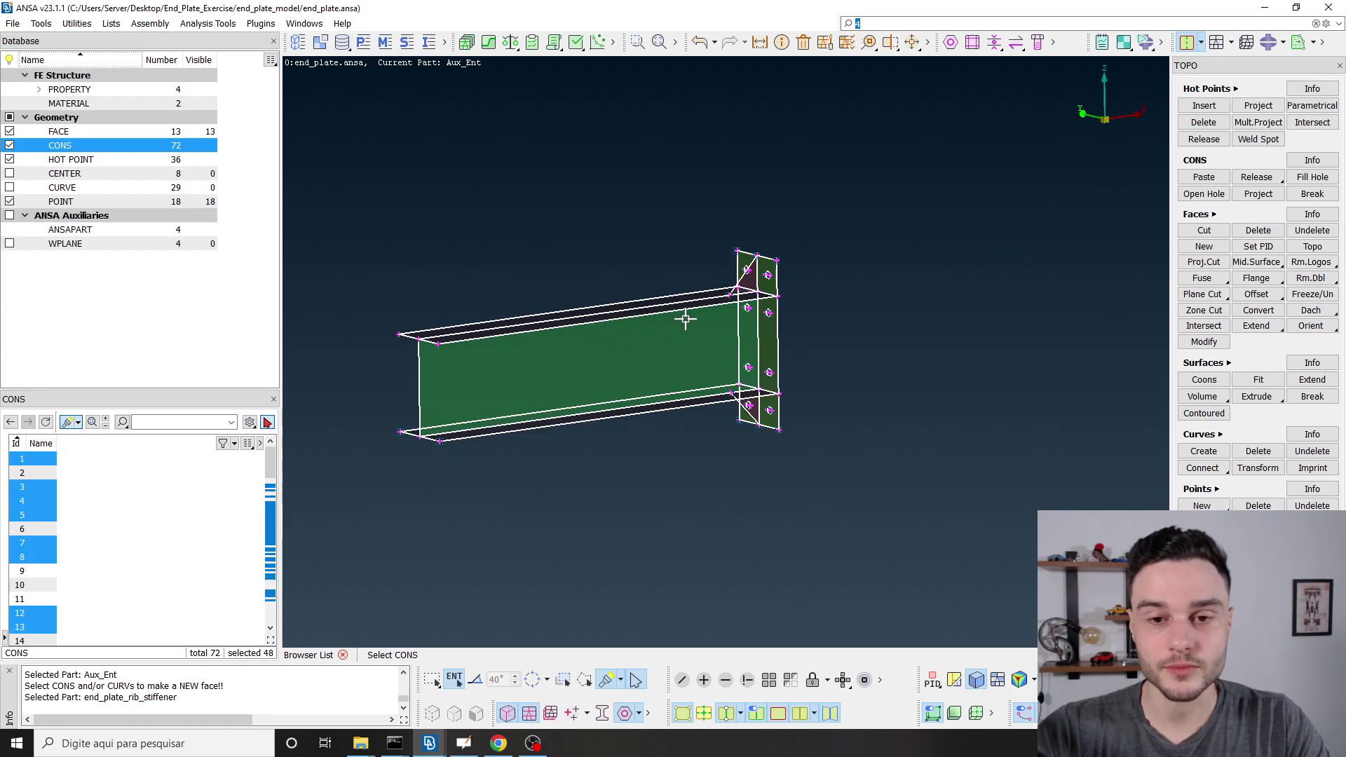
scroll(712, 309, up, 5)
middle_click(757, 299)
ctrl+drag(761, 298, 714, 278)
mouse_move(747, 354)
ctrl+mouse_down()
mouse_move(743, 249)
mouse_move(743, 355)
ctrl+mouse_up()
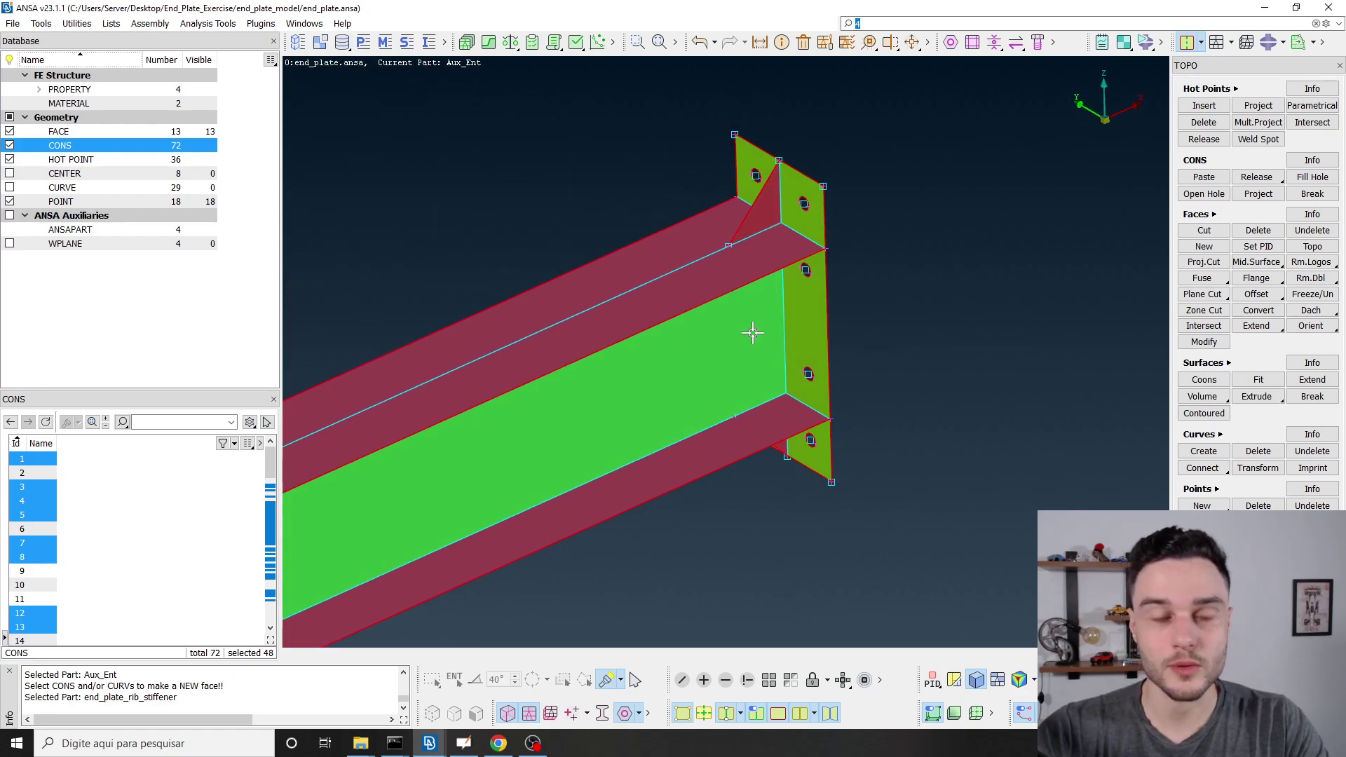
List the hot points and highlight all of them across the beam and end plate.
click(70, 159)
scroll(775, 310, down, 6)
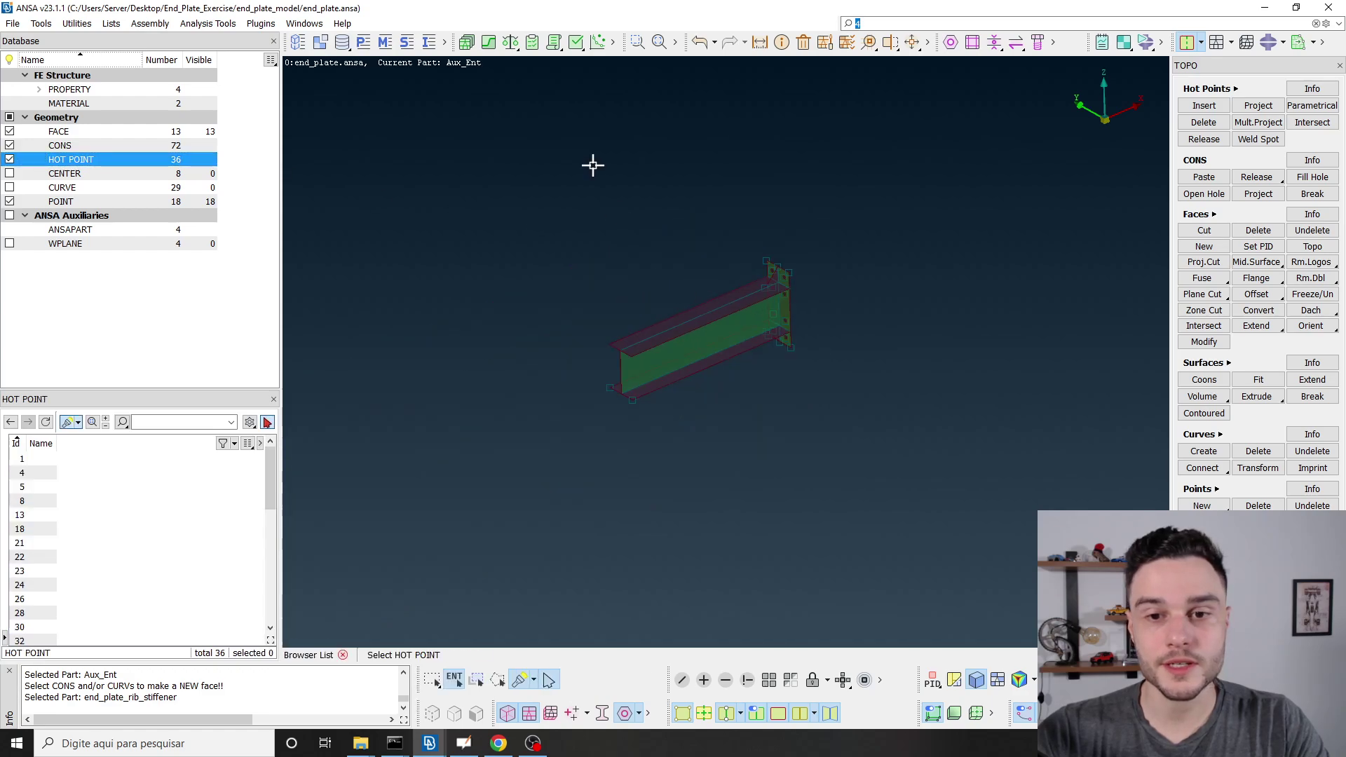
drag(593, 165, 984, 499)
scroll(705, 280, up, 3)
ctrl+drag(834, 280, 785, 189)
scroll(811, 265, up, 3)
scroll(824, 269, up, 3)
scroll(824, 269, down, 3)
scroll(785, 190, up, 3)
Examine the highlighted hot points around the bolt holes and edges from the end plate's outer side.
ctrl+drag(881, 265, 754, 309)
scroll(797, 309, down, 3)
scroll(763, 303, up, 1)
scroll(750, 303, up, 3)
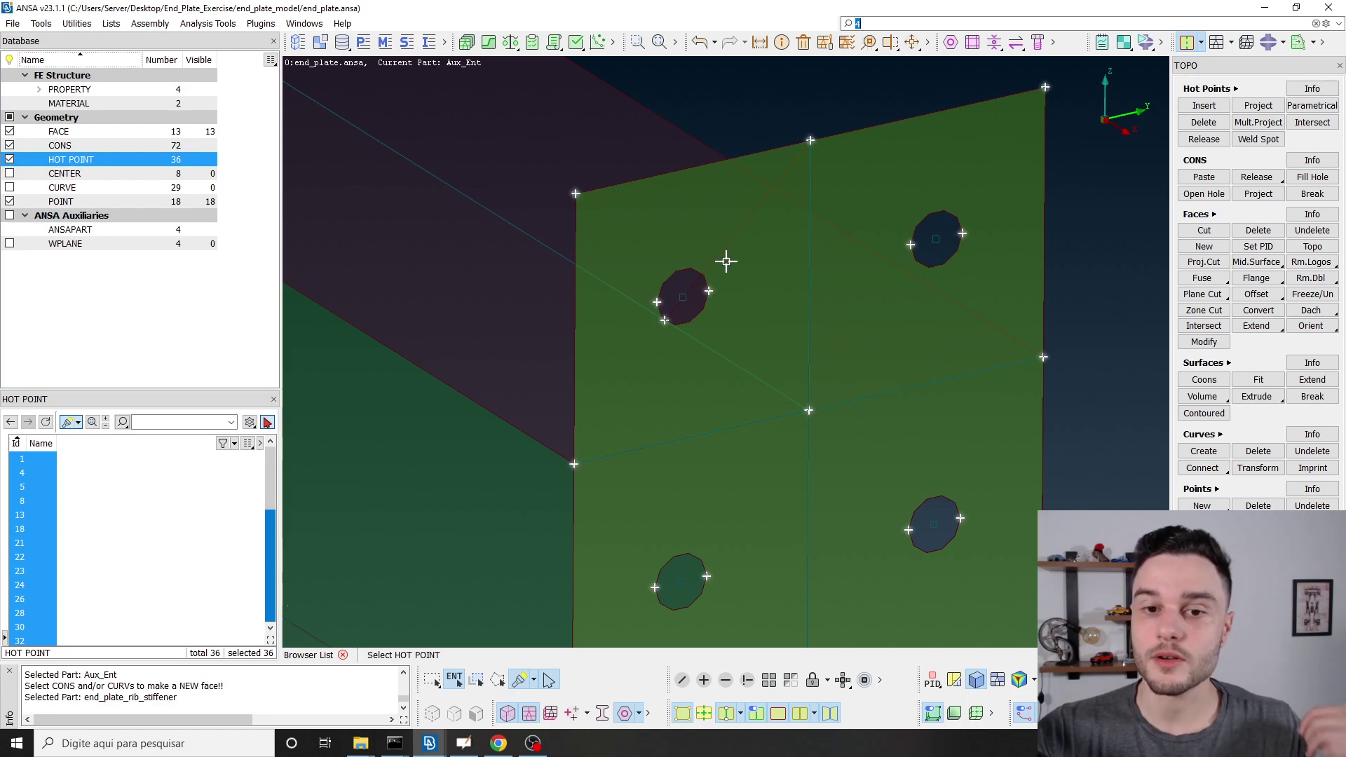
ctrl+drag(709, 286, 788, 228)
scroll(778, 241, down, 2)
scroll(733, 182, up, 2)
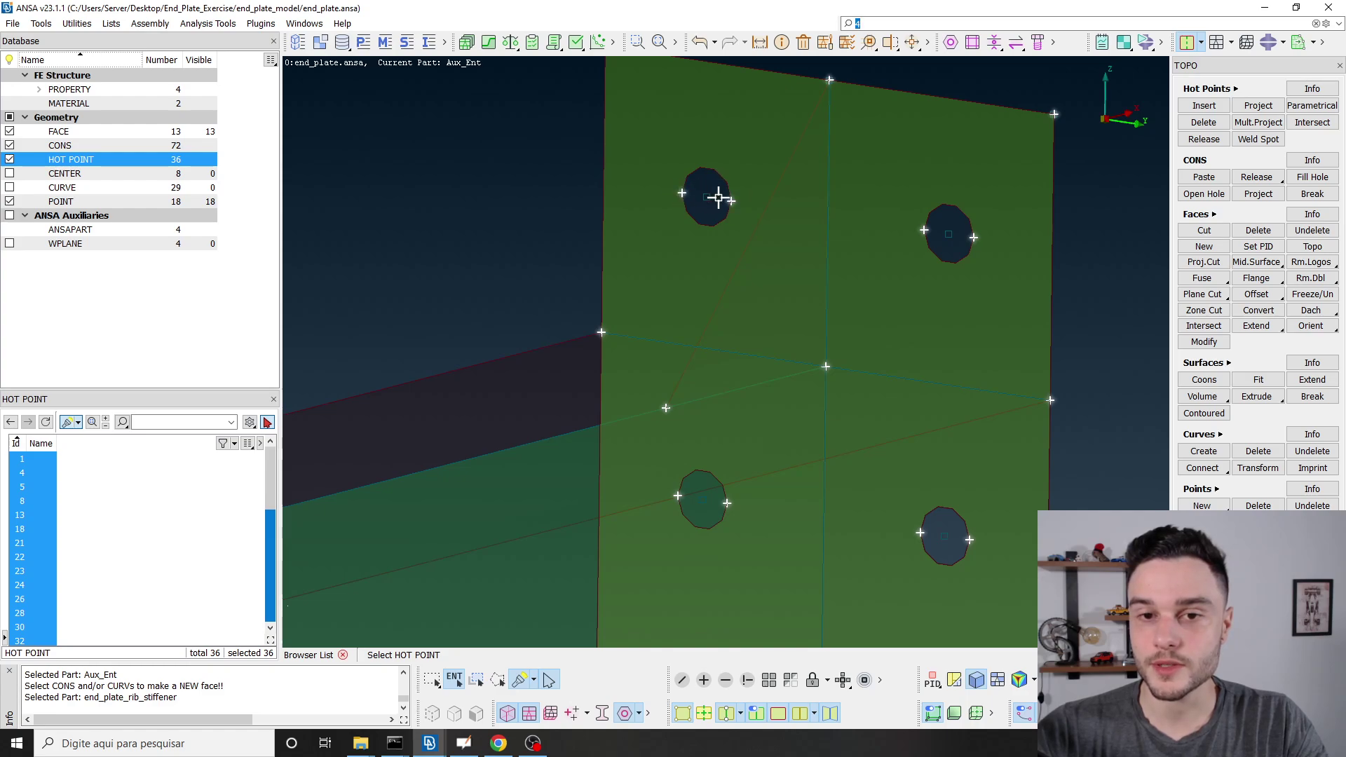
scroll(728, 200, up, 2)
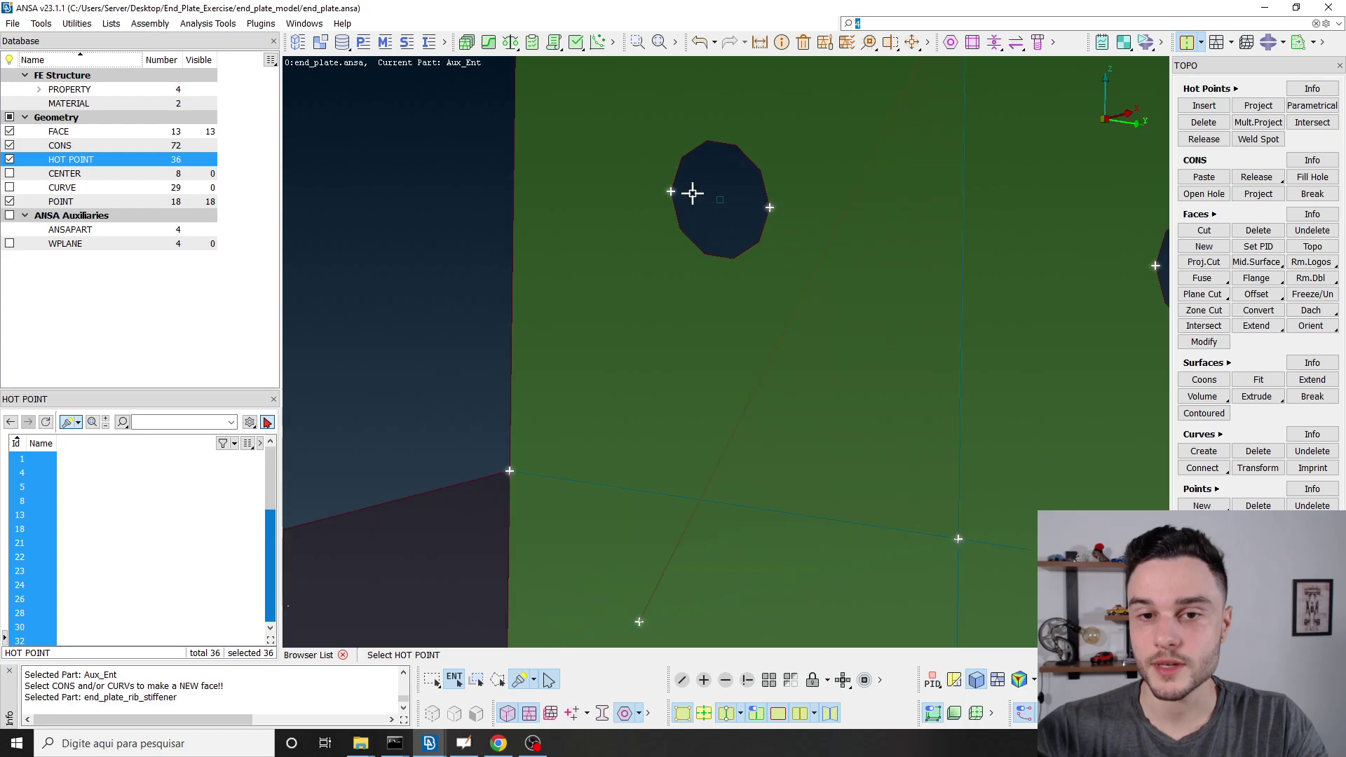
scroll(665, 149, down, 3)
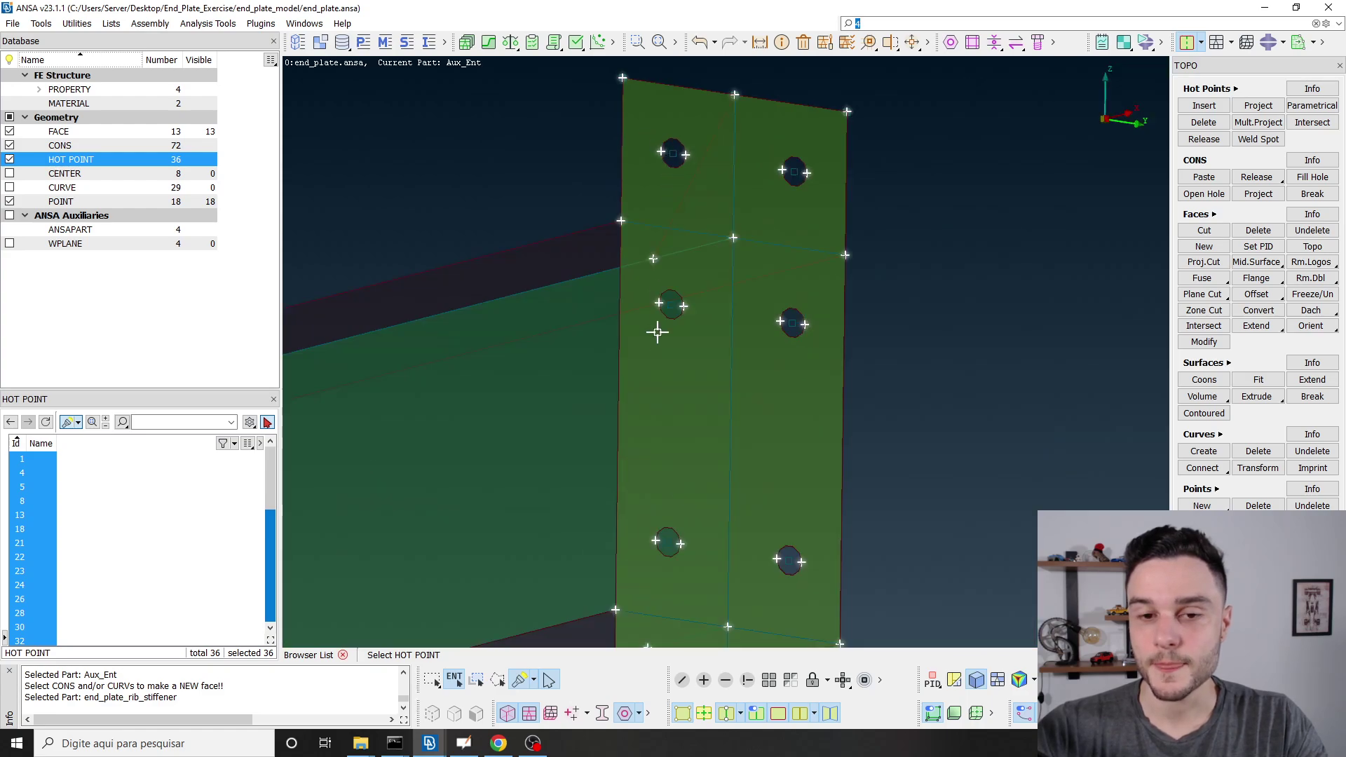
List the centers of the geometry and highlight all of them in the end plate's bolt holes.
ctrl+drag(657, 333, 671, 262)
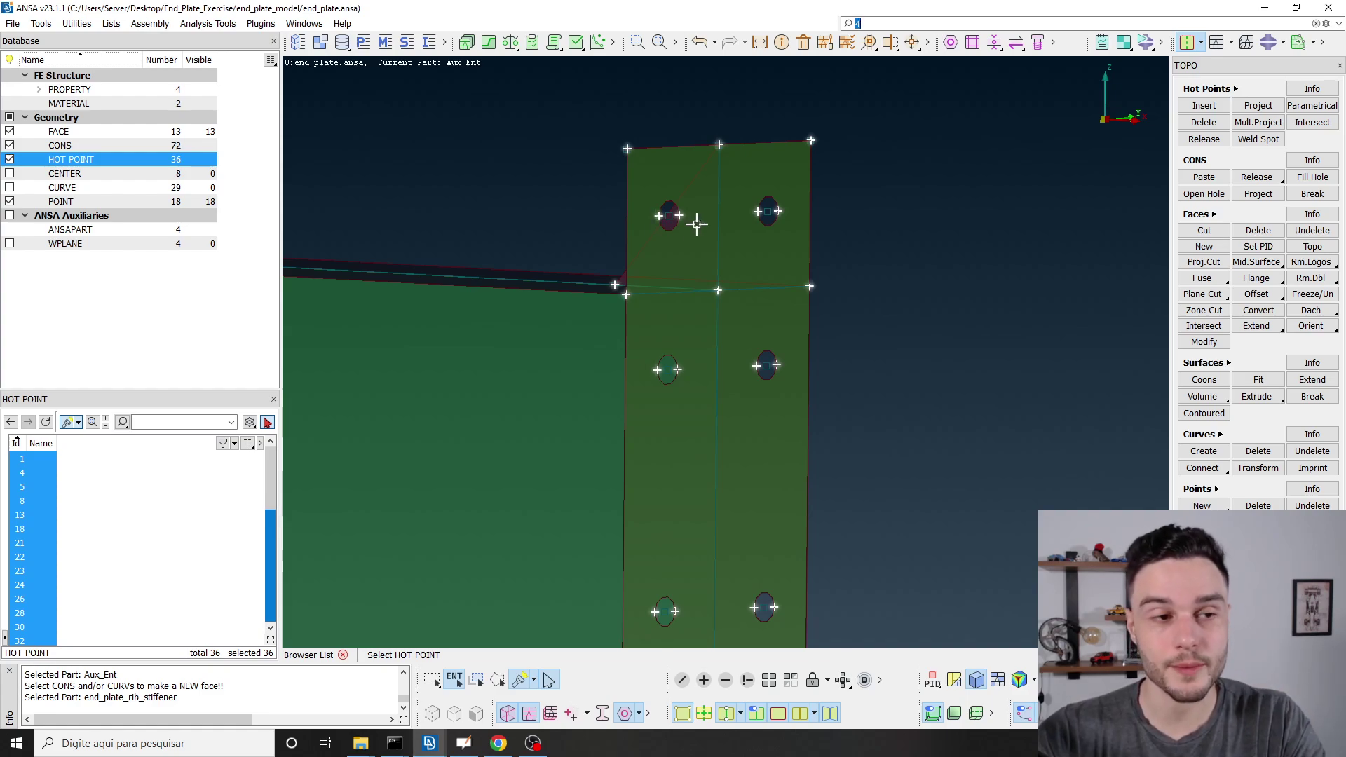
scroll(697, 224, down, 3)
click(86, 176)
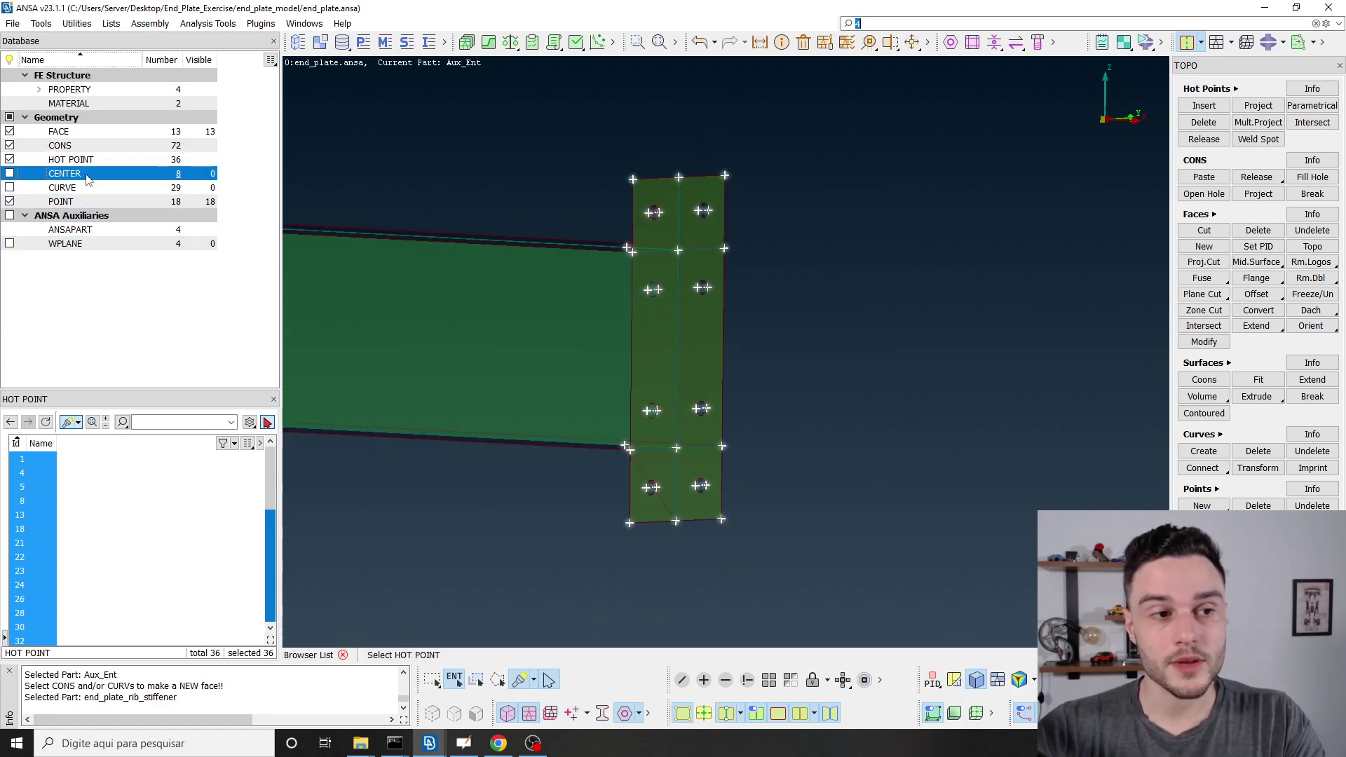
scroll(677, 287, down, 3)
drag(532, 160, 982, 501)
scroll(866, 465, down, 3)
drag(28, 458, 42, 557)
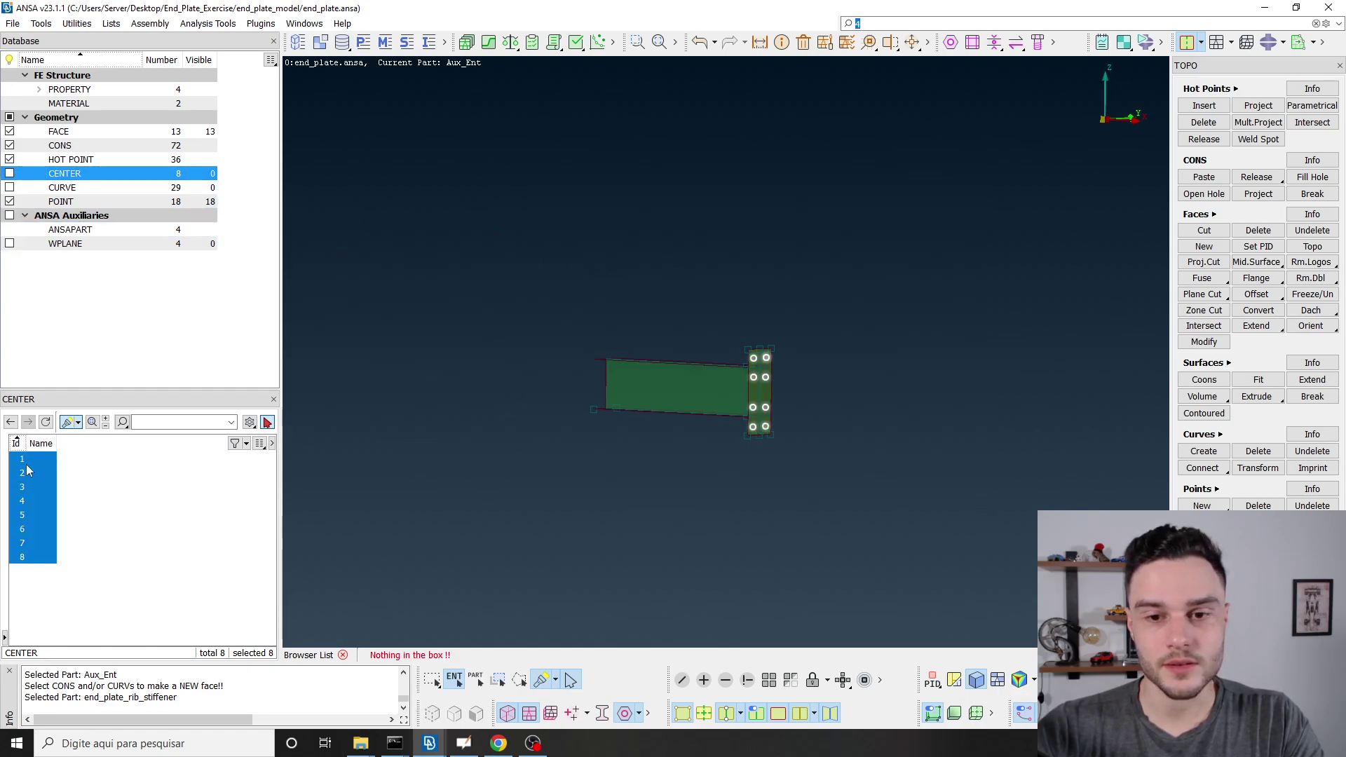
scroll(804, 384, up, 2)
Highlight all the centers again facing the end plate up close, and highlight center 1 on its own.
click(74, 175)
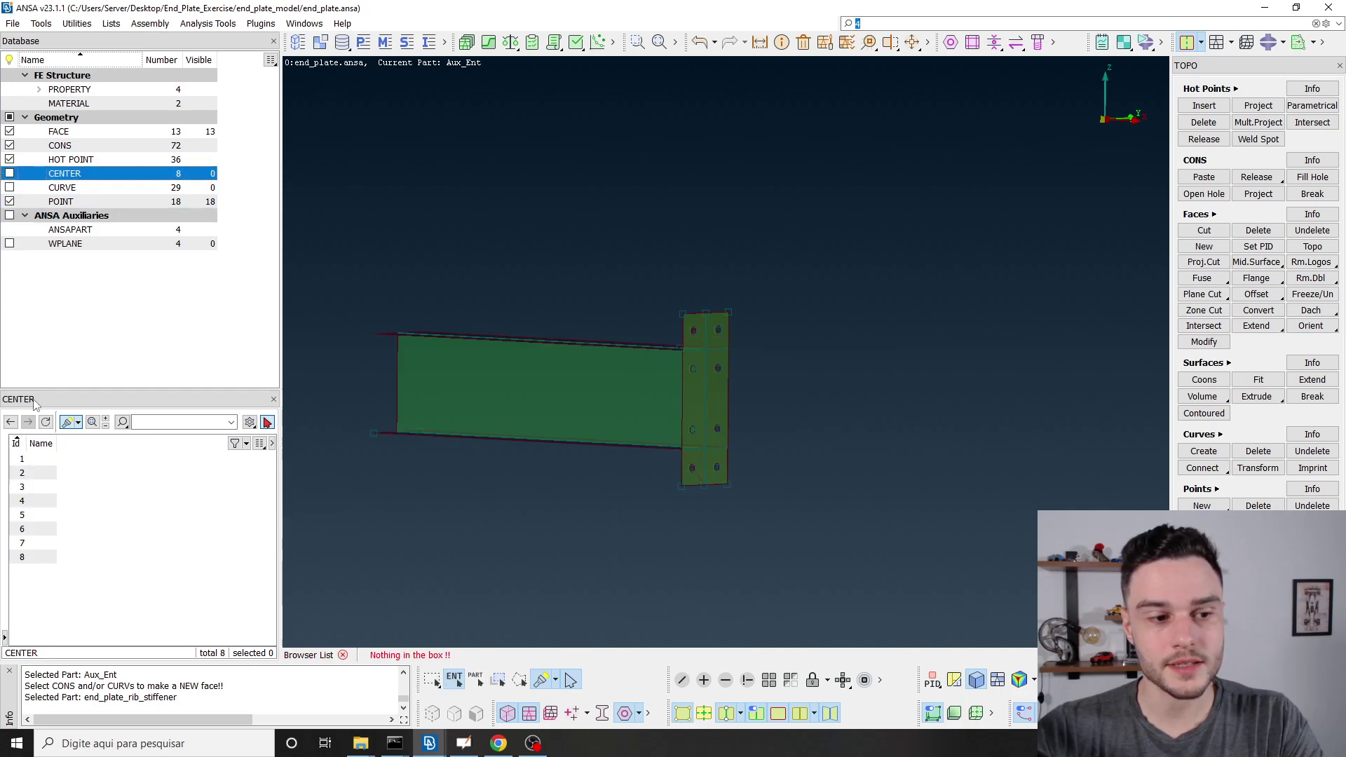
click(33, 485)
key(ctrl+a)
scroll(715, 340, up, 6)
mouse_move(705, 282)
ctrl+mouse_down()
mouse_move(706, 255)
mouse_move(703, 287)
ctrl+mouse_up()
scroll(703, 287, down, 4)
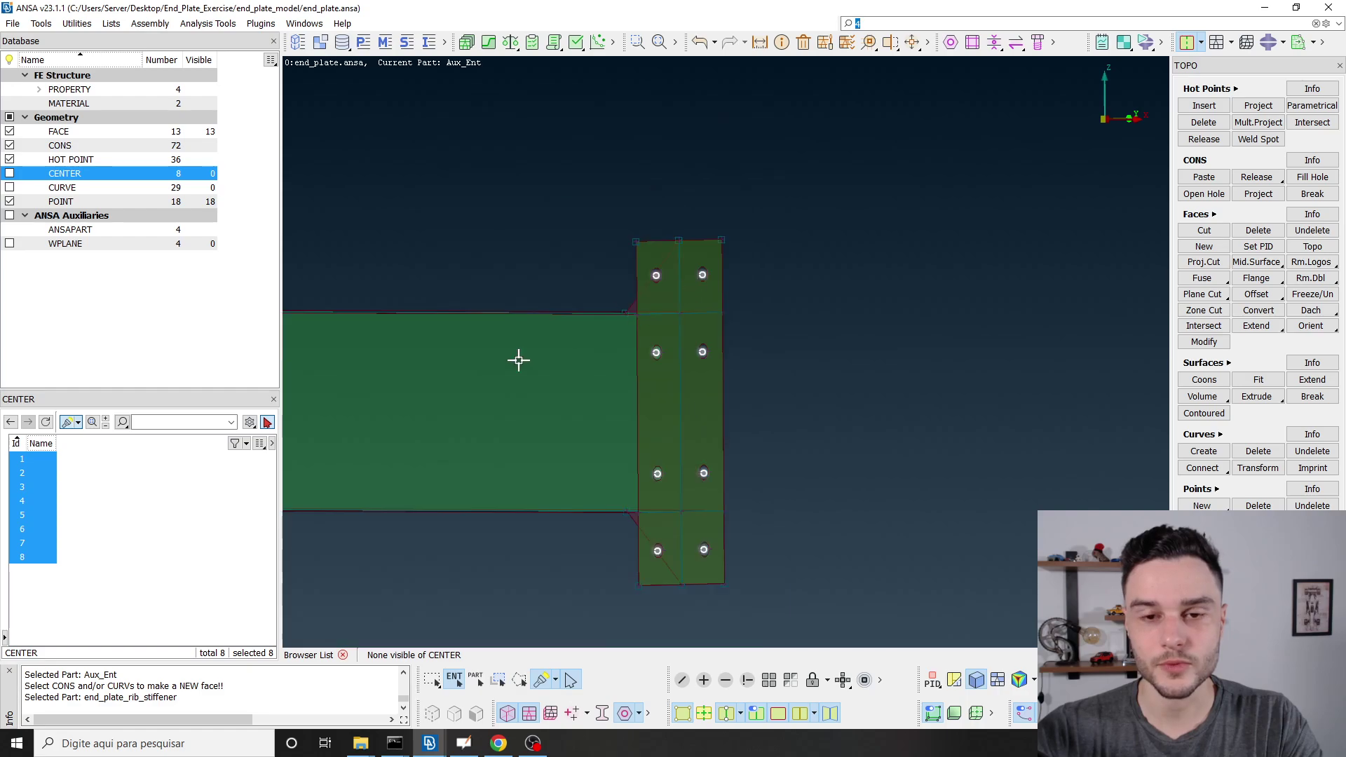
click(31, 466)
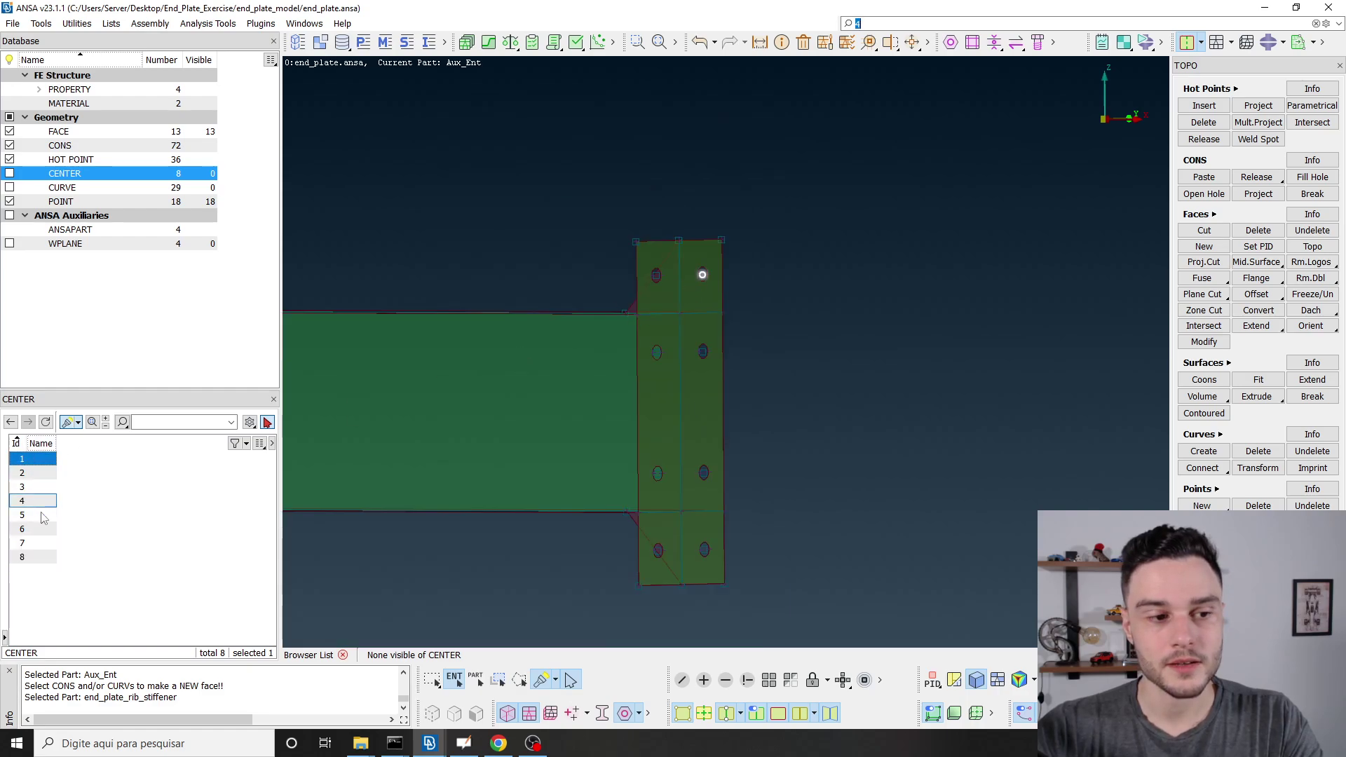
Turn on the display of centers, examine them inside the bolt holes, and hide them again.
click(10, 173)
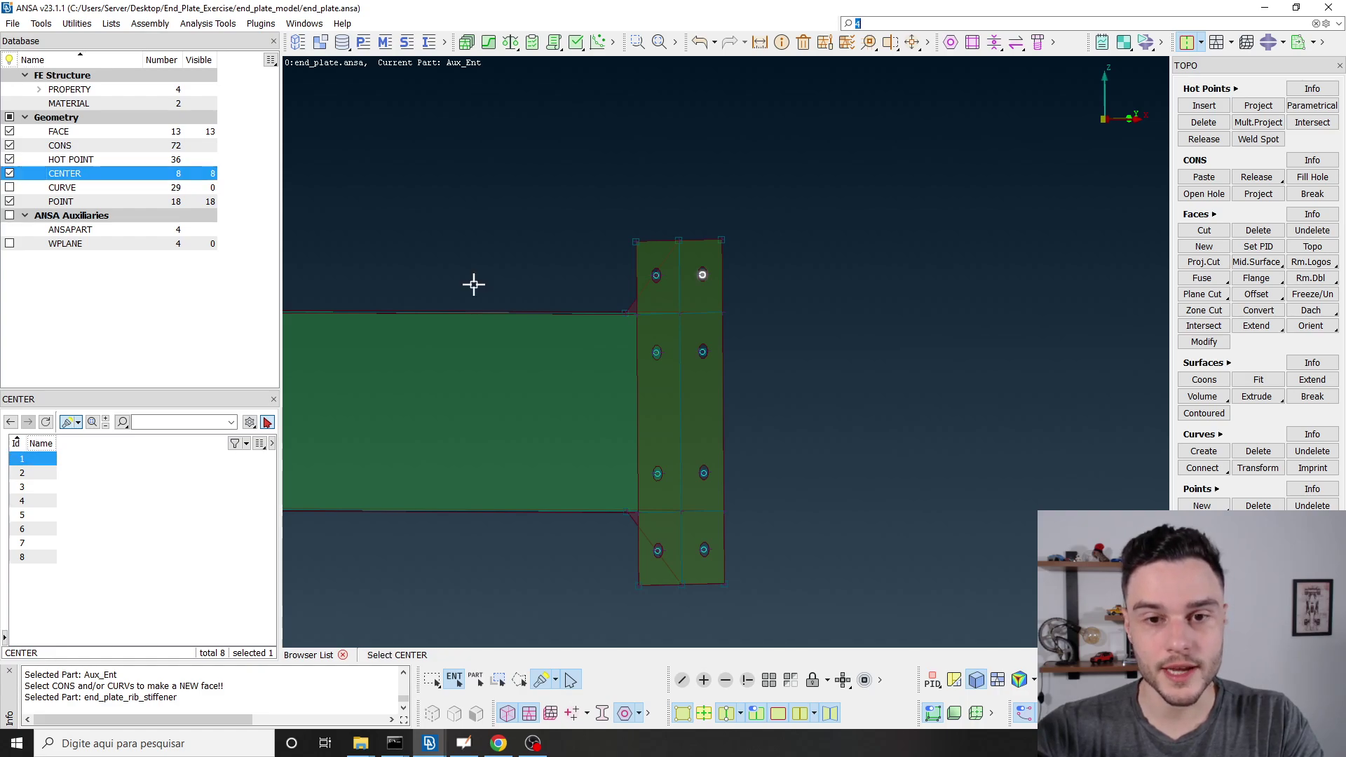
scroll(683, 275, up, 10)
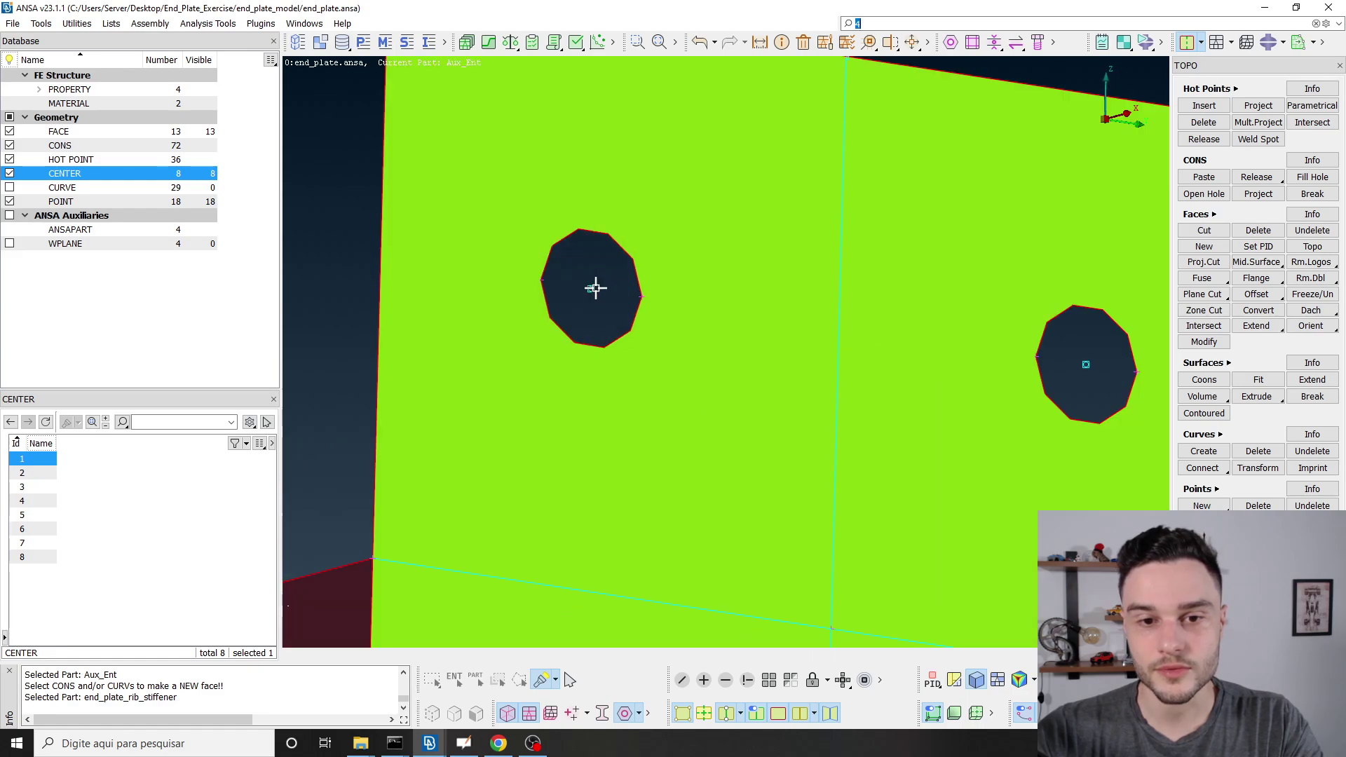
scroll(571, 271, down, 10)
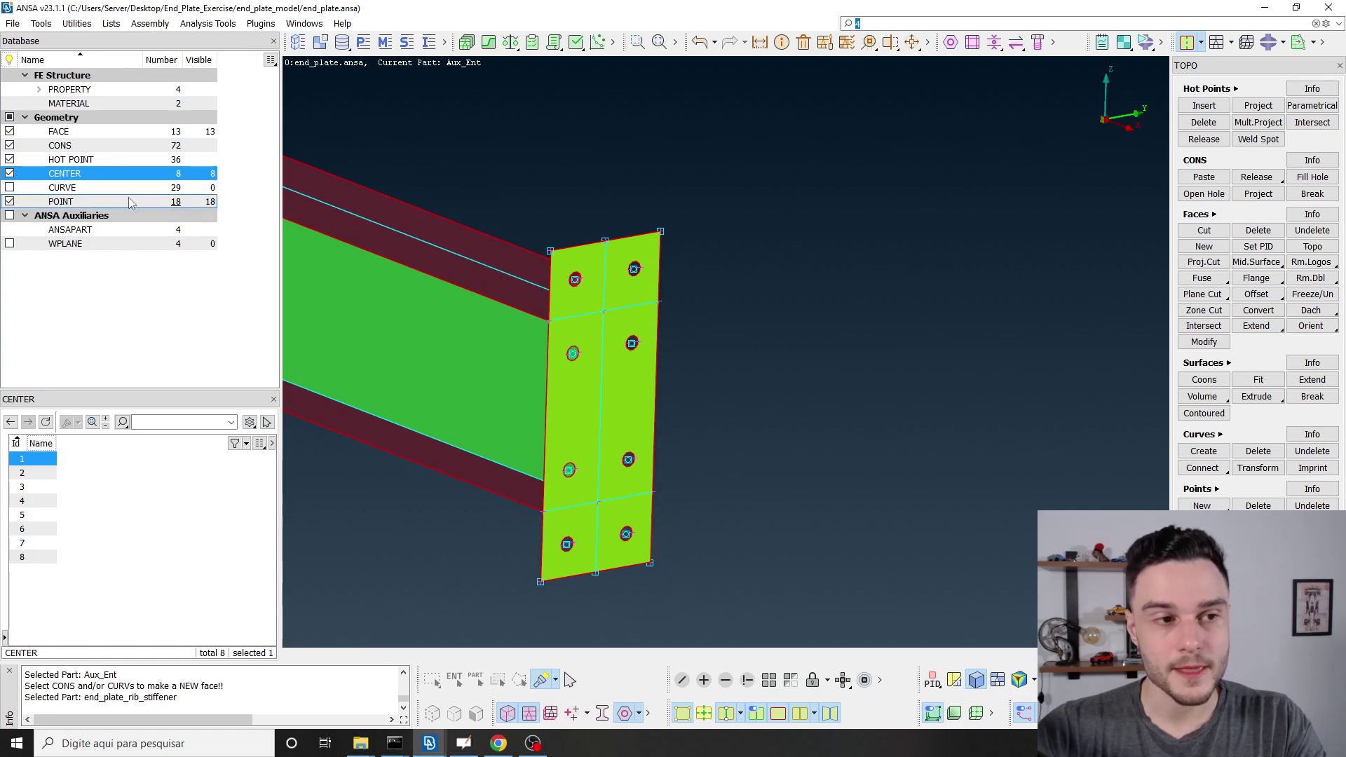
click(10, 173)
List the curves and highlight all of them, viewing the beam profile, end plate and rib stiffener outlines from several angles.
click(70, 188)
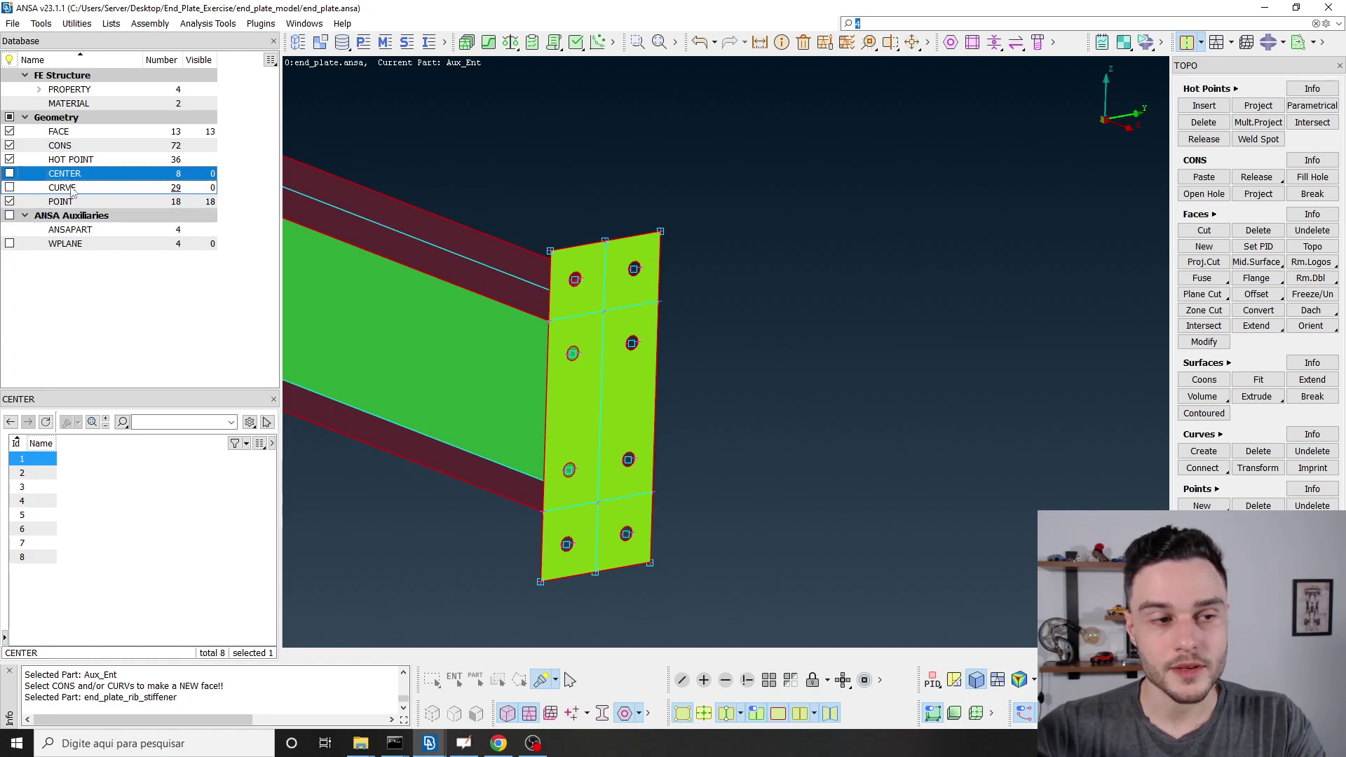
scroll(822, 512, down, 5)
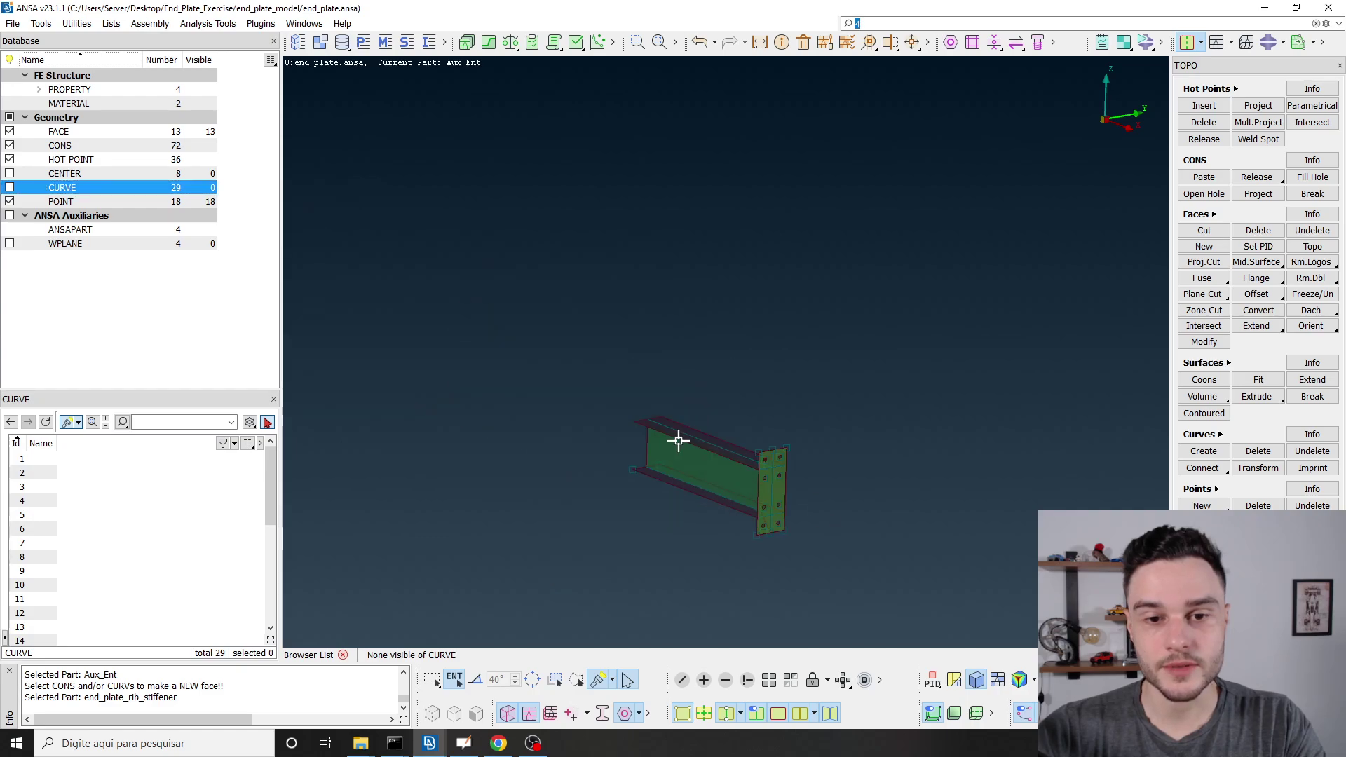
drag(399, 283, 1124, 648)
scroll(860, 531, up, 3)
ctrl+middle_drag(694, 475, 750, 489)
ctrl+drag(751, 489, 725, 480)
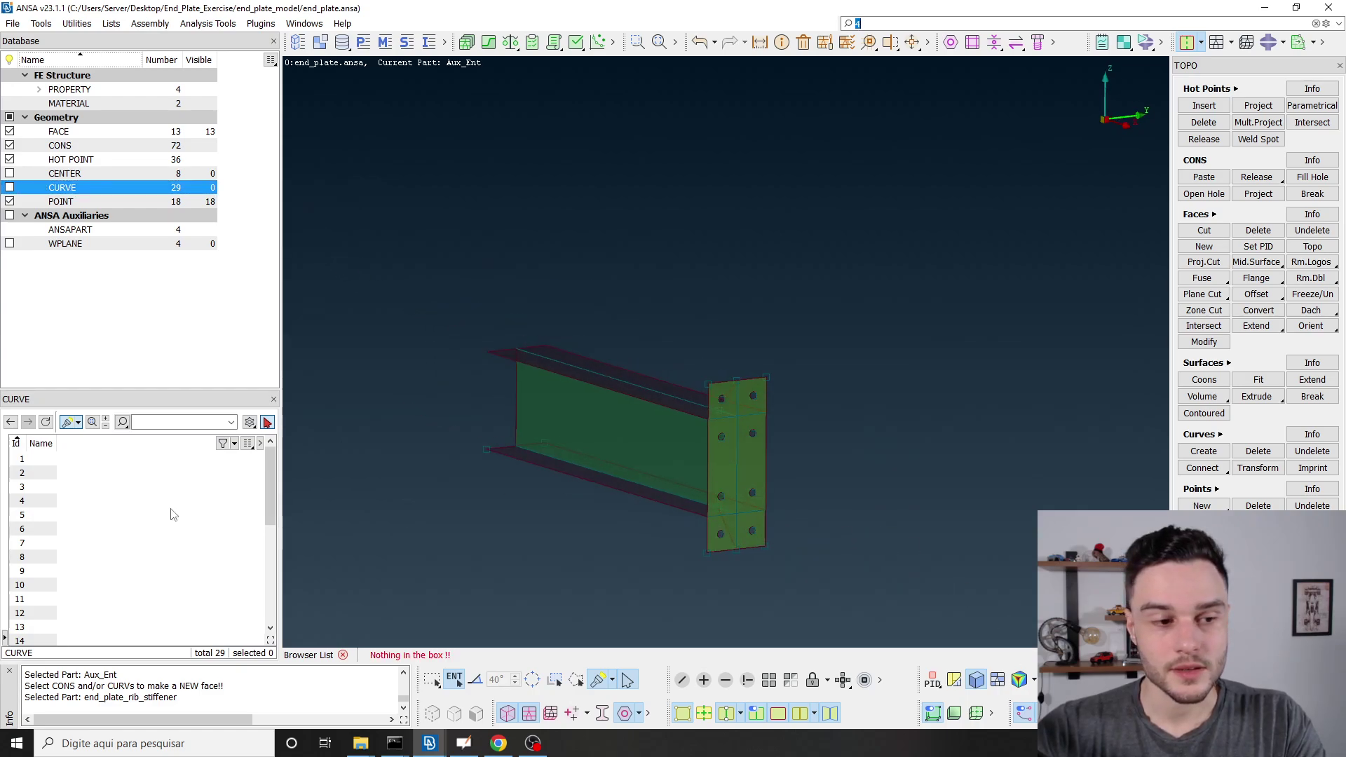
click(34, 457)
key(ctrl+a)
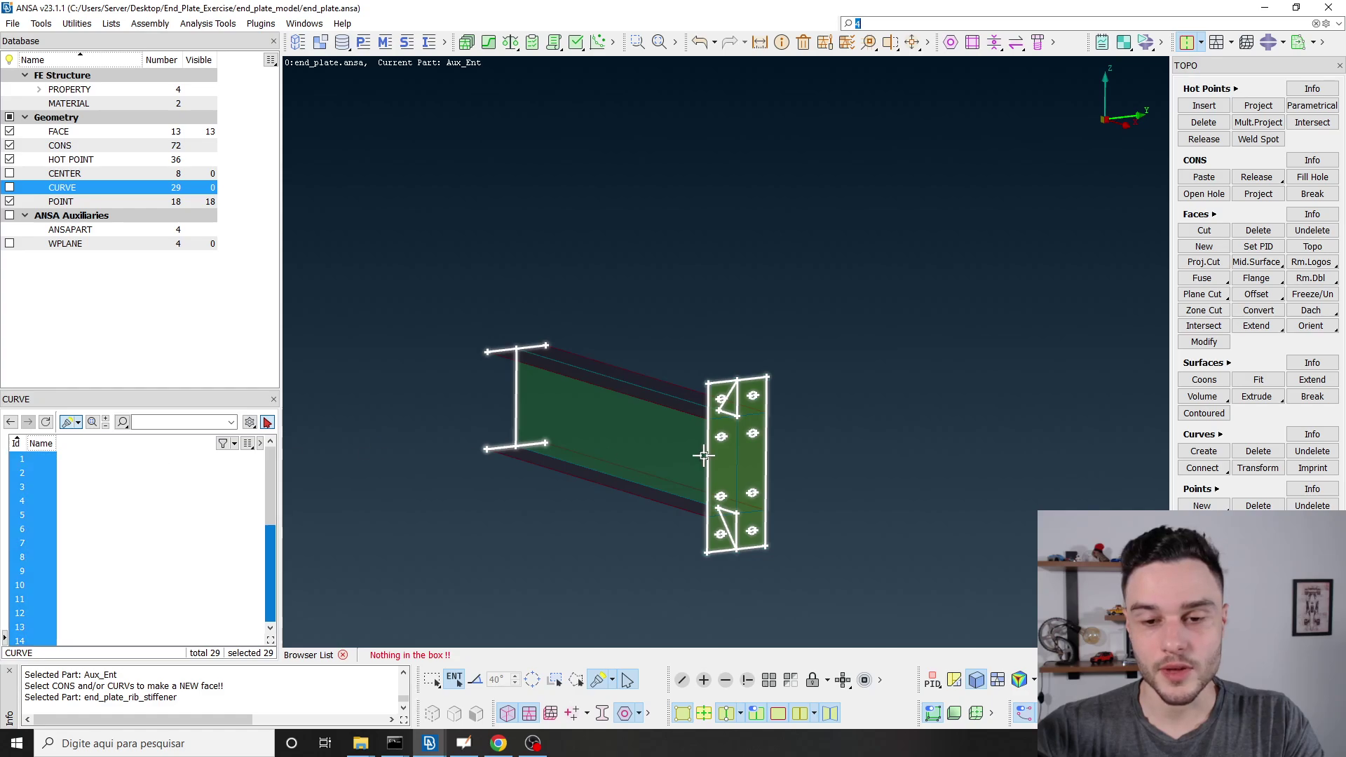
ctrl+drag(781, 421, 836, 363)
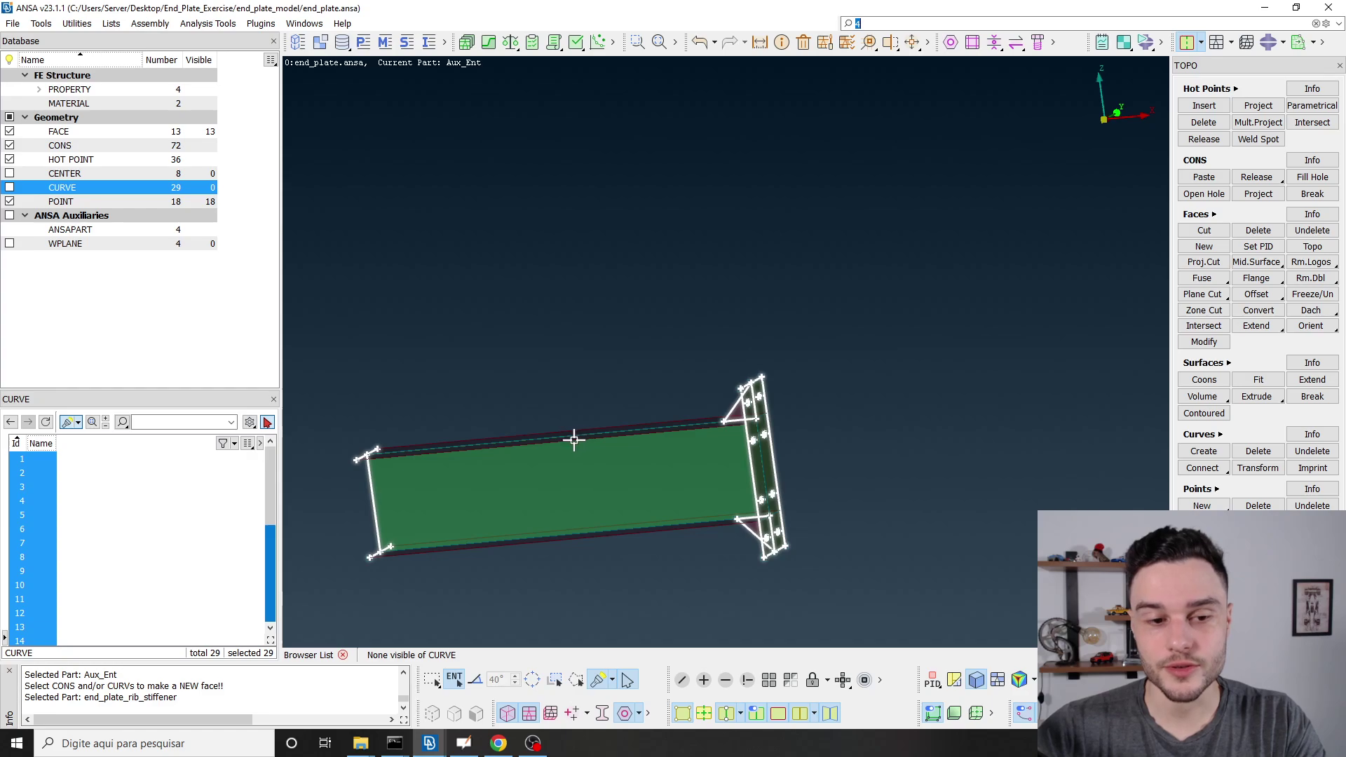
ctrl+drag(740, 451, 699, 351)
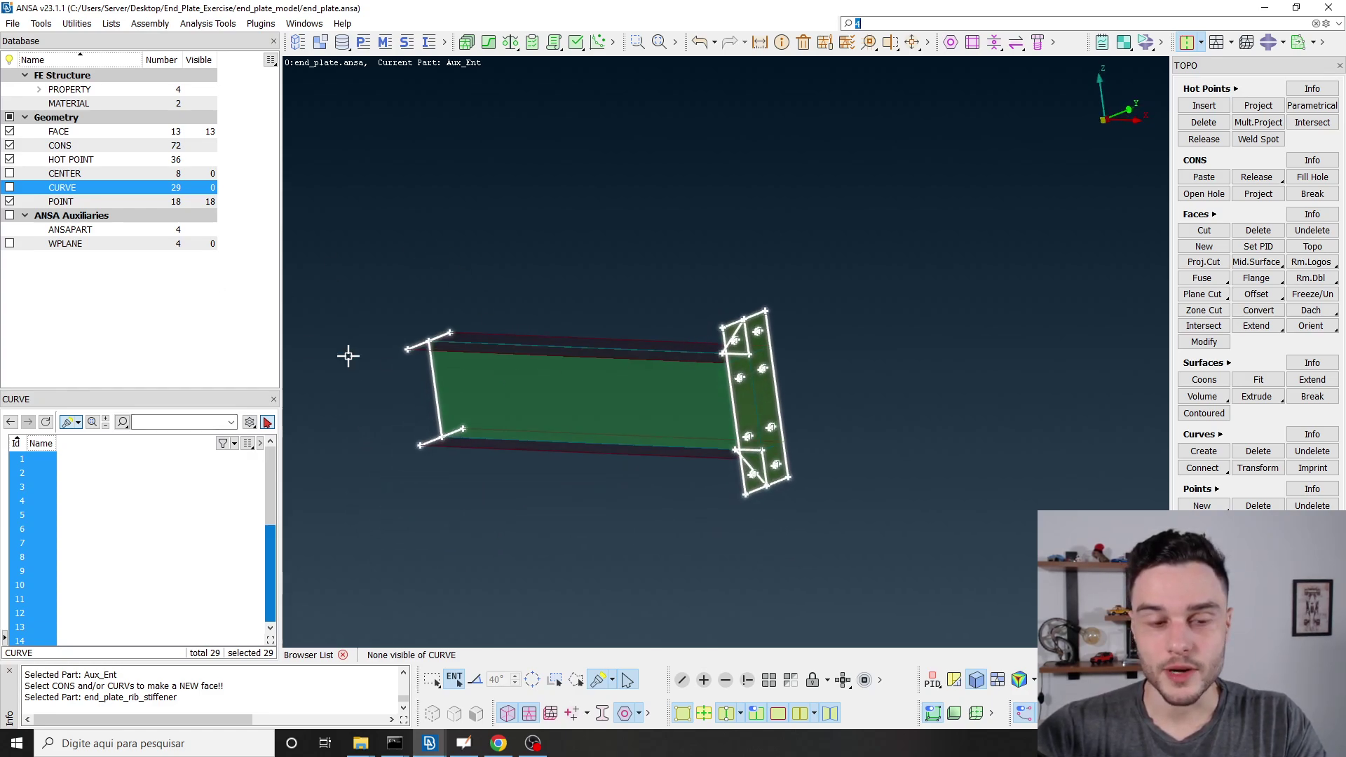
List the points and highlight all of them on the beam and end plate.
click(94, 204)
key(ctrl+a)
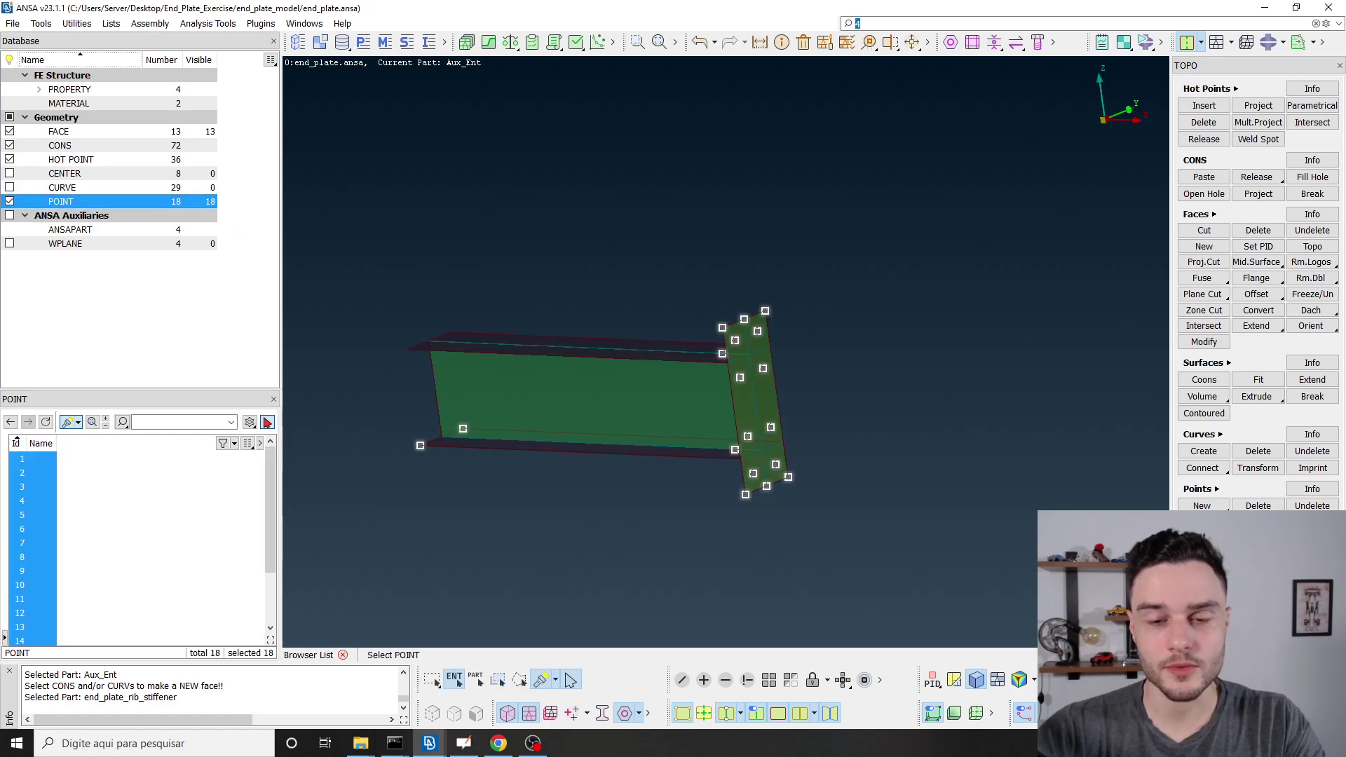
ctrl+drag(678, 398, 721, 400)
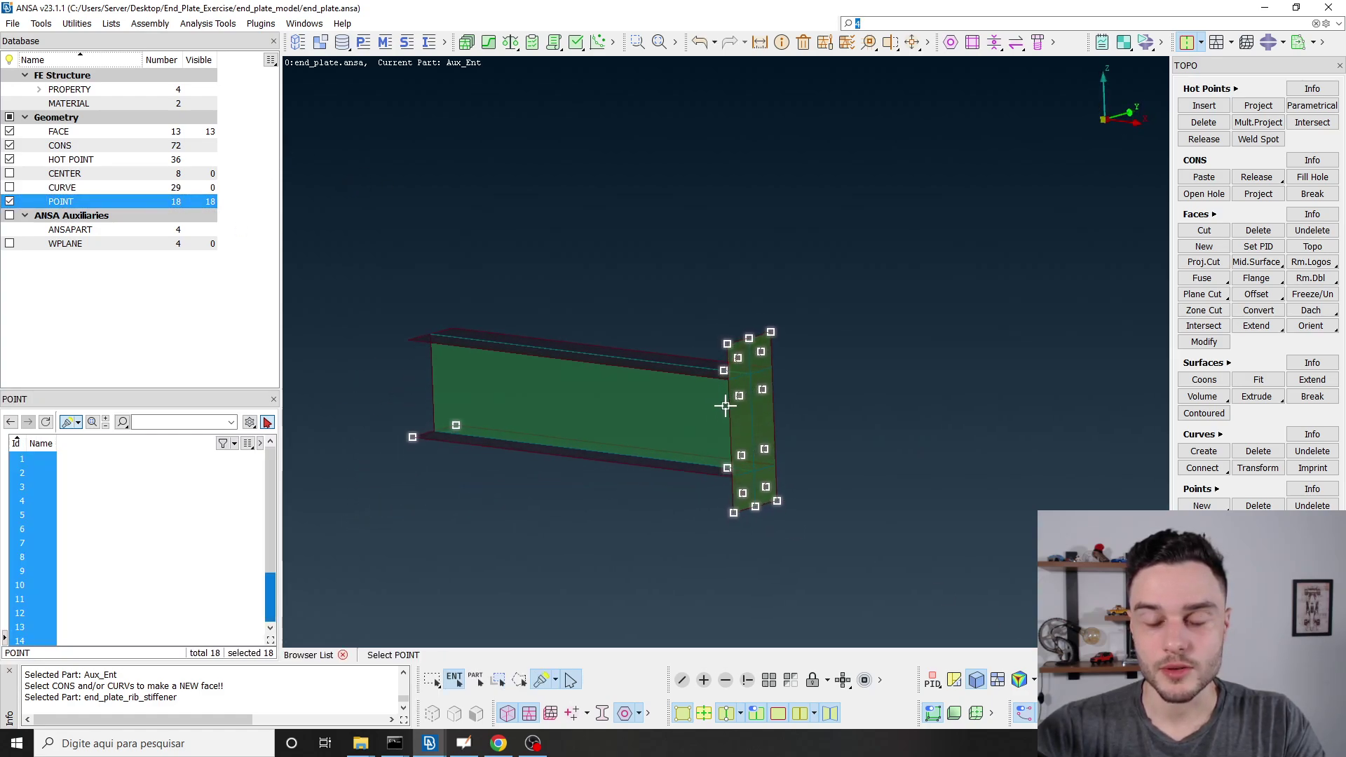
List the ANSA parts and highlight end_plate_rib_stiffener, end_plate and beam one at a time.
click(91, 230)
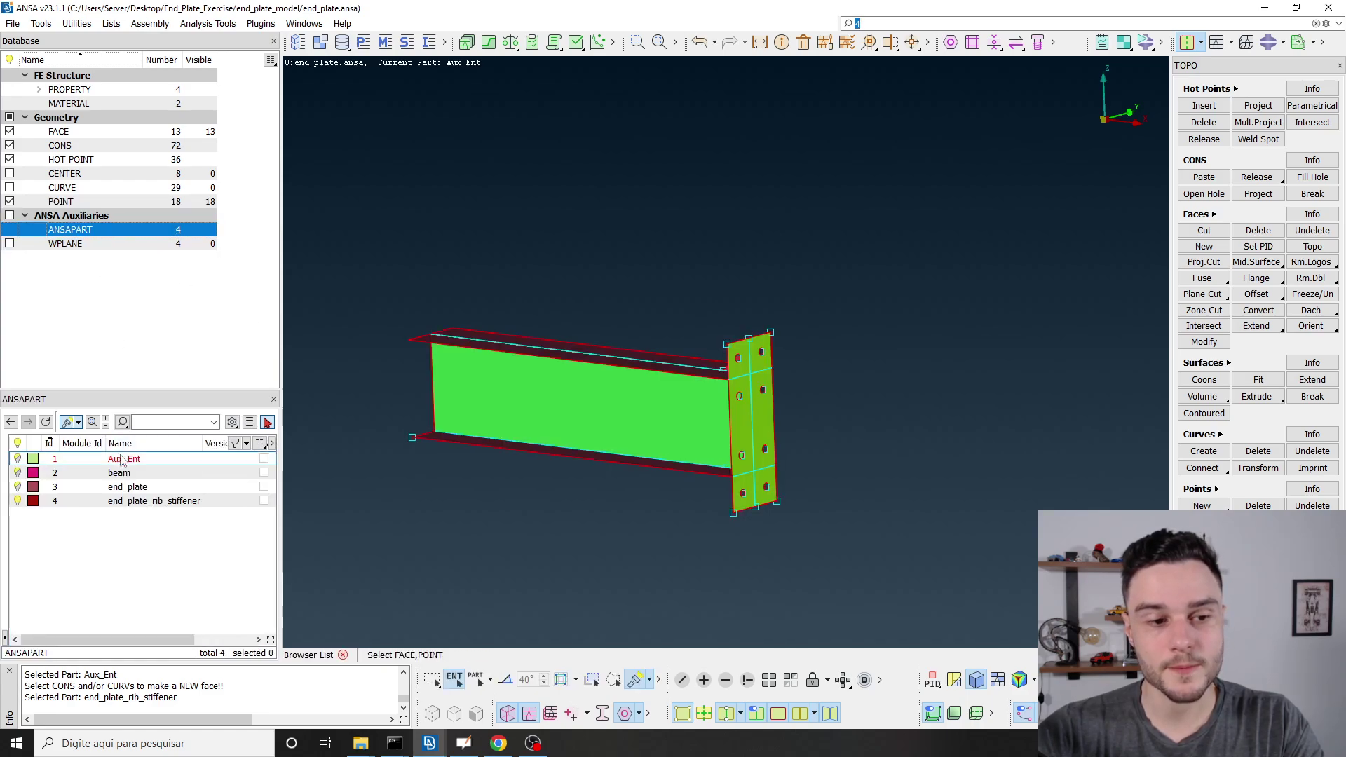
click(132, 487)
click(136, 501)
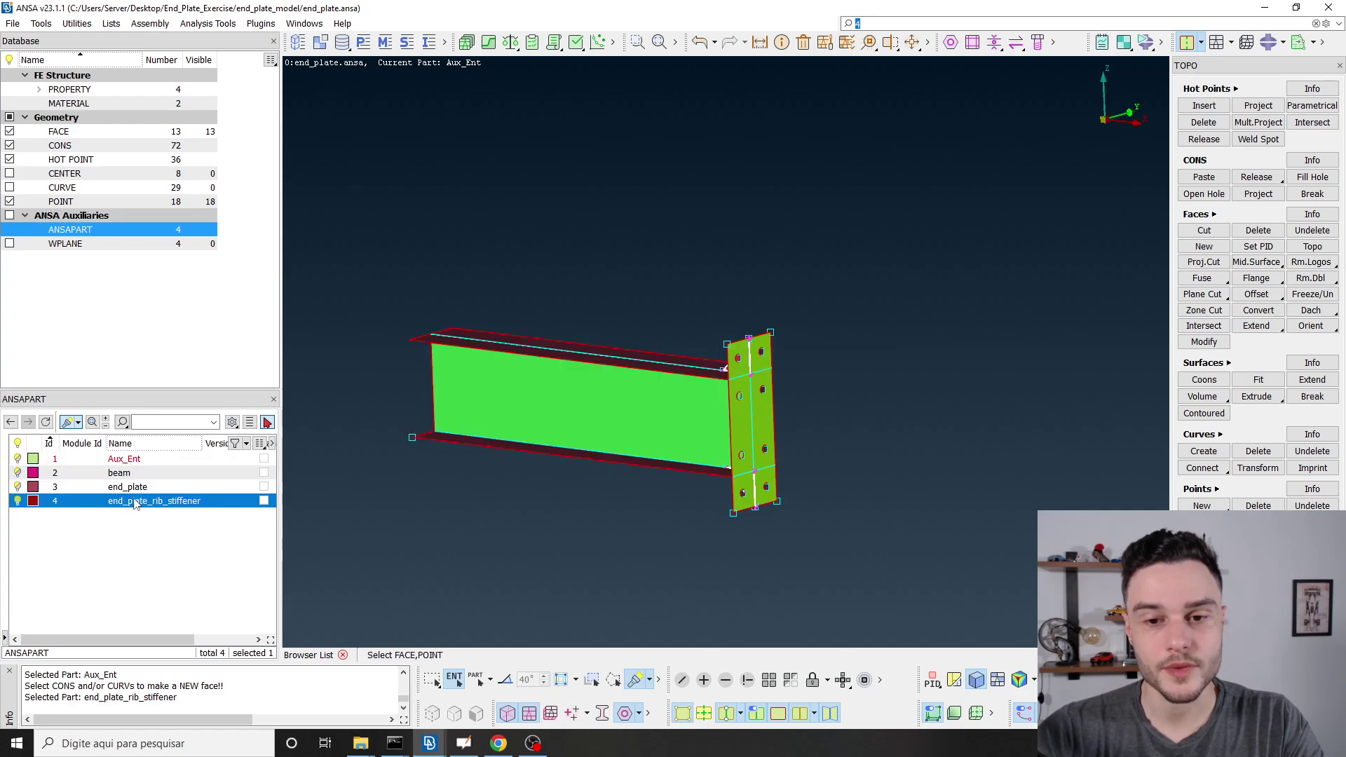
ctrl+drag(842, 421, 954, 470)
click(121, 474)
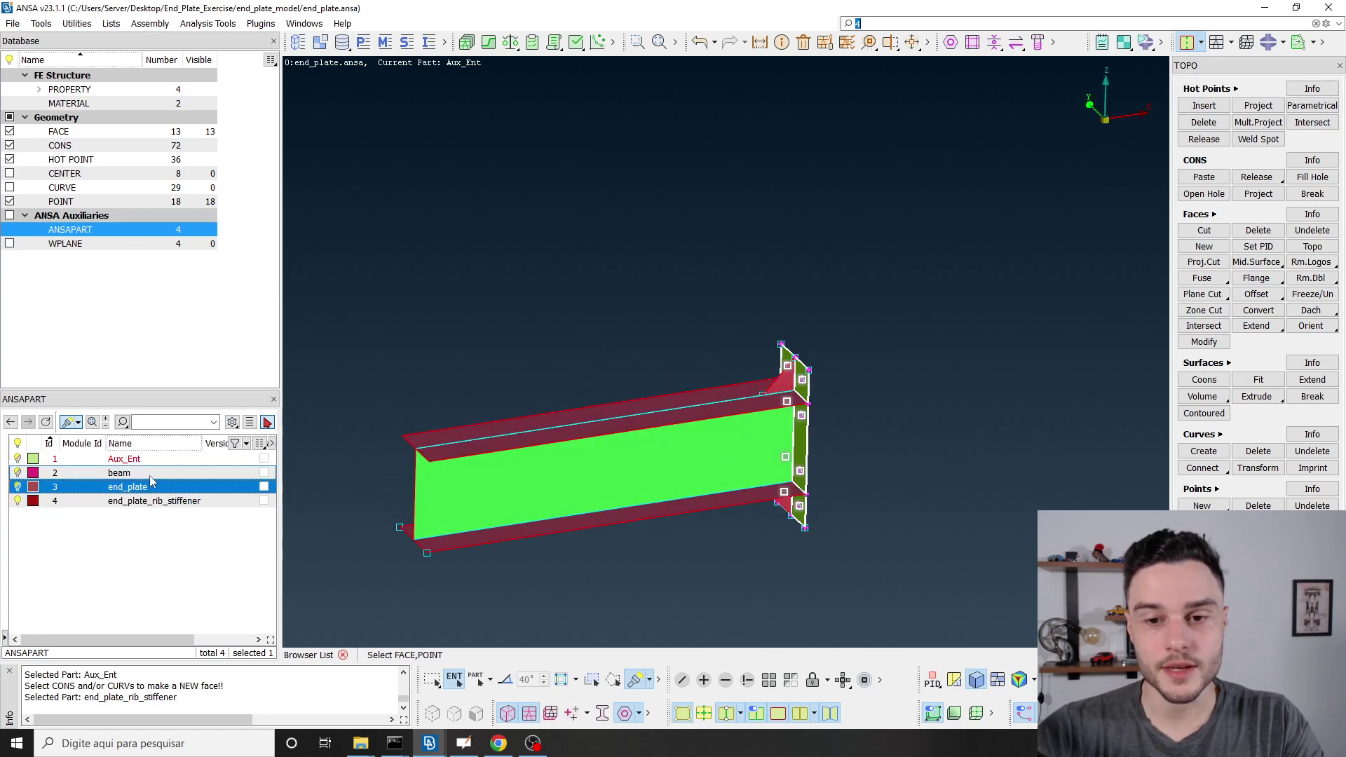
List the working planes and highlight the X-Y, Y-Z and Z-X default planes, and separately working plane 4 at the end plate.
click(65, 243)
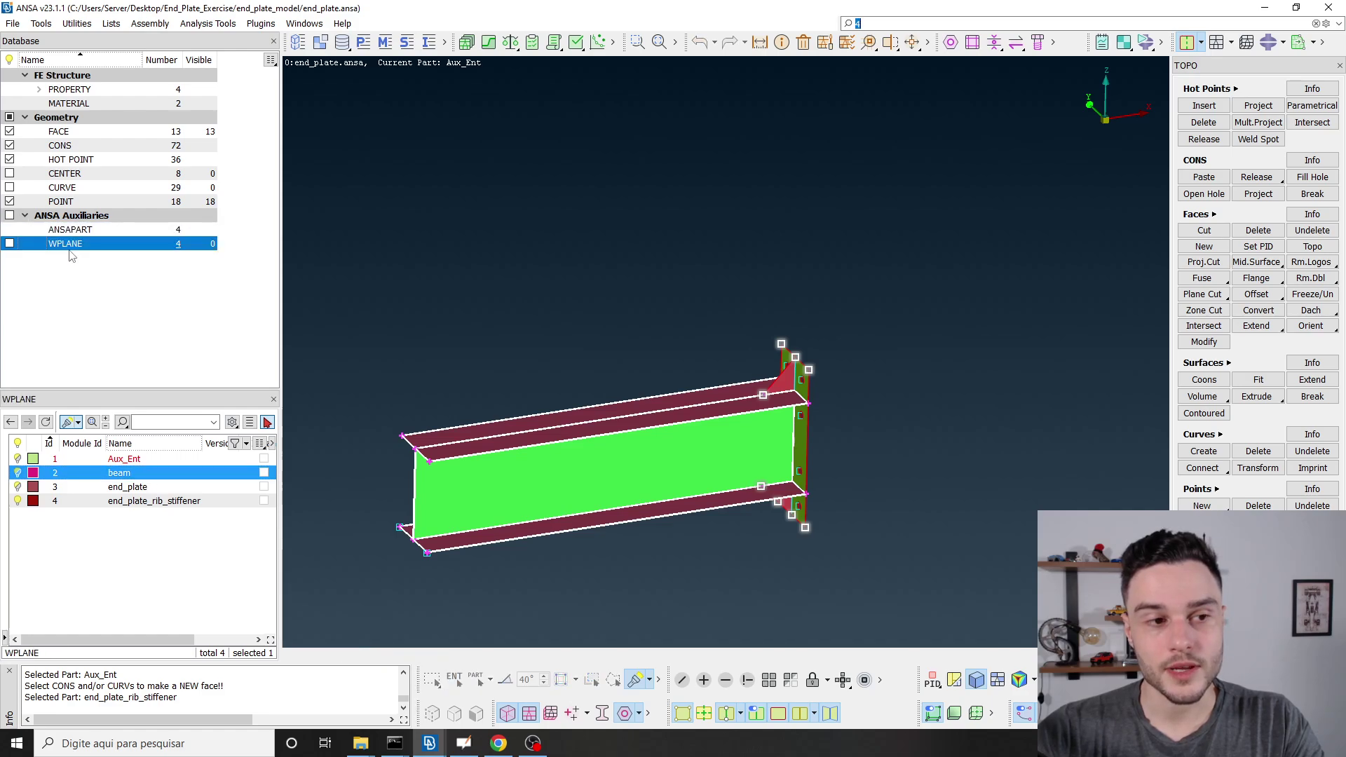
click(66, 459)
shift+click(77, 487)
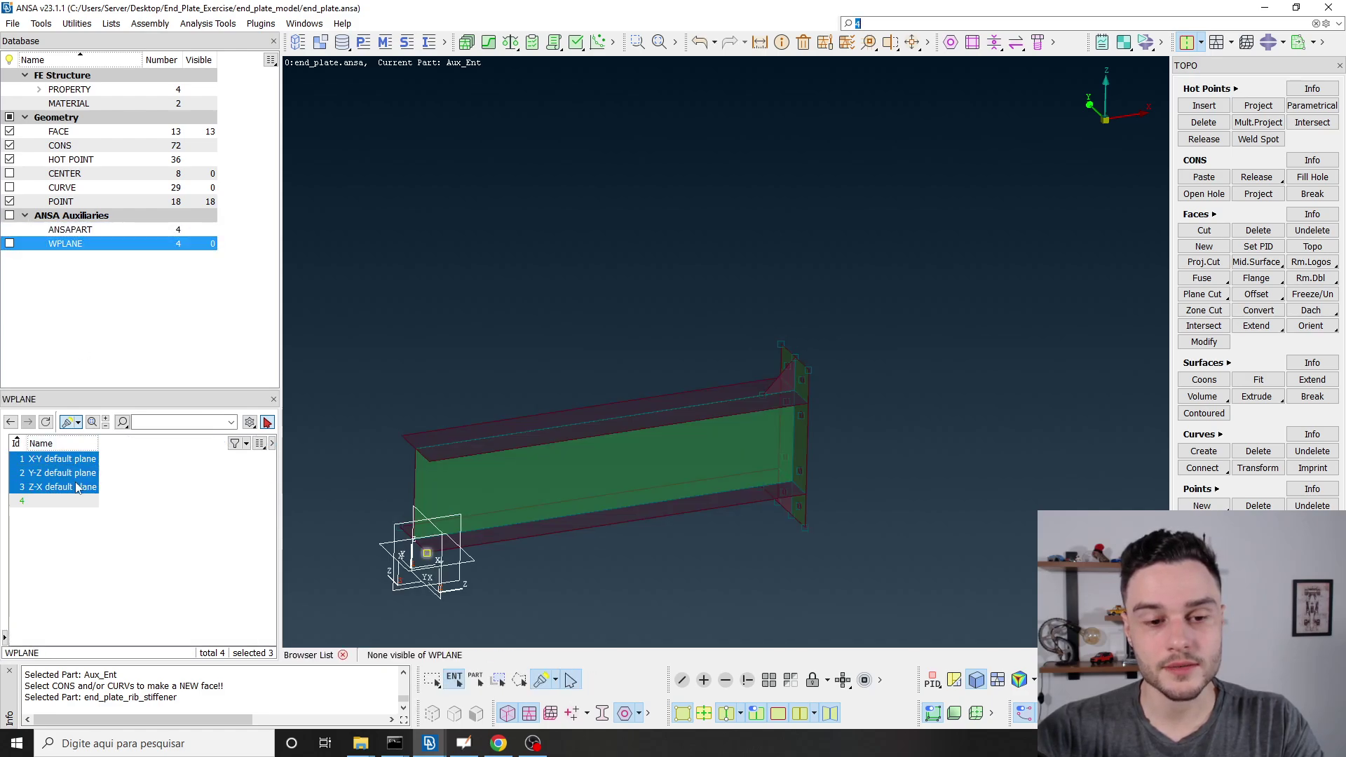
click(56, 501)
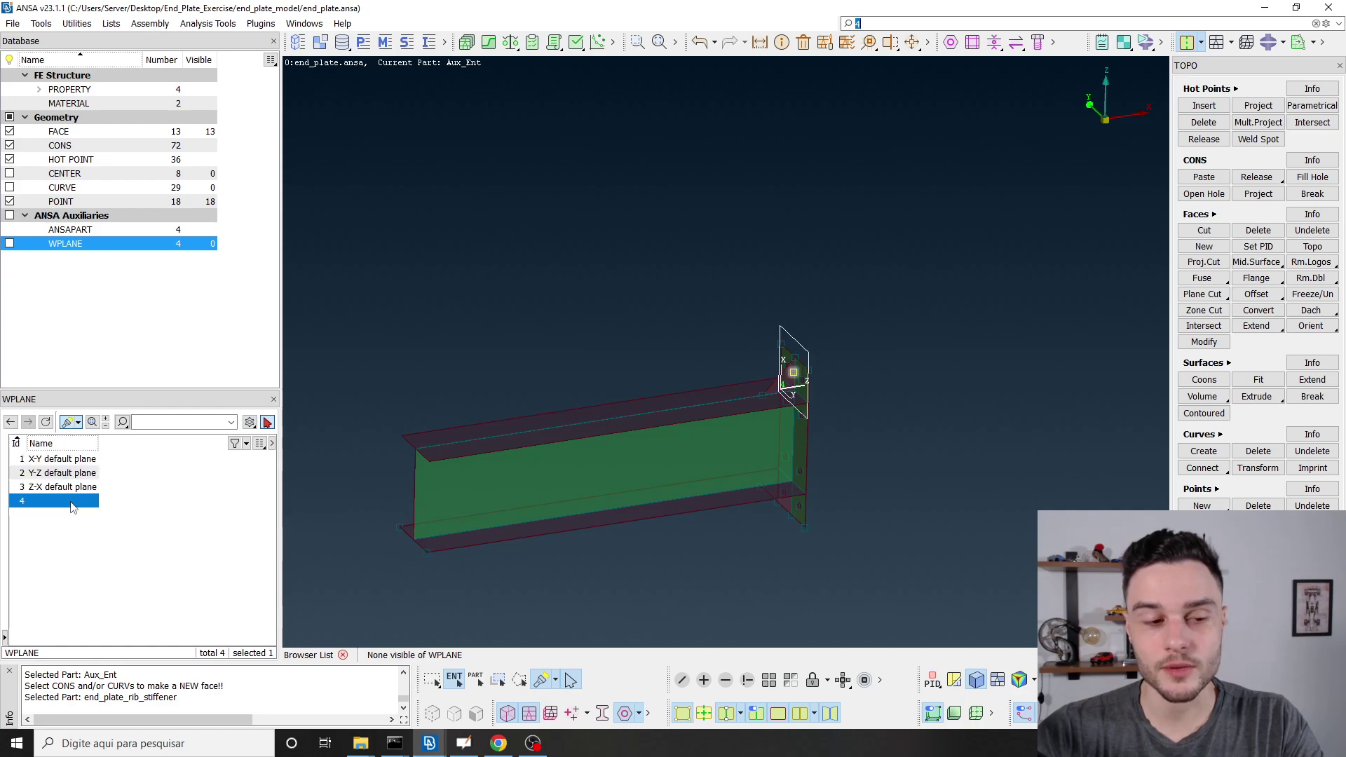
scroll(798, 373, up, 6)
ctrl+drag(805, 367, 681, 325)
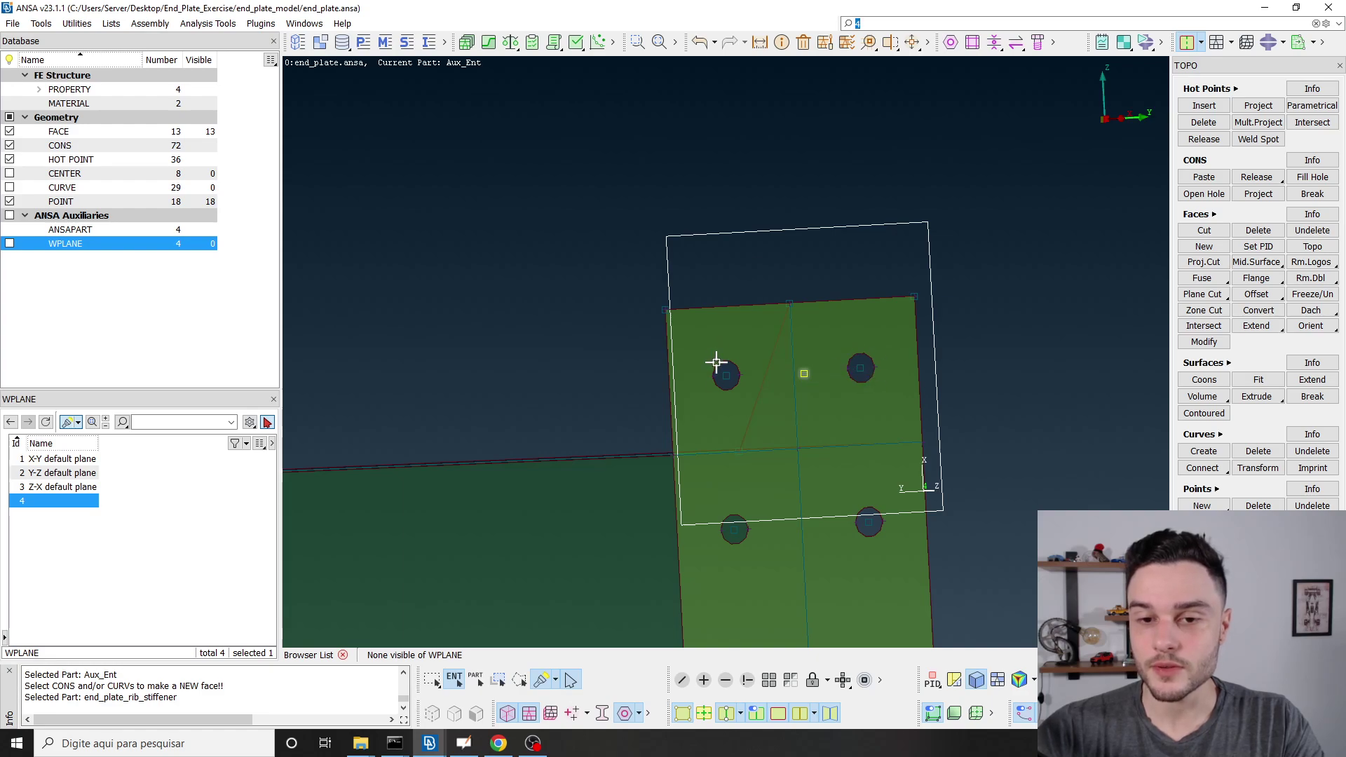
ctrl+drag(785, 479, 762, 288)
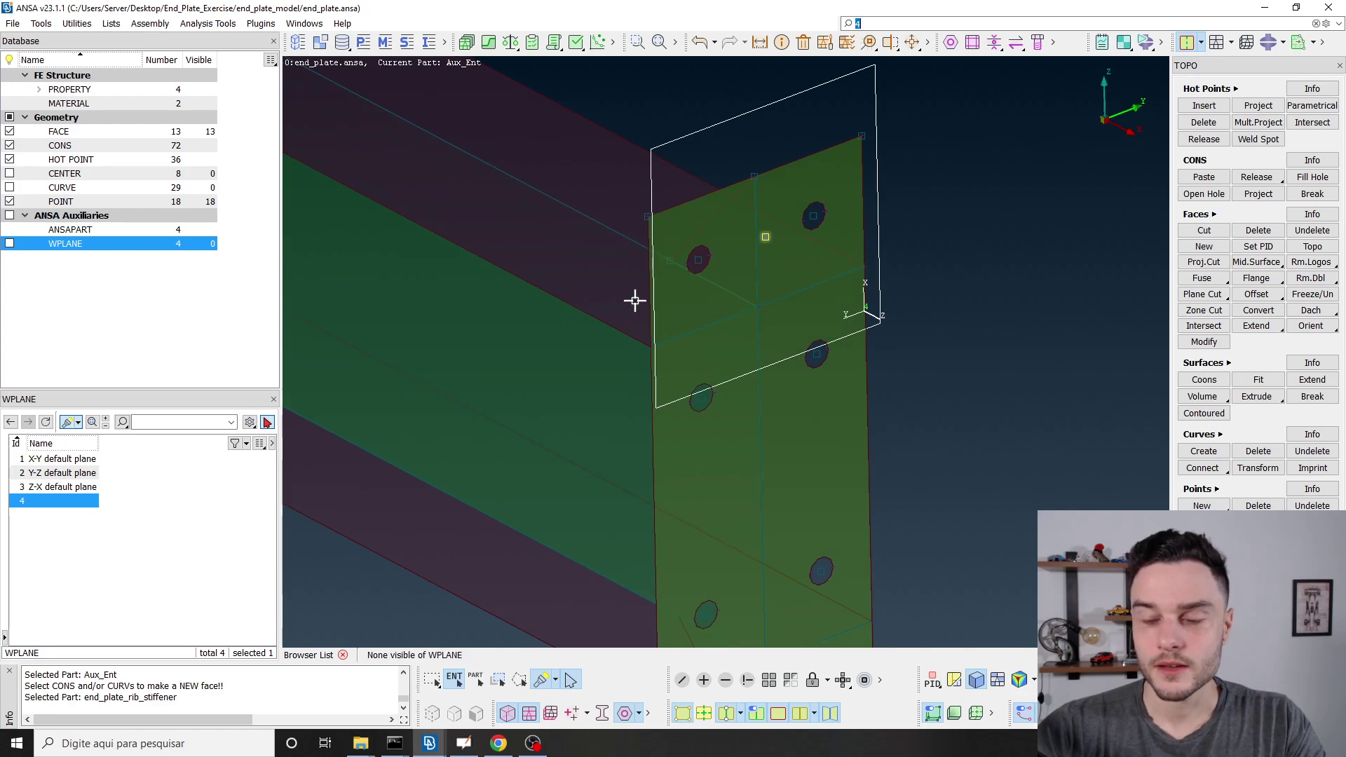
click(234, 312)
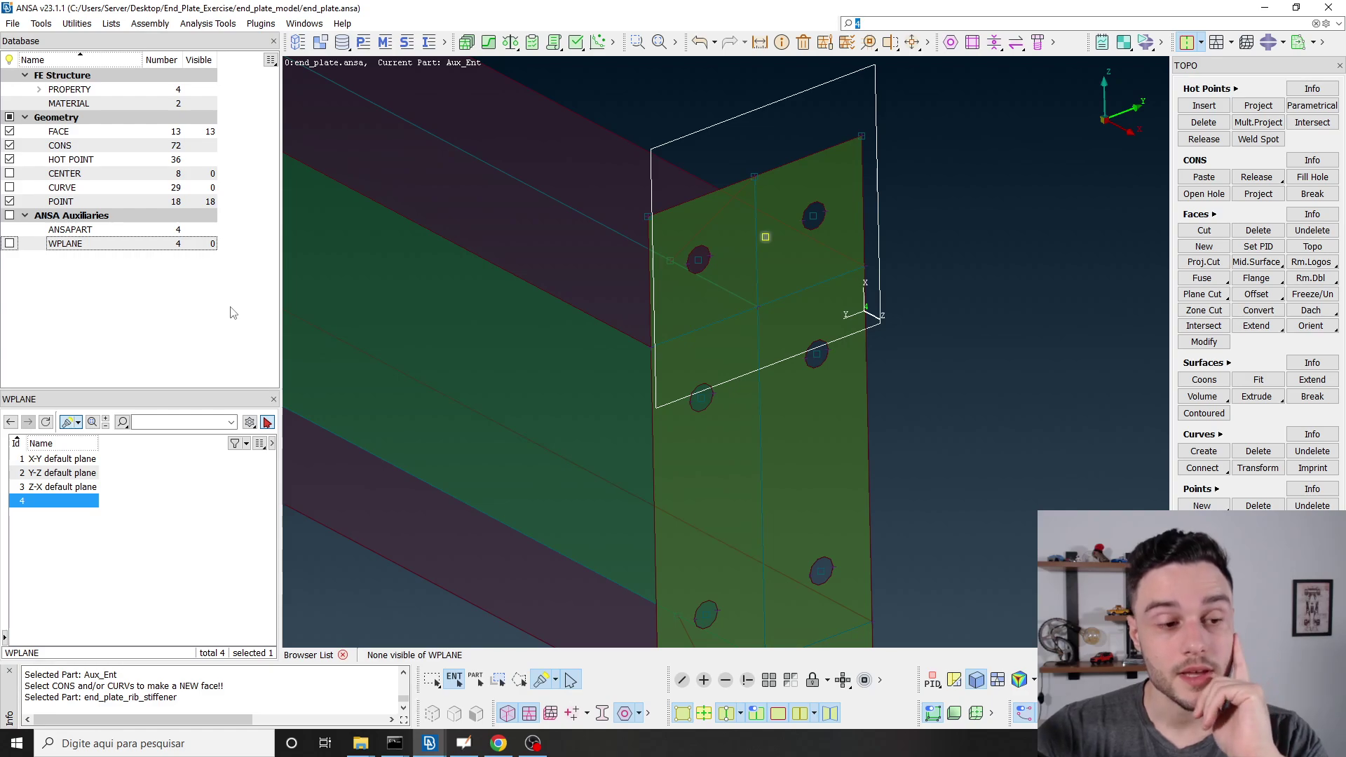
scroll(753, 253, down, 2)
scroll(744, 275, down, 3)
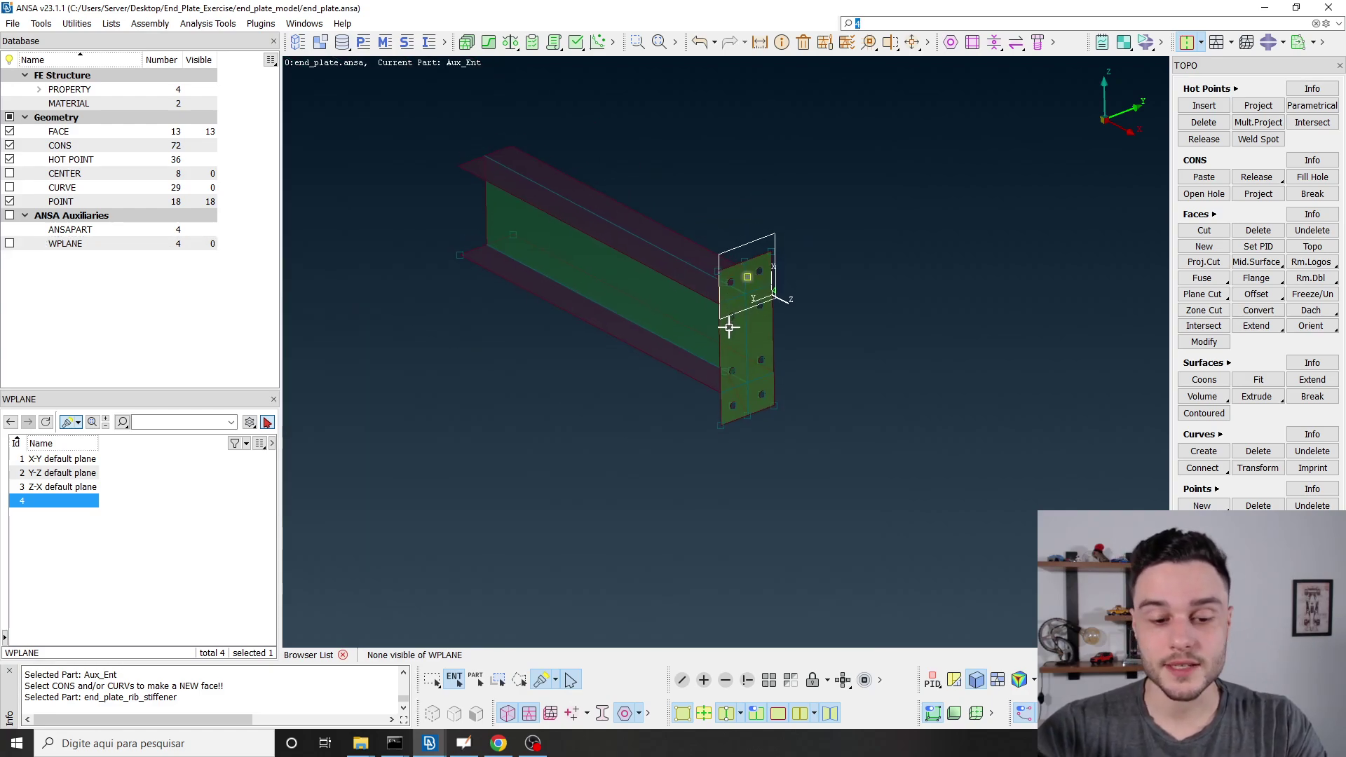
Switch to OpenBoard and bring up the paper page with Fig. 2, the typical connection prototype model, enlarged.
click(464, 743)
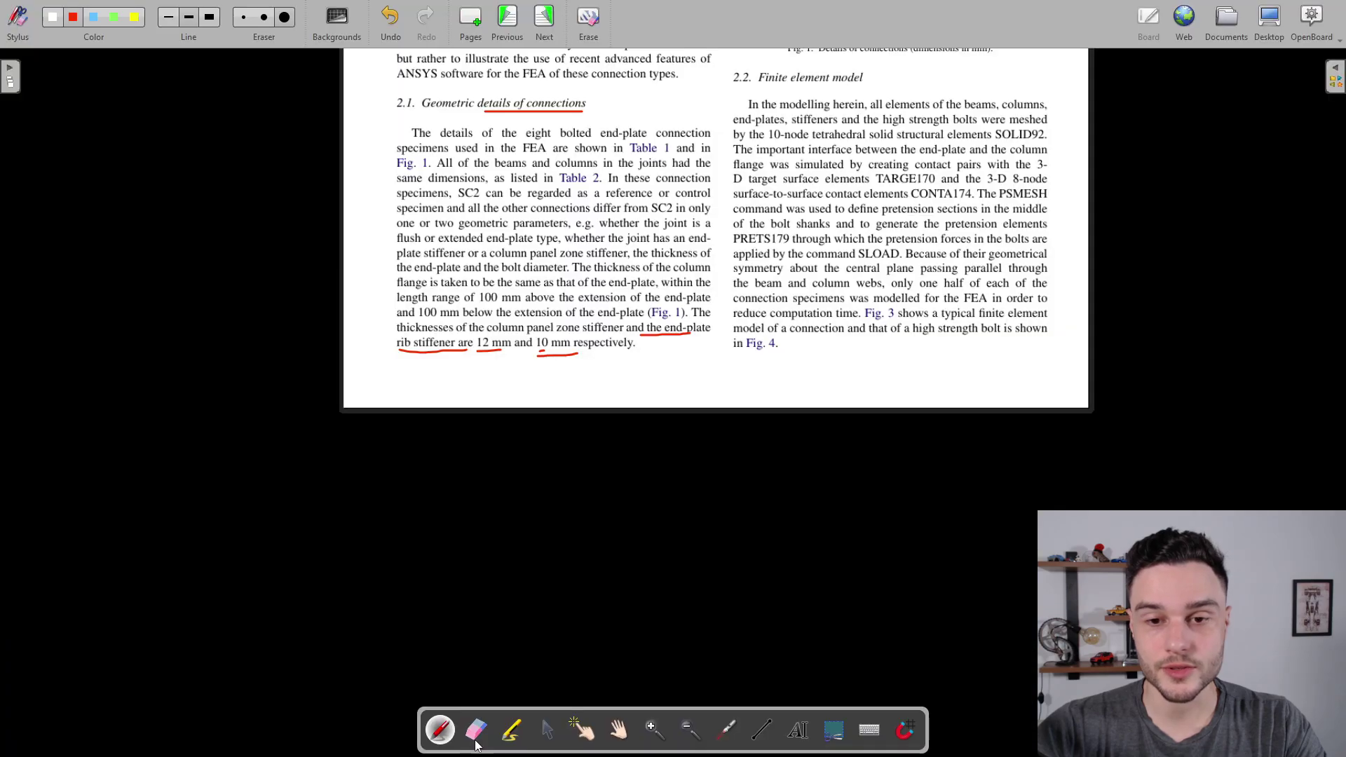
scroll(932, 185, up, 6)
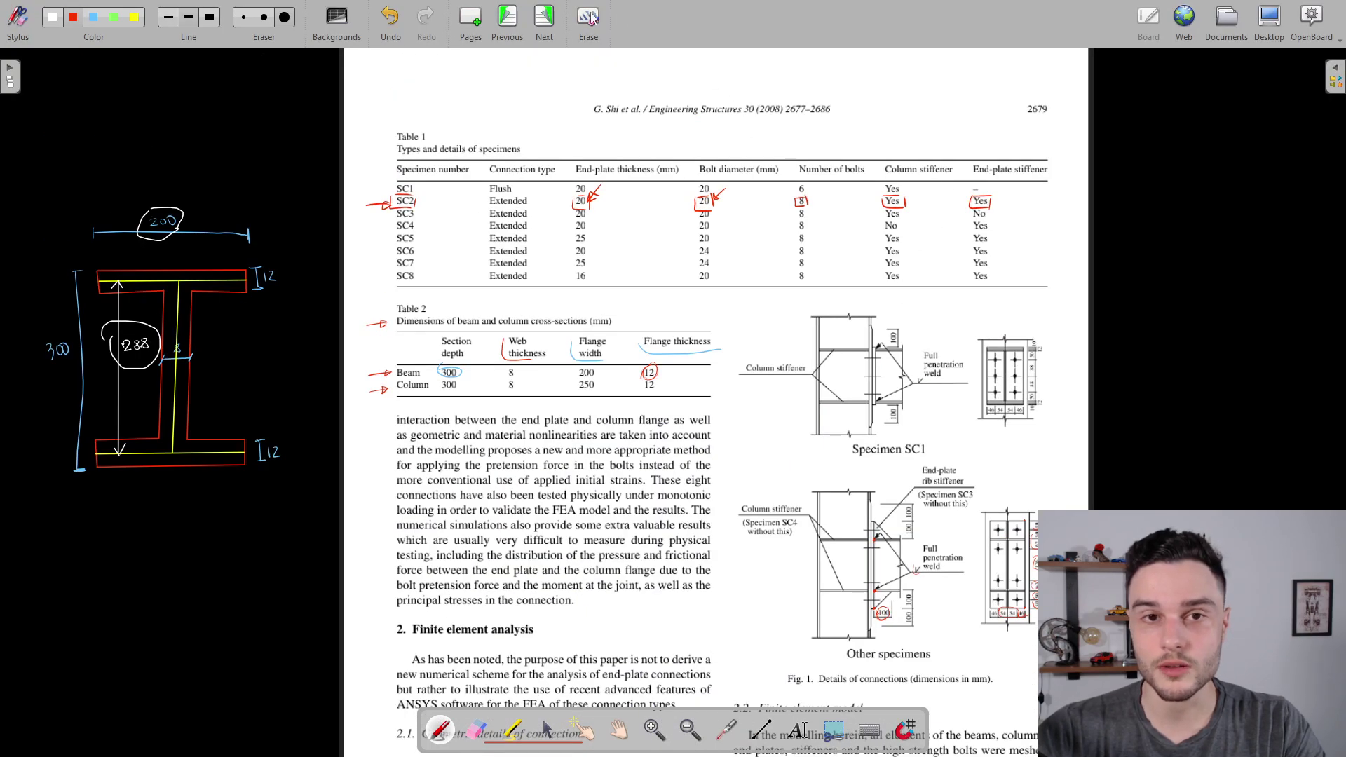
click(545, 28)
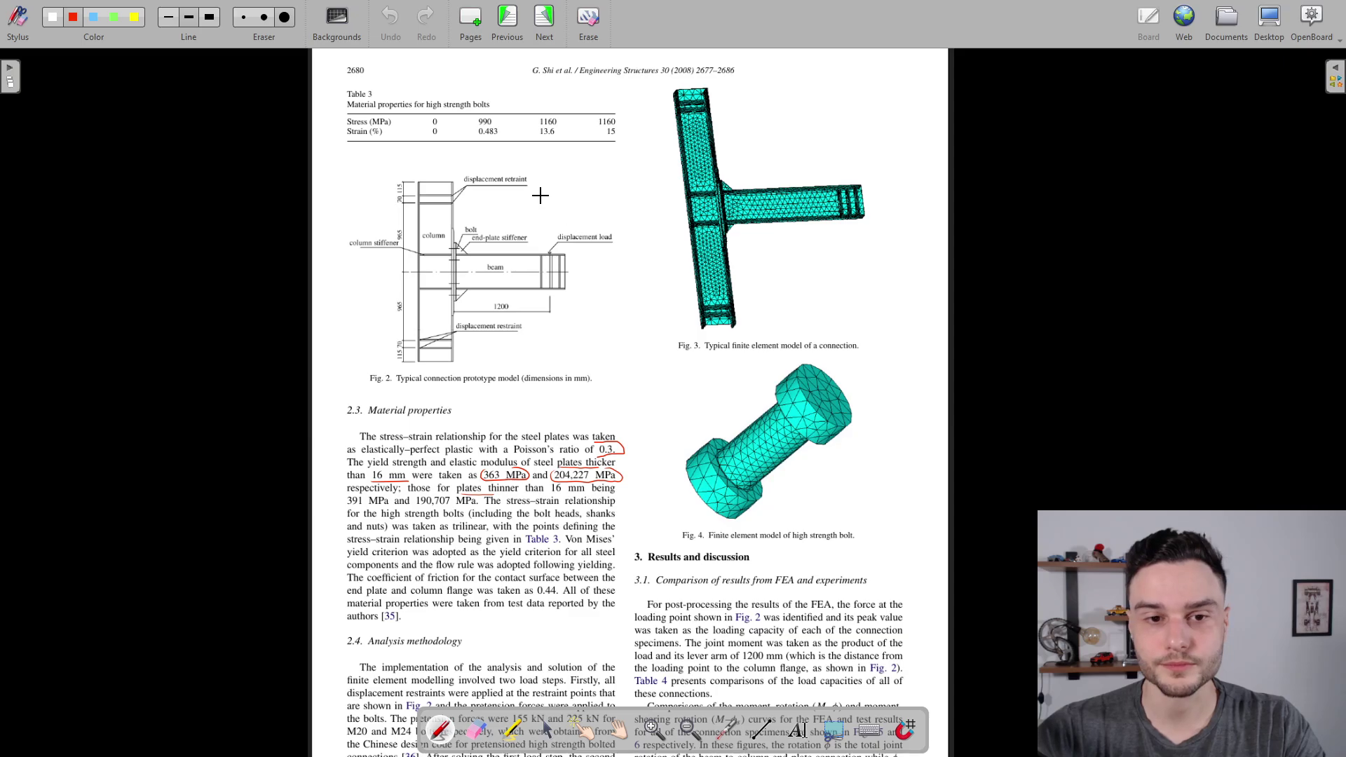
ctrl+scroll(551, 281, up, 5)
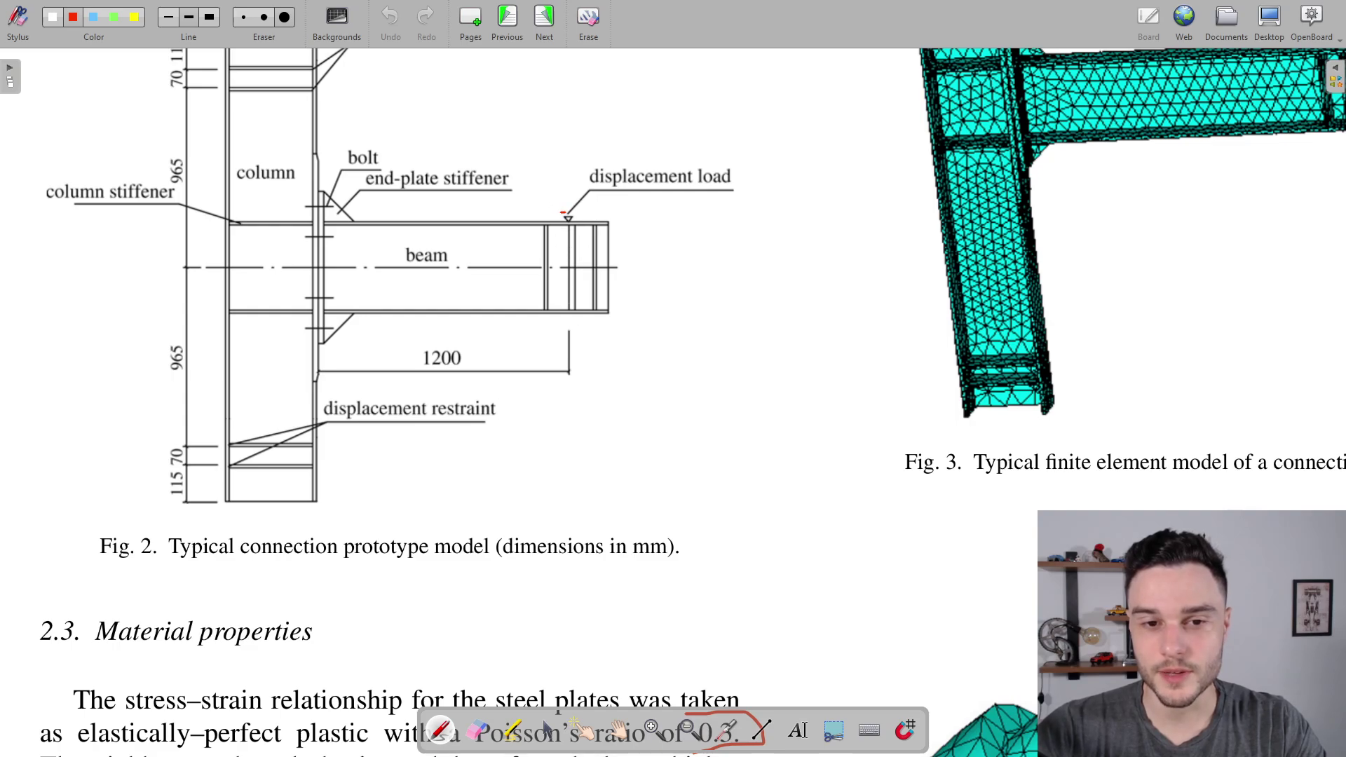
Examine the beam's displacement load location and the column's dimension chain in Fig. 2, undoing the small pen mark made at the load.
mouse_move(563, 212)
mouse_down()
mouse_move(598, 256)
mouse_move(567, 205)
mouse_up()
key(ctrl+z)
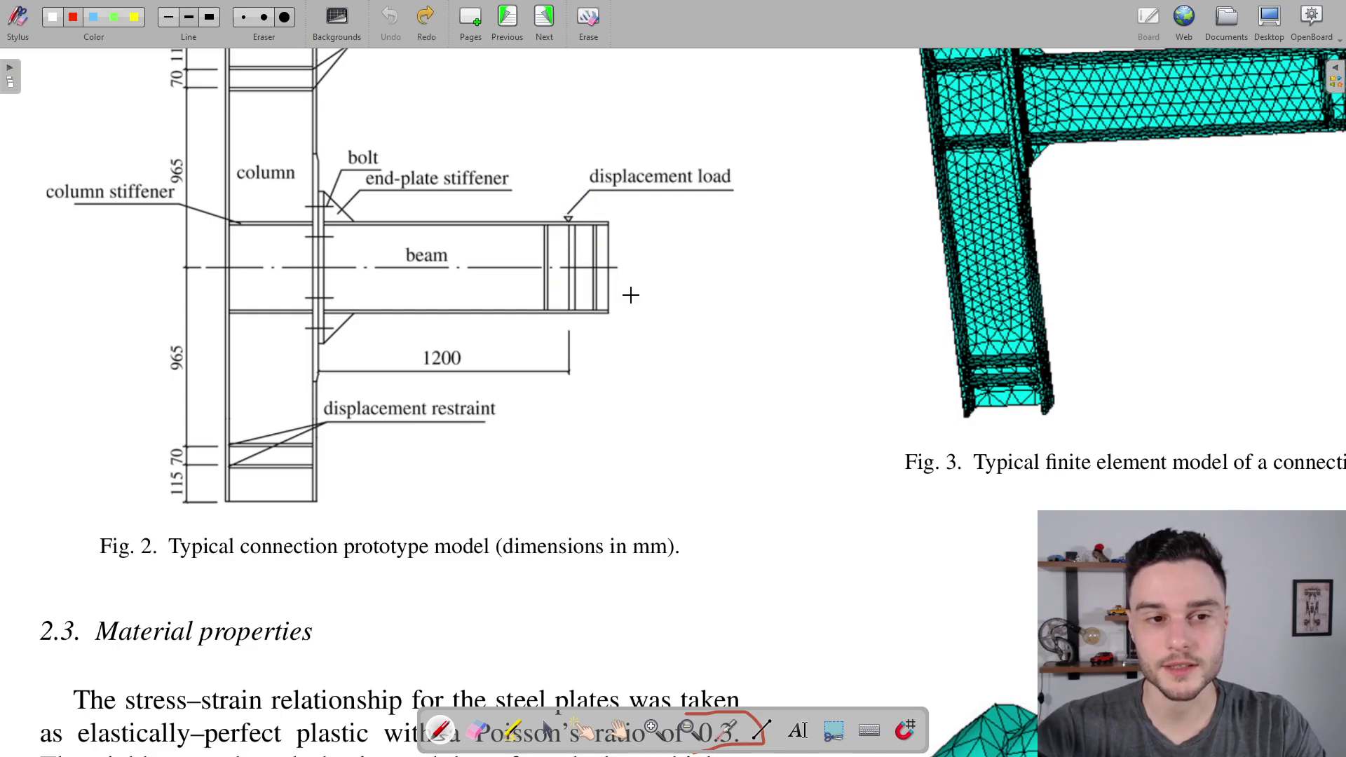
ctrl+scroll(706, 343, down, 6)
ctrl+scroll(406, 328, up, 6)
ctrl+scroll(596, 484, down, 7)
ctrl+scroll(453, 428, up, 6)
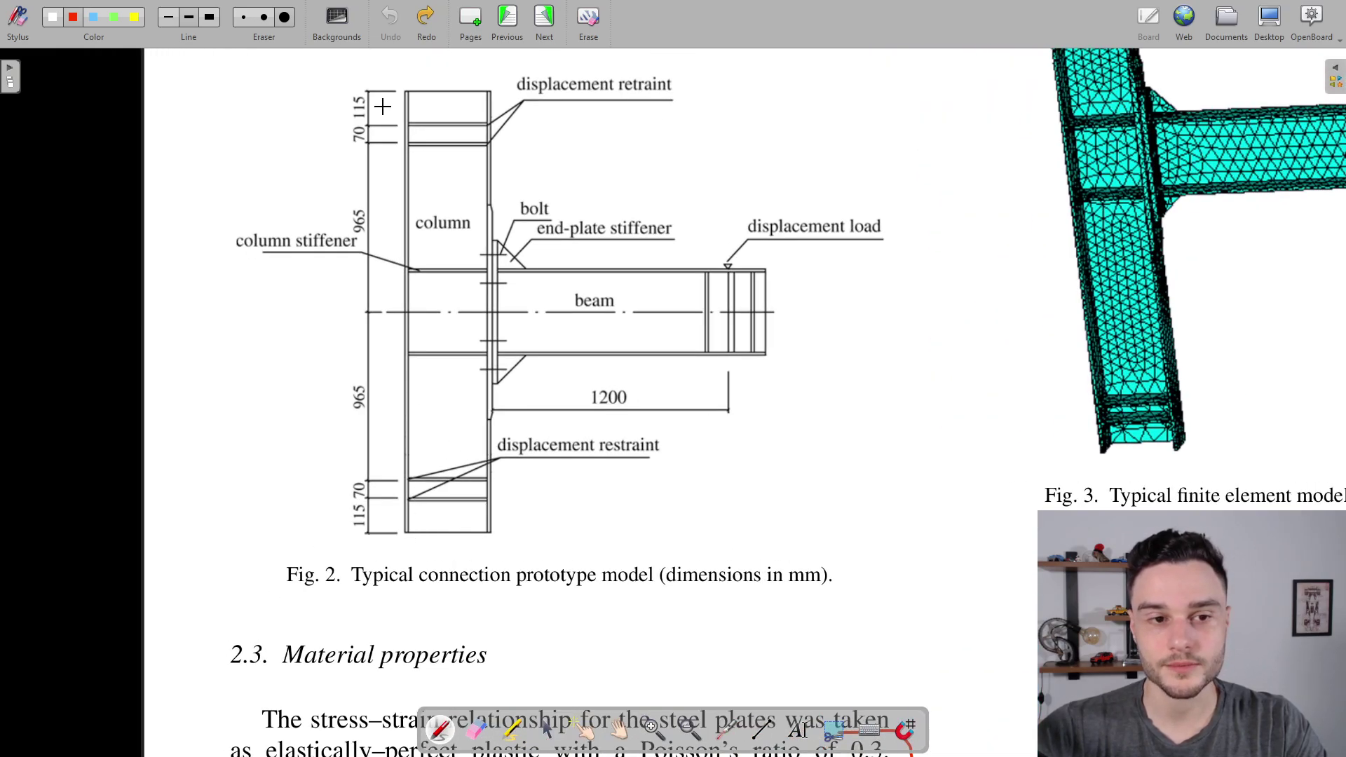
ctrl+scroll(748, 559, down, 4)
ctrl+scroll(444, 588, up, 4)
ctrl+scroll(449, 613, up, 2)
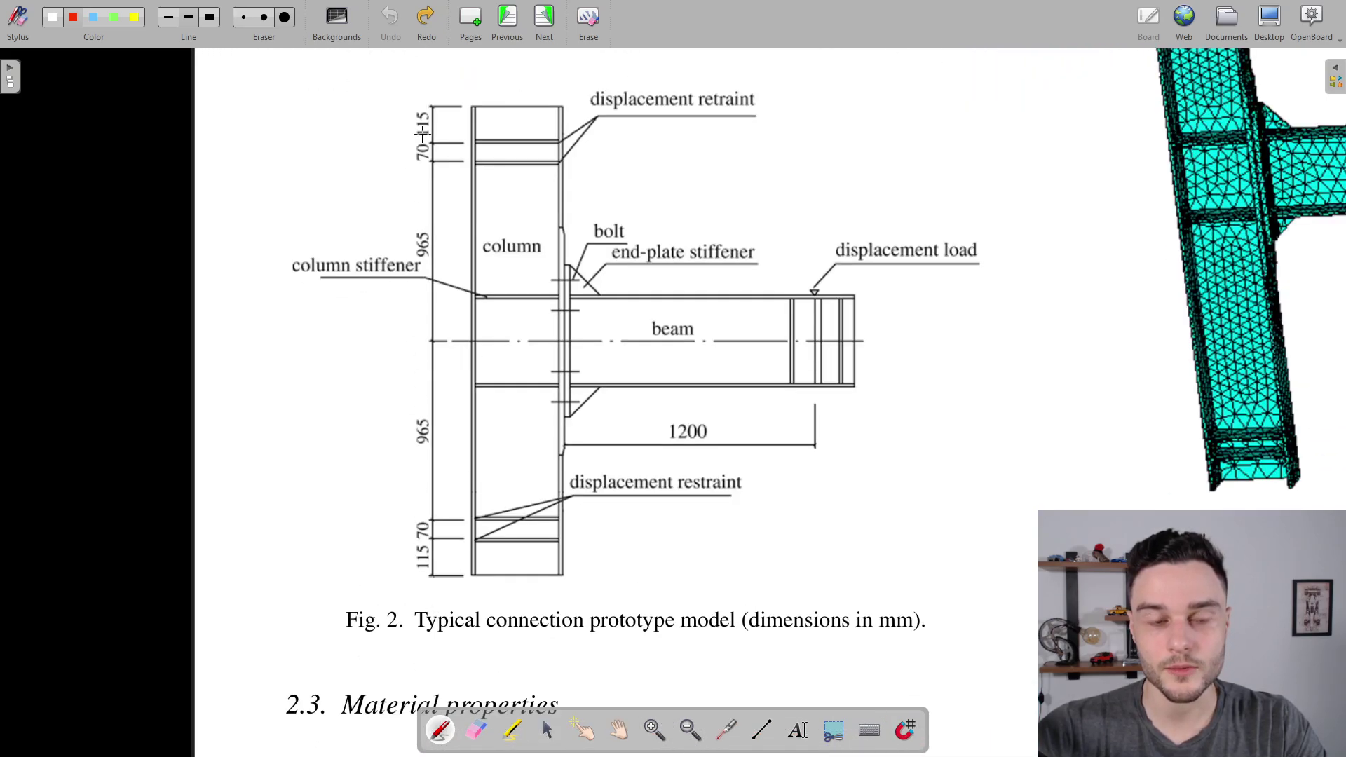
ctrl+scroll(428, 567, down, 2)
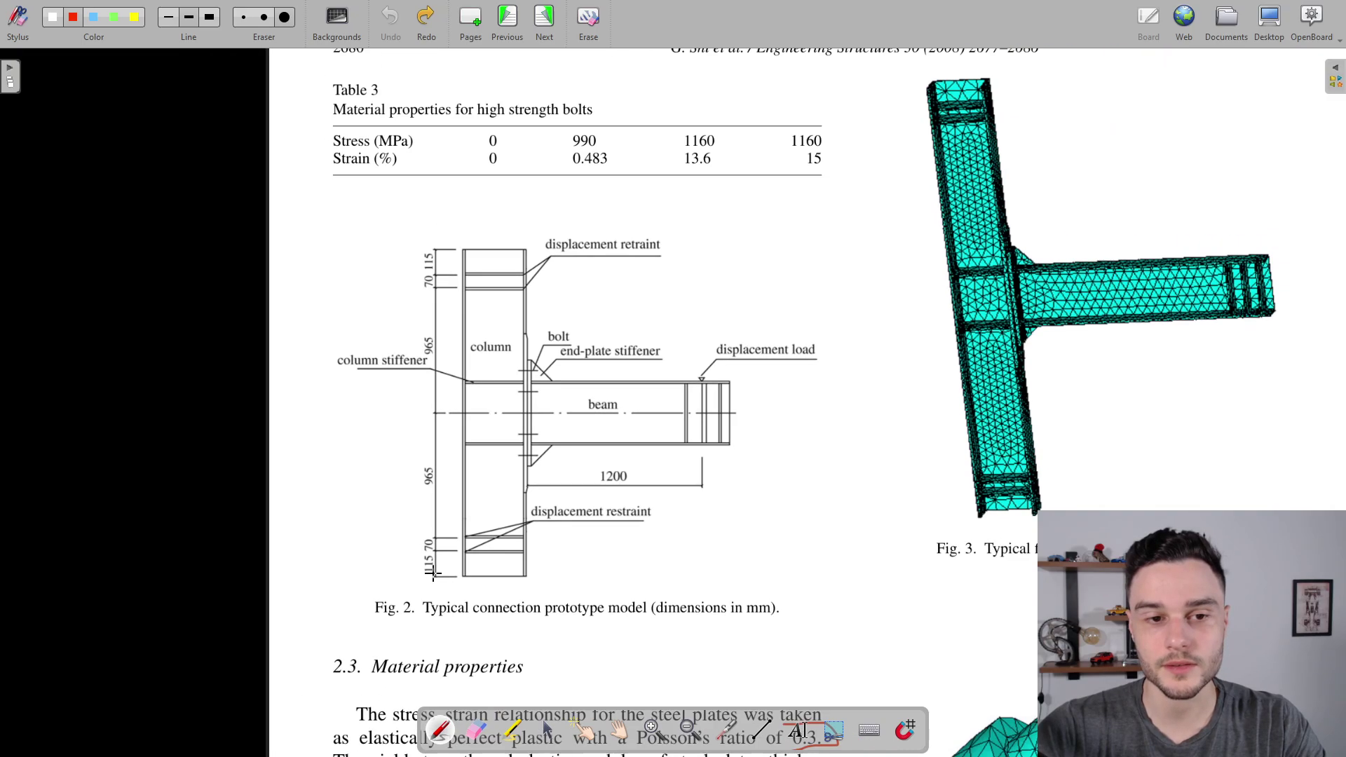
Go back to paper page 2679 and bring up Table 2 with the beam and column cross-section dimensions.
ctrl+scroll(470, 492, down, 1)
ctrl+scroll(514, 271, down, 1)
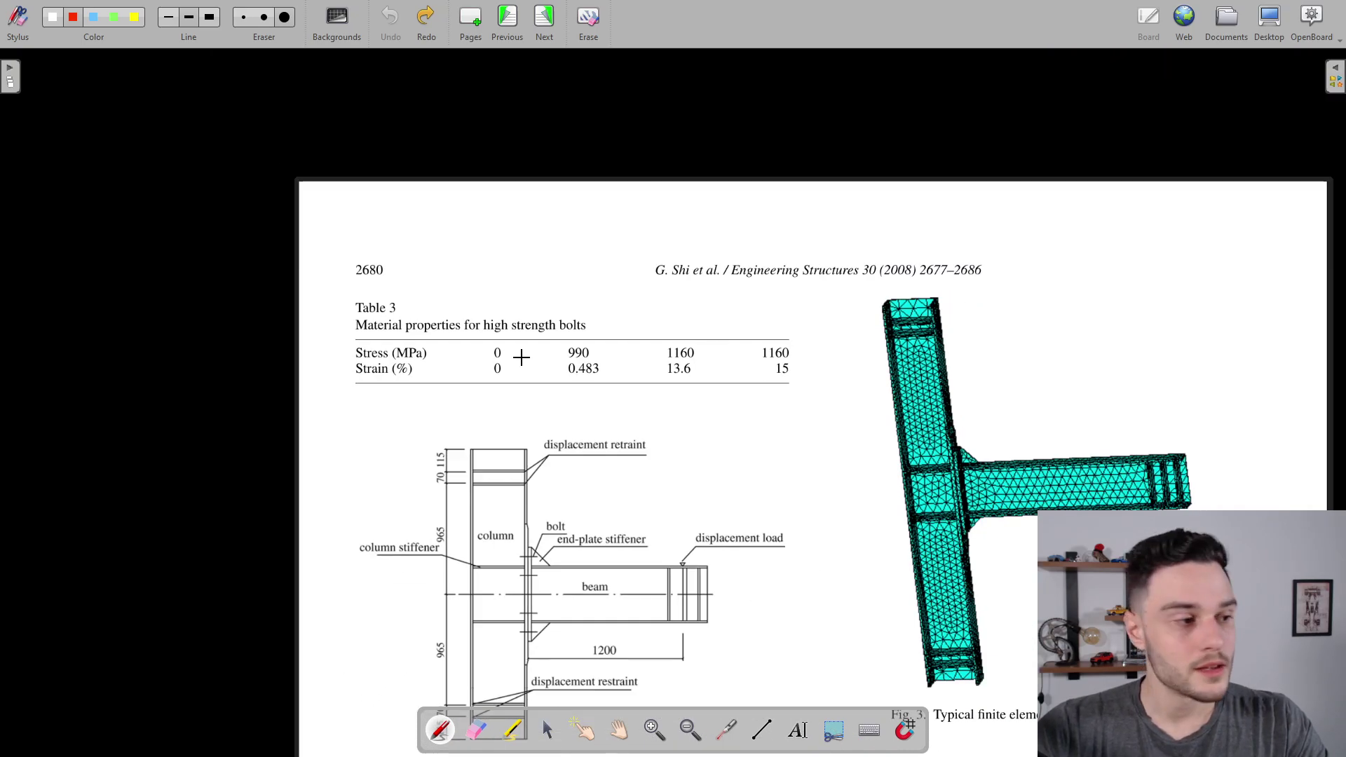
scroll(665, 172, down, 3)
click(486, 28)
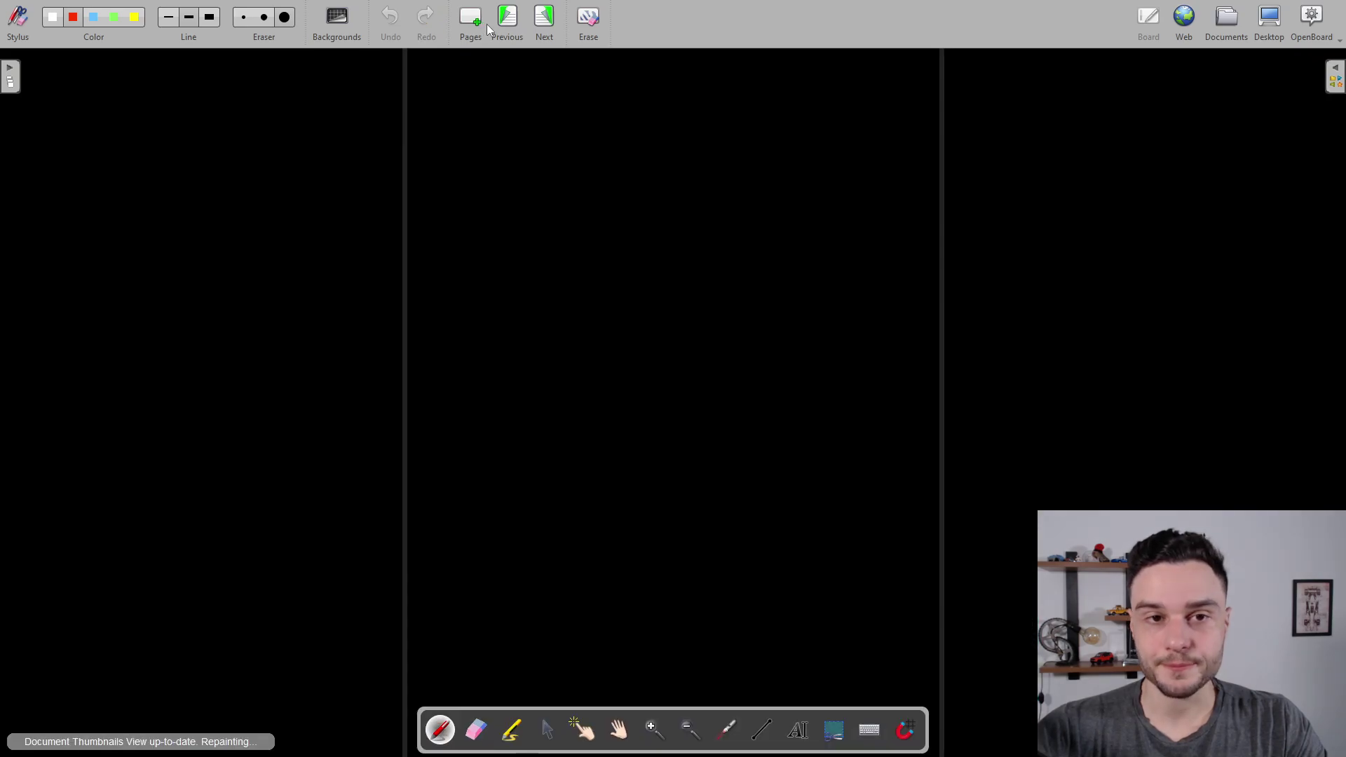
click(514, 28)
click(505, 25)
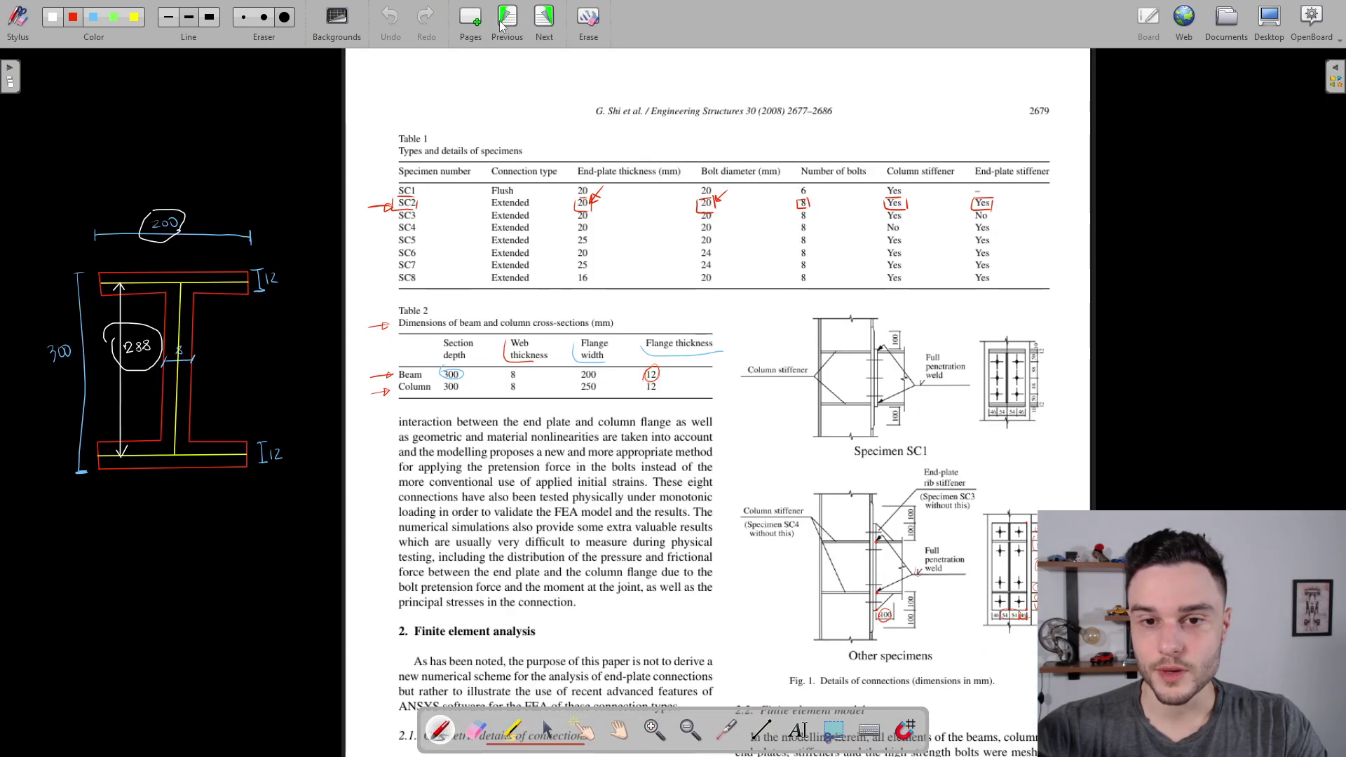
scroll(450, 289, down, 2)
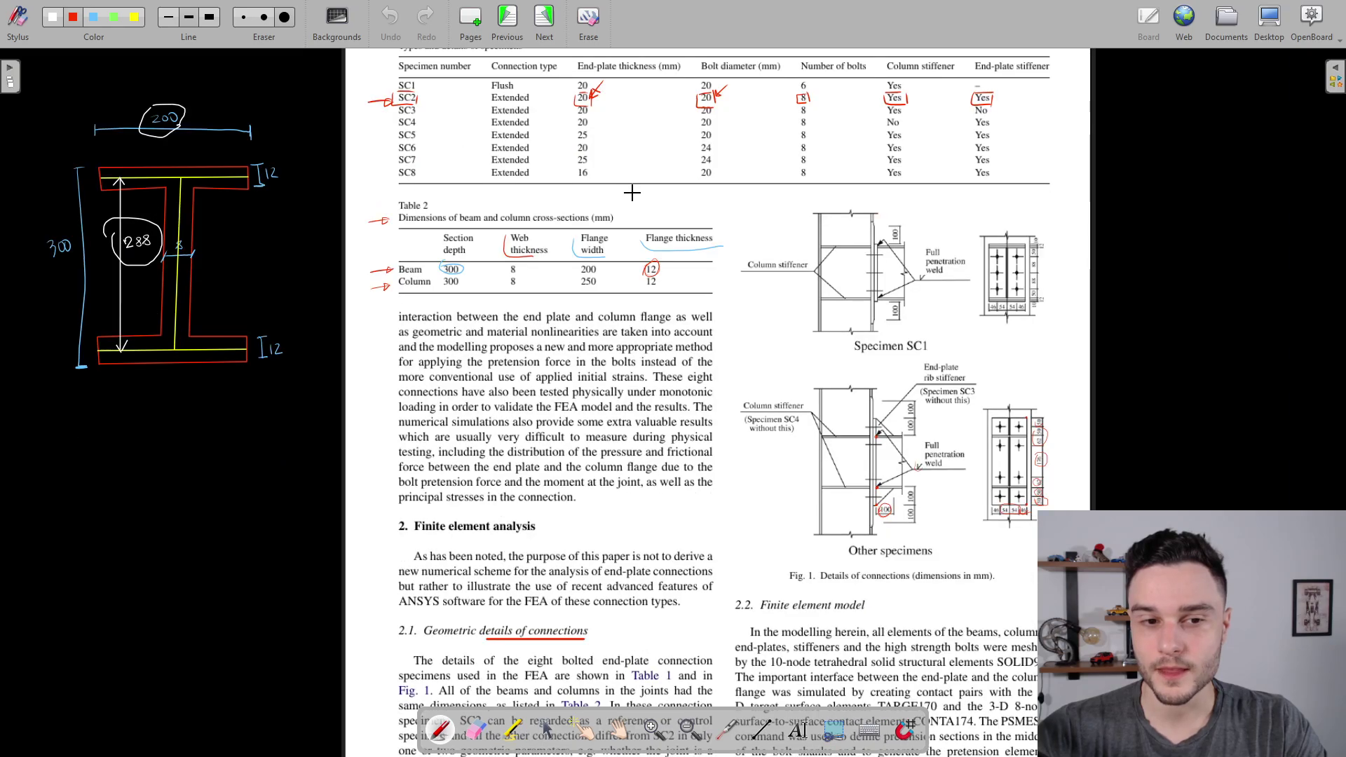
Underline the column's 250 mm flange width in red in Table 2, undoing the stray pen mark.
ctrl+scroll(450, 289, up, 3)
drag(456, 285, 502, 296)
key(ctrl+z)
ctrl+scroll(771, 371, down, 3)
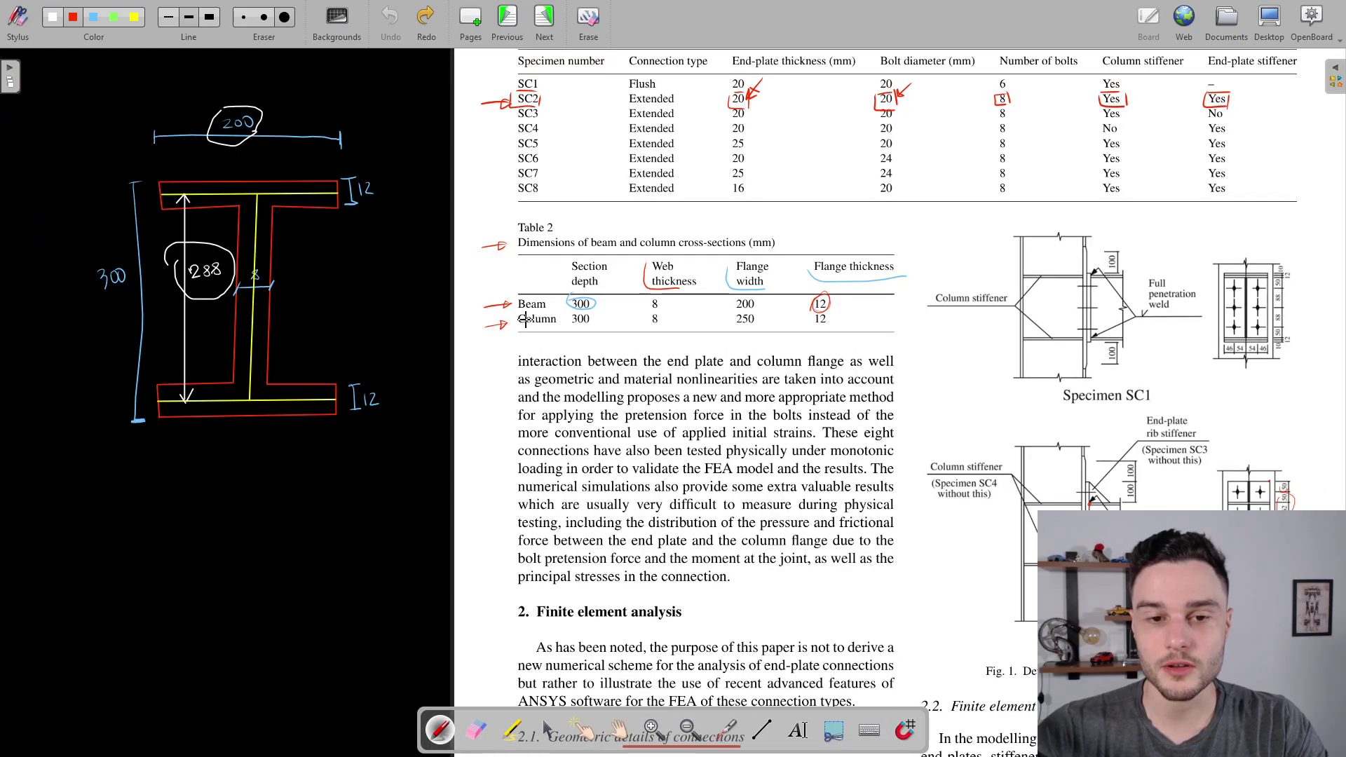
ctrl+scroll(526, 320, up, 2)
scroll(577, 324, down, 2)
scroll(583, 233, up, 2)
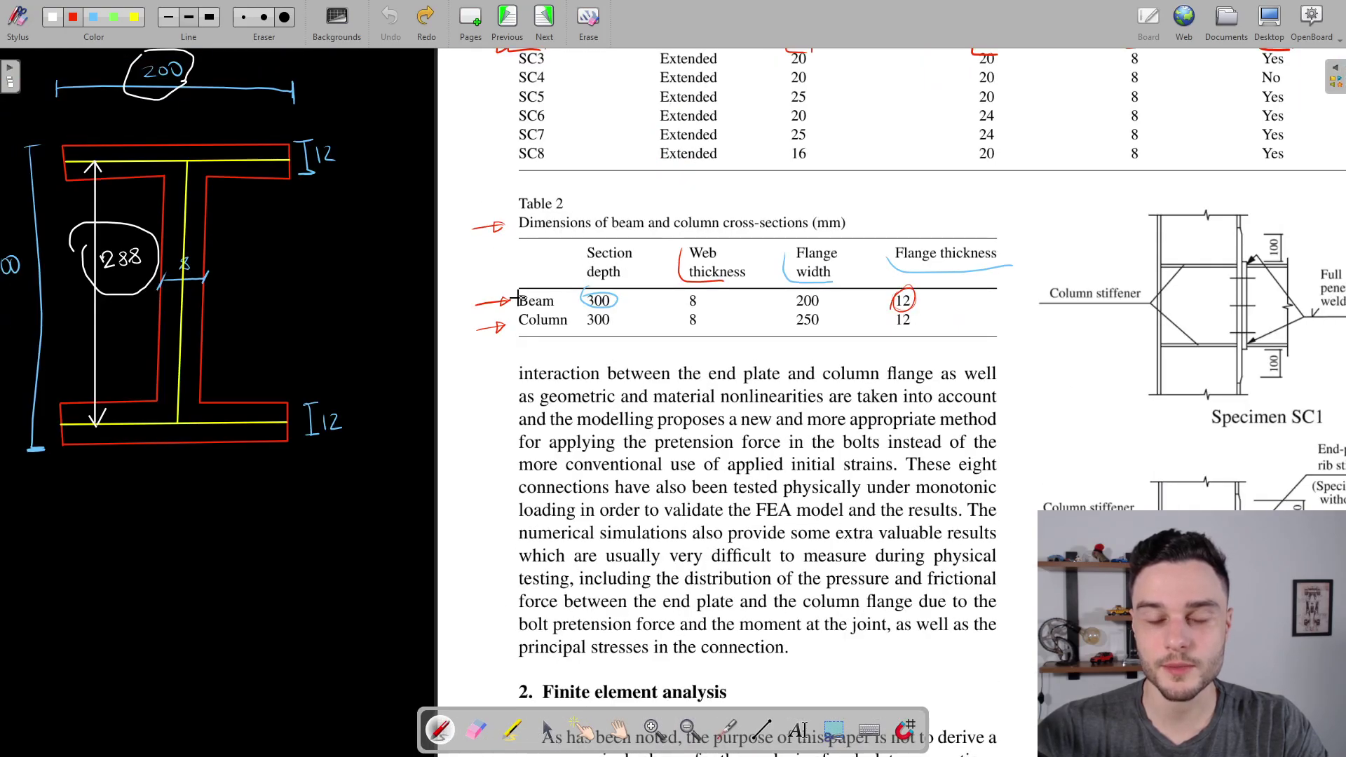
click(795, 330)
drag(795, 330, 814, 330)
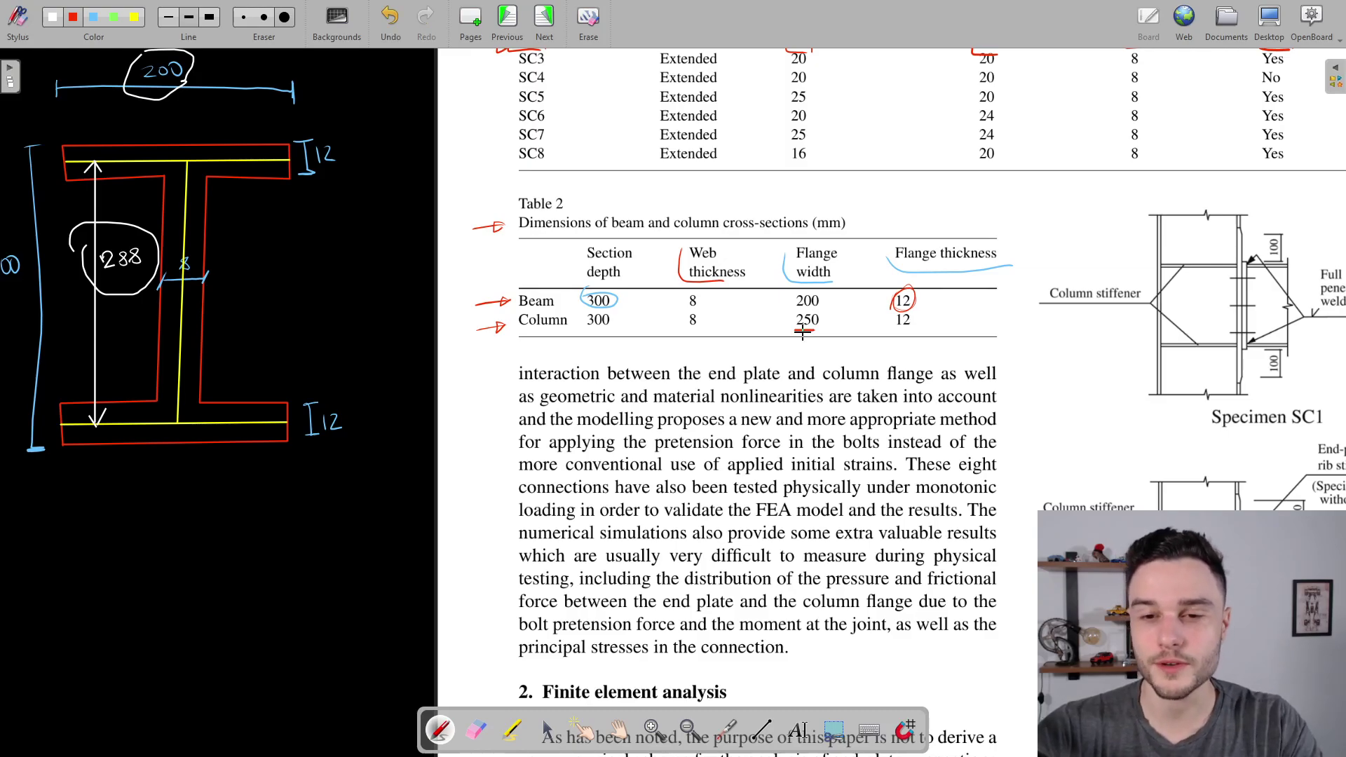
ctrl+scroll(802, 333, down, 2)
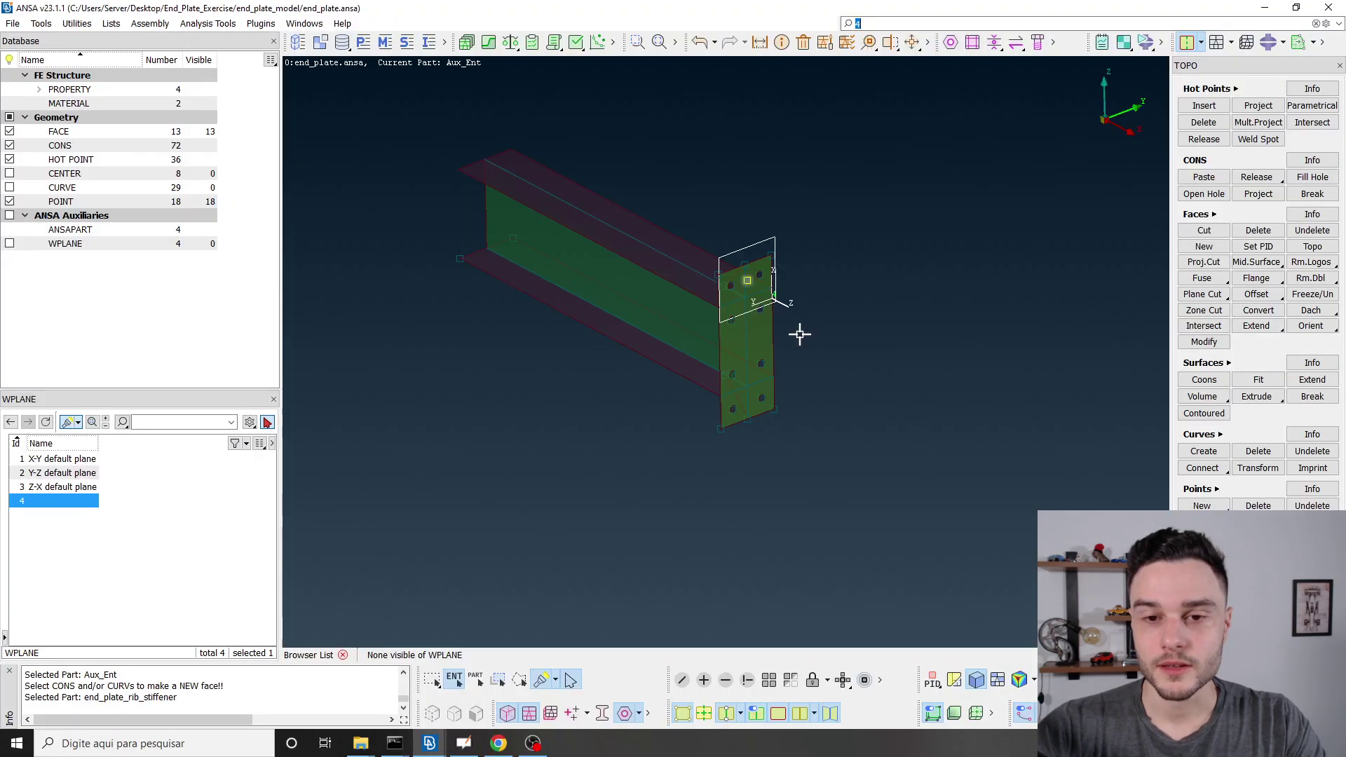
In ANSA, examine the end plate's upper corners and bolt holes from several angles and activate the Classic Topo tools.
ctrl+drag(726, 339, 644, 355)
scroll(629, 313, up, 6)
ctrl+middle_drag(629, 312, 622, 348)
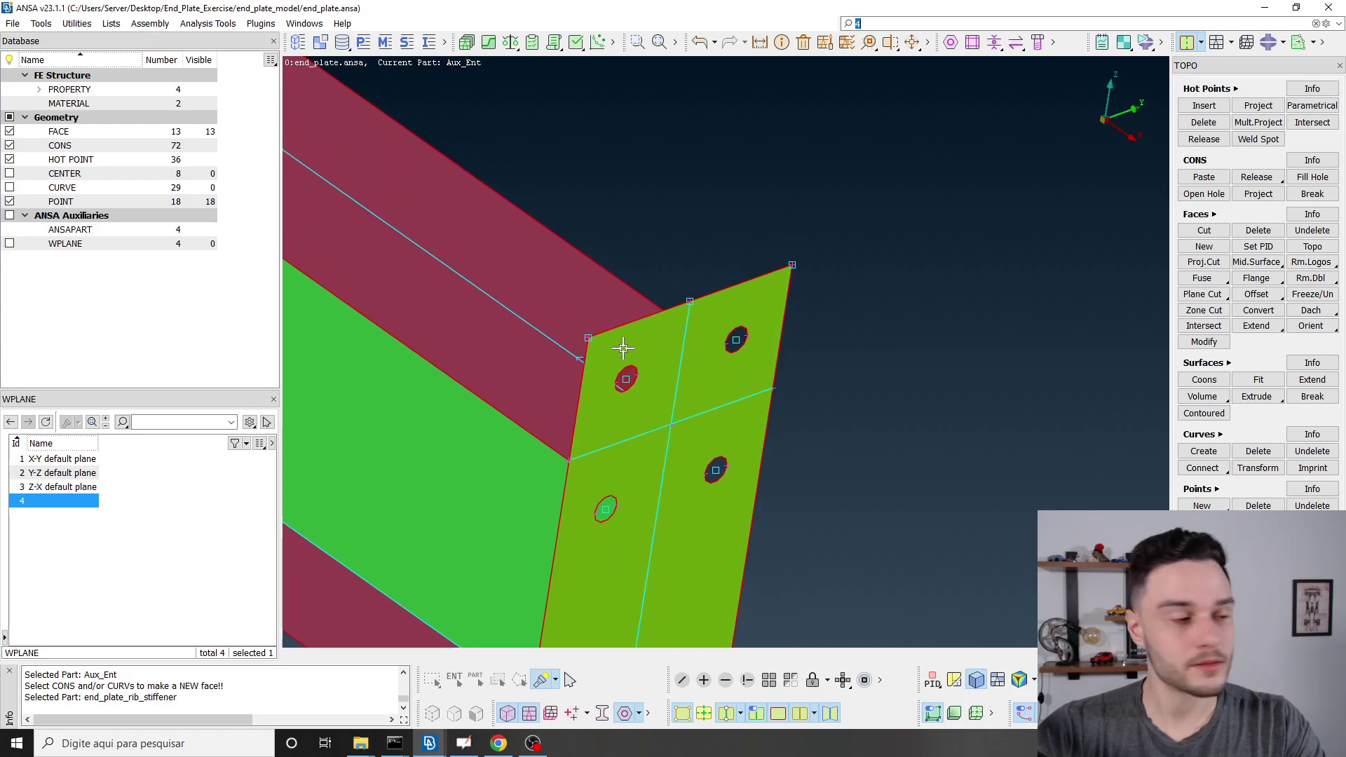
mouse_move(623, 349)
ctrl+mouse_down()
mouse_move(603, 321)
mouse_move(628, 303)
mouse_move(622, 351)
mouse_move(637, 349)
ctrl+mouse_up()
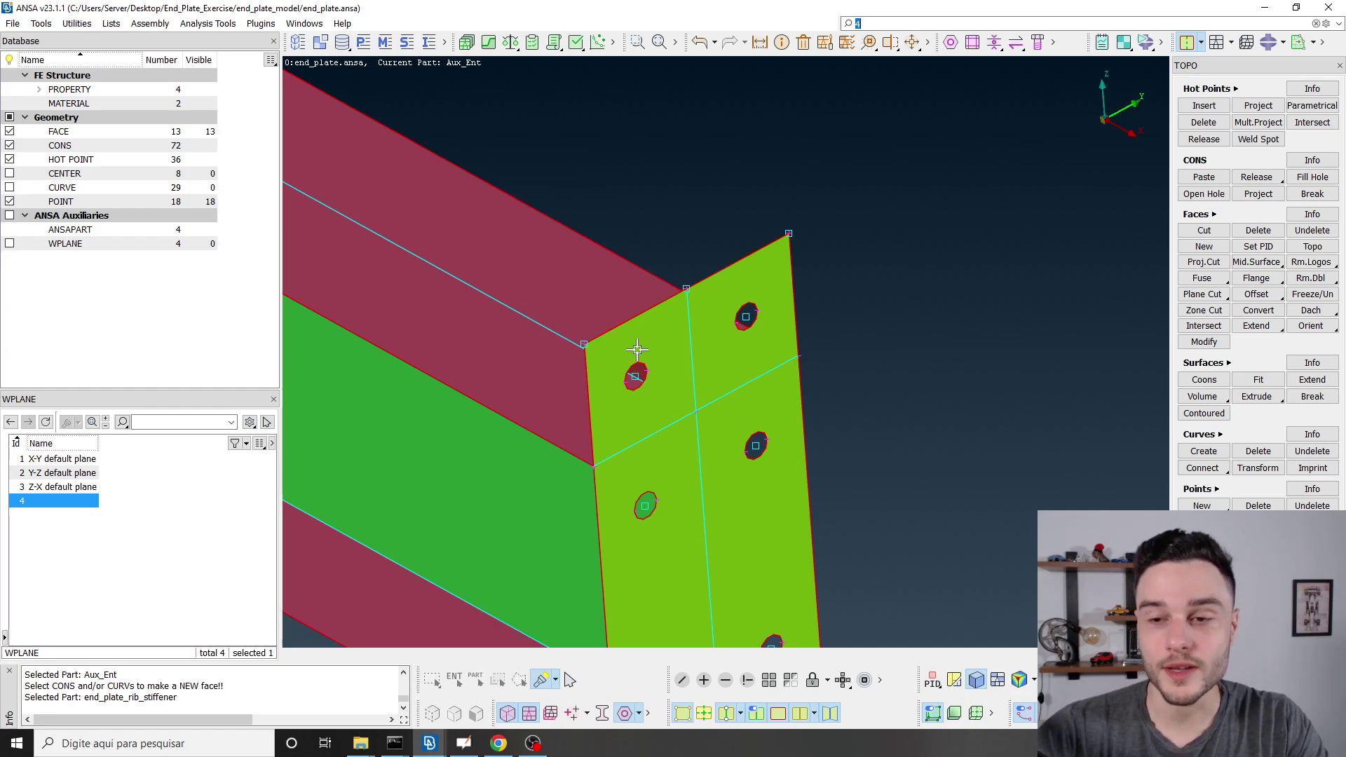
scroll(820, 186, down, 3)
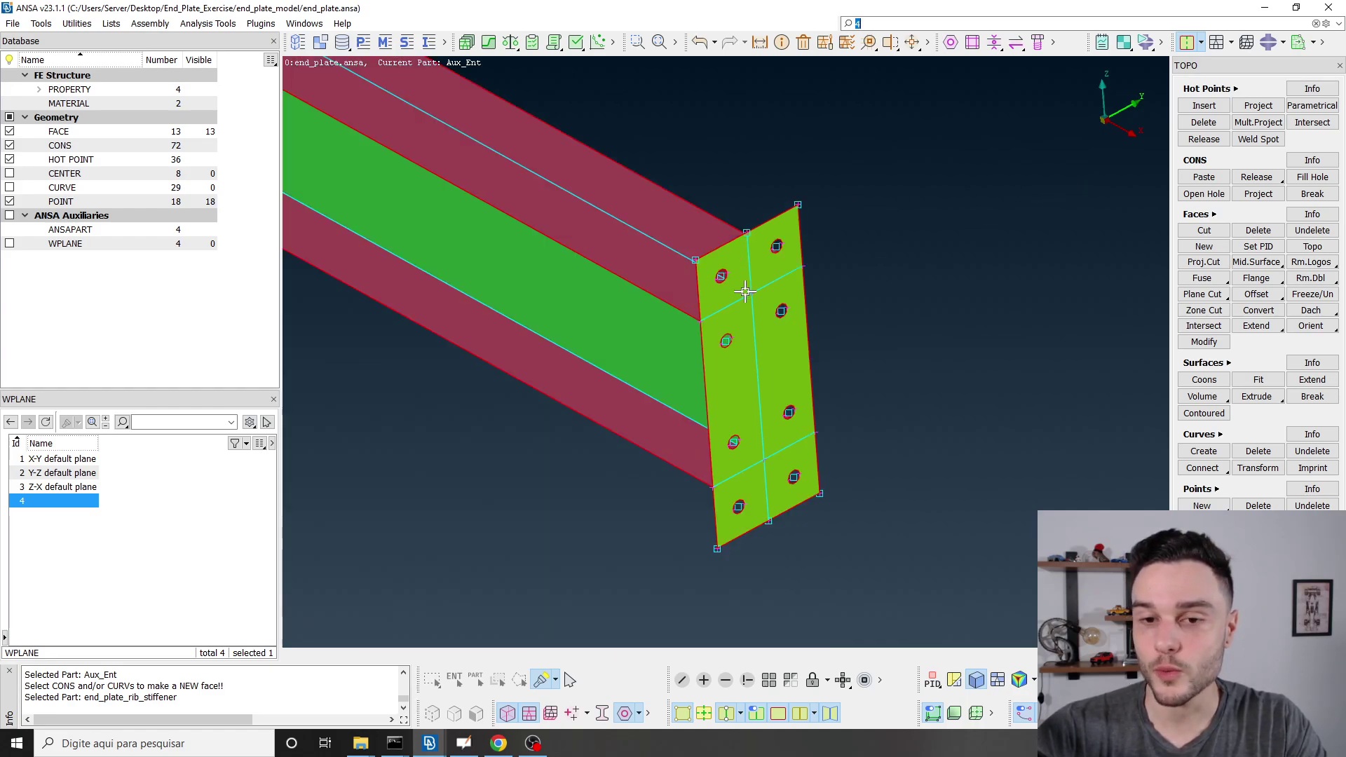
ctrl+drag(746, 292, 1053, 243)
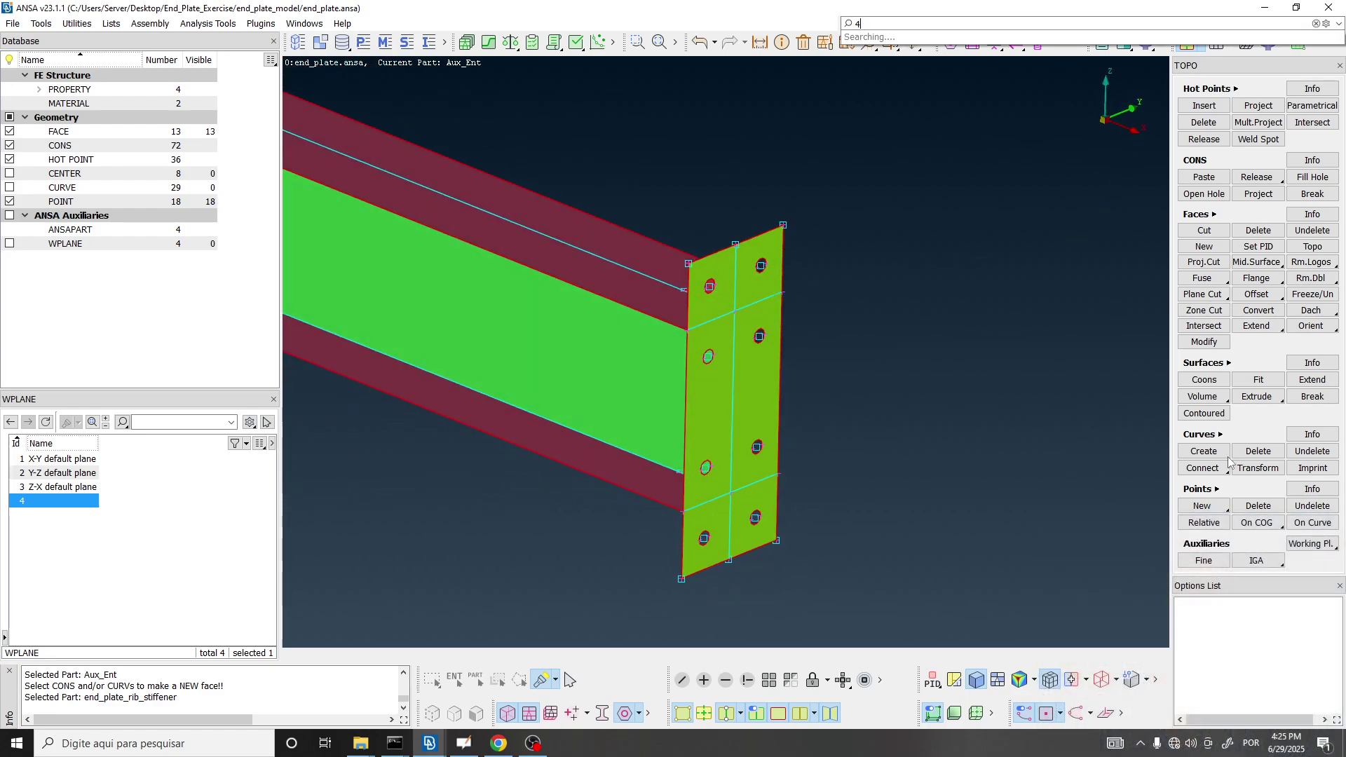
click(1203, 44)
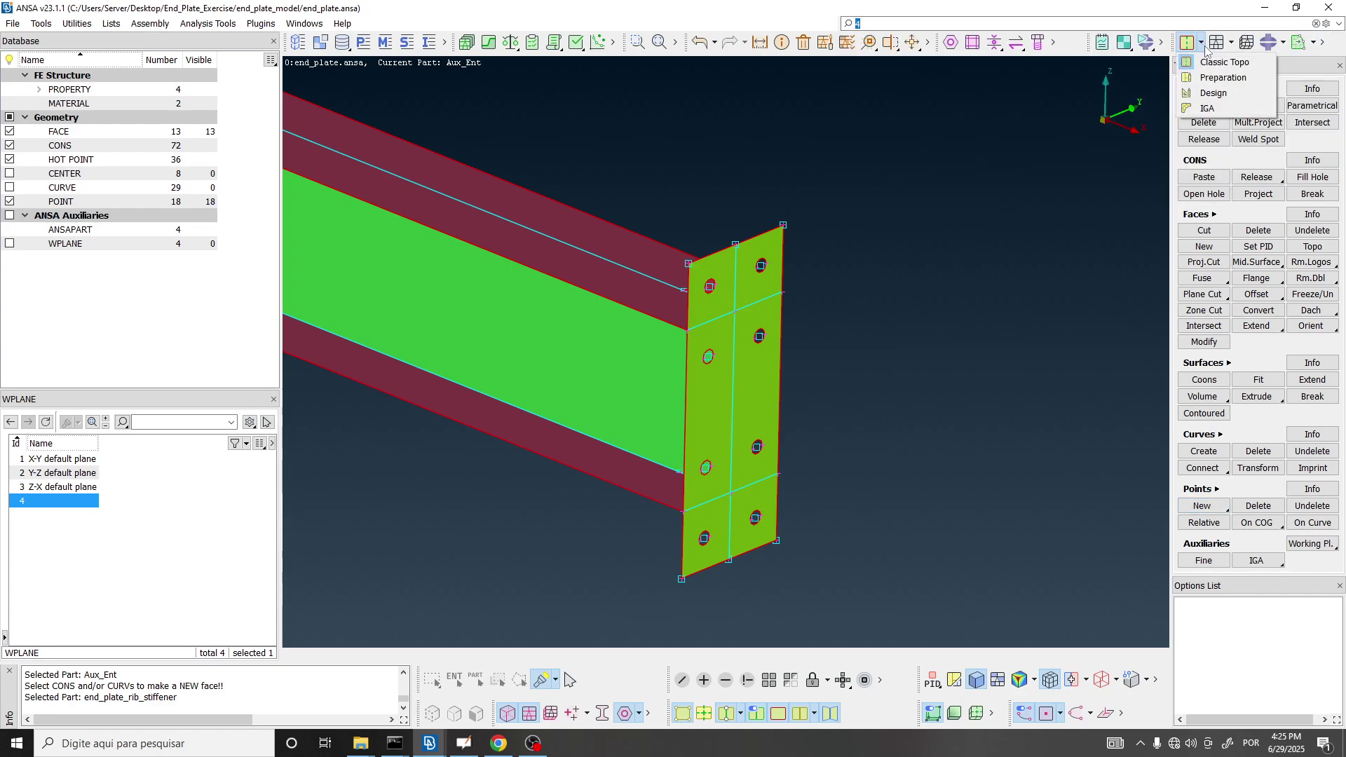
click(1215, 63)
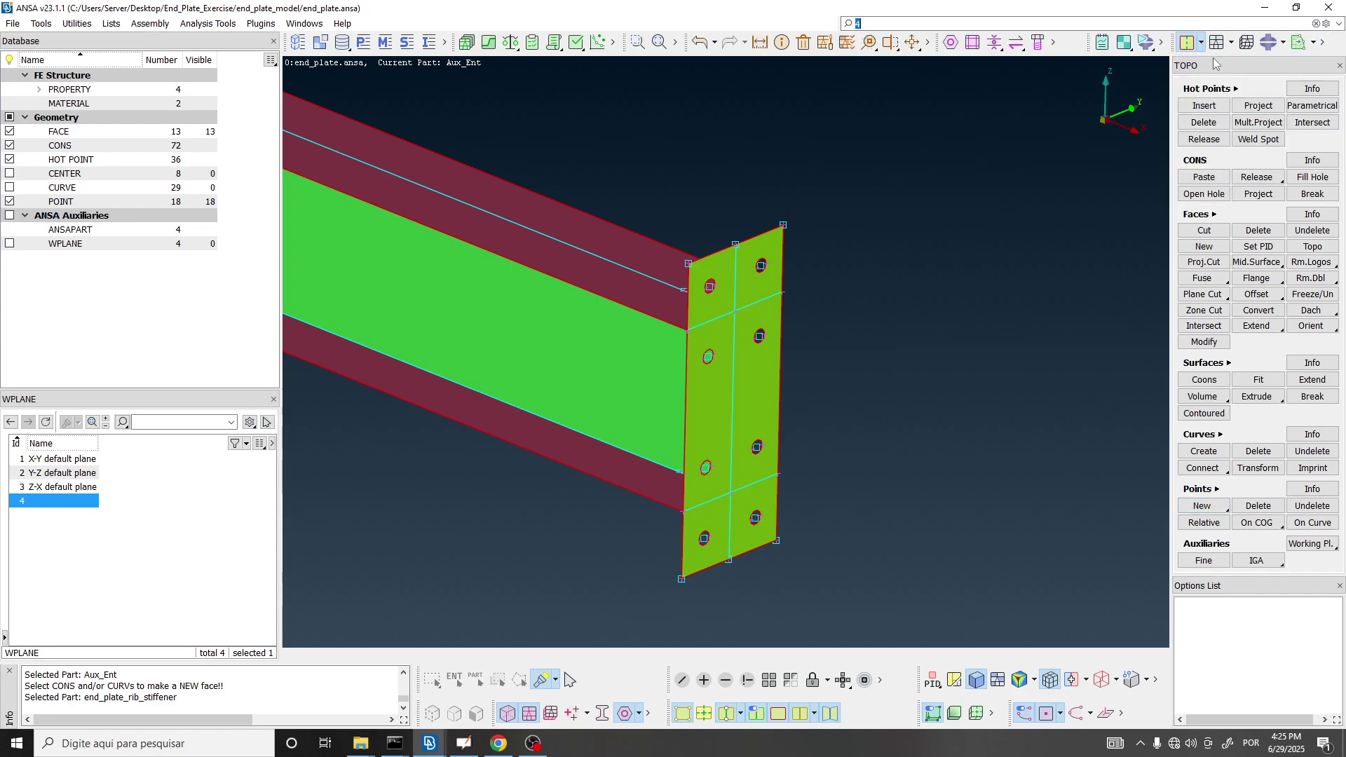
Start Relative points from the end plate's two upper corner nodes and set dx to 1.
click(1217, 523)
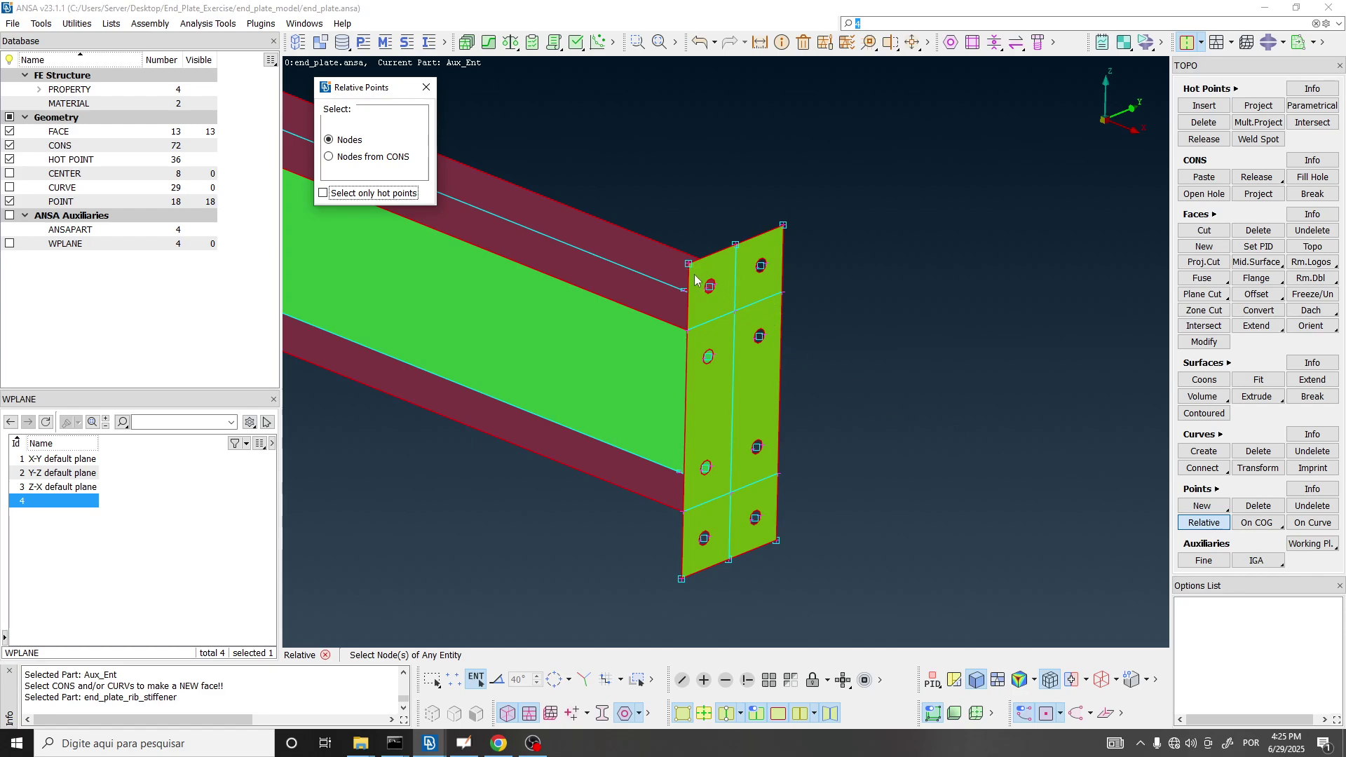
scroll(785, 227, up, 5)
scroll(815, 205, down, 2)
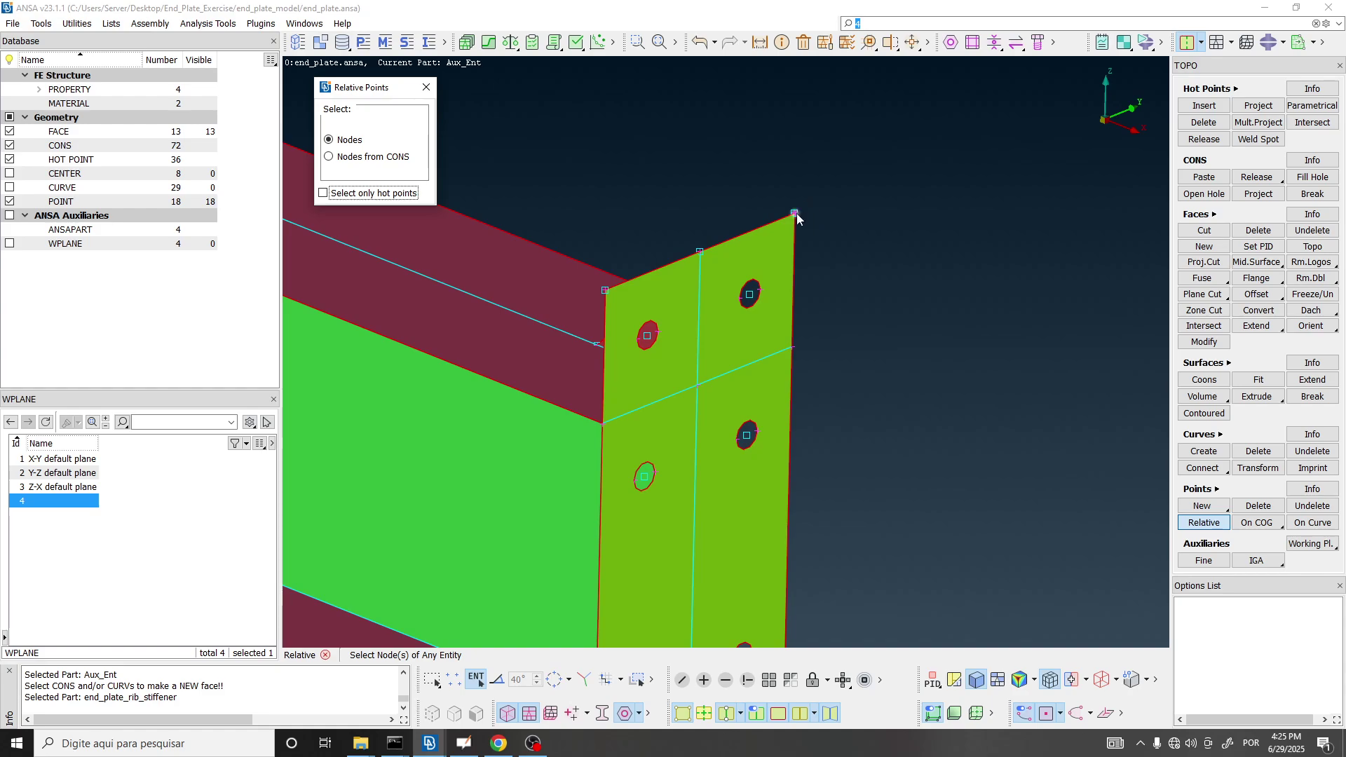
click(797, 214)
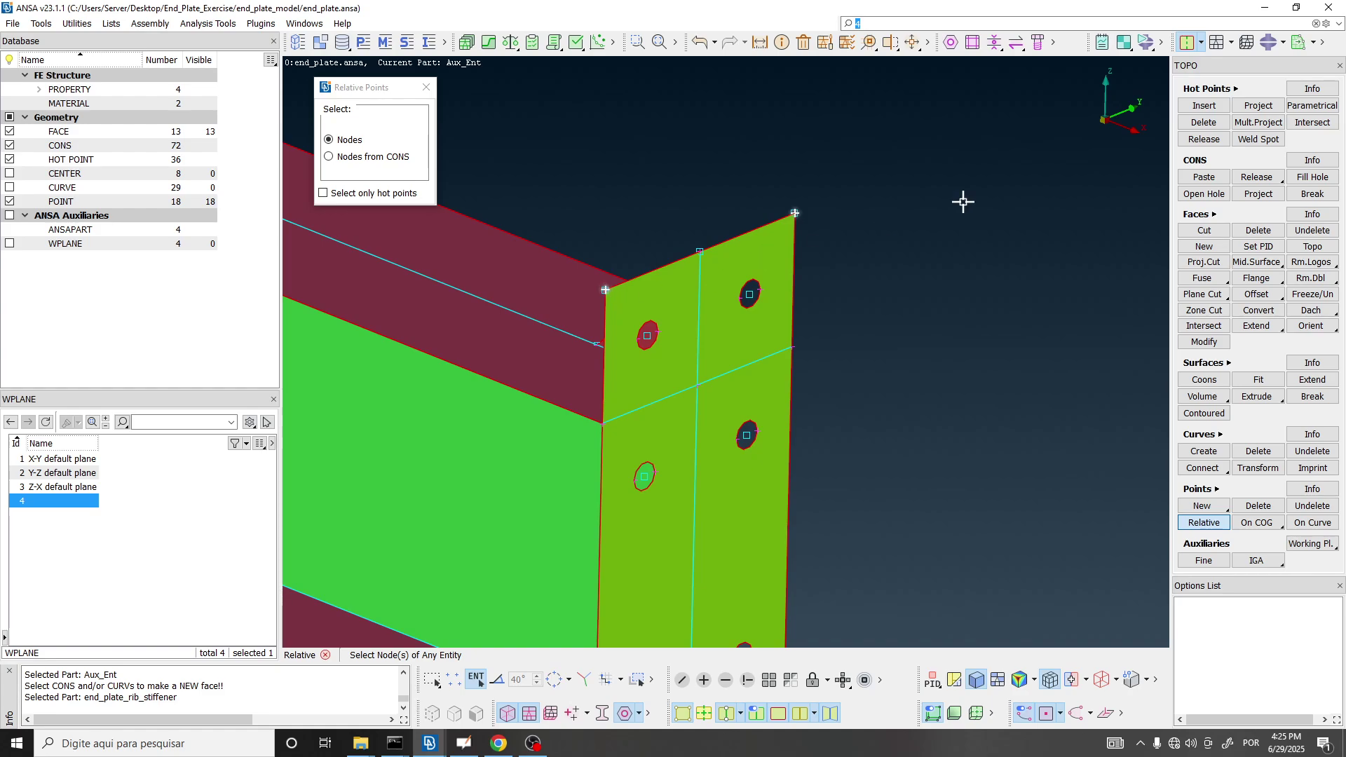
middle_click(987, 176)
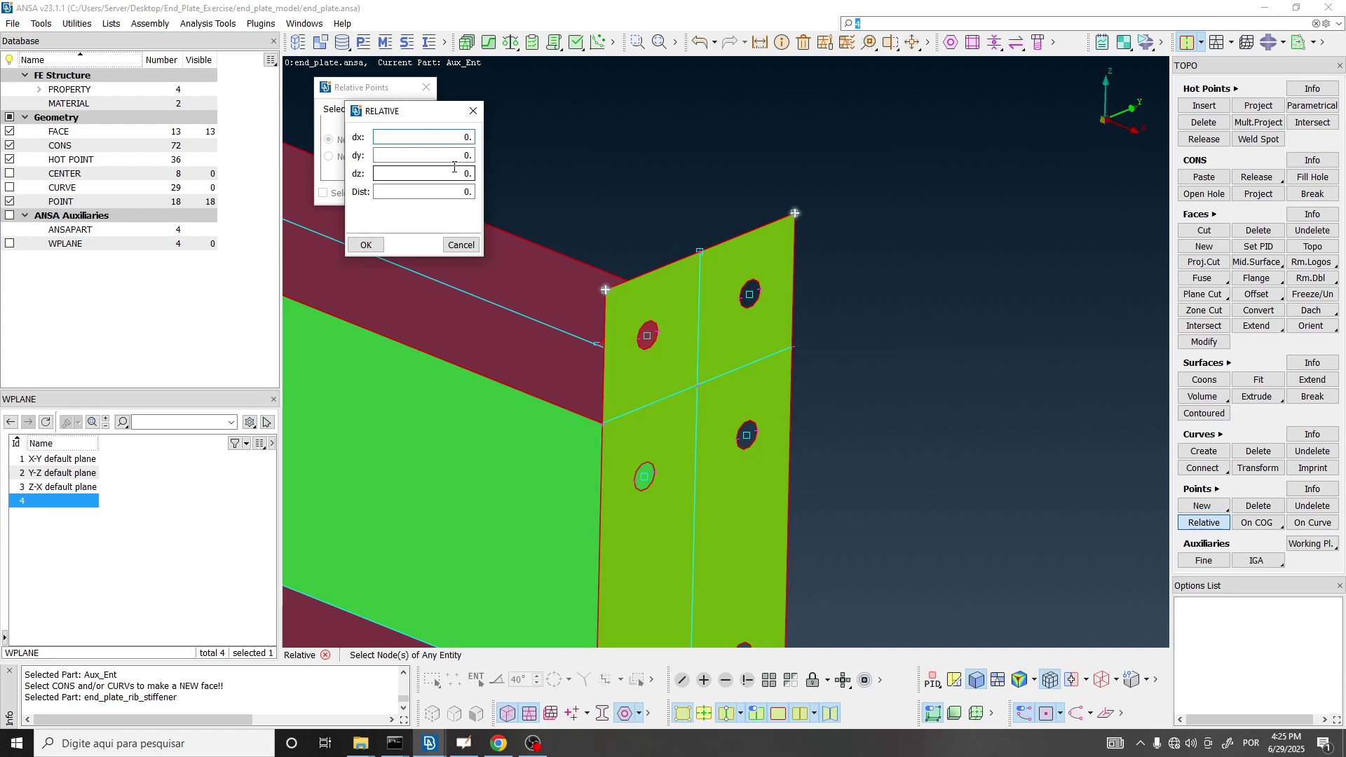
drag(451, 137, 653, 125)
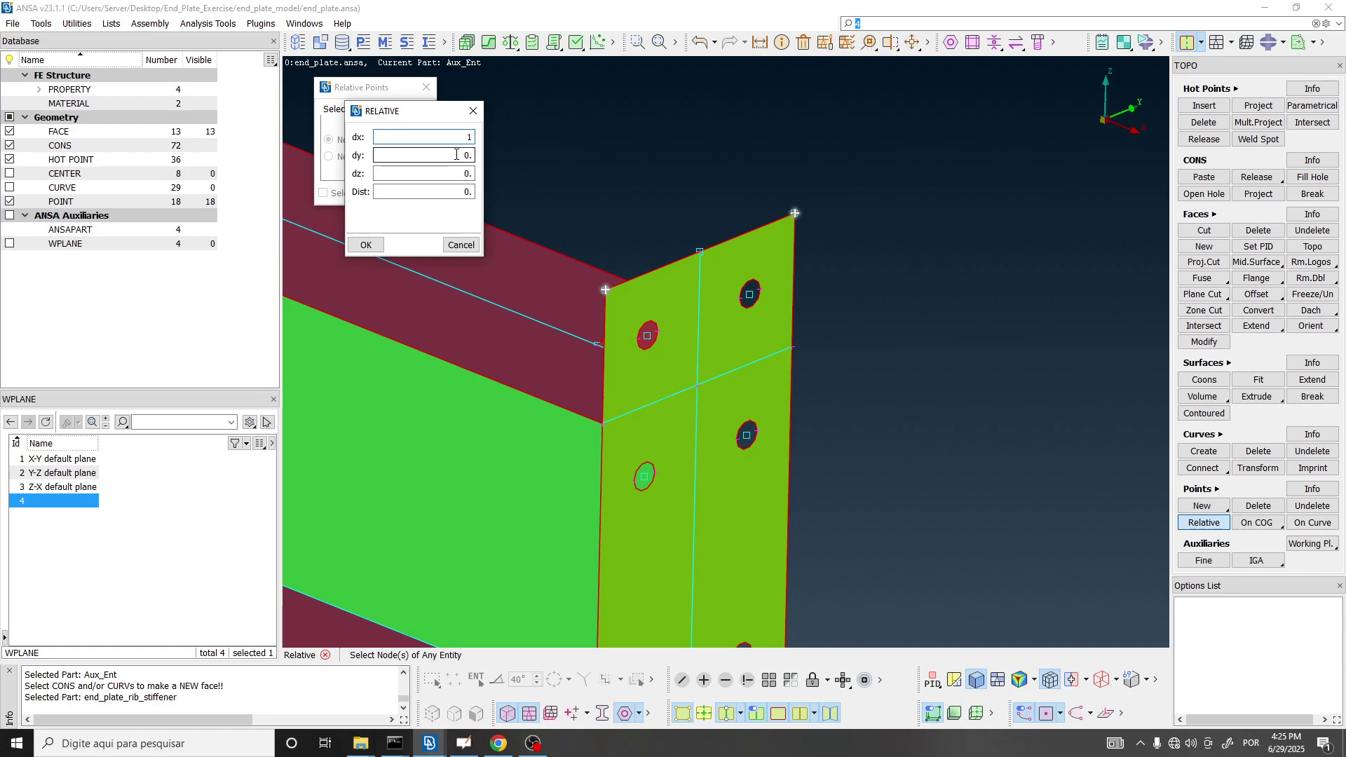
click(466, 192)
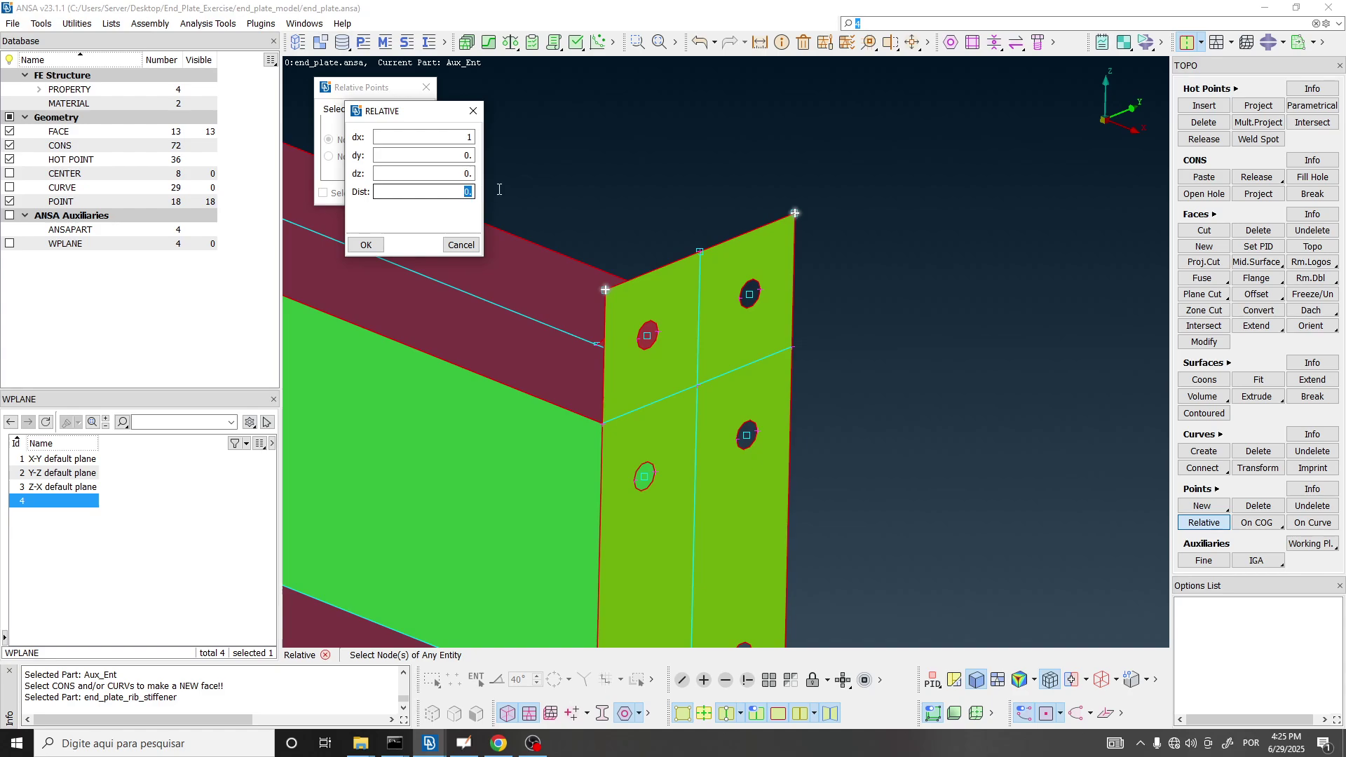
ctrl+drag(842, 175, 737, 240)
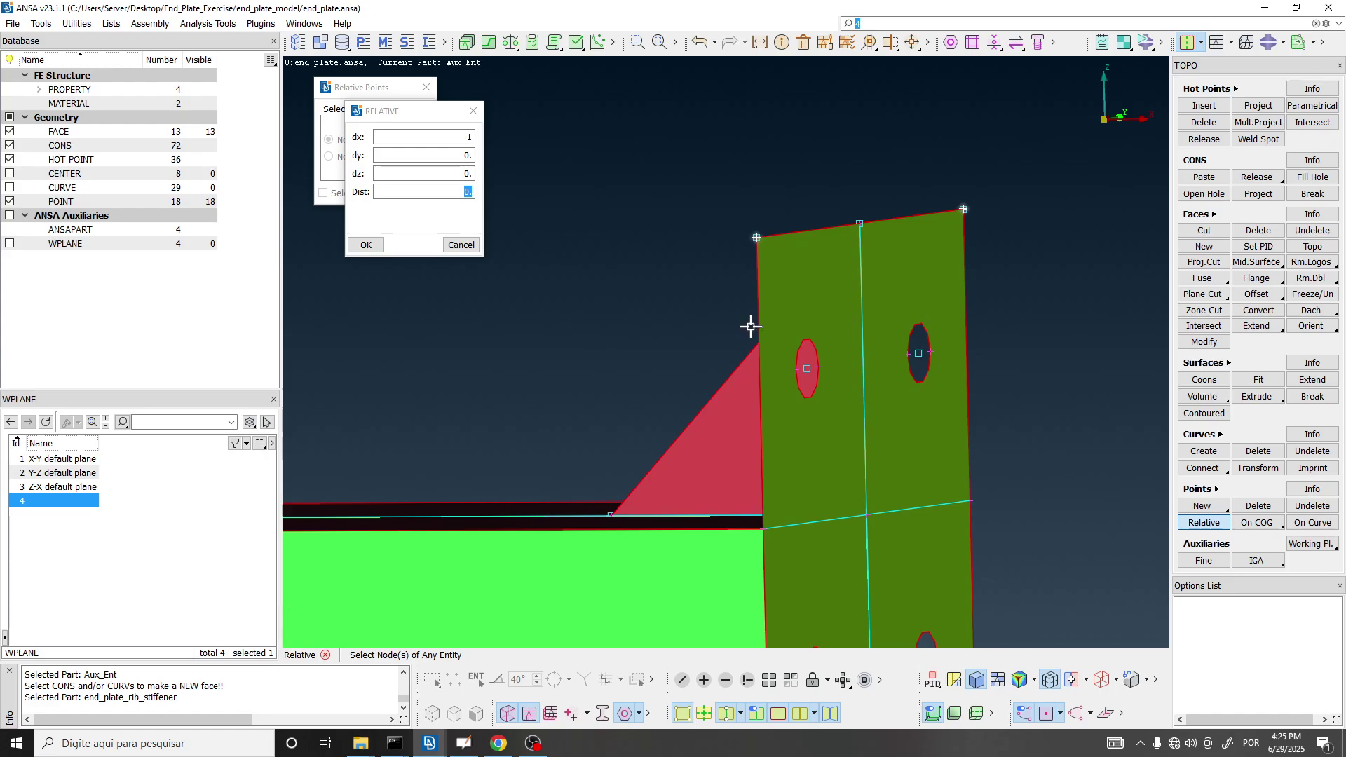
Switch to OpenBoard, box the column's 12 mm flange thickness in Table 2 in red, and return to the end plate in ANSA.
key(alt+Tab)
click(466, 273)
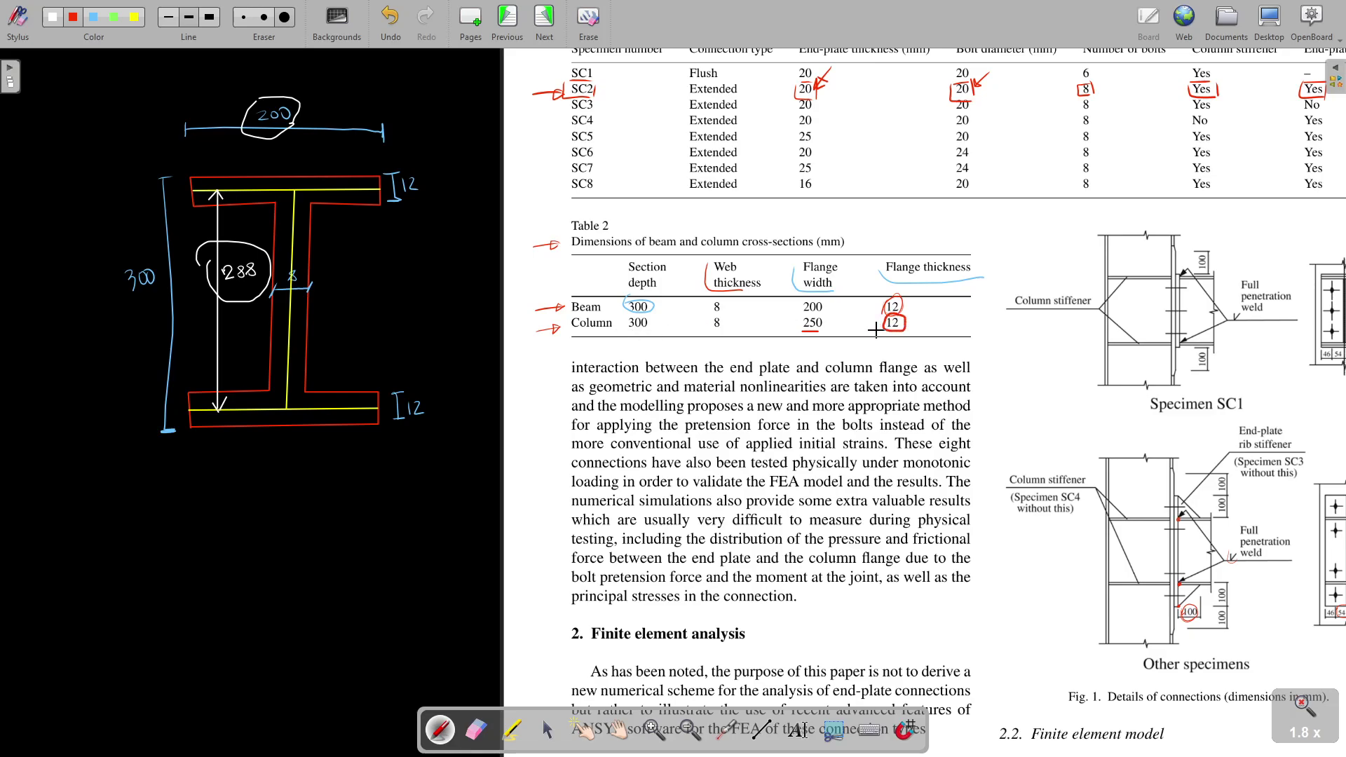
key(alt+Tab)
ctrl+drag(805, 249, 653, 307)
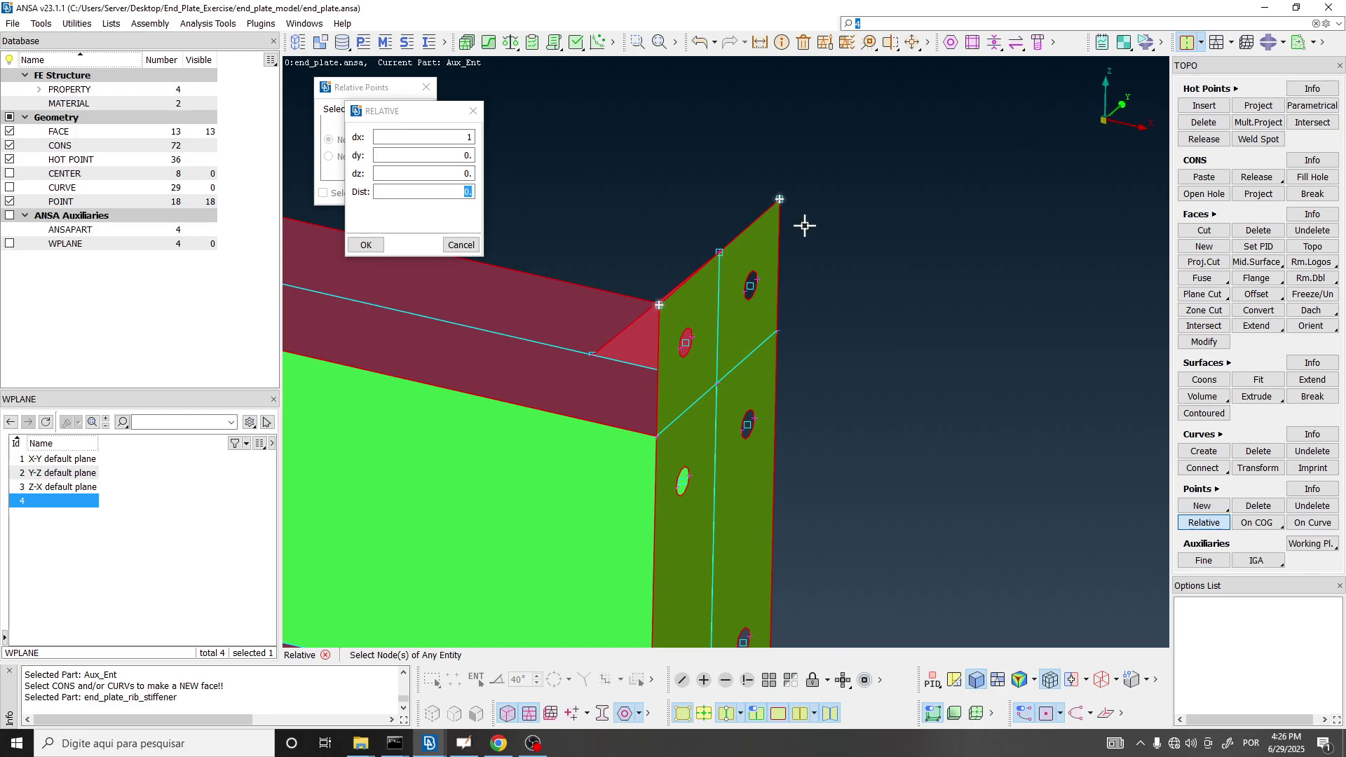
Switch to OpenBoard and erase the red marks on Fig. 1 and the section 2.1 heading with the largest eraser.
key(alt+Tab)
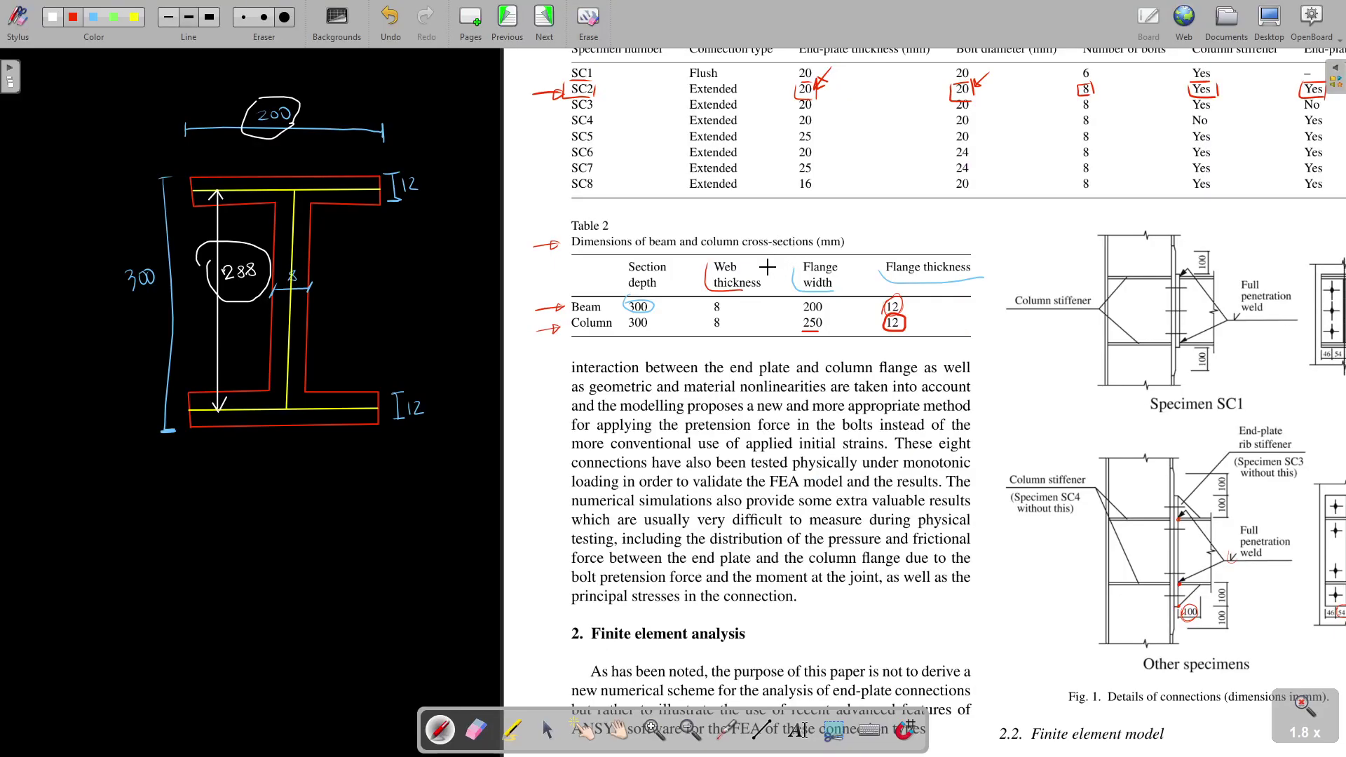
scroll(794, 254, down, 4)
scroll(961, 379, up, 1)
scroll(961, 379, up, 2)
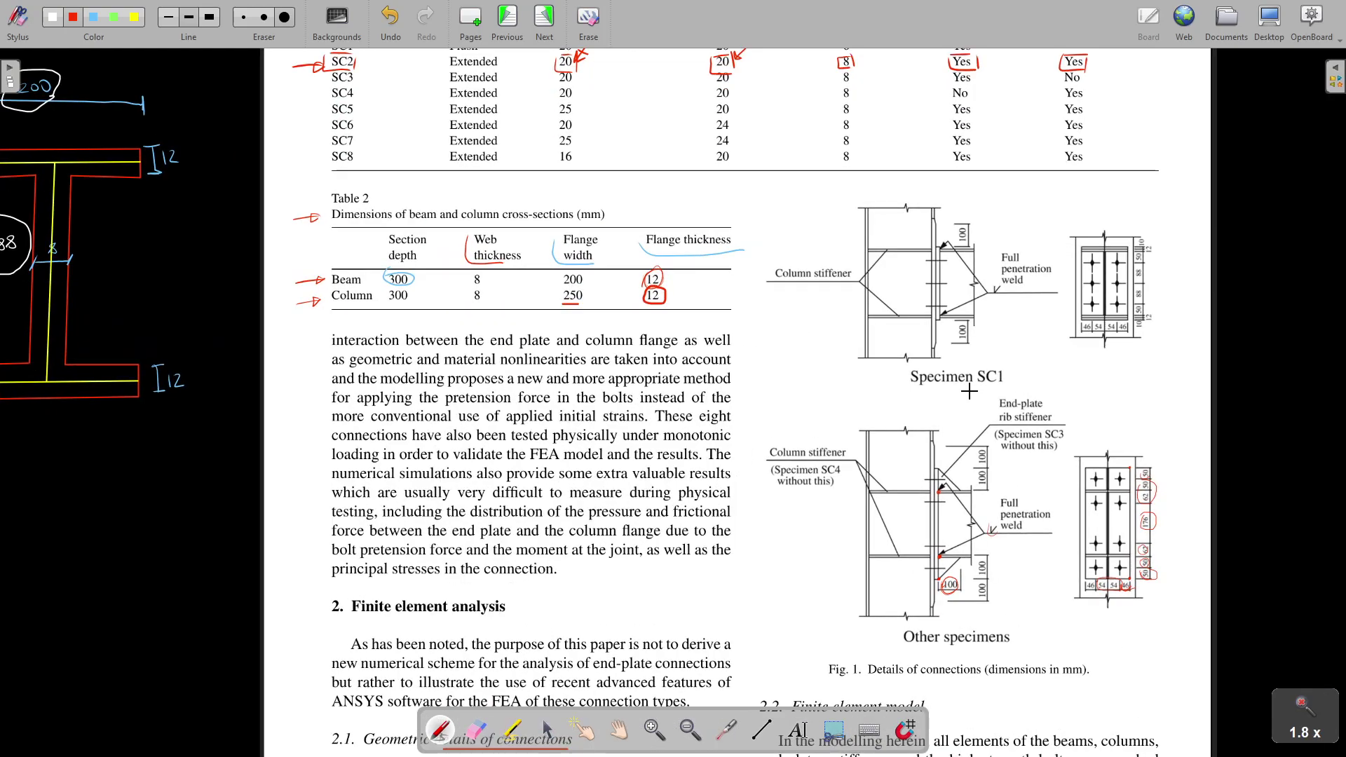
scroll(540, 361, down, 3)
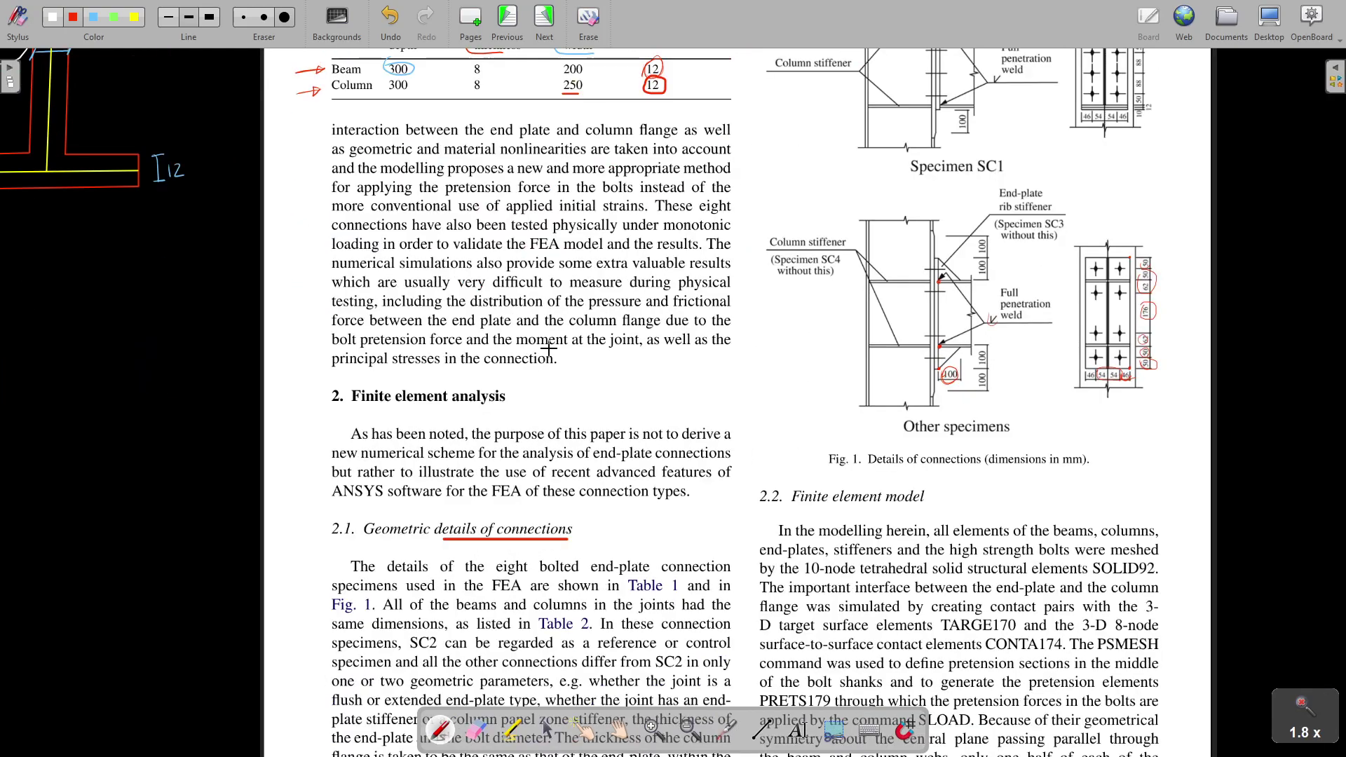
scroll(692, 350, down, 1)
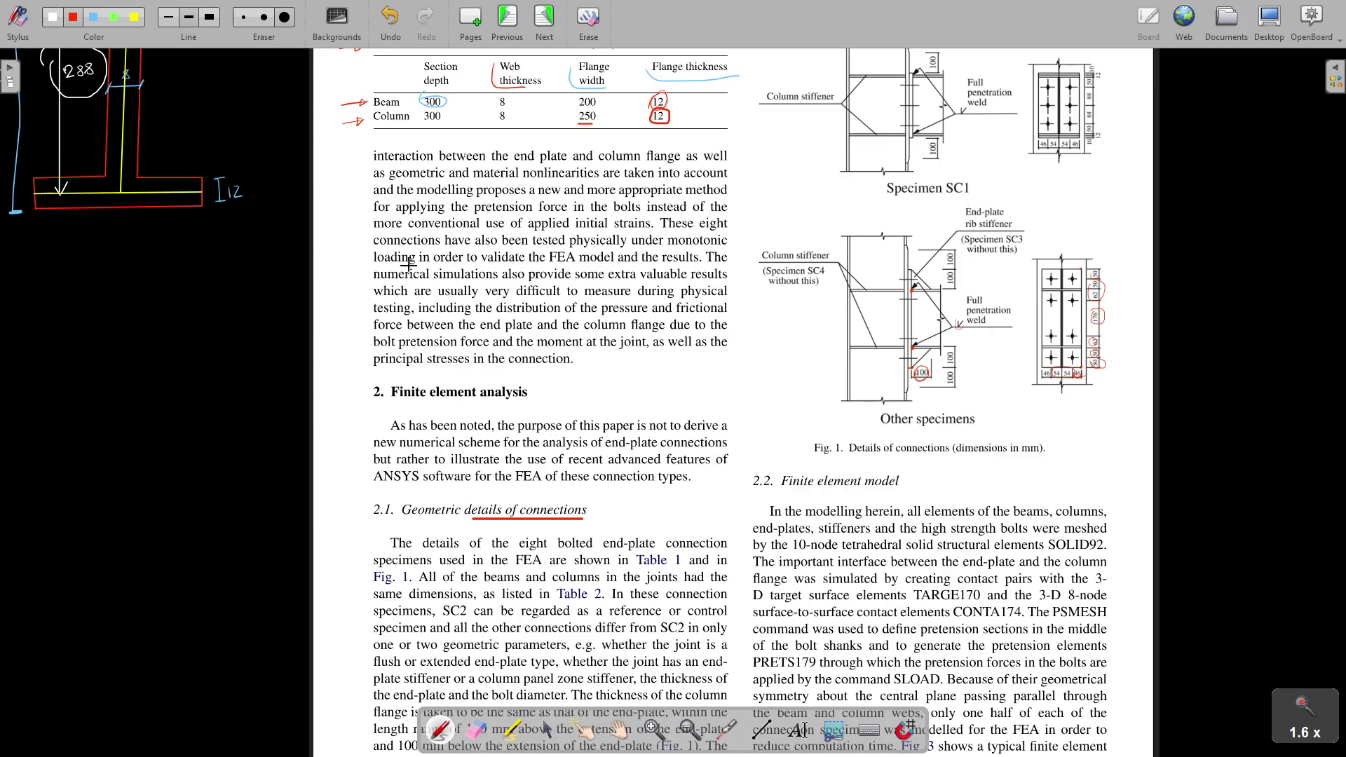
click(284, 16)
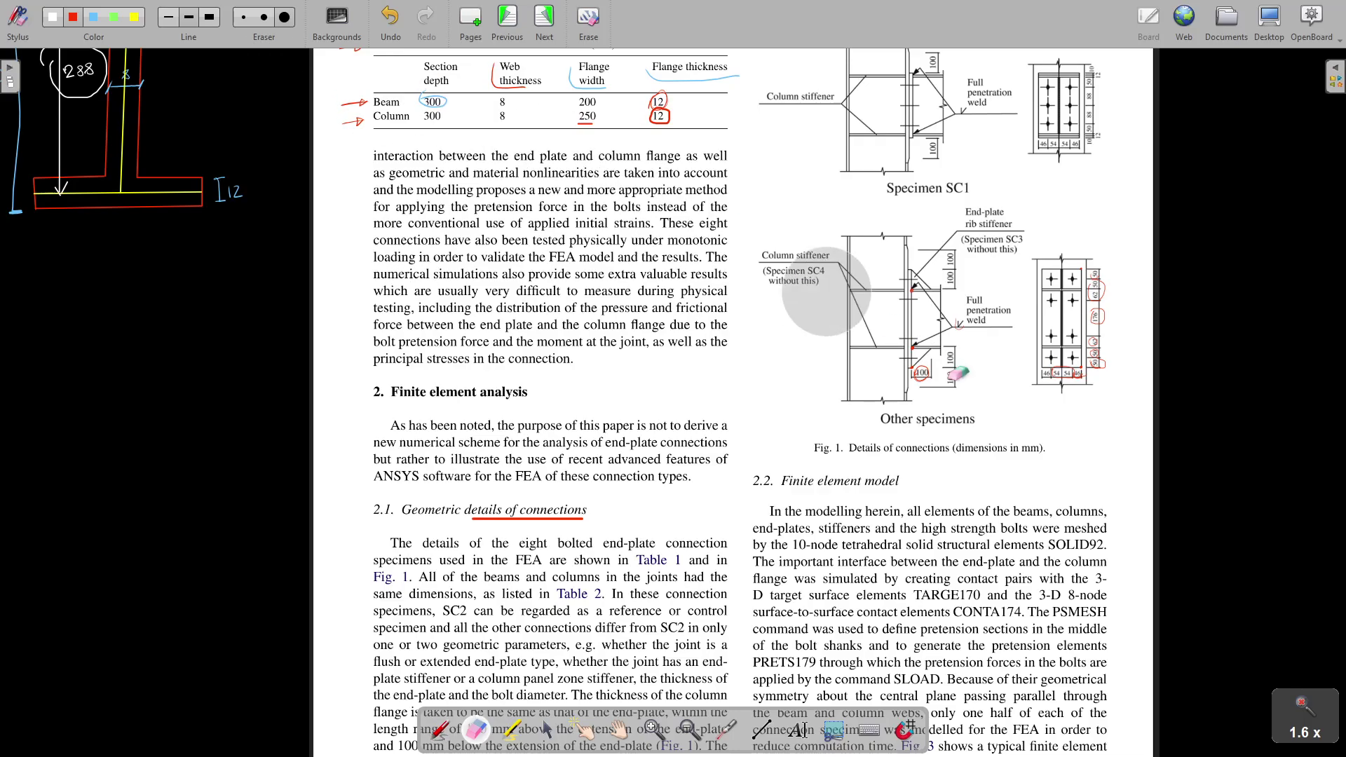
mouse_move(827, 291)
mouse_down()
mouse_move(868, 424)
mouse_move(1118, 254)
mouse_move(374, 540)
mouse_up()
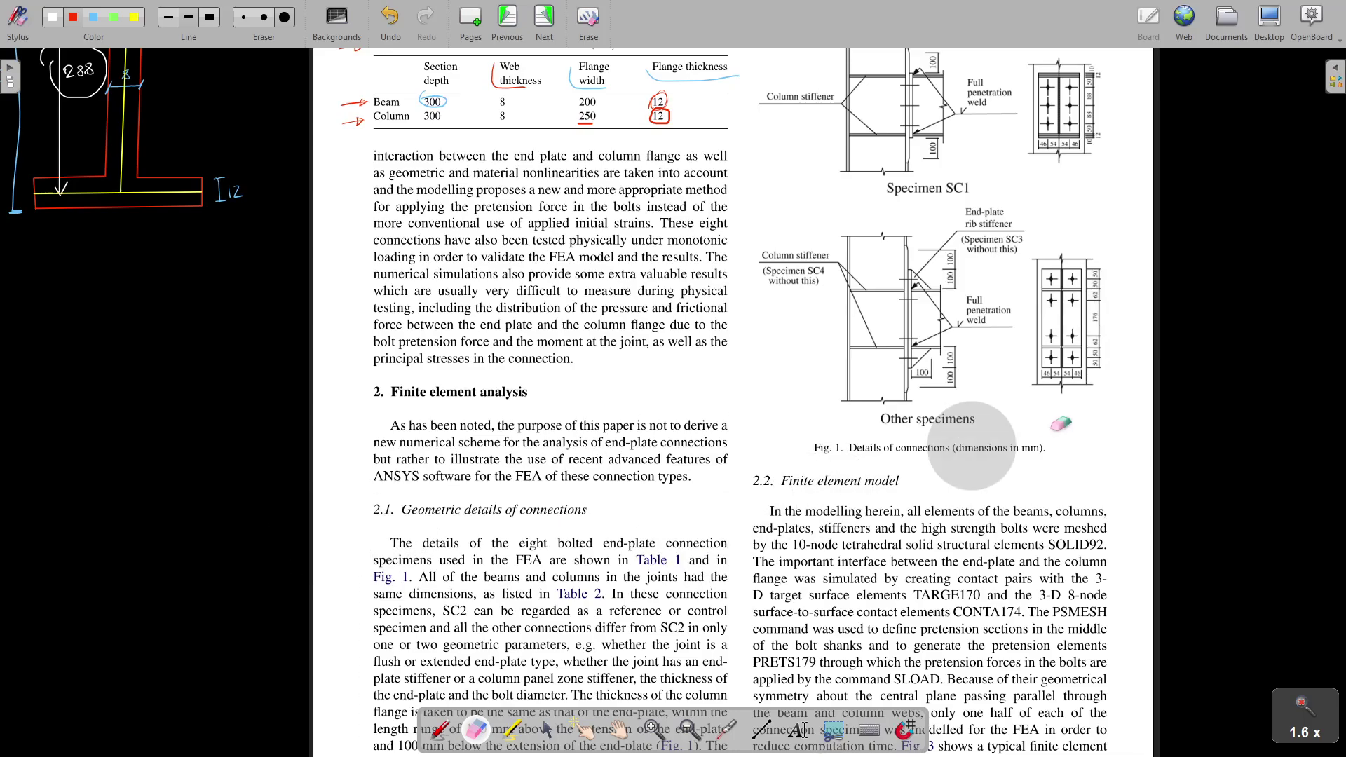
Examine the column flange beside the end plate in Fig. 1, Other specimens, undoing the red pen strokes traced along it.
scroll(1052, 288, up, 8)
click(73, 17)
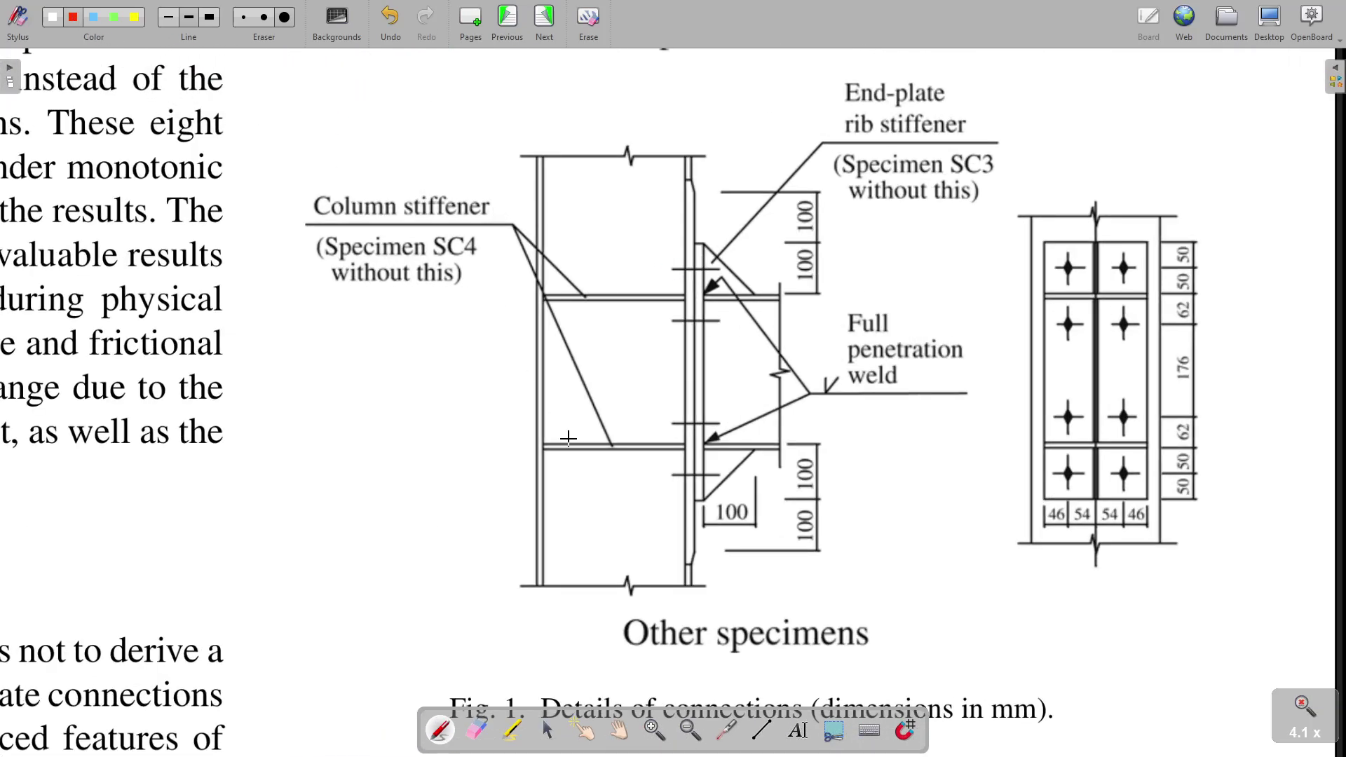
scroll(587, 438, down, 3)
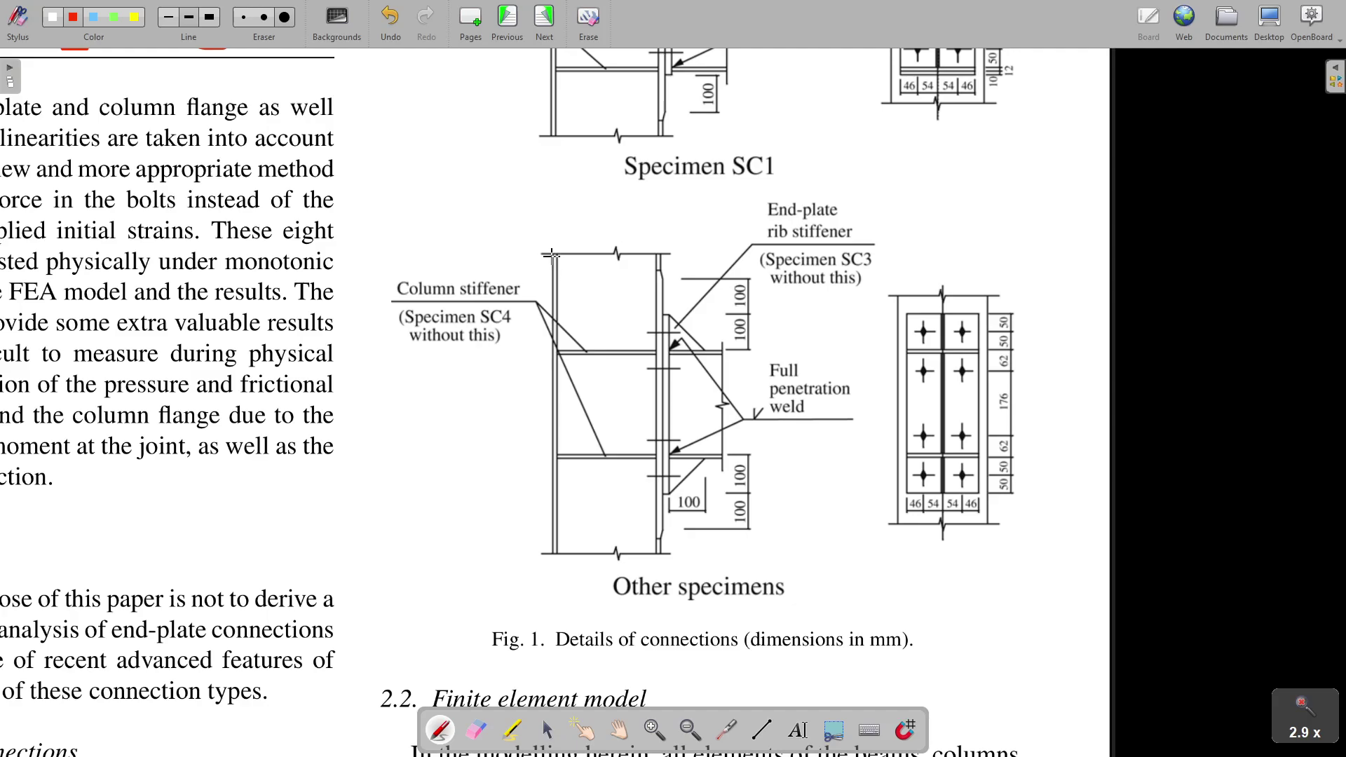
drag(663, 267, 645, 429)
mouse_move(643, 524)
mouse_down()
mouse_move(658, 542)
mouse_move(669, 499)
mouse_move(668, 277)
mouse_move(648, 284)
mouse_up()
key(ctrl+z)
ctrl+scroll(845, 445, down, 7)
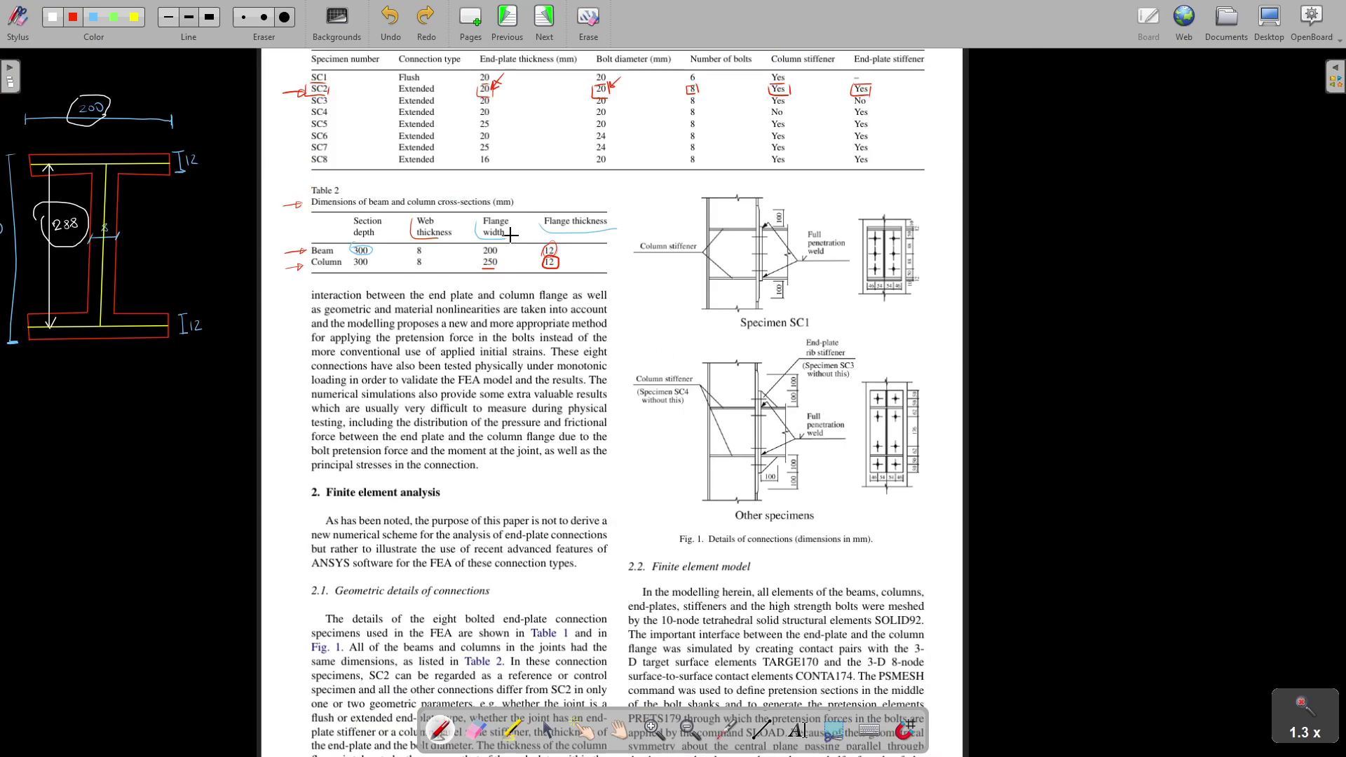
Compare the column flange details in Fig. 1 with the section 2.1 text and the Table 2 dimensions.
scroll(556, 341, up, 4)
scroll(557, 340, down, 5)
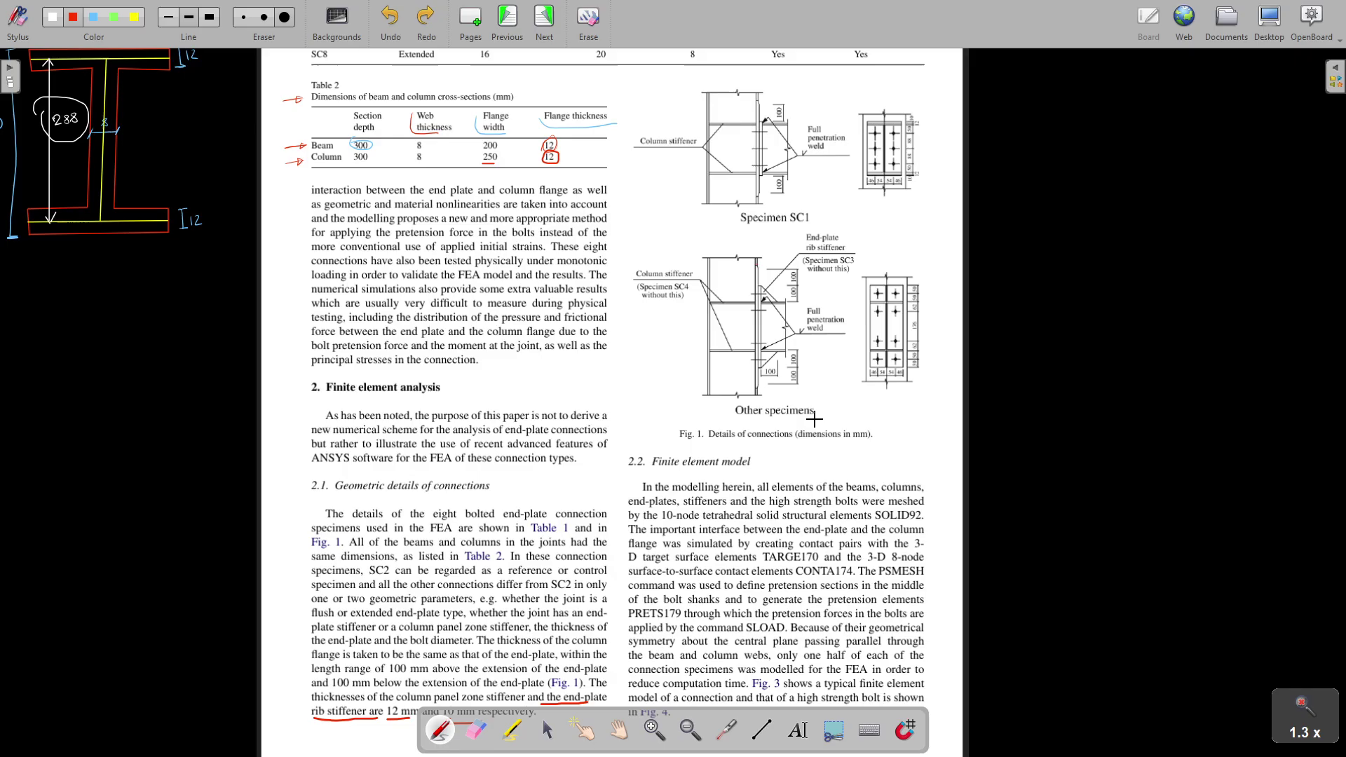
ctrl+scroll(726, 377, up, 6)
scroll(628, 288, up, 2)
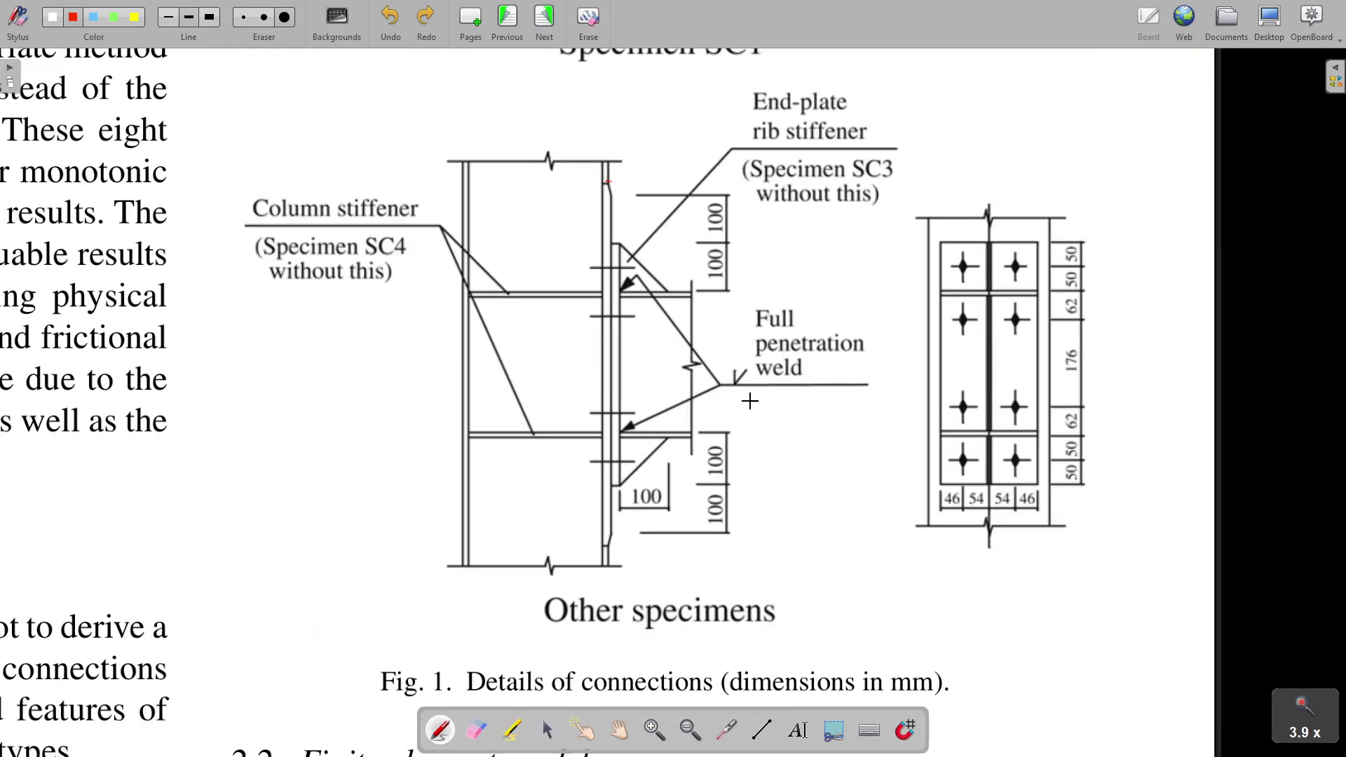
ctrl+scroll(749, 400, down, 6)
scroll(572, 274, up, 2)
ctrl+scroll(571, 274, up, 3)
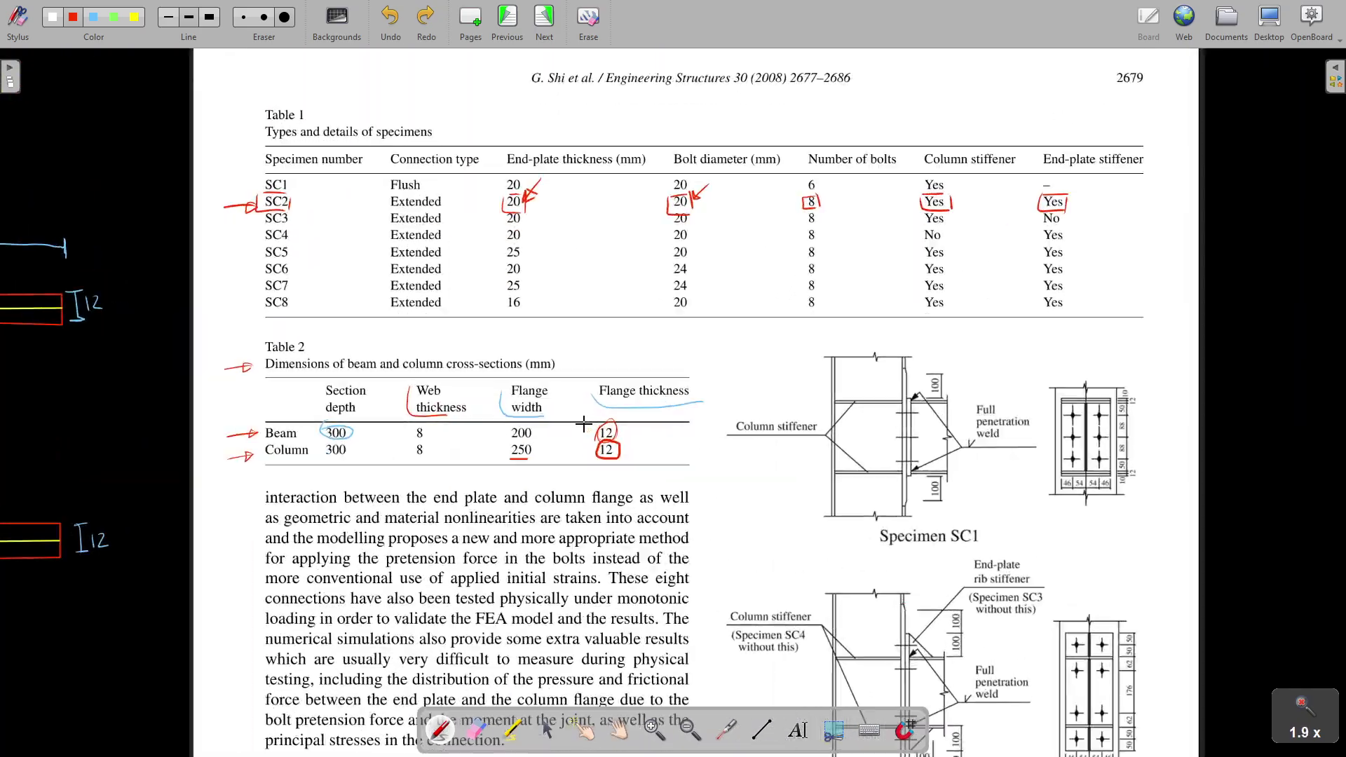
Mark the upper pair of 100 mm dimensions and the beam's outer flange edges in red on Fig. 1, Other specimens.
ctrl+scroll(584, 424, up, 2)
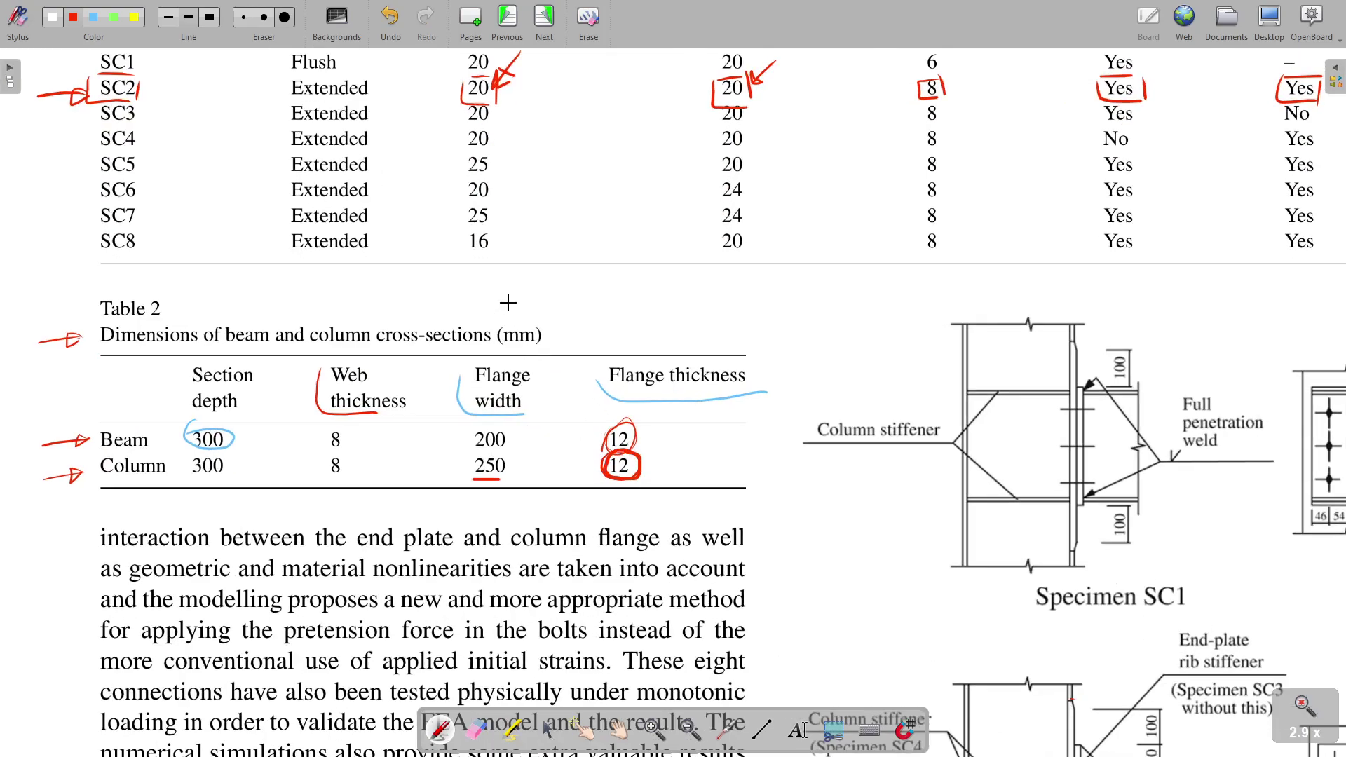
ctrl+scroll(505, 301, down, 5)
ctrl+scroll(705, 549, up, 5)
ctrl+scroll(705, 549, up, 2)
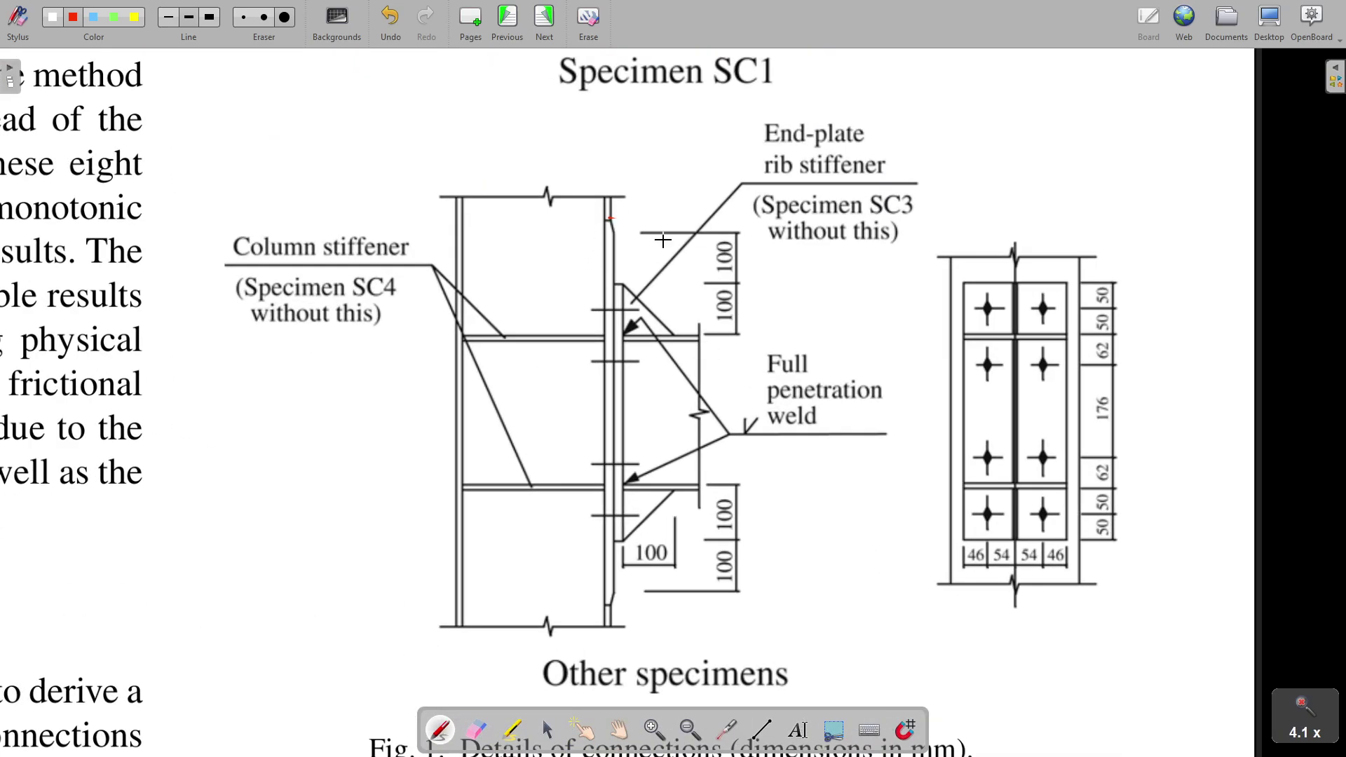
mouse_move(709, 256)
mouse_down()
mouse_move(720, 331)
mouse_move(747, 329)
mouse_move(687, 335)
mouse_up()
drag(699, 492, 685, 491)
scroll(603, 389, up, 5)
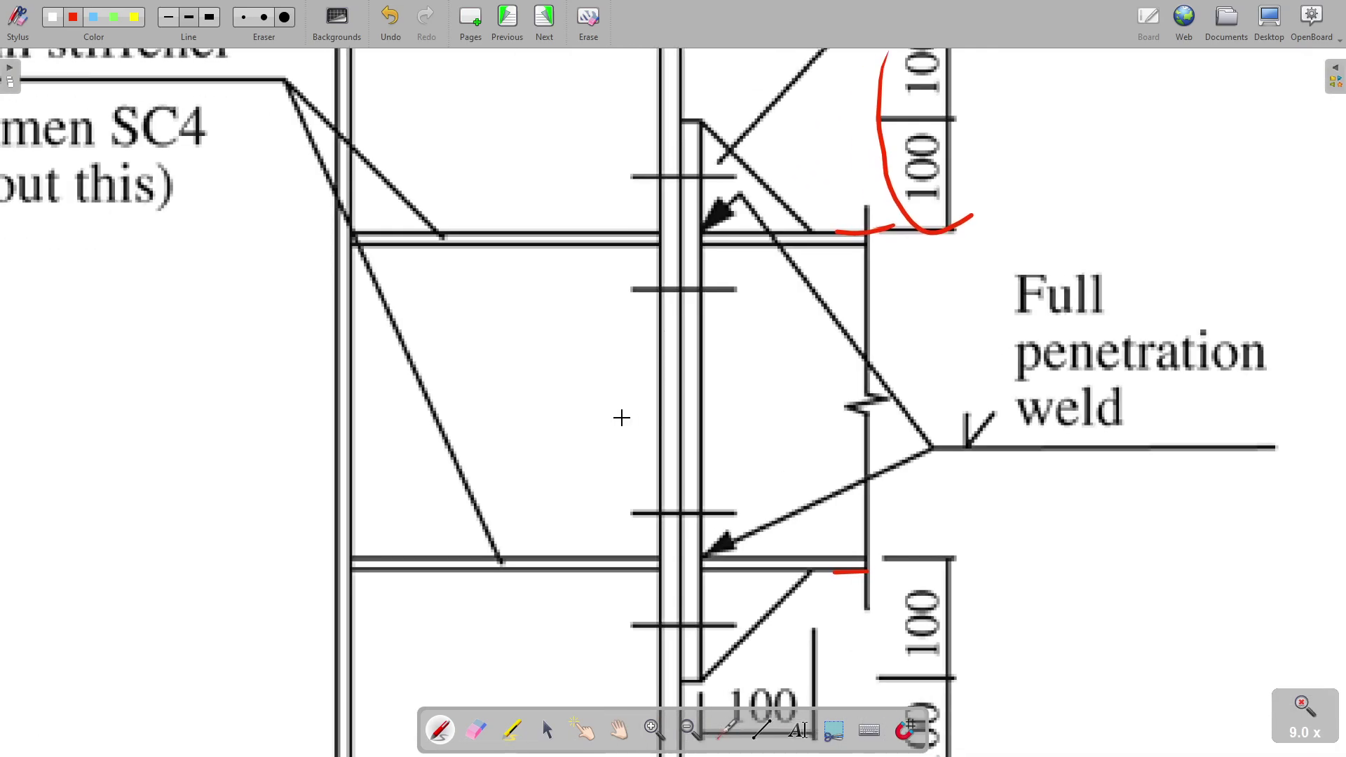
Annotate Fig. 1 in red with 20 for the column flange and end-plate thicknesses and 20 for the distance between their mid-planes.
mouse_move(667, 366)
mouse_down()
mouse_move(653, 384)
mouse_move(676, 384)
mouse_up()
drag(683, 327, 703, 325)
drag(667, 386, 617, 416)
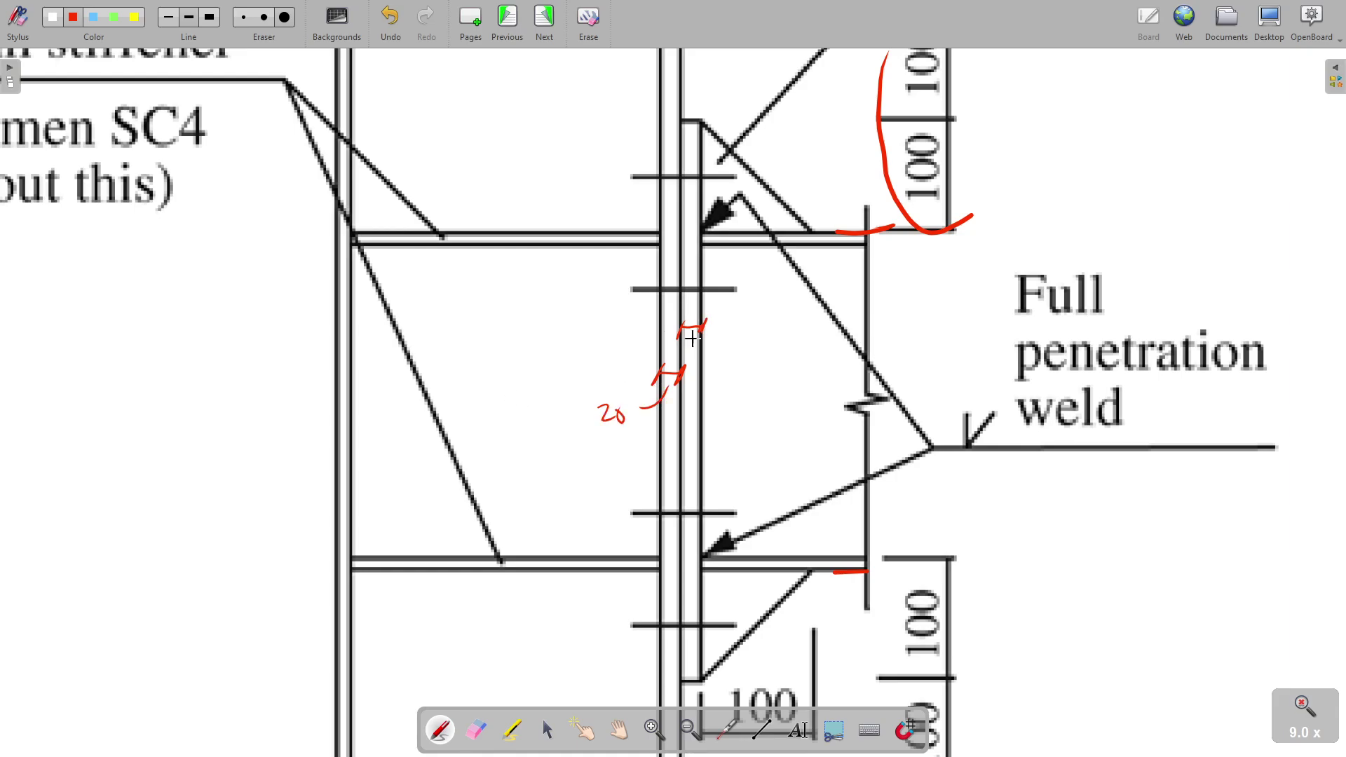
mouse_move(692, 322)
mouse_down()
mouse_move(705, 304)
mouse_move(736, 322)
mouse_move(746, 313)
mouse_up()
drag(672, 446, 671, 412)
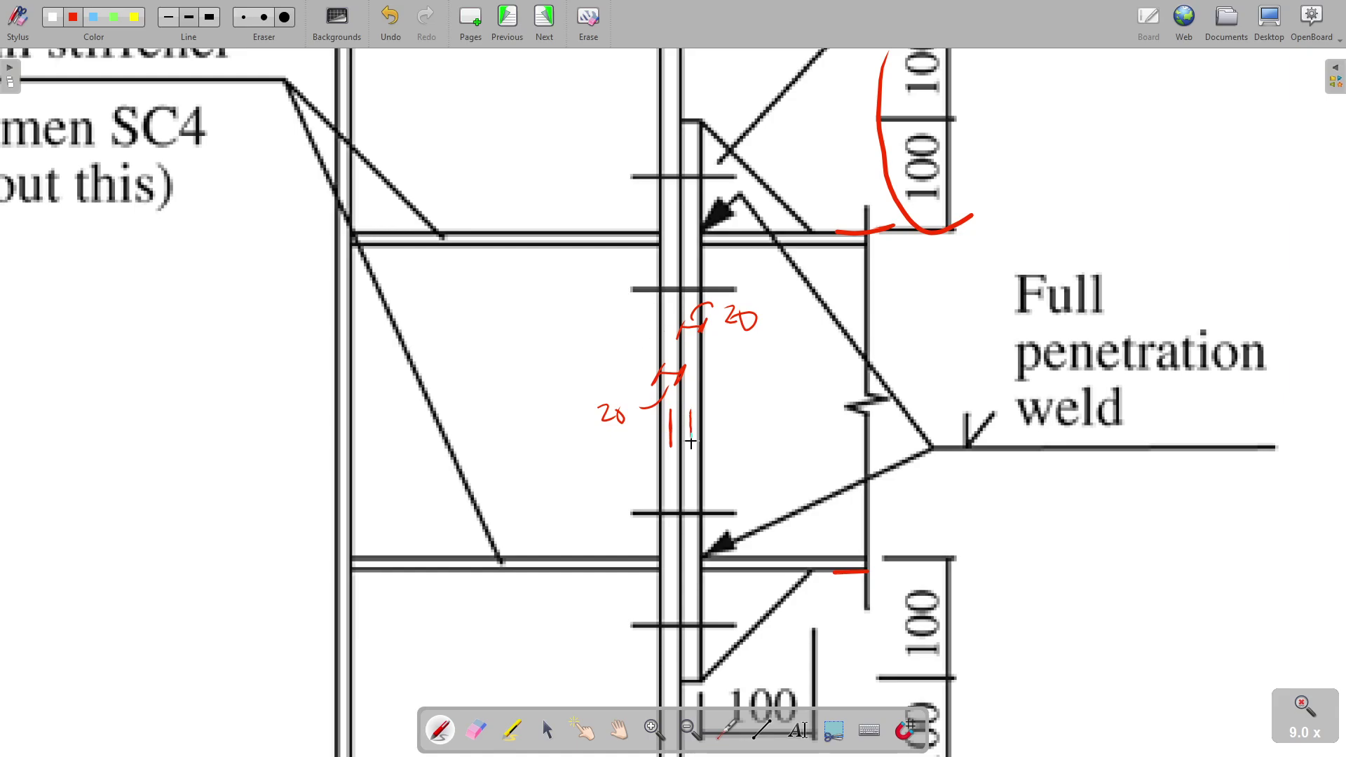
drag(692, 442, 691, 414)
drag(691, 428, 671, 431)
mouse_move(678, 475)
mouse_down()
mouse_move(687, 486)
mouse_move(692, 475)
mouse_up()
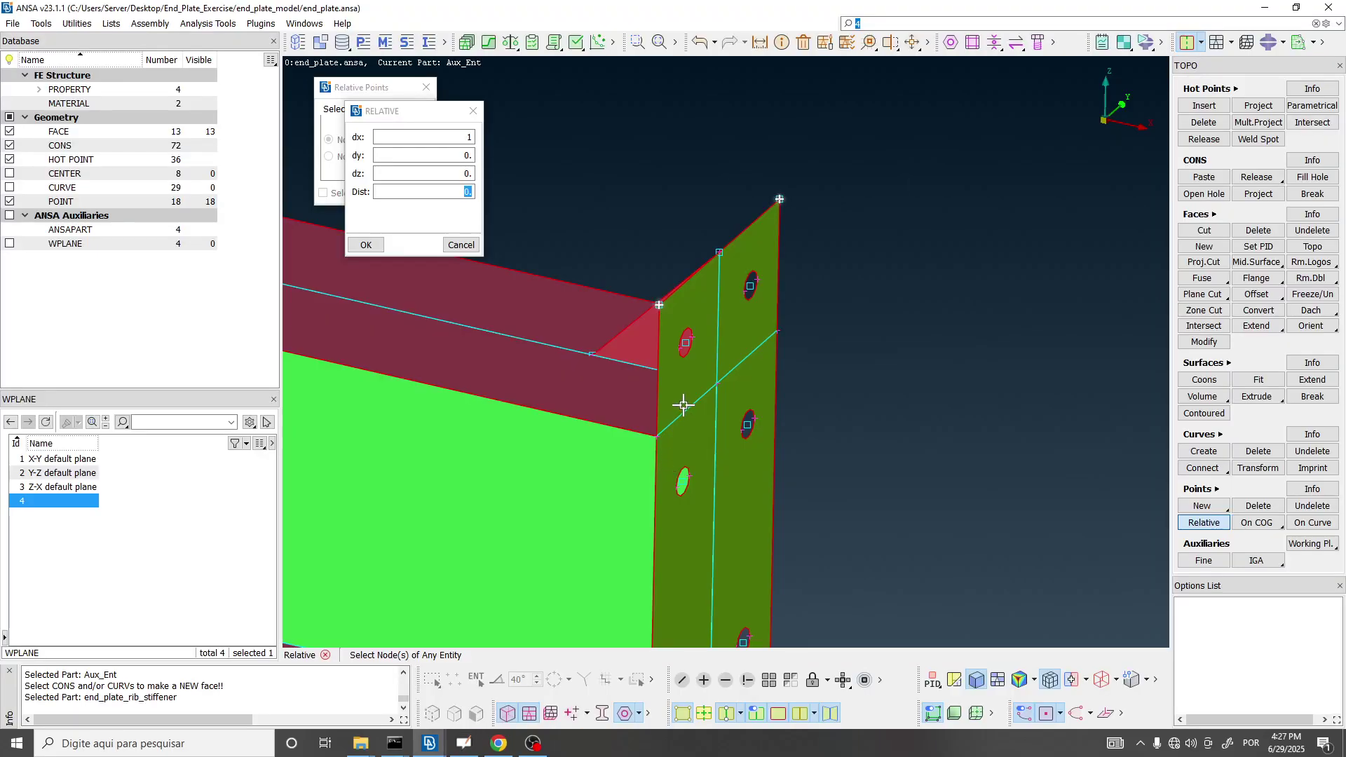
In ANSA, create relative points 20 mm along +X (dx 1) from the end plate's two selected upper corner points.
drag(453, 194, 486, 200)
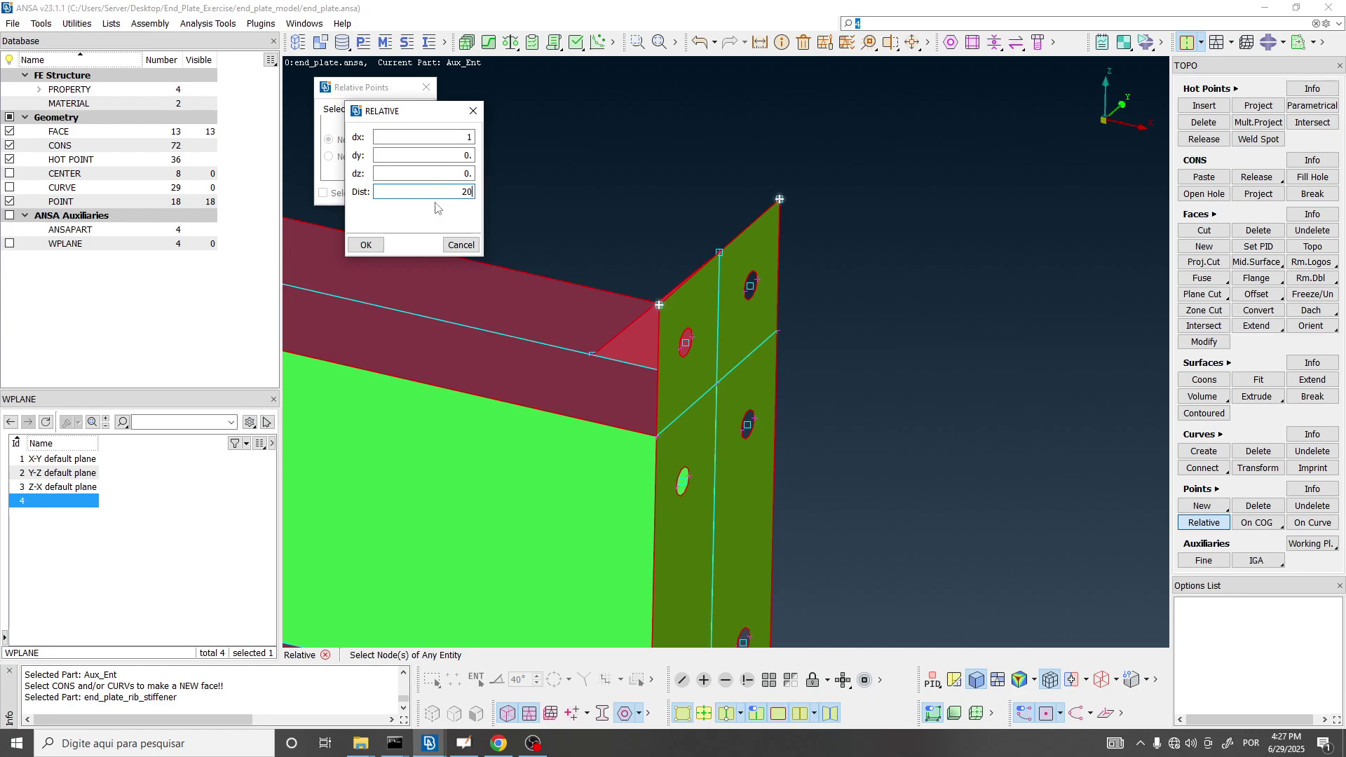
click(366, 244)
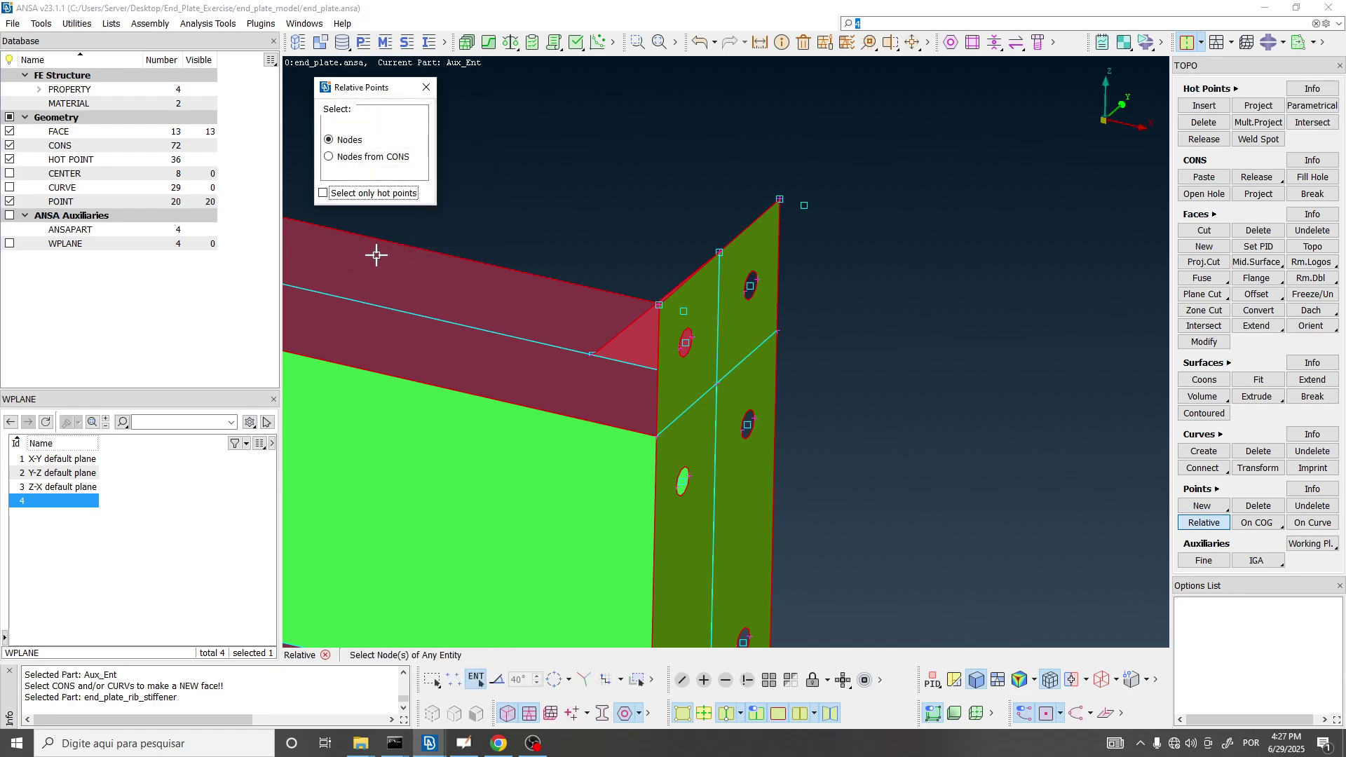
ctrl+drag(720, 282, 633, 289)
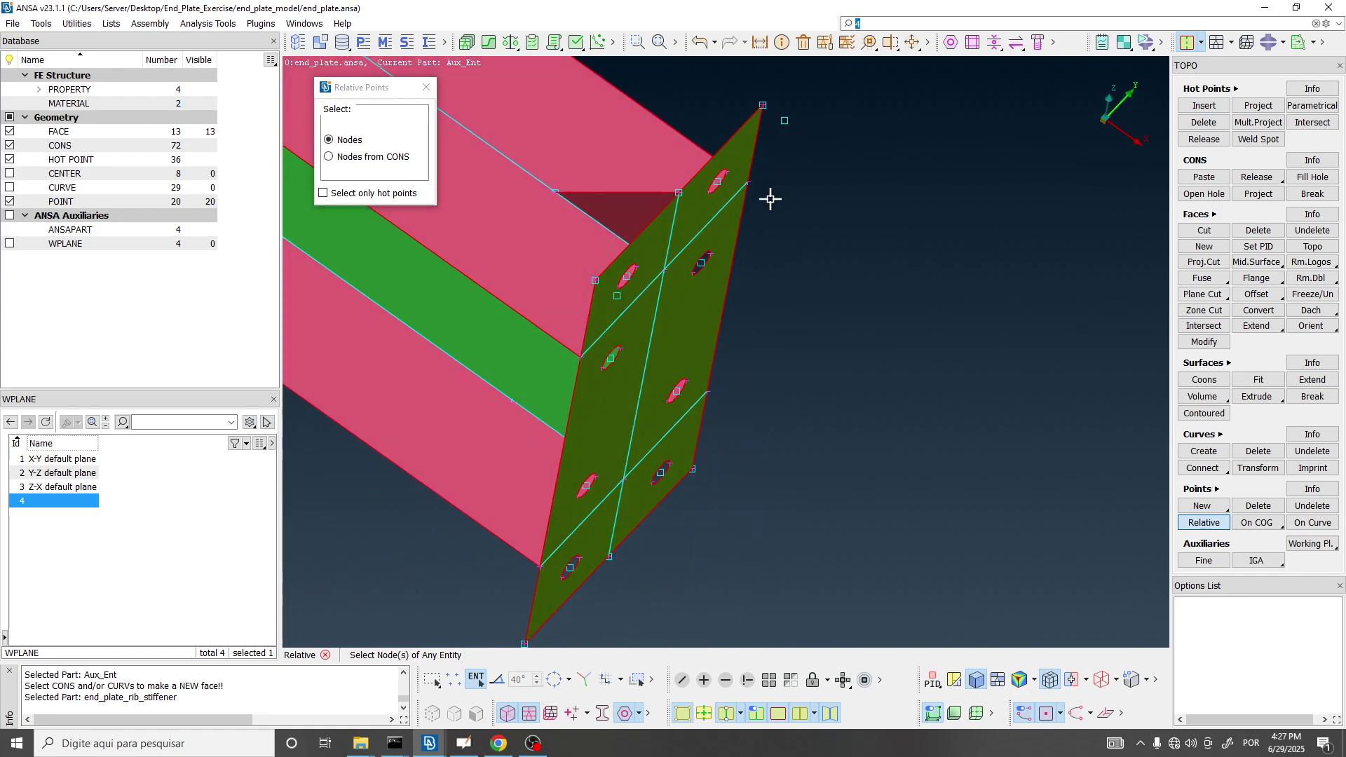
ctrl+drag(770, 198, 709, 288)
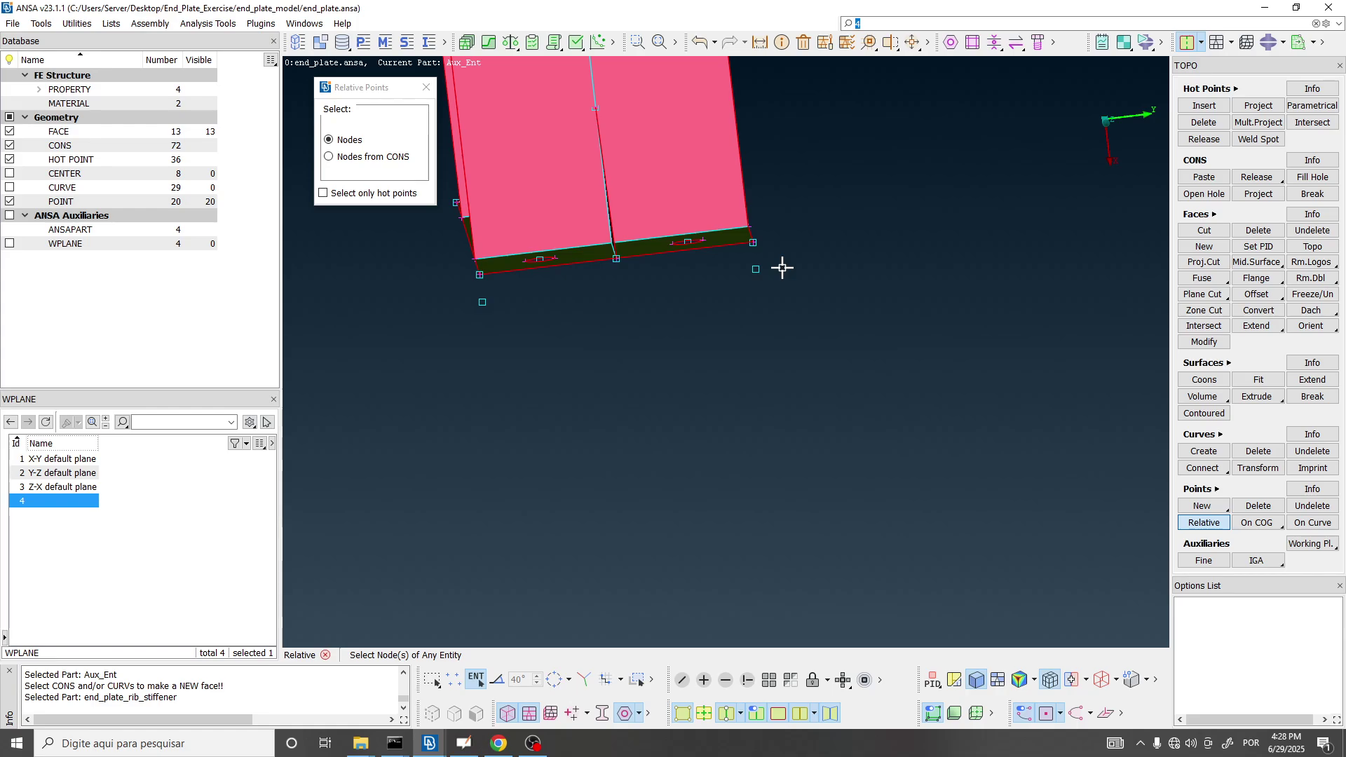
Switch to OpenBoard, circle the column's 250 mm flange width in Table 2 in red, and return to ANSA.
key(alt+Tab)
ctrl+scroll(965, 502, down, 12)
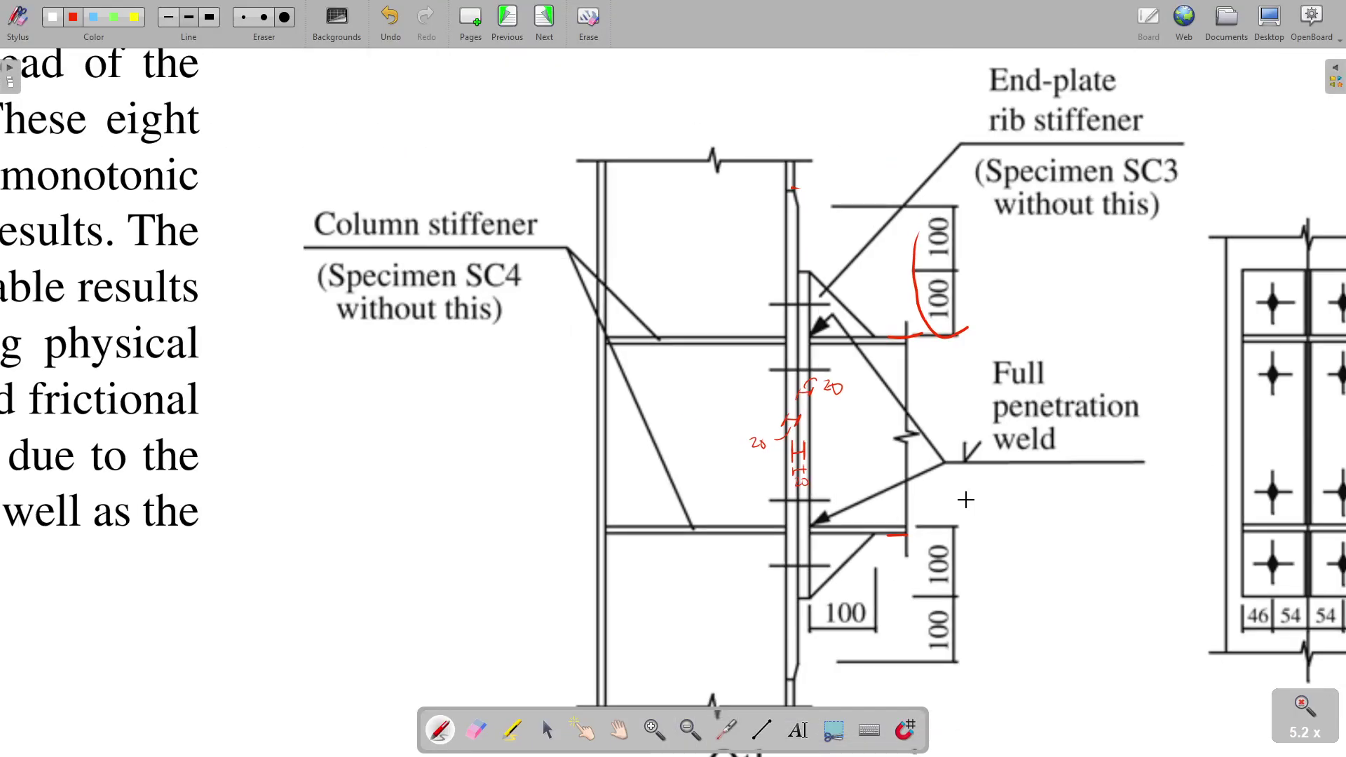
scroll(403, 252, up, 2)
ctrl+scroll(421, 375, up, 1)
ctrl+scroll(421, 378, up, 1)
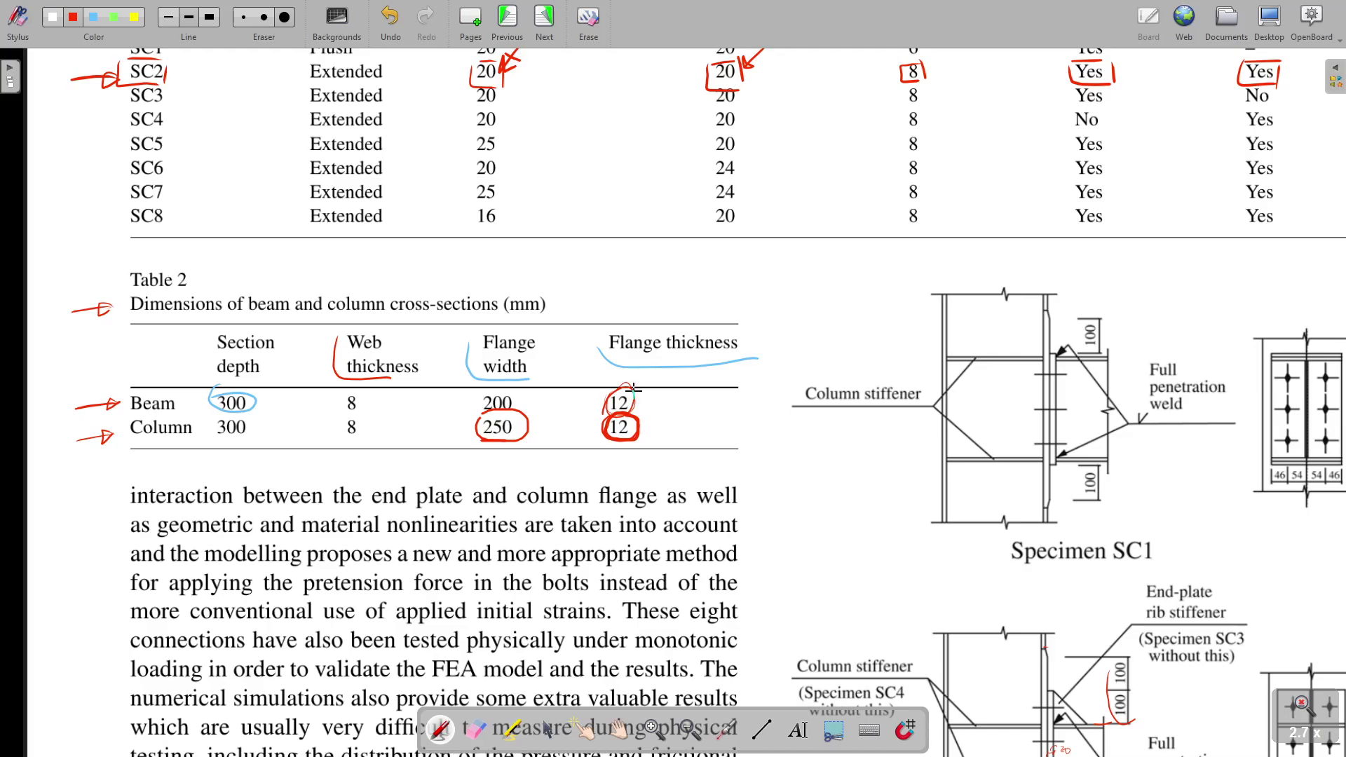
key(alt+Tab)
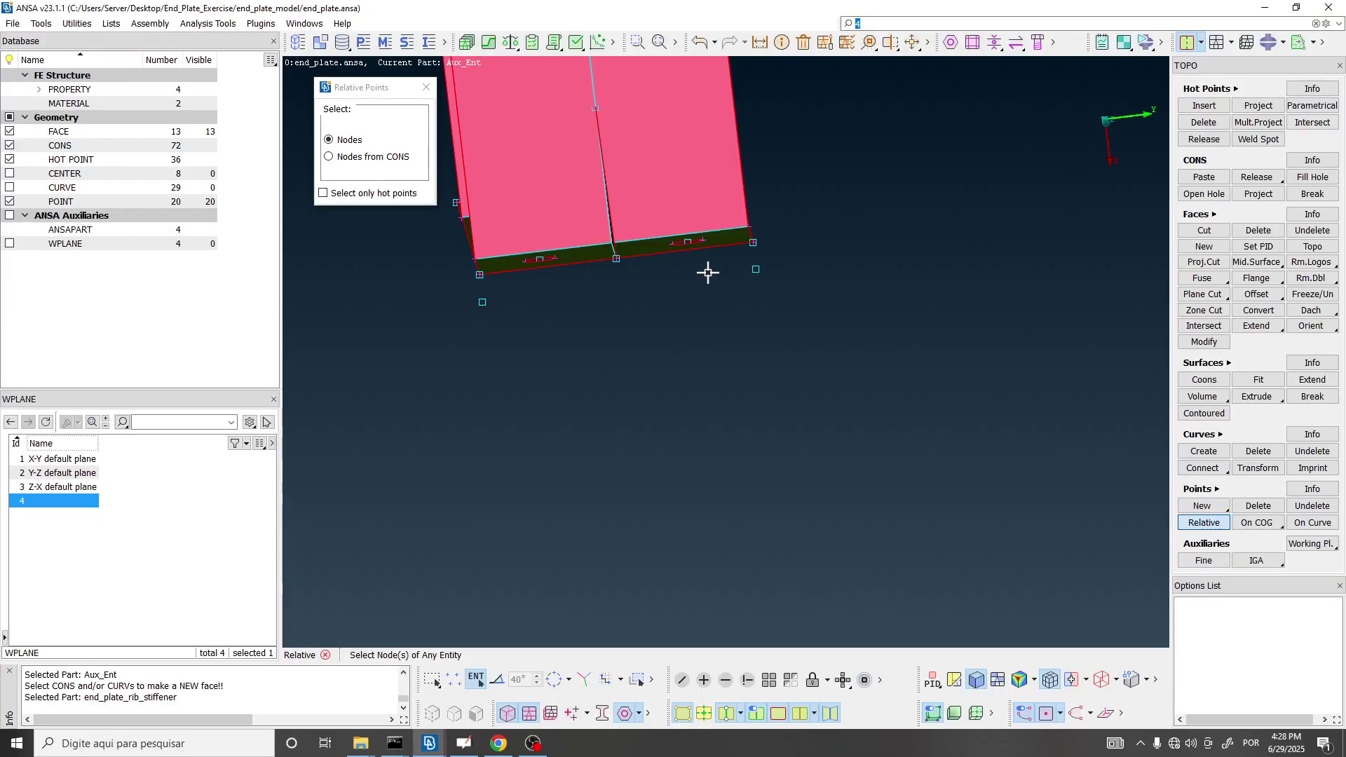
Measure the distance between the two new offset points, and leave the Measure and Relative Points commands.
click(760, 42)
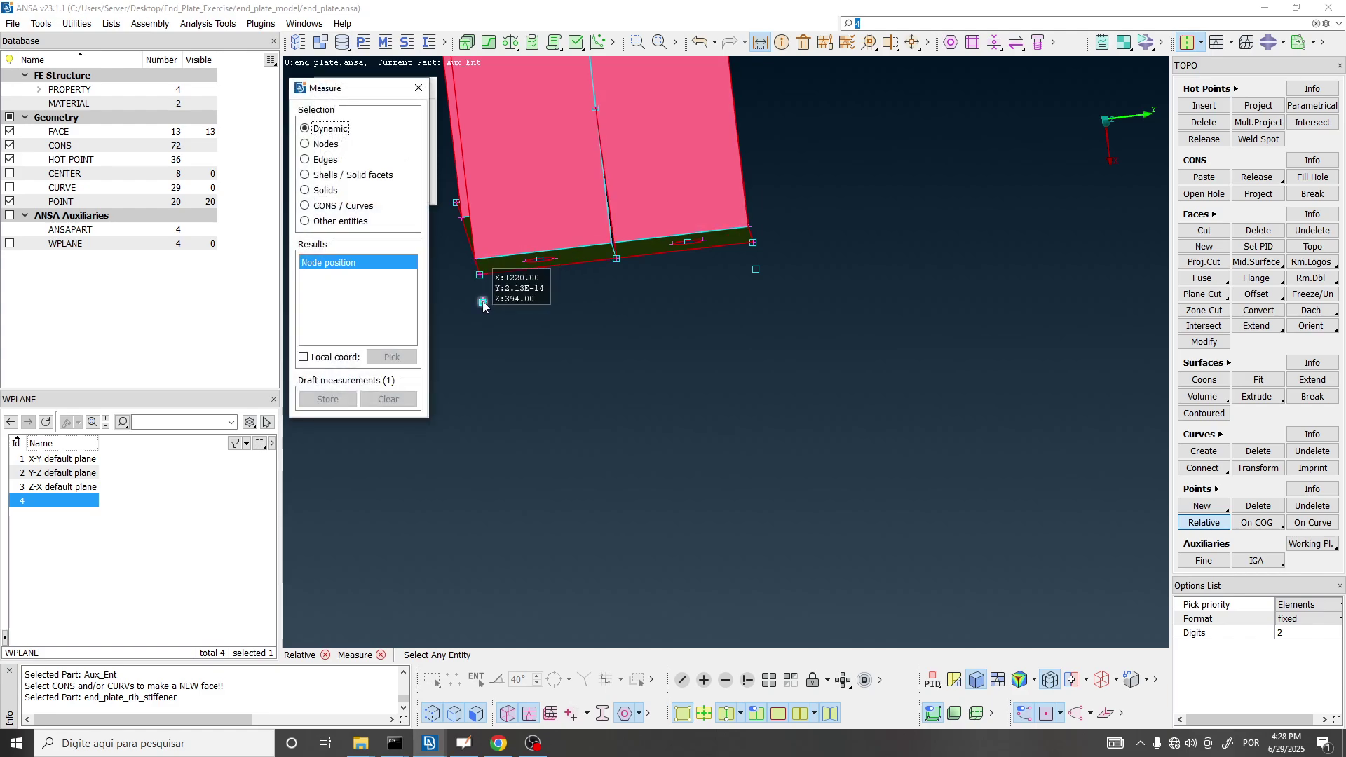
click(756, 269)
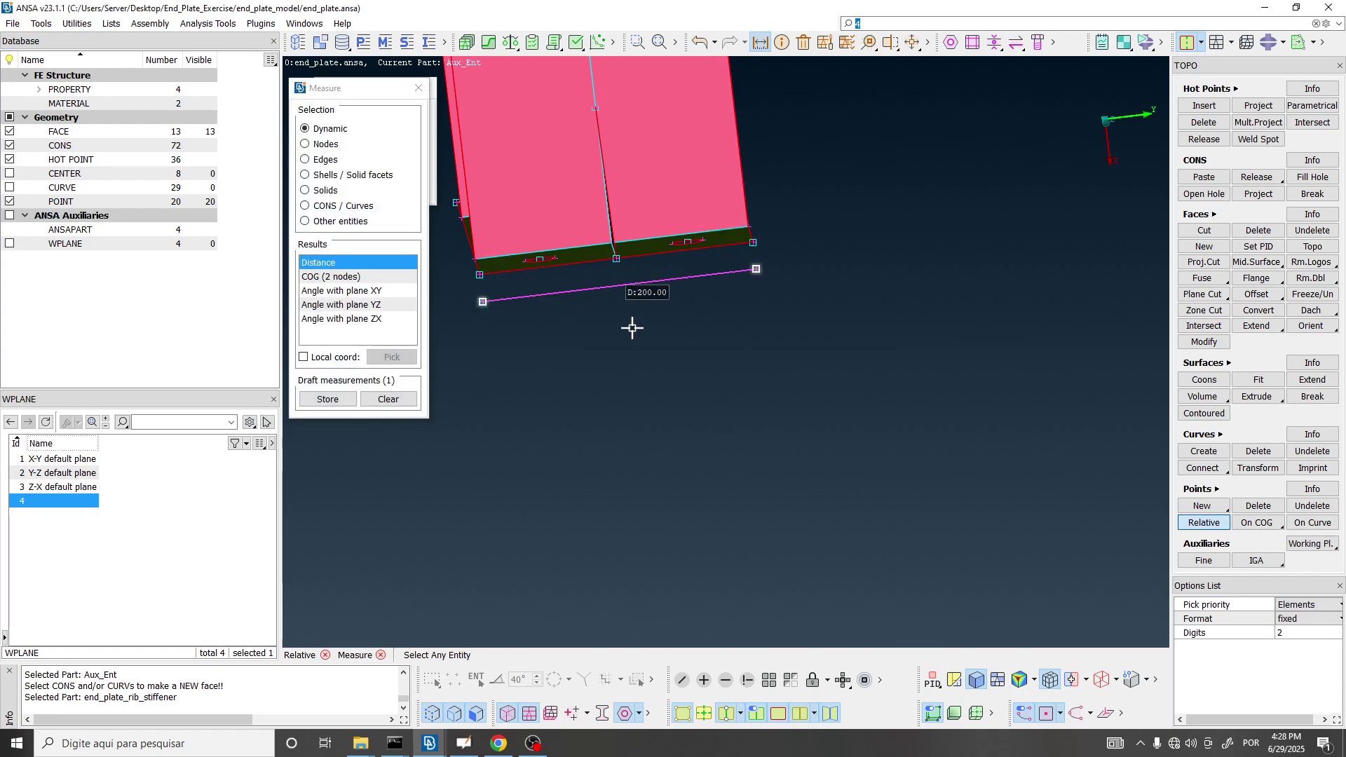
click(419, 87)
click(419, 88)
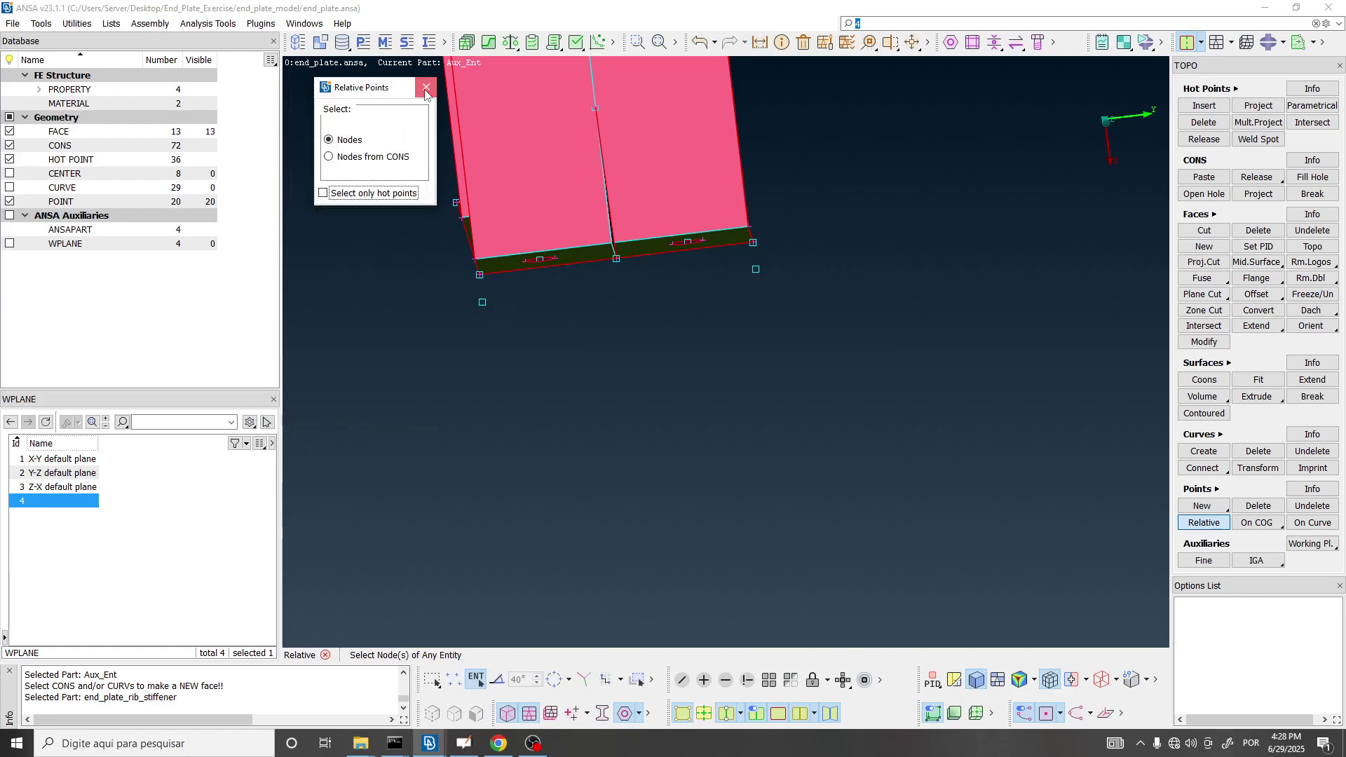
click(424, 87)
Move the offset point on the +Y side of the end plate outward by 25 mm along +Y (dy 1).
click(756, 270)
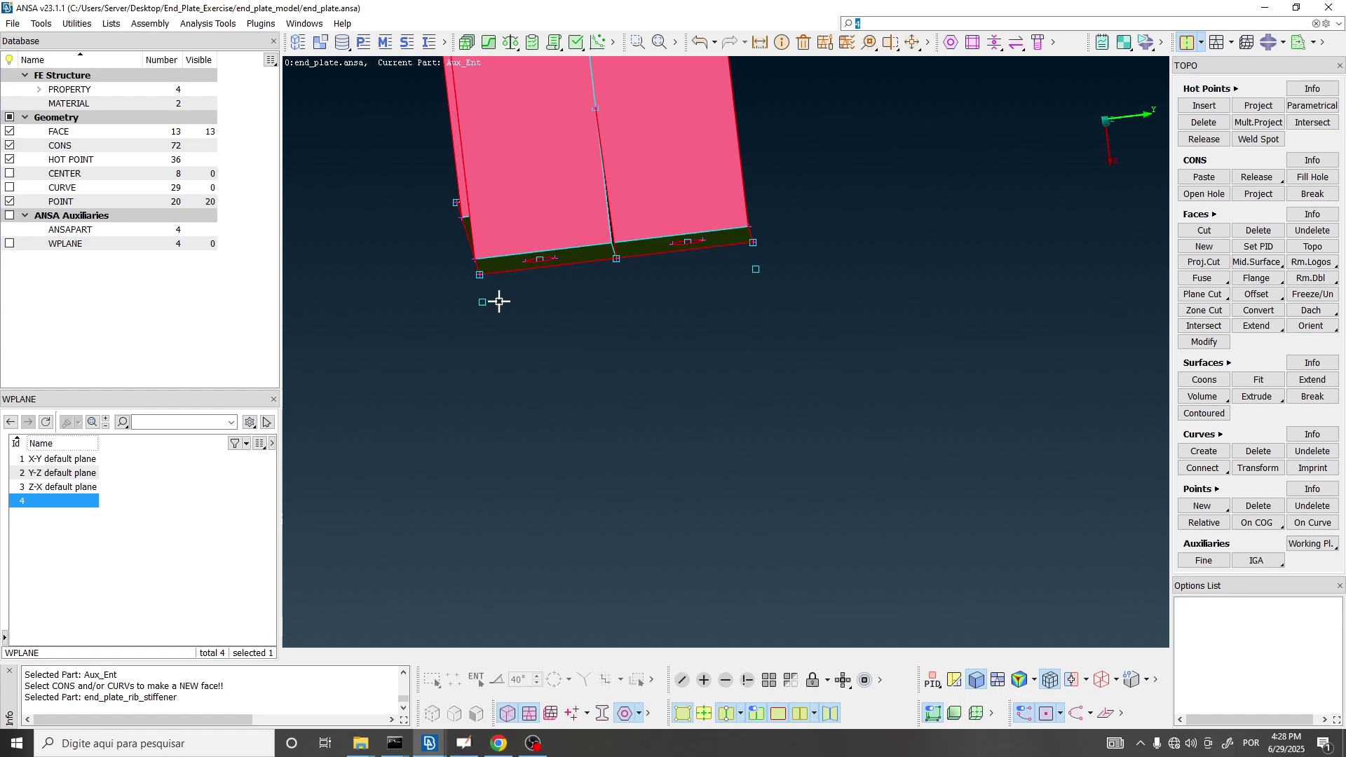
click(912, 42)
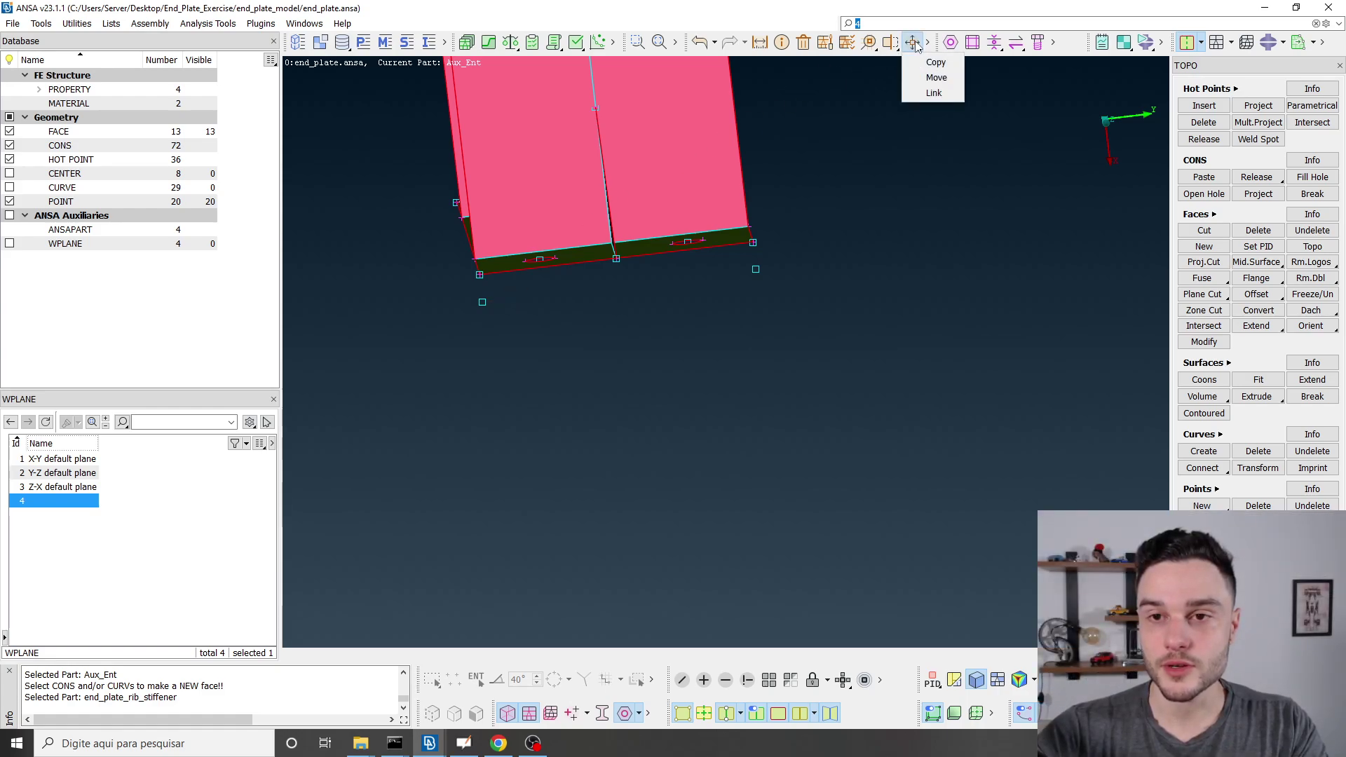
click(936, 78)
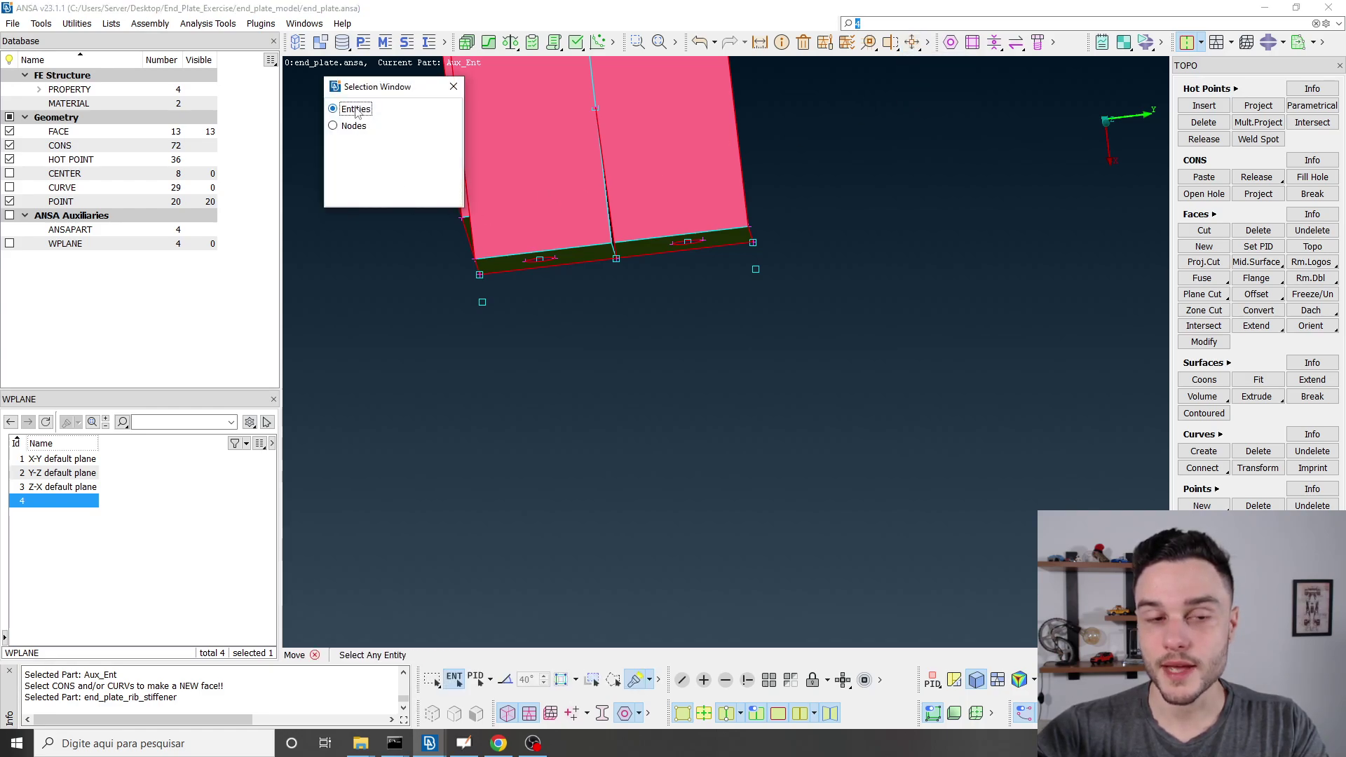
click(756, 270)
middle_click(756, 271)
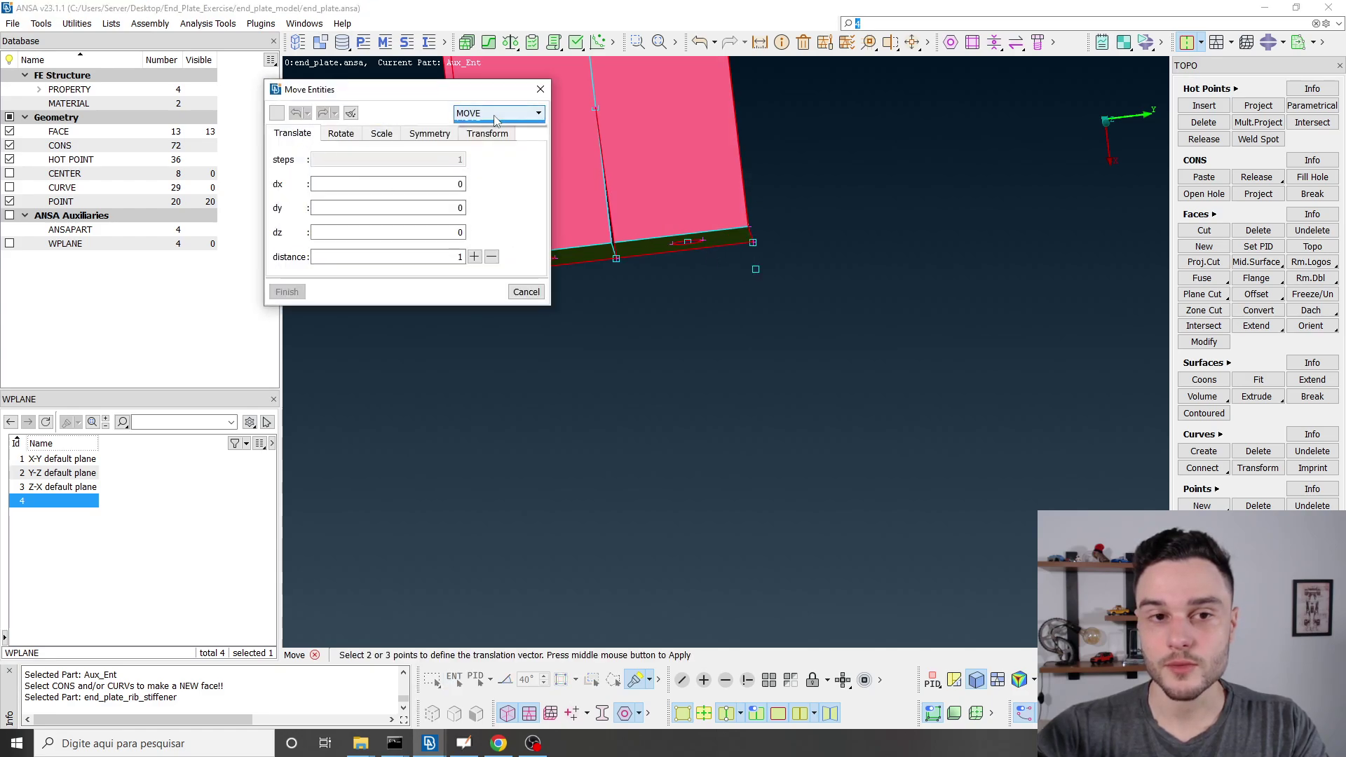
click(481, 142)
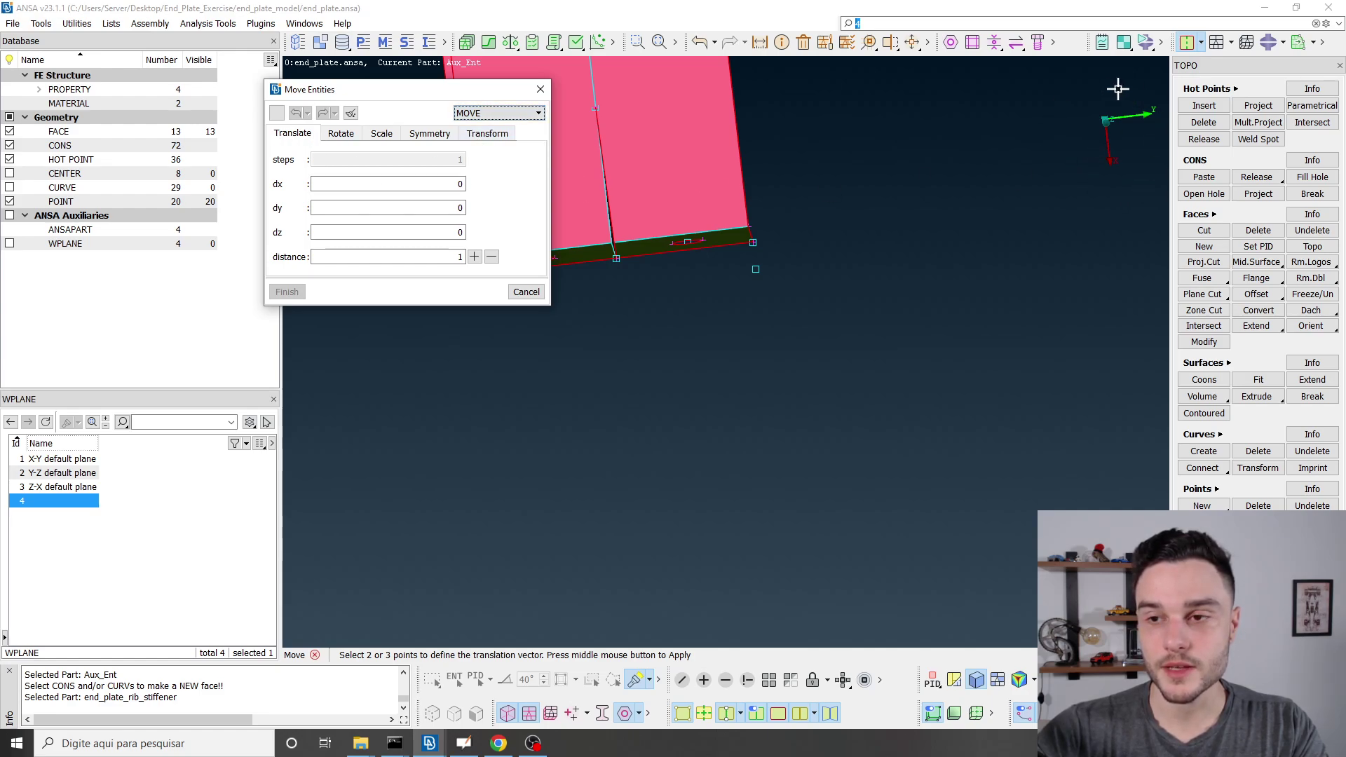
click(420, 210)
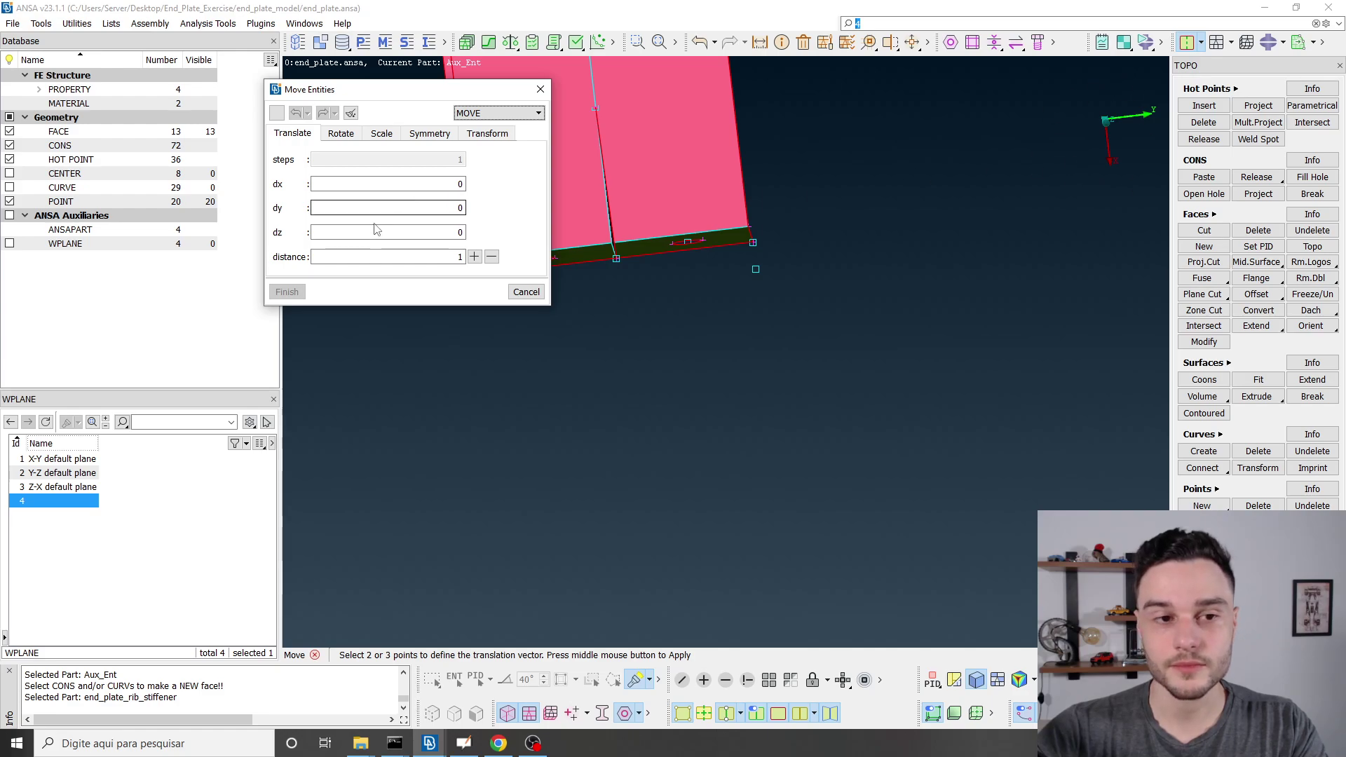
text(1)
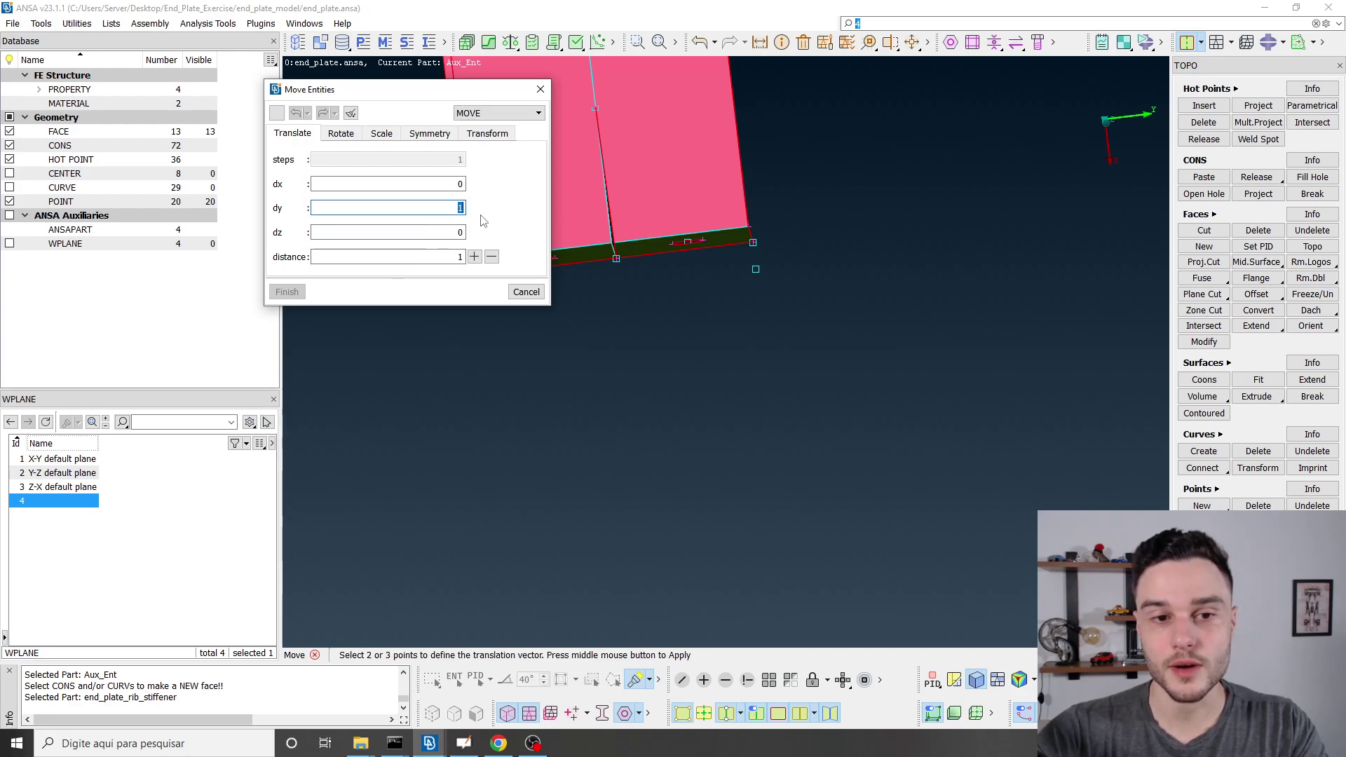
click(436, 257)
text(2)
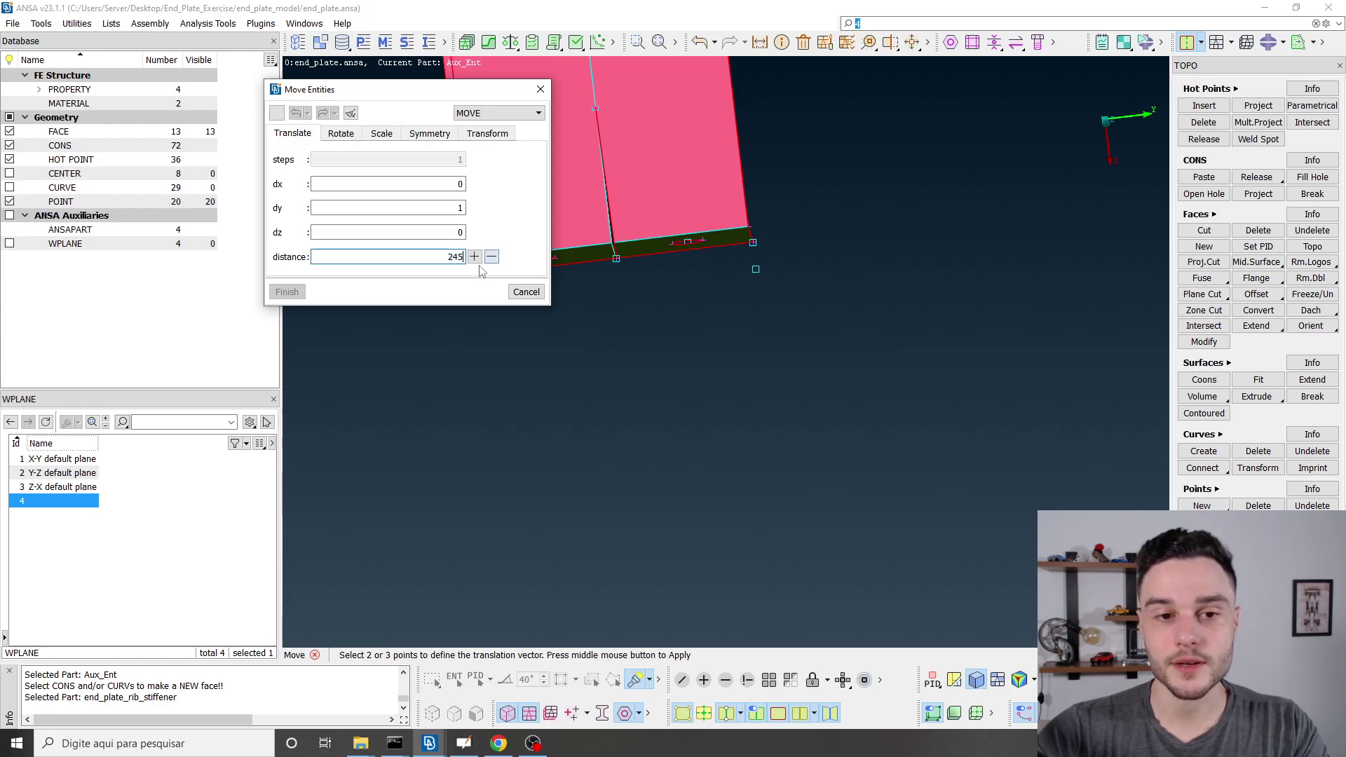
text(5)
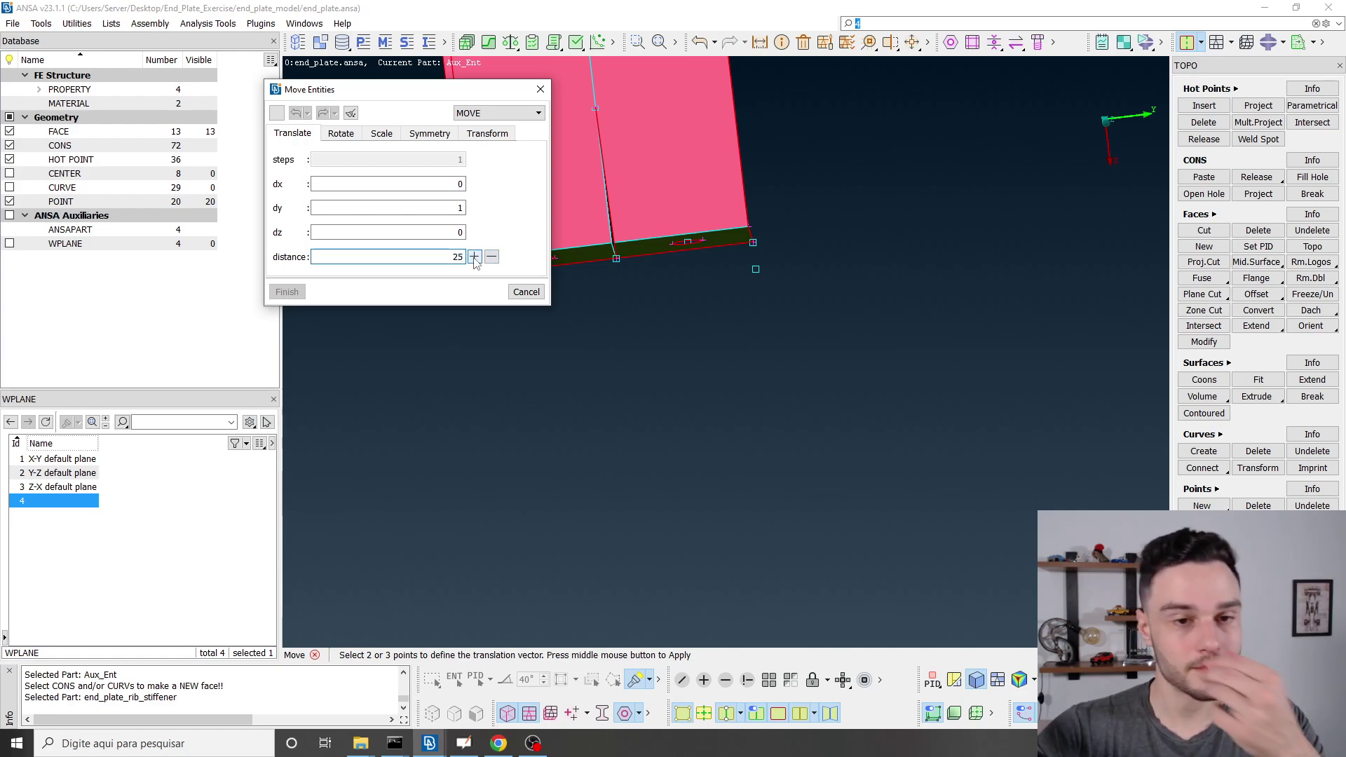
click(475, 257)
click(298, 296)
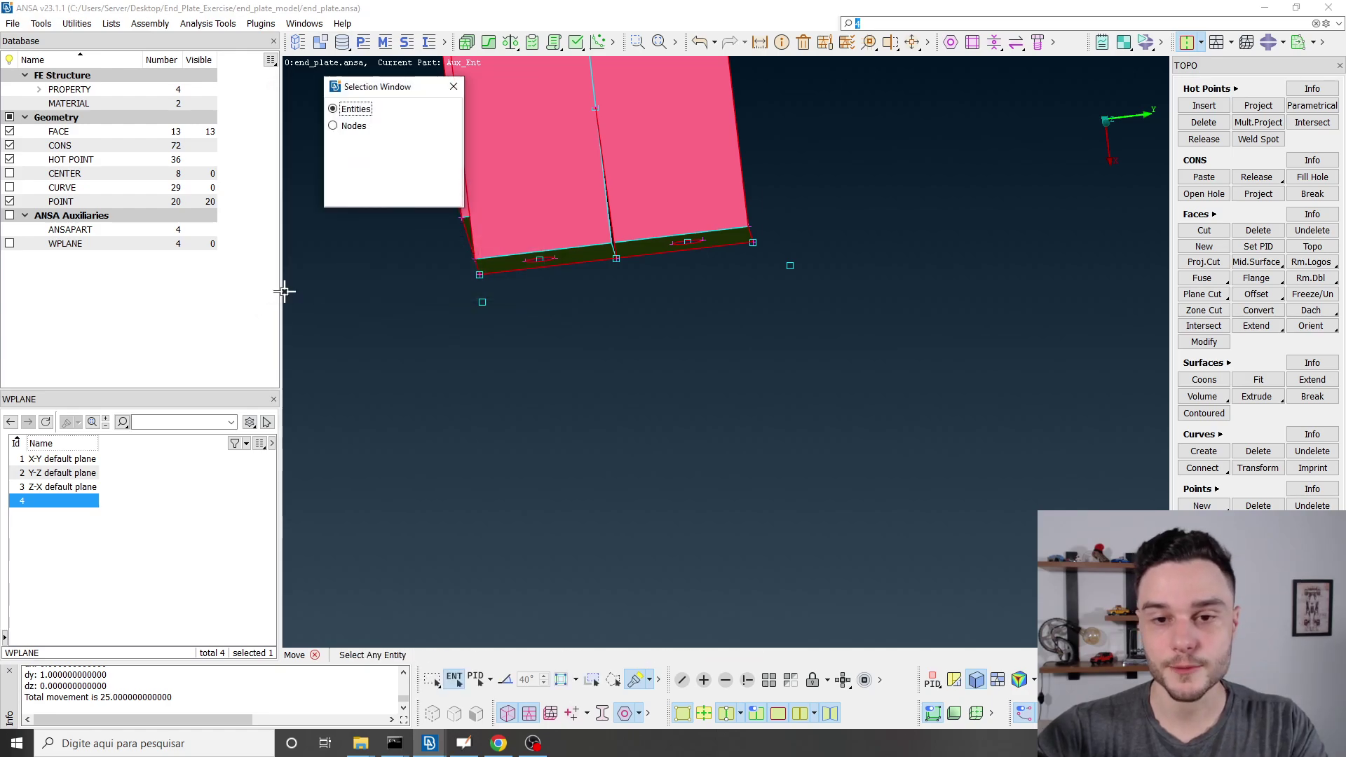
Move the opposite offset point outward by 25 mm along -Y (dy -1).
click(482, 301)
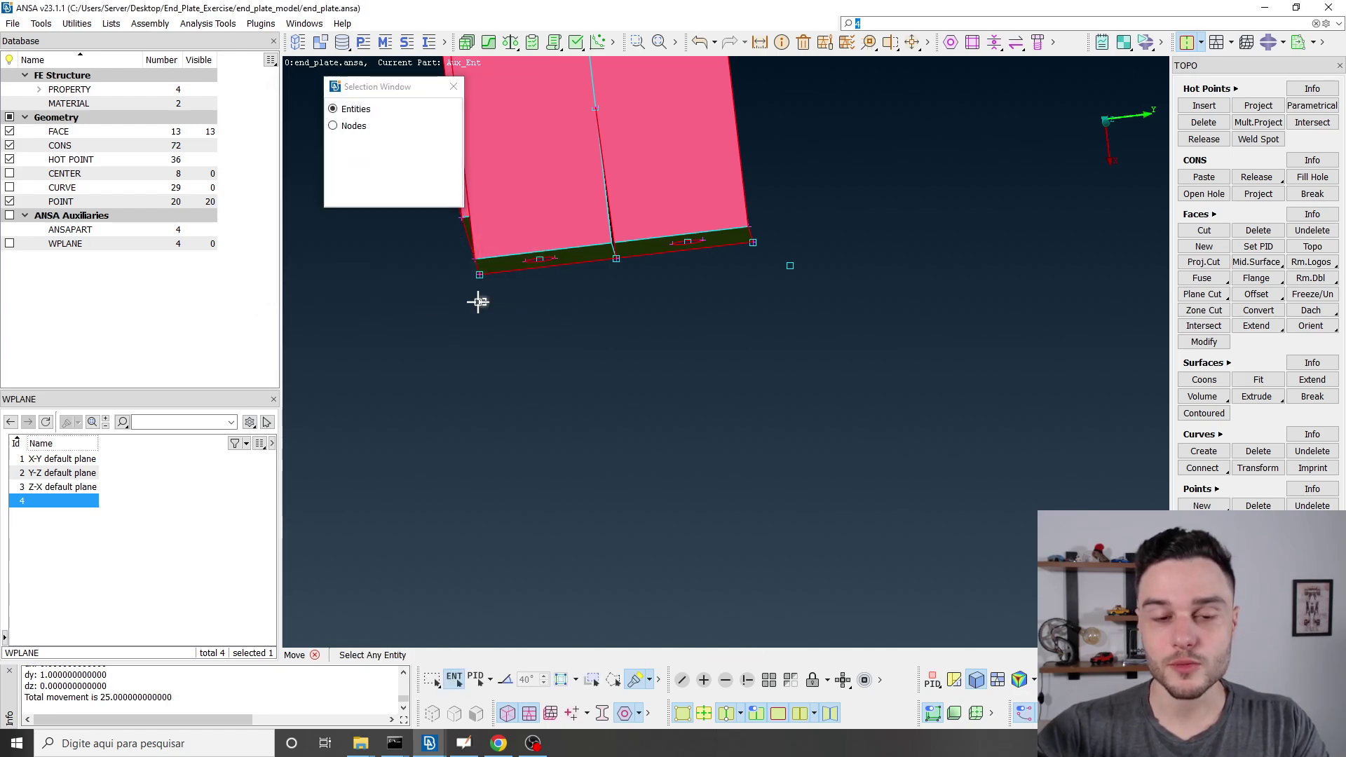
middle_click(603, 344)
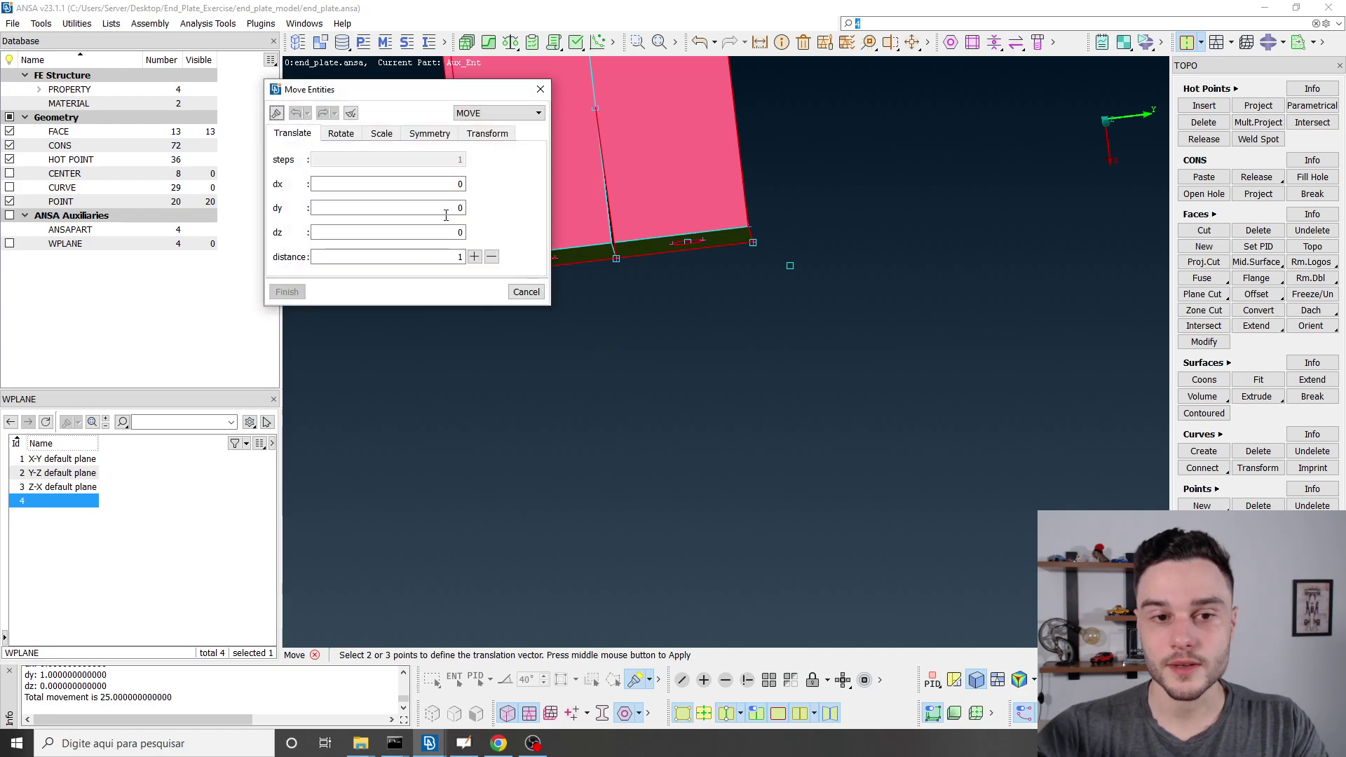
text(-1)
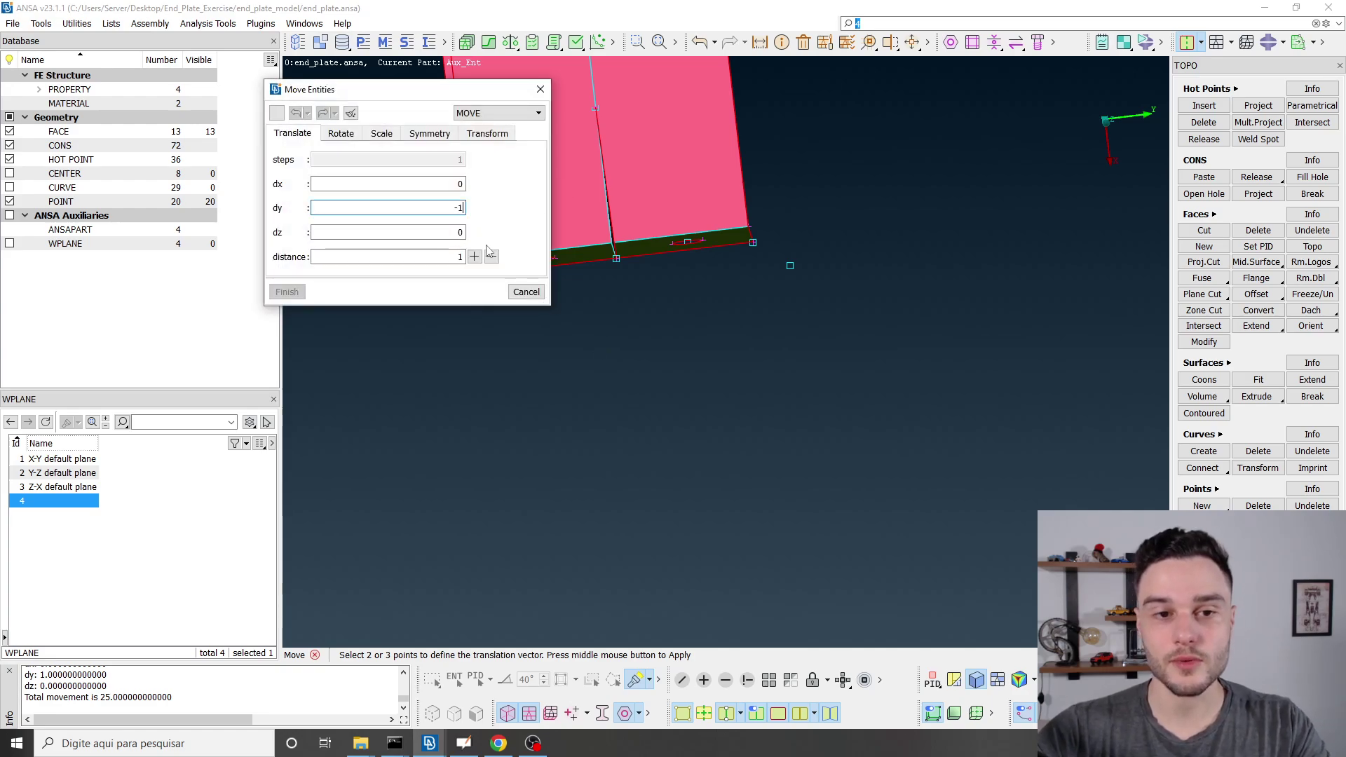
click(456, 257)
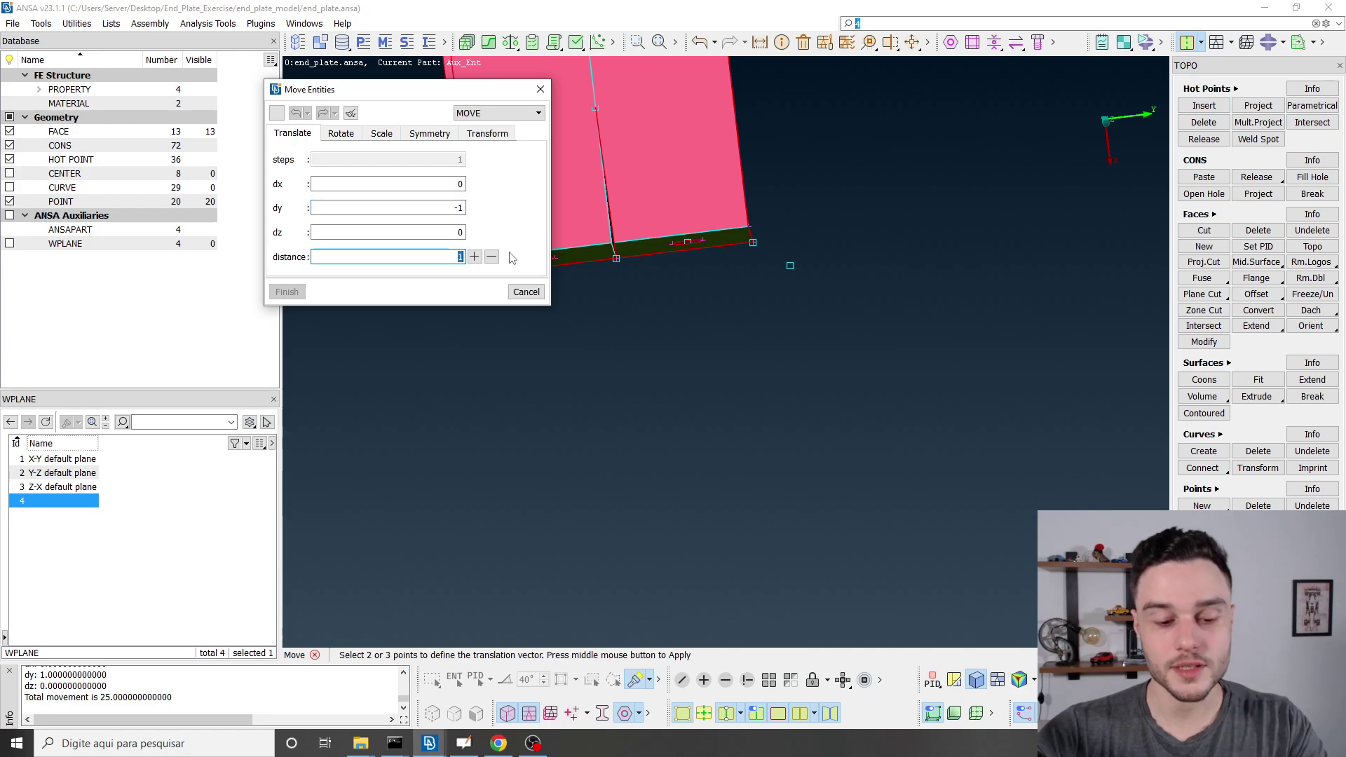
text(25)
click(475, 257)
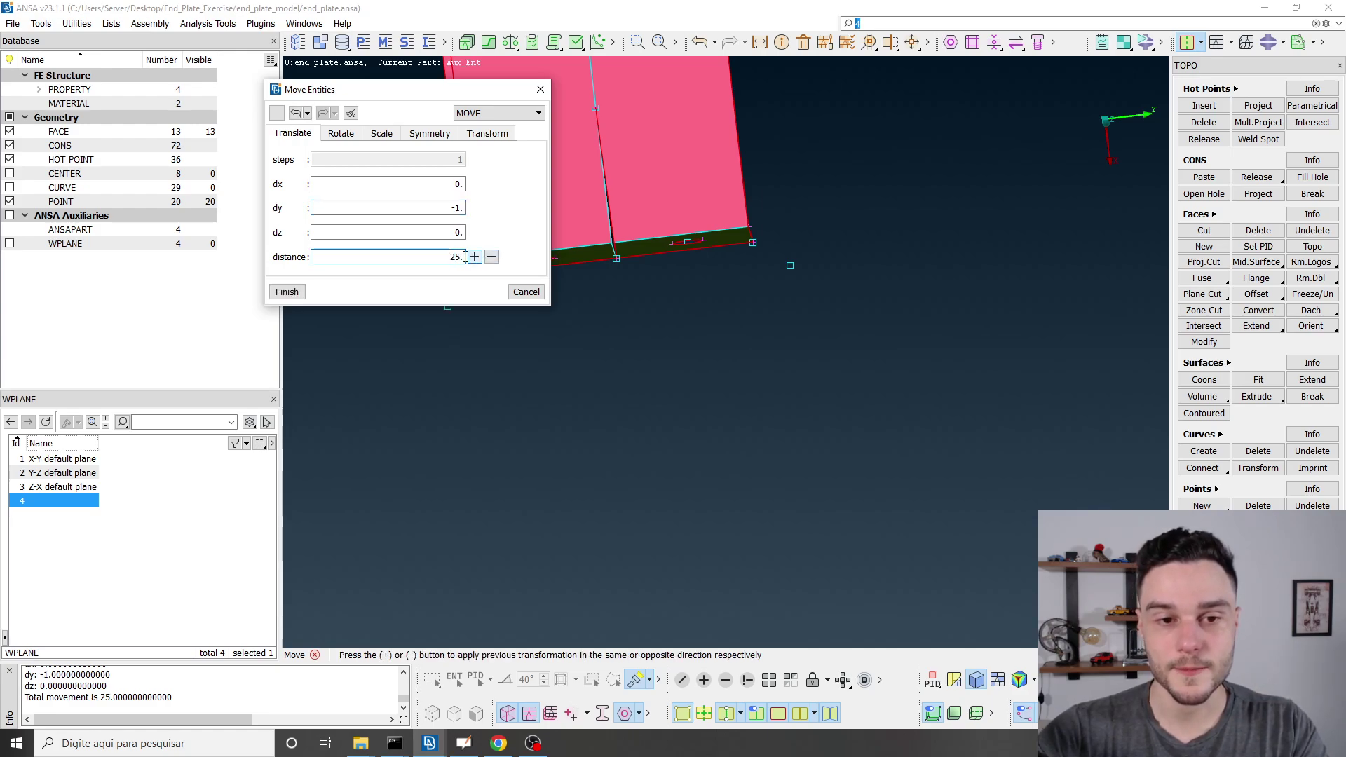
click(298, 292)
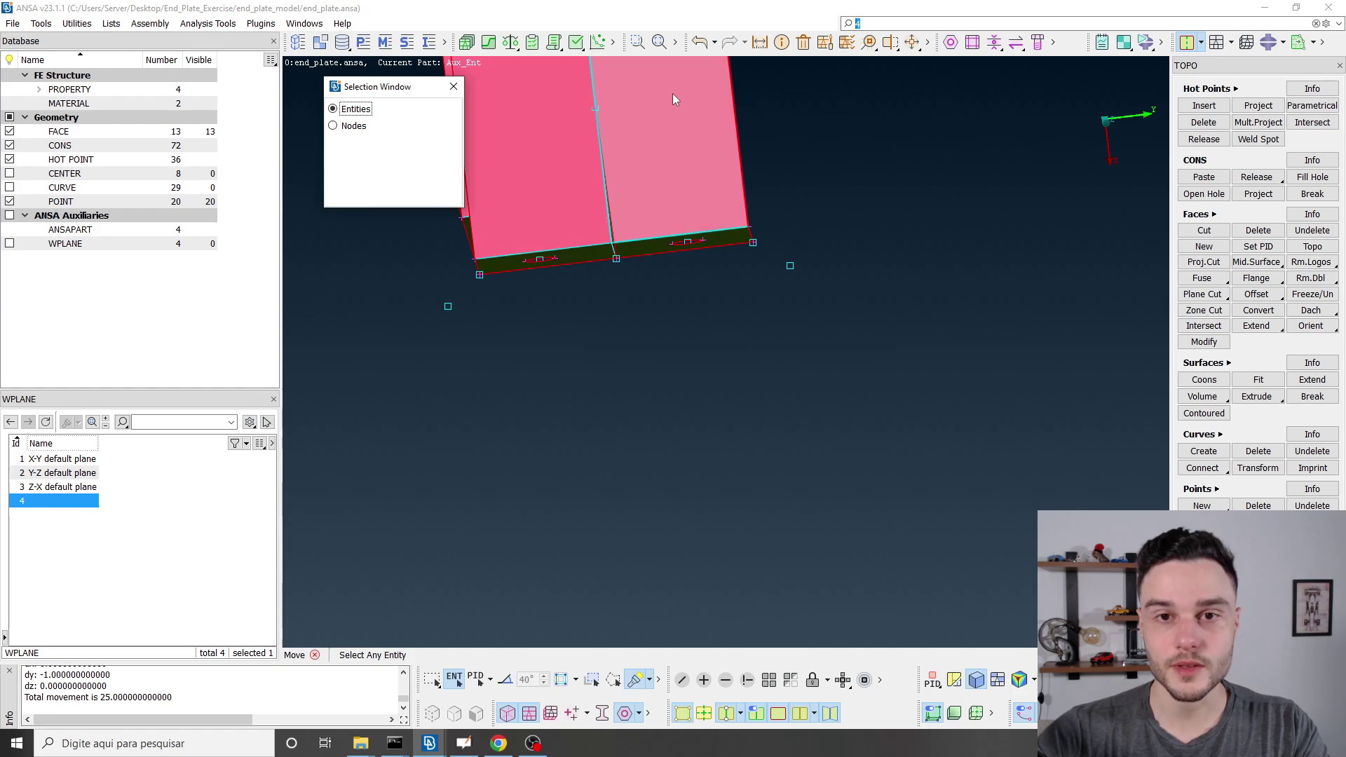
Measure the distance between the two moved points, and leave the Measure and Move commands.
click(761, 42)
click(452, 309)
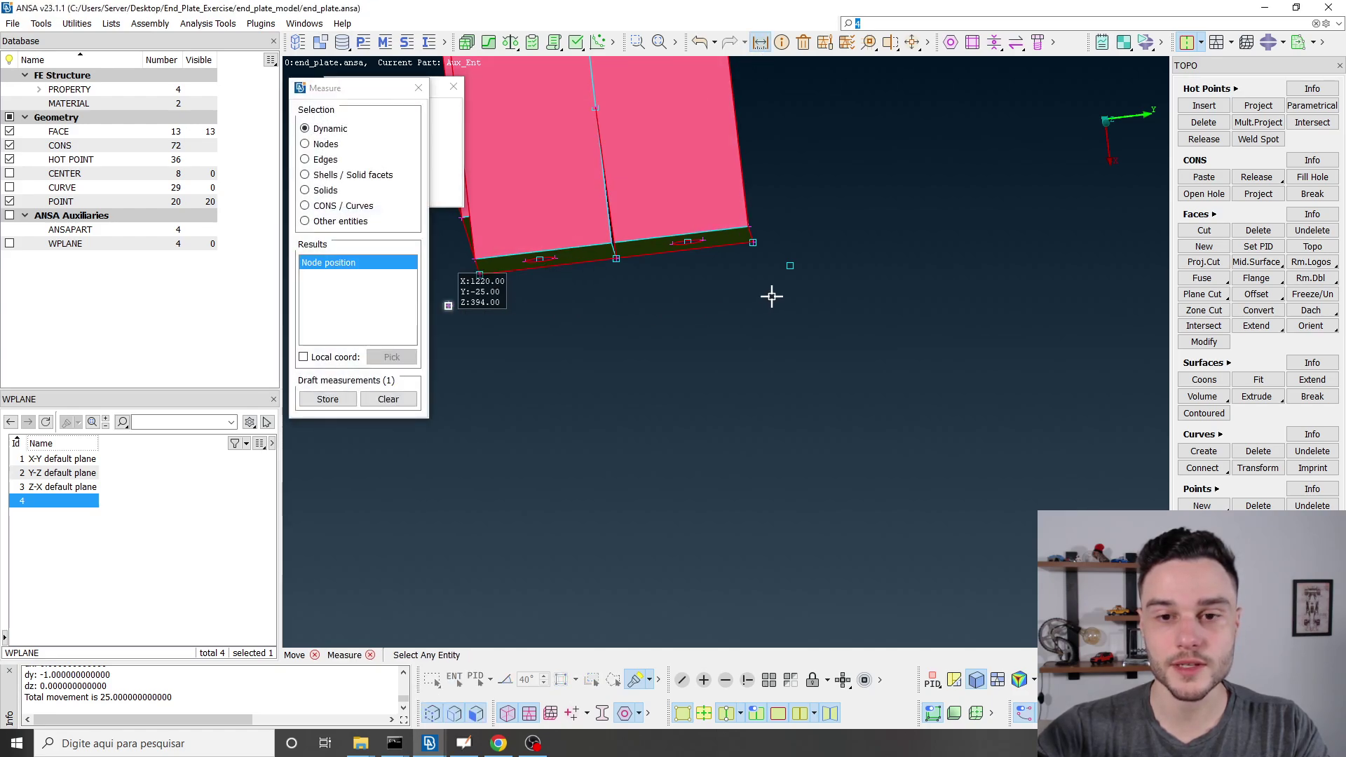
click(790, 265)
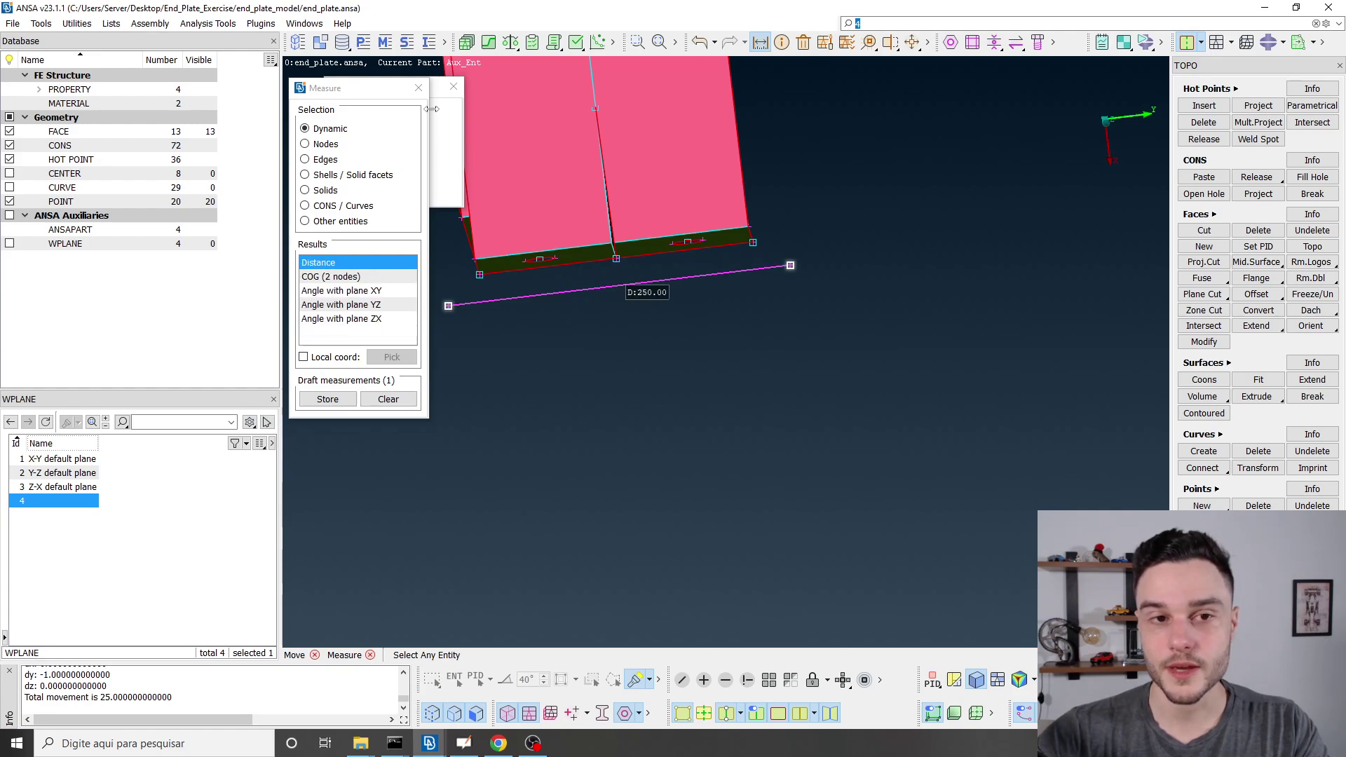
click(420, 88)
click(453, 88)
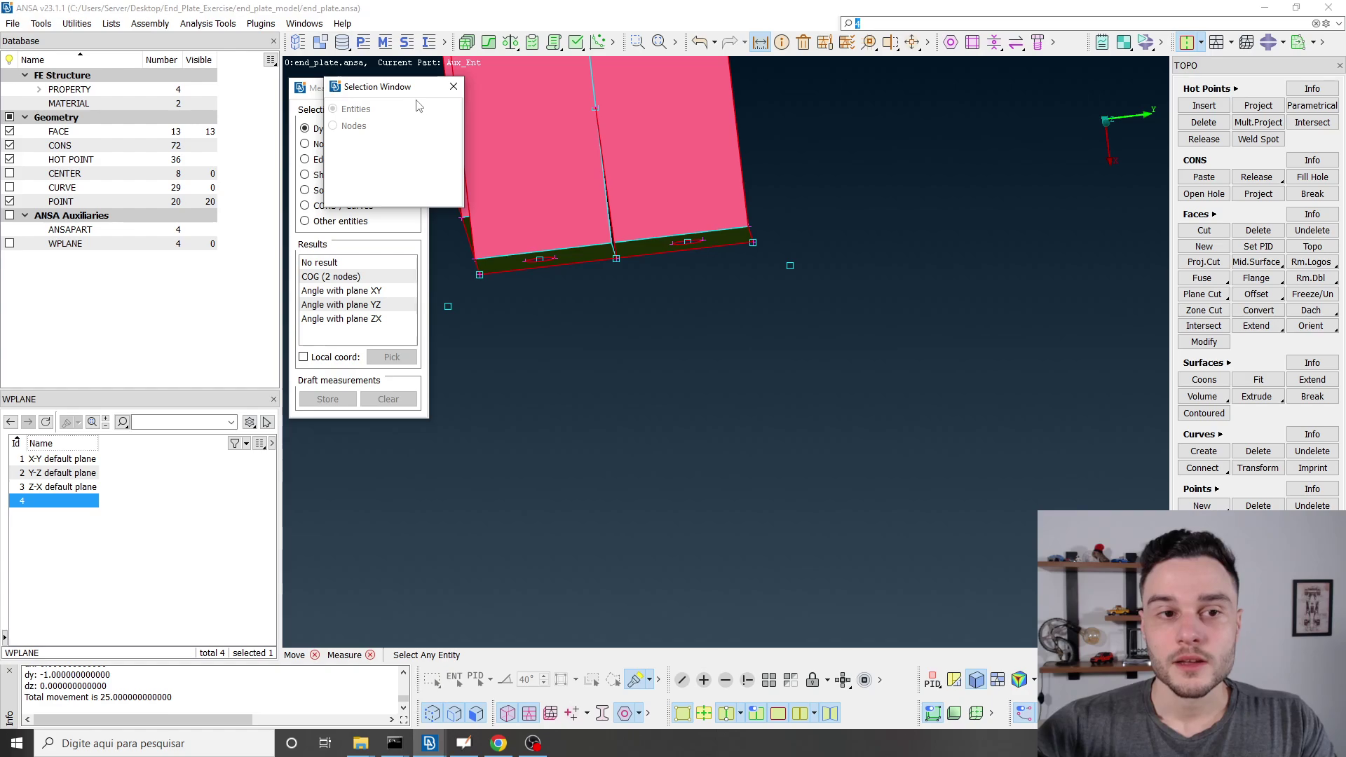
Leave the Measure and Move commands by closing their Measure and Selection windows.
drag(400, 91, 522, 123)
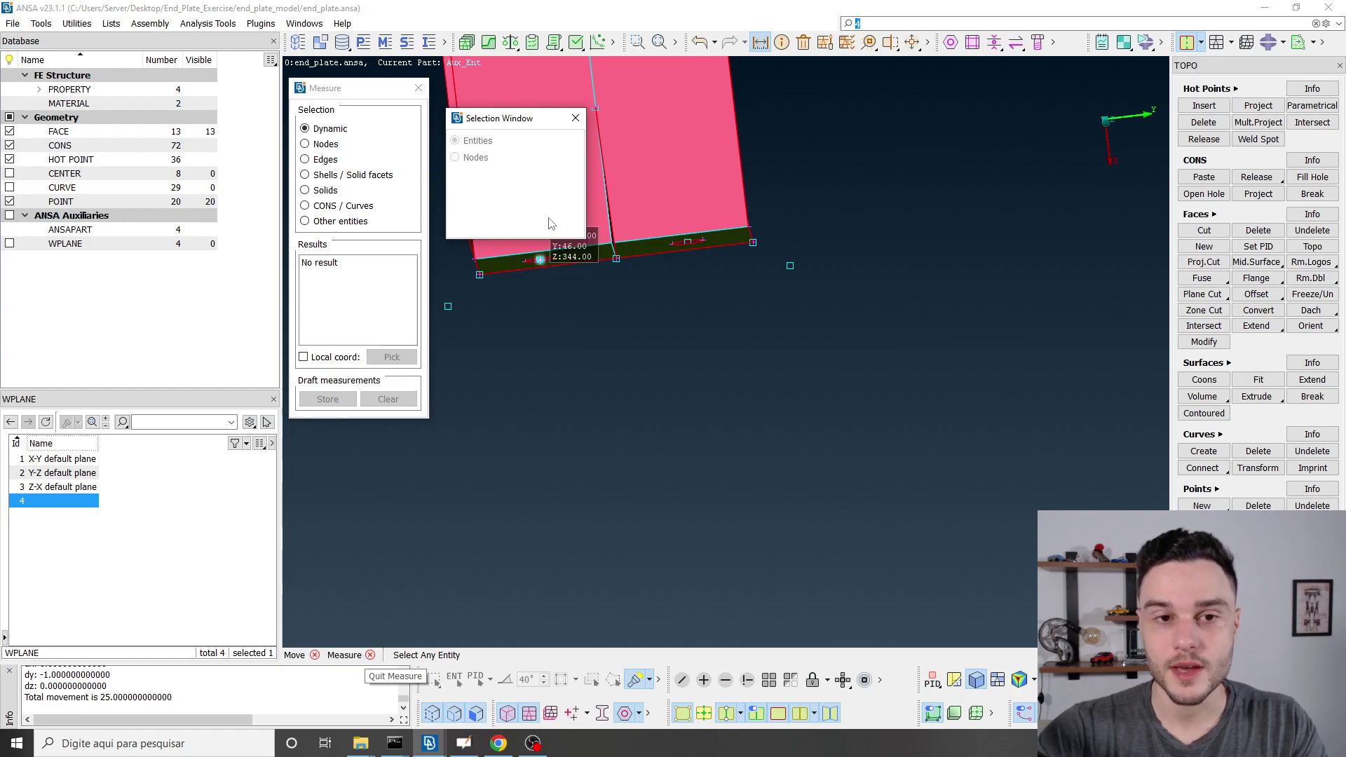
drag(566, 121, 556, 127)
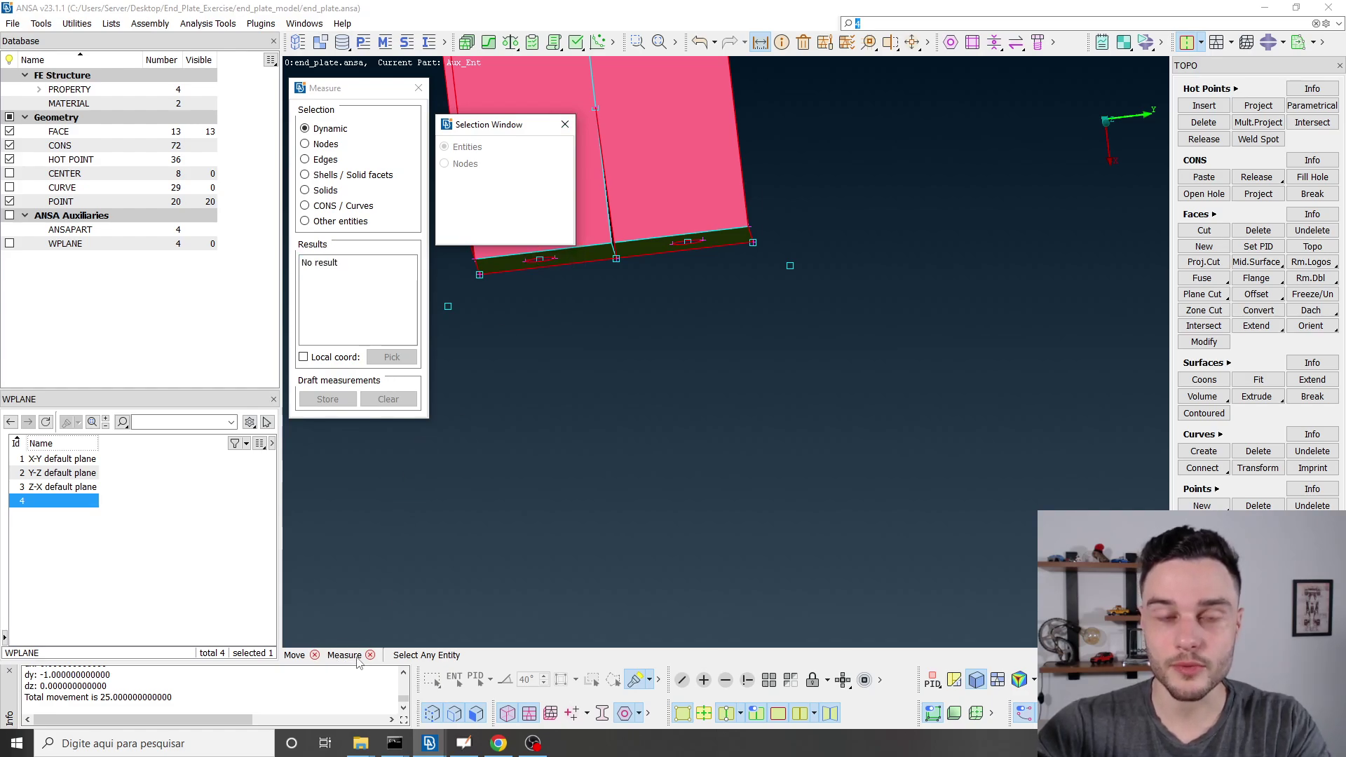
click(418, 90)
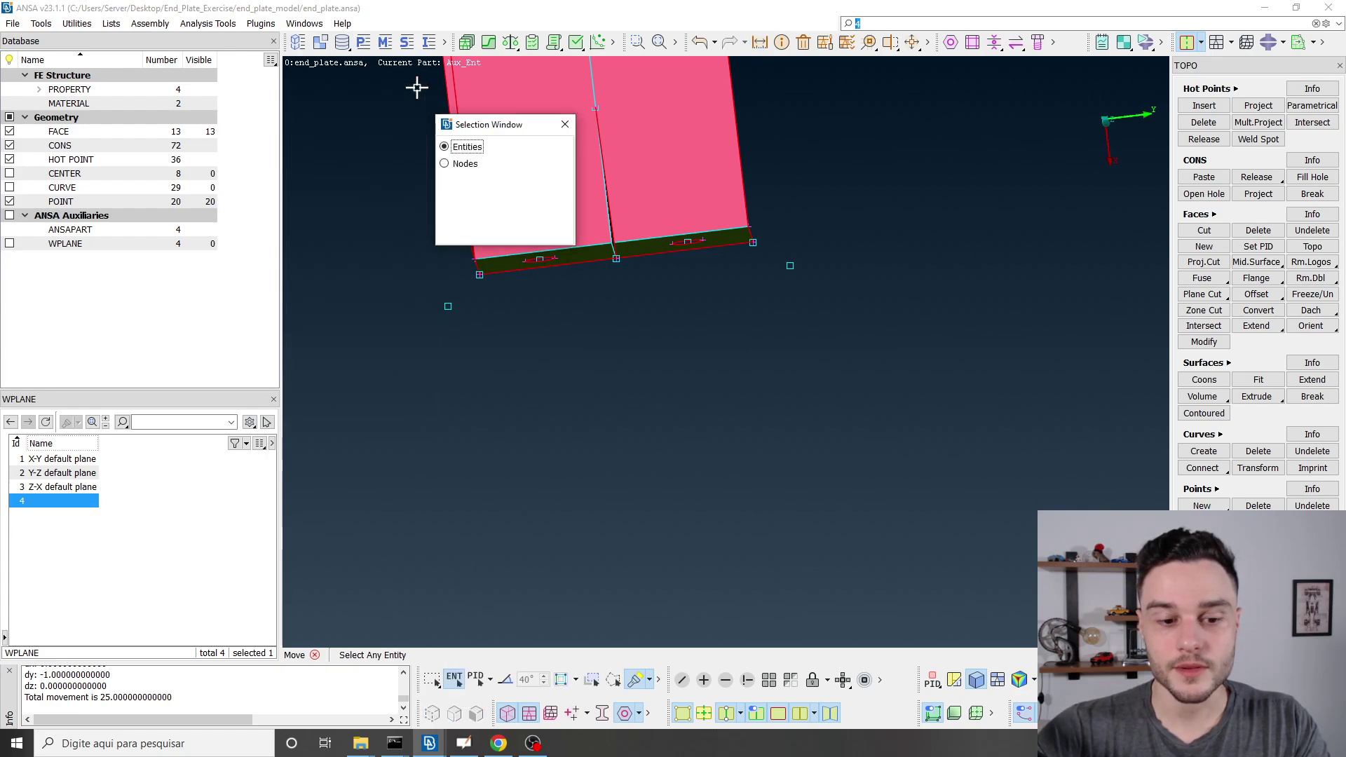
click(565, 124)
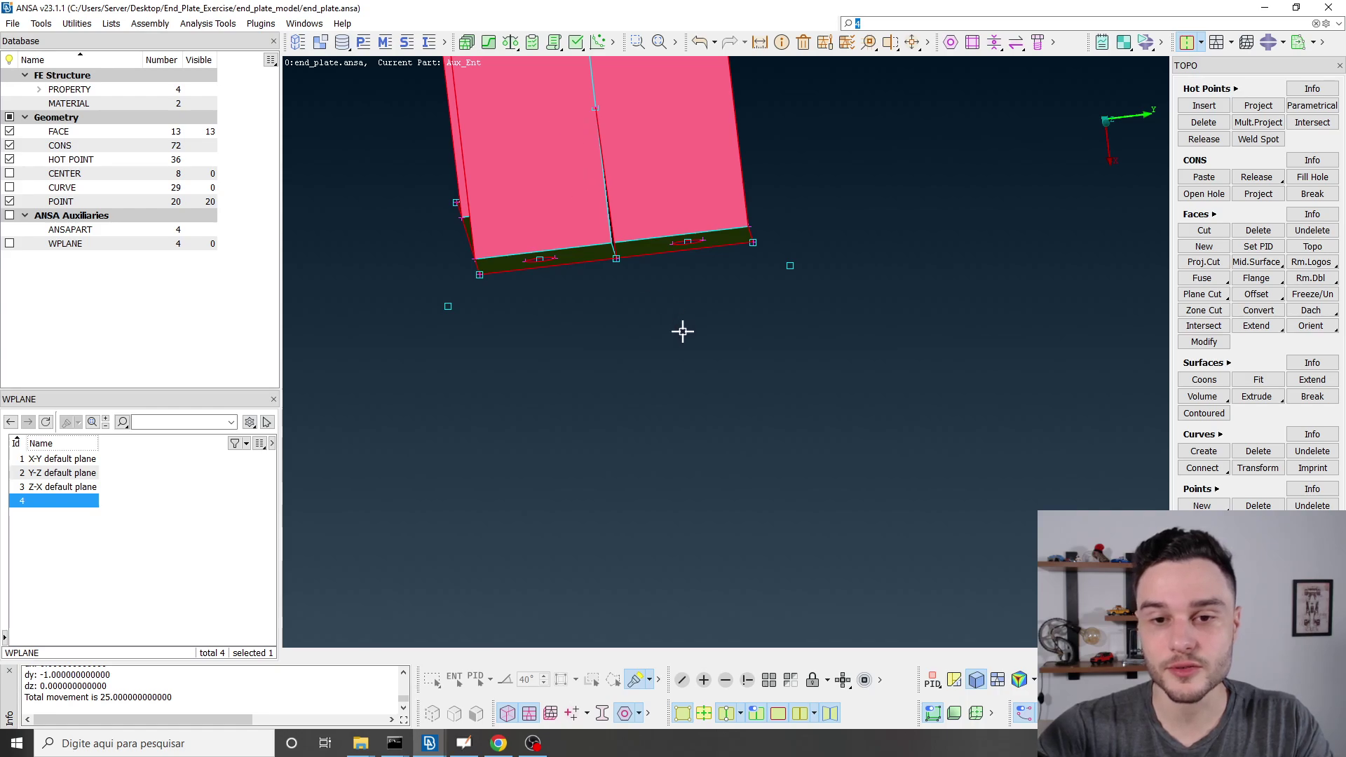
Switch to OpenBoard and bring up the Fig. 2 connection prototype drawing on the following page of the paper to examine the column dimensions.
ctrl+drag(682, 330, 782, 211)
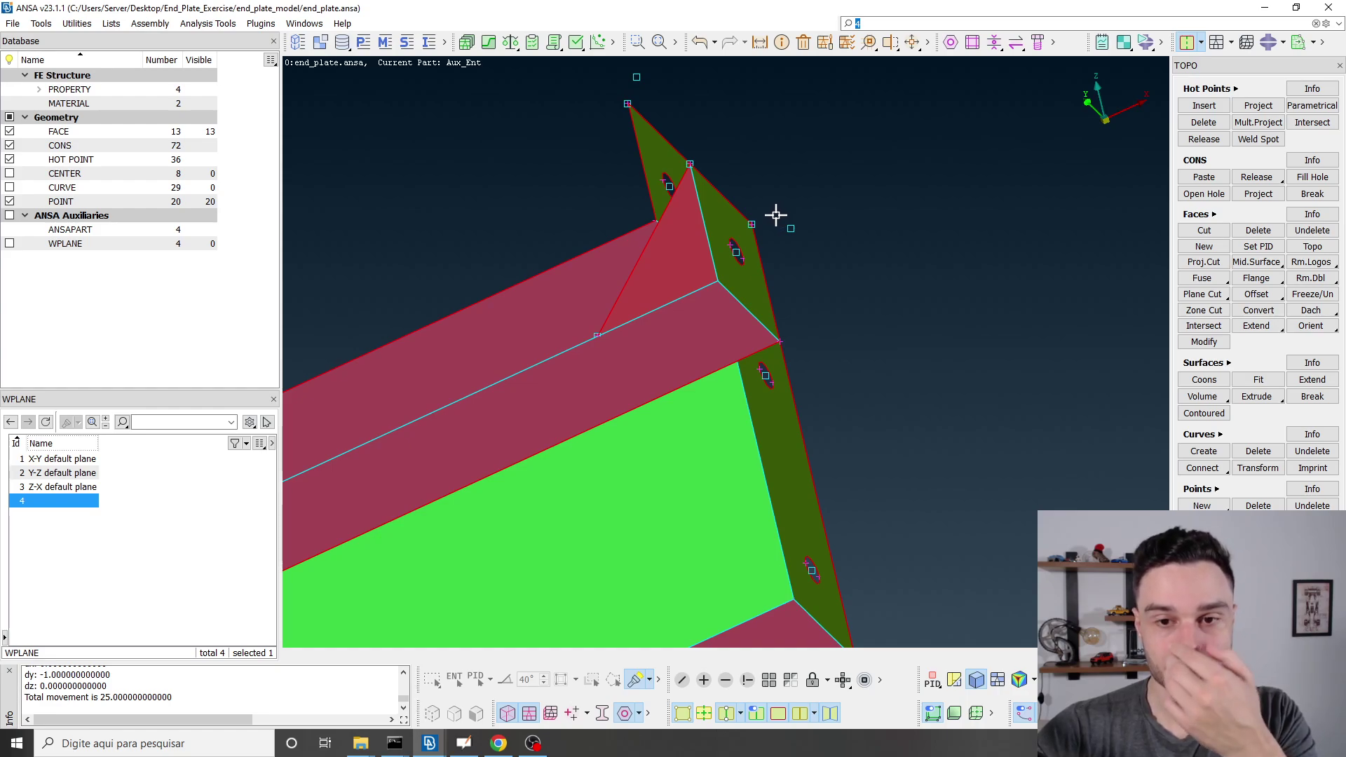
ctrl+middle_drag(779, 266, 726, 317)
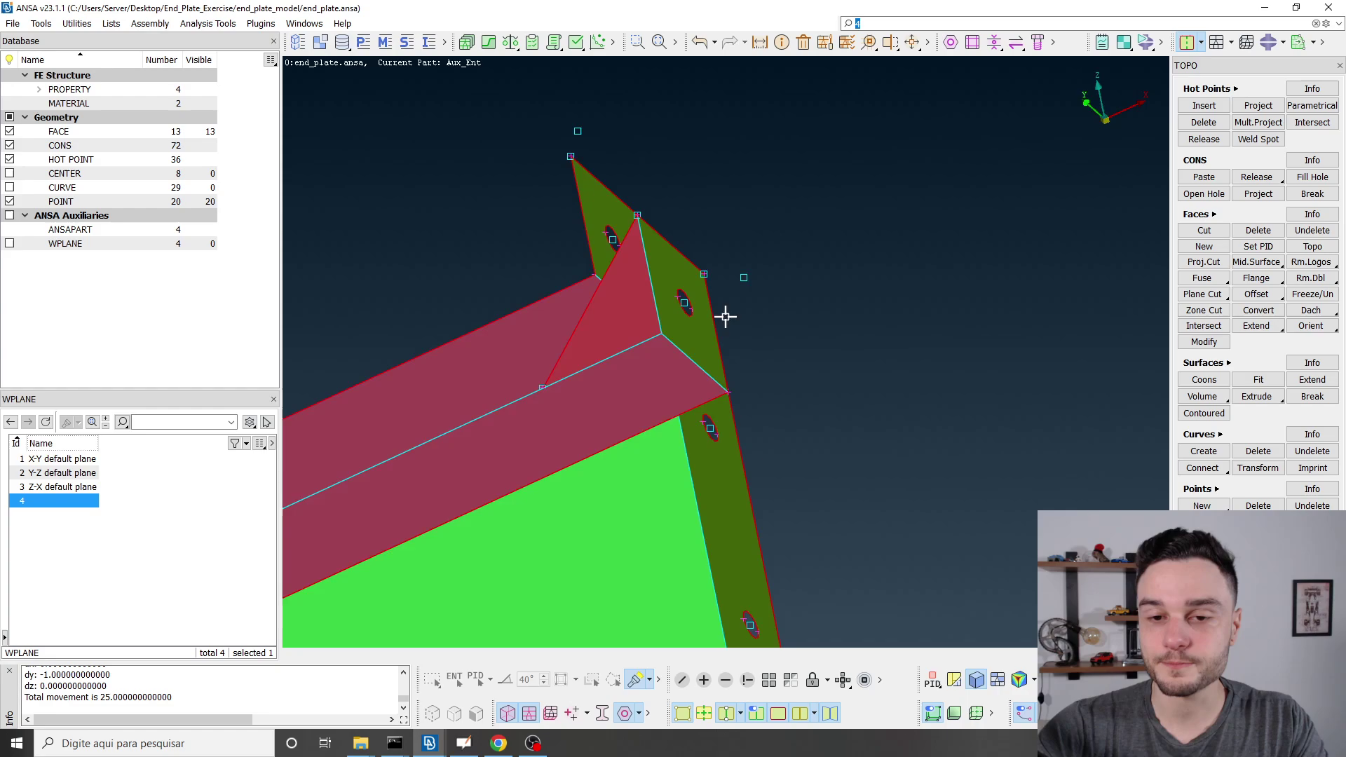
ctrl+drag(725, 317, 727, 301)
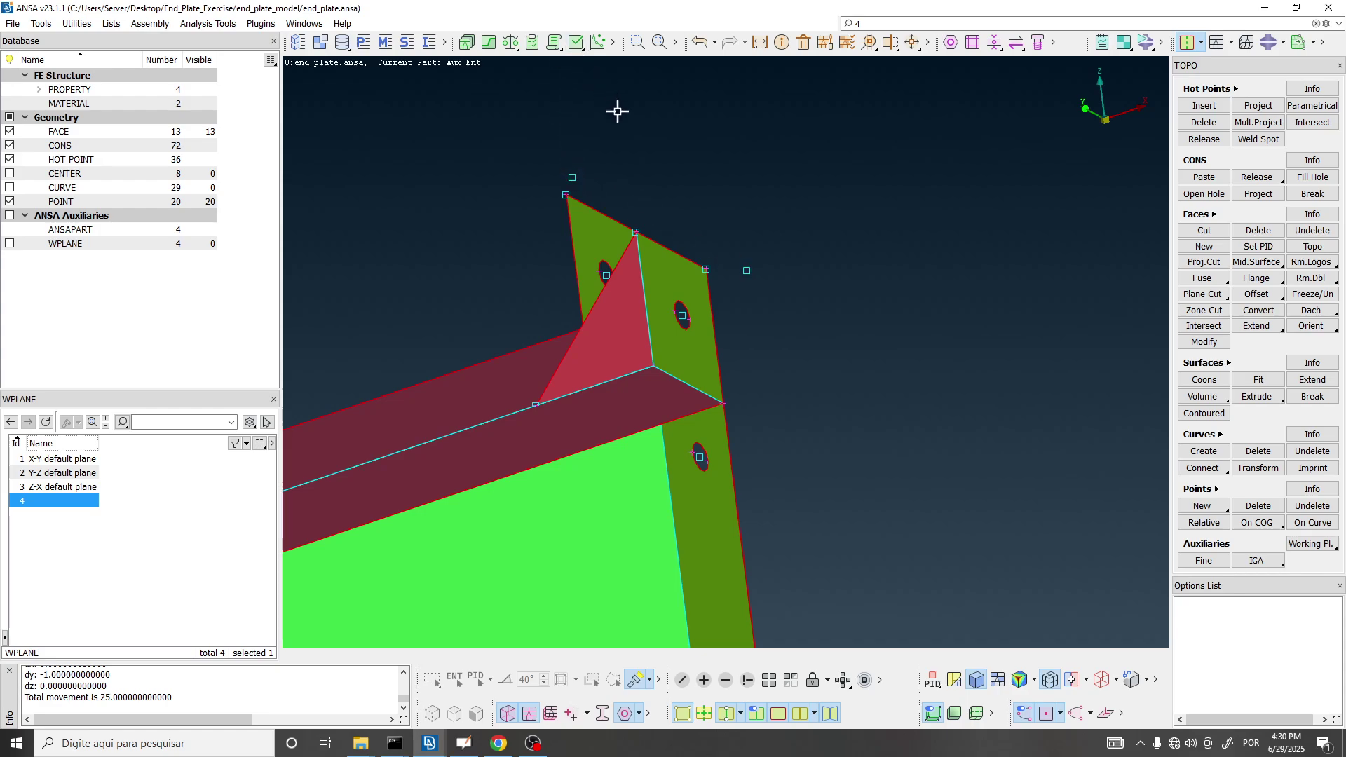
key(alt+Tab)
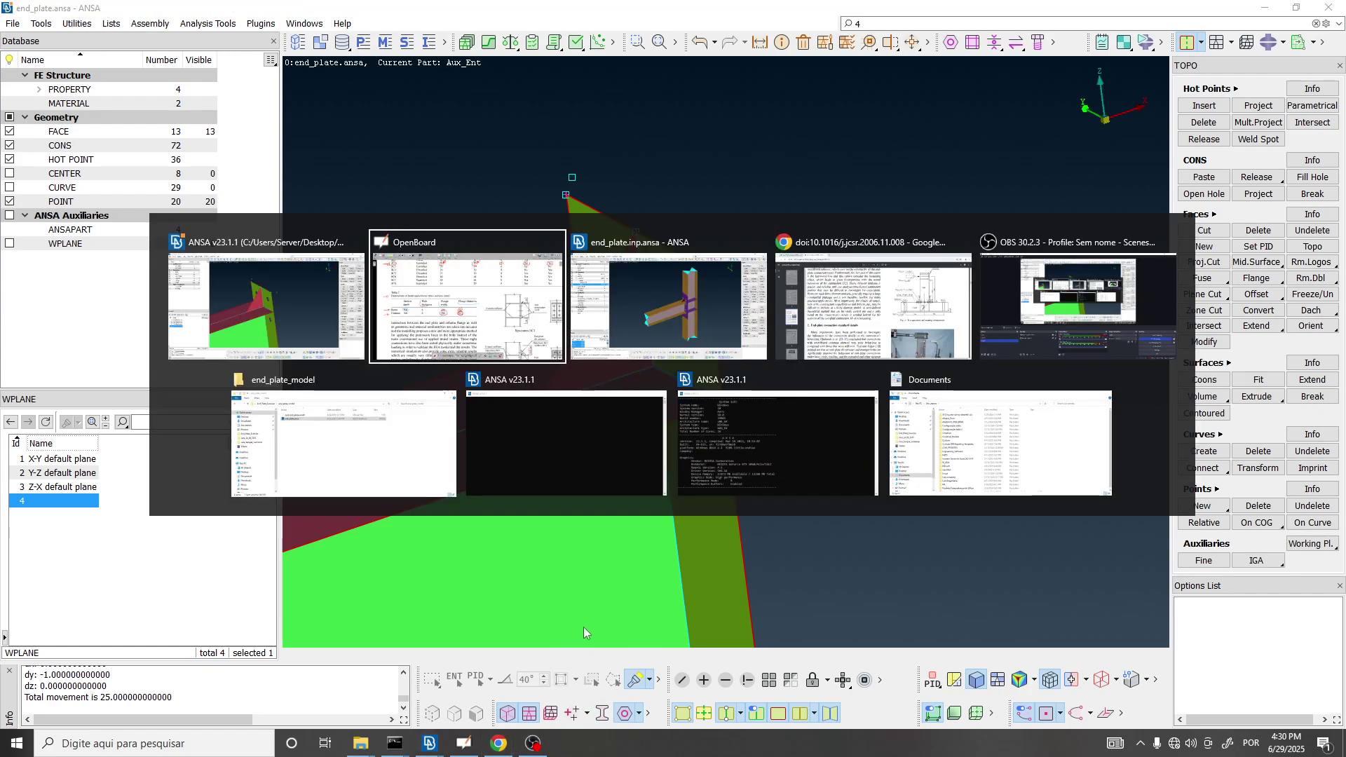
scroll(638, 380, down, 2)
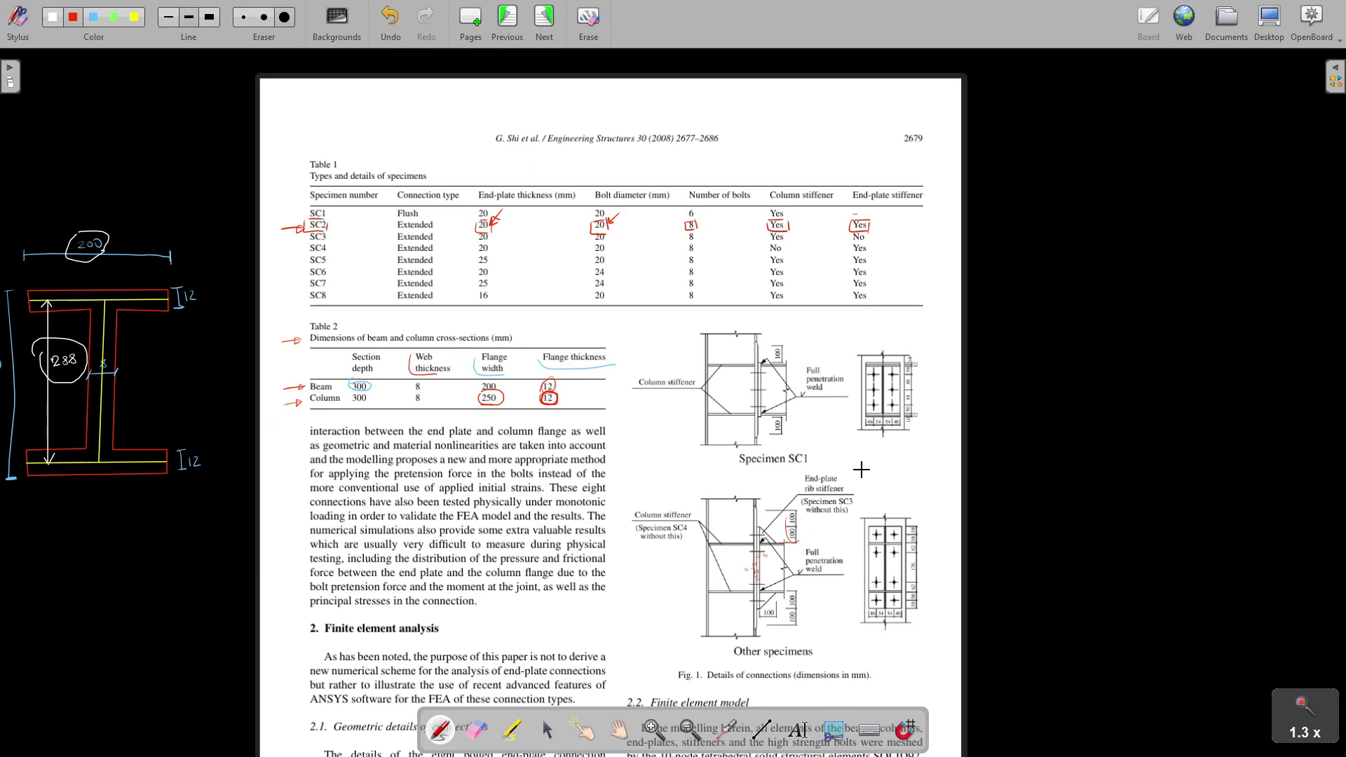
scroll(862, 469, down, 3)
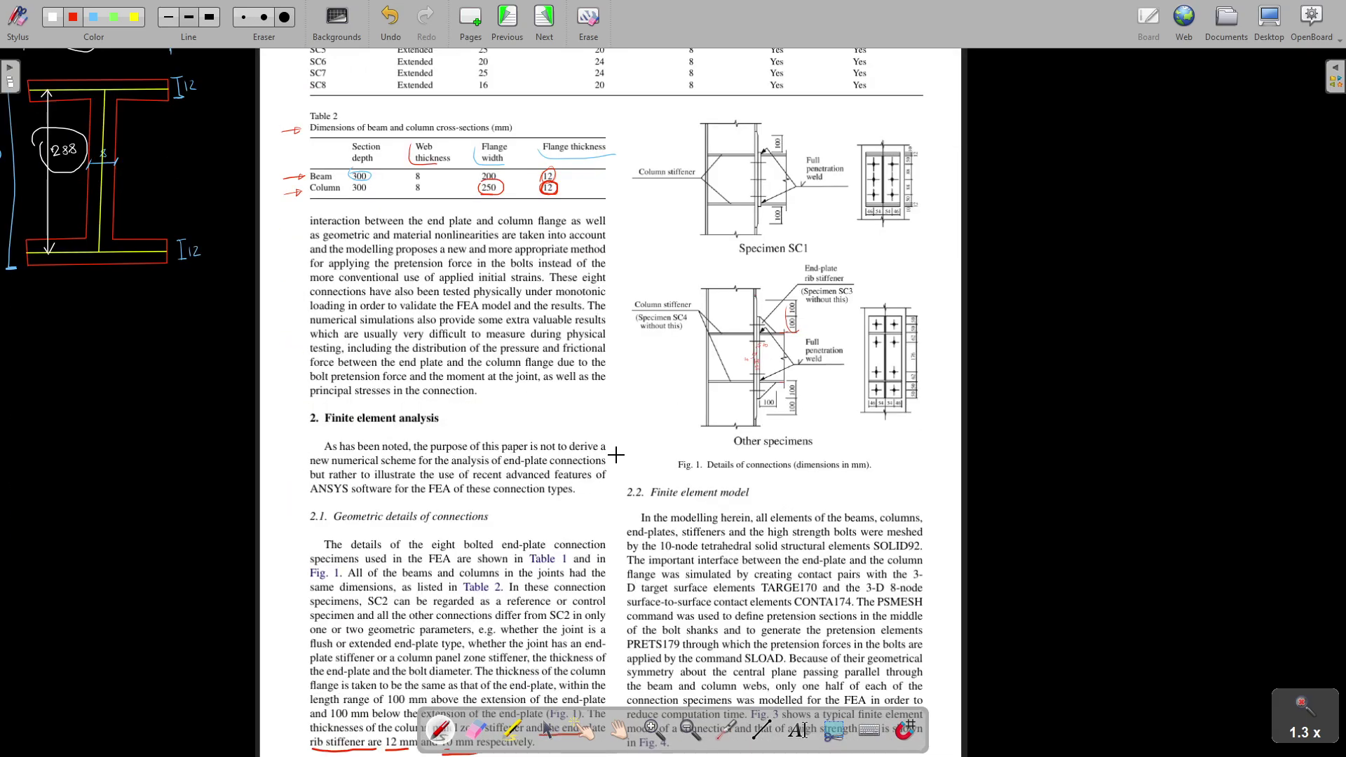
click(544, 28)
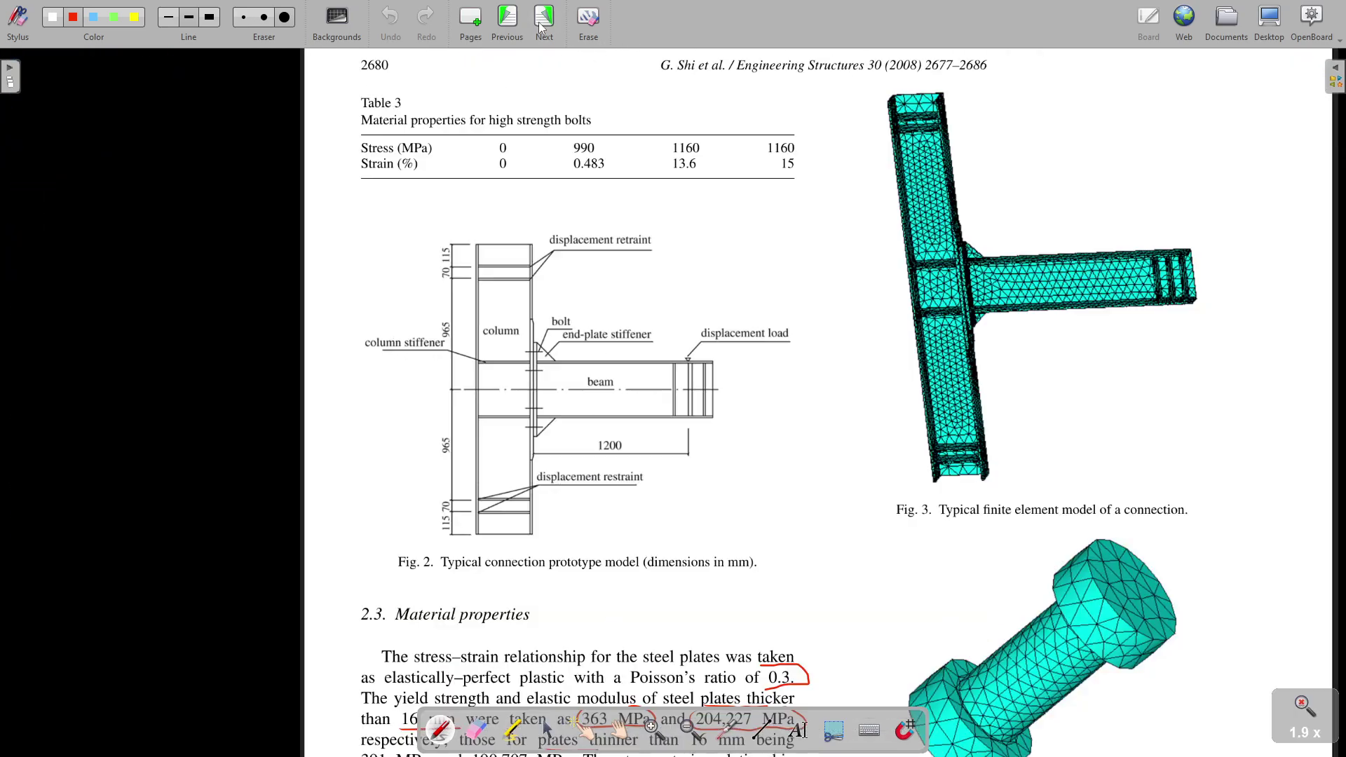
ctrl+scroll(421, 400, up, 6)
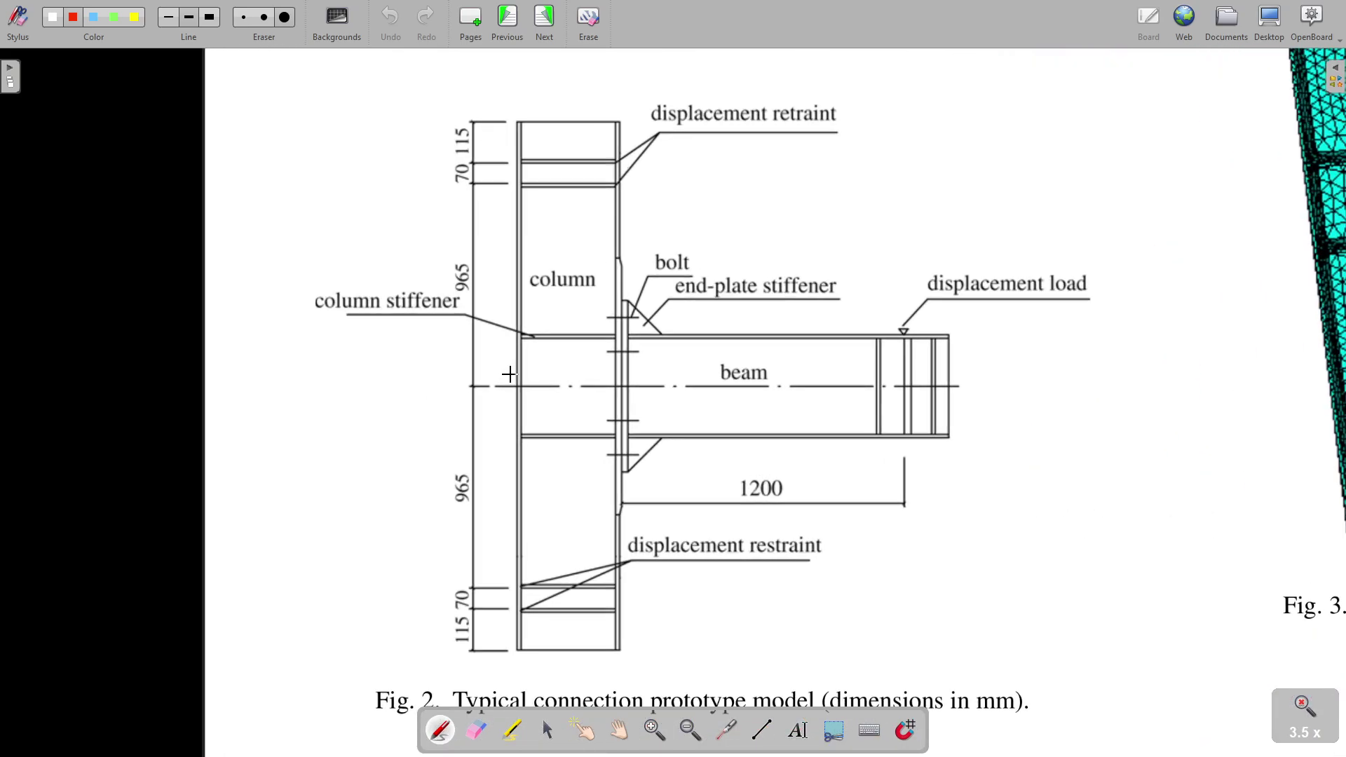
ctrl+scroll(510, 374, up, 2)
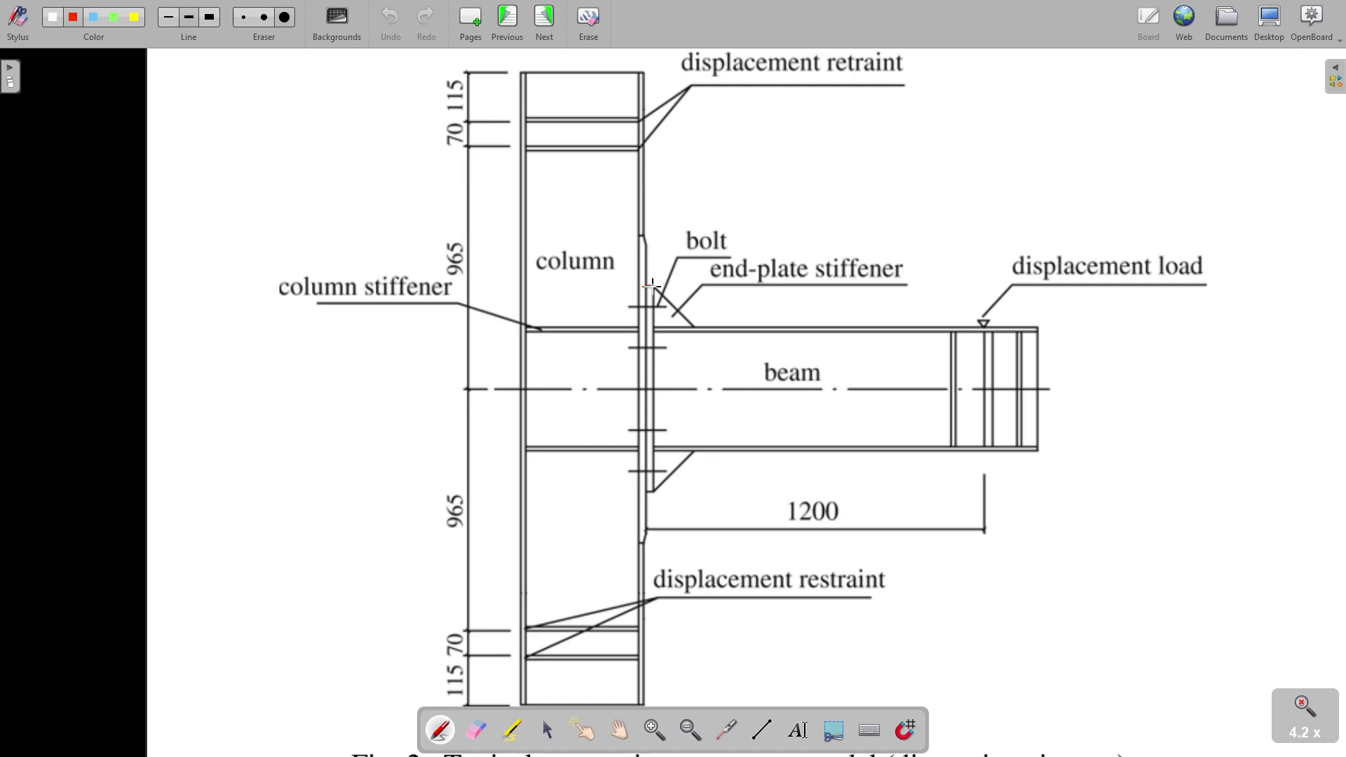
Mark in red on Fig. 2 the column length above the end plate and the end plate's full height.
click(652, 286)
key(alt+Tab)
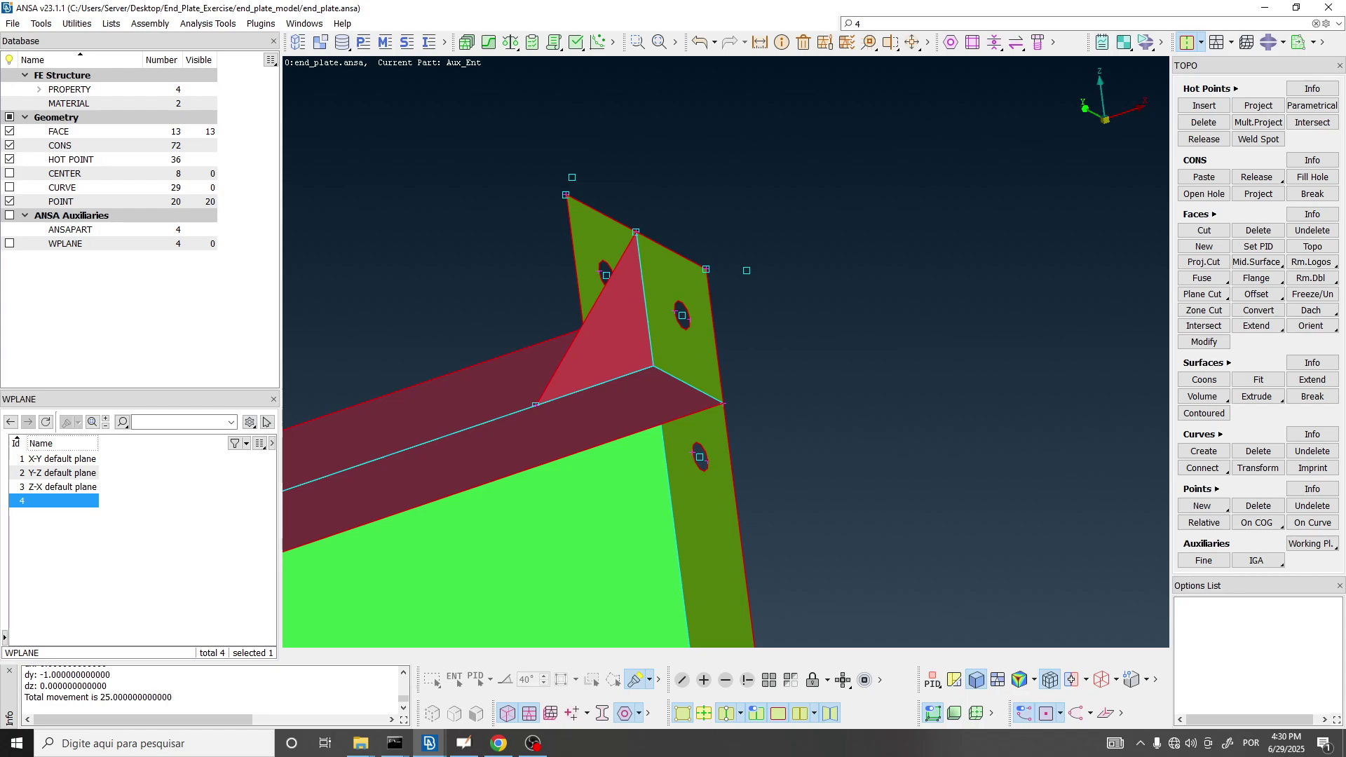
ctrl+drag(659, 316, 621, 286)
key(alt+Tab)
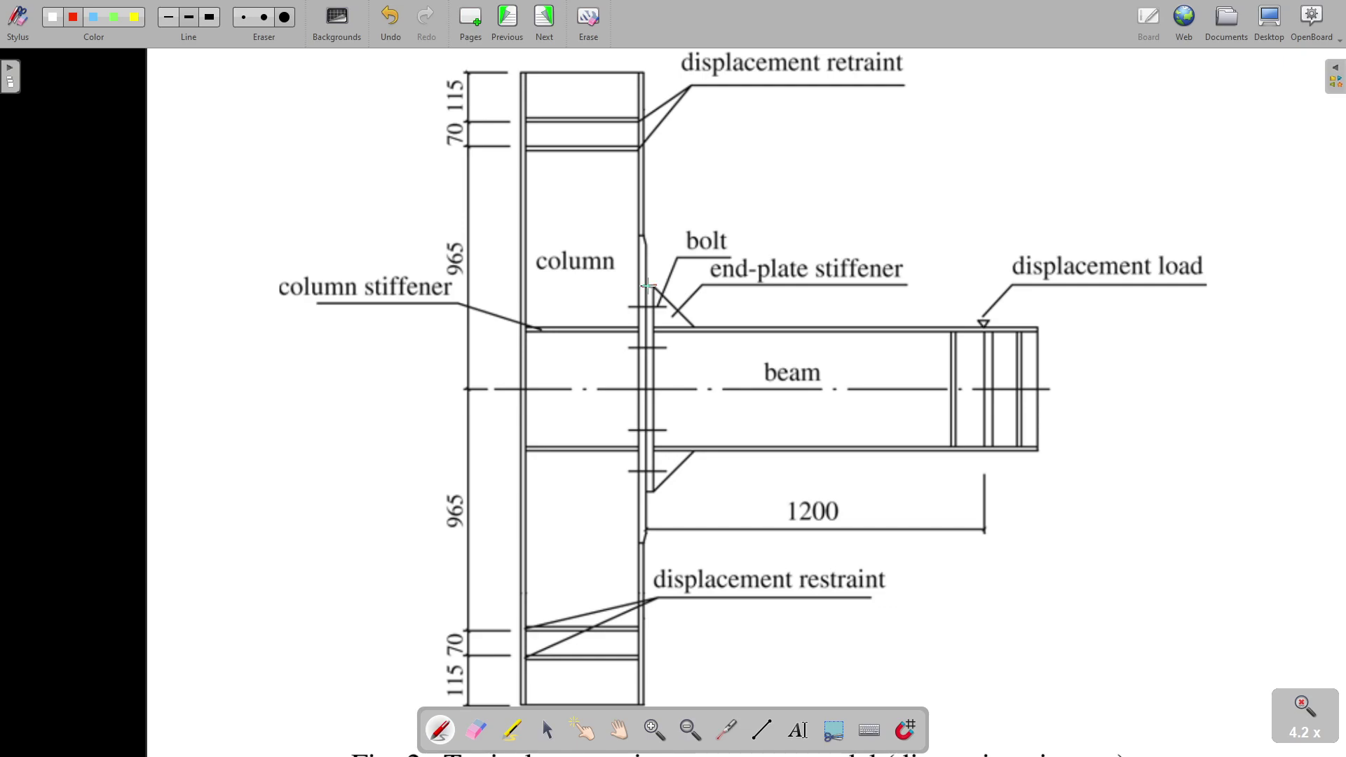
scroll(639, 168, up, 2)
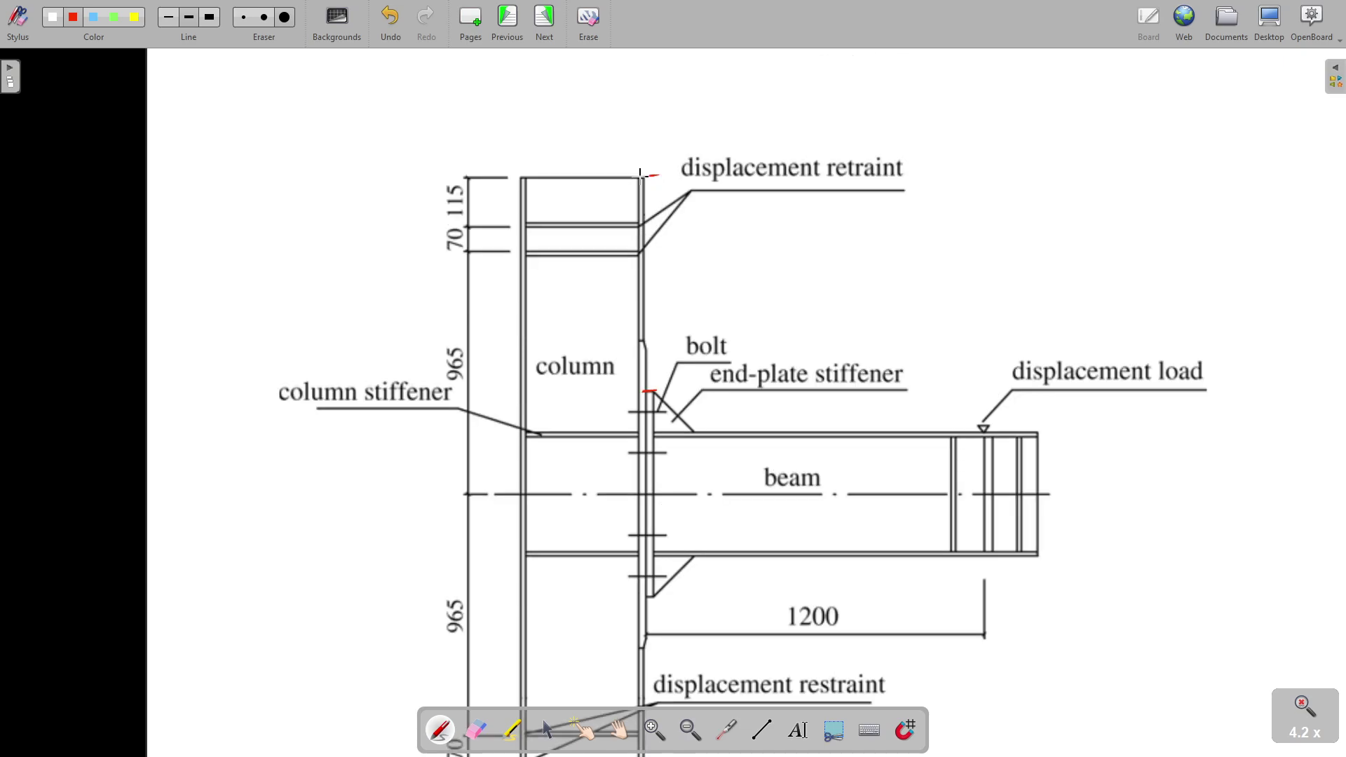
drag(656, 195, 651, 385)
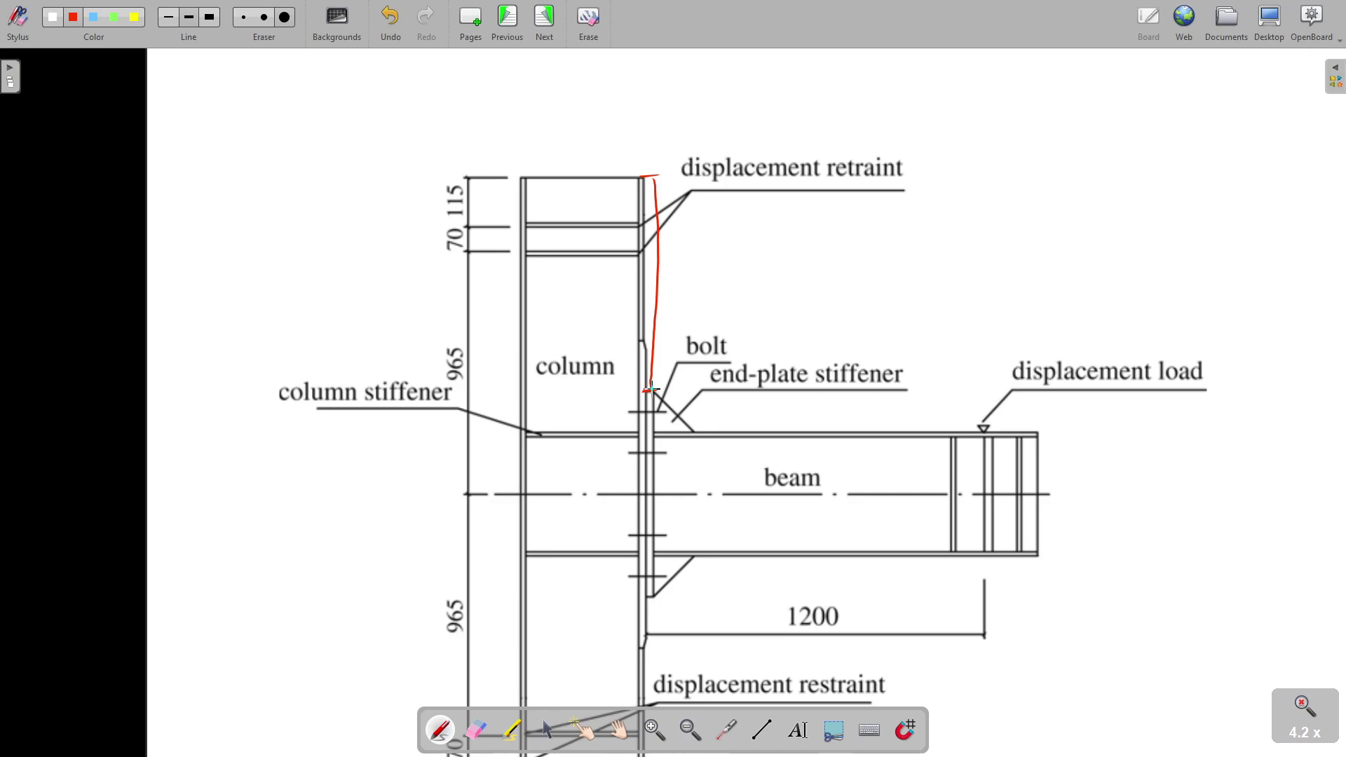
scroll(580, 388, down, 2)
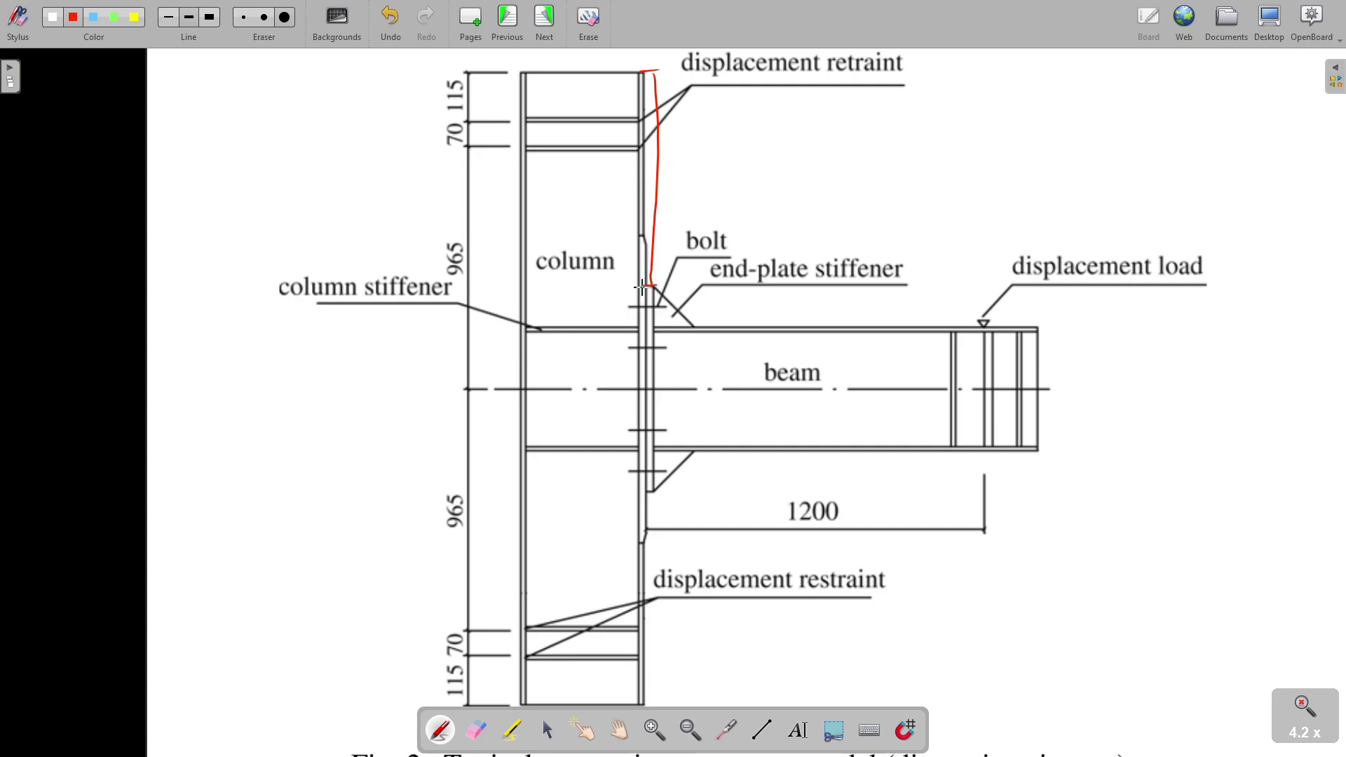
drag(628, 288, 620, 493)
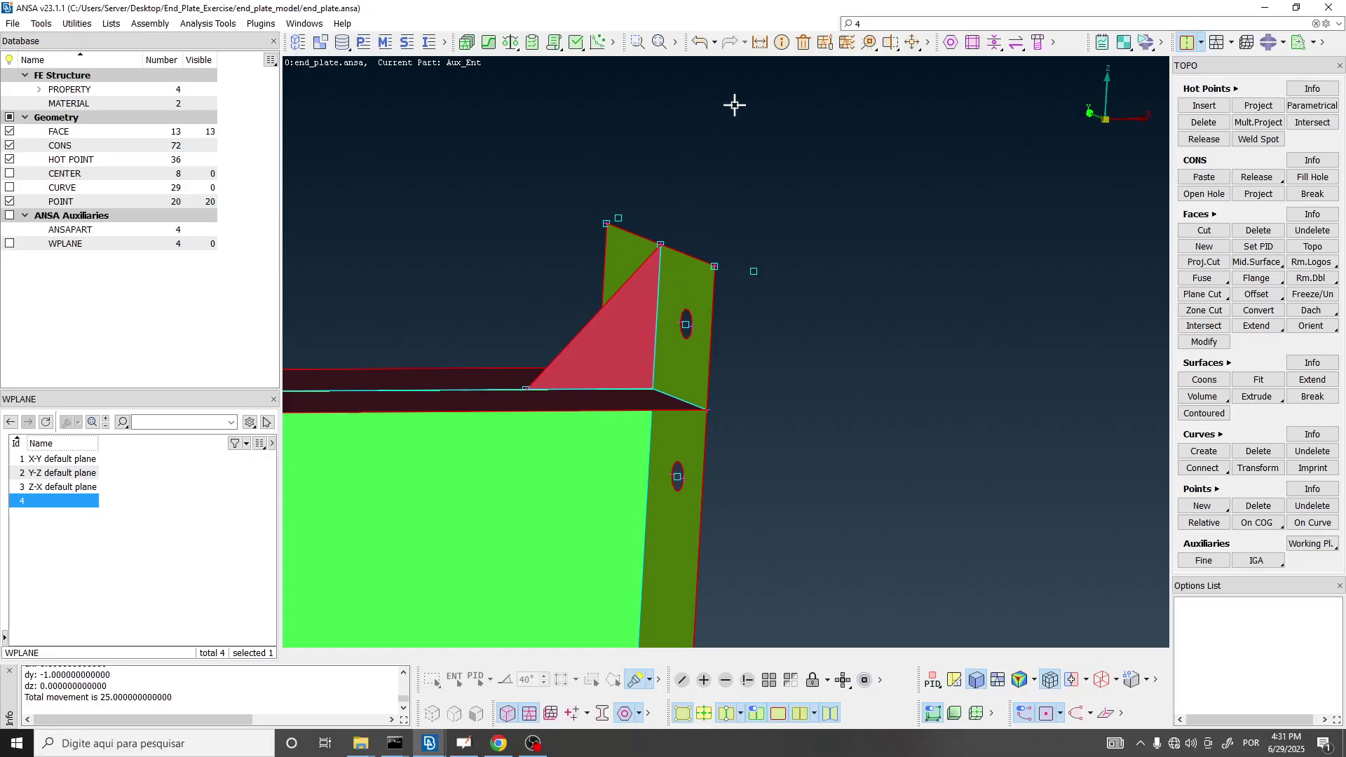
Switch to ANSA and measure the end plate's height between its upper and lower corner points on the same side.
click(761, 42)
click(716, 267)
scroll(727, 191, down, 3)
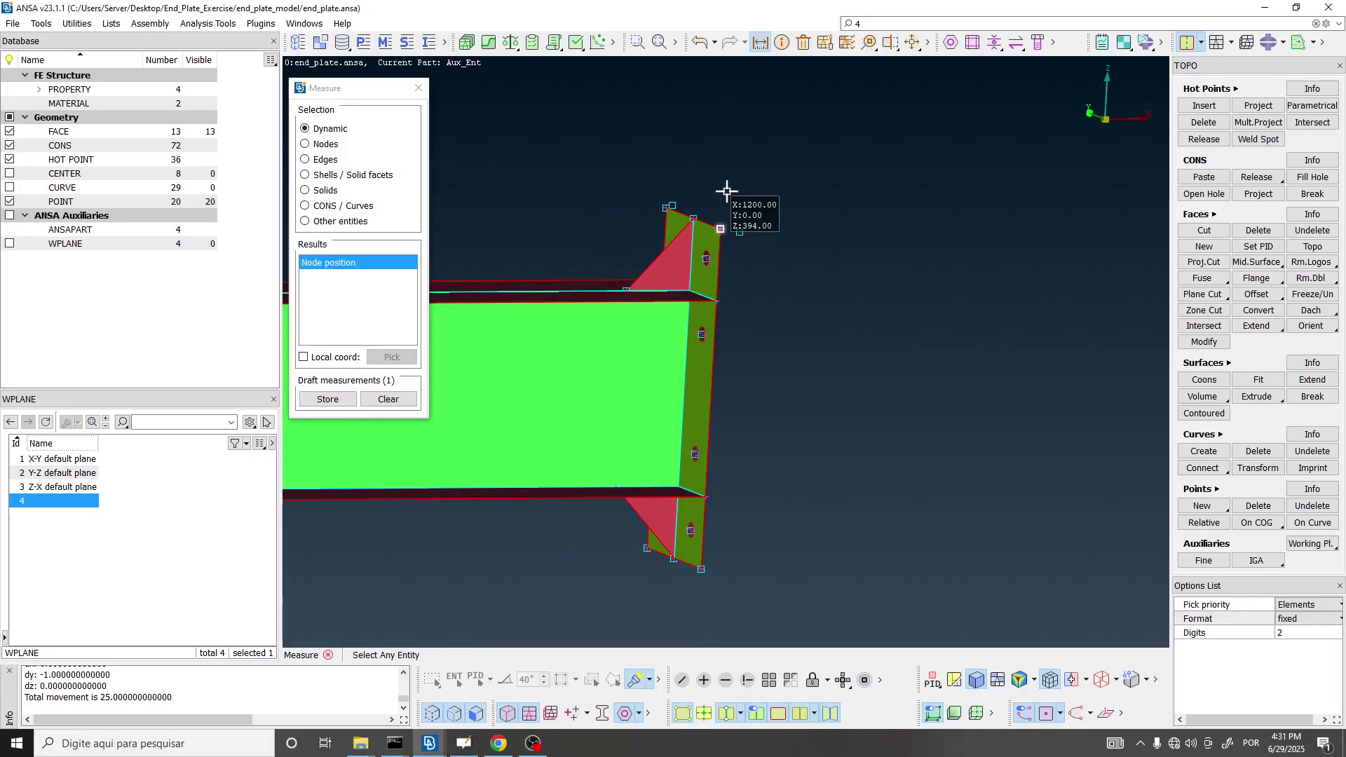
click(702, 570)
click(704, 571)
Switch back to OpenBoard and annotate half the end plate's height on Fig. 2, from the beam centreline up, as 250.
key(alt+Tab)
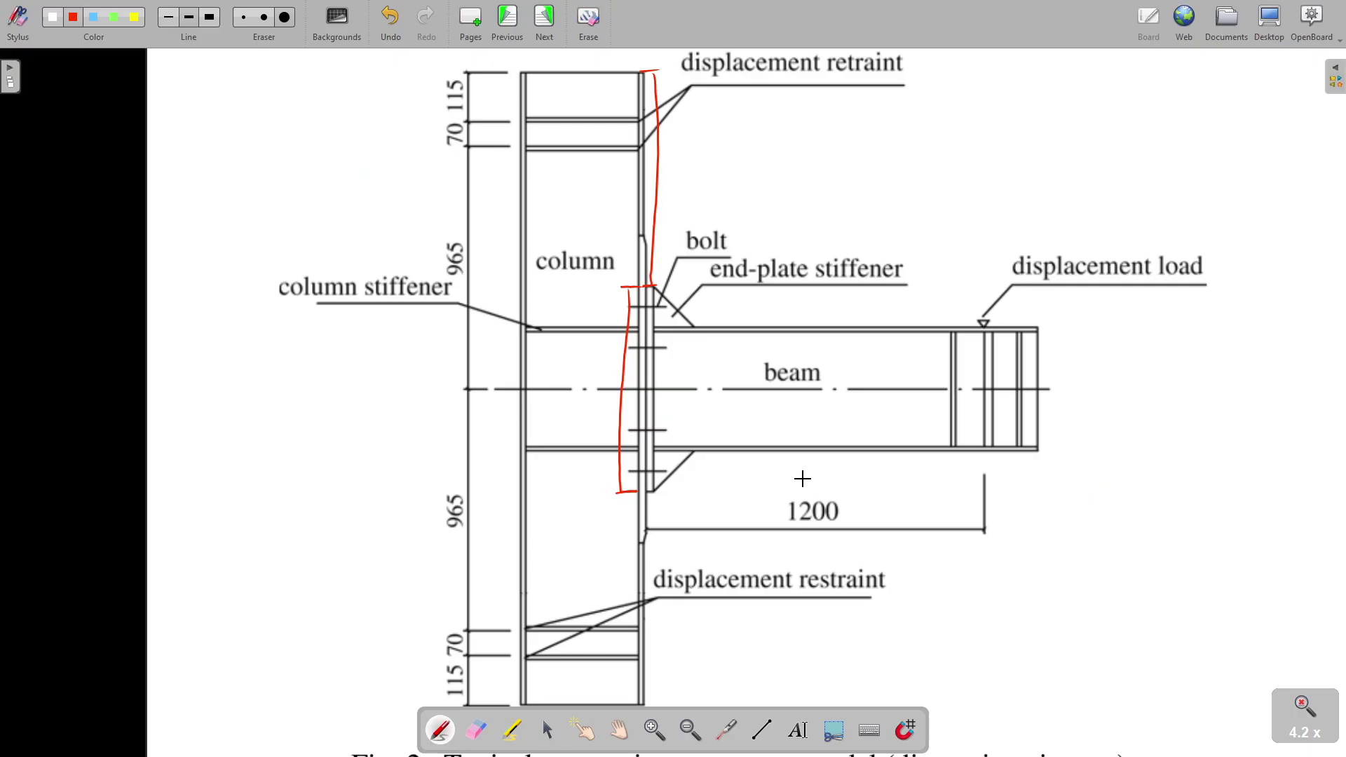
drag(611, 387, 600, 387)
mouse_move(602, 292)
mouse_down()
mouse_move(604, 386)
mouse_move(579, 358)
mouse_up()
drag(597, 343, 597, 345)
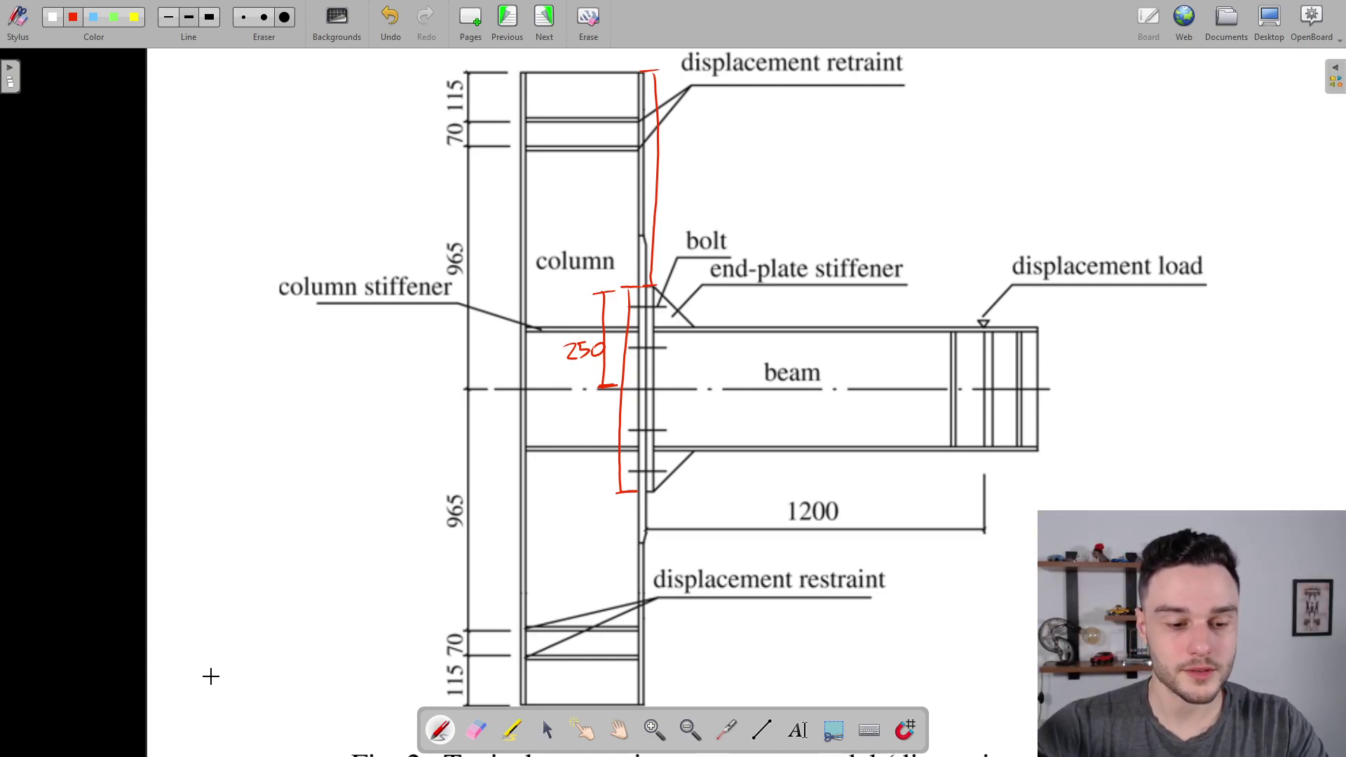
Open Calculator and place it beside the Fig. 2 drawing, clear of the column.
key(super)
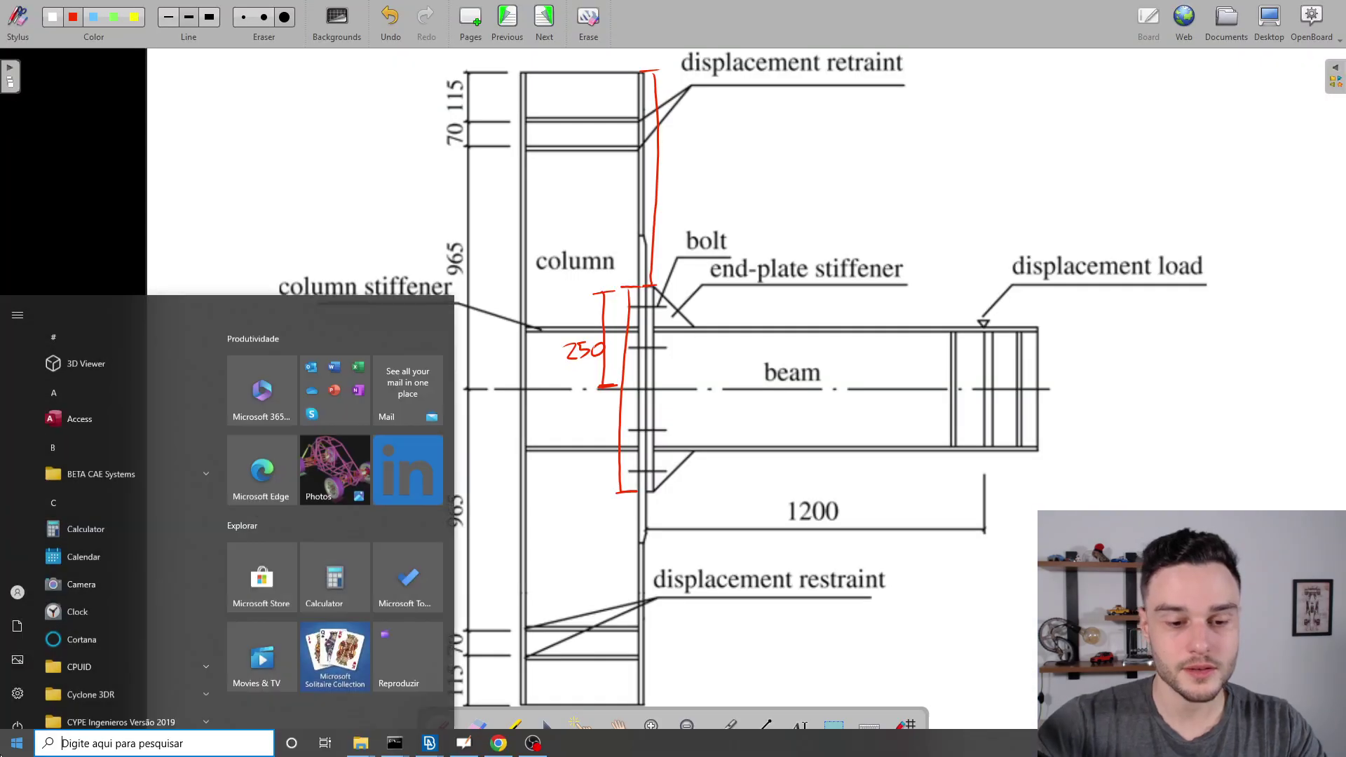
text(calc)
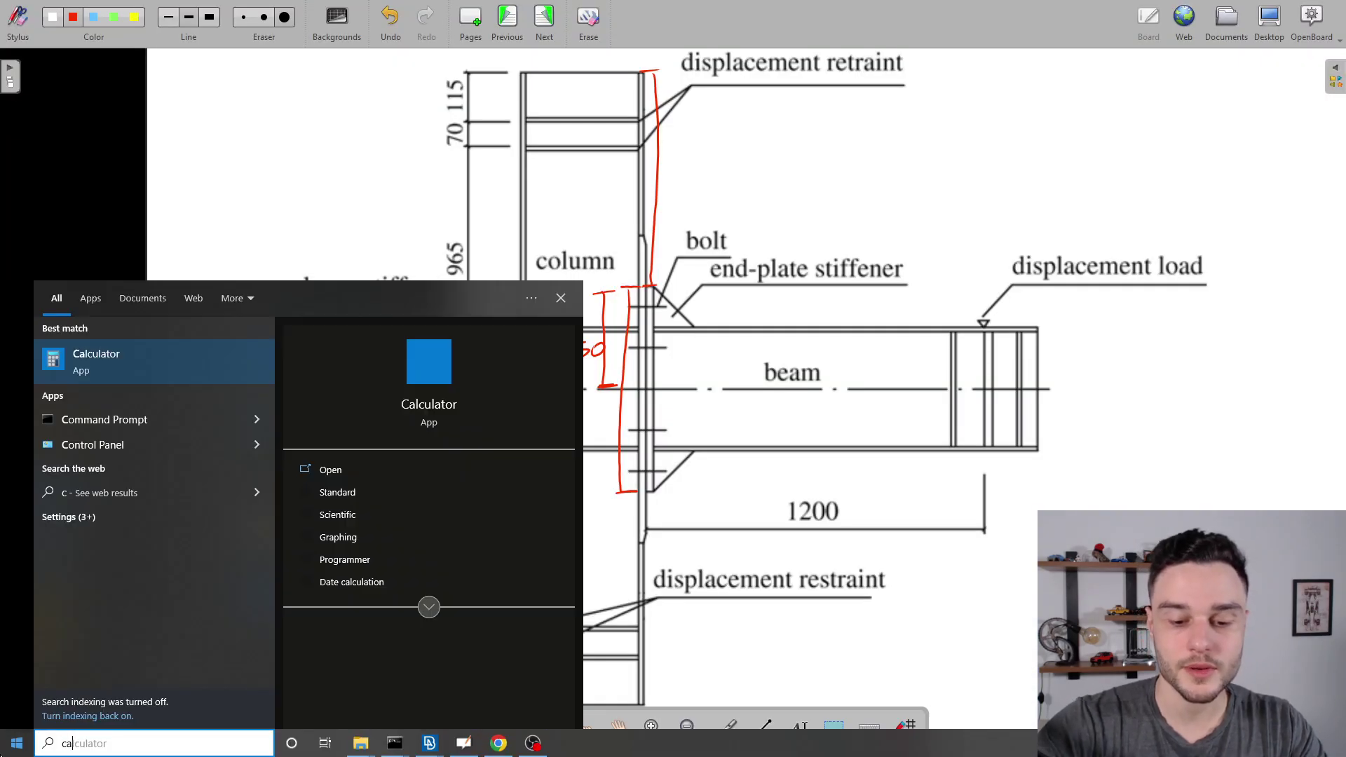
key(Return)
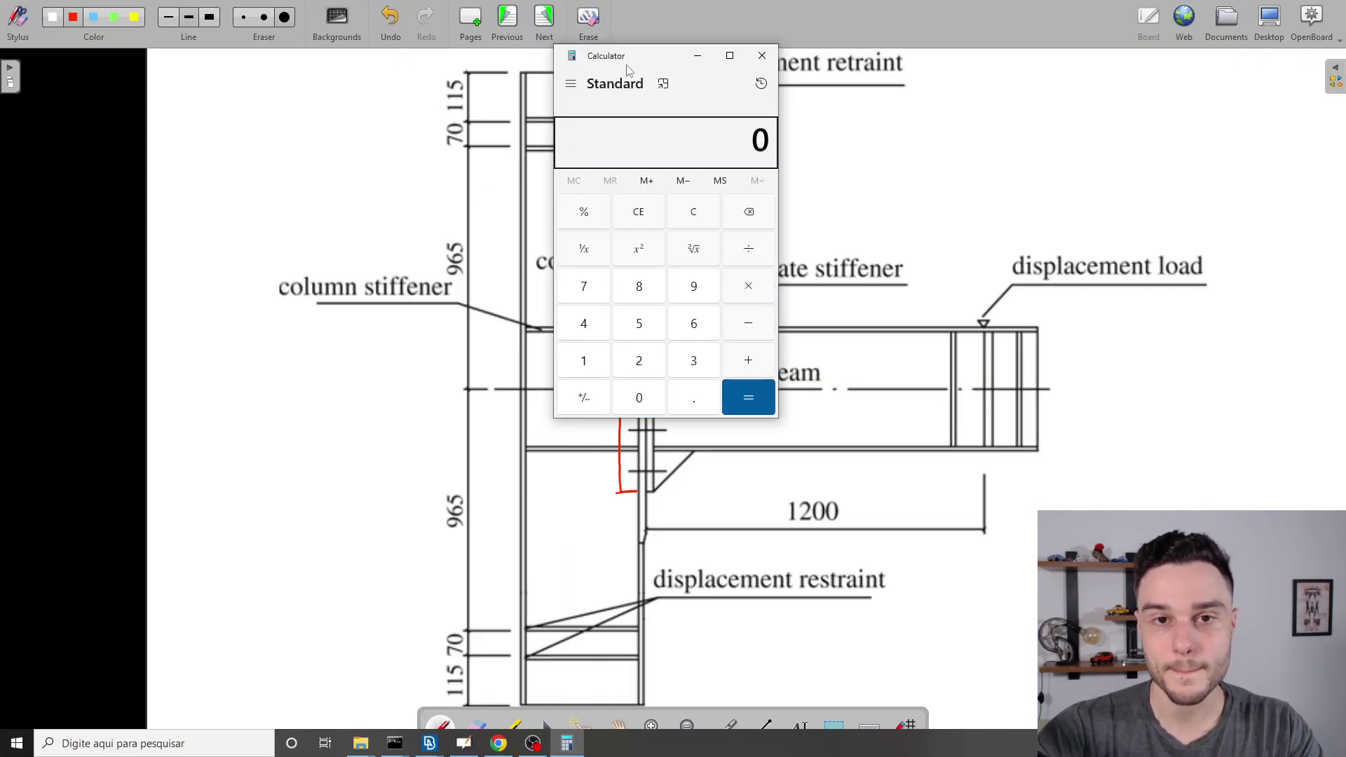
drag(629, 70, 143, 135)
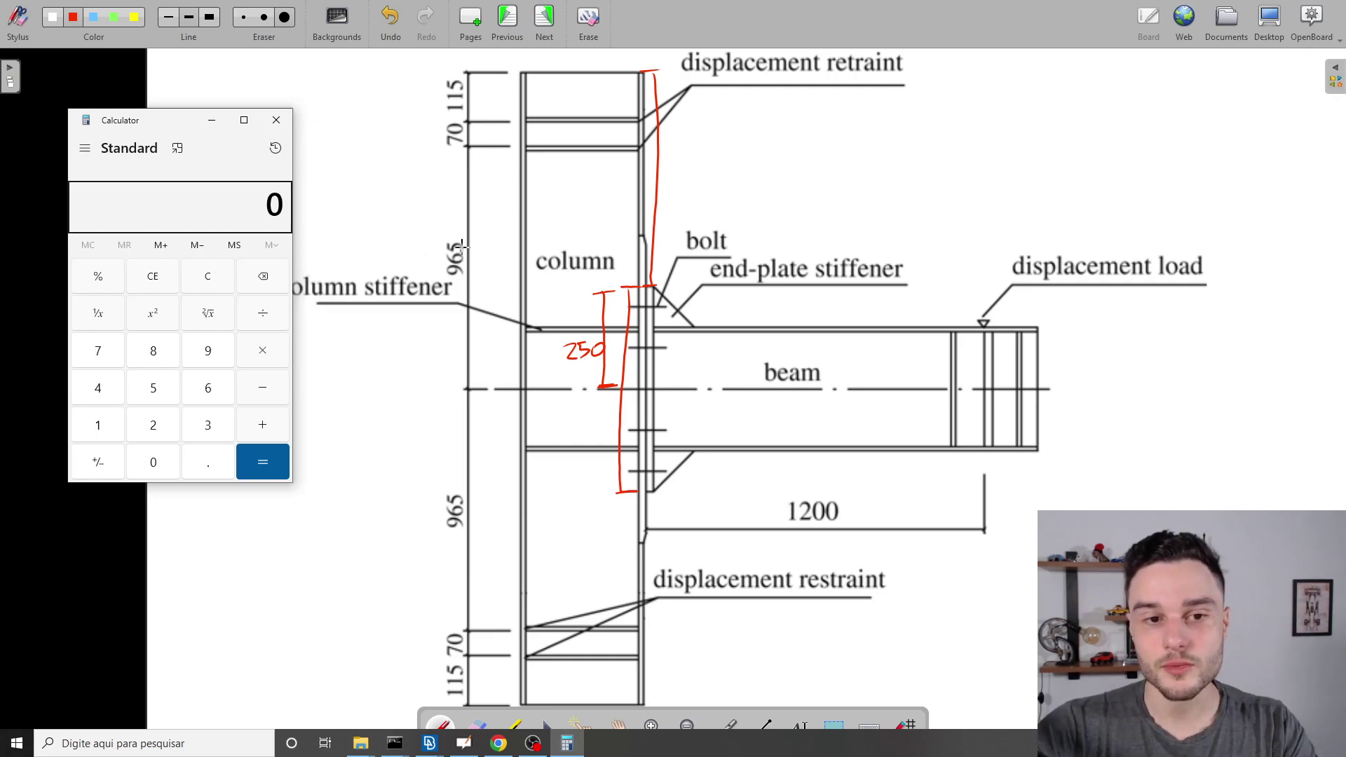
Circle the upper 965 dimension on Fig. 2 and compute 965 - 250 in Calculator.
mouse_move(434, 259)
mouse_down()
mouse_move(445, 290)
mouse_move(455, 229)
mouse_up()
key(alt+Tab)
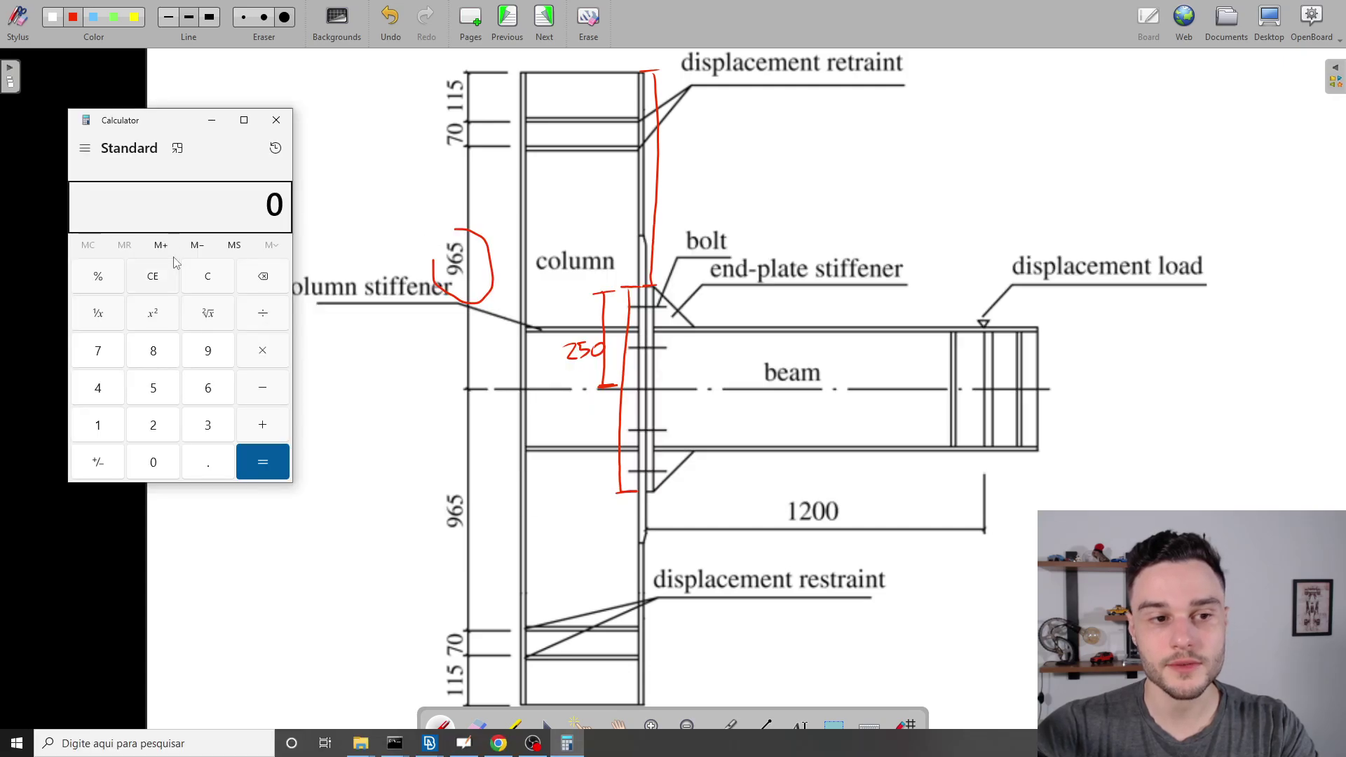
text(965)
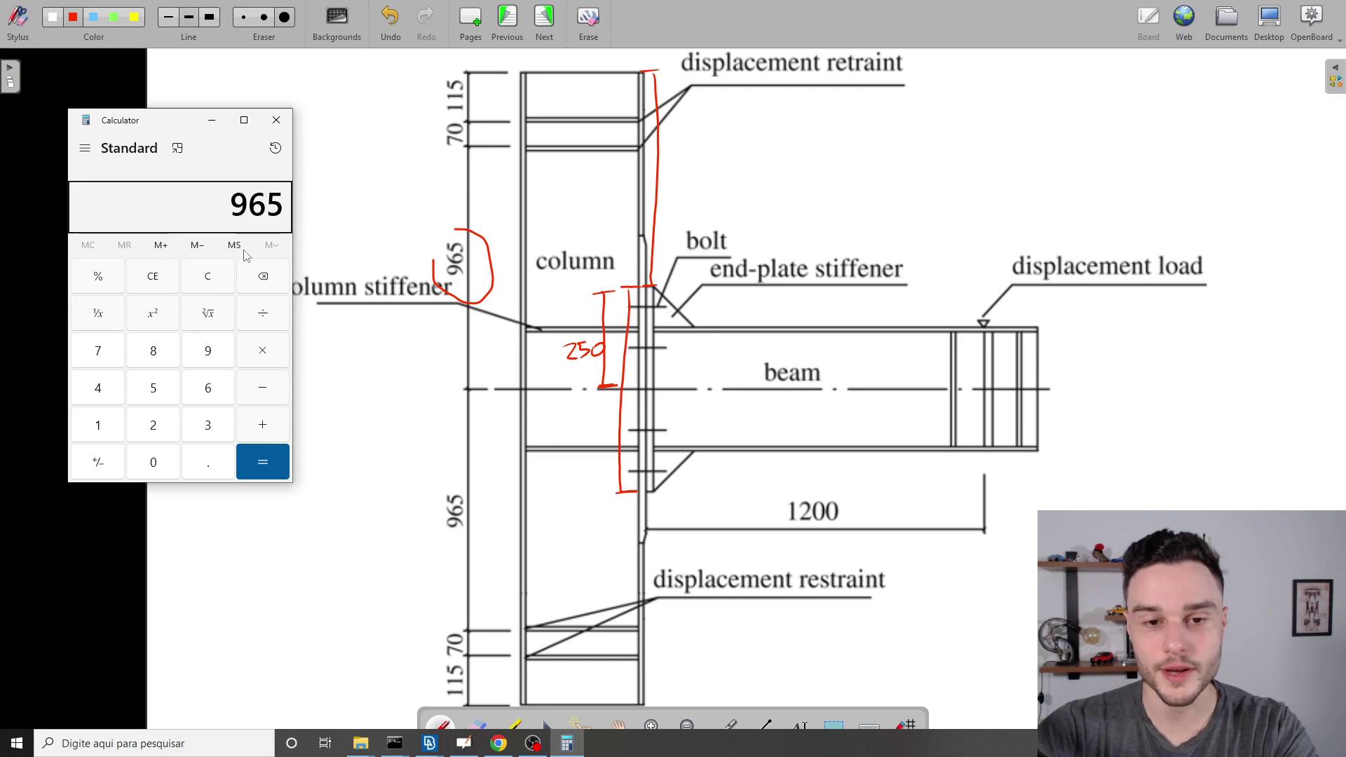
key(minus)
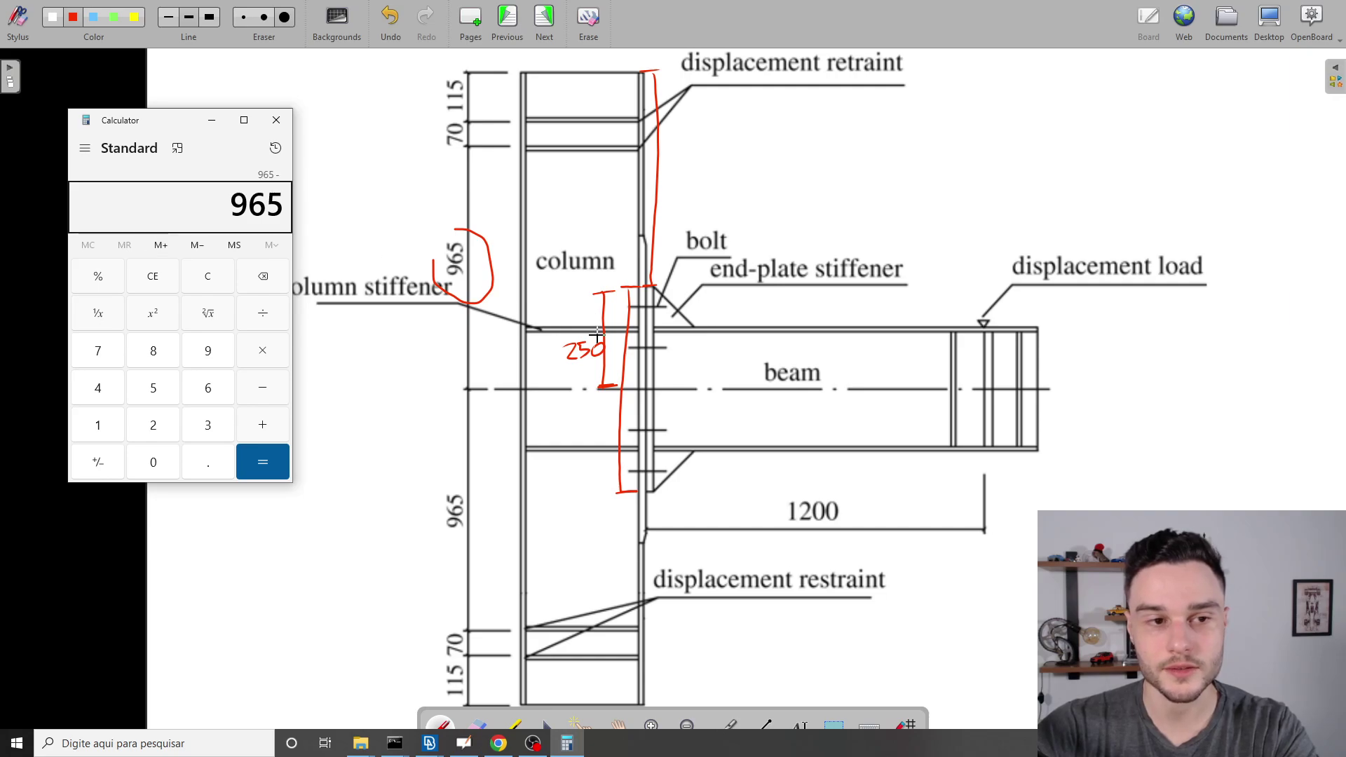
text(250)
key(Return)
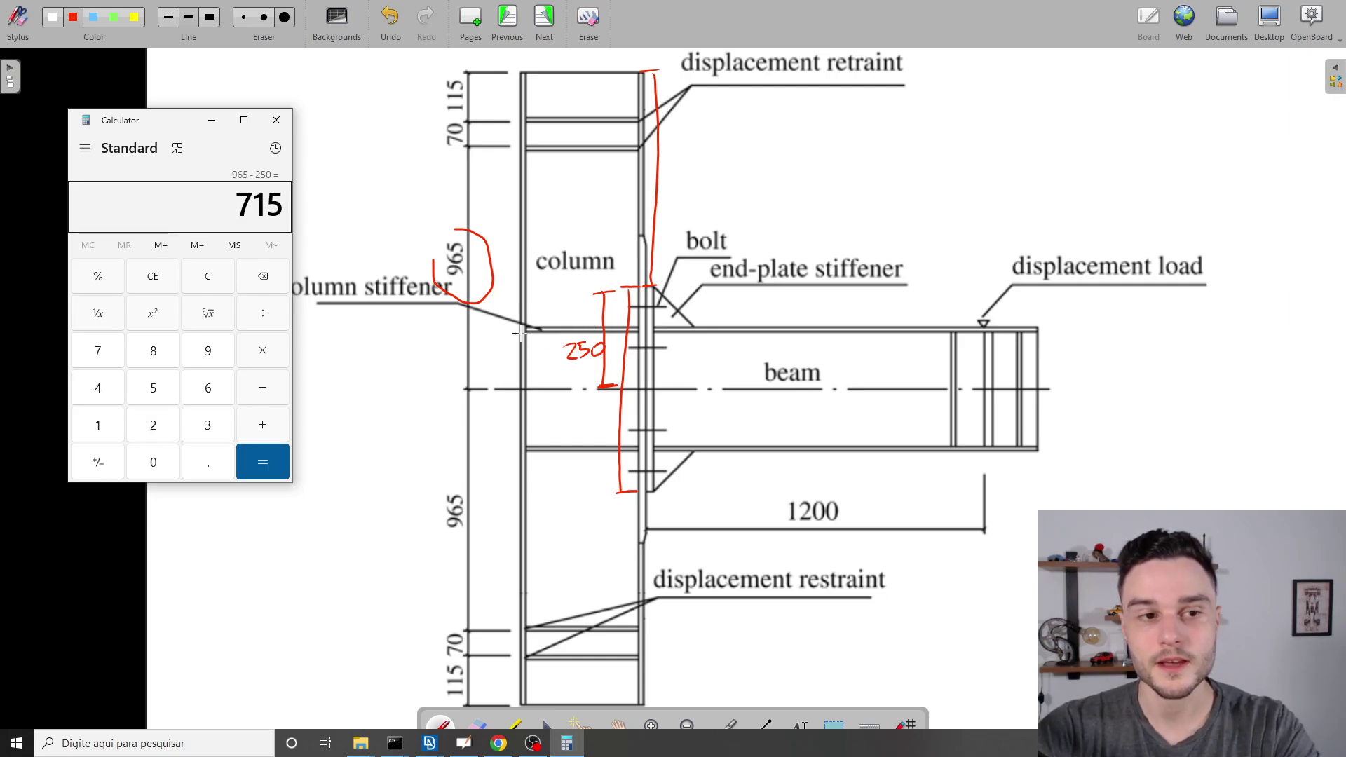
Annotate the column segment from the end plate's upper edge to the lower of the two upper restraint plates as 715 on Fig. 2.
key(alt+Tab)
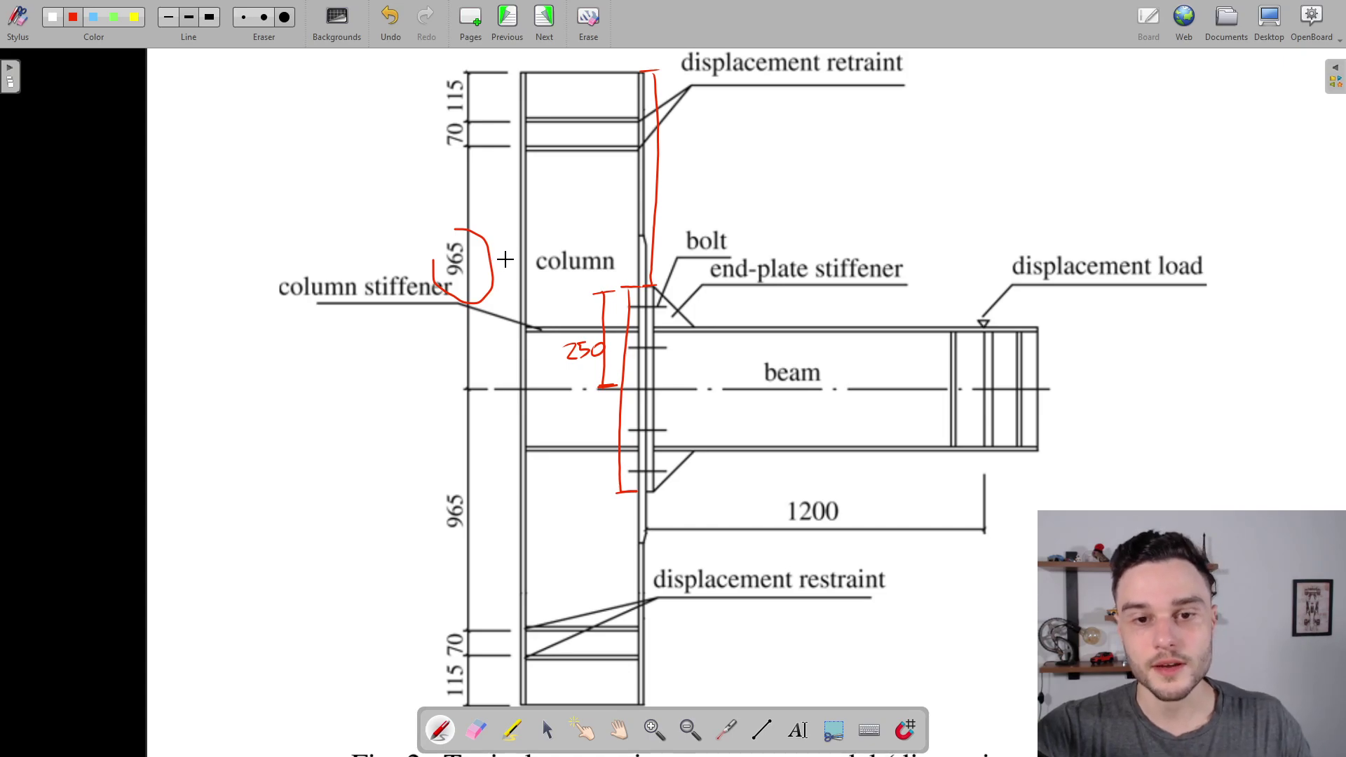
mouse_move(596, 286)
mouse_down()
mouse_move(624, 283)
mouse_move(593, 146)
mouse_up()
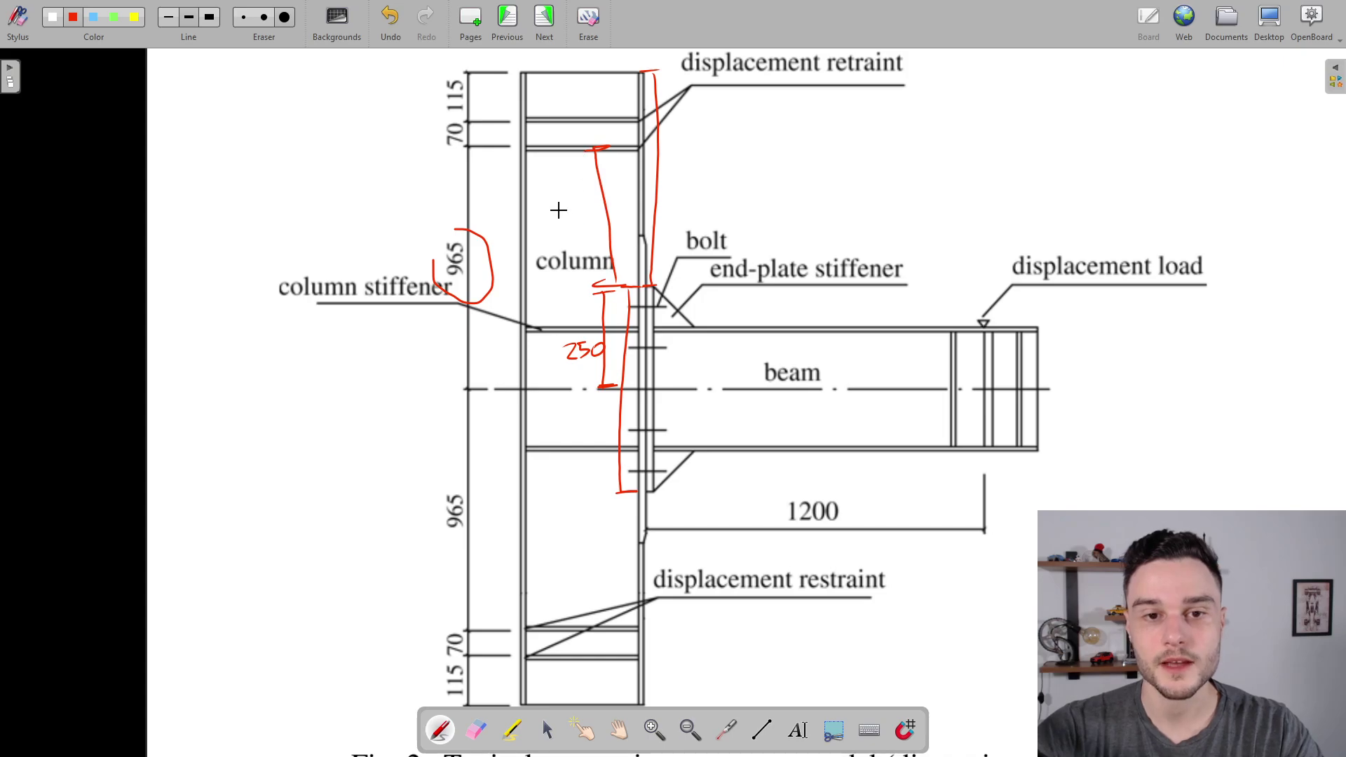
drag(545, 203, 579, 225)
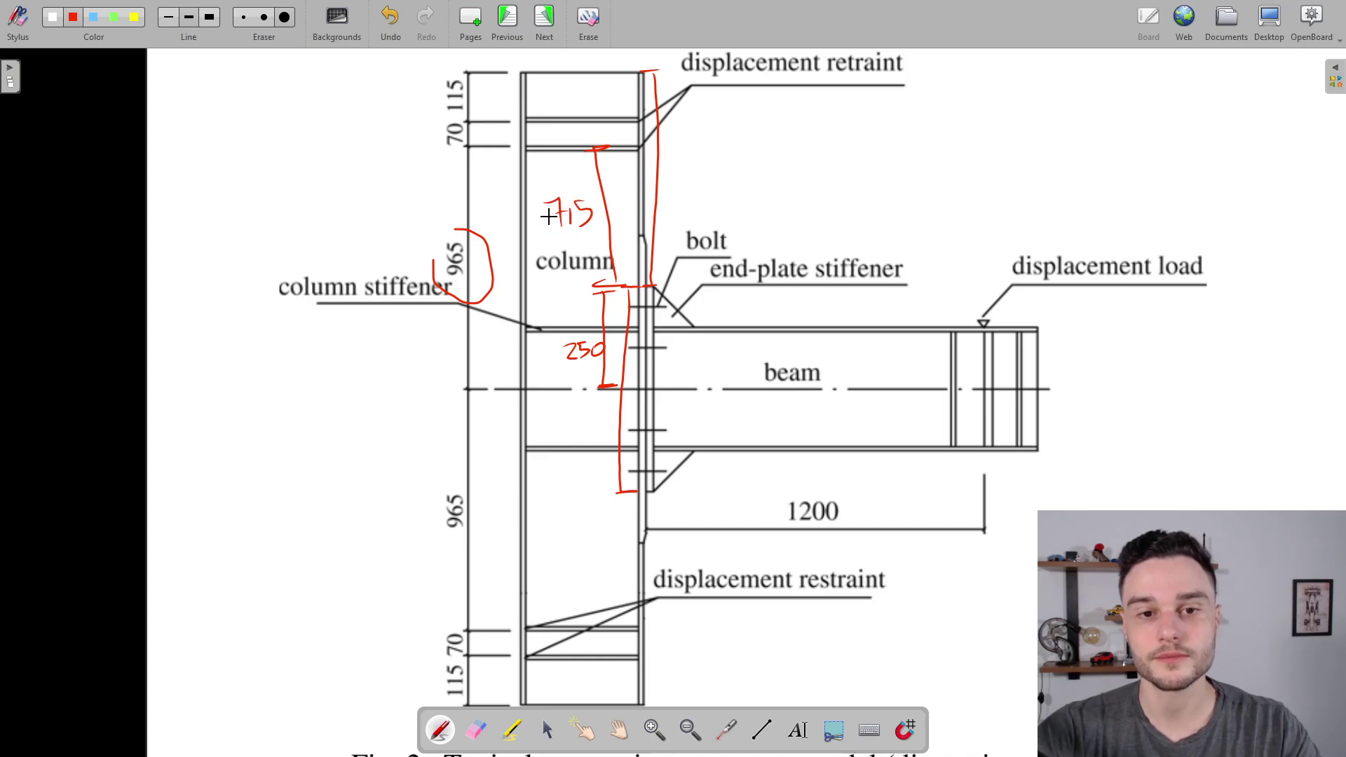
Add 715 + 70 + 115 in Calculator, close it, and annotate the column length above the end plate as 900 on Fig. 2.
key(alt+Tab)
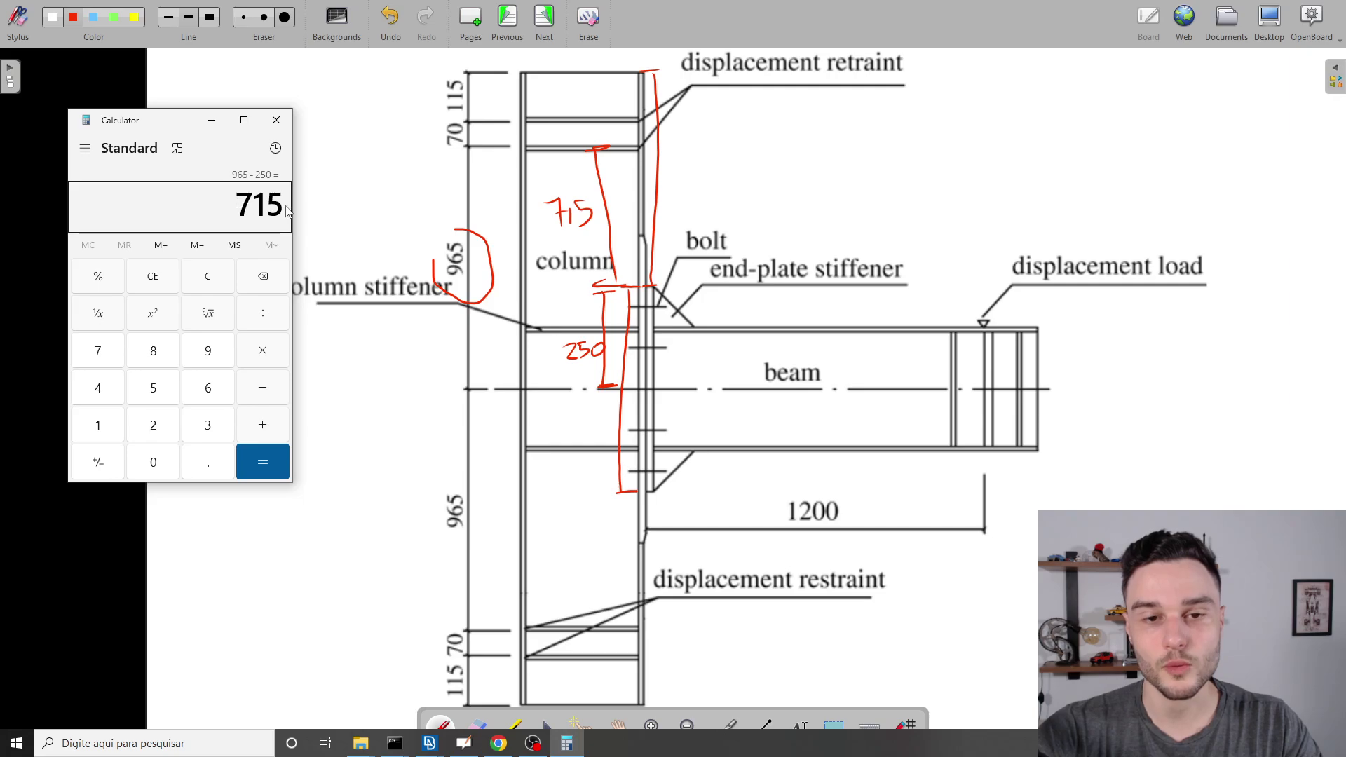
click(263, 425)
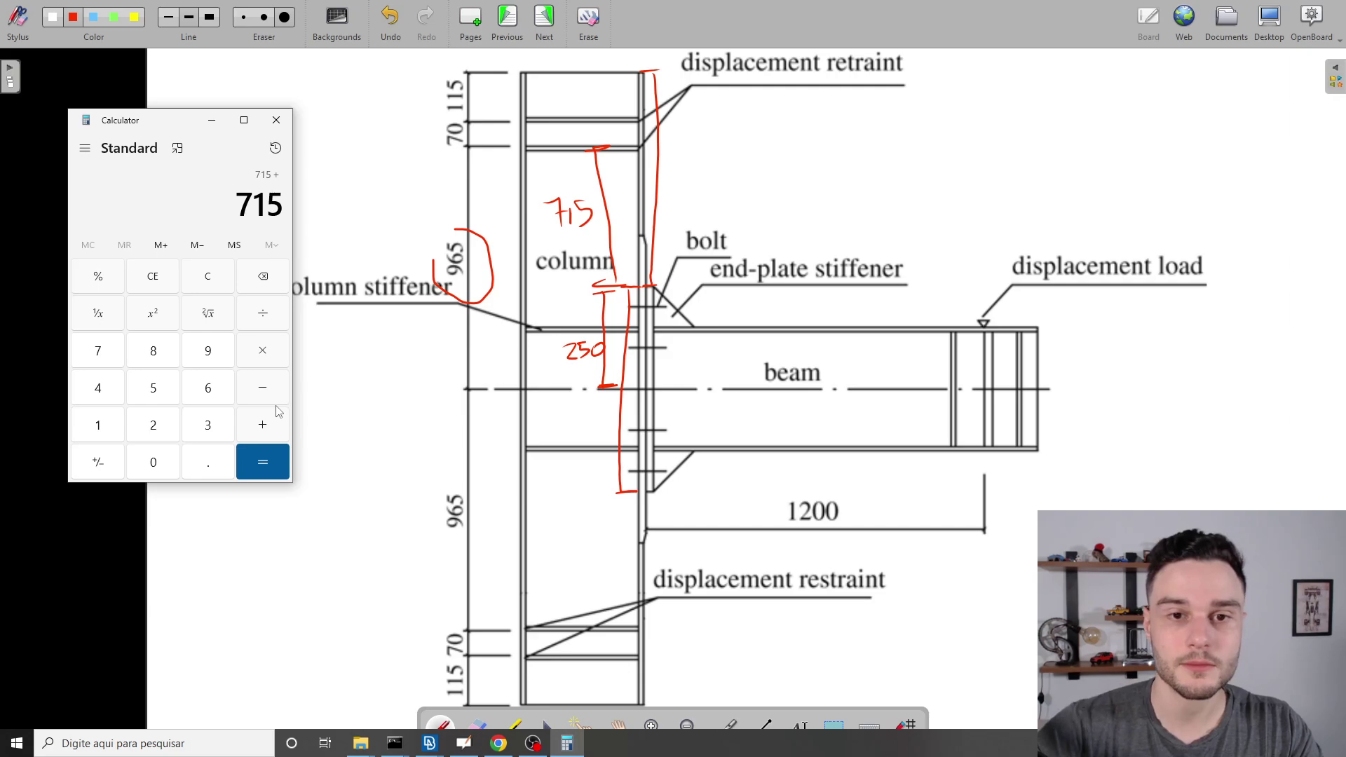
text(70)
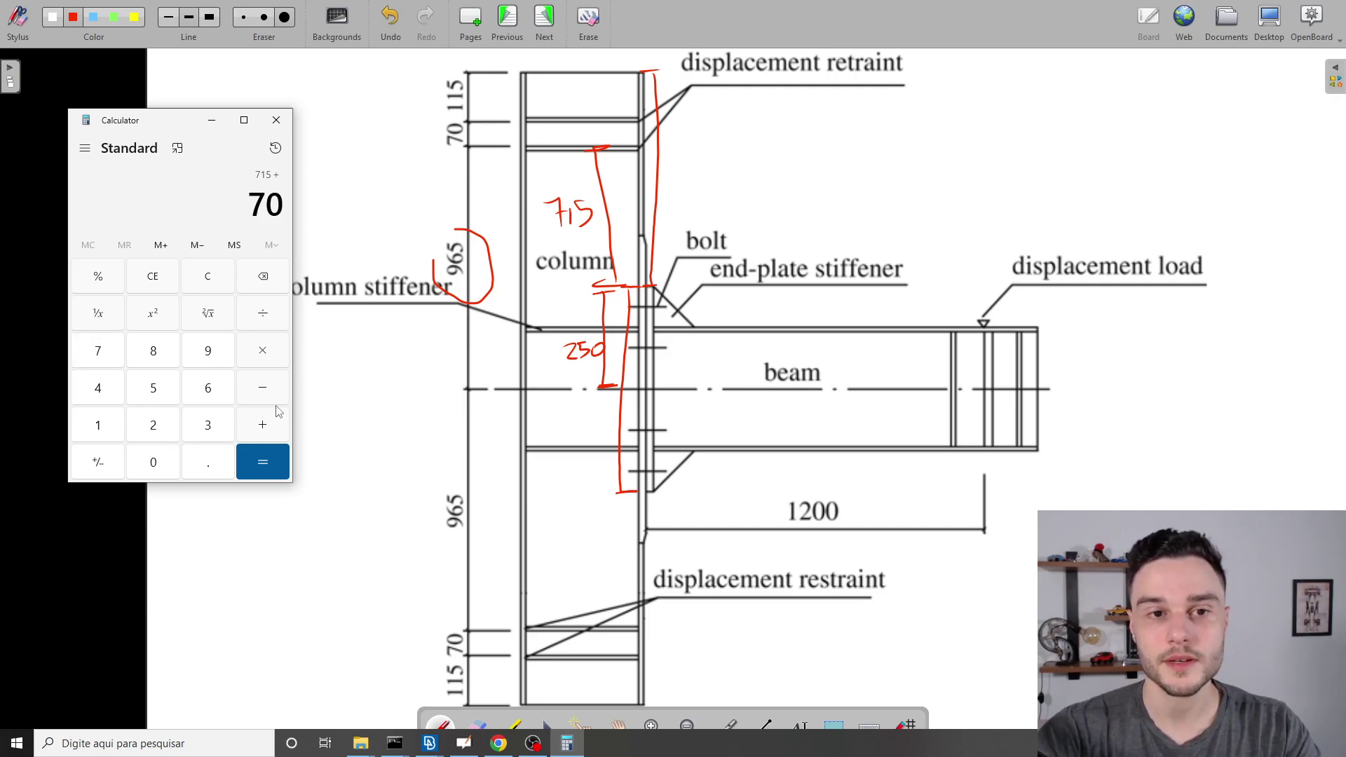
key(plus)
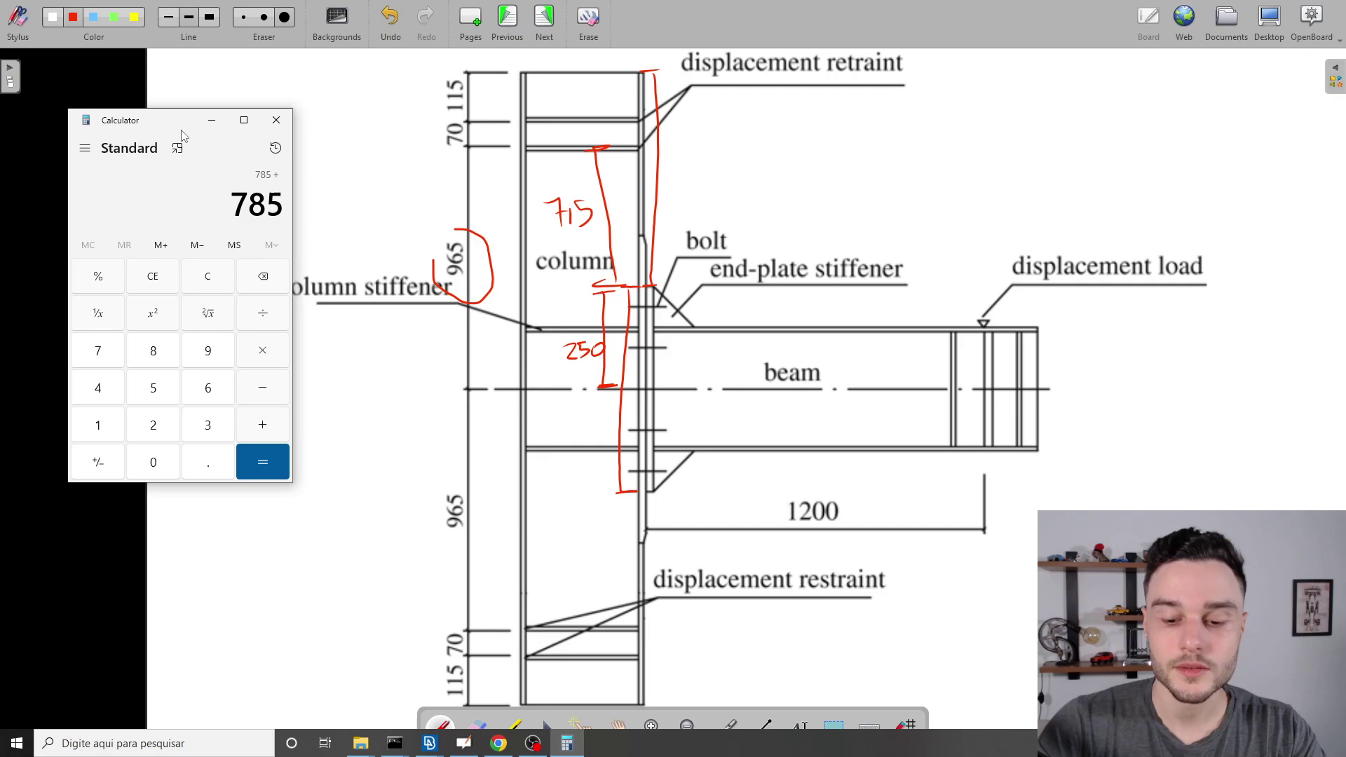
key(minus)
text(70)
key(Return)
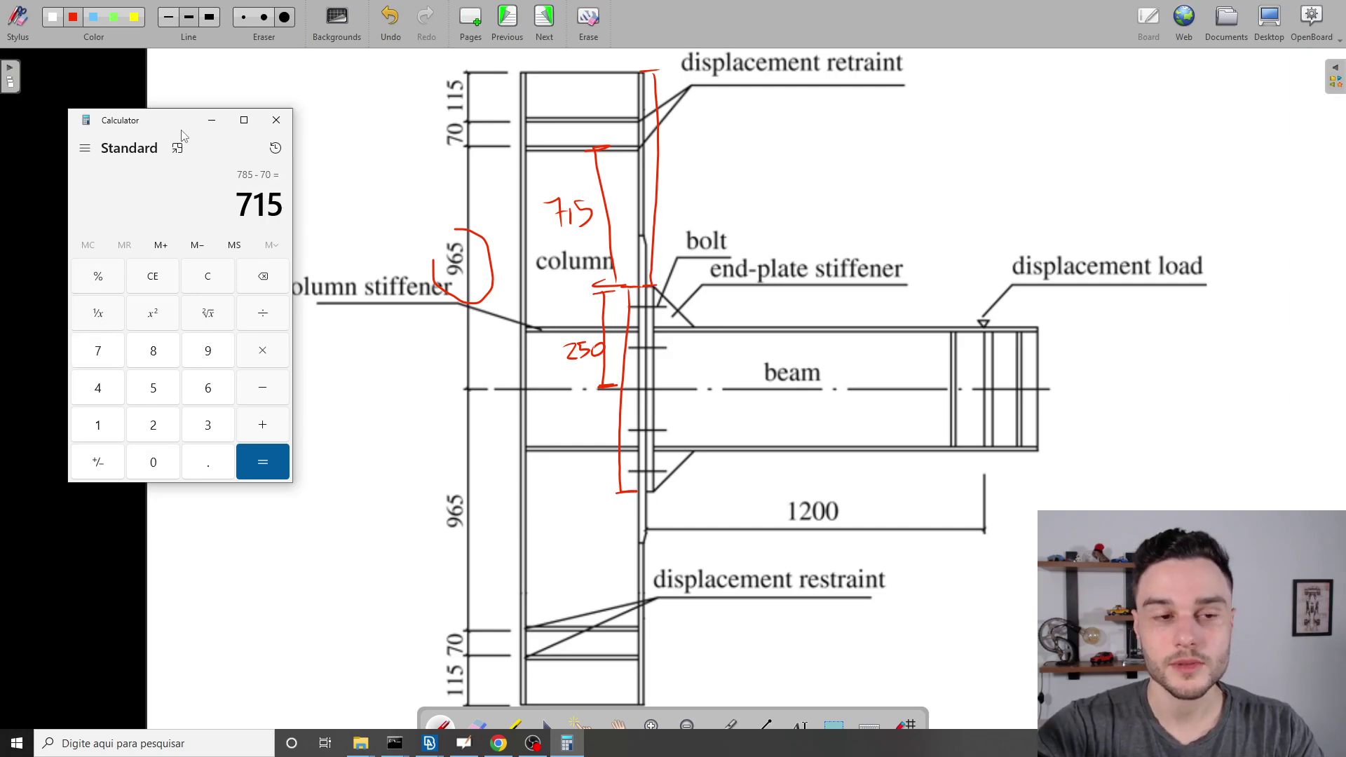
text(70)
key(Return)
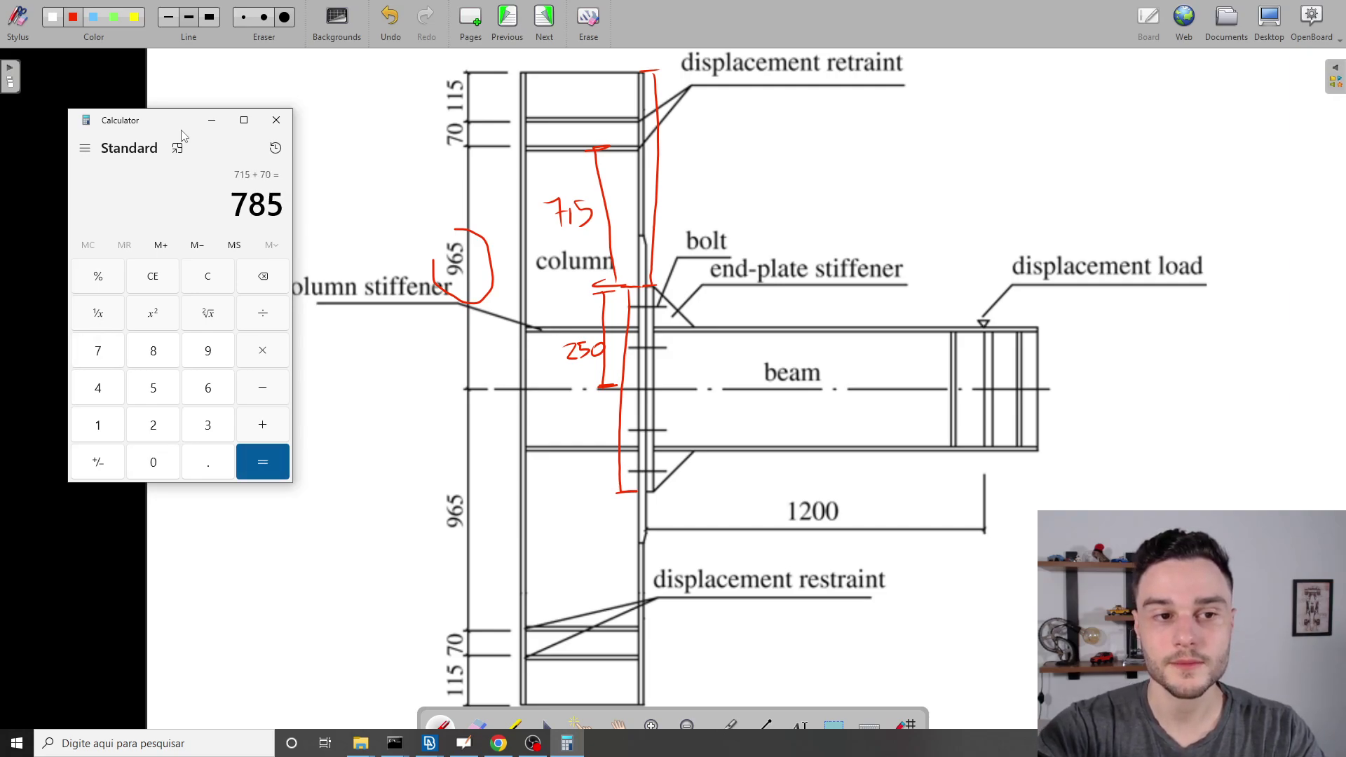
text(115)
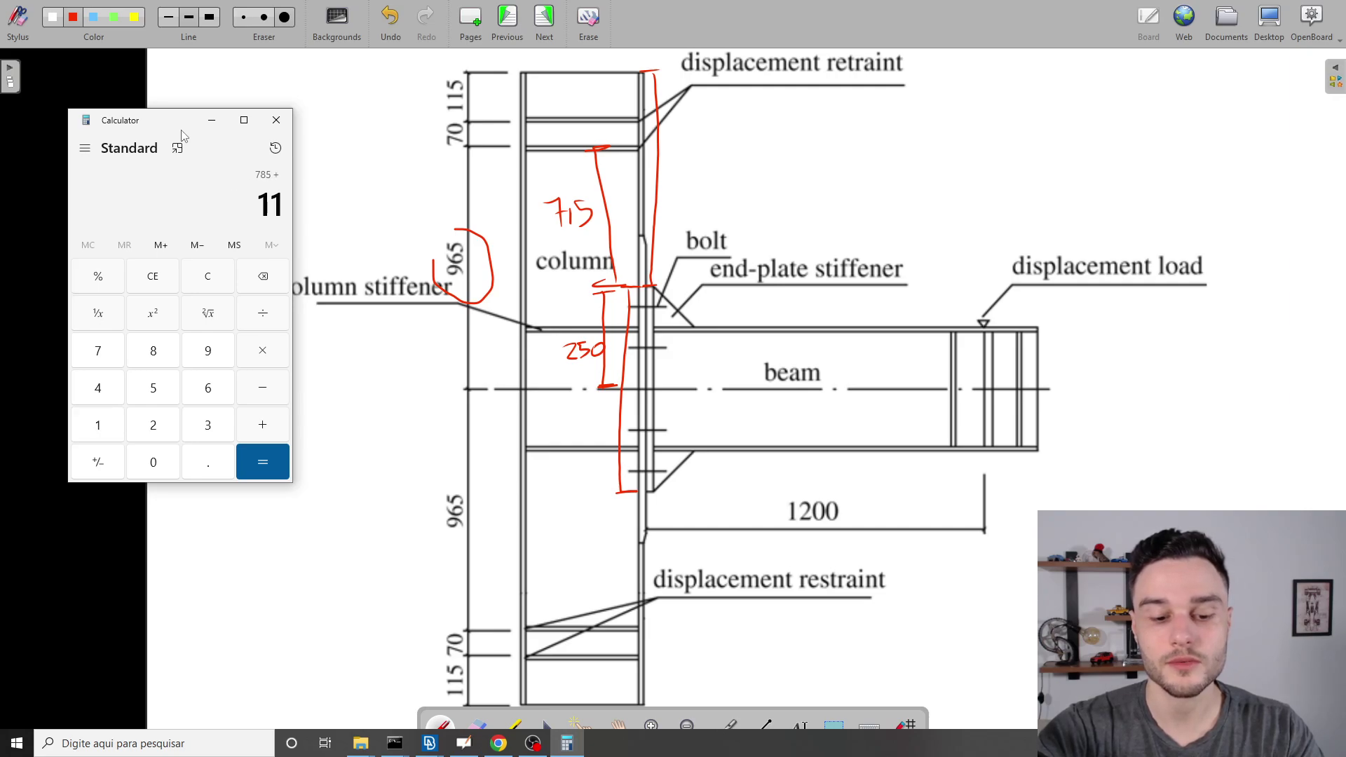
key(Return)
key(ctrl+c)
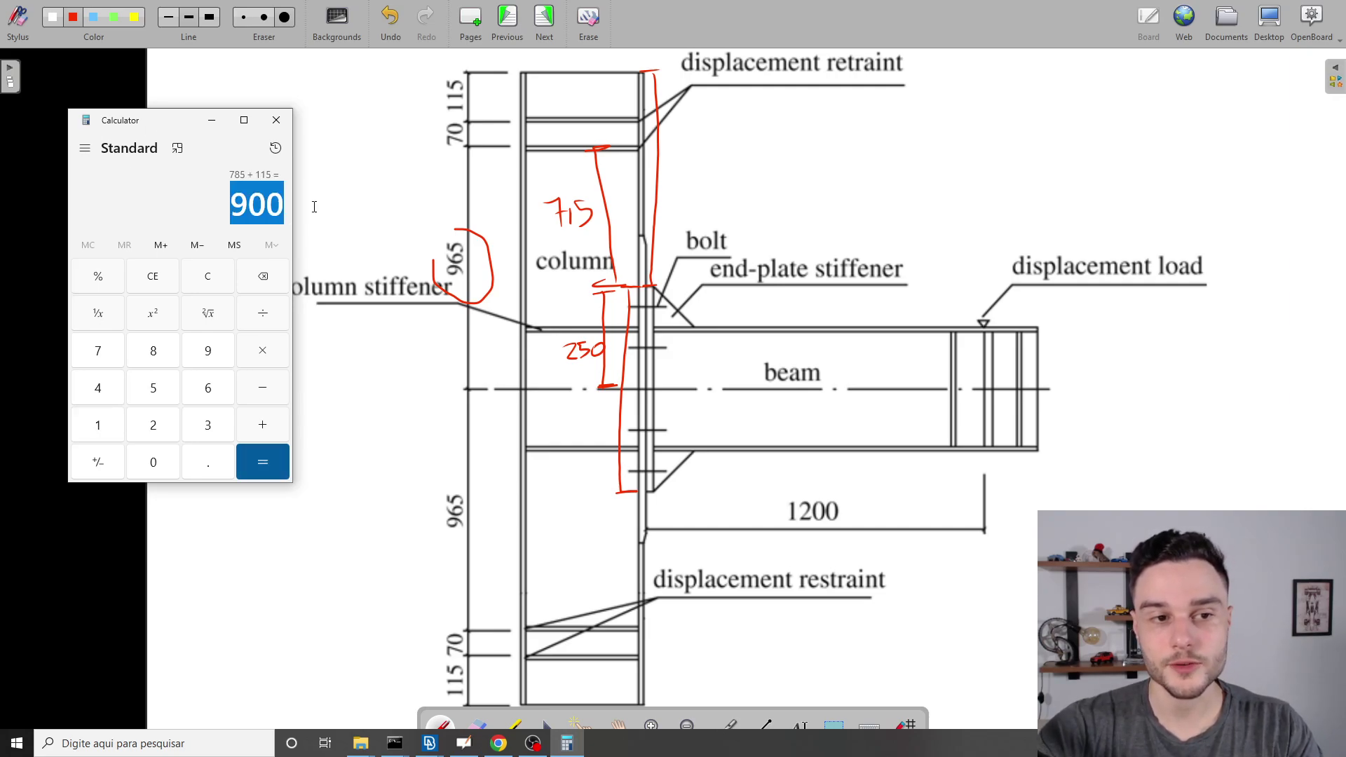
click(277, 120)
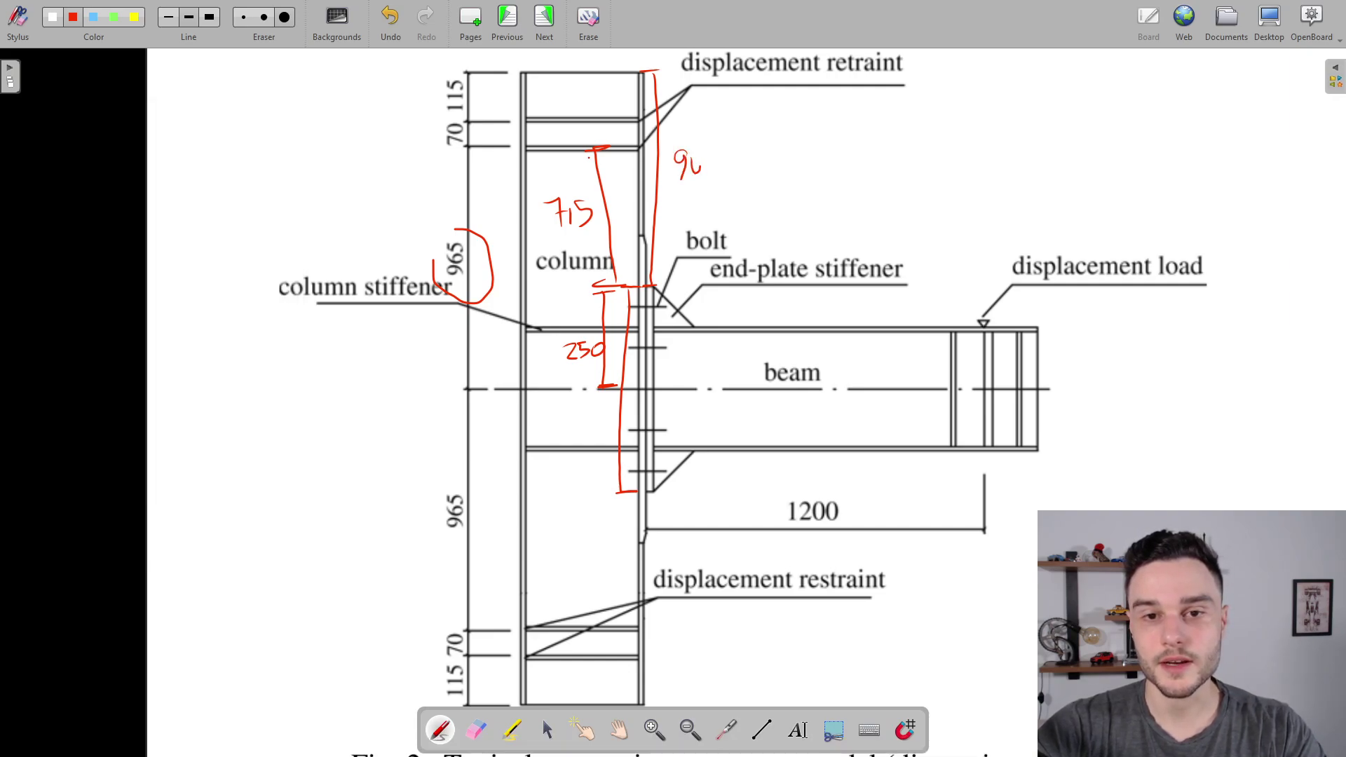
Switch back to the end_plate.ansa model in ANSA and close the Measure tool.
key(alt+Tab)
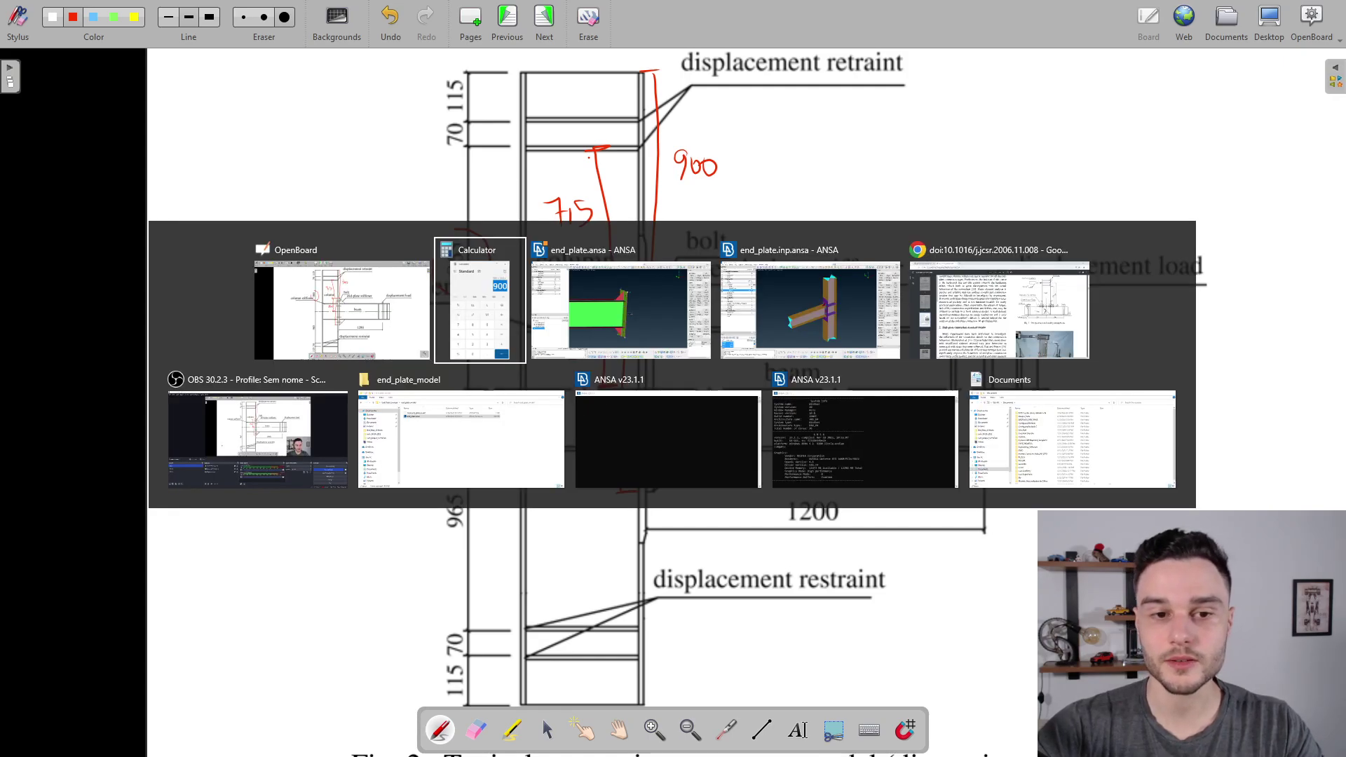
key(alt+Tab)
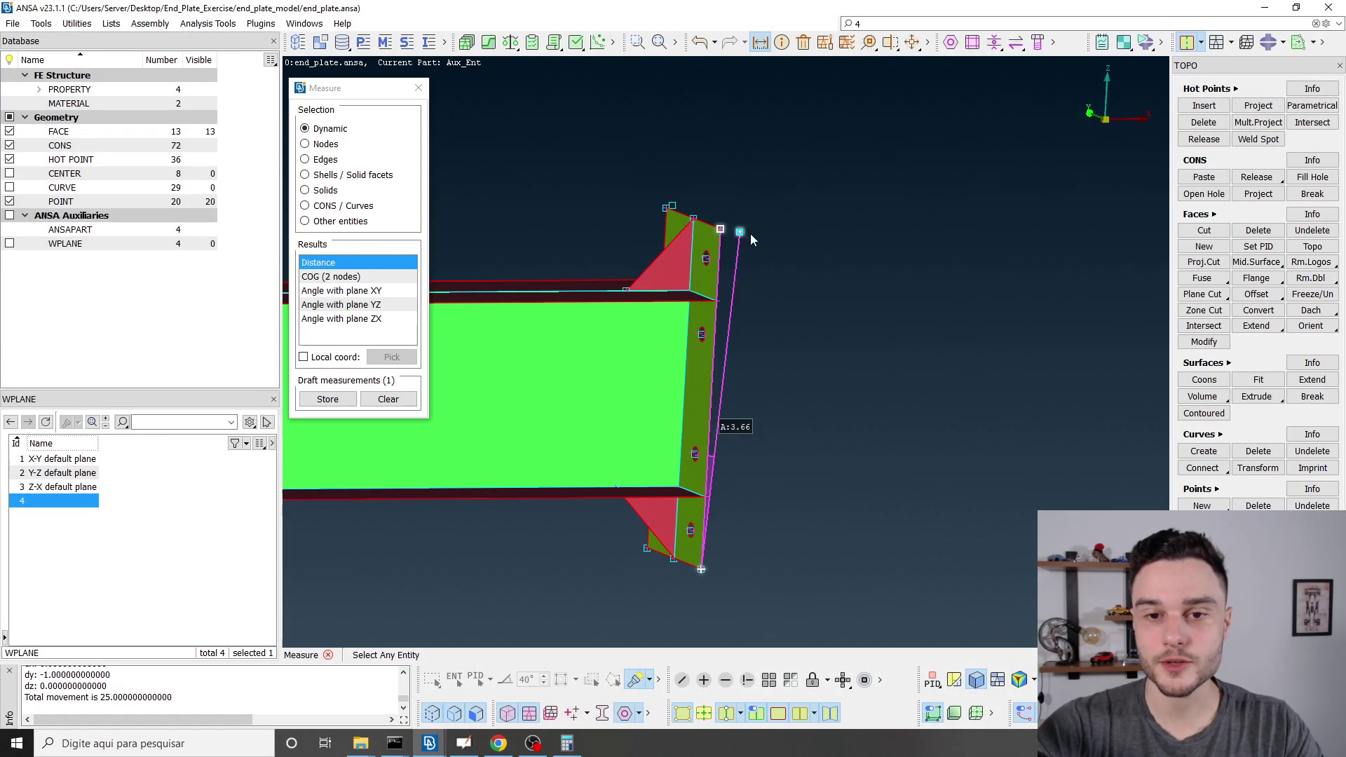
click(419, 87)
scroll(676, 192, up, 5)
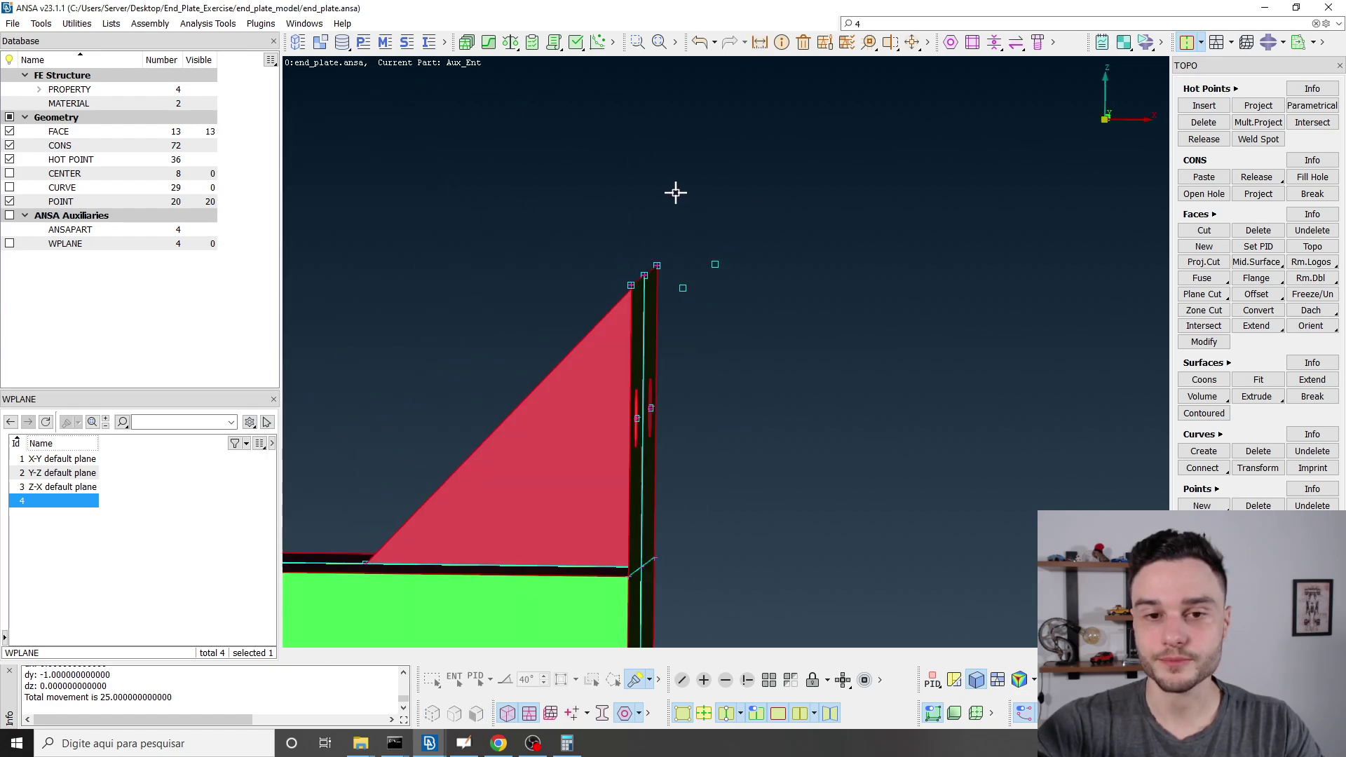
Move the two points beside the end plate's upper corners by a distance of 900 in the +Z direction.
click(914, 42)
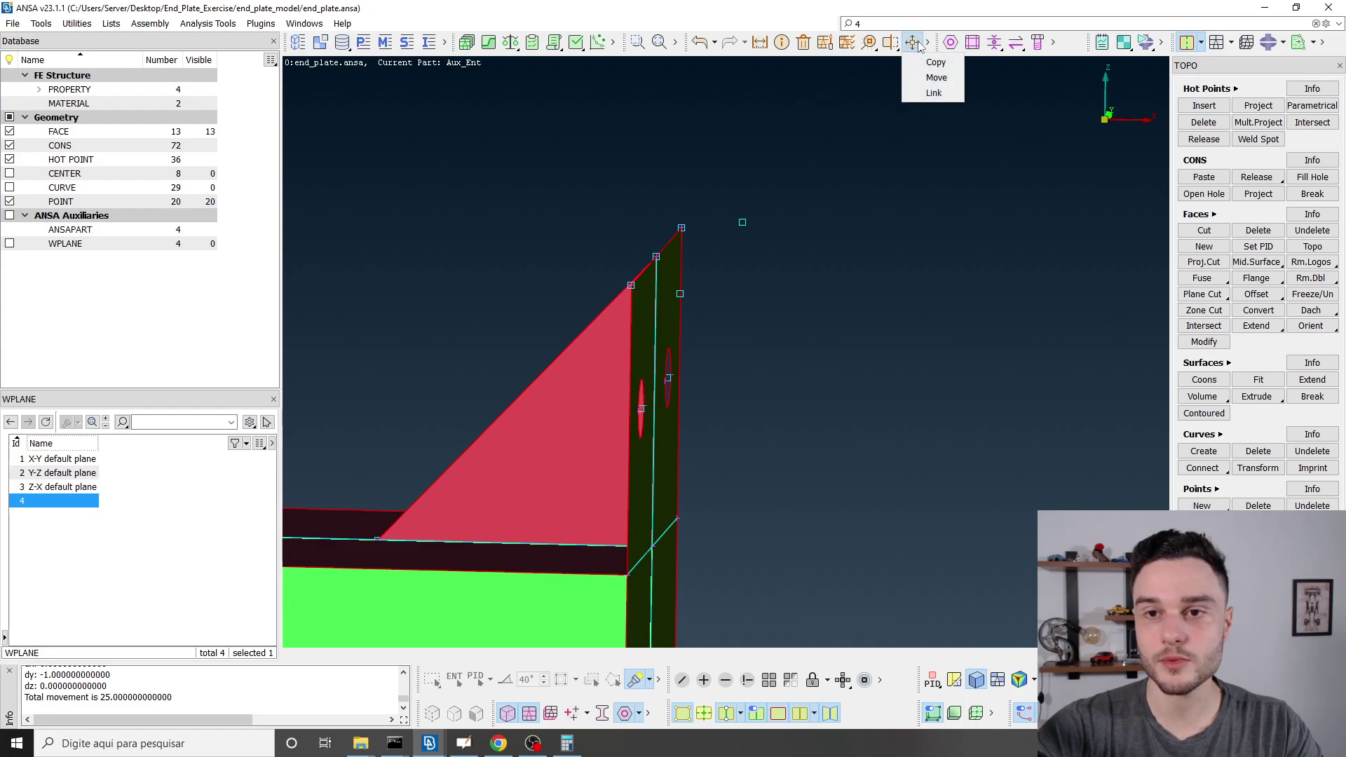
click(935, 75)
ctrl+drag(769, 271, 774, 272)
click(700, 294)
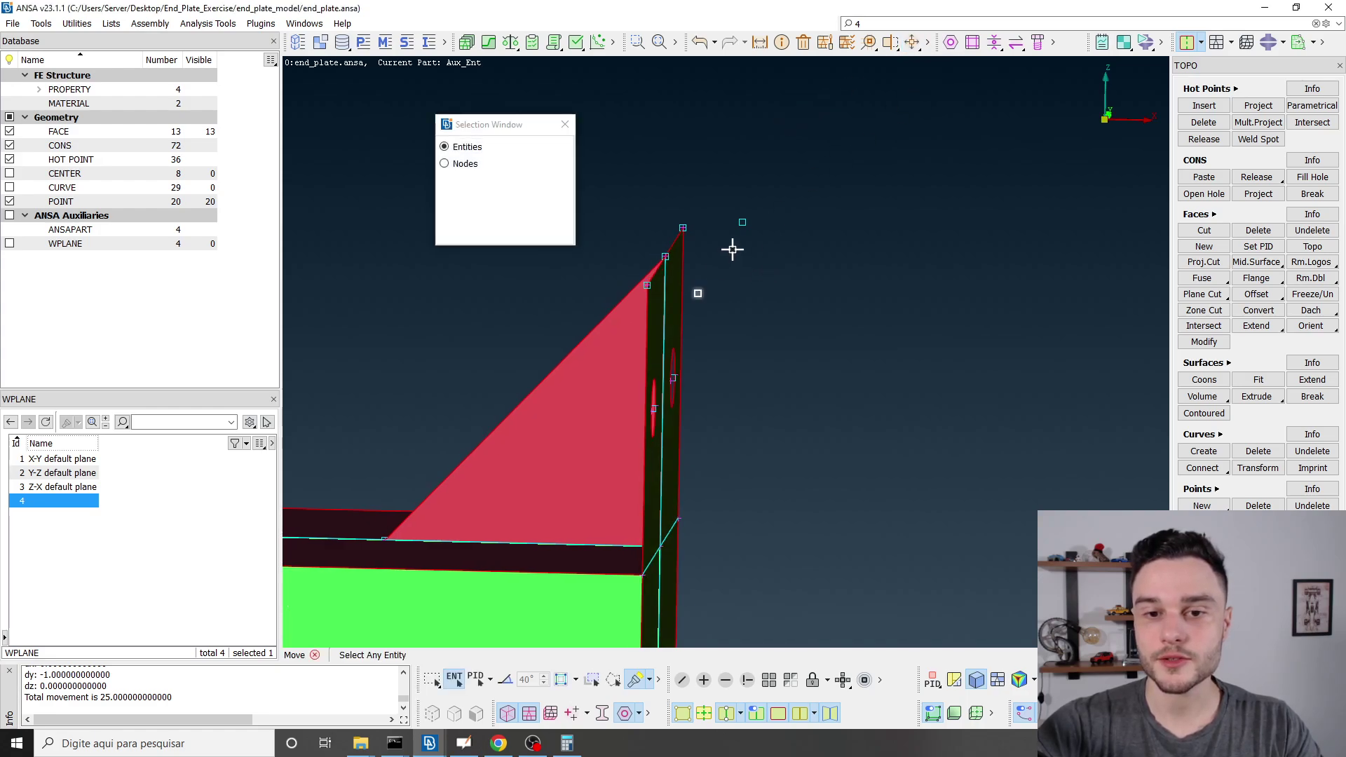
click(745, 225)
middle_click(845, 210)
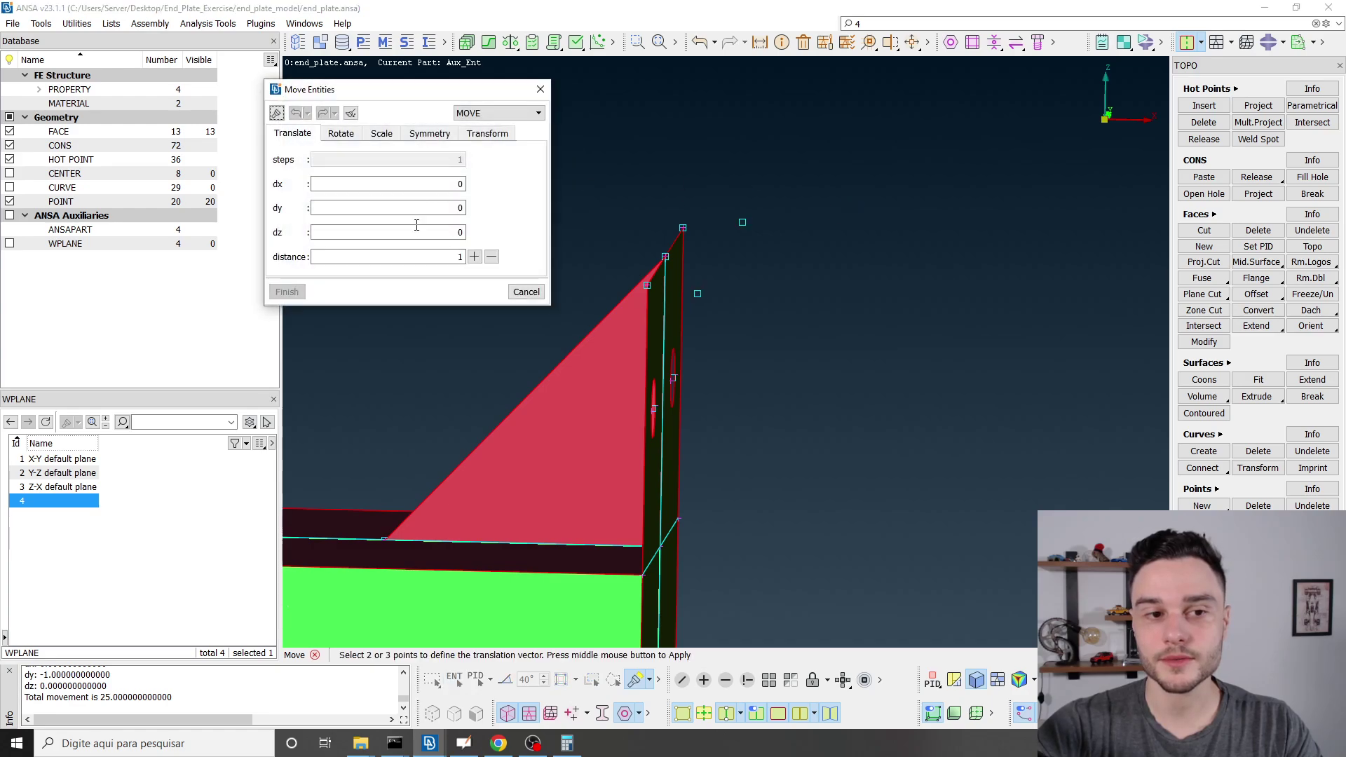
key(Tab)
key(Tab)
text(1)
key(Tab)
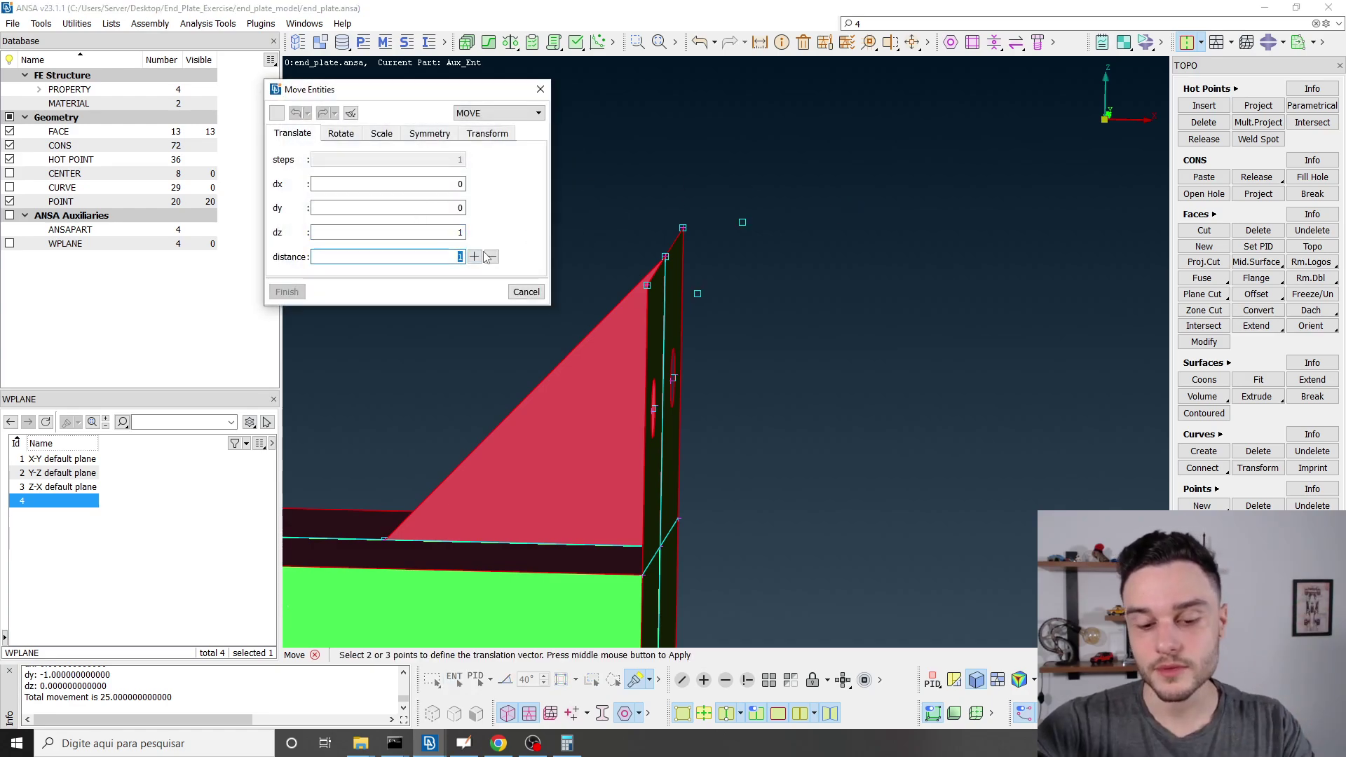
text(900)
key(Return)
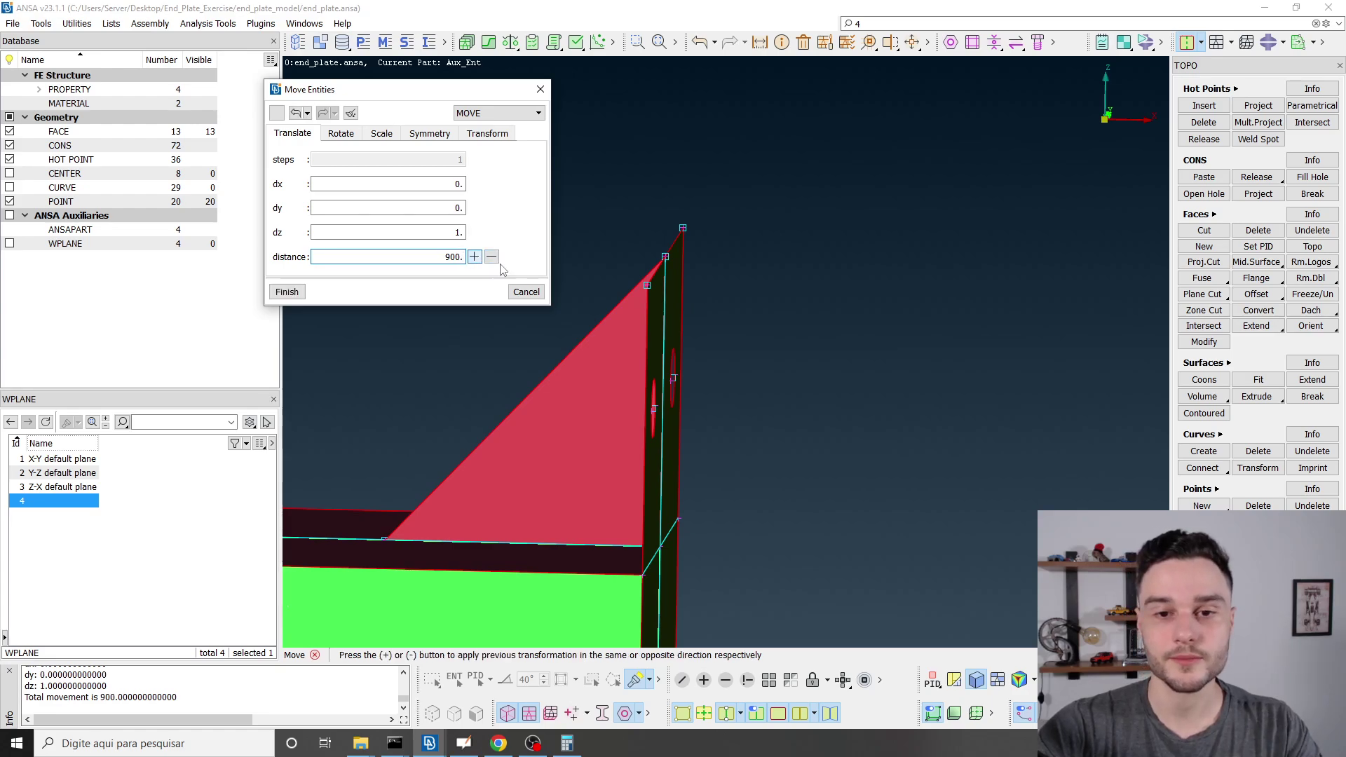
scroll(727, 324, down, 2)
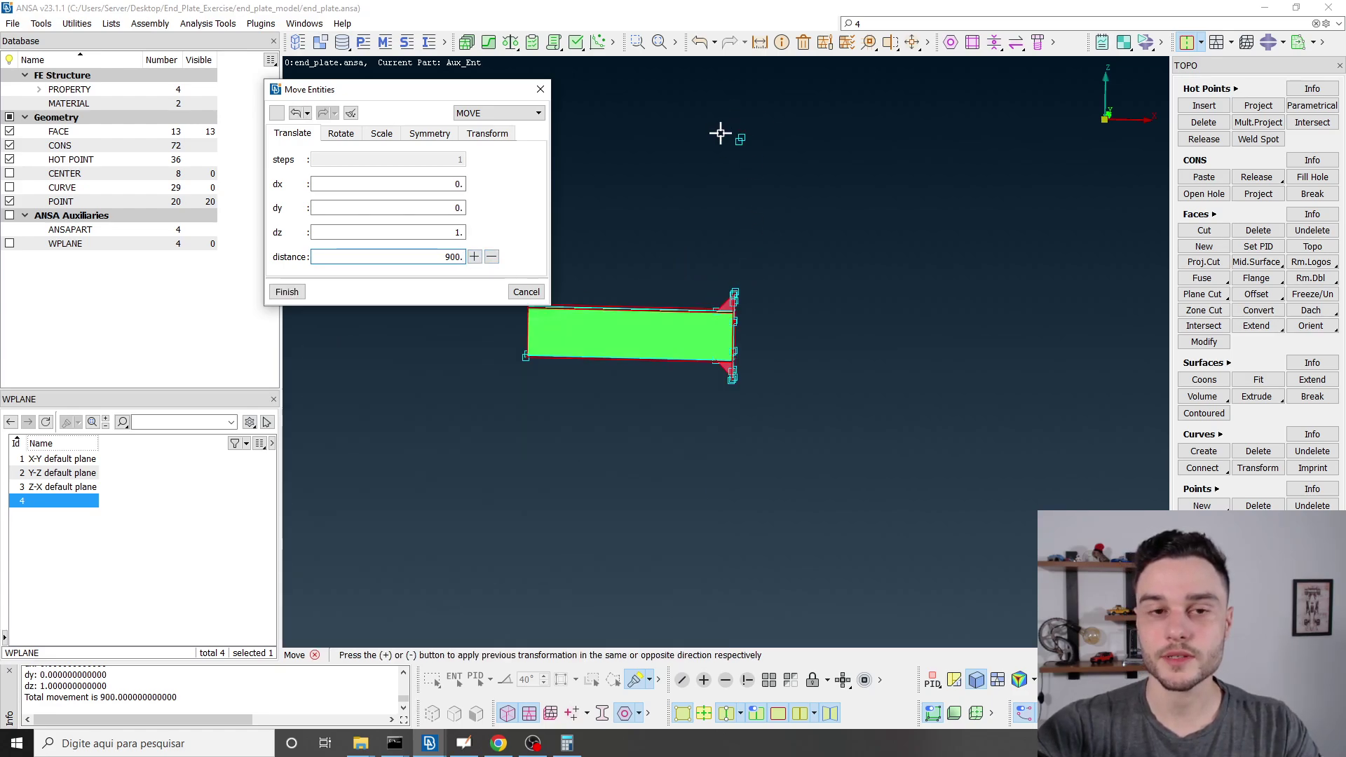
click(540, 90)
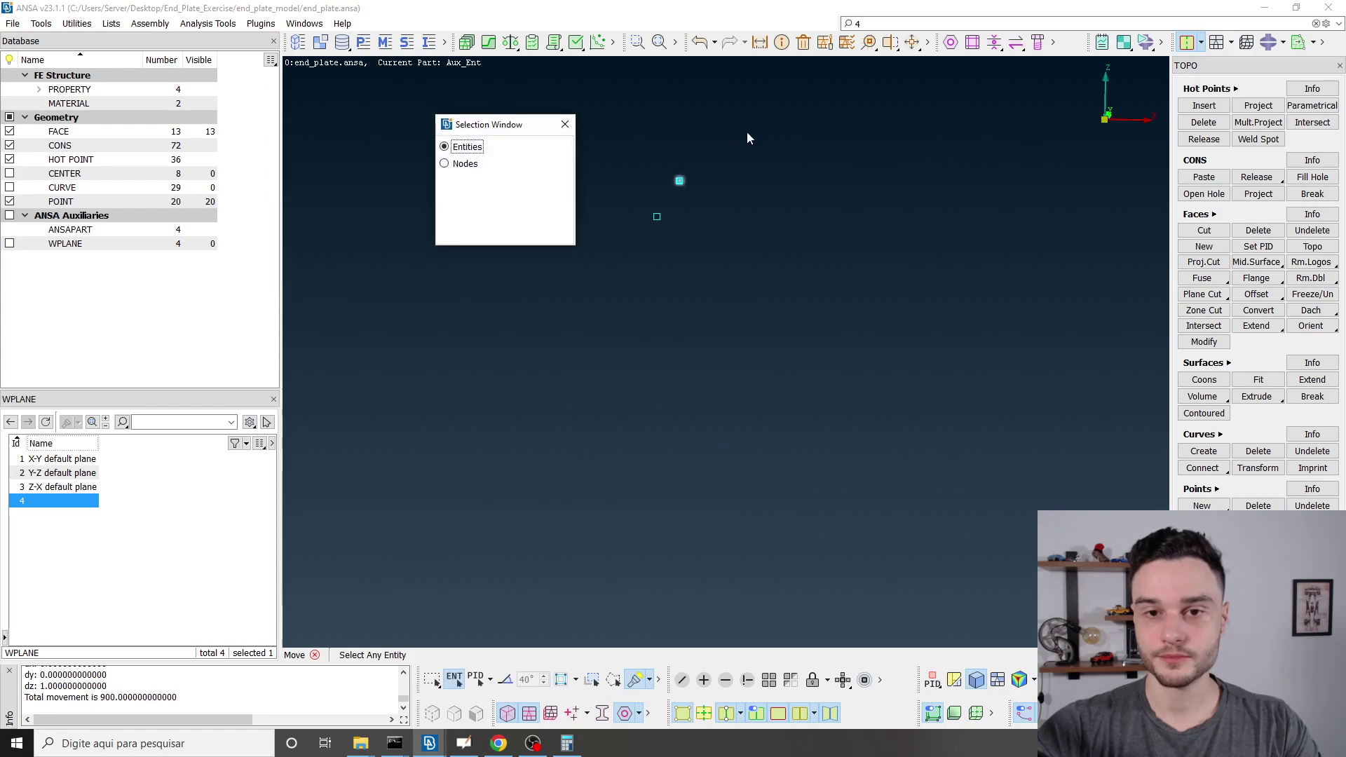
ctrl+drag(722, 190, 649, 207)
key(Escape)
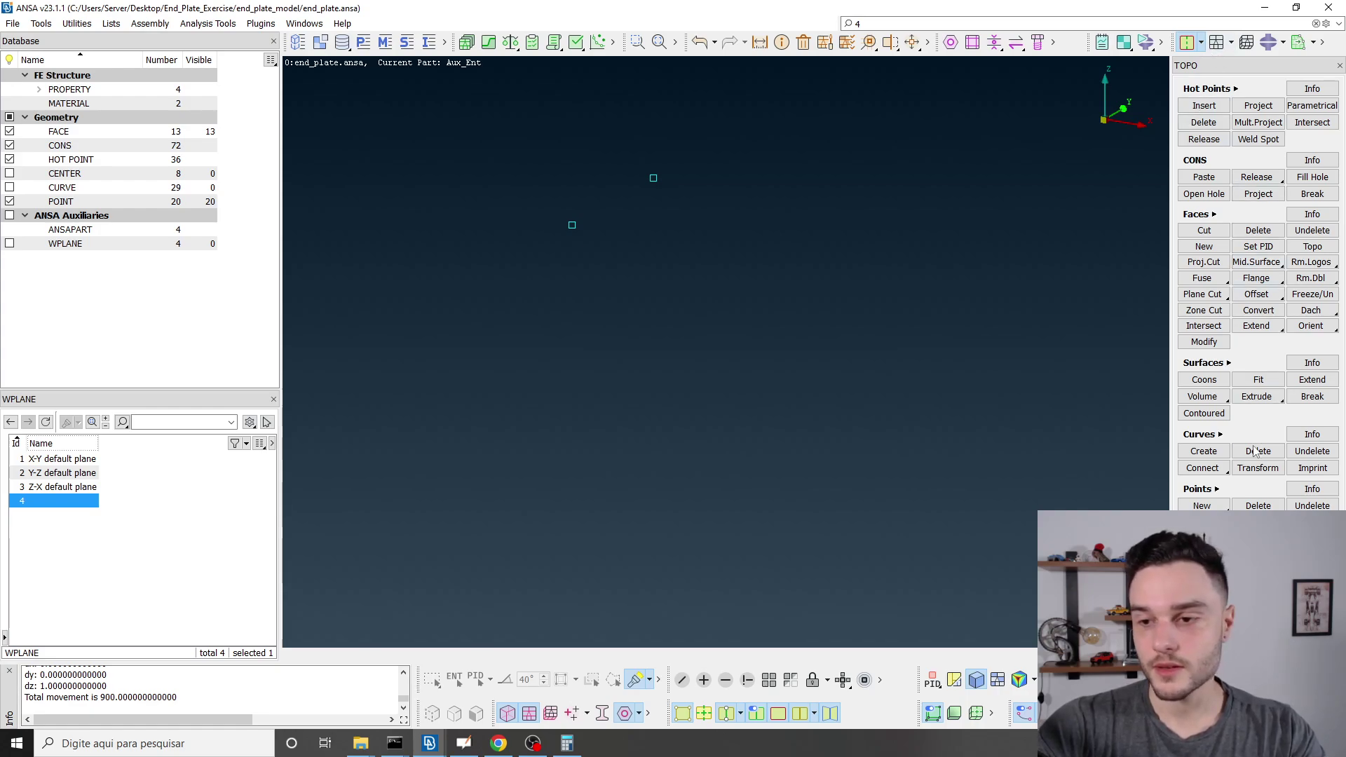
Create a line curve between the two raised points and turn on the display of curves.
click(1214, 452)
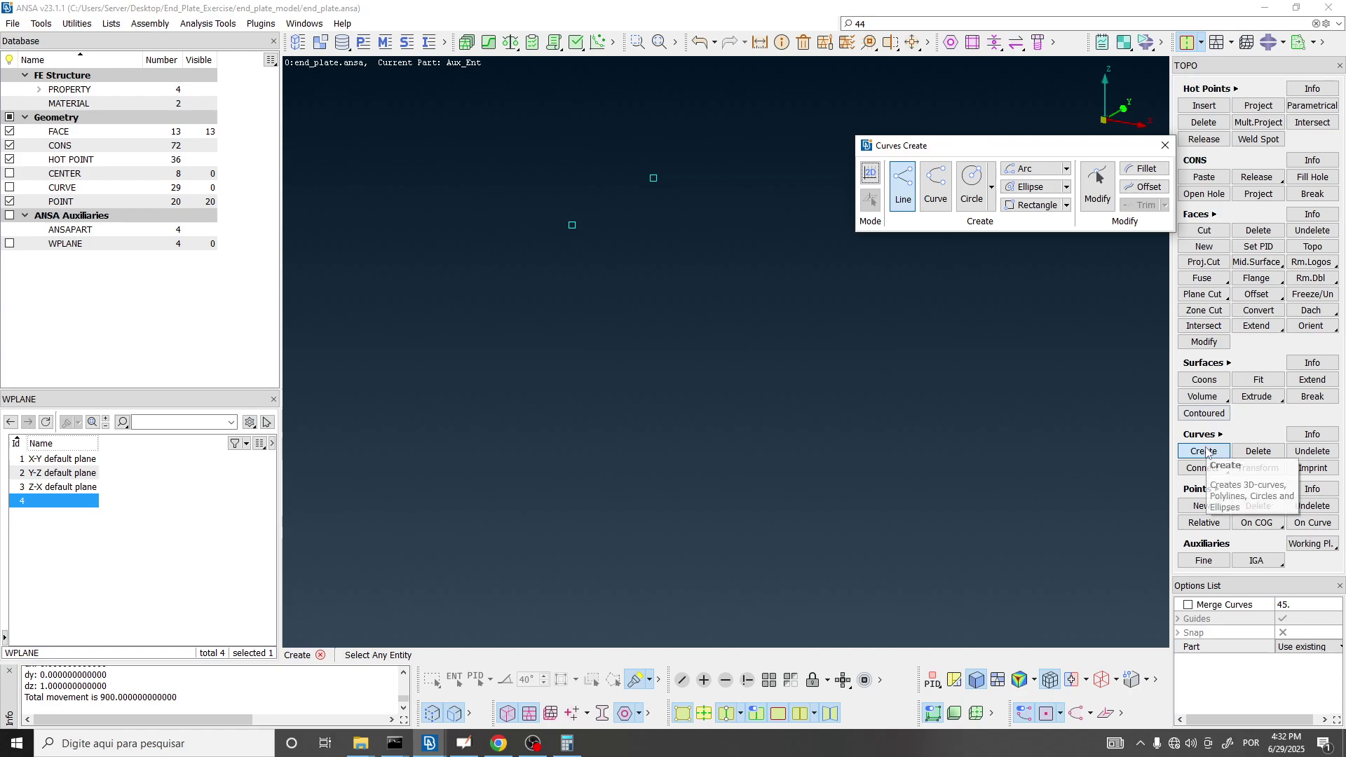
click(573, 225)
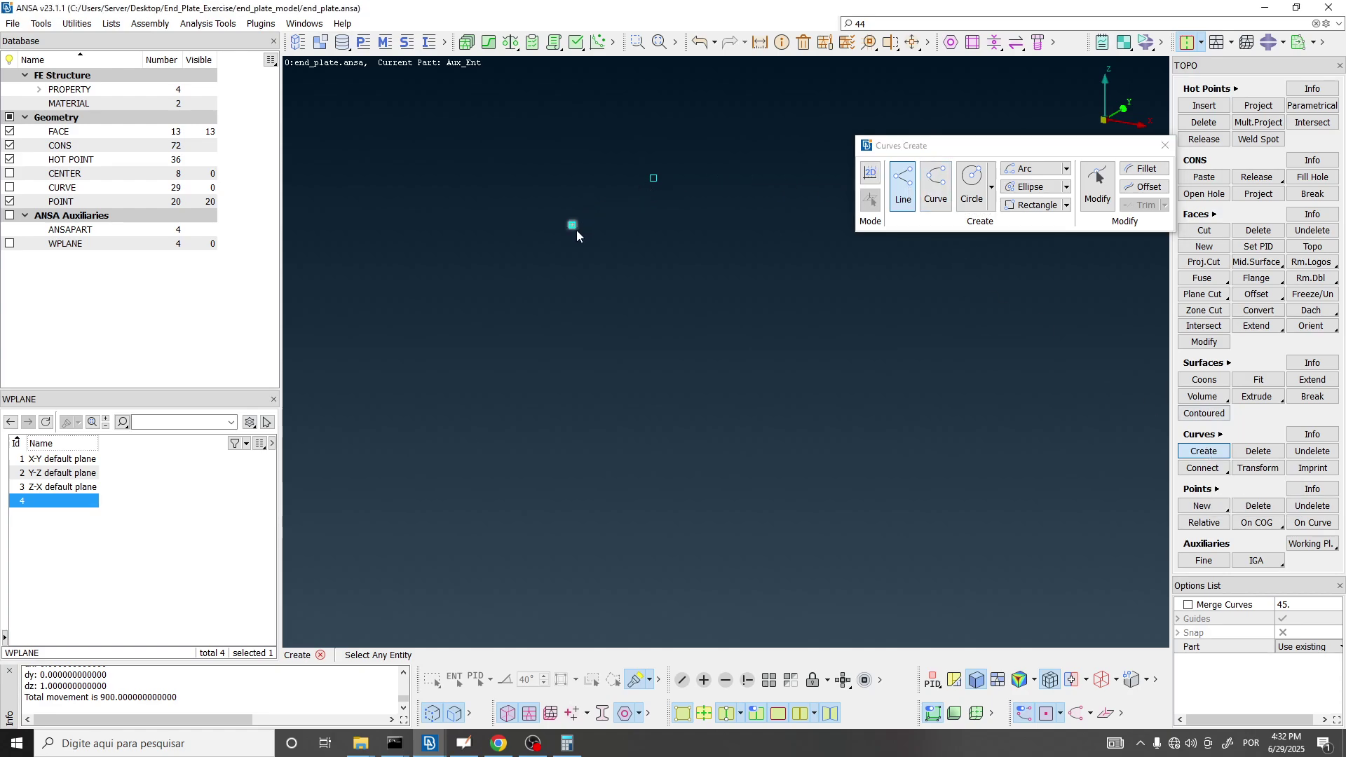
click(654, 180)
key(Escape)
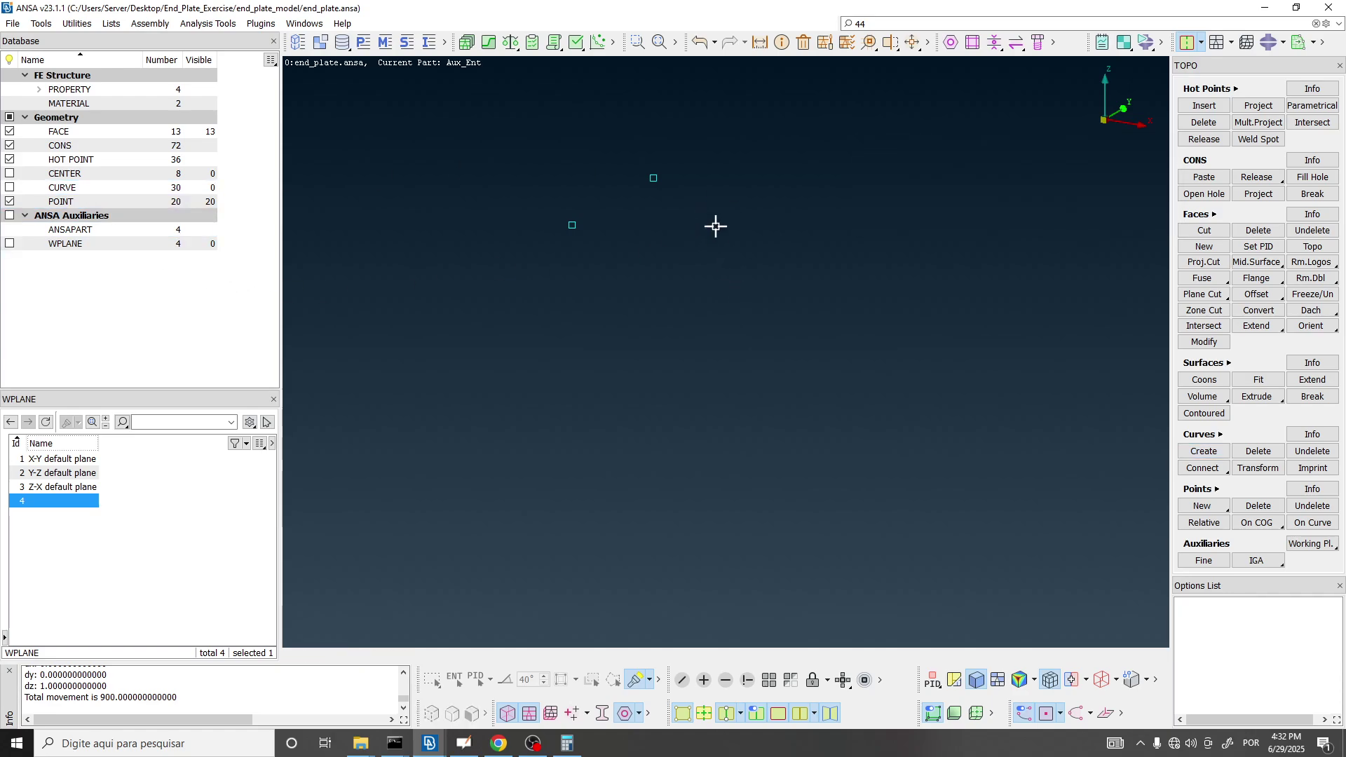
click(10, 188)
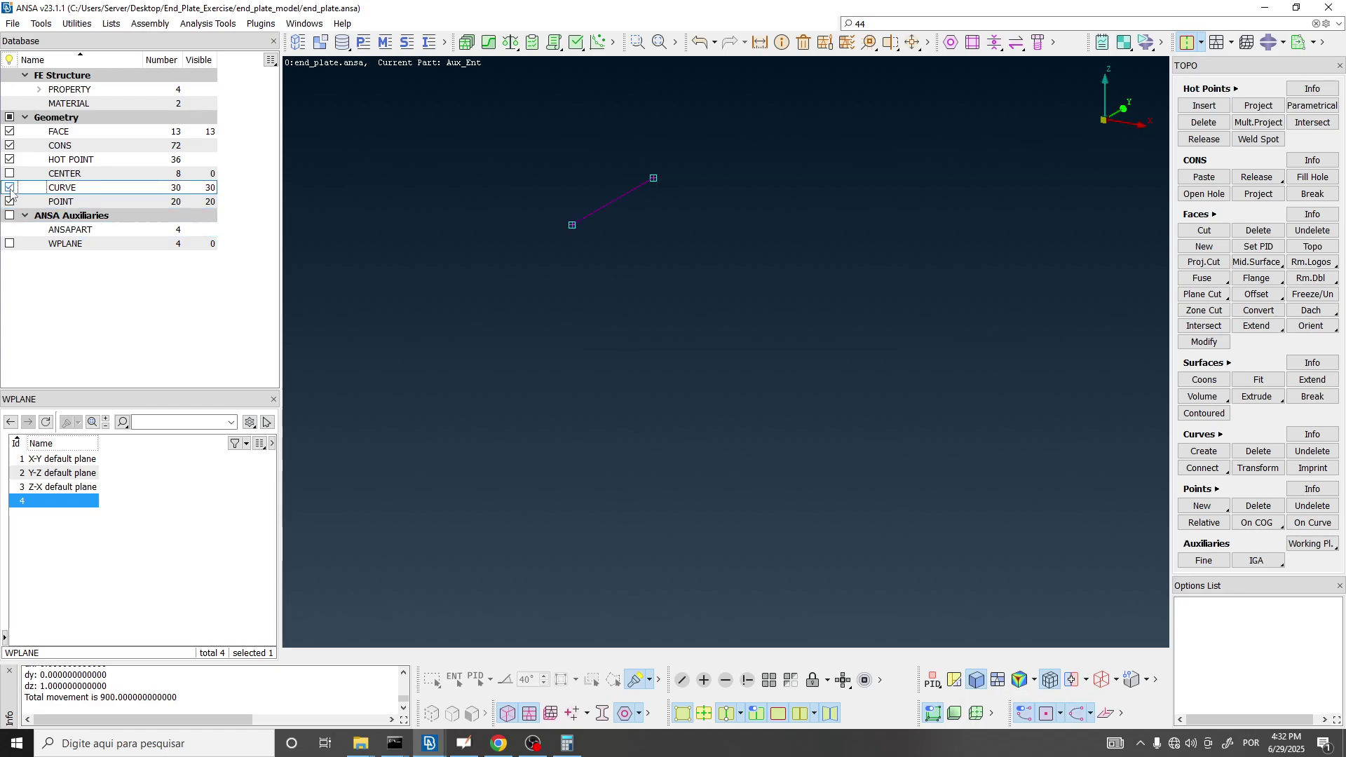
scroll(721, 215, down, 4)
ctrl+drag(694, 220, 694, 225)
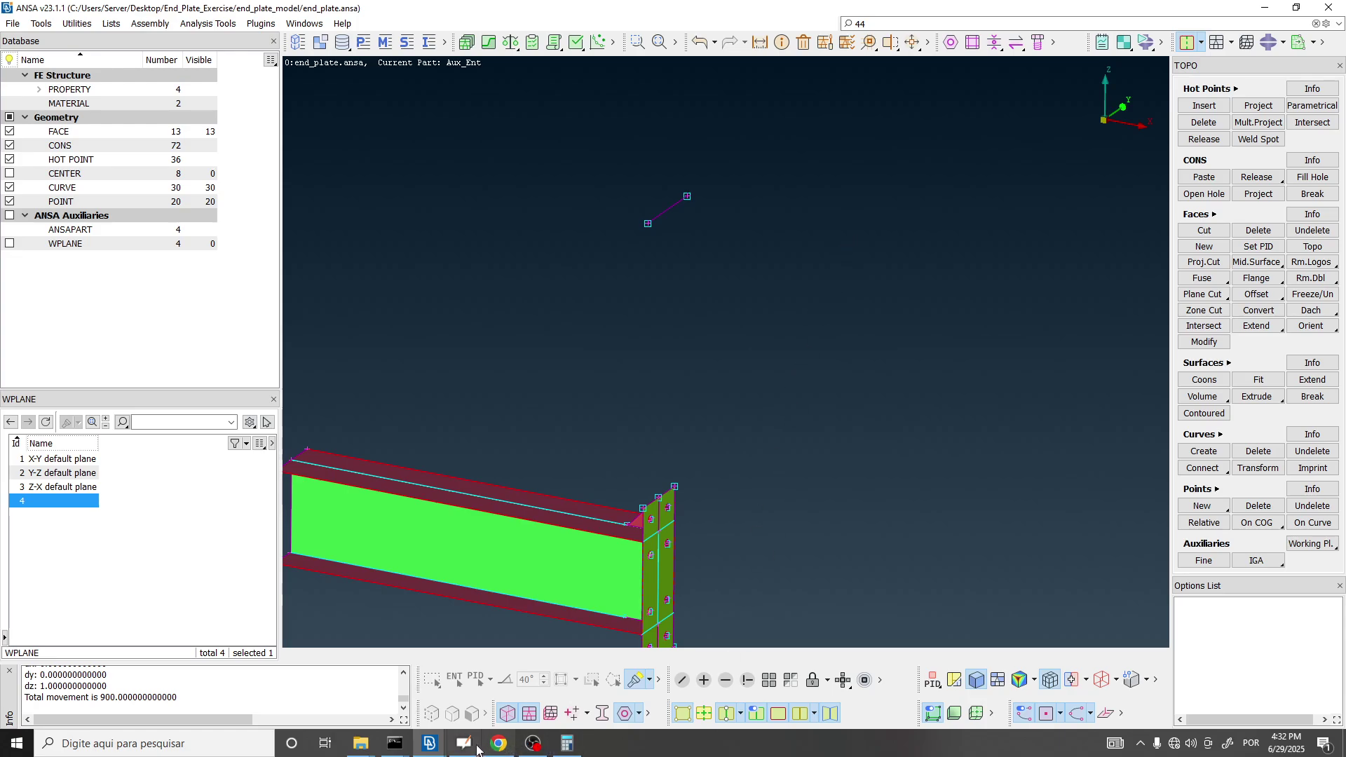
Switch to OpenBoard, go to the page with Table 2, and circle the 300 section depths of the beam and column.
click(568, 745)
ctrl+scroll(523, 415, down, 3)
scroll(601, 378, up, 3)
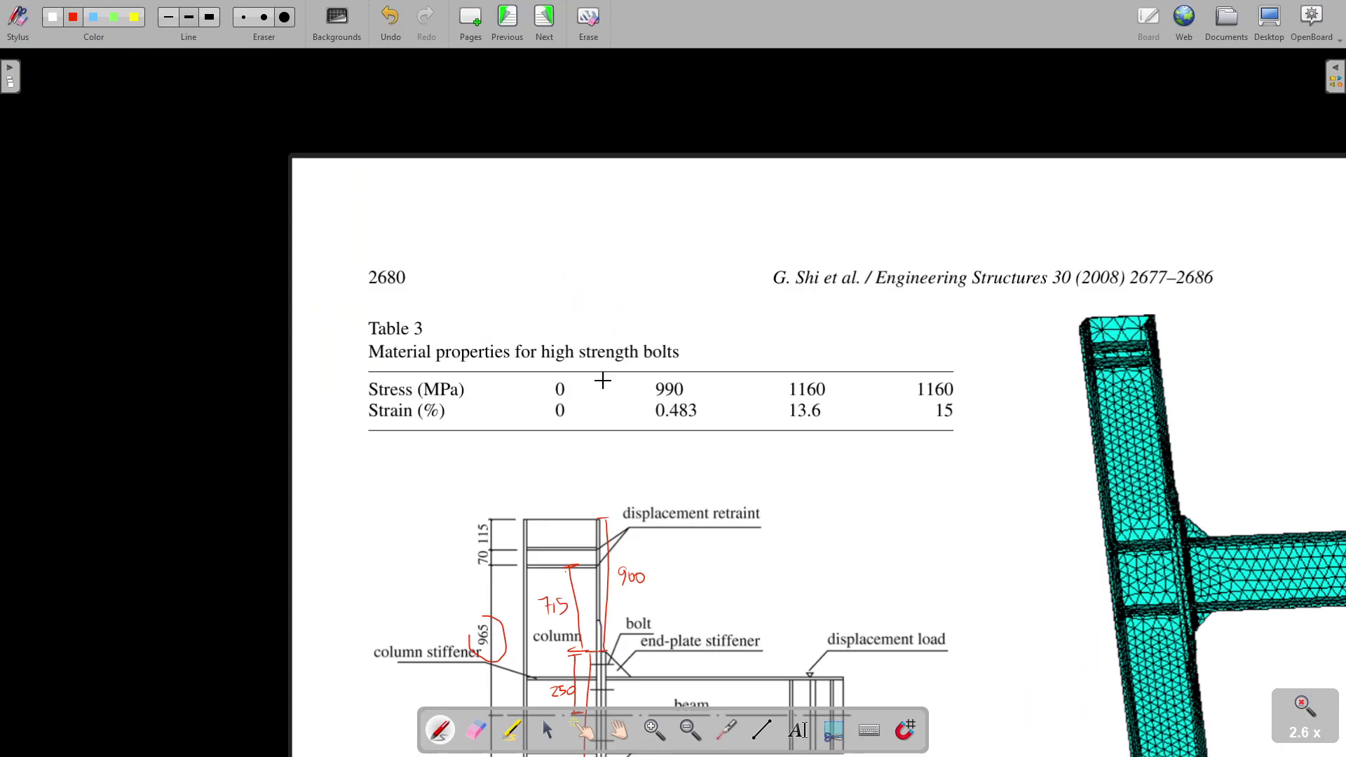
scroll(559, 406, down, 7)
click(507, 17)
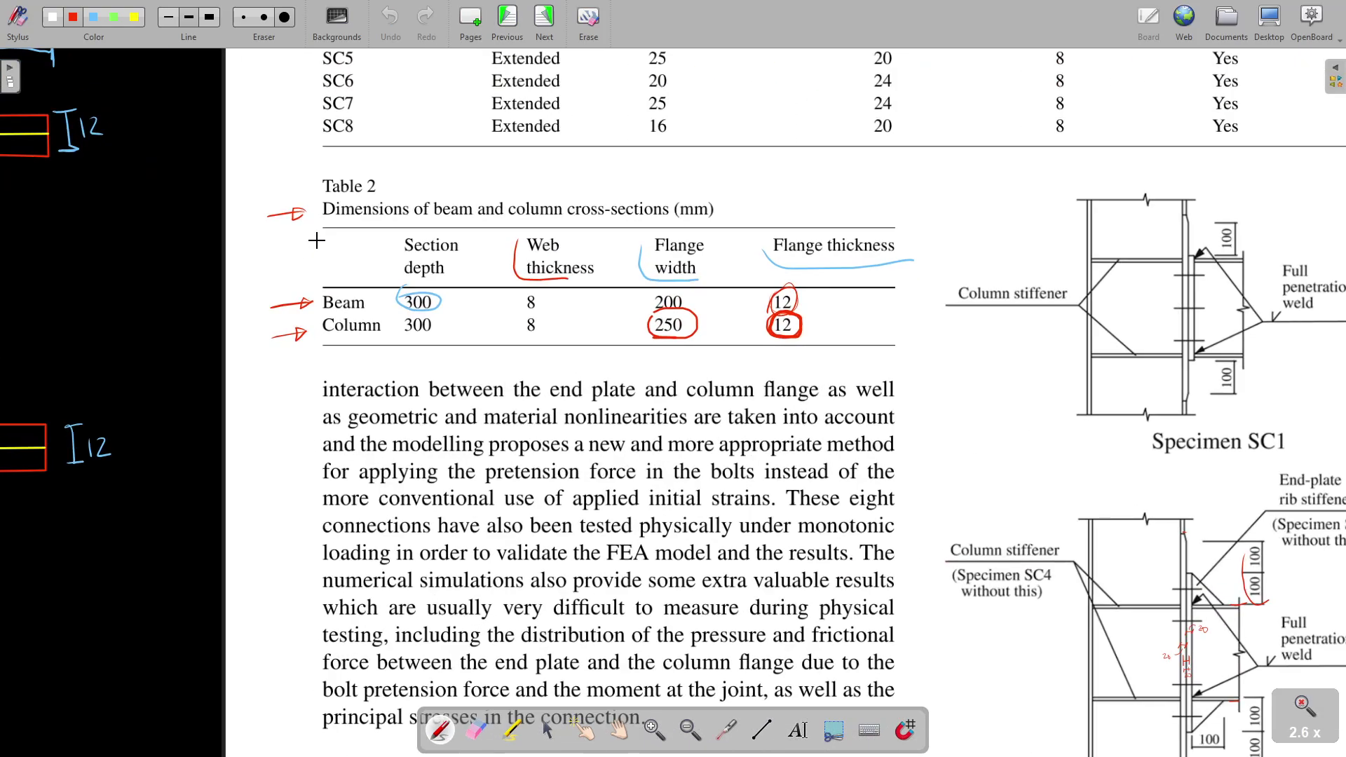
mouse_move(410, 284)
mouse_down()
mouse_move(444, 294)
mouse_move(420, 282)
mouse_up()
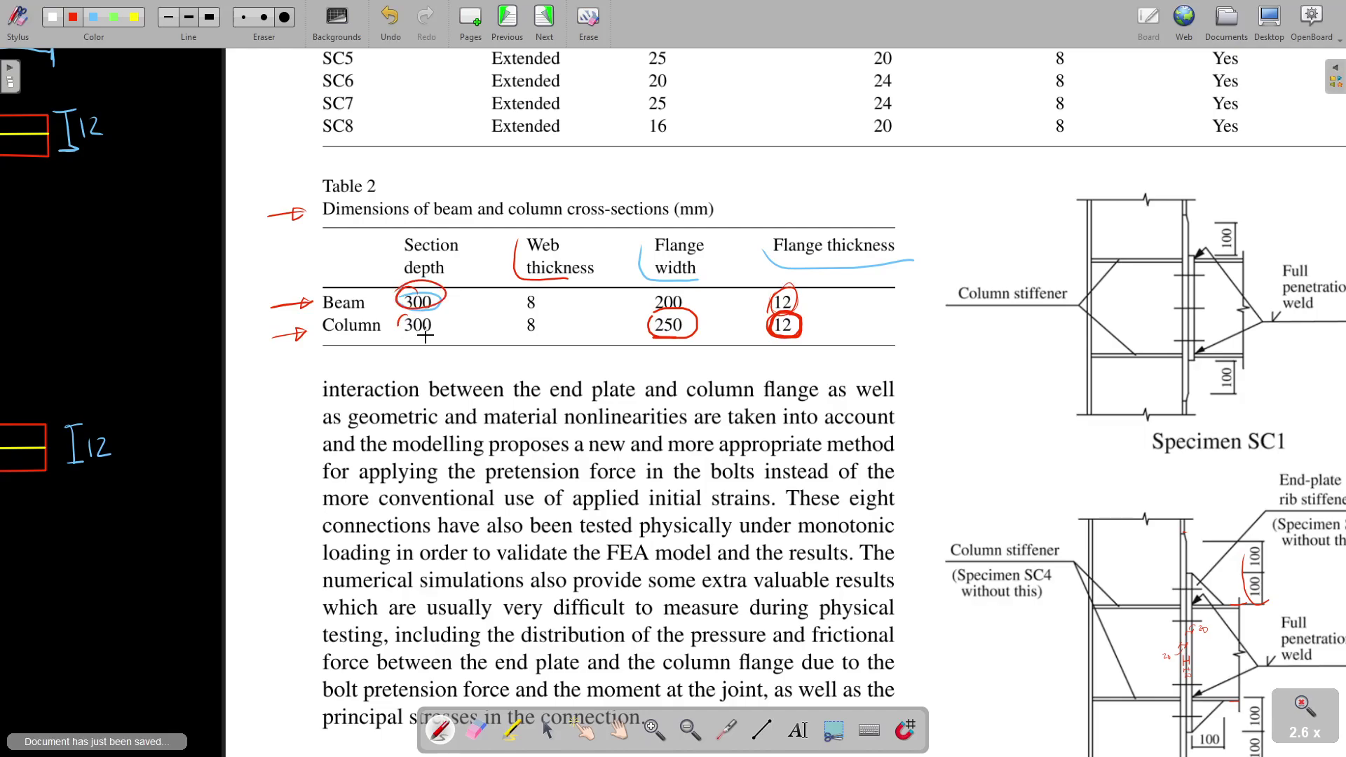
drag(425, 337, 403, 317)
Circle the 288 distance between flange mid-planes on the I-section sketch in red.
ctrl+scroll(403, 317, down, 3)
ctrl+scroll(322, 381, up, 5)
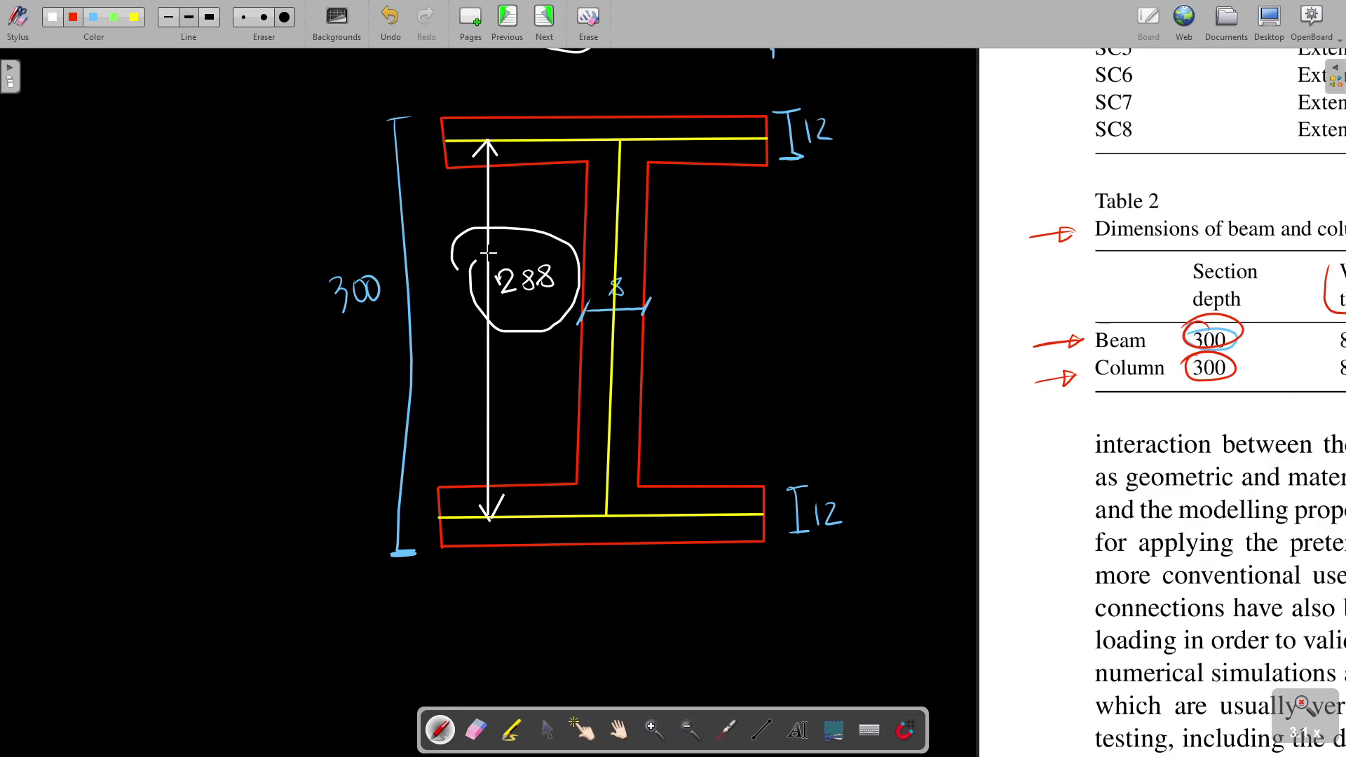
drag(489, 252, 510, 250)
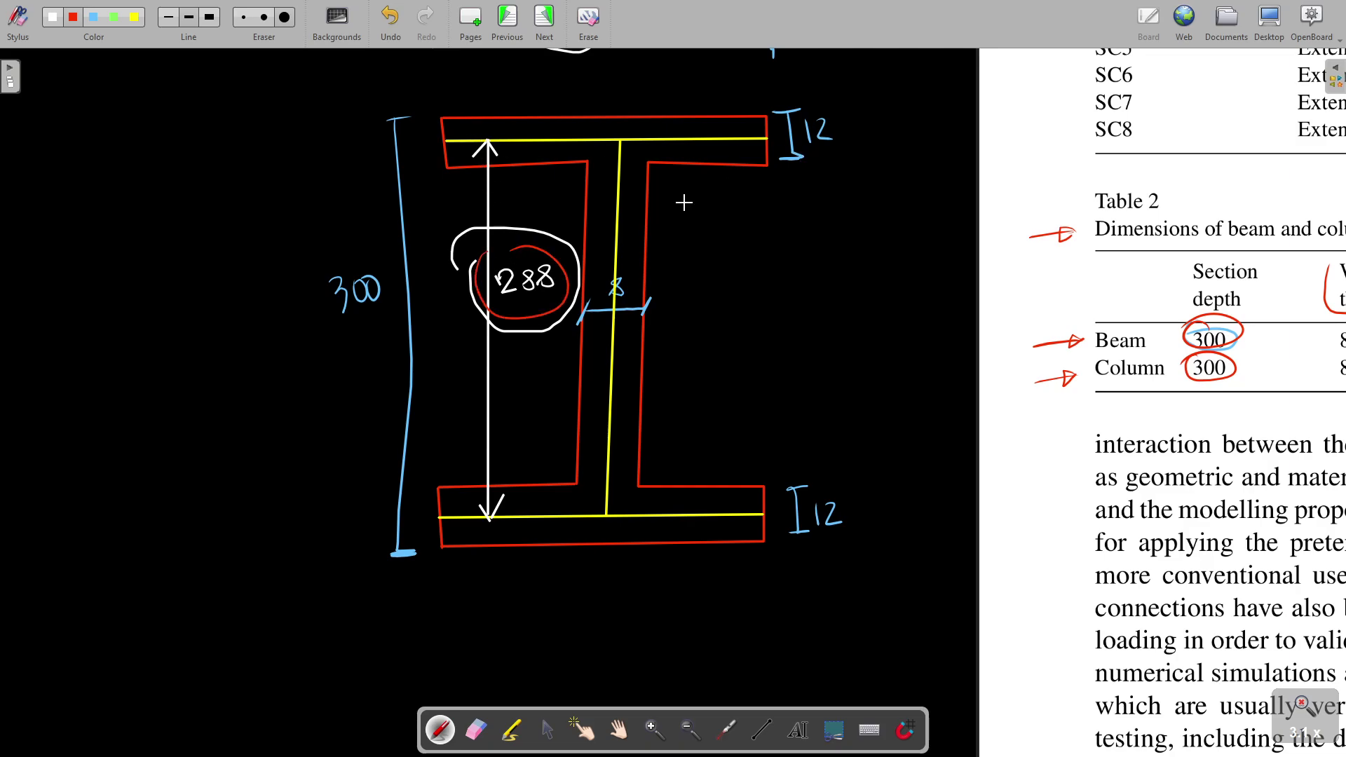
Switch to ANSA and set up a copy of the raised line curve with dx 1 and a distance of 288.
key(alt+Tab)
click(918, 45)
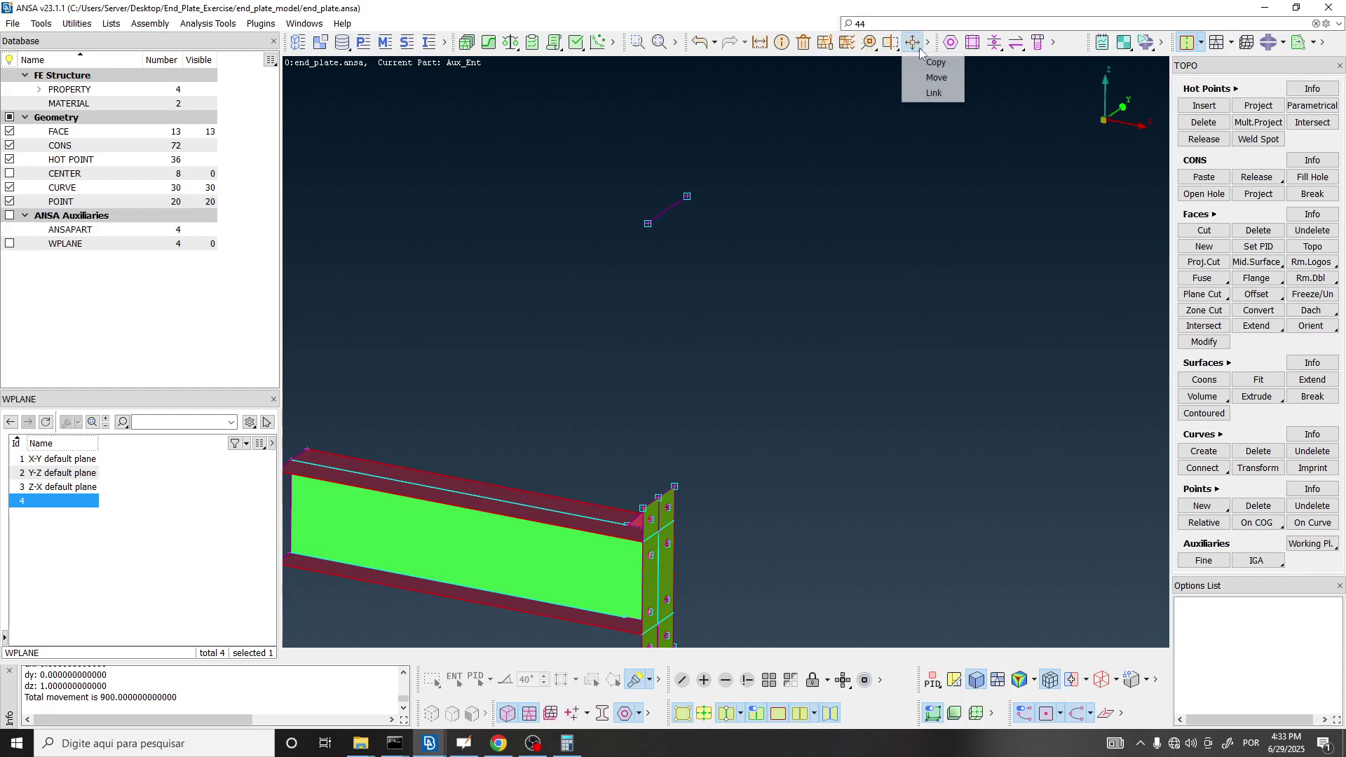
click(938, 64)
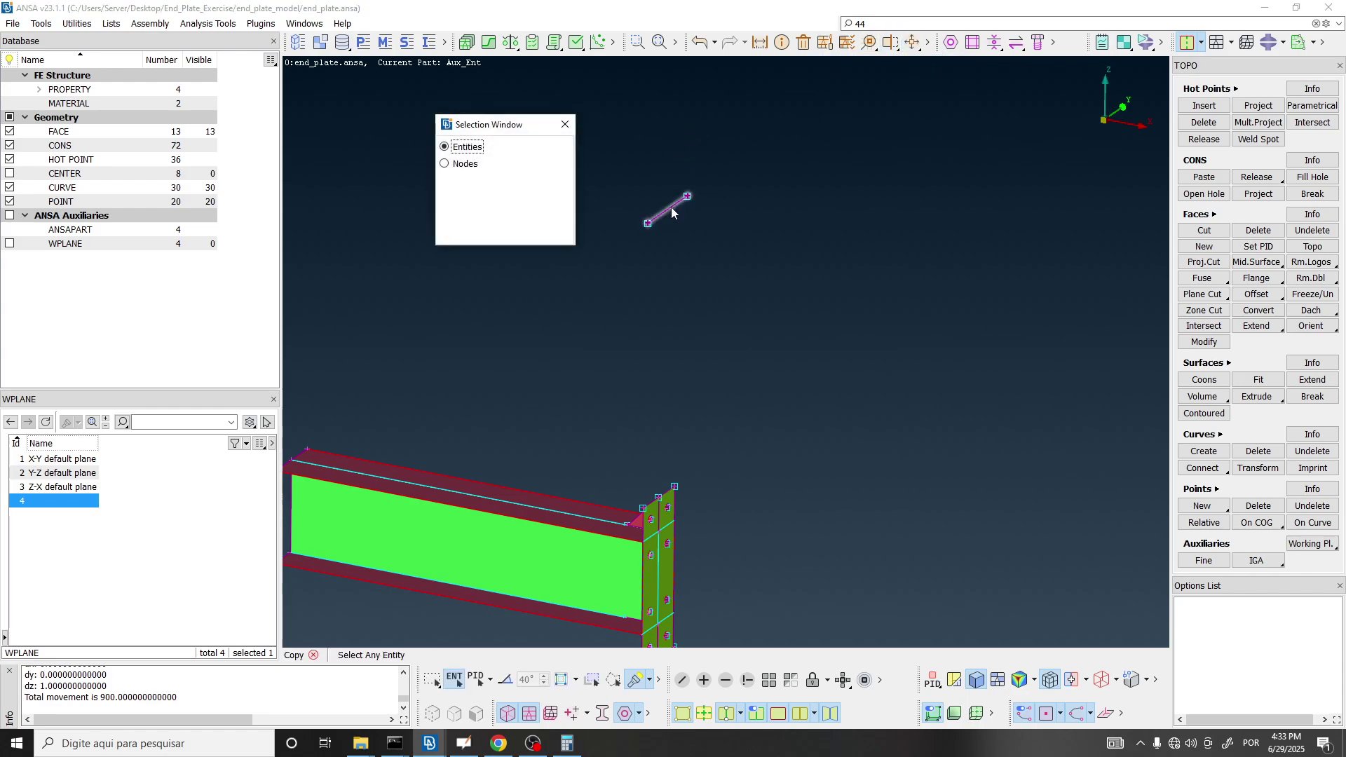
middle_click(732, 218)
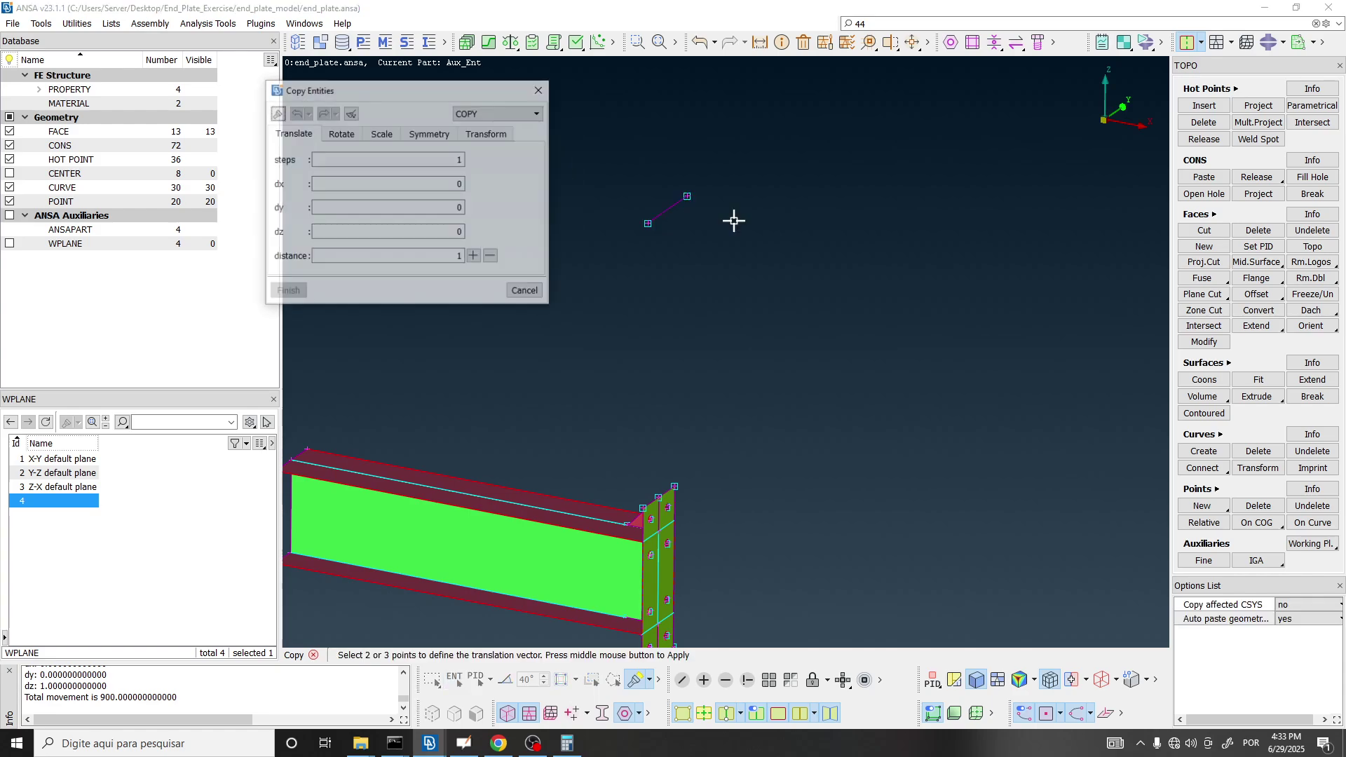
click(407, 185)
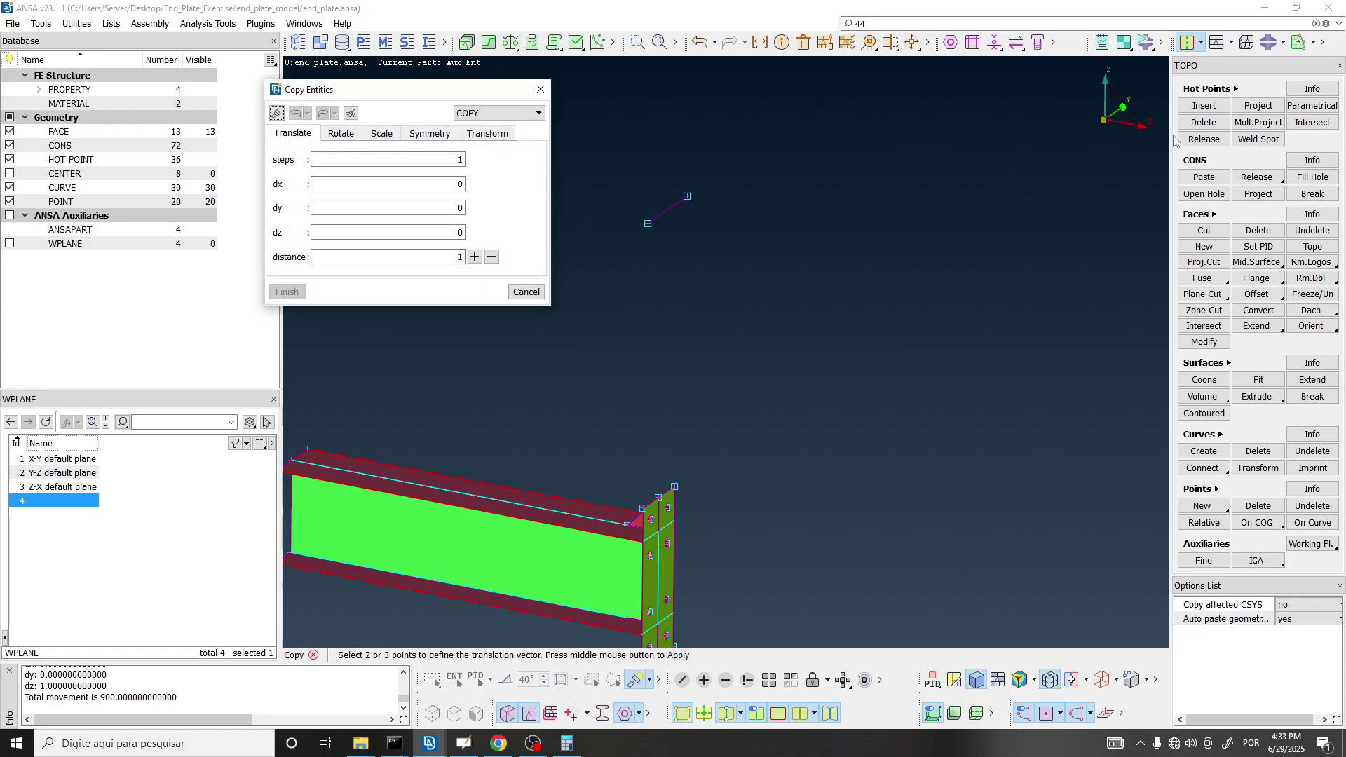
double_click(441, 252)
text(2)
key(alt+Tab)
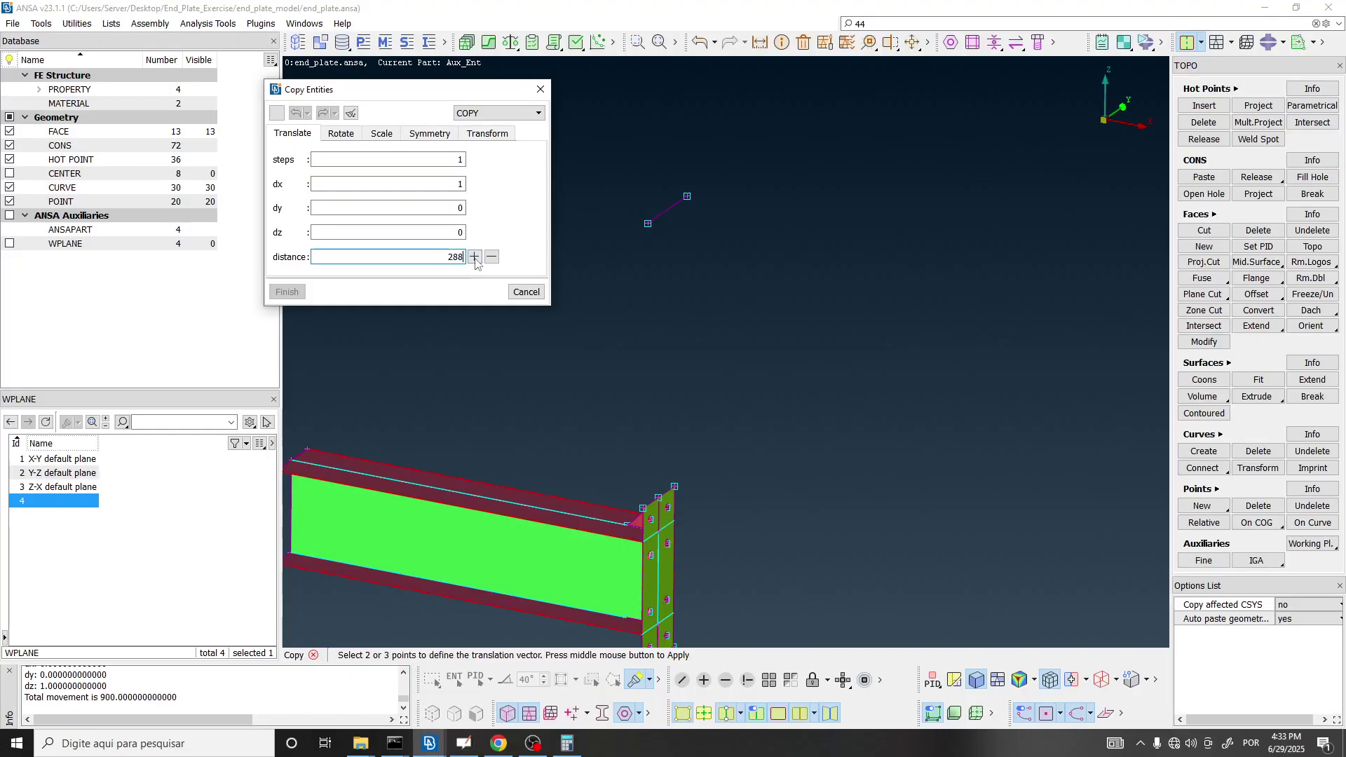
Apply the copy translation in +X with no PID offset, the same part and no set, and finish copying.
click(476, 257)
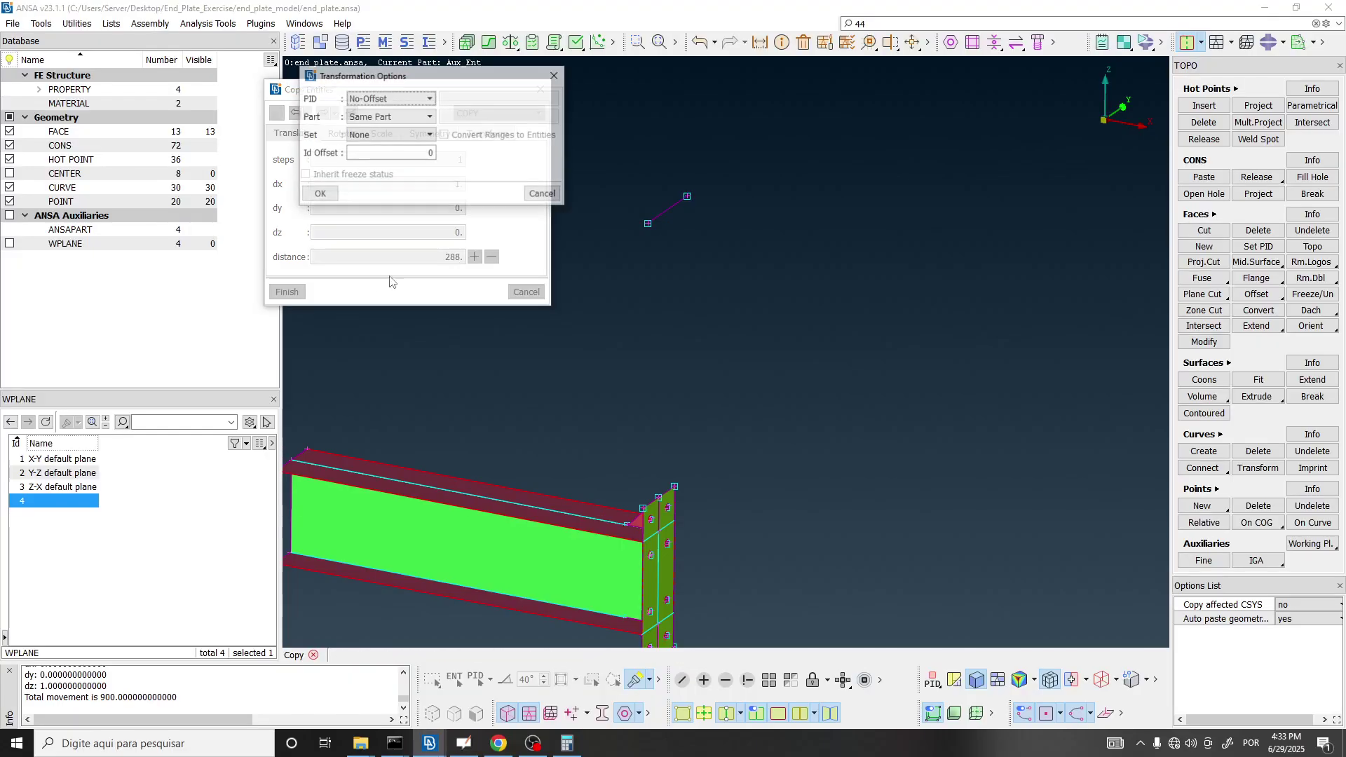
click(351, 99)
click(358, 110)
click(358, 117)
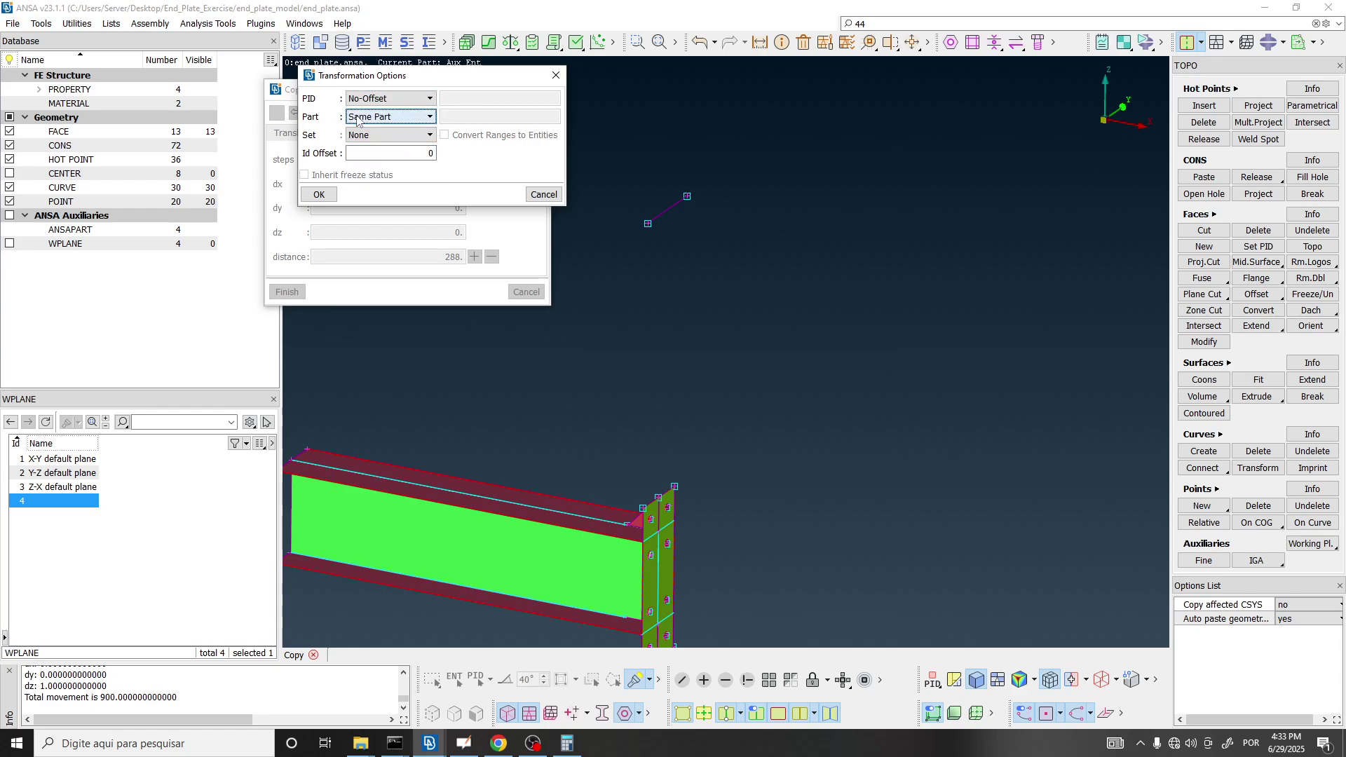
click(369, 144)
click(319, 194)
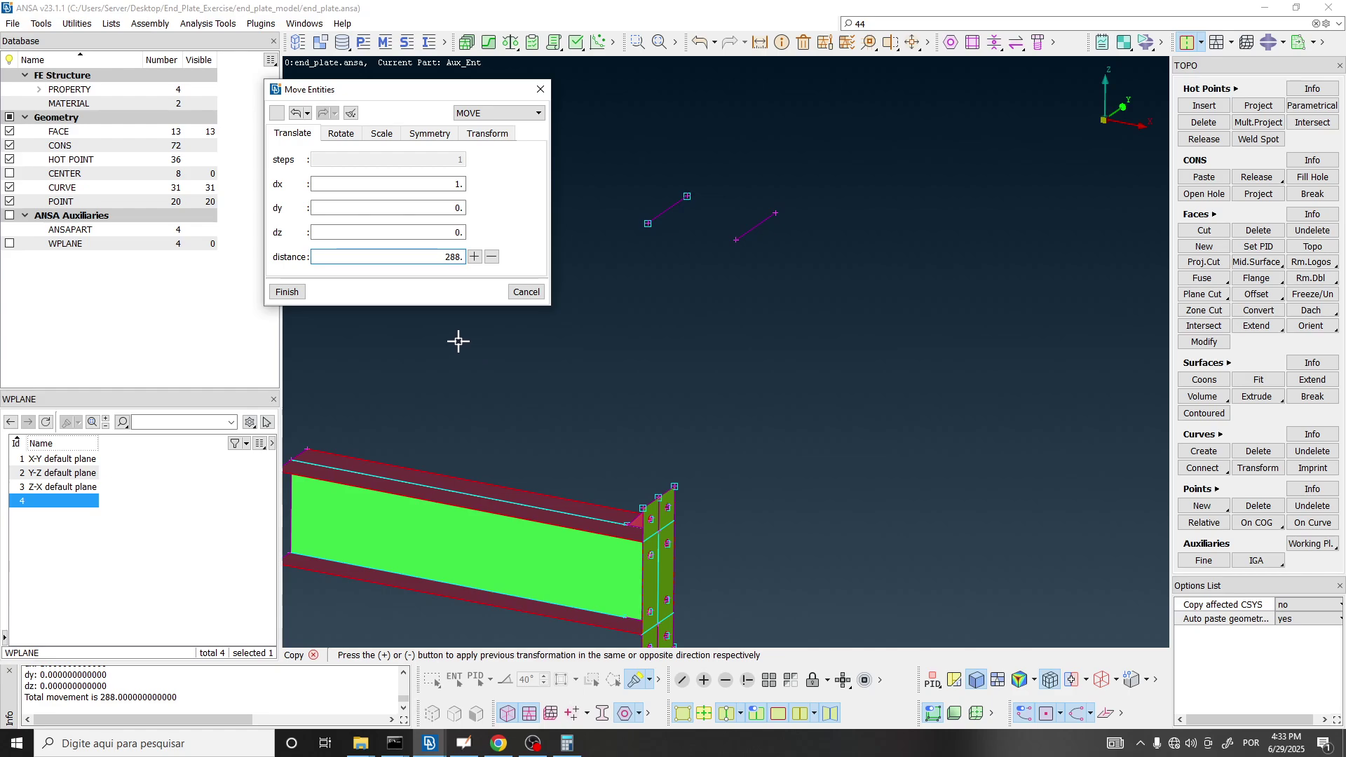
click(287, 291)
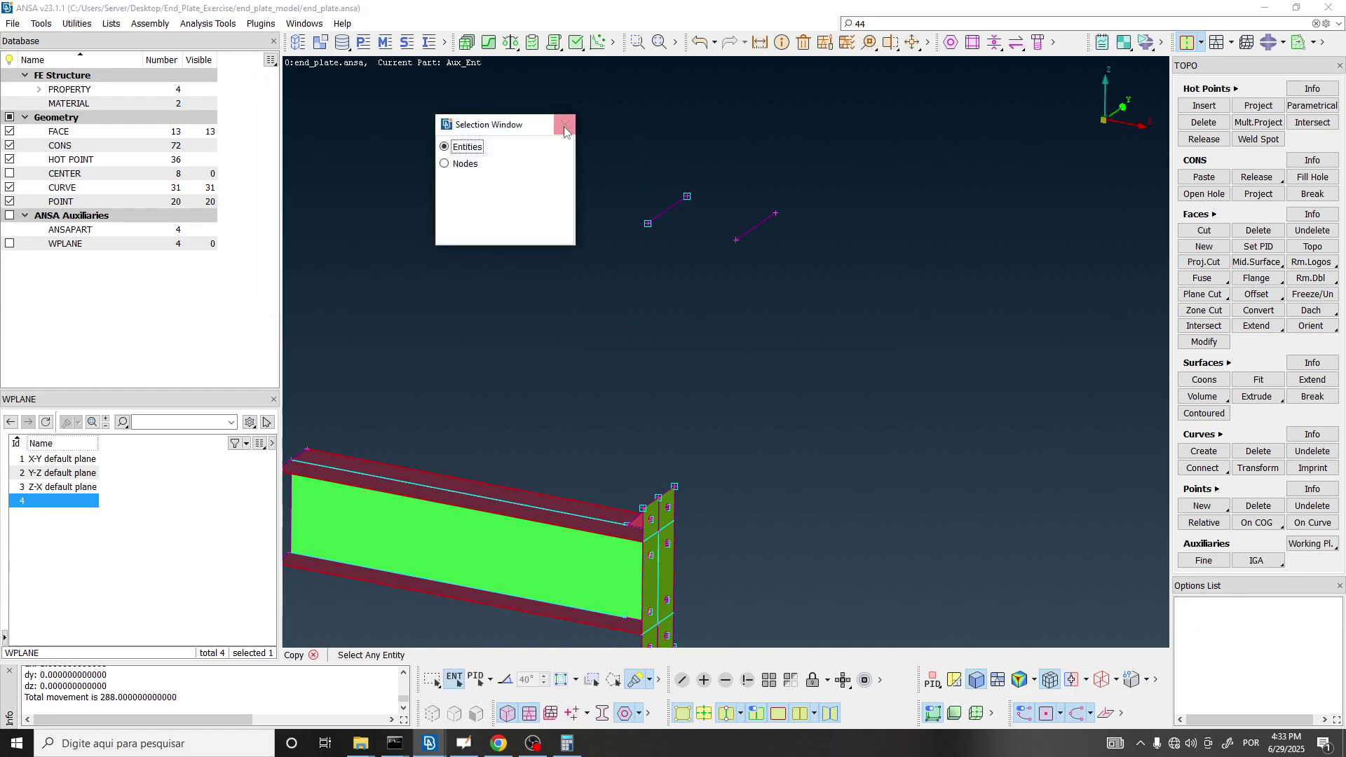
key(Escape)
Create a line curve joining the midpoints of the two parallel flange lines as the column's web line.
click(1218, 451)
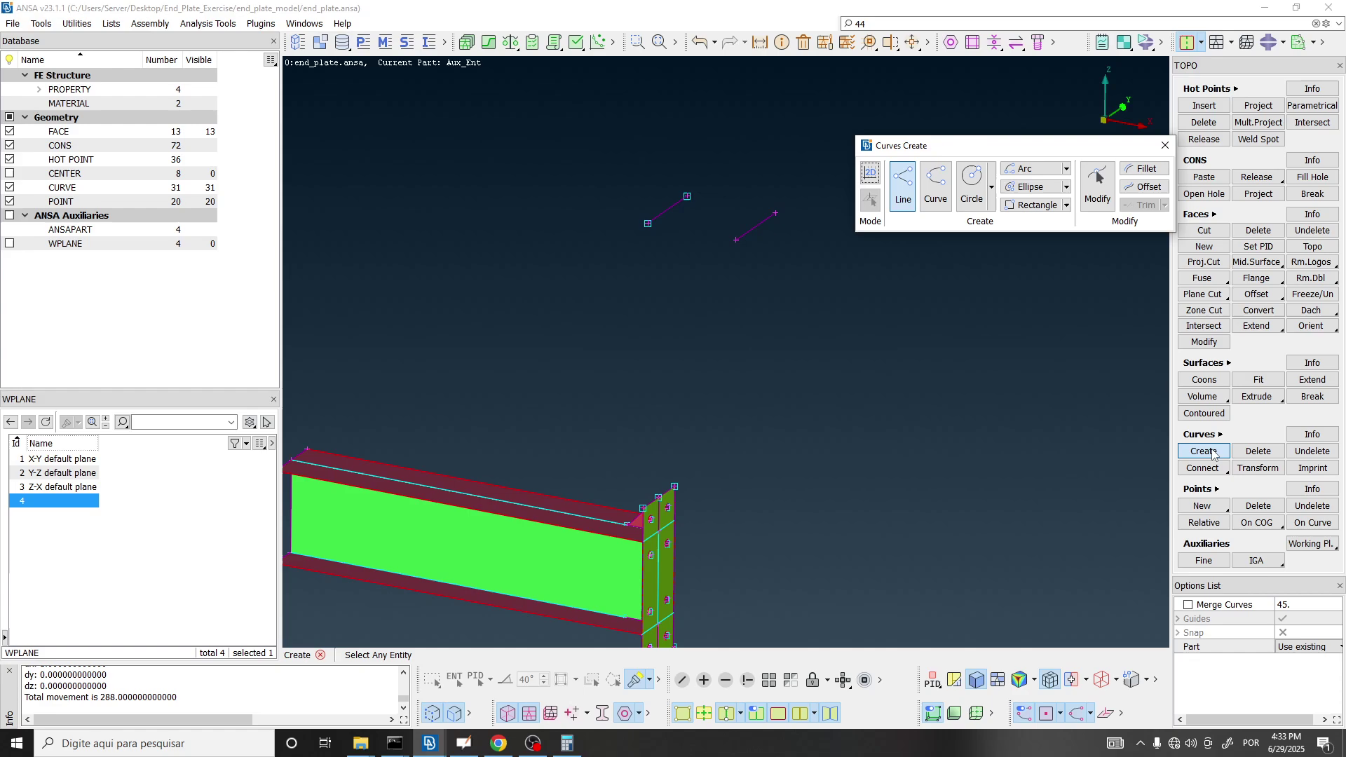
click(667, 210)
scroll(782, 208, up, 3)
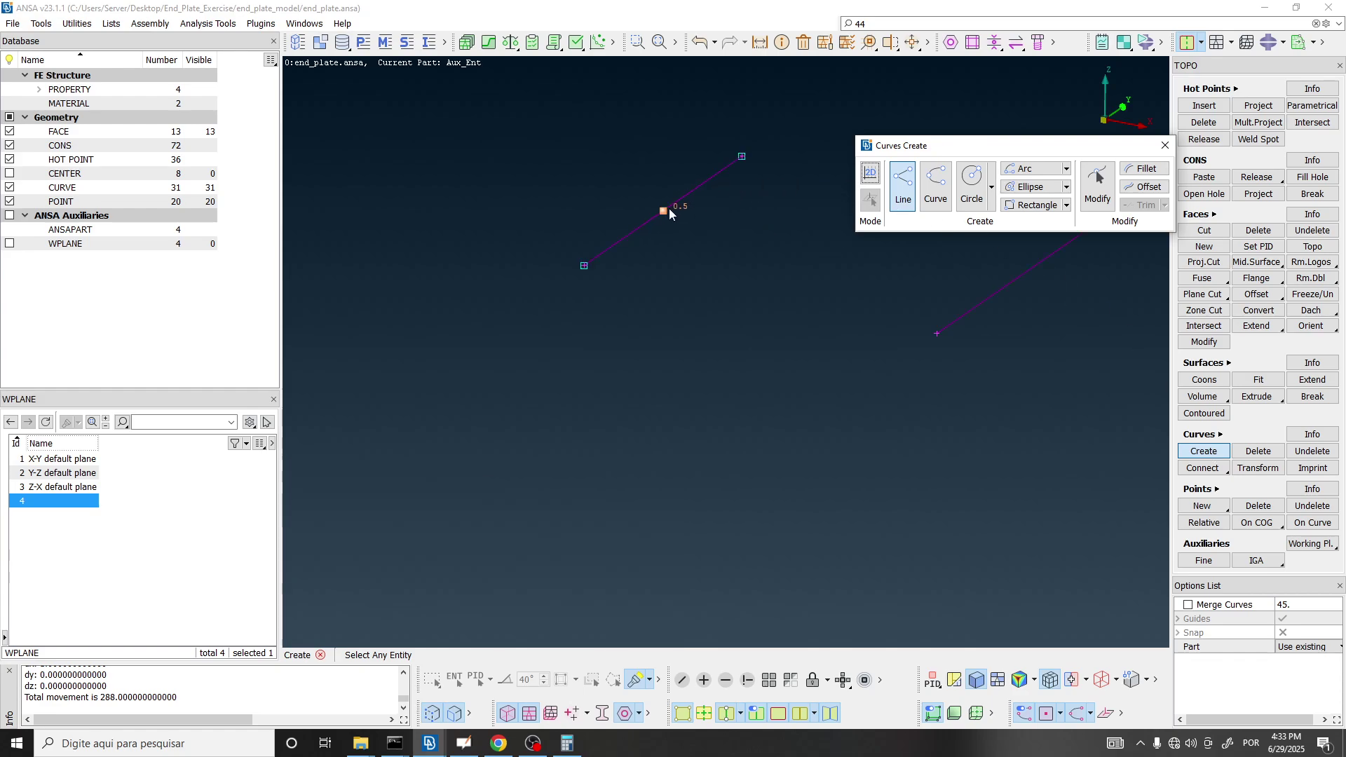
click(729, 246)
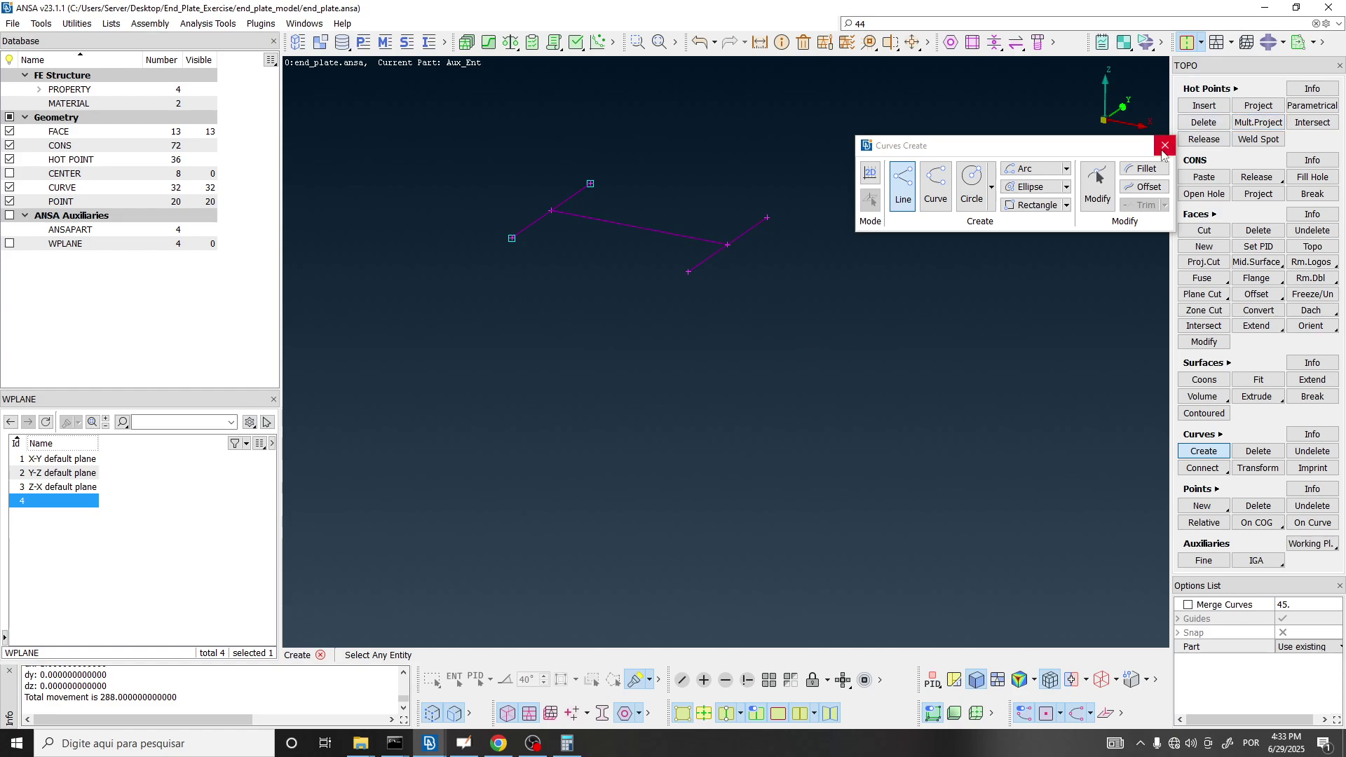
click(1165, 145)
scroll(912, 219, down, 3)
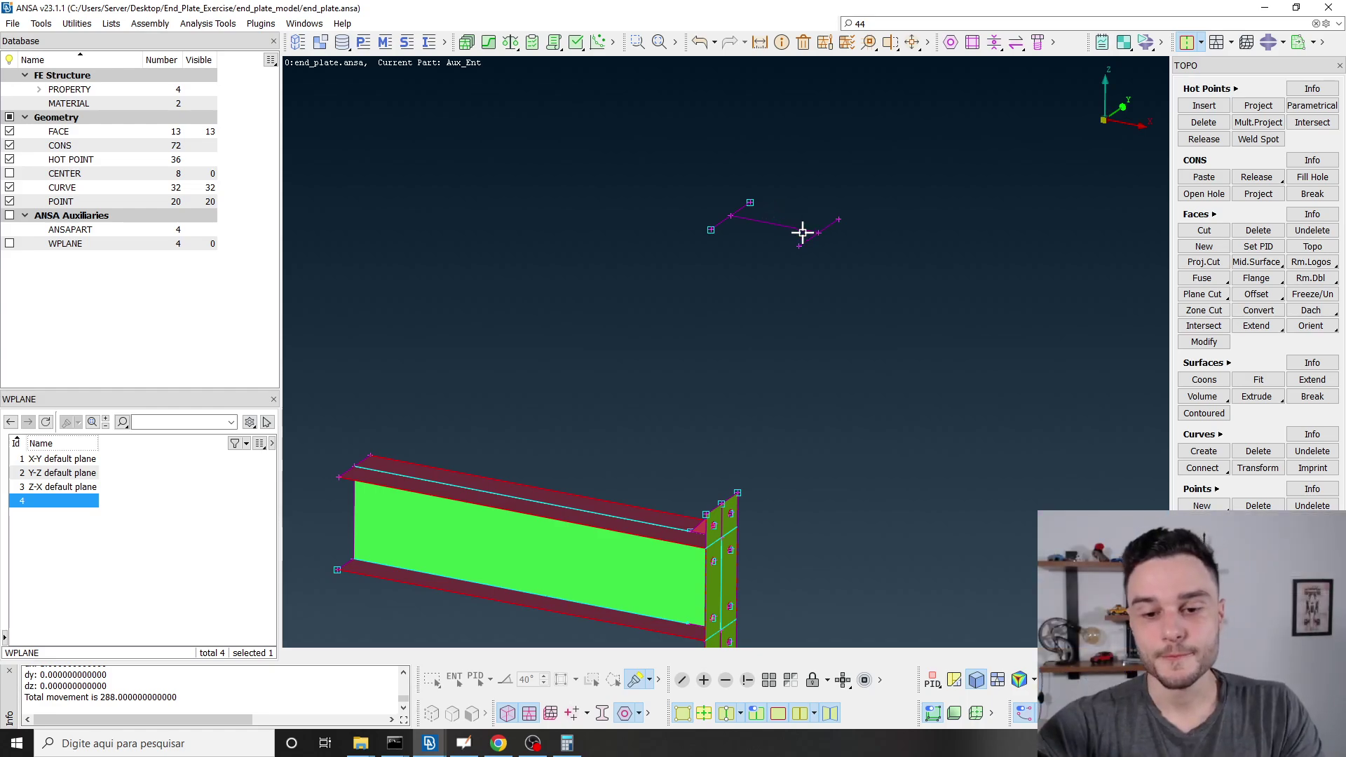
Switch to OpenBoard and go to the page with Fig. 2 to examine the column's length dimensions.
scroll(580, 171, down, 3)
ctrl+middle_drag(631, 223, 646, 288)
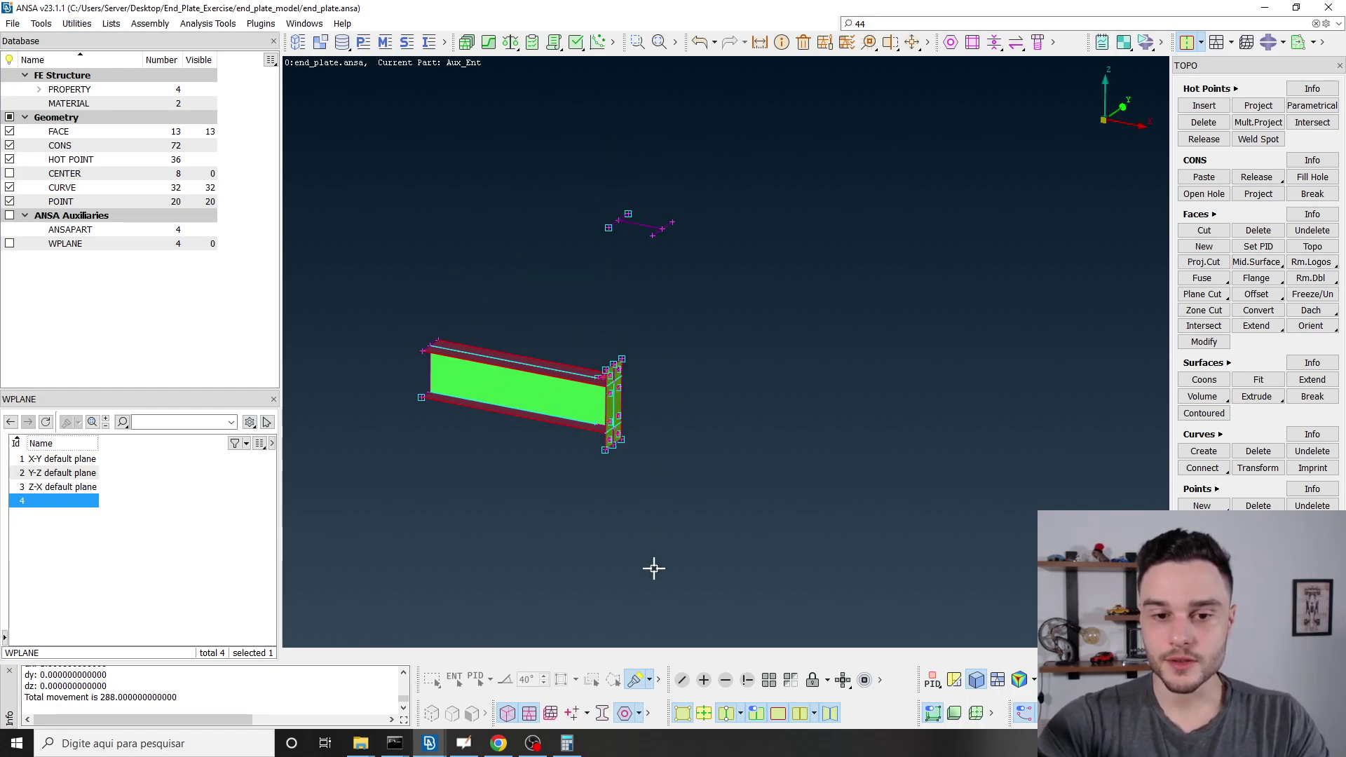
click(470, 751)
scroll(516, 429, down, 6)
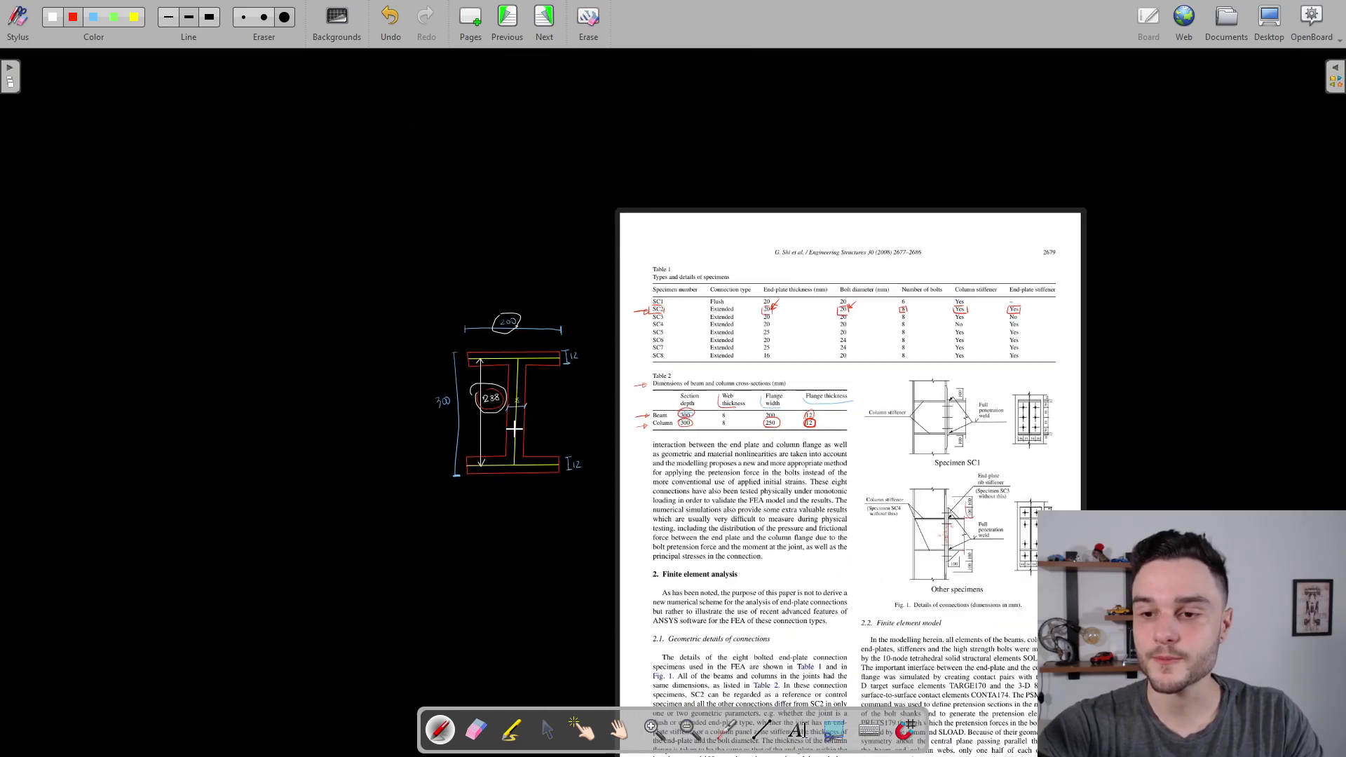
ctrl+scroll(515, 429, down, 1)
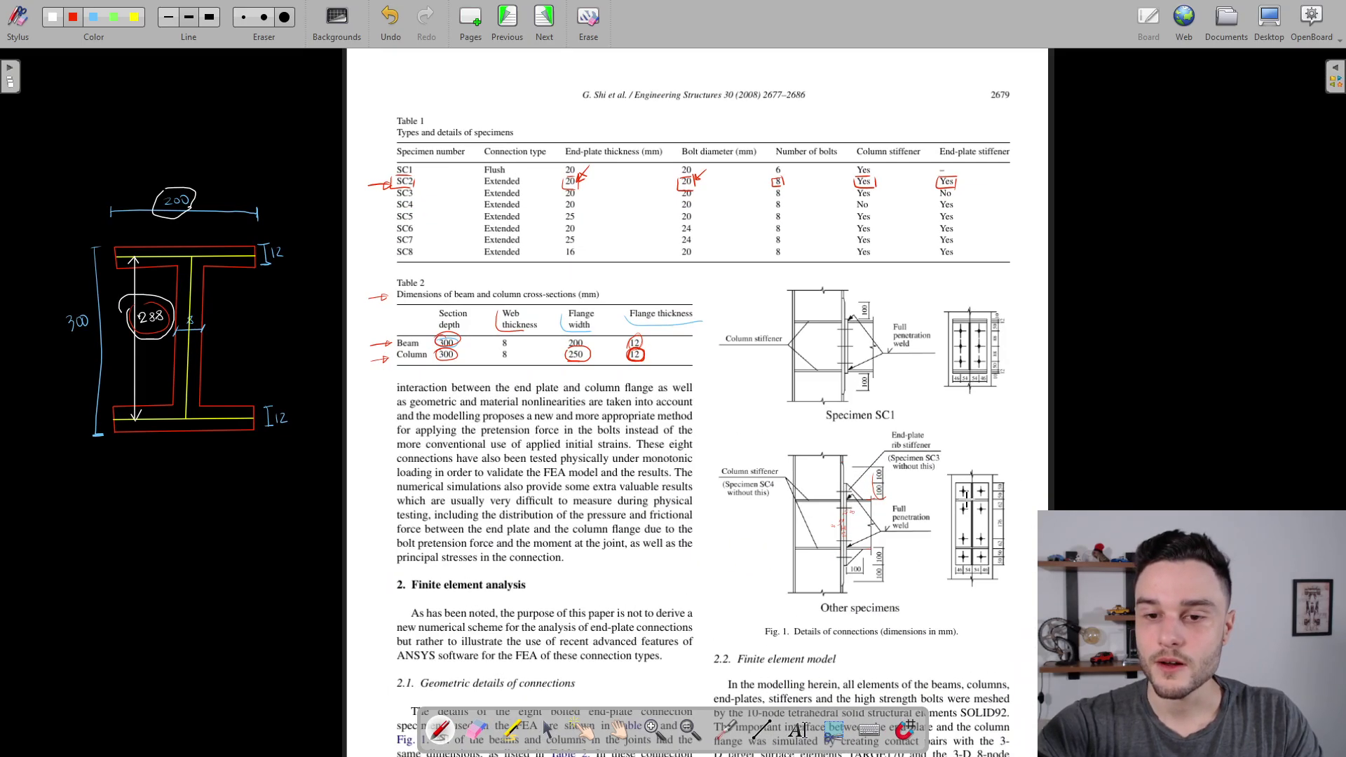
scroll(965, 497, down, 2)
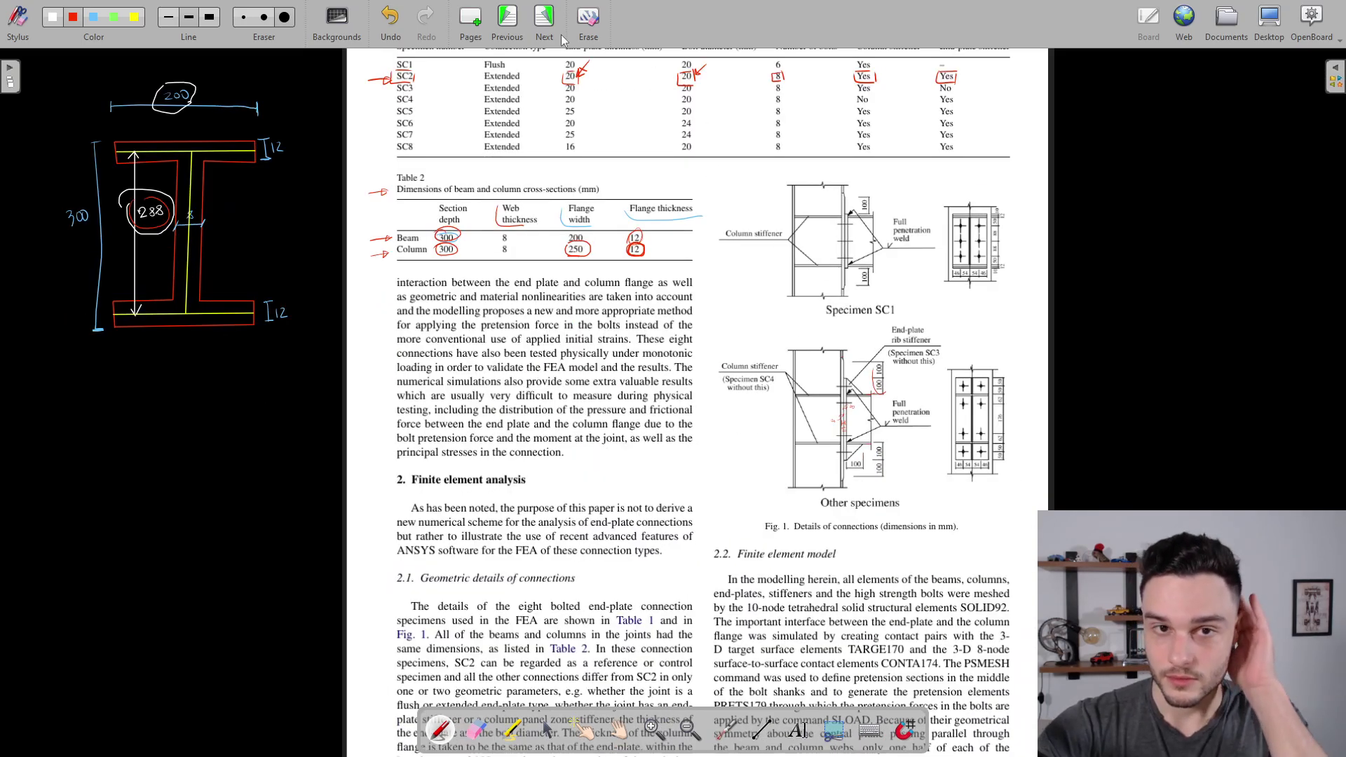
click(536, 32)
scroll(540, 309, up, 8)
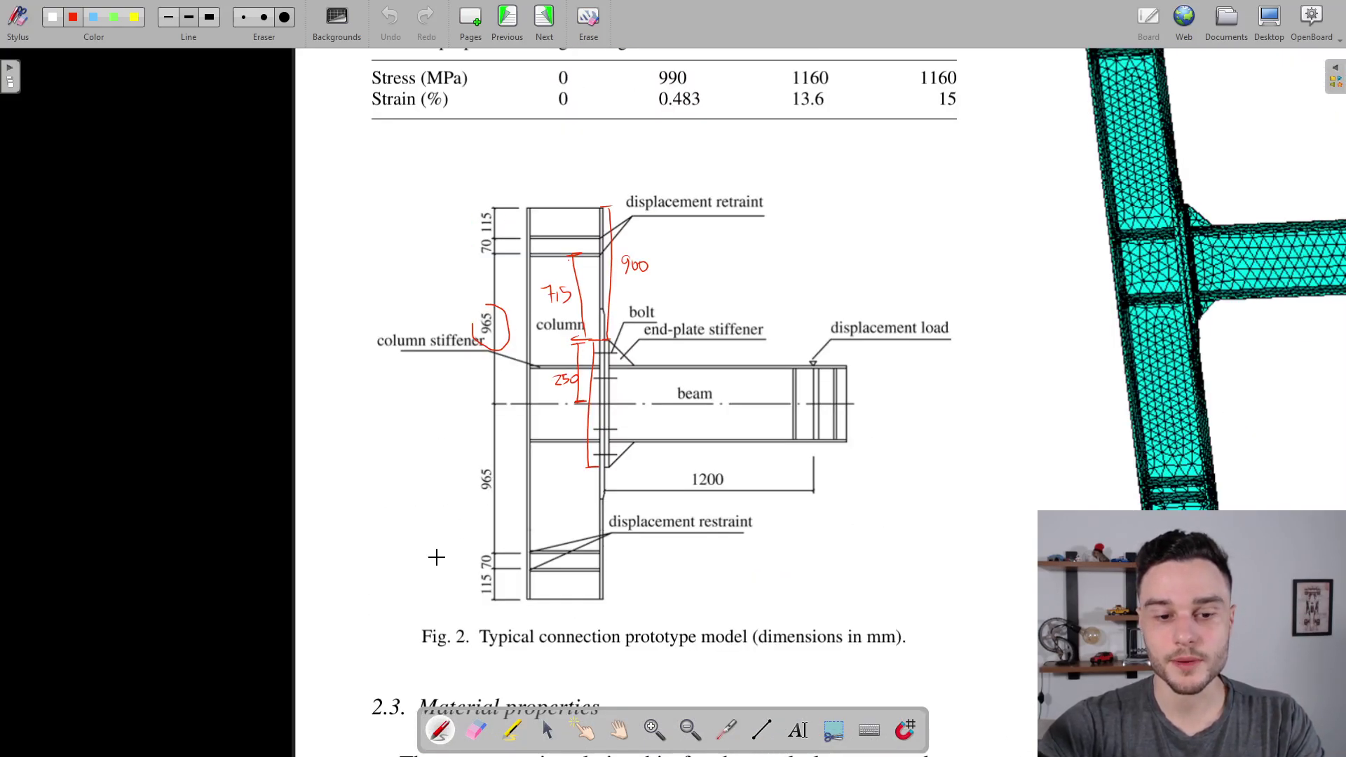
Switch to Calculator and compute the column's total length by adding 115, 70 and 965 and multiplying by 2.
key(alt+Tab)
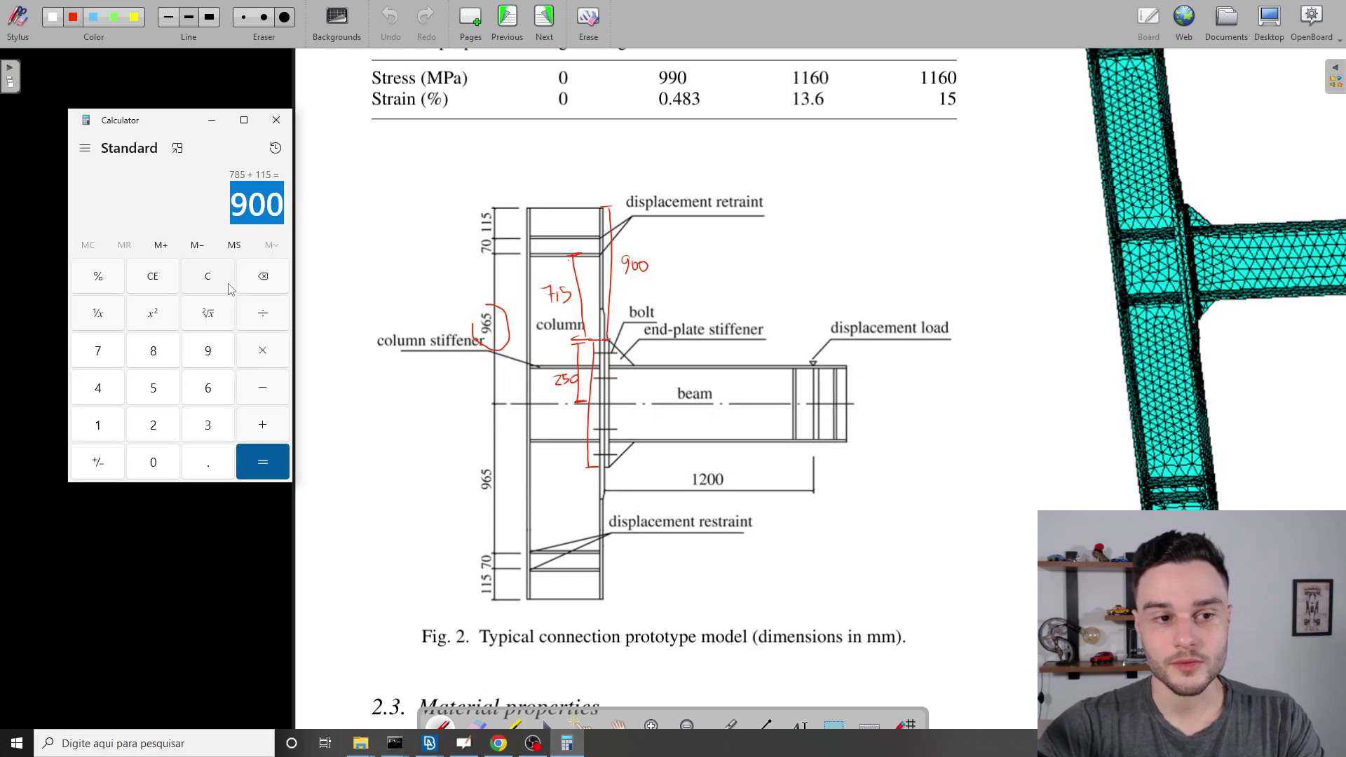
click(211, 280)
text(1)
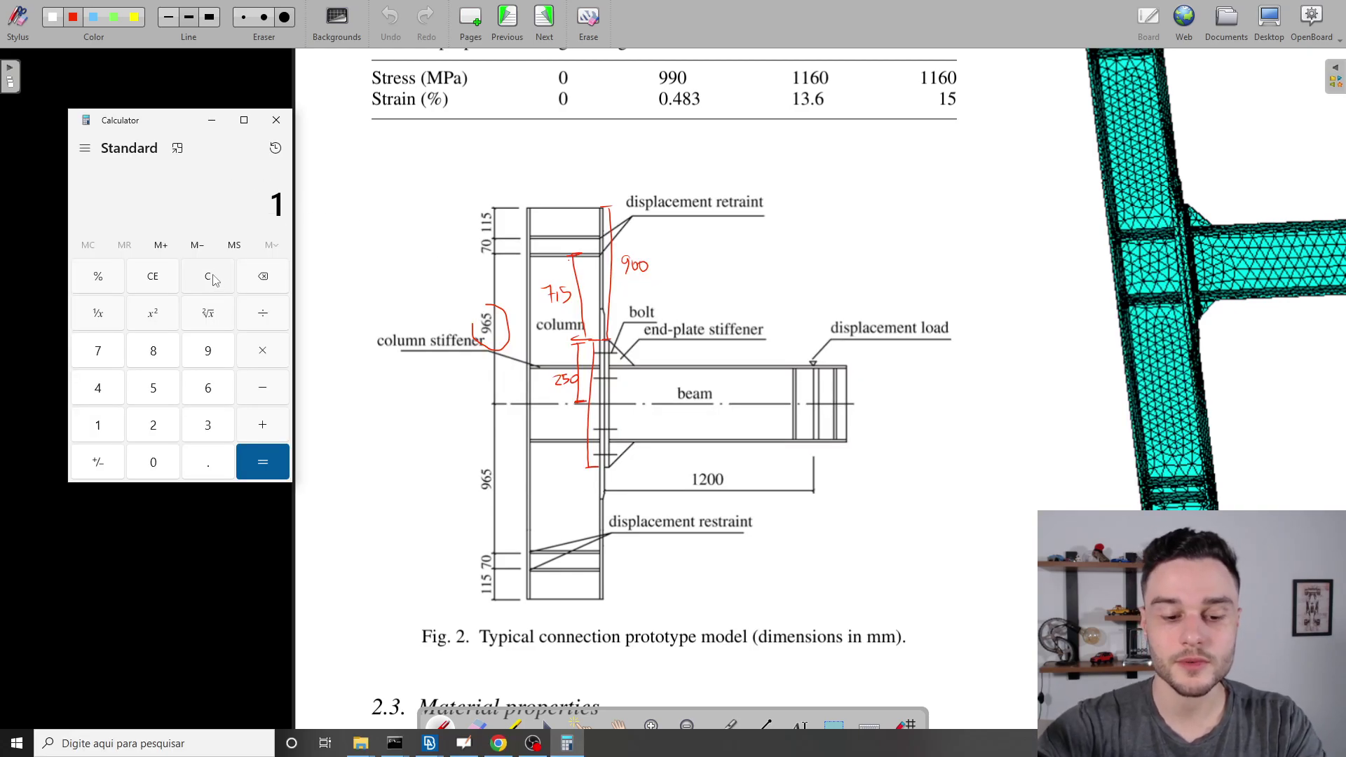
text(157)
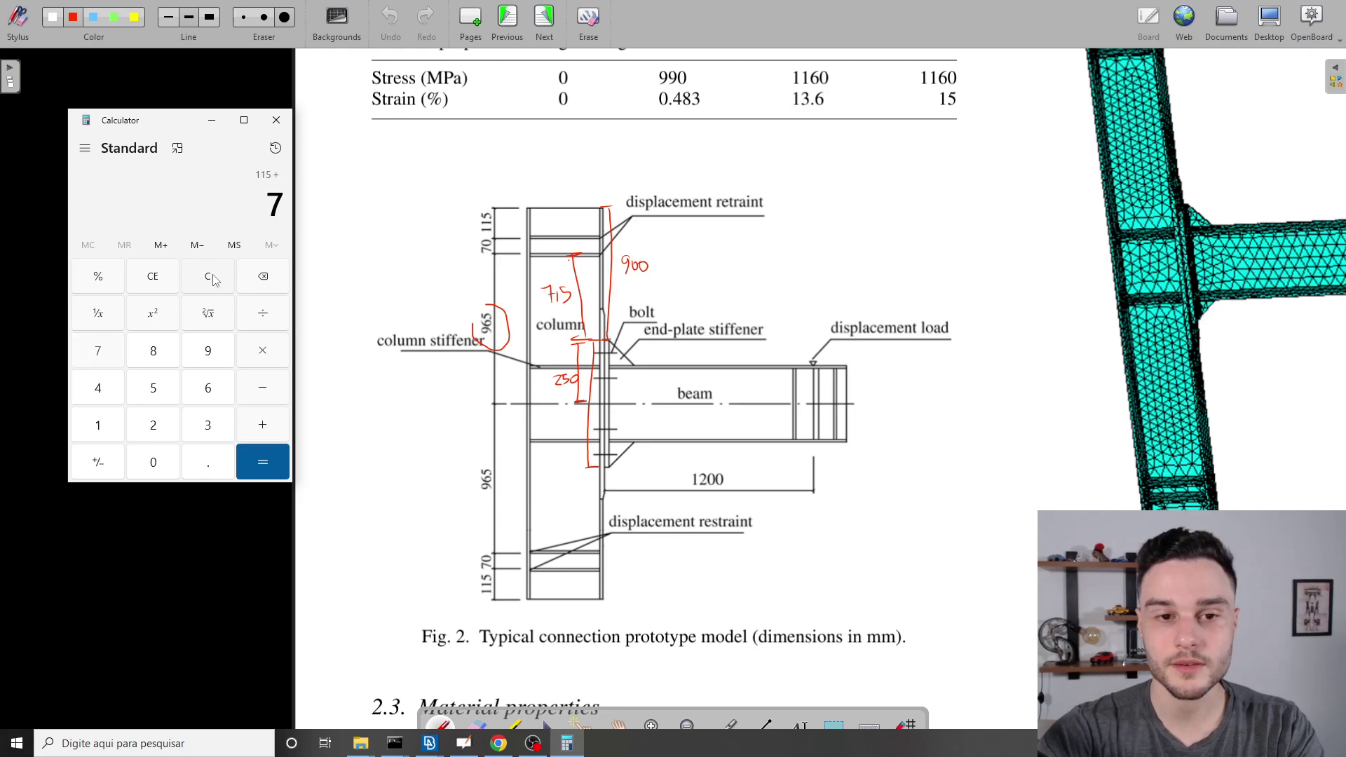
text(0+965)
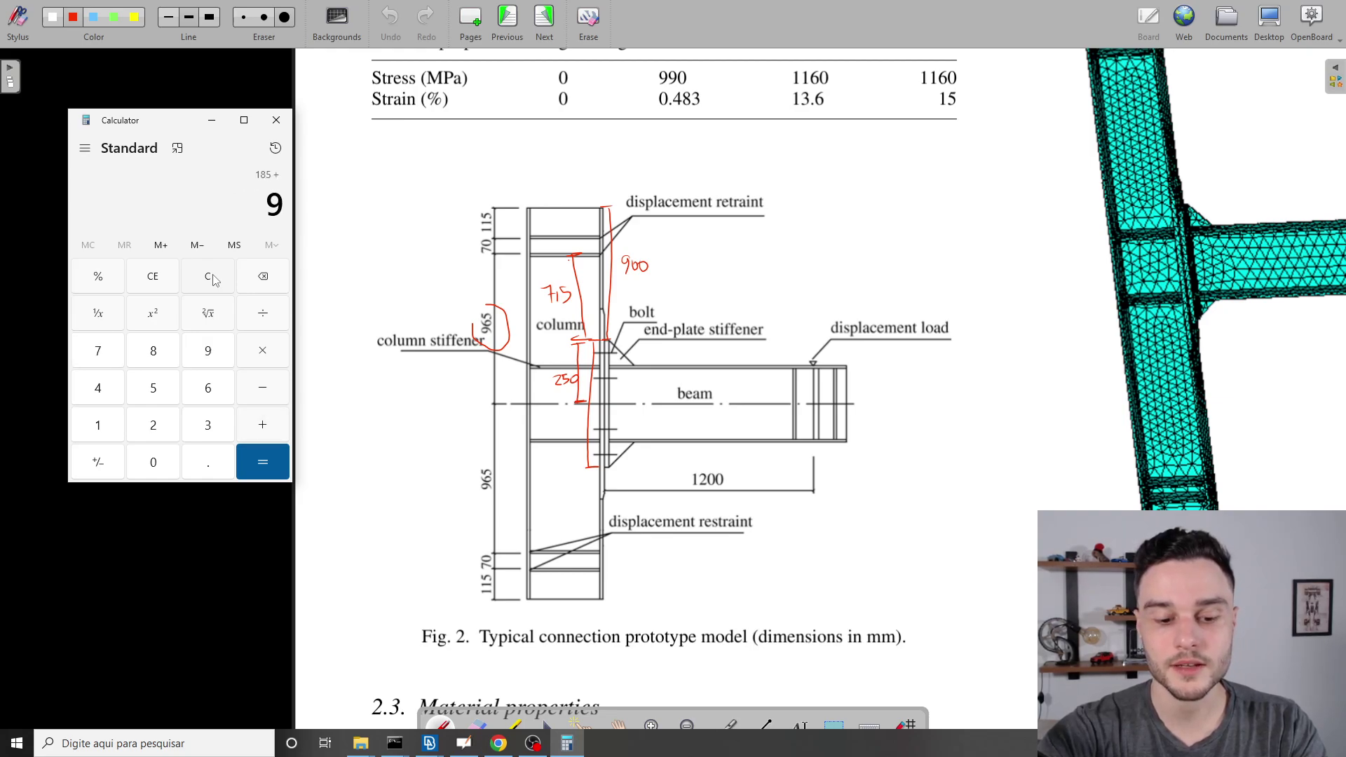
key(Return)
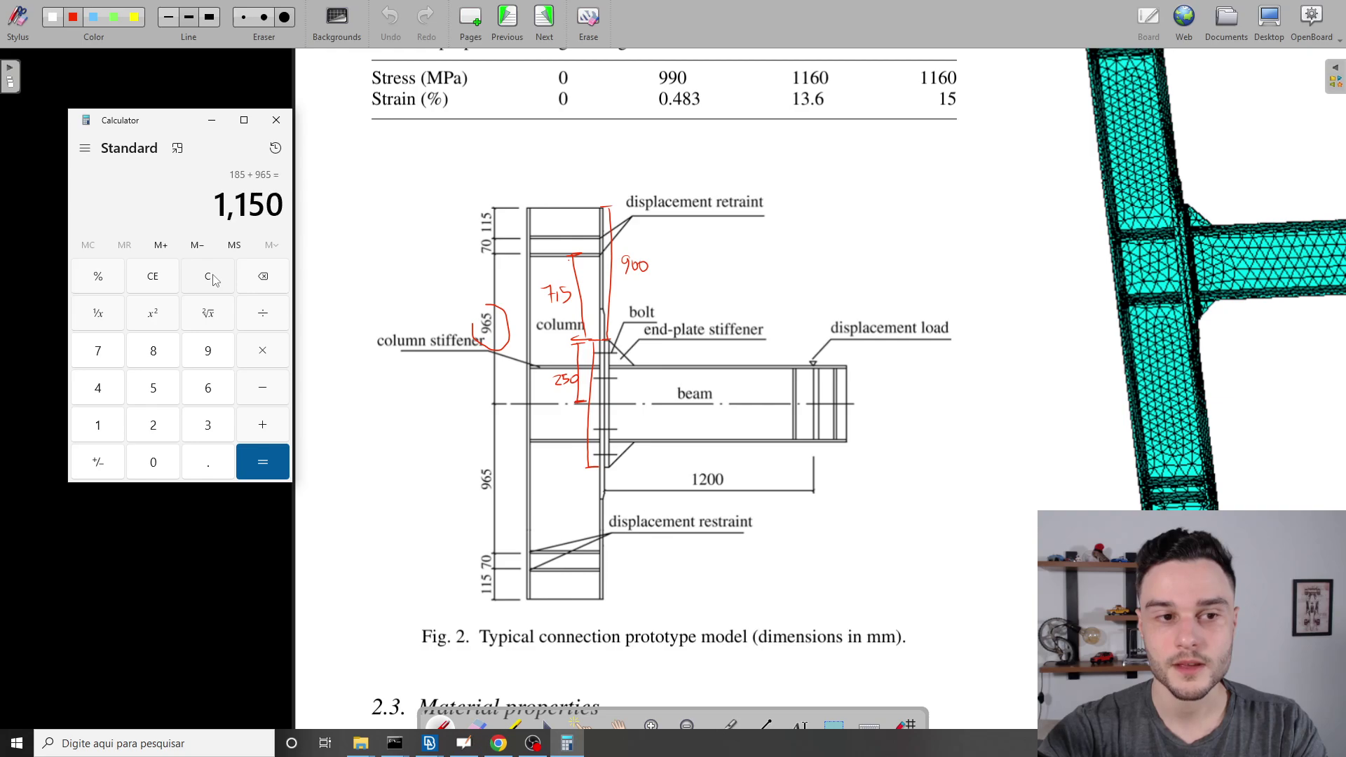
text(*2)
key(Return)
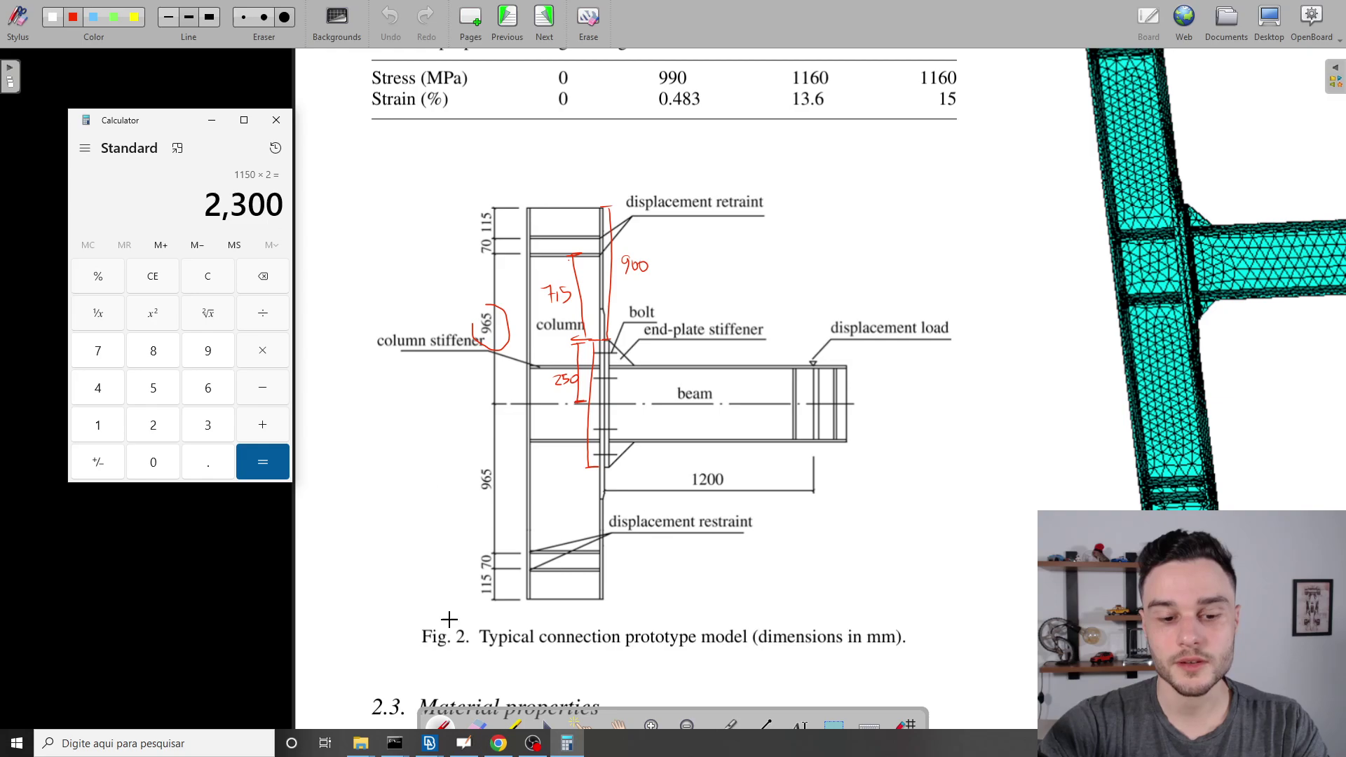
Switch to ANSA, start a surface Extrude and choose the three column section curves as the extrusion profile.
mouse_move(429, 743)
click(515, 691)
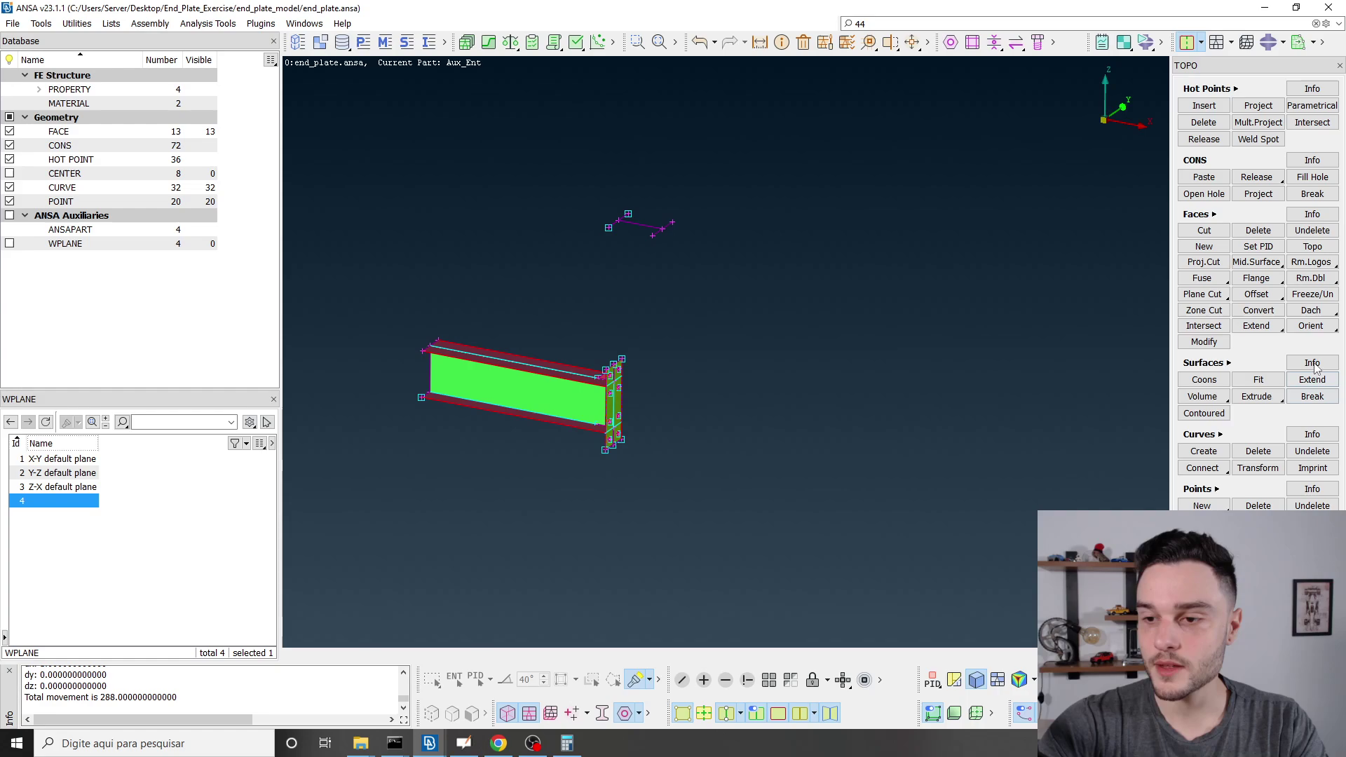
right_click(1258, 397)
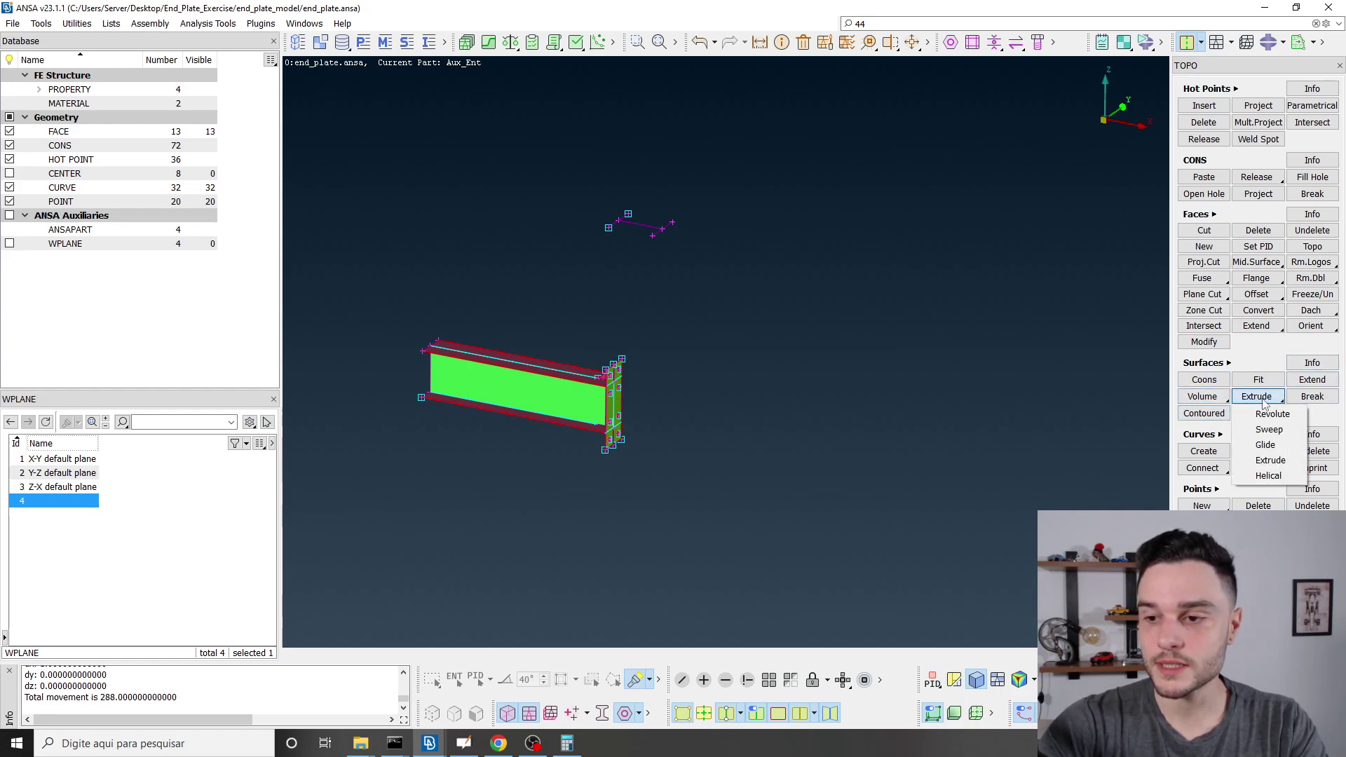
click(1271, 461)
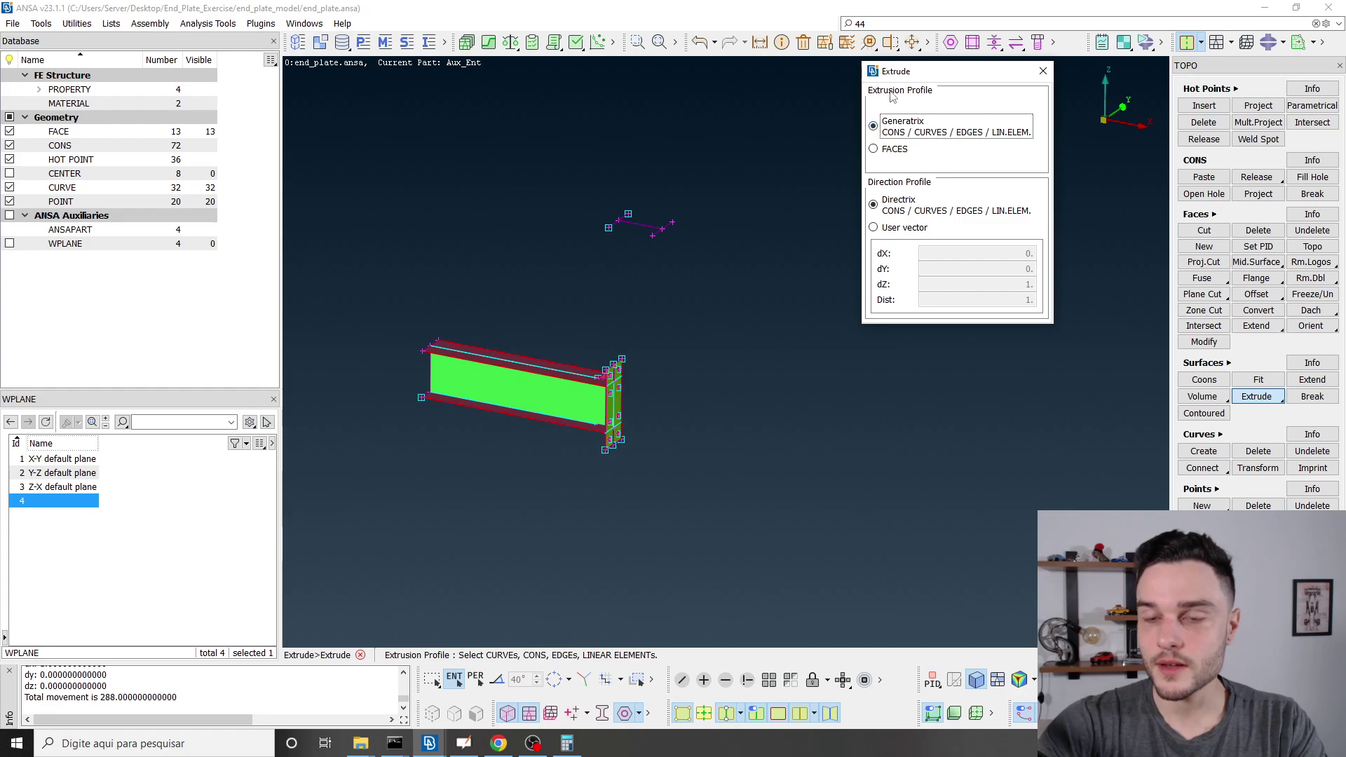
drag(579, 190, 776, 262)
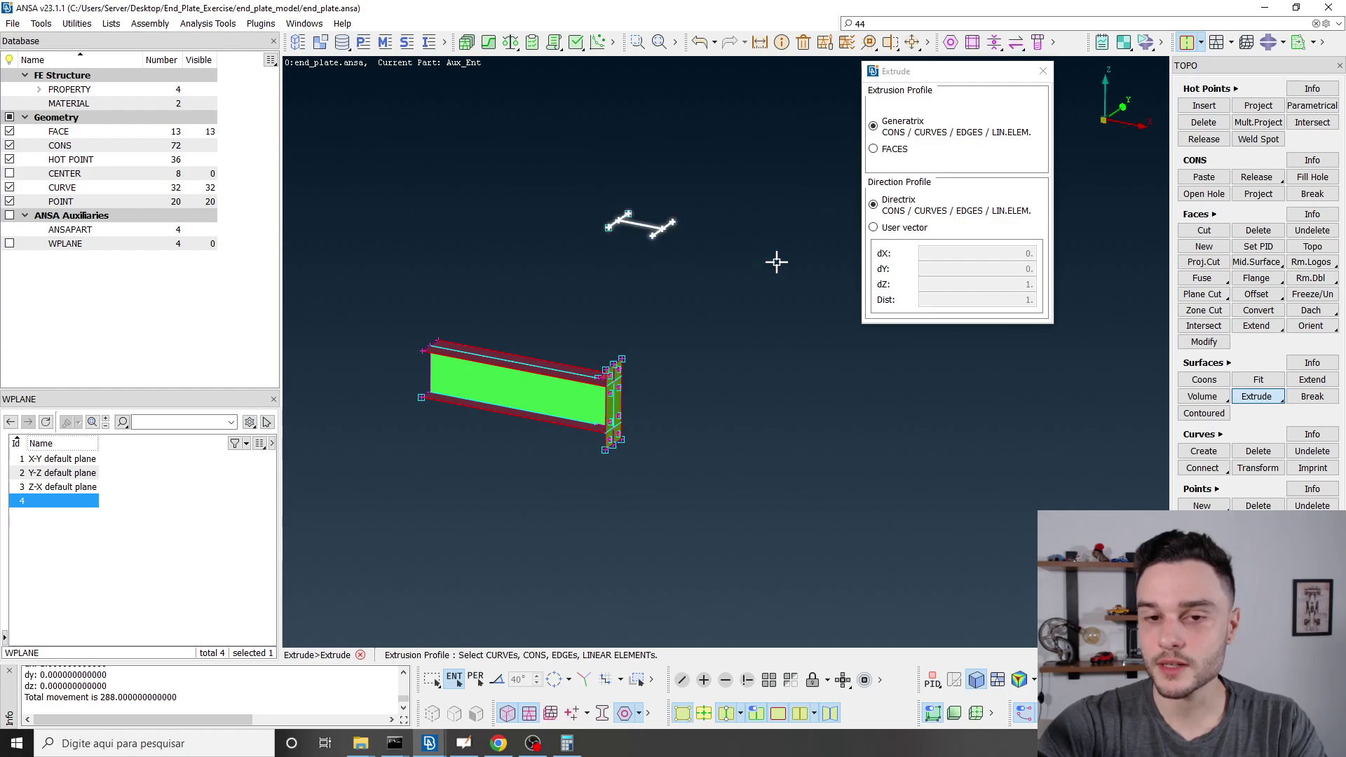
middle_click(772, 151)
scroll(686, 216, up, 2)
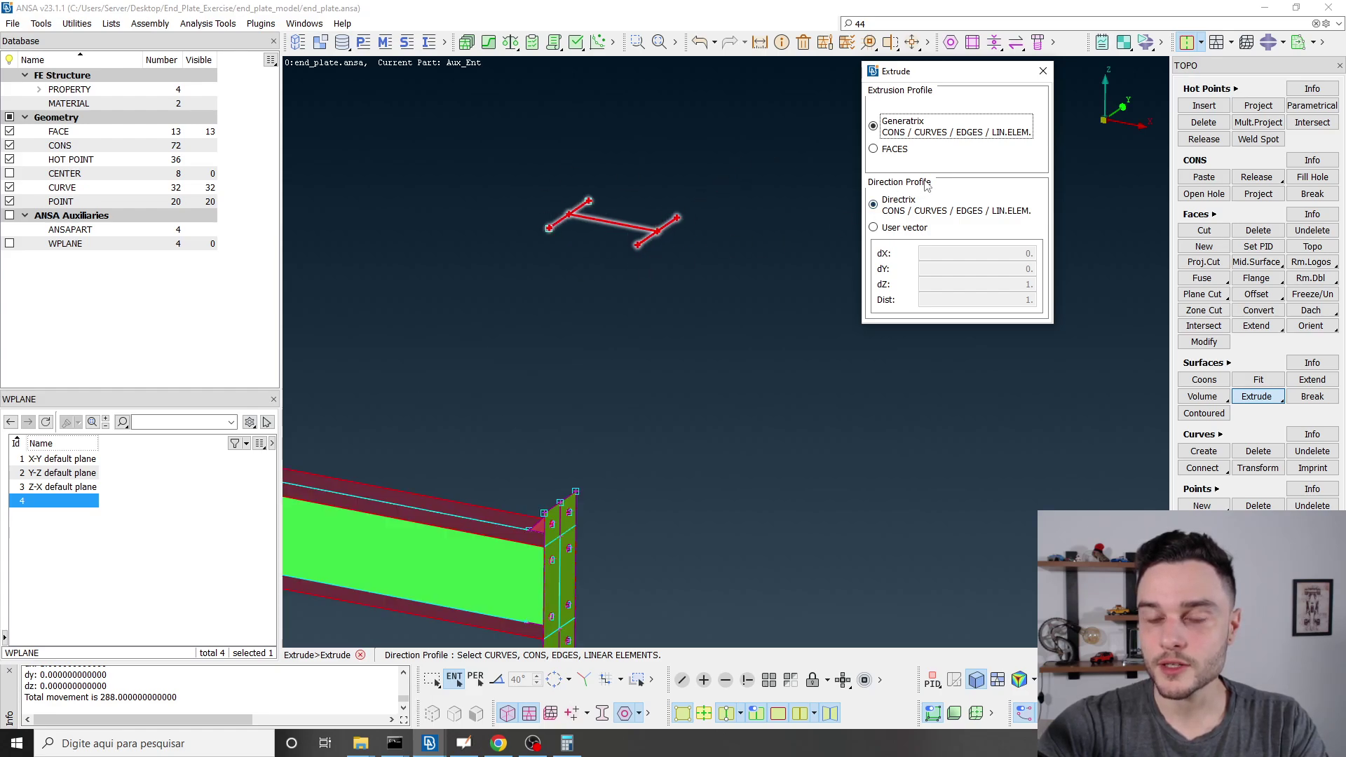
Define the extrusion direction by a user vector with dZ -1 and a distance of 2300, and accept it.
click(895, 228)
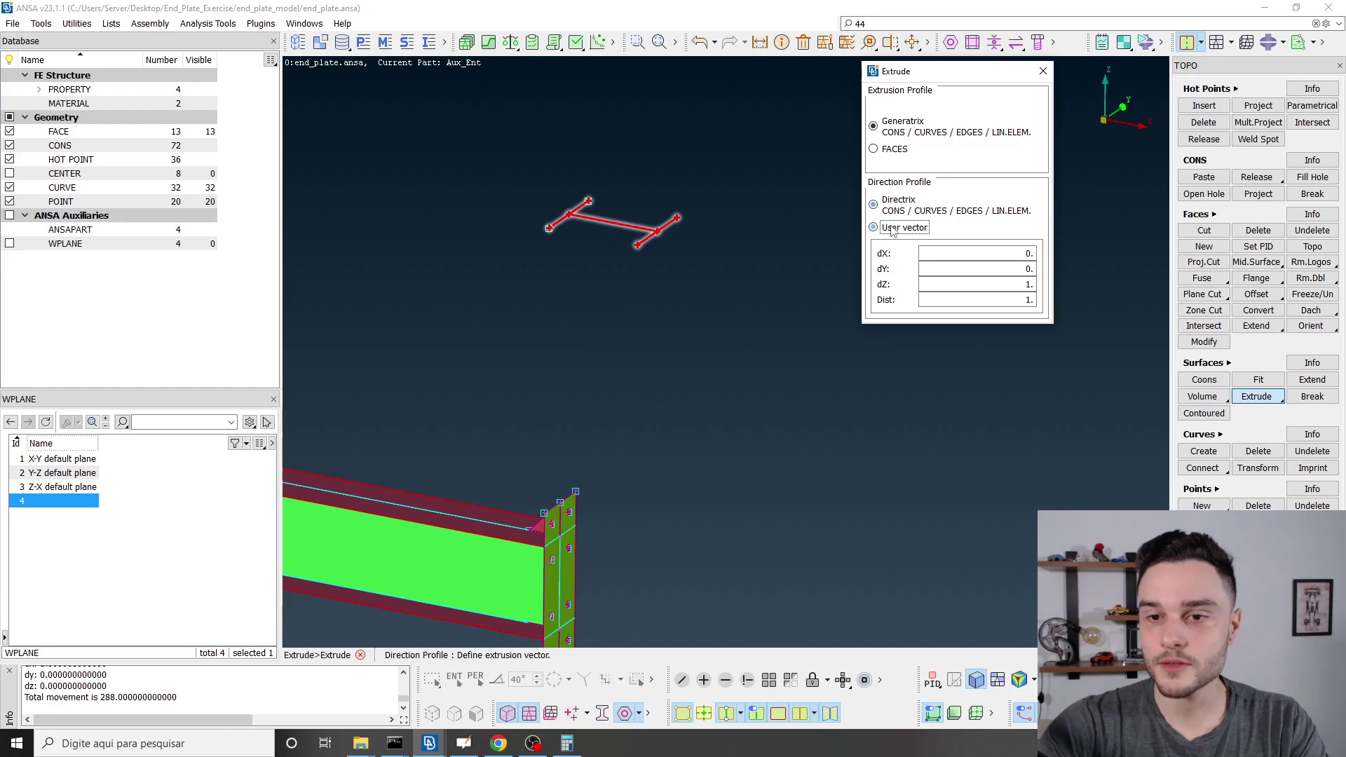
double_click(1029, 284)
text(-1)
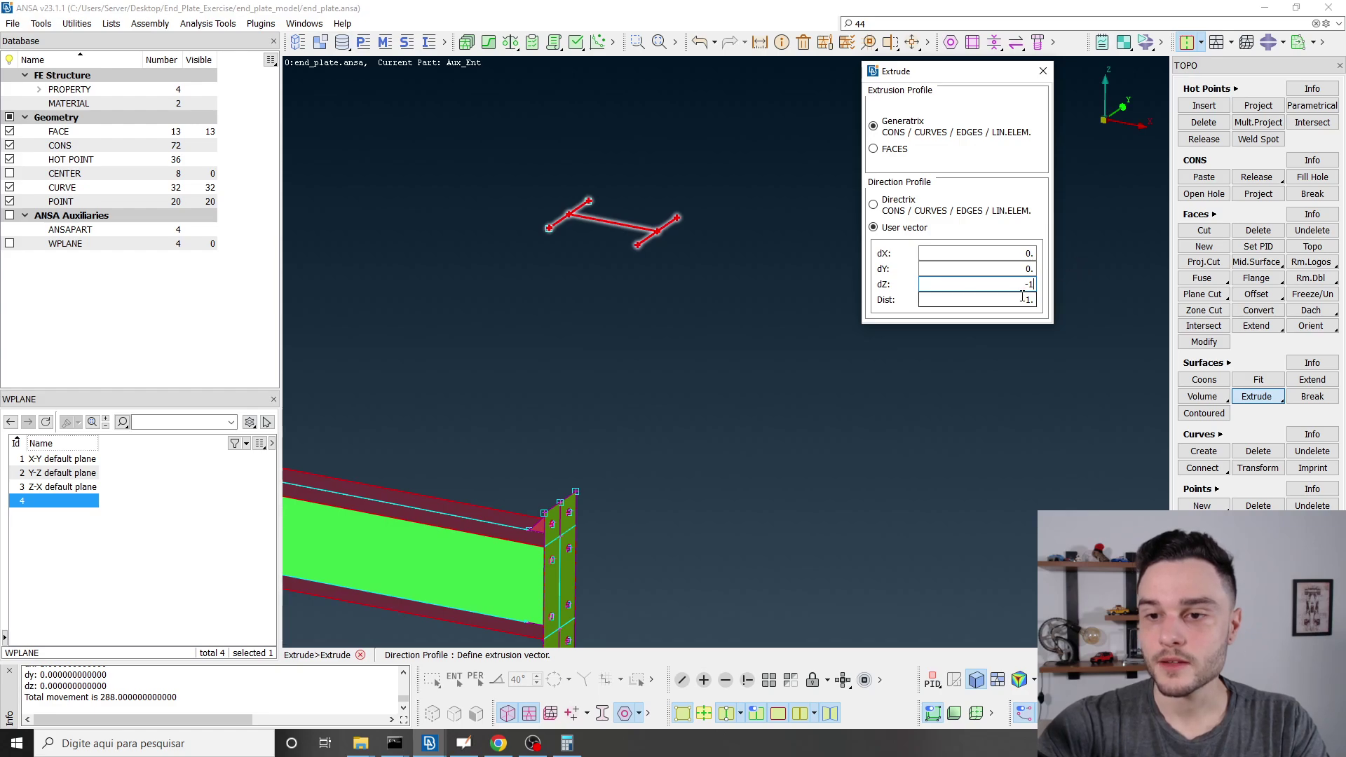
key(Tab)
text(2300)
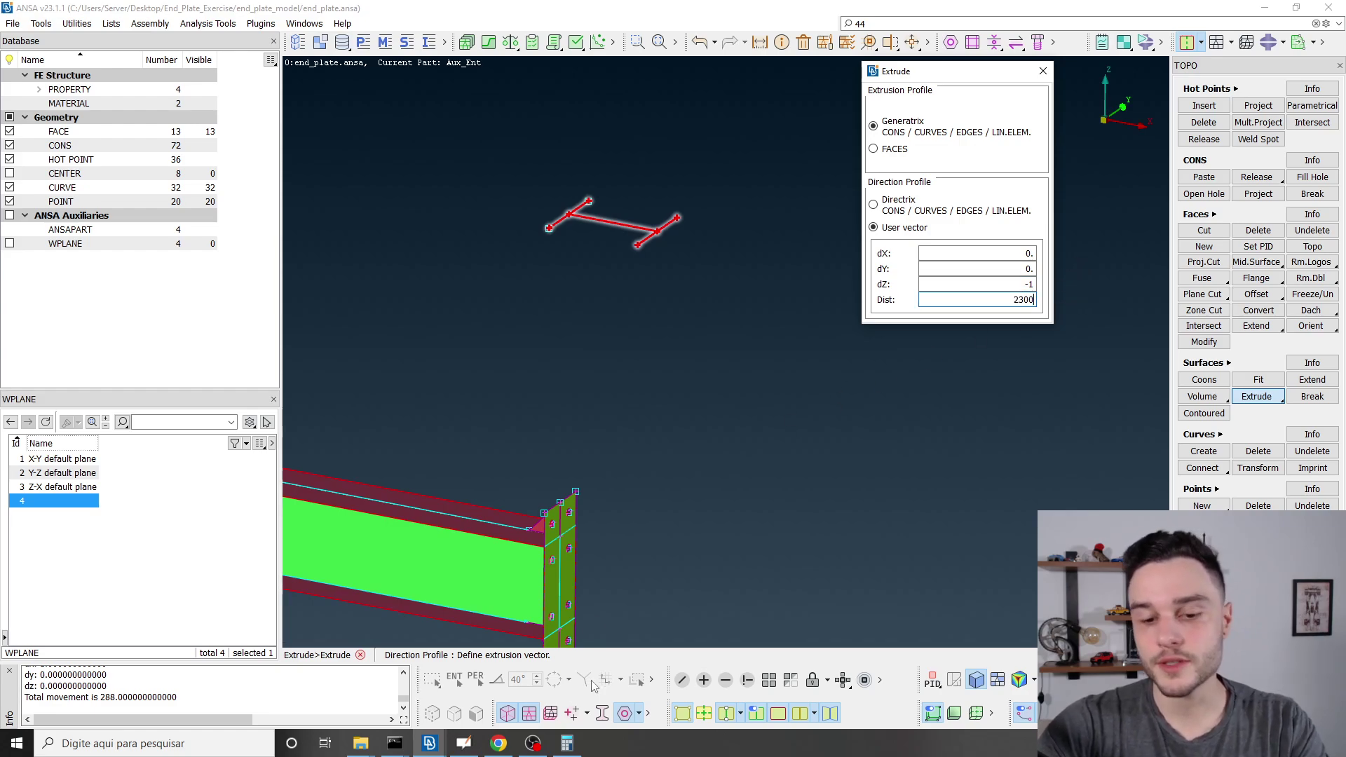
click(565, 746)
click(565, 749)
middle_click(671, 244)
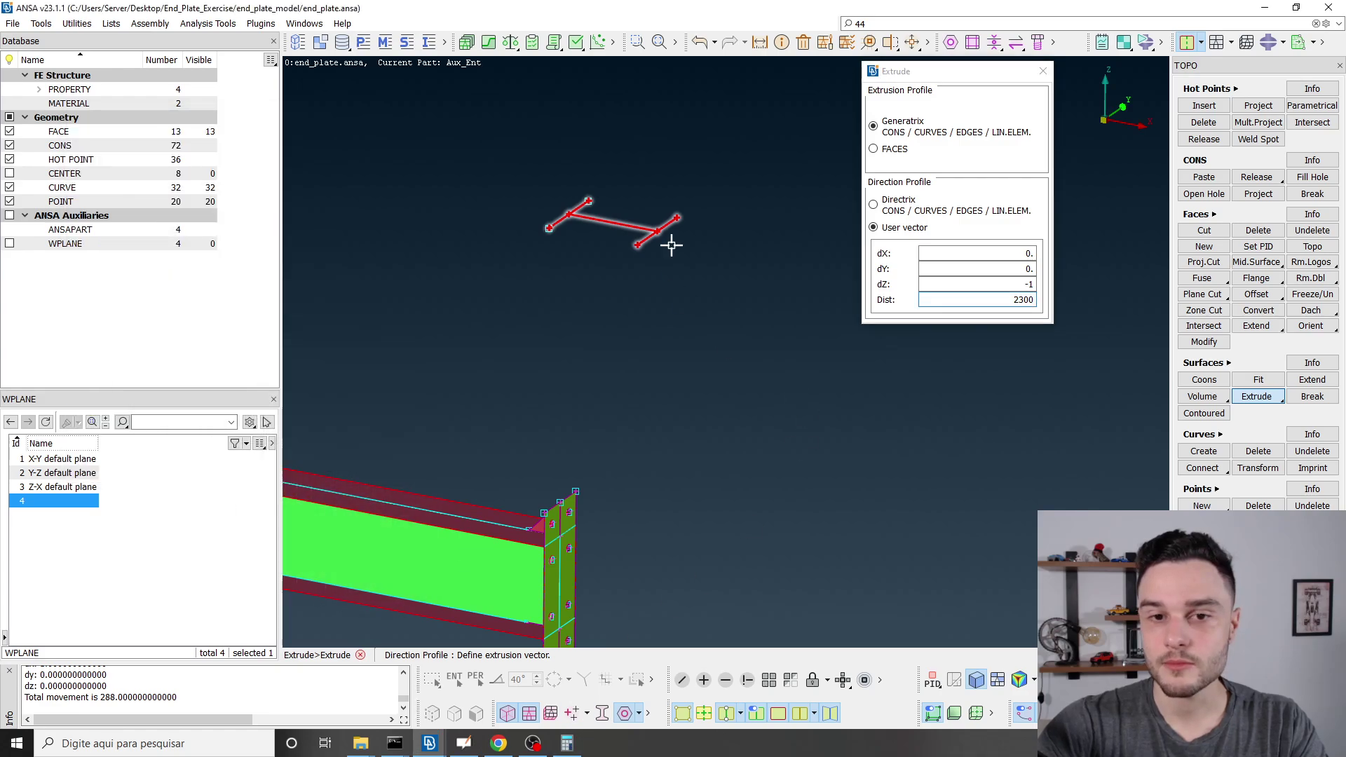
click(642, 288)
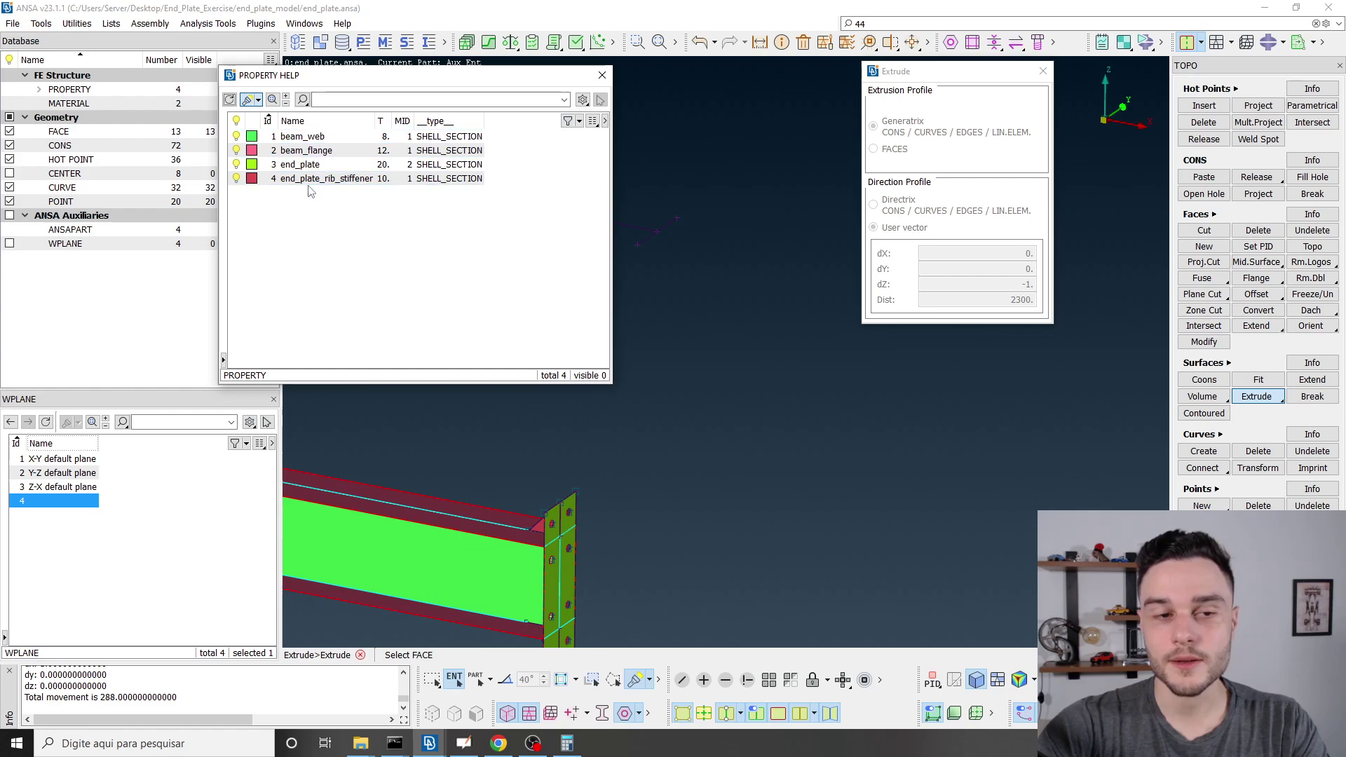
scroll(691, 199, down, 3)
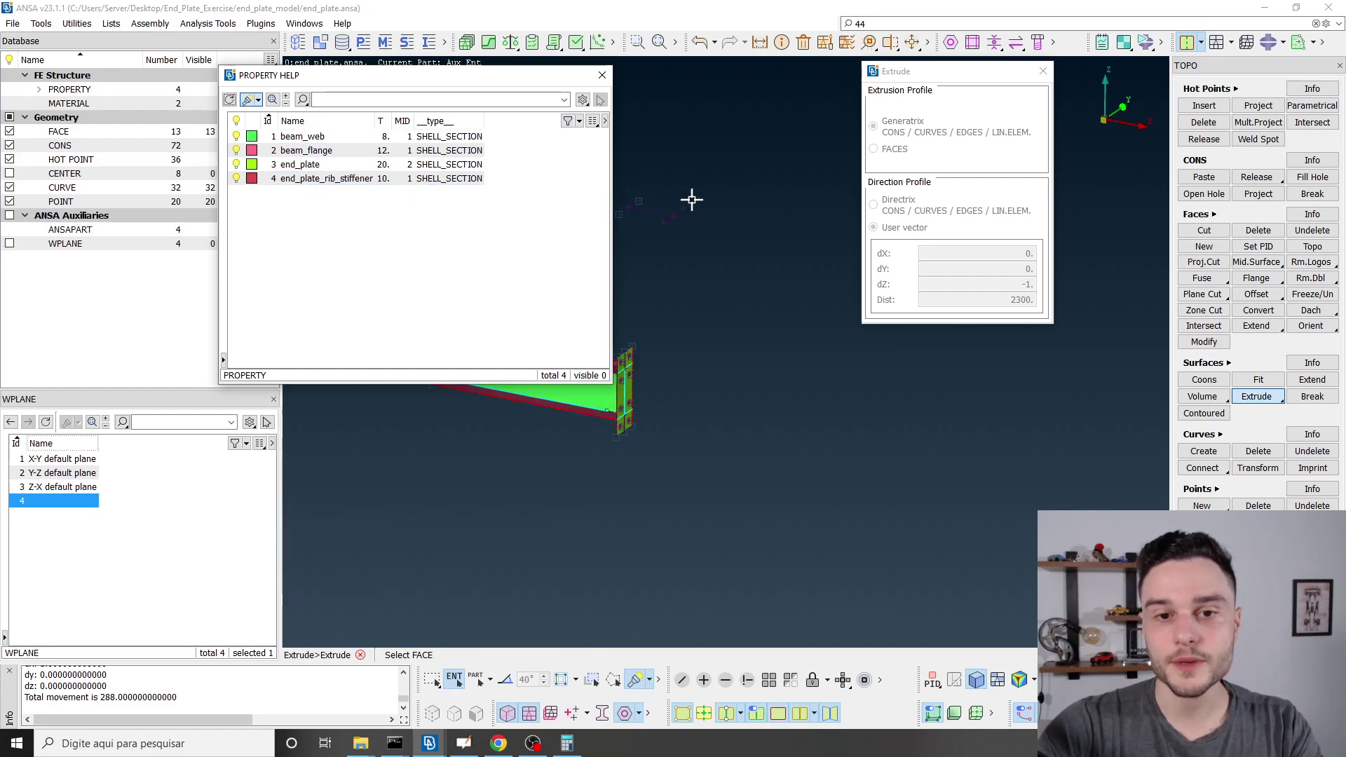
scroll(729, 209, down, 1)
scroll(684, 208, up, 4)
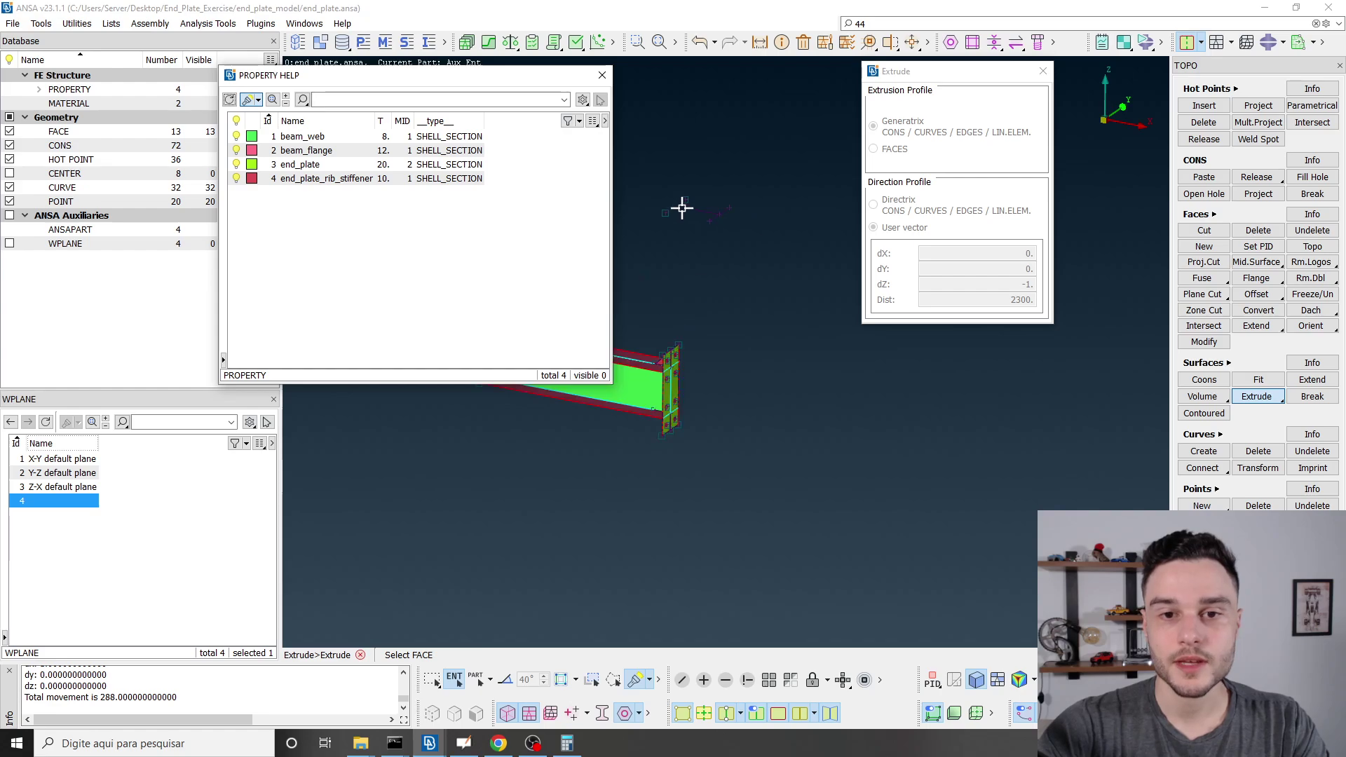
key(alt+Tab)
key(alt+Tab)
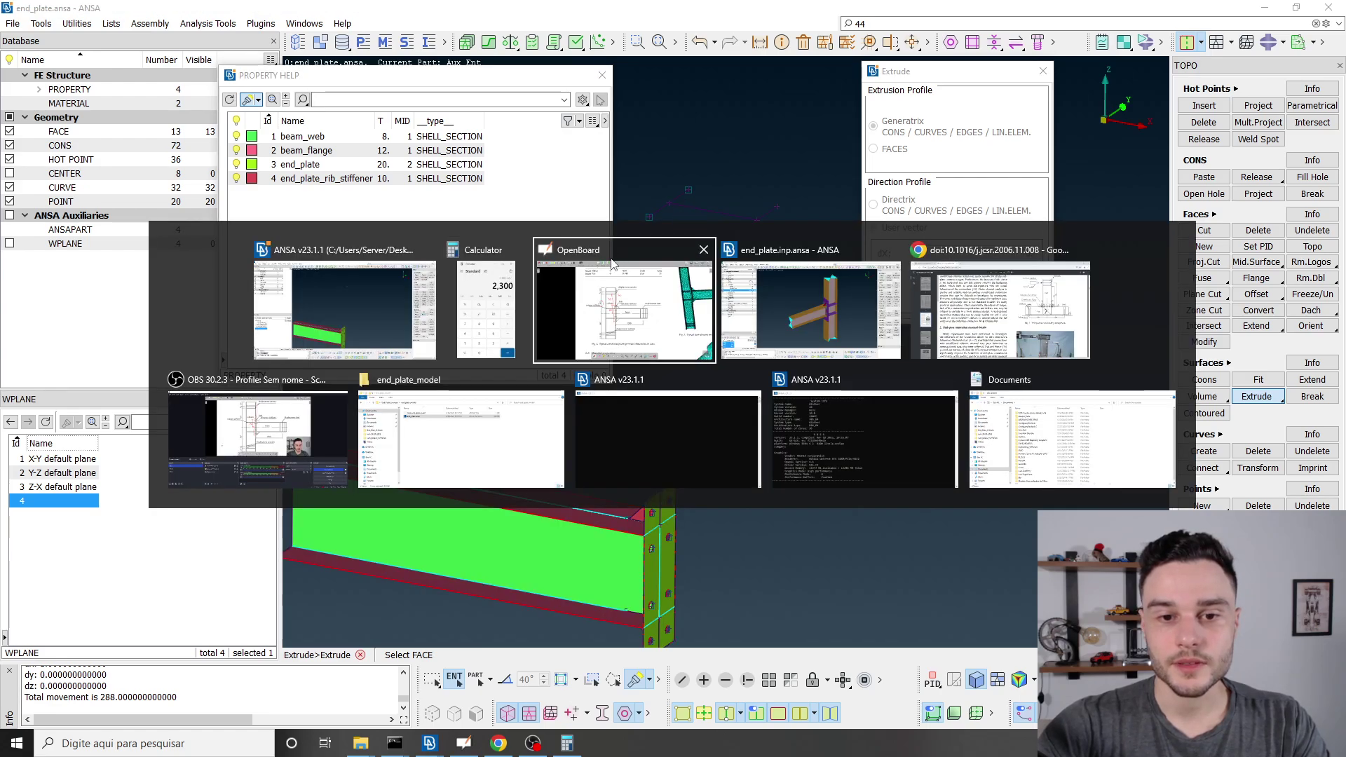
key(alt+Tab)
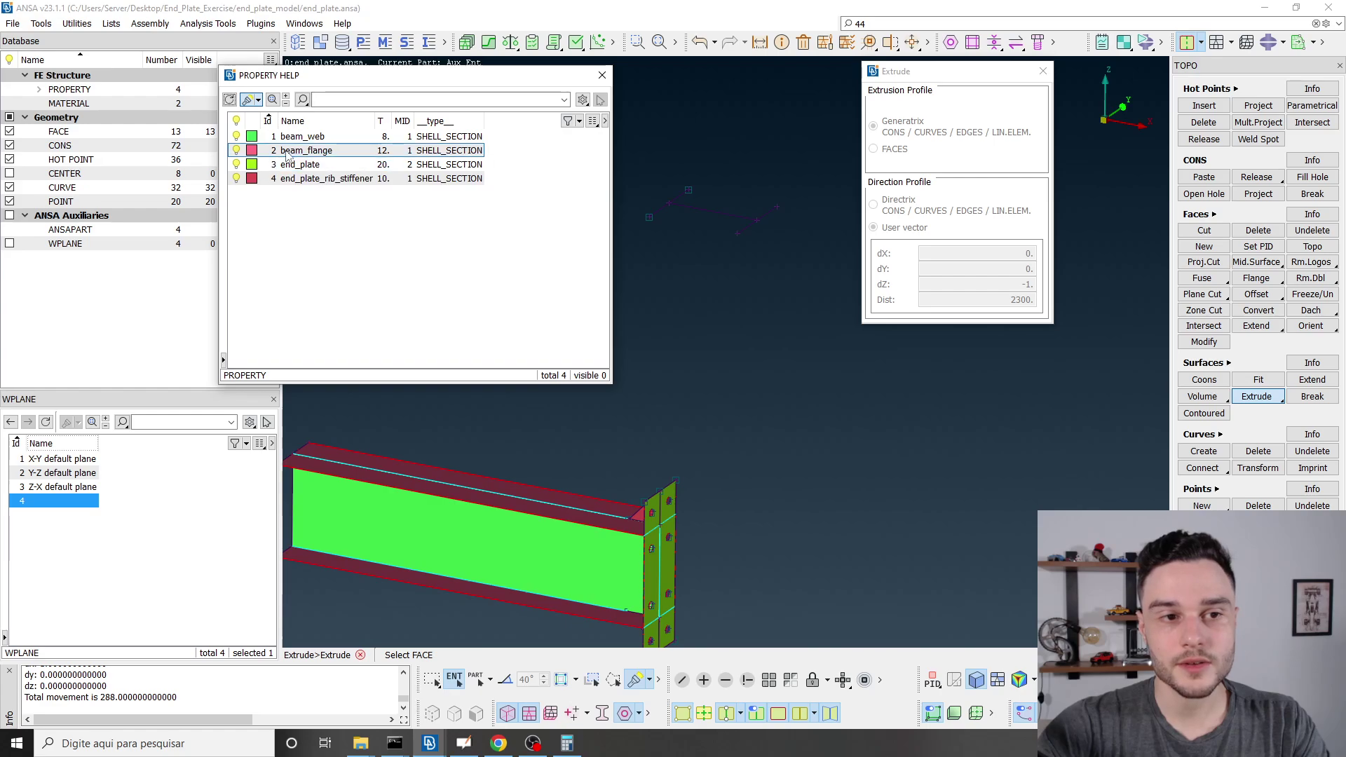
Assign the beam_web property to the first extruded flange face and place it in a new part named column.
double_click(326, 136)
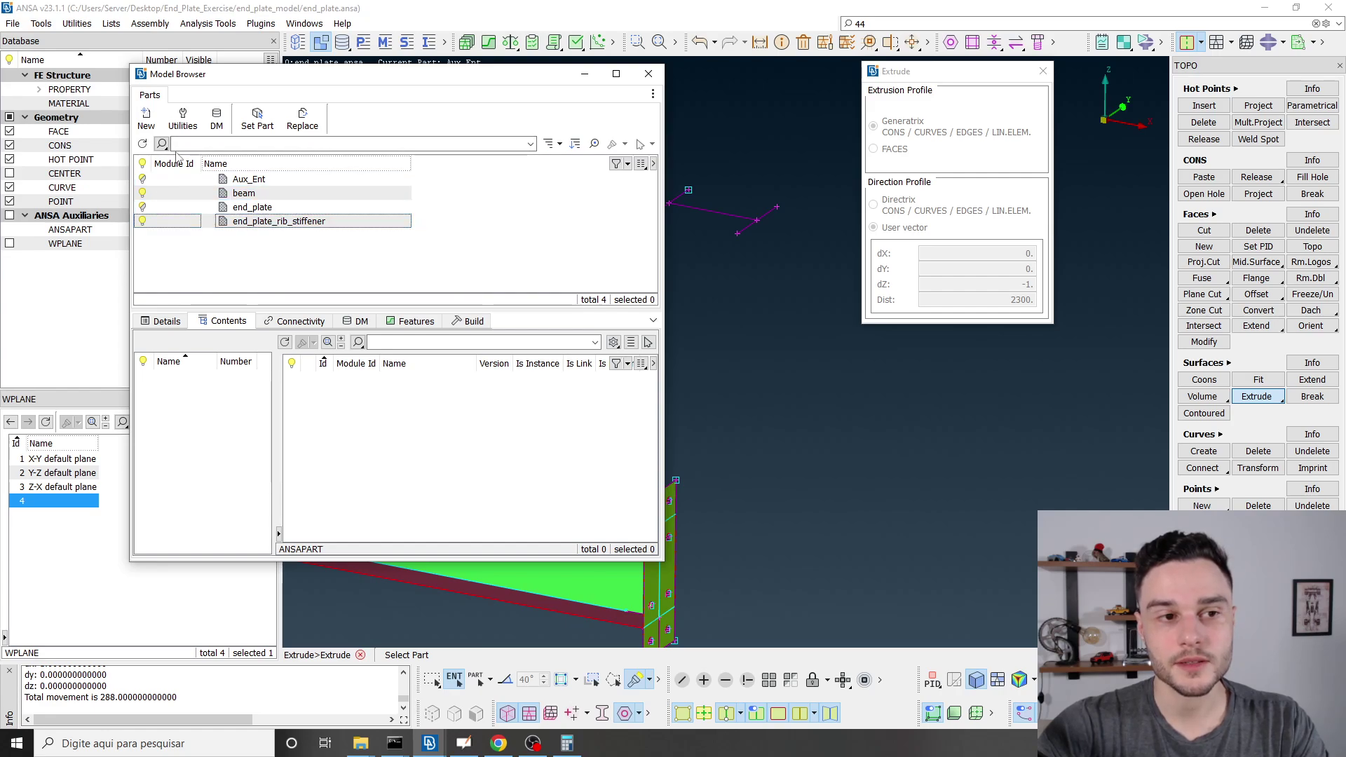
click(148, 121)
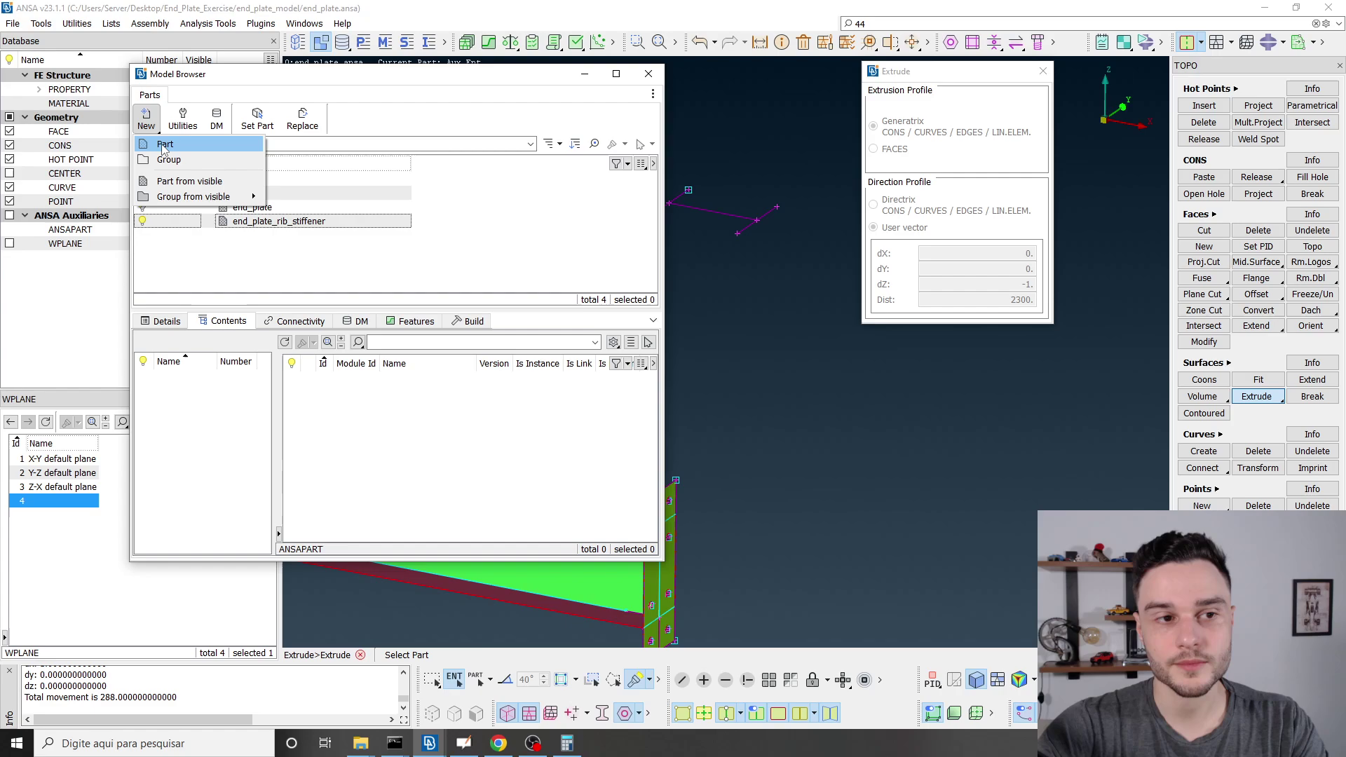
click(165, 145)
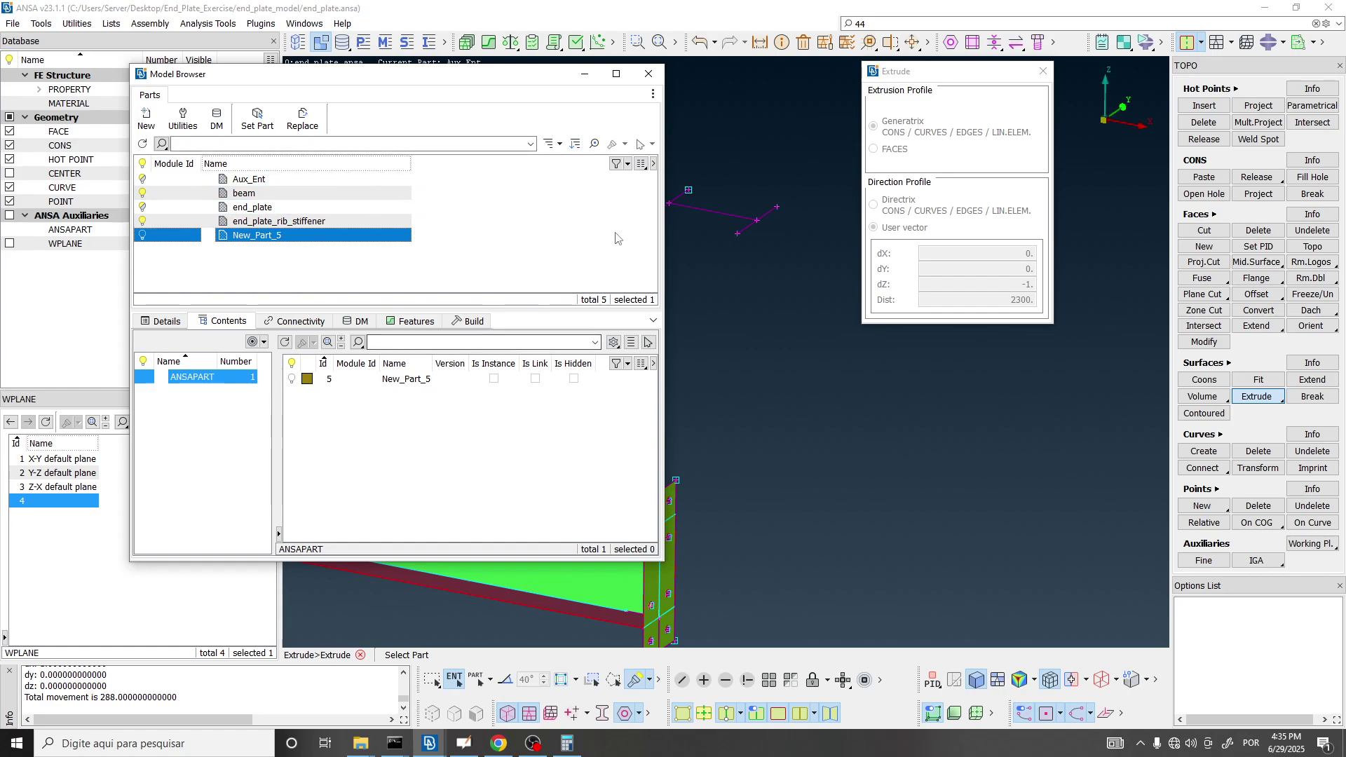
double_click(260, 240)
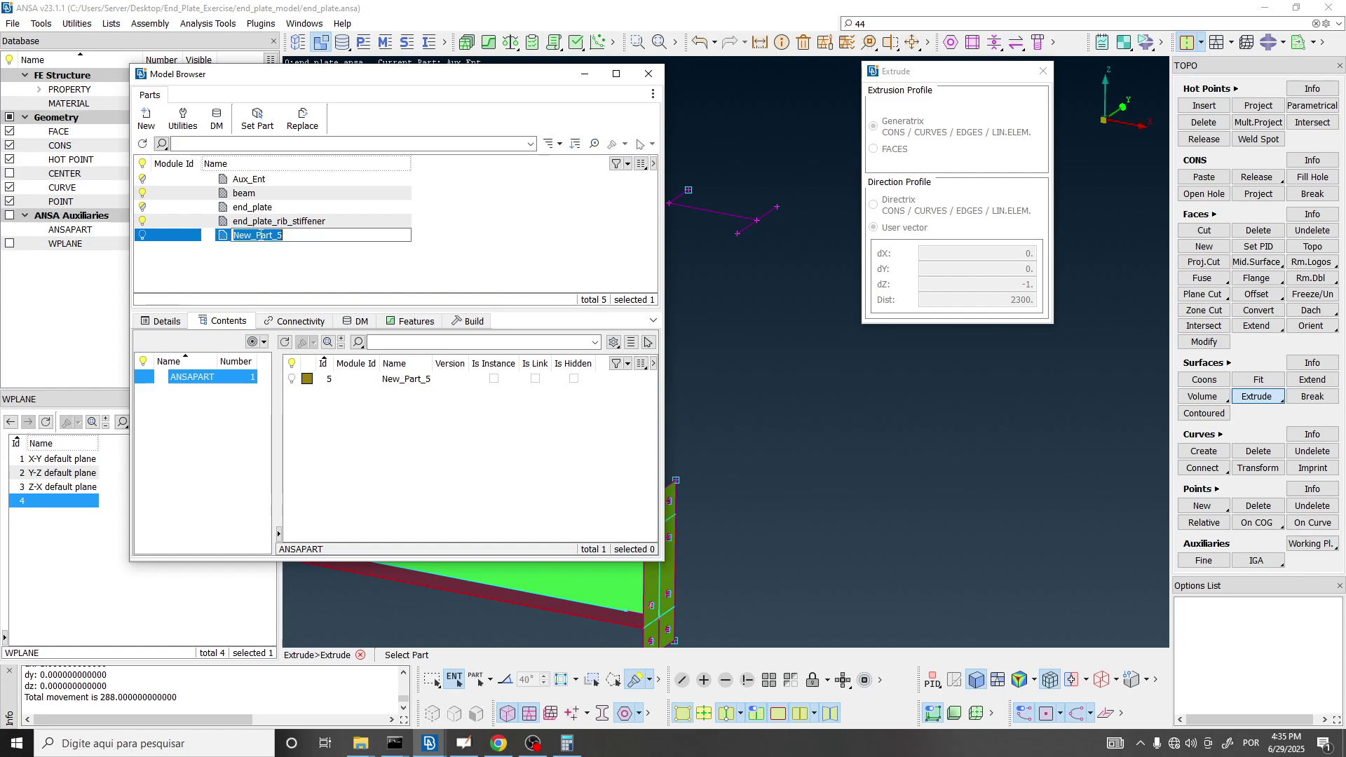
text(clumn)
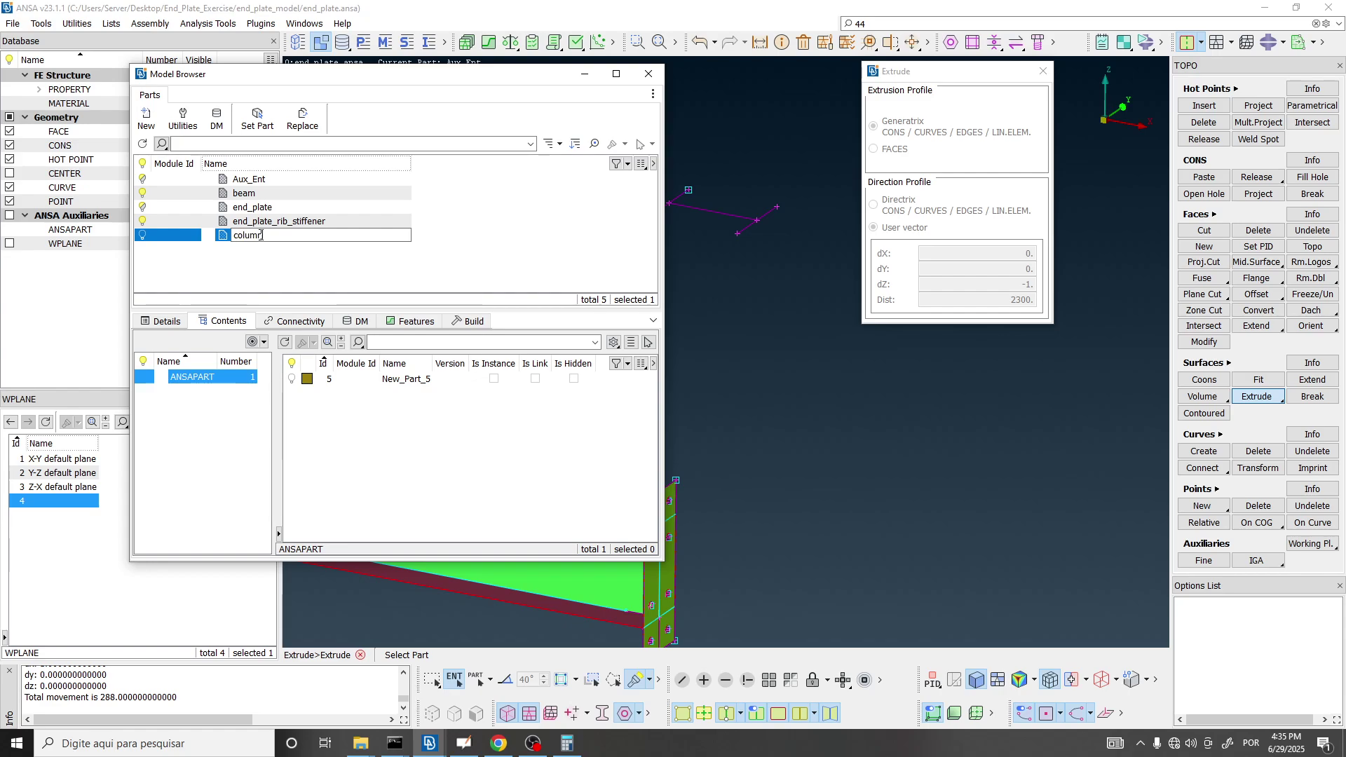
key(Return)
middle_click(250, 241)
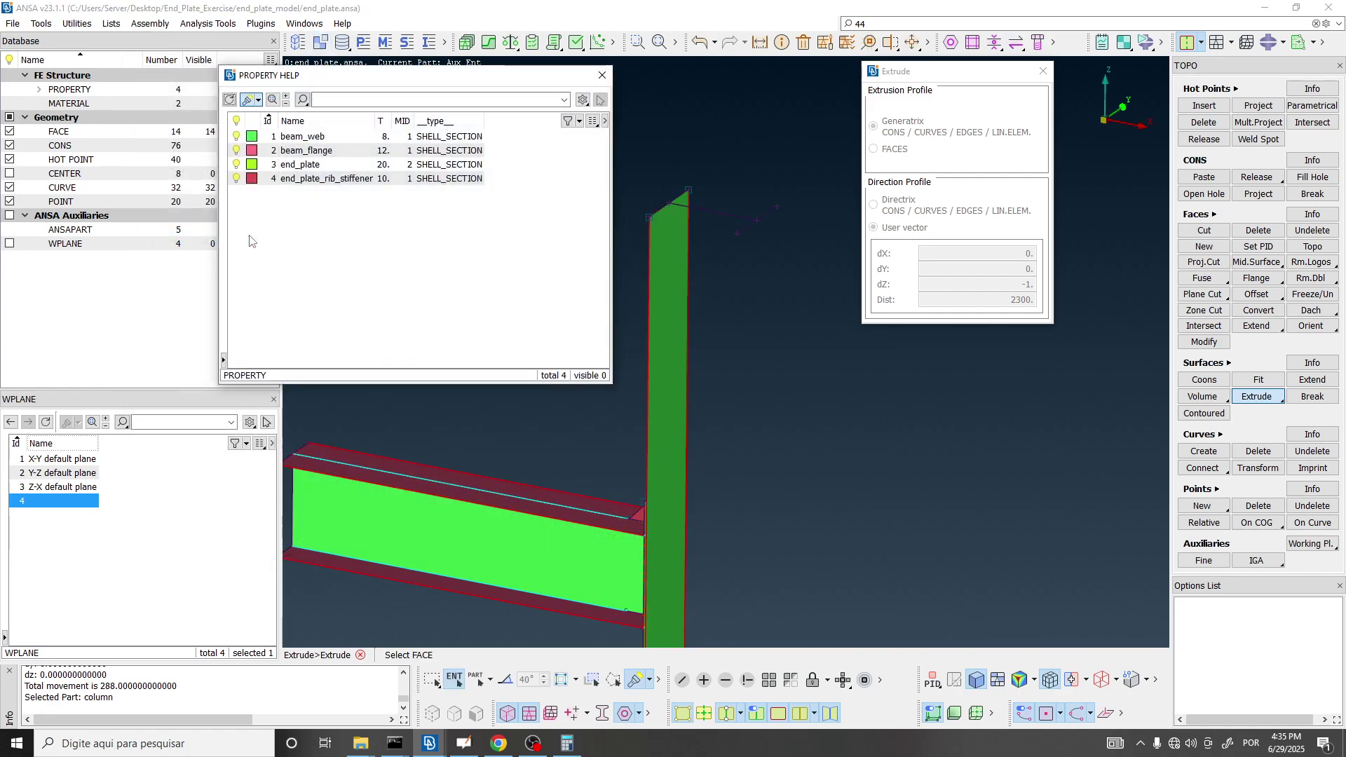
Assign the beam_web property and the column part to the remaining flange and web faces, and end the Extrude command.
scroll(651, 224, up, 3)
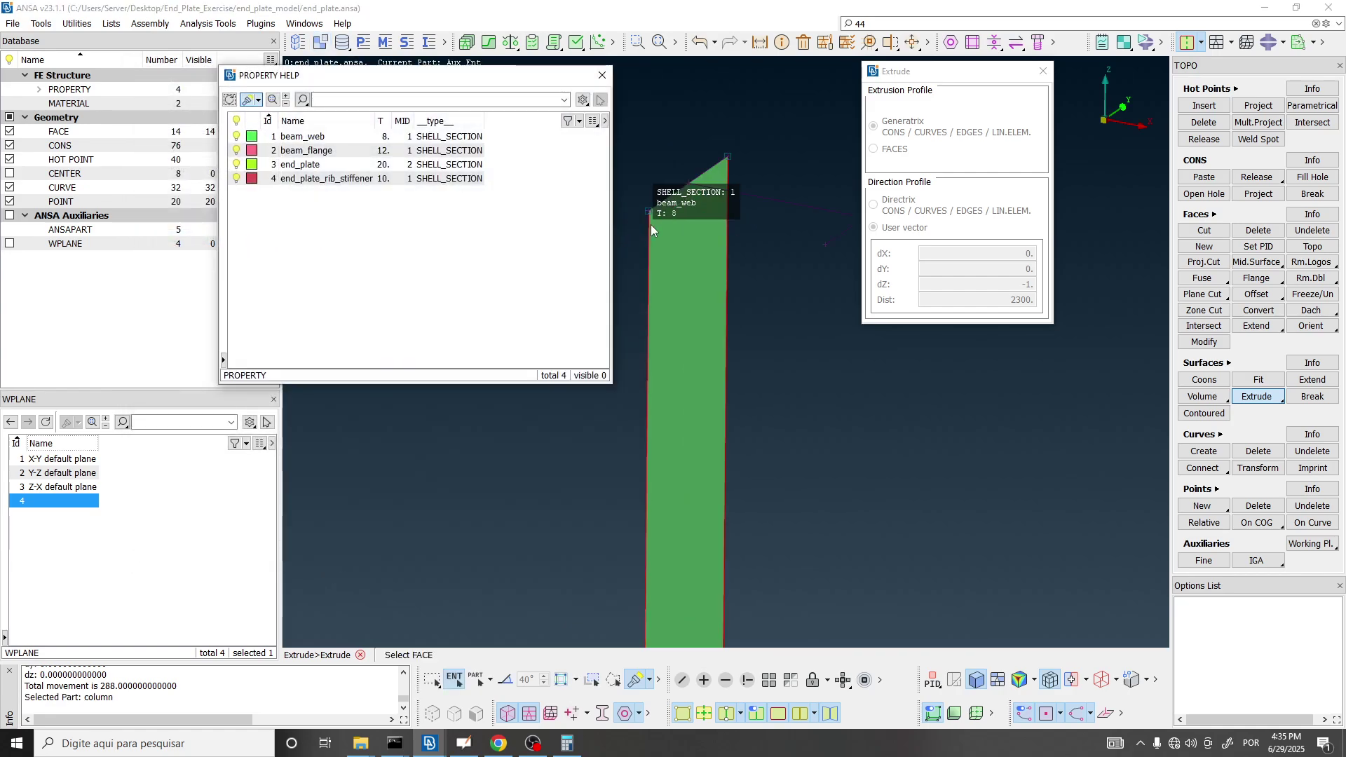
scroll(691, 231, down, 3)
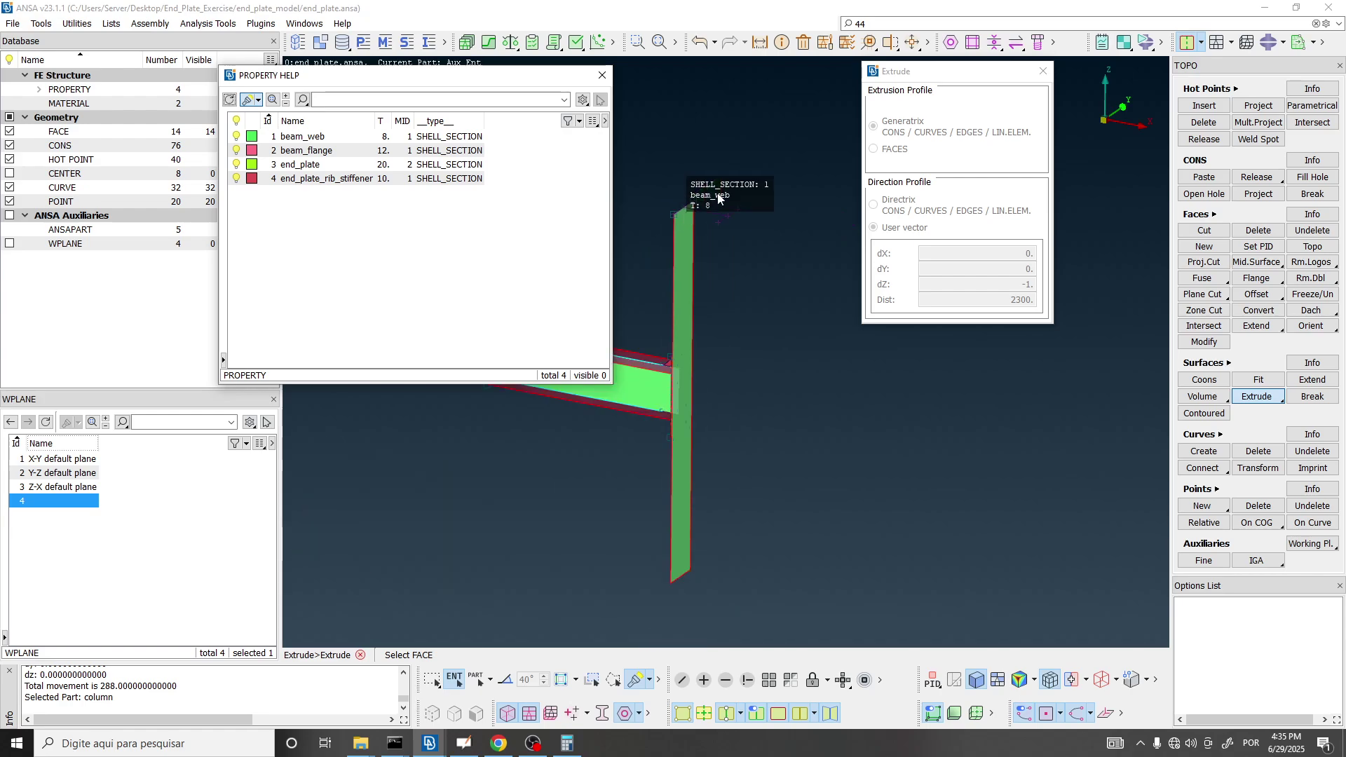
scroll(680, 204, up, 3)
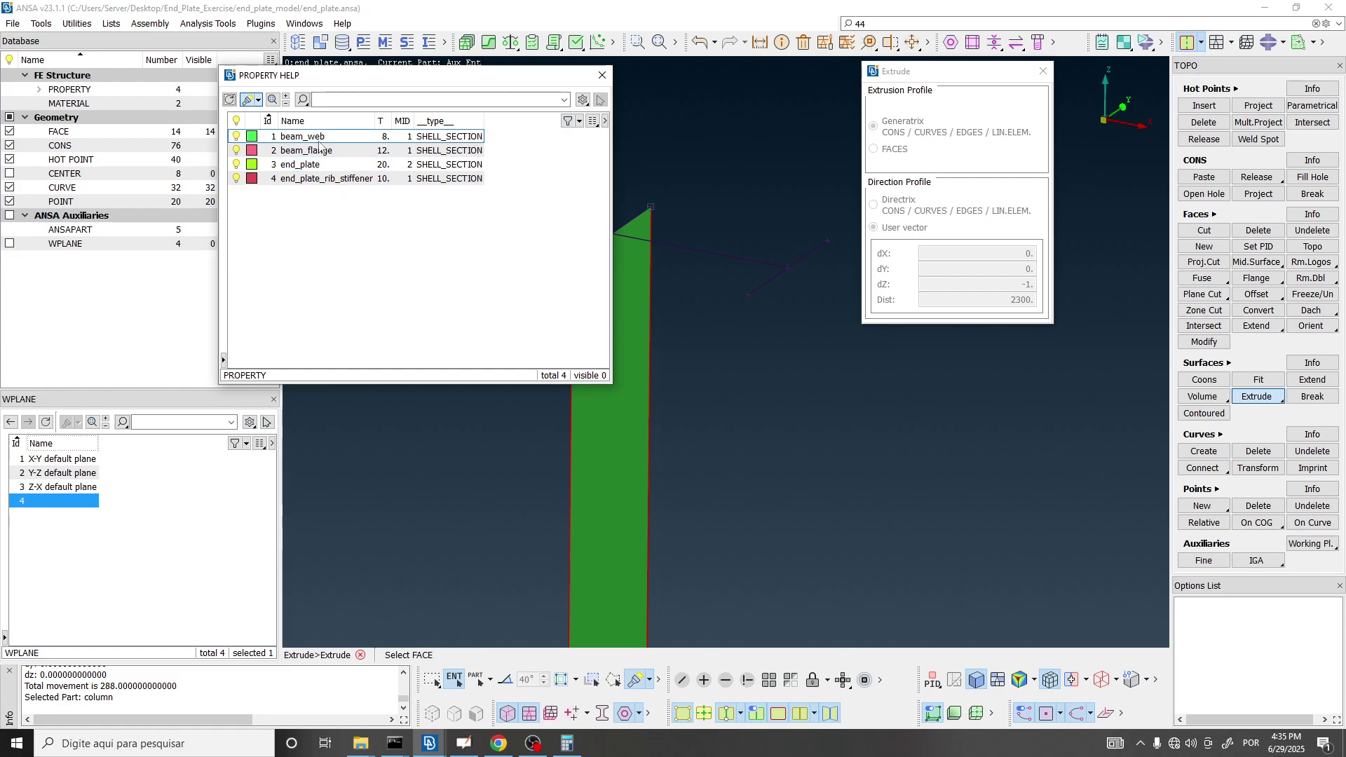
click(322, 42)
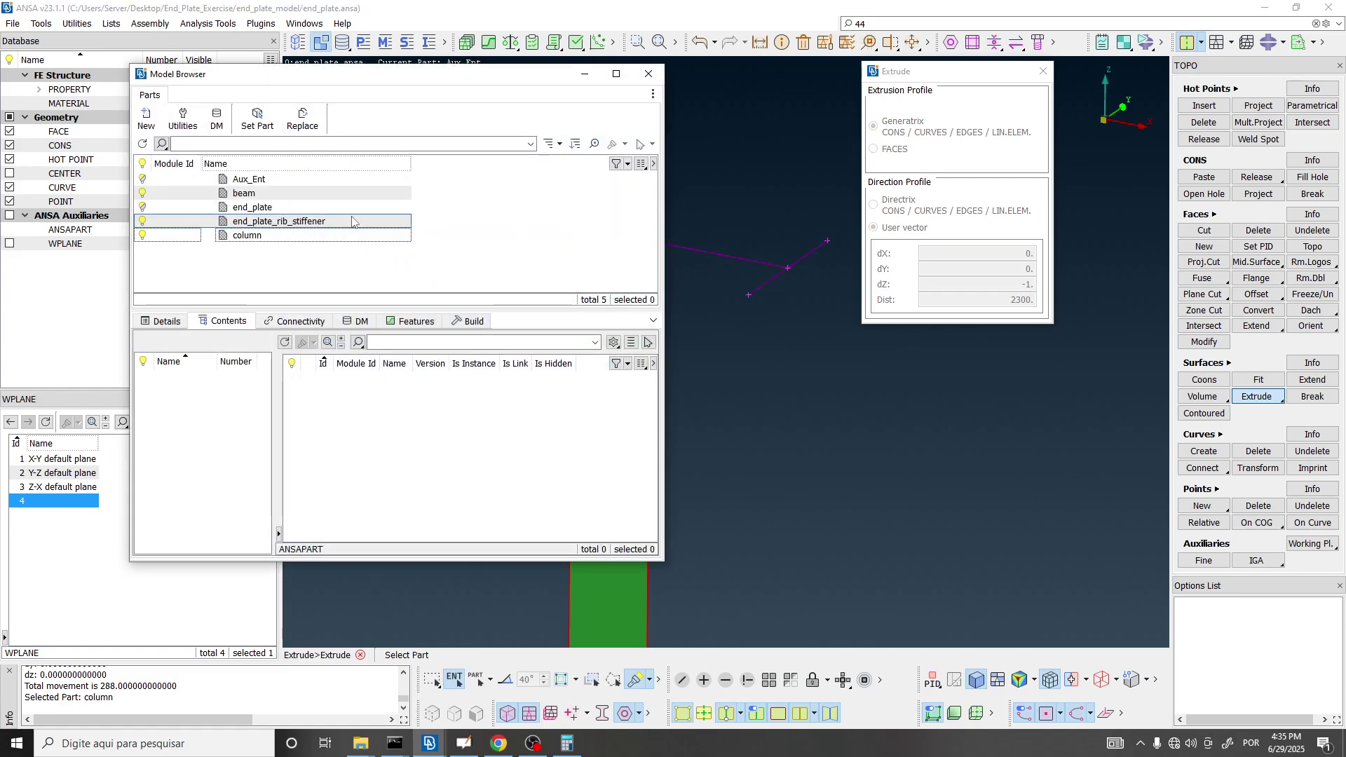
double_click(266, 237)
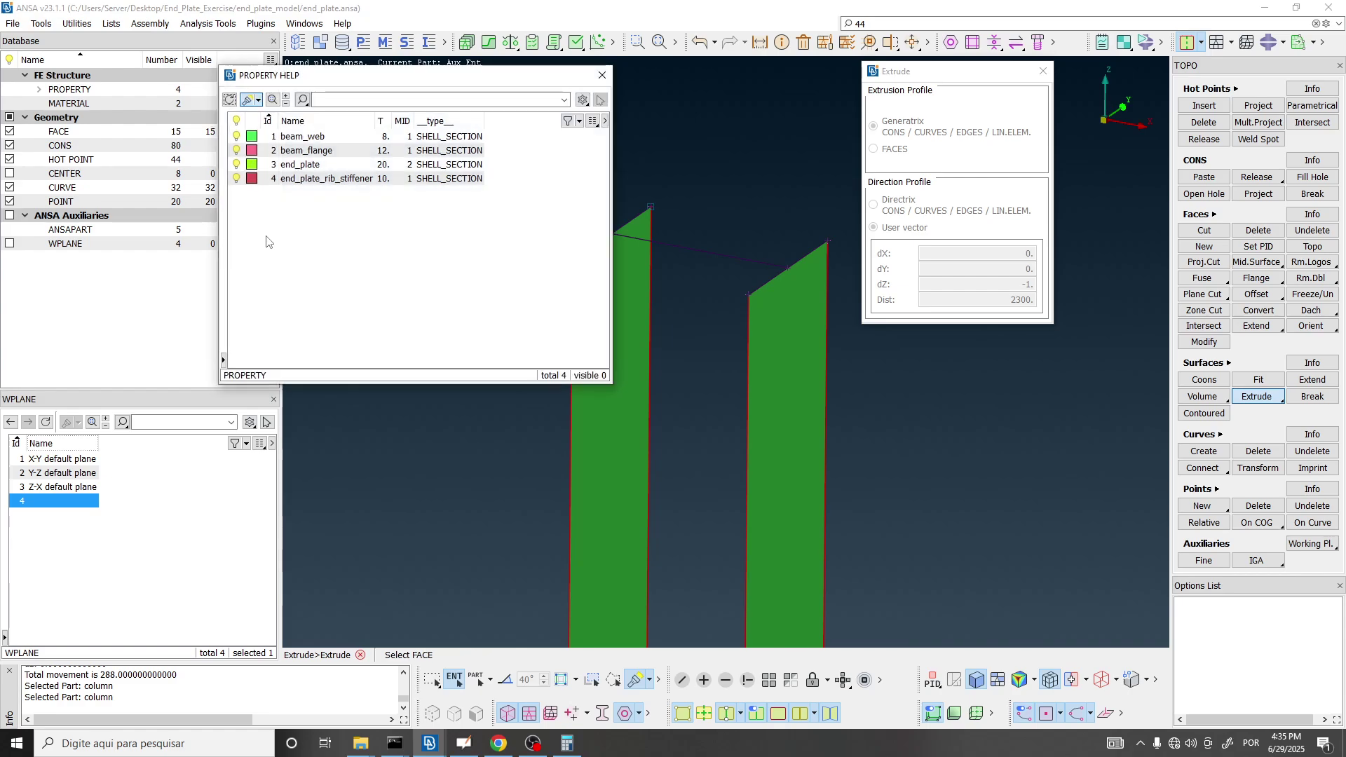
double_click(328, 140)
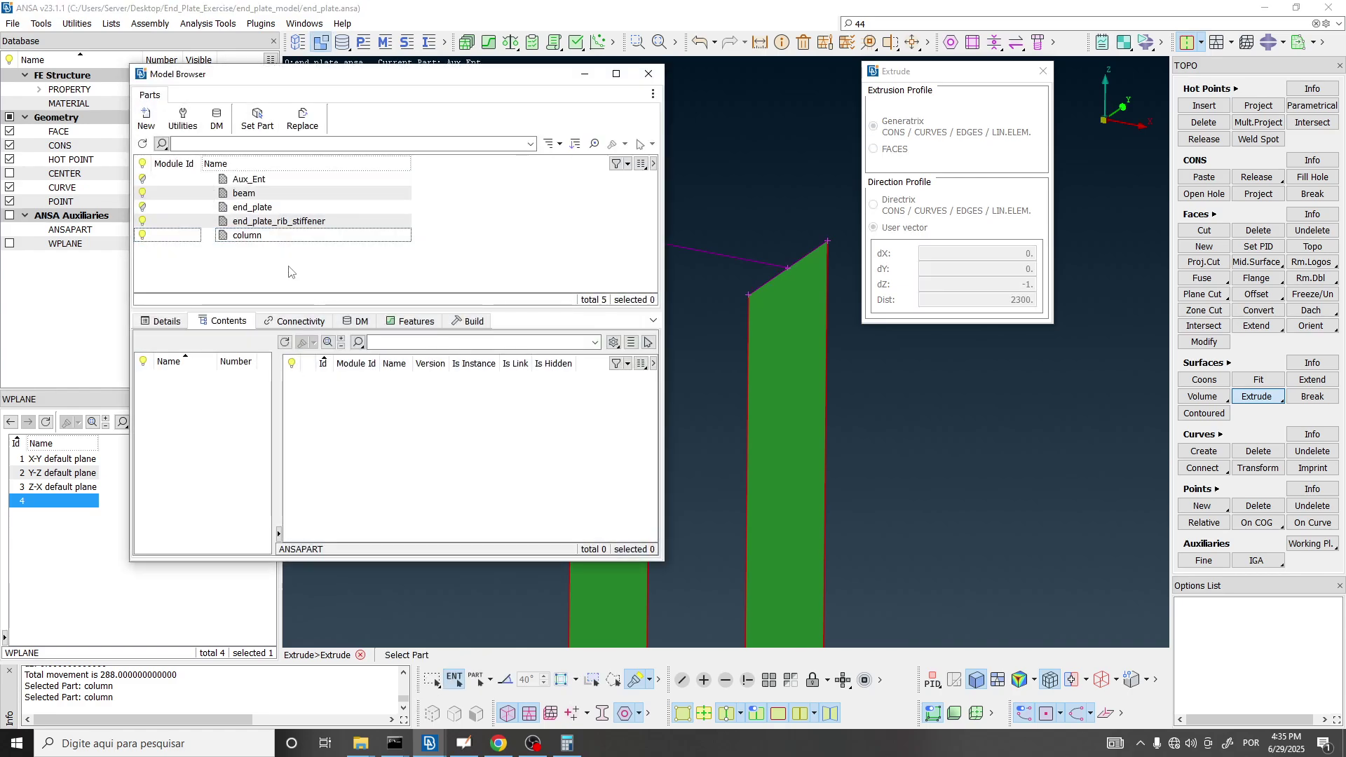
double_click(257, 237)
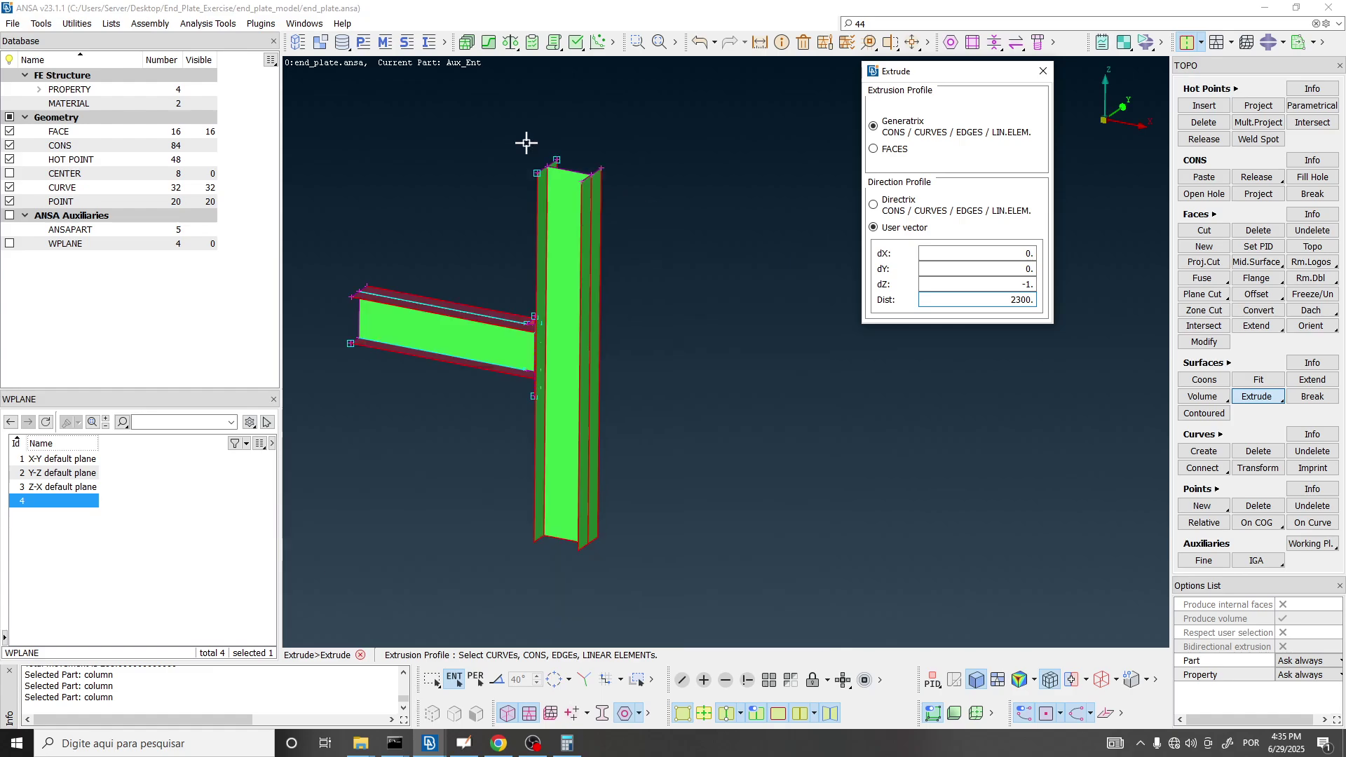
scroll(519, 202, up, 3)
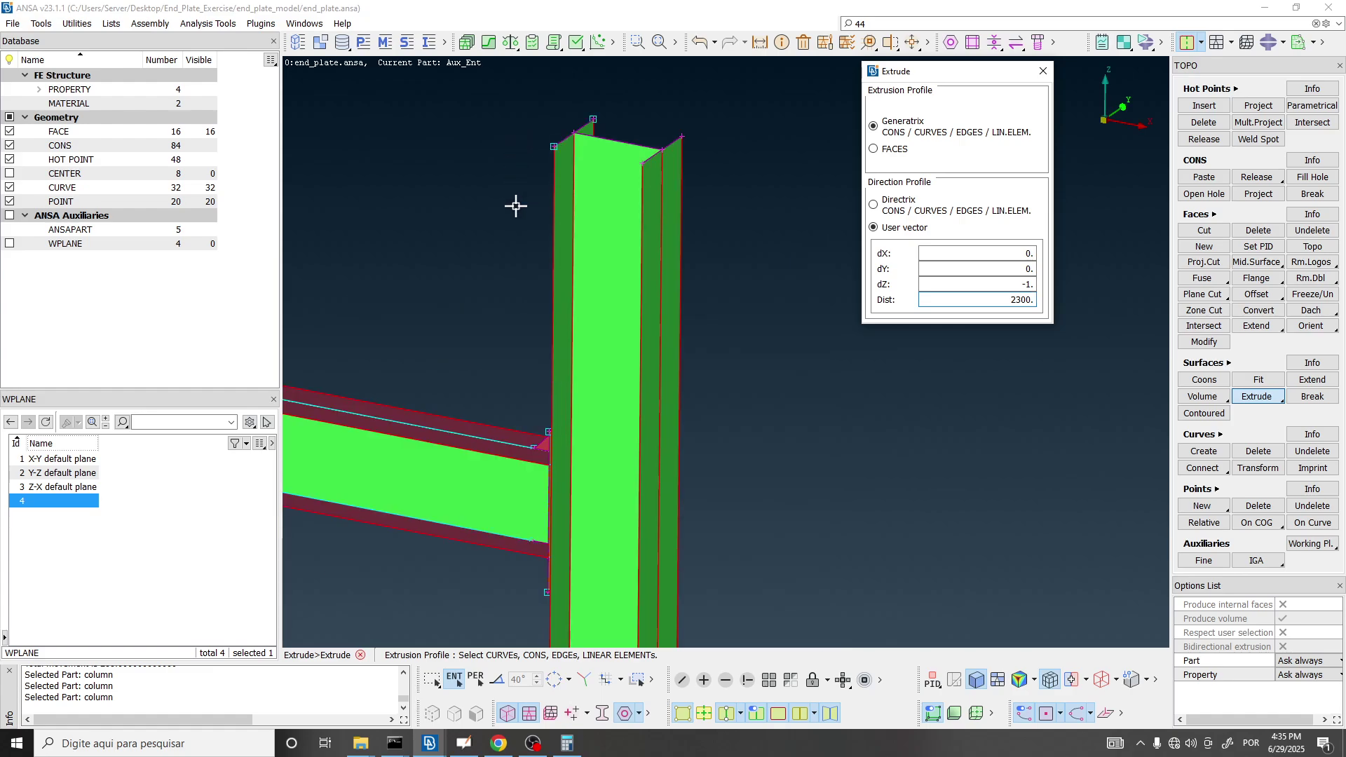
click(1045, 72)
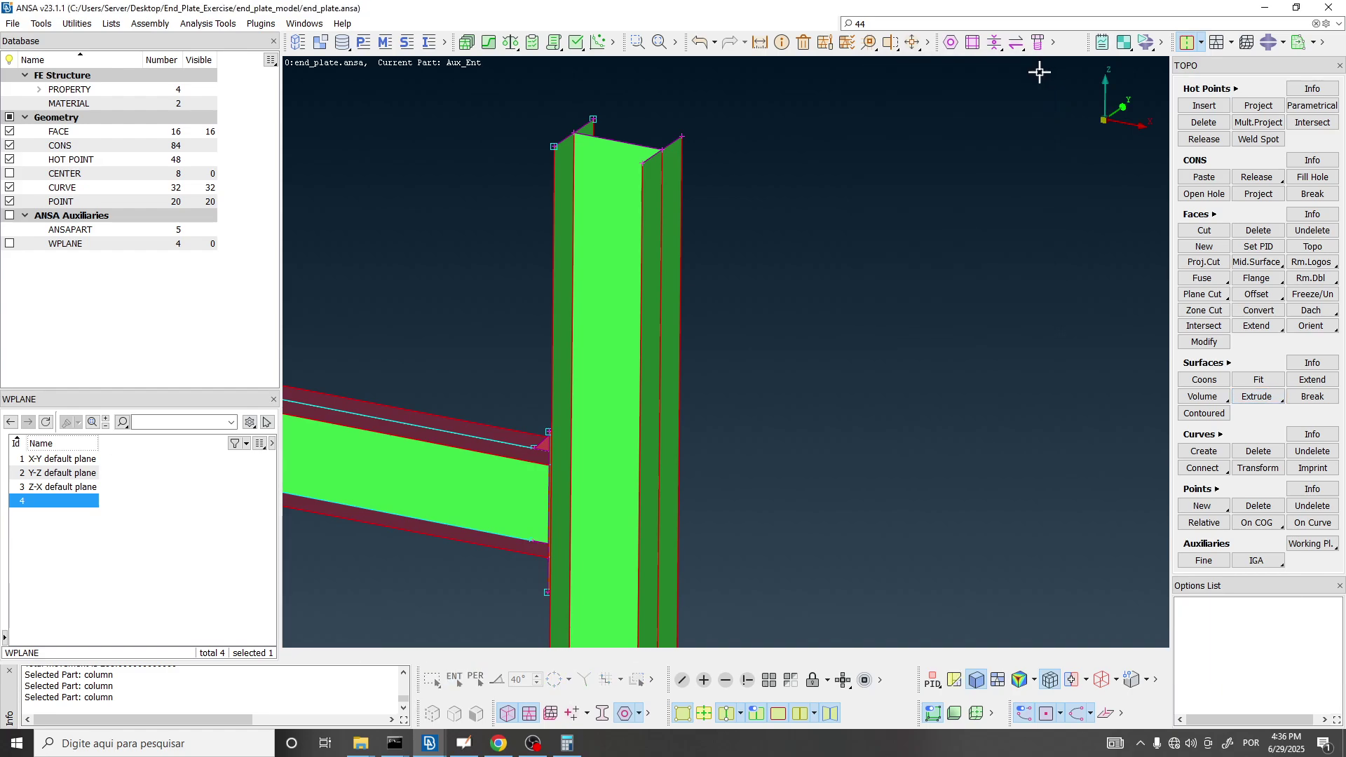
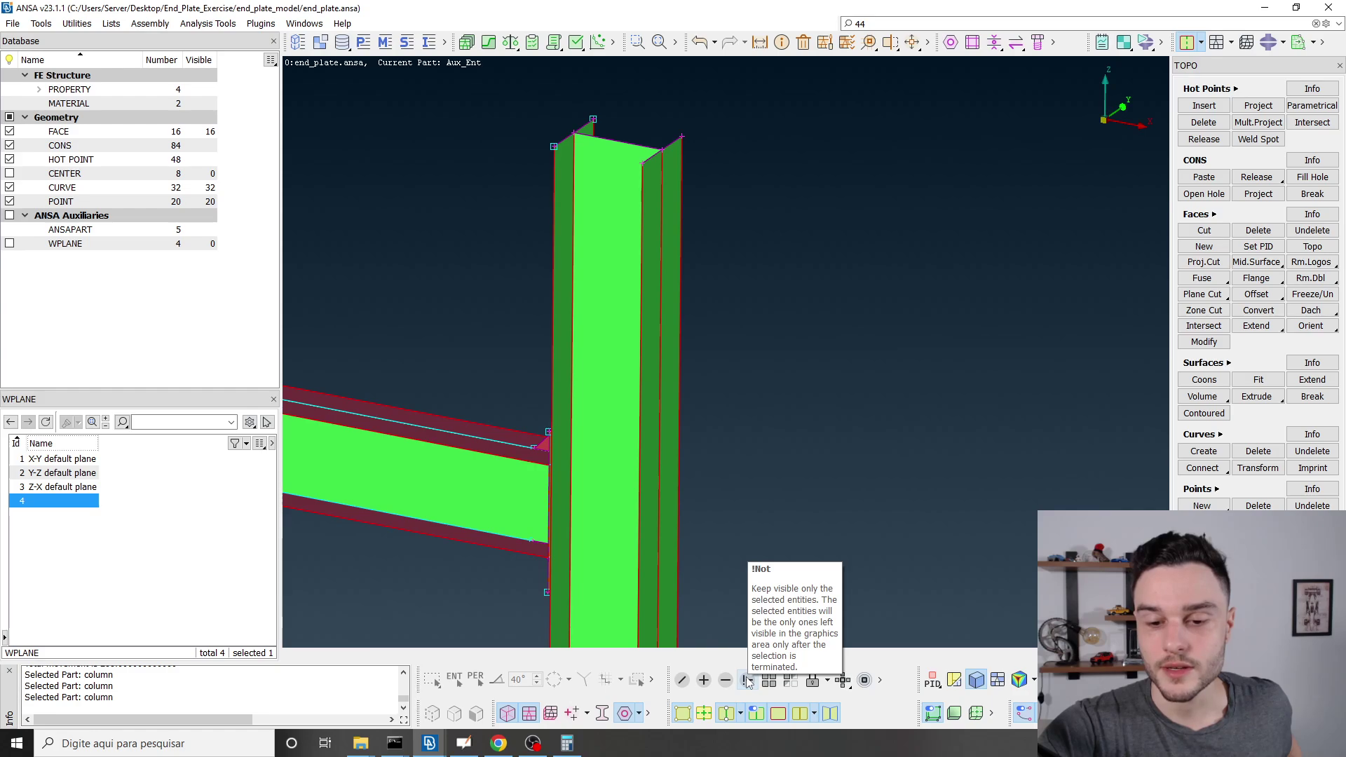
Try to isolate the faces that share the beam_web property using PID selection, and restore the visibility of all entities.
click(748, 682)
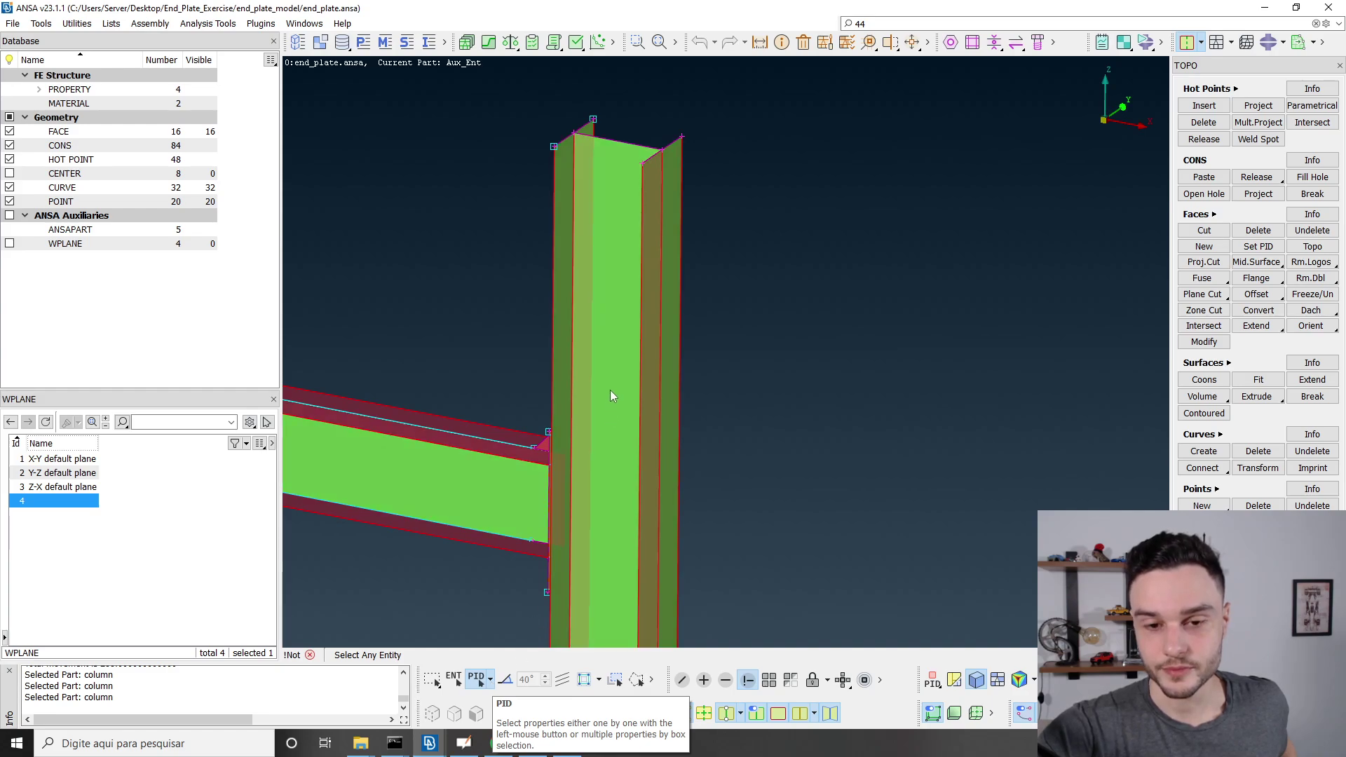
click(608, 174)
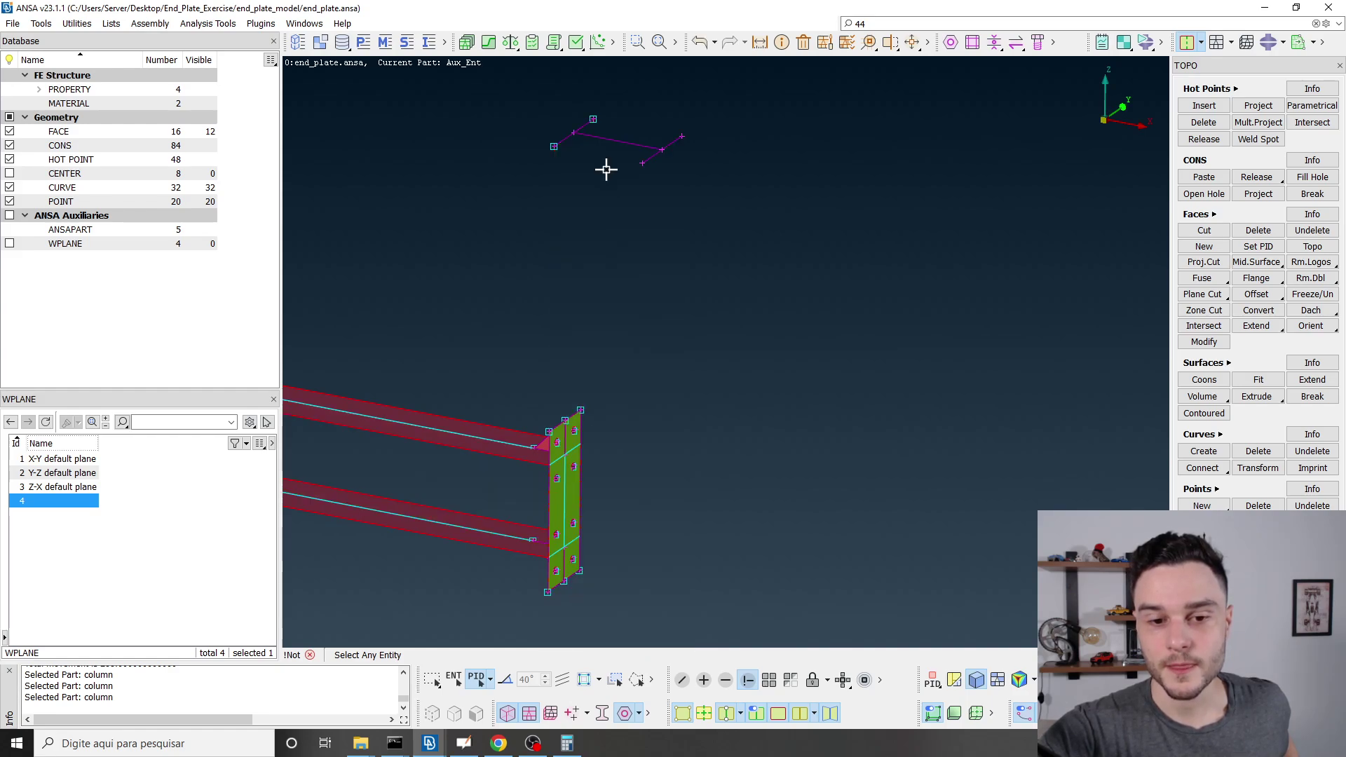
scroll(659, 186, down, 3)
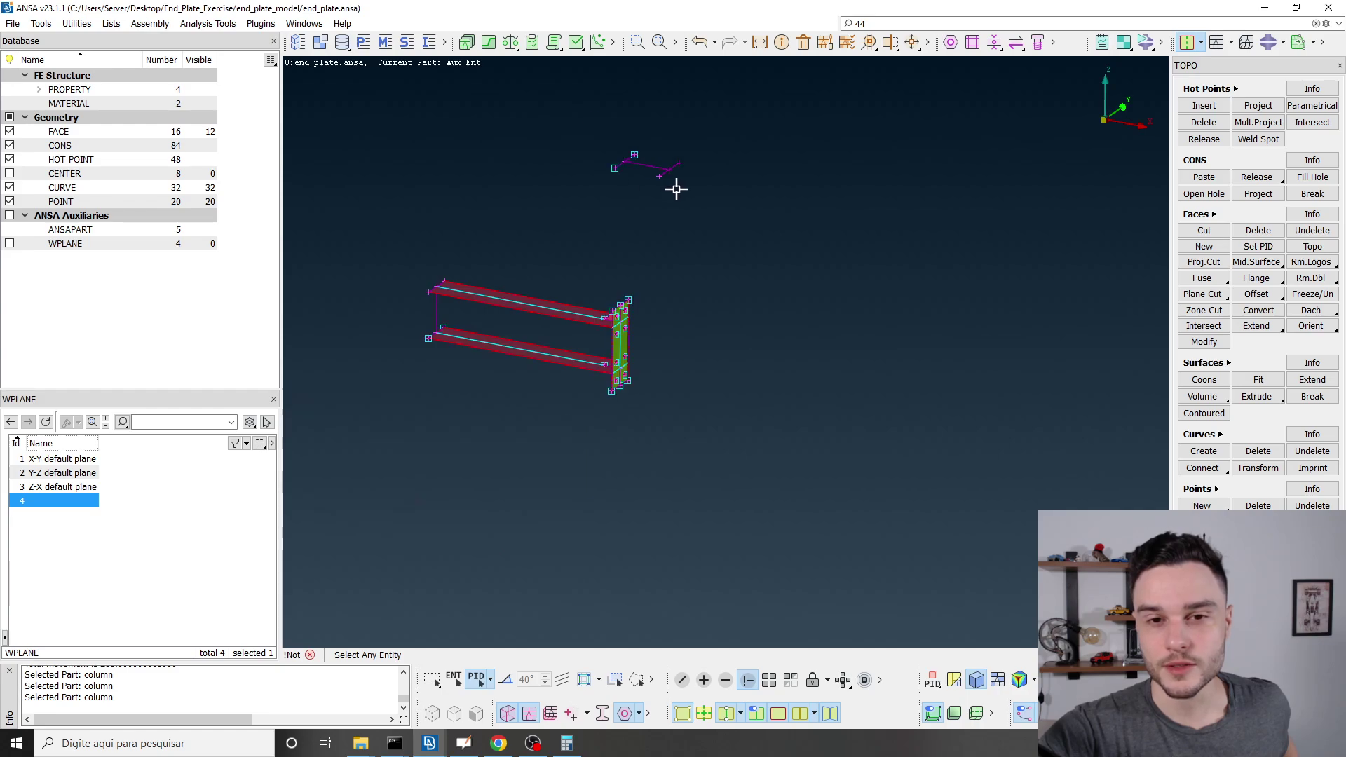
scroll(573, 345, up, 6)
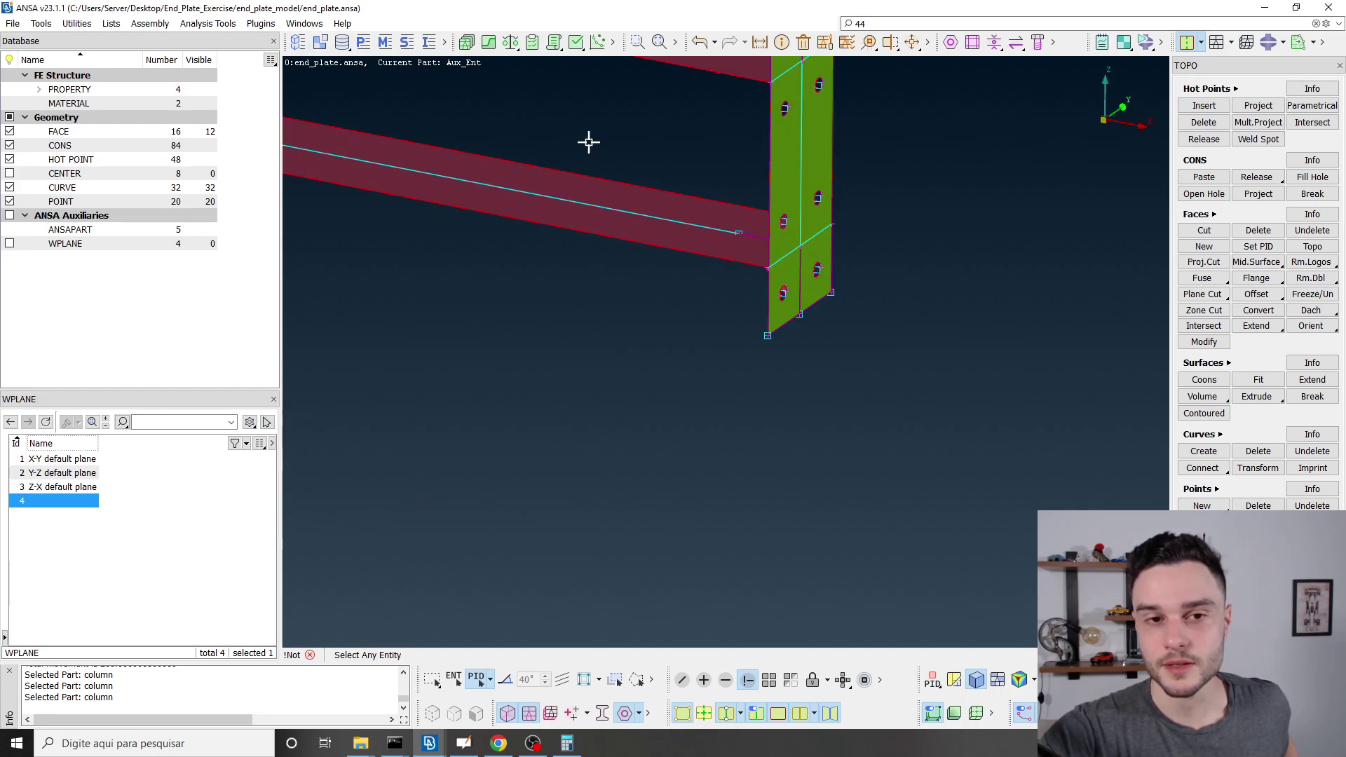
scroll(610, 382, down, 4)
scroll(745, 339, up, 2)
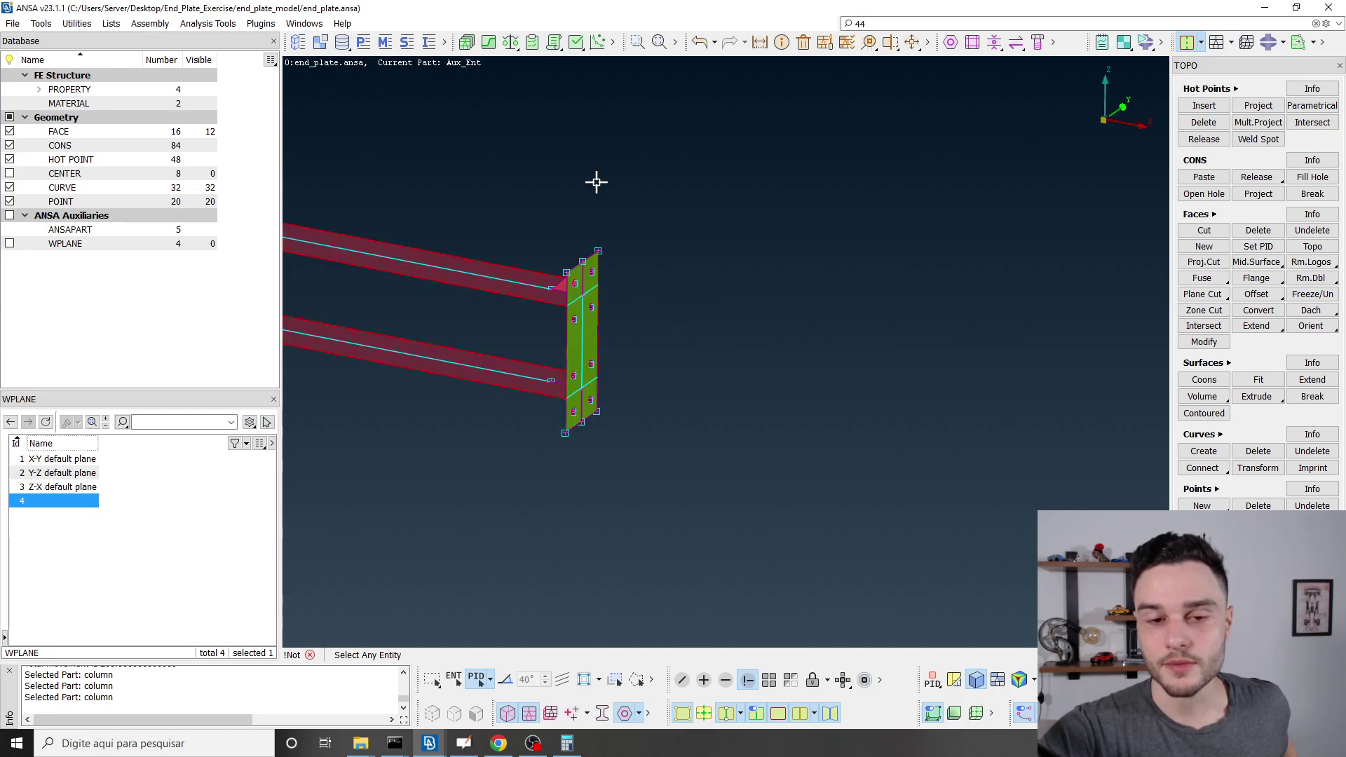
scroll(688, 442, down, 2)
scroll(680, 362, up, 2)
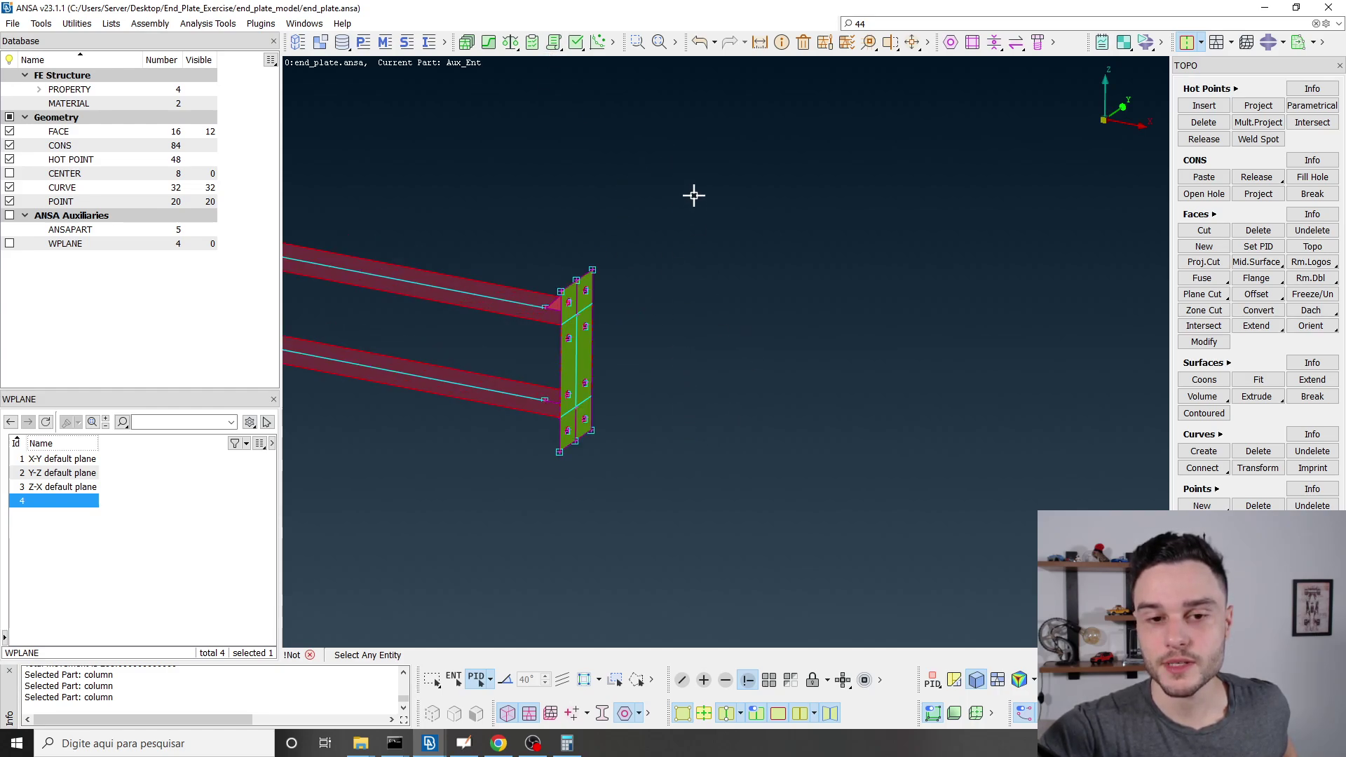
scroll(631, 393, down, 2)
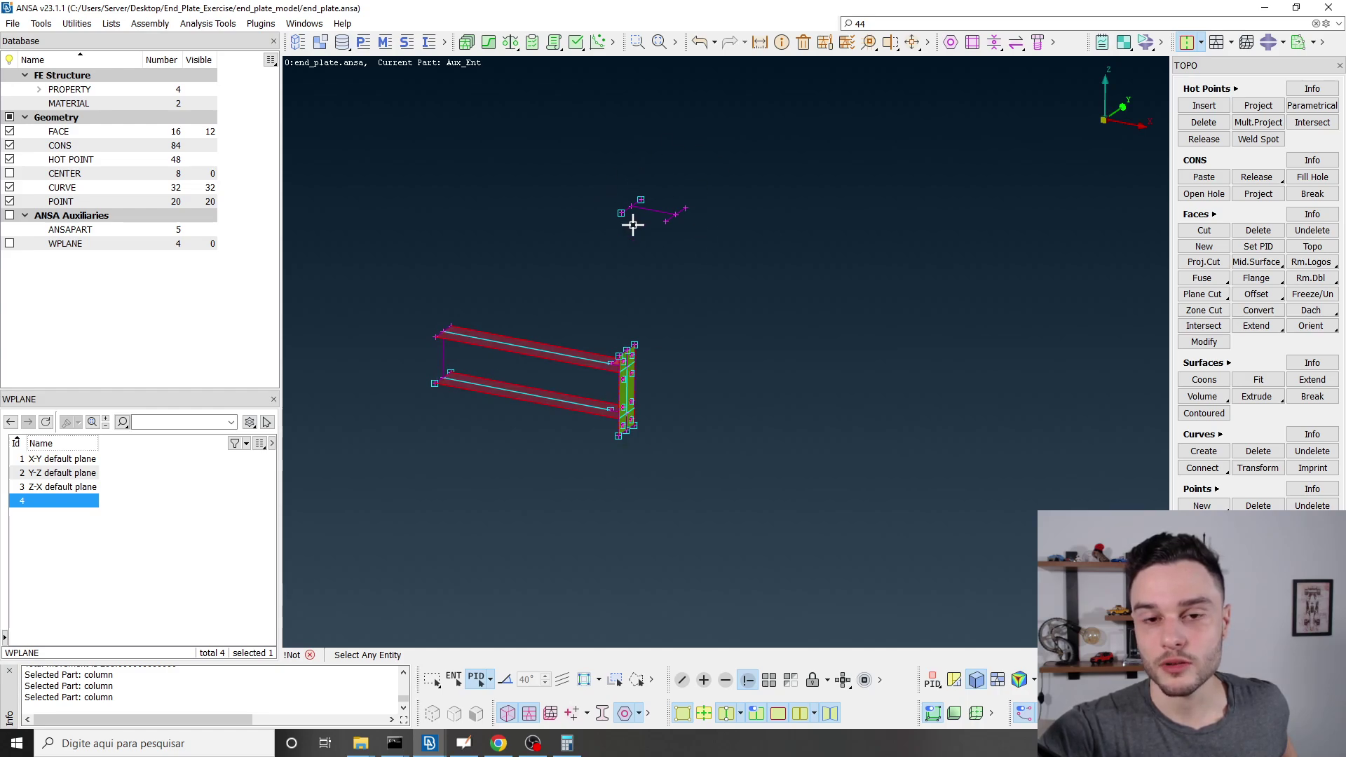
click(770, 680)
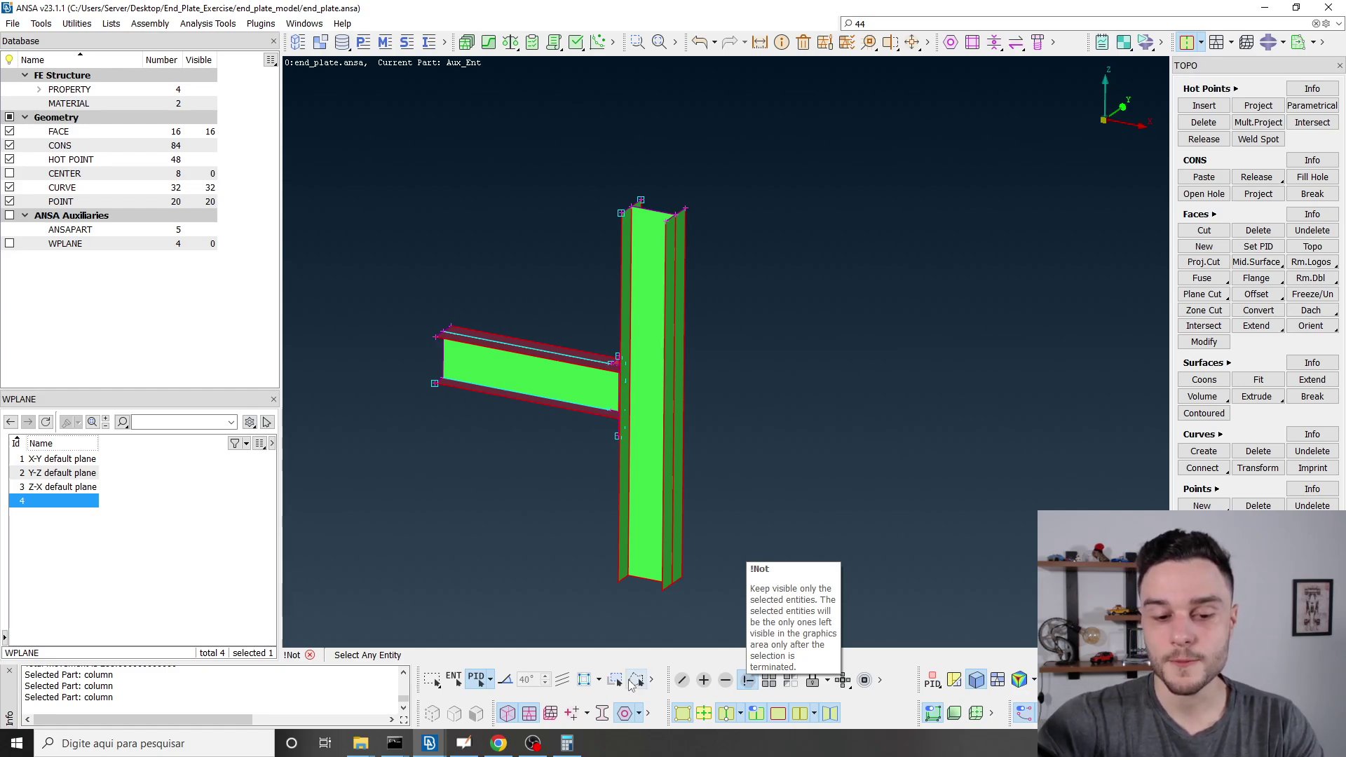
Change the entity selection mode to PART and isolate the column by part, ending with all entities shown again.
click(491, 681)
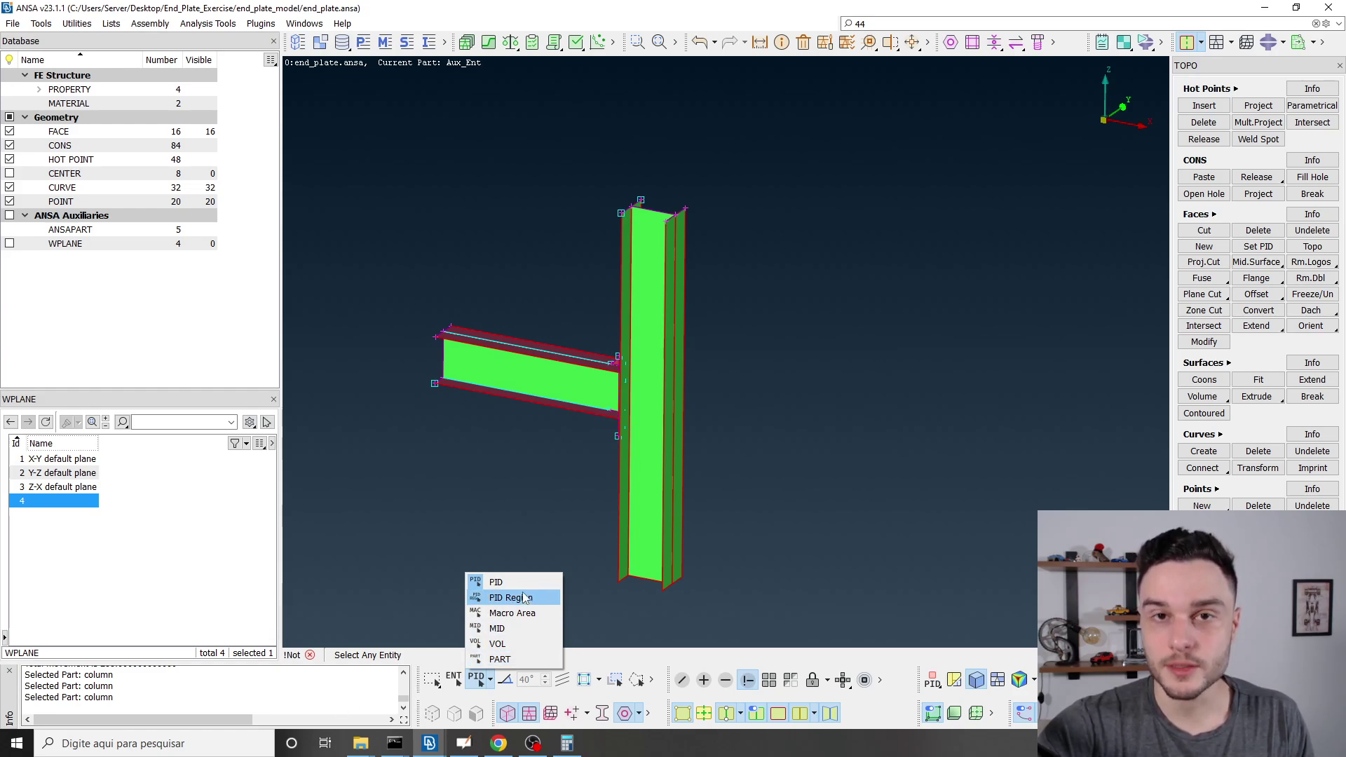
click(500, 660)
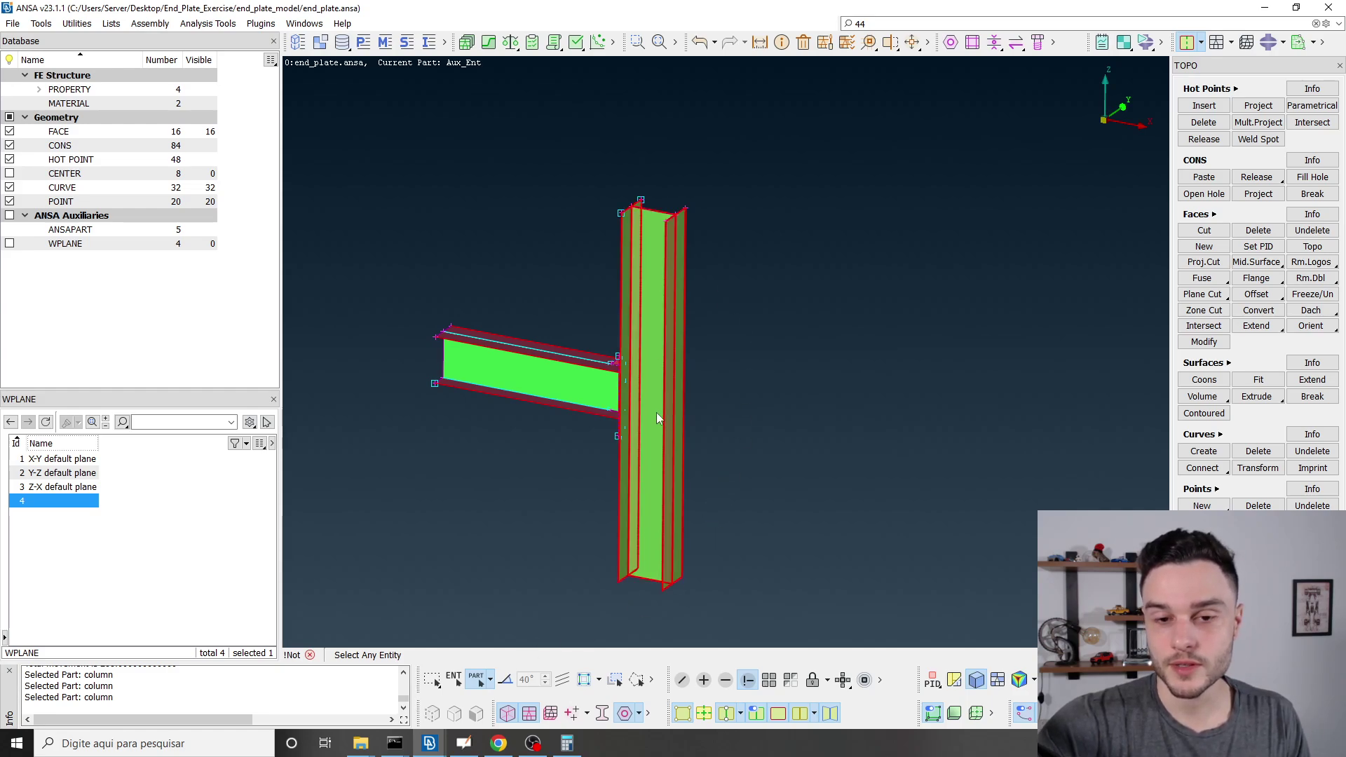
click(660, 270)
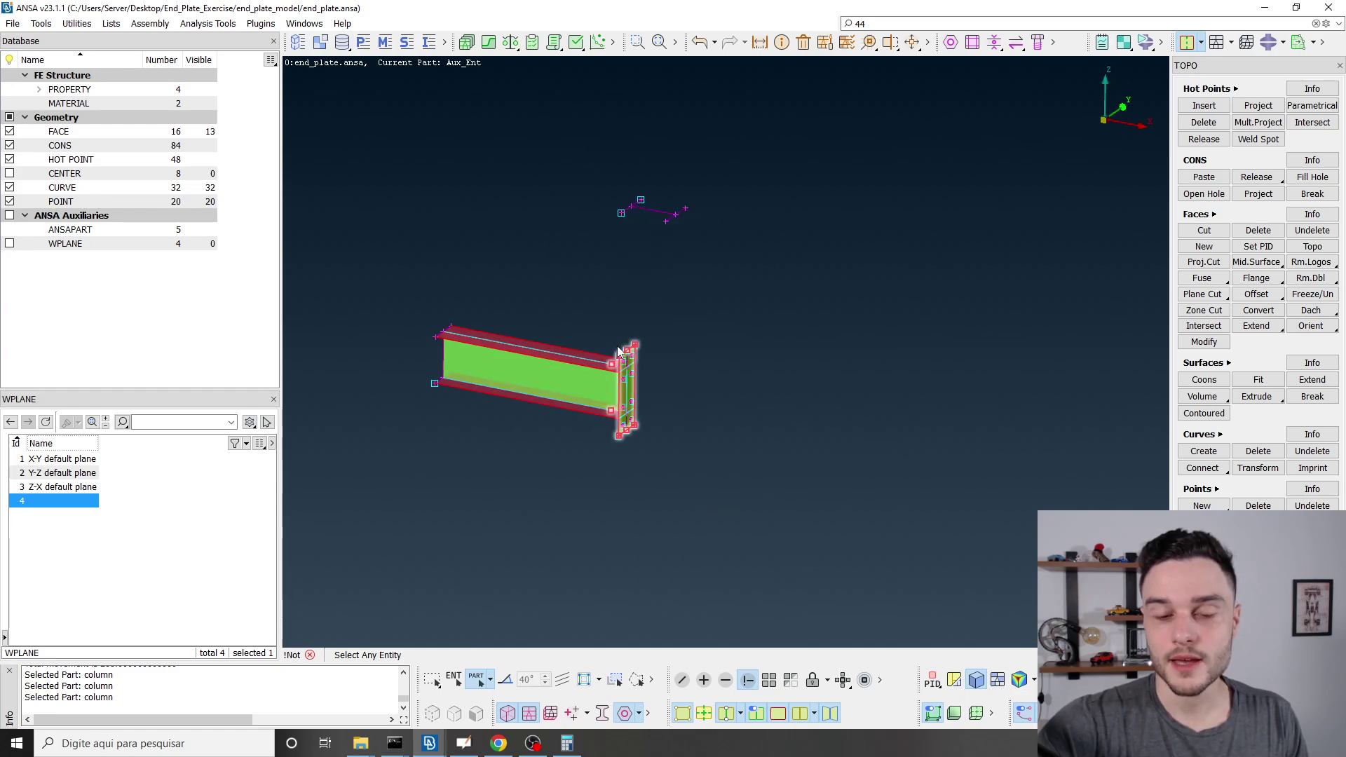
middle_click(726, 368)
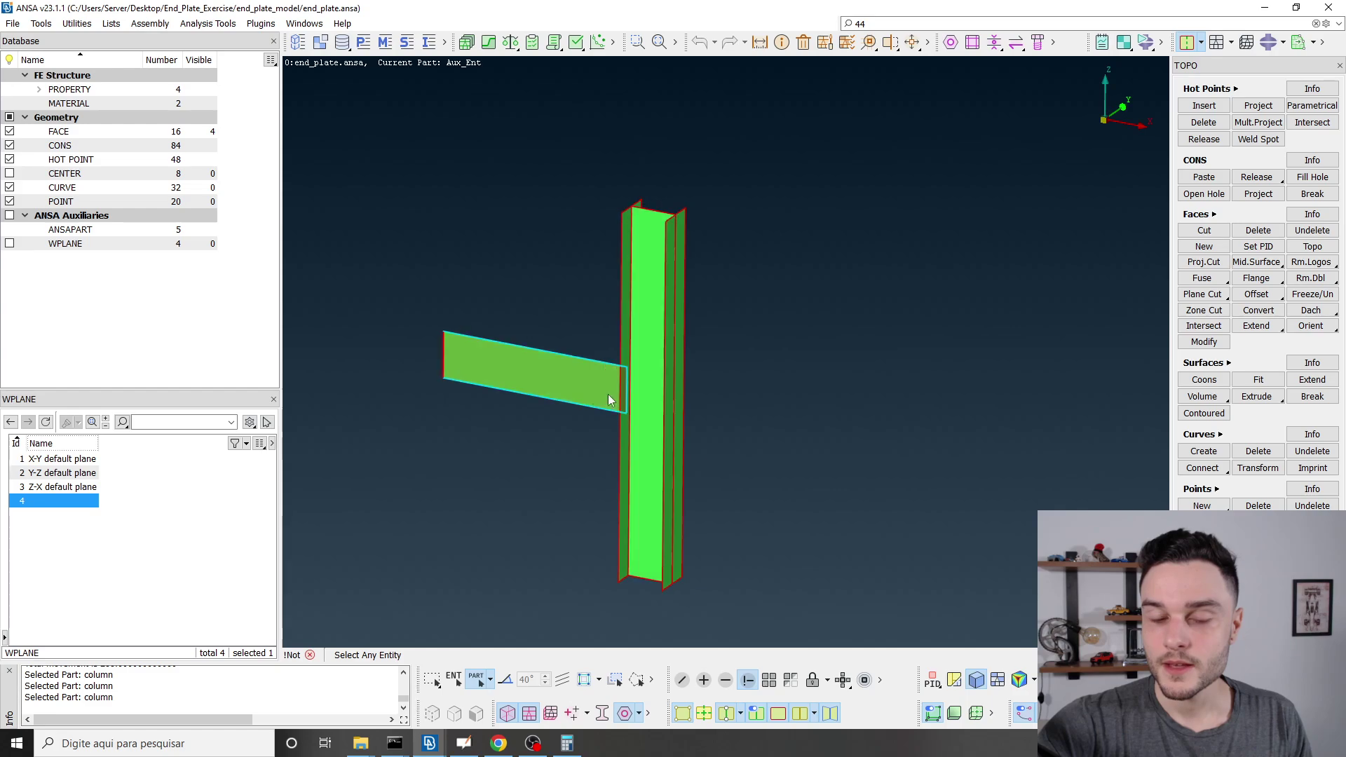
scroll(618, 387, up, 4)
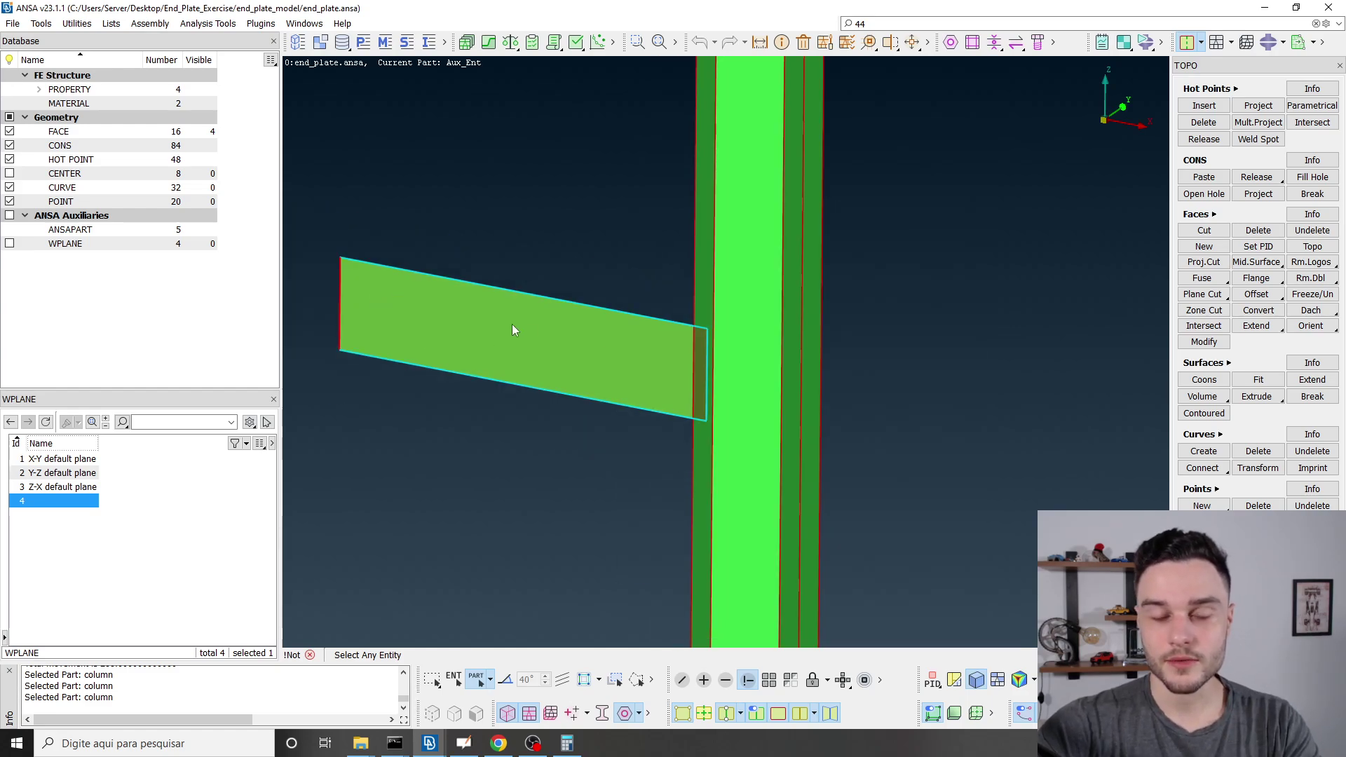
ctrl+drag(514, 330, 672, 505)
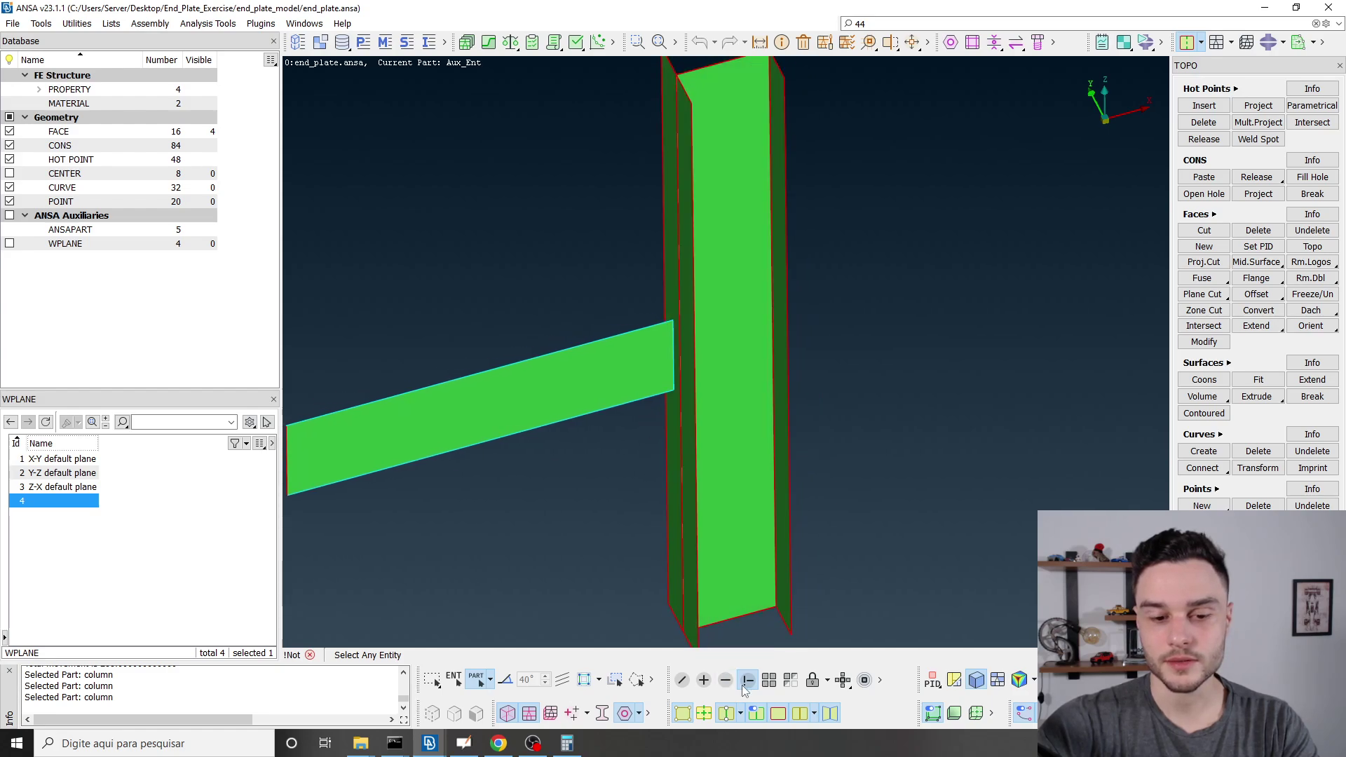
scroll(683, 430, down, 3)
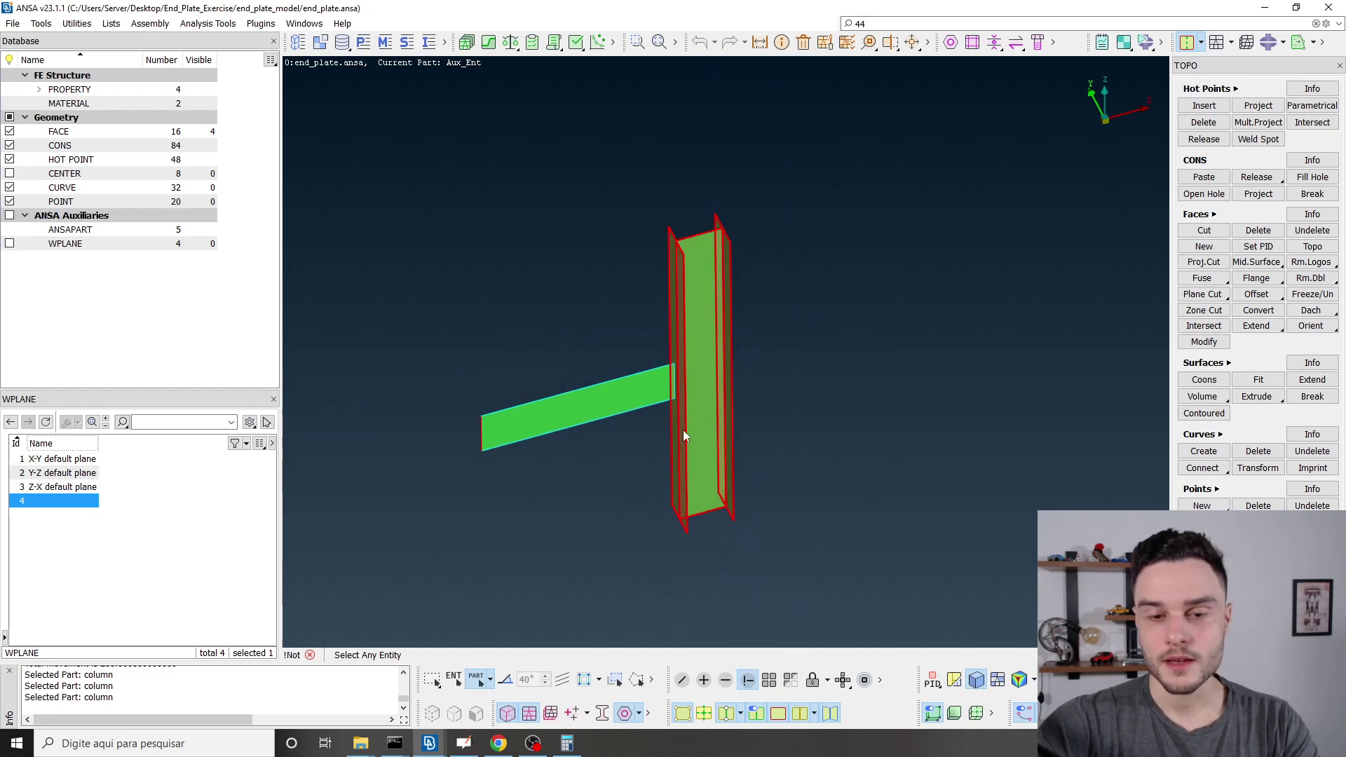
click(769, 680)
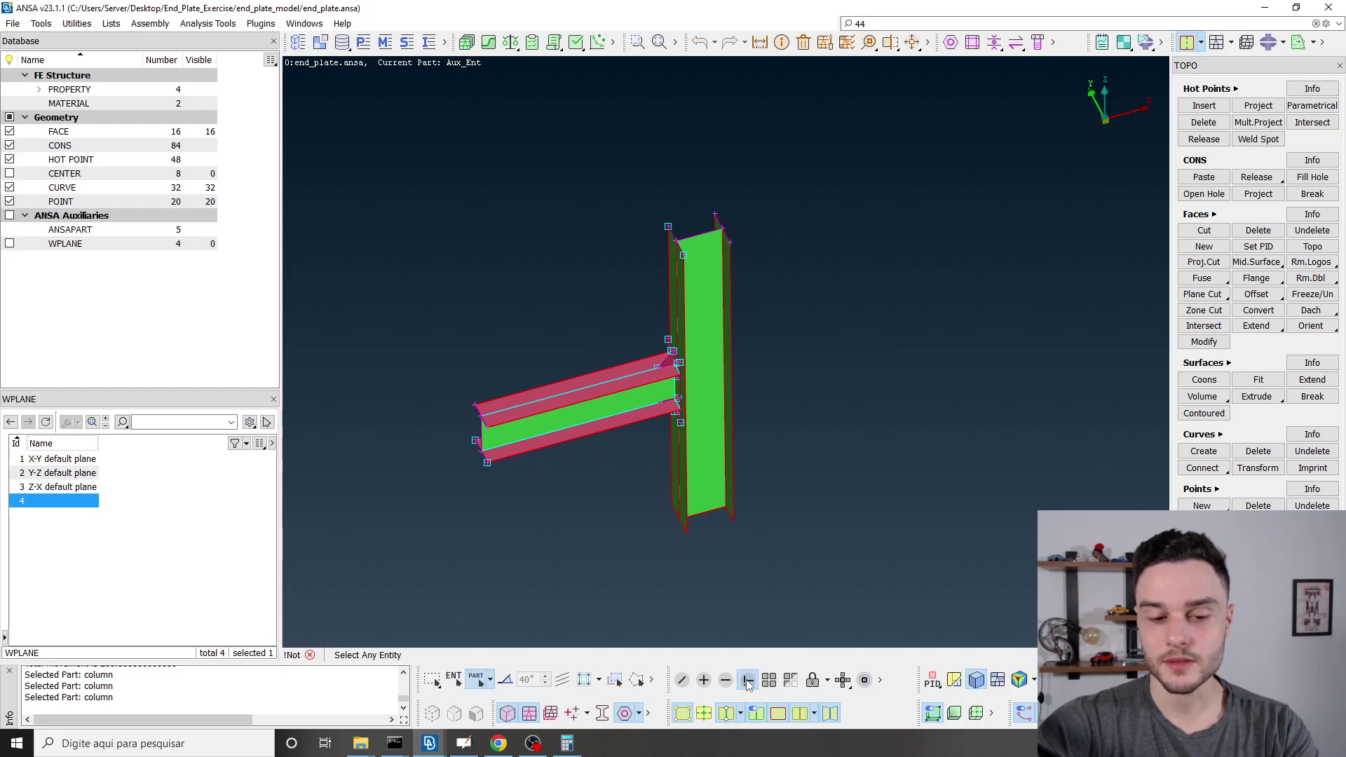
Isolate the column by selecting it with the PART entity selection mode.
click(491, 680)
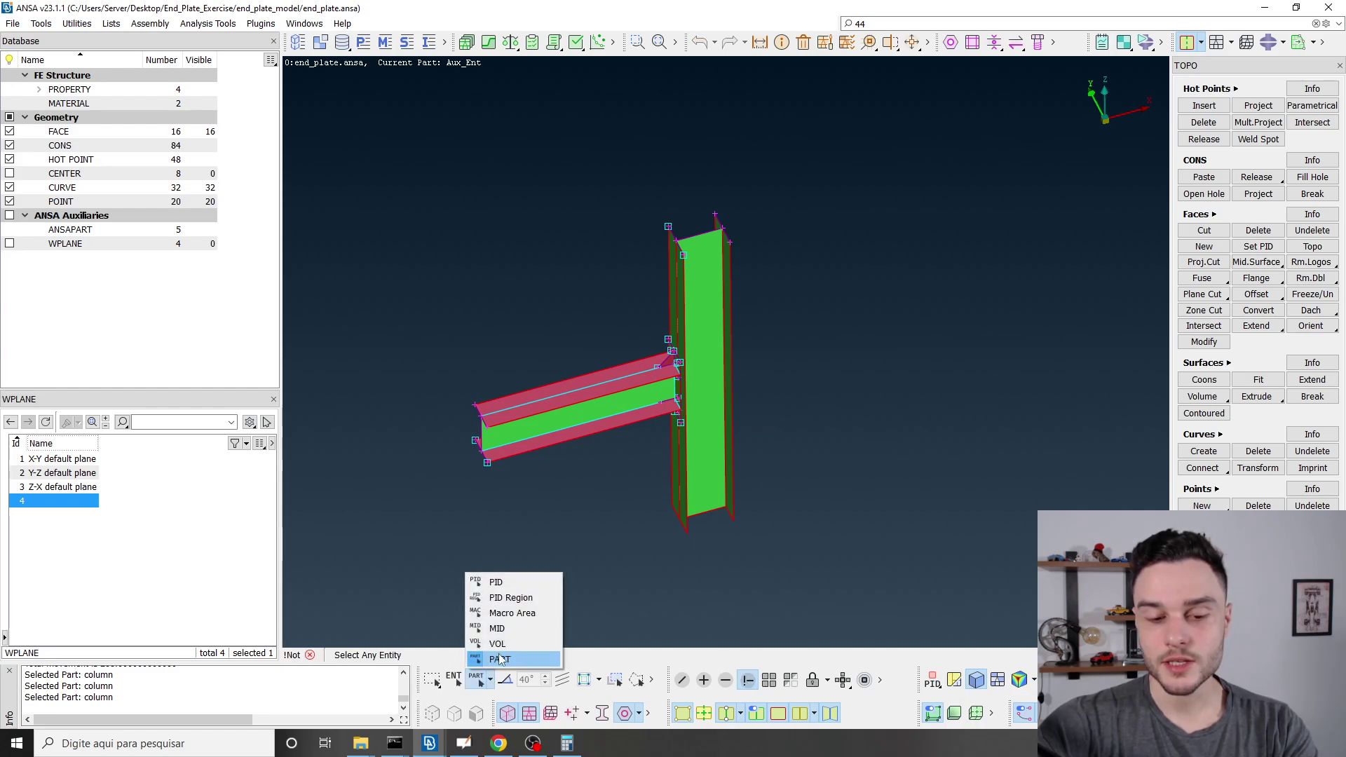
click(499, 657)
click(721, 320)
right_click(721, 319)
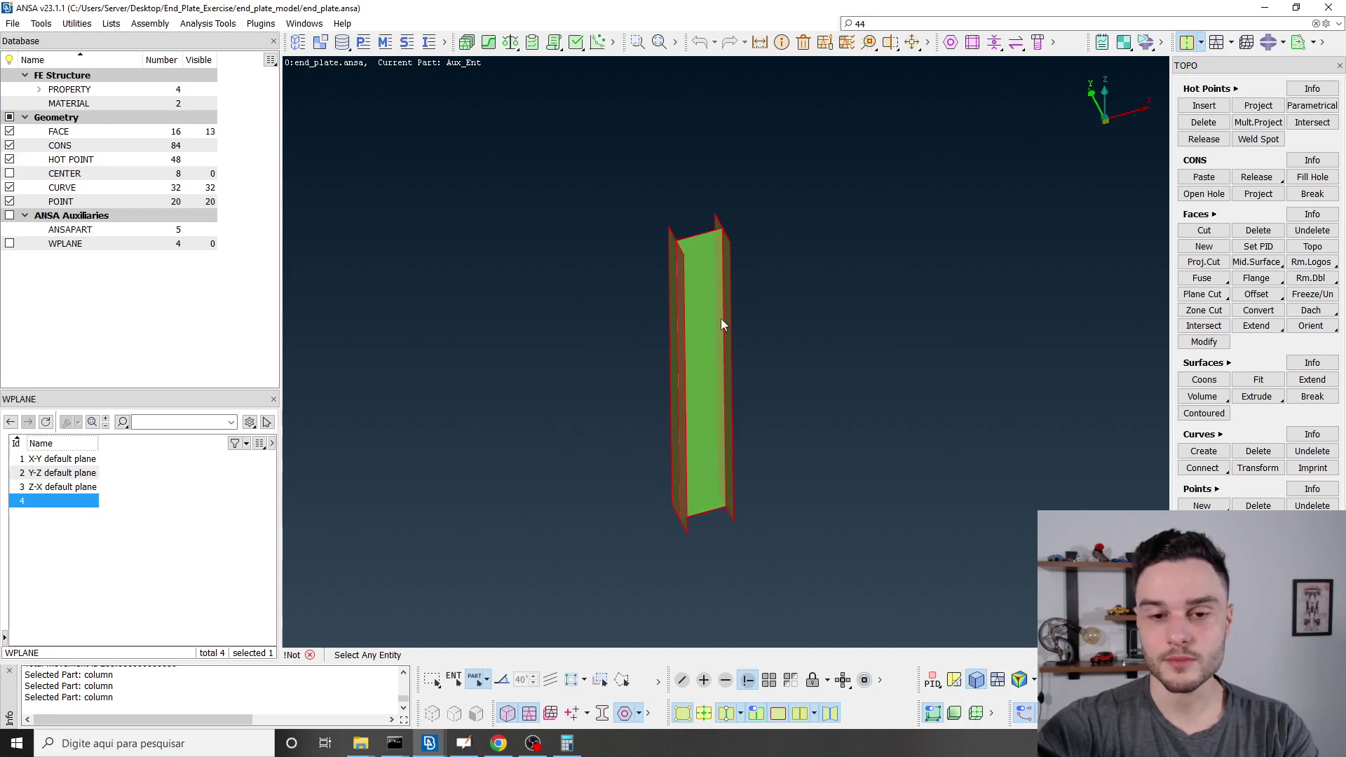
Project the web's edge CONS onto the adjoining near flange face of the column to connect them.
middle_click(714, 361)
scroll(713, 383, up, 4)
mouse_move(701, 369)
ctrl+mouse_down()
mouse_move(682, 342)
mouse_move(709, 287)
mouse_move(724, 366)
ctrl+mouse_up()
scroll(712, 400, down, 3)
scroll(652, 262, up, 5)
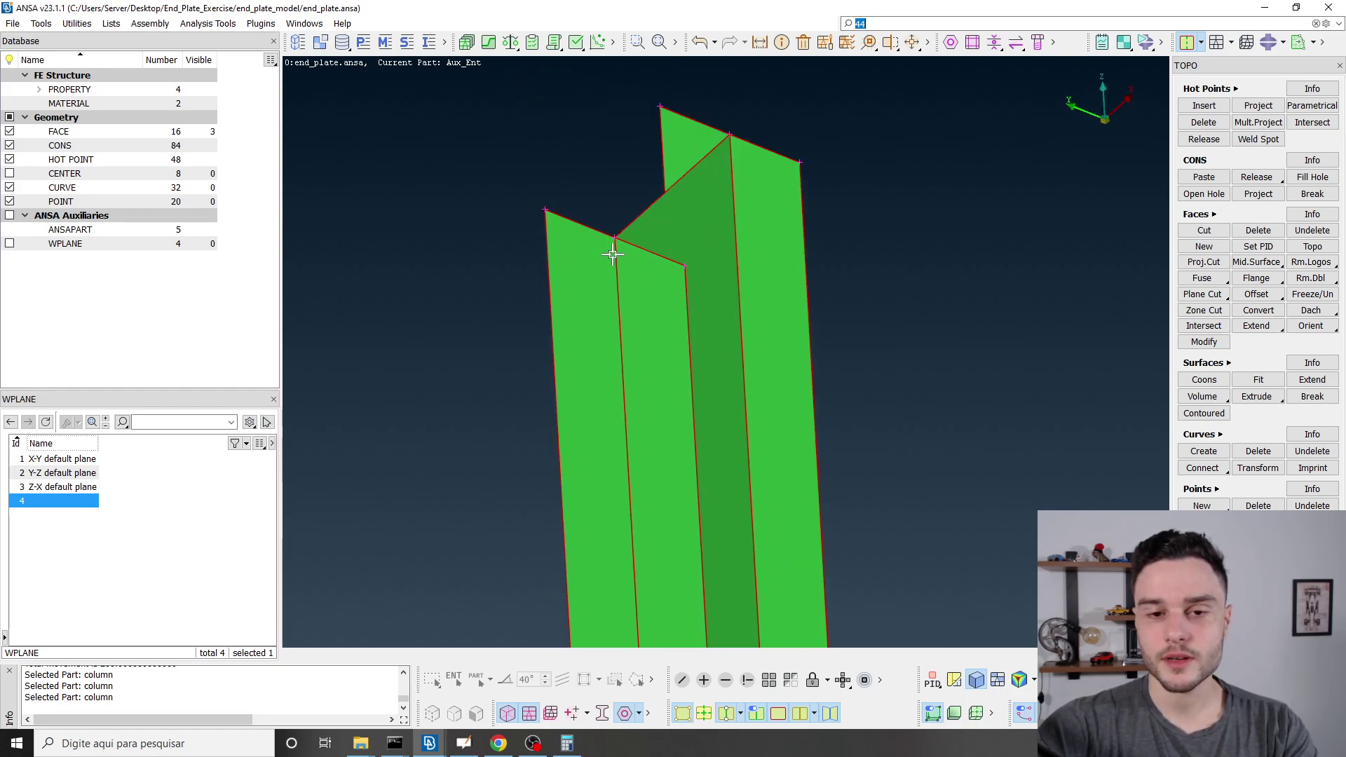
scroll(614, 253, up, 3)
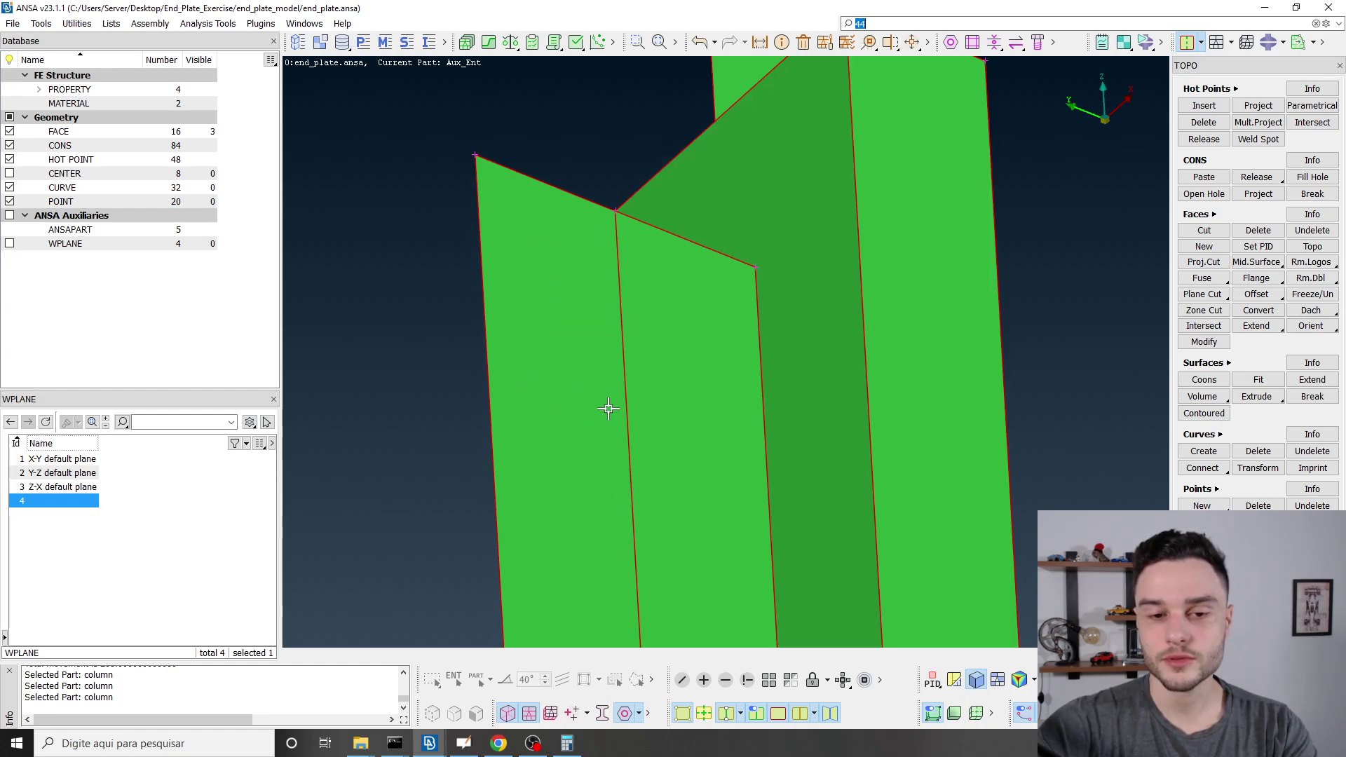
scroll(616, 214, down, 5)
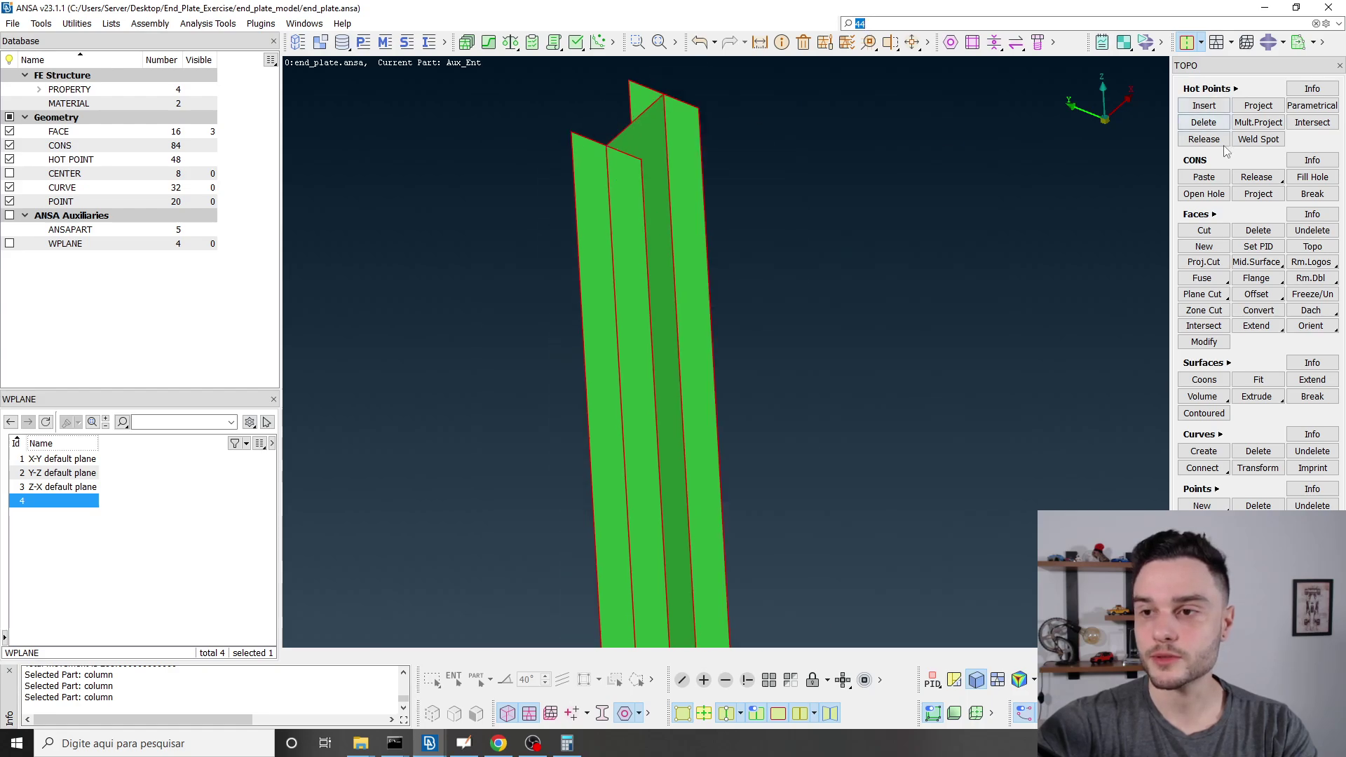
click(1259, 193)
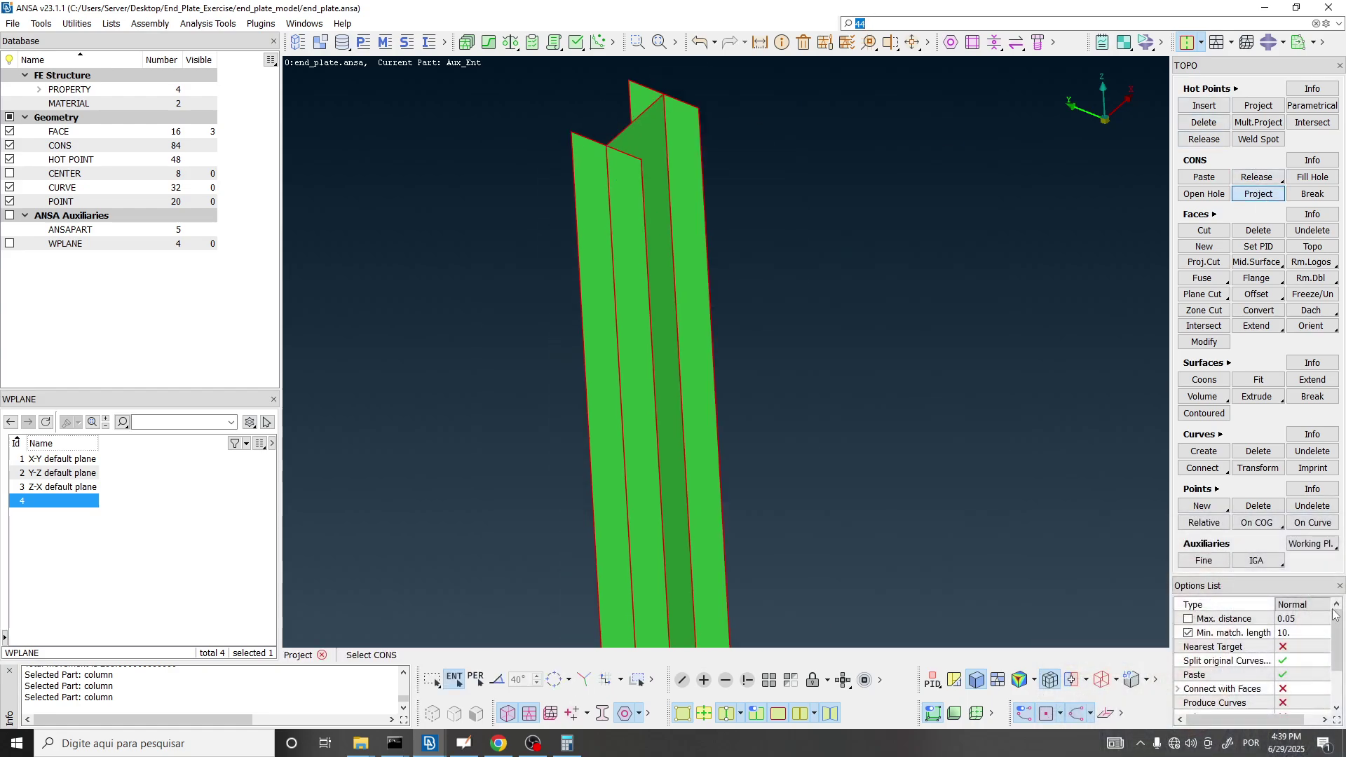
click(617, 313)
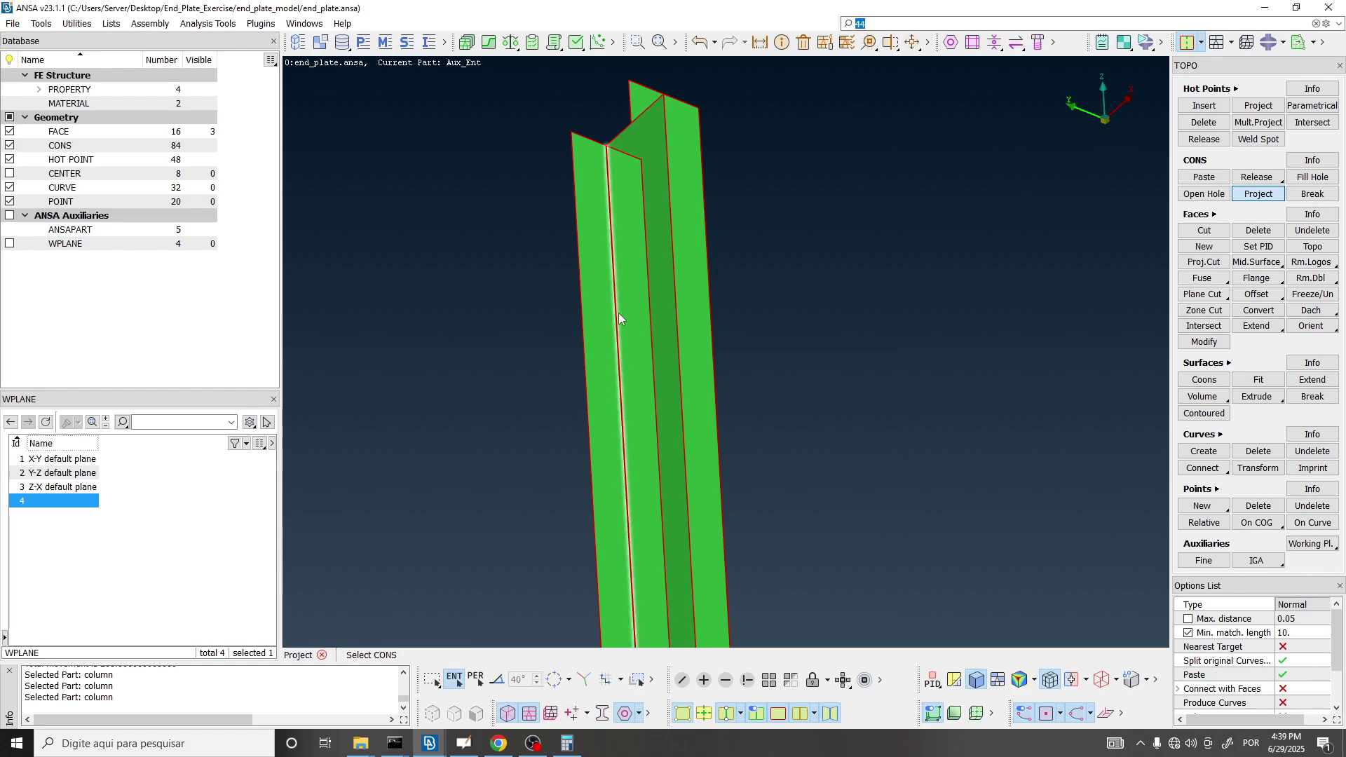
middle_click(613, 286)
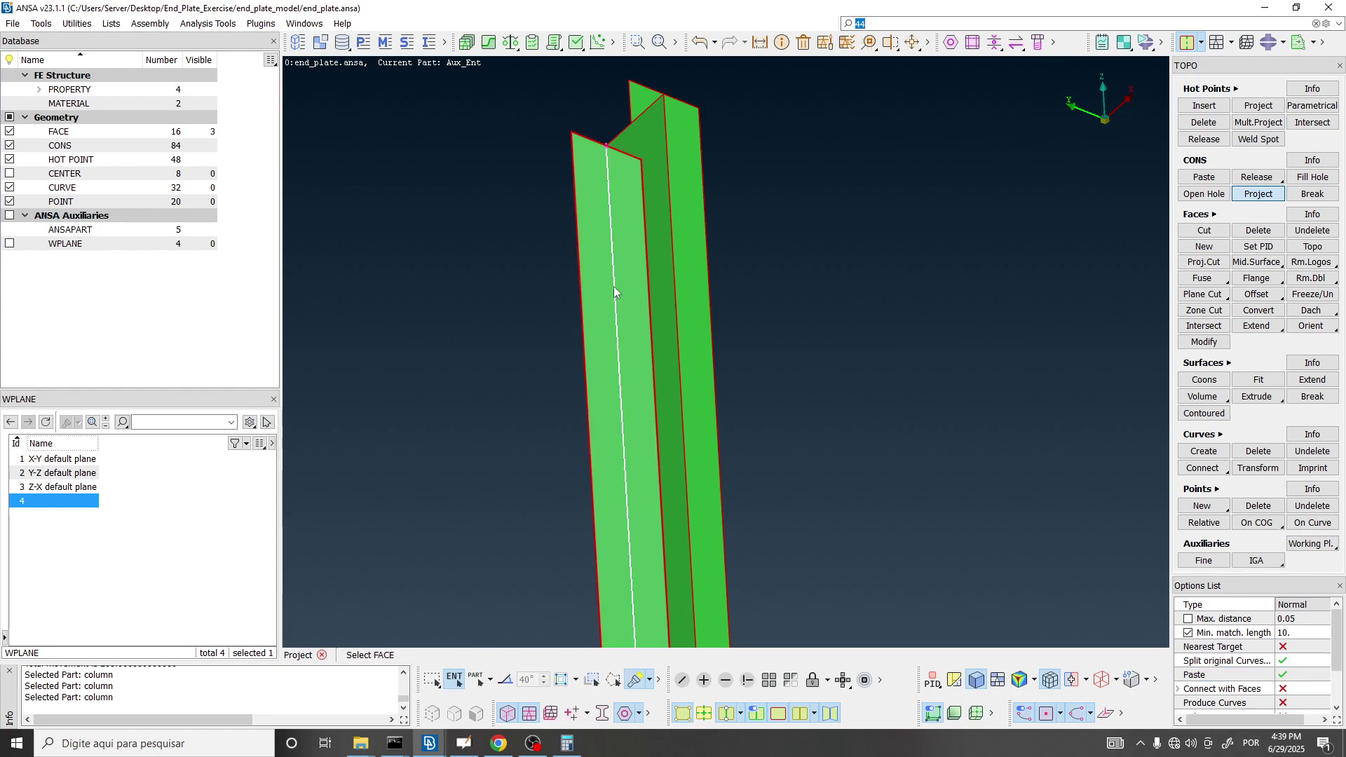
middle_click(595, 259)
Project the web's opposite edge CONS onto the column's other flange face.
click(672, 216)
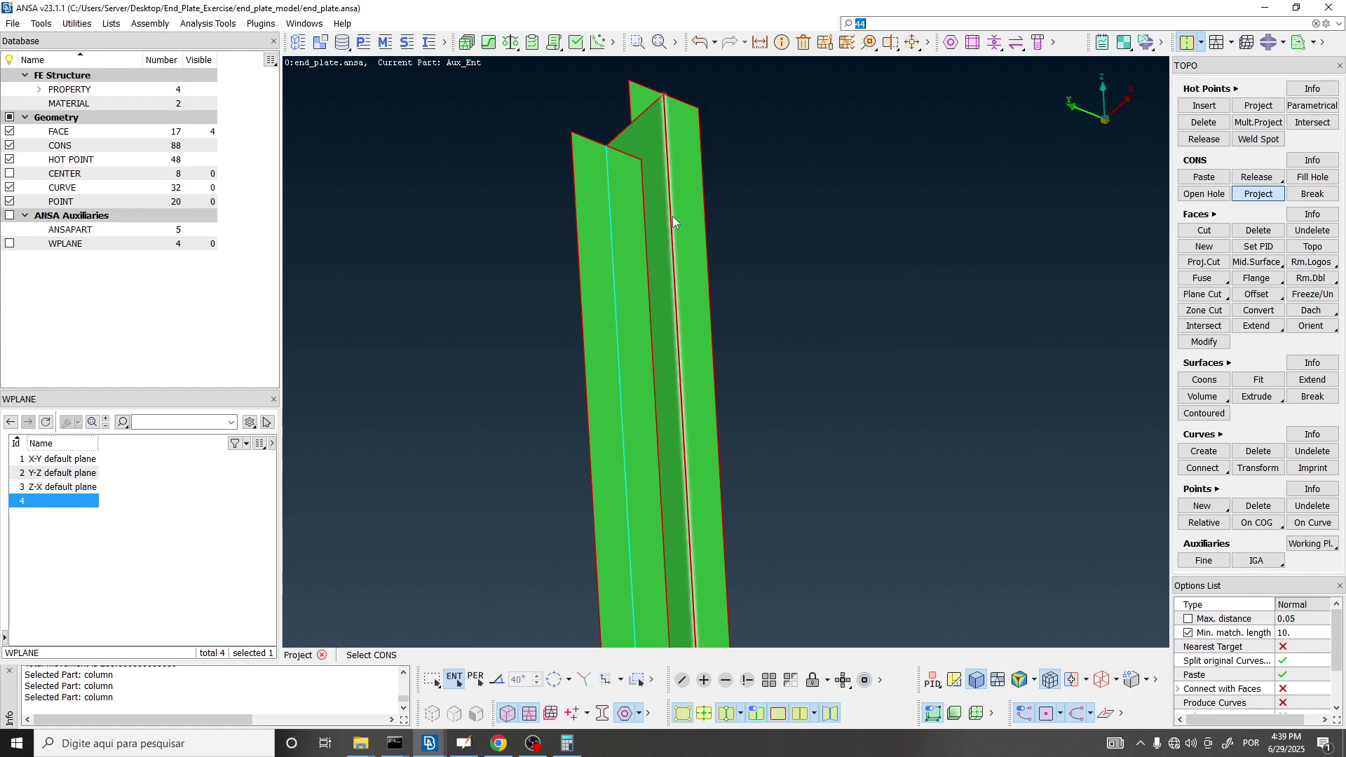
middle_click(675, 169)
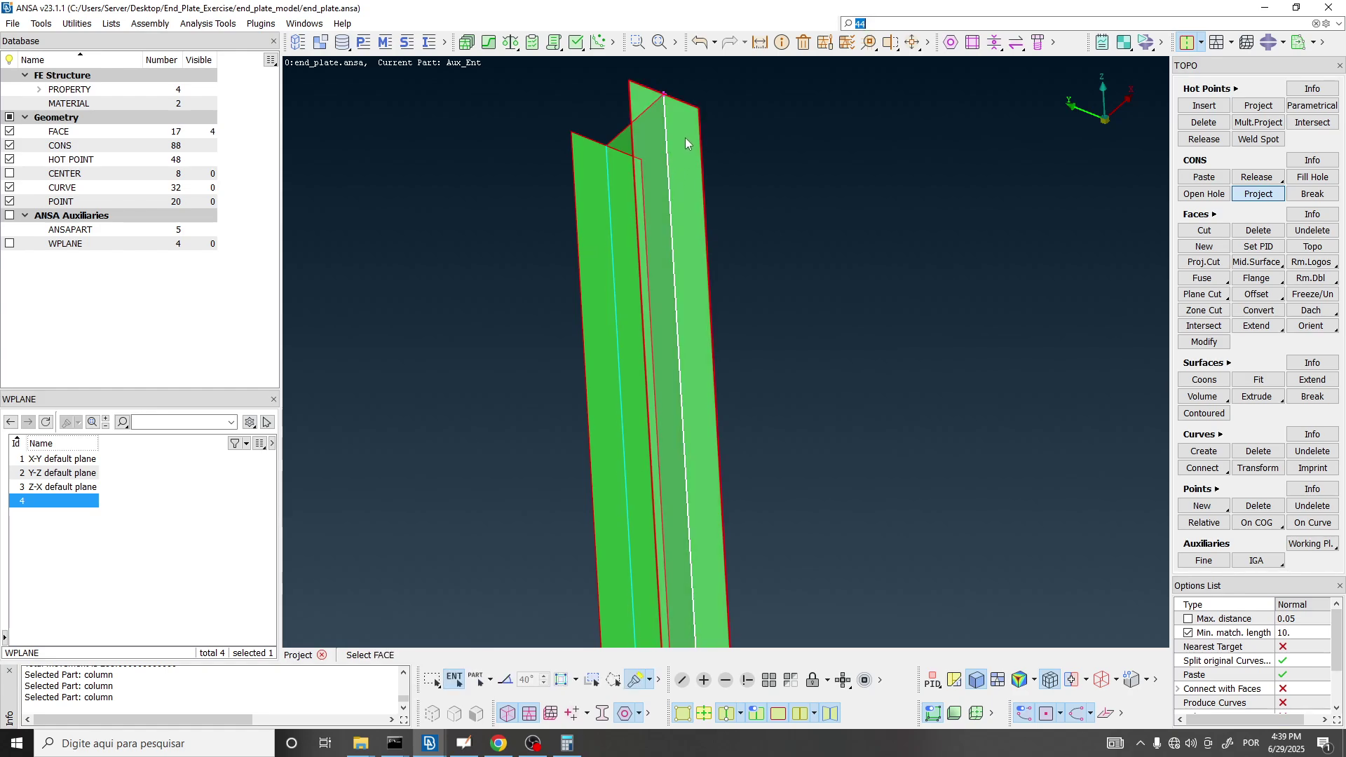
middle_click(684, 137)
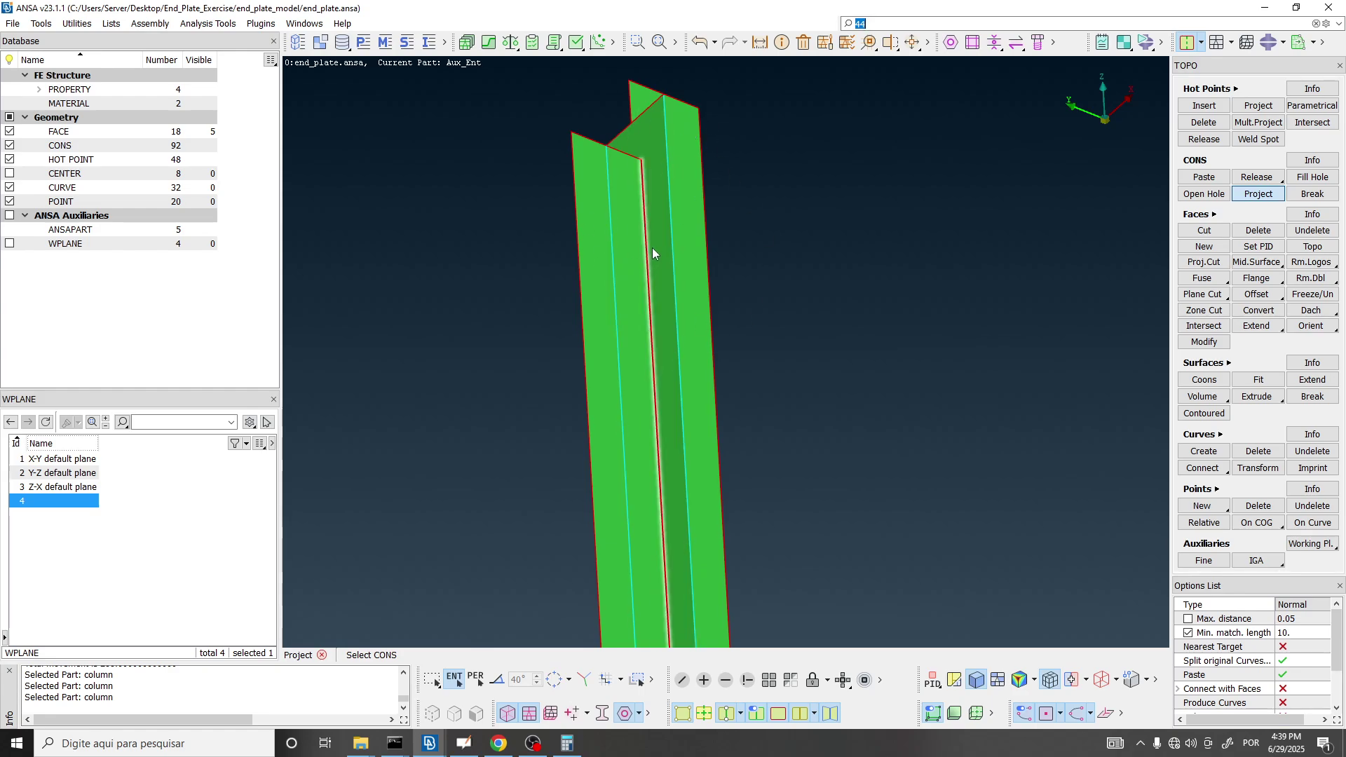
scroll(605, 318, down, 3)
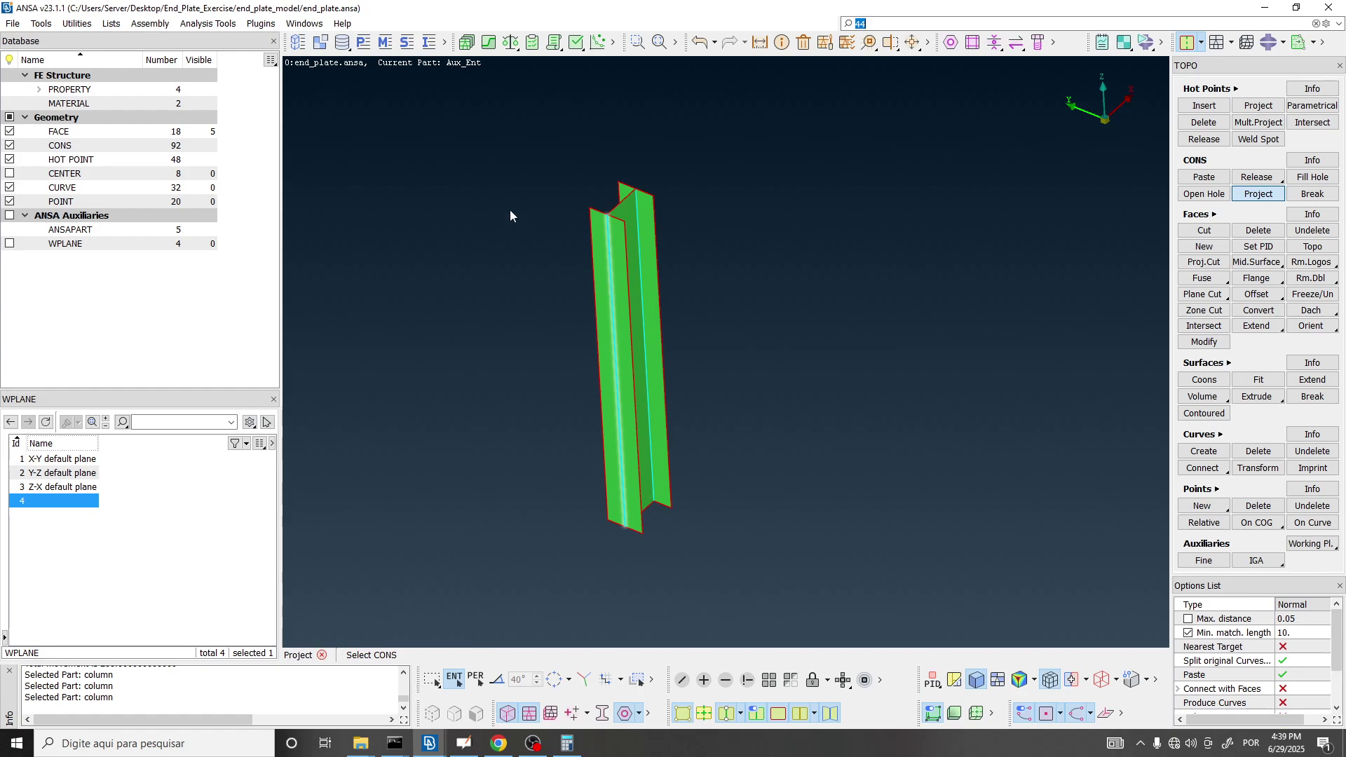
Open the properties list and examine the column data in the reference paper in OpenBoard, including its previous page.
click(363, 43)
drag(392, 87, 228, 114)
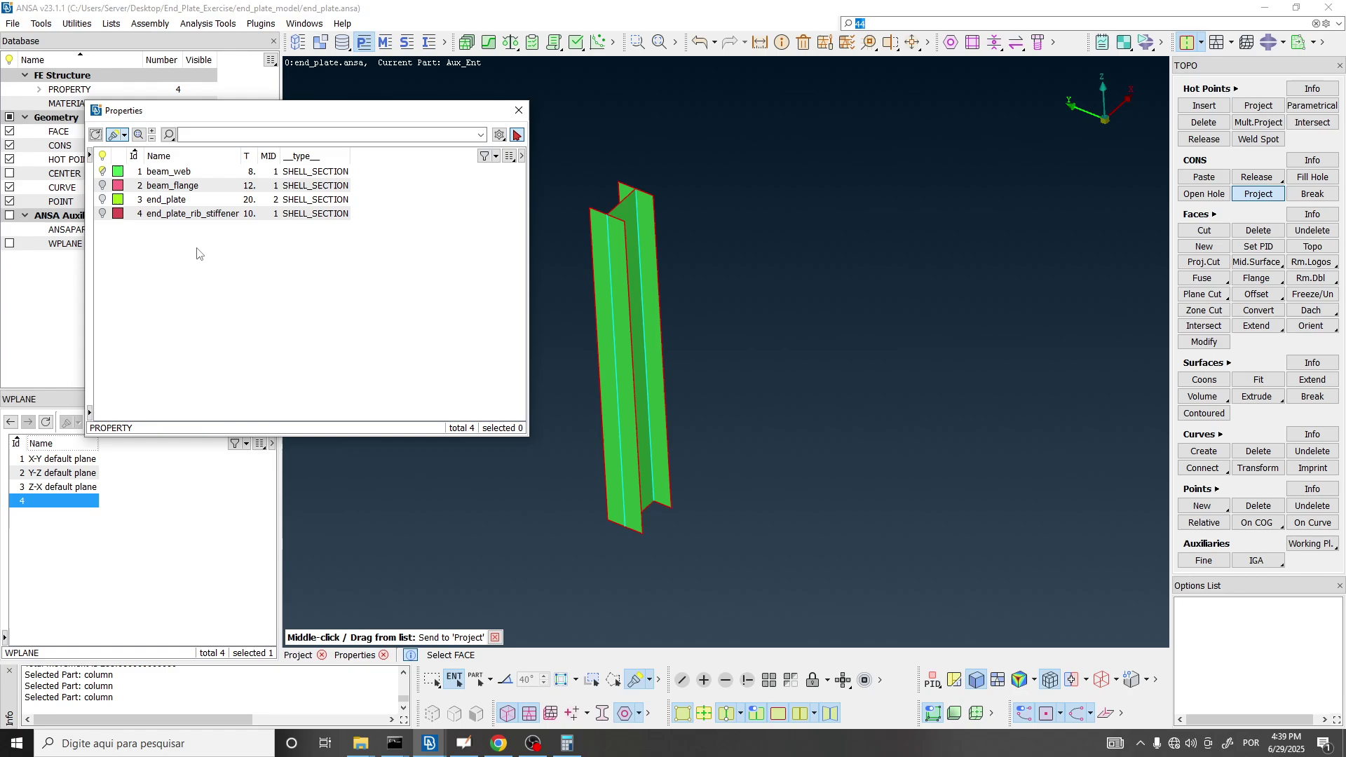
key(alt+Tab)
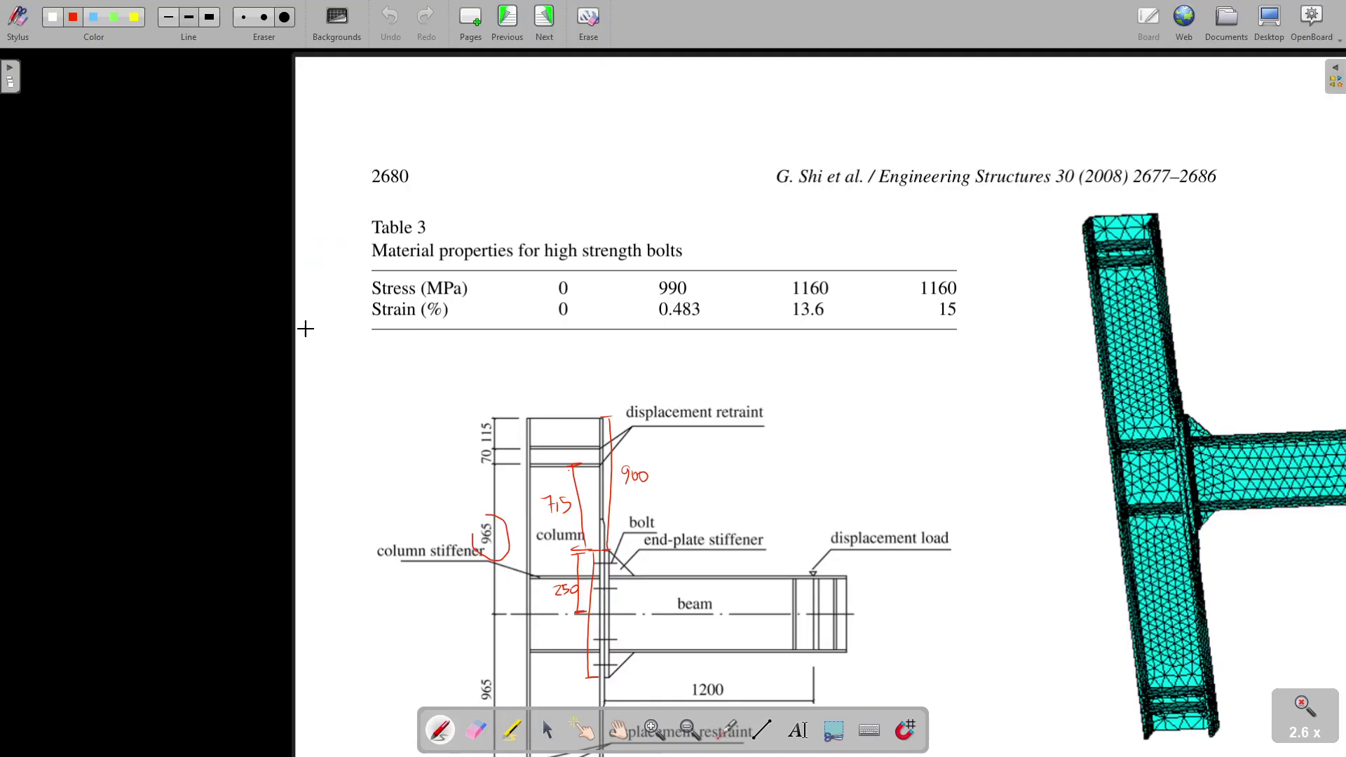
scroll(533, 351, down, 10)
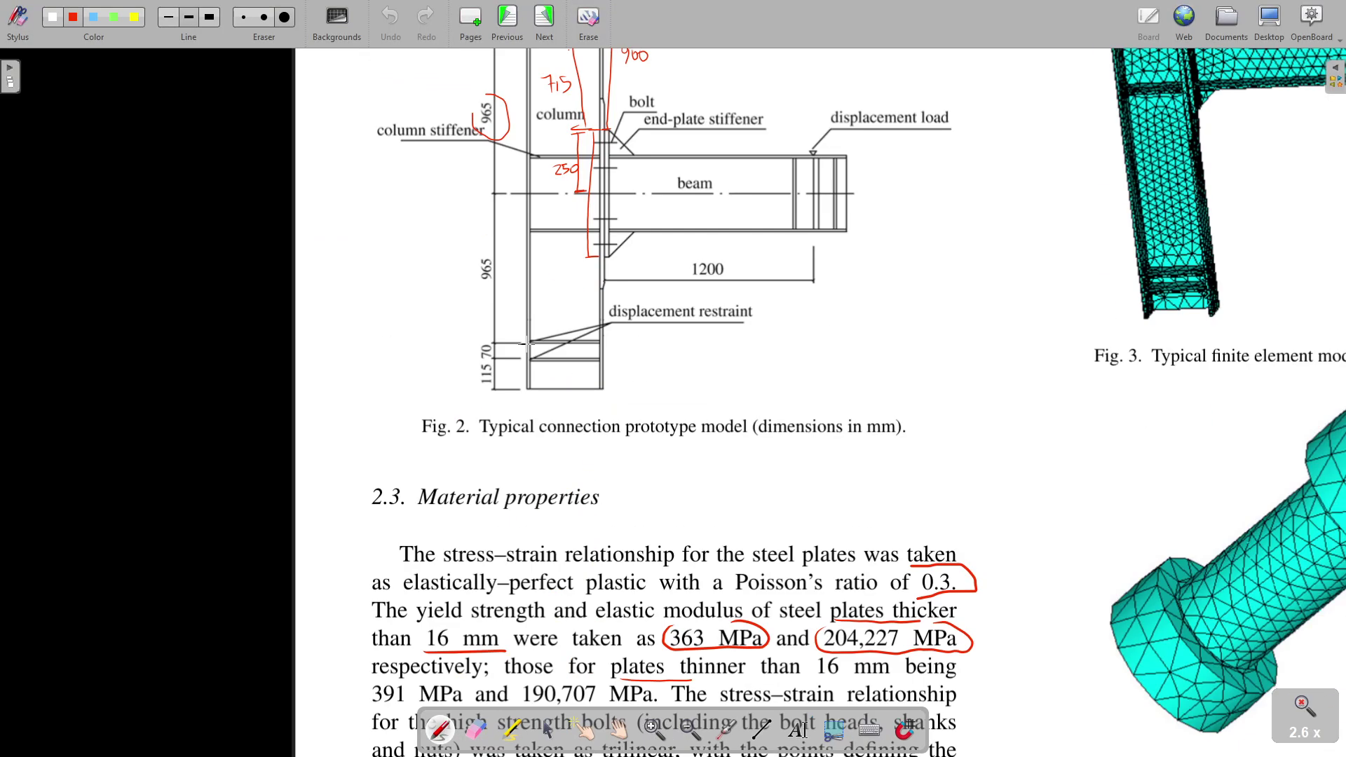
scroll(554, 350, up, 15)
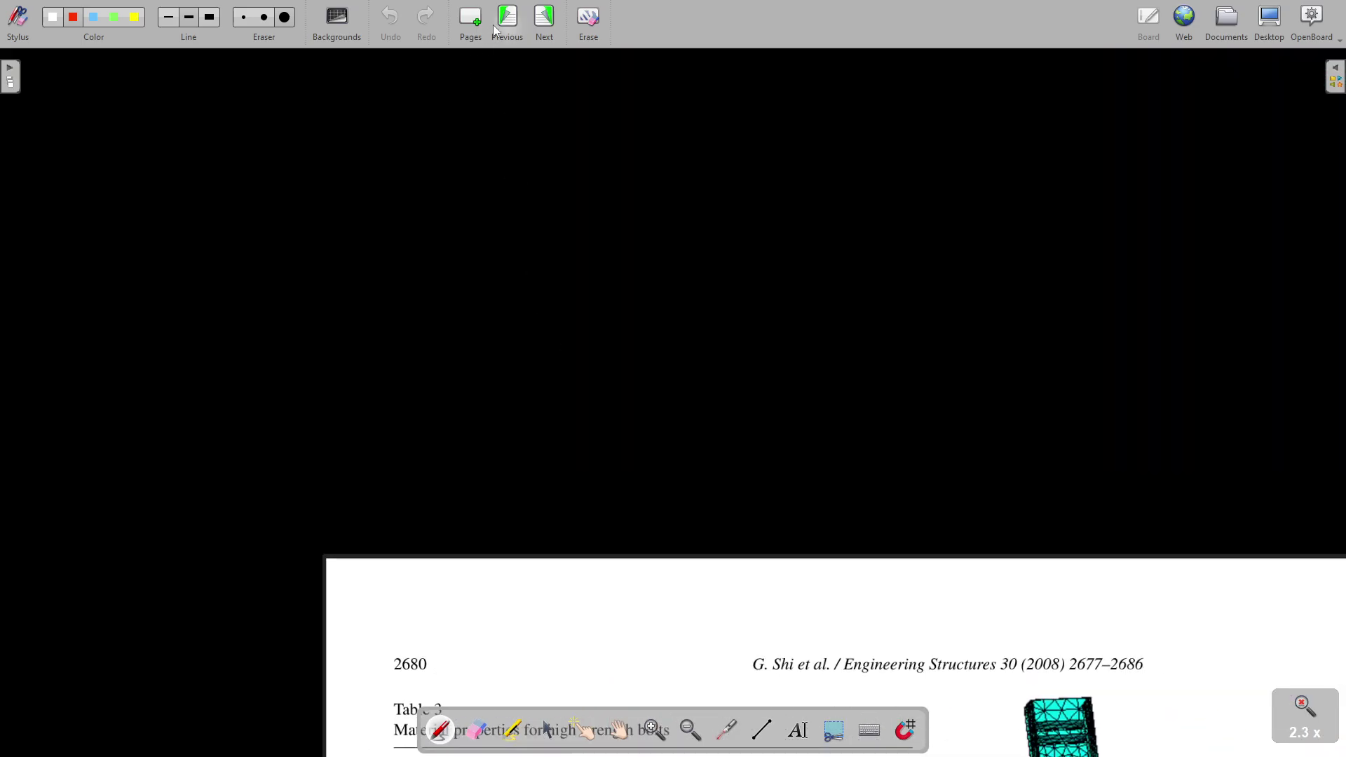
click(507, 21)
ctrl+scroll(439, 243, up, 3)
scroll(626, 261, up, 2)
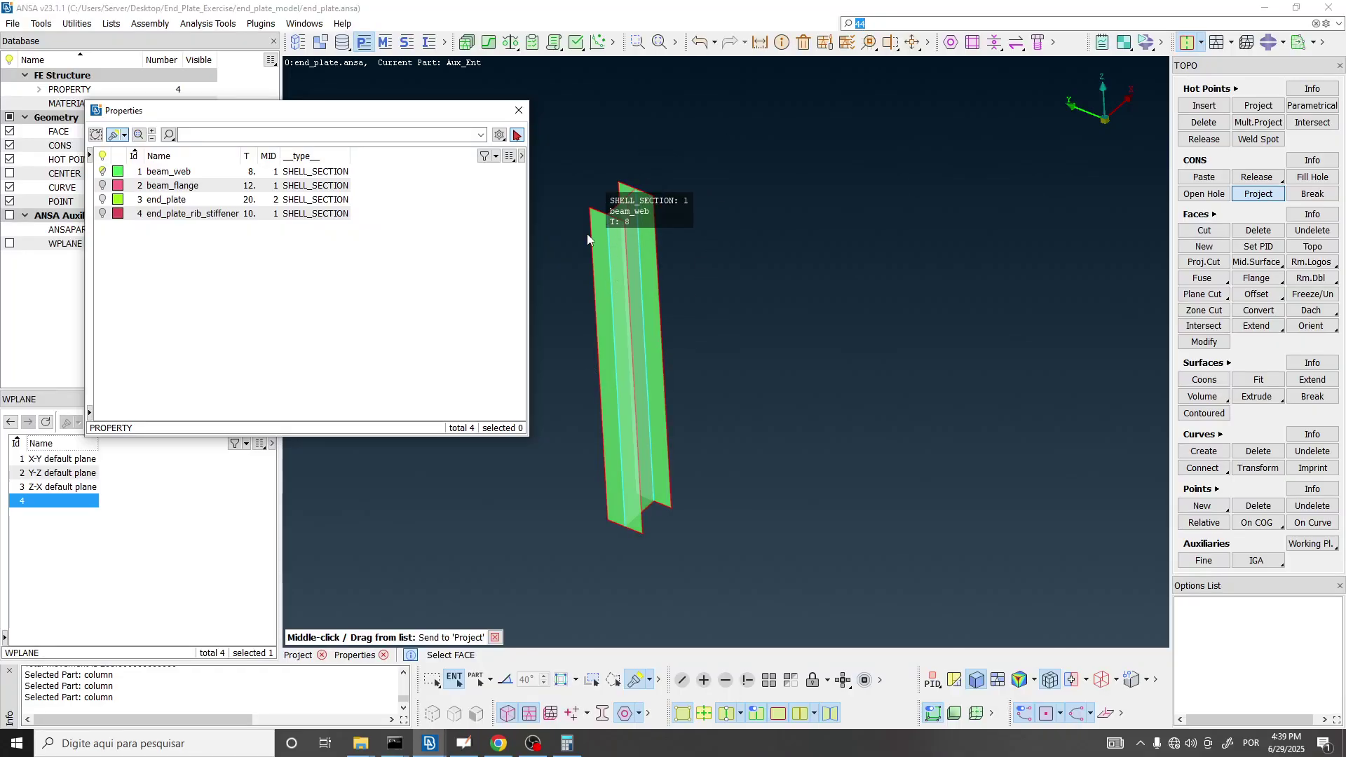
scroll(611, 233, up, 3)
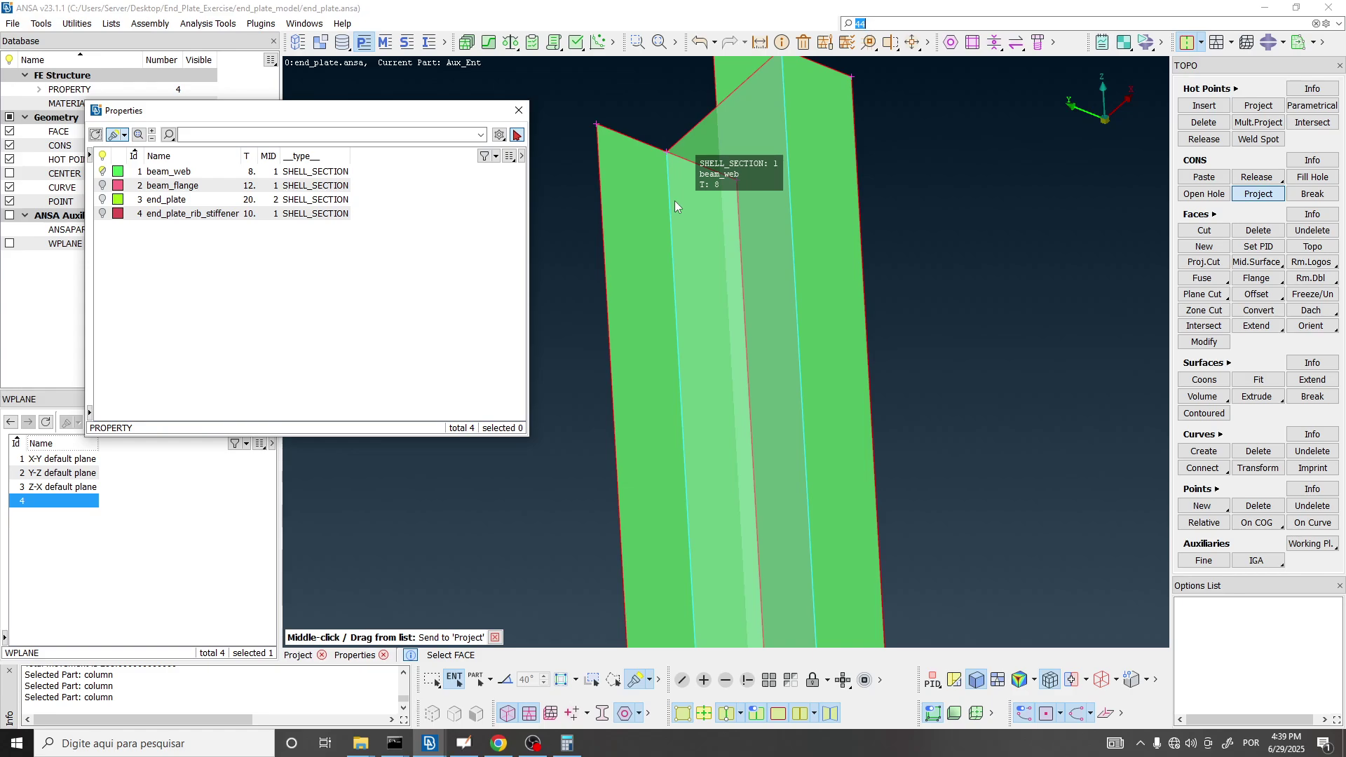
scroll(674, 201, down, 4)
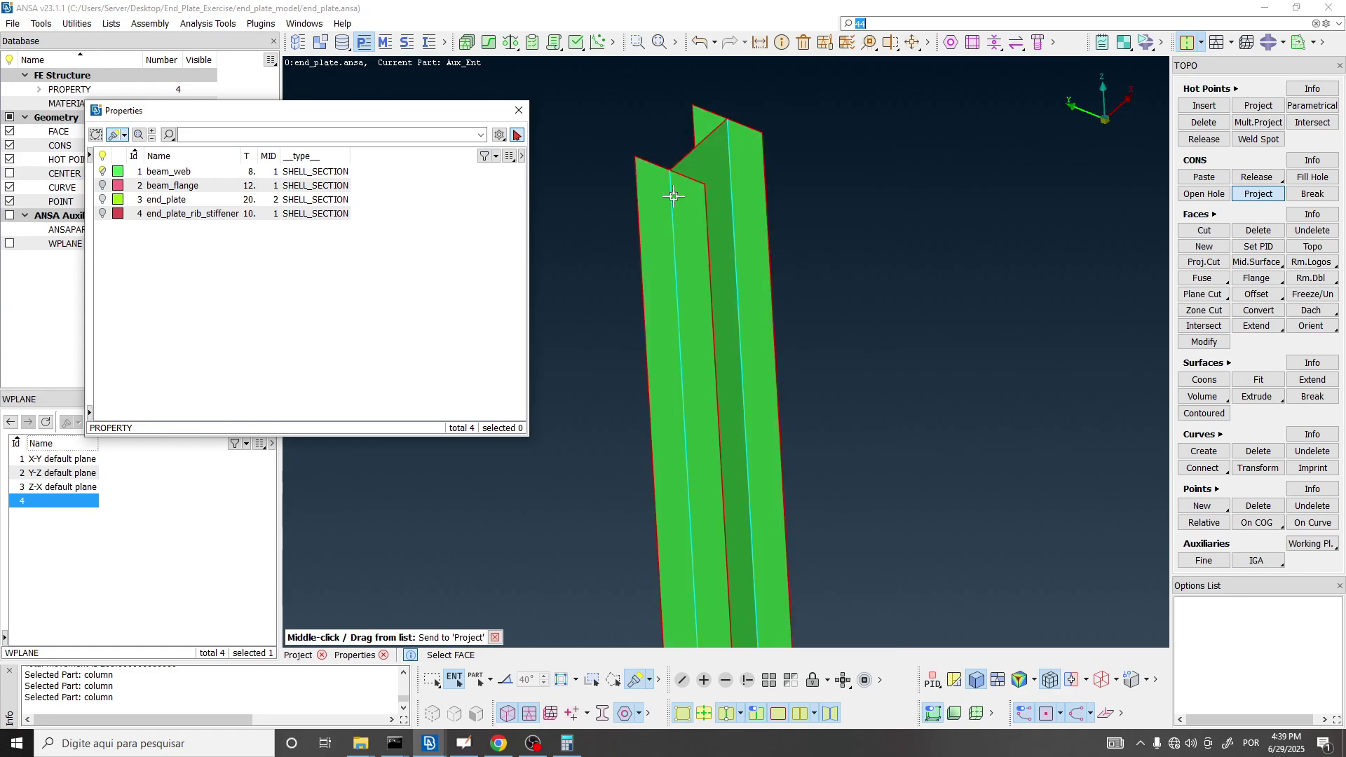
ctrl+drag(658, 210, 663, 215)
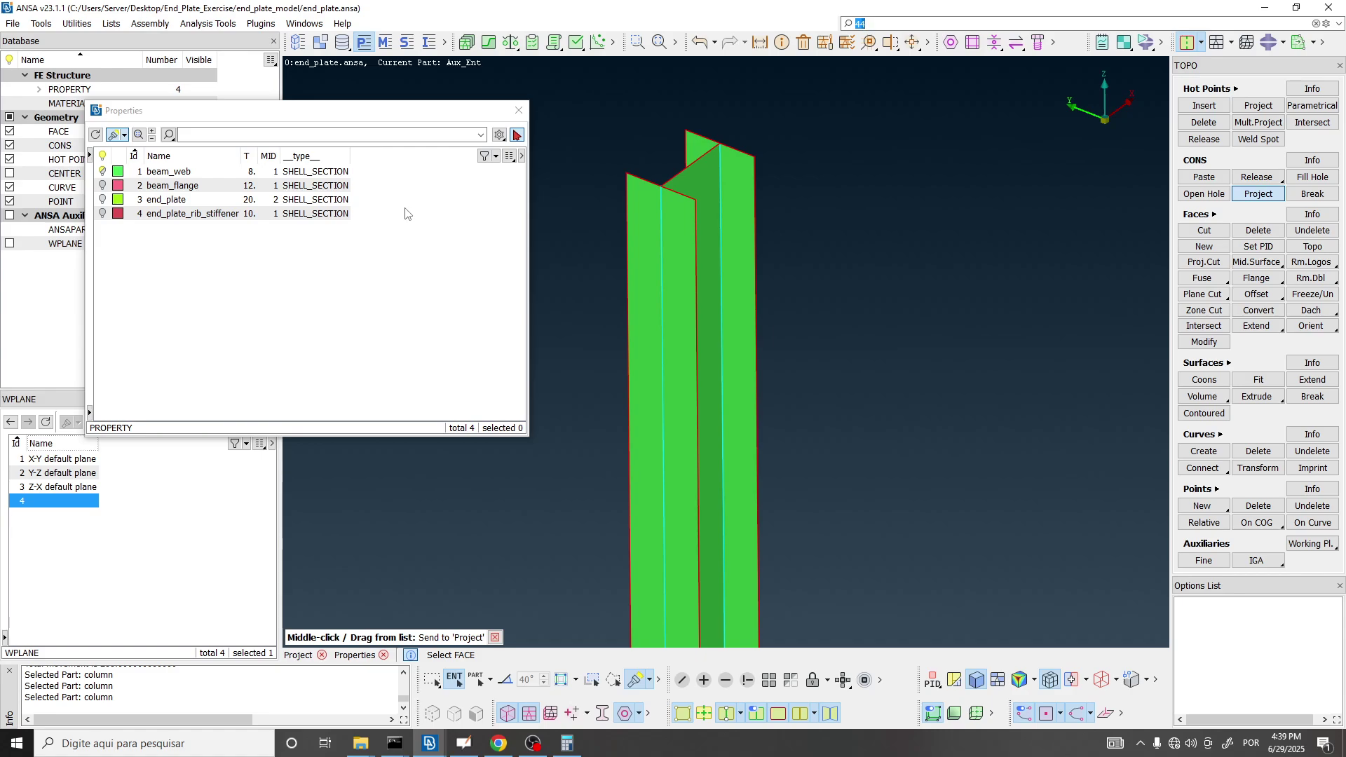
Copy the beam_web shell property and name the copy column_web, keeping the thickness of 8.
drag(315, 111, 355, 93)
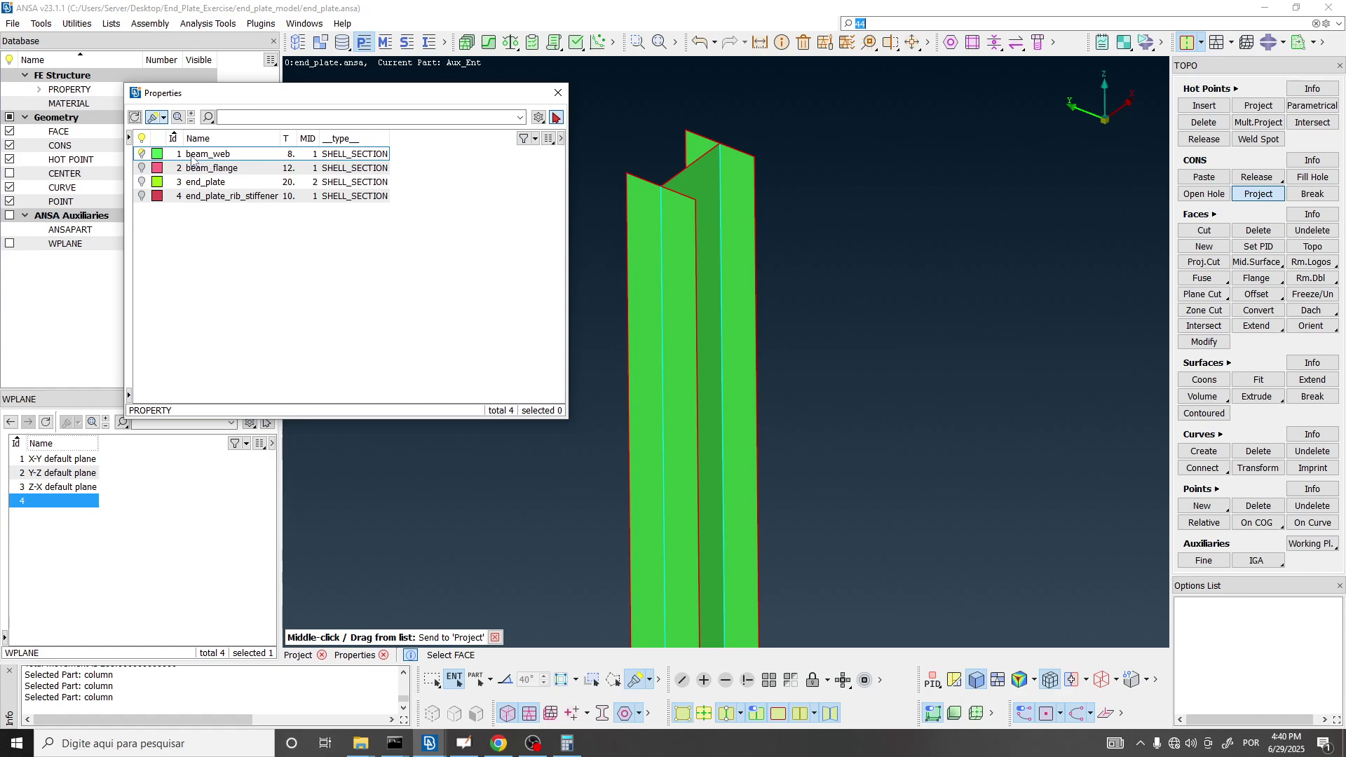
click(214, 155)
right_click(214, 154)
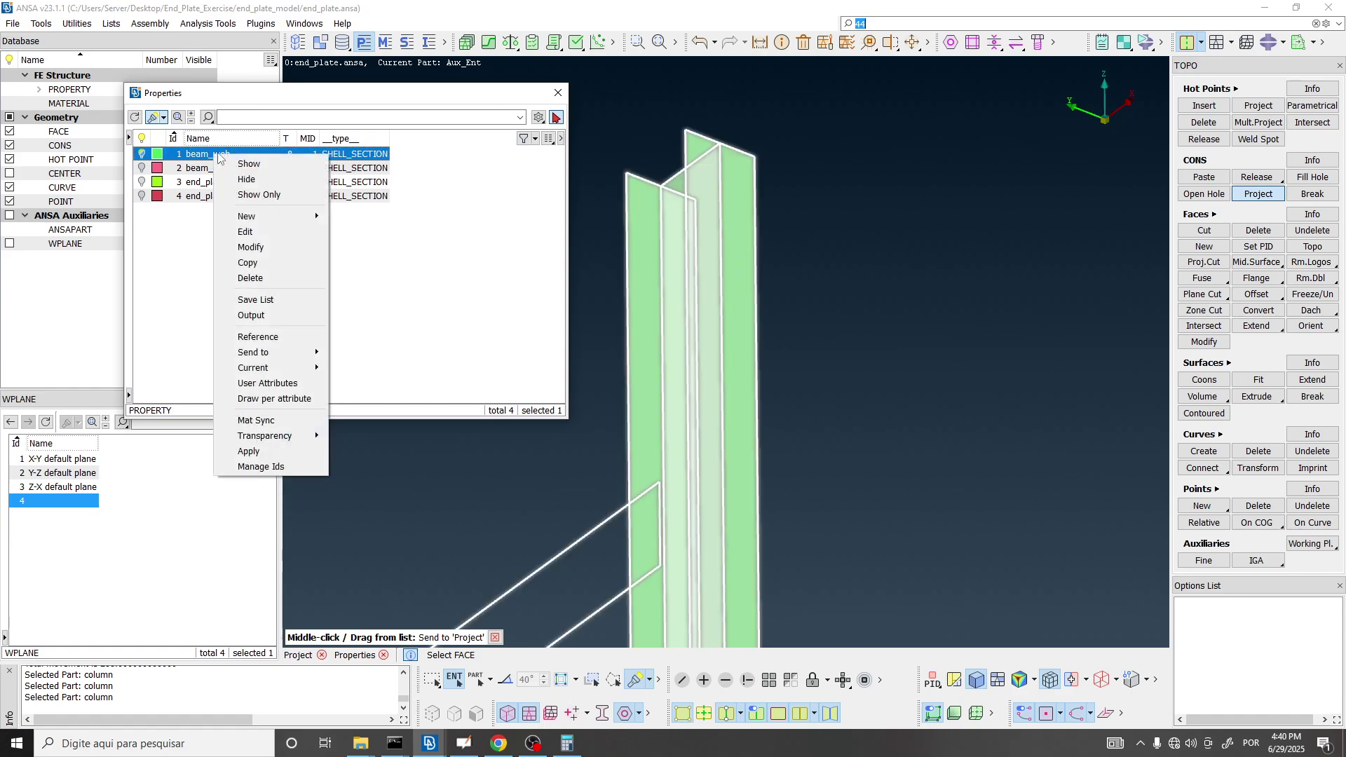
click(253, 267)
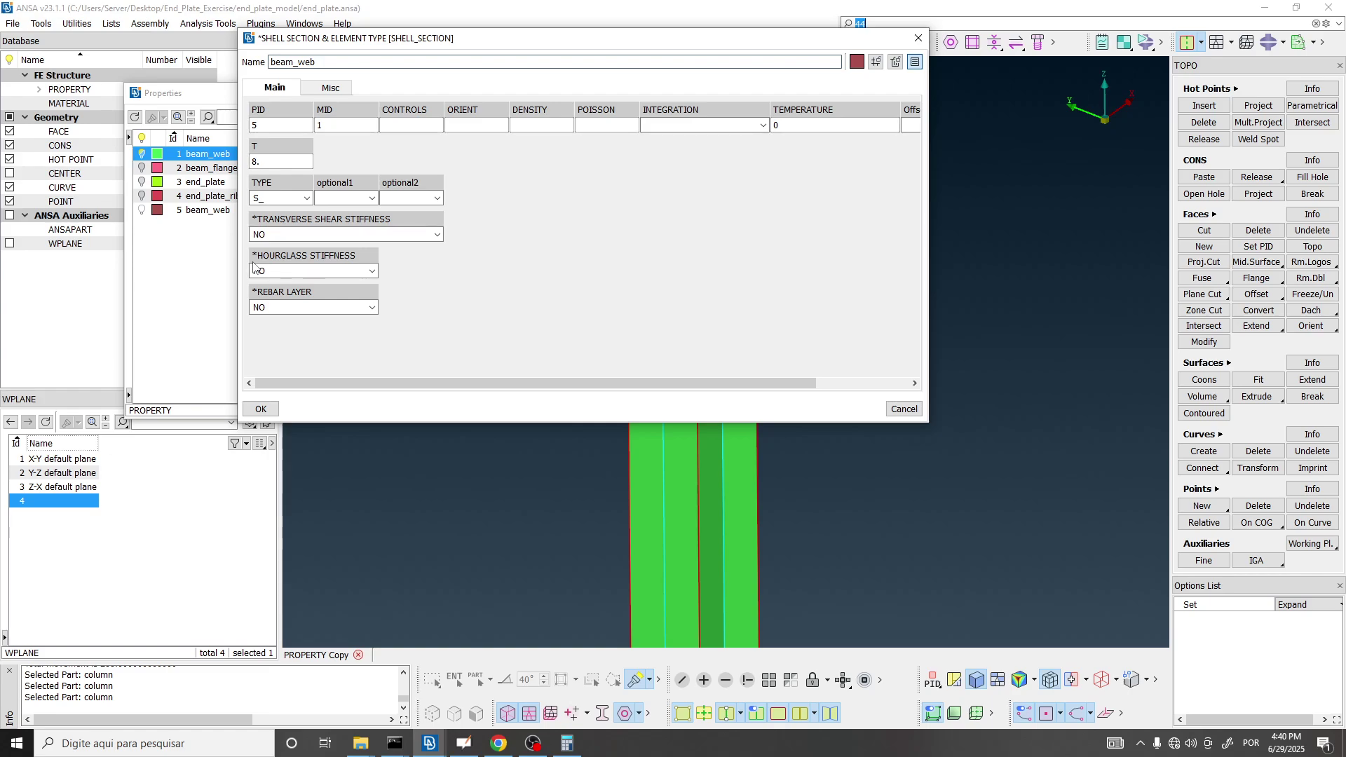
drag(295, 62, 234, 60)
text(column)
click(277, 158)
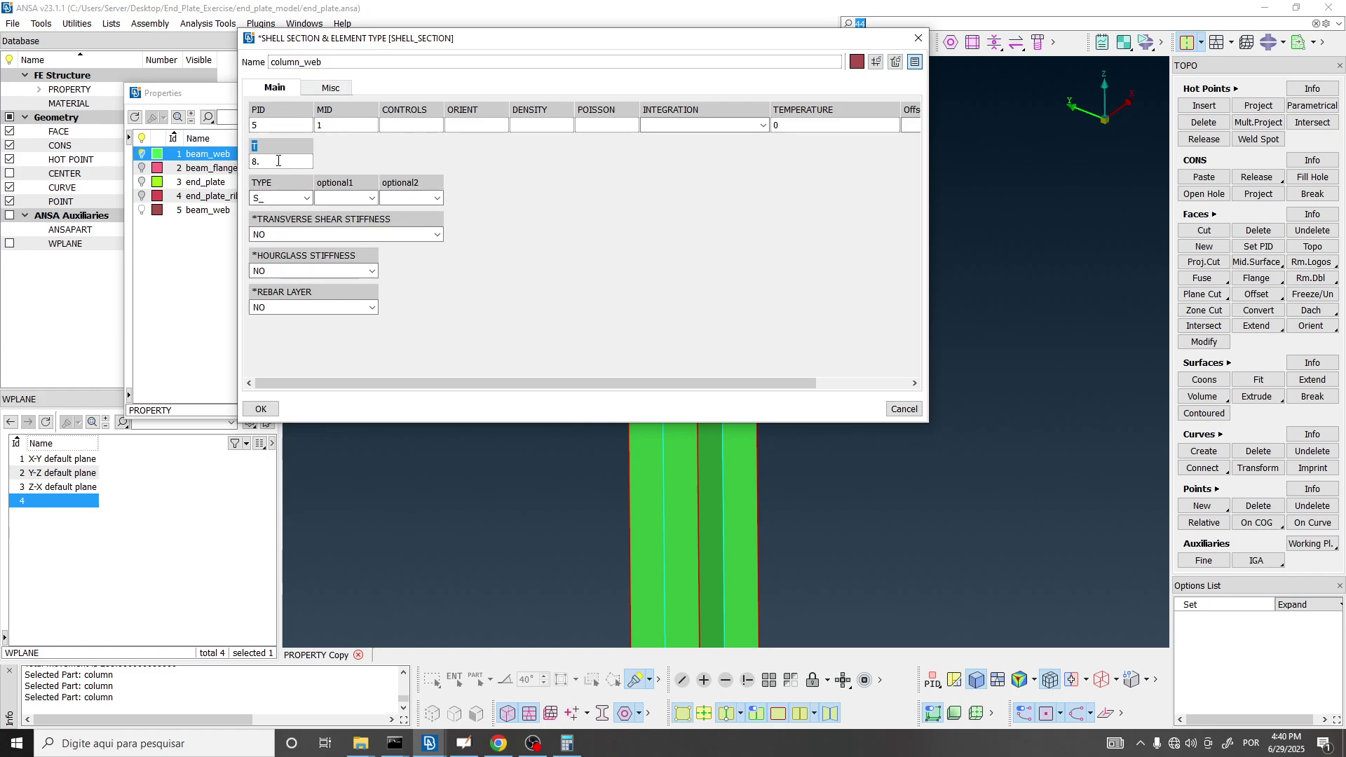
click(260, 410)
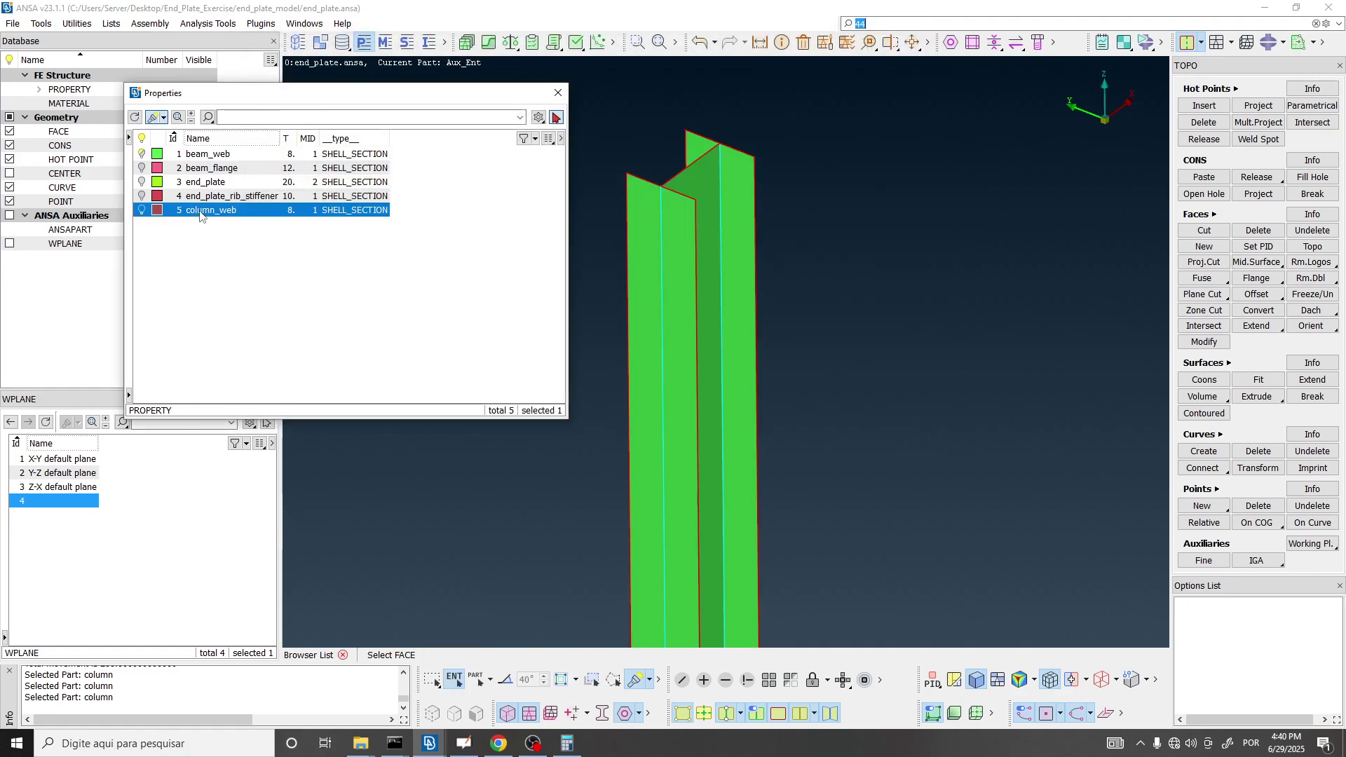
Copy the beam_flange shell property and name the copy column_flange, keeping the thickness of 12.
click(208, 169)
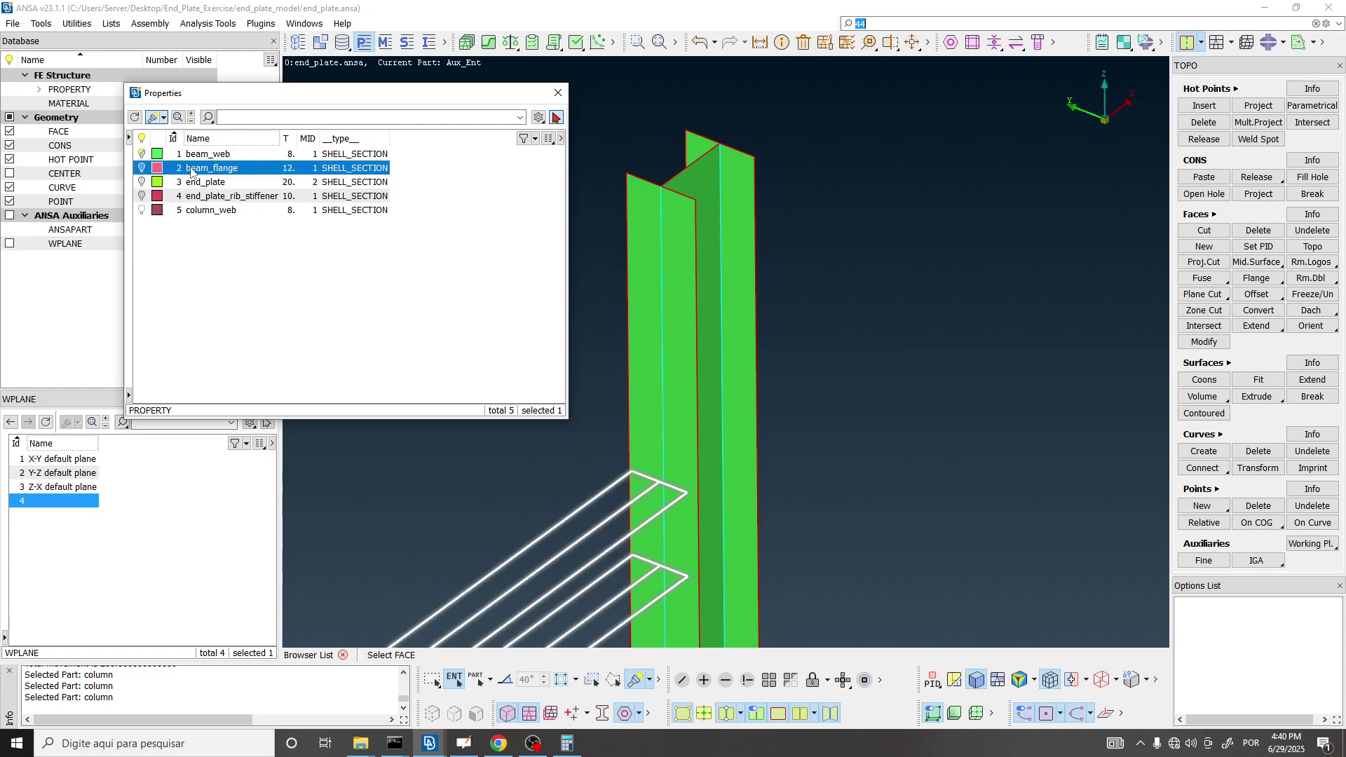
right_click(191, 172)
click(280, 275)
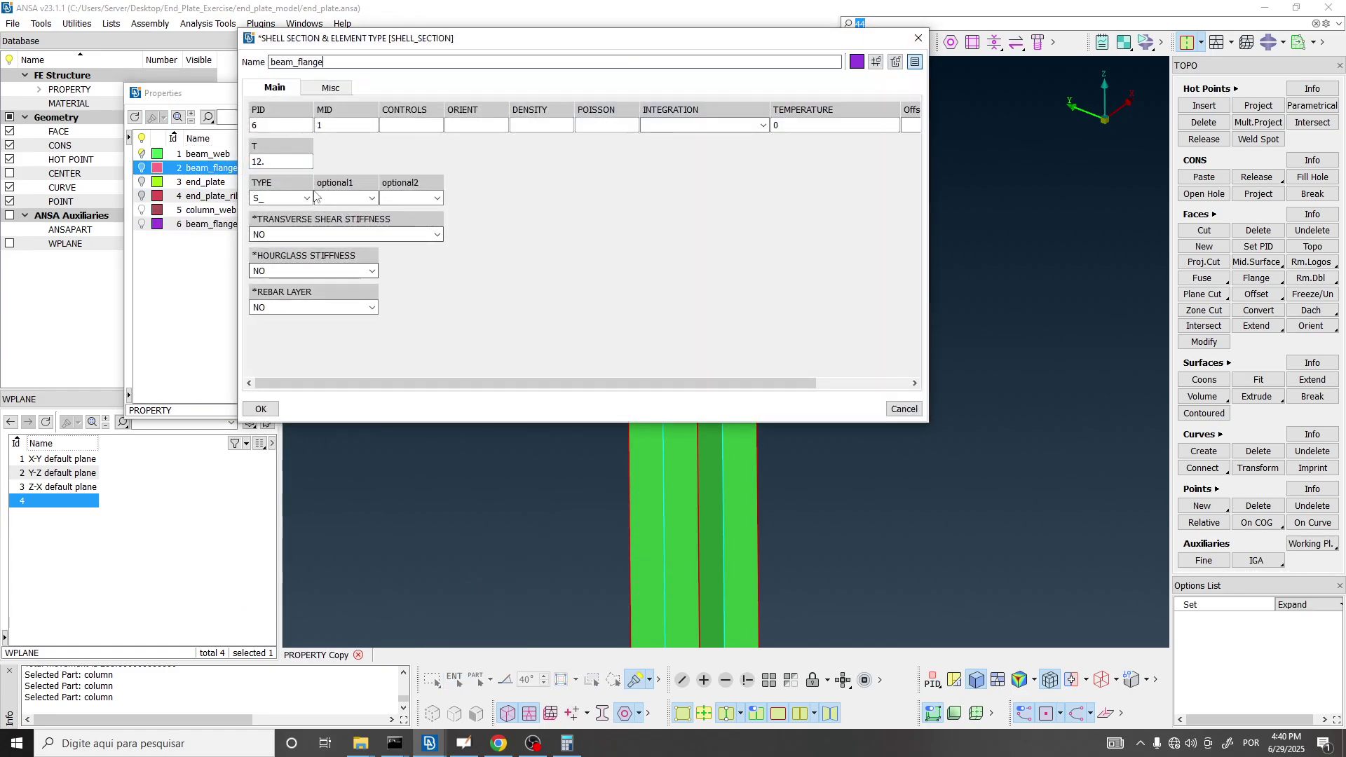
drag(294, 62, 232, 57)
text(column)
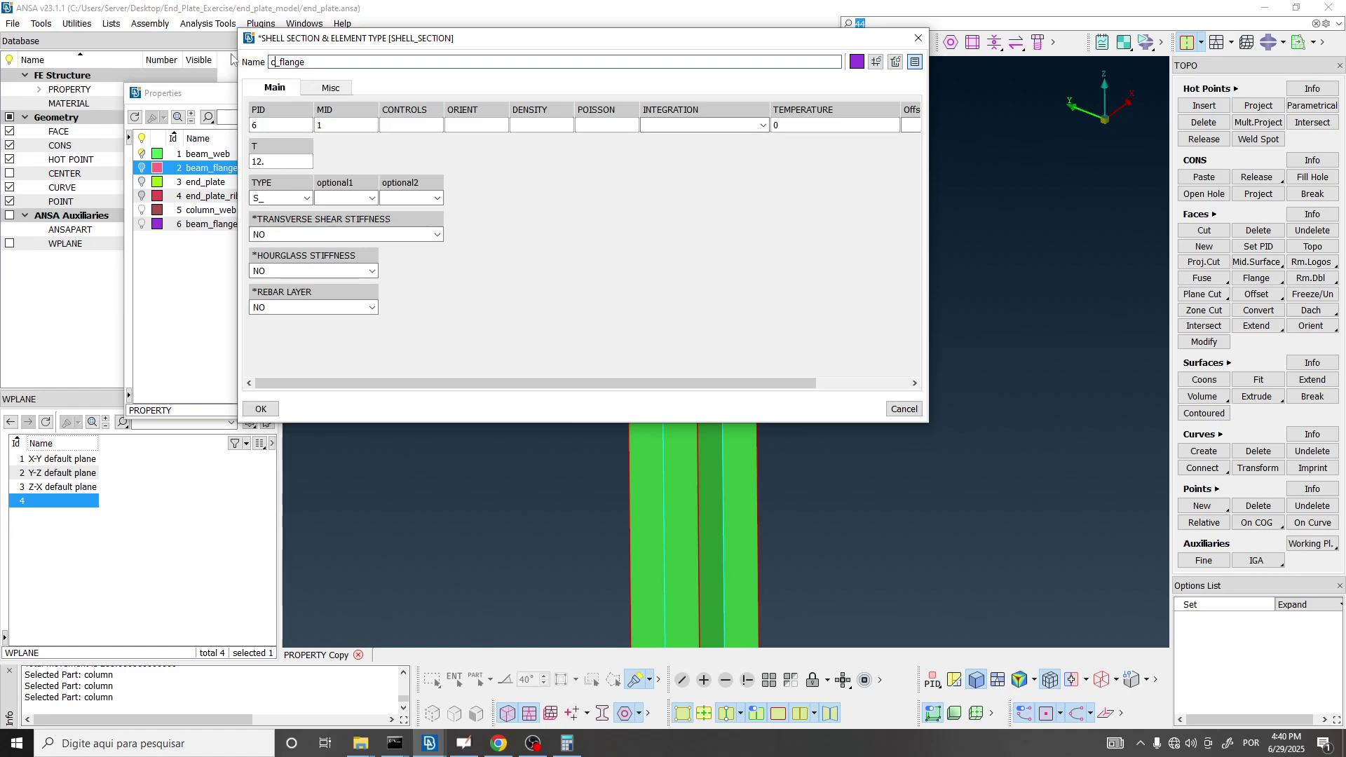
key(Return)
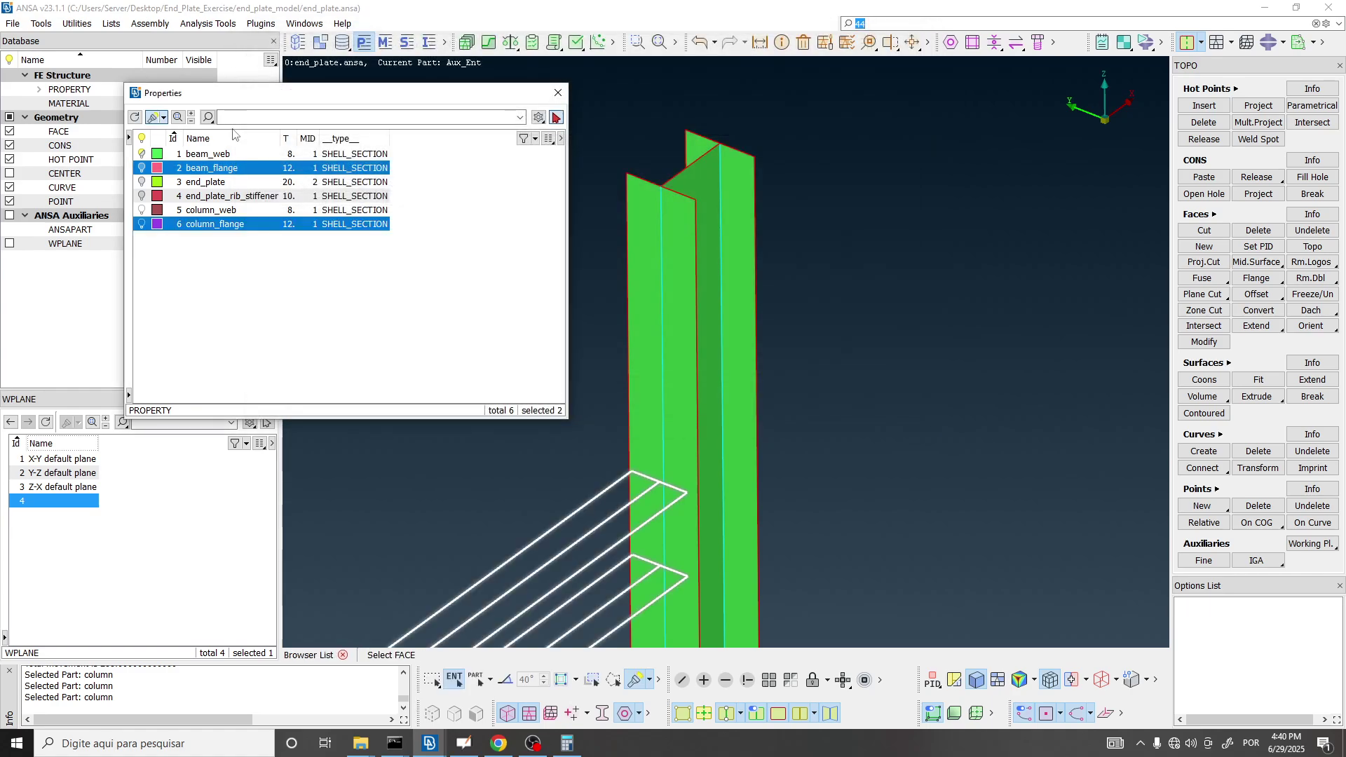
Check the column_web and column_flange entries in the properties list and highlight the geometry that uses beam_web.
click(239, 287)
click(204, 210)
click(201, 225)
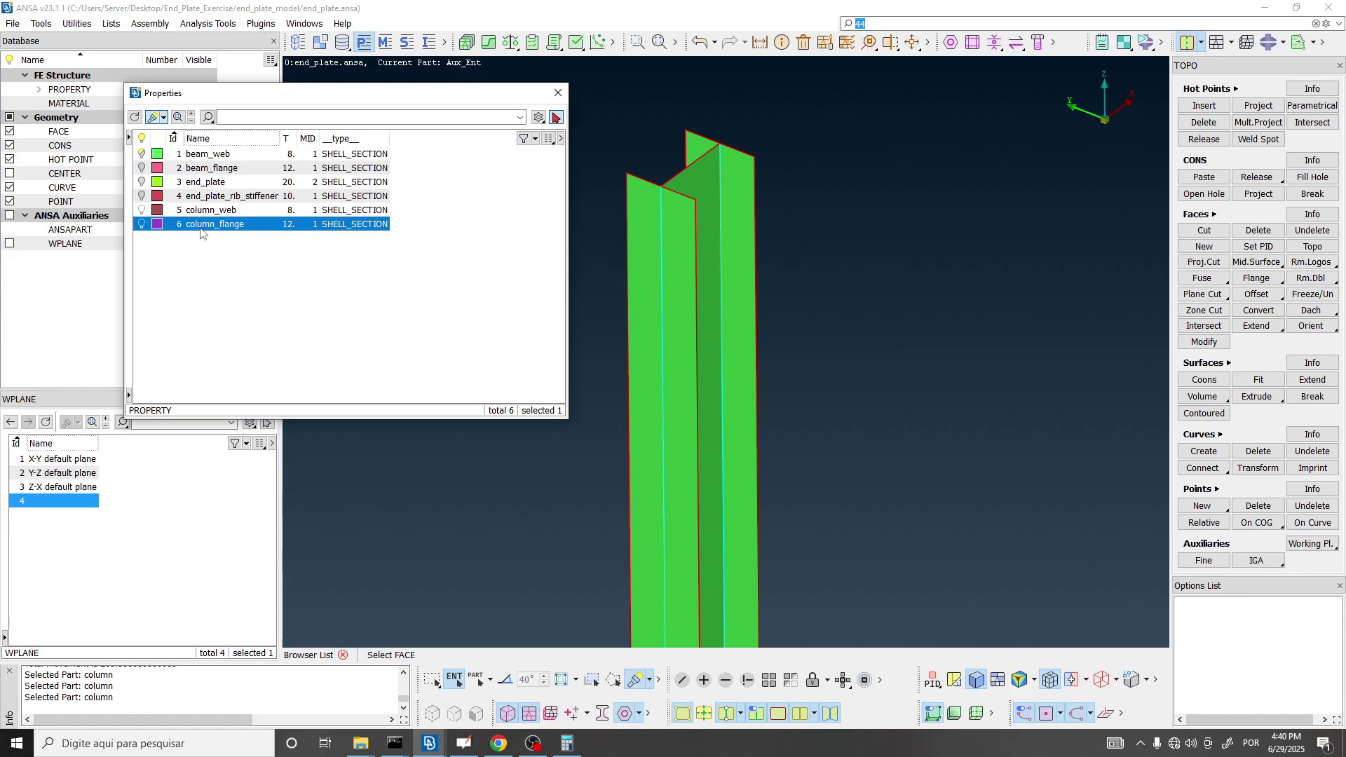
click(202, 212)
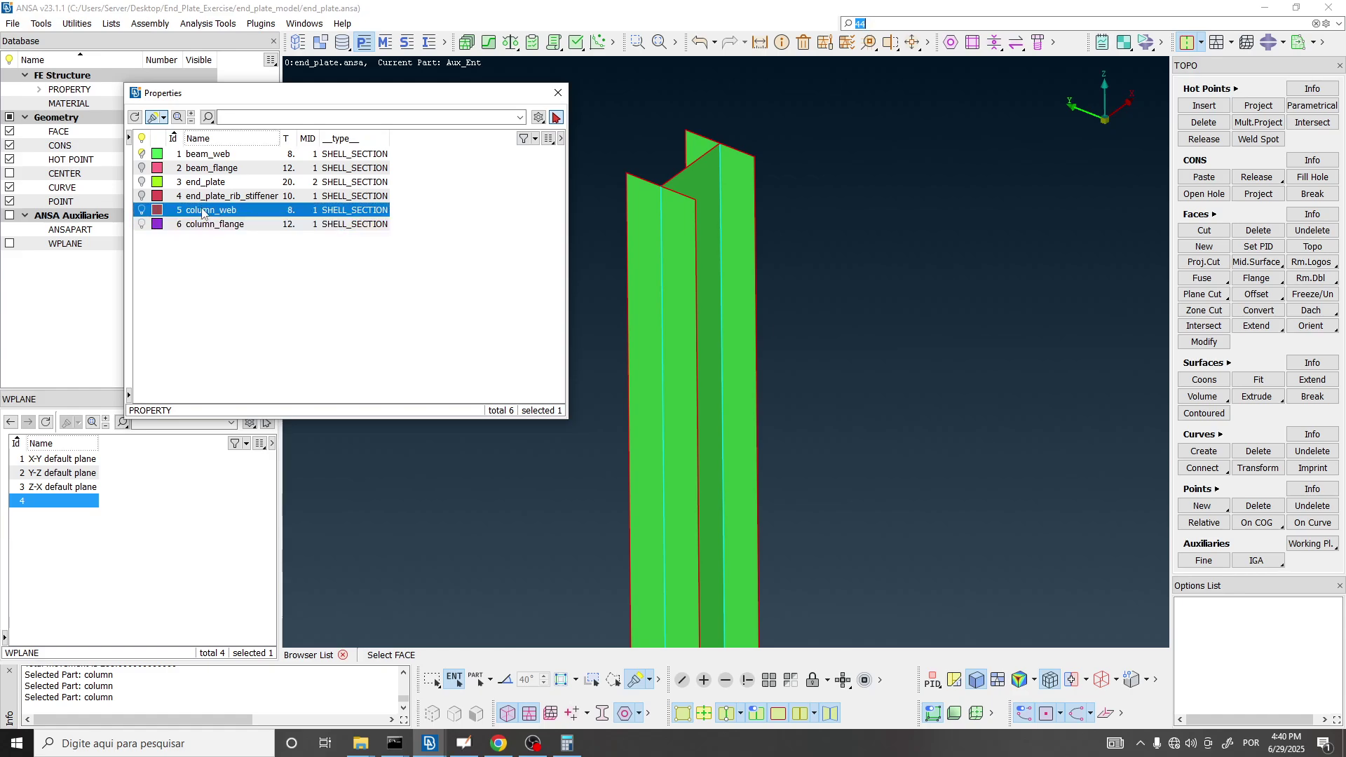
click(144, 225)
click(141, 231)
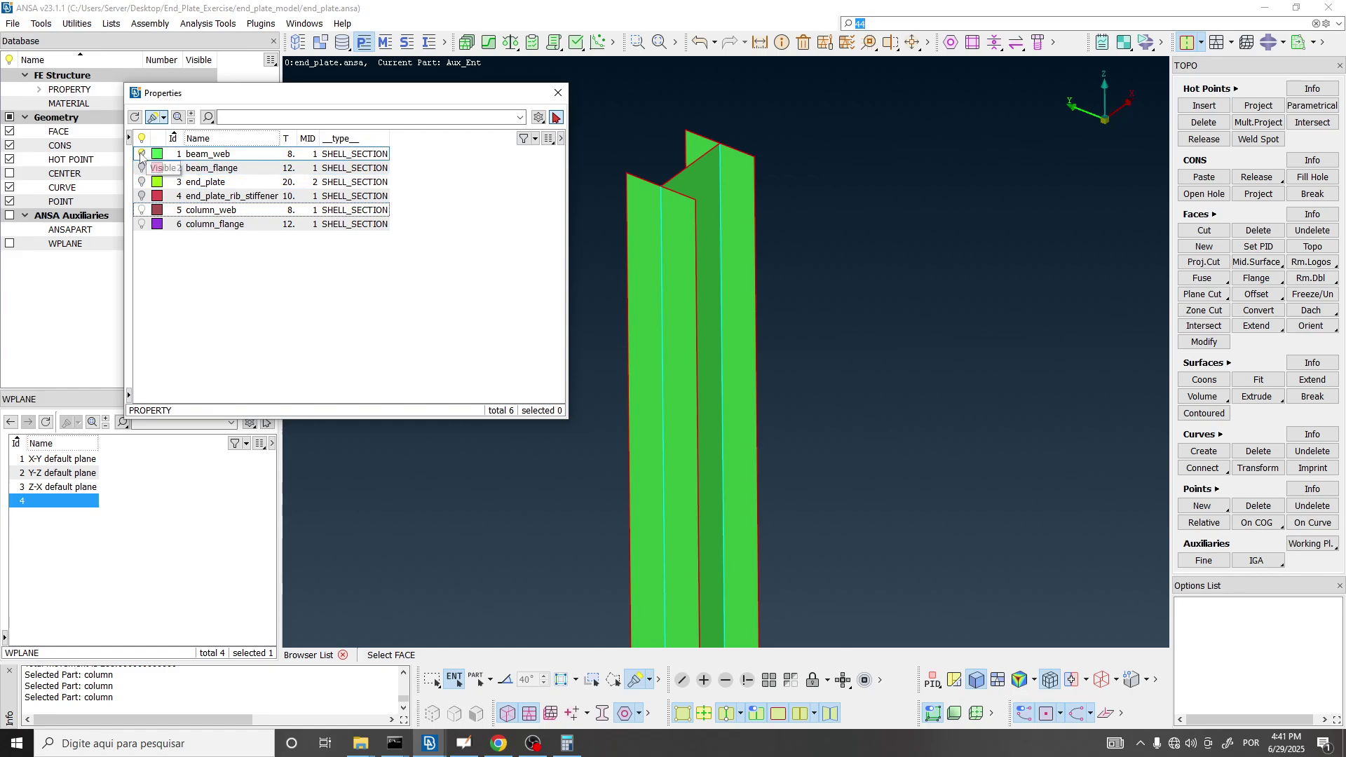
click(212, 157)
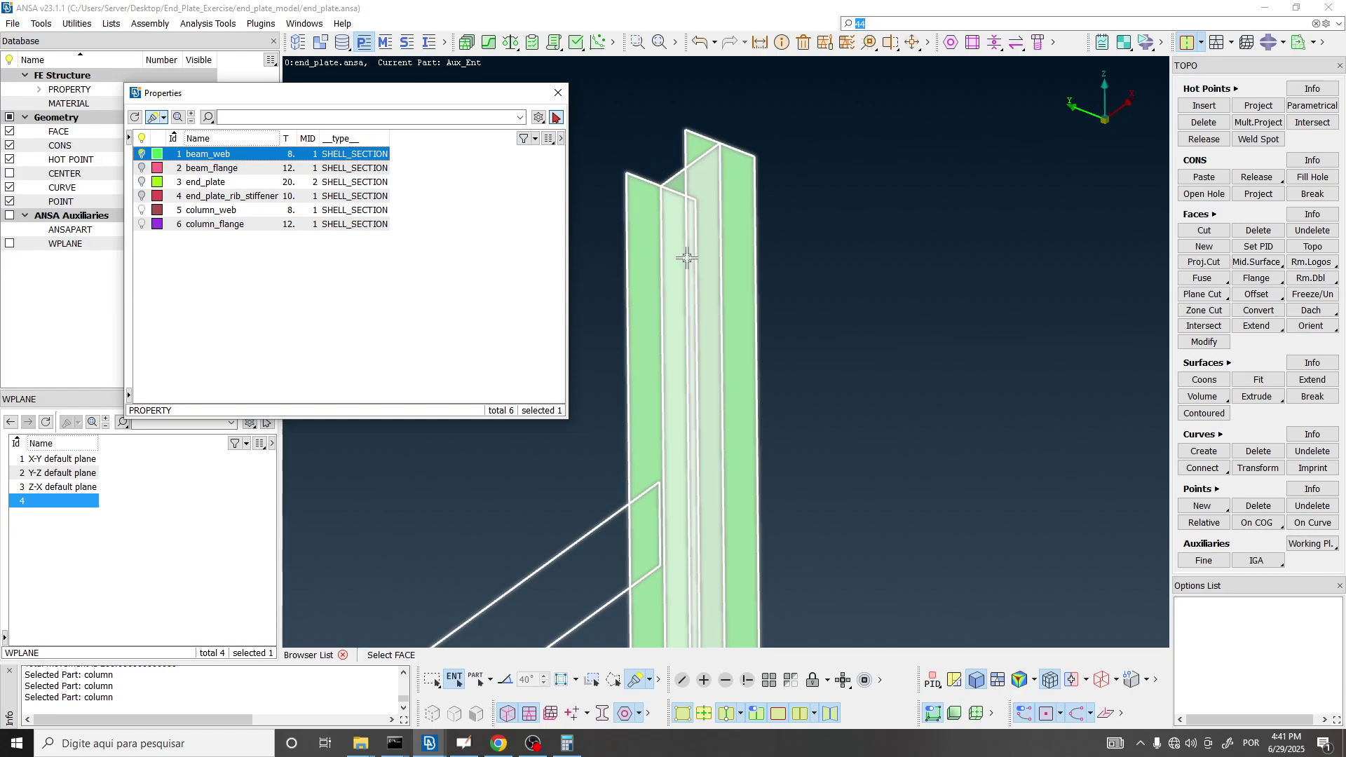
click(478, 229)
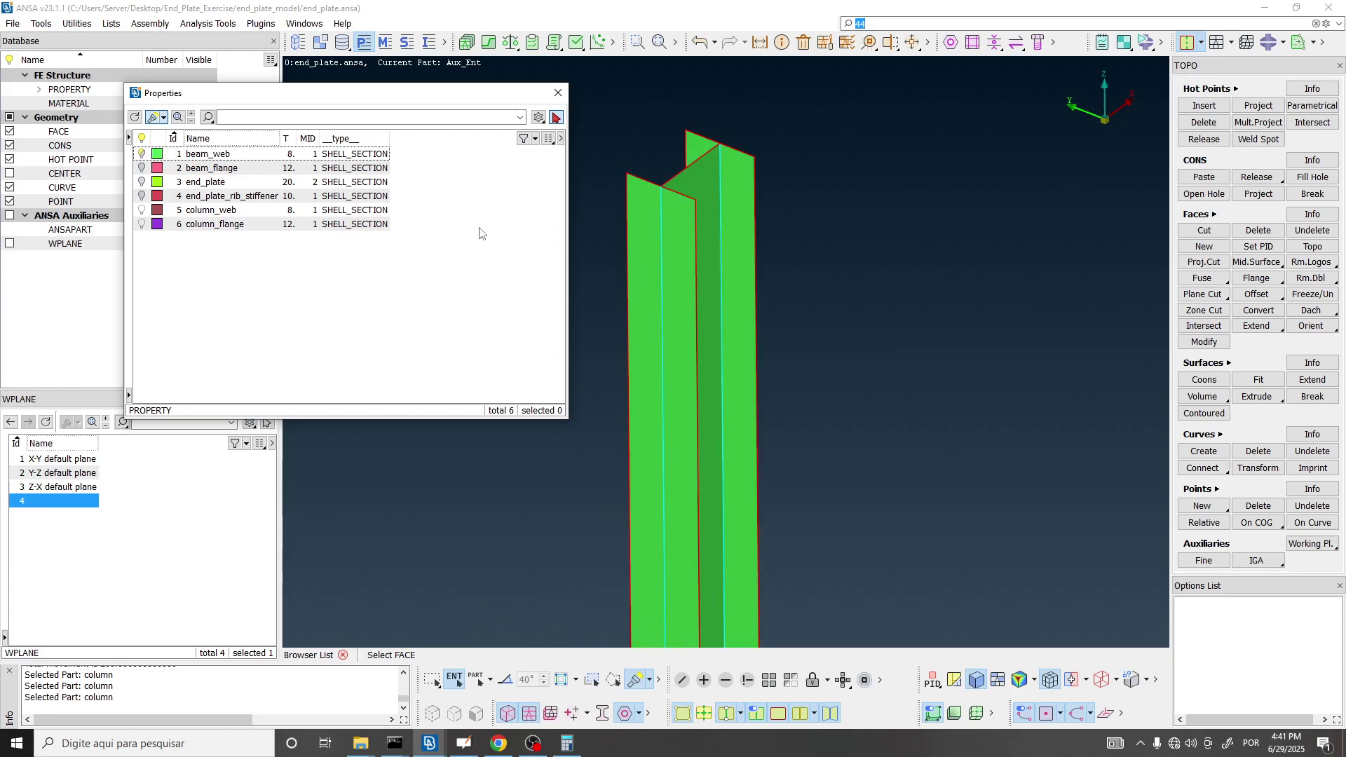
Close the properties list and assign the column_flange property to all the flange faces of the column with Set PID.
click(210, 224)
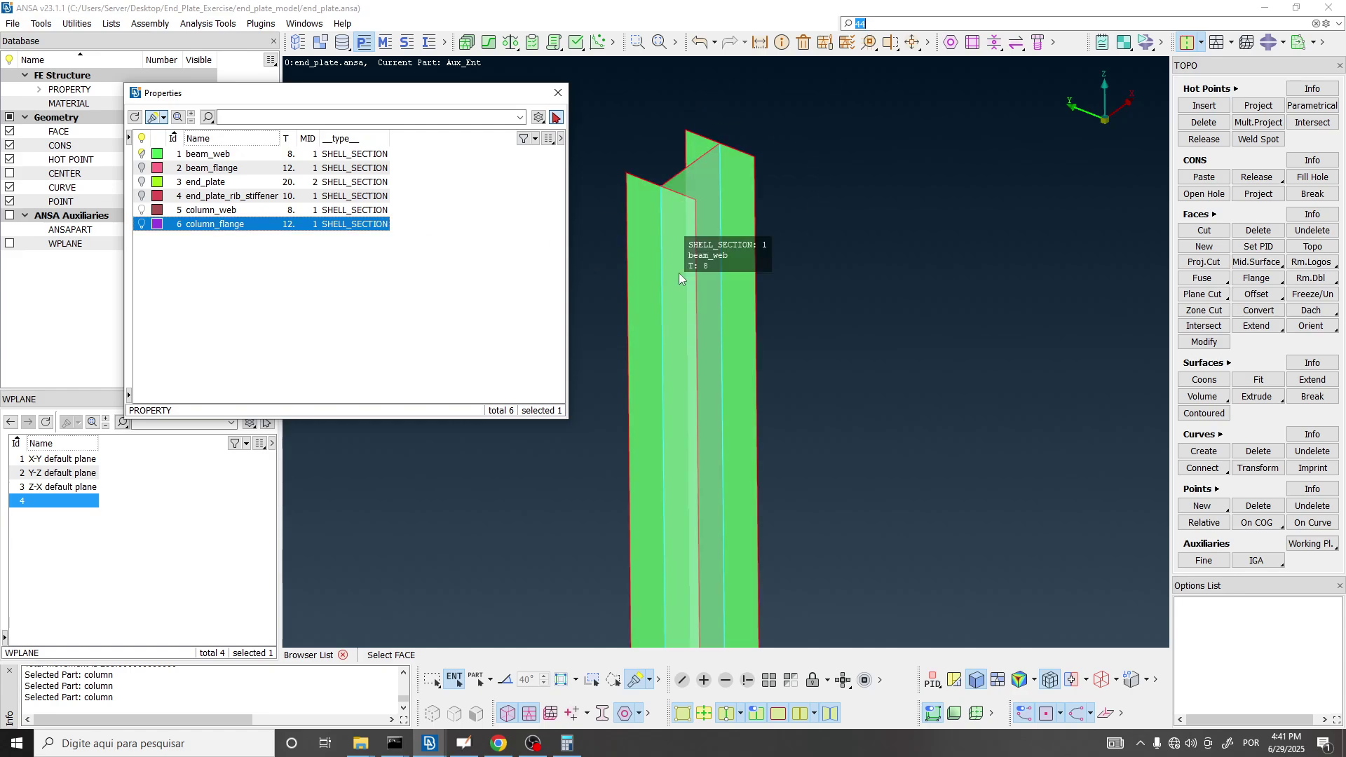
click(558, 94)
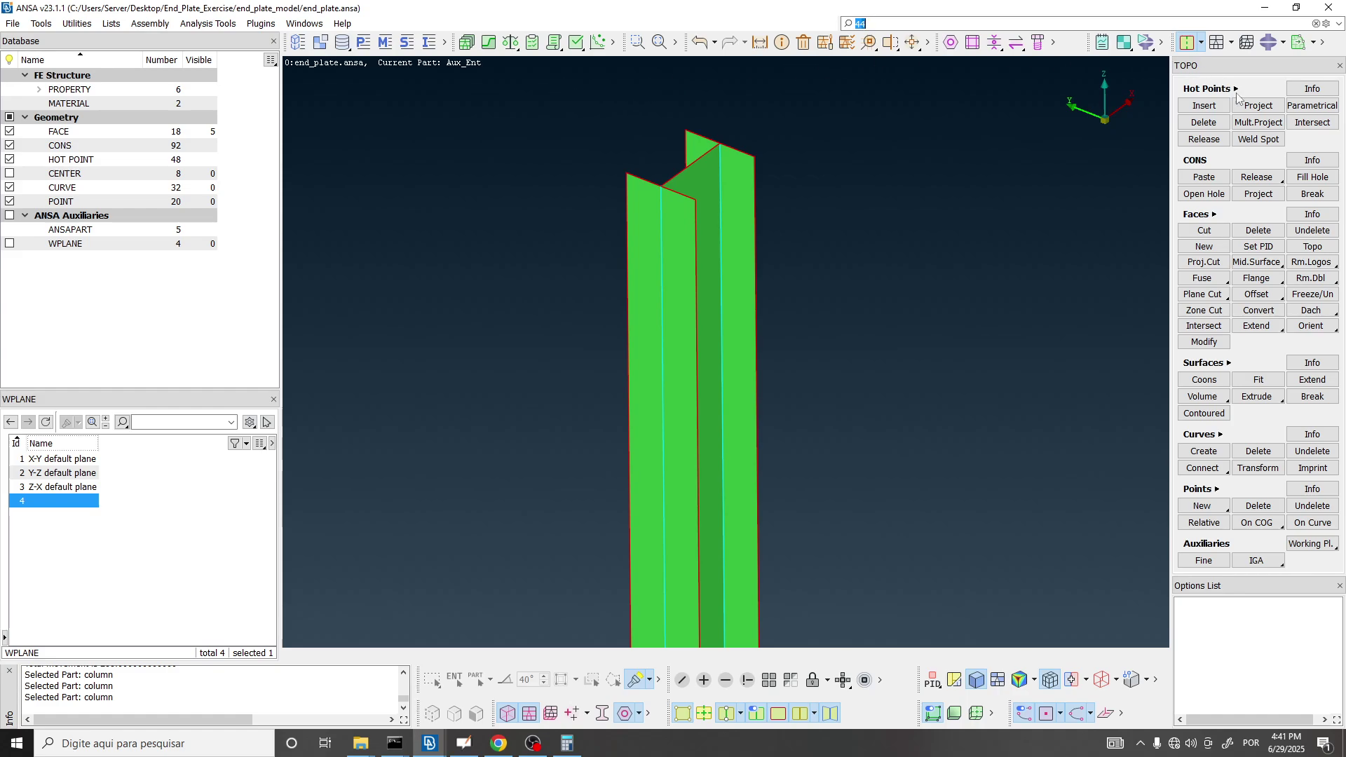
click(1266, 250)
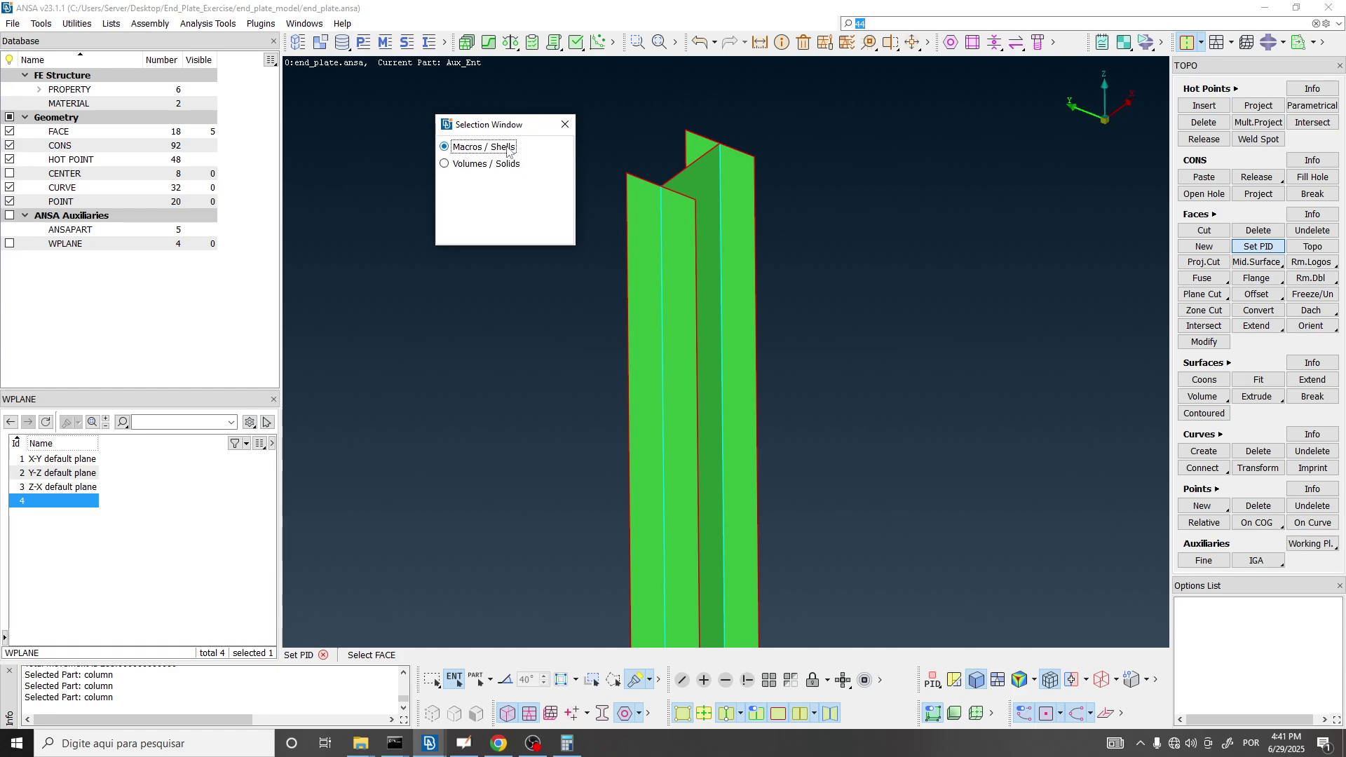
drag(505, 125, 410, 102)
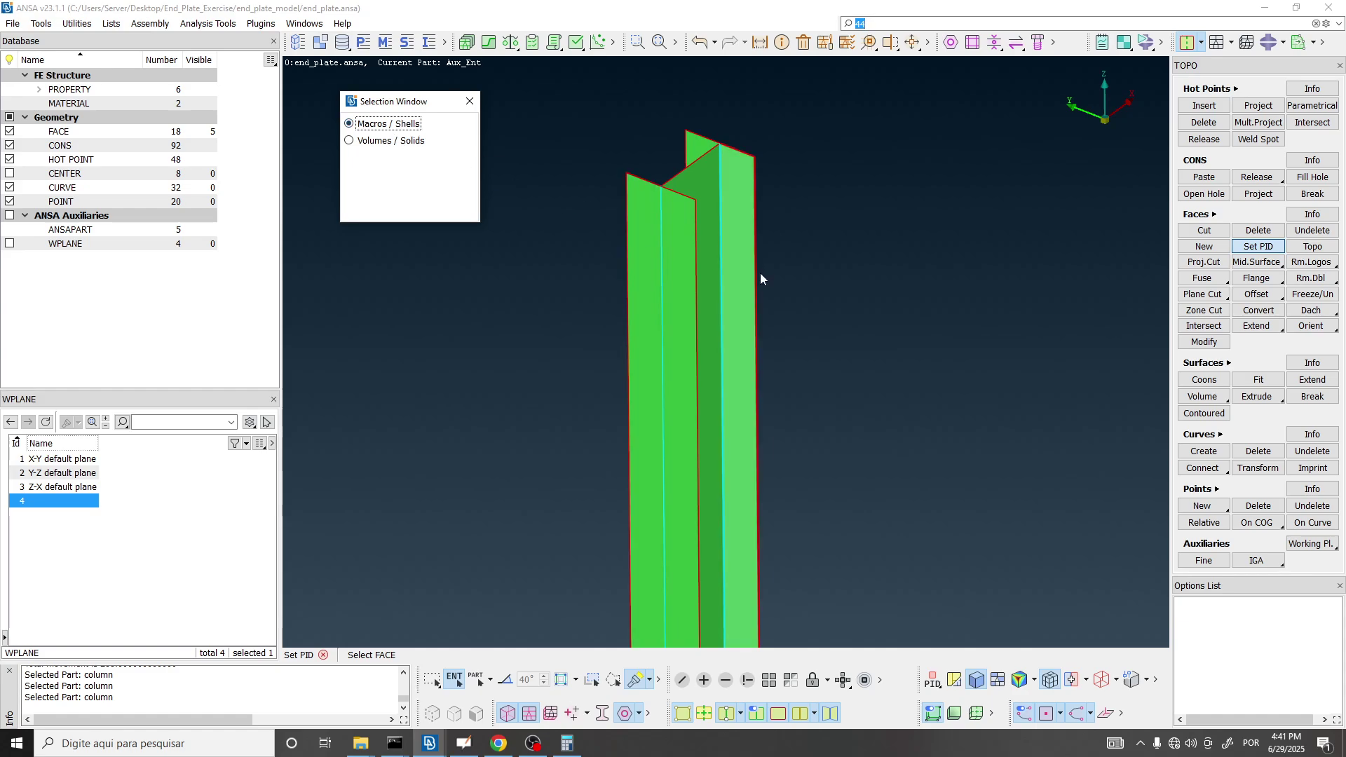
click(672, 219)
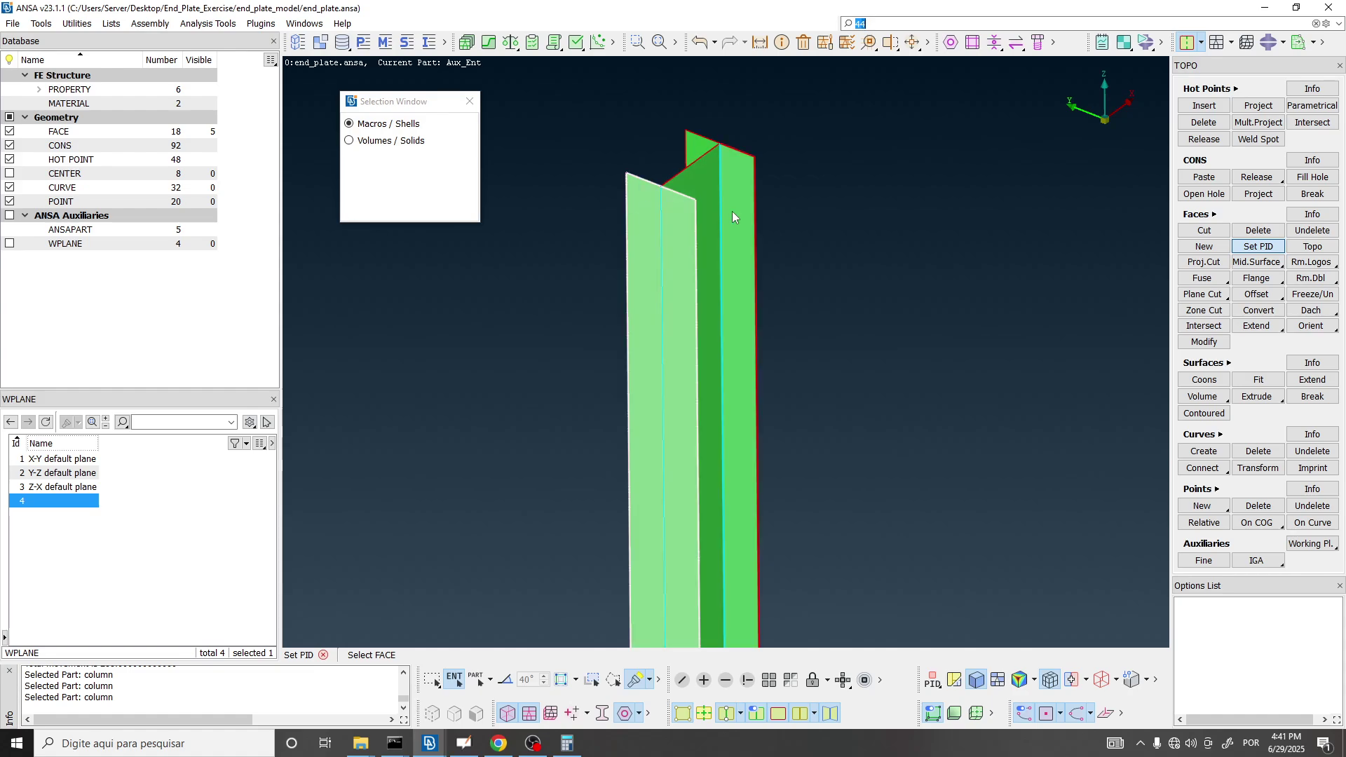
click(744, 187)
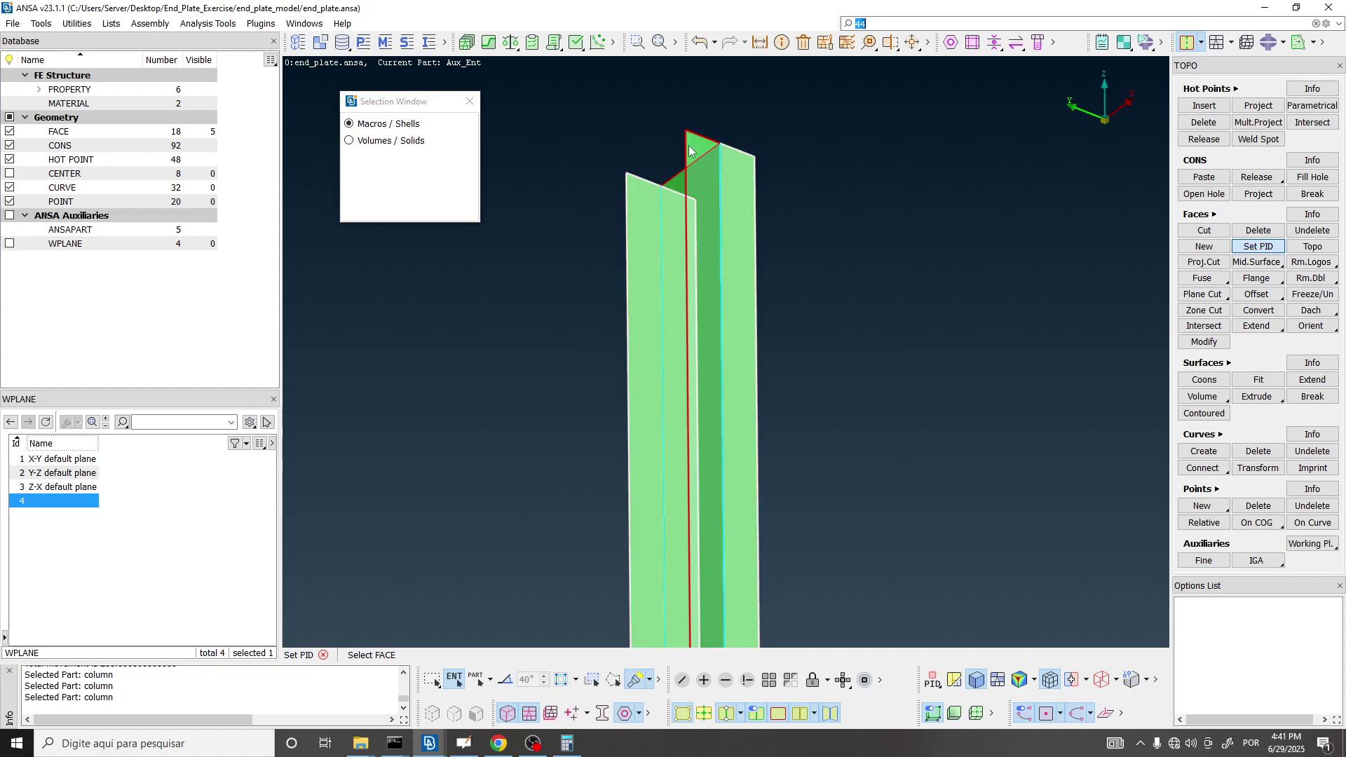
middle_click(754, 196)
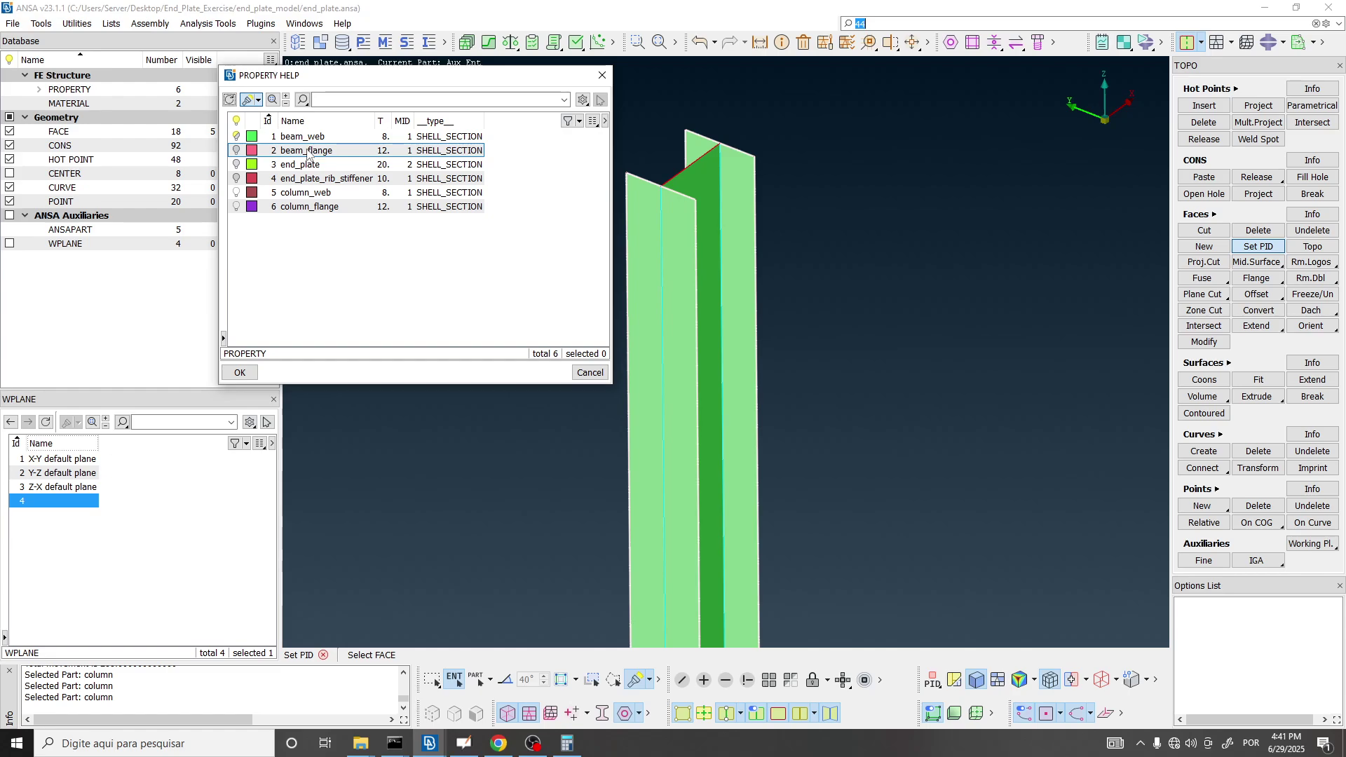
double_click(310, 209)
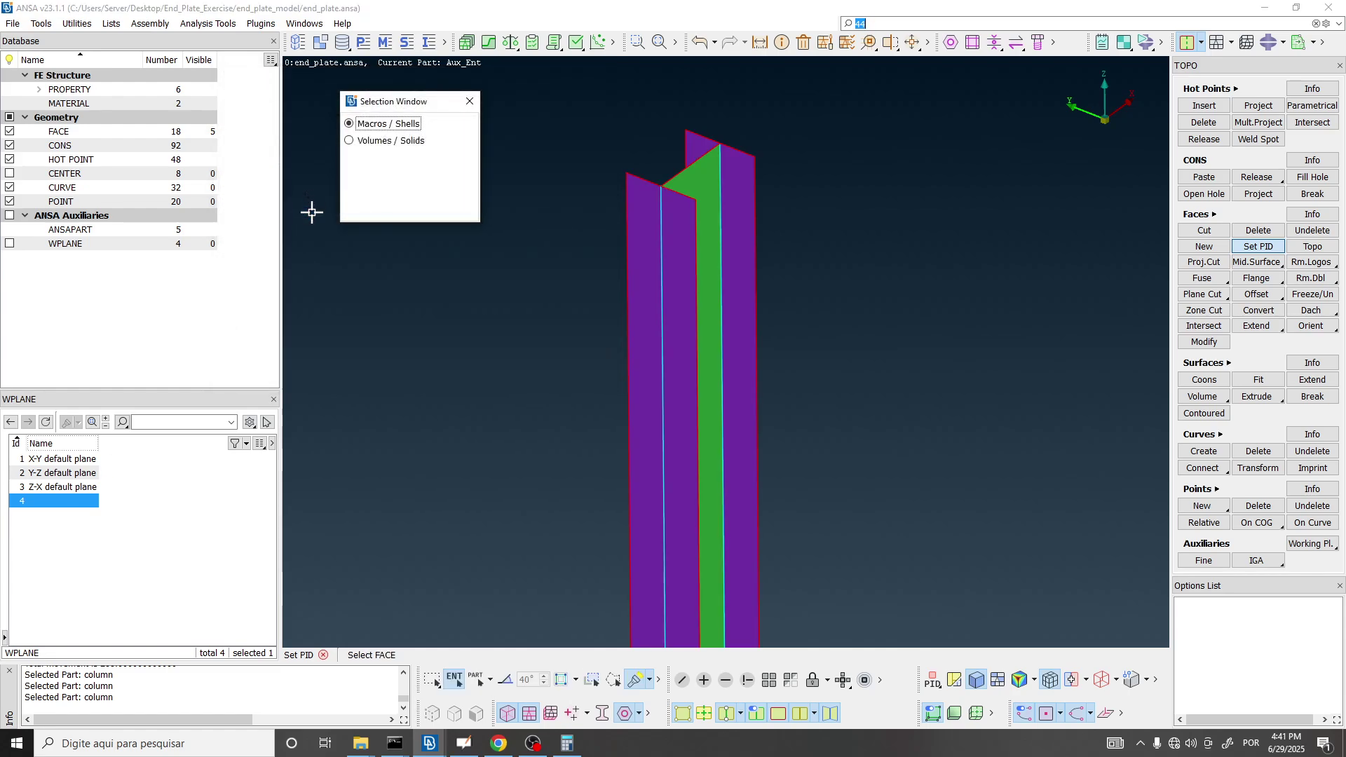
Assign the column_web property to the column's web face.
click(706, 175)
middle_click(705, 175)
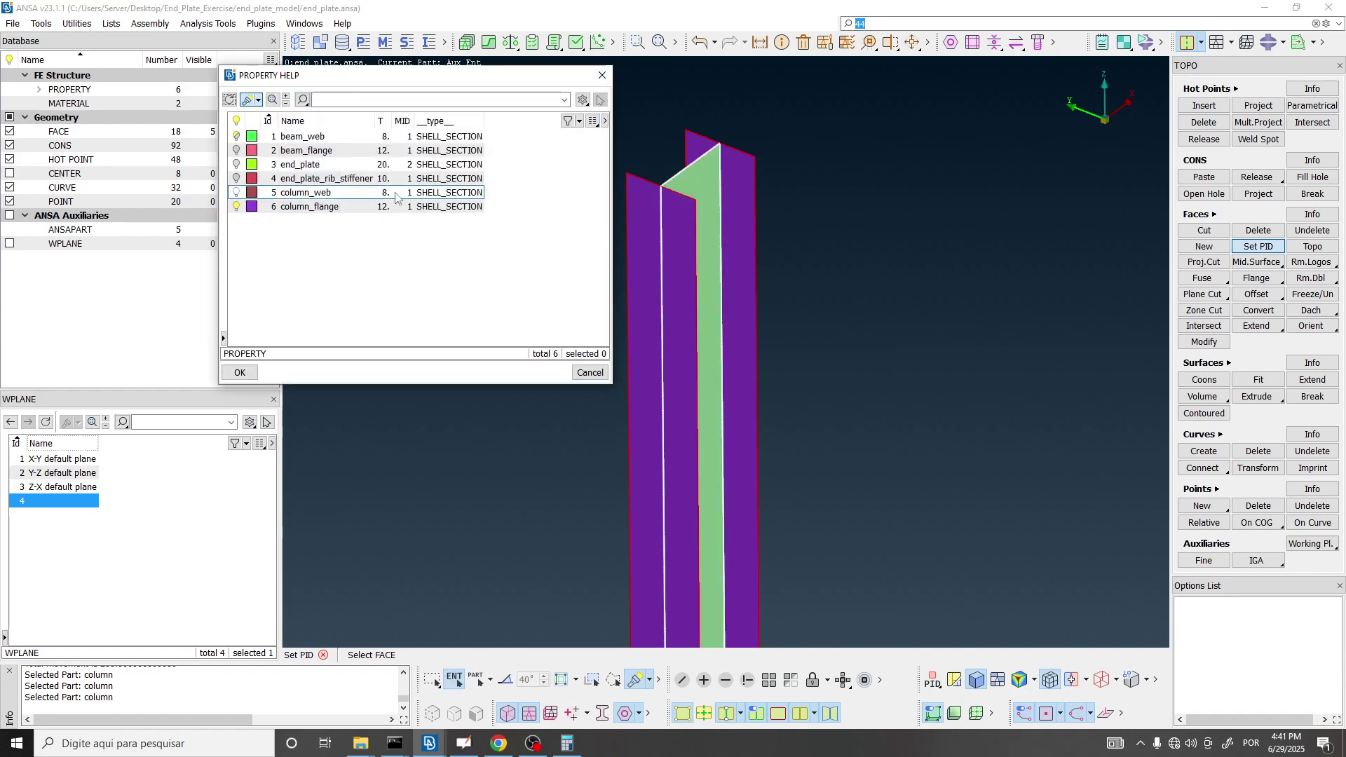
double_click(302, 193)
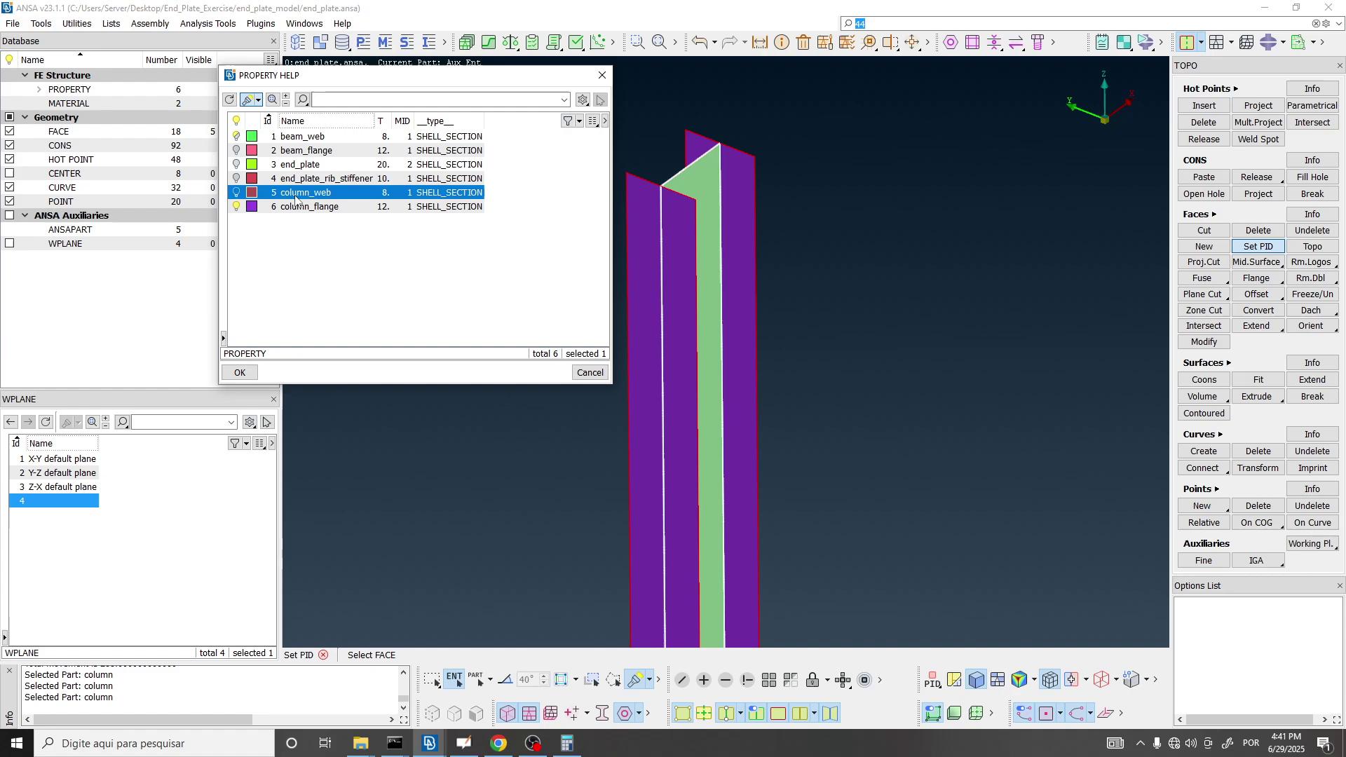
Assign the column_web property to the column's web face and check the recoloured web against the flanges.
click(471, 102)
scroll(586, 190, down, 4)
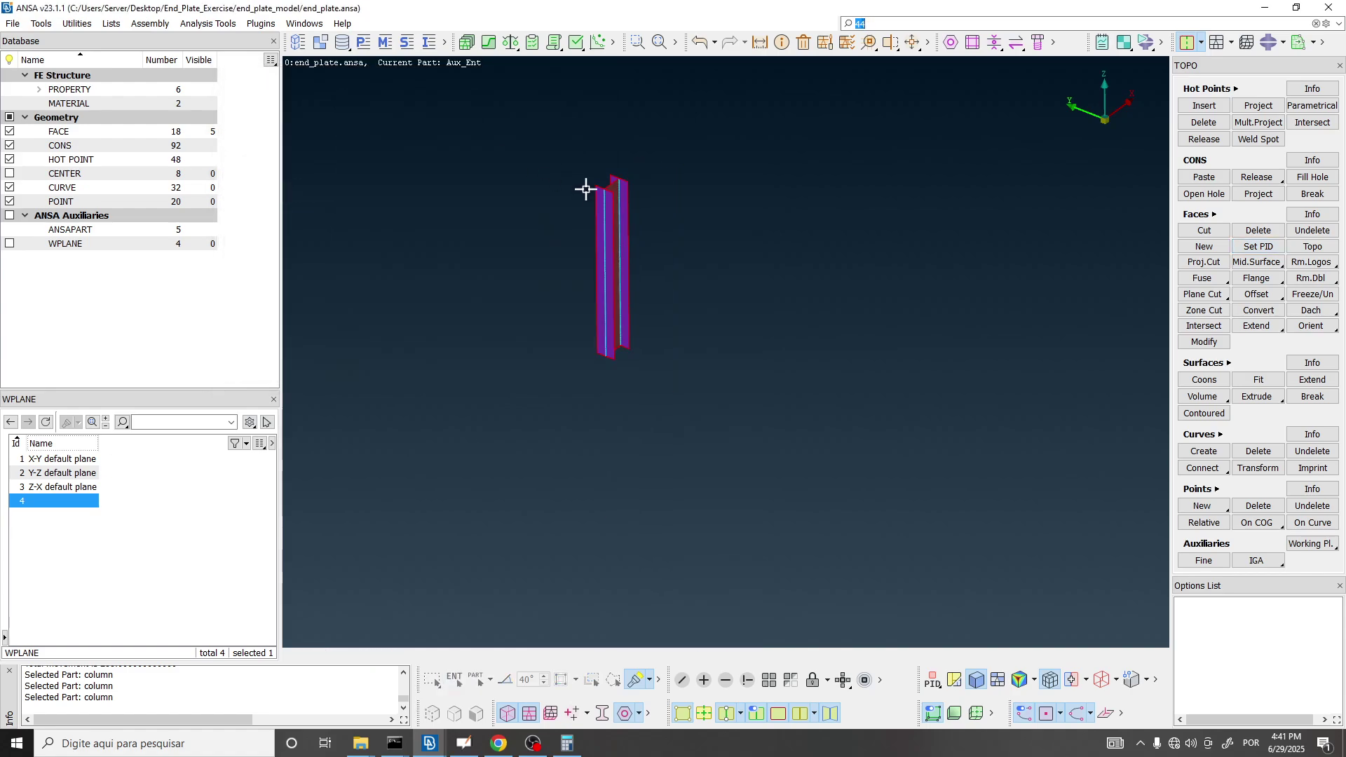
scroll(610, 277, up, 2)
ctrl+middle_drag(610, 280, 625, 373)
ctrl+drag(625, 373, 616, 339)
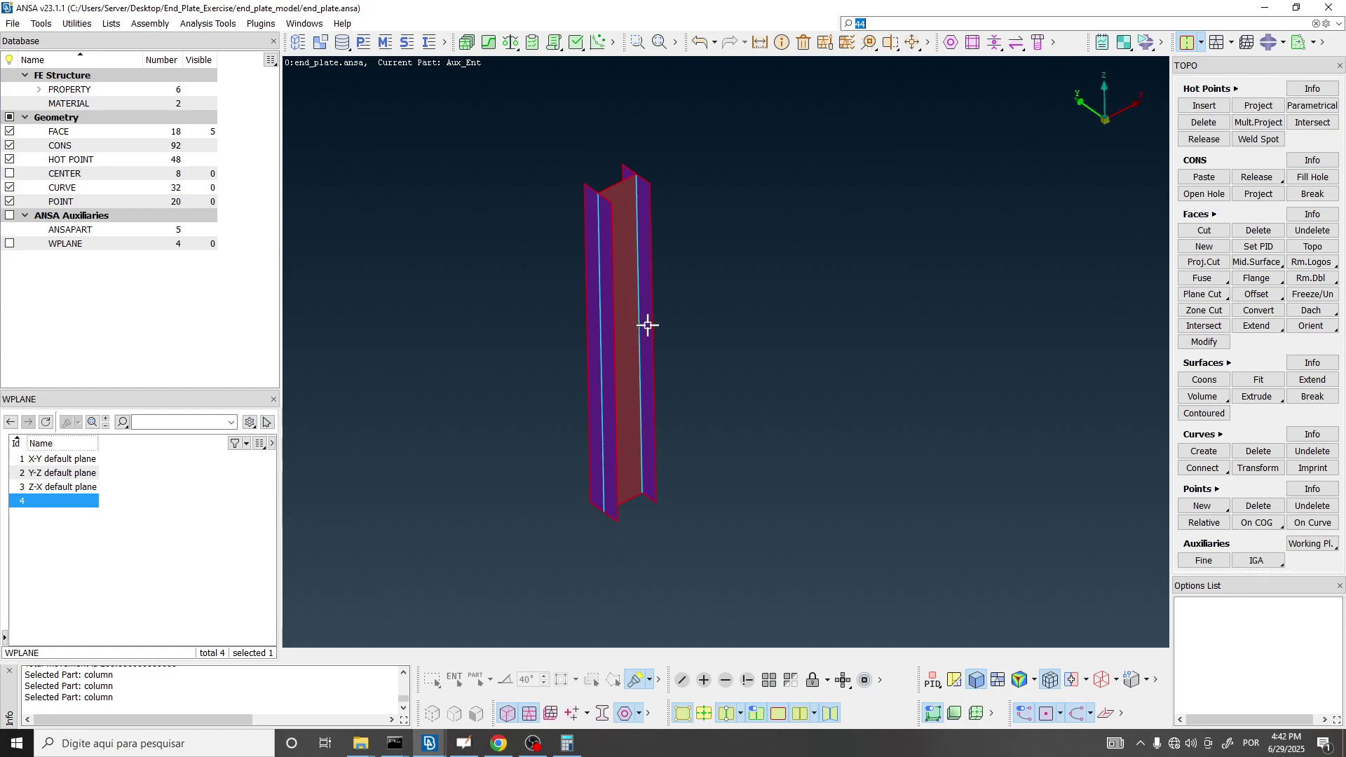
scroll(589, 162, up, 5)
scroll(637, 309, down, 5)
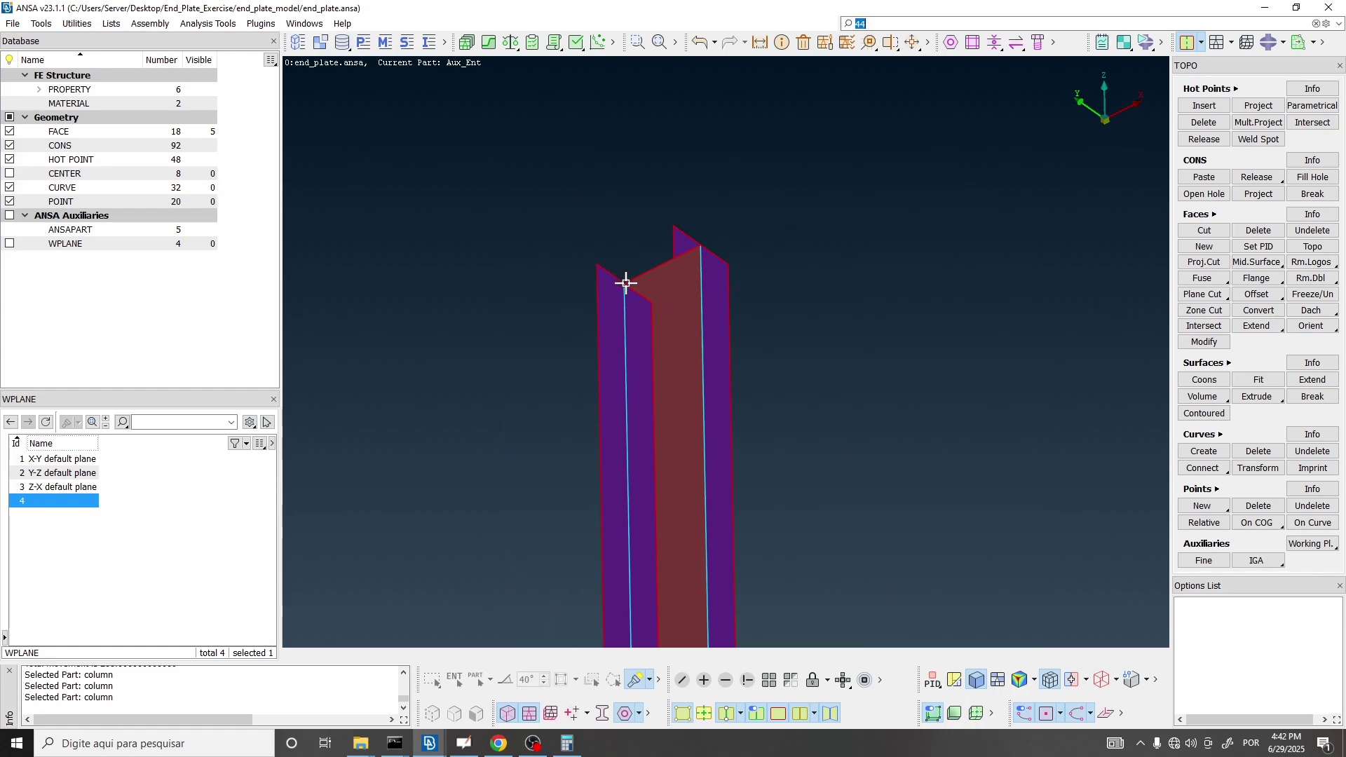
ctrl+drag(625, 280, 650, 355)
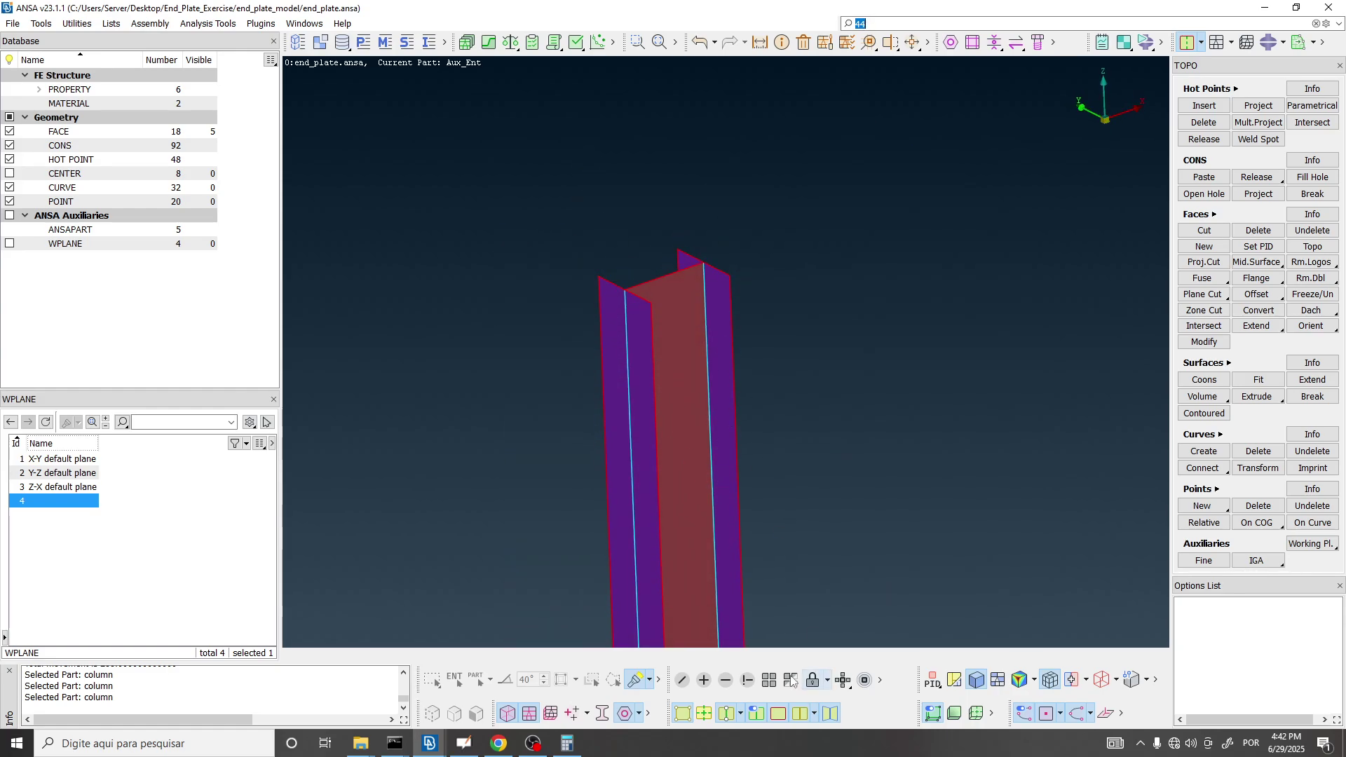
Show all hidden entities again so the beam, end plate and column are displayed together.
click(769, 681)
scroll(633, 438, down, 4)
ctrl+drag(631, 443, 666, 411)
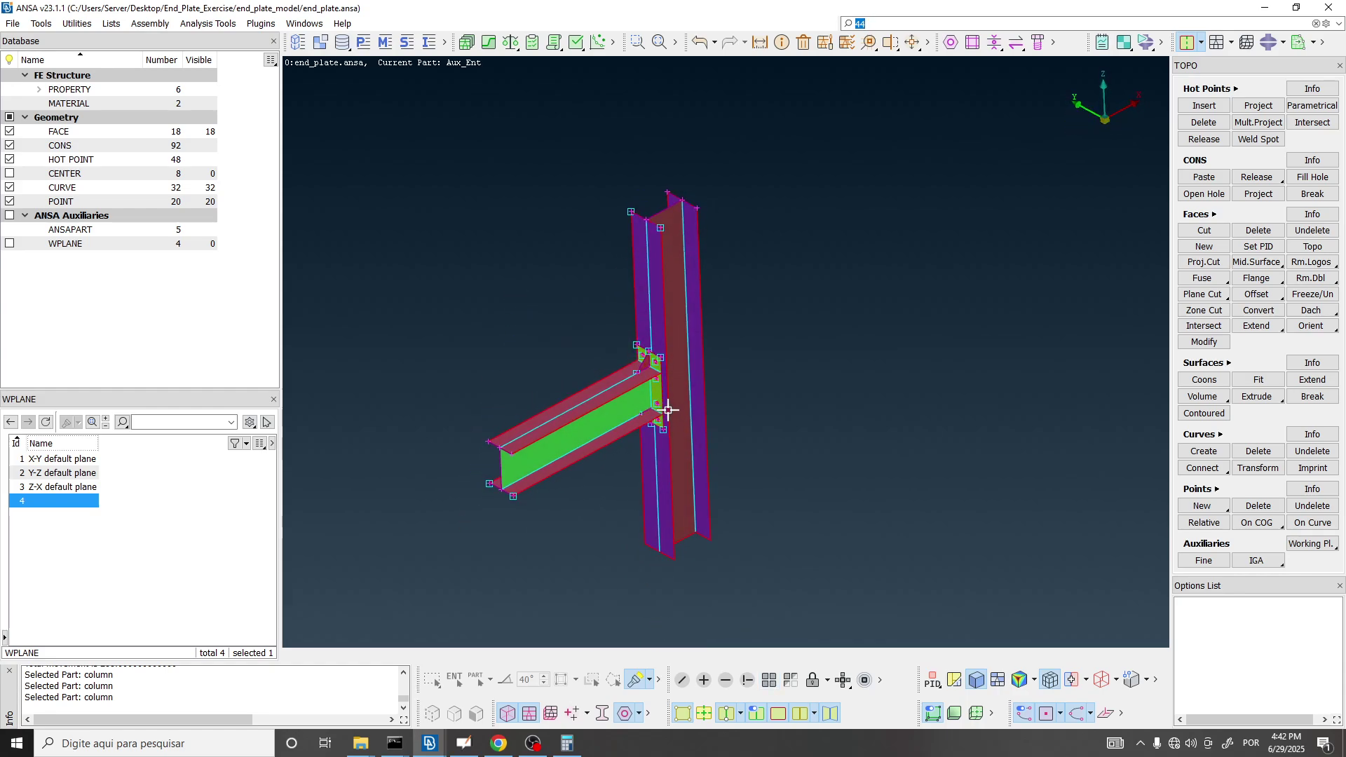
scroll(649, 365, up, 5)
mouse_move(644, 347)
ctrl+mouse_down()
mouse_move(594, 272)
mouse_move(628, 351)
mouse_move(652, 310)
mouse_move(637, 337)
ctrl+mouse_up()
scroll(629, 351, down, 5)
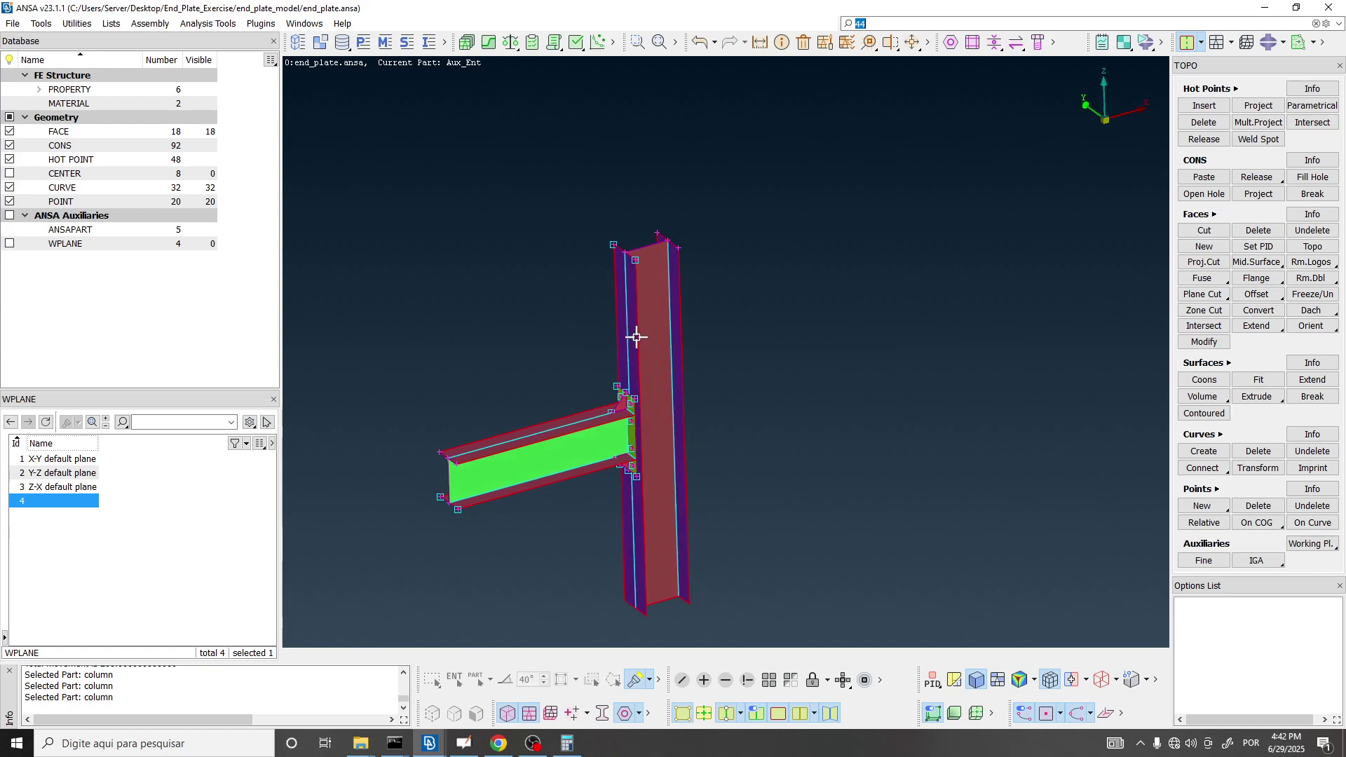
Switch to OpenBoard, examine the specimen tables and Fig. 1 connection details, and compare them with the end-plate joint in ANSA.
key(alt+Tab)
scroll(603, 317, down, 8)
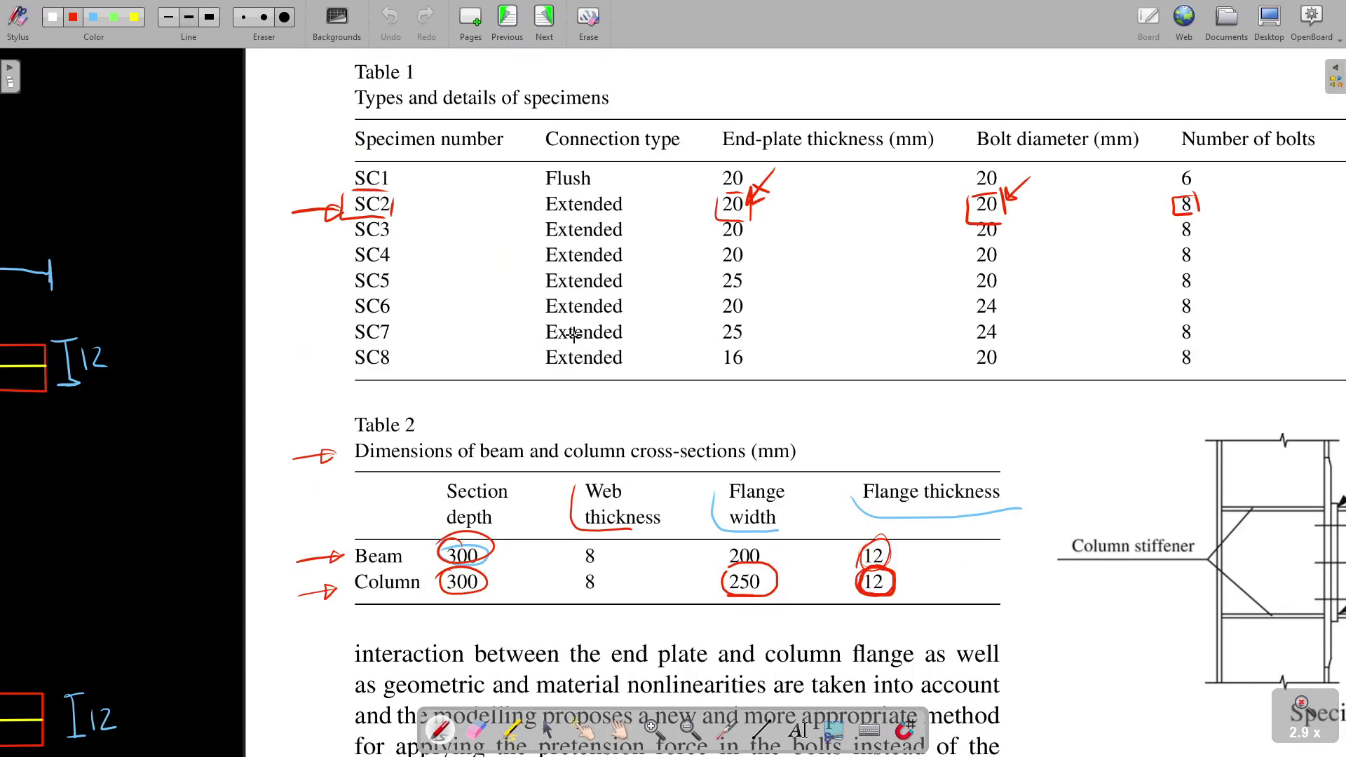
scroll(934, 433, up, 8)
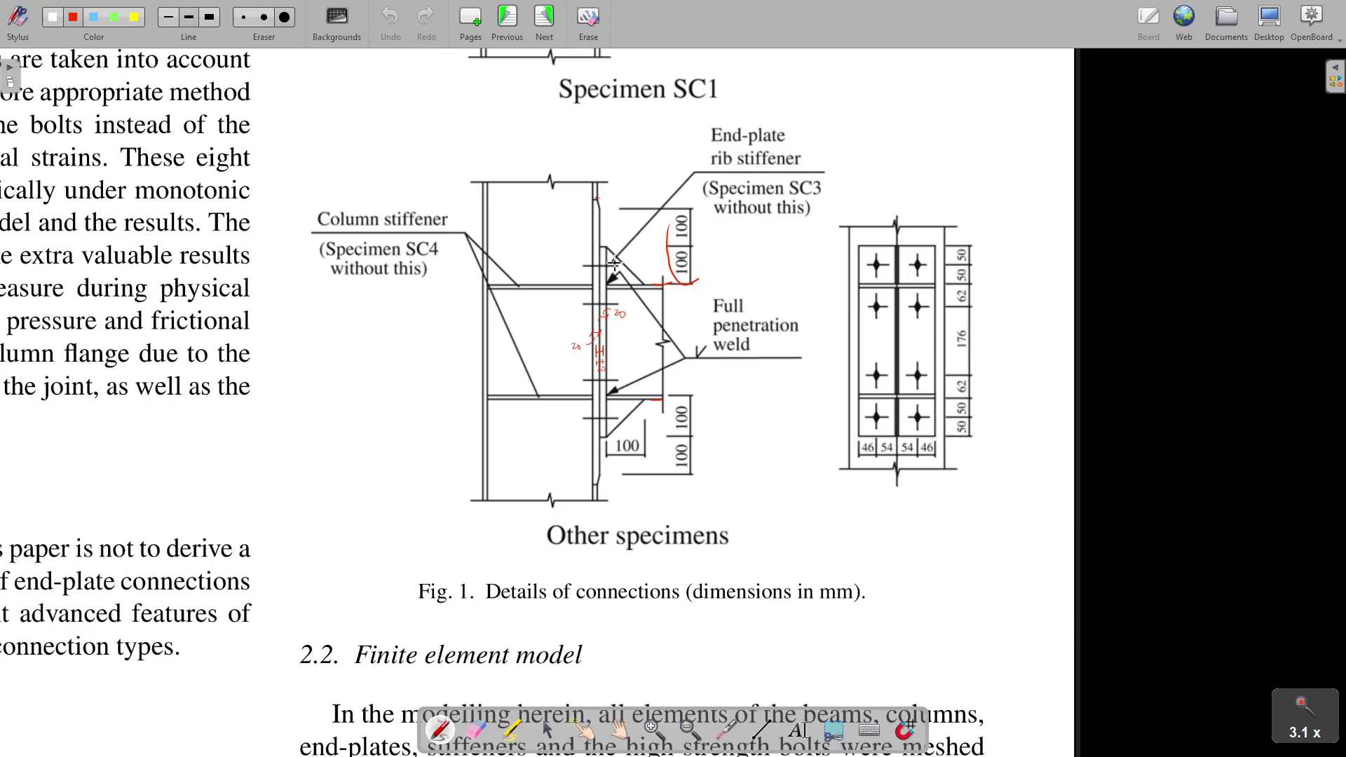
key(alt+Tab)
scroll(624, 444, up, 5)
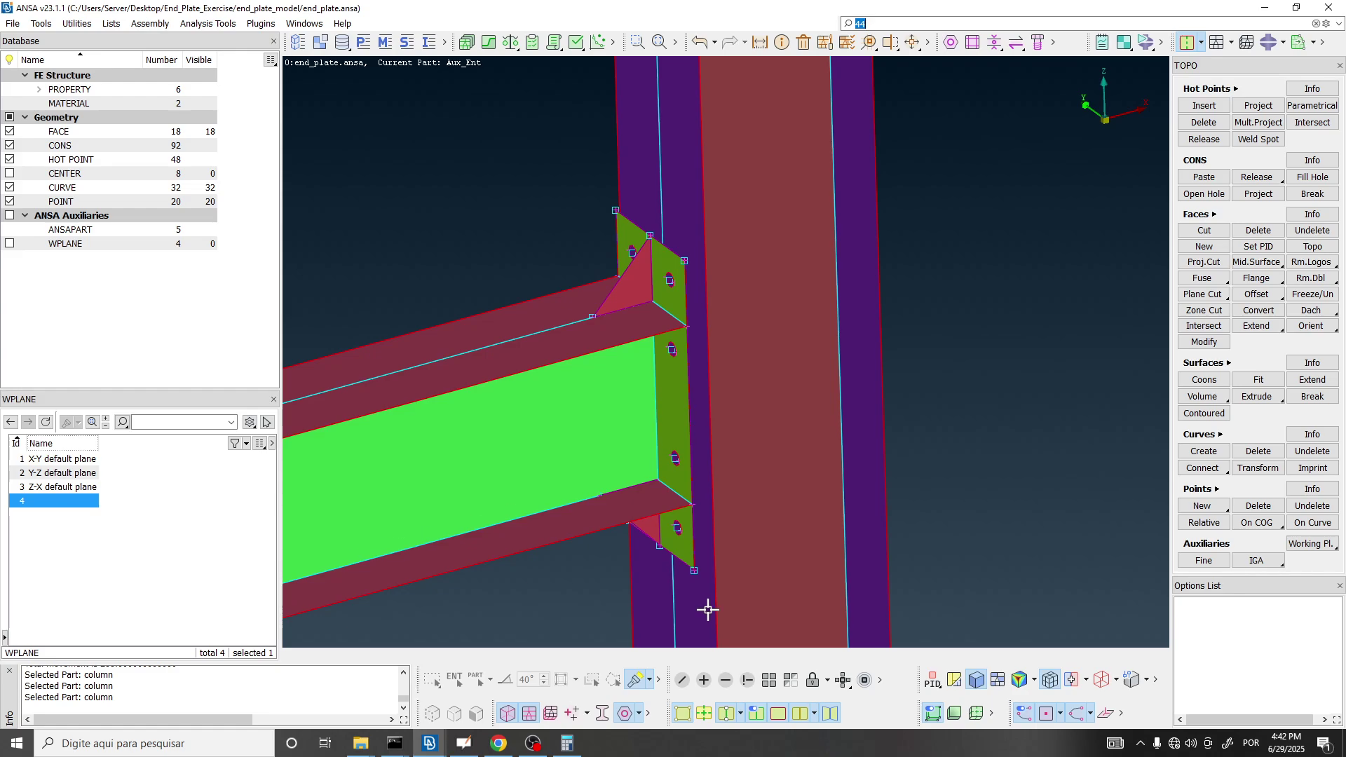
ctrl+drag(709, 610, 688, 496)
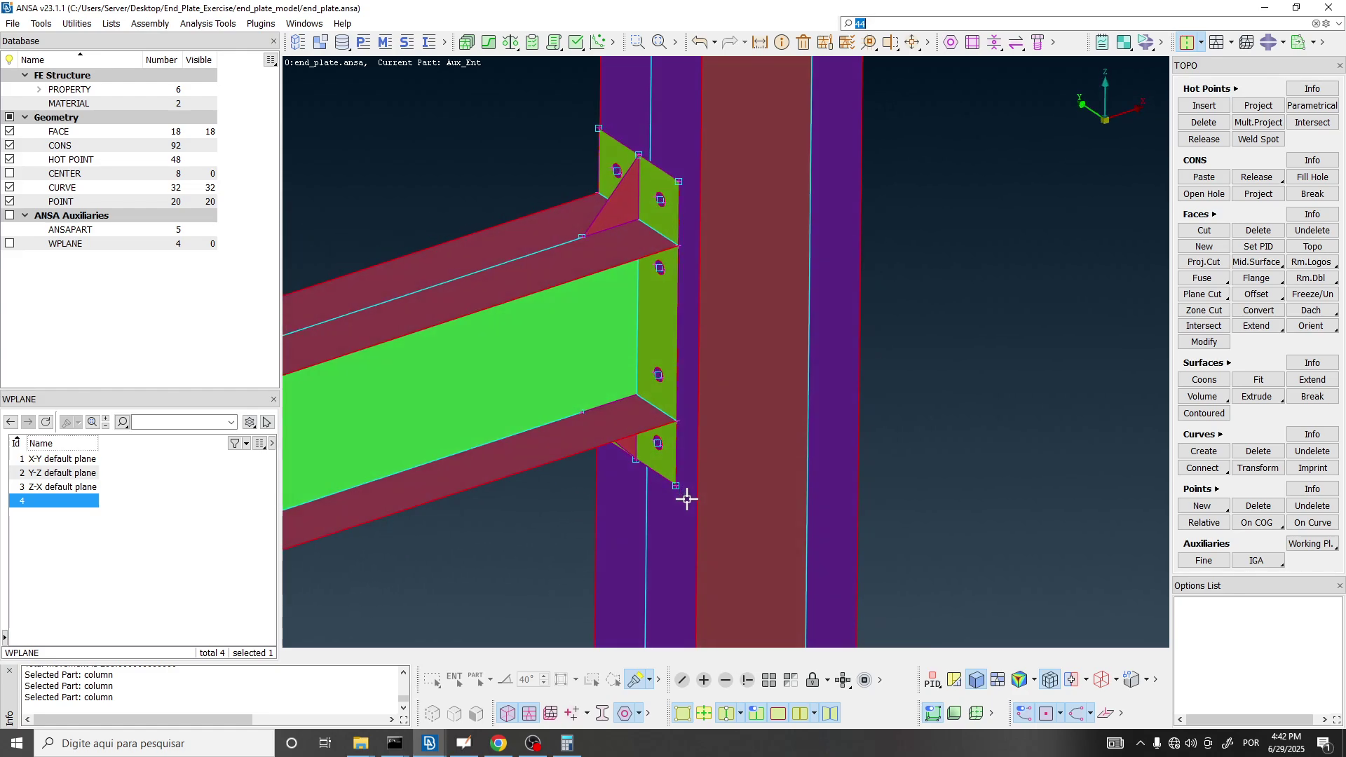
Switch to OpenBoard and mark in red the 100 mm column flange lengths below and above the end plate in Fig. 1.
key(alt+Tab)
ctrl+scroll(625, 469, up, 2)
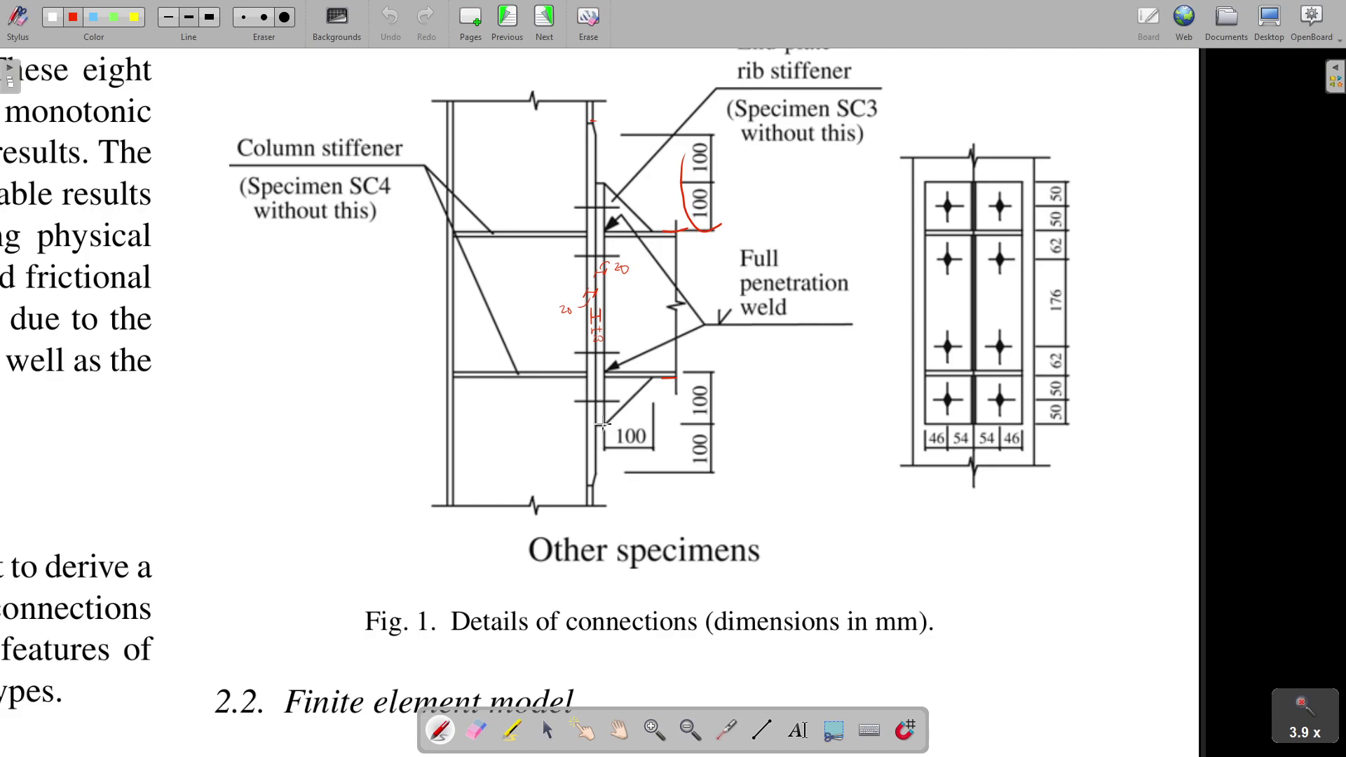
drag(593, 426, 615, 425)
mouse_move(606, 472)
mouse_down()
mouse_move(633, 472)
mouse_move(688, 435)
mouse_up()
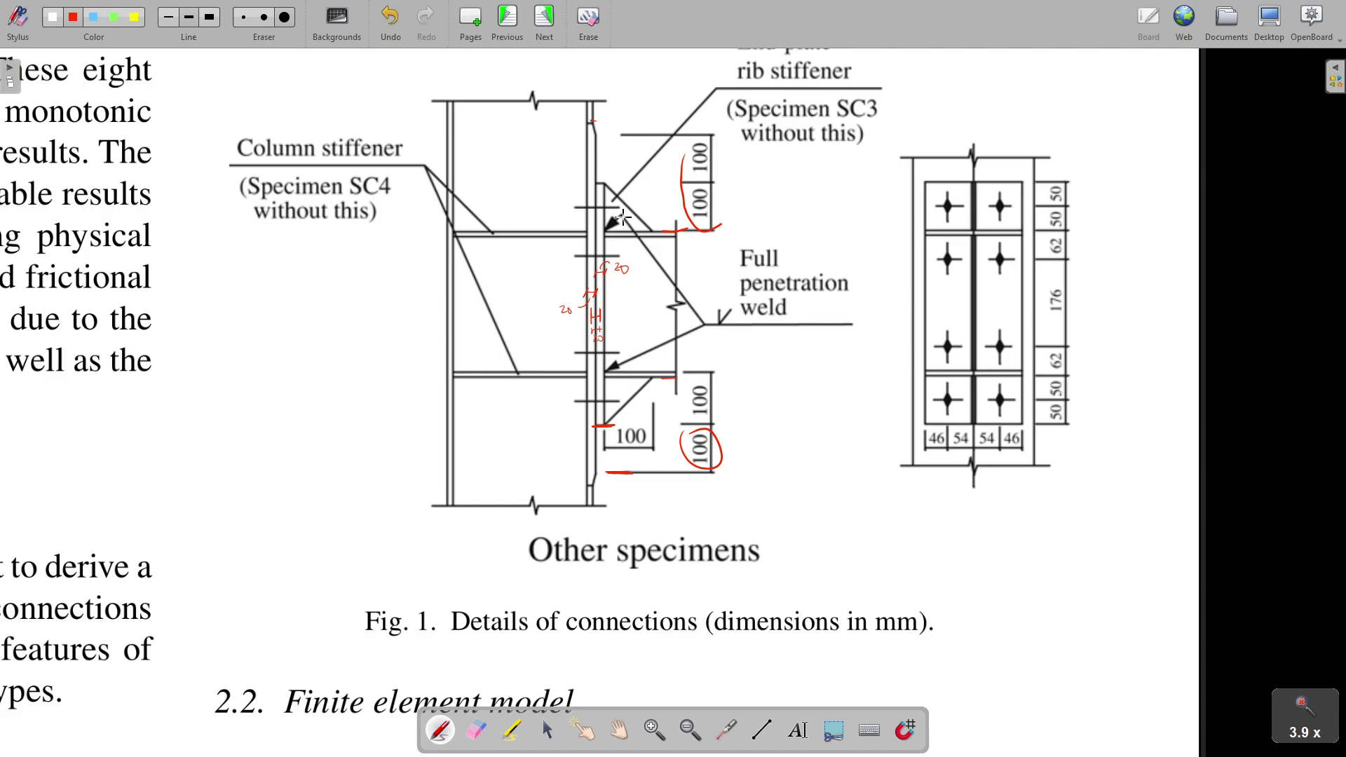
drag(591, 182, 607, 182)
drag(598, 135, 694, 175)
drag(592, 124, 602, 135)
drag(601, 130, 609, 115)
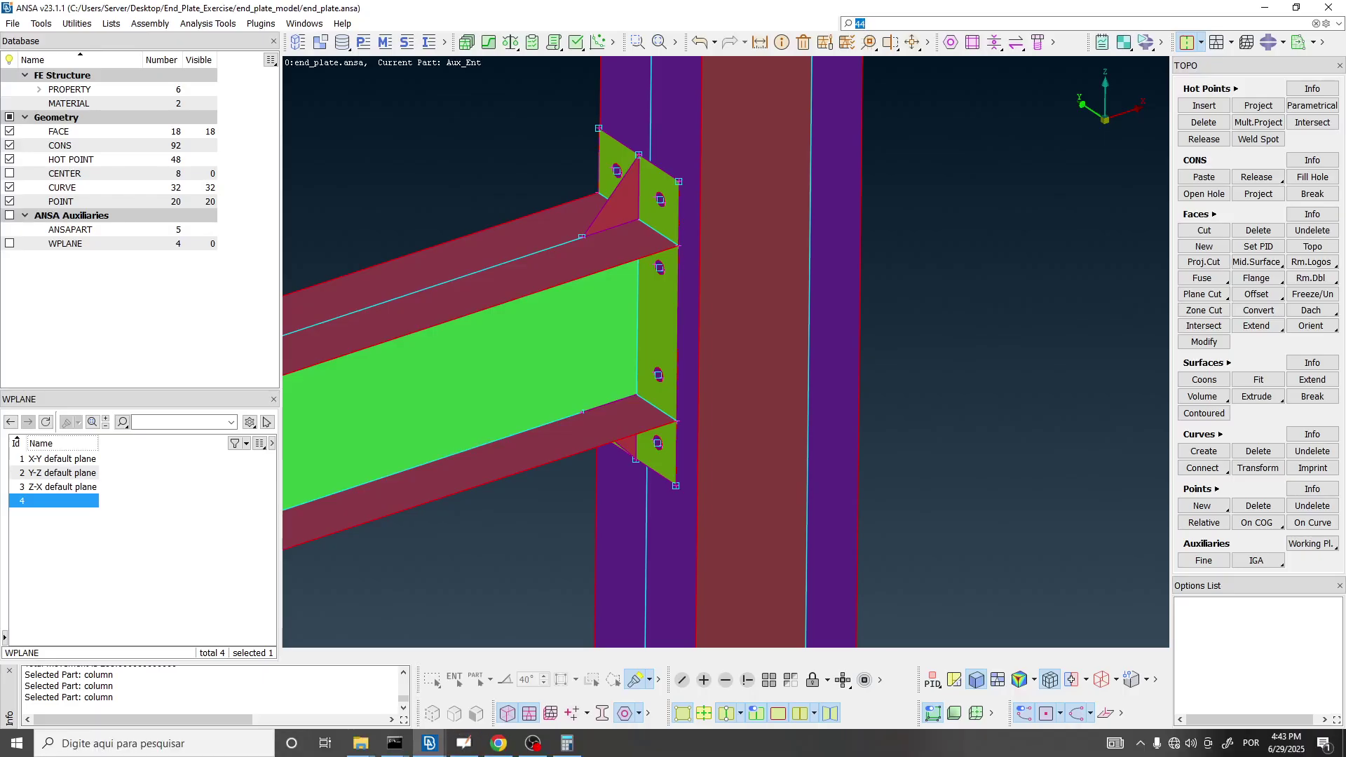
In ANSA, create relative points from the end plate's two upper corners with dz 1 and distance 100.
ctrl+drag(701, 378, 705, 288)
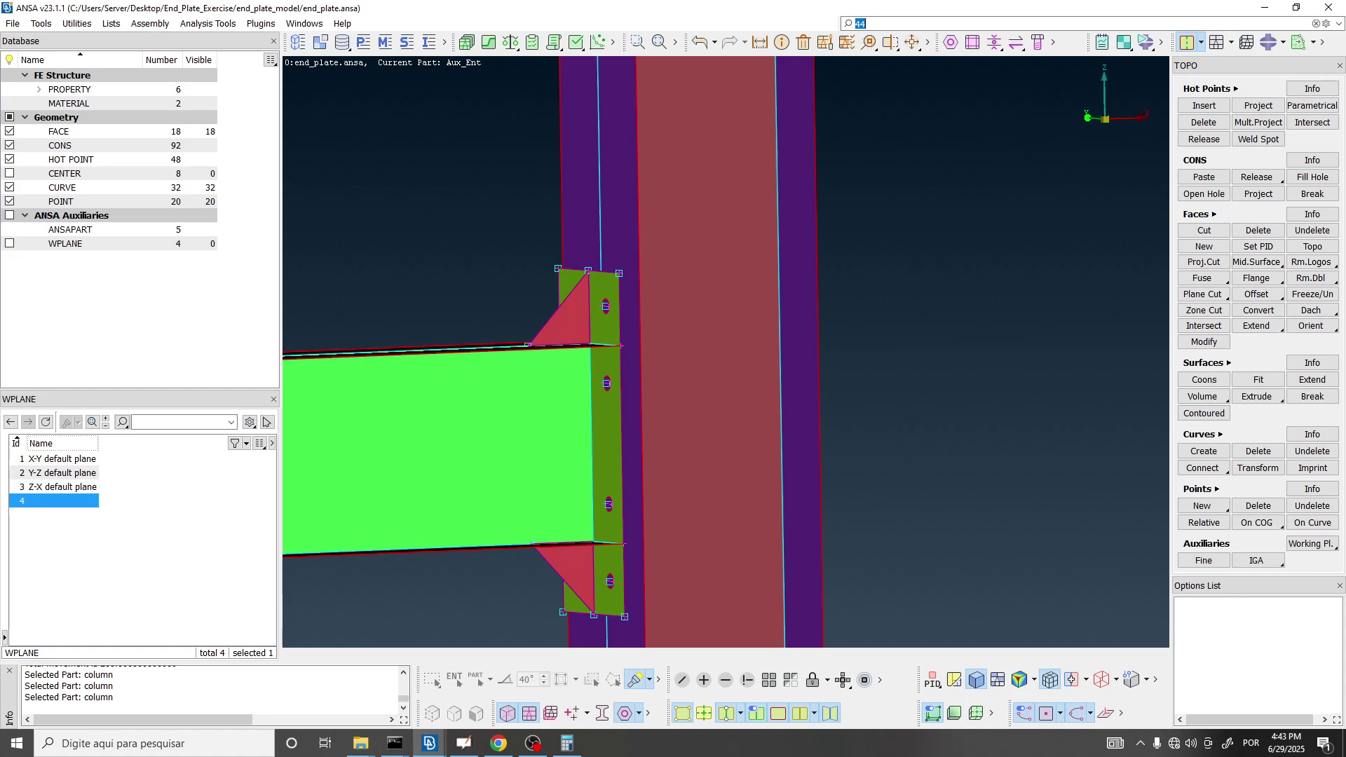
ctrl+drag(705, 287, 677, 324)
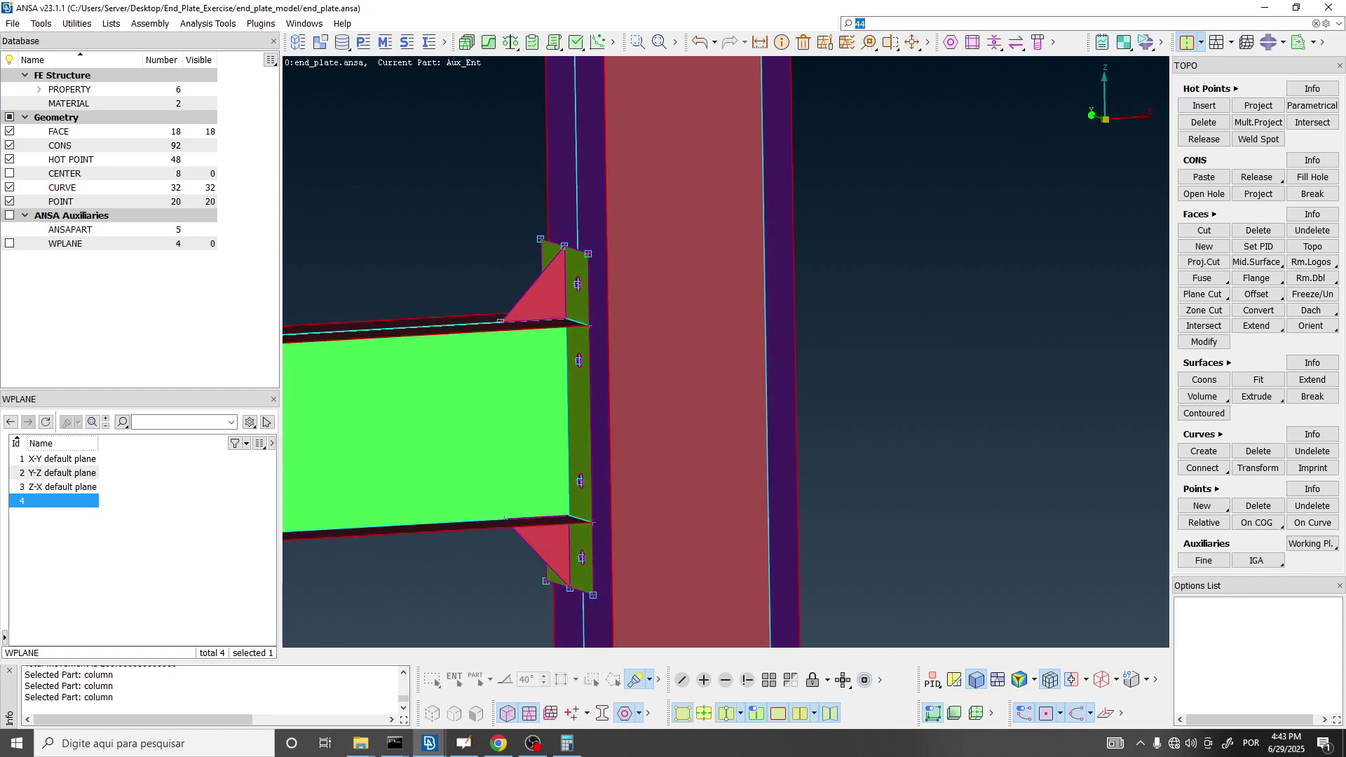
ctrl+middle_drag(676, 324, 671, 350)
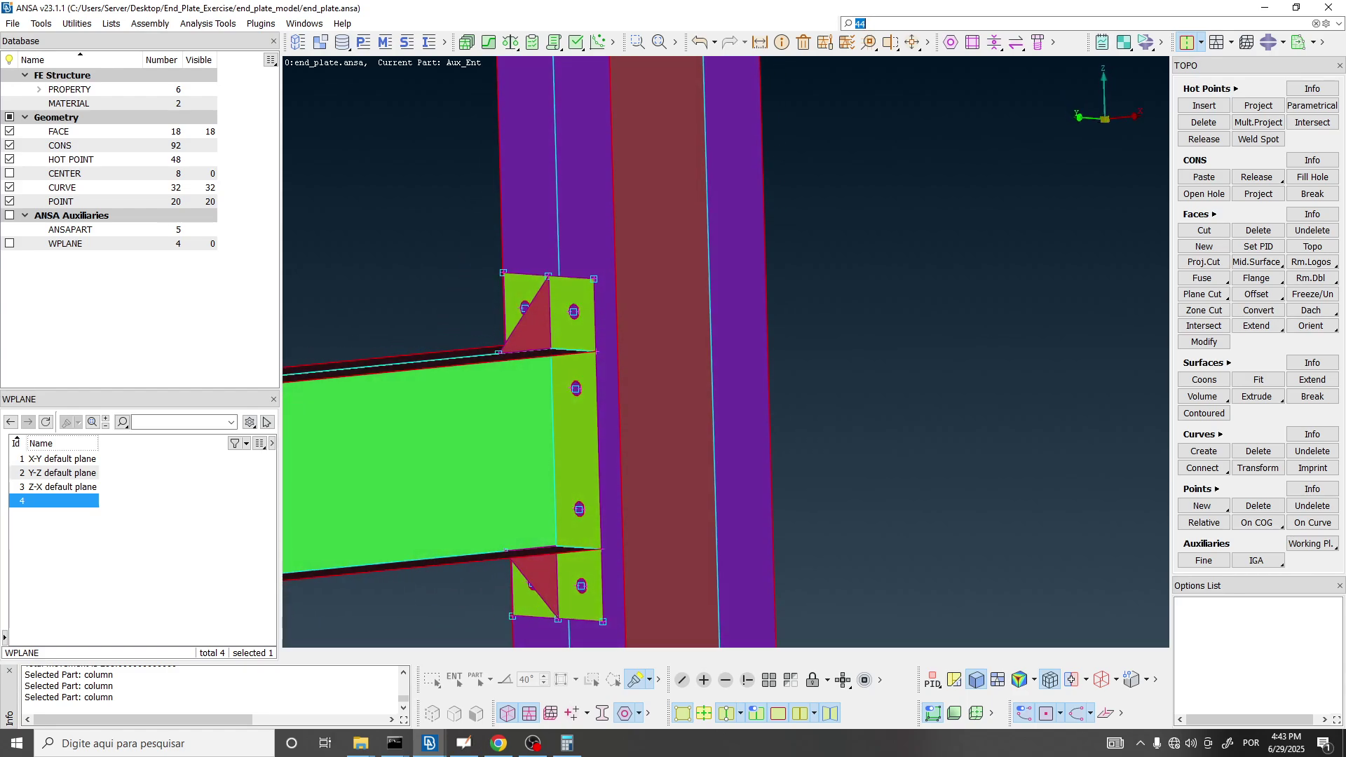
text(4)
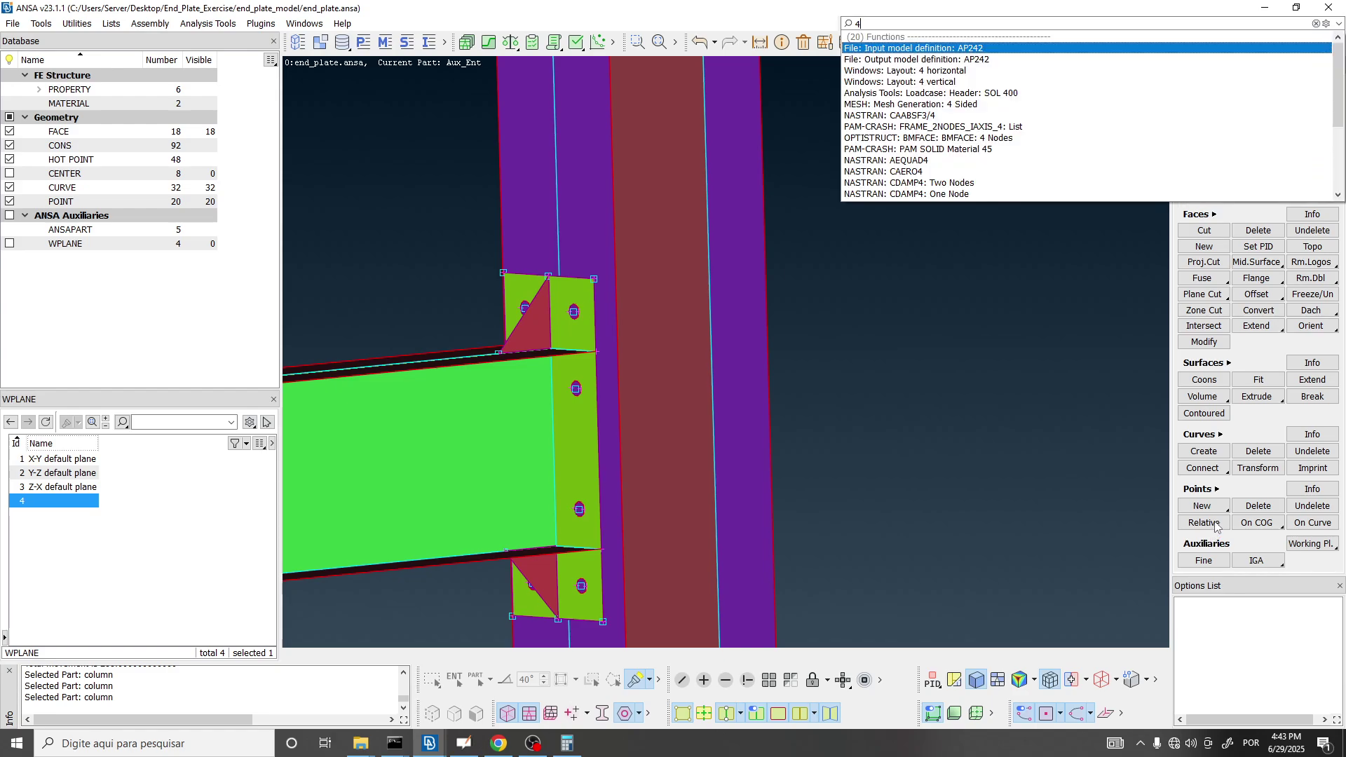
click(1204, 522)
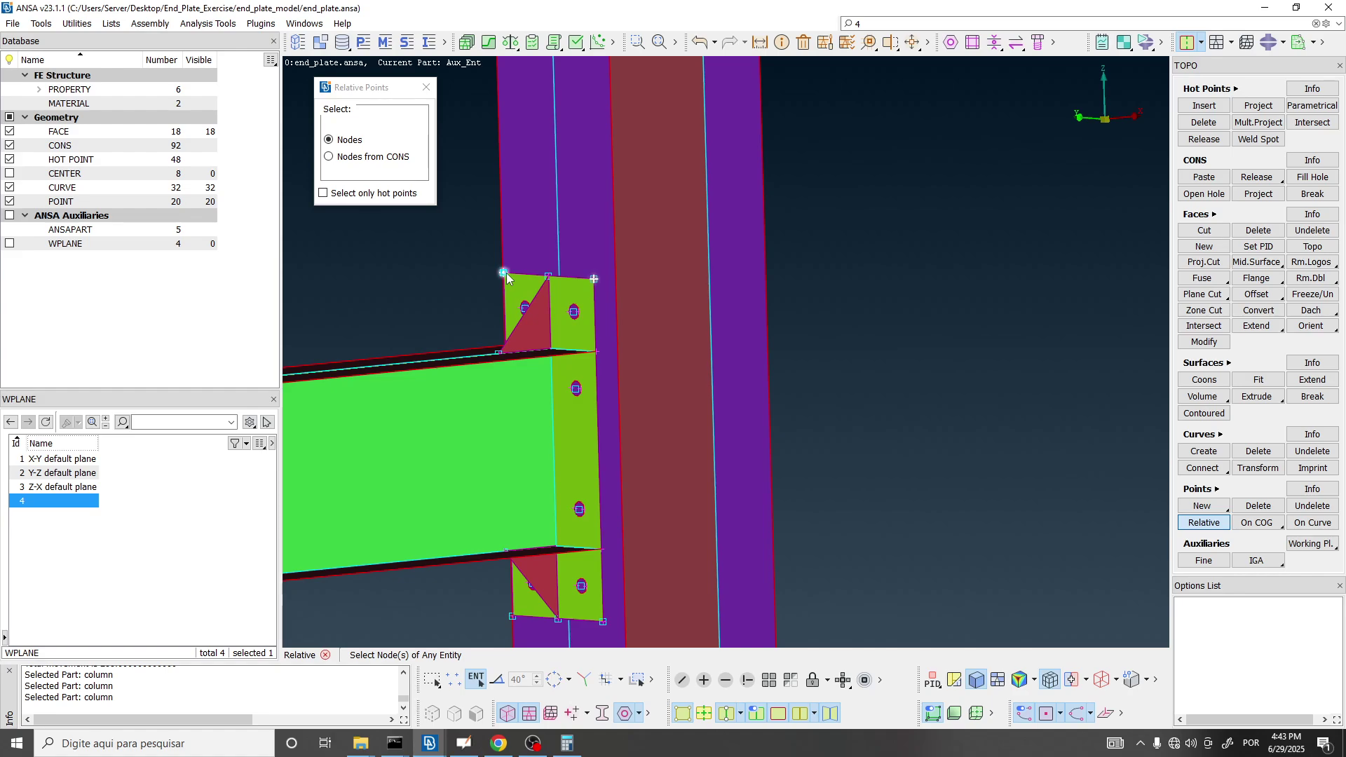
ctrl+drag(579, 315, 583, 350)
middle_click(583, 350)
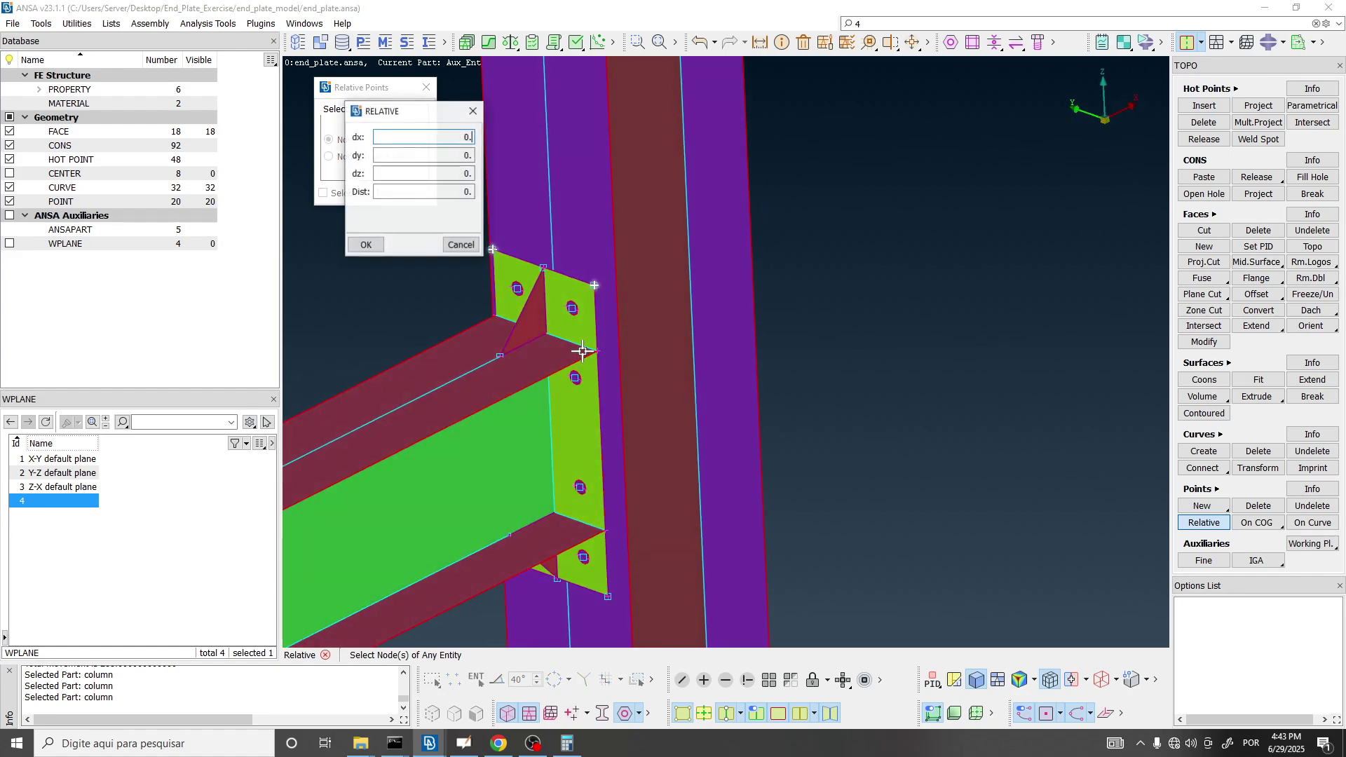
click(448, 173)
text(1)
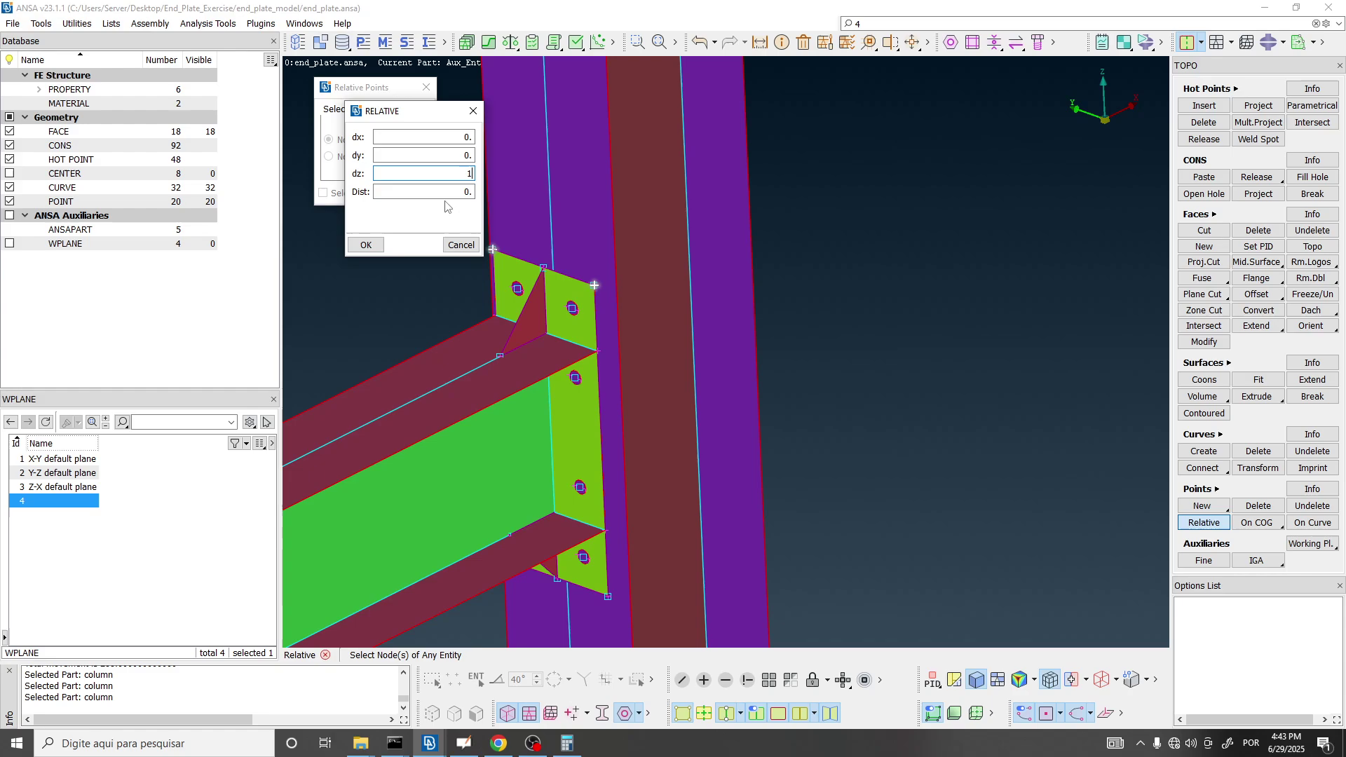
text(100)
click(367, 245)
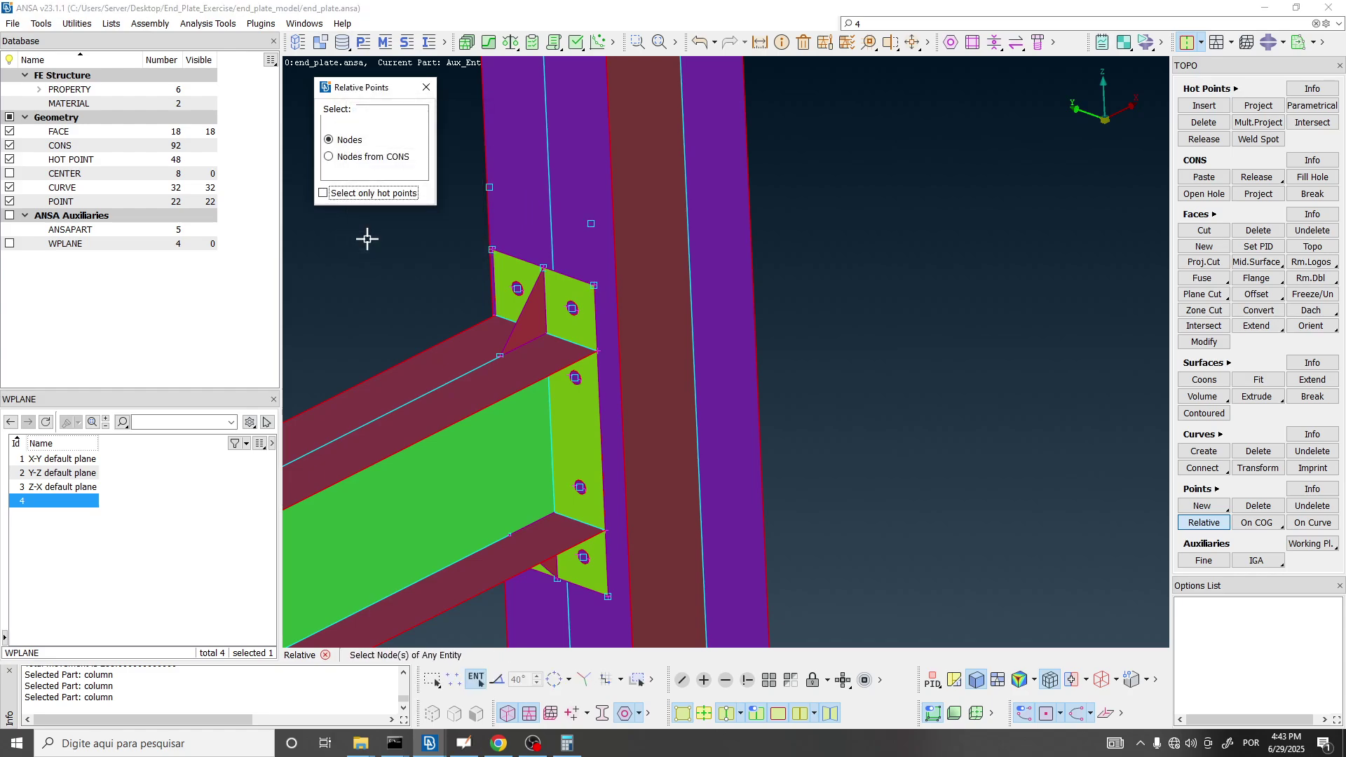
click(426, 89)
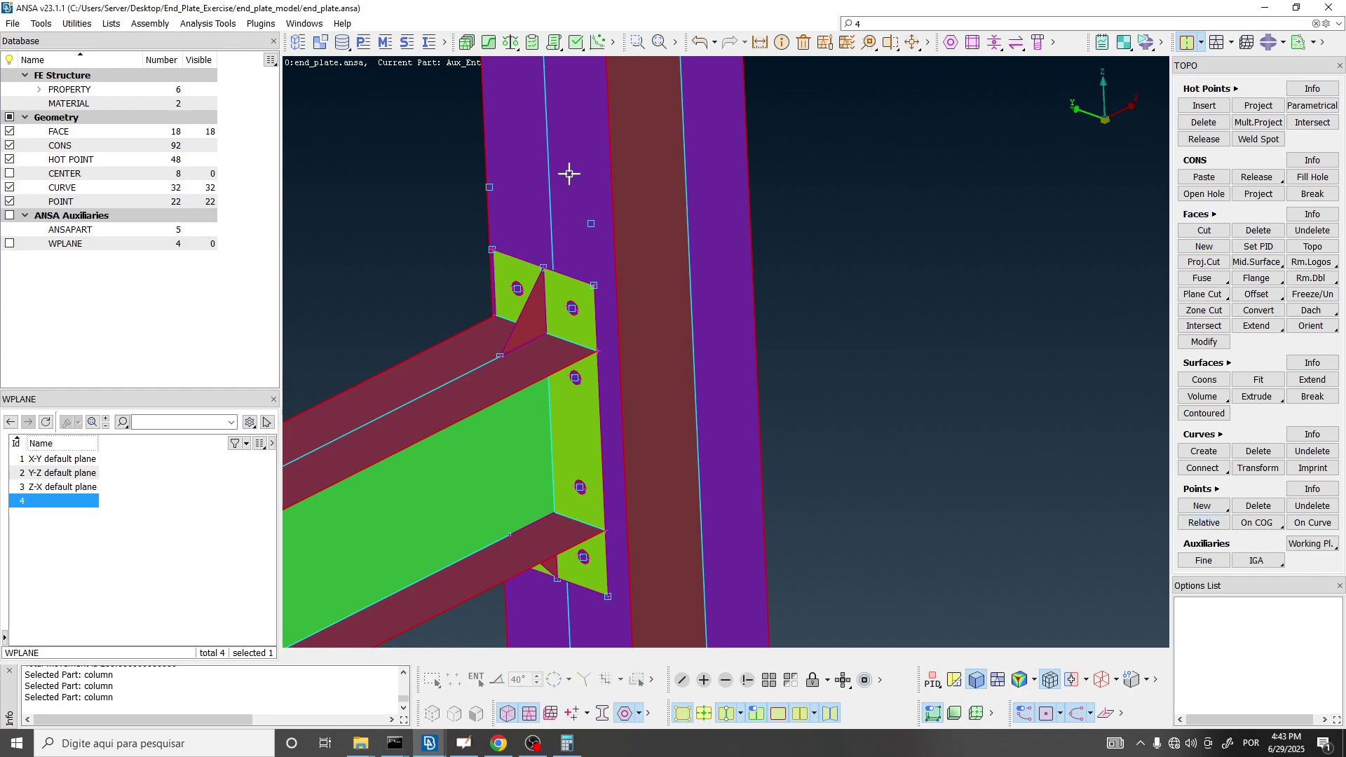
Create a relative point with dx 1 and distance 100 from the new point above the end plate's near upper corner.
ctrl+drag(565, 174, 589, 233)
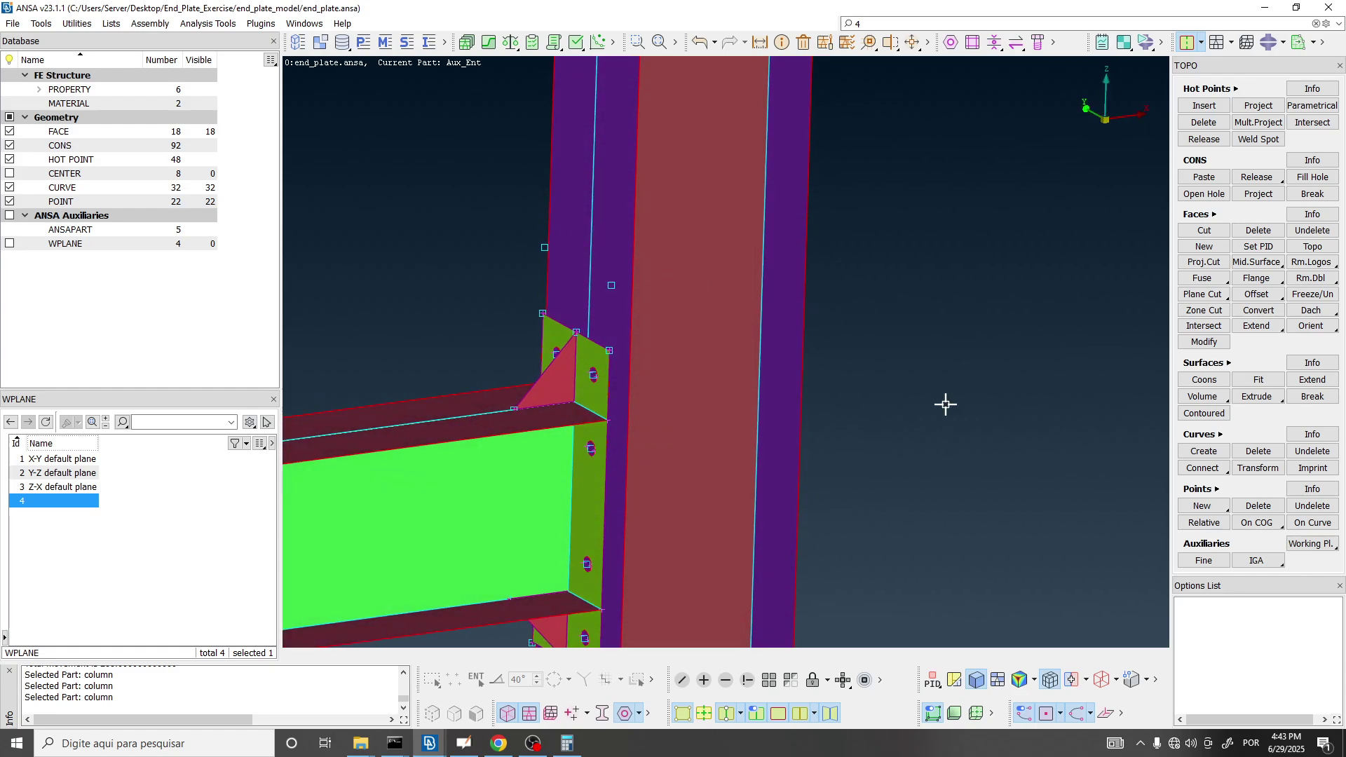
click(1204, 523)
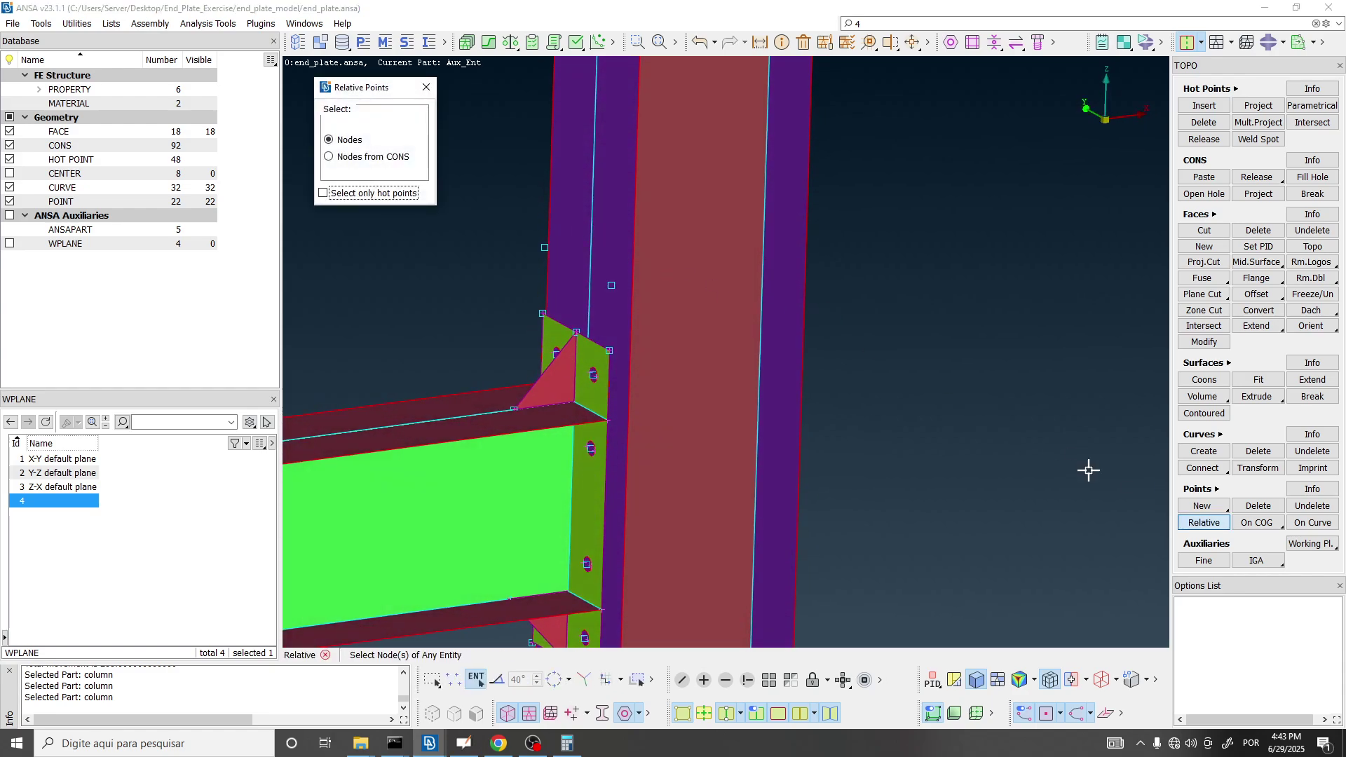
click(608, 287)
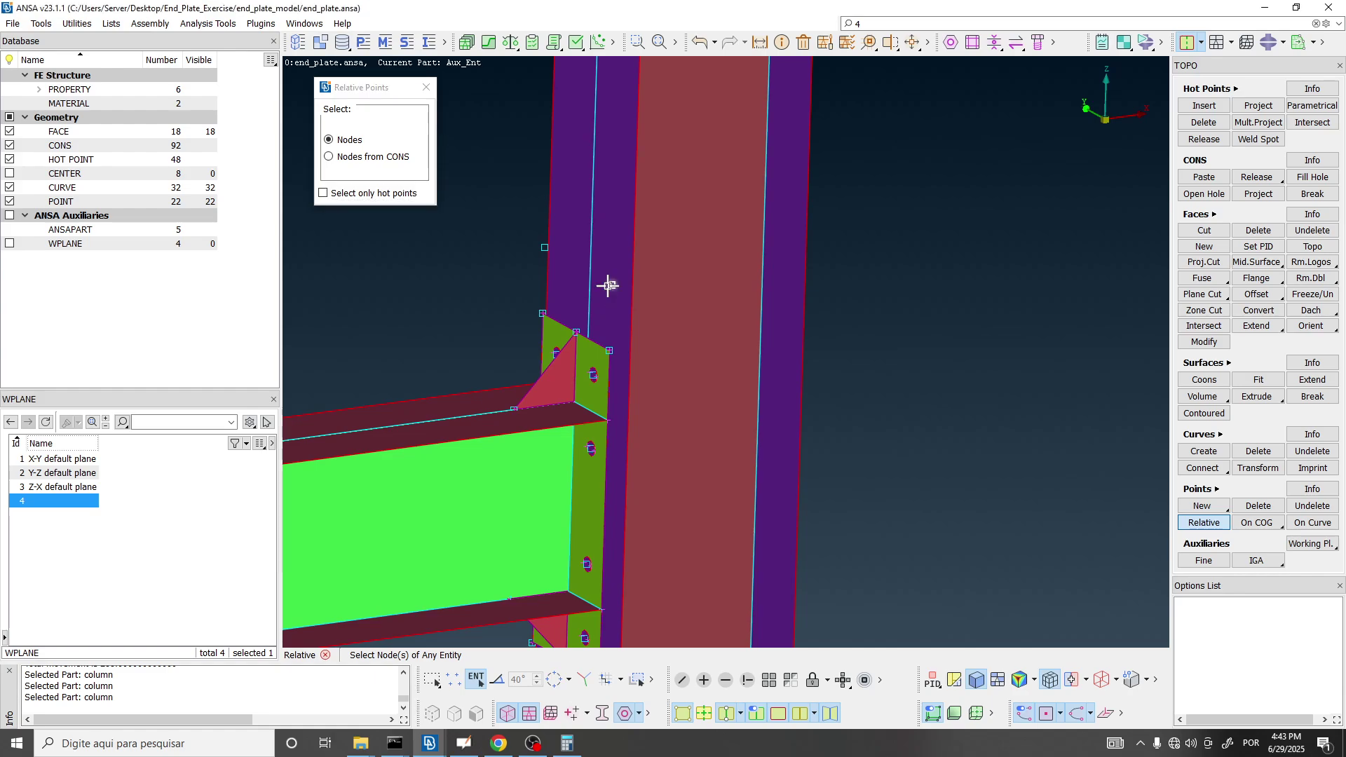
middle_click(609, 286)
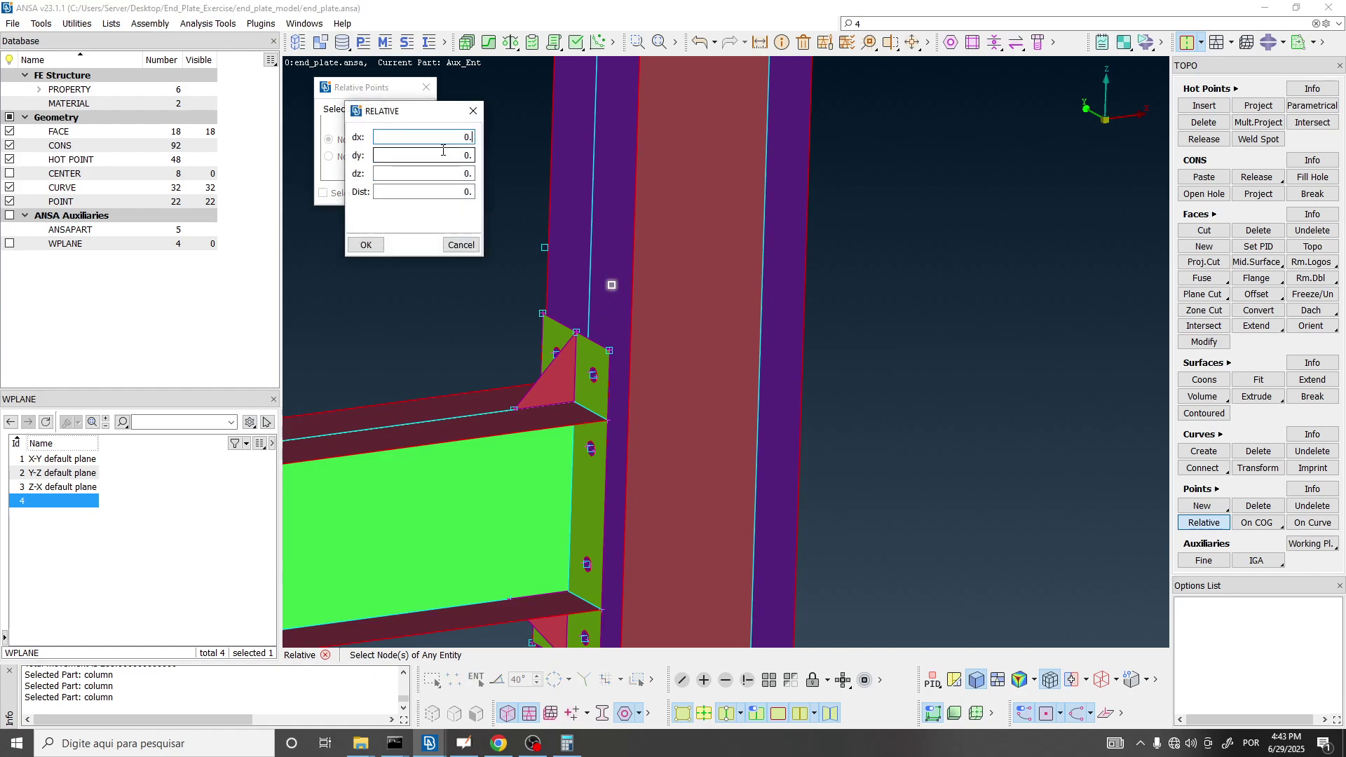
text(1)
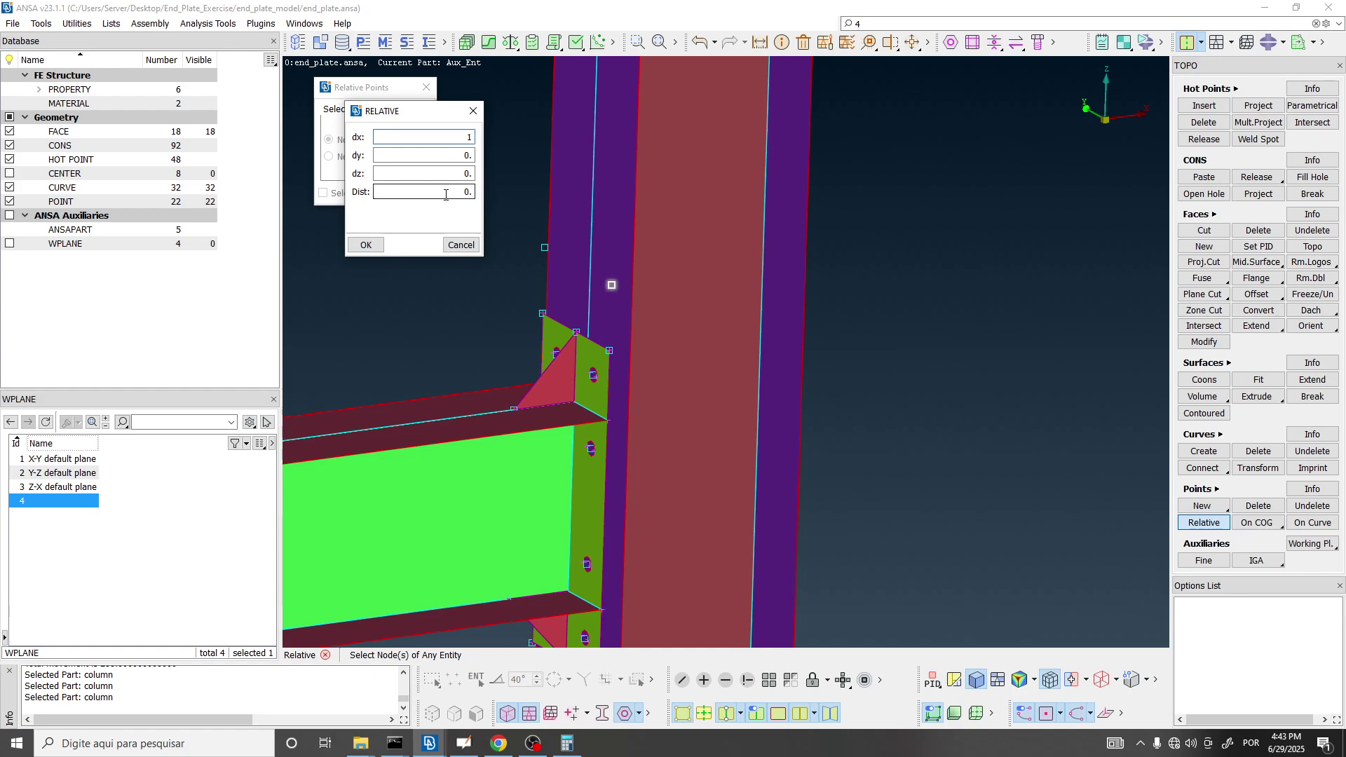
click(446, 195)
text(100)
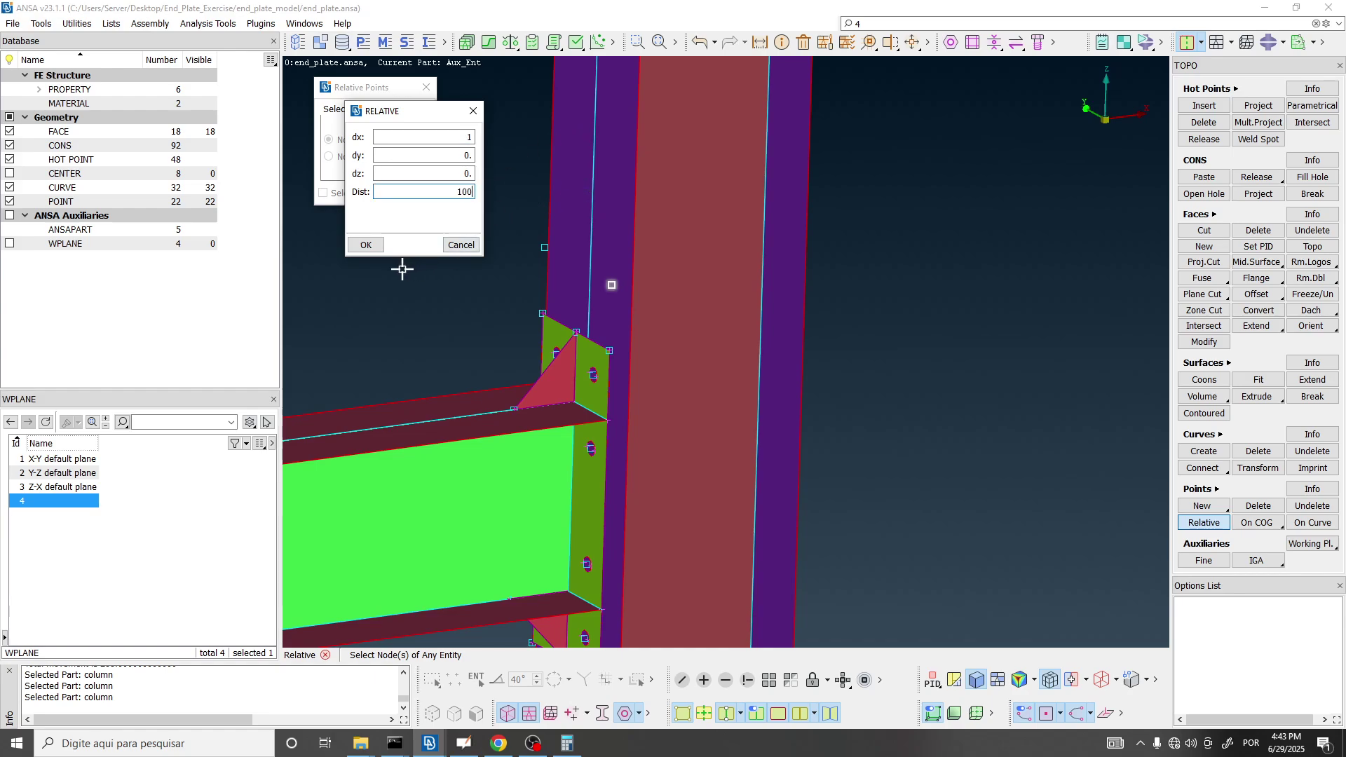
click(372, 250)
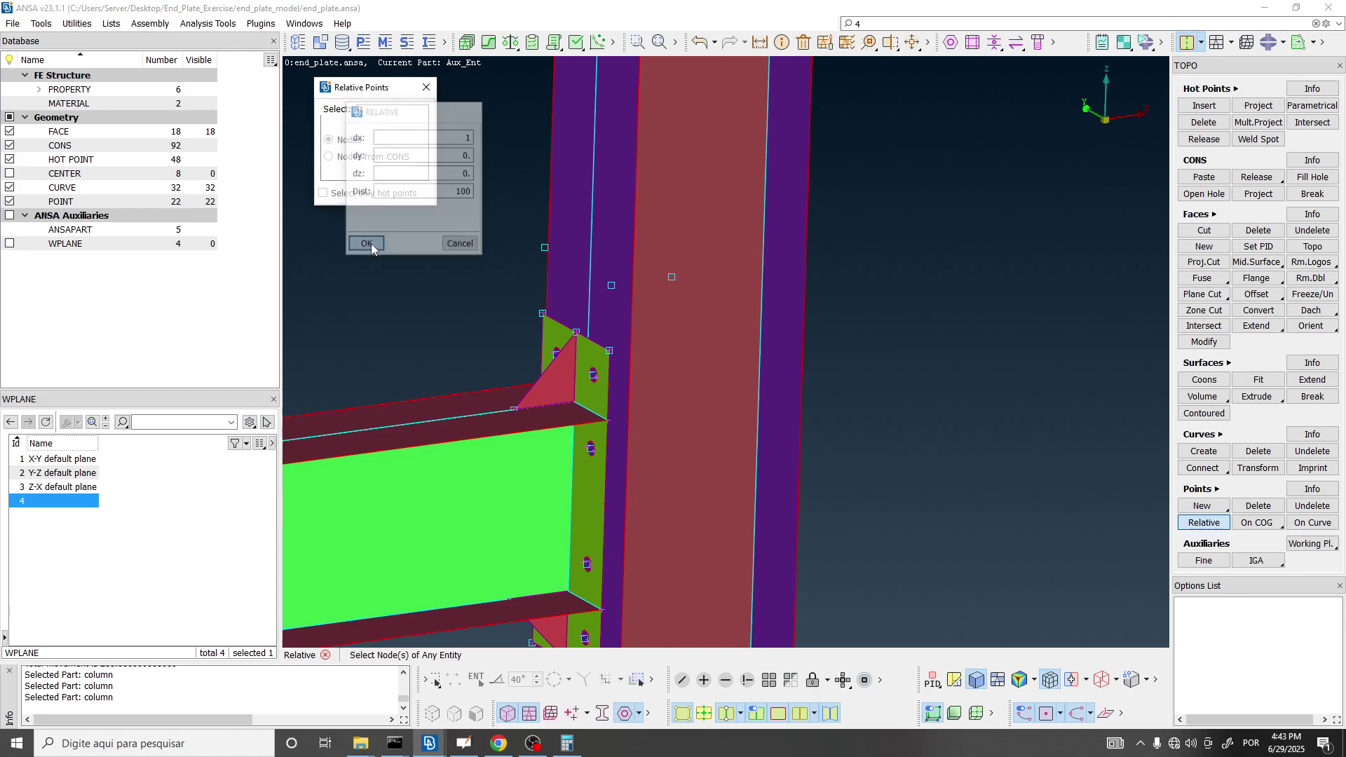
click(426, 87)
scroll(551, 231, up, 5)
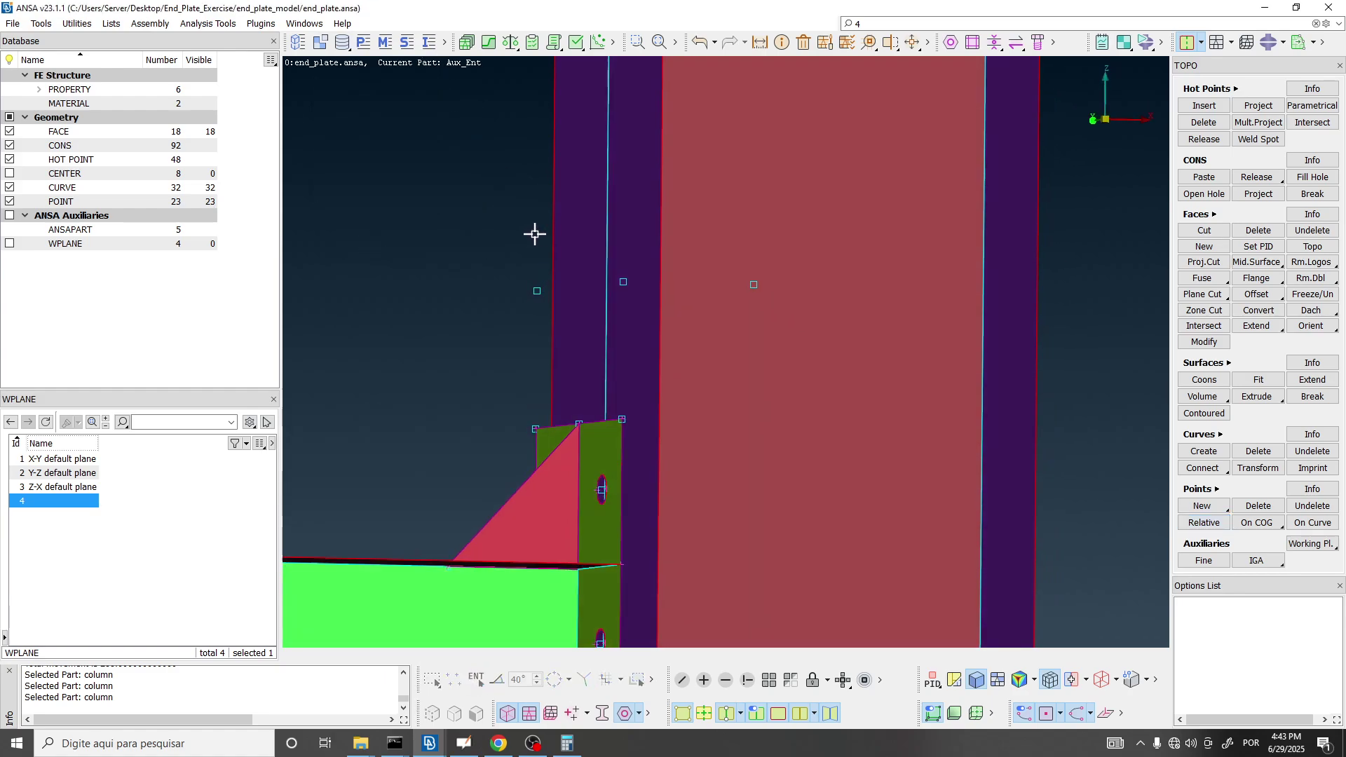
ctrl+drag(553, 236, 556, 268)
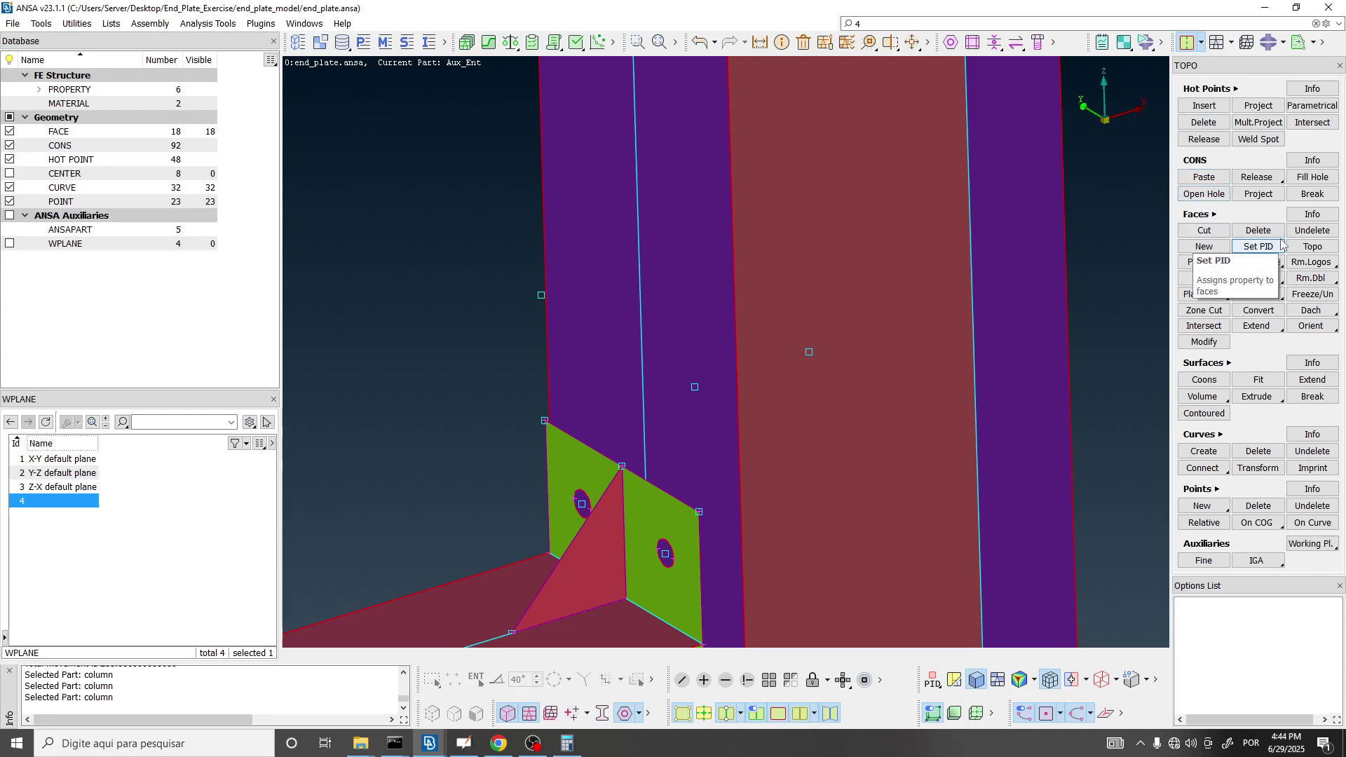
click(1208, 216)
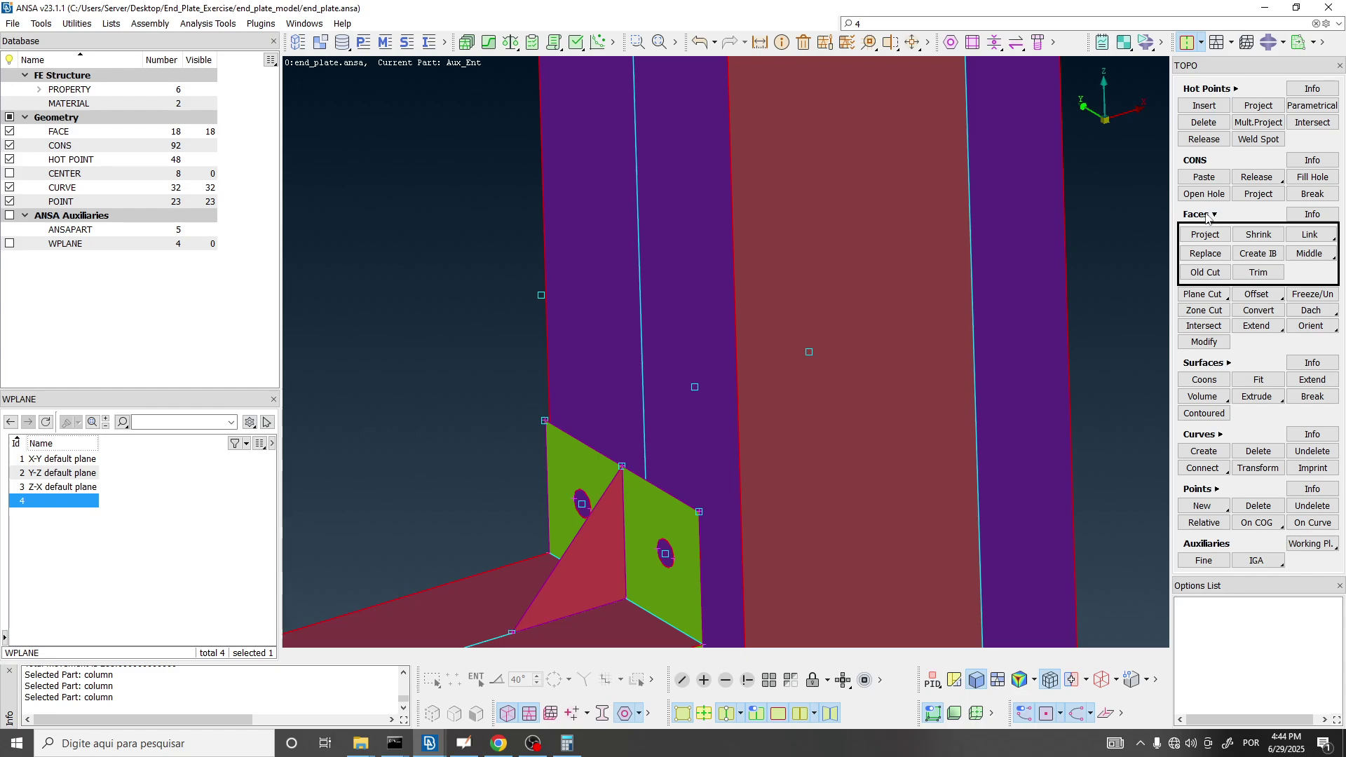
click(1207, 218)
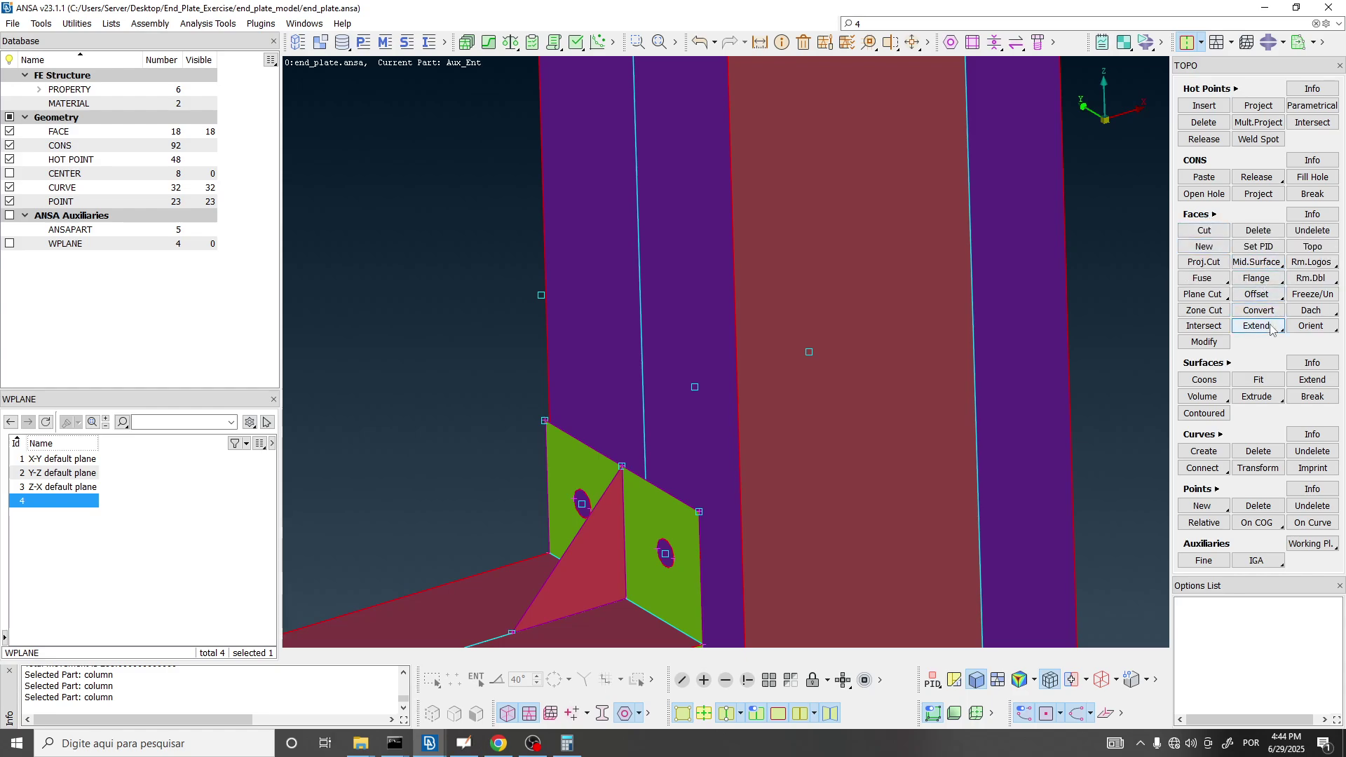
click(1210, 294)
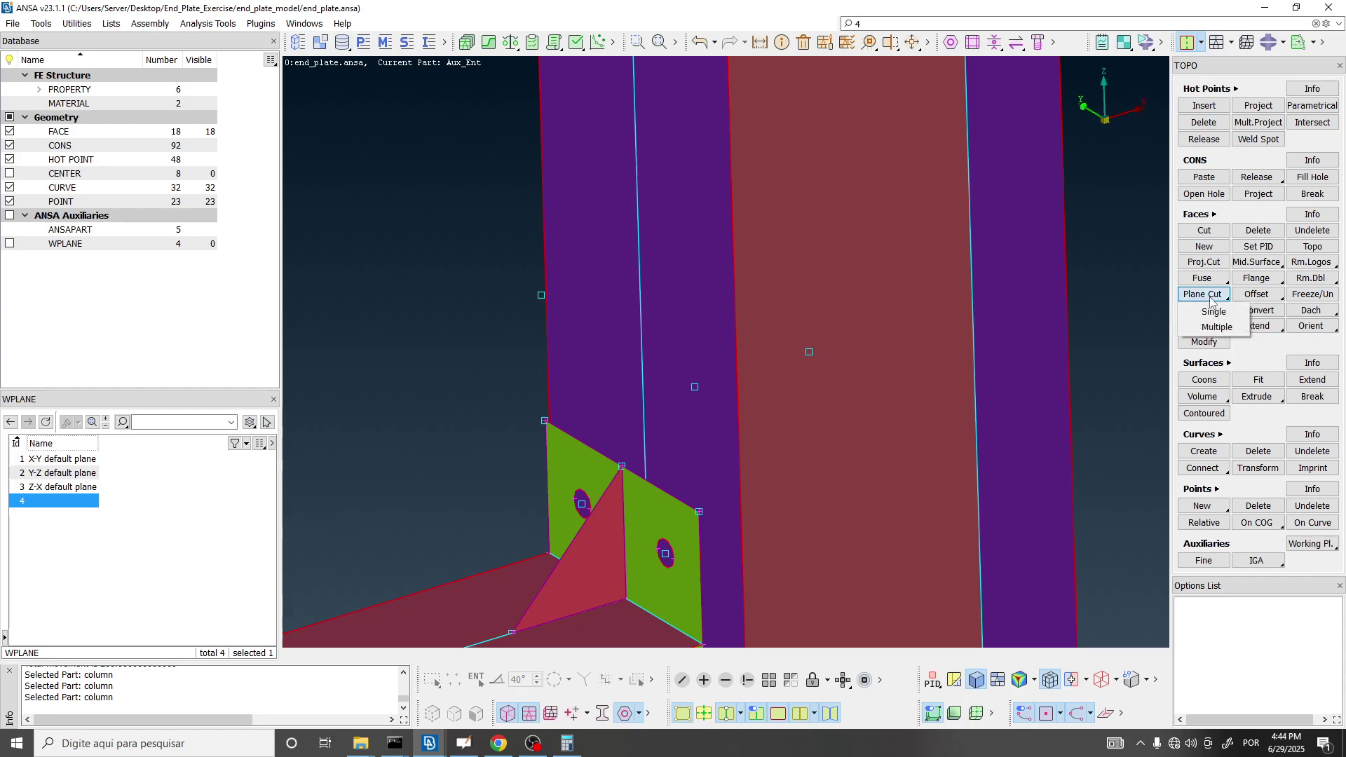
click(1210, 297)
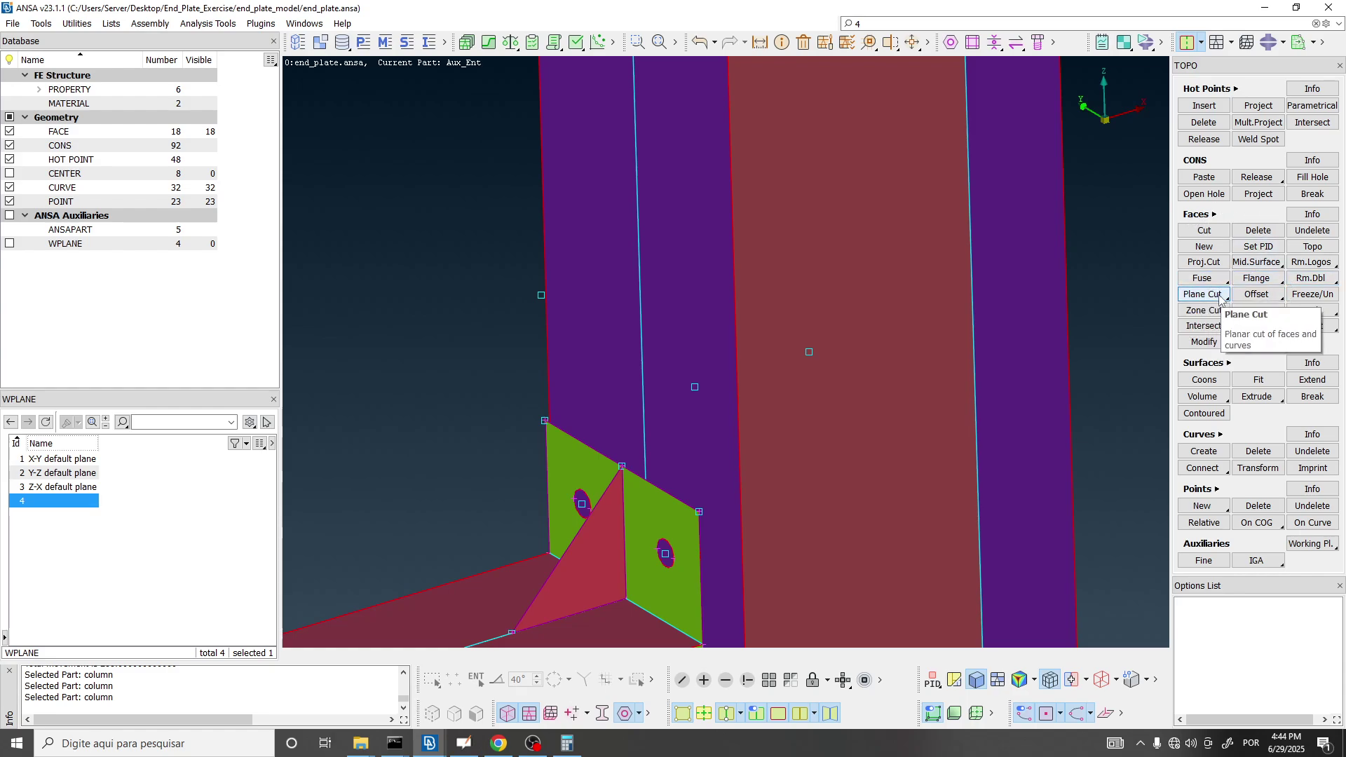
click(1213, 215)
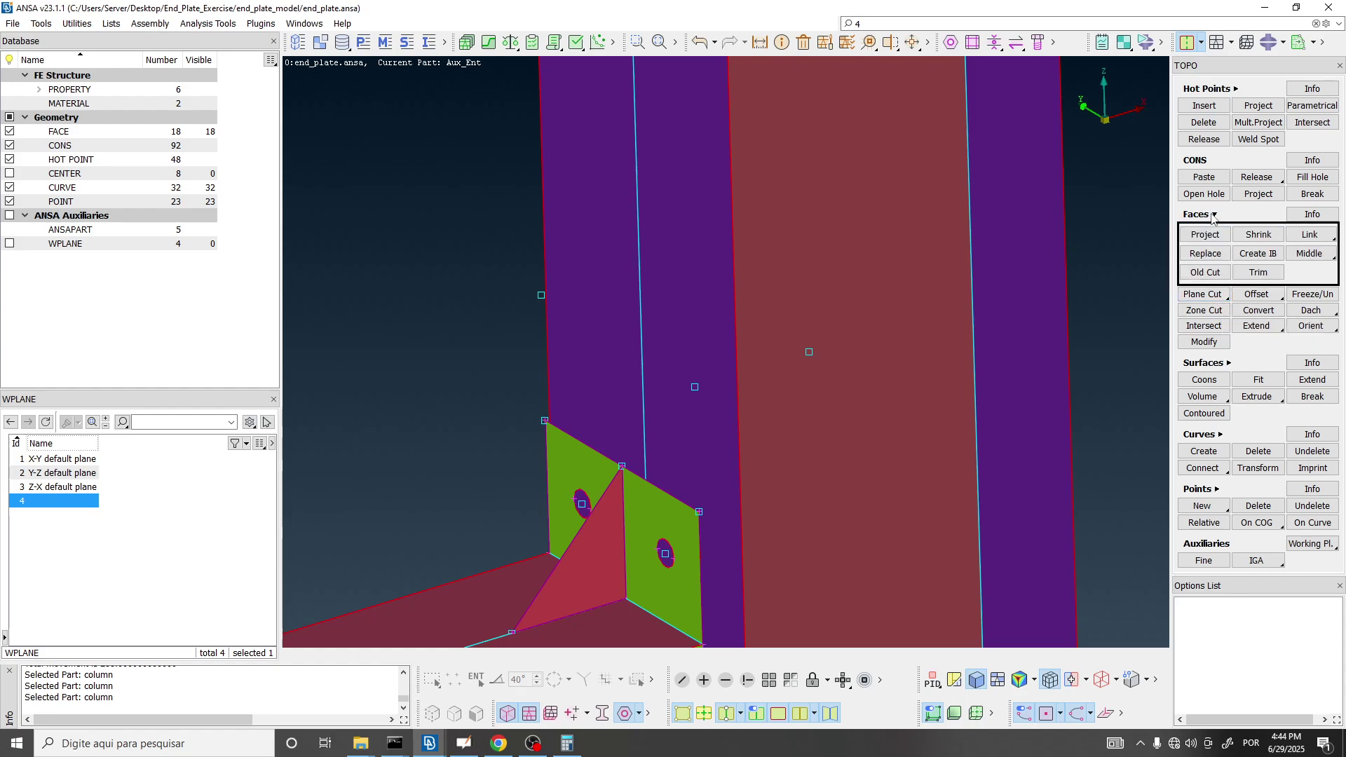
click(1213, 216)
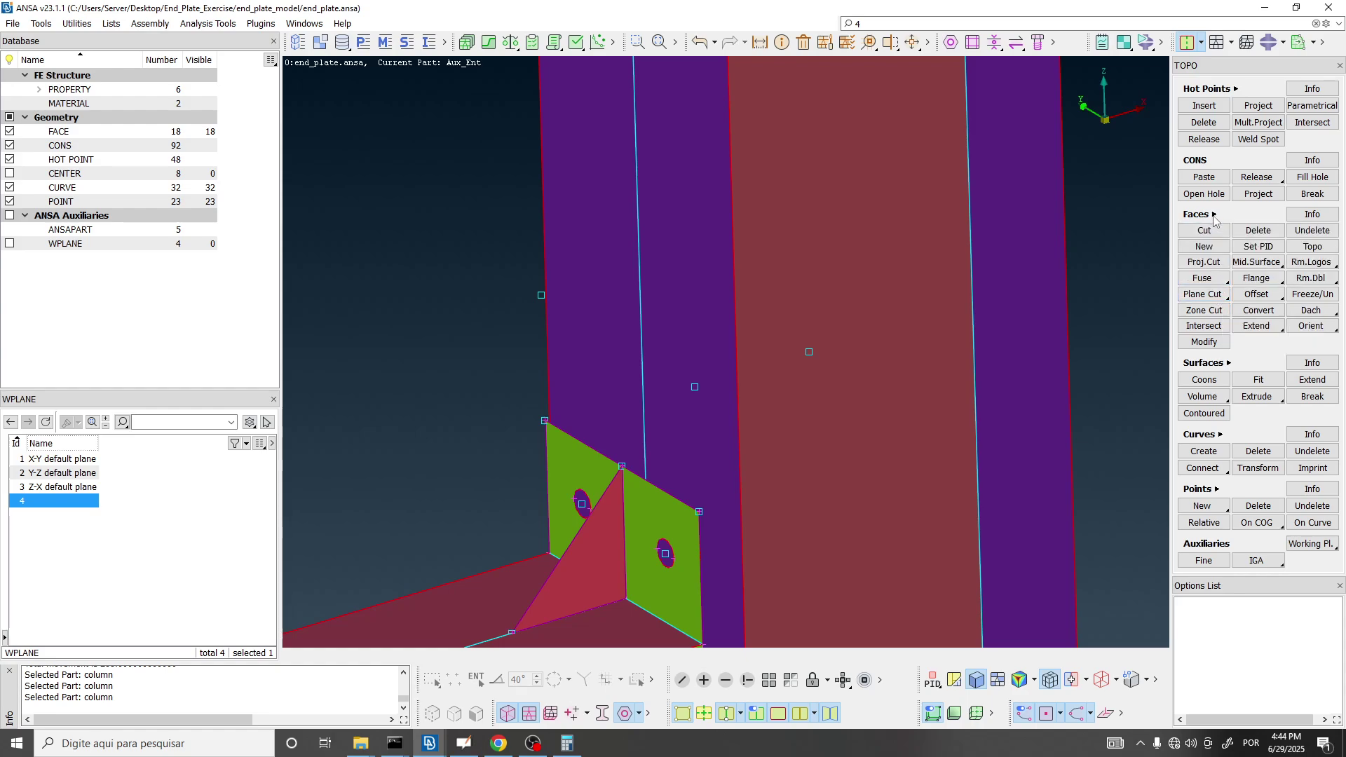
Define a single Plane Cut through the three auxiliary points located above the end plate's upper edge.
right_click(1225, 297)
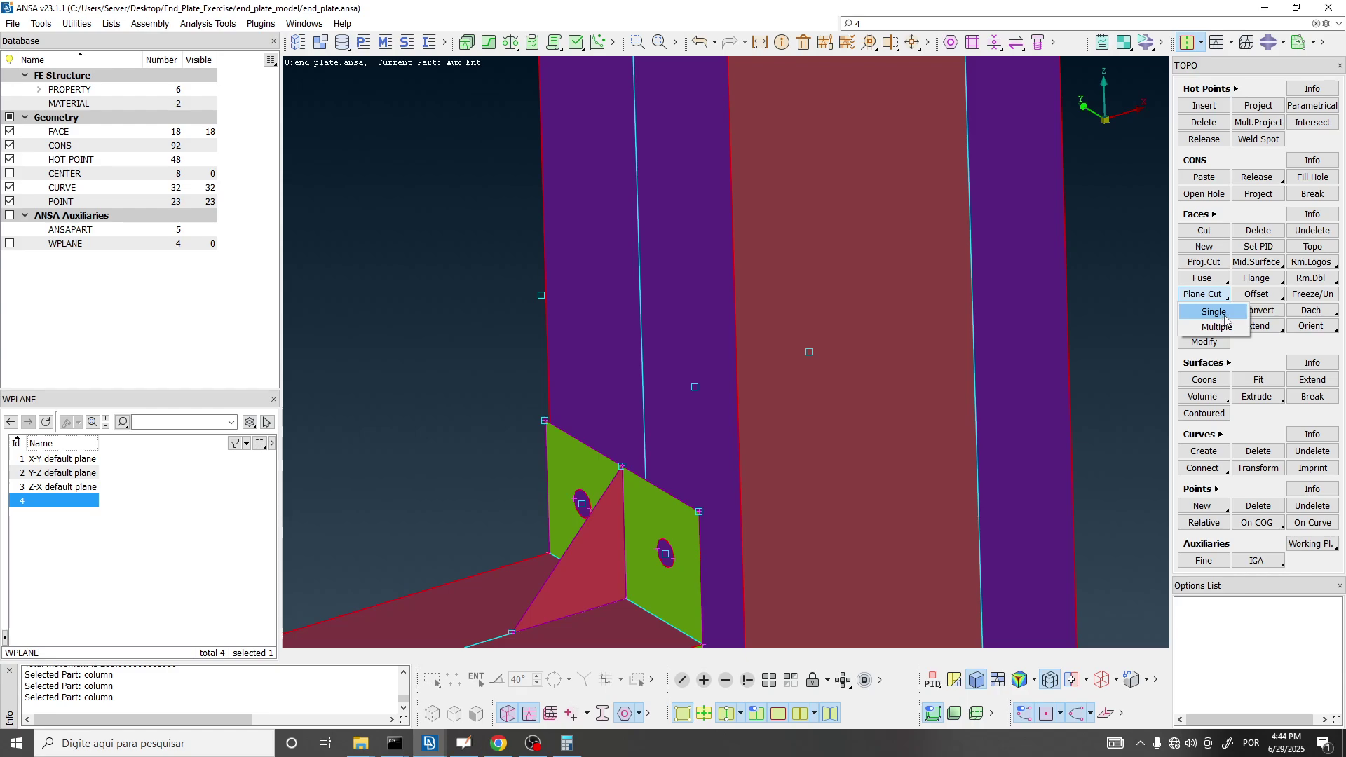
click(1225, 318)
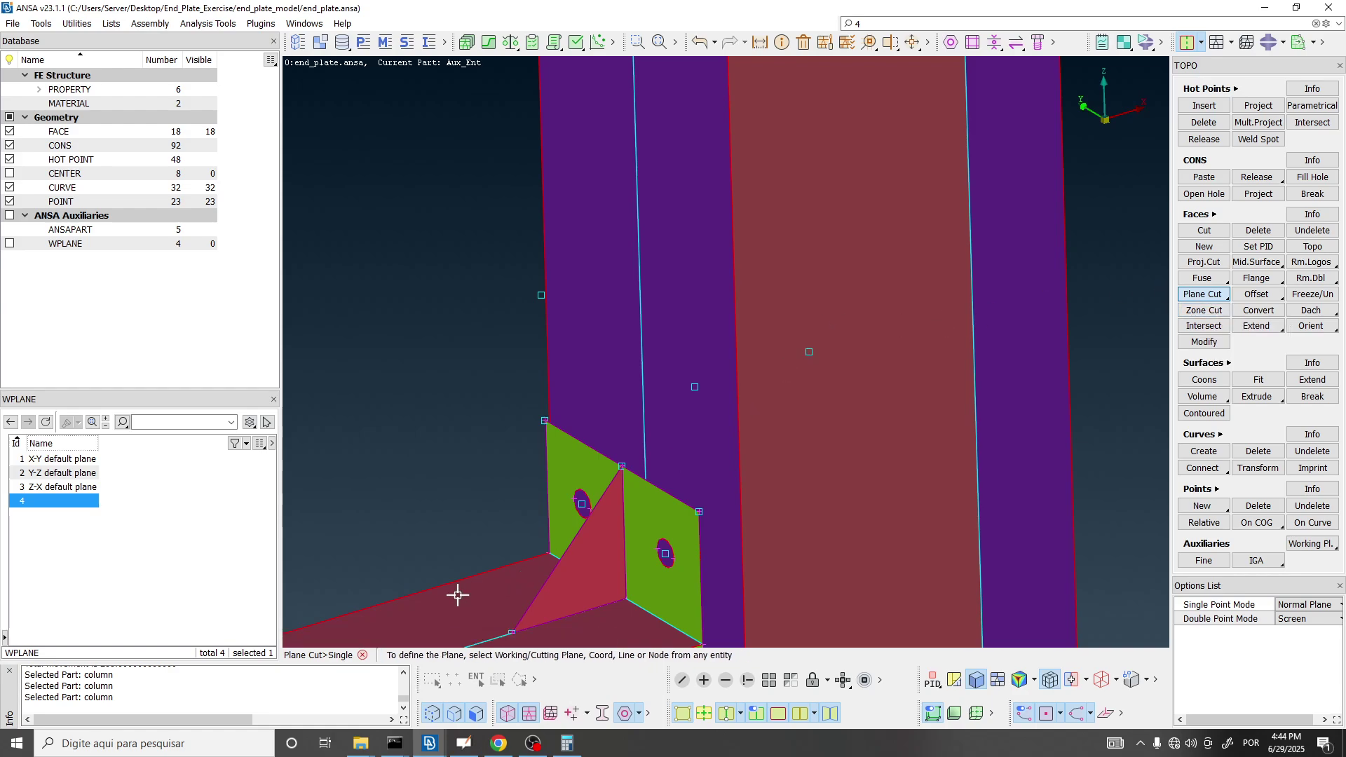
click(809, 352)
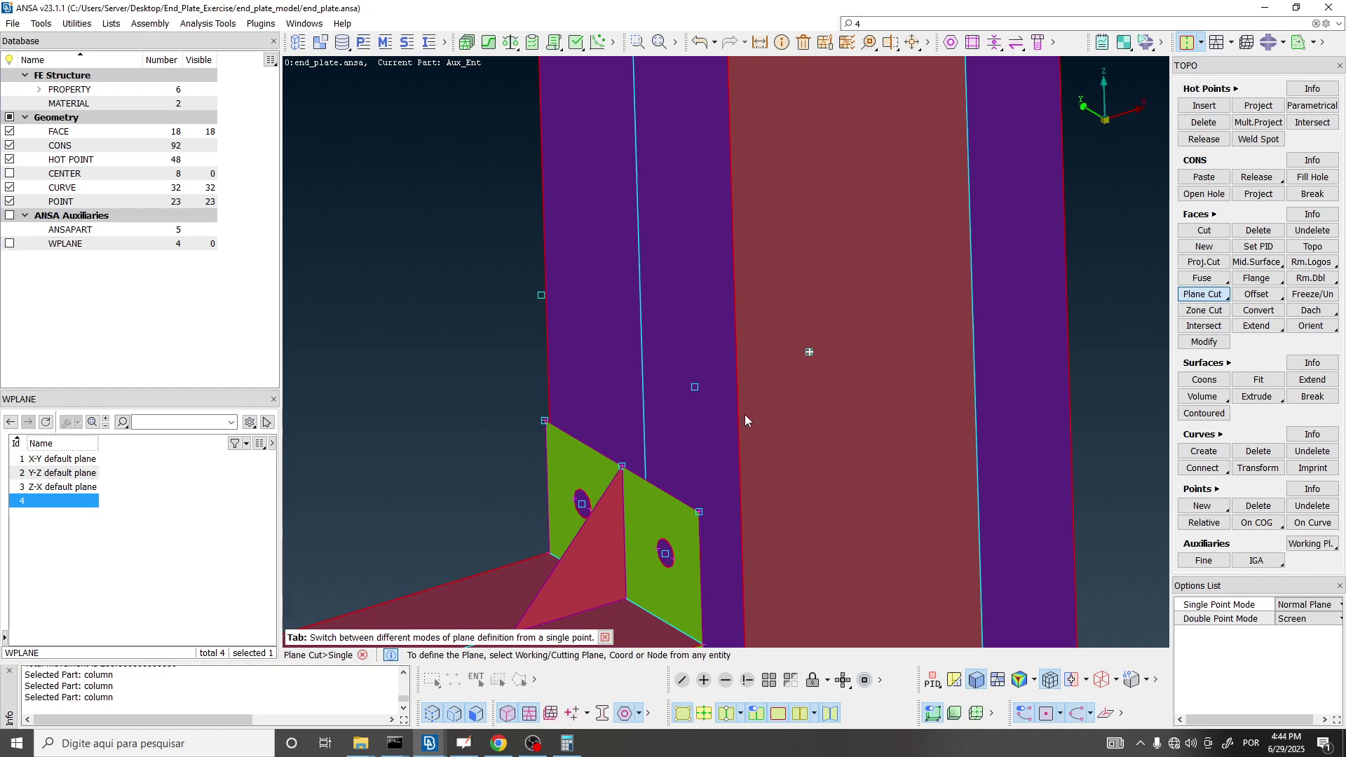
click(695, 386)
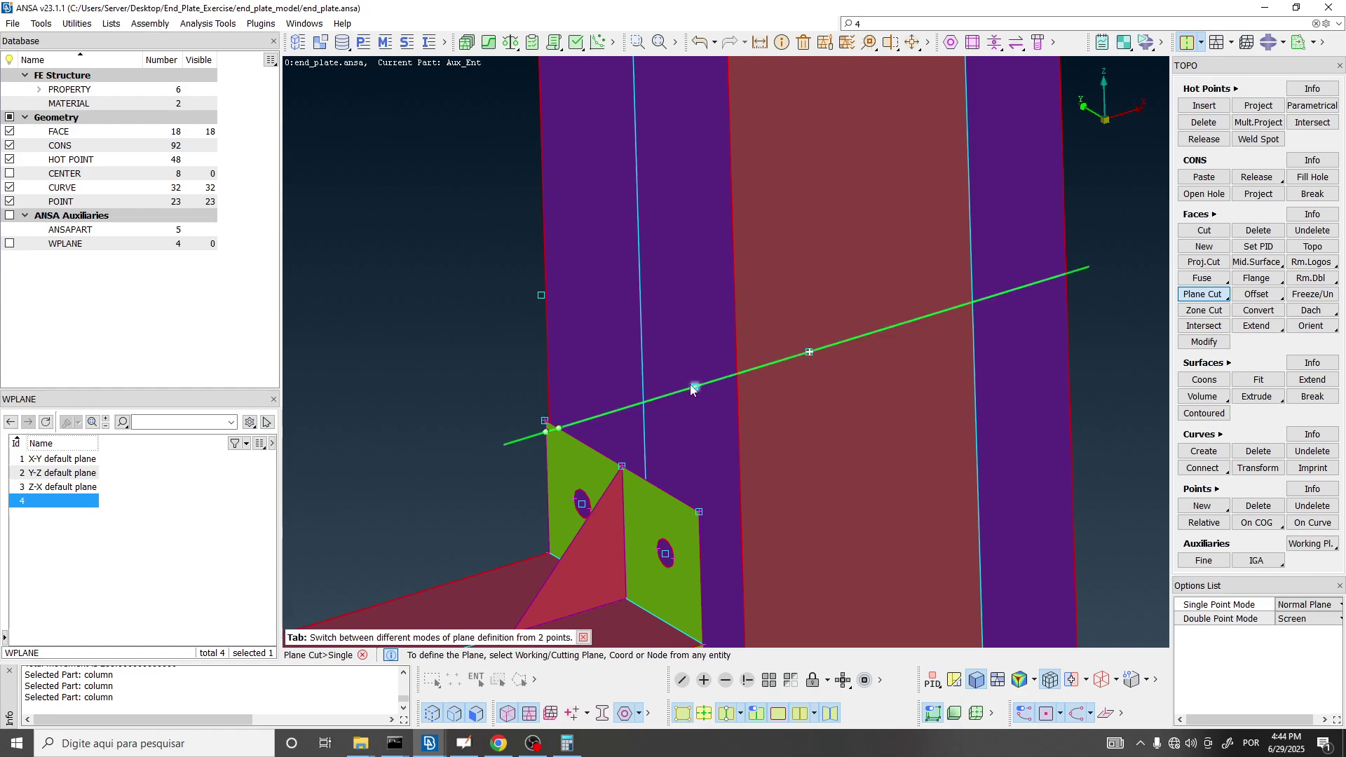
click(541, 296)
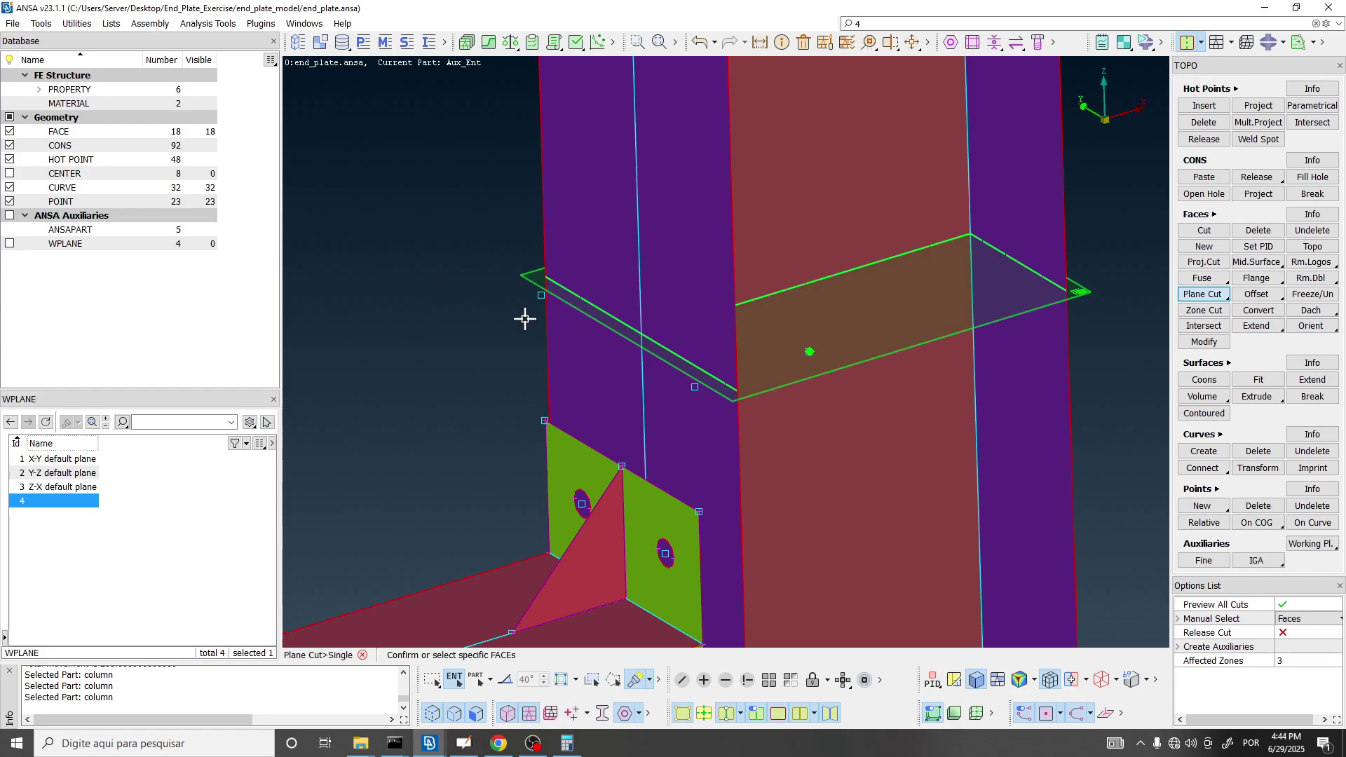
Apply the plane cut to all the column's flange and web faces crossed by the plane above the end plate.
ctrl+drag(525, 318, 643, 255)
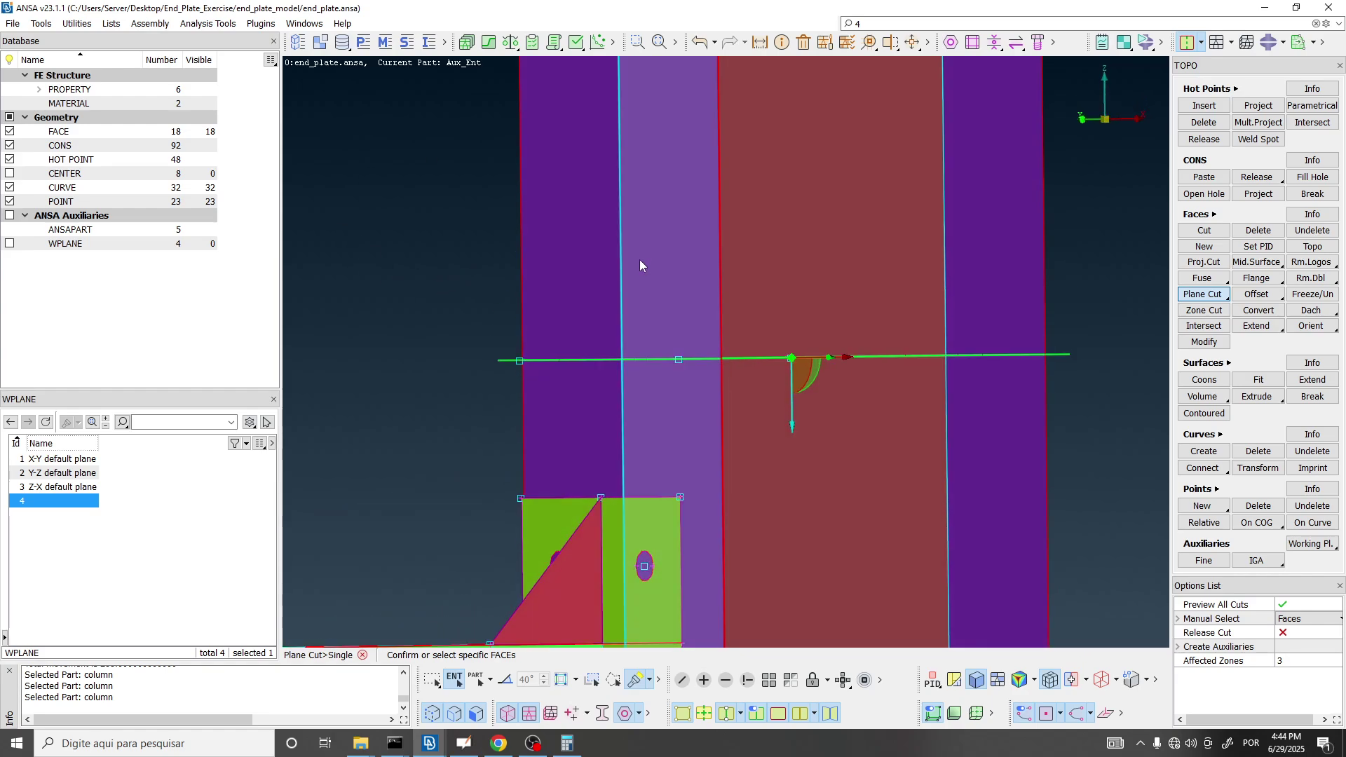
ctrl+drag(669, 350, 503, 394)
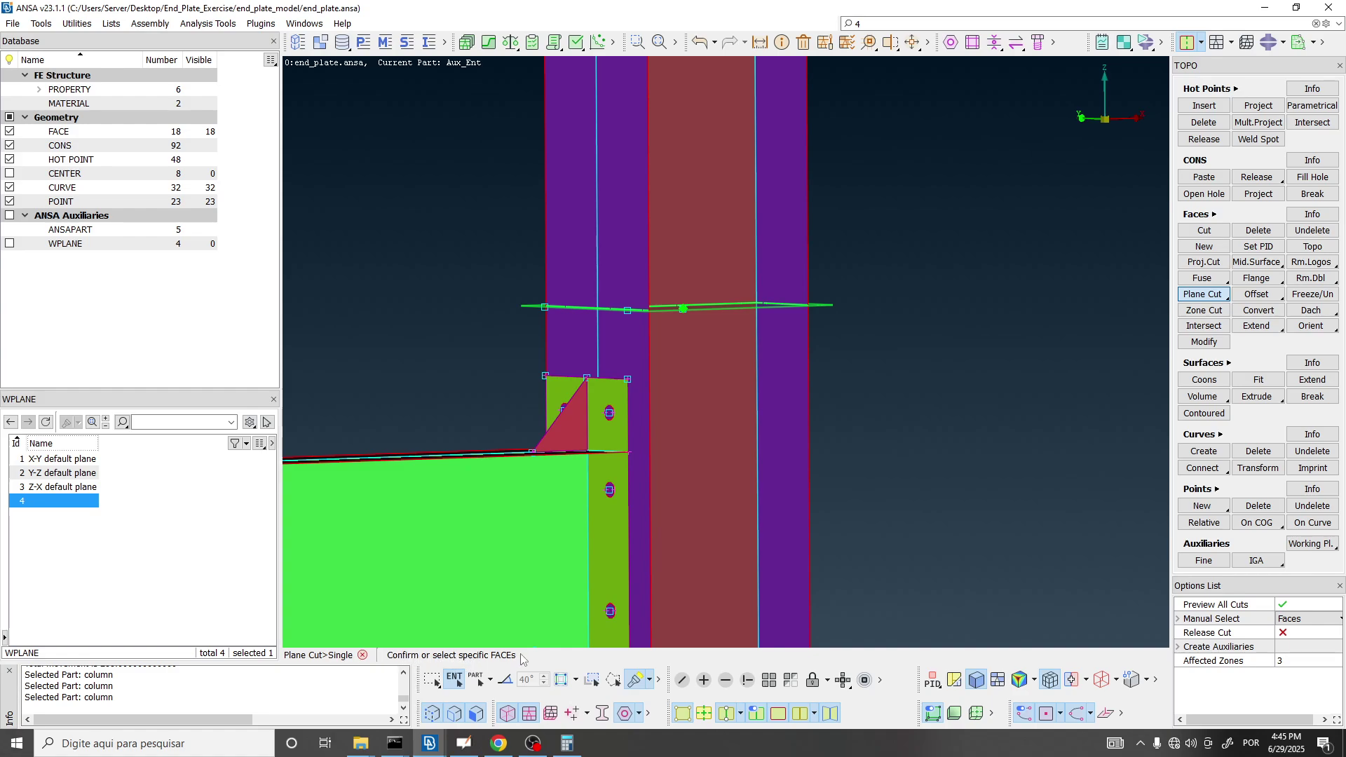
ctrl+drag(811, 361, 895, 358)
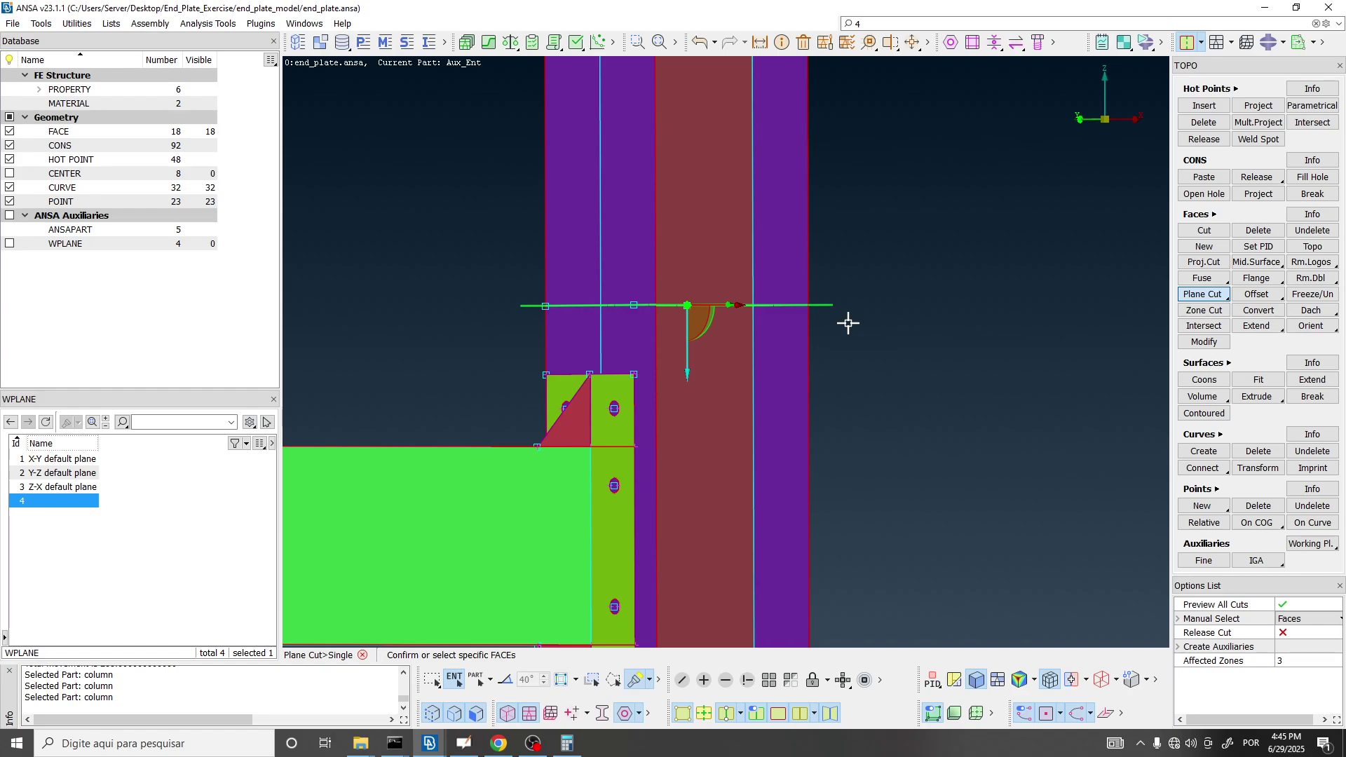
drag(849, 323, 433, 237)
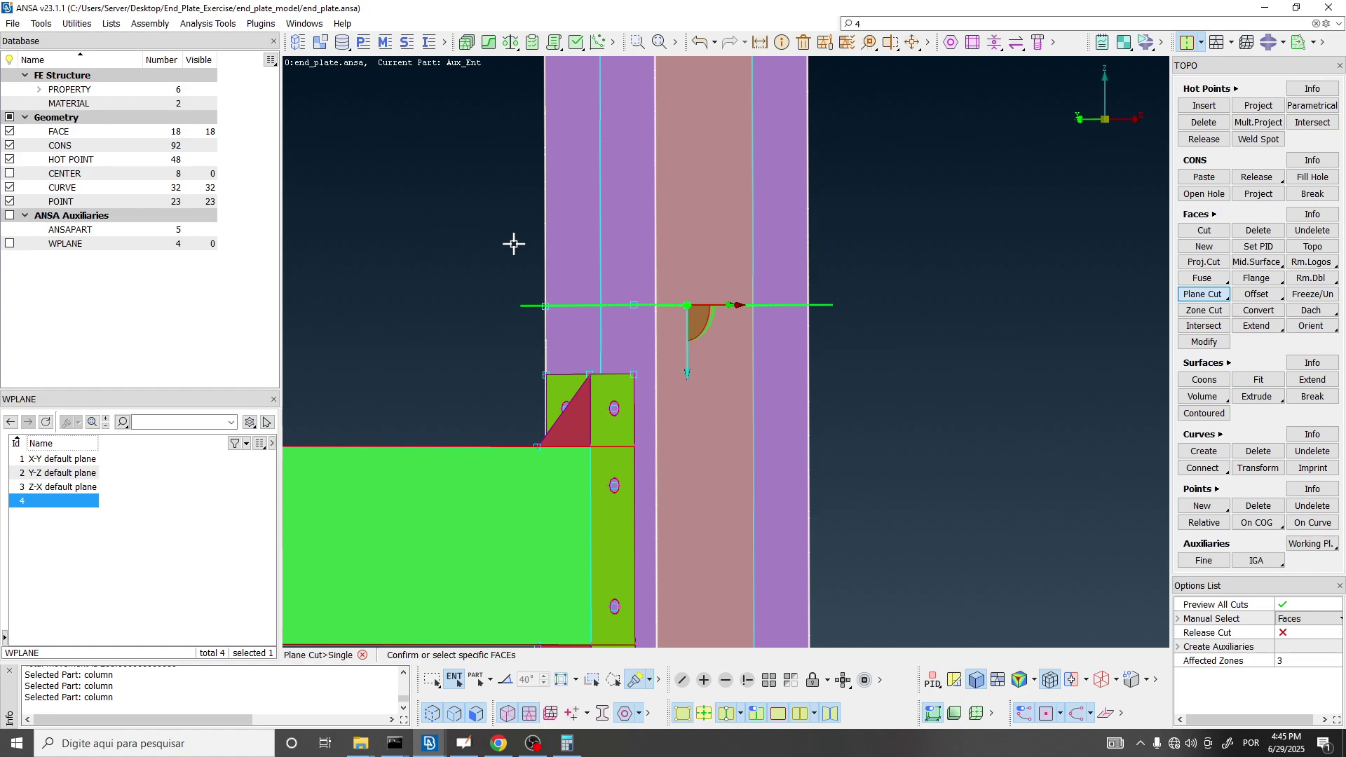
middle_click(895, 263)
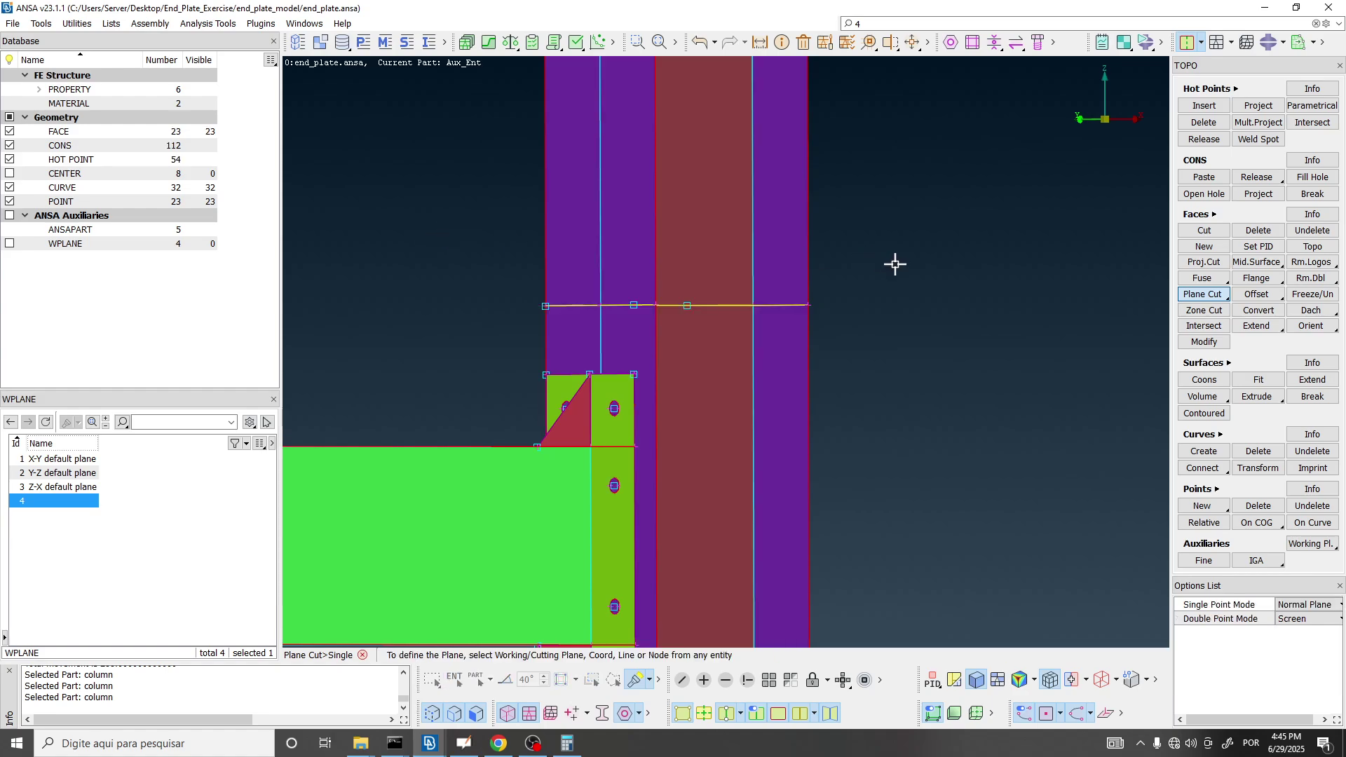
ctrl+drag(713, 302, 704, 343)
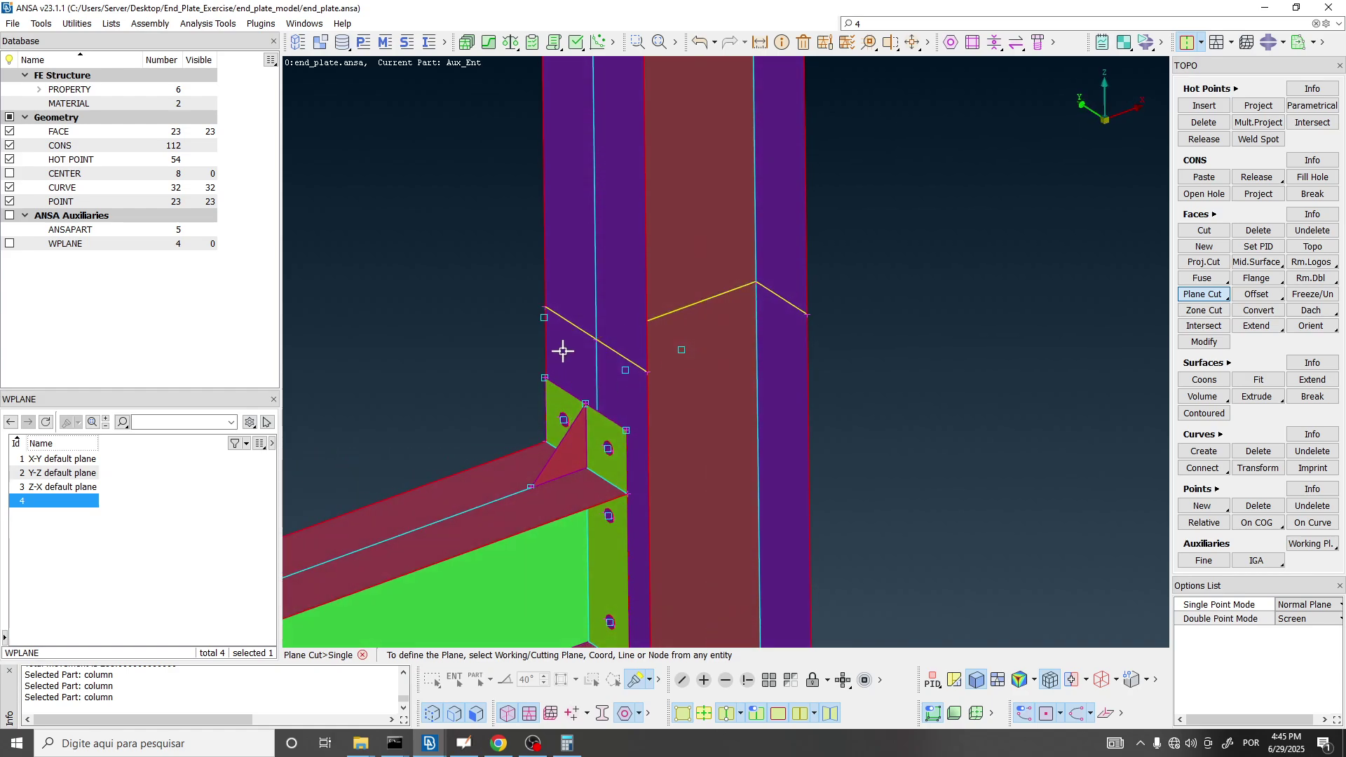
key(Escape)
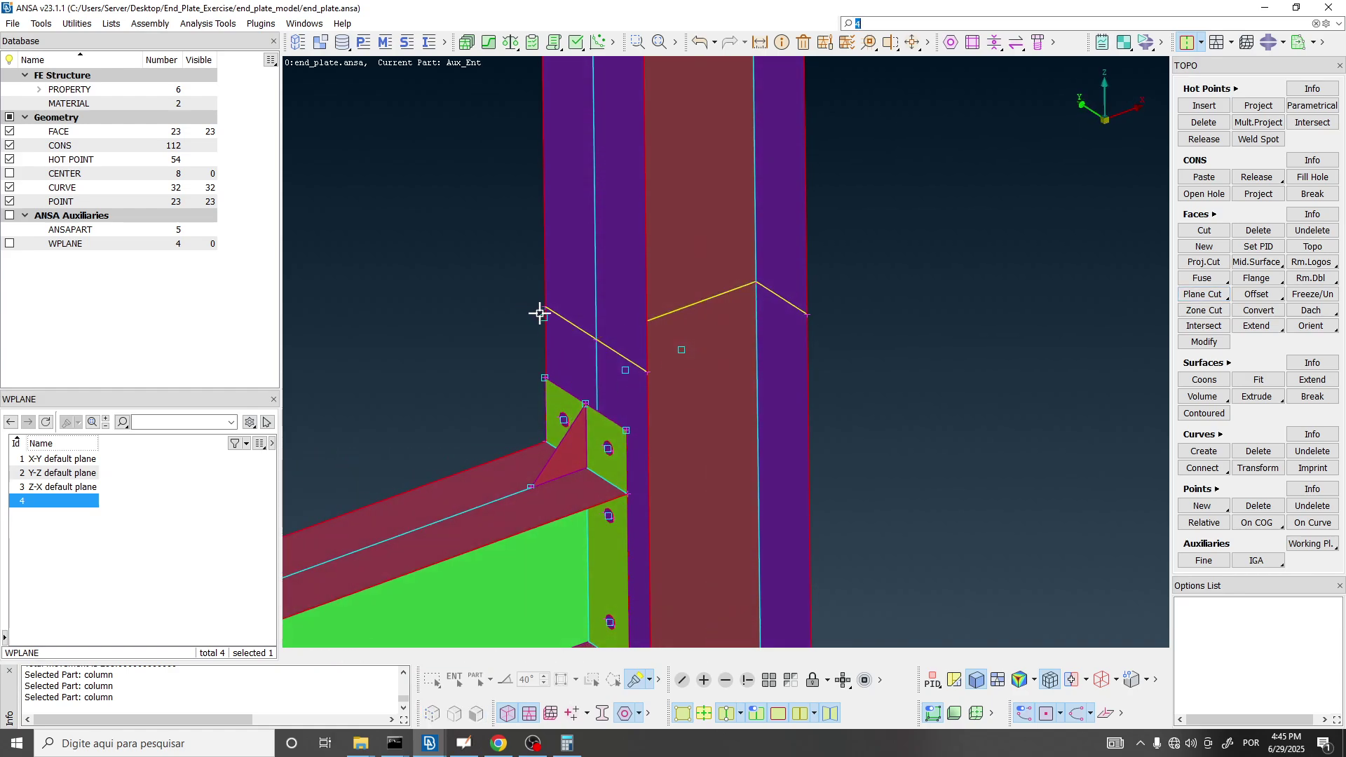
Examine the cut around the column, checking one CONS on the cut line and the flange faces above and below it.
scroll(540, 313, up, 3)
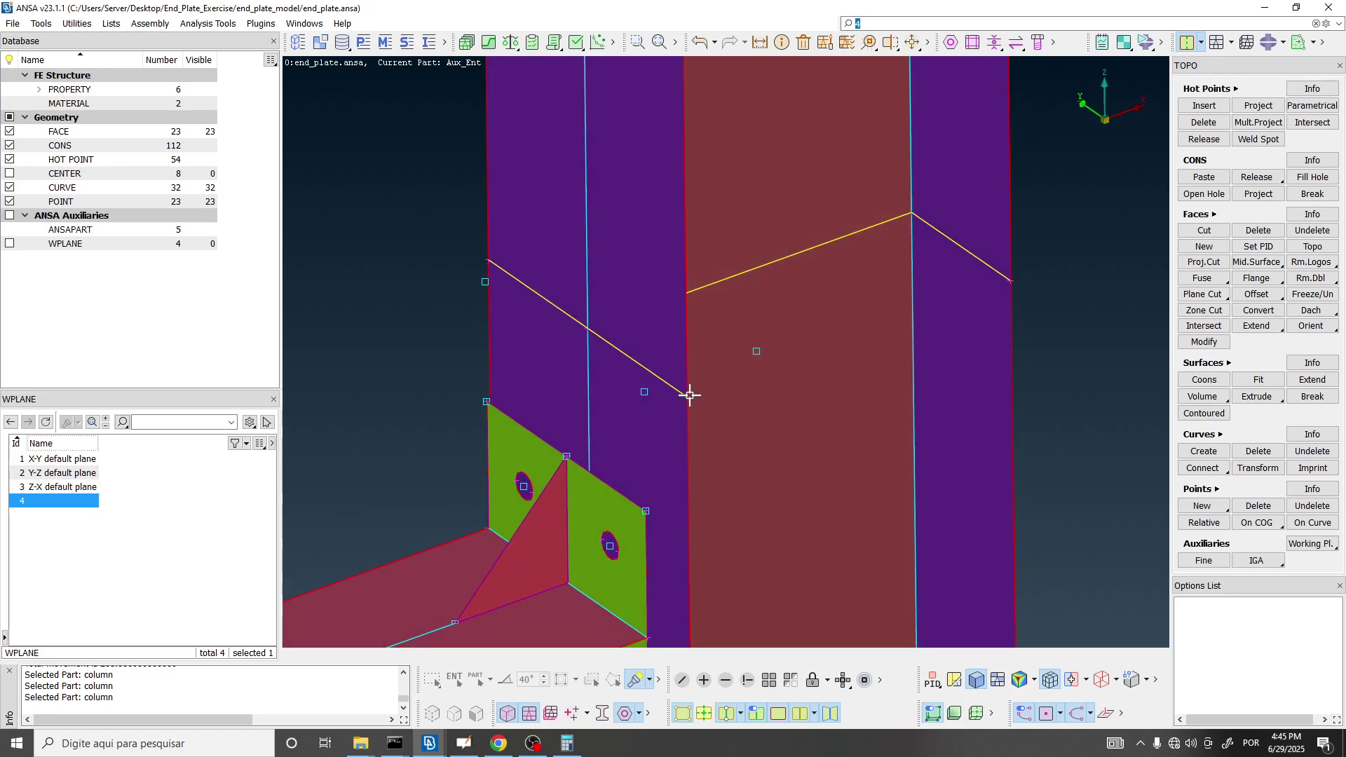
ctrl+drag(485, 276, 456, 273)
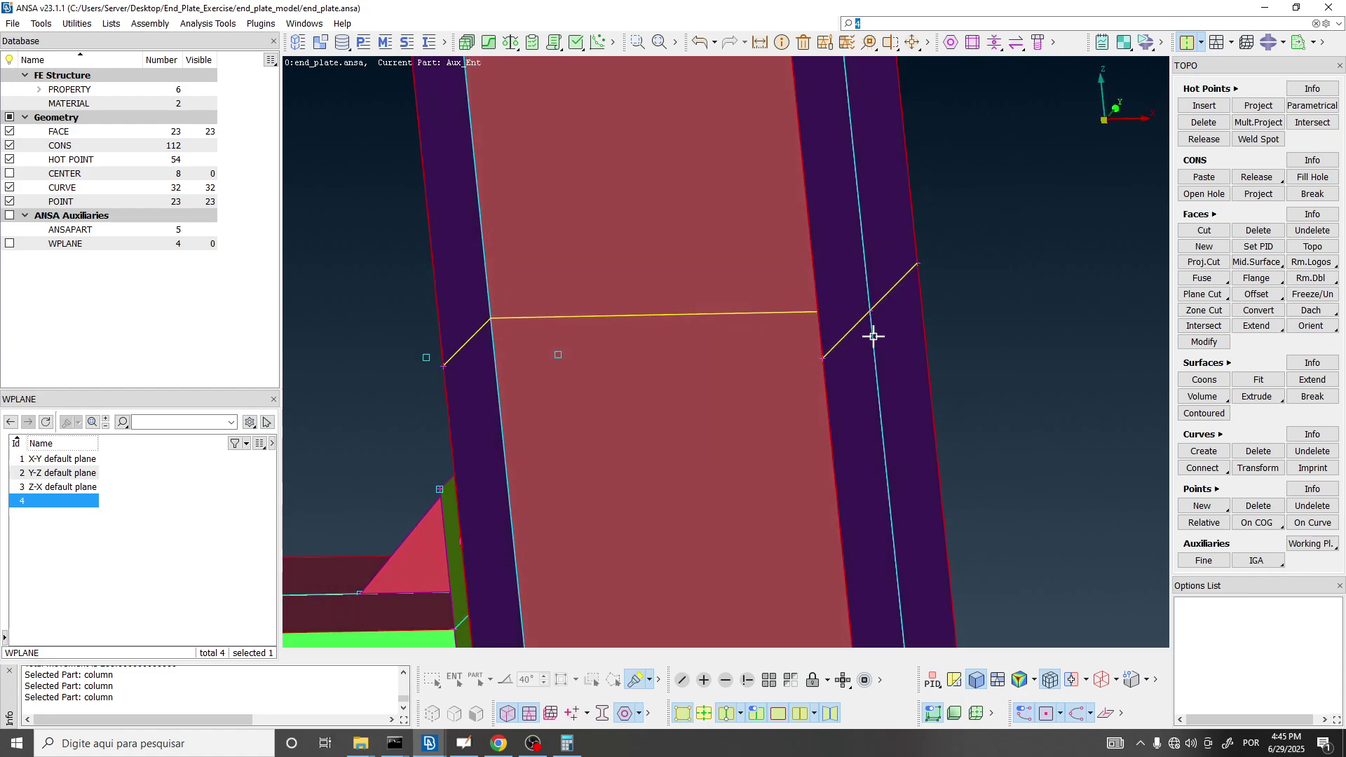
mouse_move(875, 334)
ctrl+mouse_down()
mouse_move(919, 313)
mouse_move(927, 341)
mouse_move(896, 340)
ctrl+mouse_up()
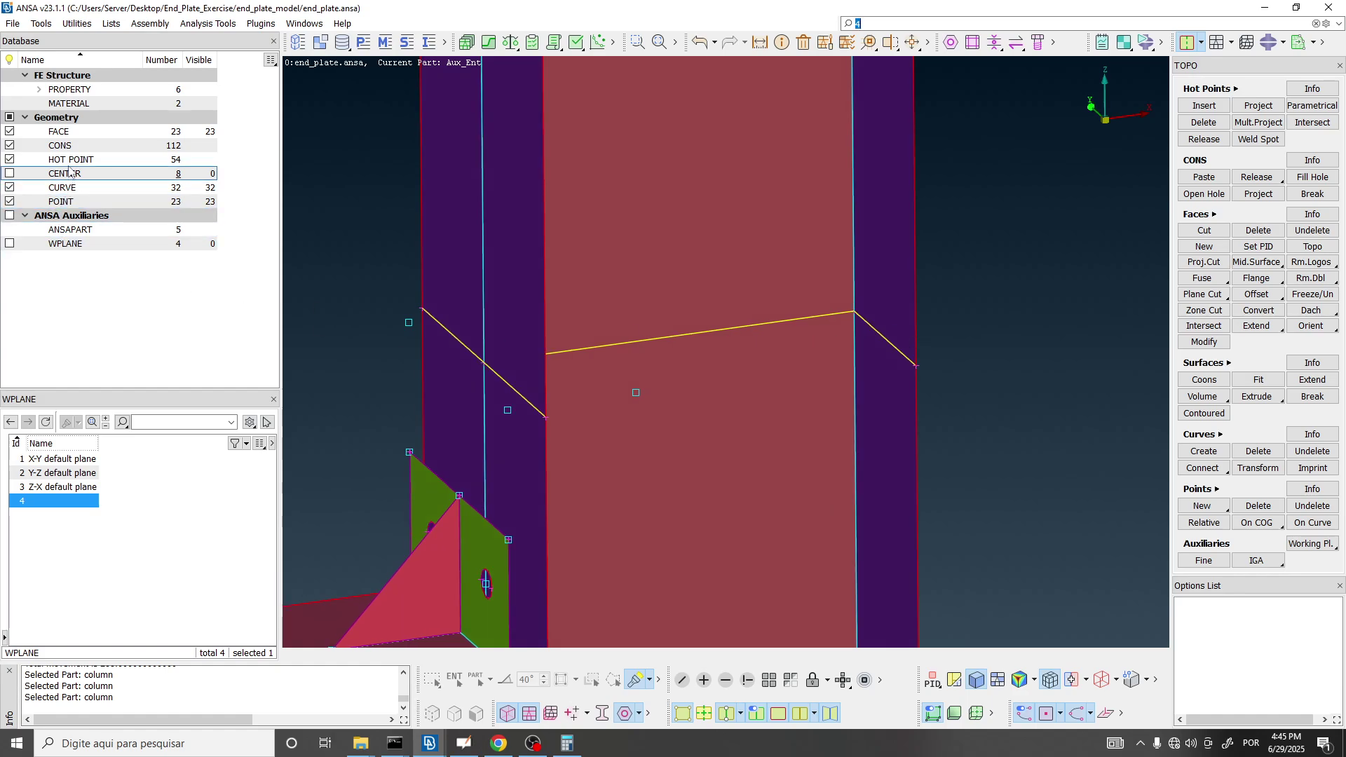
click(63, 145)
click(504, 385)
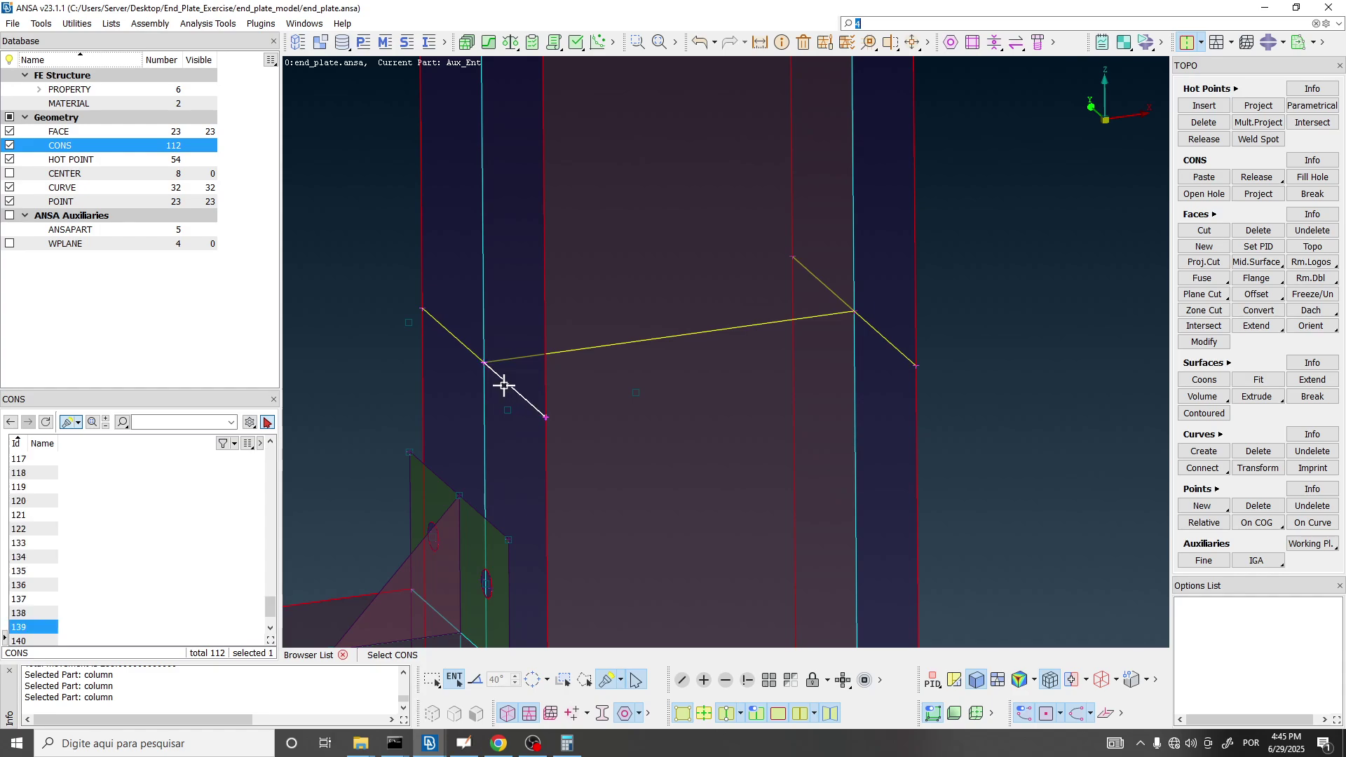
click(64, 187)
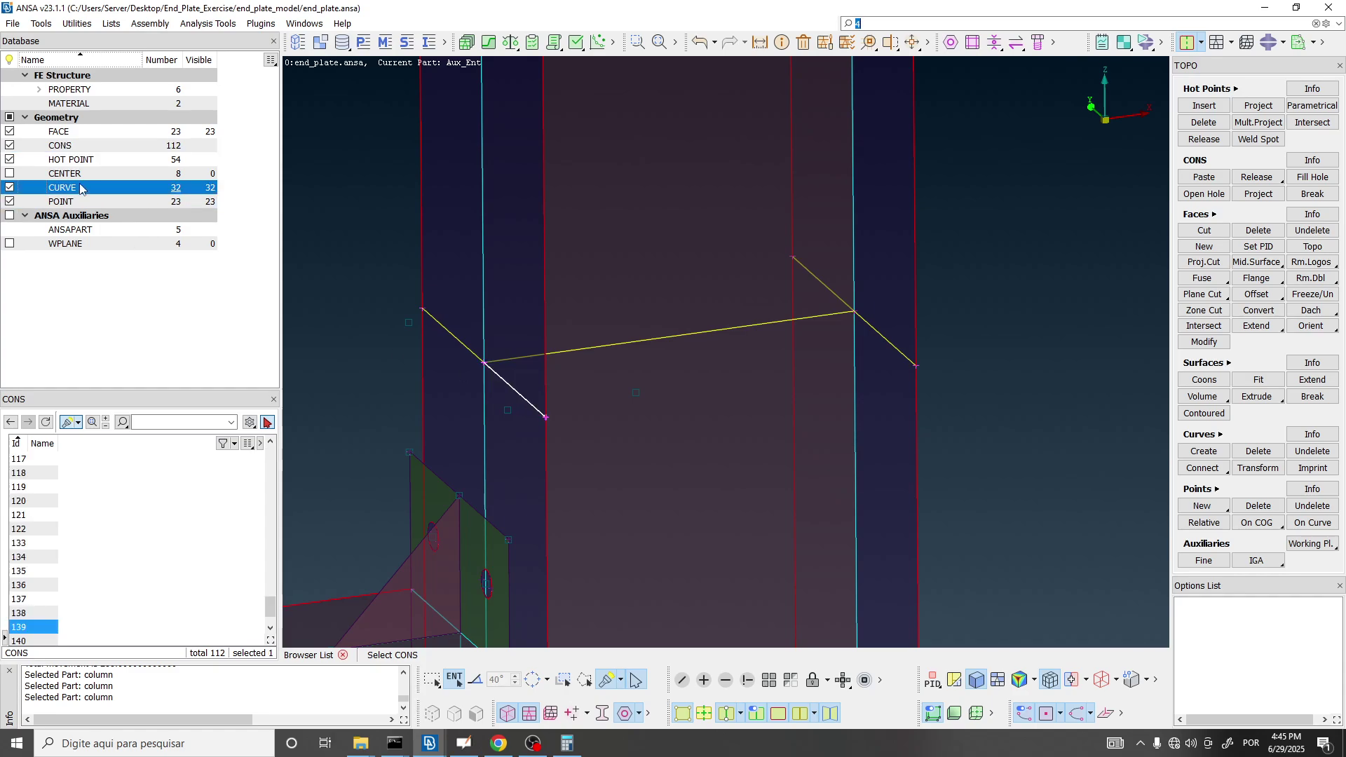
click(70, 133)
click(542, 321)
click(521, 463)
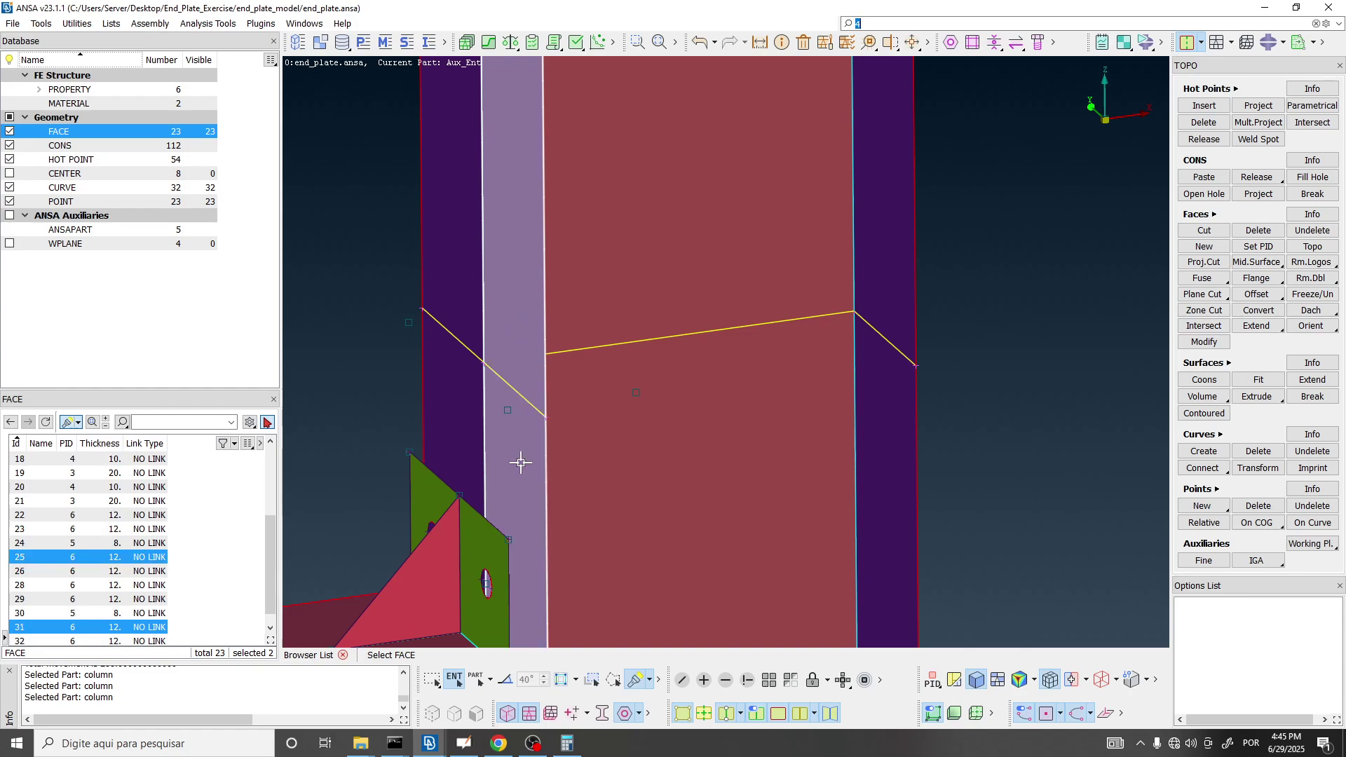
scroll(646, 150, down, 3)
scroll(579, 265, up, 3)
ctrl+drag(613, 247, 600, 285)
middle_click(600, 285)
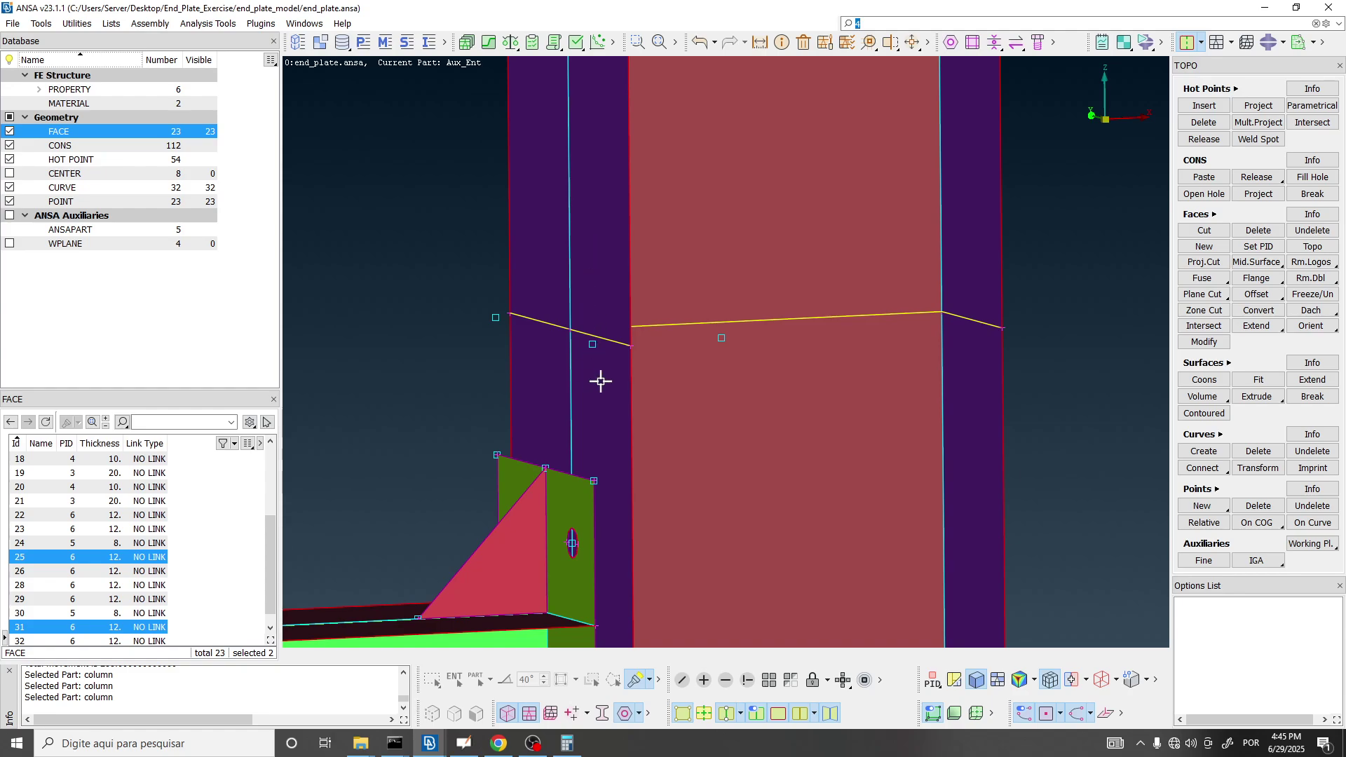
Highlight the four front flange faces of the column, above and below the cut line, to check how they are divided.
click(70, 131)
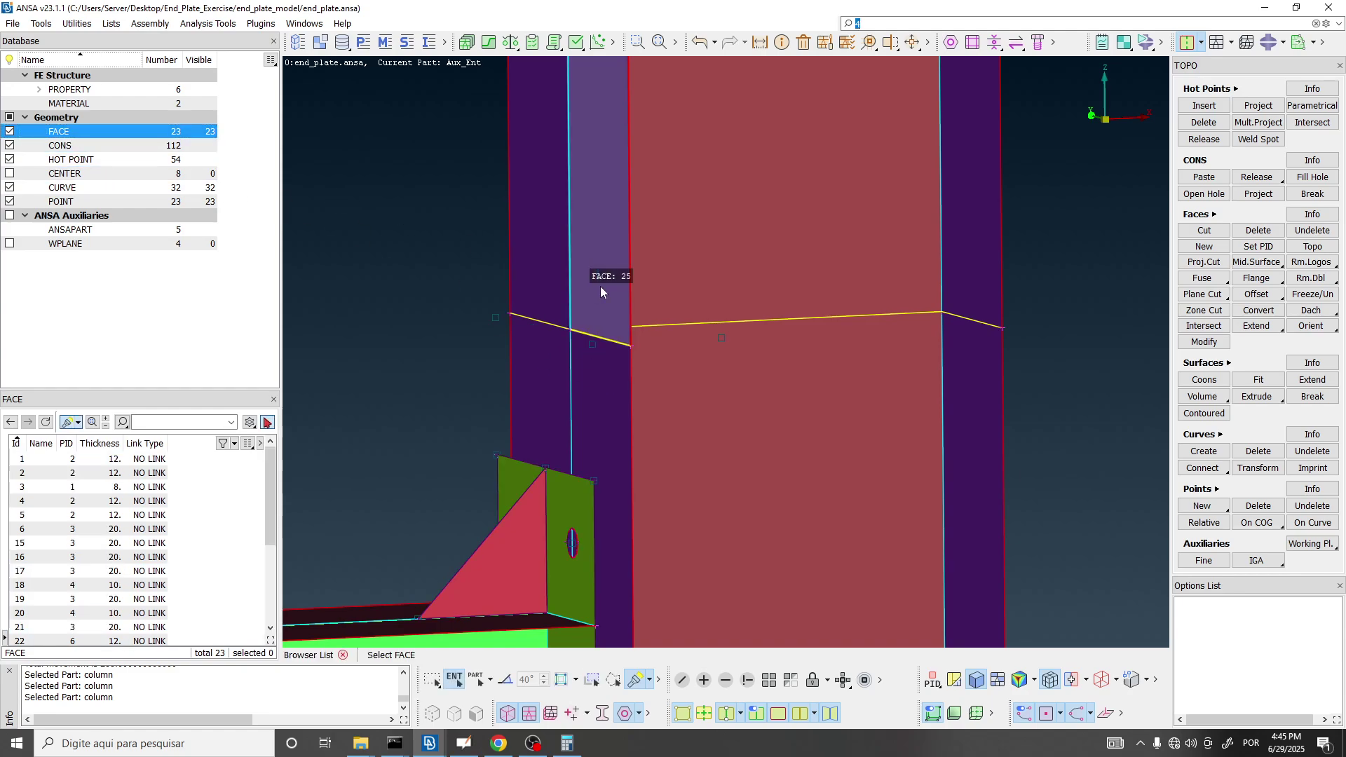
click(551, 225)
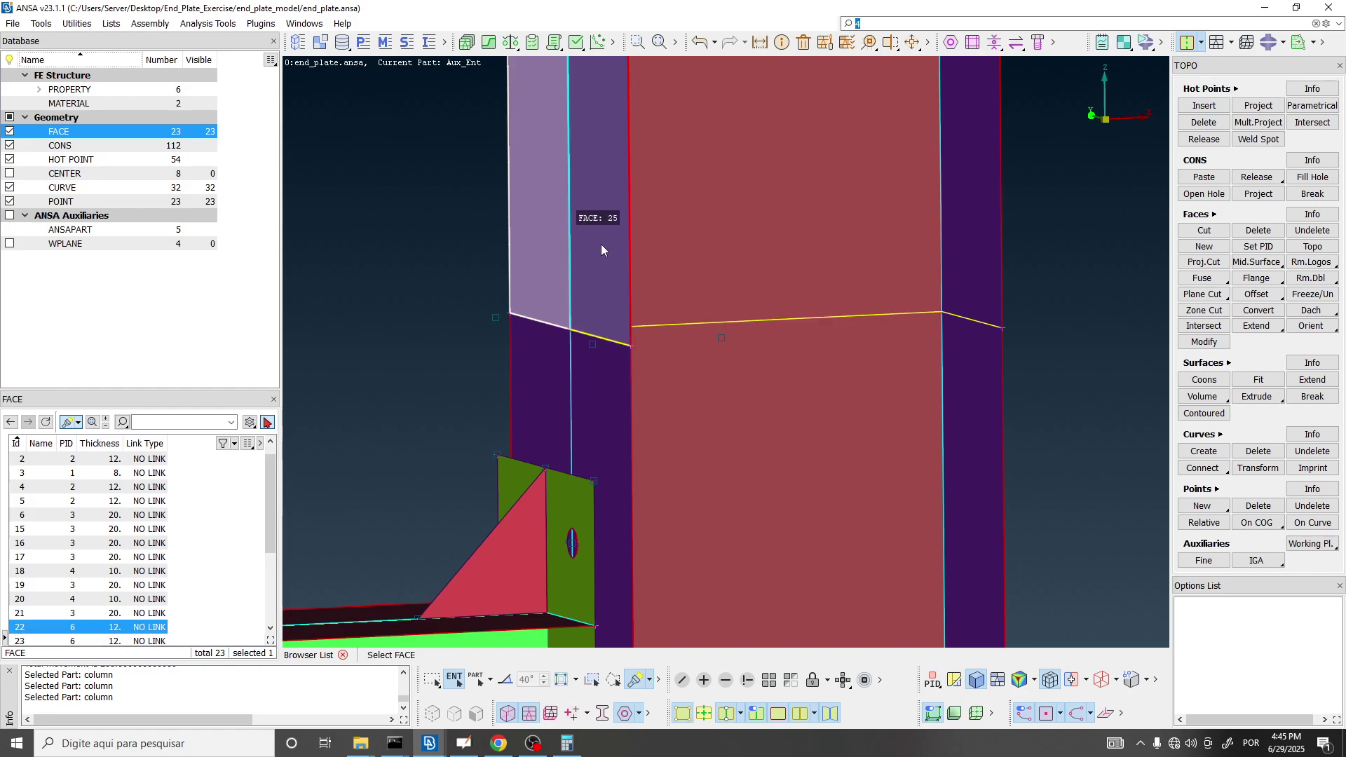
click(601, 242)
click(606, 390)
click(547, 391)
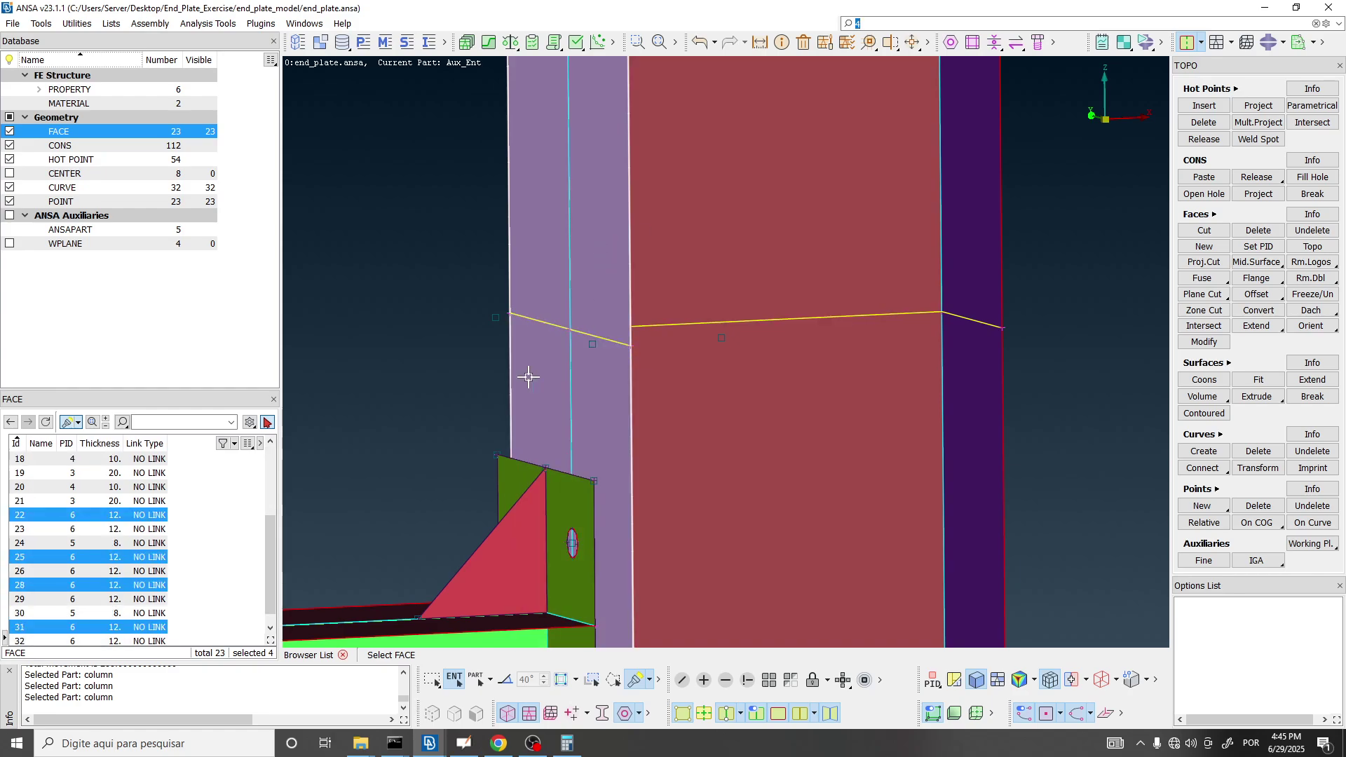
middle_click(549, 445)
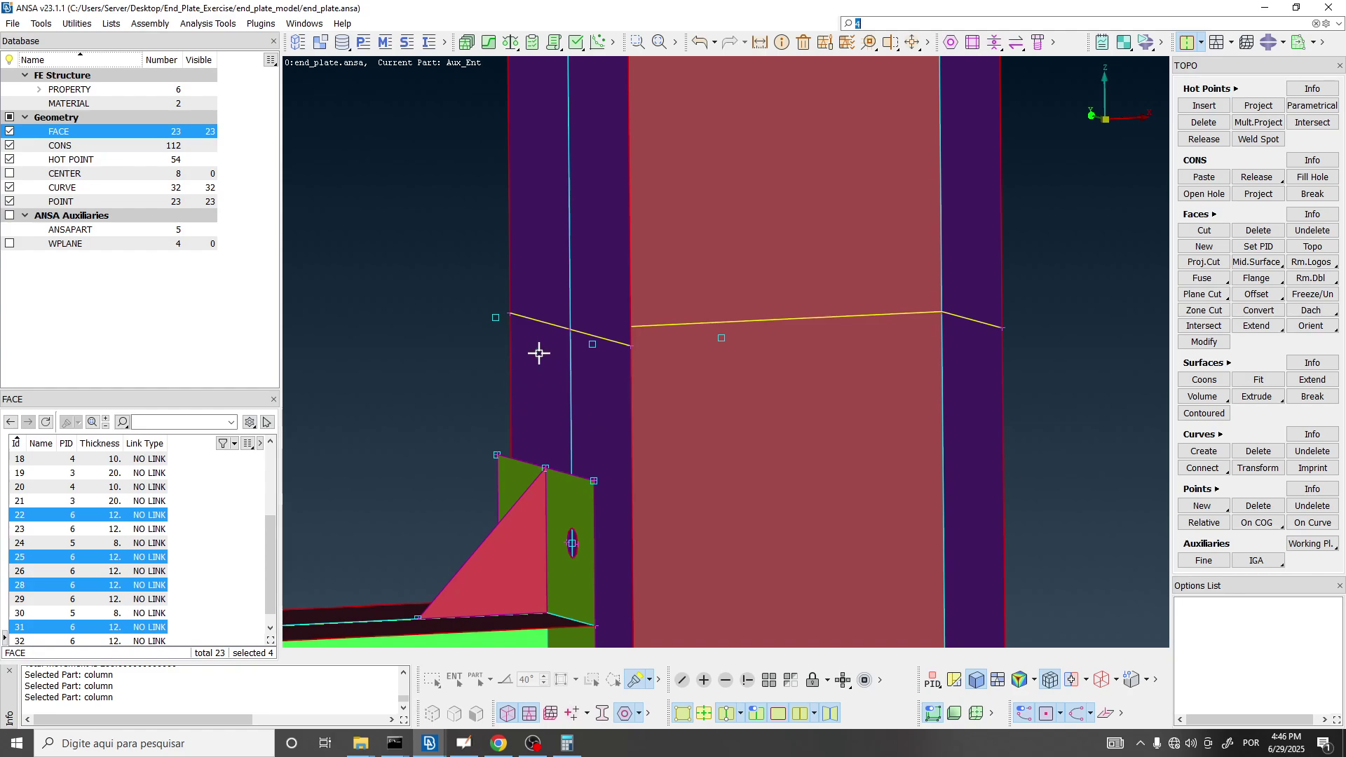
Create two relative points 100 mm below the two lower corners of the end plate, using direction dz -1.
scroll(634, 155, down, 5)
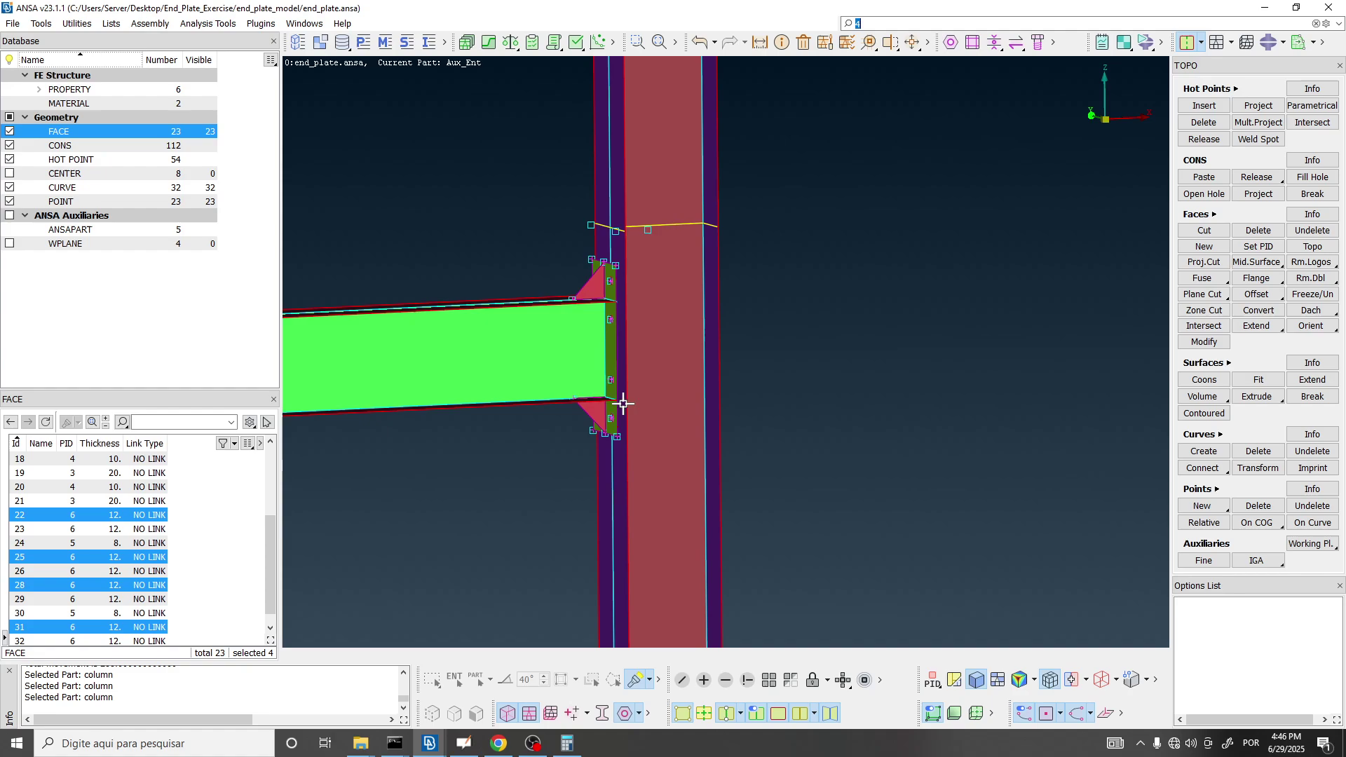
scroll(624, 493, up, 3)
scroll(617, 413, up, 2)
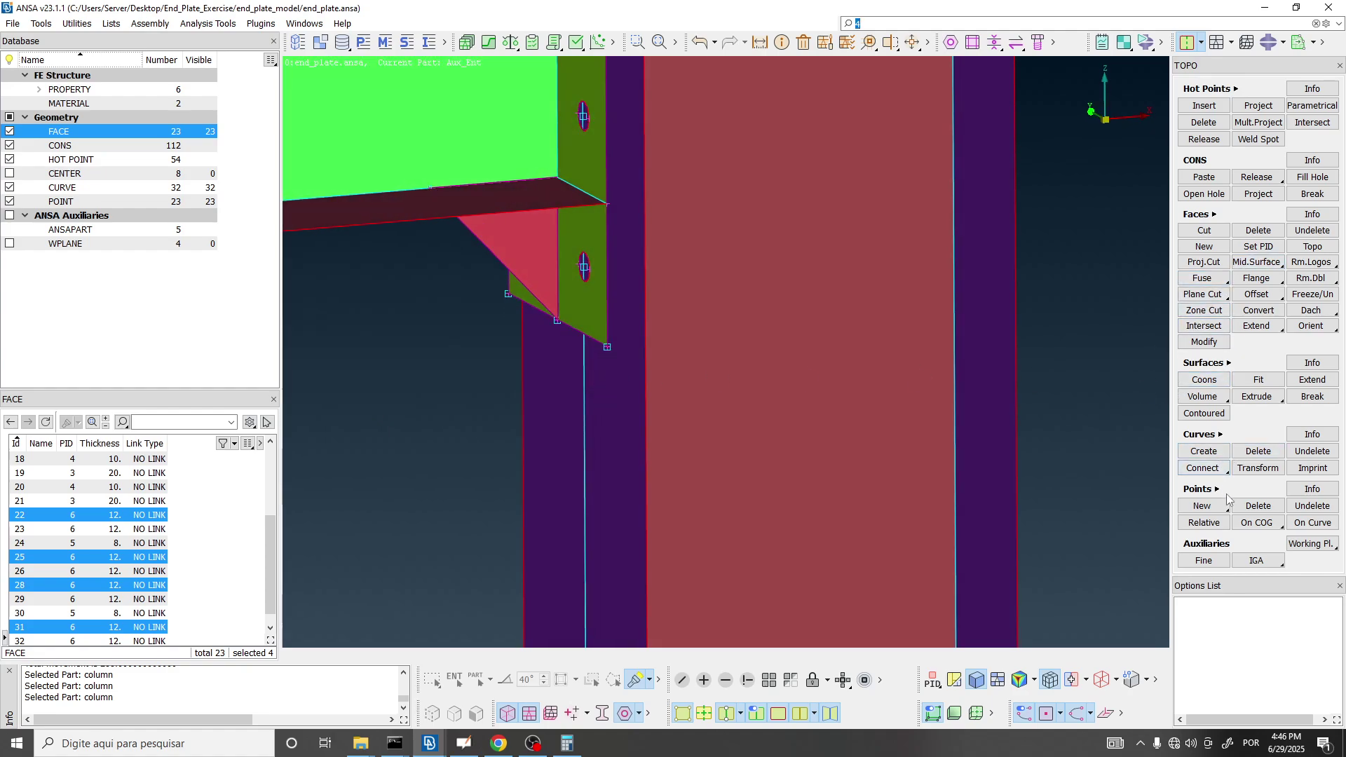
click(1204, 522)
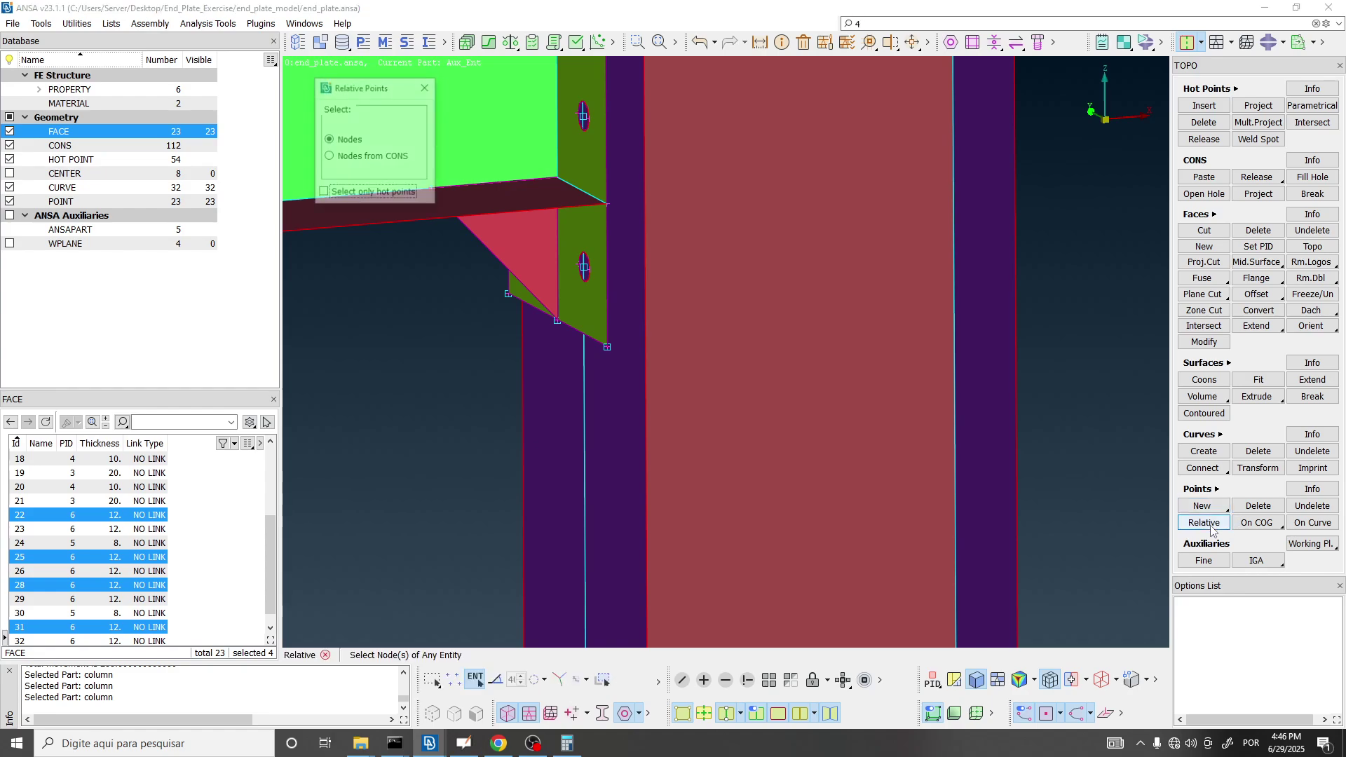
click(606, 357)
click(504, 298)
middle_click(539, 353)
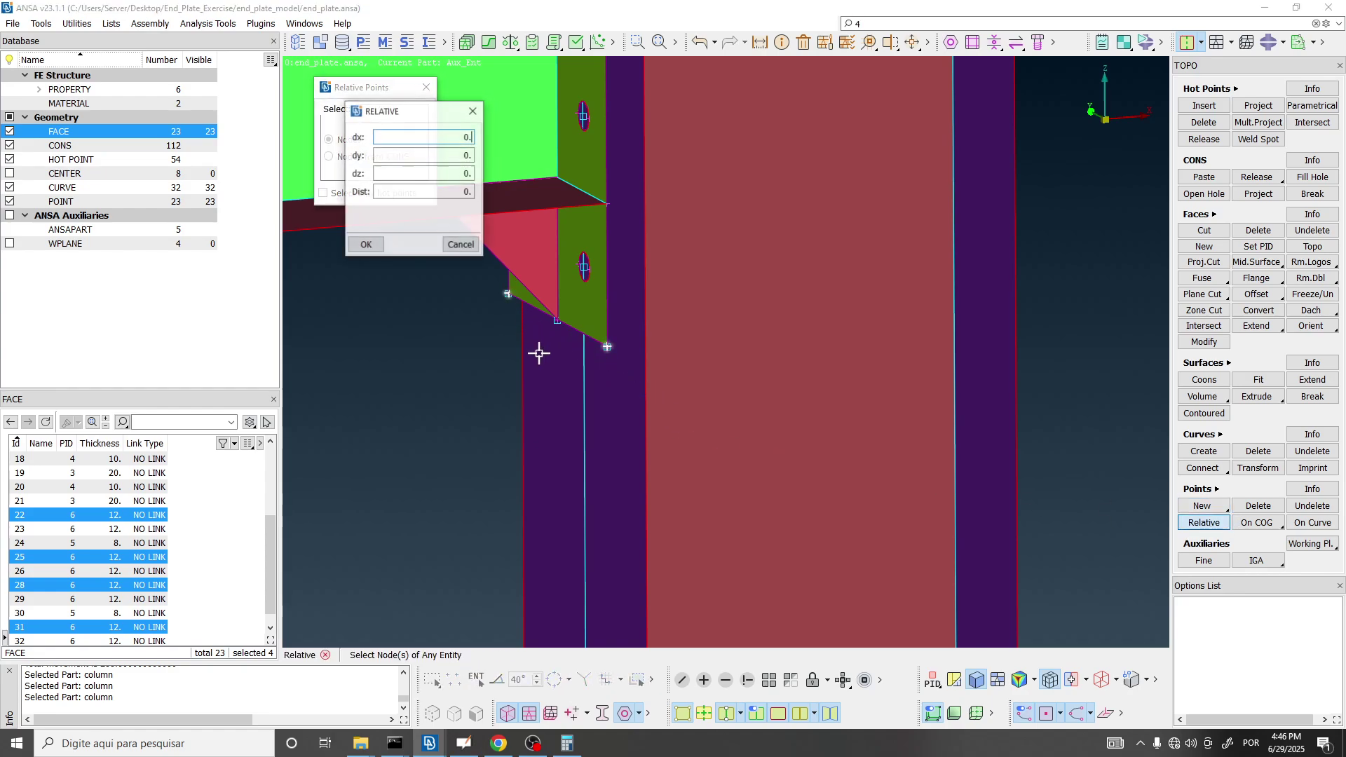
key(Tab)
key(Tab)
text(-)
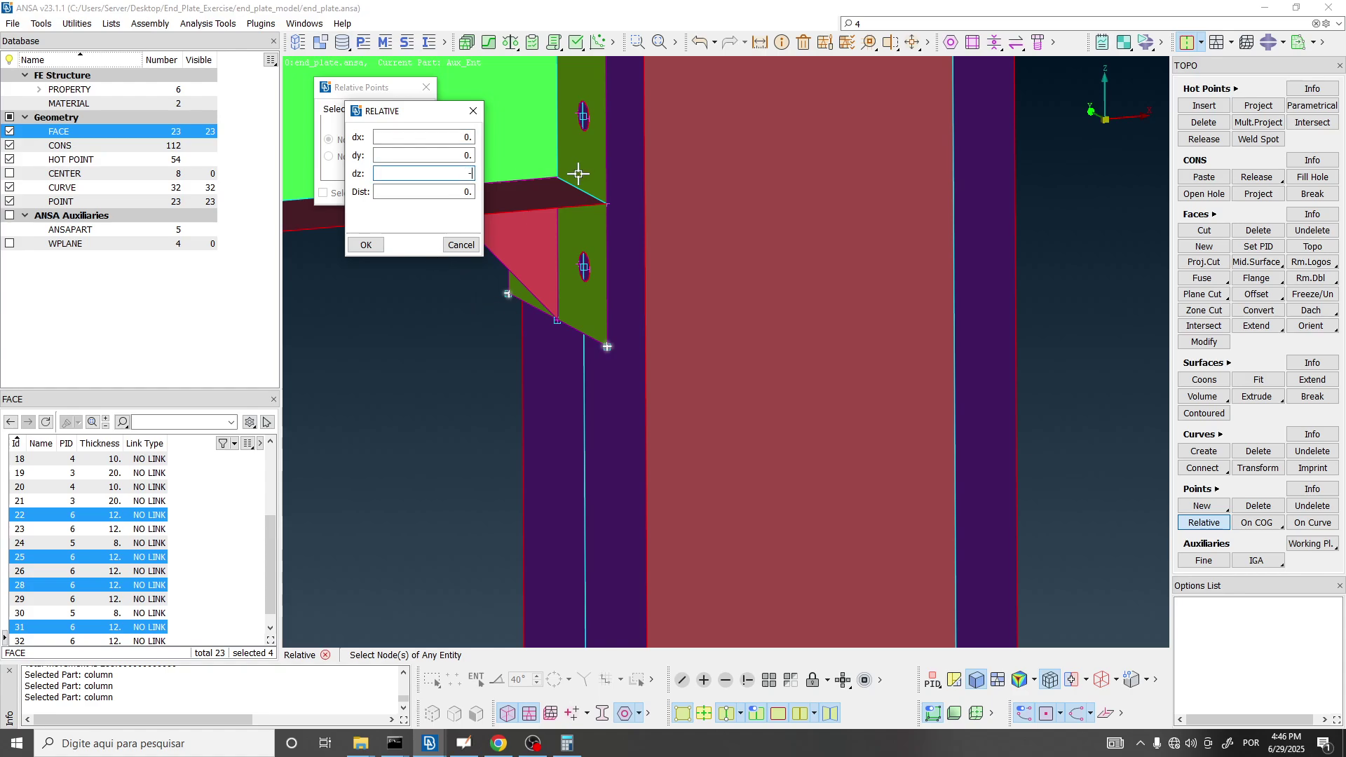
text(1)
click(452, 192)
text(1)
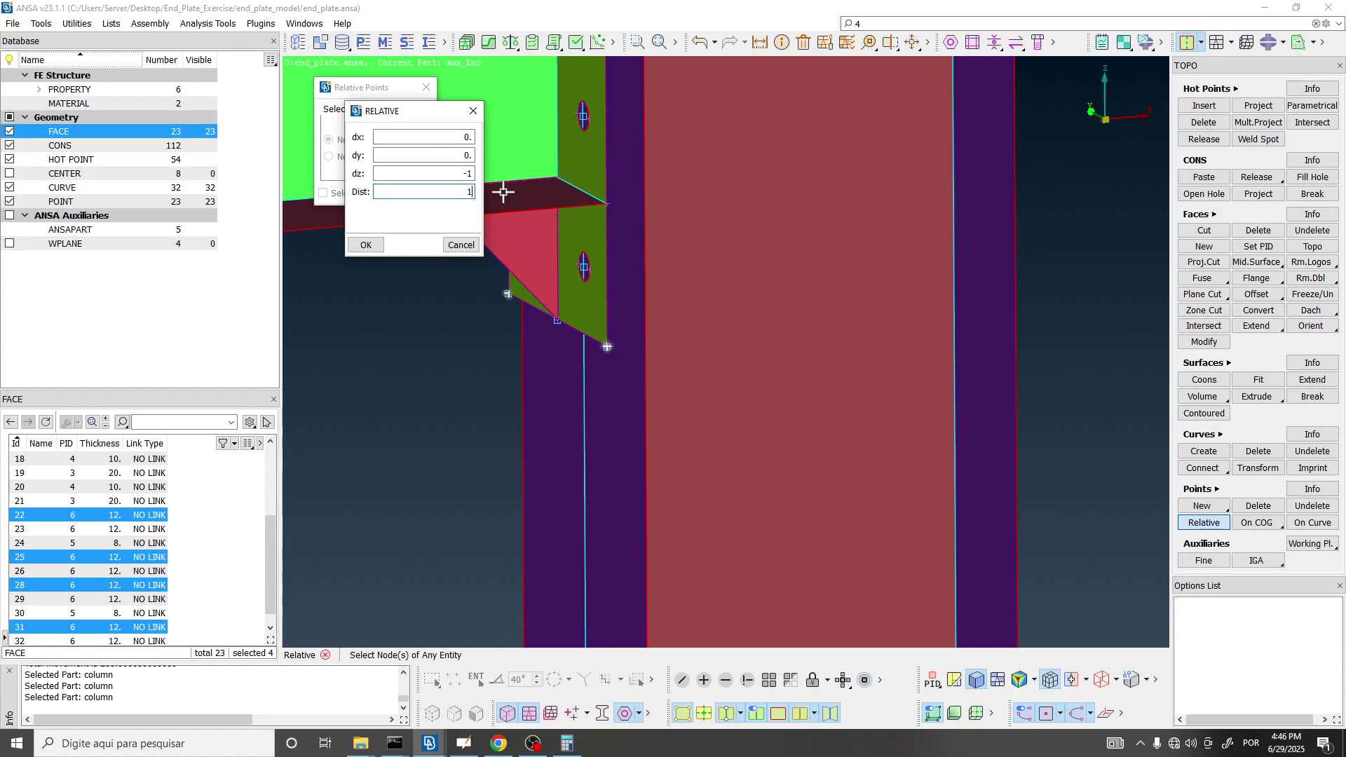
click(366, 245)
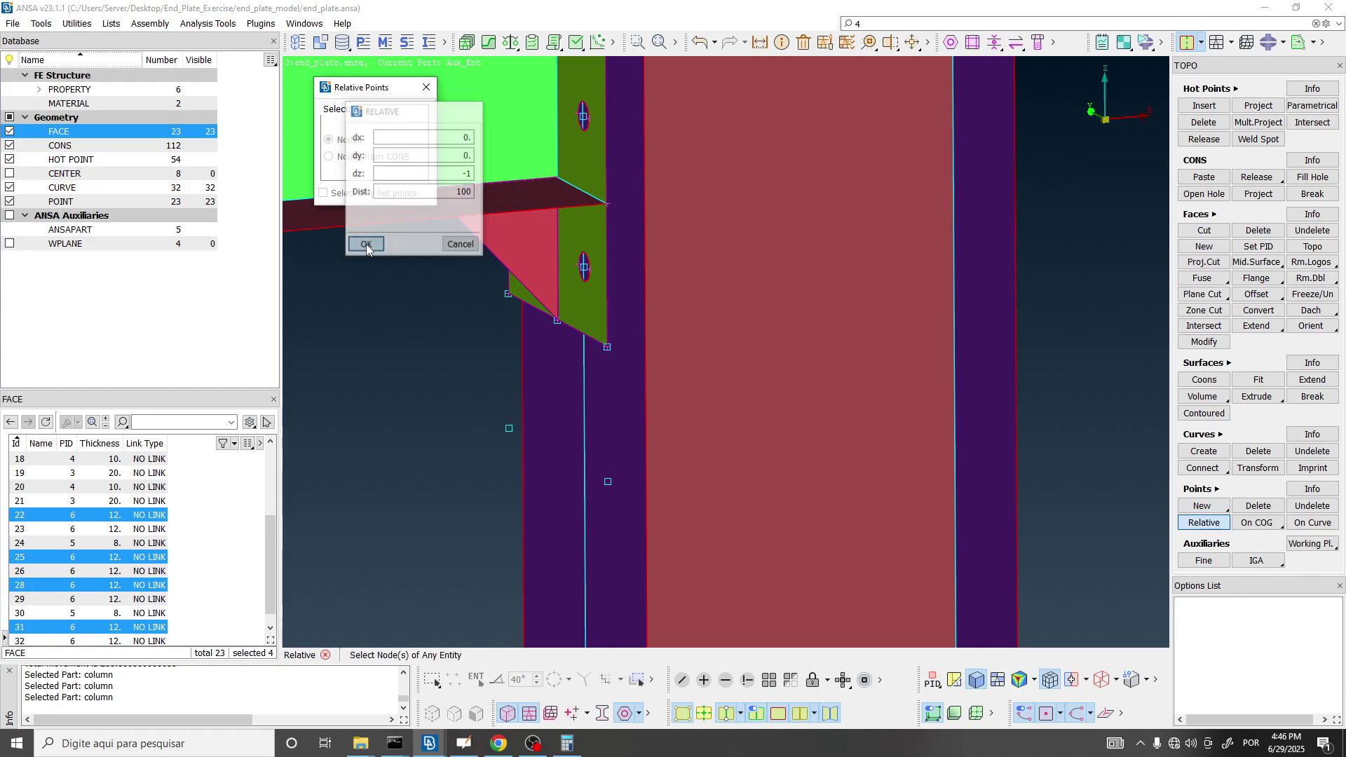
Create a third relative point 100 mm along positive x from the new point below the end plate's near lower corner.
click(612, 483)
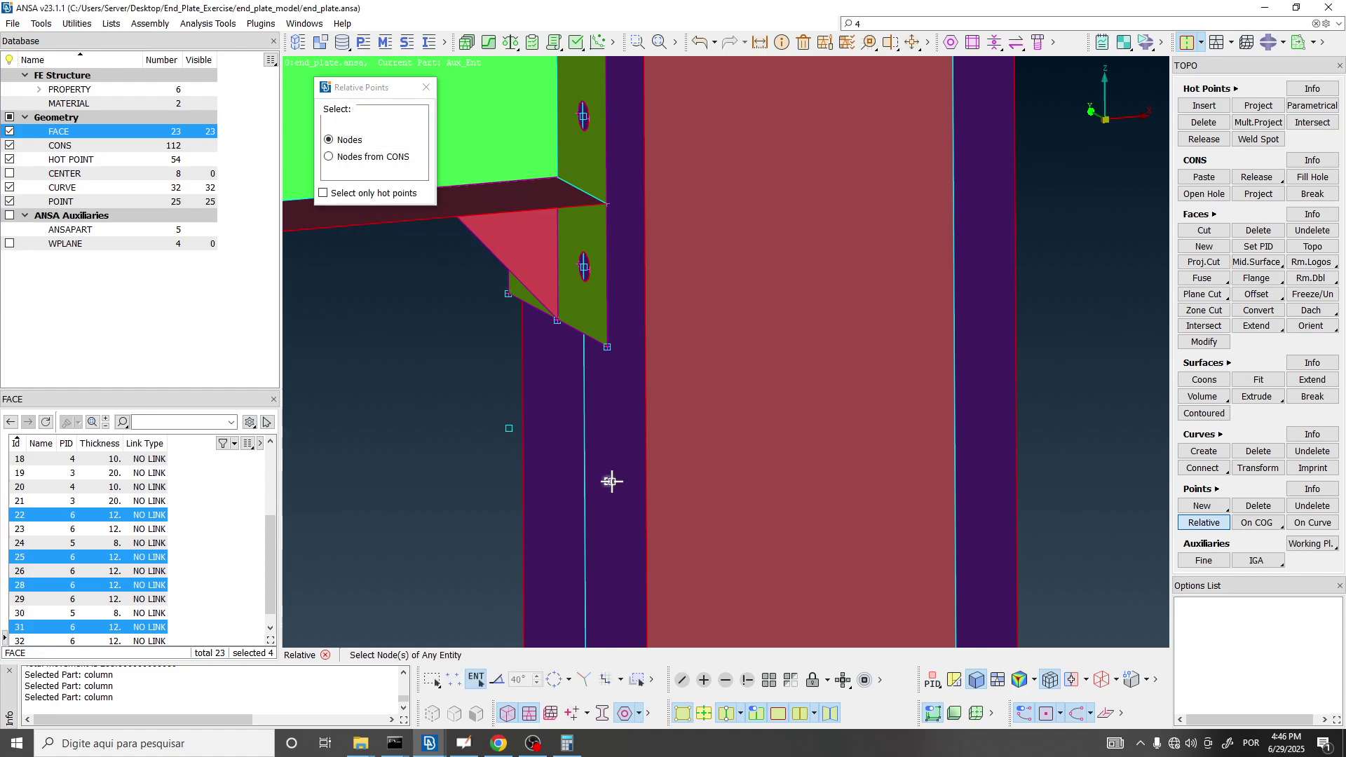
click(611, 482)
click(448, 138)
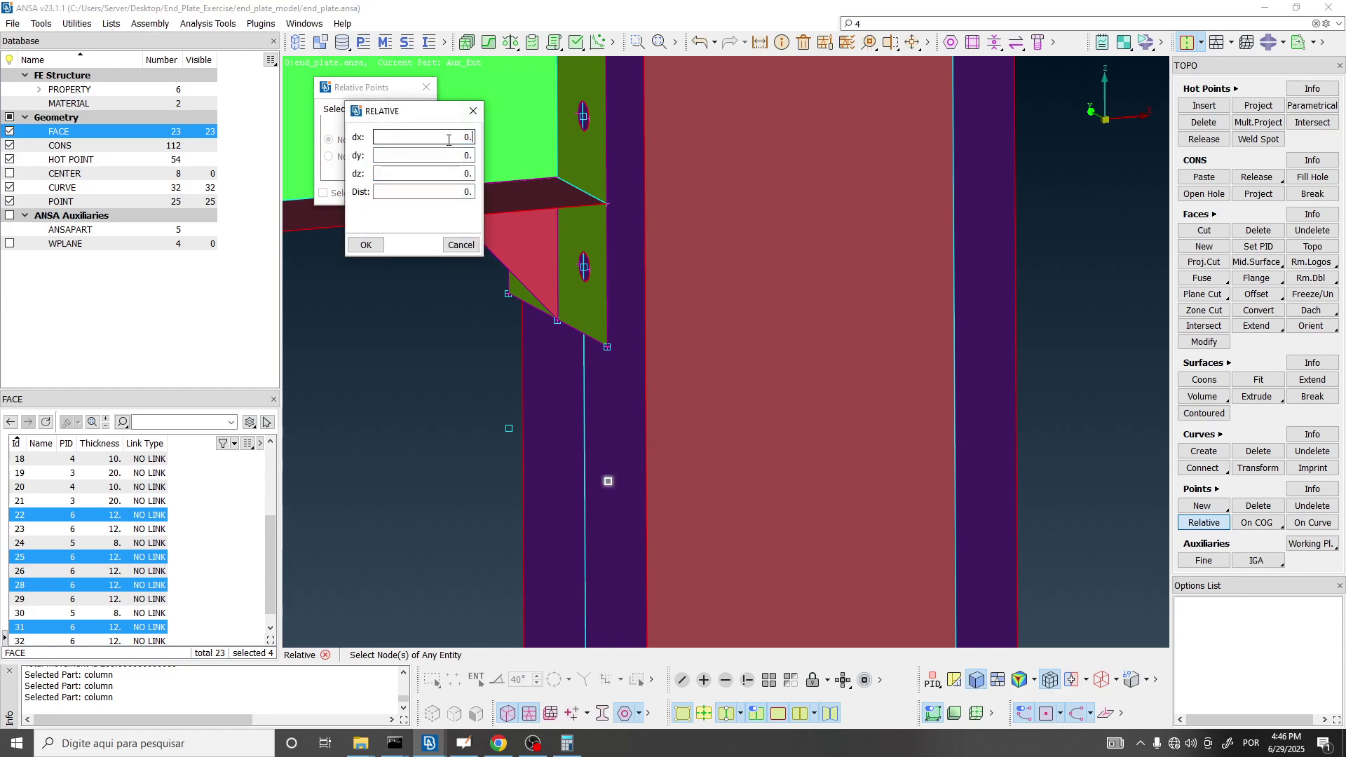
text(1)
key(Tab)
key(Tab)
key(Tab)
text(100)
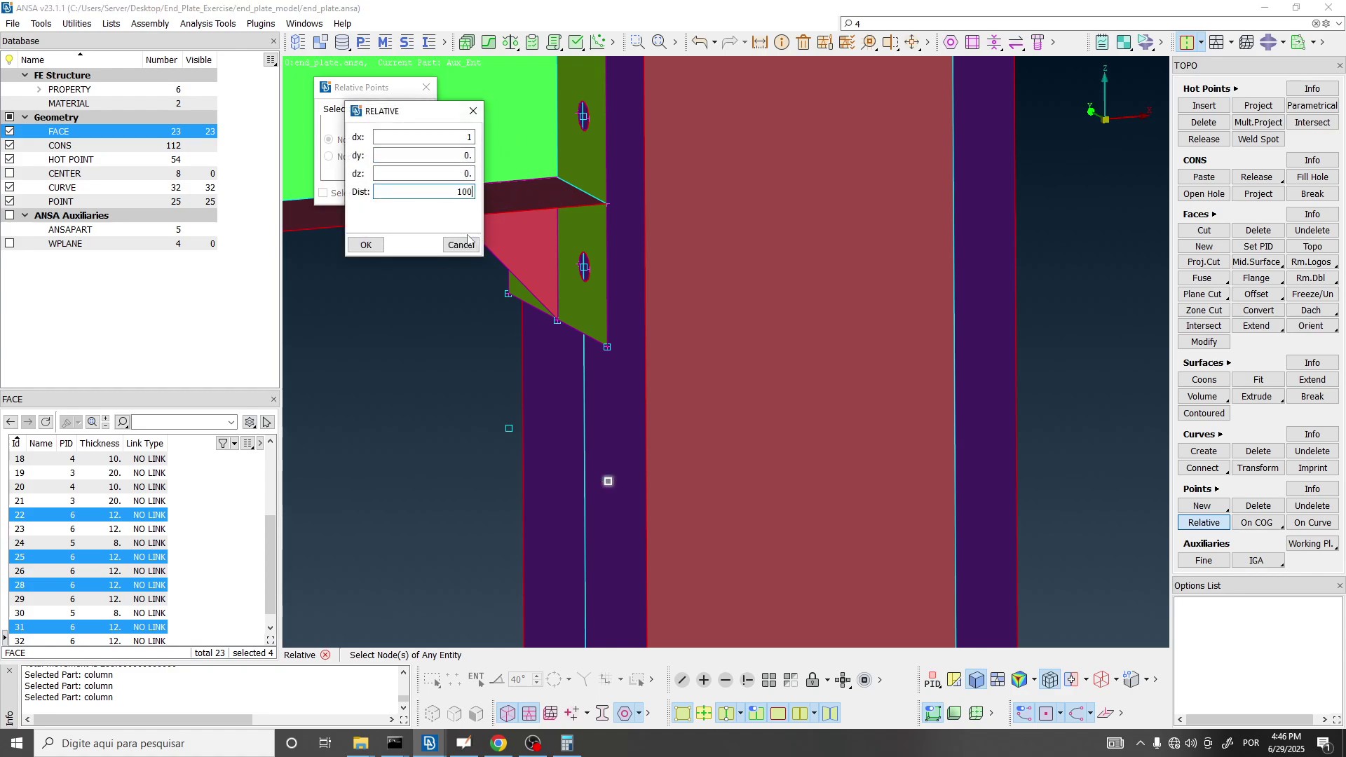
click(379, 246)
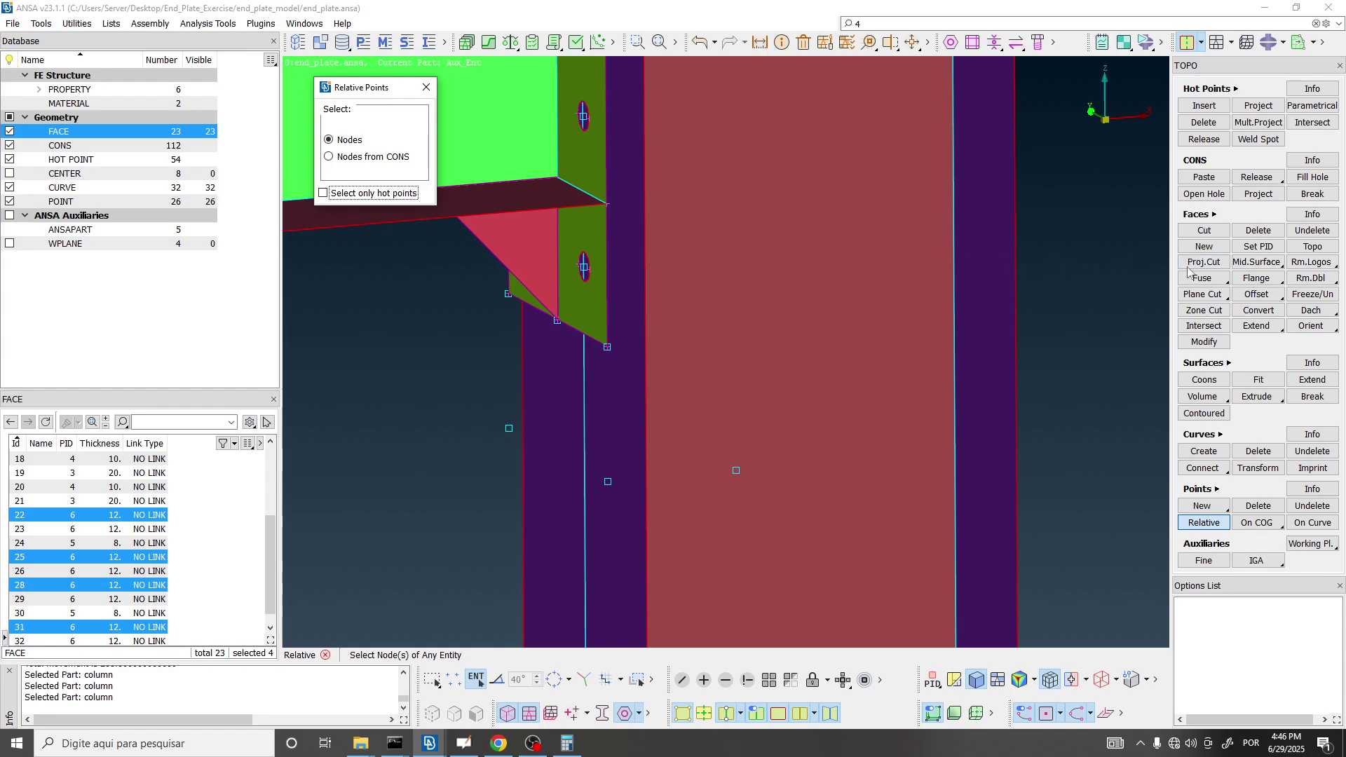
key(Escape)
Define a single Plane Cut through the three auxiliary points located below the end plate's lower edge.
click(1218, 296)
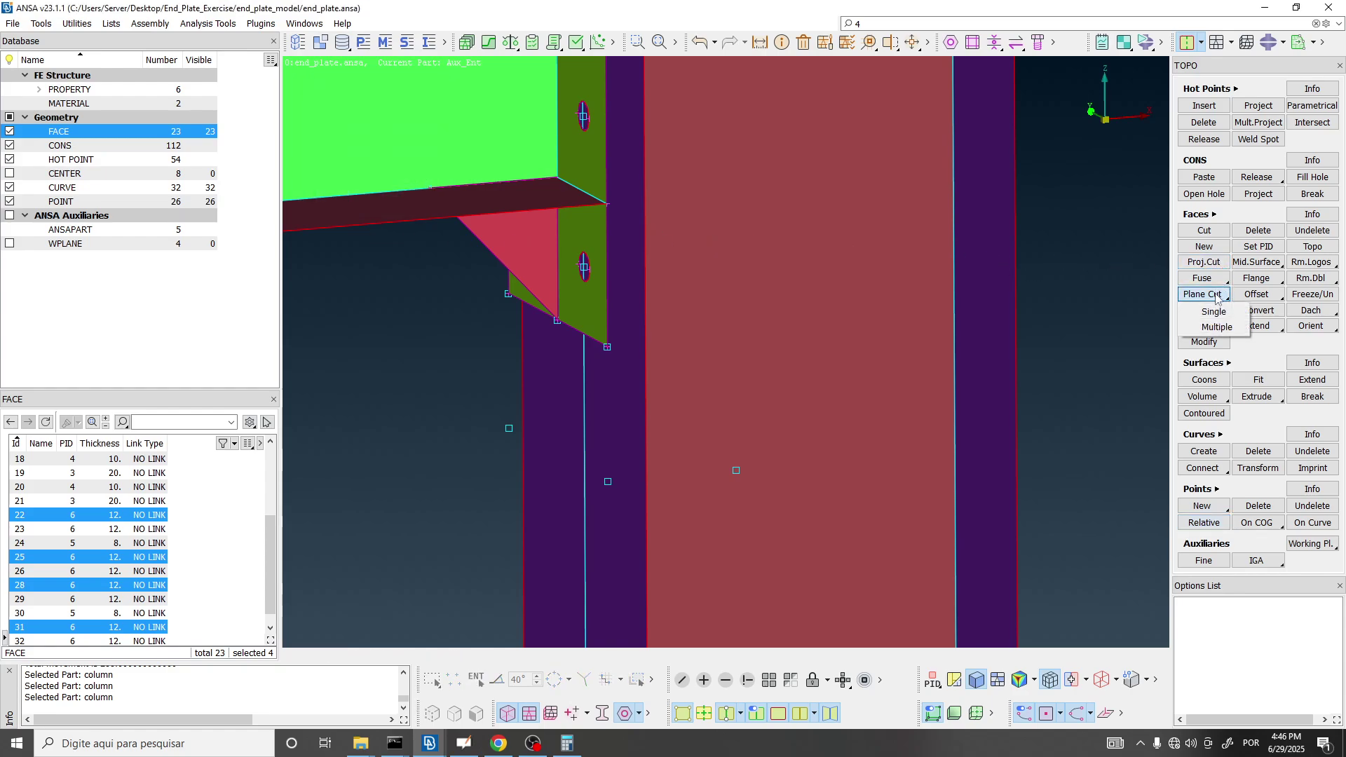
click(1214, 311)
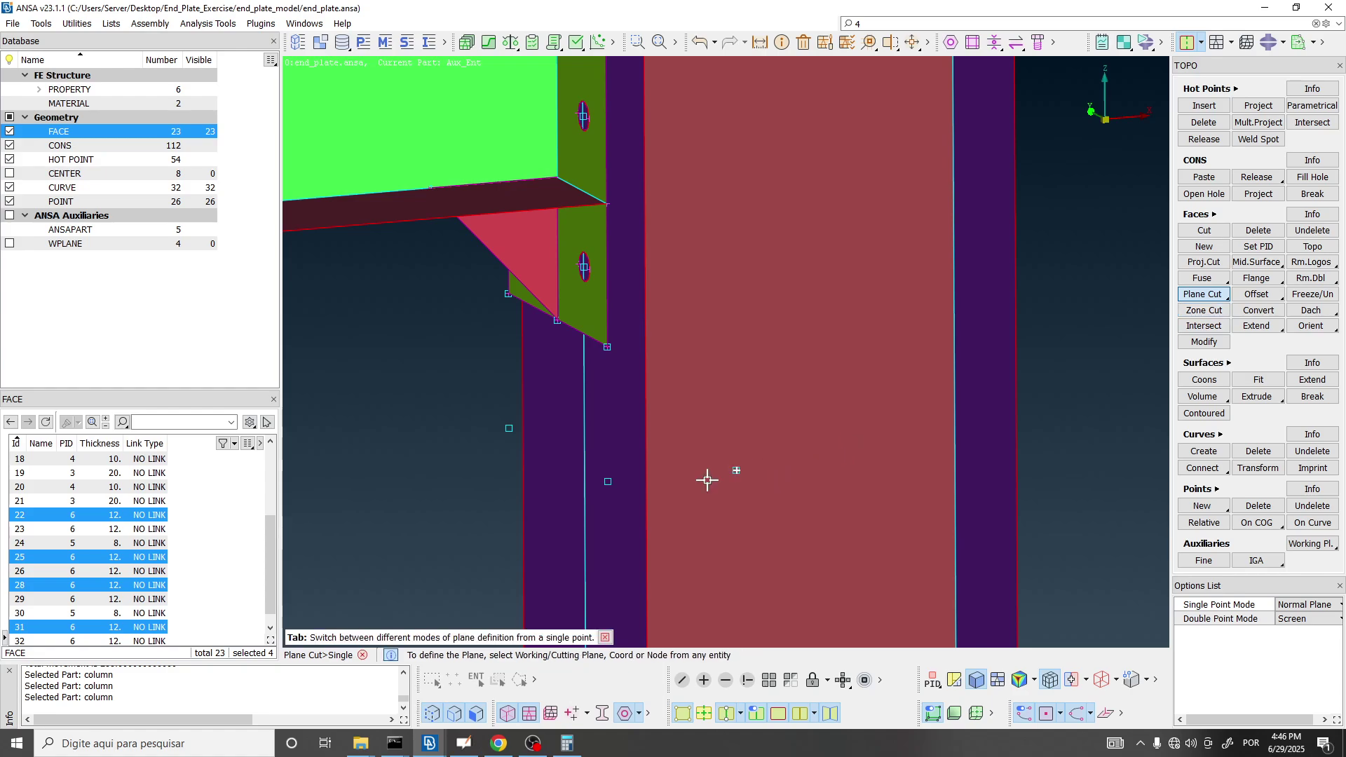
click(737, 471)
ctrl+drag(589, 424, 926, 285)
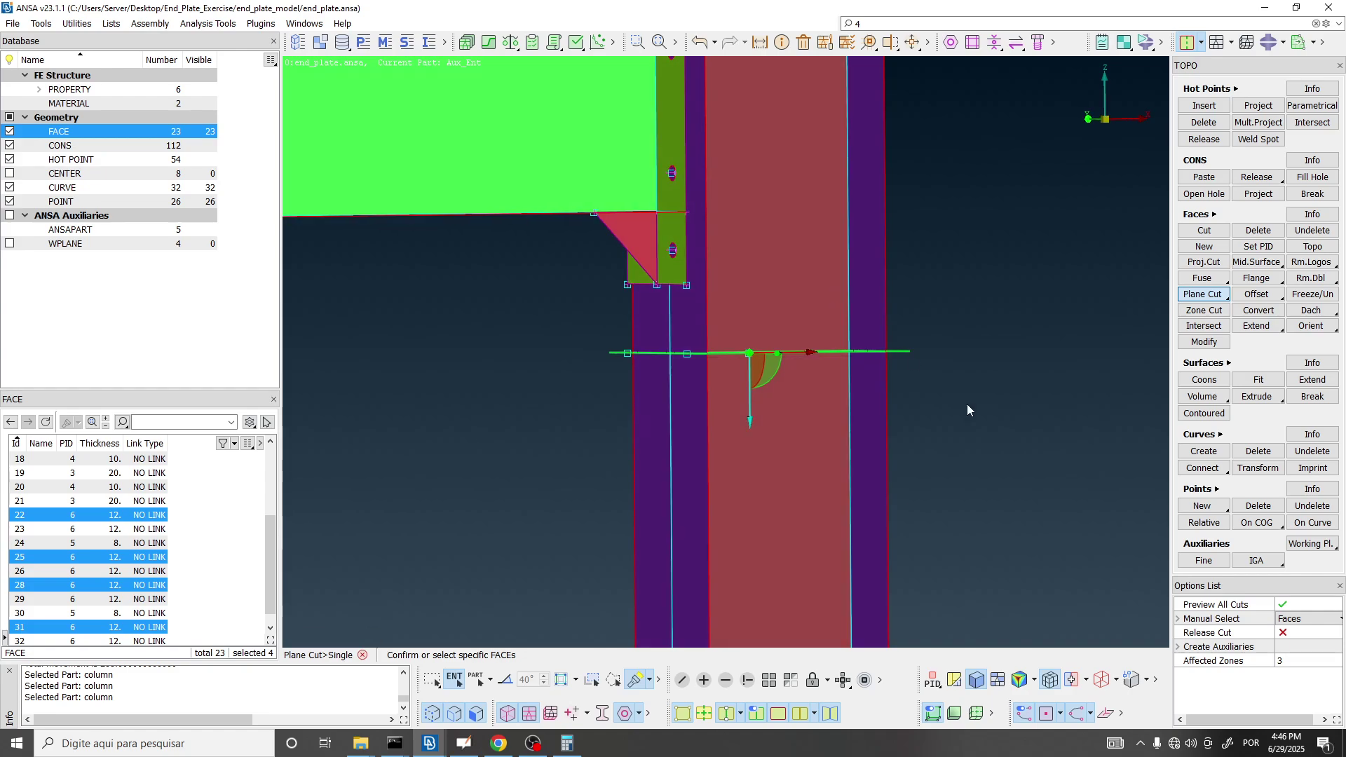
Apply the plane cut to all the column's flange and web faces crossed by the plane below the end plate.
drag(1009, 439, 988, 376)
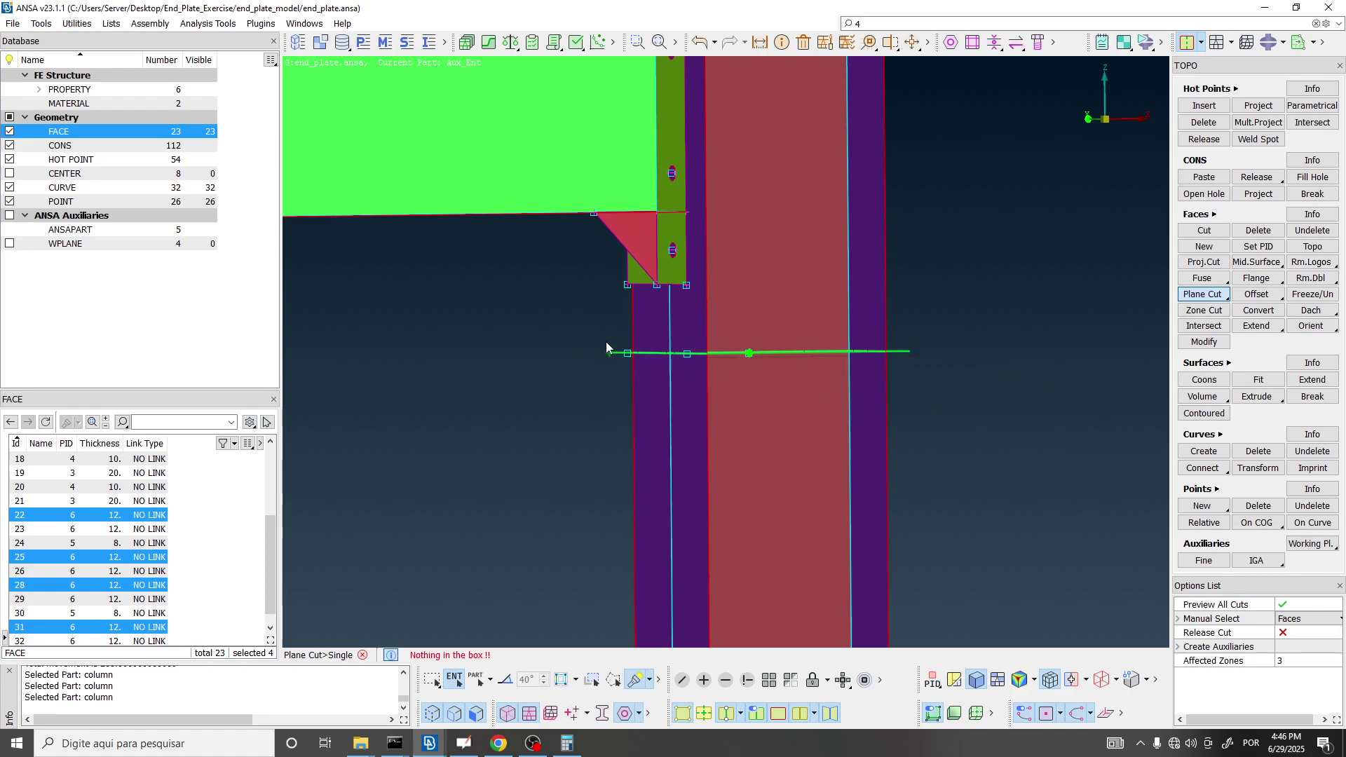
ctrl+drag(926, 337, 832, 326)
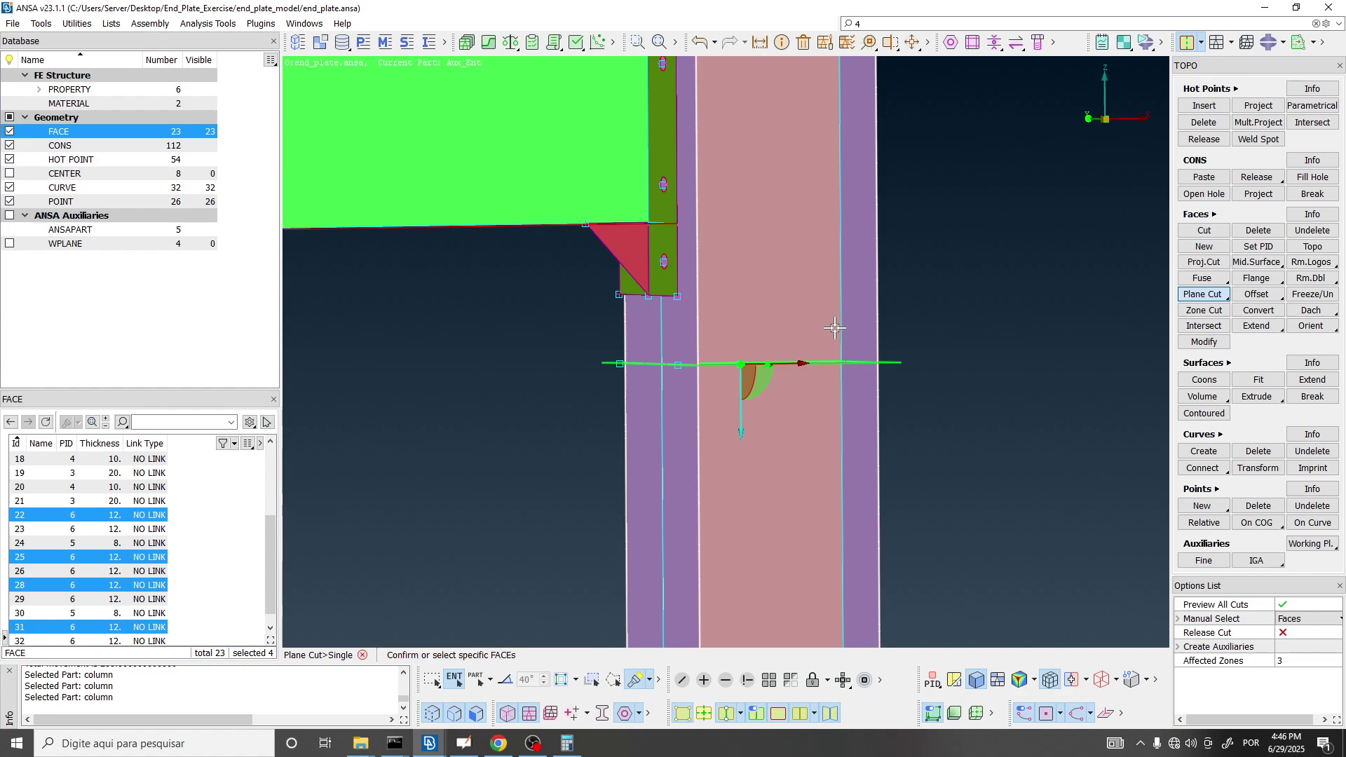
ctrl+drag(835, 331, 872, 310)
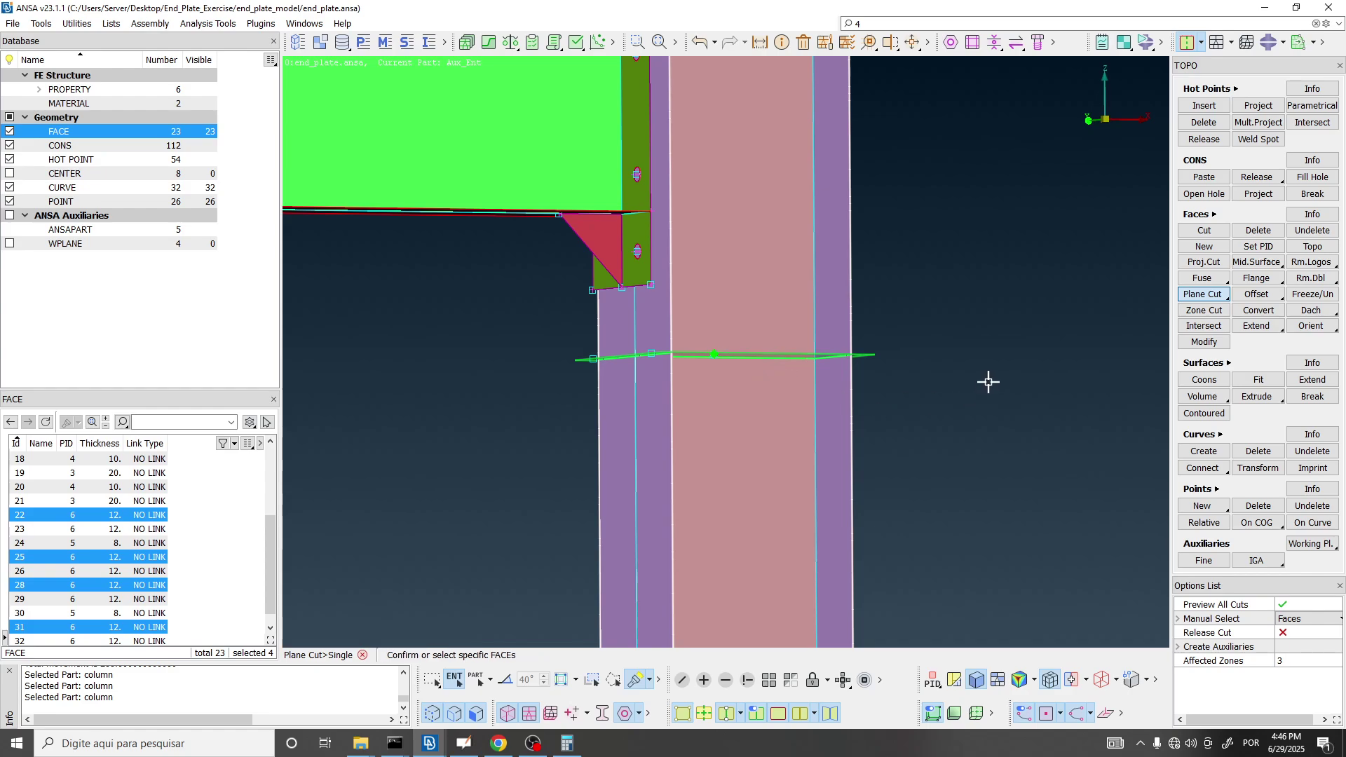
middle_click(1014, 352)
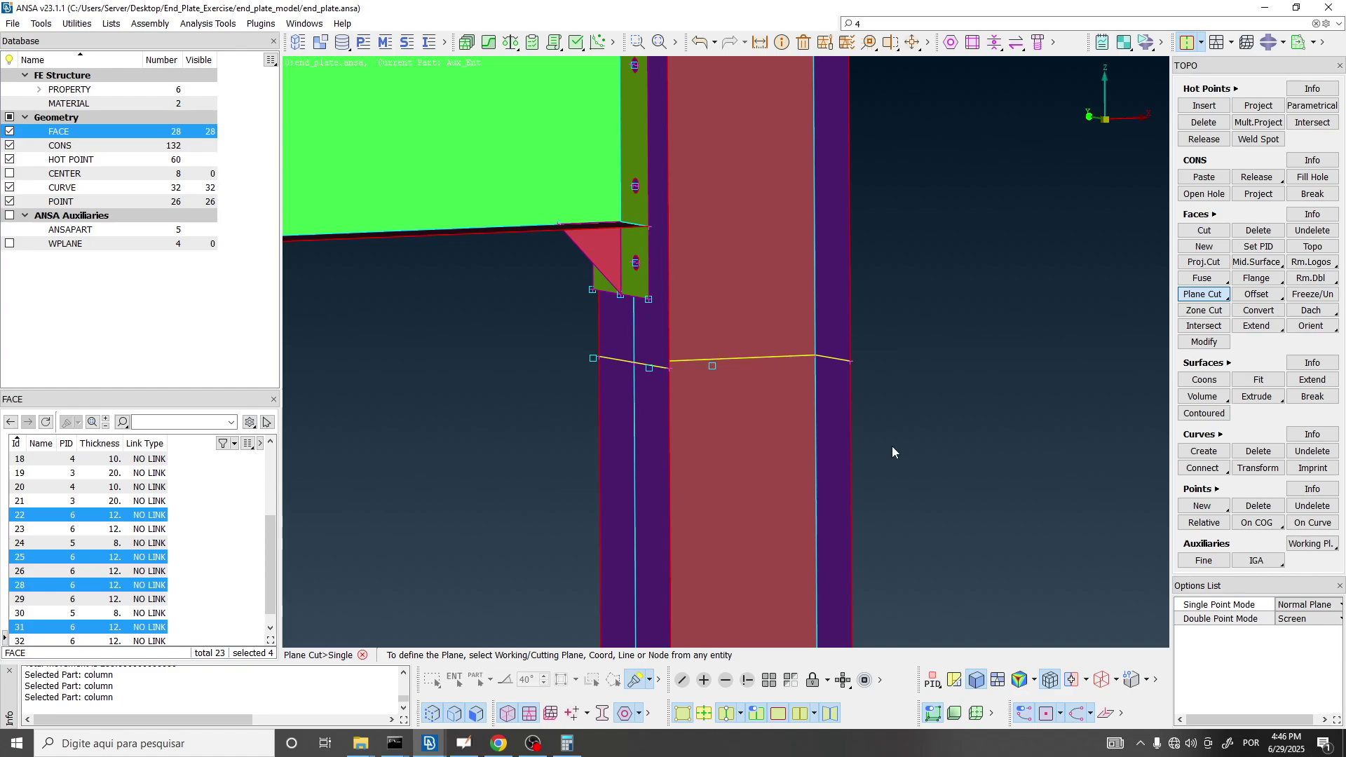
ctrl+drag(716, 362, 720, 408)
middle_click(690, 373)
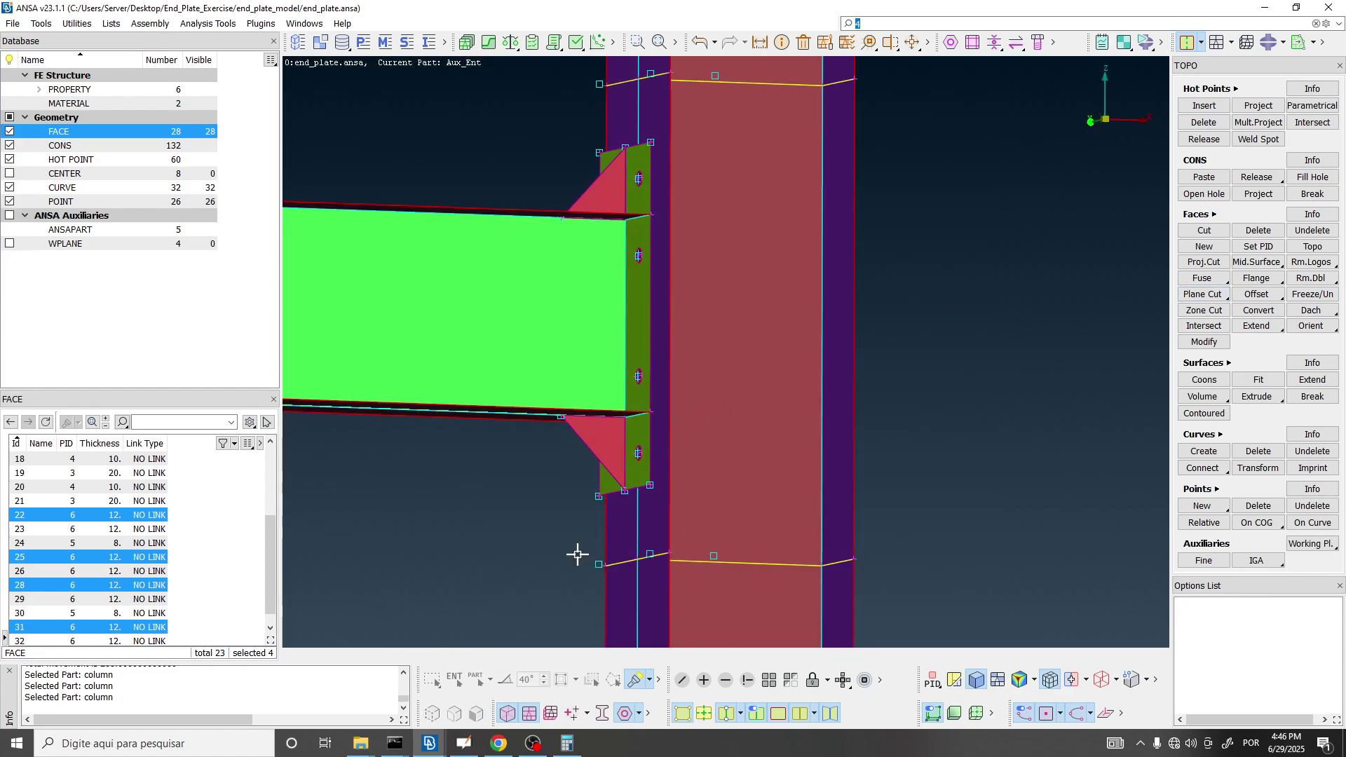
Examine both column cuts and highlight the two front flange faces lying between them, behind the end plate.
ctrl+drag(718, 481, 695, 335)
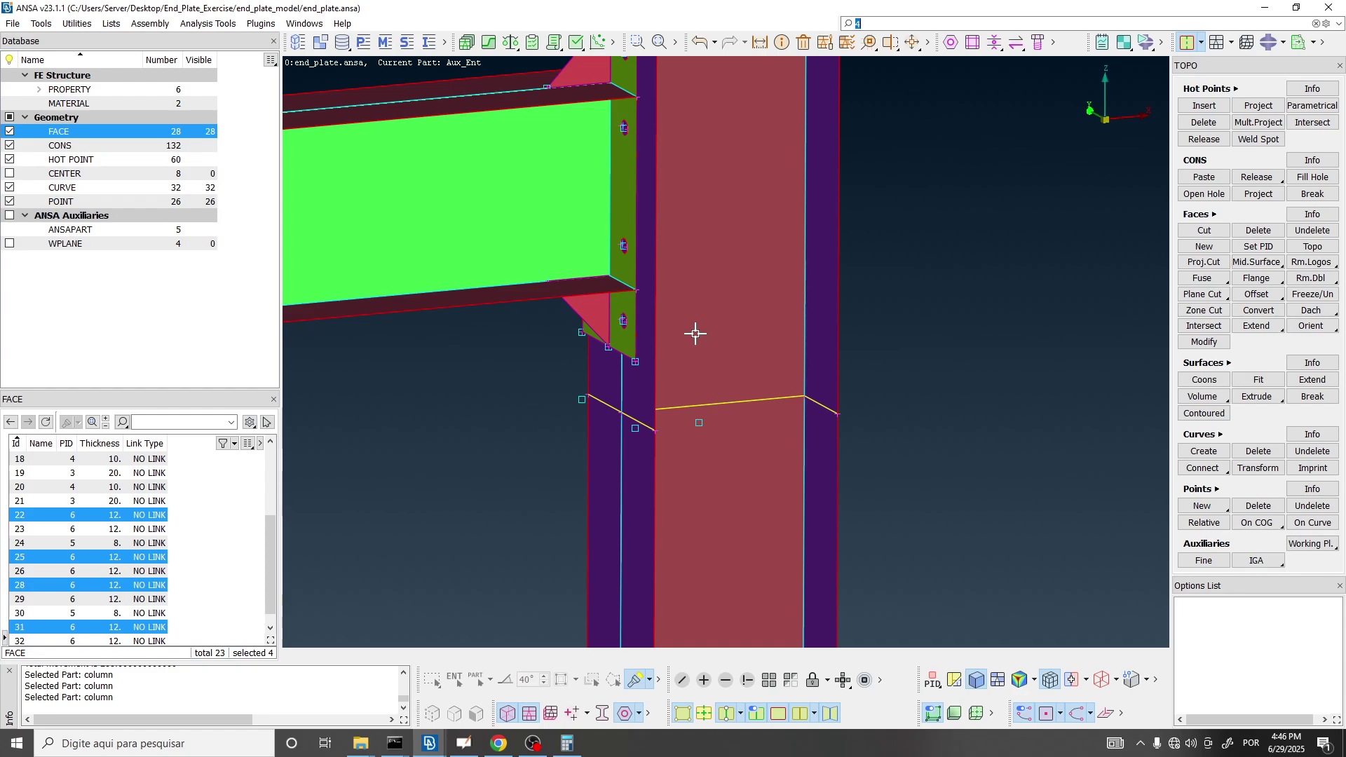
ctrl+middle_drag(720, 266, 714, 440)
scroll(700, 392, down, 3)
ctrl+middle_drag(702, 388, 702, 403)
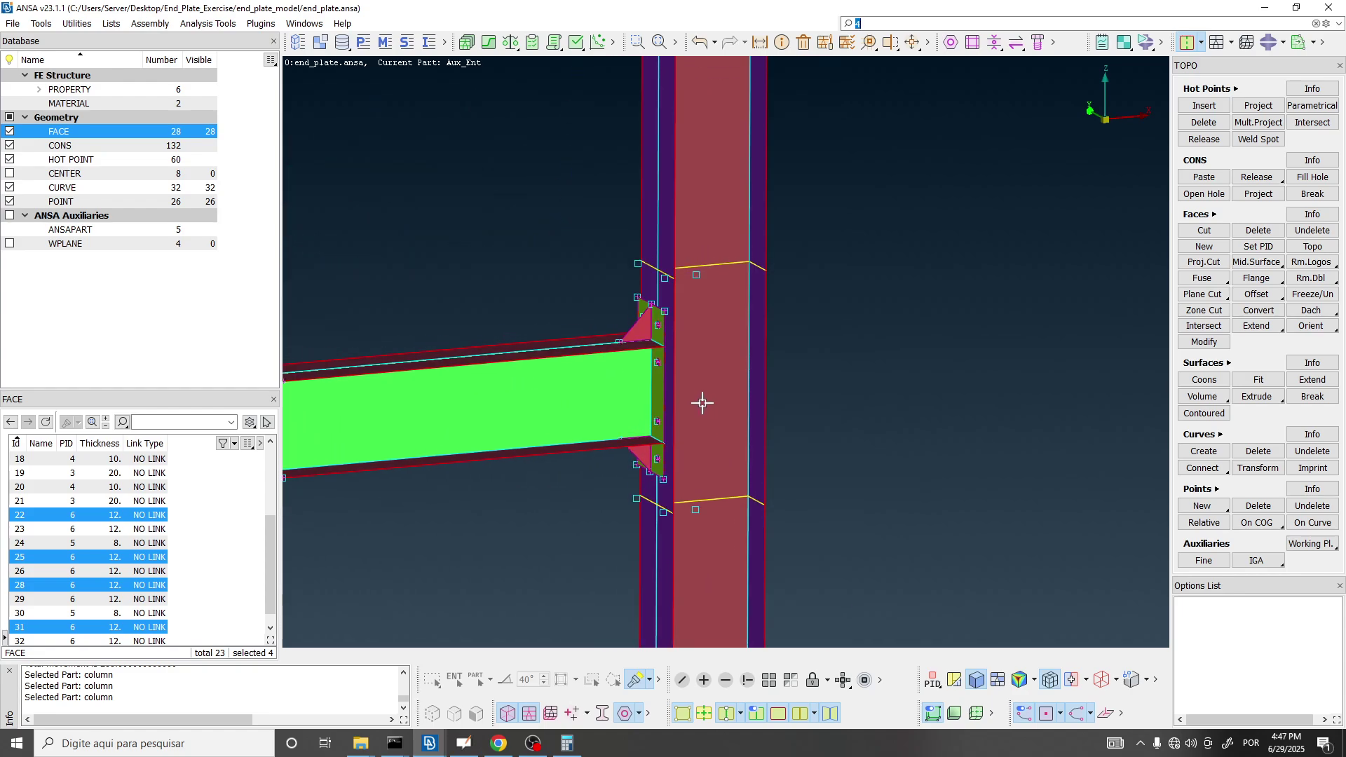
scroll(698, 396, up, 4)
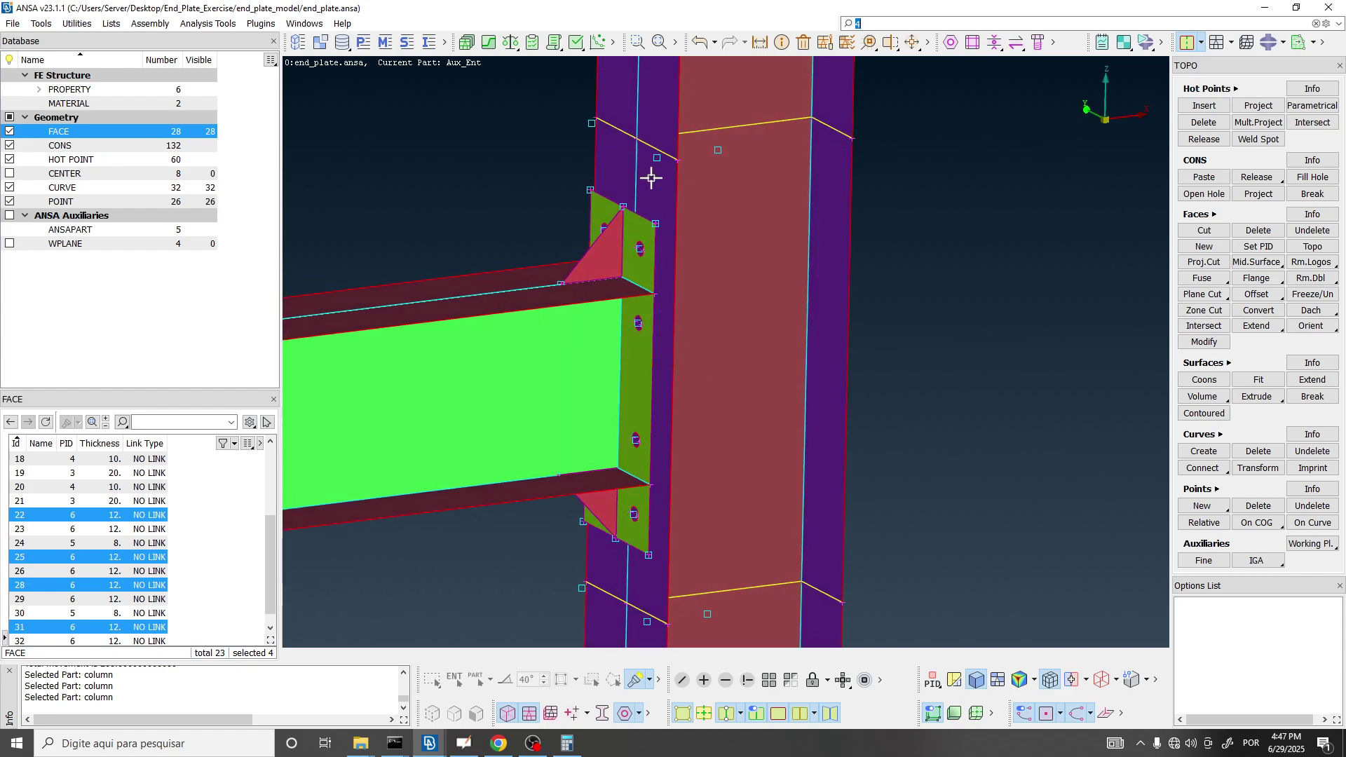
double_click(72, 133)
click(652, 177)
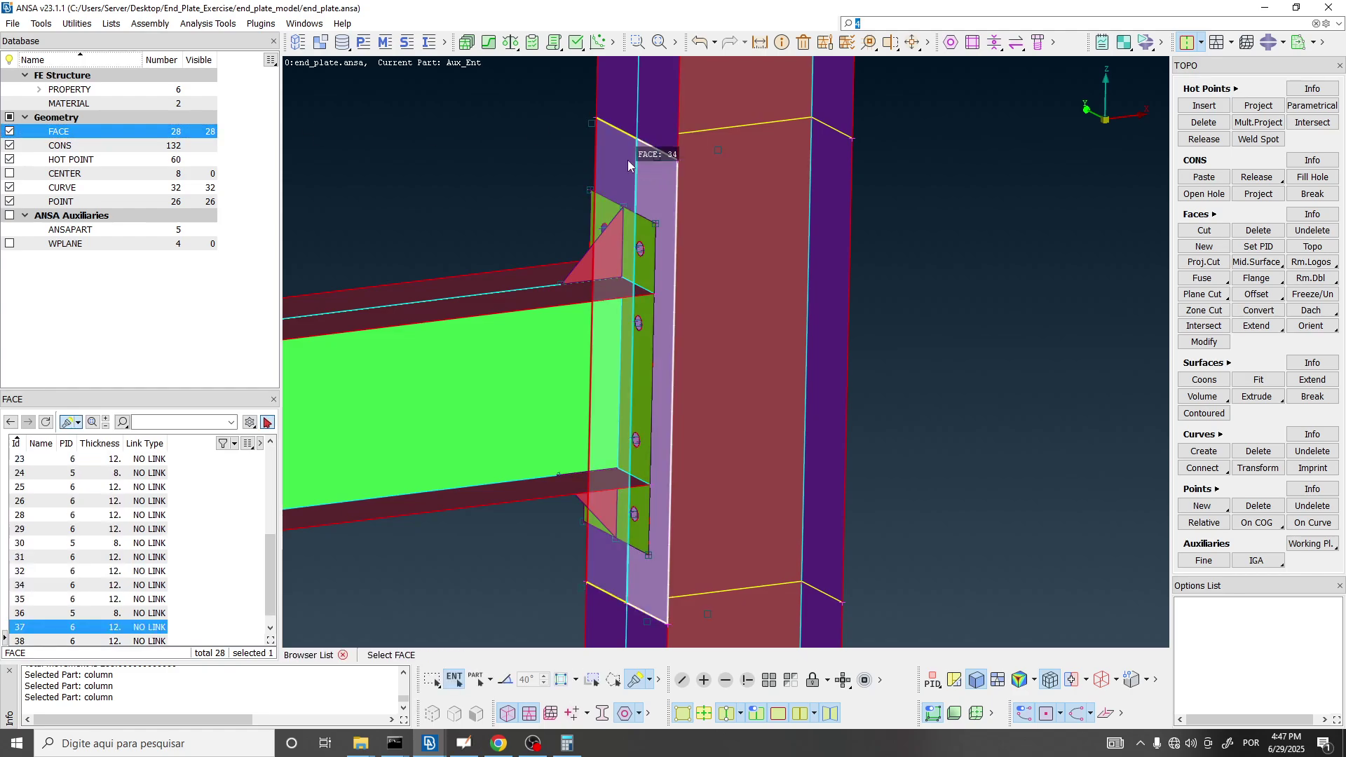
click(620, 156)
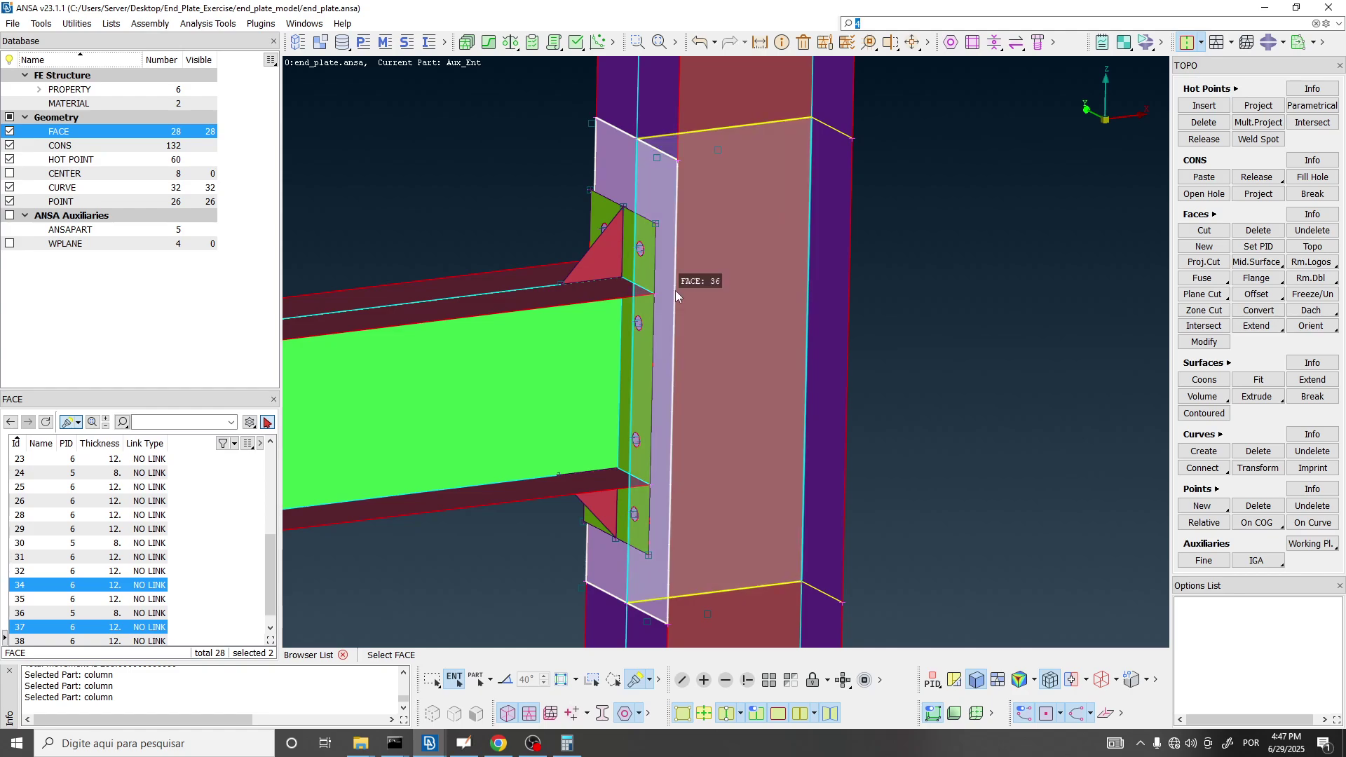
scroll(742, 414, down, 3)
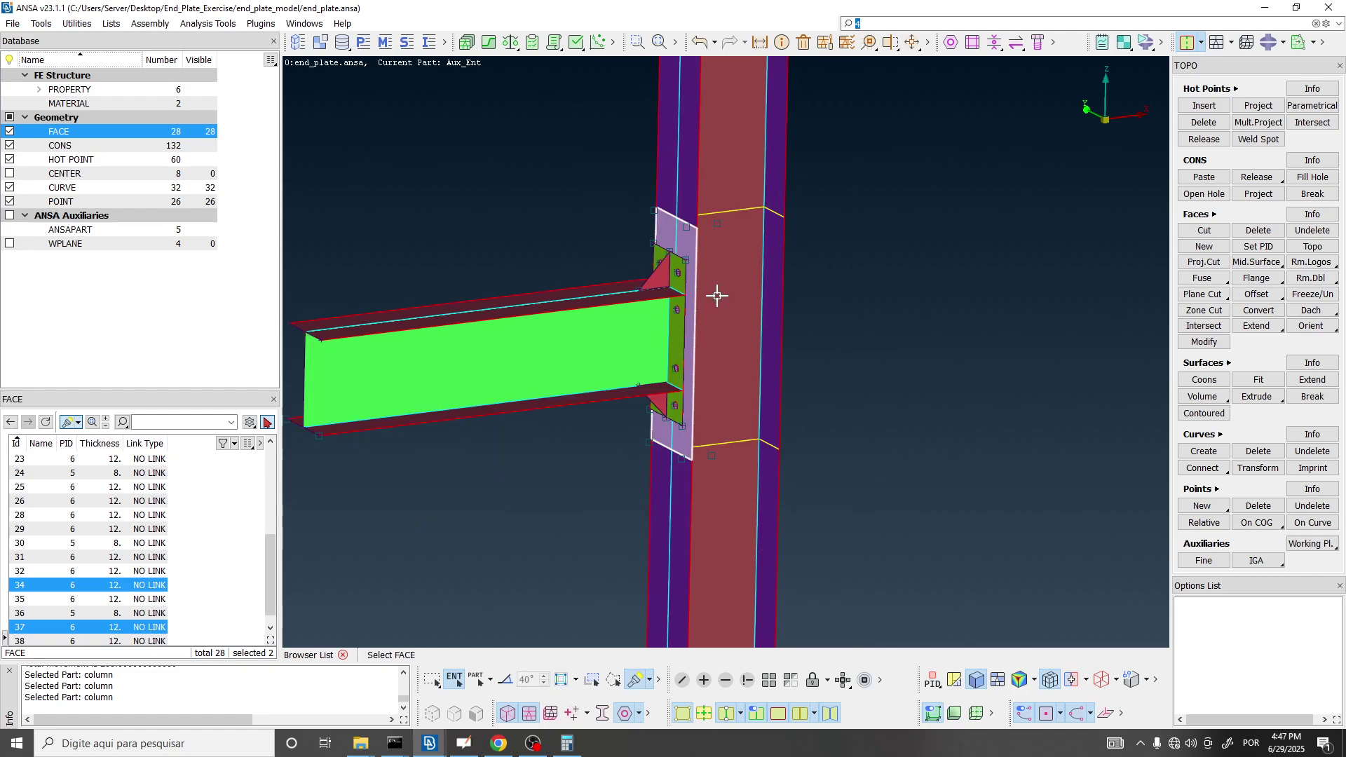
ctrl+drag(723, 351, 716, 351)
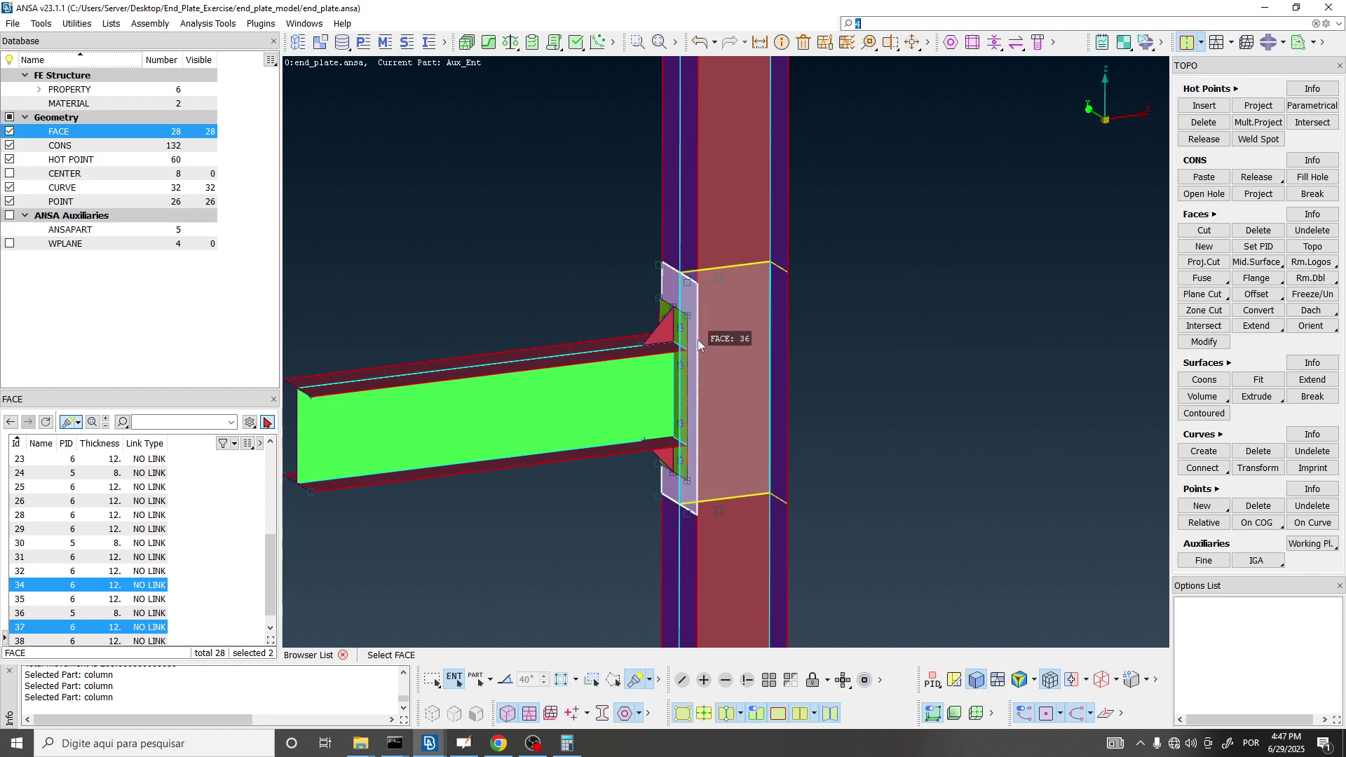
middle_click(714, 305)
Examine the upper cut and highlight the column web faces above and below it to check how the web is divided.
scroll(715, 303, up, 3)
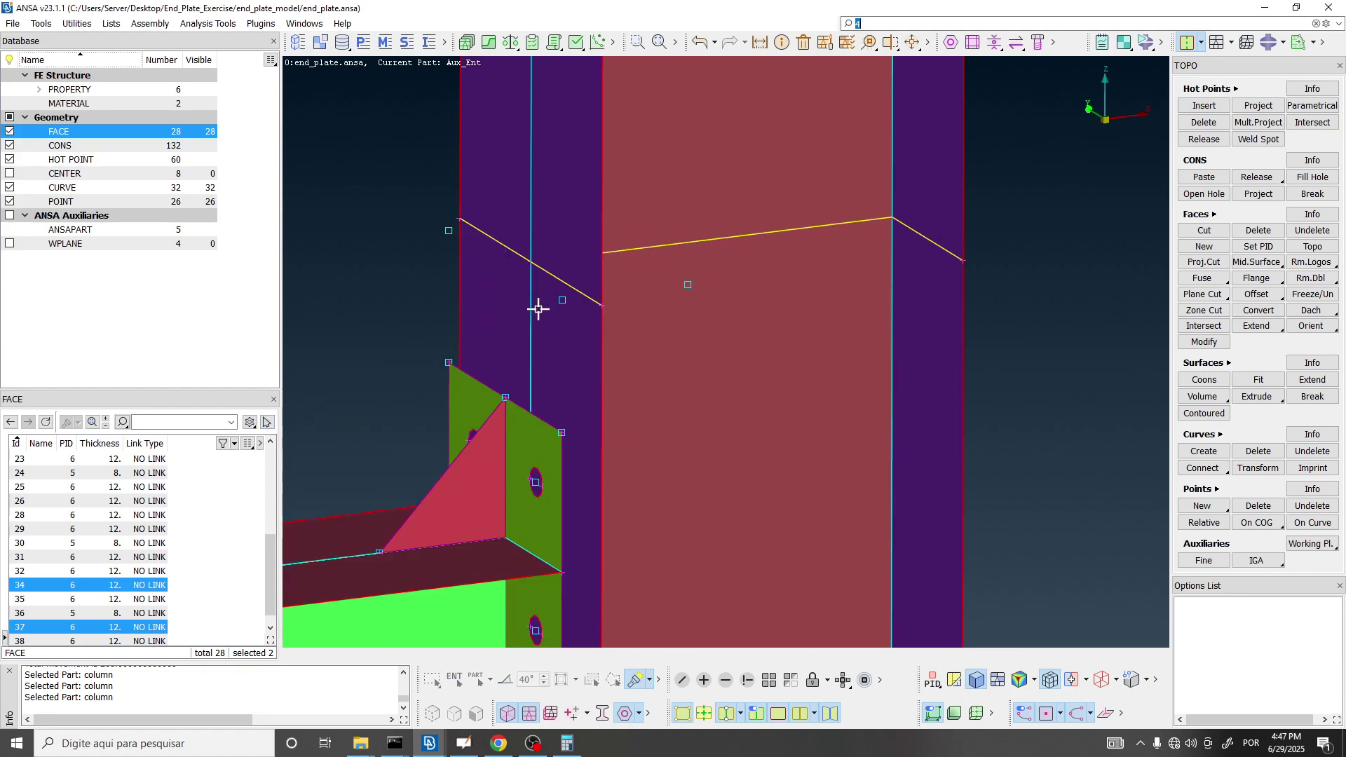
scroll(613, 345, down, 3)
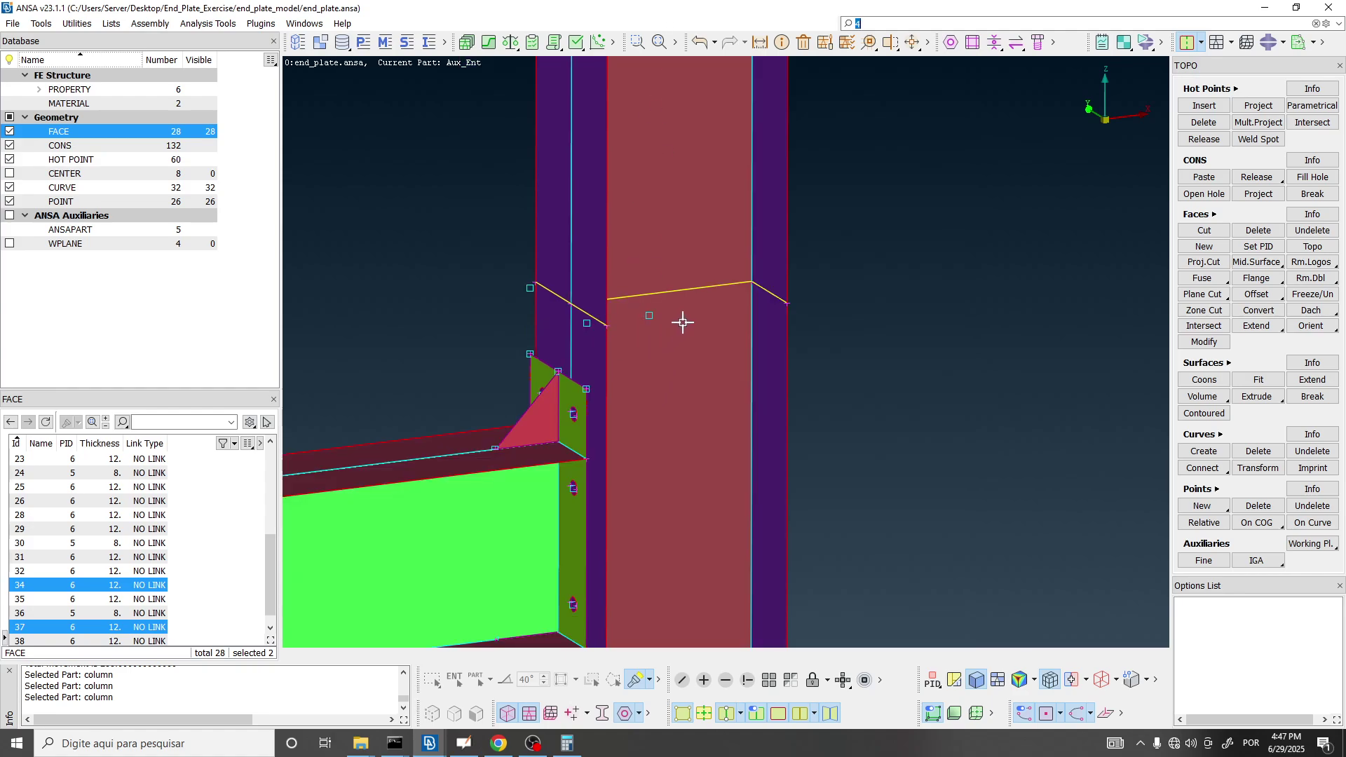
ctrl+drag(683, 322, 640, 350)
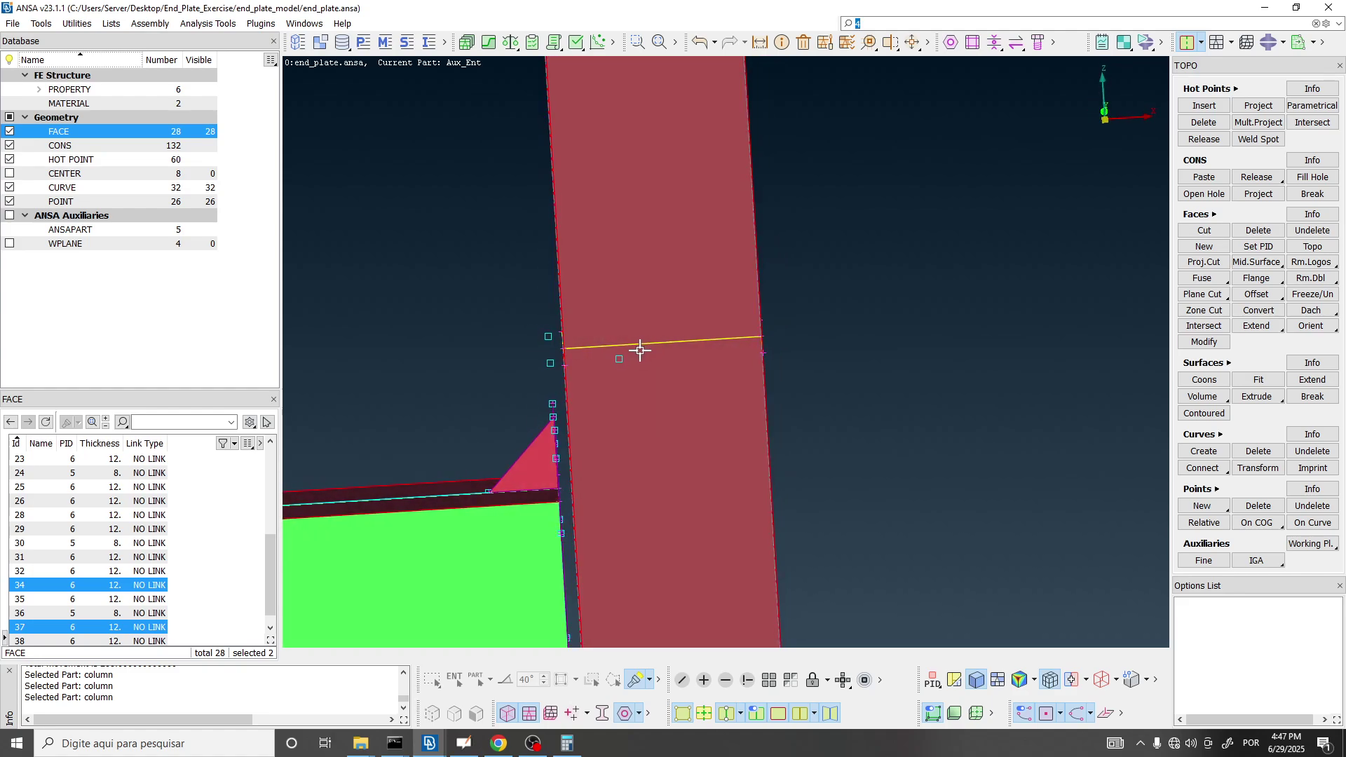
scroll(585, 352, up, 4)
ctrl+drag(900, 323, 927, 326)
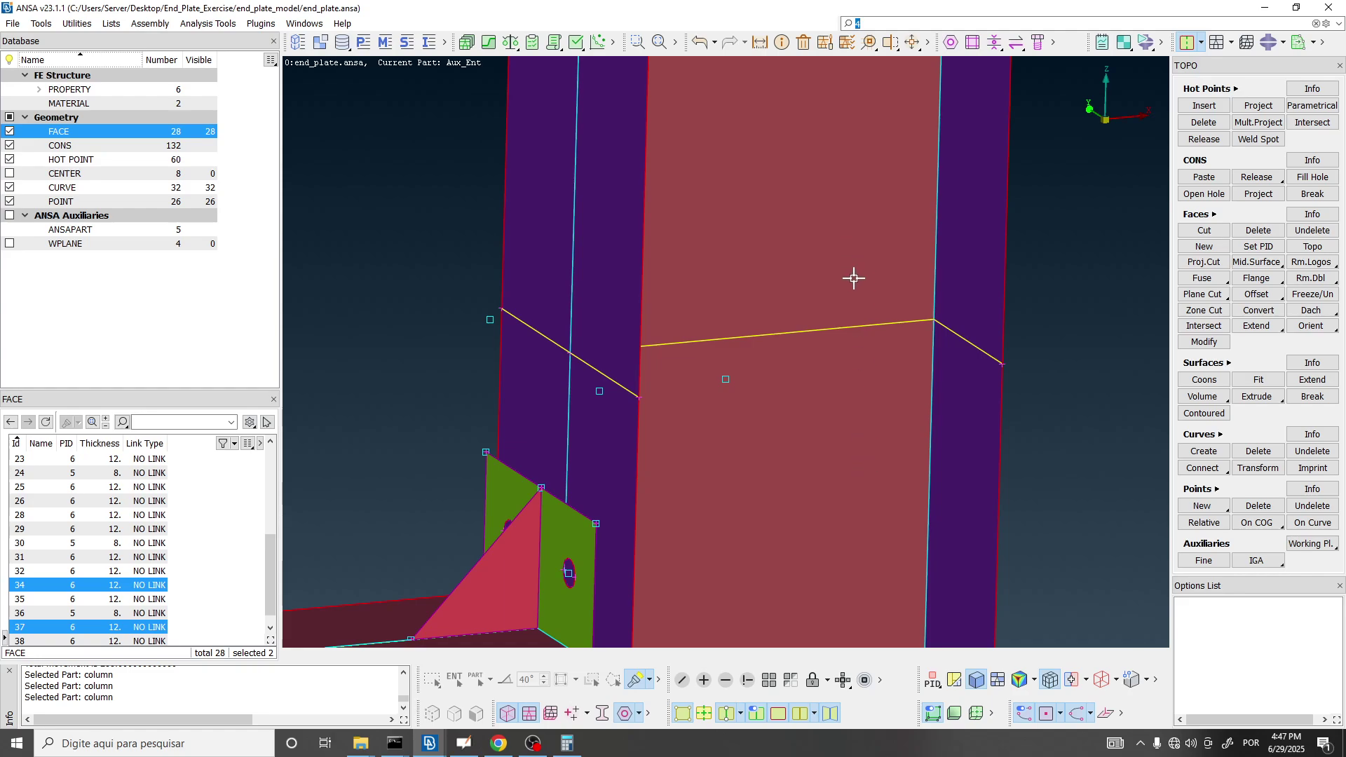
double_click(78, 133)
click(723, 327)
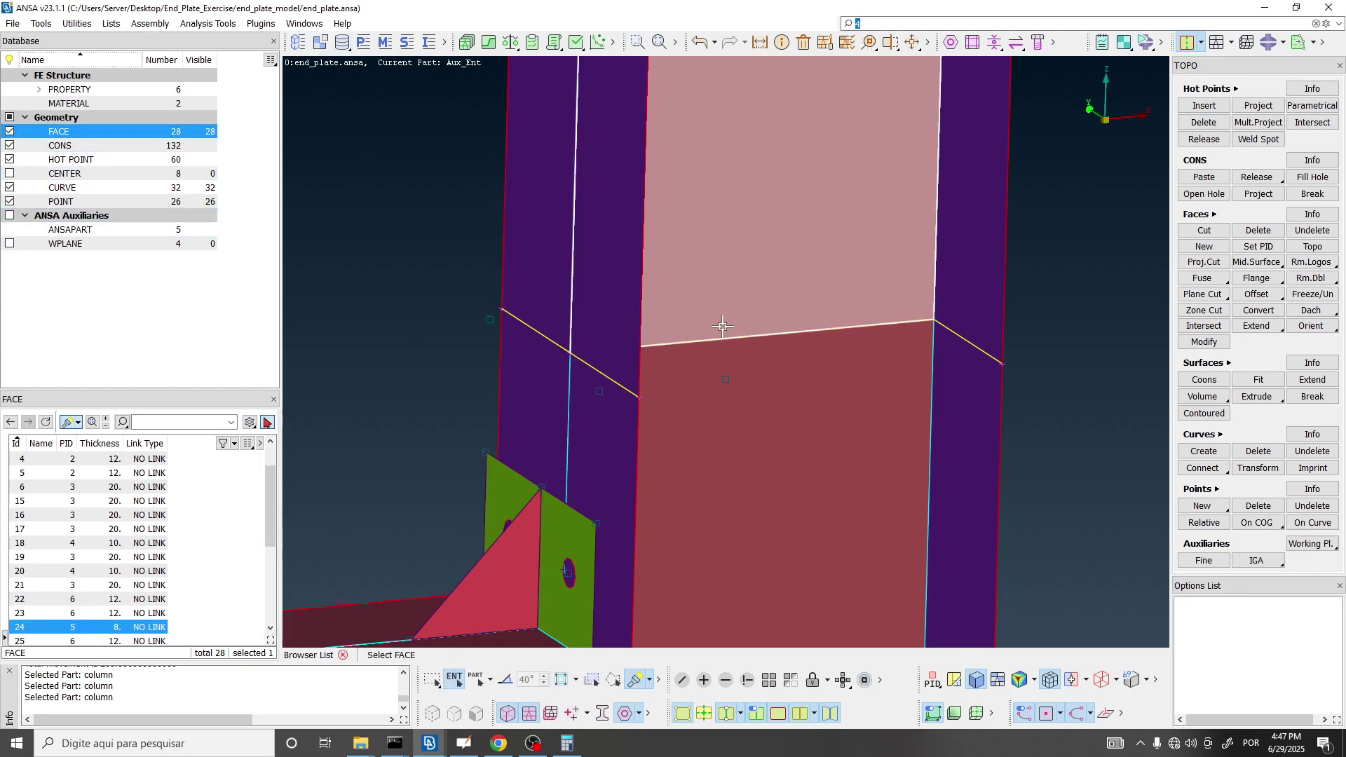
click(785, 550)
ctrl+drag(863, 550, 722, 354)
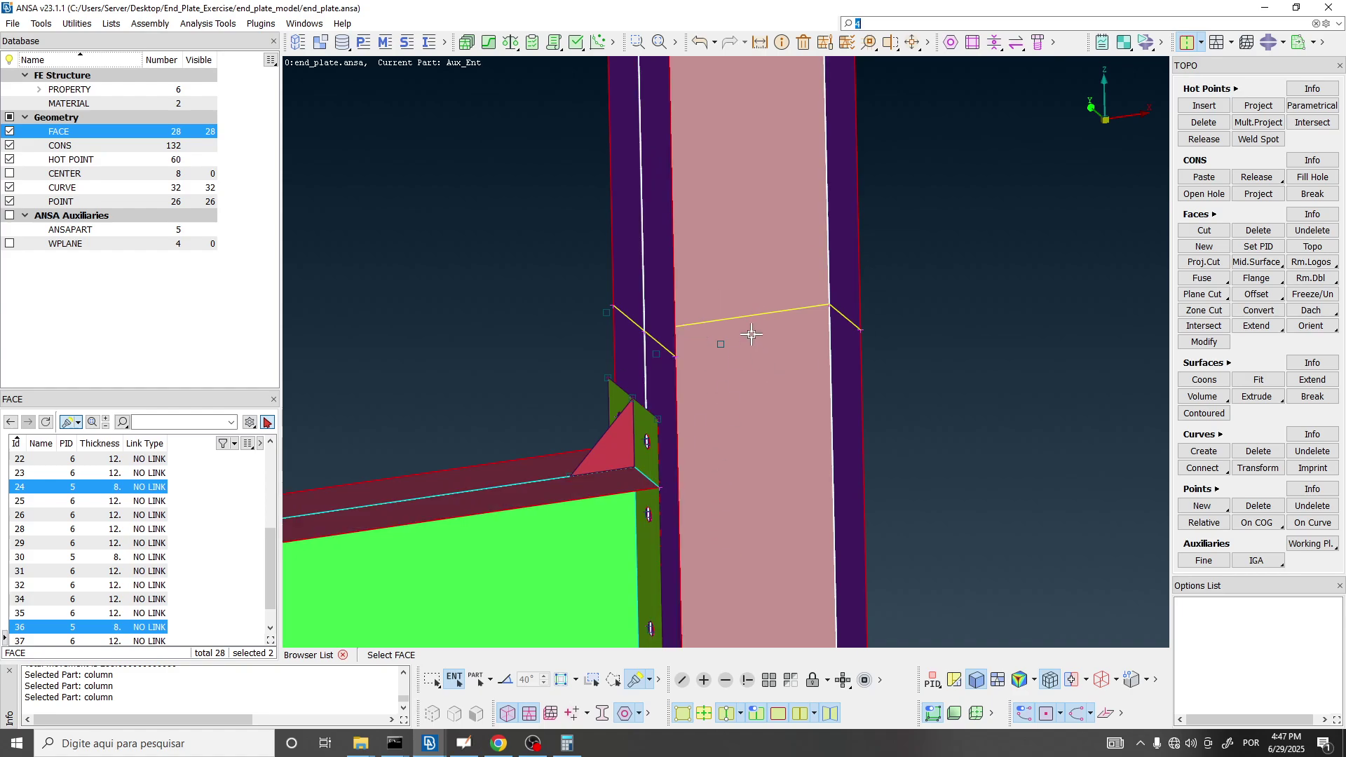
ctrl+drag(752, 335, 751, 281)
Open the list of properties and highlight the end_plate property to check its thickness.
click(204, 302)
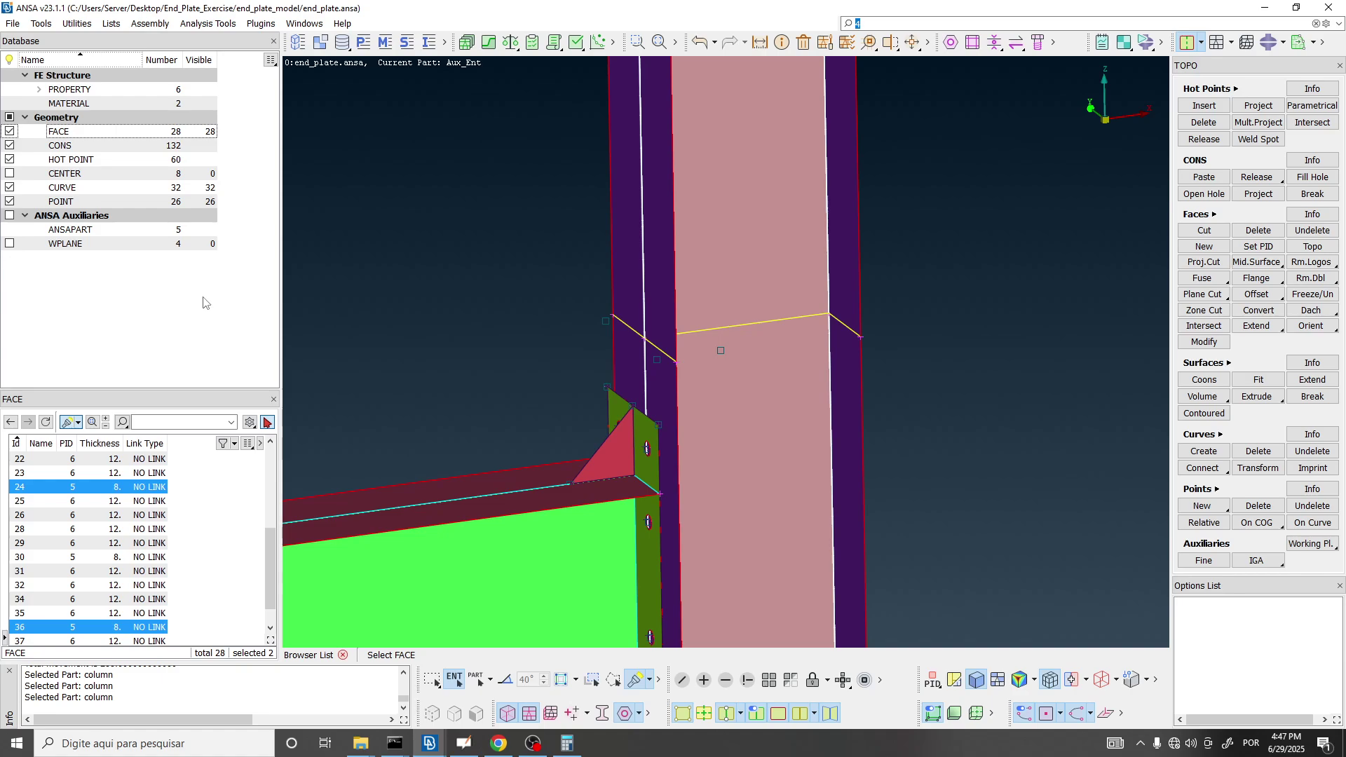
click(364, 42)
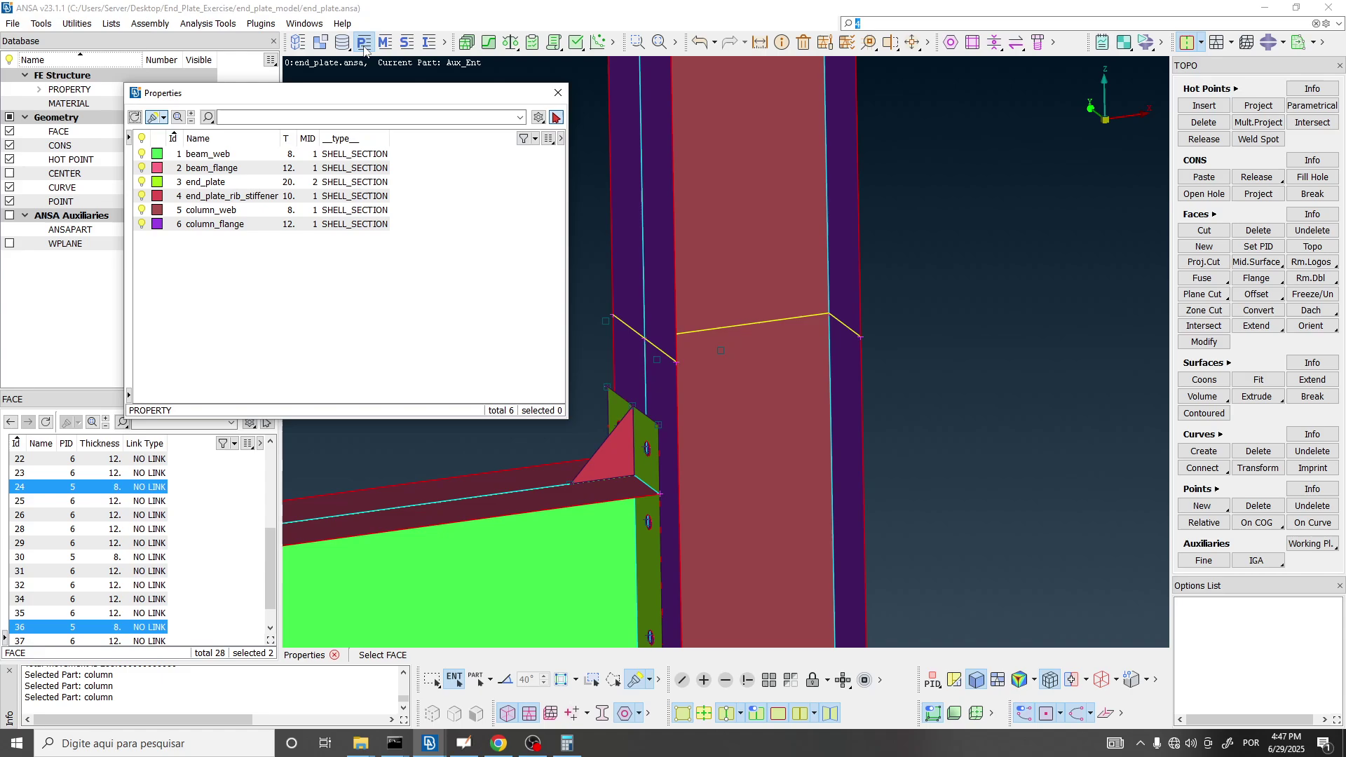
click(219, 184)
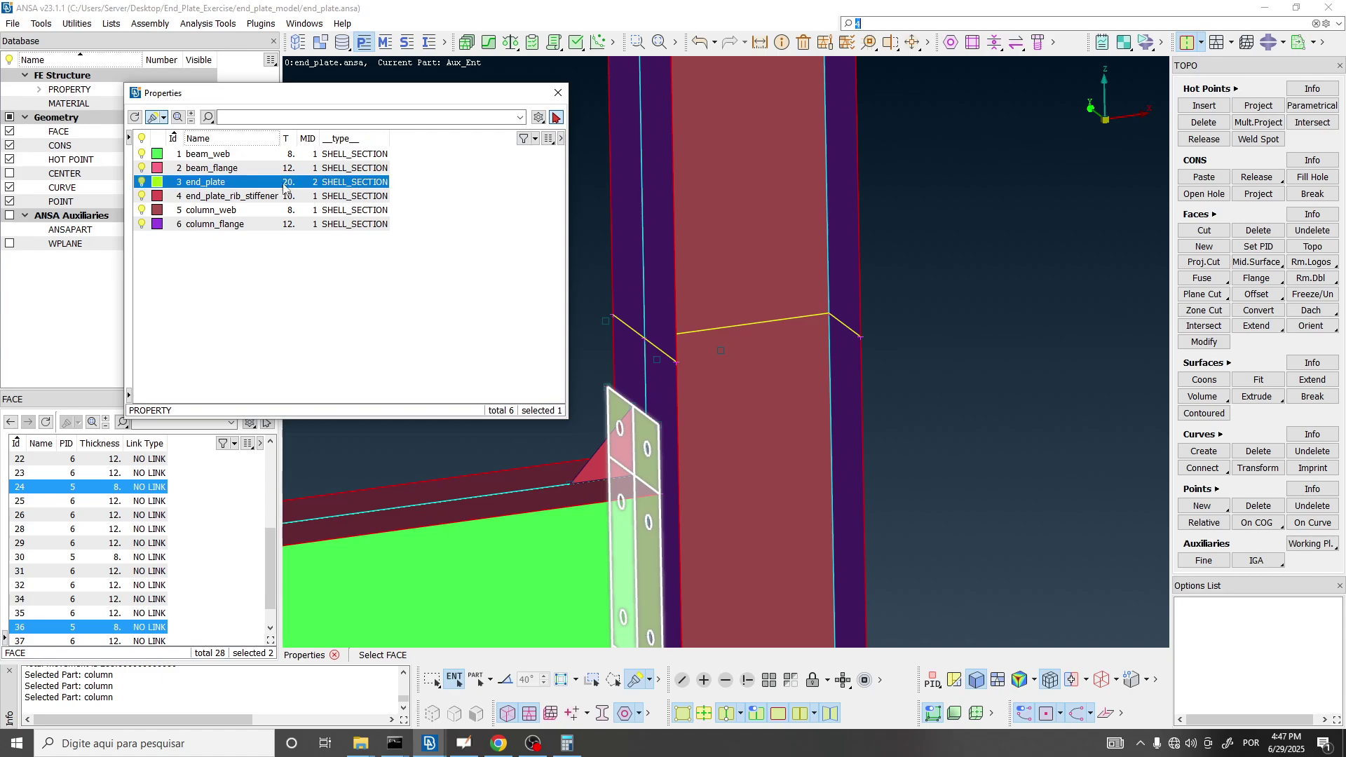
Copy the end_plate property and name the copy column_flange_end_plate_region.
right_click(200, 184)
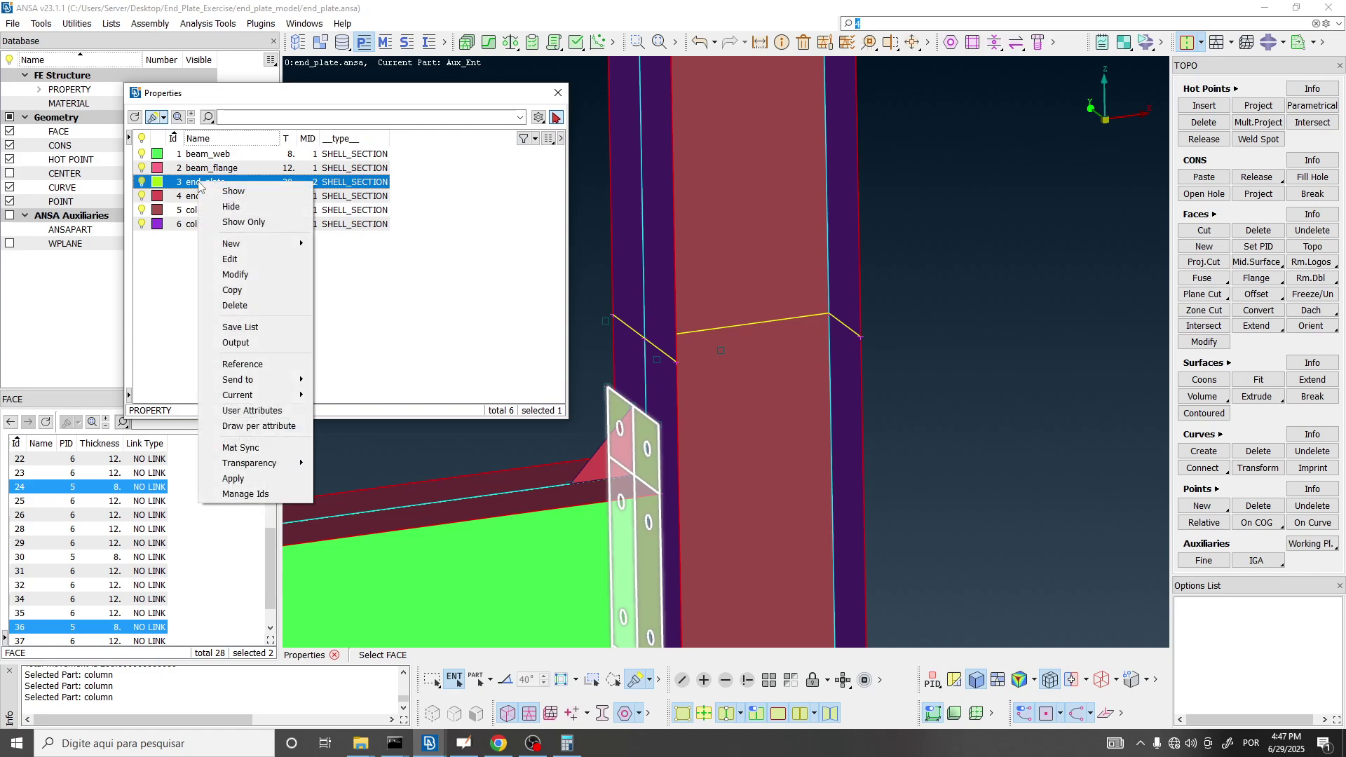
click(234, 291)
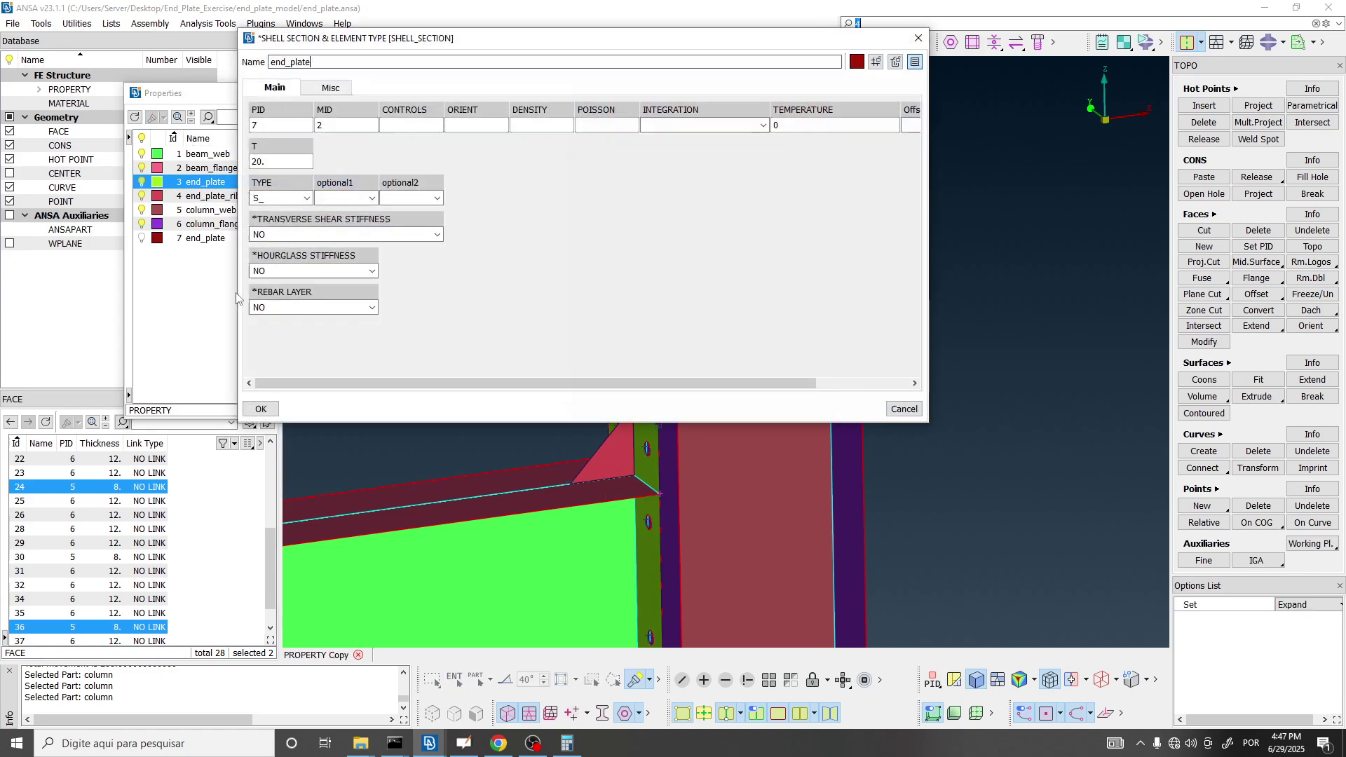
double_click(294, 63)
text(col)
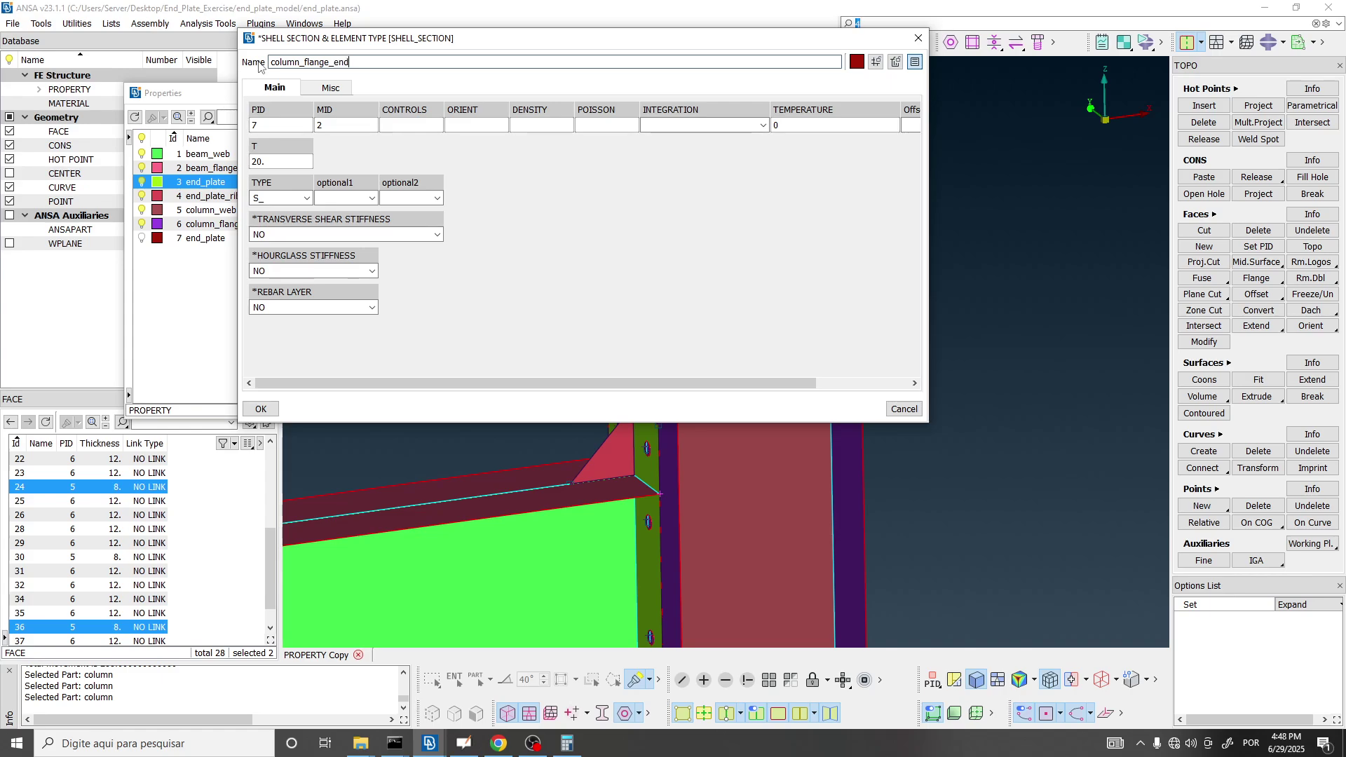
text(umn_flange_end_plate_region)
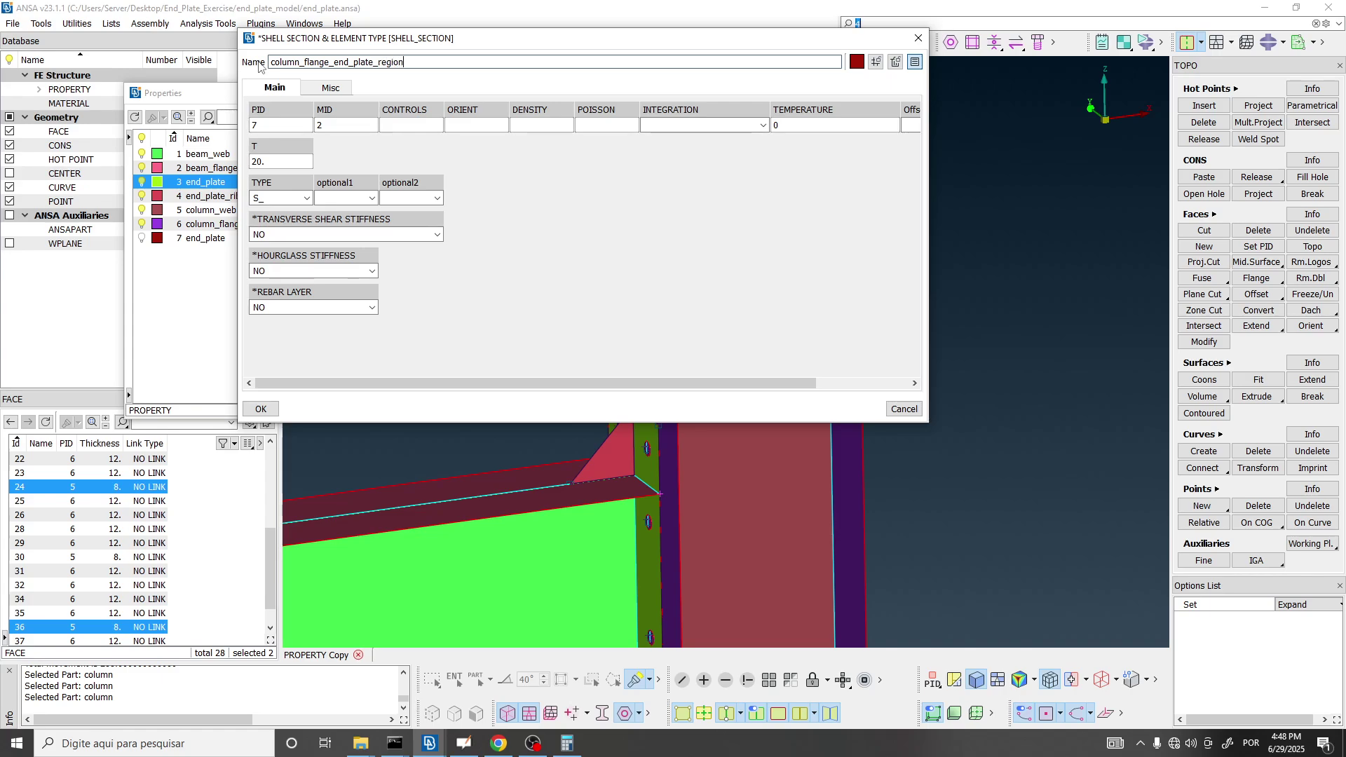
Check the copied property's thickness and assigned material, keep both as they are, and confirm the new column_flange_end_plate_region property.
click(277, 162)
click(346, 126)
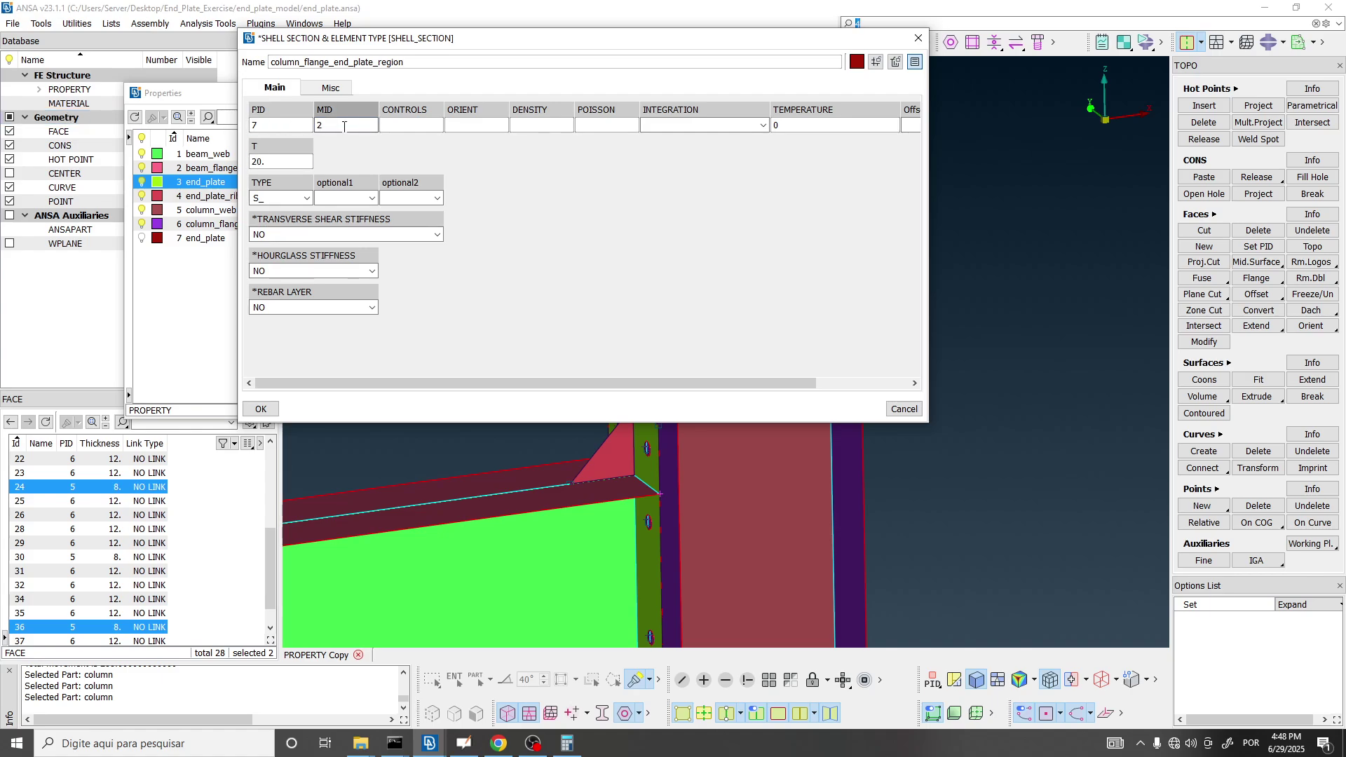
double_click(344, 127)
double_click(296, 63)
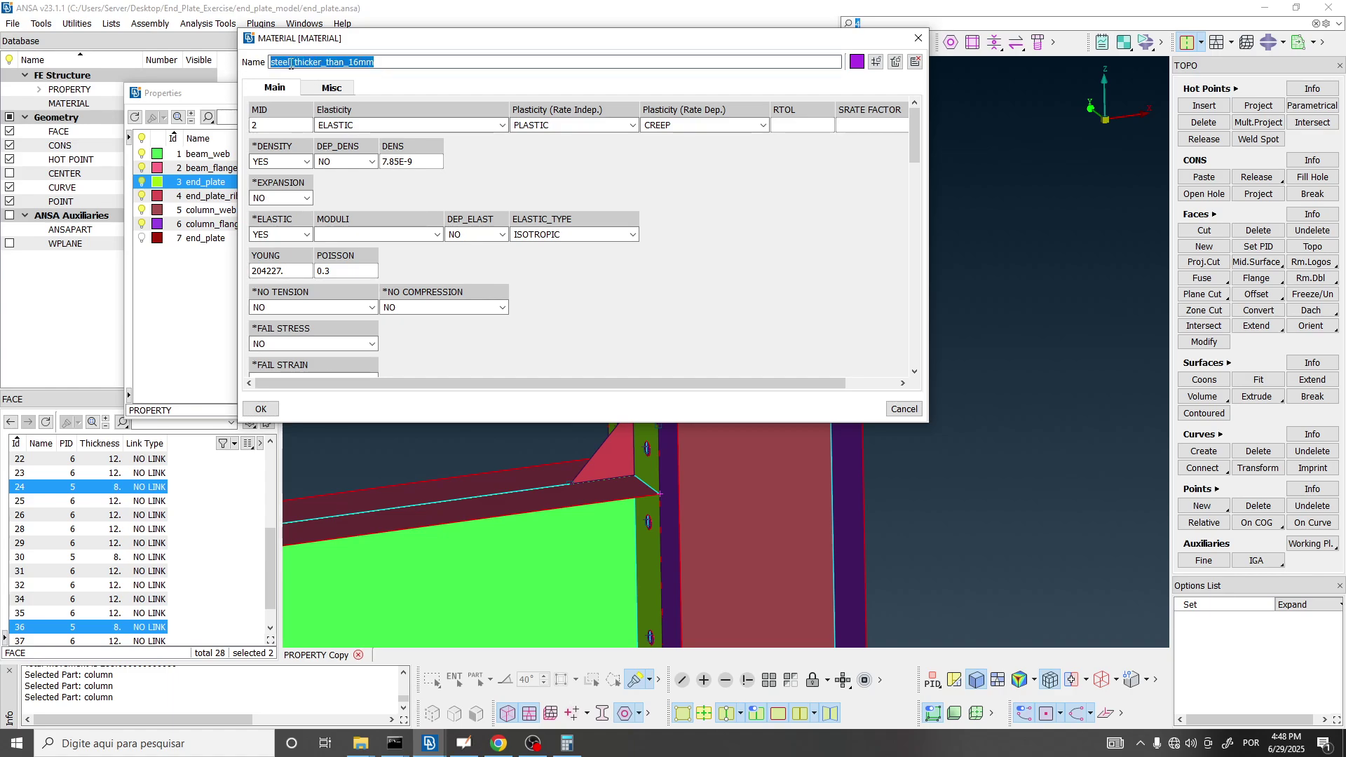
click(258, 411)
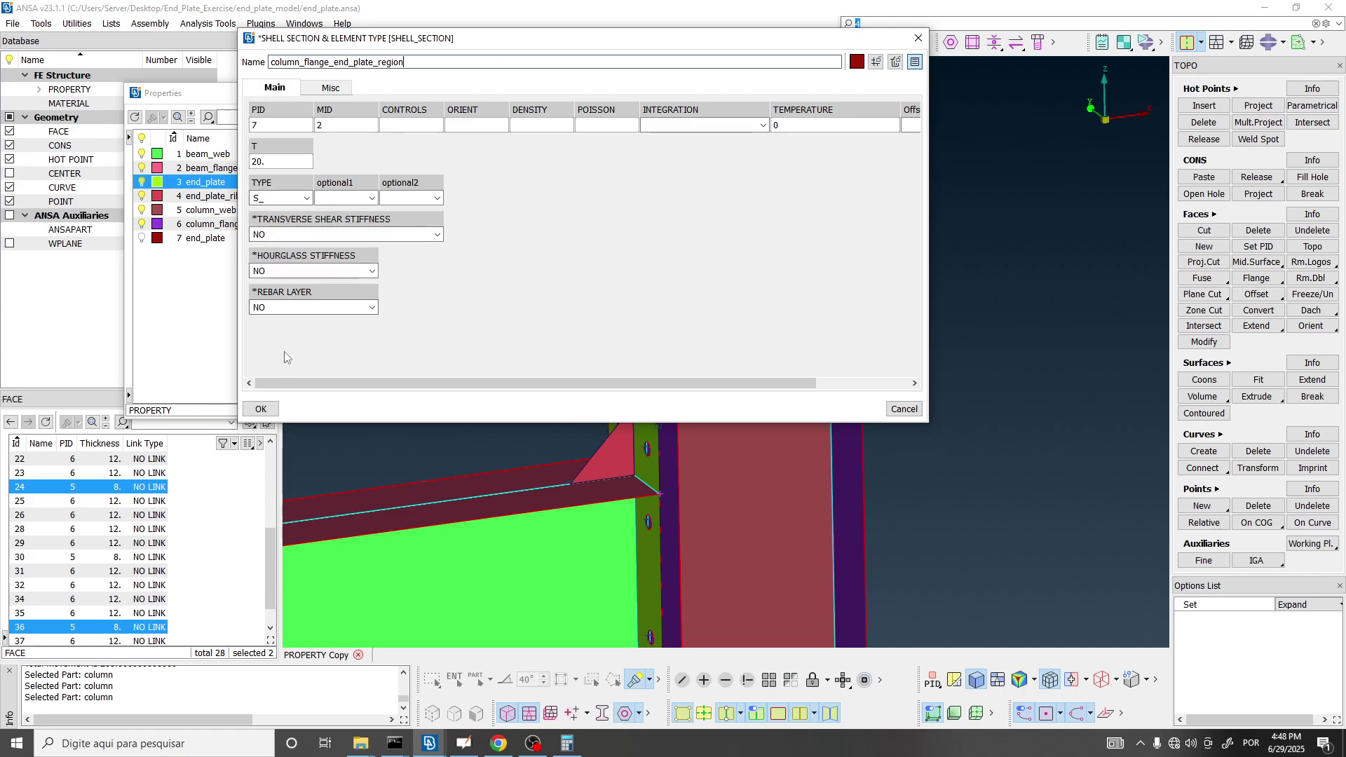
click(261, 409)
click(242, 329)
click(189, 242)
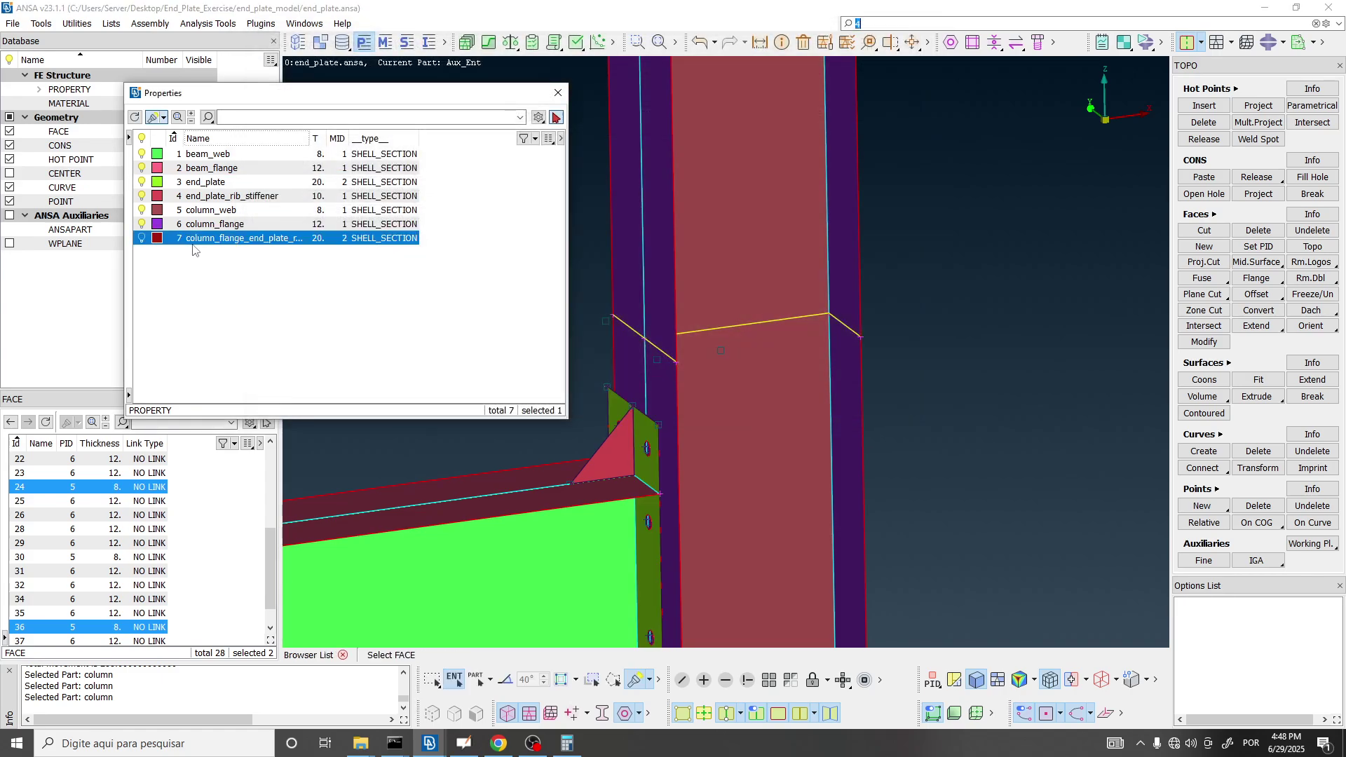
click(165, 256)
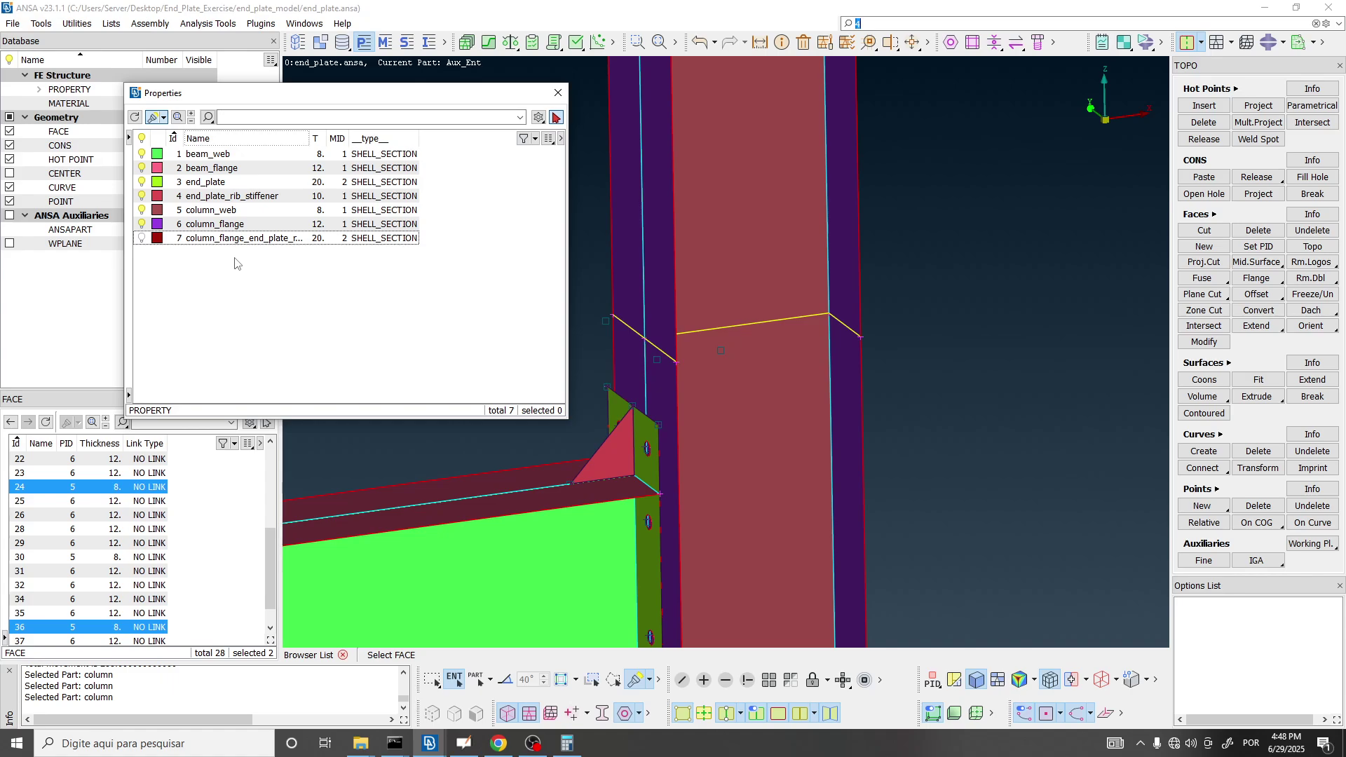
click(558, 93)
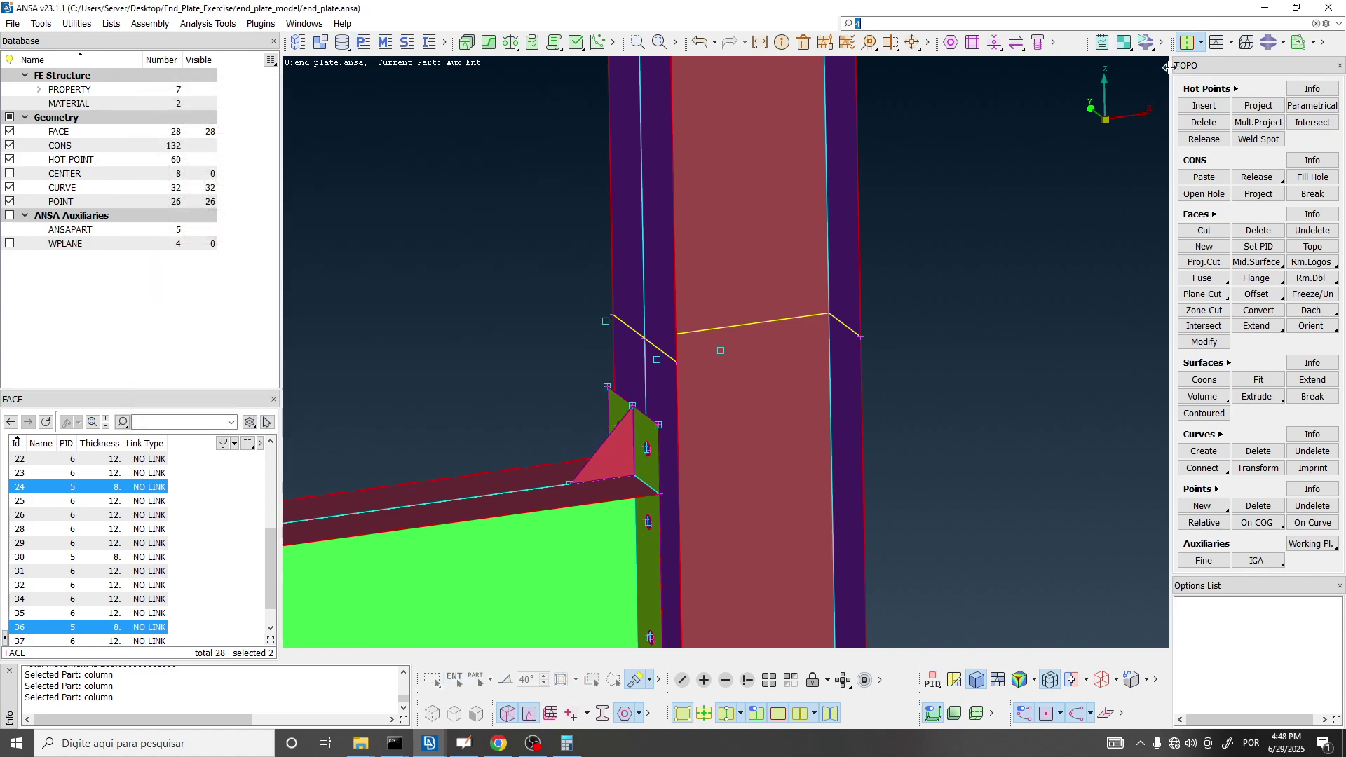
Assign the column_flange_end_plate_region property to the front column flange faces between the two cuts, behind the end plate.
click(1255, 246)
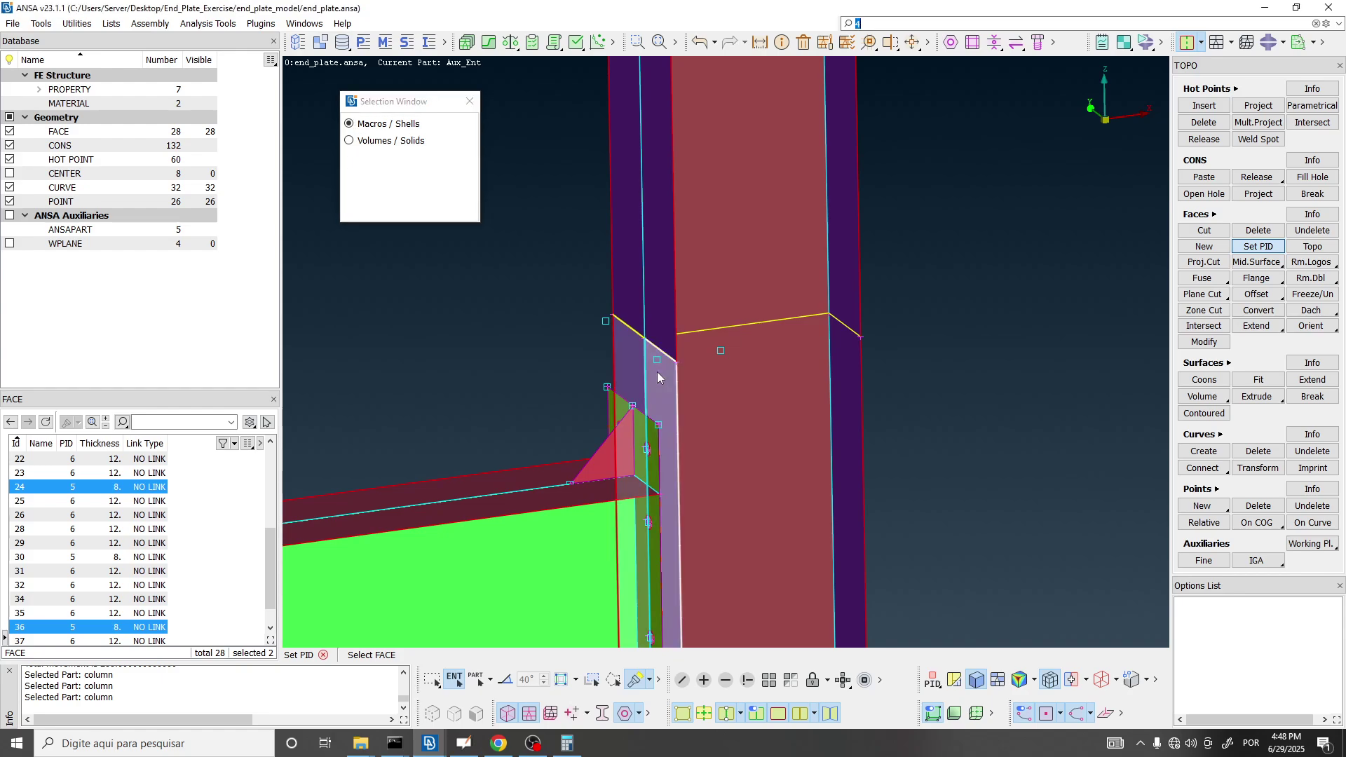
scroll(677, 191, down, 3)
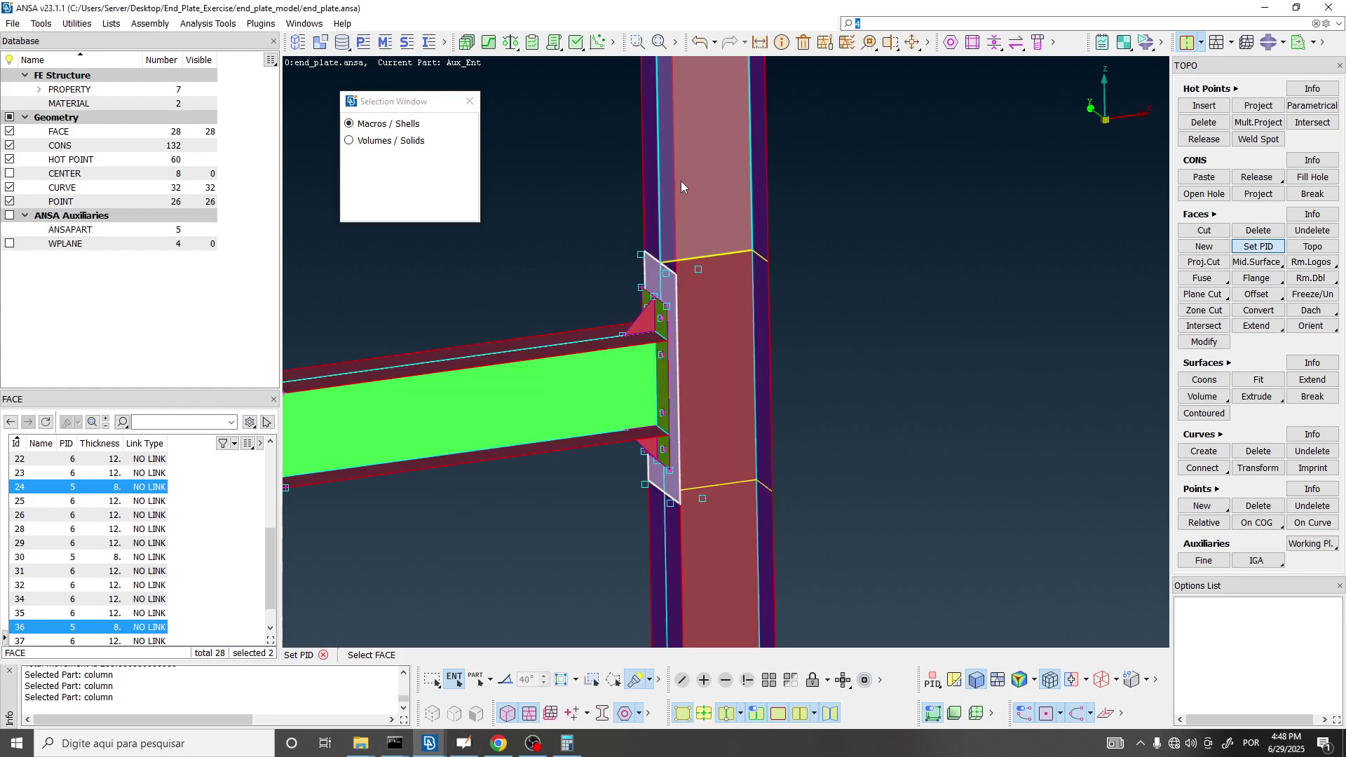
middle_click(680, 181)
click(317, 219)
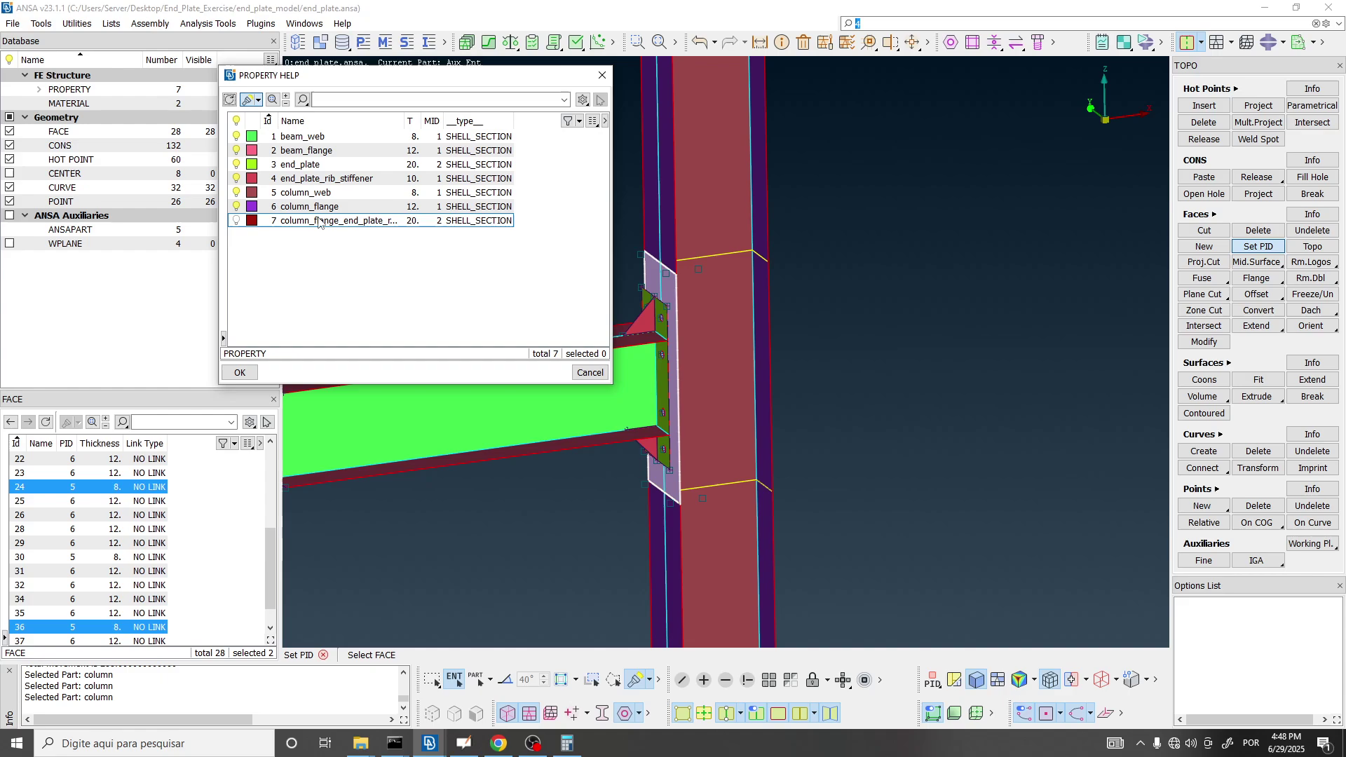
click(470, 100)
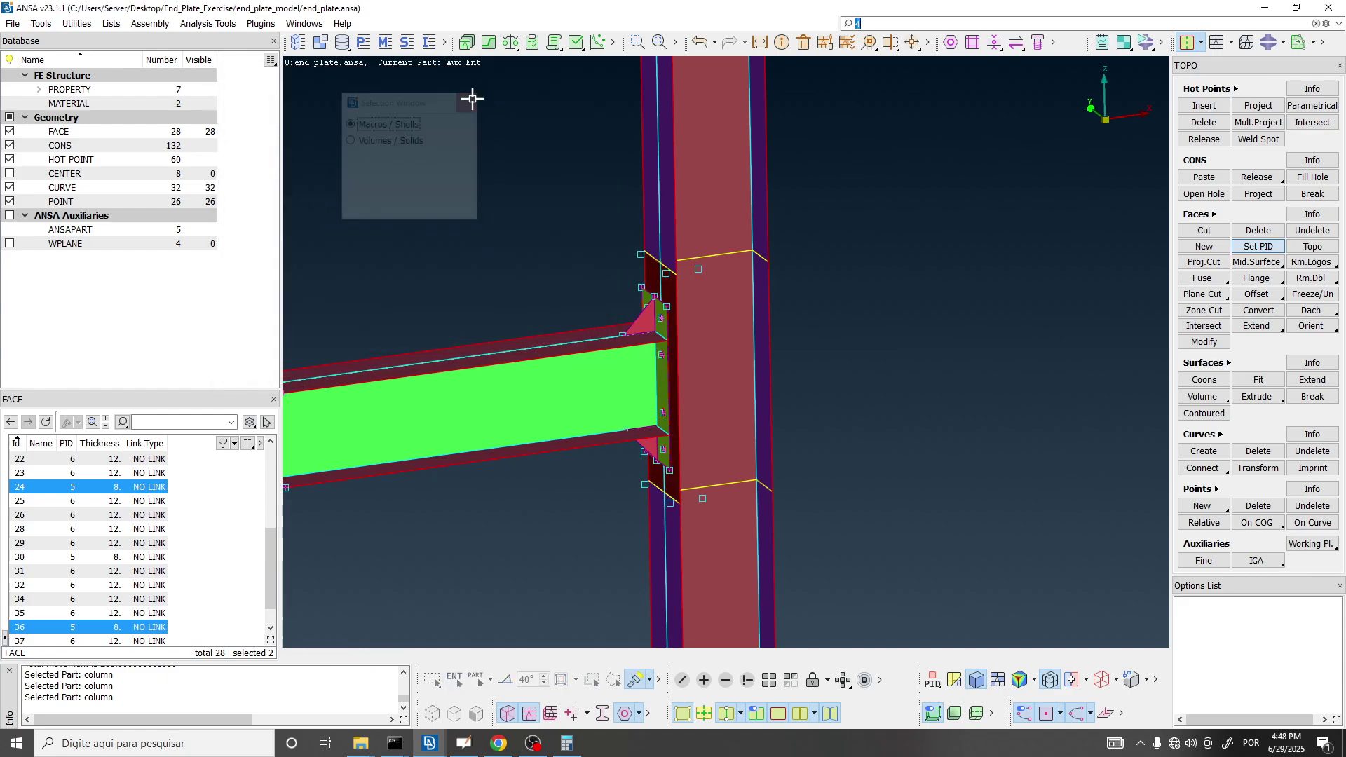
Examine the reassigned flange region, the gap between the end plate and the column flange, and the column's upper end.
scroll(671, 336, up, 2)
ctrl+drag(671, 336, 659, 229)
scroll(657, 230, down, 2)
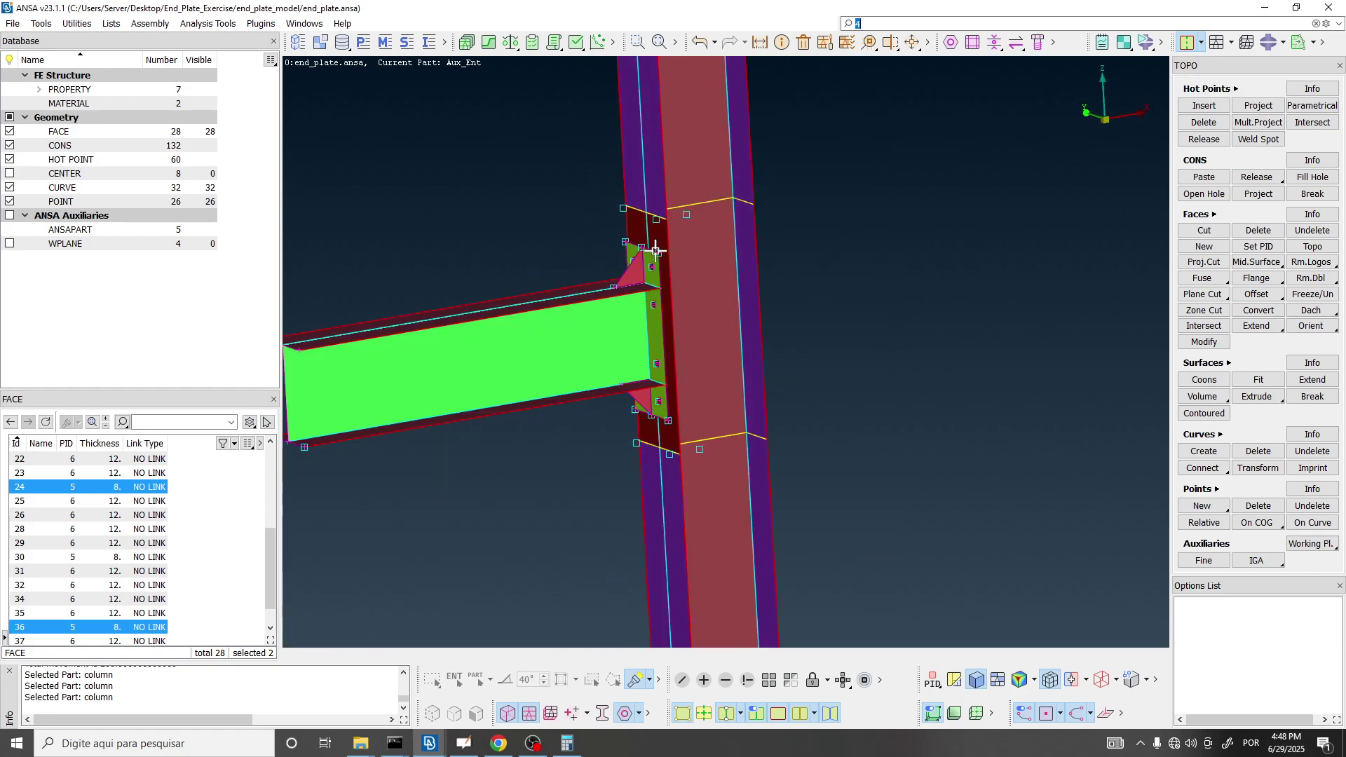
scroll(659, 264, up, 3)
ctrl+drag(655, 229, 622, 277)
scroll(631, 281, down, 2)
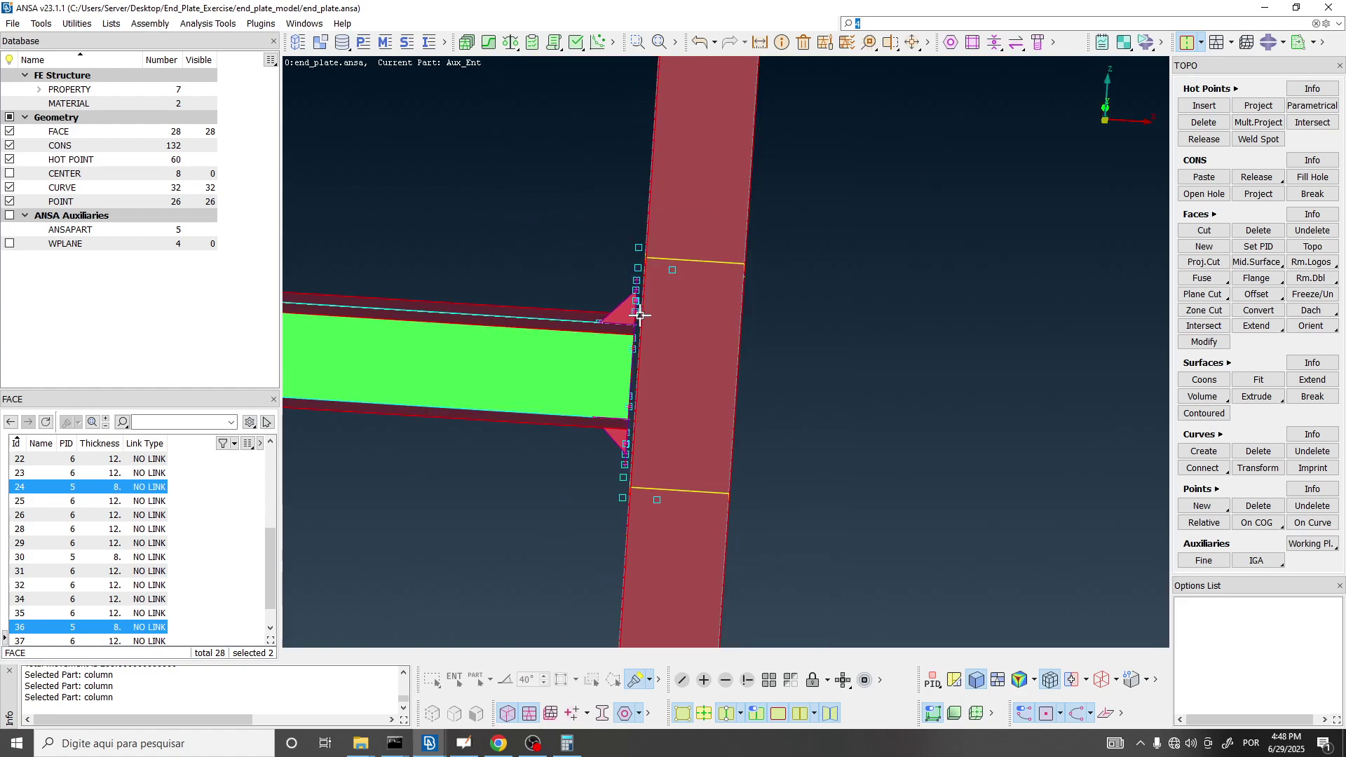
scroll(638, 298, up, 2)
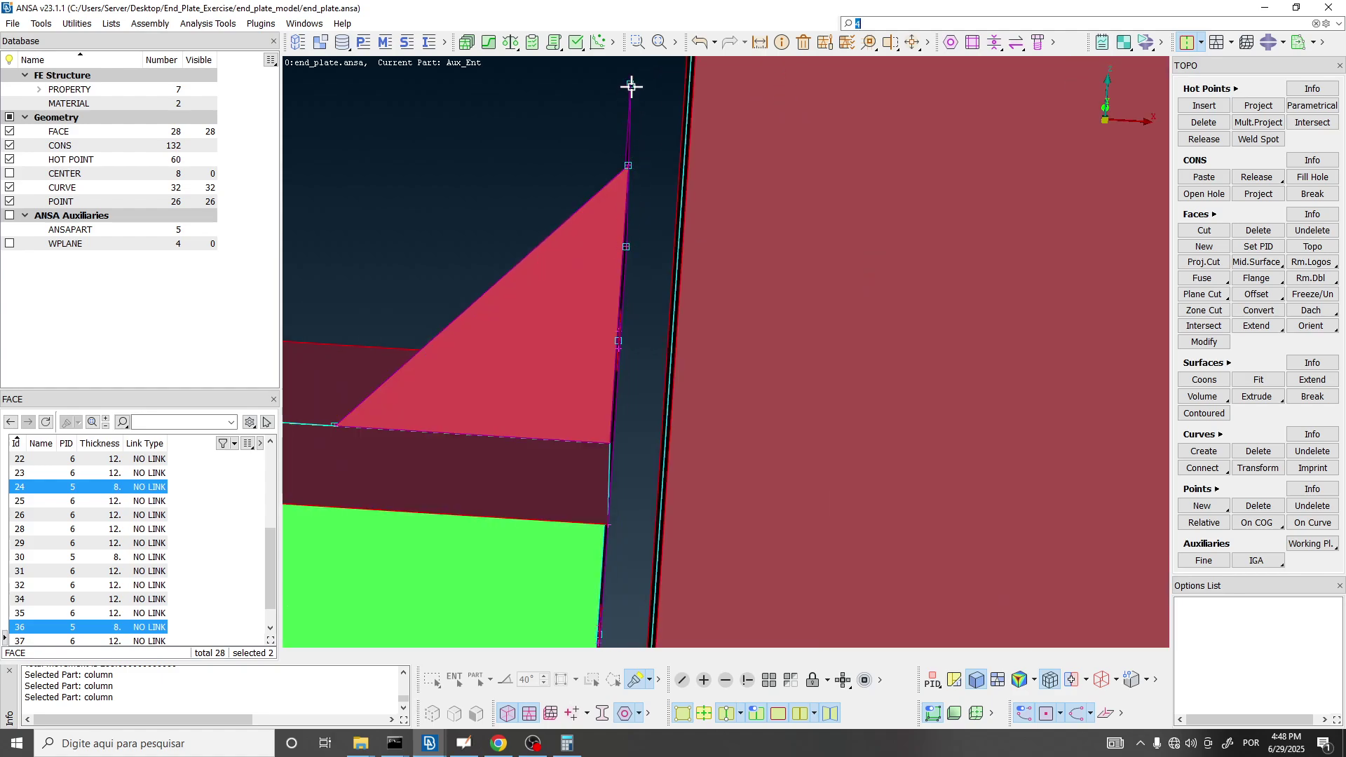
click(628, 247)
scroll(680, 250, down, 3)
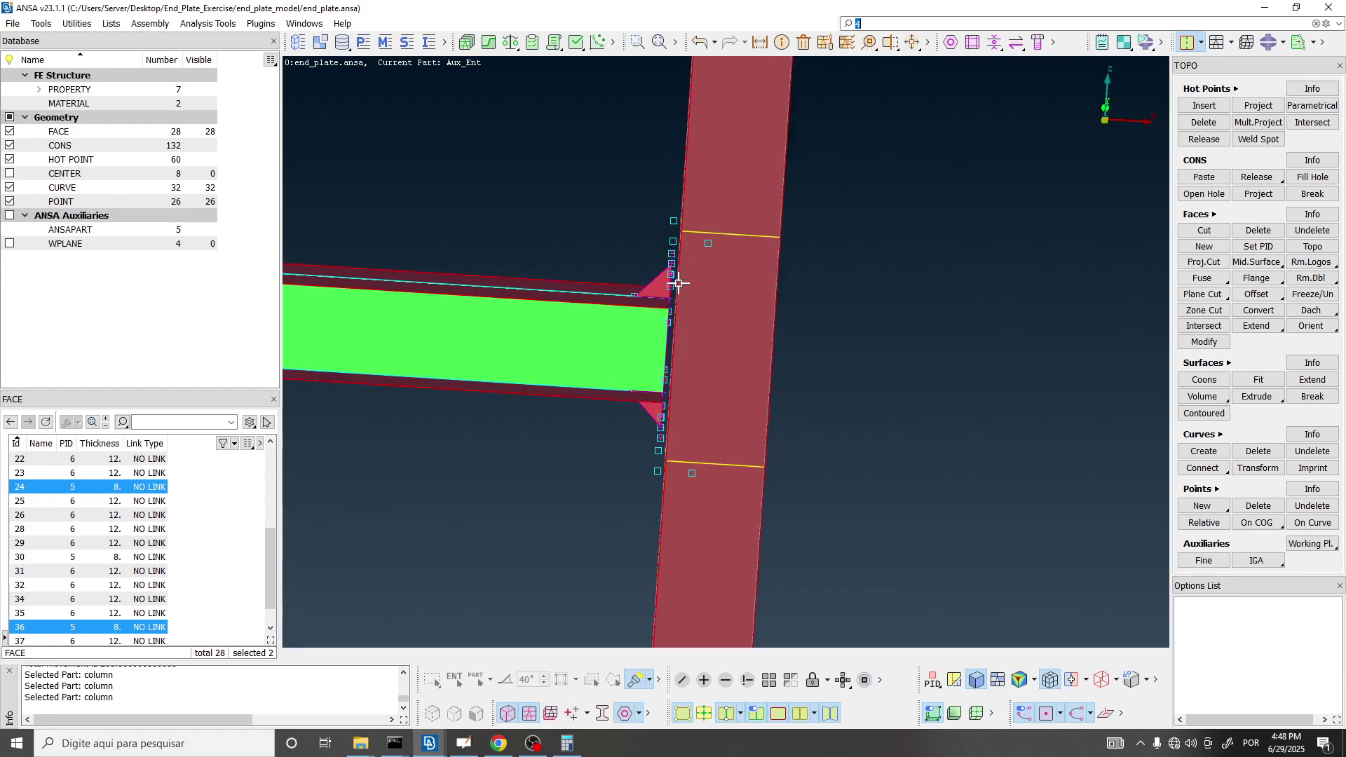
scroll(694, 68, up, 3)
scroll(686, 280, down, 3)
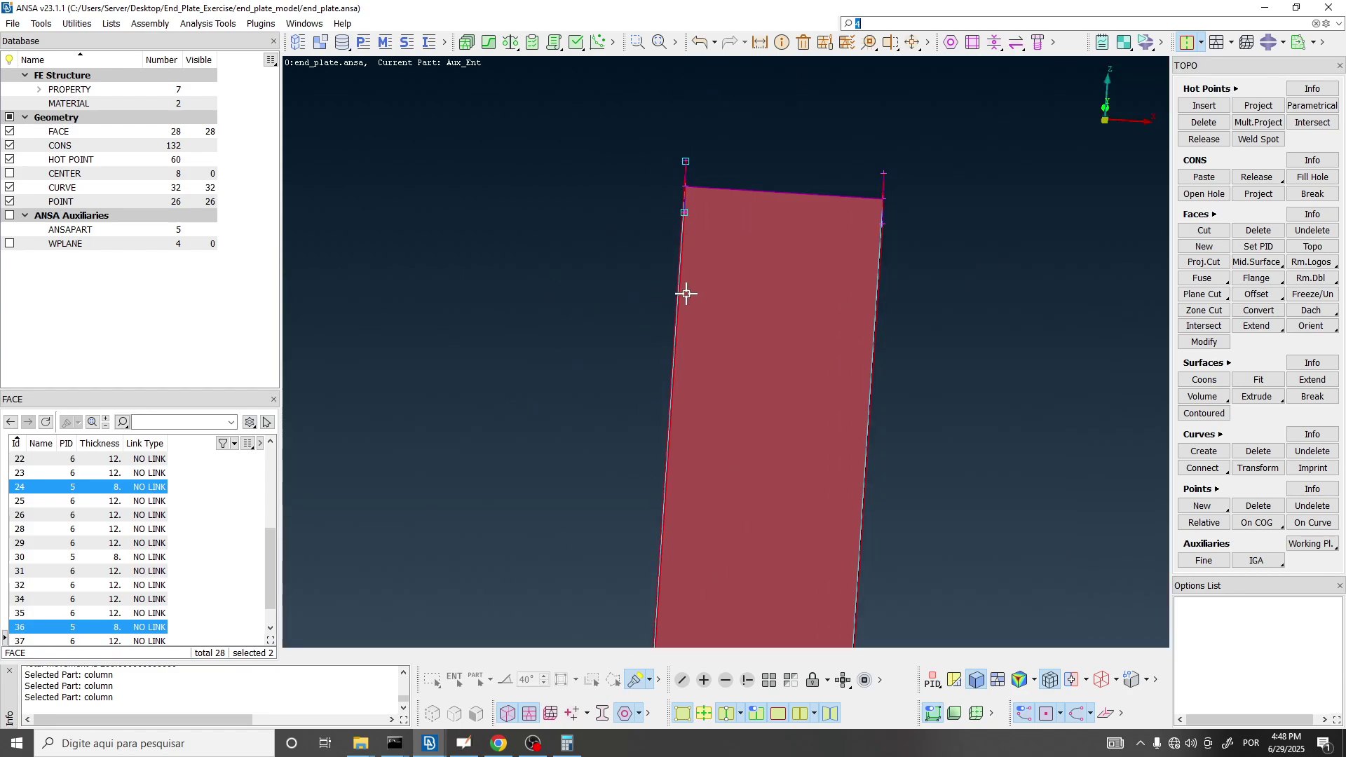
ctrl+middle_drag(683, 197, 682, 261)
ctrl+drag(688, 282, 684, 280)
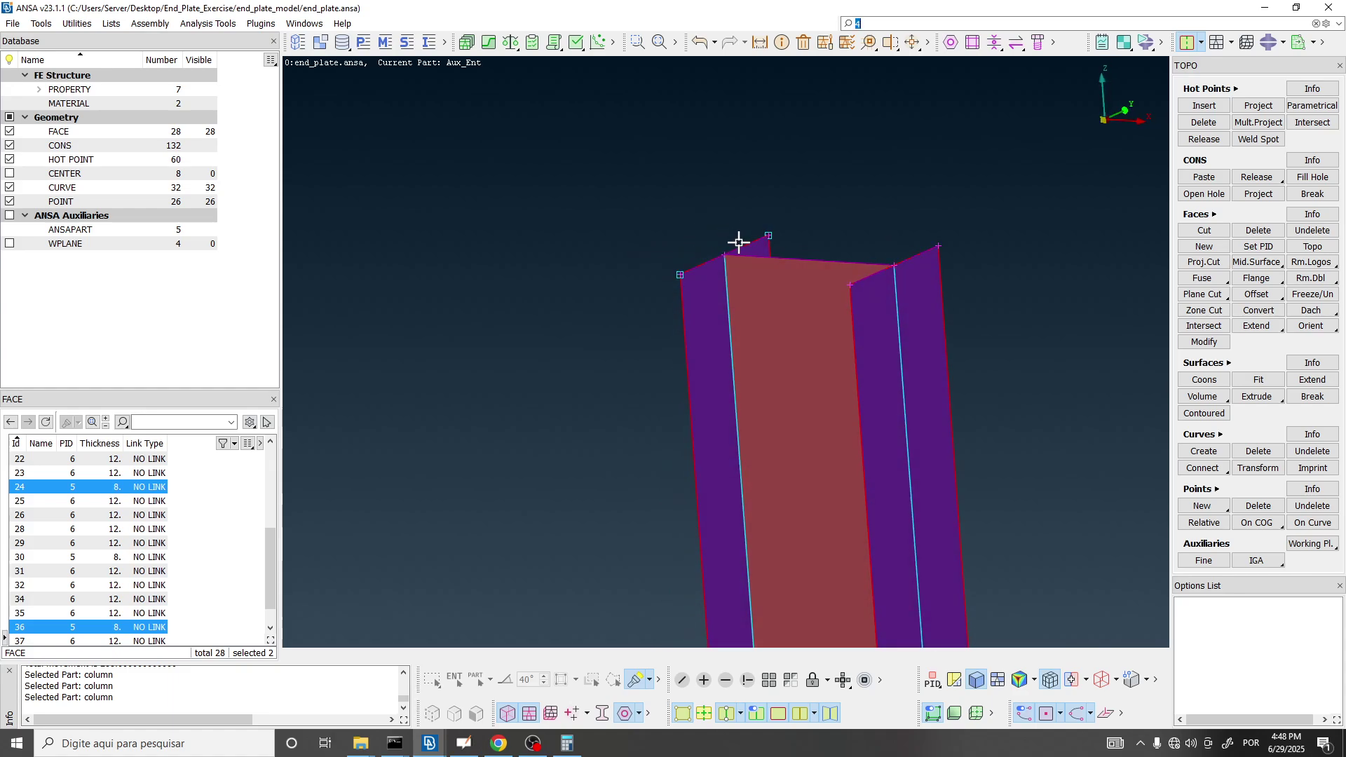
scroll(702, 163, down, 5)
ctrl+middle_drag(752, 296, 723, 235)
ctrl+drag(724, 235, 790, 256)
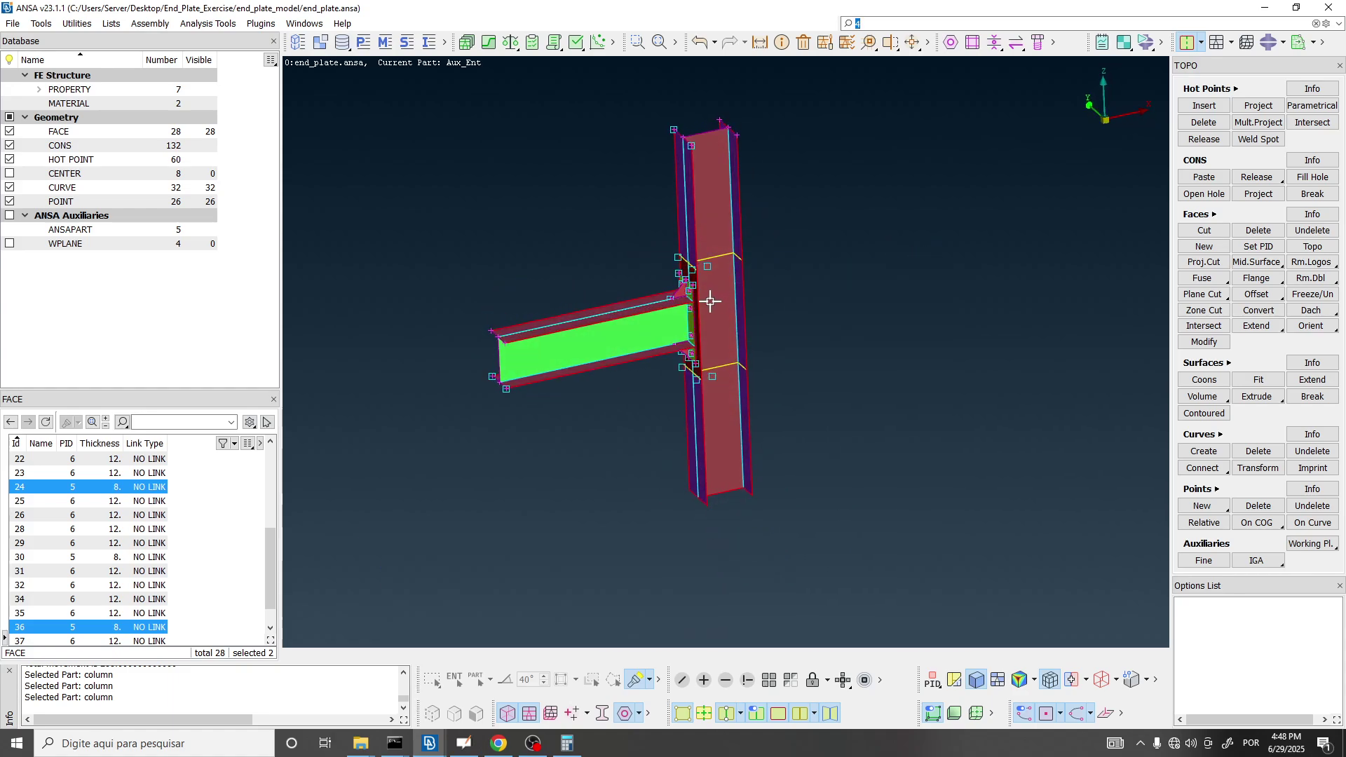
Measure the distance between the end plate face above the beam and the column flange face behind it.
scroll(713, 297, up, 5)
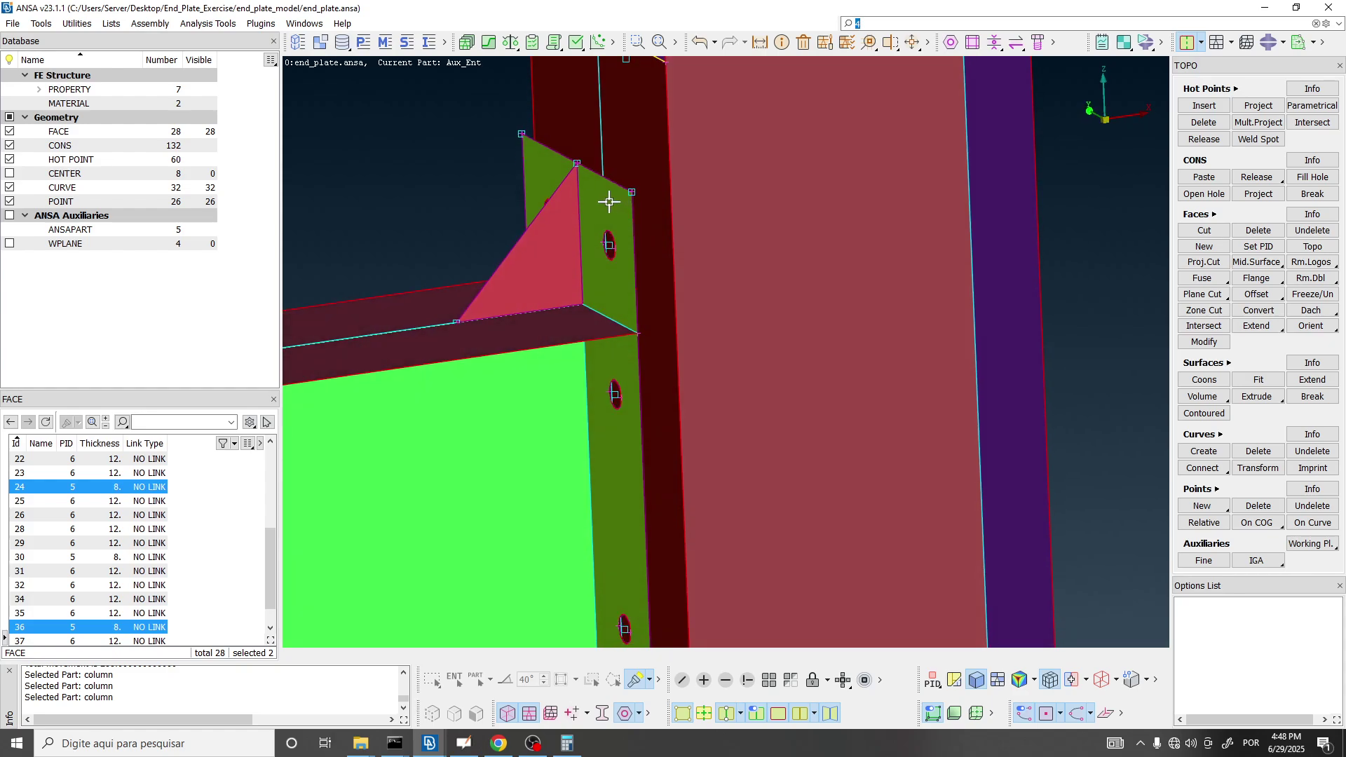
click(760, 42)
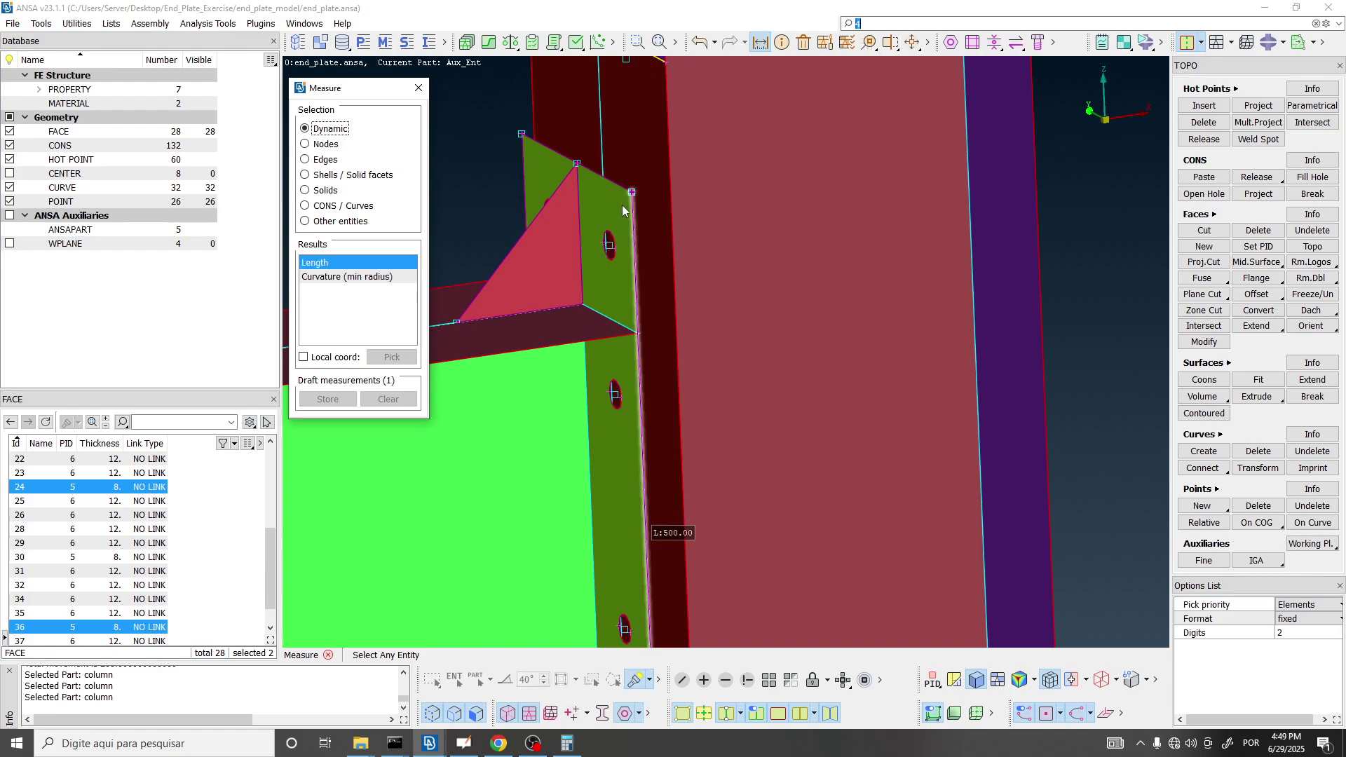
click(600, 209)
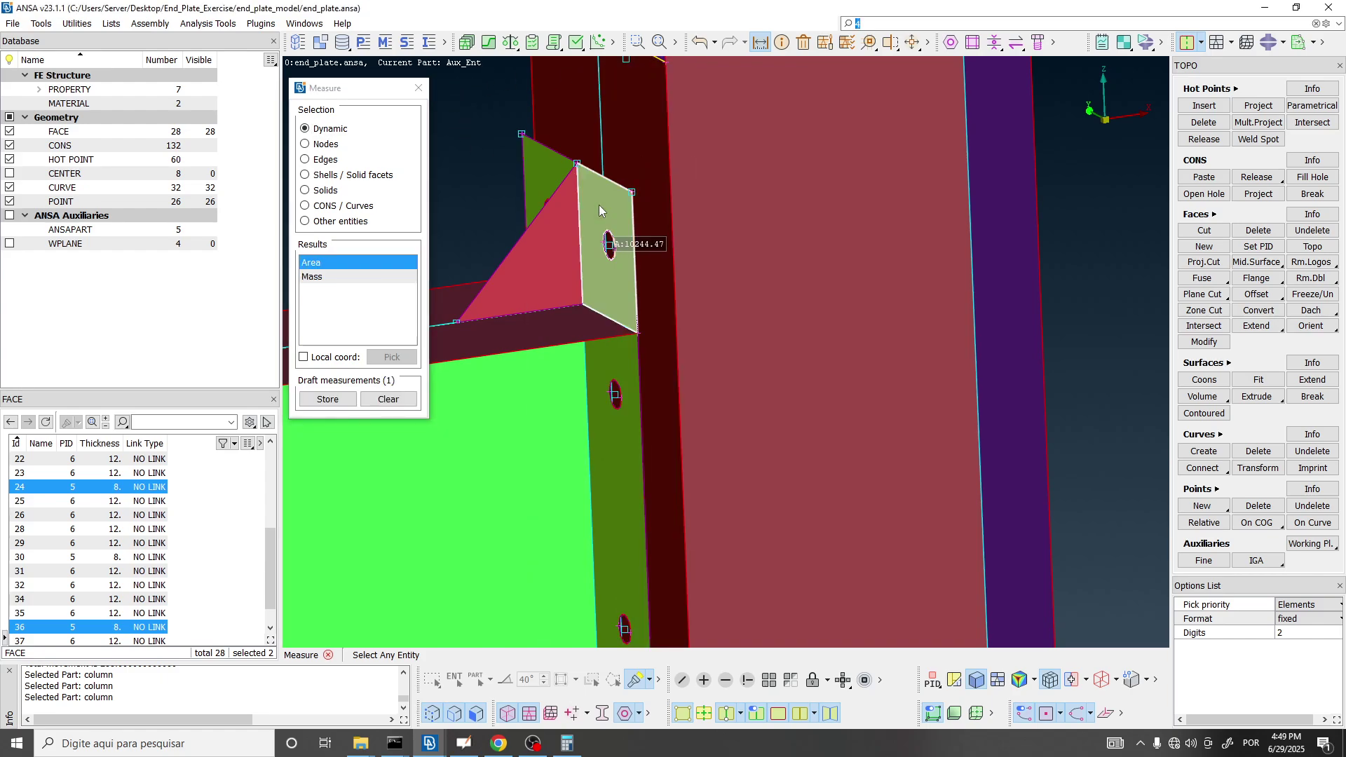
click(646, 145)
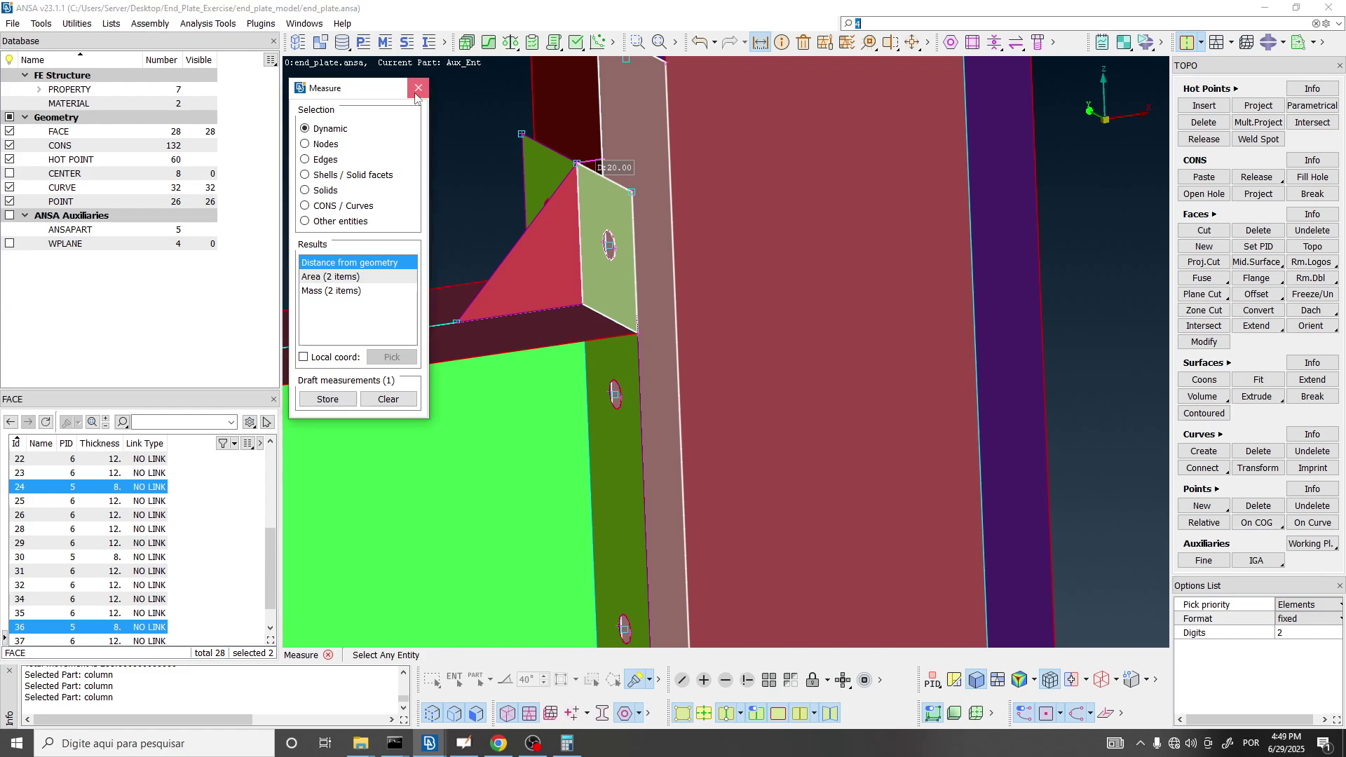
click(419, 88)
Examine the upper end plate corner and the gap to the column flange in perspective and from the side.
scroll(631, 217, up, 4)
ctrl+middle_drag(631, 217, 611, 304)
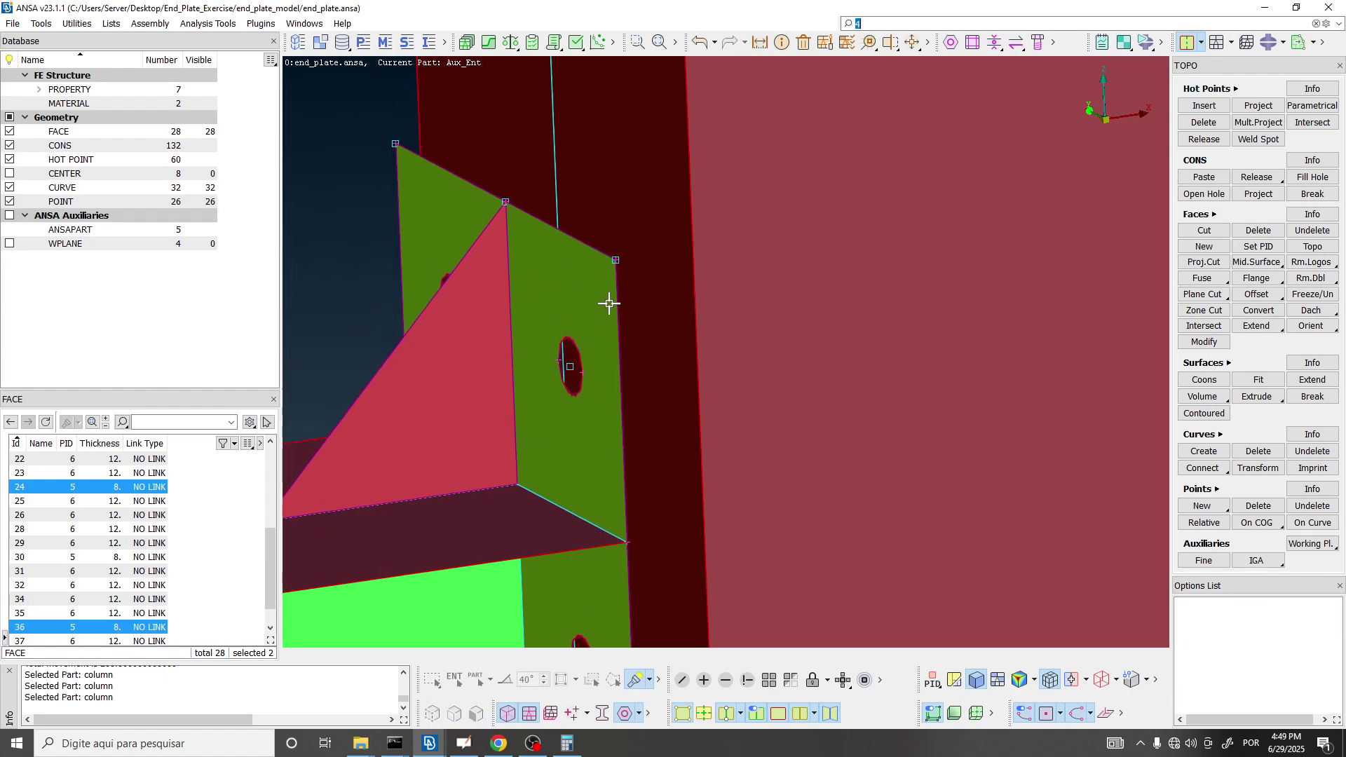
mouse_move(610, 303)
ctrl+mouse_down()
mouse_move(578, 283)
mouse_move(600, 293)
ctrl+mouse_up()
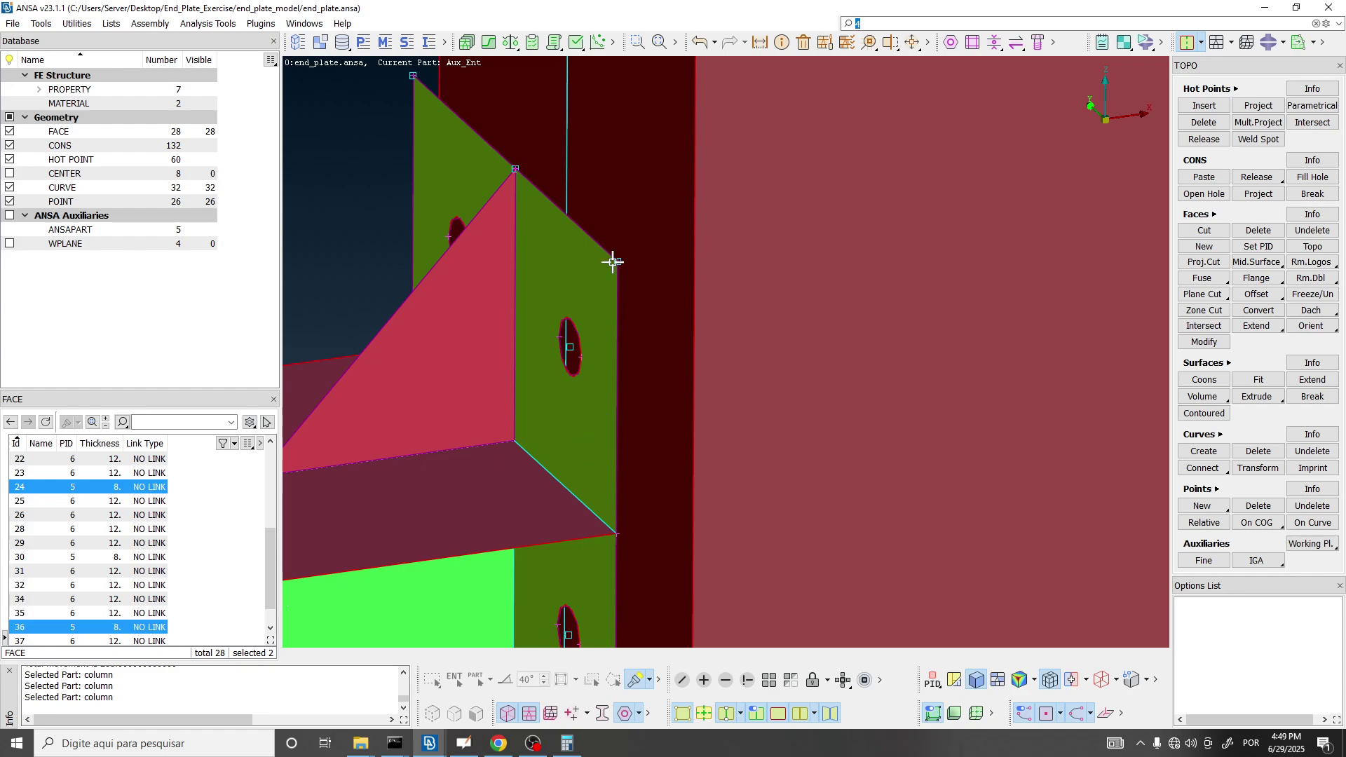
ctrl+drag(709, 259, 587, 225)
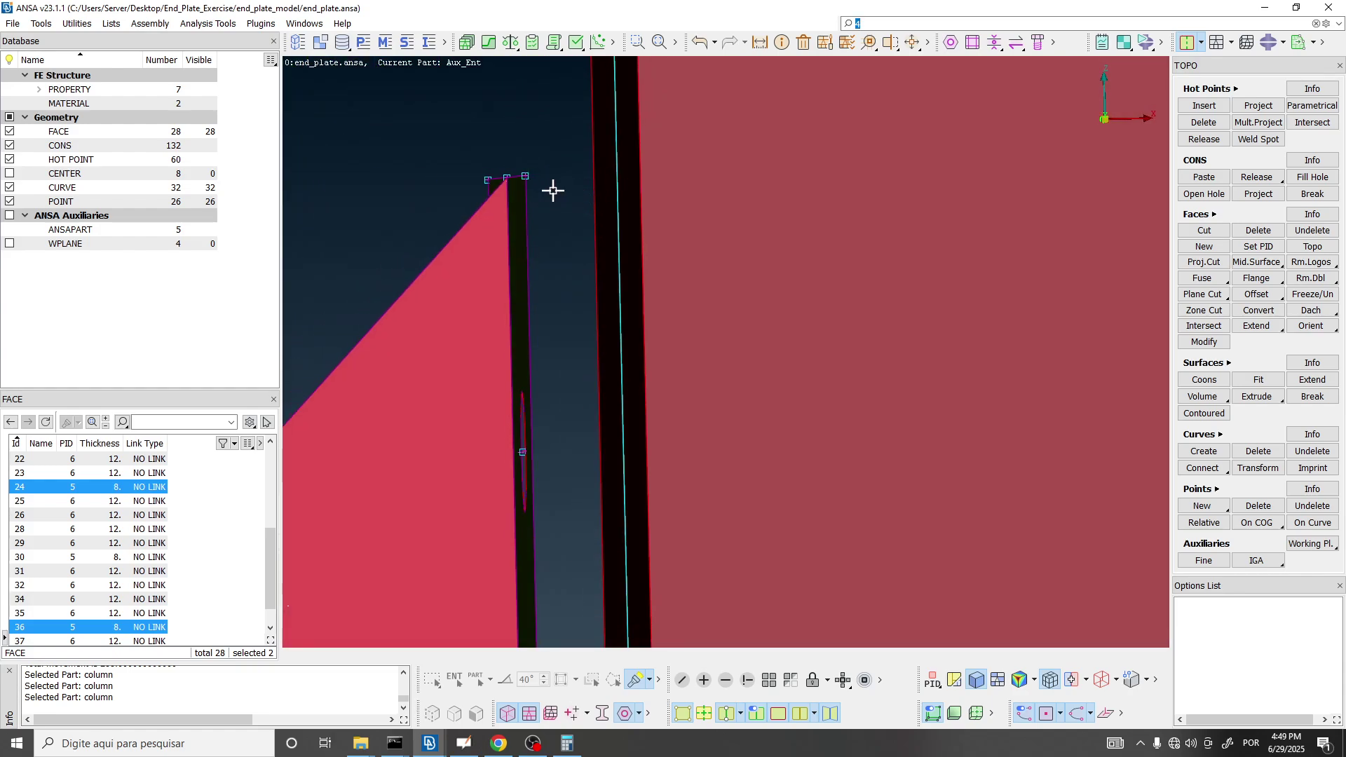
scroll(590, 125, down, 3)
scroll(590, 195, up, 1)
scroll(589, 191, down, 2)
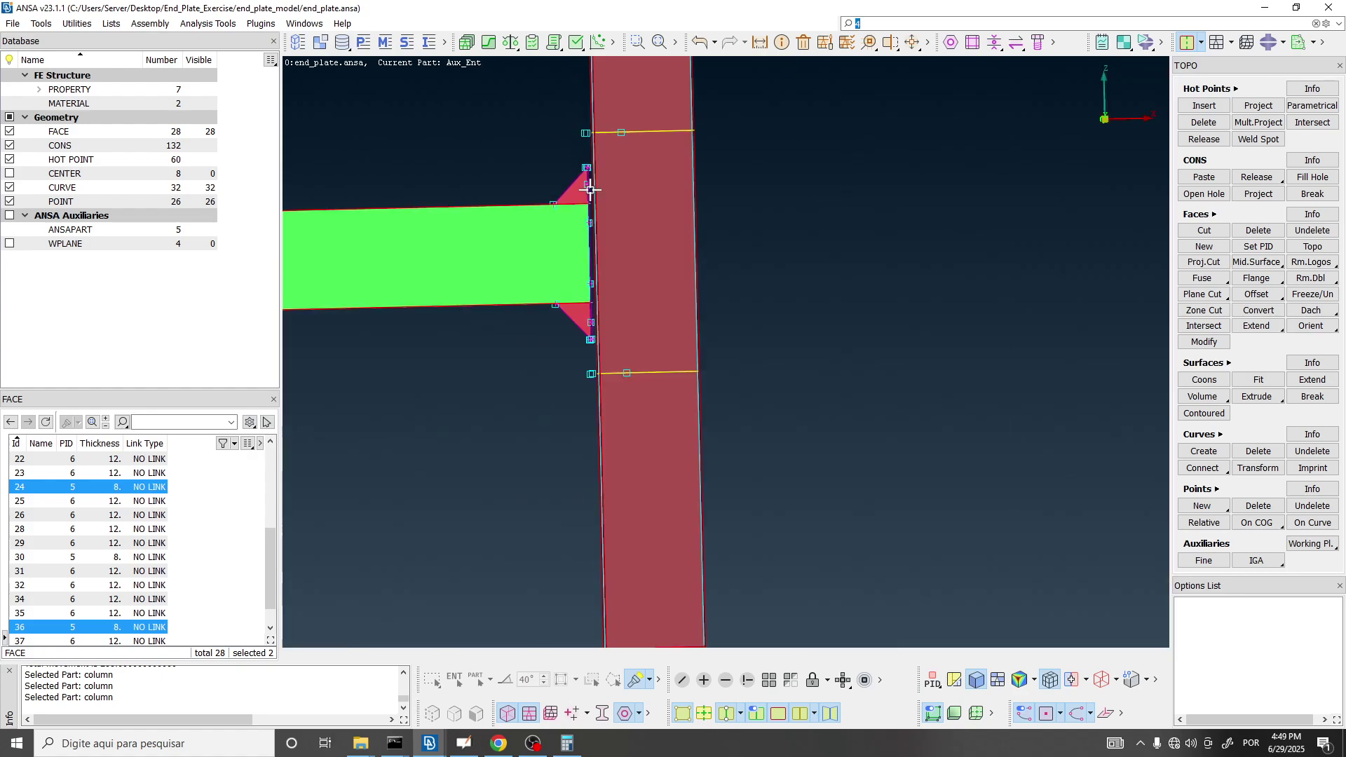
ctrl+drag(589, 226, 621, 344)
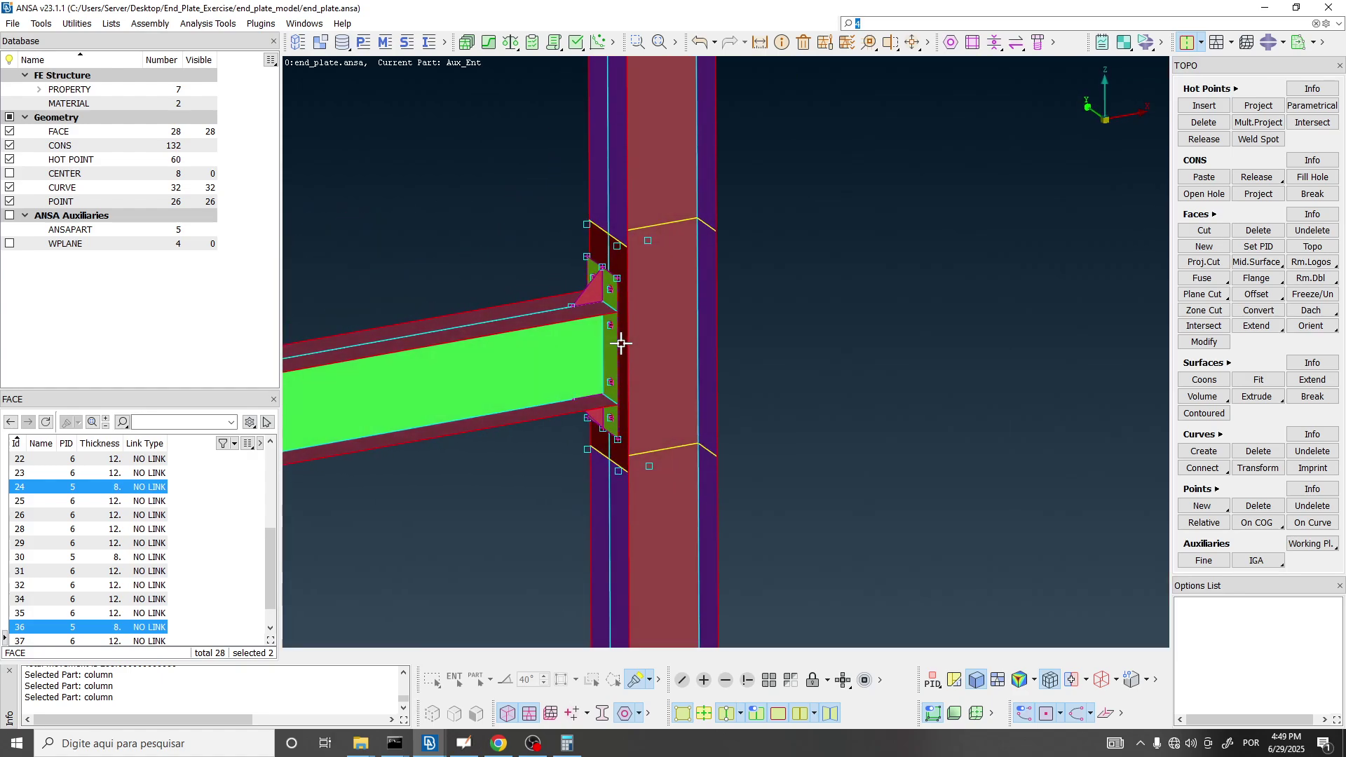
Save the end_plate.ansa model database.
click(13, 24)
click(70, 167)
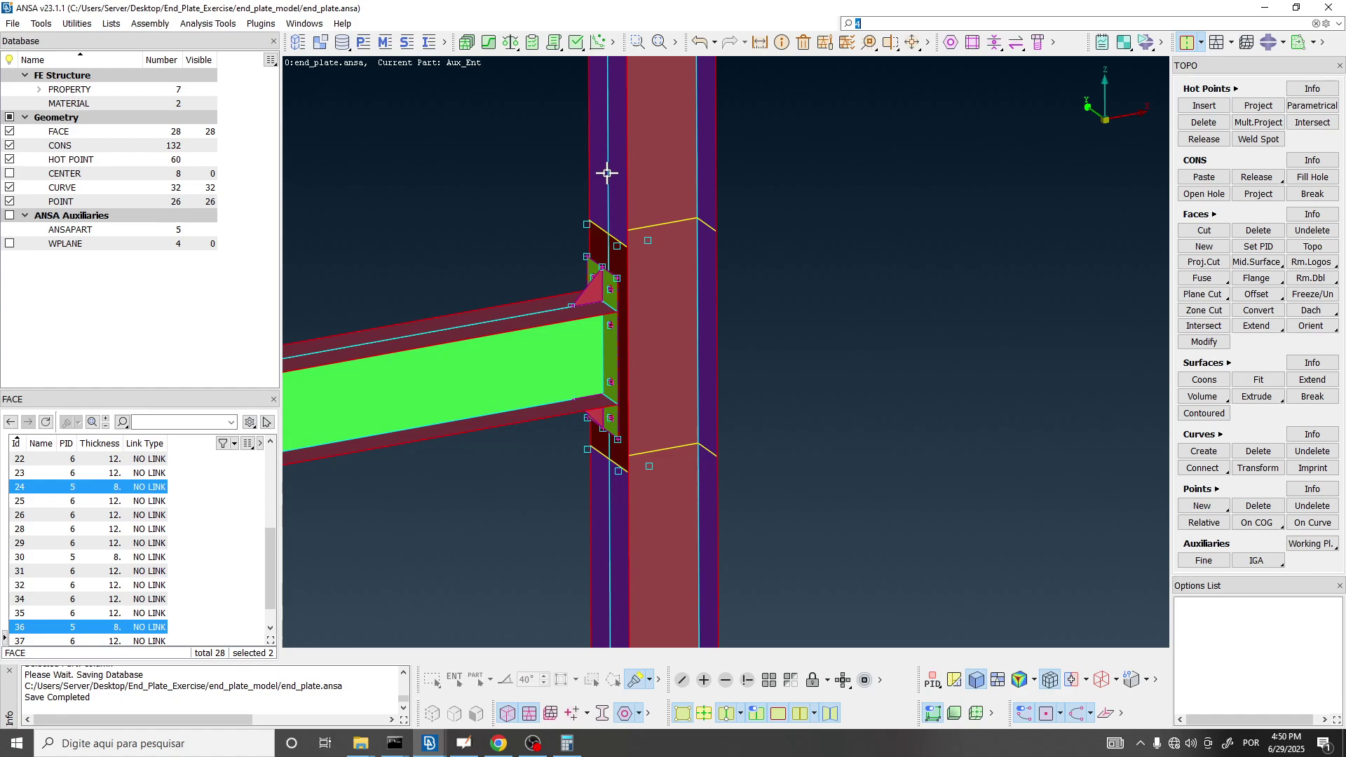
Review the whole connection and compare it with the paper's Fig. 1 connection details in OpenBoard, returning to the model.
scroll(708, 288, down, 5)
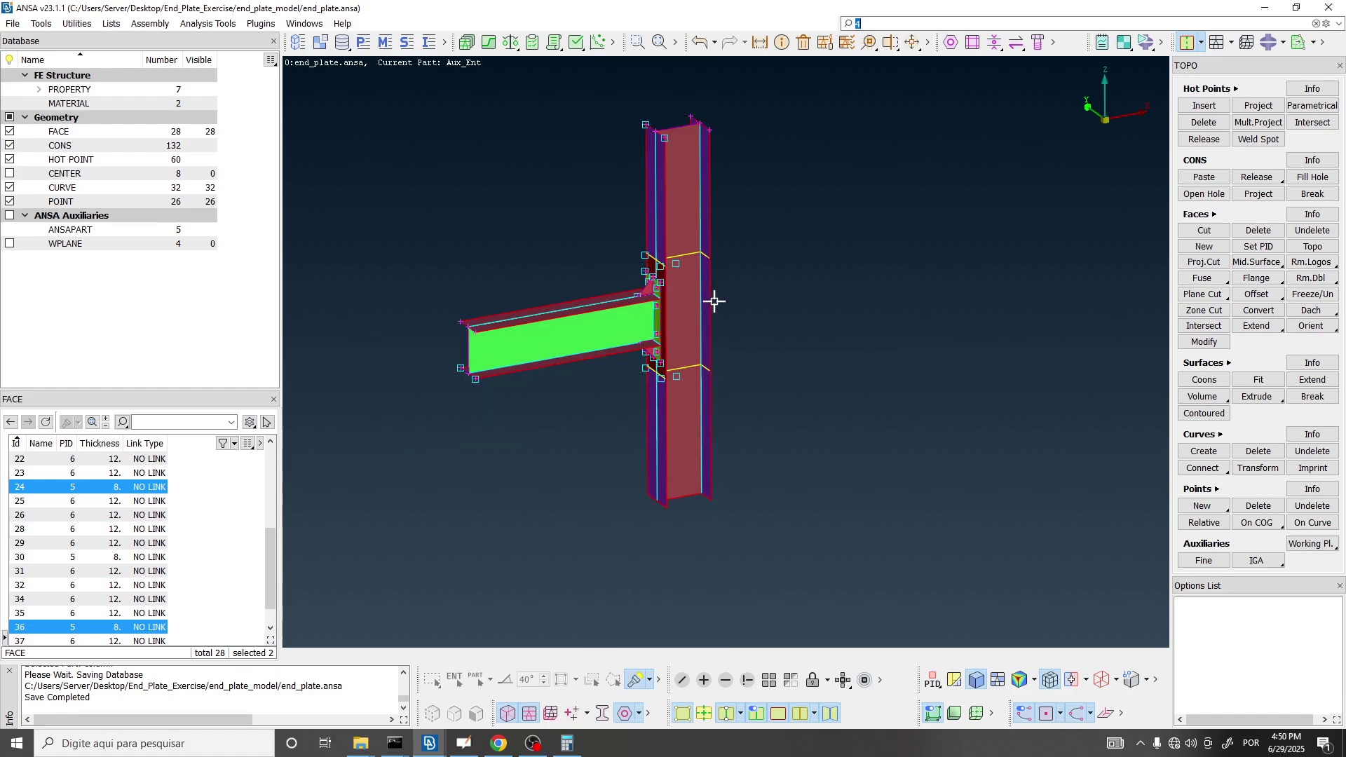
scroll(670, 319, up, 5)
scroll(742, 300, down, 3)
scroll(698, 329, up, 2)
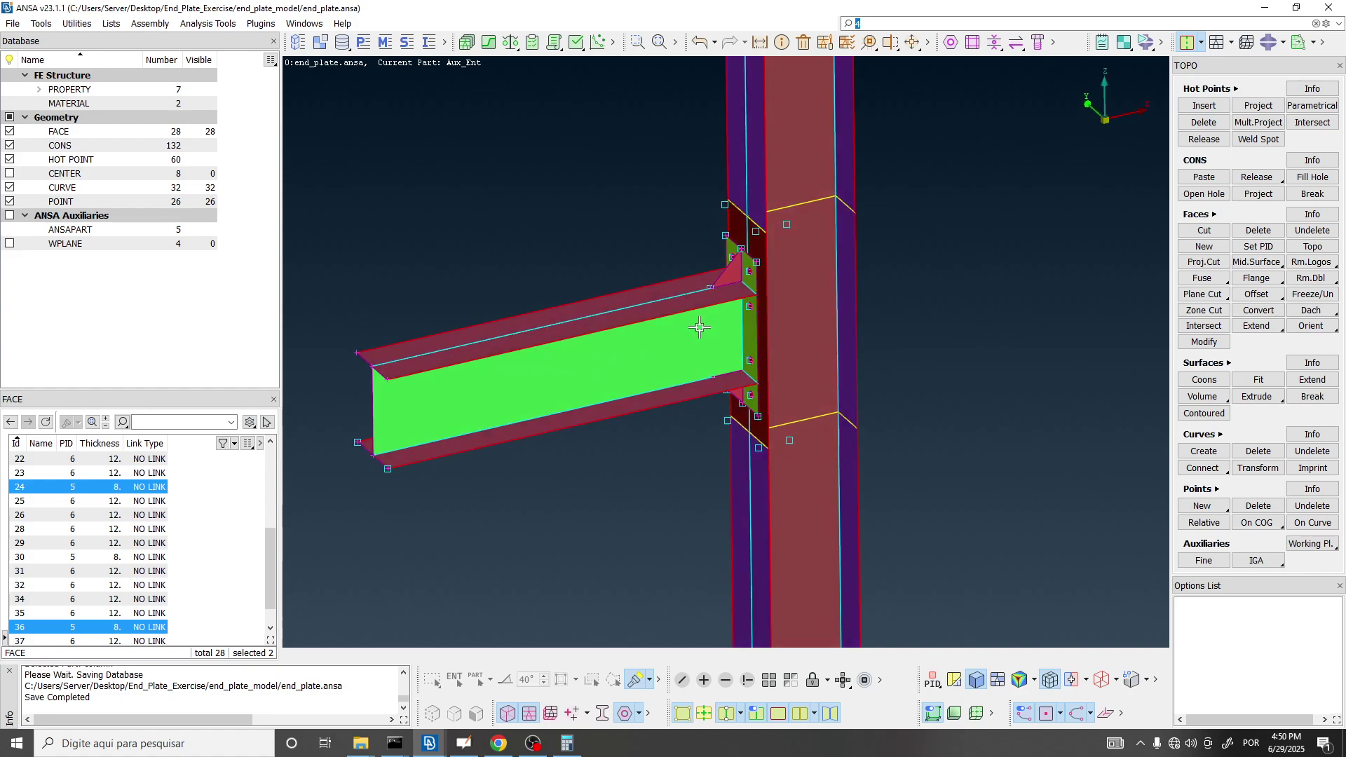
key(alt+Tab)
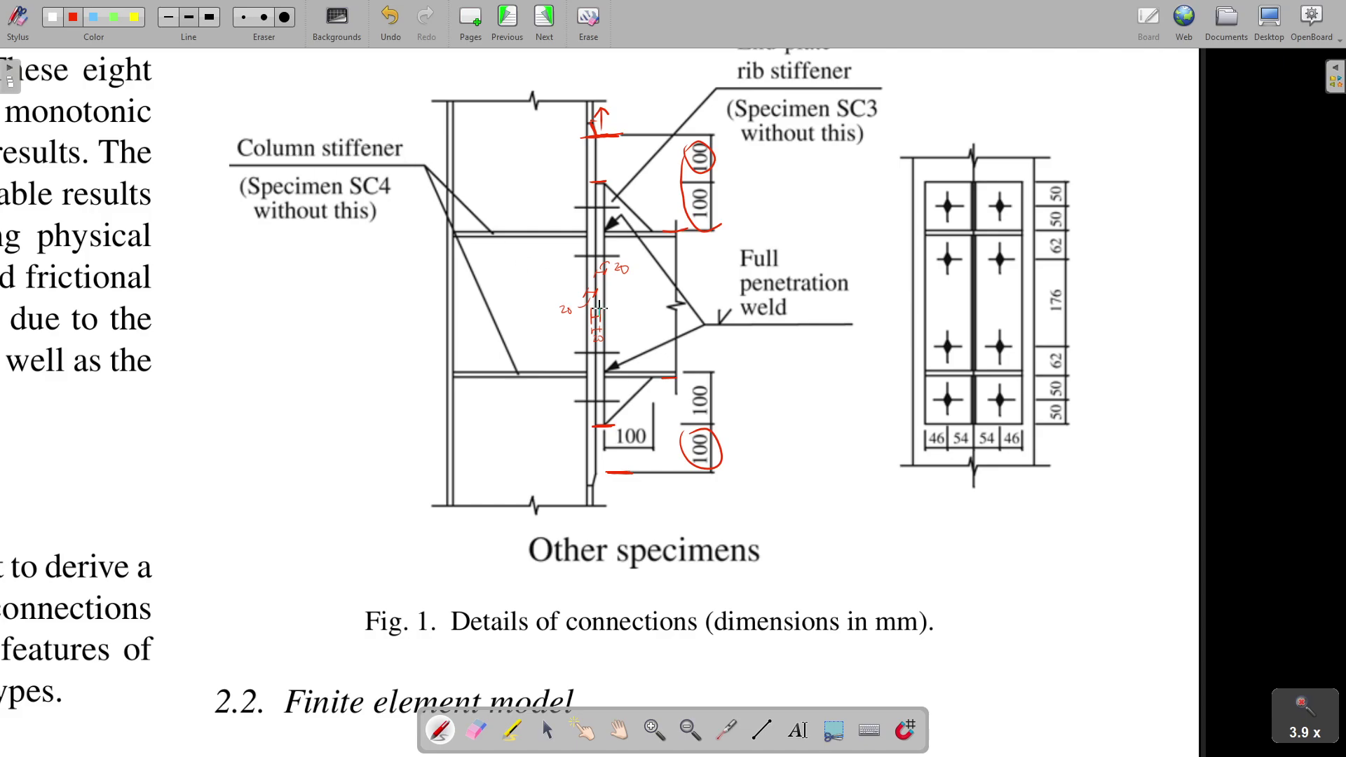
key(alt+Tab)
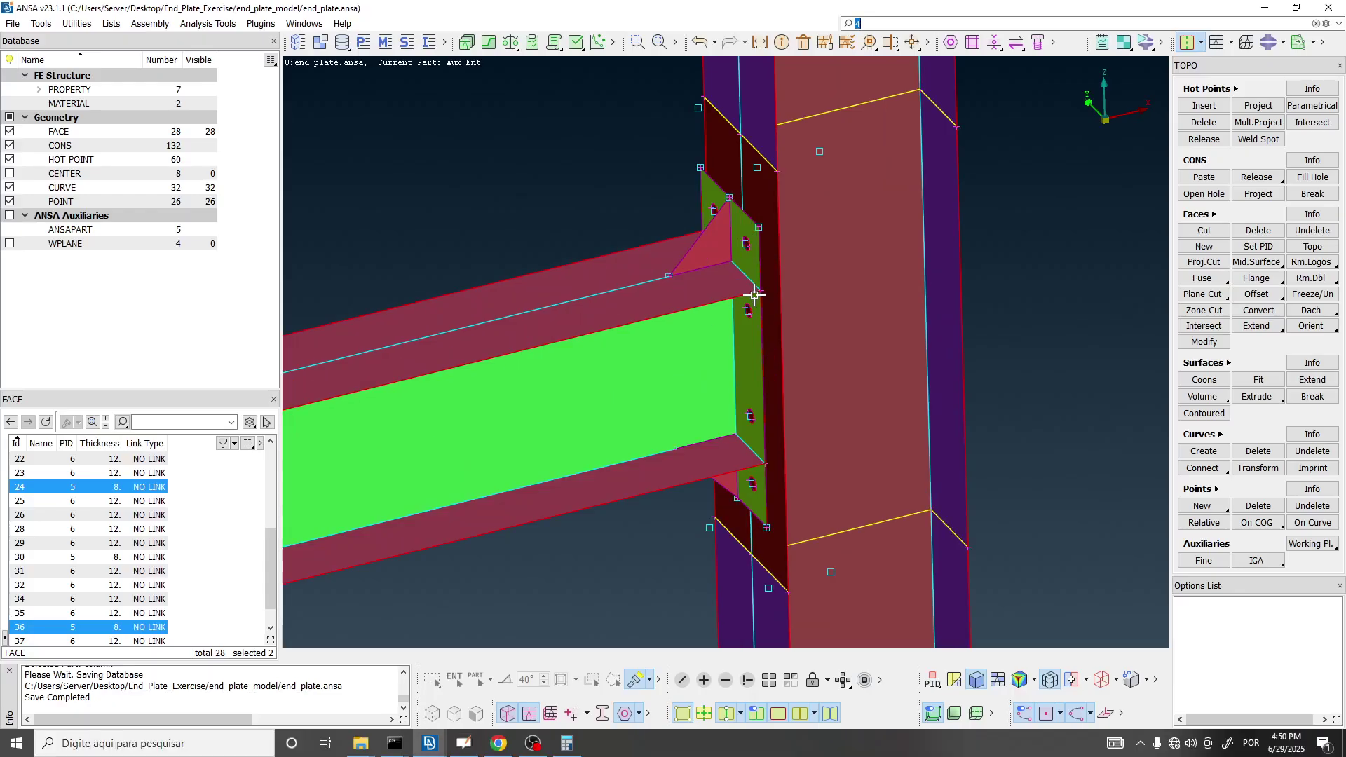
Switch to OpenBoard and mark the column stiffener lines level with the beam flanges in red on the paper's Fig. 1.
scroll(721, 301, down, 5)
key(alt+Tab)
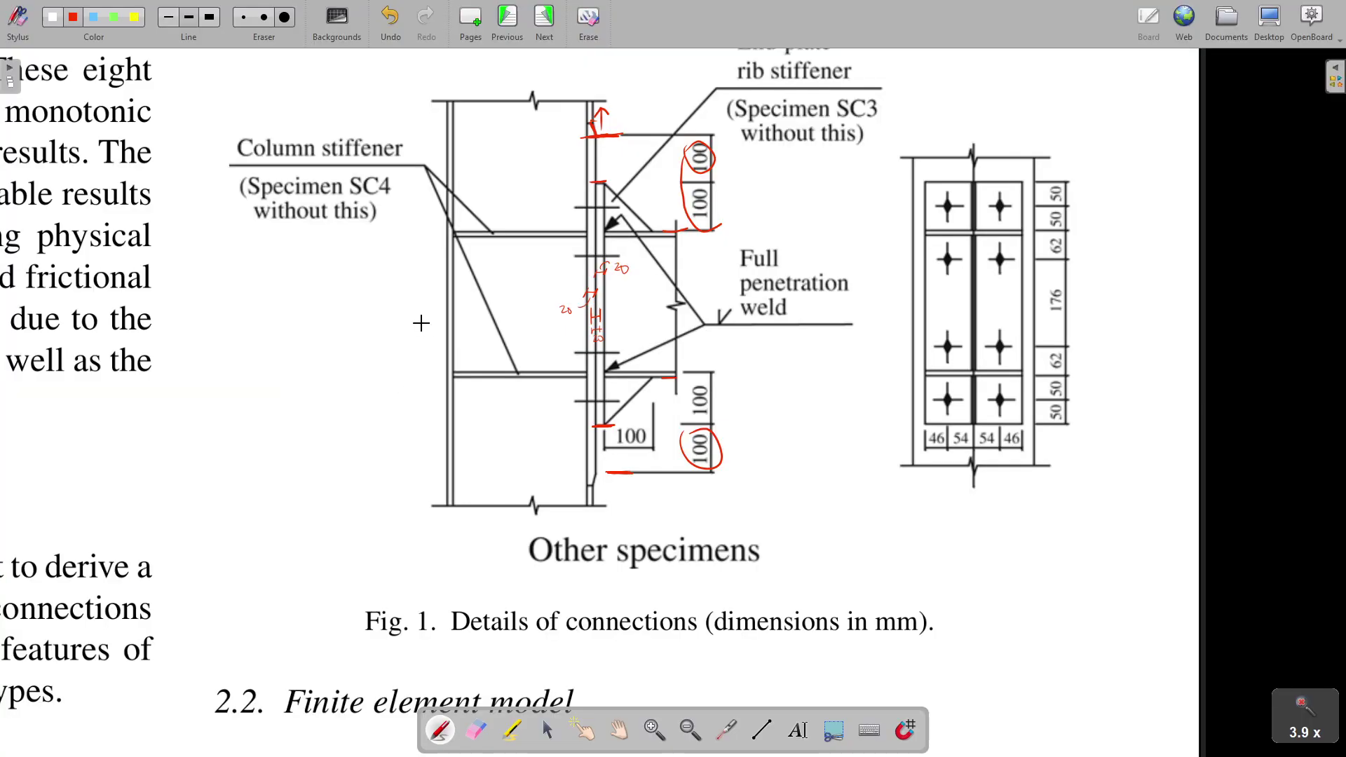
drag(483, 230, 576, 240)
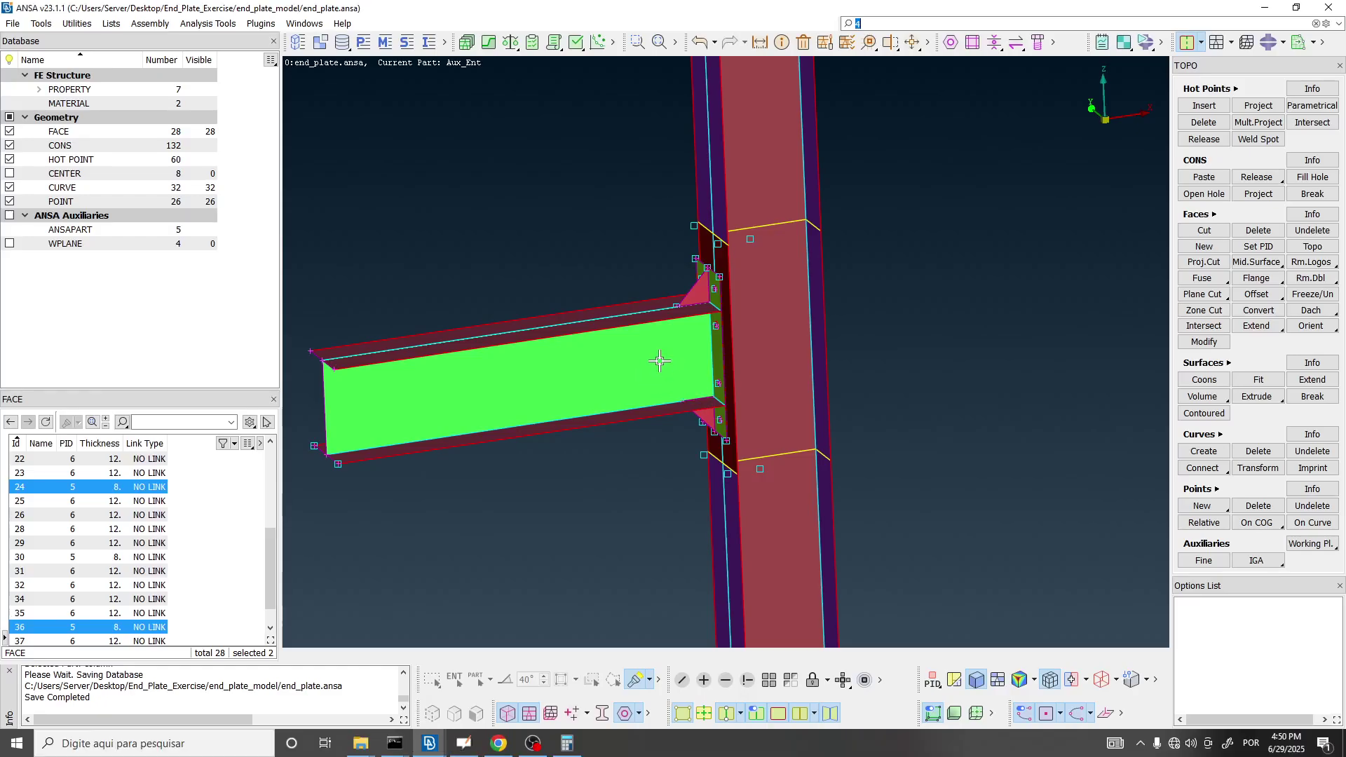
Start a single plane cut and define its plane along the beam's top flange from points at the upper rib stiffener.
scroll(625, 373, up, 3)
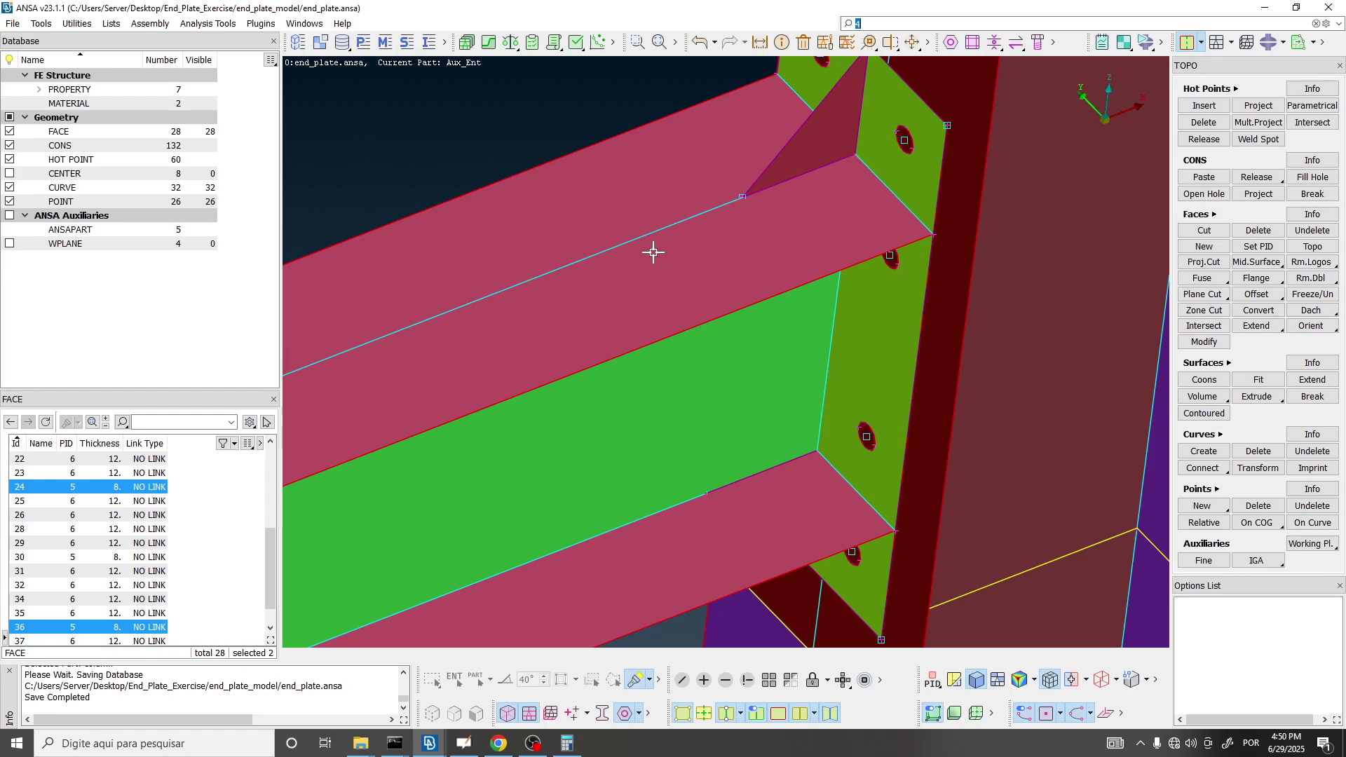
scroll(653, 252, down, 5)
scroll(719, 267, up, 3)
ctrl+drag(622, 280, 615, 272)
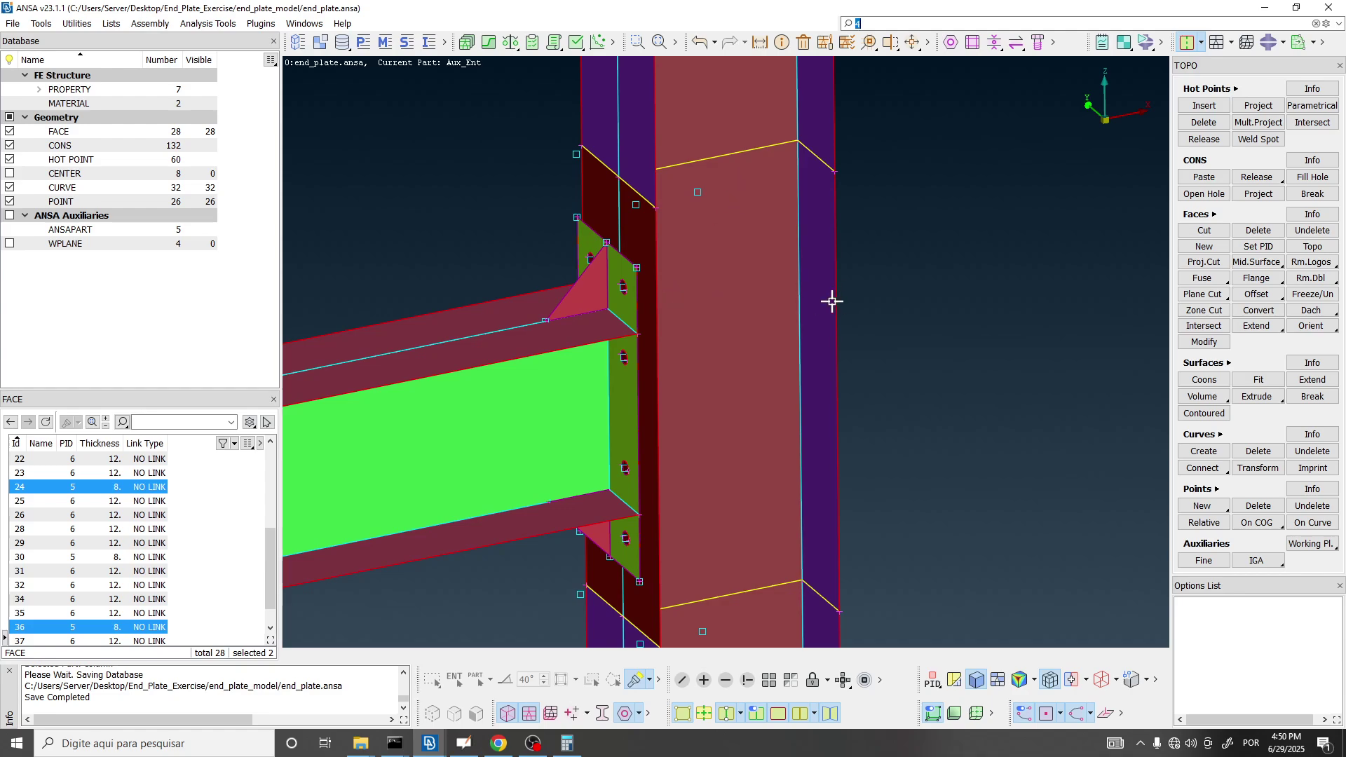
scroll(736, 273, down, 3)
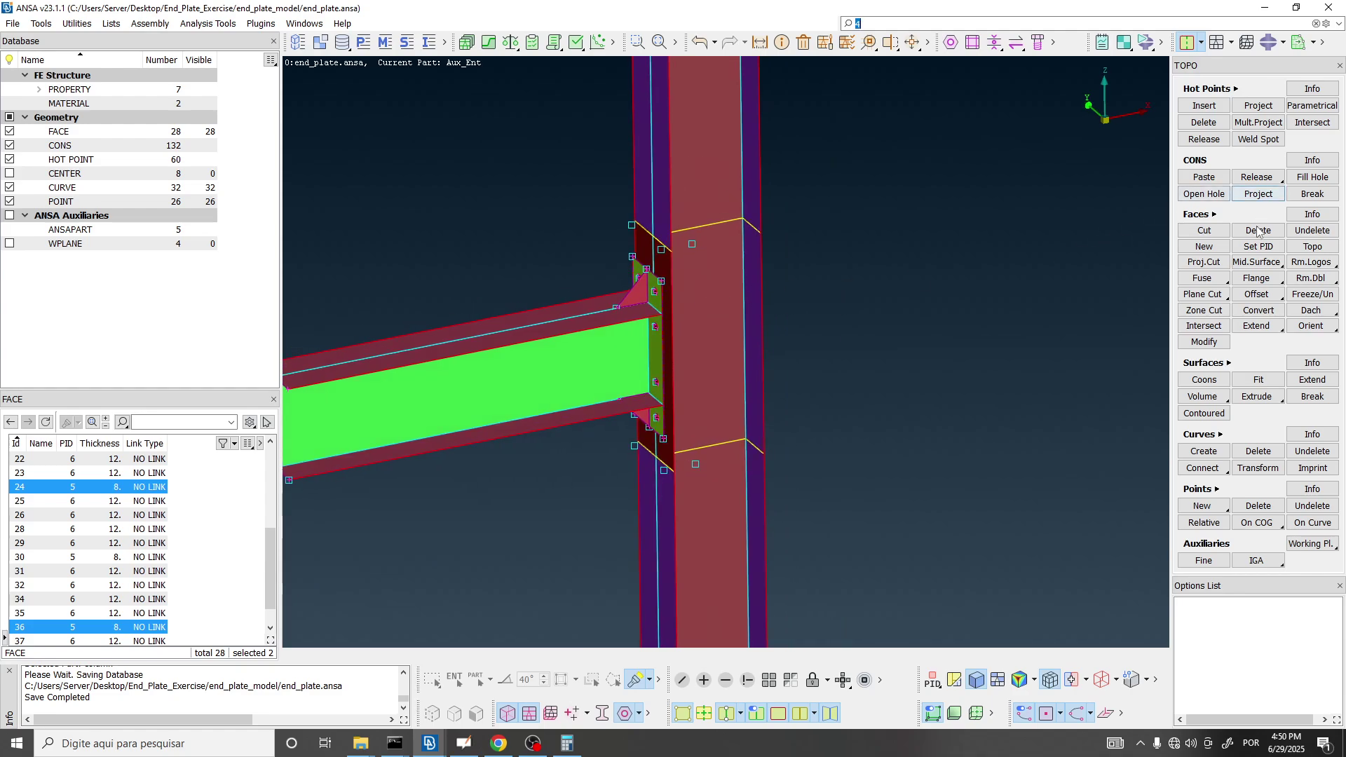
click(1218, 297)
click(1220, 295)
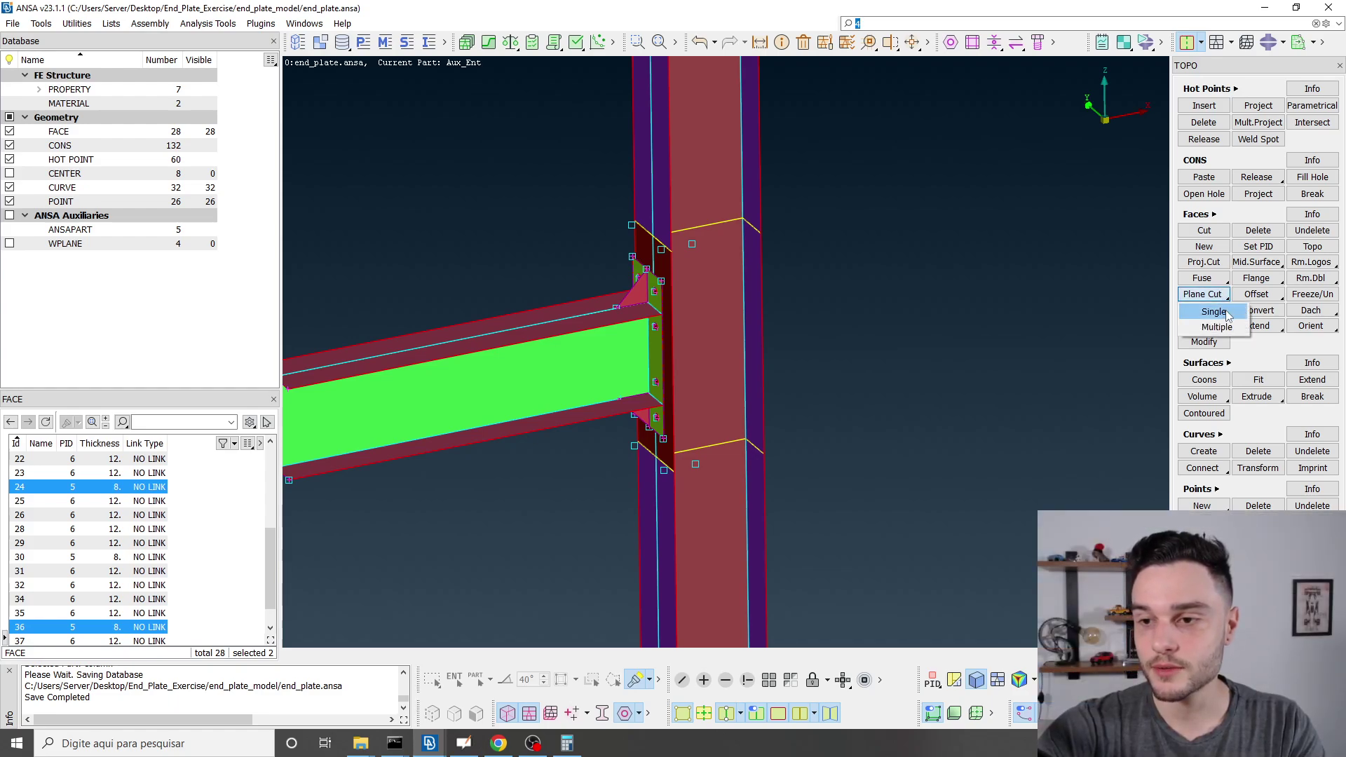
click(1216, 312)
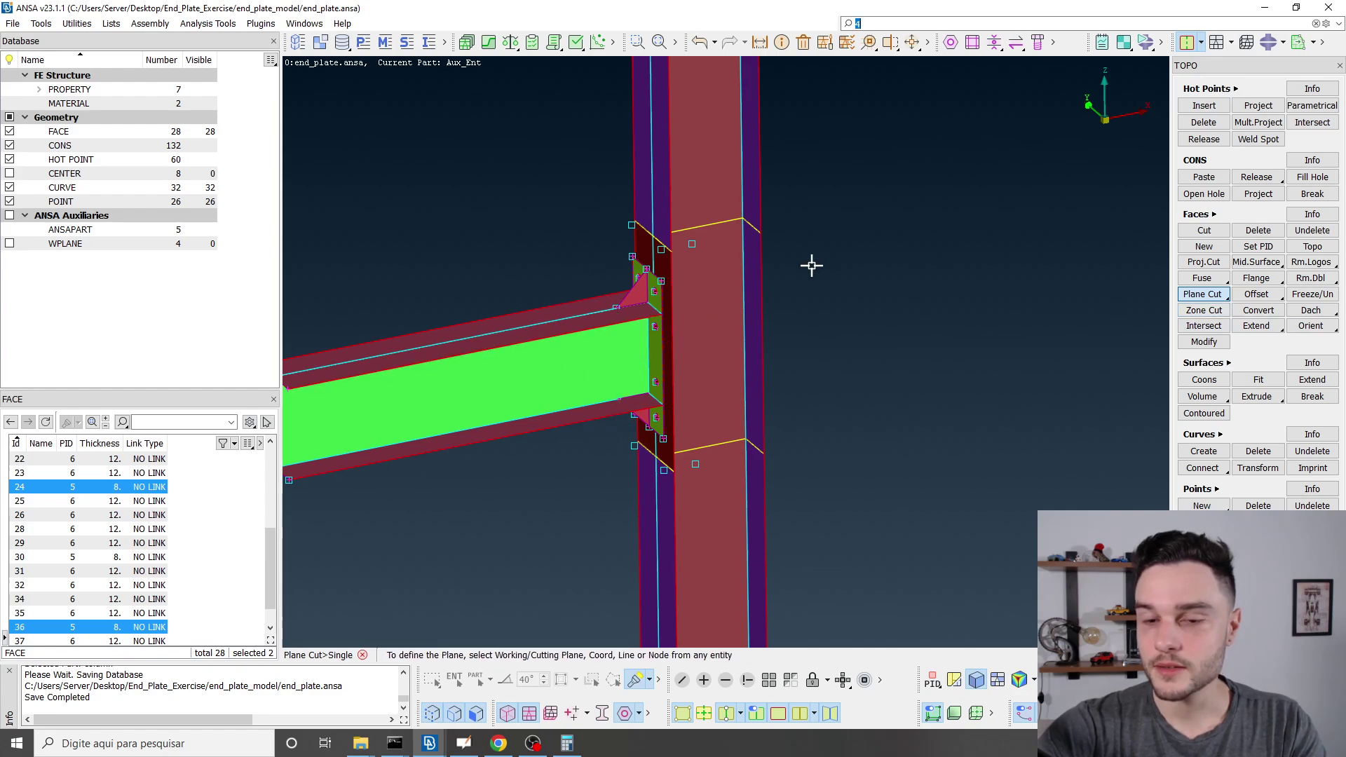
scroll(635, 317, up, 5)
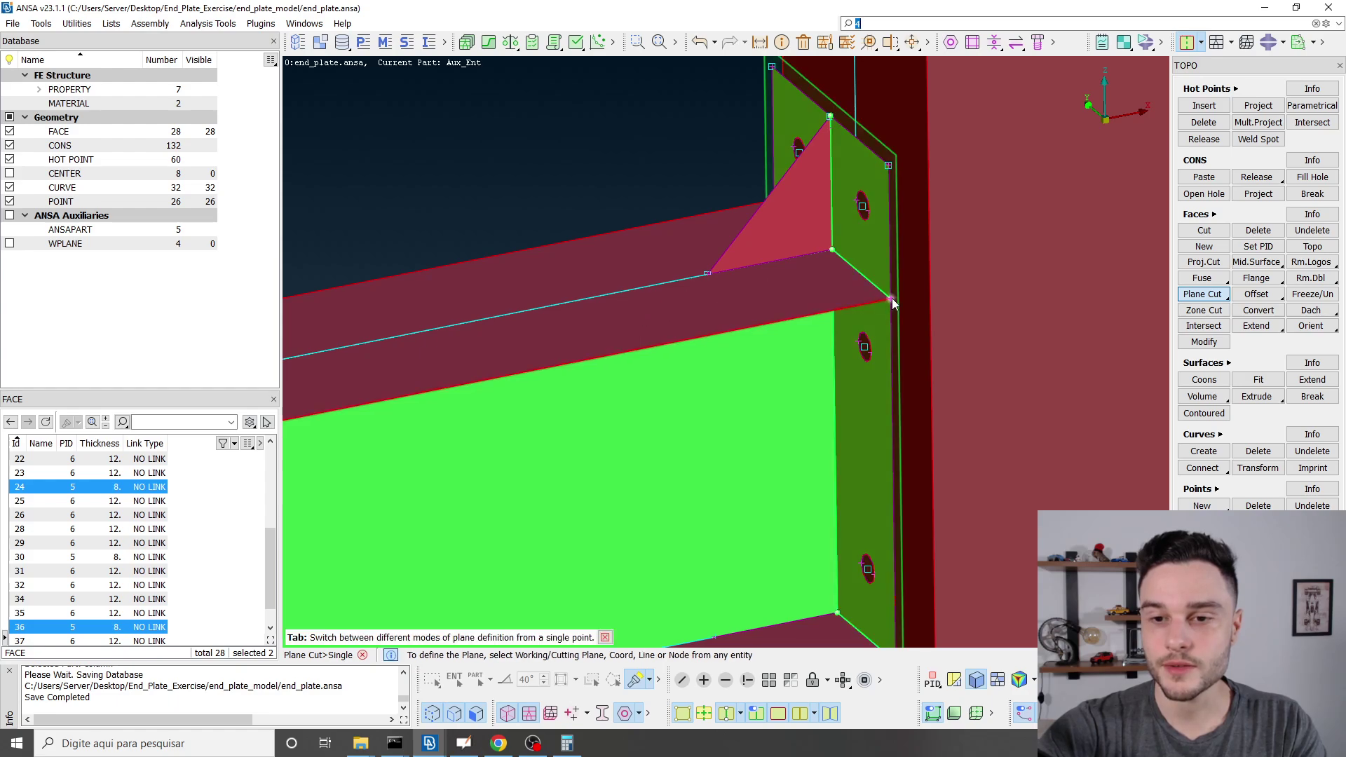
ctrl+drag(757, 295, 788, 299)
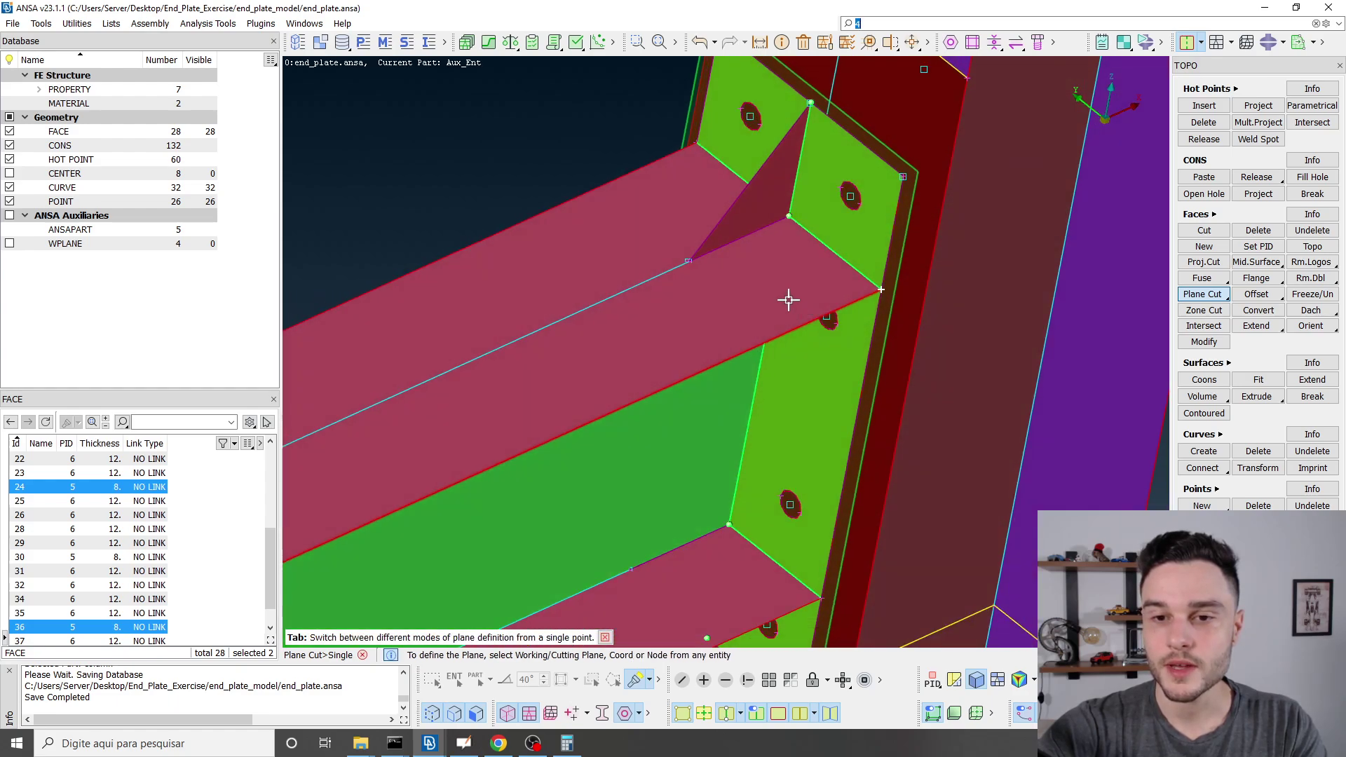
click(789, 217)
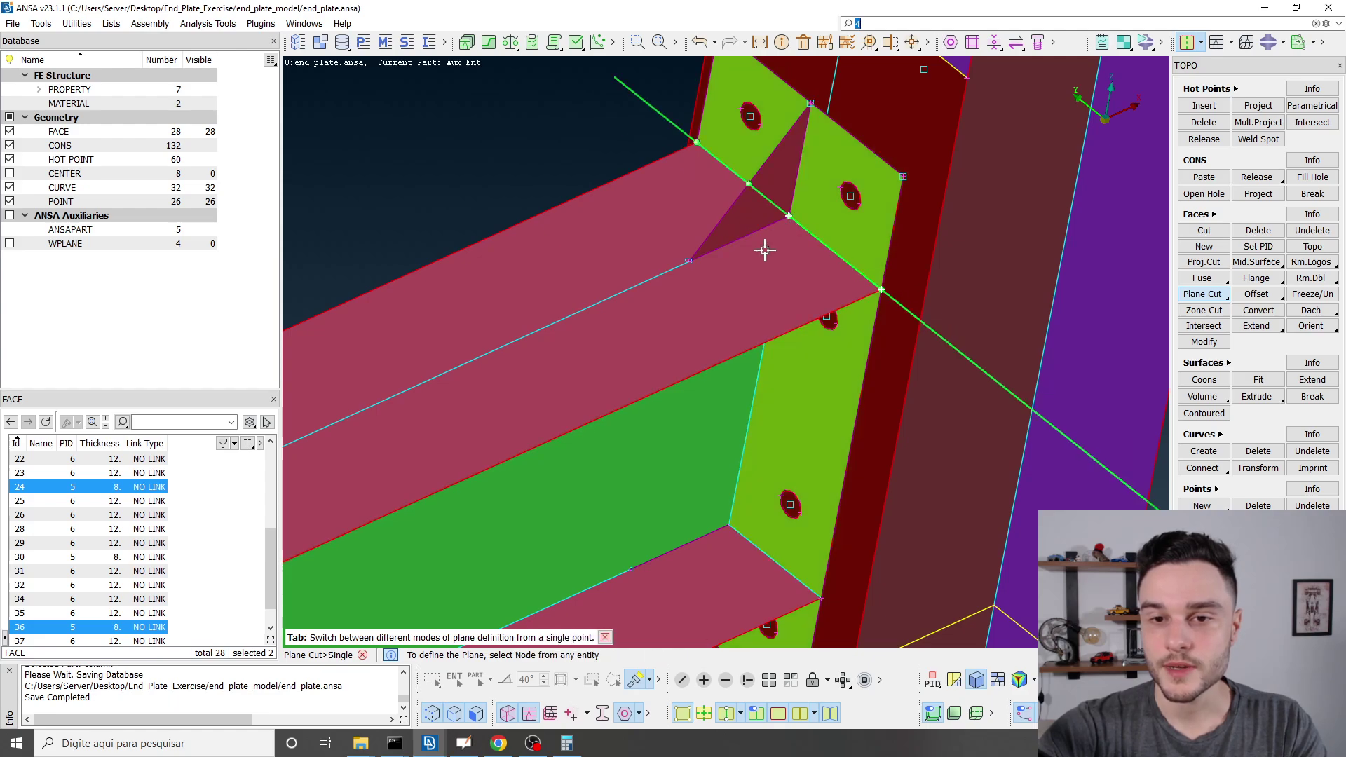
click(689, 263)
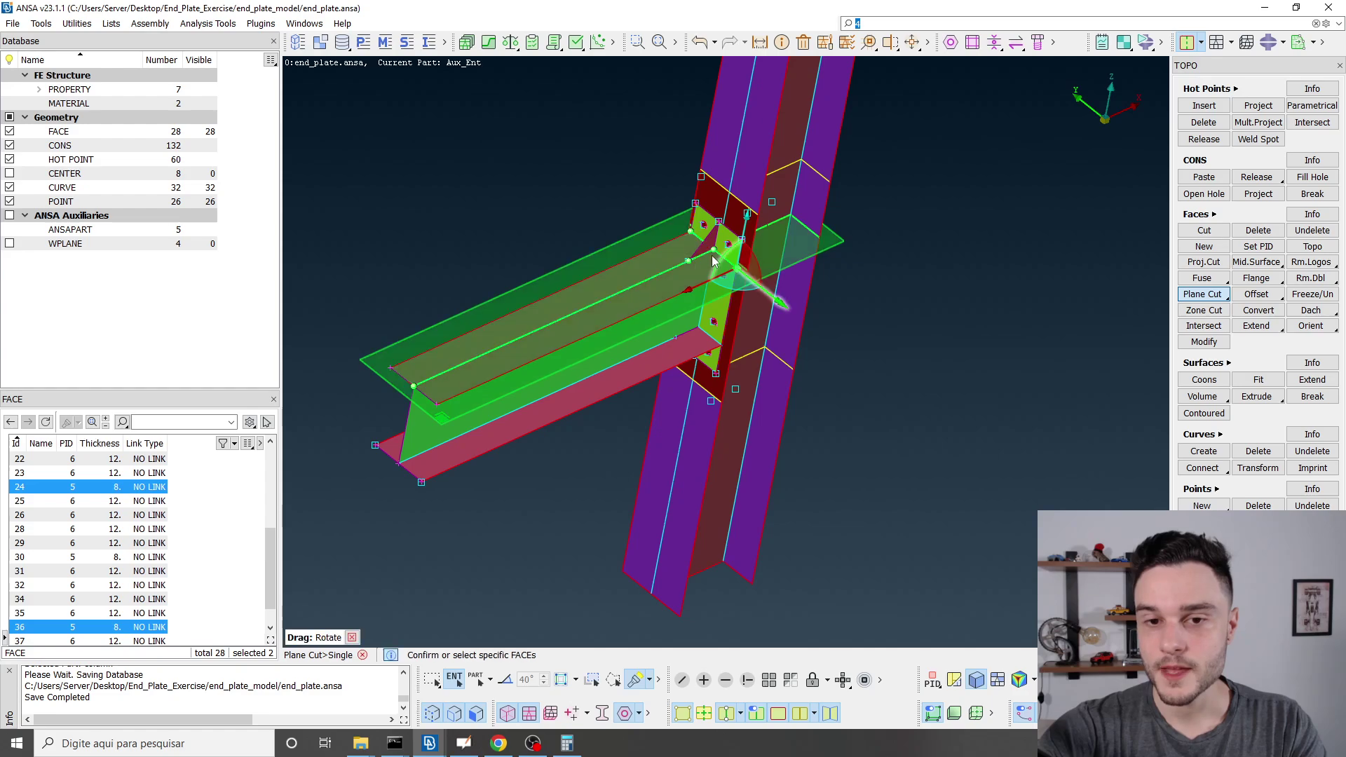
Select the column faces in the zone behind the end plate and cut them with the plane at the beam's top flange.
ctrl+drag(659, 166, 684, 197)
scroll(839, 218, up, 4)
ctrl+drag(830, 211, 529, 165)
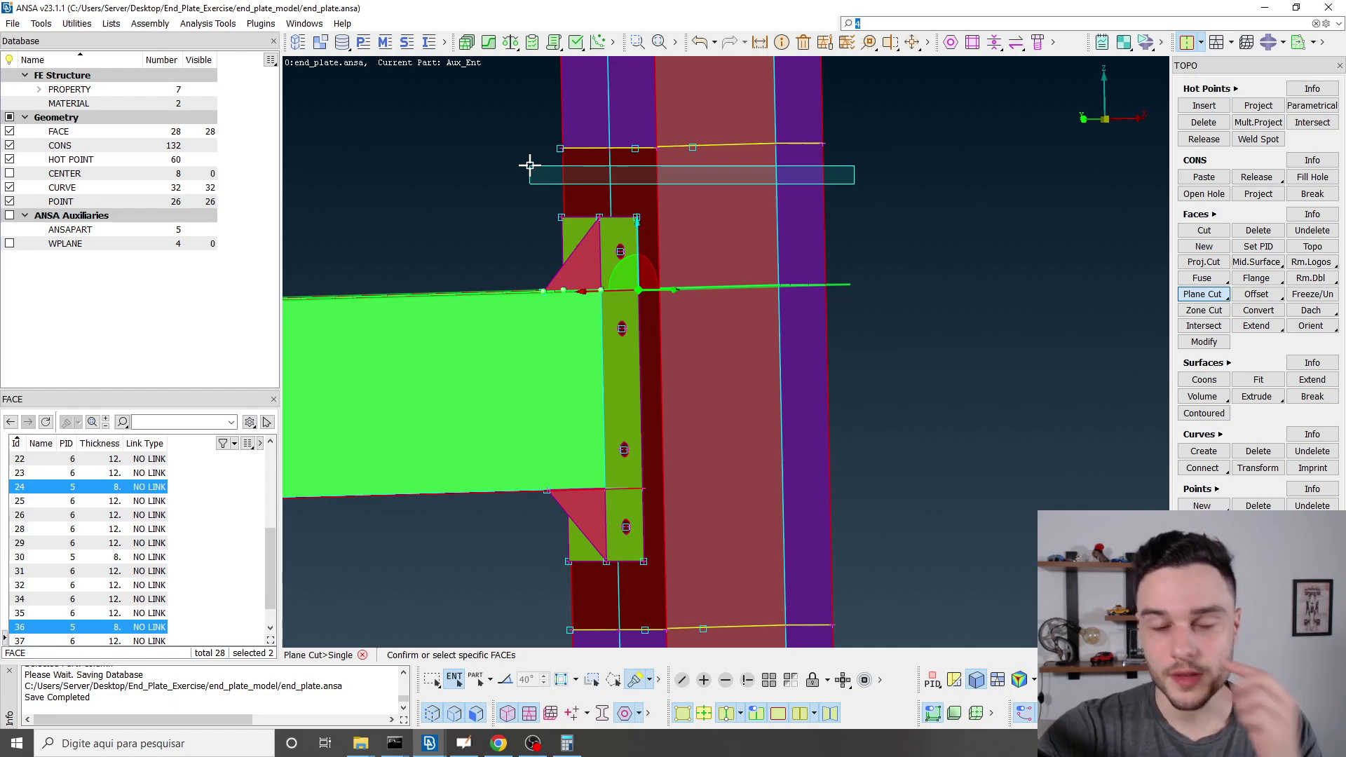
drag(529, 166, 529, 165)
middle_click(611, 321)
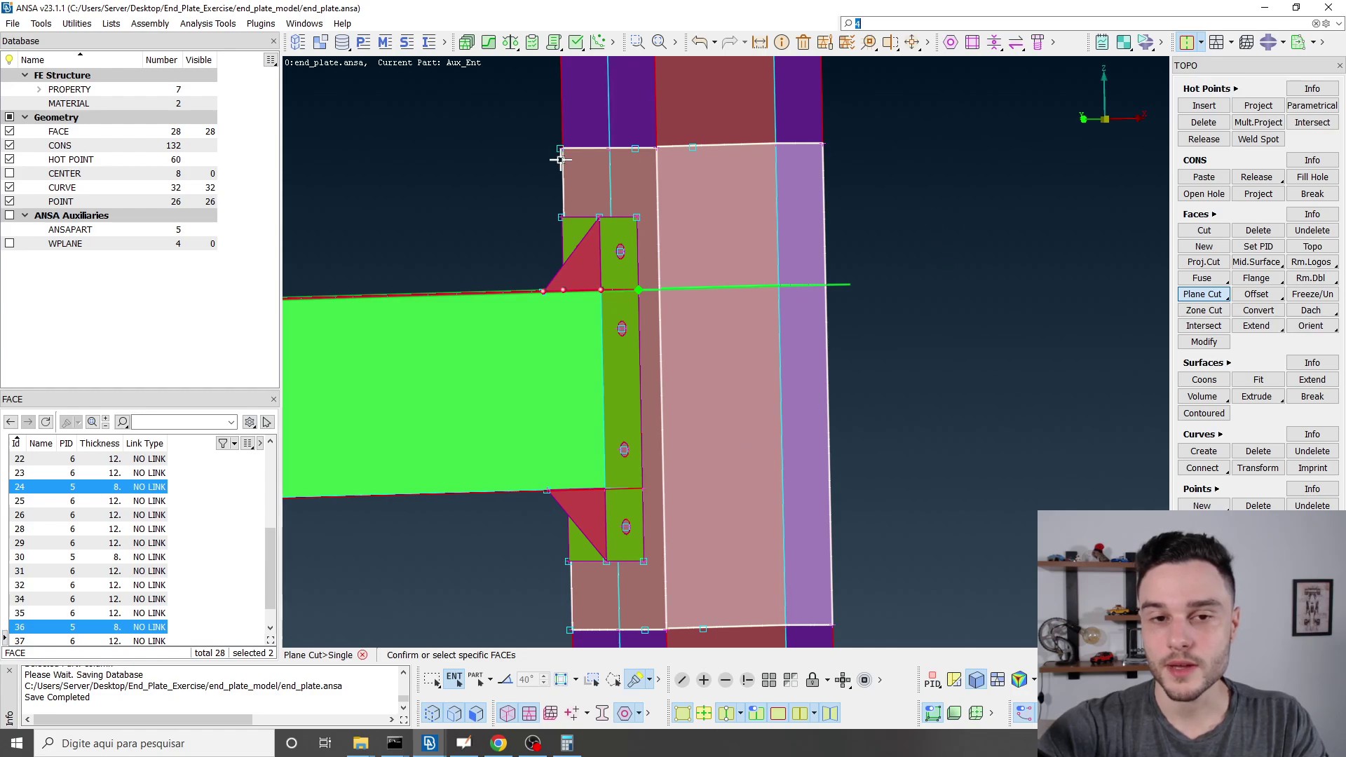
middle_click(876, 184)
Define a second single cutting plane along the beam's bottom flange from points at the lower rib stiffener.
ctrl+drag(874, 187, 736, 253)
ctrl+drag(511, 370, 671, 225)
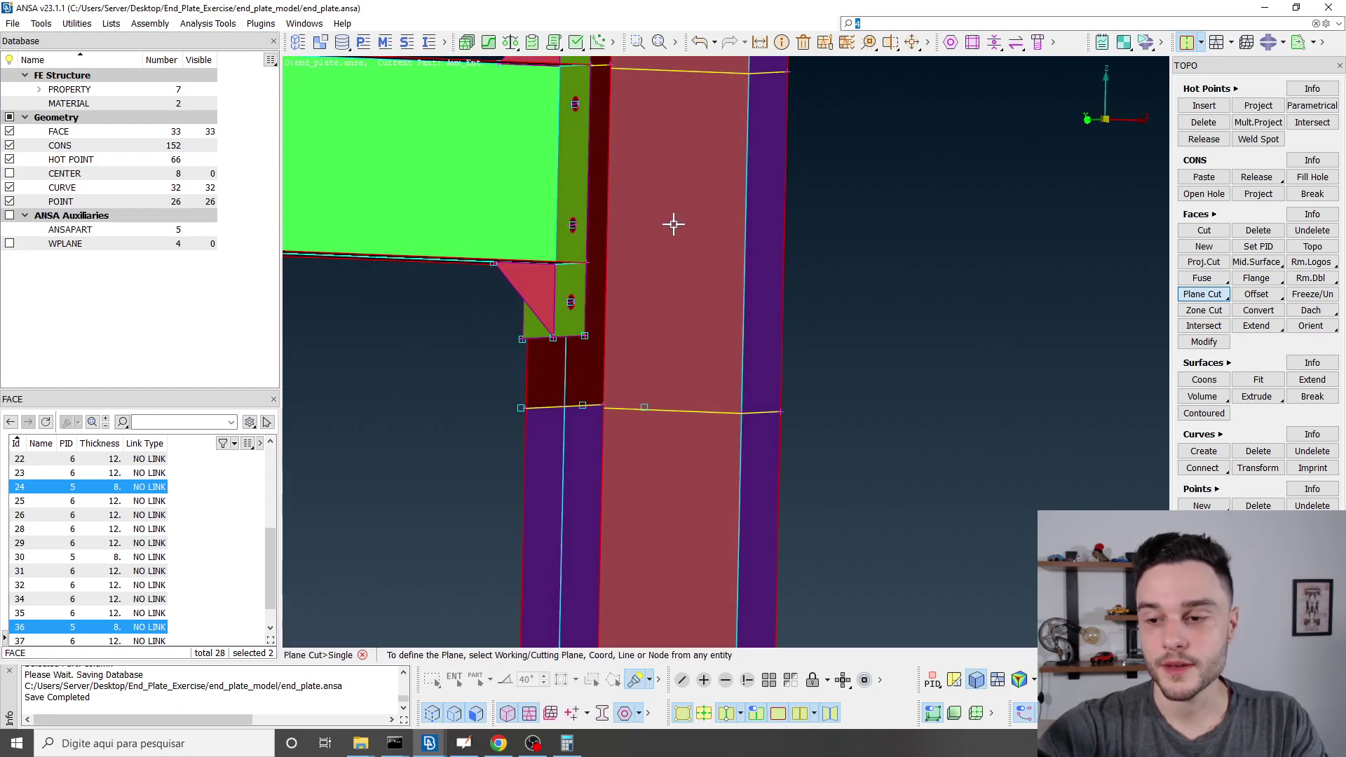
ctrl+drag(640, 280, 685, 262)
scroll(608, 261, up, 4)
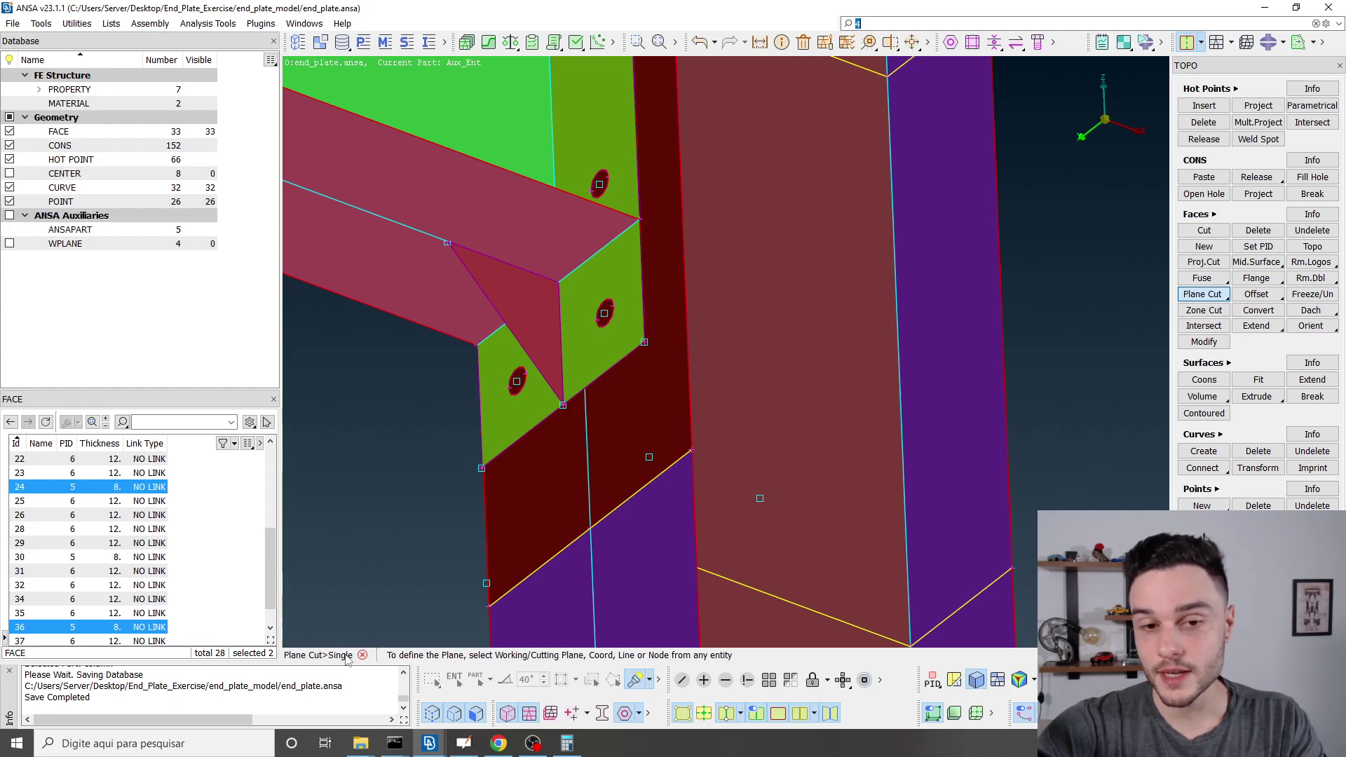
click(560, 282)
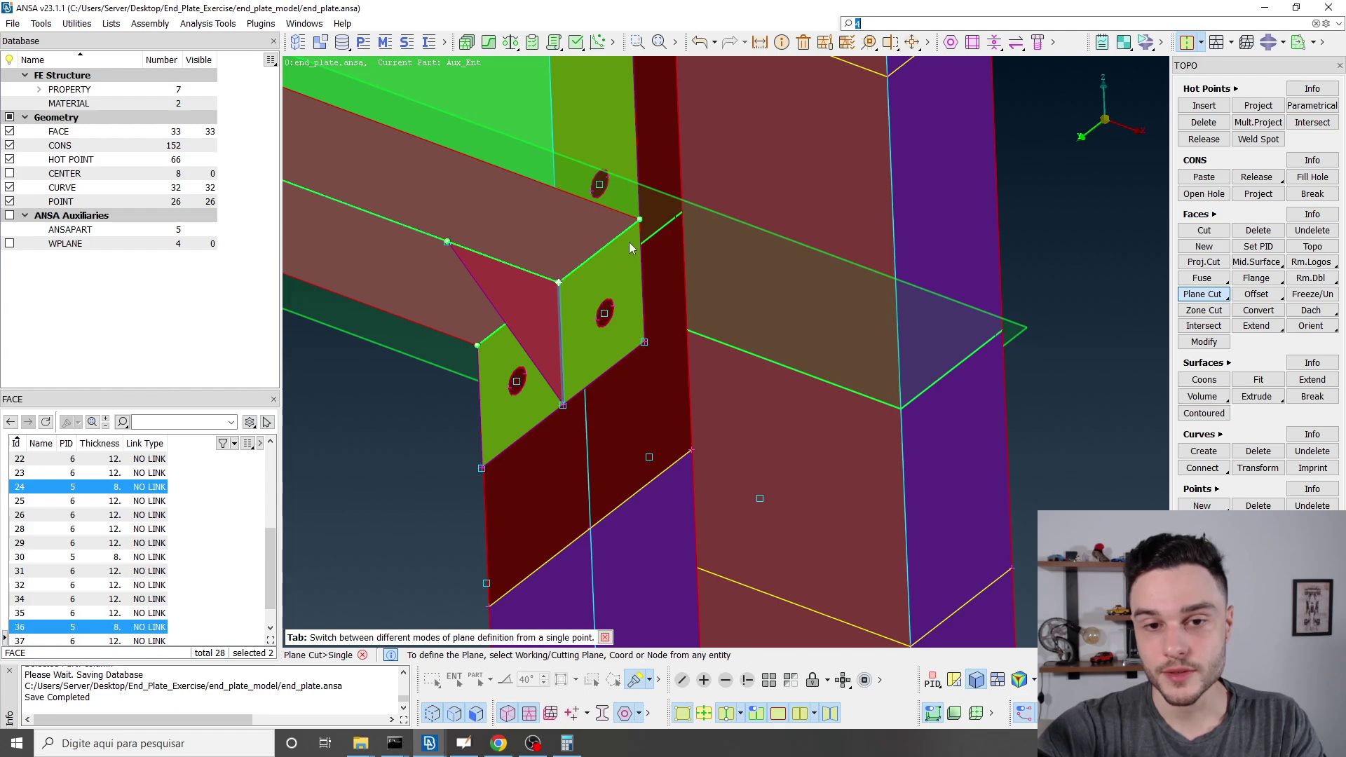
click(448, 242)
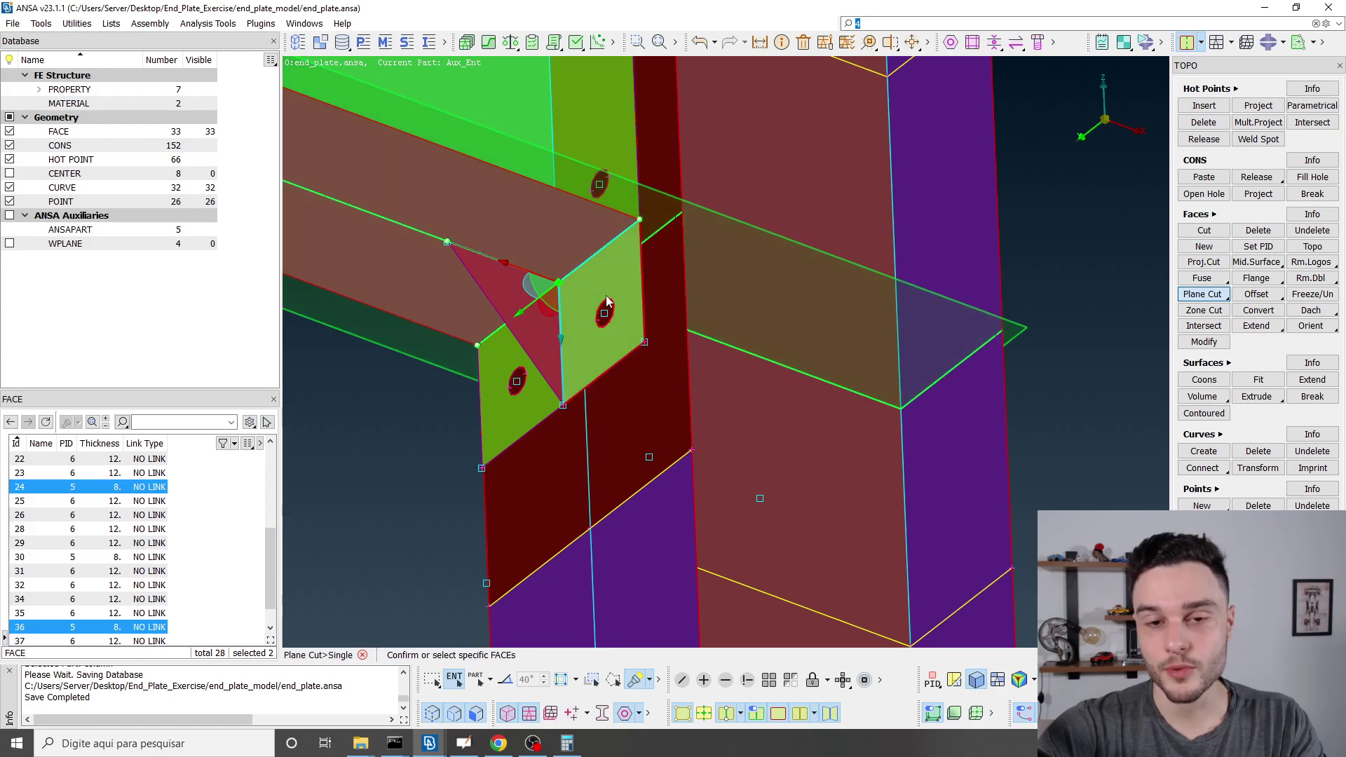
Select the column faces crossed by the bottom flange plane, cut them, and finish the plane cut.
scroll(606, 300, down, 4)
ctrl+drag(606, 300, 645, 333)
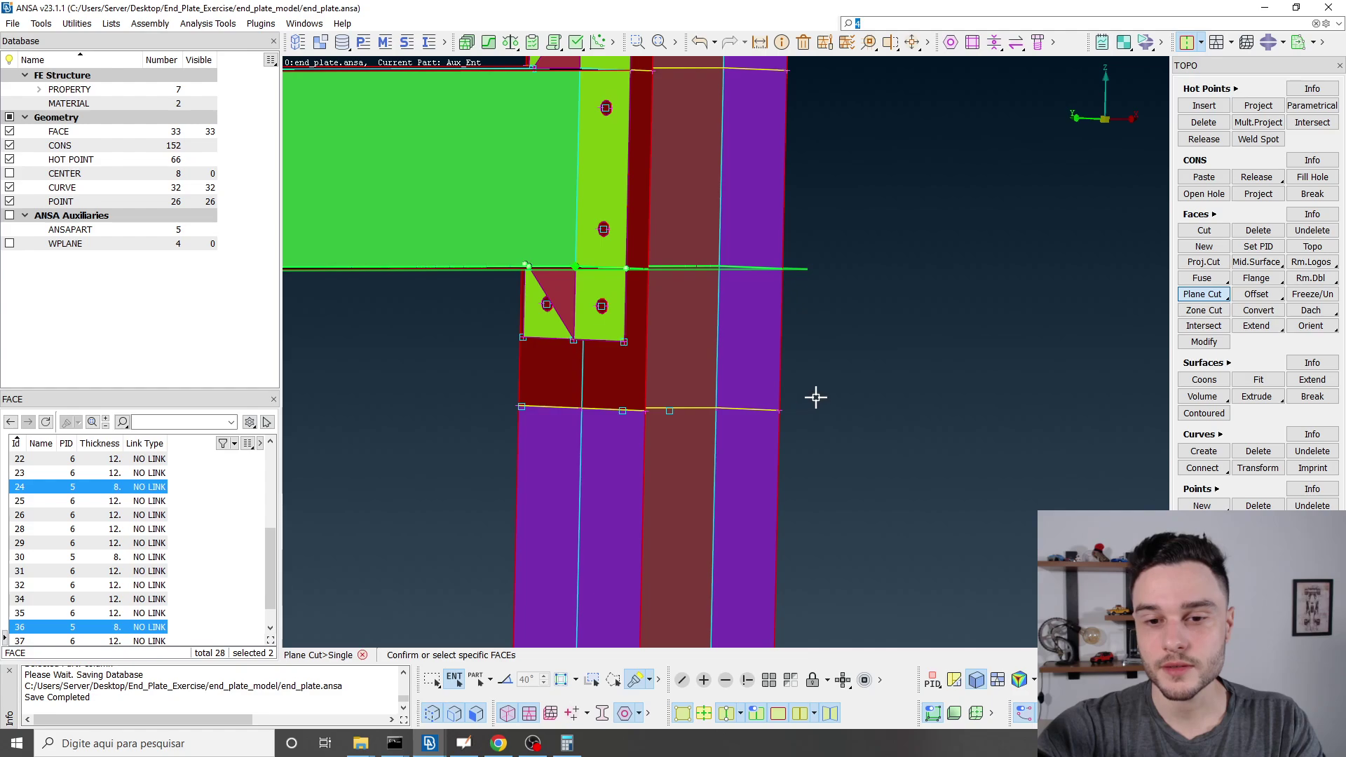
drag(689, 394, 493, 369)
middle_click(818, 324)
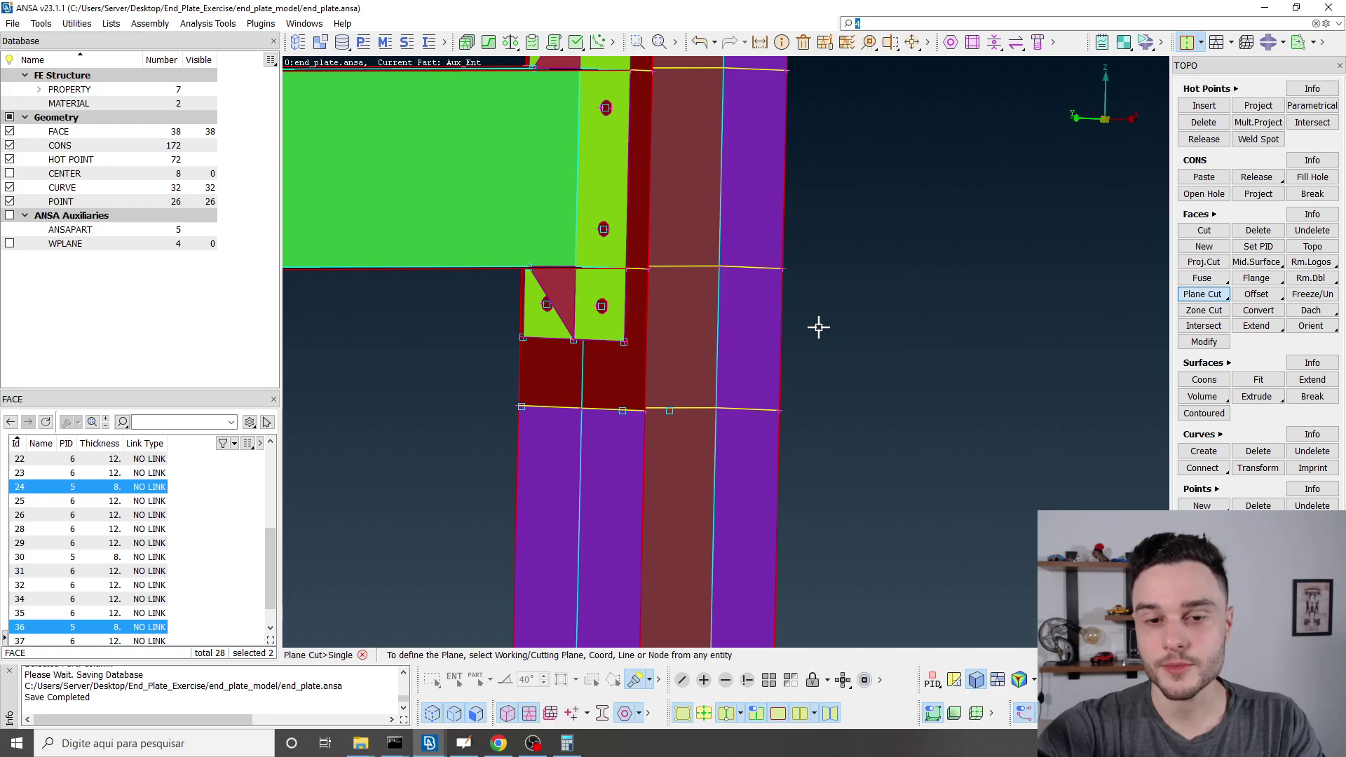
ctrl+drag(818, 325, 706, 340)
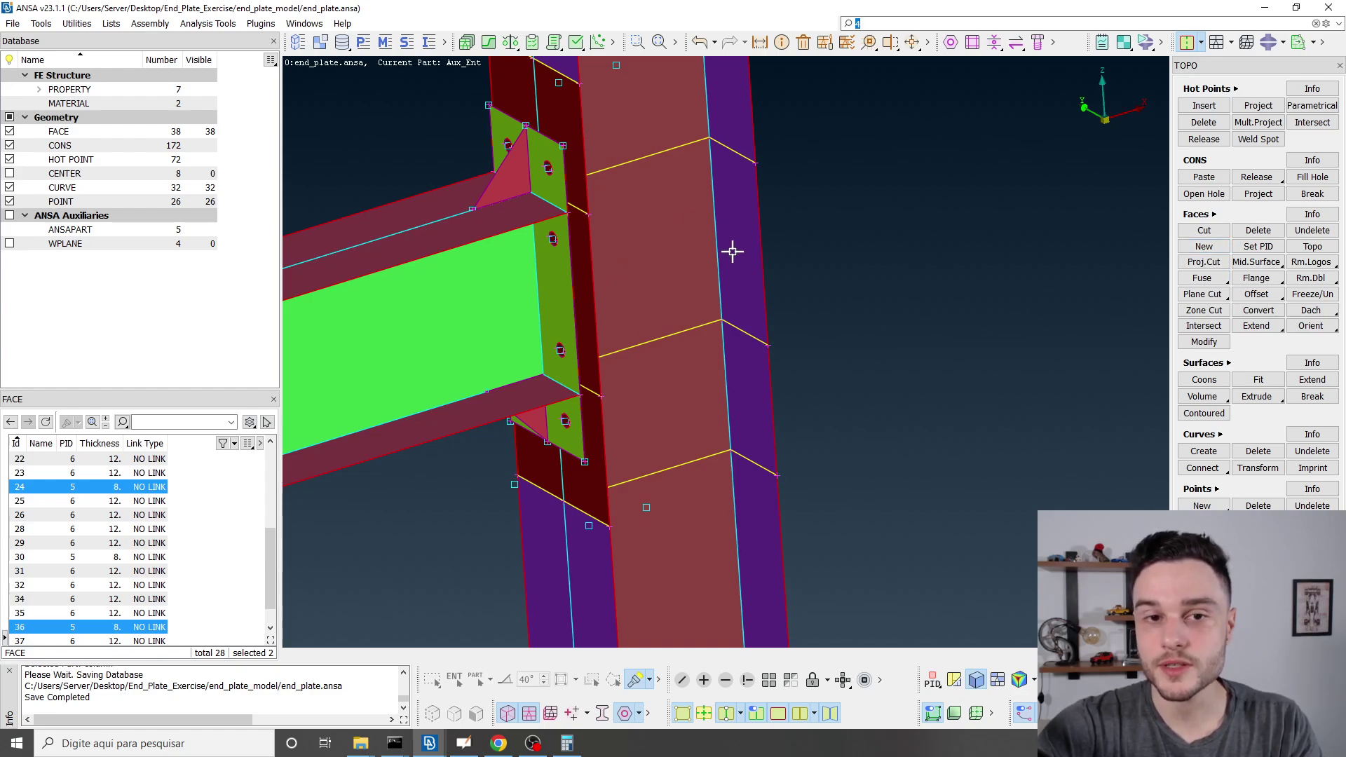
ctrl+drag(723, 250, 761, 292)
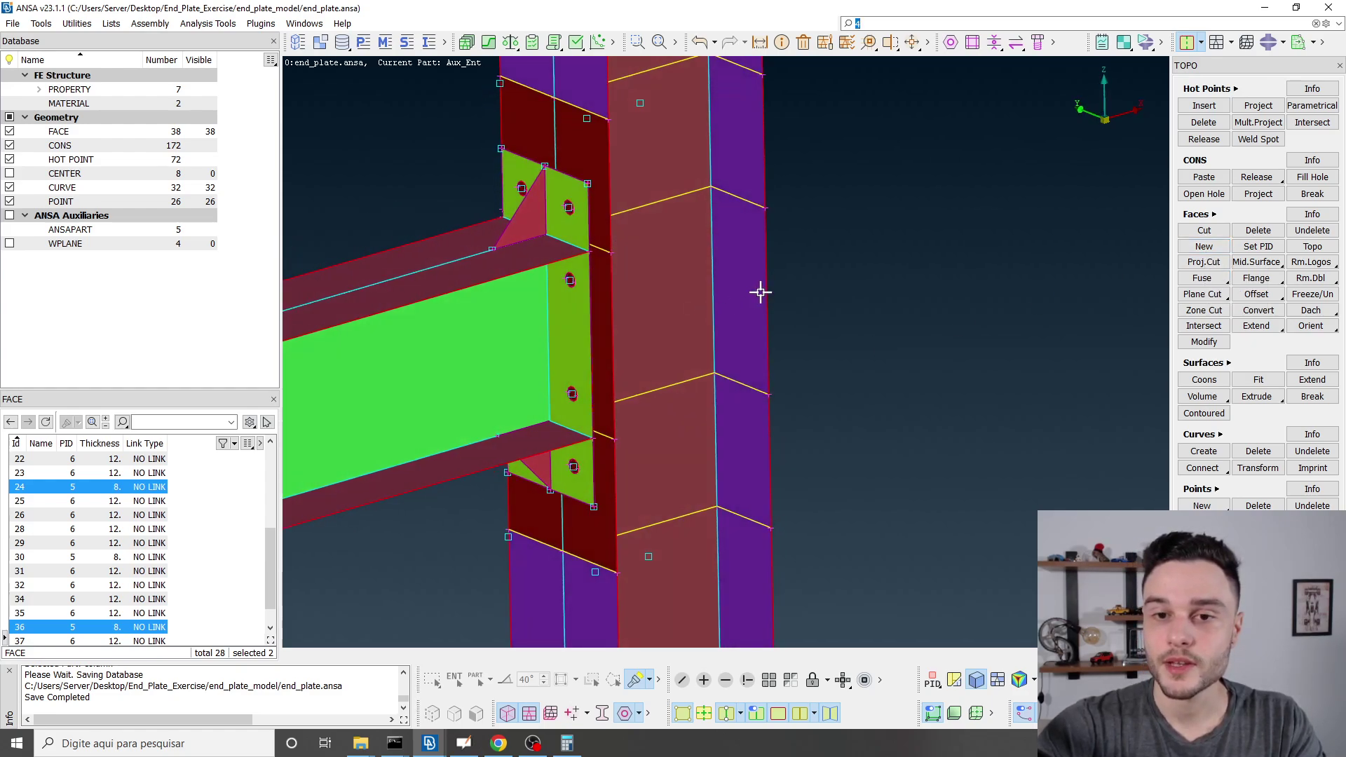
Define a new planar face from the upper cut lines on the column's rear flange and web, with Part set to Ask always.
click(1205, 246)
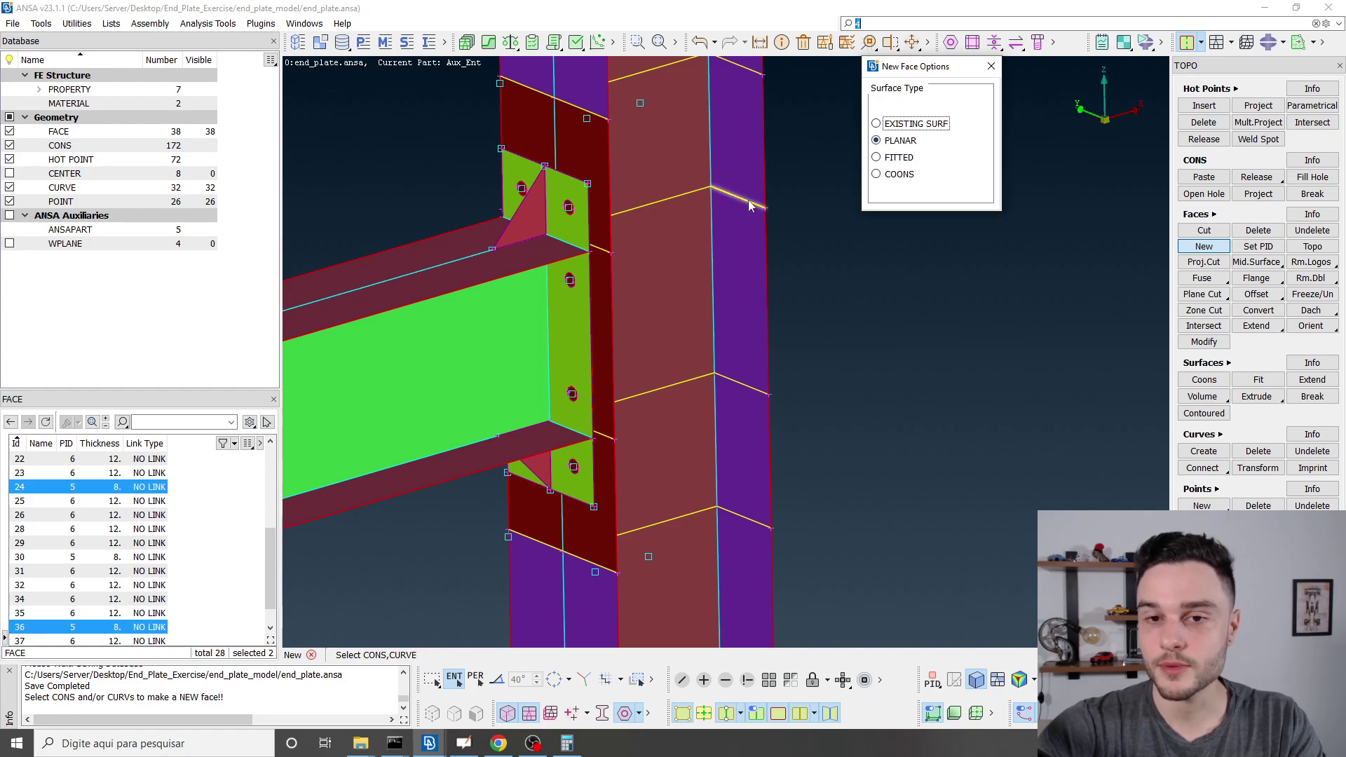
ctrl+middle_drag(674, 222, 673, 282)
mouse_move(673, 282)
ctrl+mouse_down()
mouse_move(667, 265)
mouse_move(663, 289)
ctrl+mouse_up()
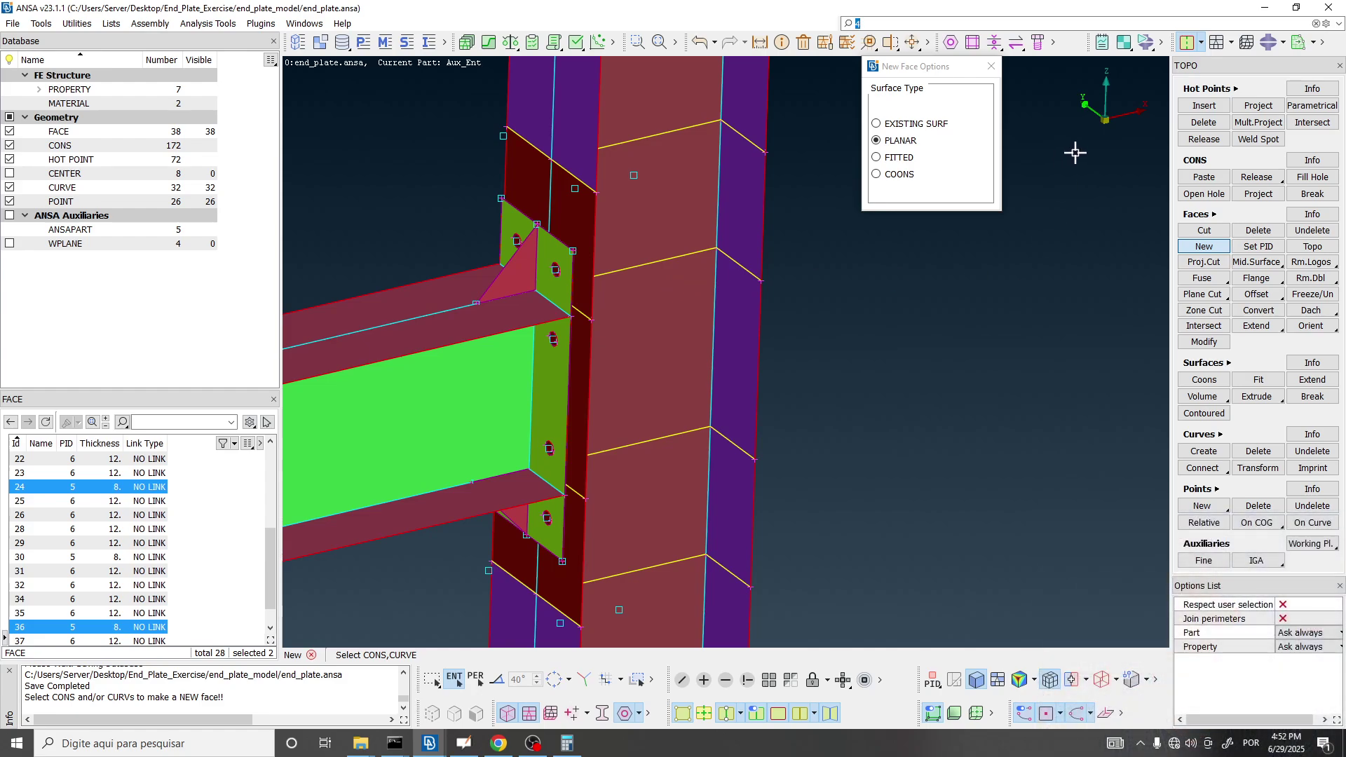
click(1306, 632)
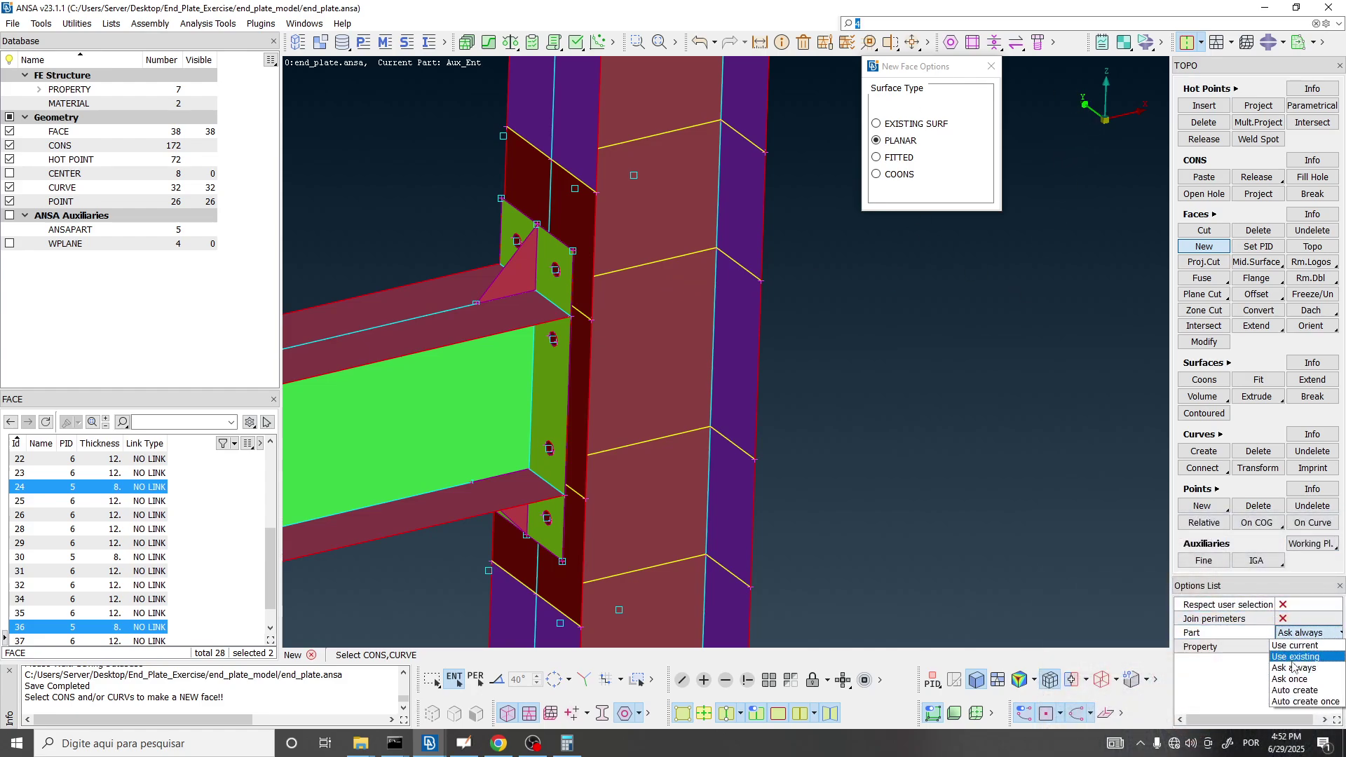
click(1294, 668)
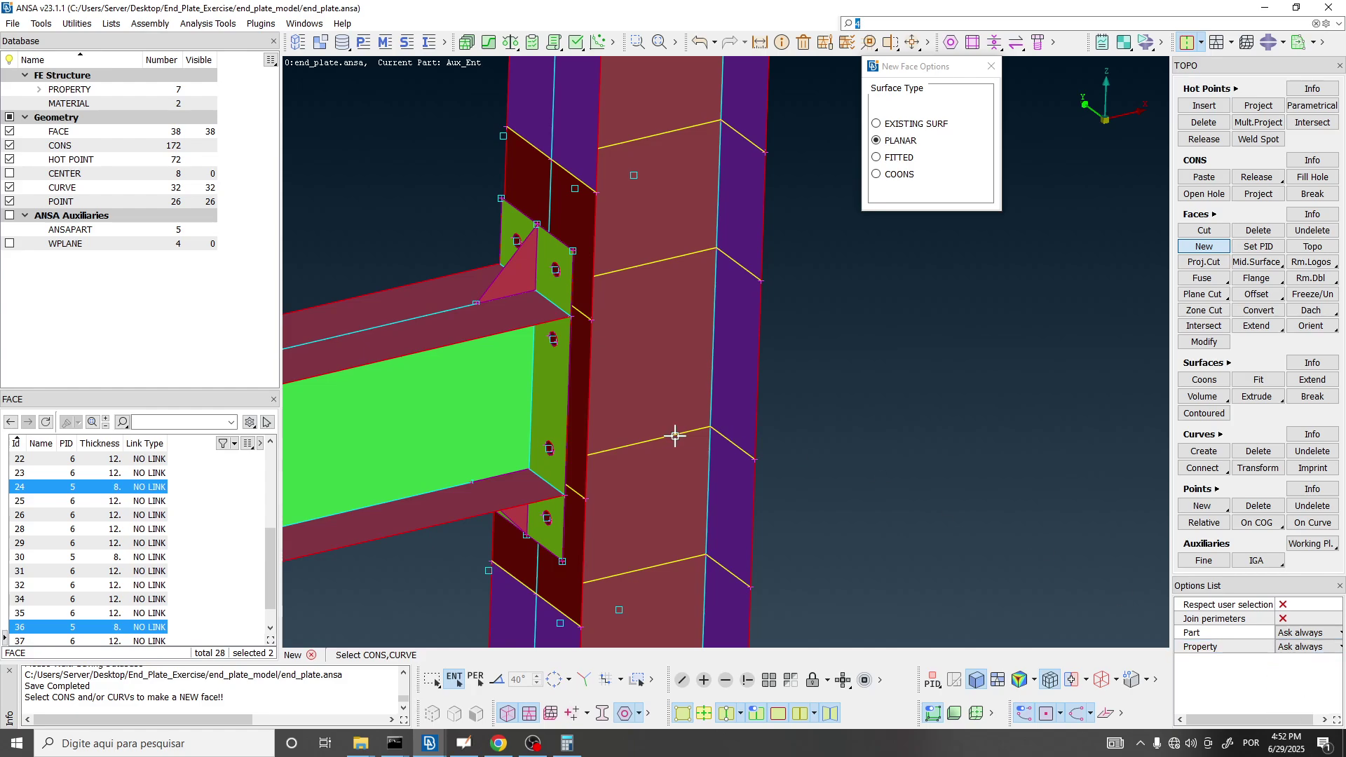
scroll(664, 297, up, 2)
click(822, 228)
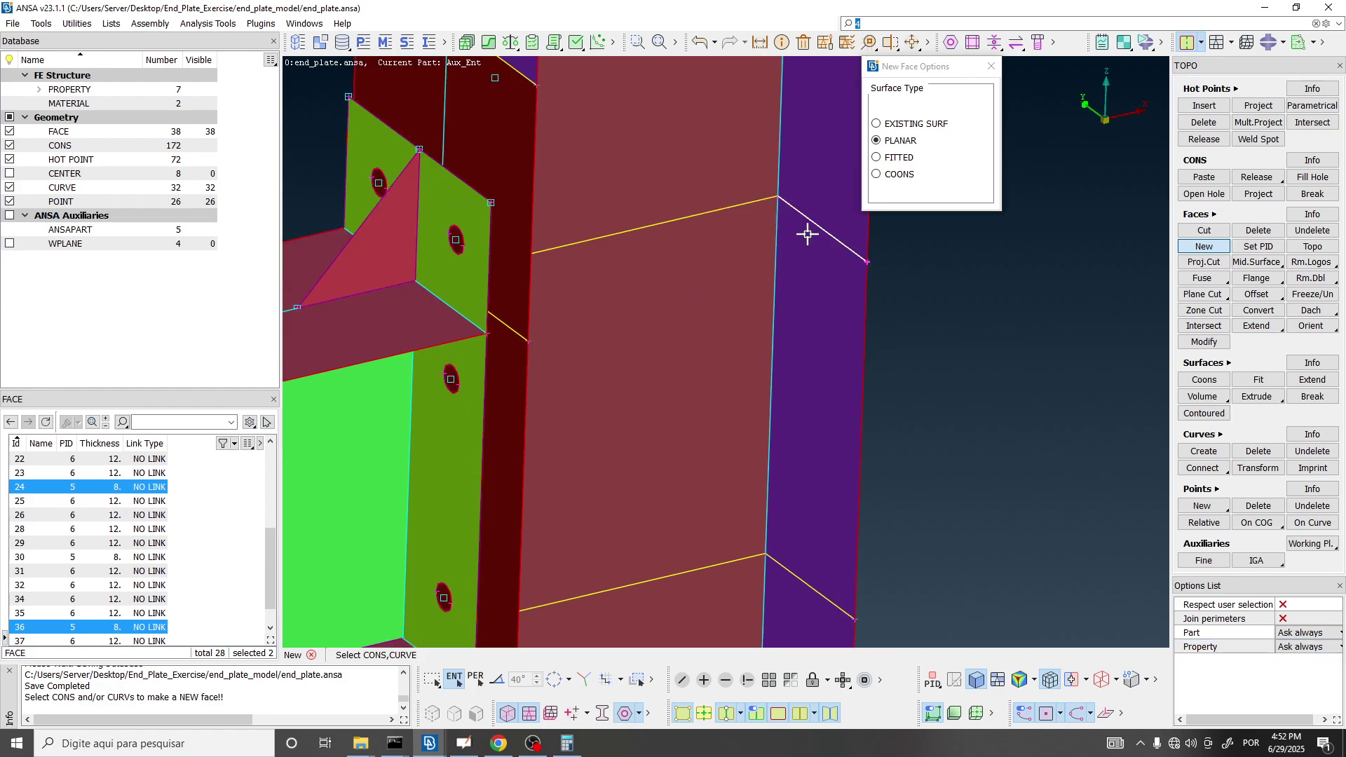
click(685, 228)
ctrl+drag(685, 228, 748, 275)
middle_click(748, 275)
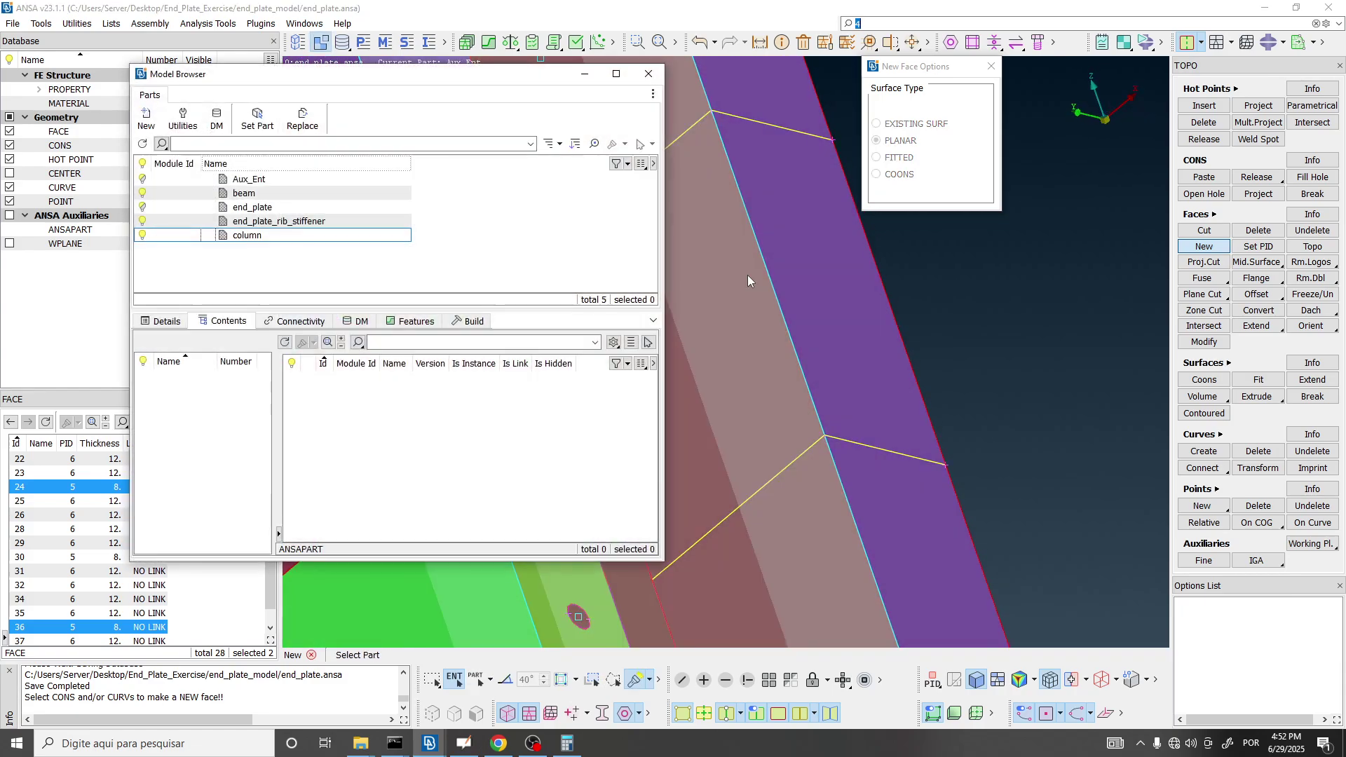
Create a new ANSA part named column_stiffener and assign it to the new face.
click(146, 118)
click(171, 137)
double_click(268, 250)
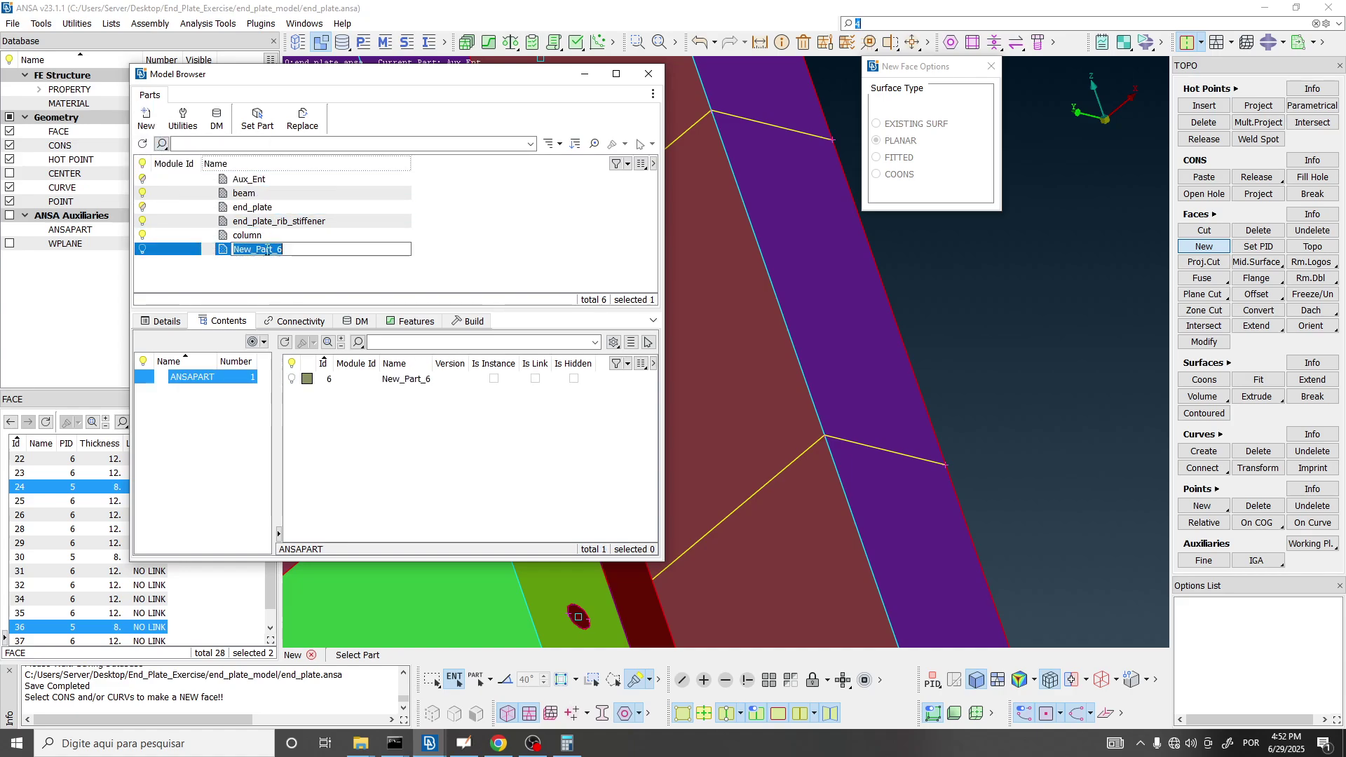
text(column_stiffned)
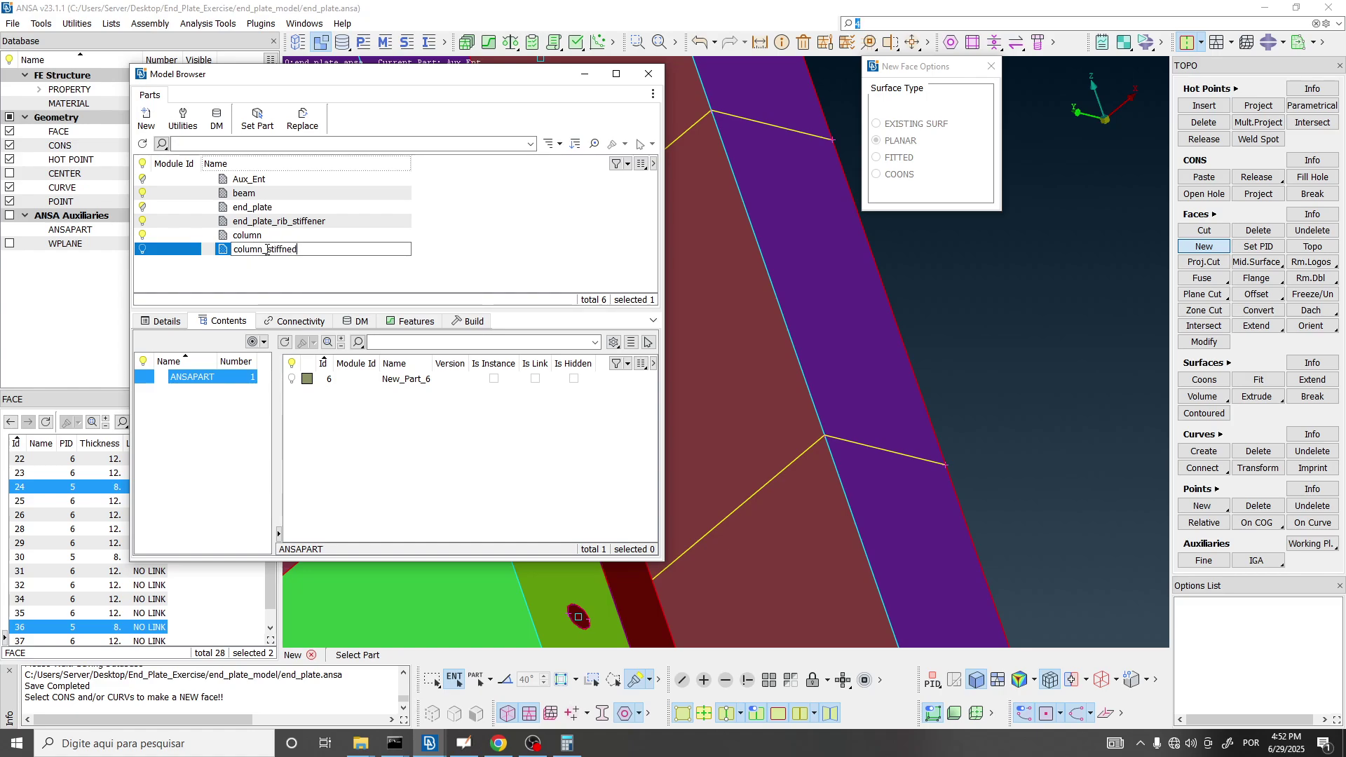
key(BackSpace)
key(BackSpace)
key(BackSpace)
key(Return)
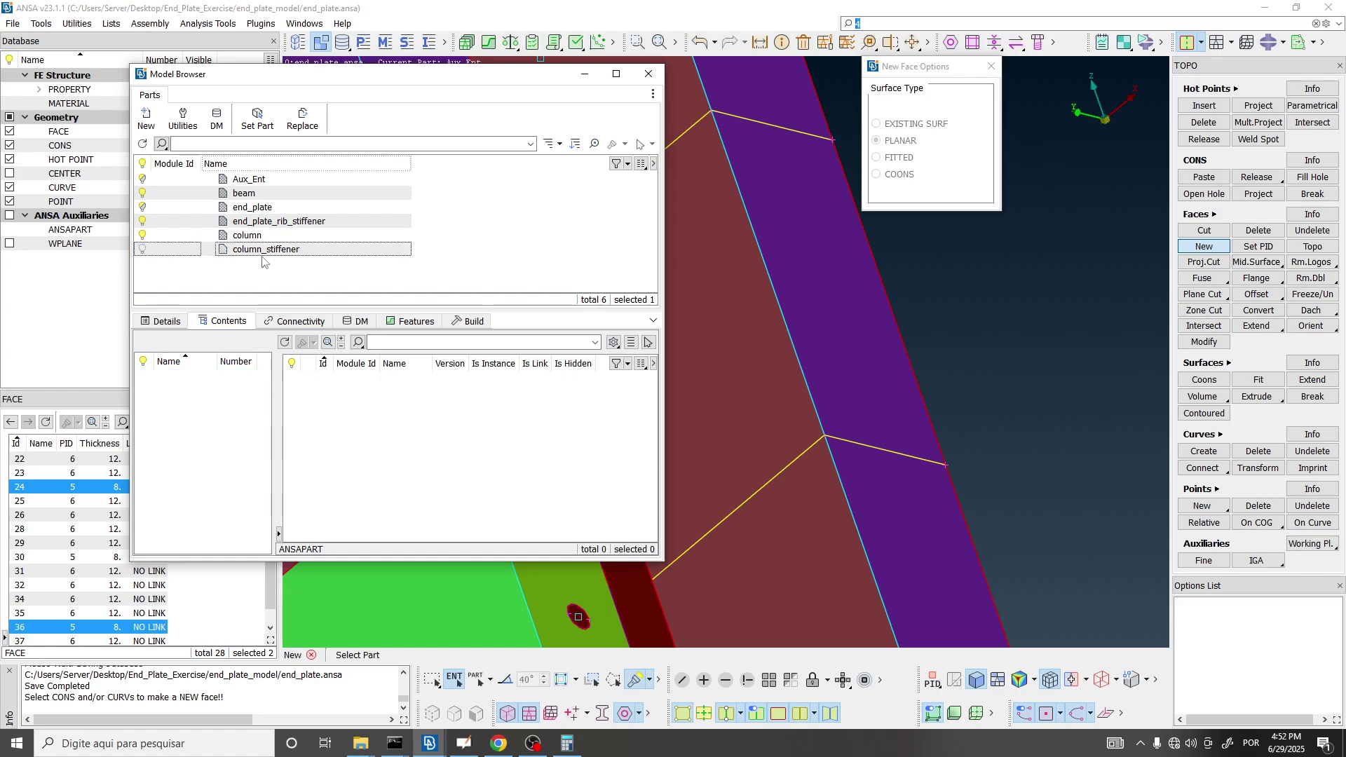
middle_click(265, 252)
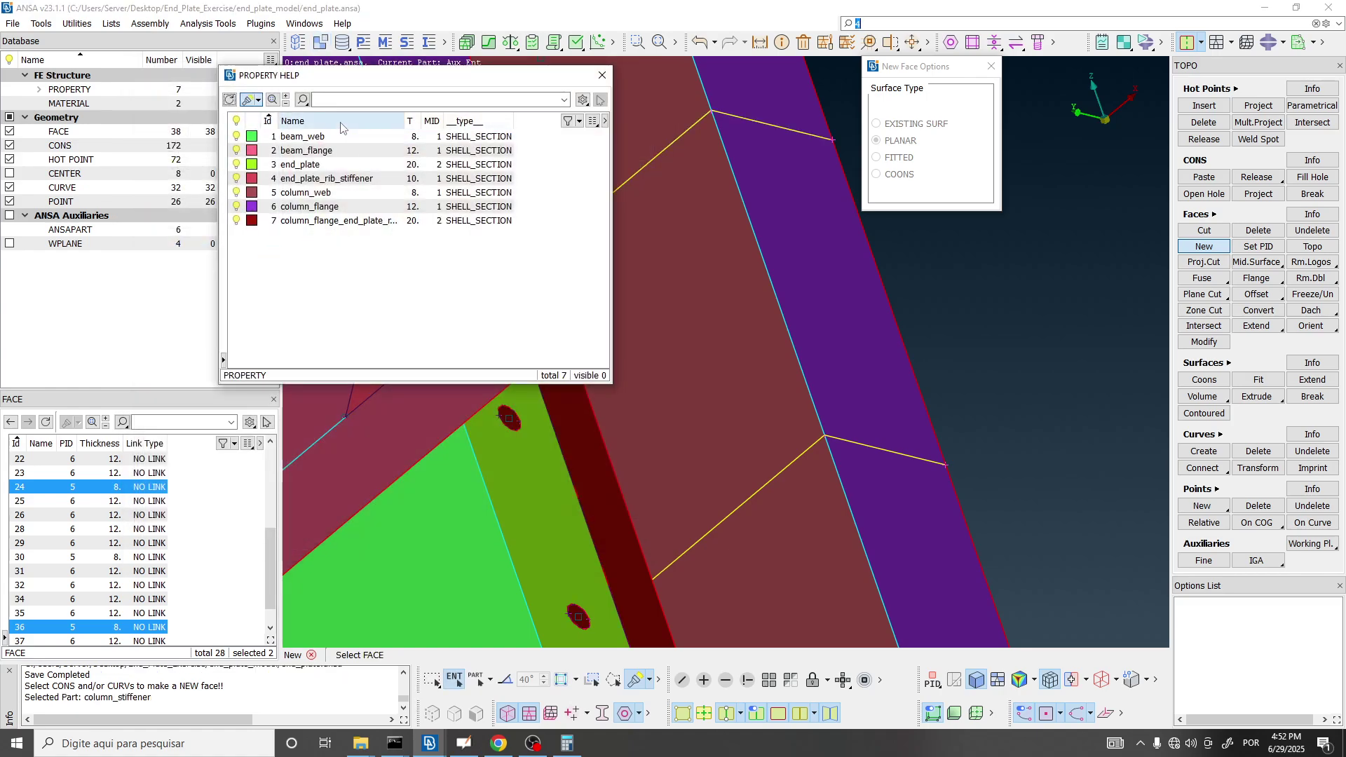
Switch to OpenBoard and underline the column panel zone stiffener and its 12 mm thickness in section 2.1 of the paper.
click(464, 744)
scroll(880, 381, down, 5)
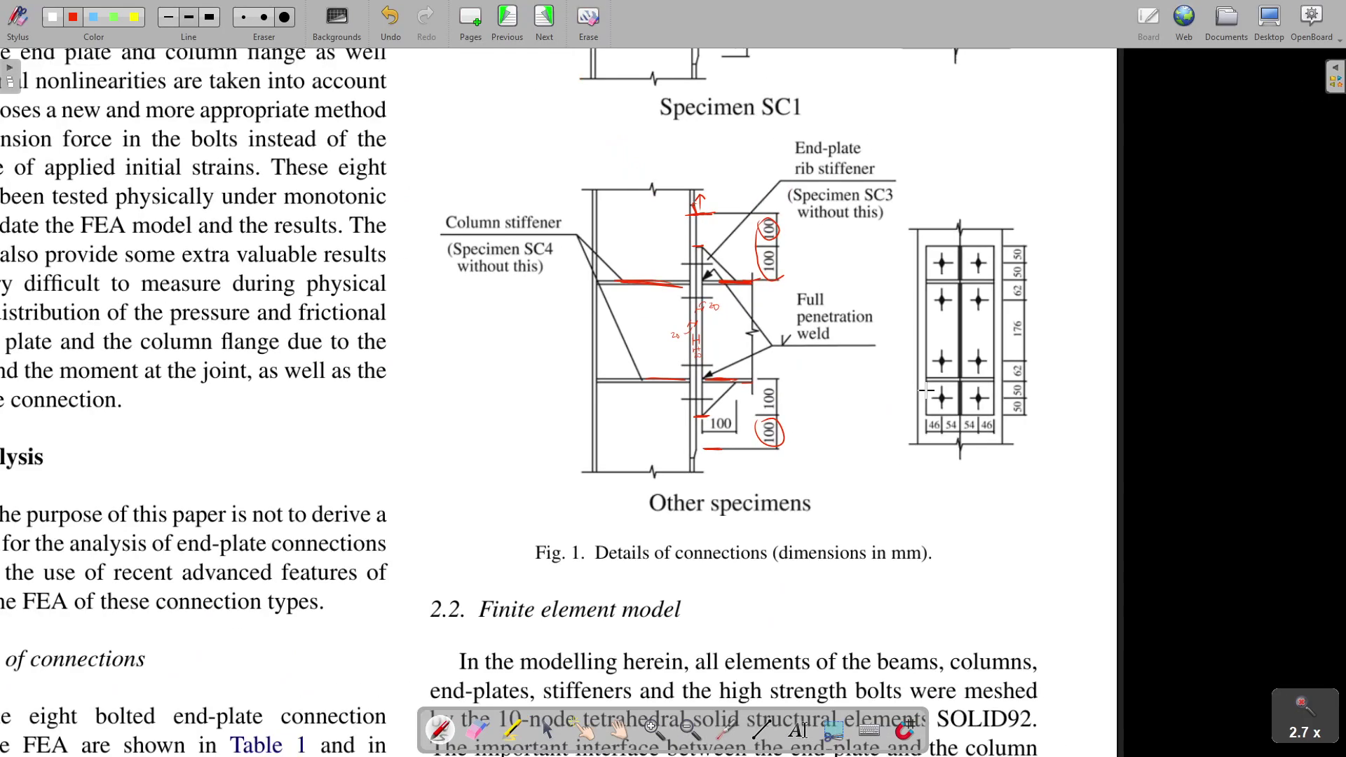
scroll(383, 462, up, 2)
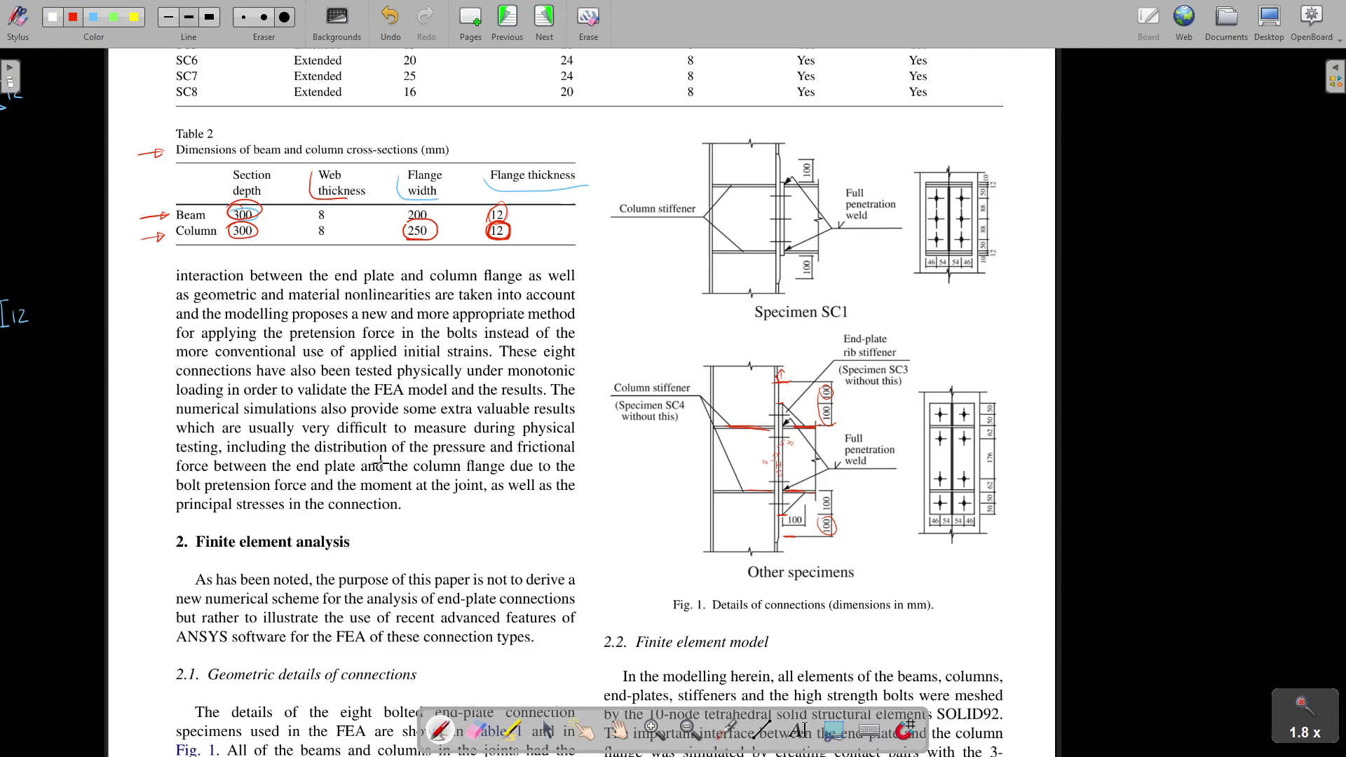
scroll(383, 462, down, 5)
ctrl+scroll(119, 568, up, 3)
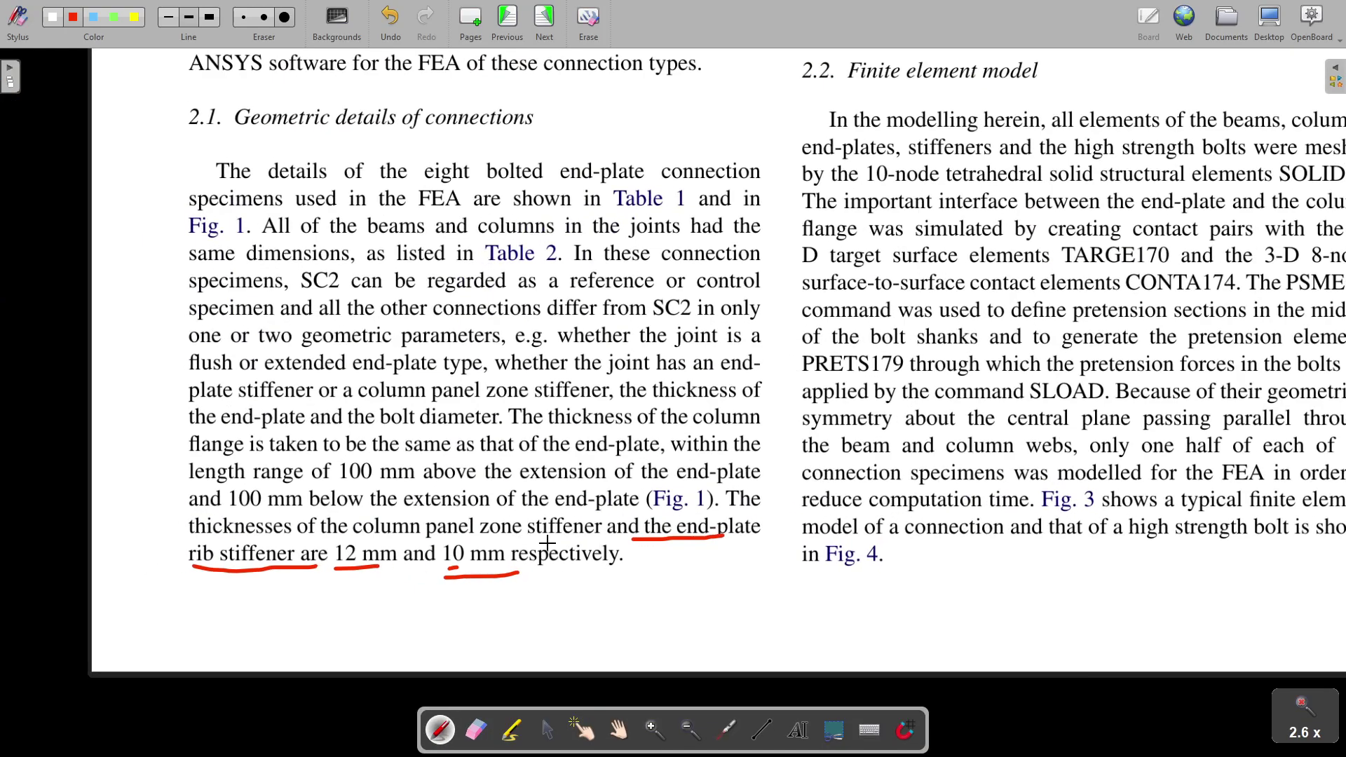
drag(548, 542, 559, 542)
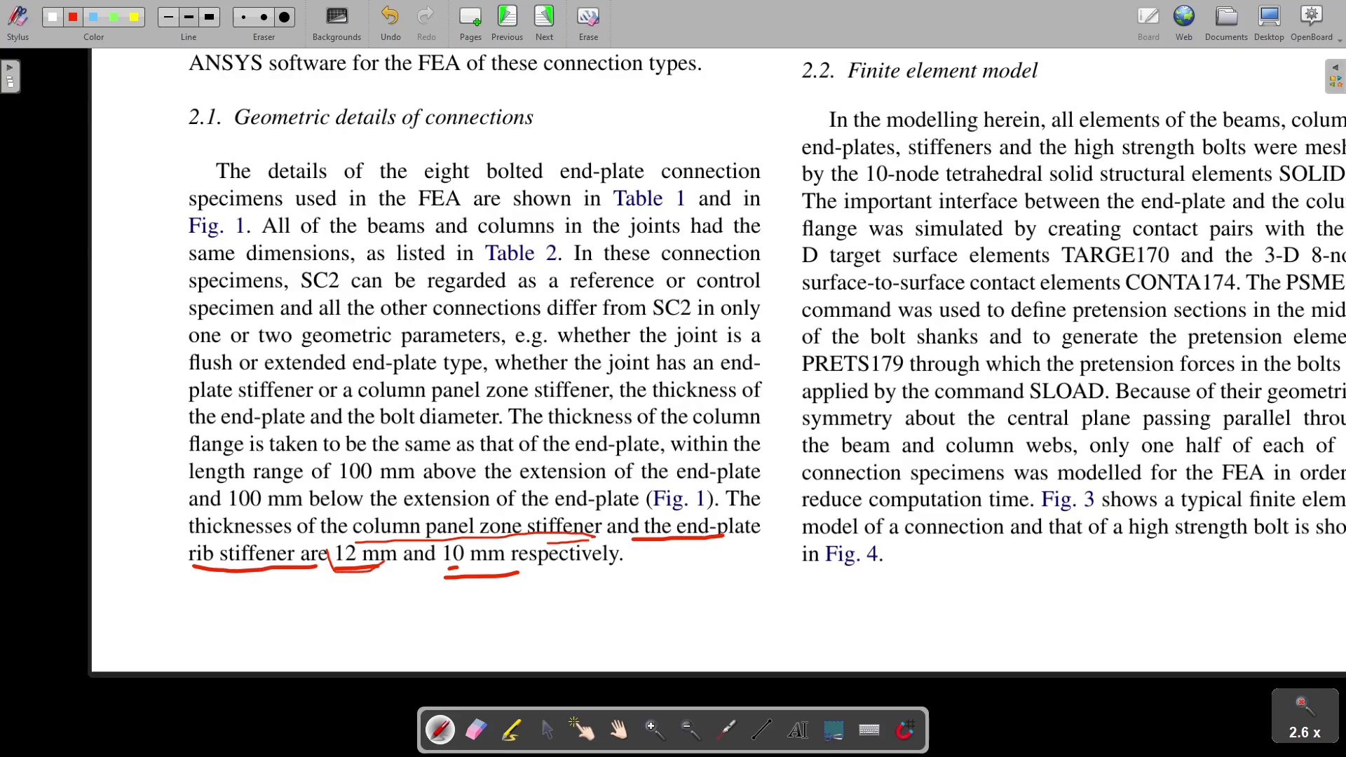
Switch to ANSA, copy the beam_flange property as column_stiffener with thickness 12, and assign it to the new upper planar face, accepting the surface.
key(alt+Tab)
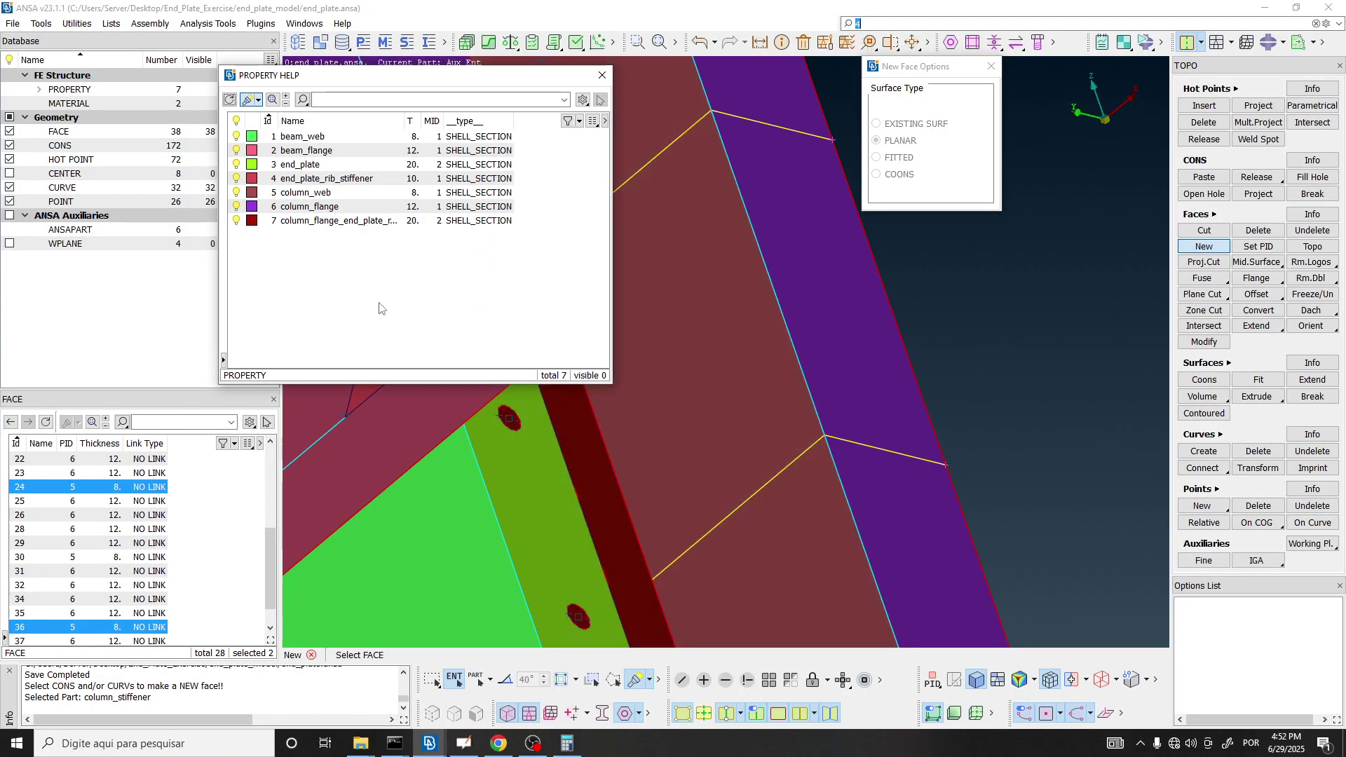
click(319, 152)
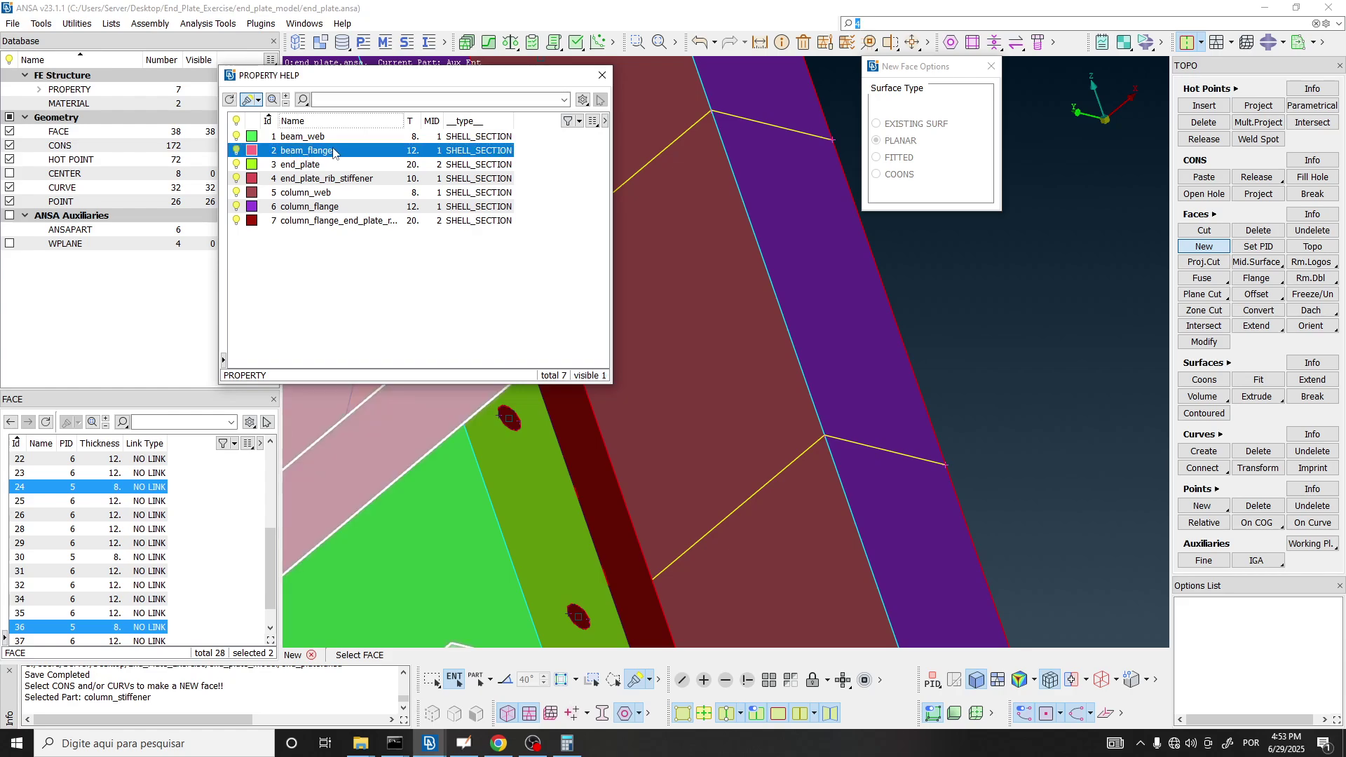
right_click(333, 153)
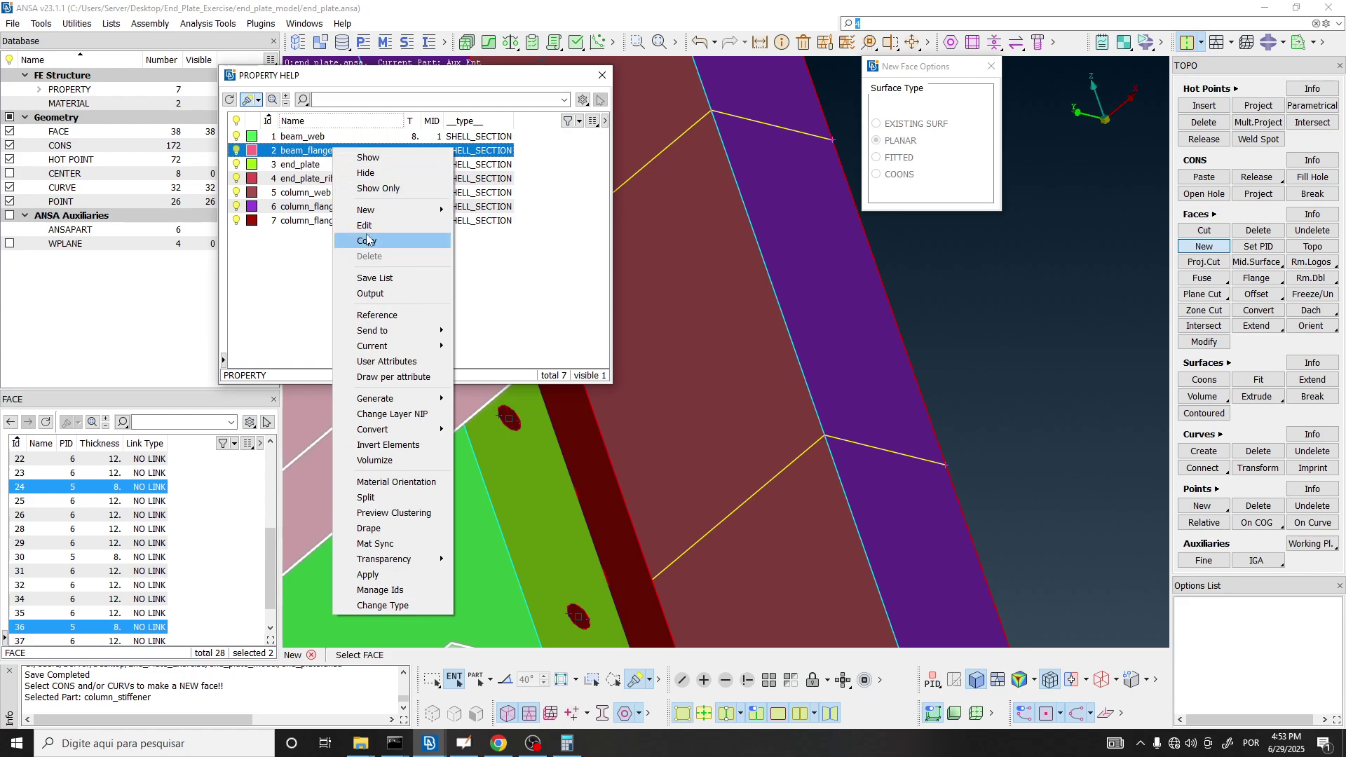
click(352, 253)
key(ctrl+a)
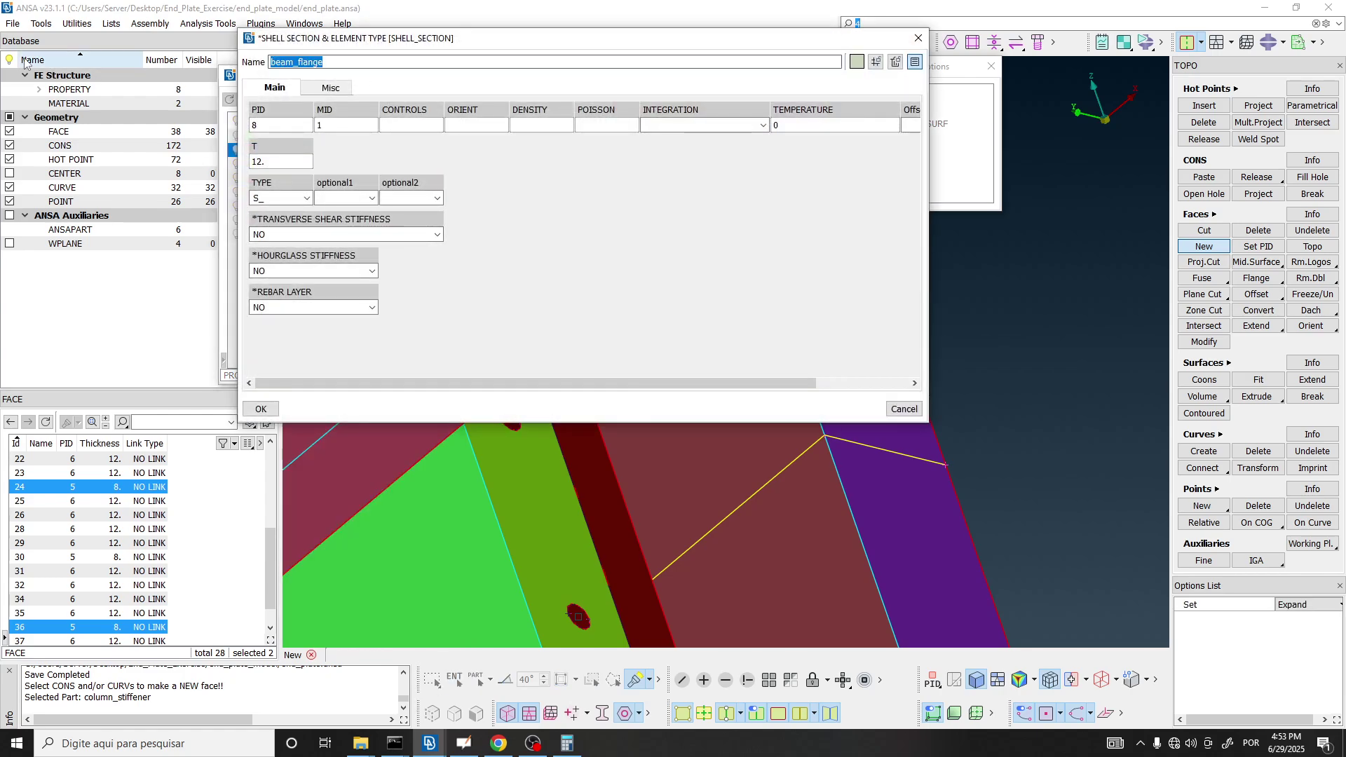
text(column_stiffener)
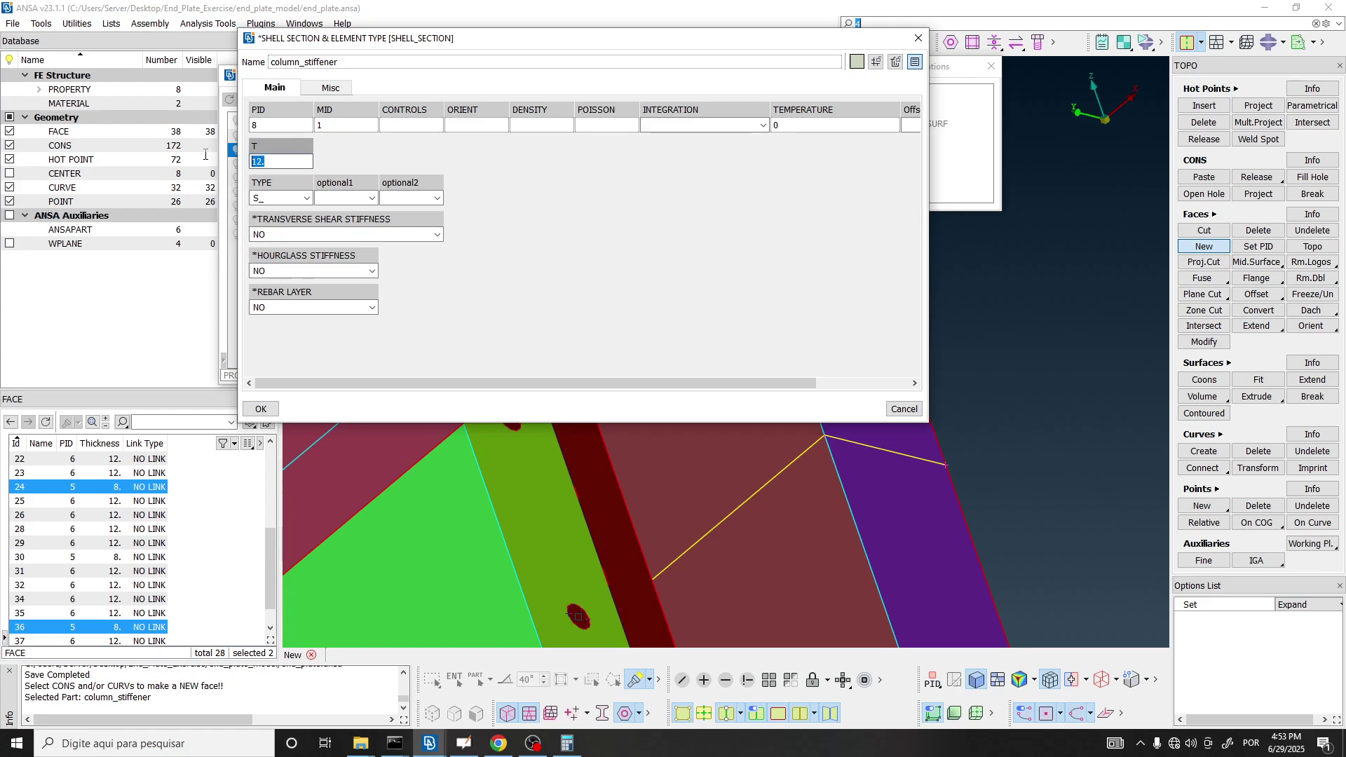
click(260, 409)
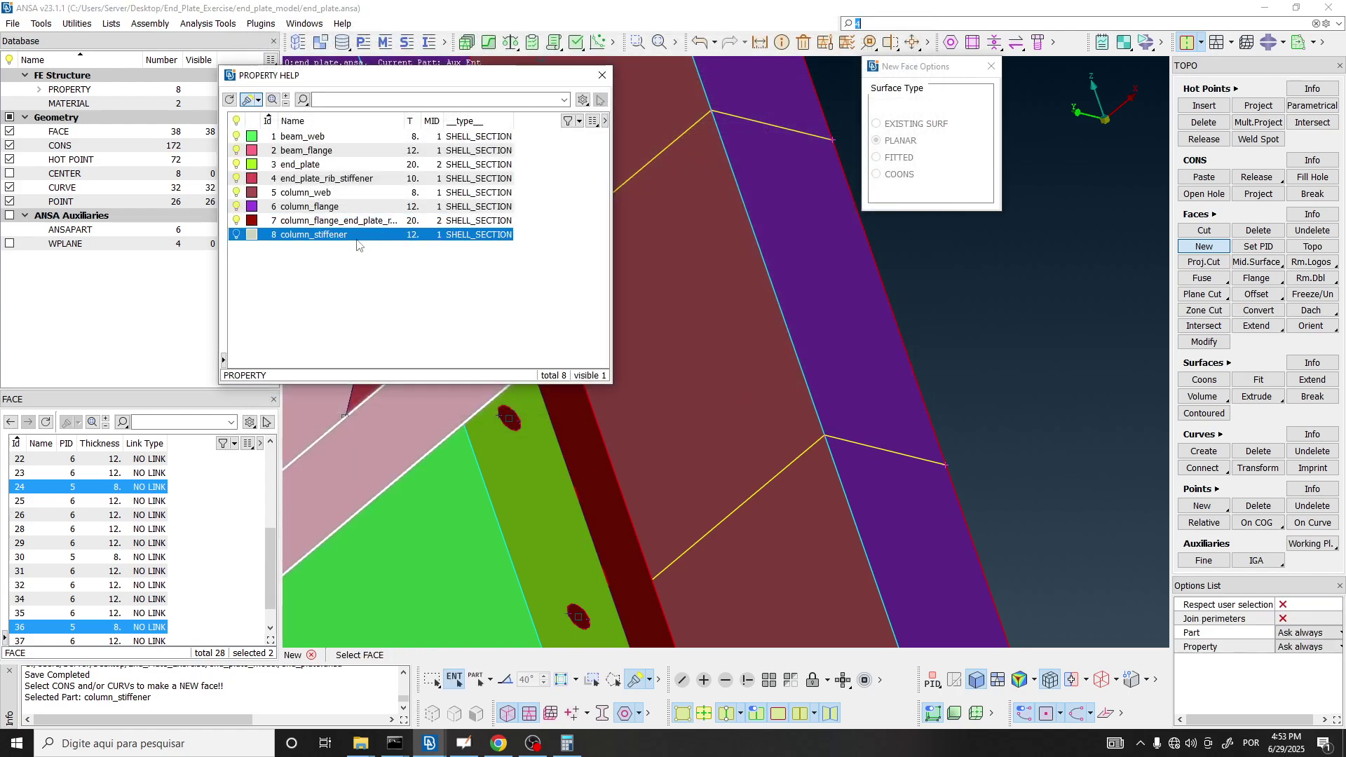
double_click(304, 242)
click(278, 280)
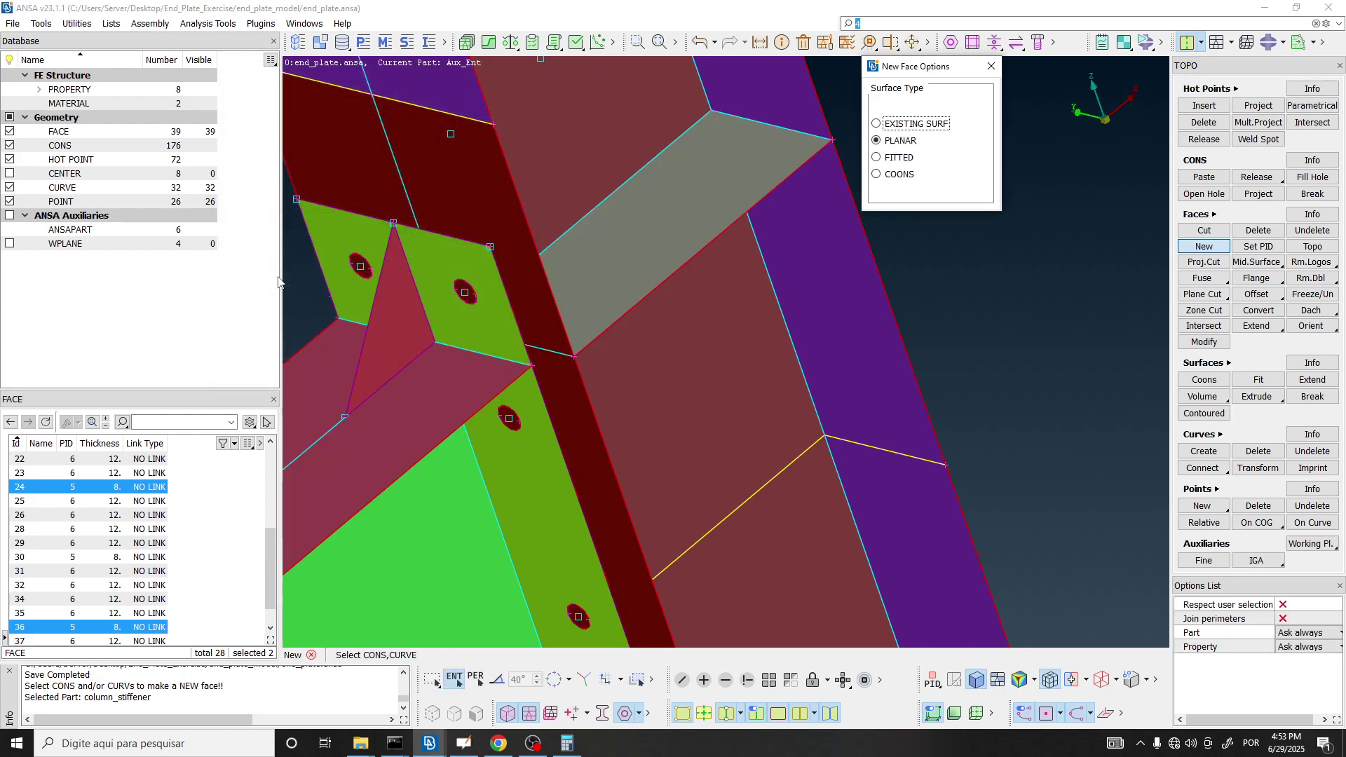
Define a planar face from the column's rear flange, web and front flange cut lines level with the beam's bottom flange.
scroll(515, 245, down, 3)
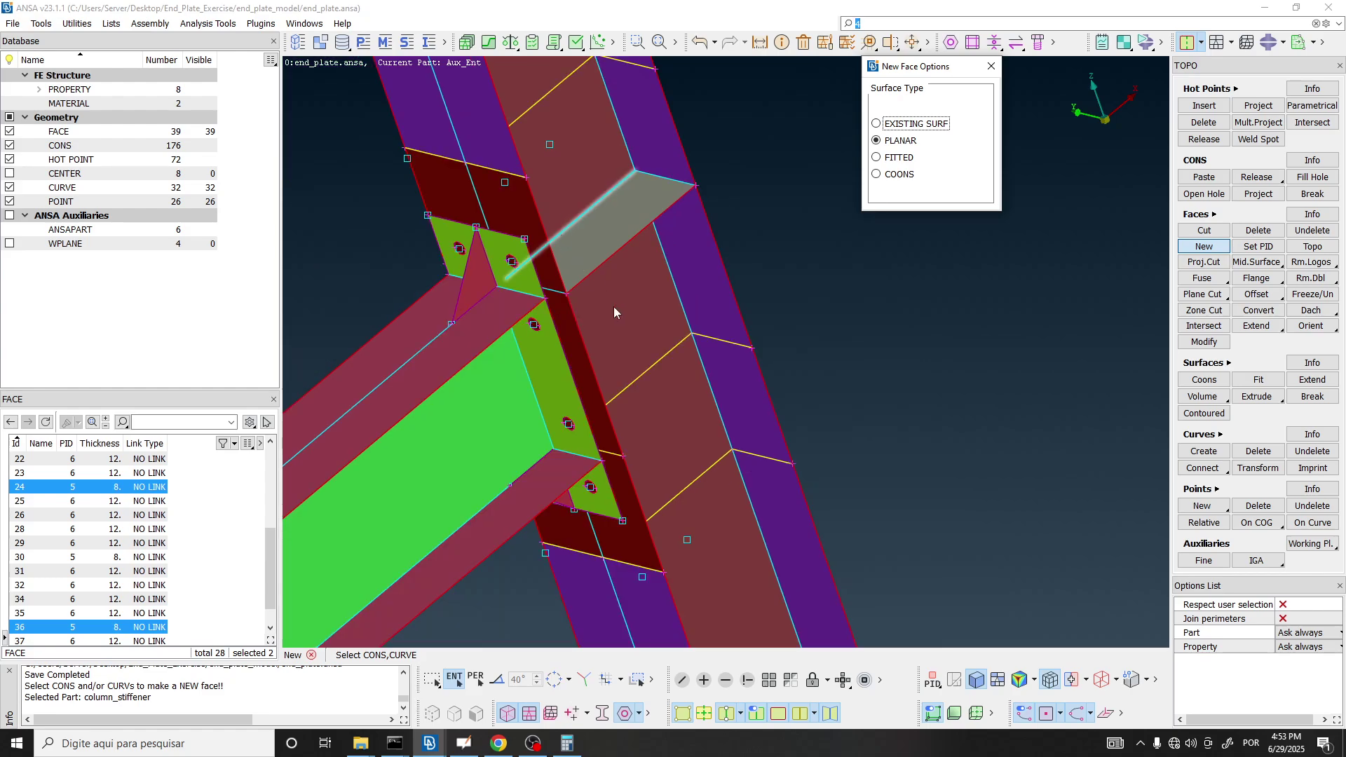
scroll(768, 335, up, 4)
click(799, 326)
click(709, 337)
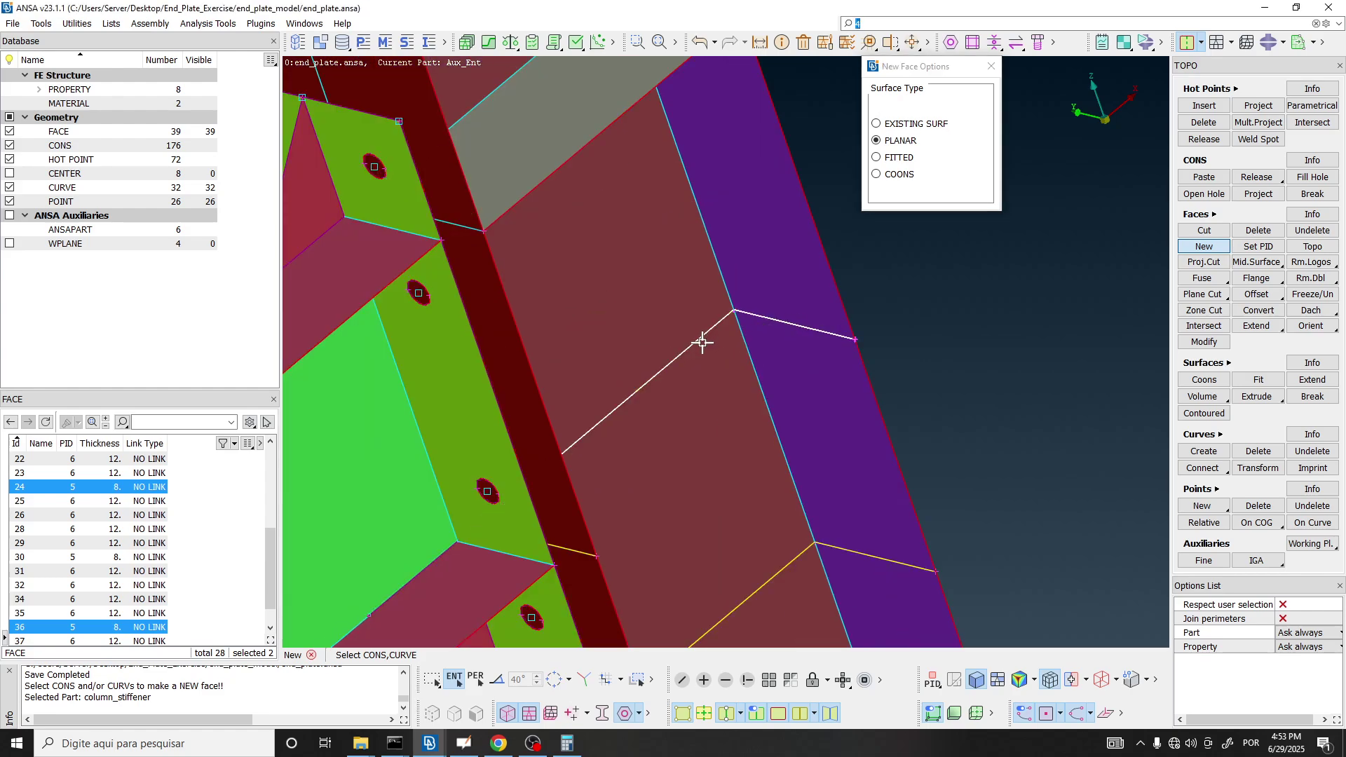
scroll(704, 342, down, 5)
ctrl+drag(704, 341, 559, 376)
scroll(599, 352, up, 3)
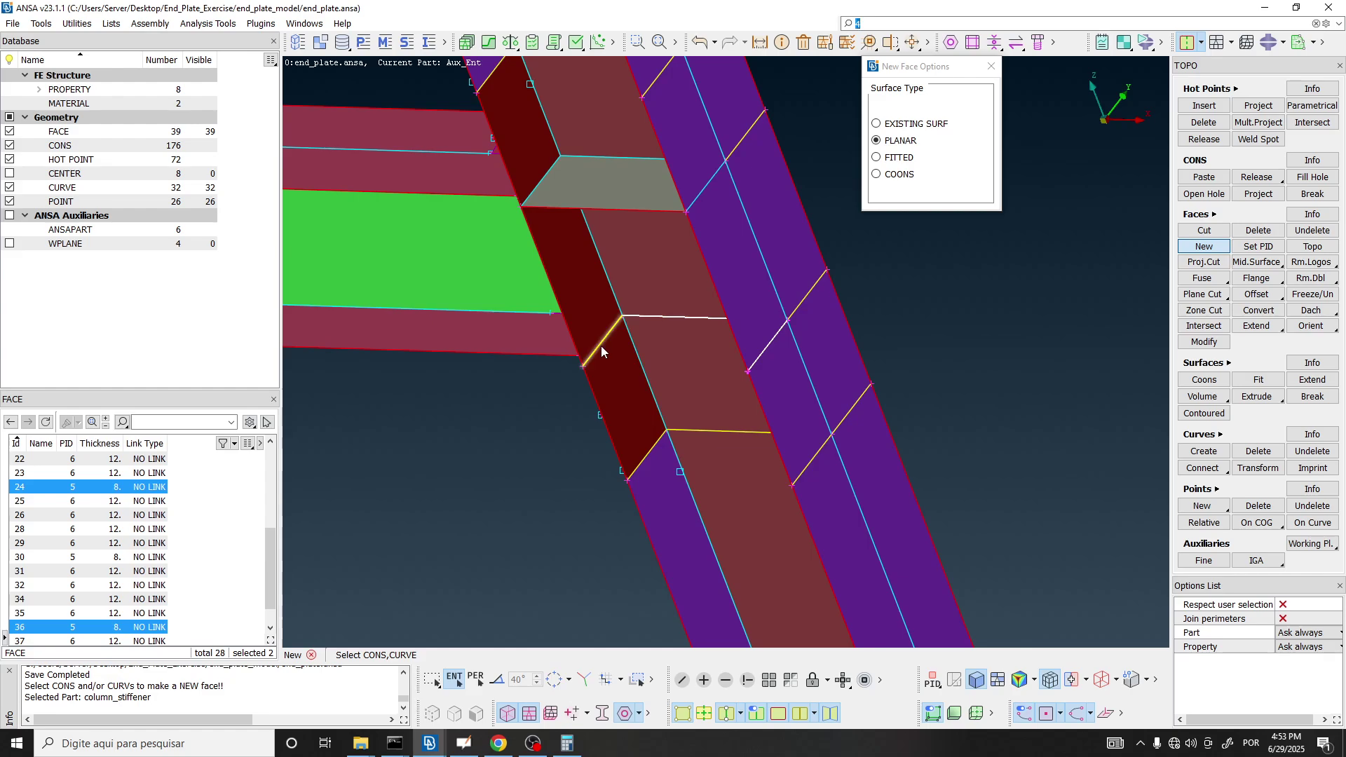
middle_click(665, 394)
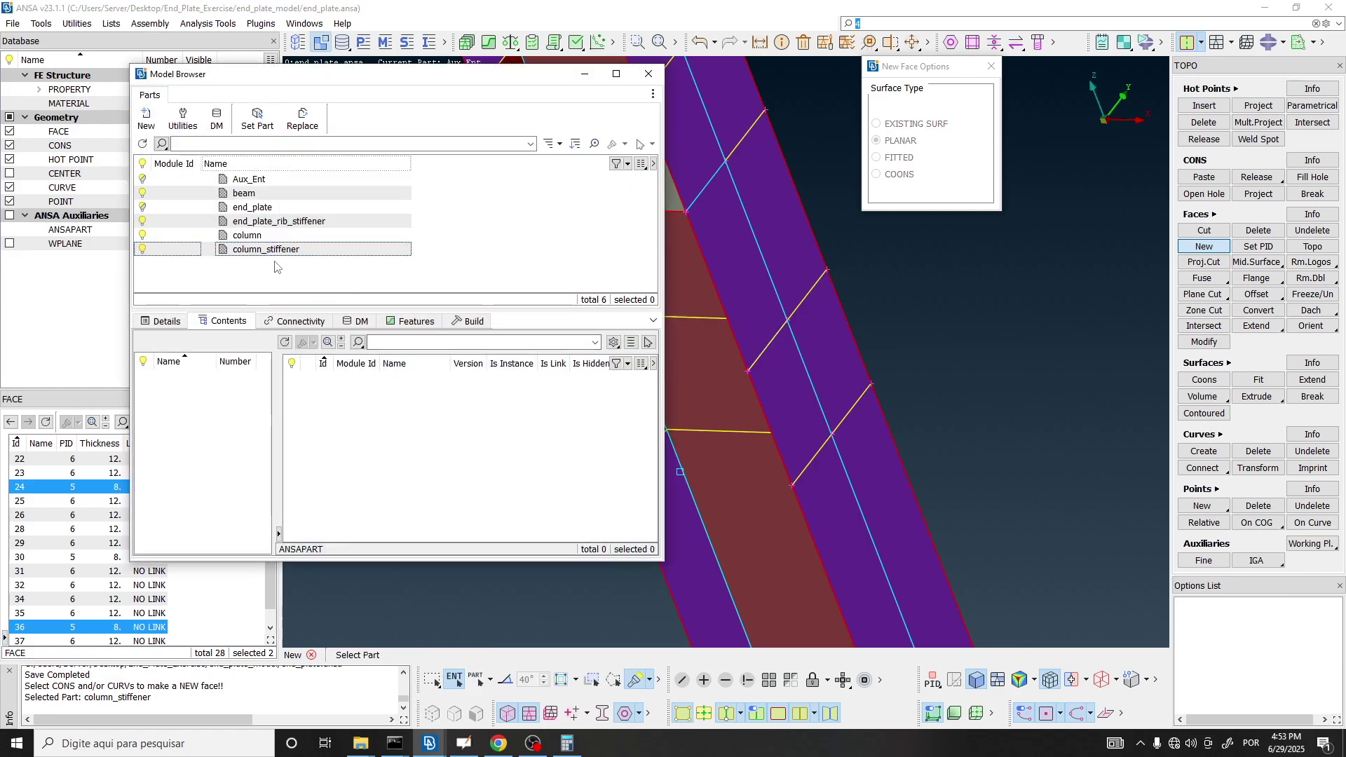
Assign the column_stiffener part and column_stiffener property to the lower planar face and accept the surface.
click(274, 250)
middle_click(274, 250)
click(301, 237)
middle_click(302, 239)
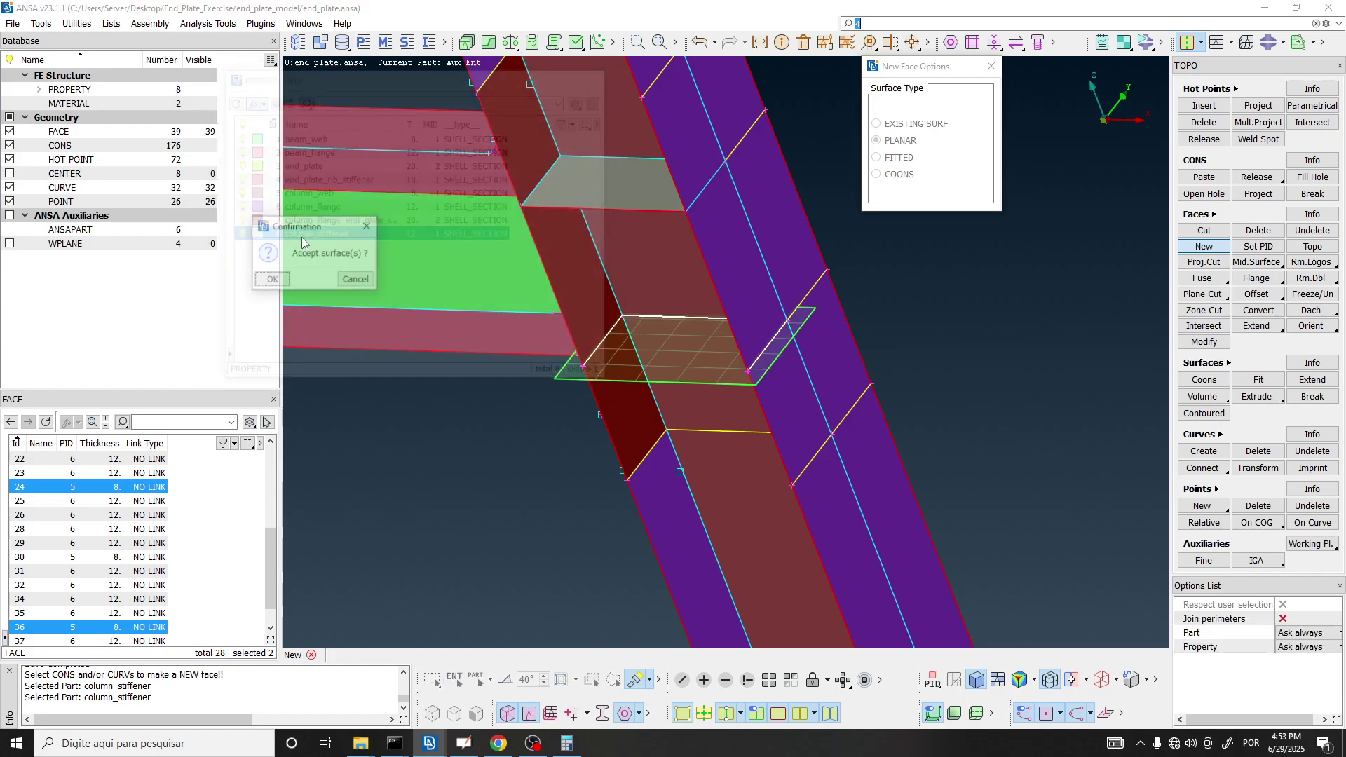
click(287, 275)
Create the lower planar stiffener face on the opposite side of the column web, using the column_stiffener part and property.
ctrl+drag(491, 295, 792, 327)
click(750, 330)
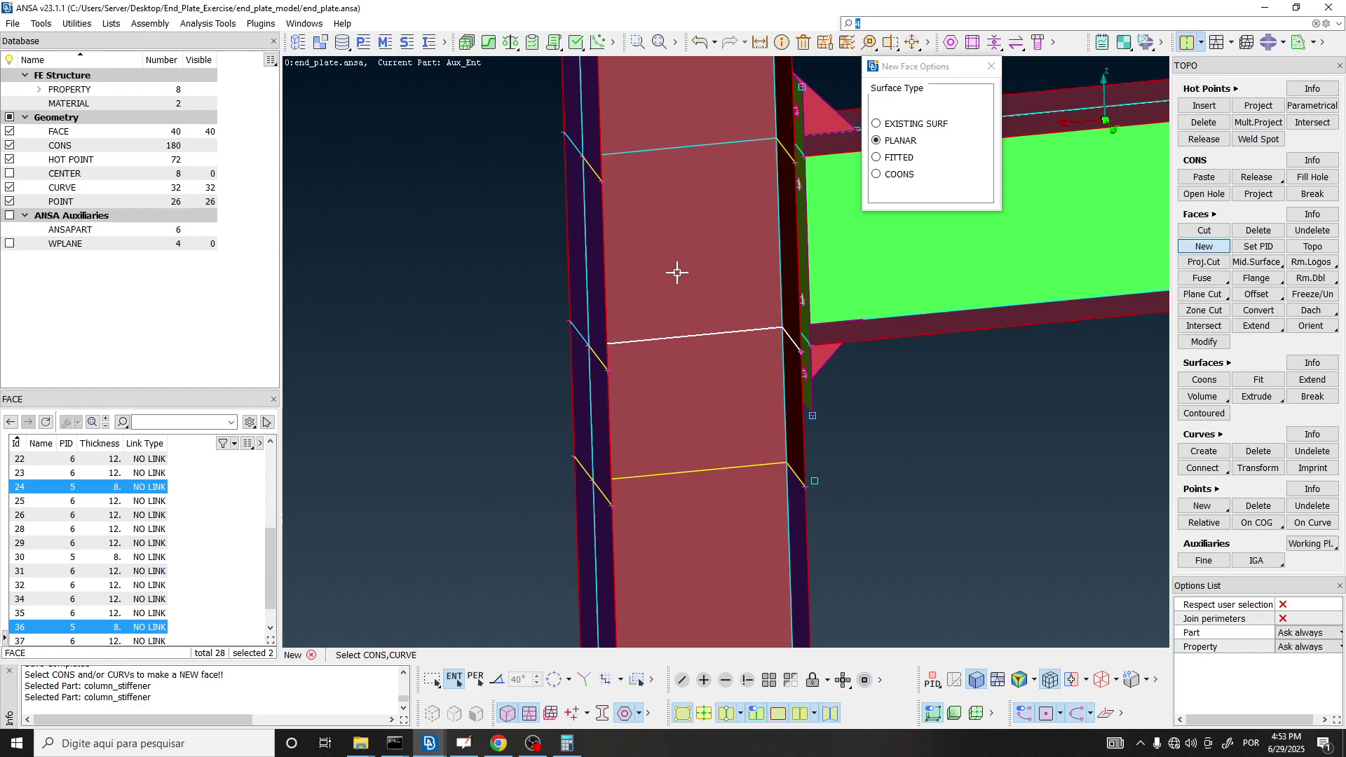
ctrl+drag(677, 274, 420, 274)
middle_click(293, 268)
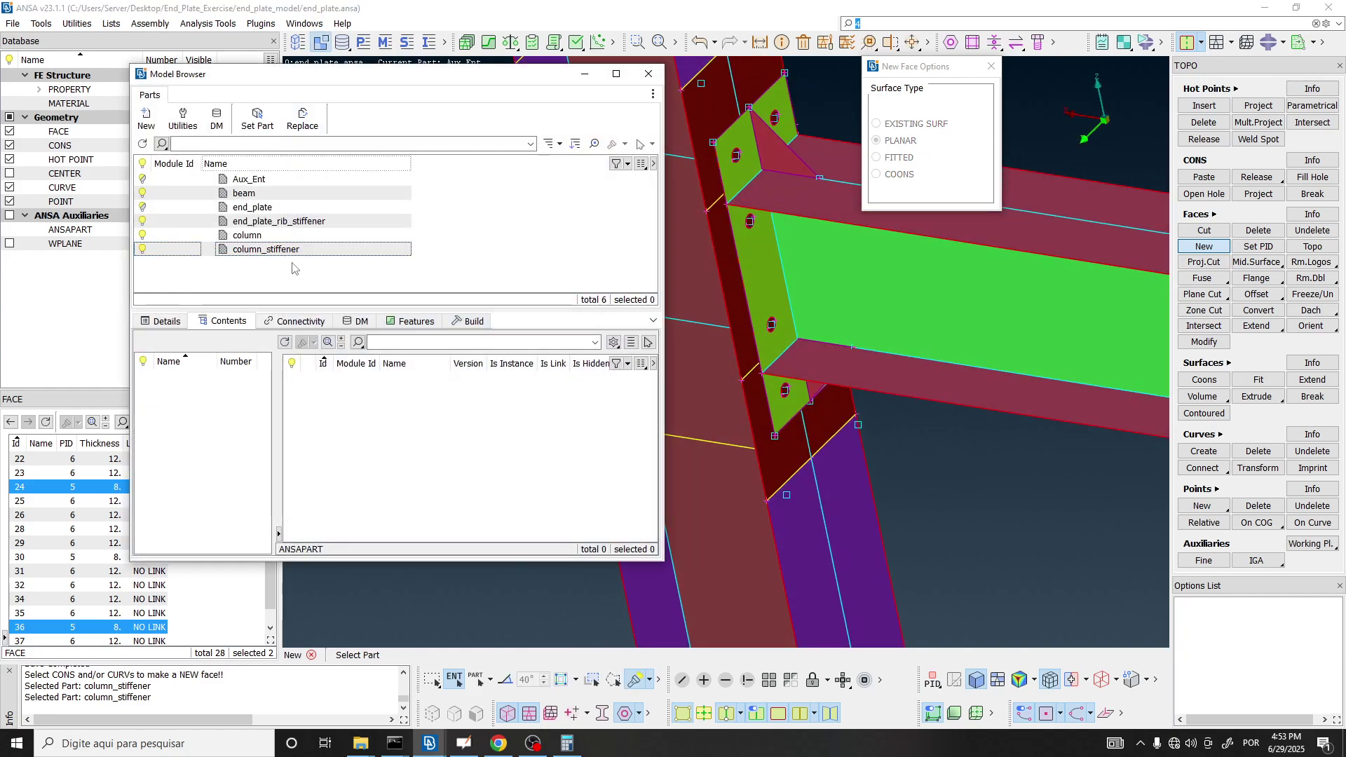
double_click(343, 279)
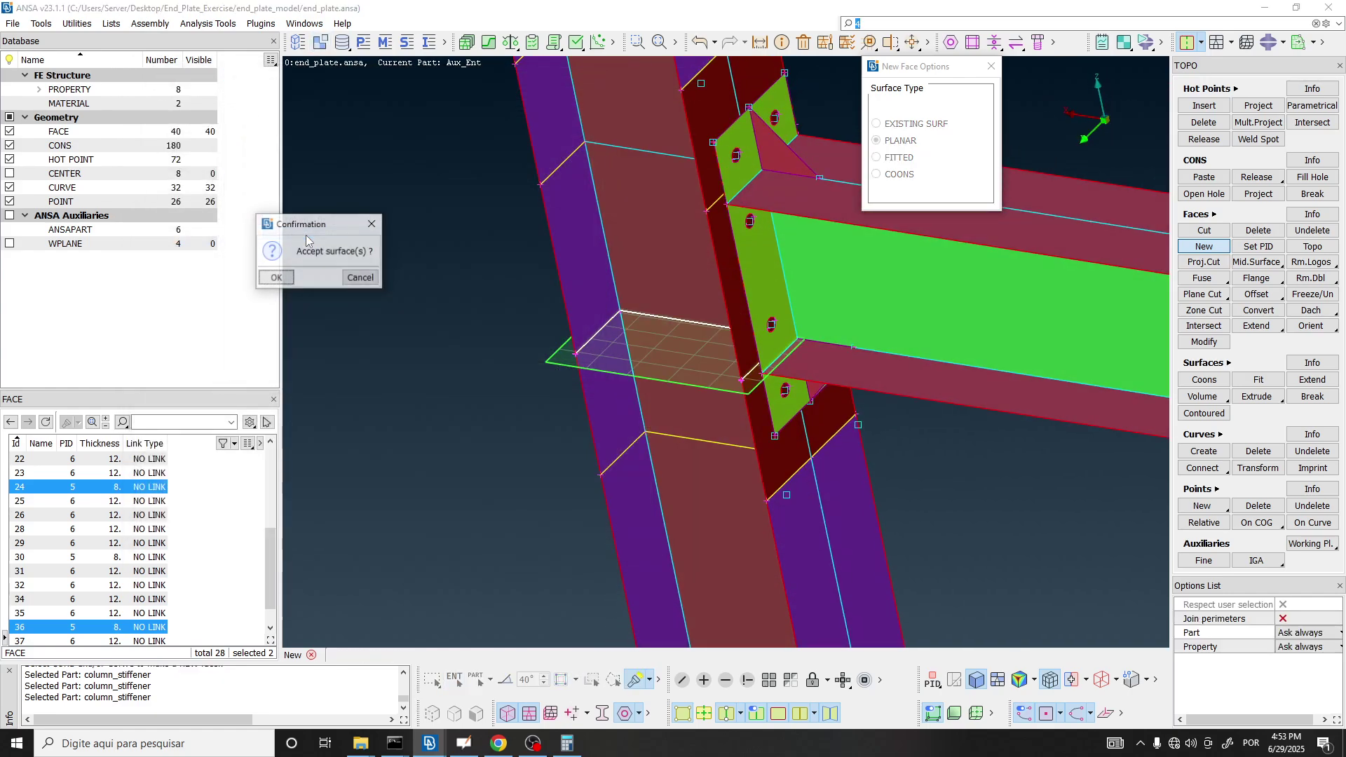
middle_click(341, 278)
Create the upper planar stiffener face on that same side with the column_stiffener part and property, and finish the new face command.
ctrl+drag(420, 281, 505, 258)
middle_click(328, 295)
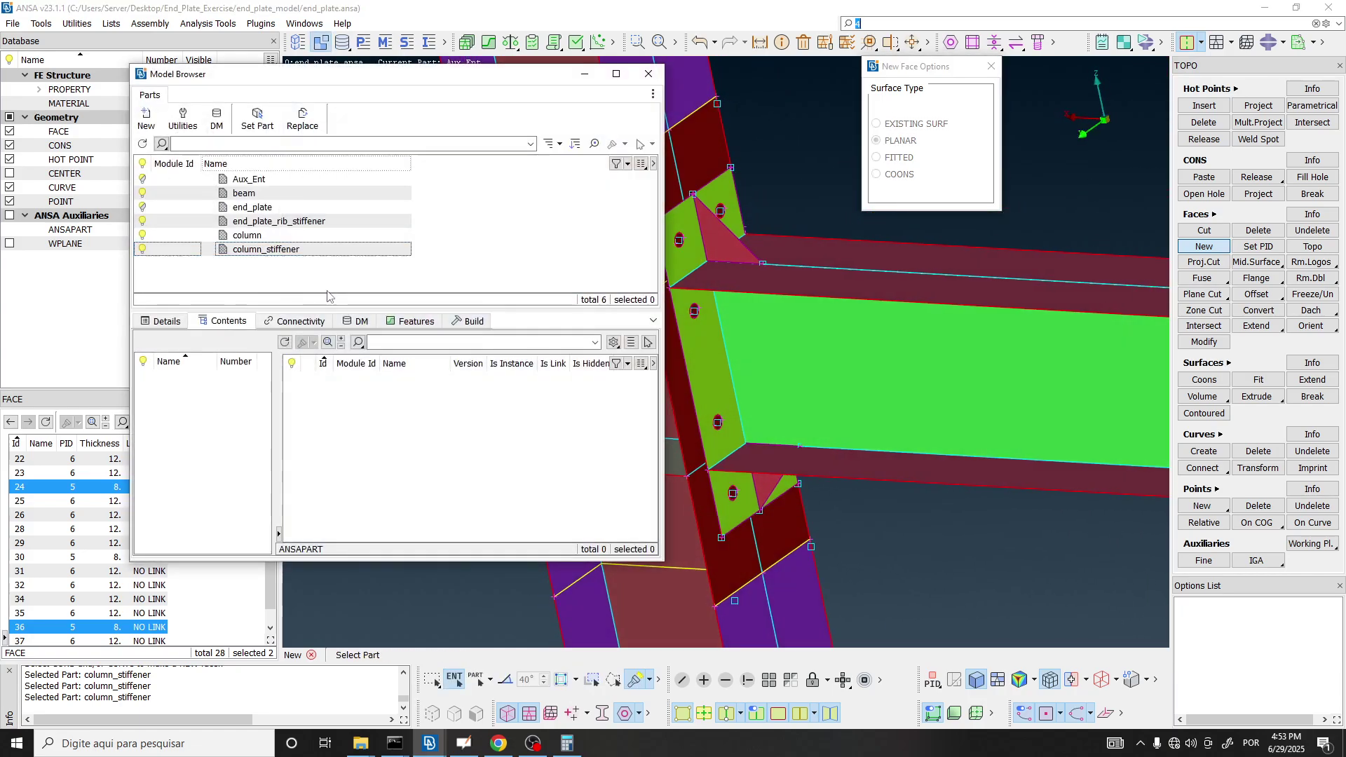
double_click(243, 251)
double_click(296, 234)
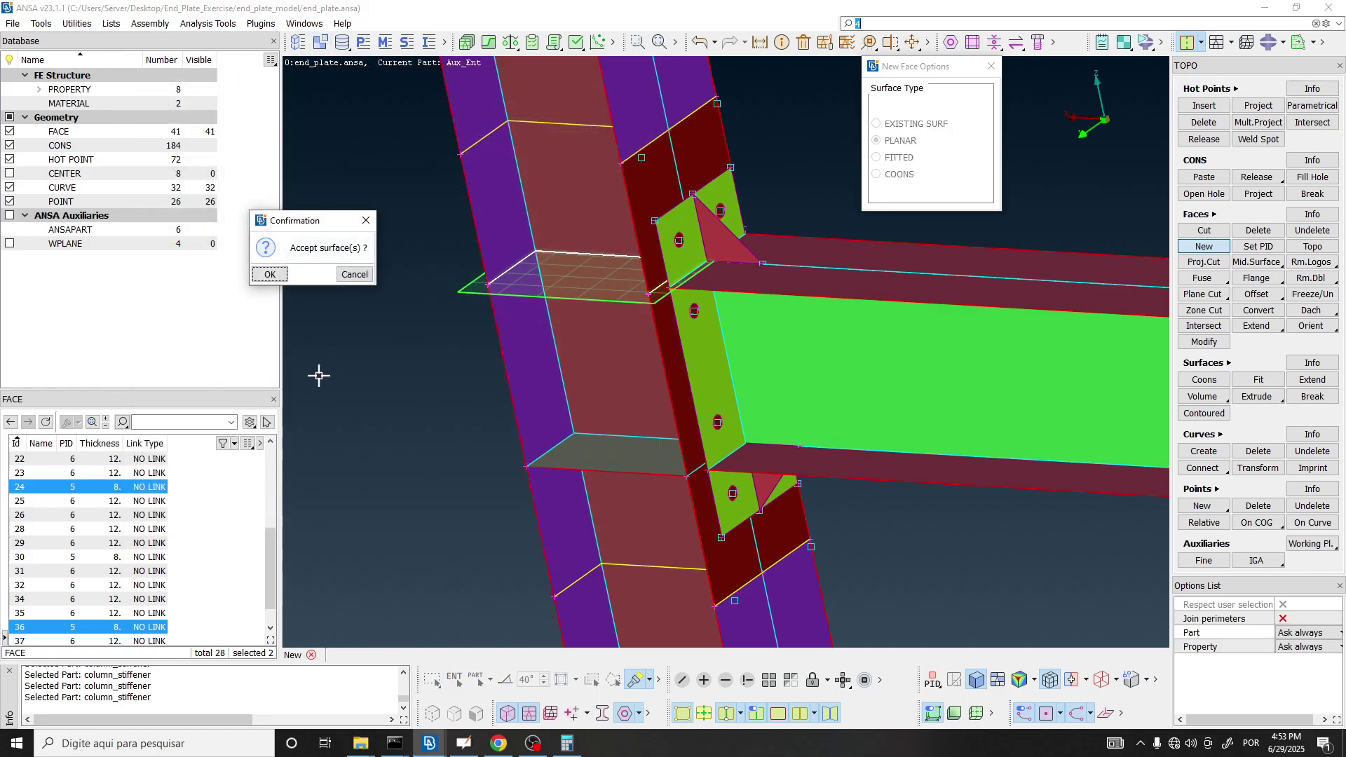
click(270, 274)
ctrl+drag(330, 319, 687, 262)
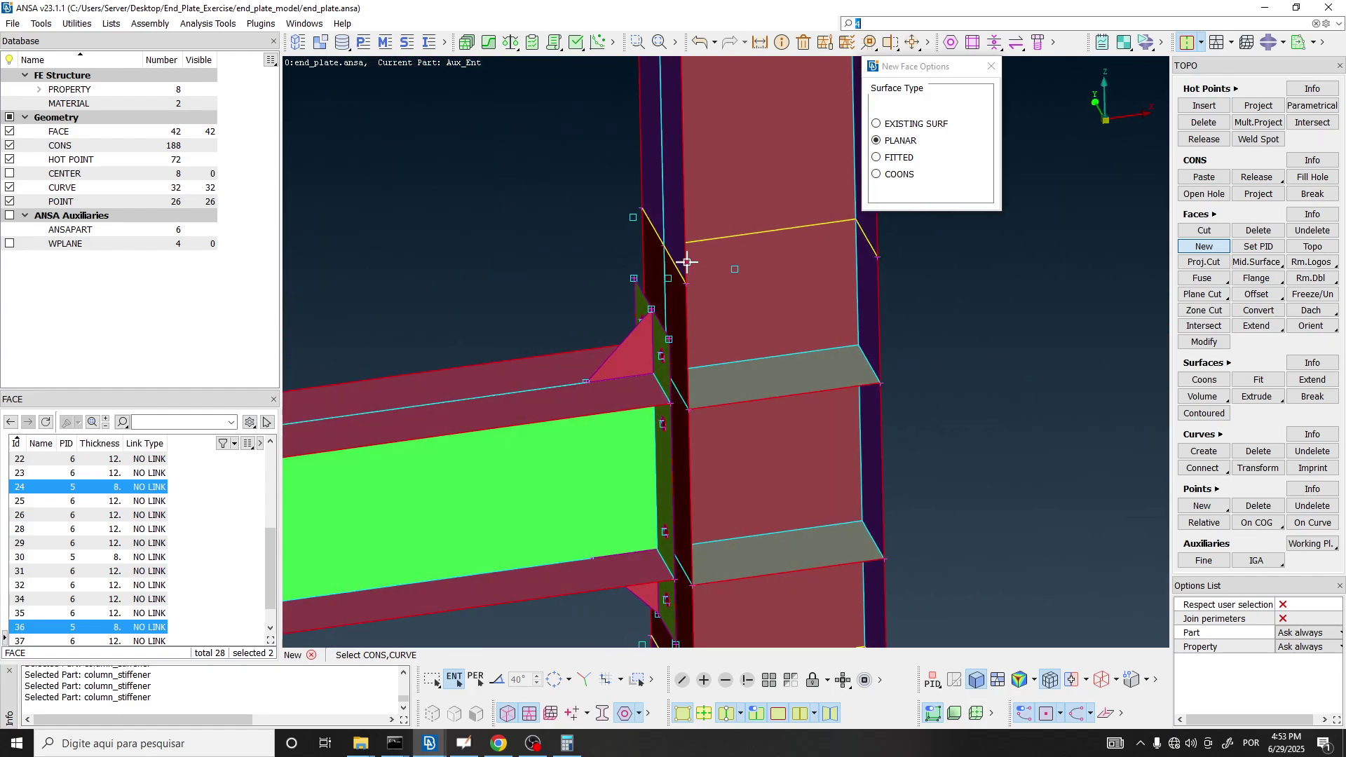
click(992, 67)
ctrl+drag(850, 298, 854, 246)
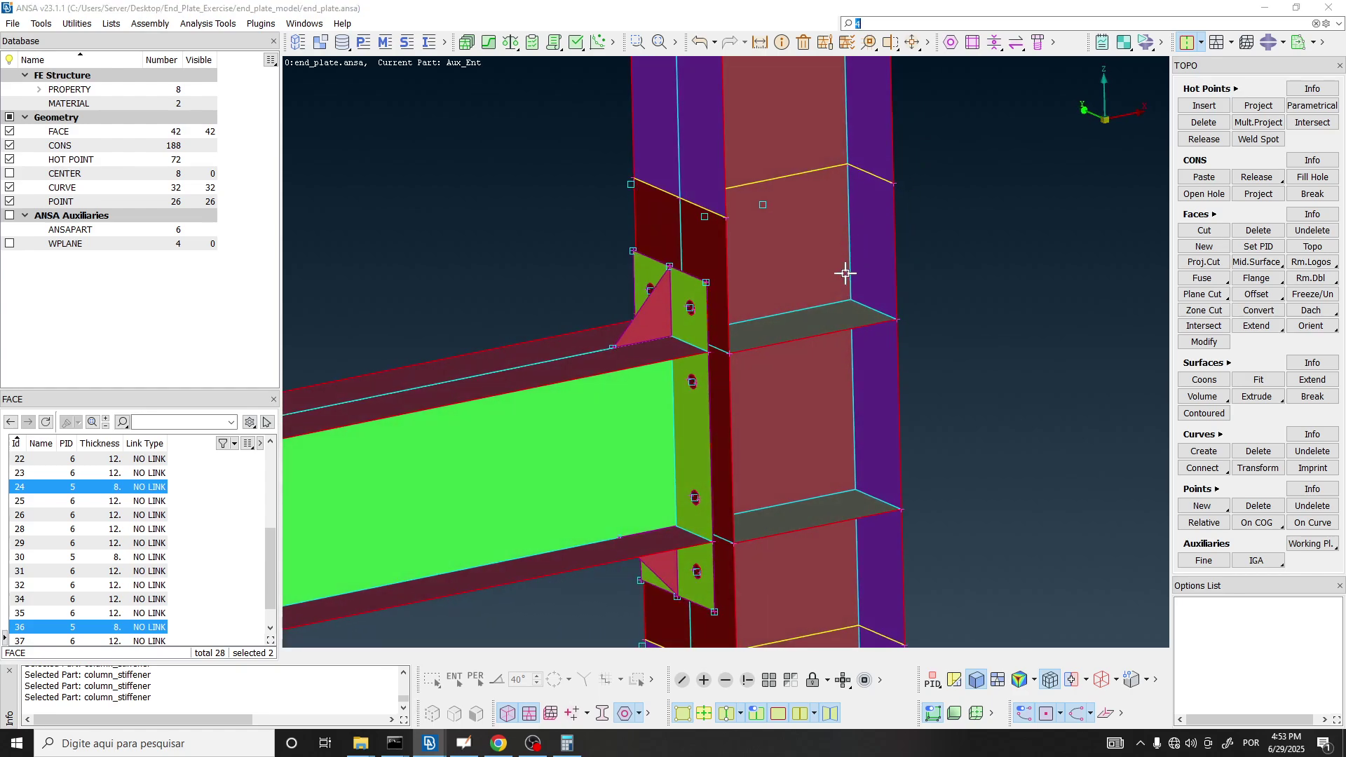
Switch to OpenBoard and examine the specimen tables and Fig. 1, and go to the paper page containing Figs. 2 and 3.
key(alt+Tab)
scroll(520, 421, up, 2)
ctrl+scroll(519, 421, up, 1)
ctrl+scroll(519, 422, down, 5)
scroll(982, 294, up, 2)
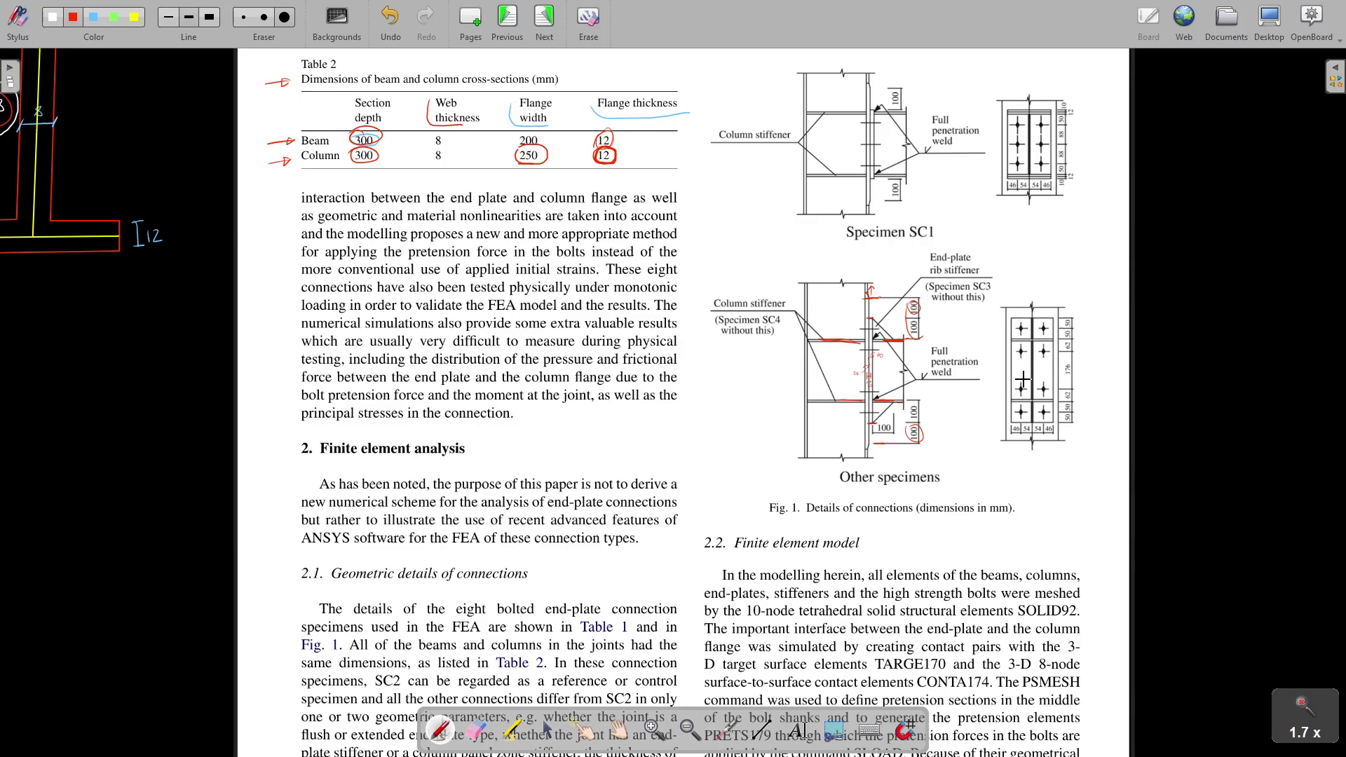
scroll(868, 409, up, 3)
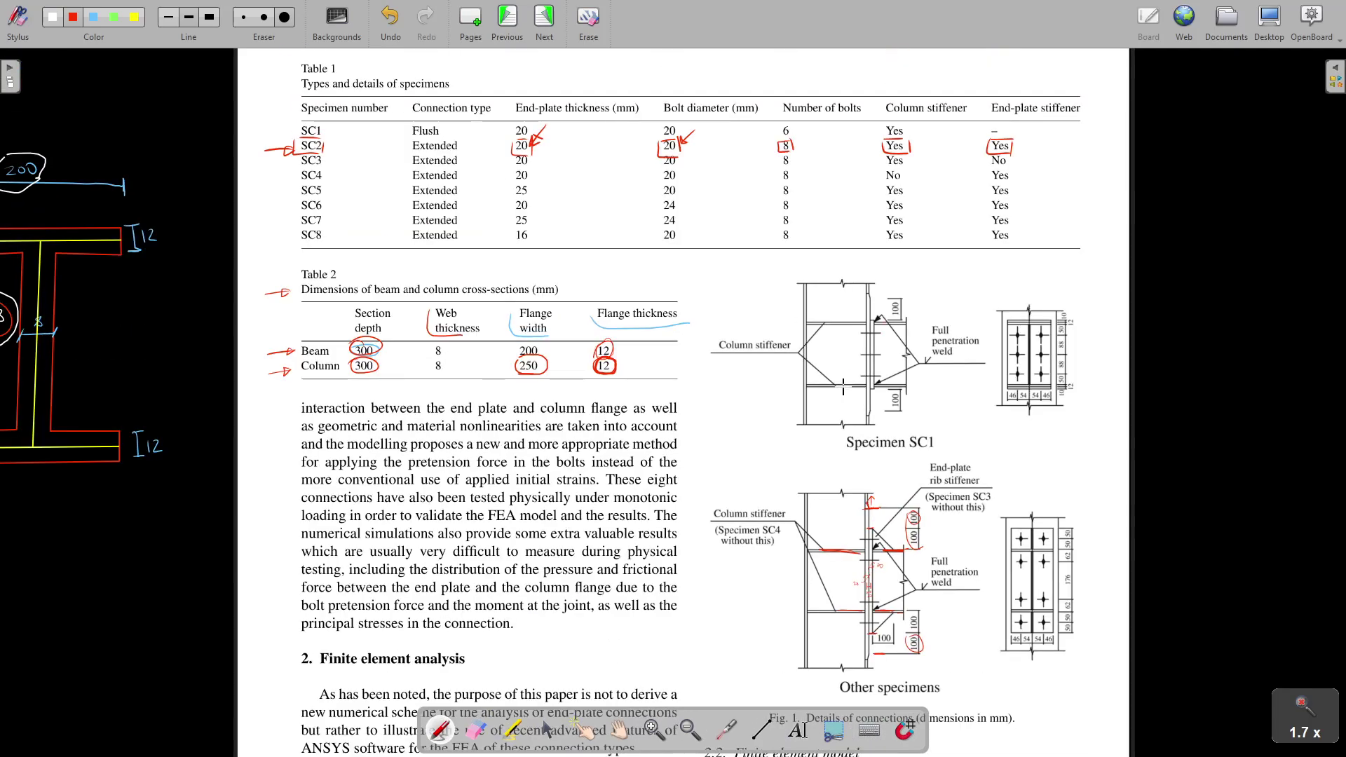
click(507, 21)
click(507, 21)
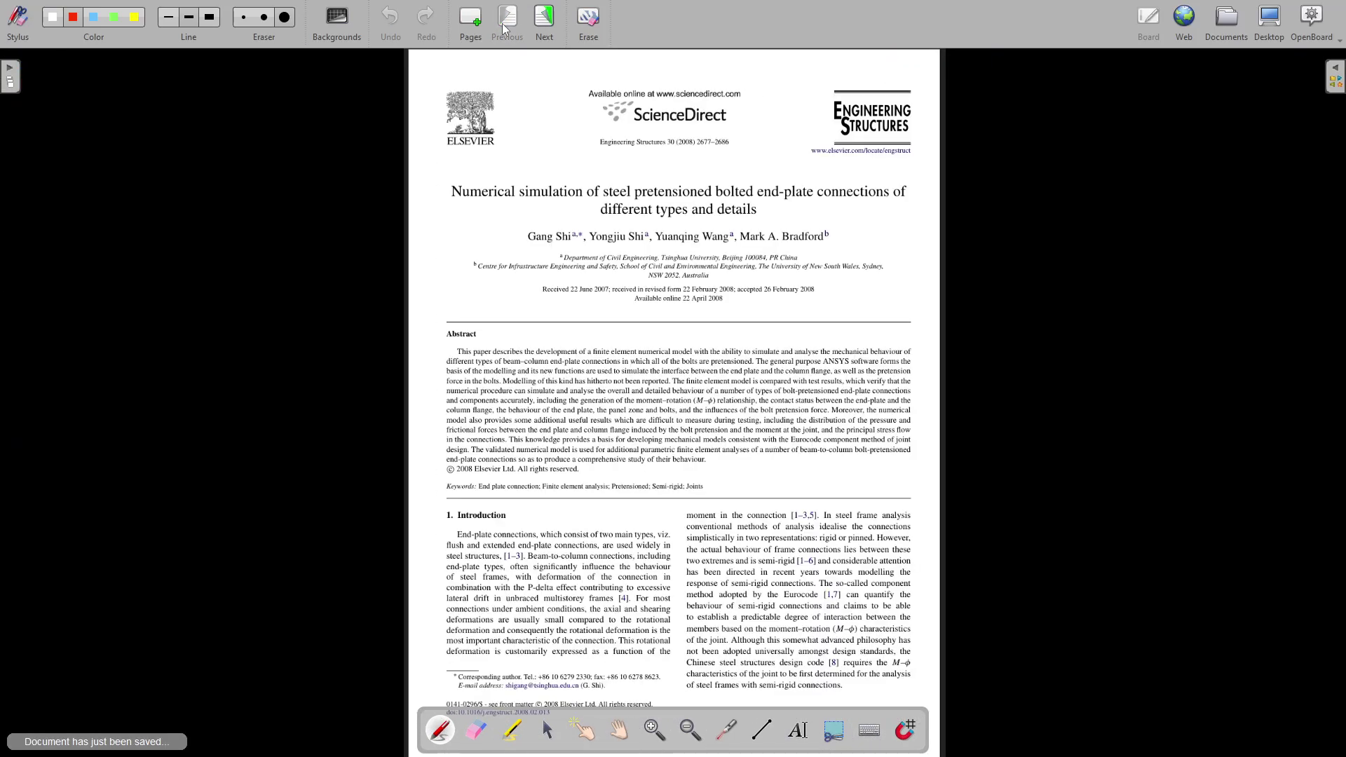
click(560, 26)
click(560, 26)
click(560, 26)
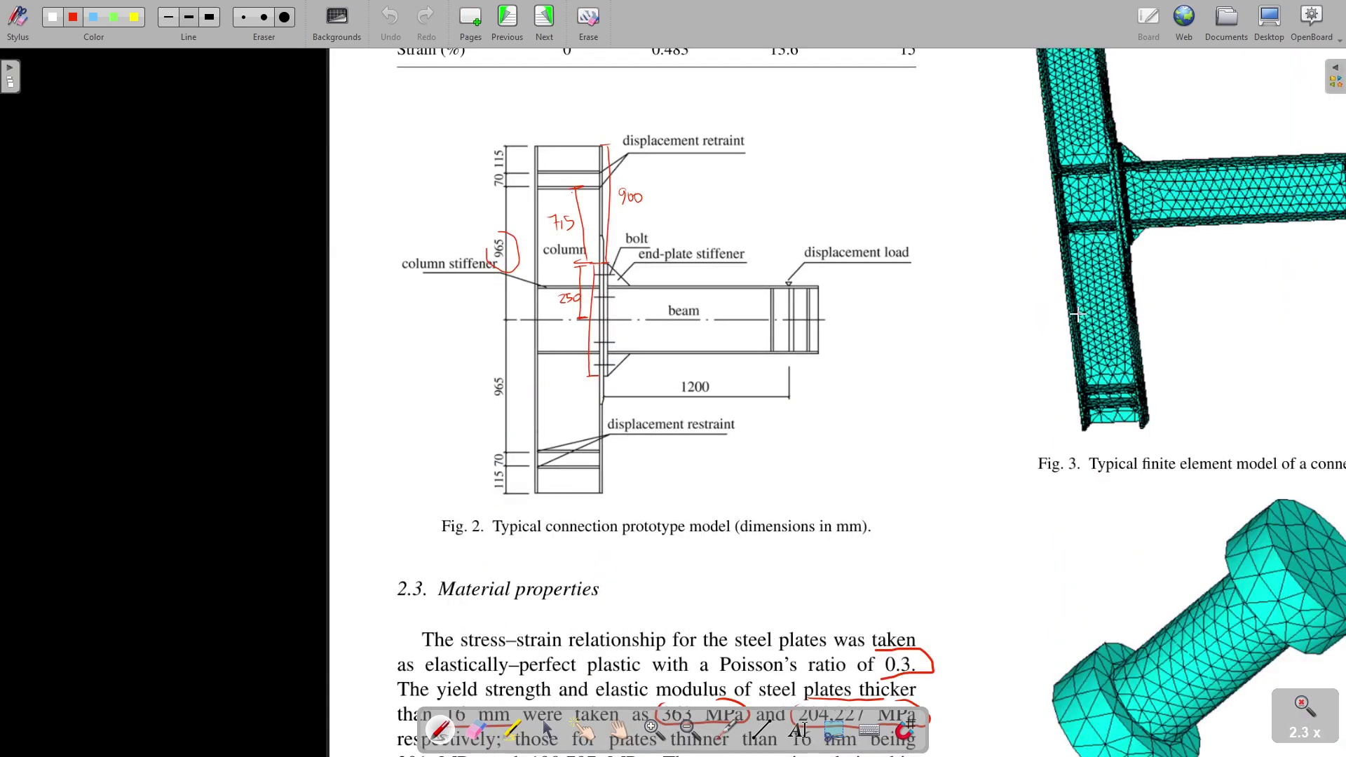
Circle the stiffeners at both column ends and at the beam's free end in Fig. 3, and undo these marks.
ctrl+scroll(789, 337, up, 5)
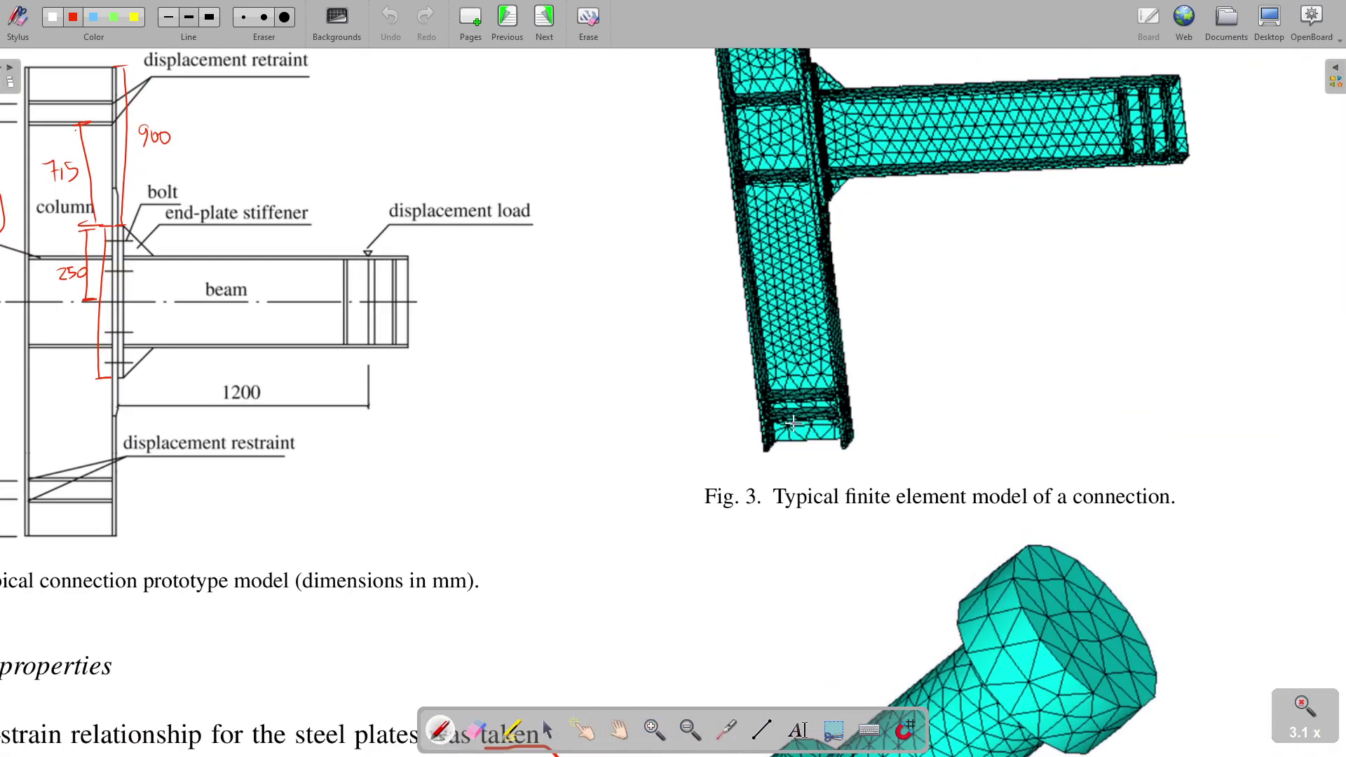
mouse_move(821, 375)
mouse_down()
mouse_move(903, 440)
mouse_move(863, 375)
mouse_move(857, 466)
mouse_move(836, 391)
mouse_up()
scroll(795, 361, up, 6)
scroll(793, 361, down, 1)
scroll(836, 357, down, 5)
drag(1101, 282, 1088, 264)
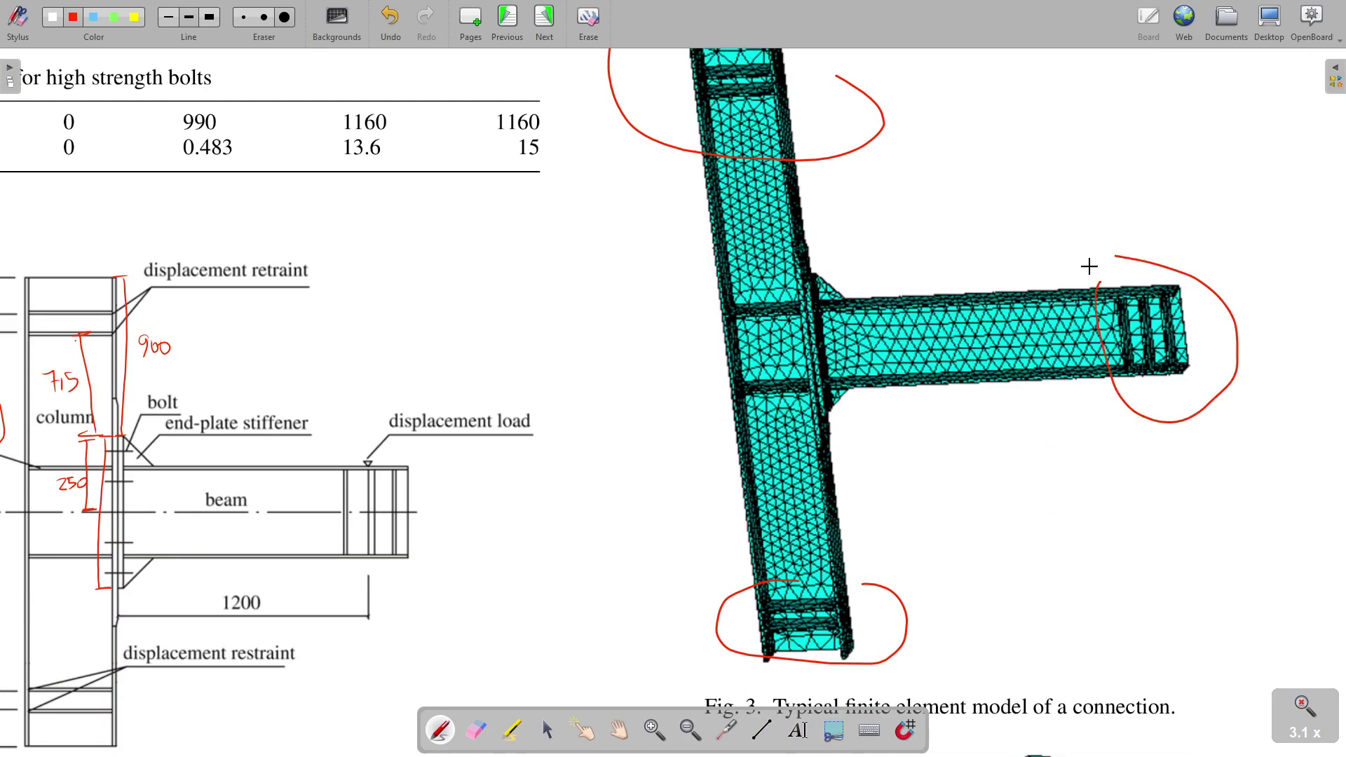
ctrl+scroll(1088, 266, down, 3)
key(ctrl+z)
key(ctrl+z)
key(ctrl+z)
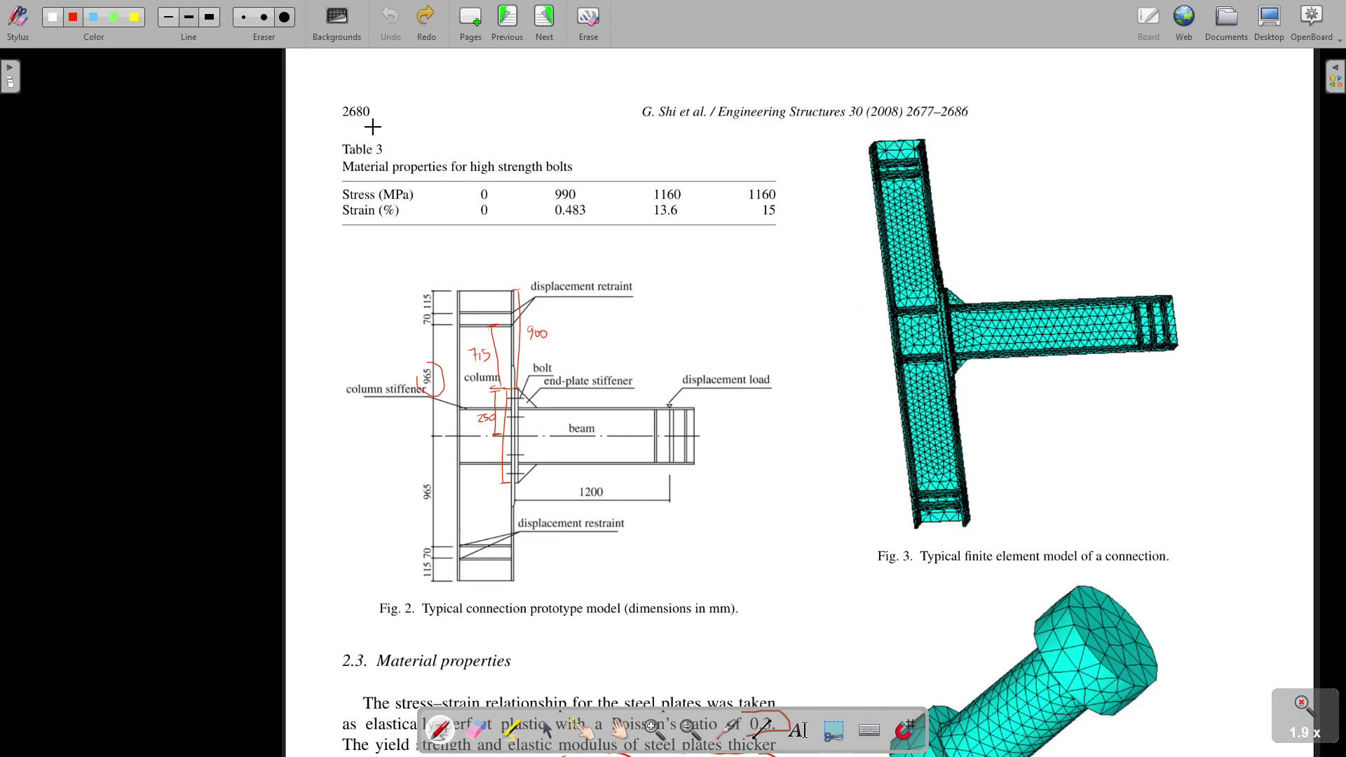
Erase the handwritten dimension annotations over Fig. 2 with the largest eraser.
click(278, 15)
mouse_move(518, 309)
mouse_down()
mouse_move(433, 369)
mouse_move(504, 329)
mouse_up()
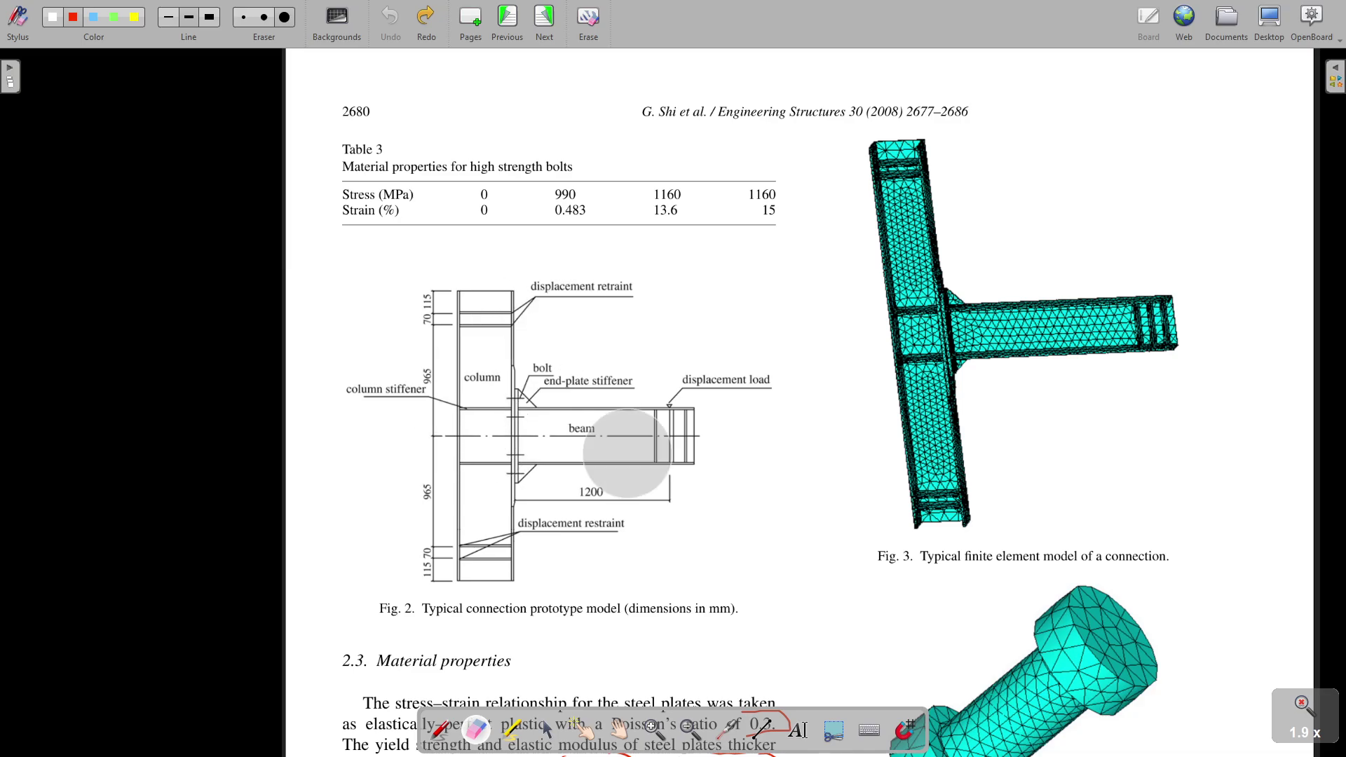
ctrl+scroll(563, 400, down, 4)
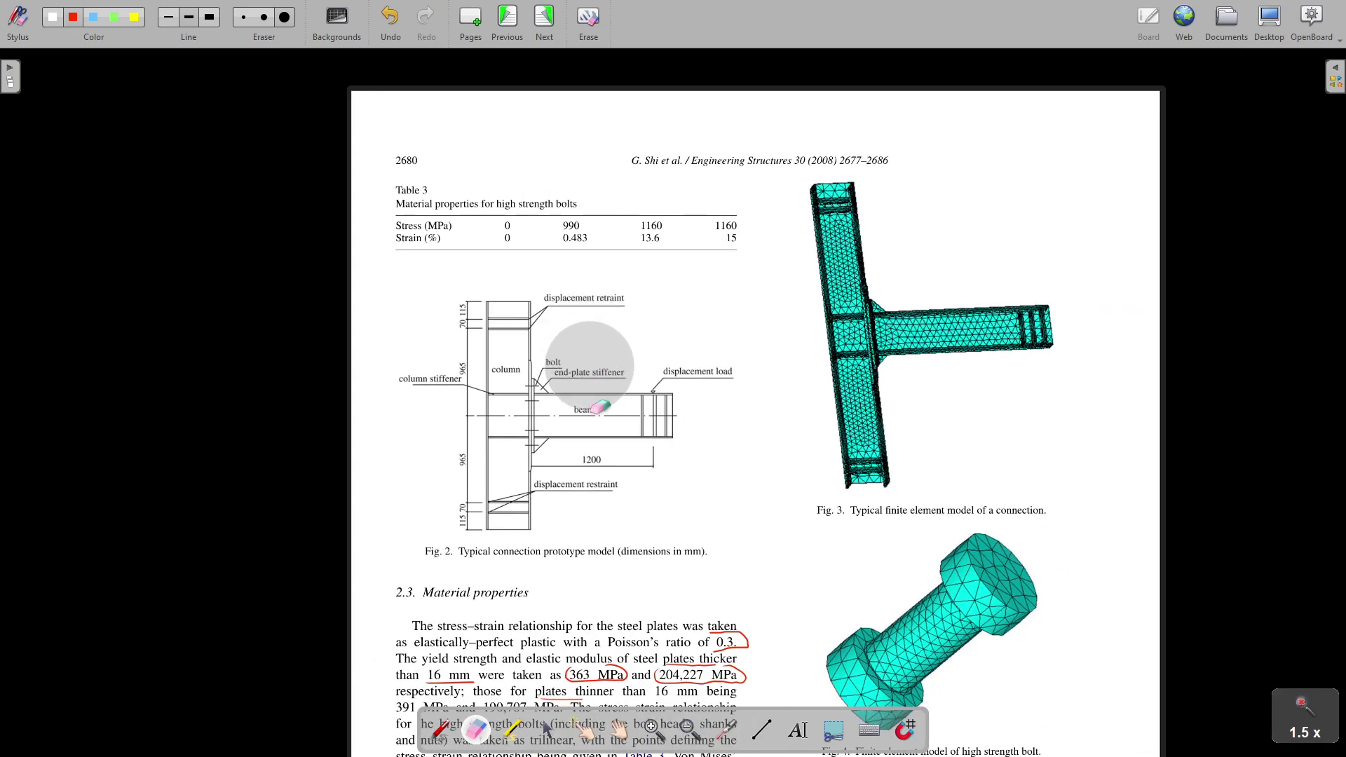
ctrl+scroll(459, 554, up, 8)
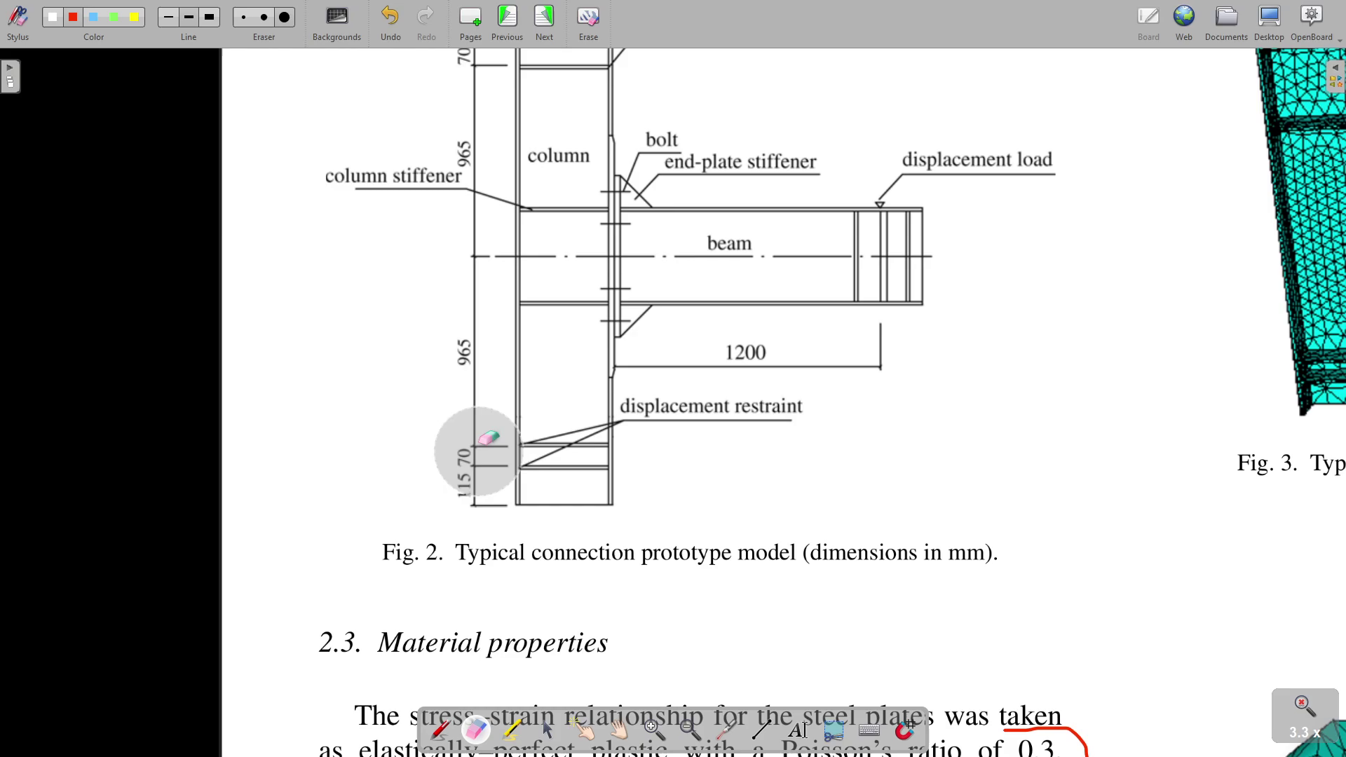
Underline the column stiffener label in Fig. 2 with the red pen.
click(72, 20)
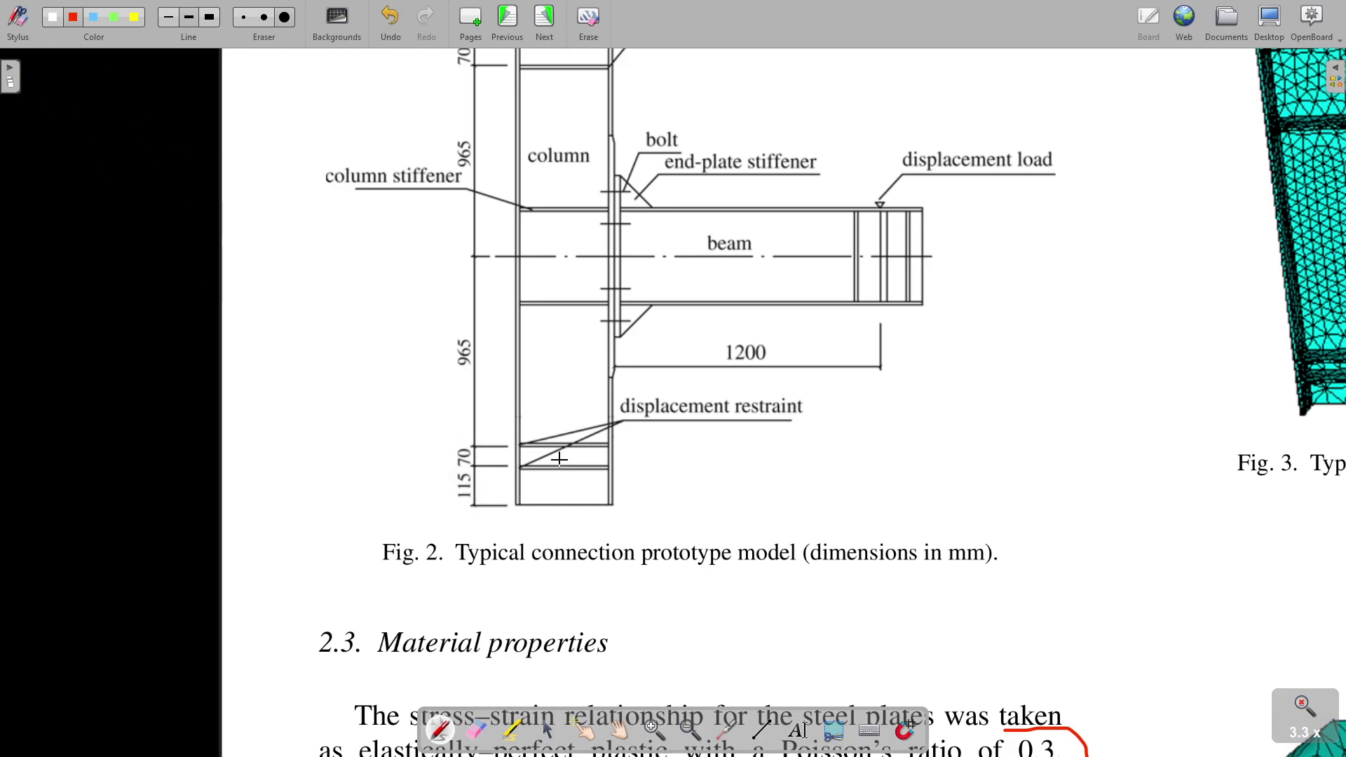
scroll(558, 468, up, 1)
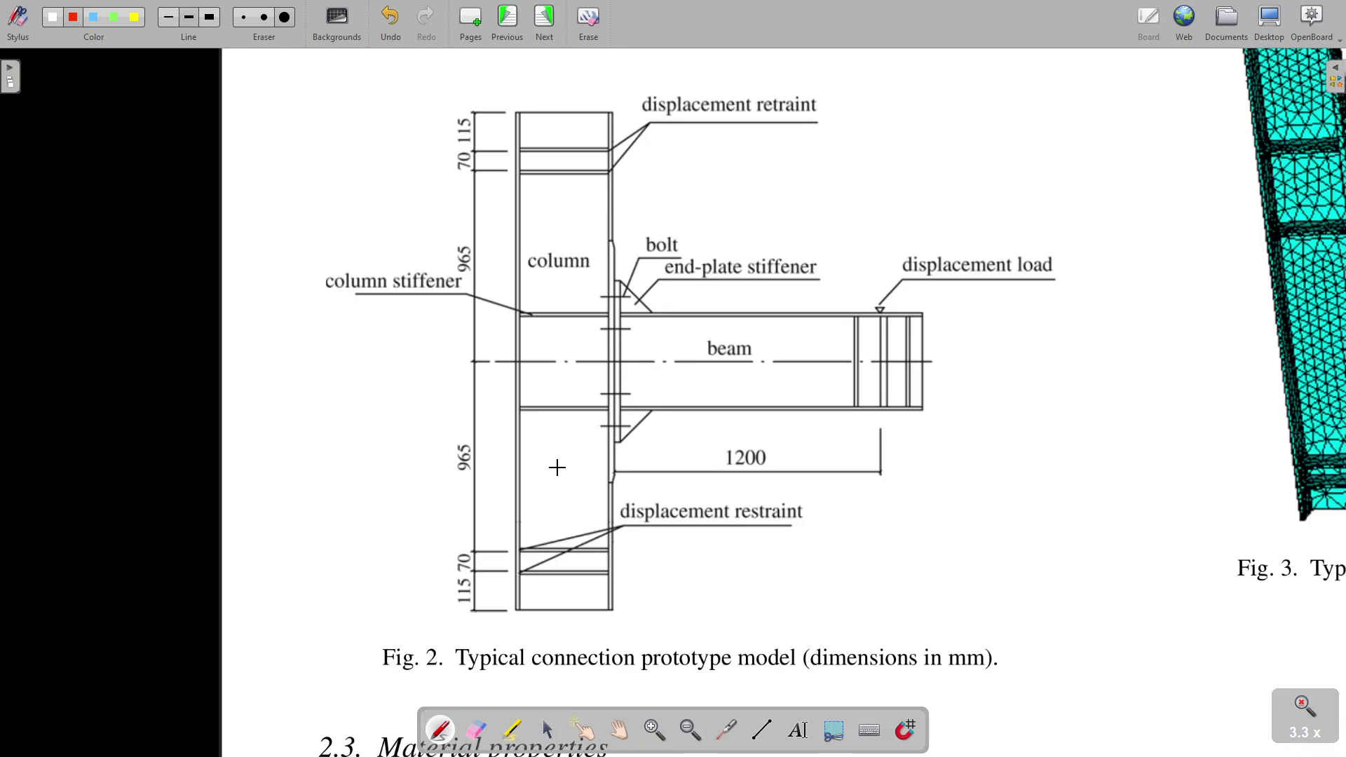
ctrl+scroll(557, 468, down, 4)
ctrl+scroll(503, 474, up, 2)
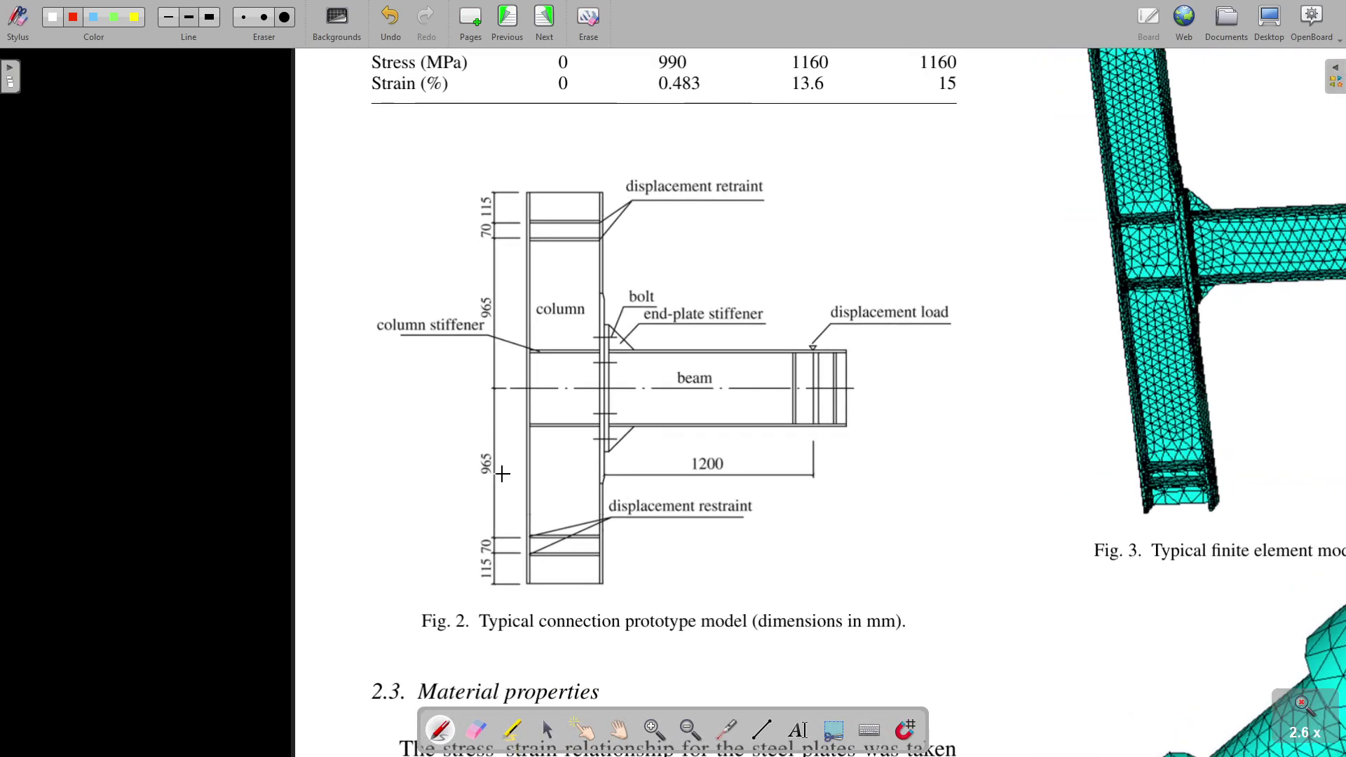
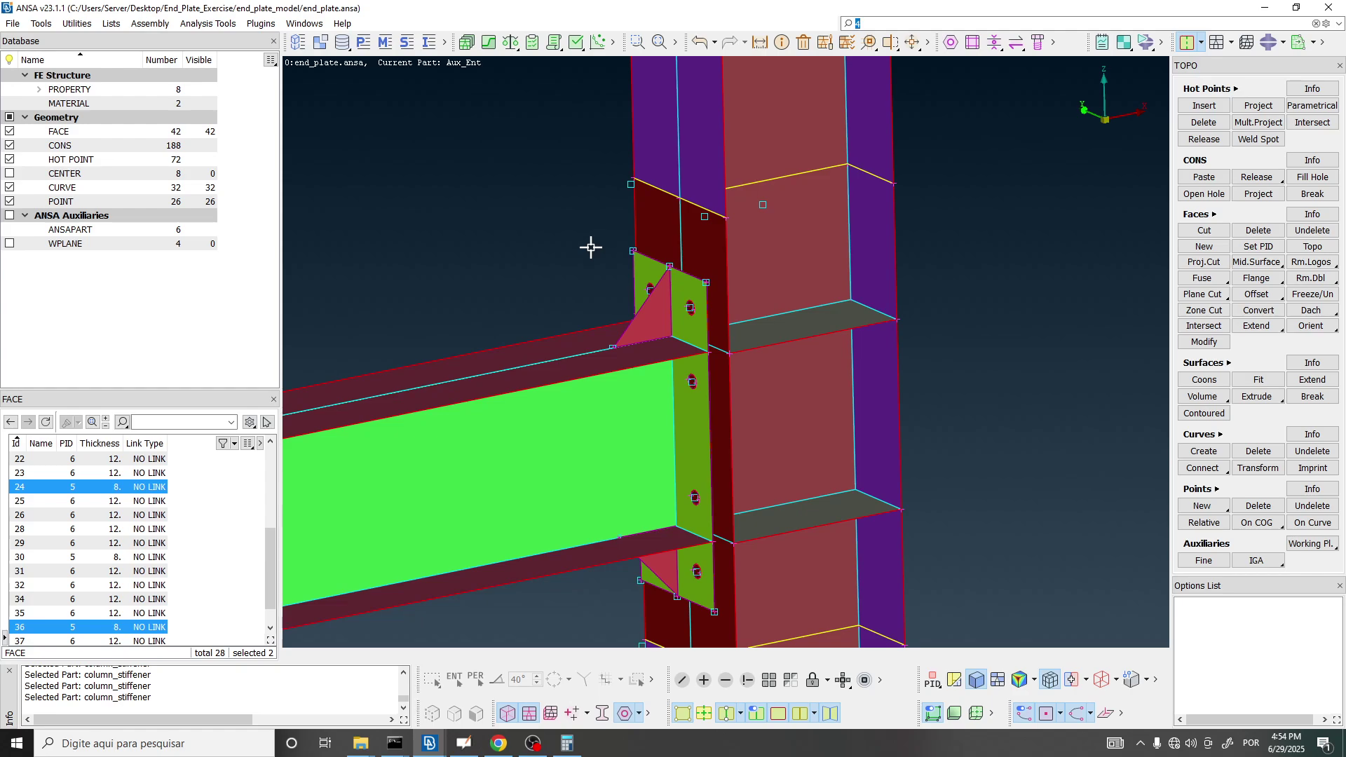
Examine the upper column and new stiffeners in the ANSA model, and return to Fig. 2 in OpenBoard.
scroll(551, 308, down, 3)
ctrl+drag(673, 288, 656, 372)
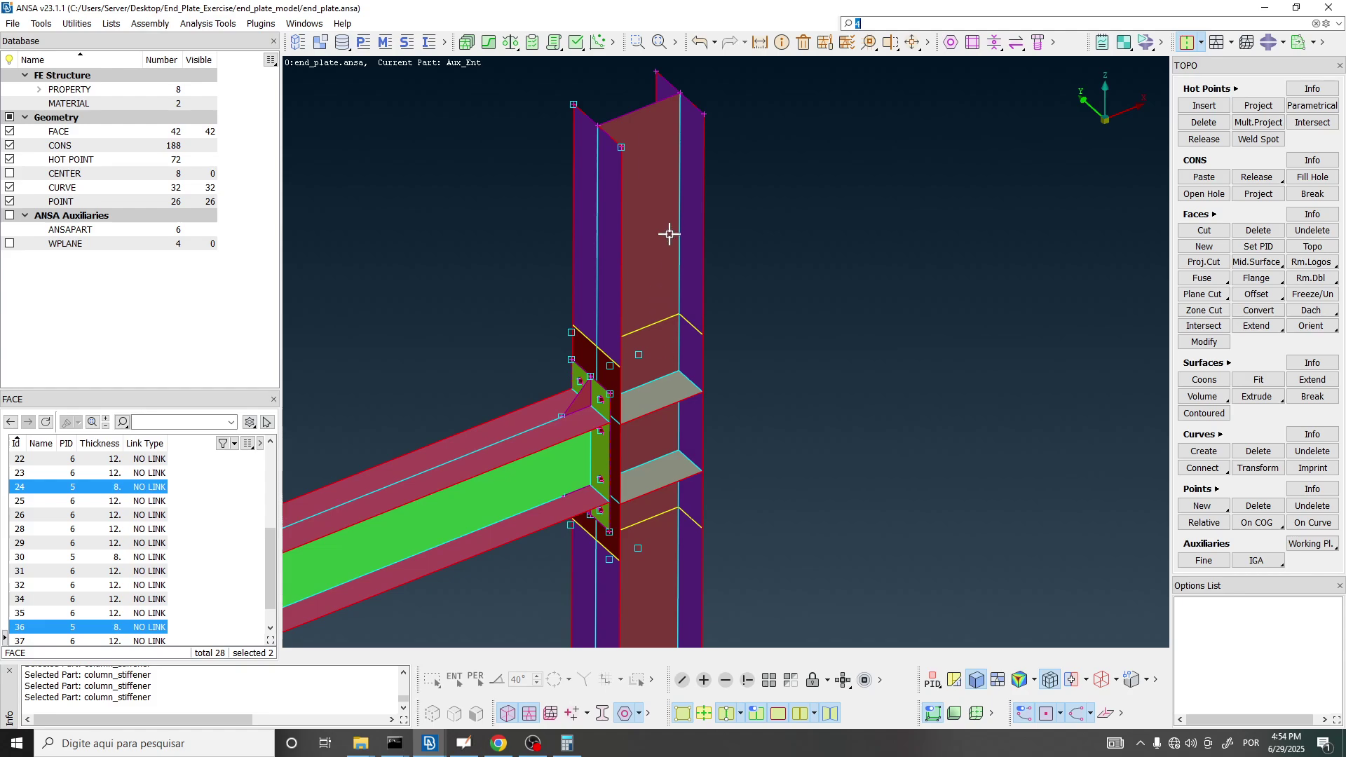
ctrl+drag(670, 234, 662, 274)
key(alt+Tab)
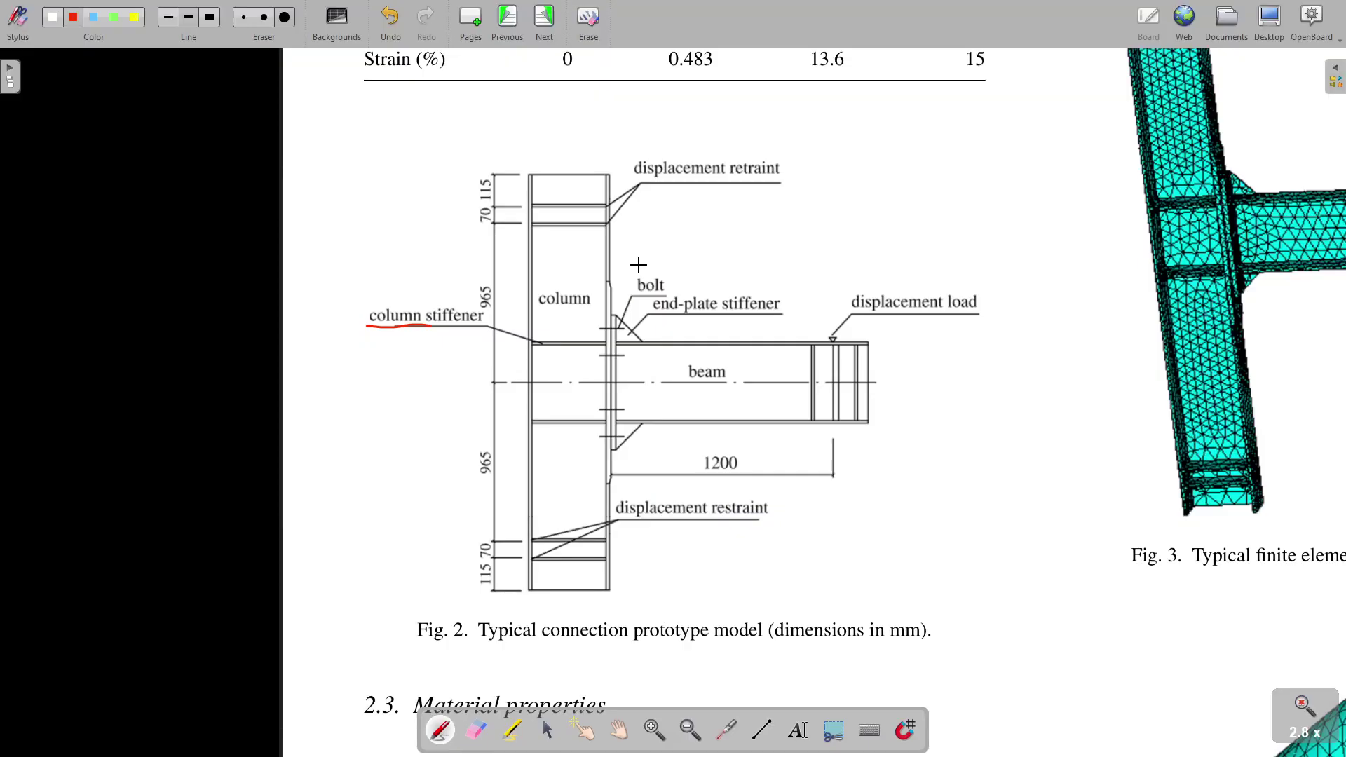
Compare the column's upper end in ANSA with Fig. 2, and mark the uppermost displacement restraint stiffener in OpenBoard with a red line.
key(alt+Tab)
scroll(601, 160, up, 5)
scroll(613, 179, down, 5)
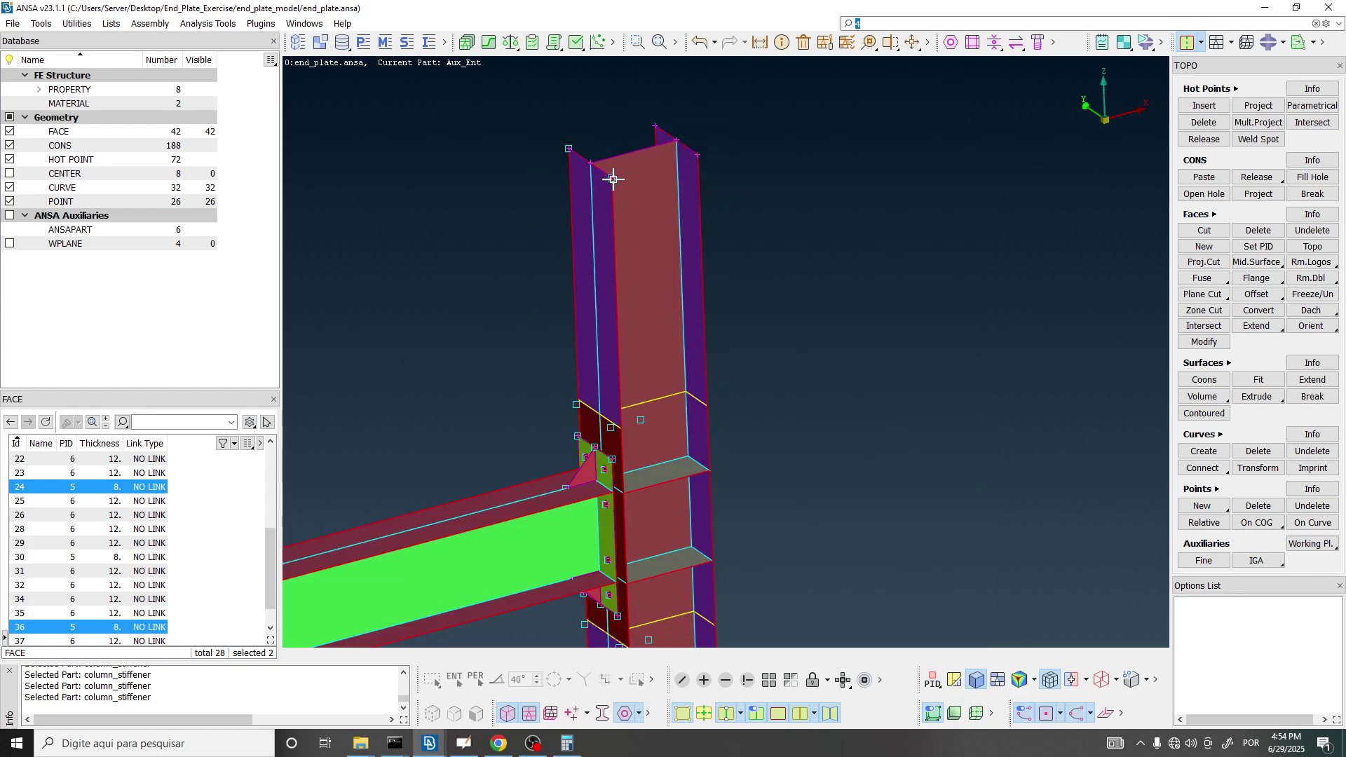
key(alt+Tab)
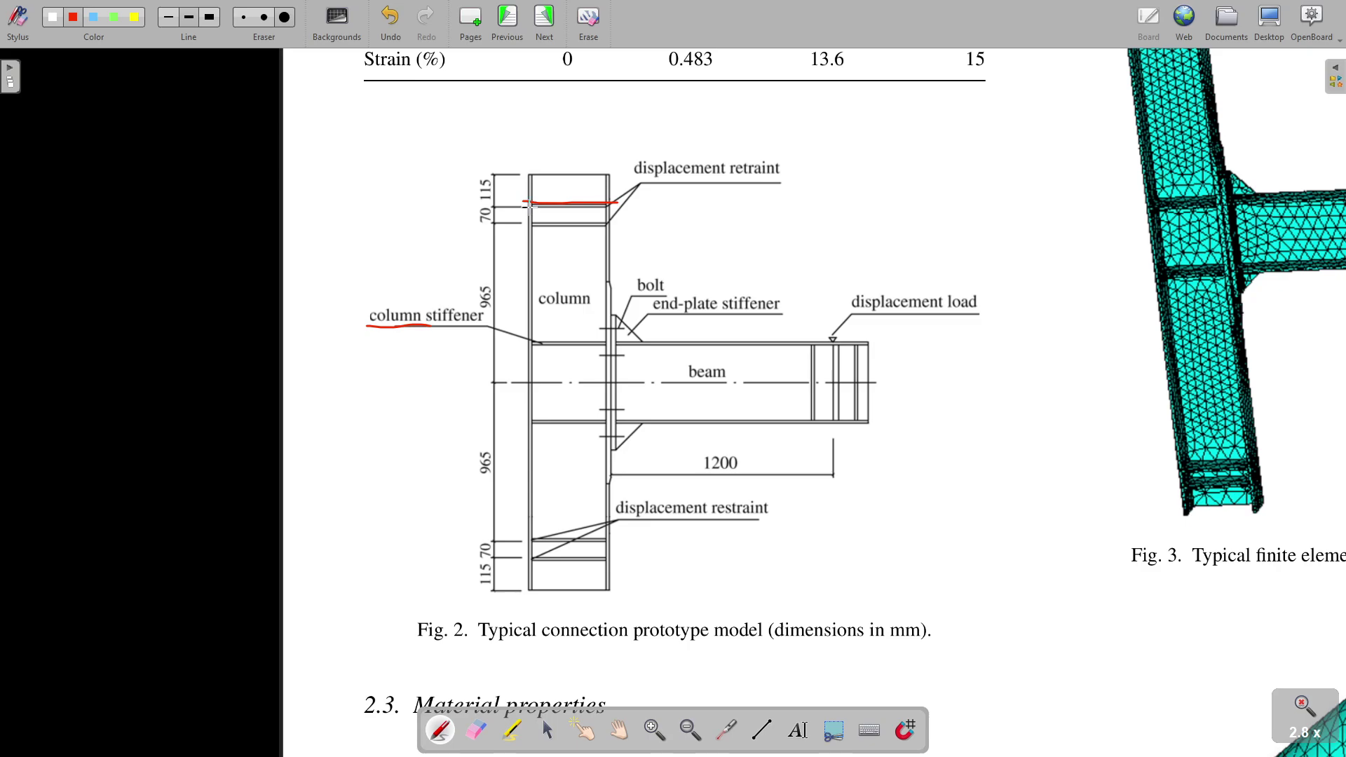
Switch to ANSA and select the upper column stiffener face beside the beam's top flange as the entity for a Copy operation.
key(alt+Tab)
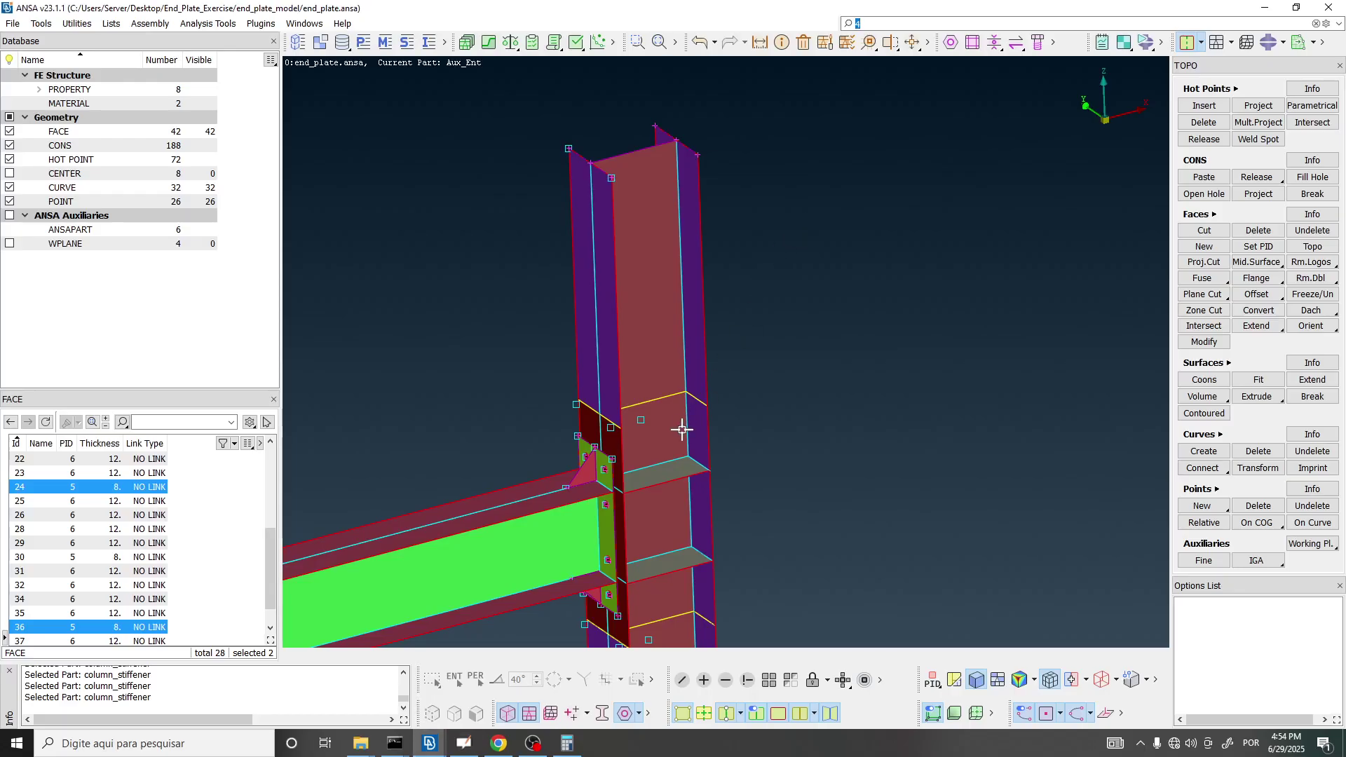
scroll(670, 498, up, 5)
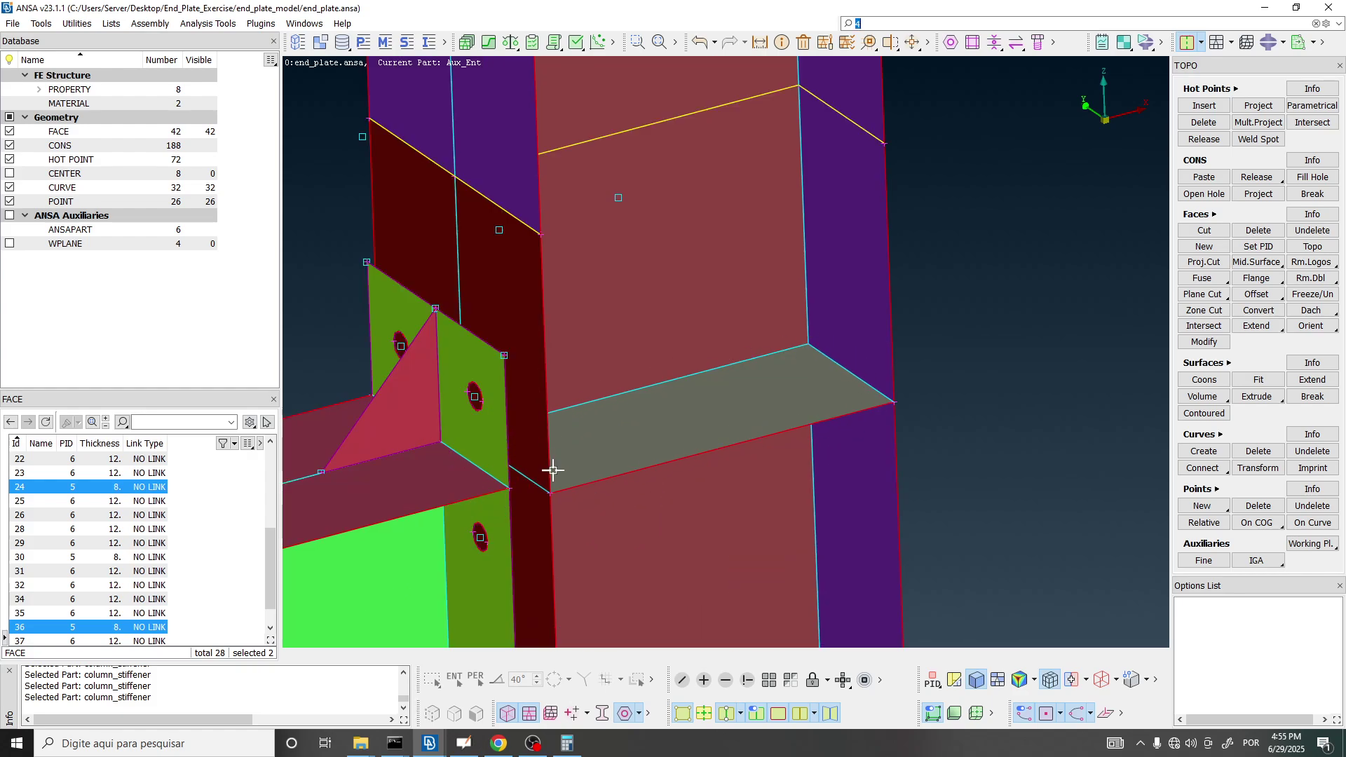
ctrl+drag(518, 436, 673, 631)
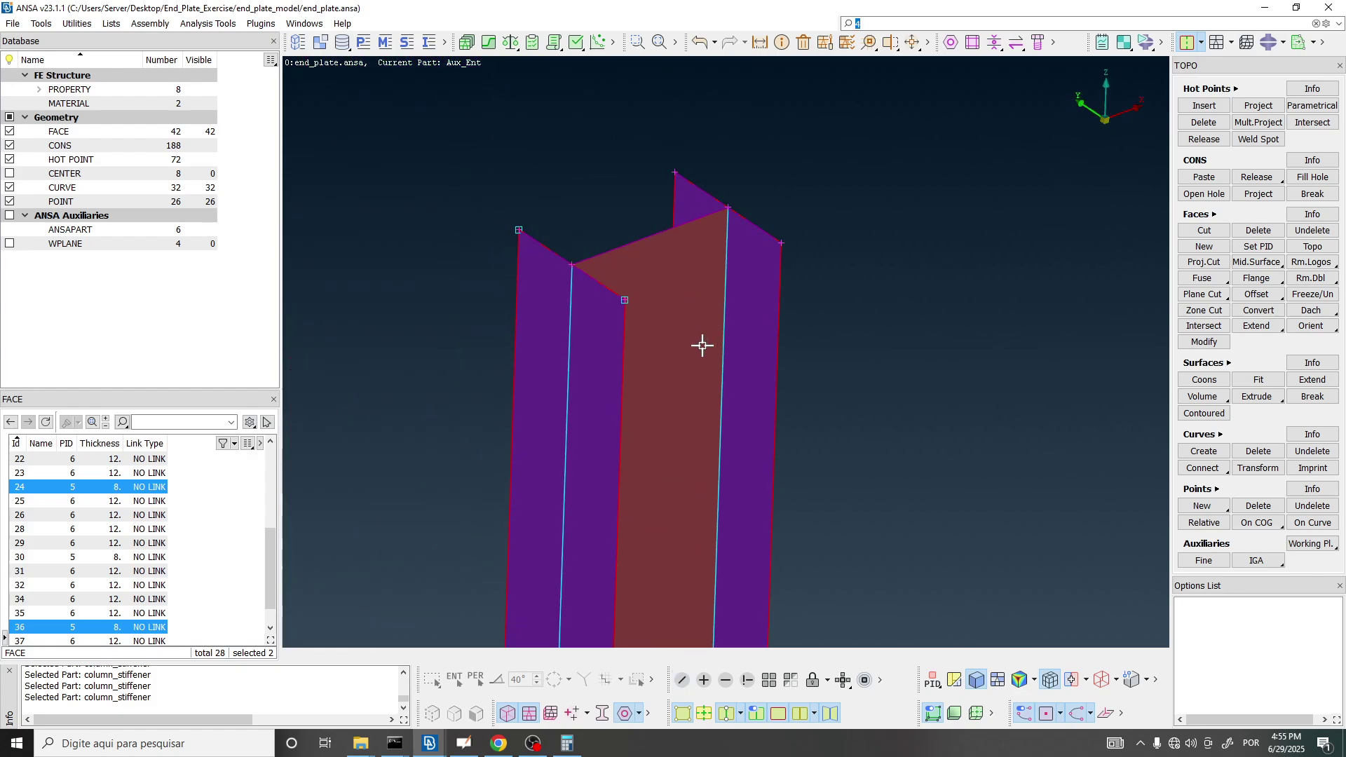
scroll(664, 228, down, 5)
ctrl+drag(692, 304, 655, 286)
scroll(726, 218, up, 3)
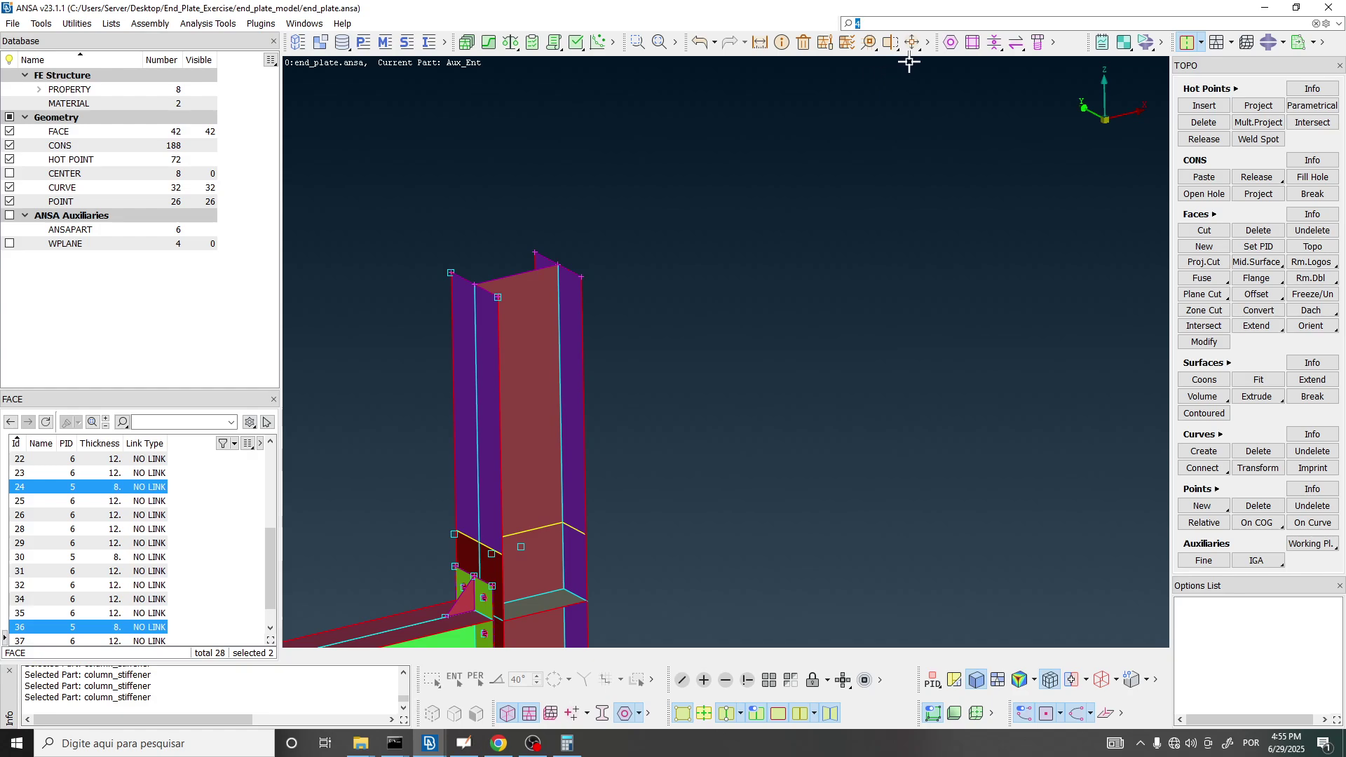
click(913, 48)
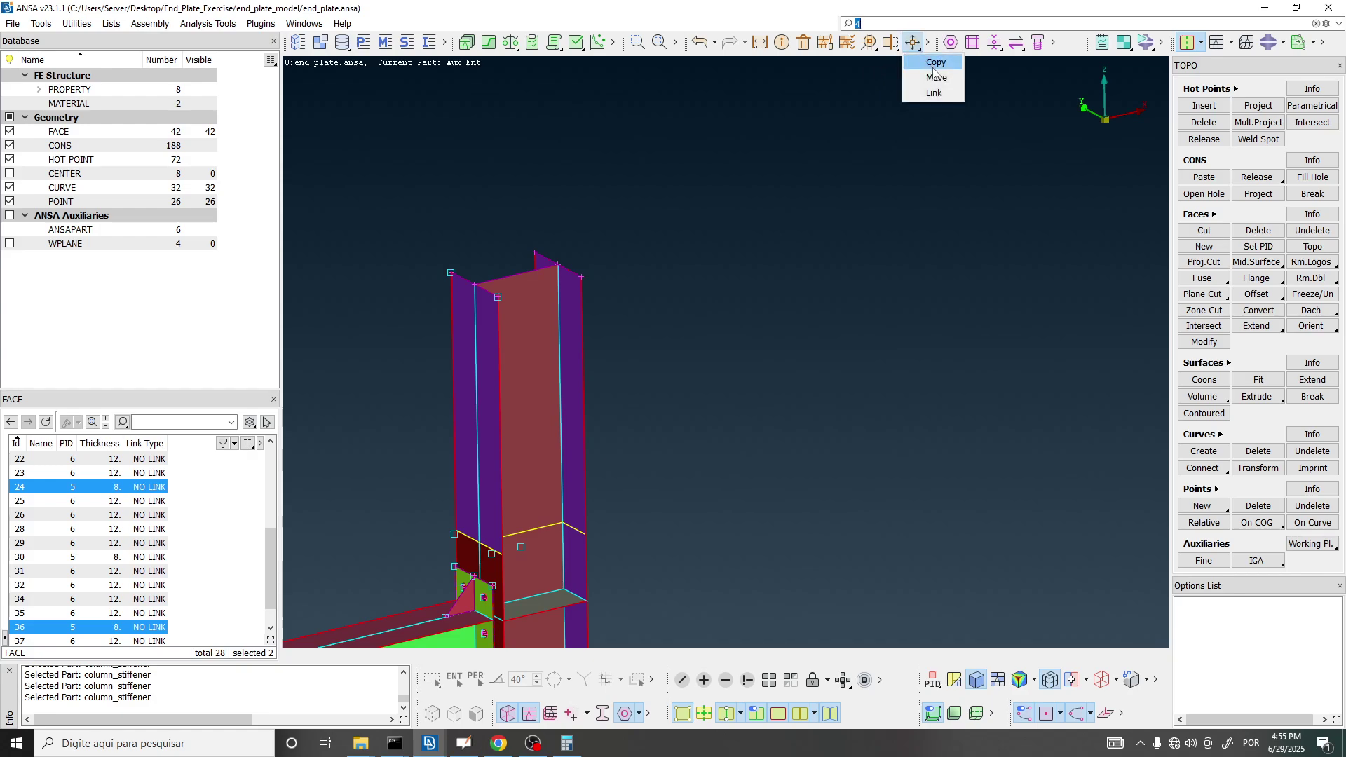
click(936, 63)
drag(726, 89, 790, 80)
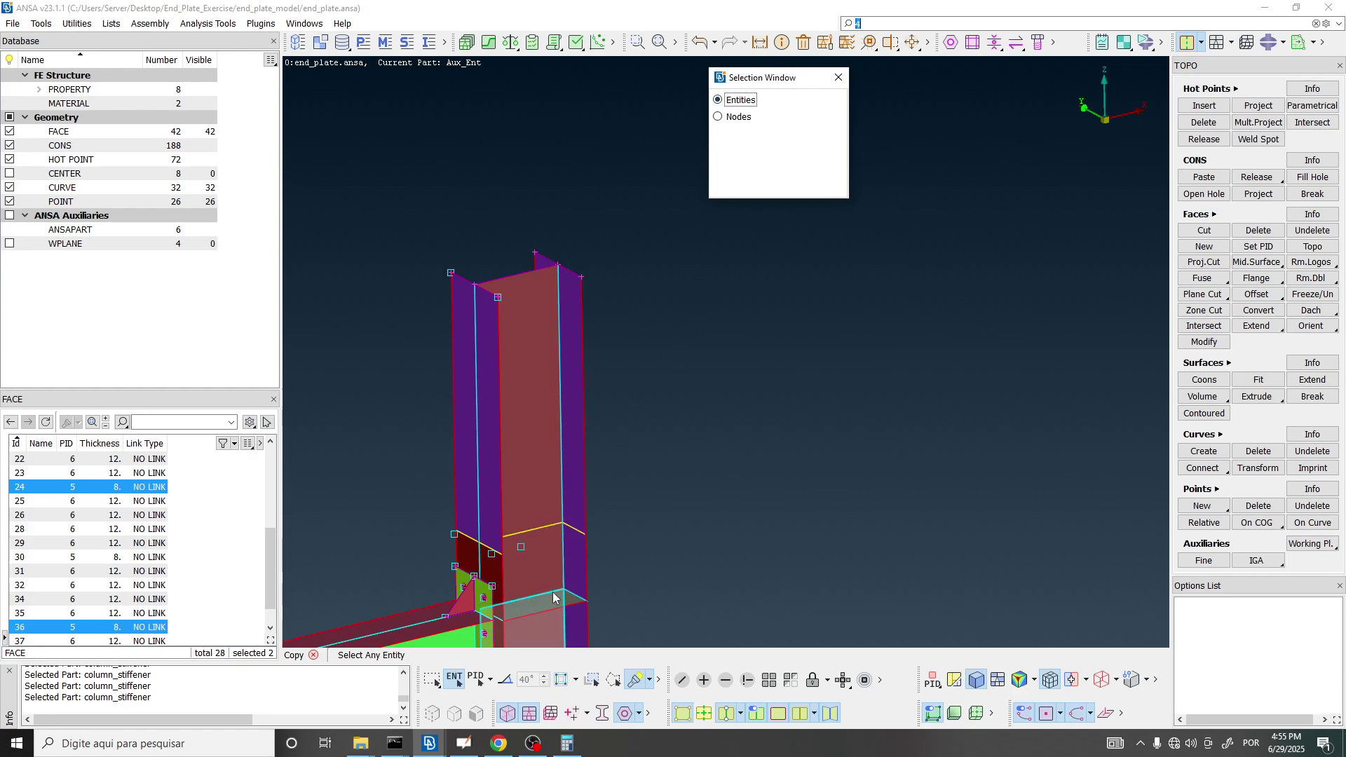
ctrl+middle_drag(556, 571, 677, 253)
ctrl+drag(677, 252, 806, 258)
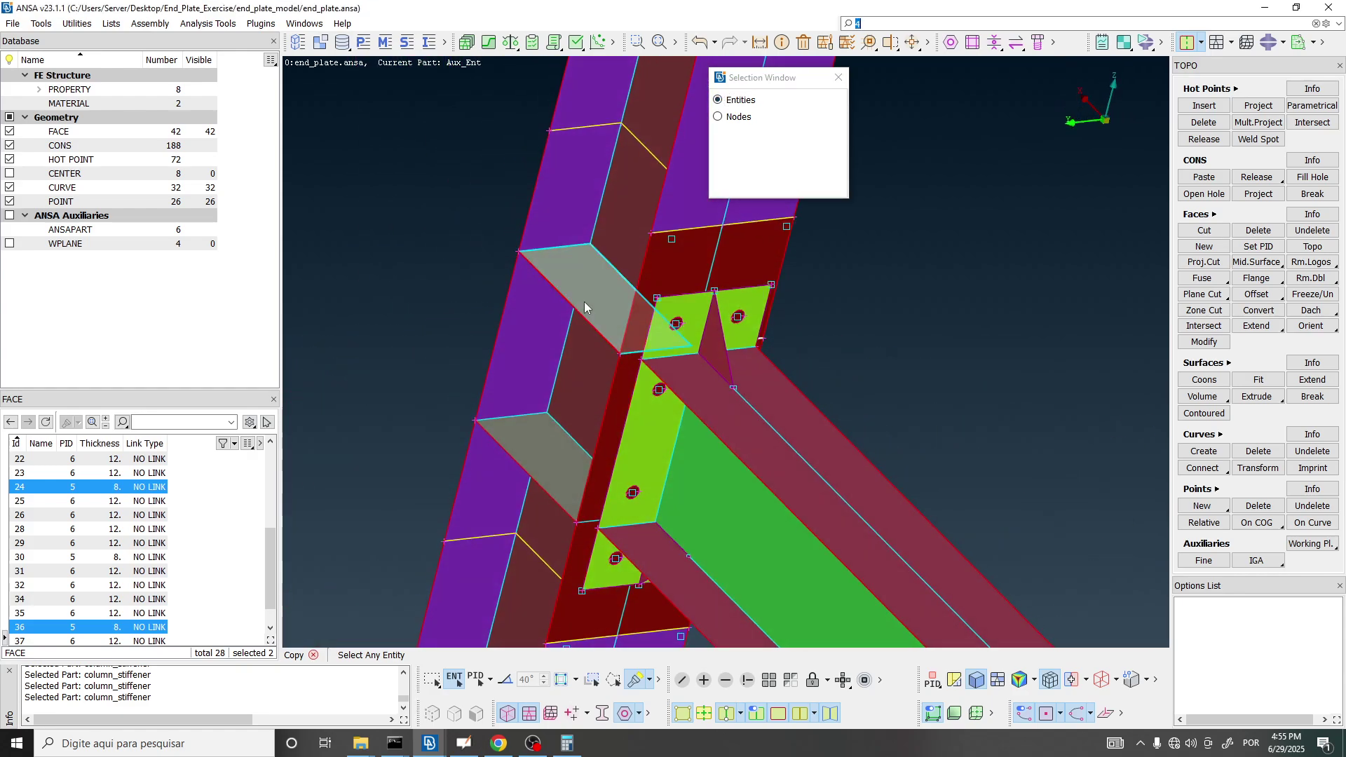
click(586, 307)
ctrl+drag(586, 307, 580, 372)
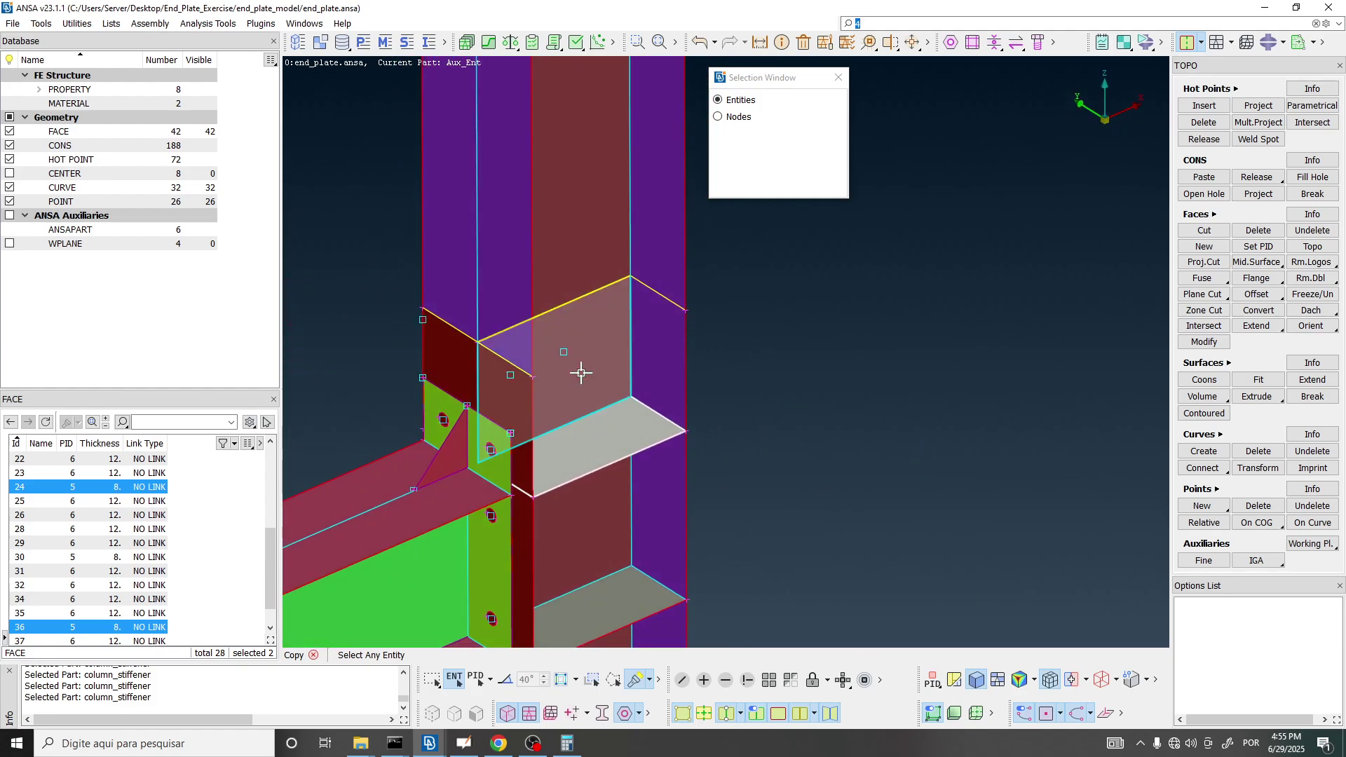
middle_click(580, 373)
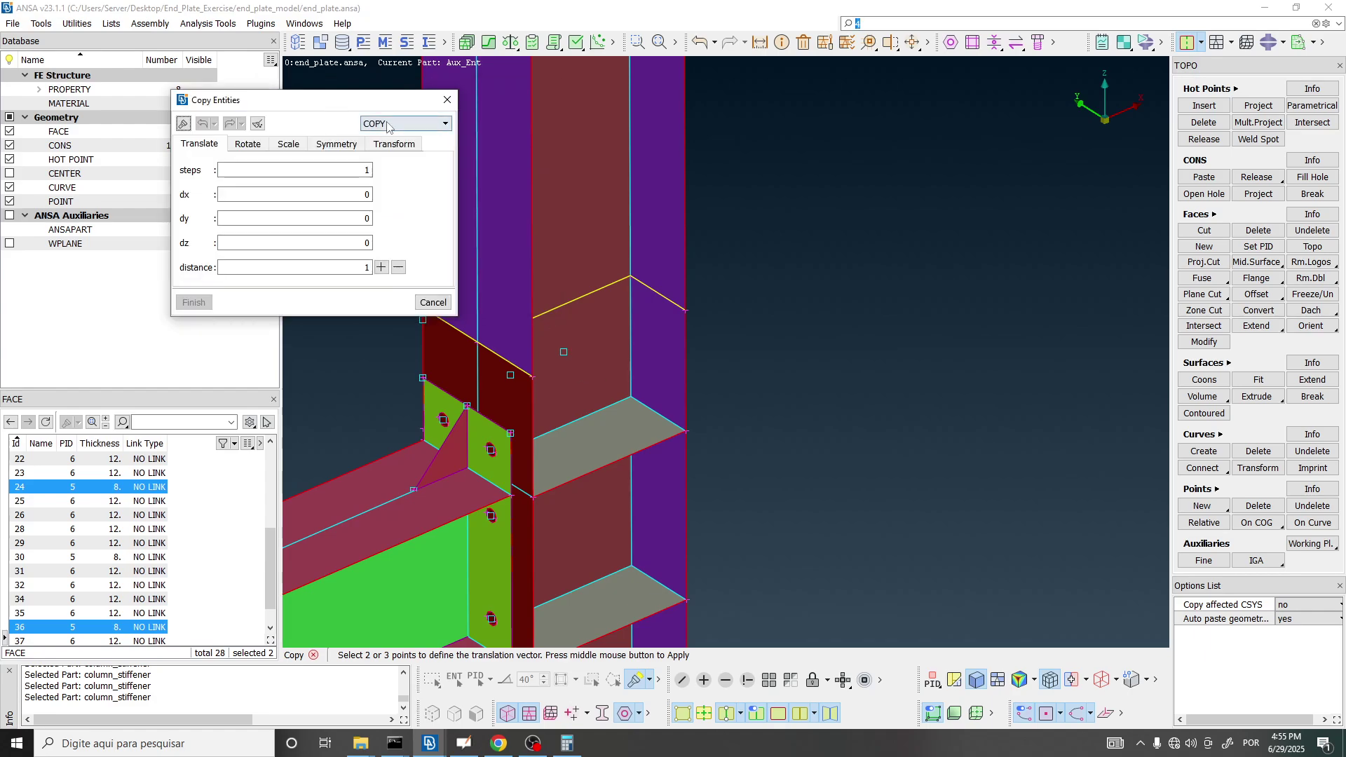
Define the copy's translation direction in COPY mode, from the upper stiffener's outer corner up to the column flange's top corner.
click(396, 123)
click(383, 135)
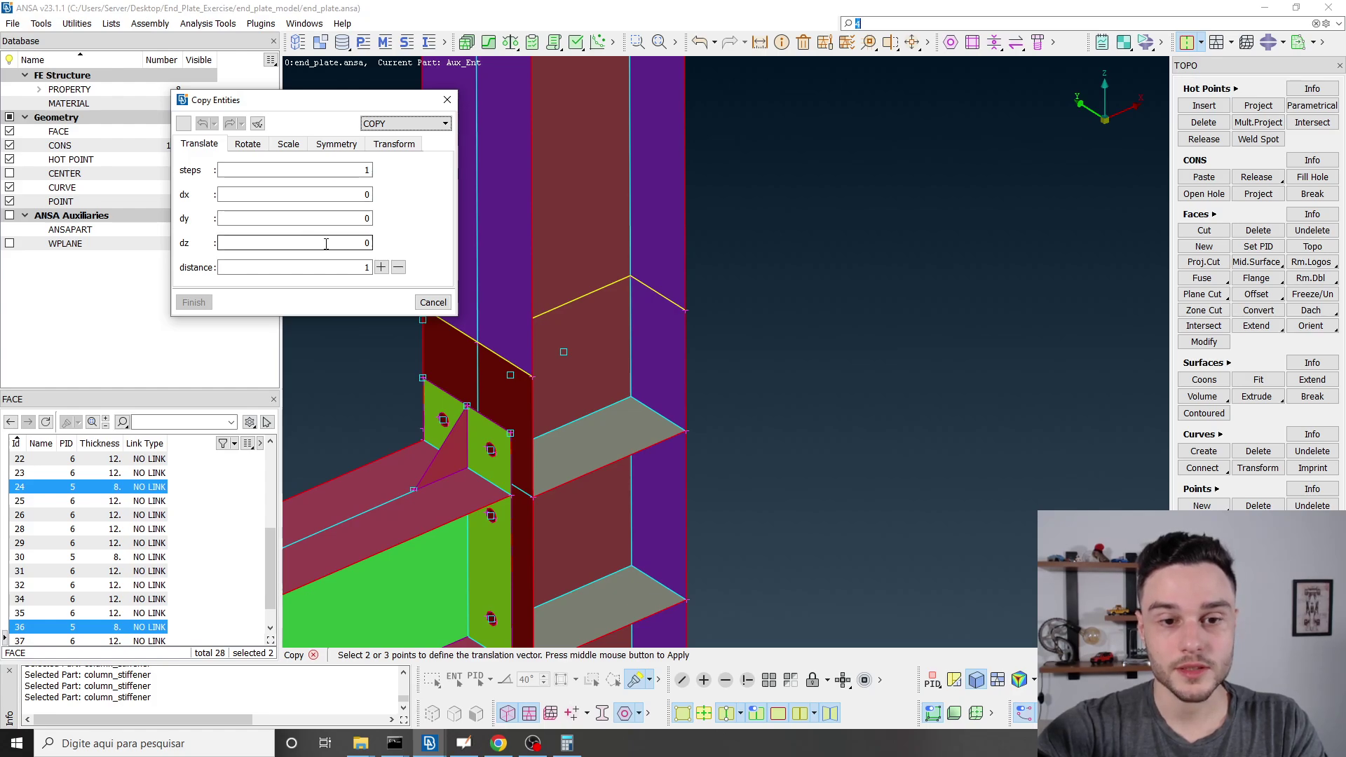
scroll(659, 355, down, 3)
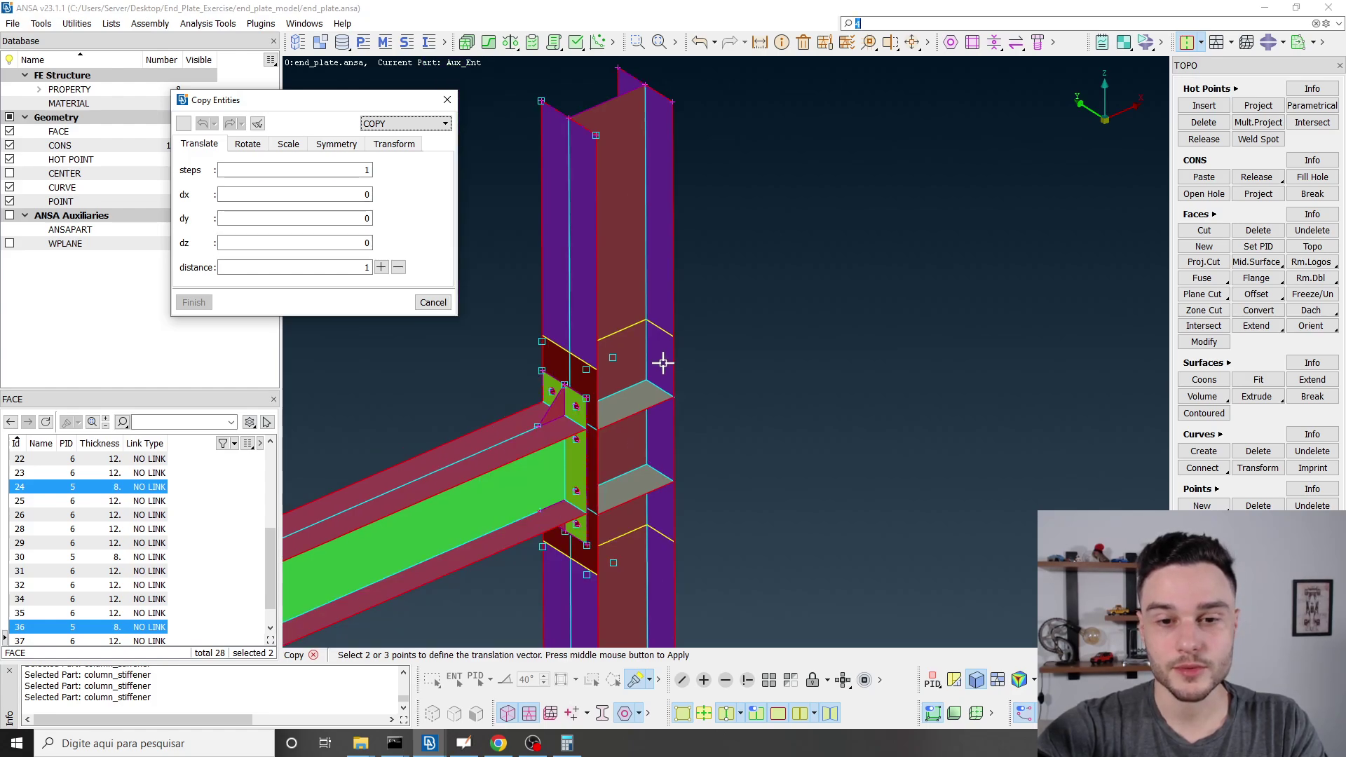
click(677, 398)
click(674, 102)
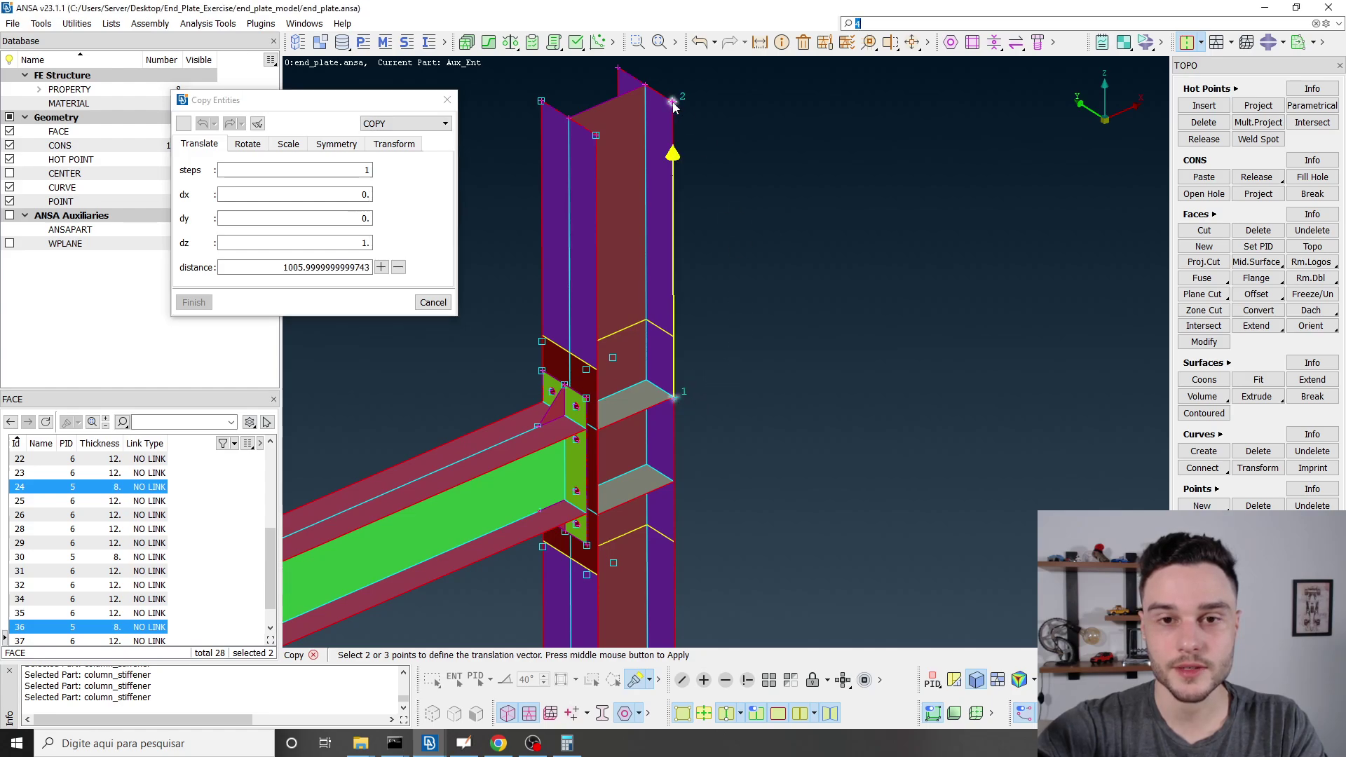
click(365, 243)
click(272, 269)
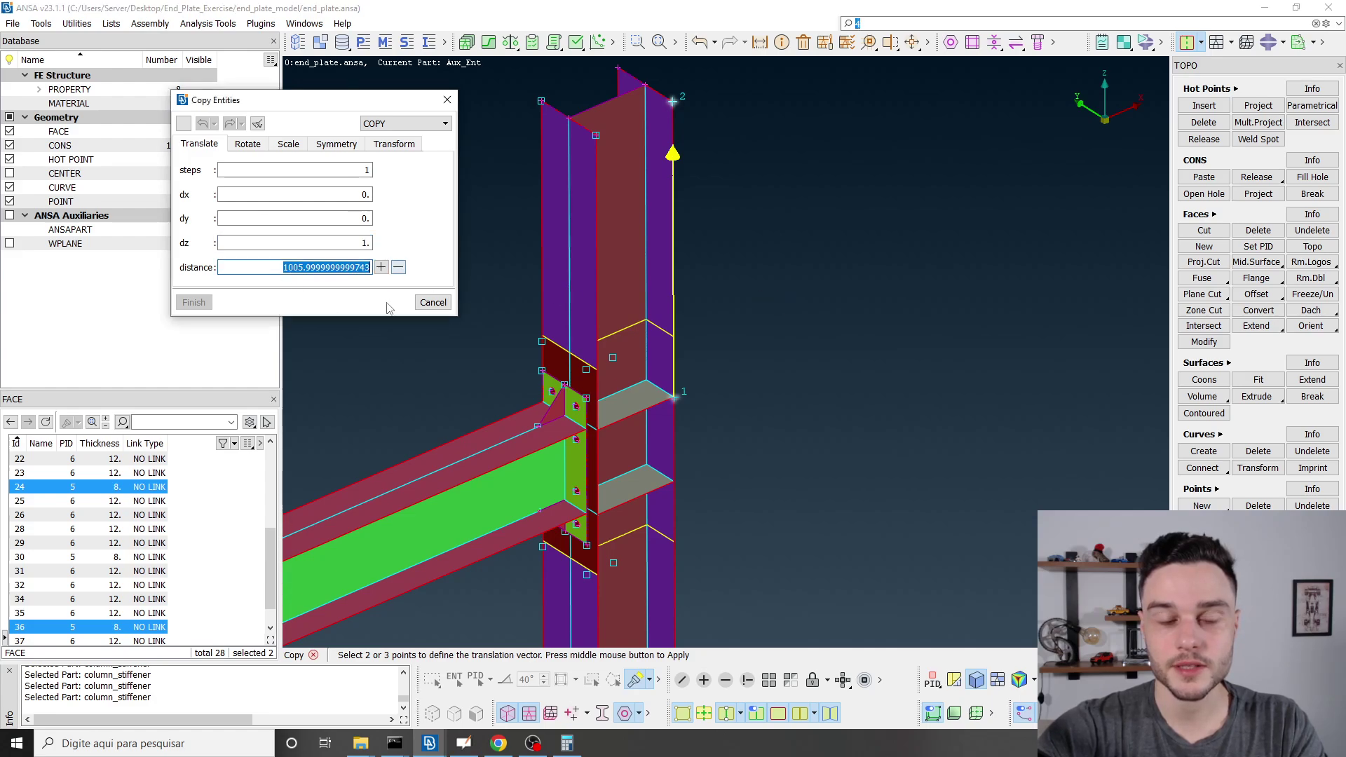
Switch to OpenBoard and mark in Fig. 2 the 965 dimension, the half beam depth, and the gap from the column stiffener to the lower restraint stiffener.
key(alt+Tab)
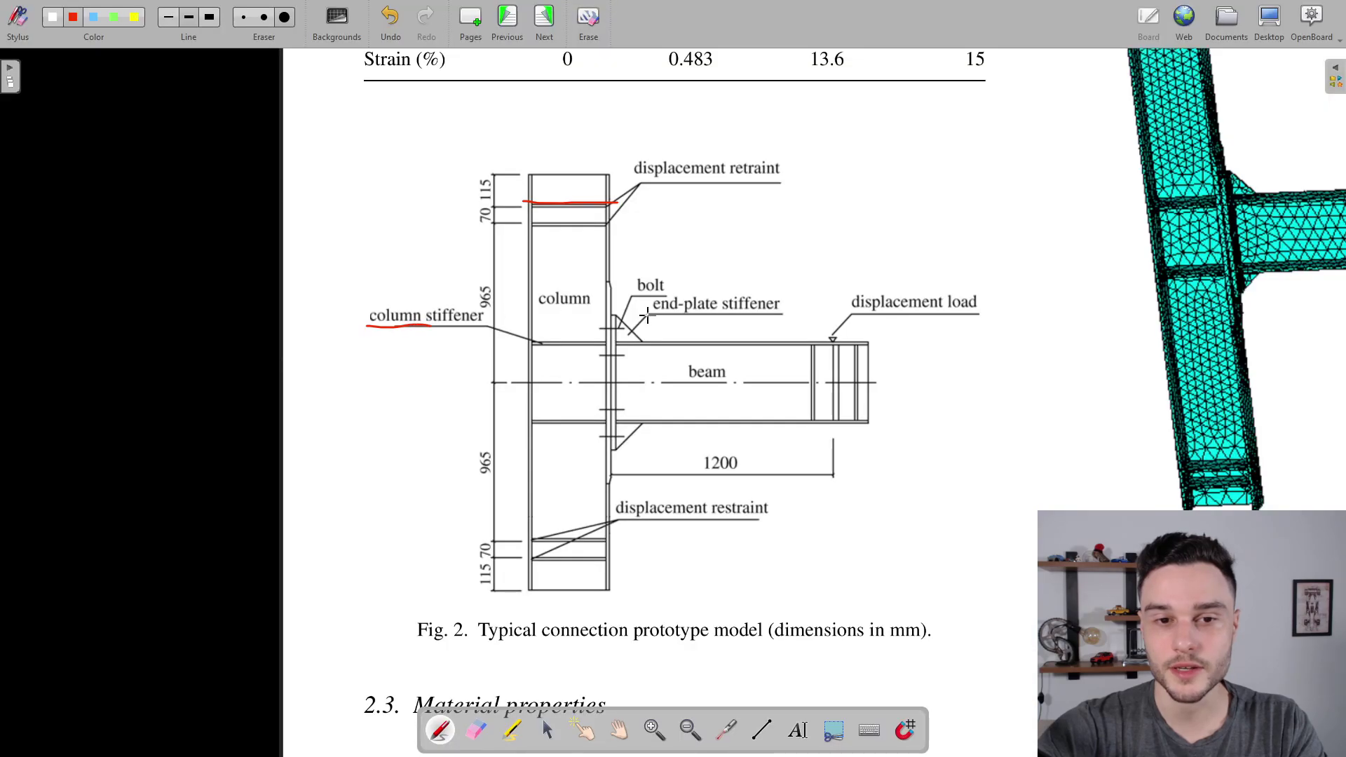
scroll(516, 331, up, 1)
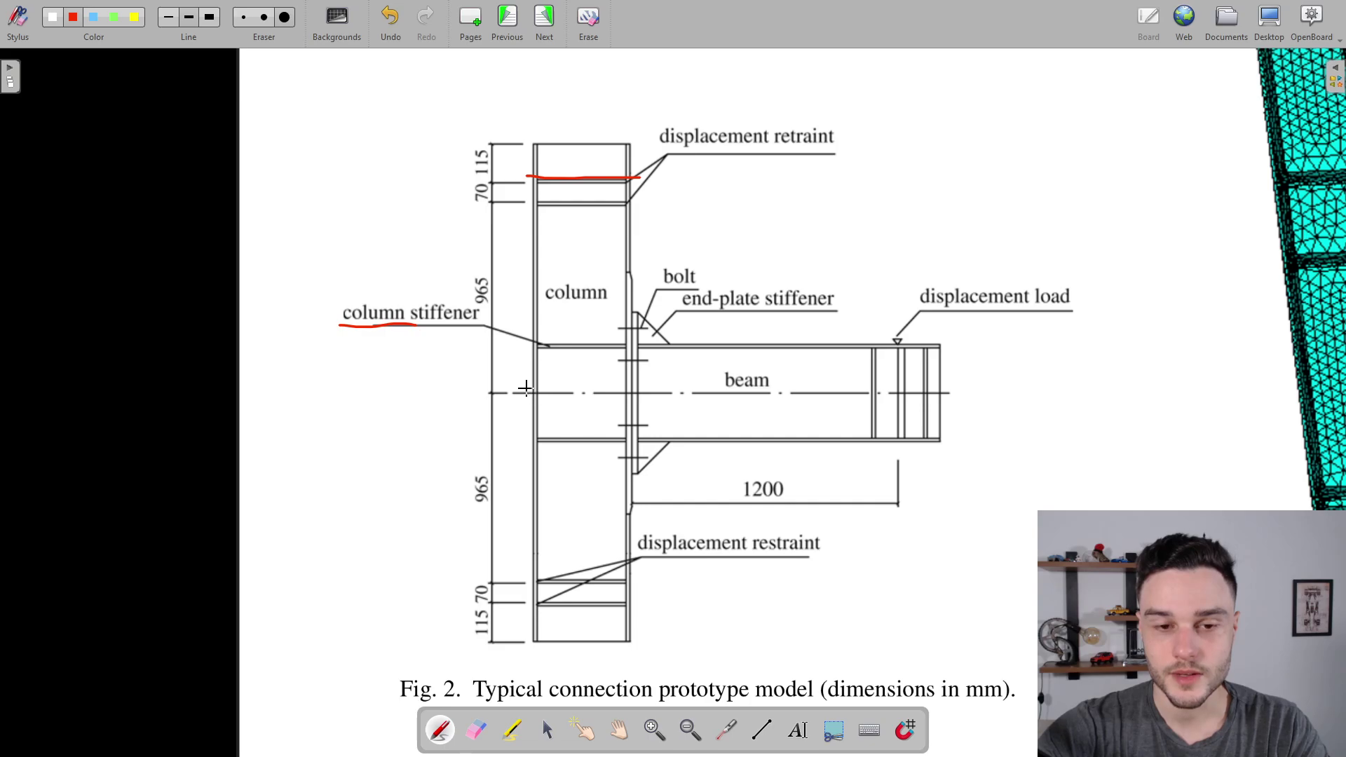
drag(465, 279, 489, 274)
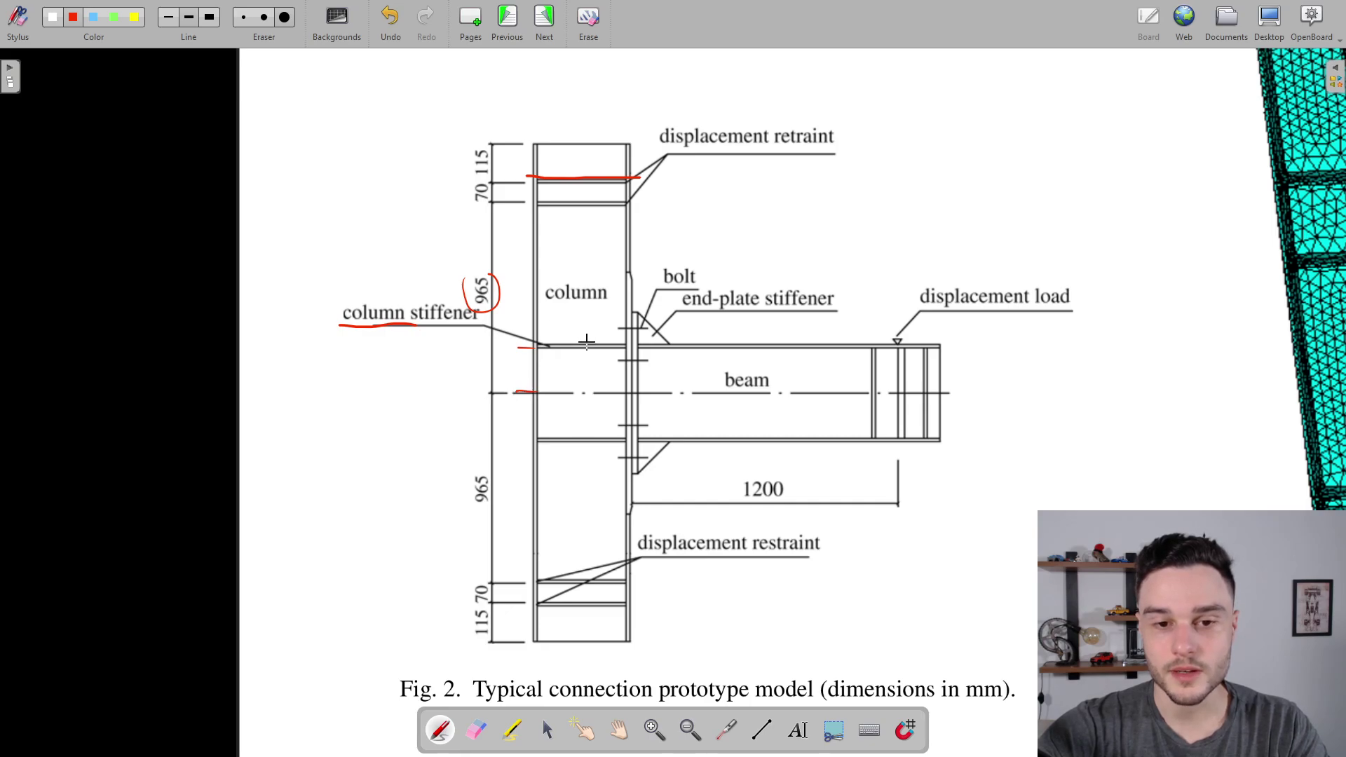
drag(588, 218, 581, 331)
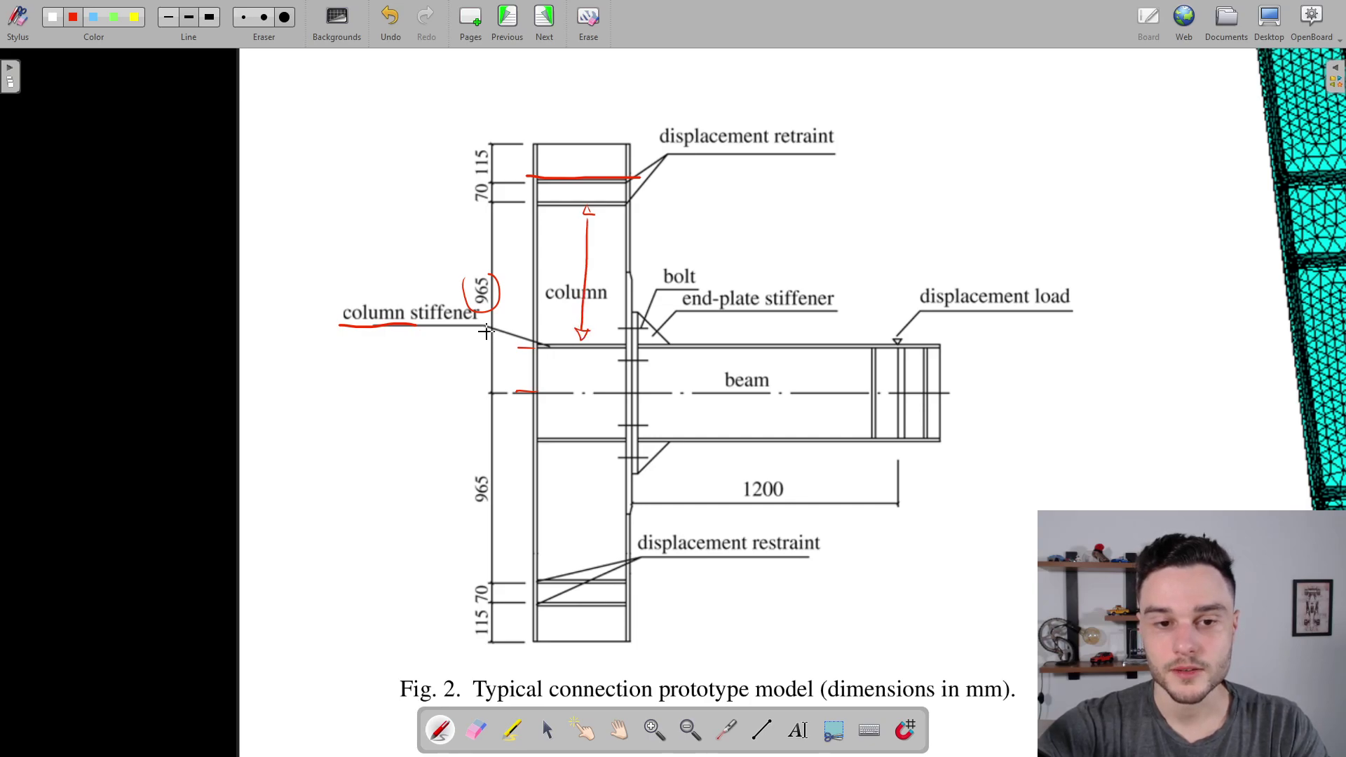
drag(466, 270, 490, 274)
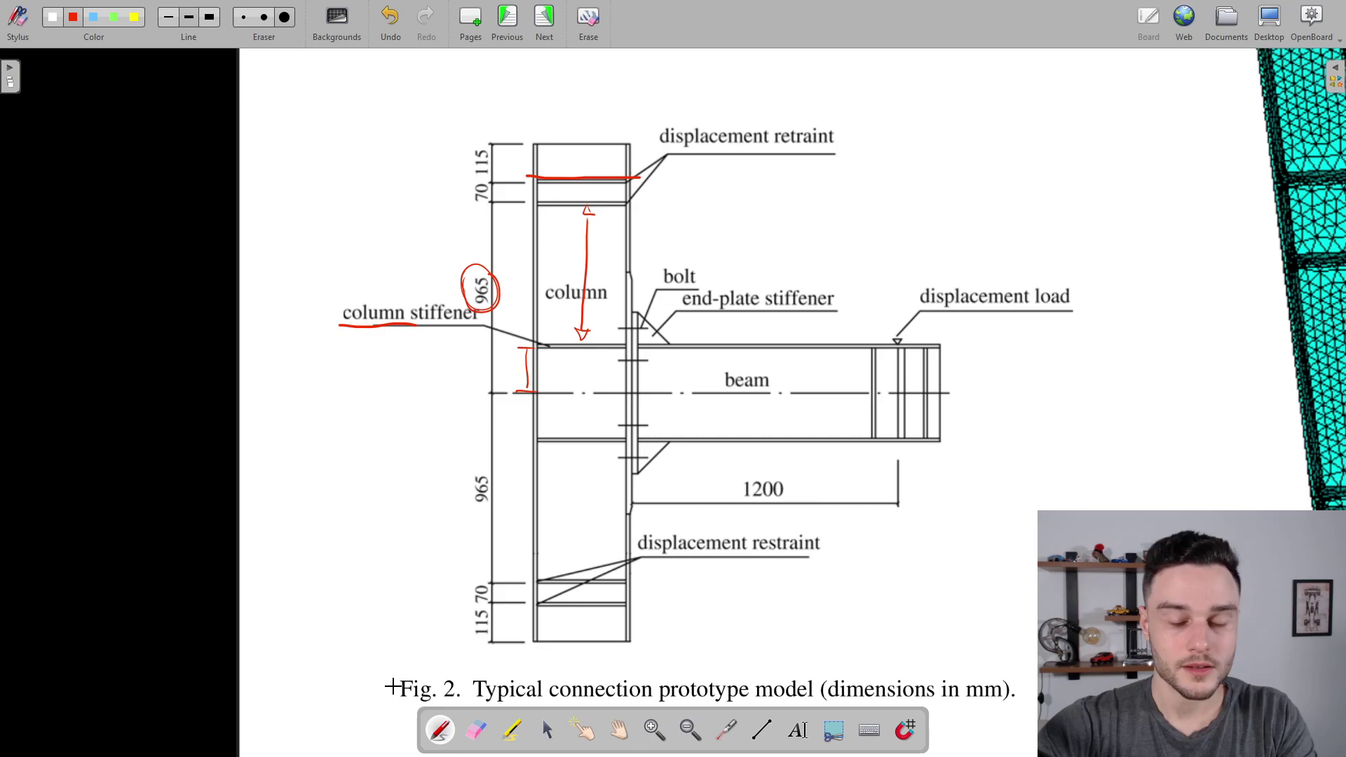
Calculate 965 − 288 in Calculator, taking 288 from the beam cross-section sketch in OpenBoard.
key(super+d)
click(572, 748)
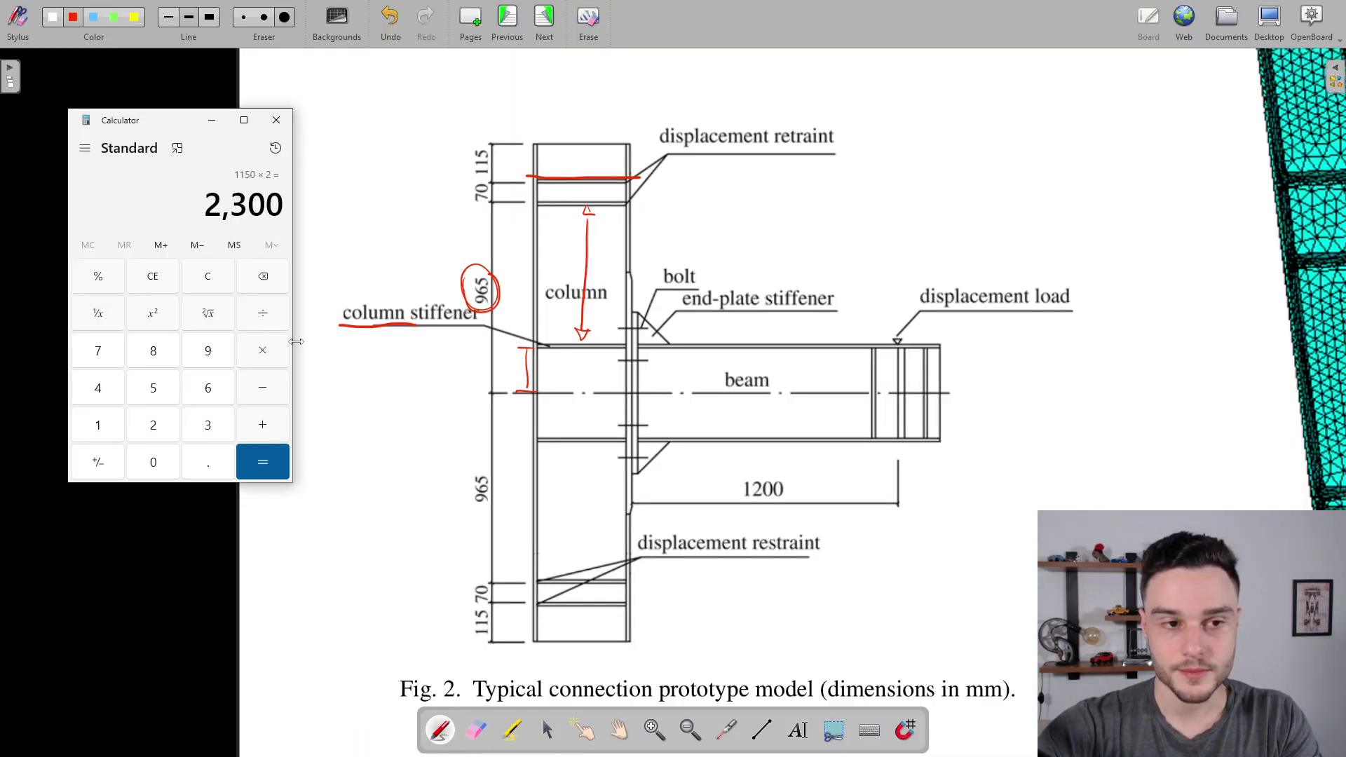
click(215, 279)
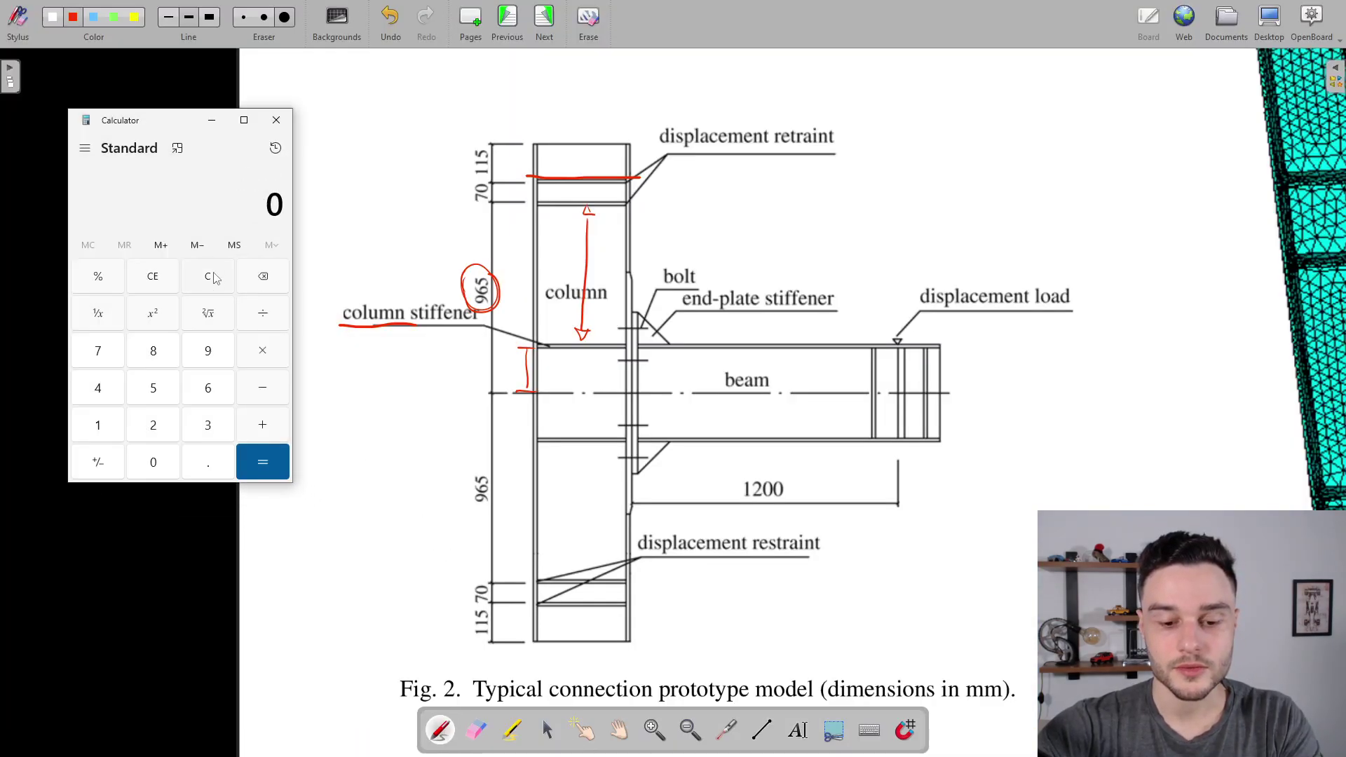
text(965)
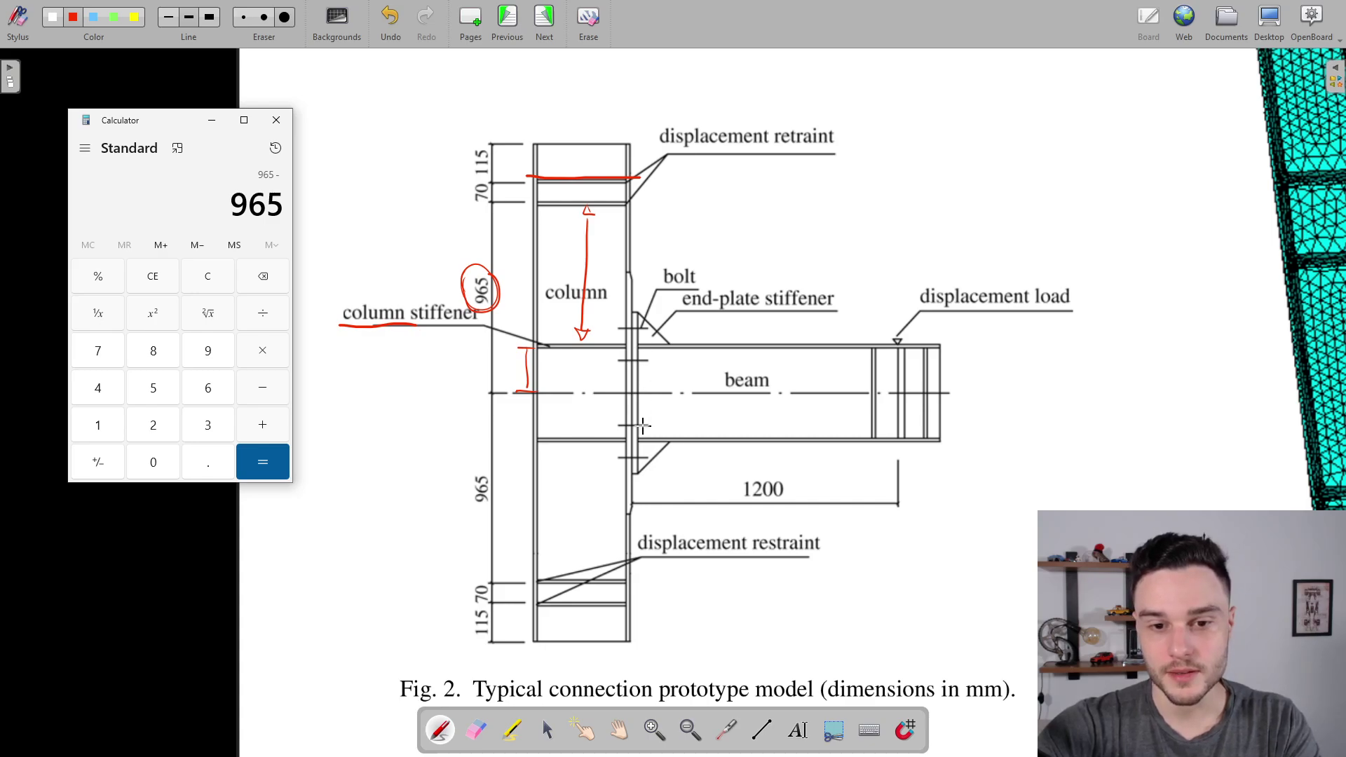
key(alt+Tab)
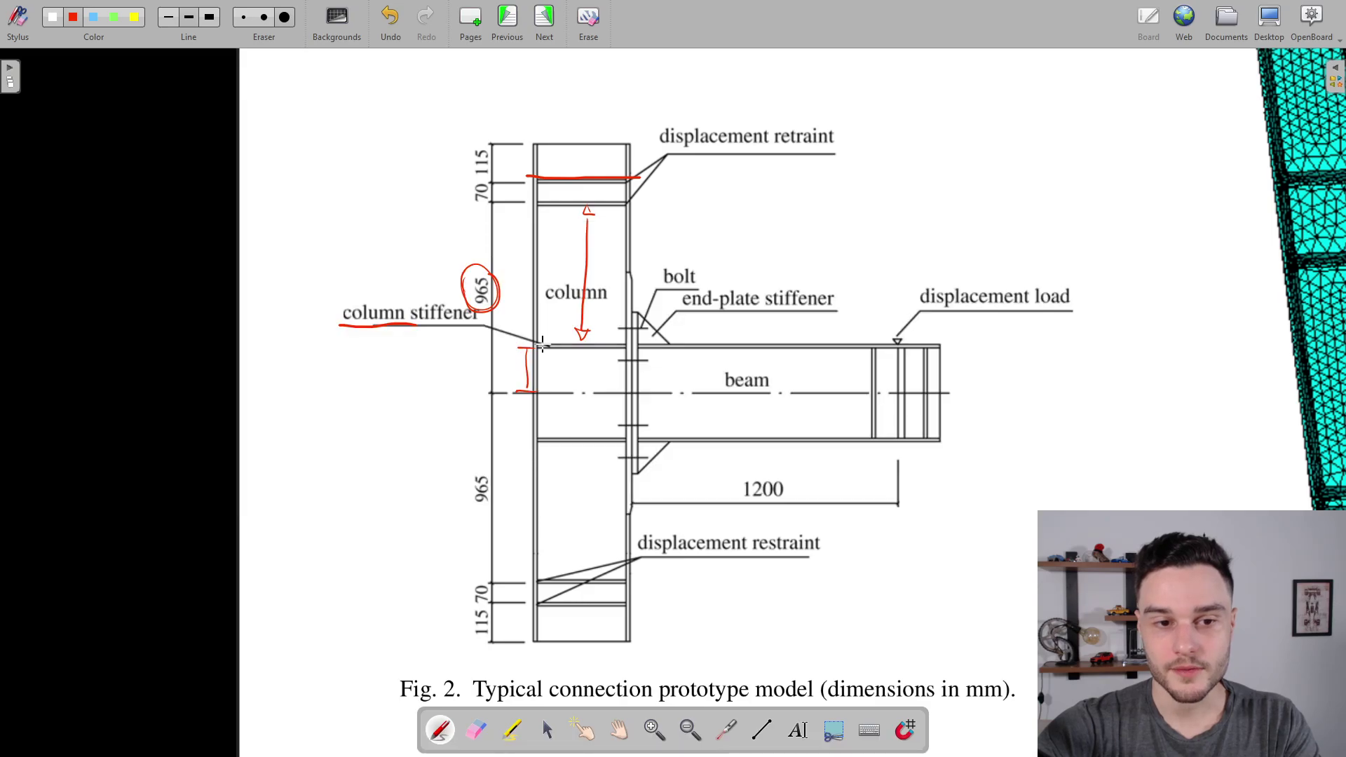
ctrl+scroll(780, 393, down, 6)
click(510, 27)
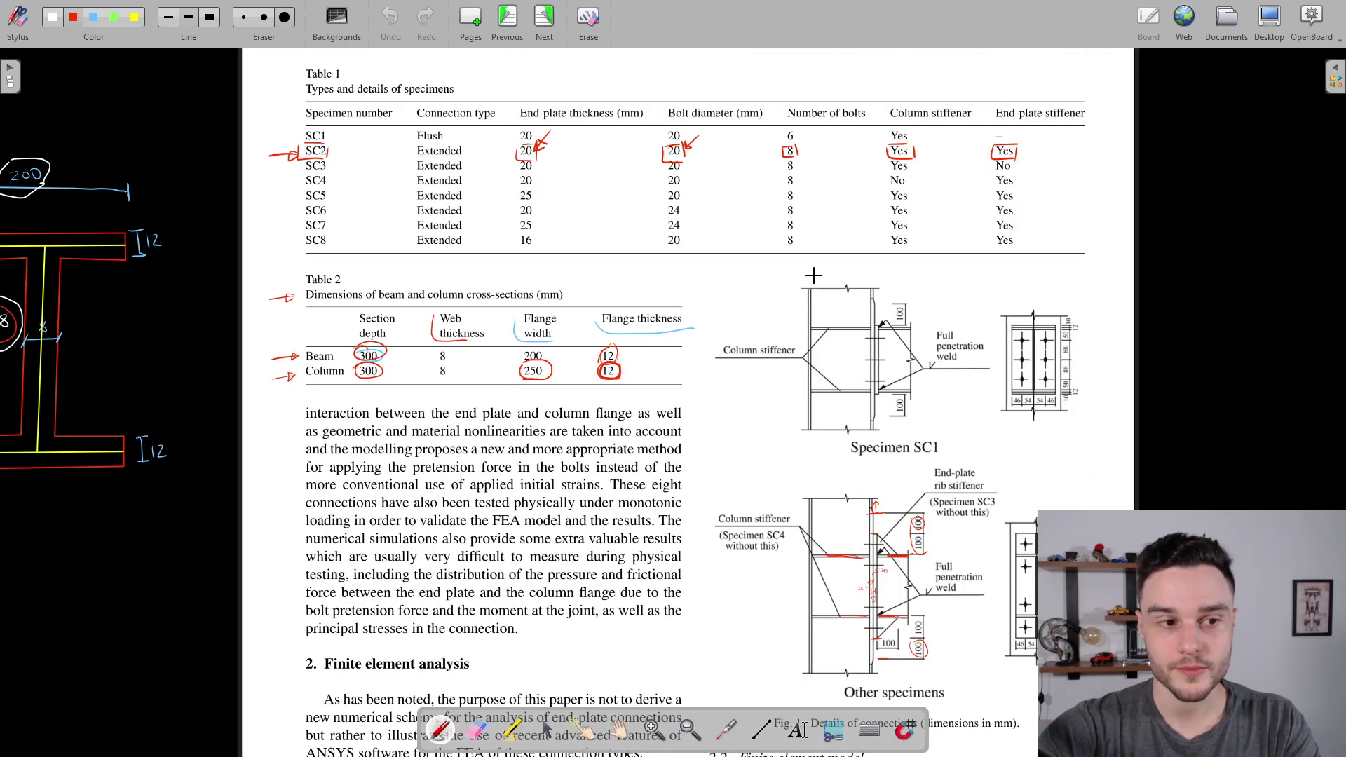
ctrl+scroll(780, 393, up, 6)
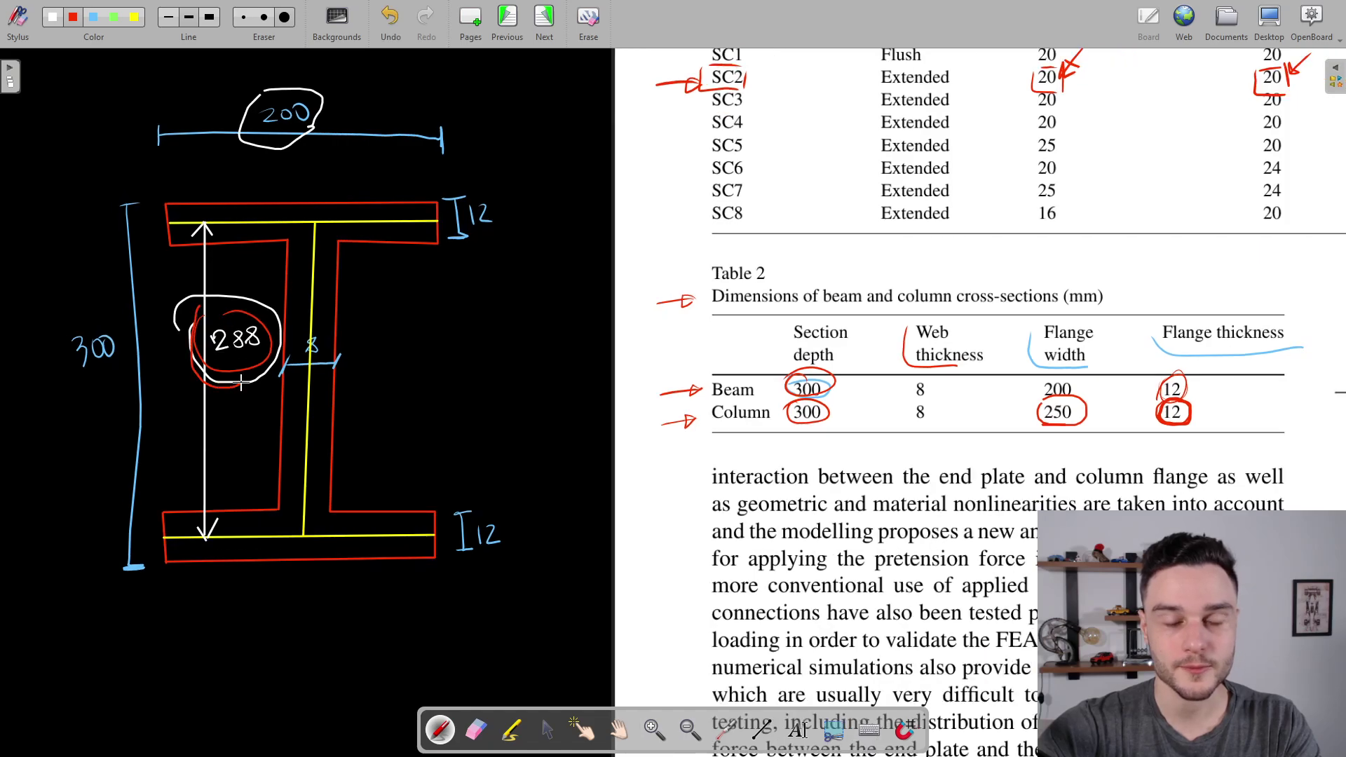
key(alt+Tab)
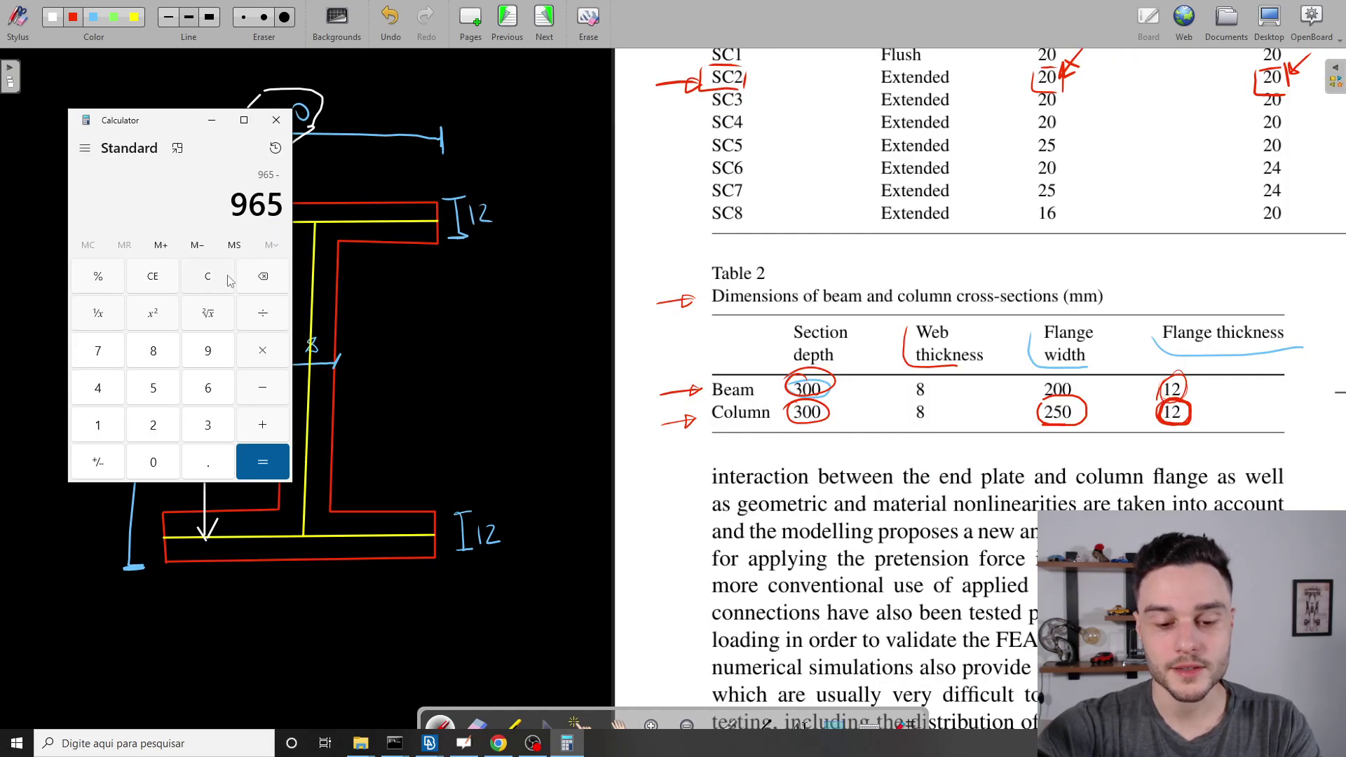
text(288)
key(Return)
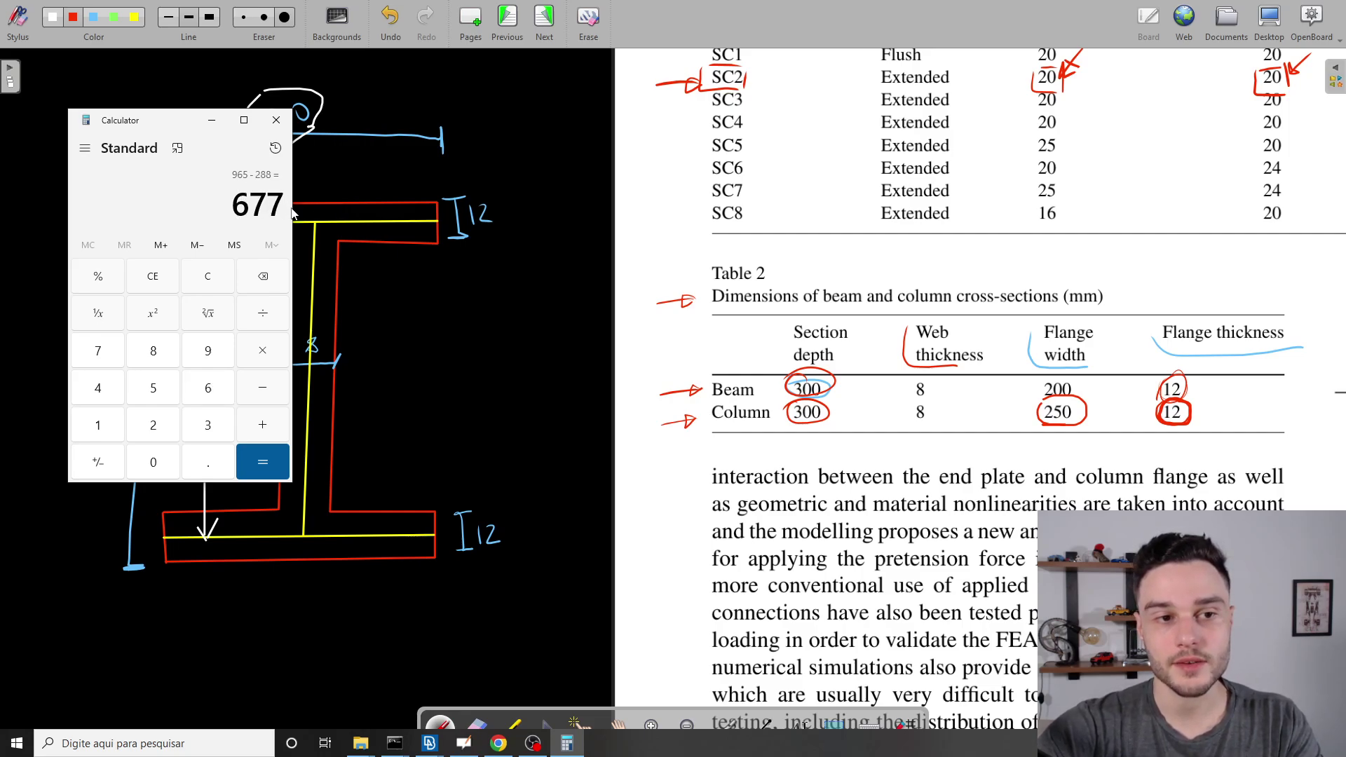
Switch to the end_plate.ansa window and set the stiffener copy's translation distance to 677.
mouse_move(429, 742)
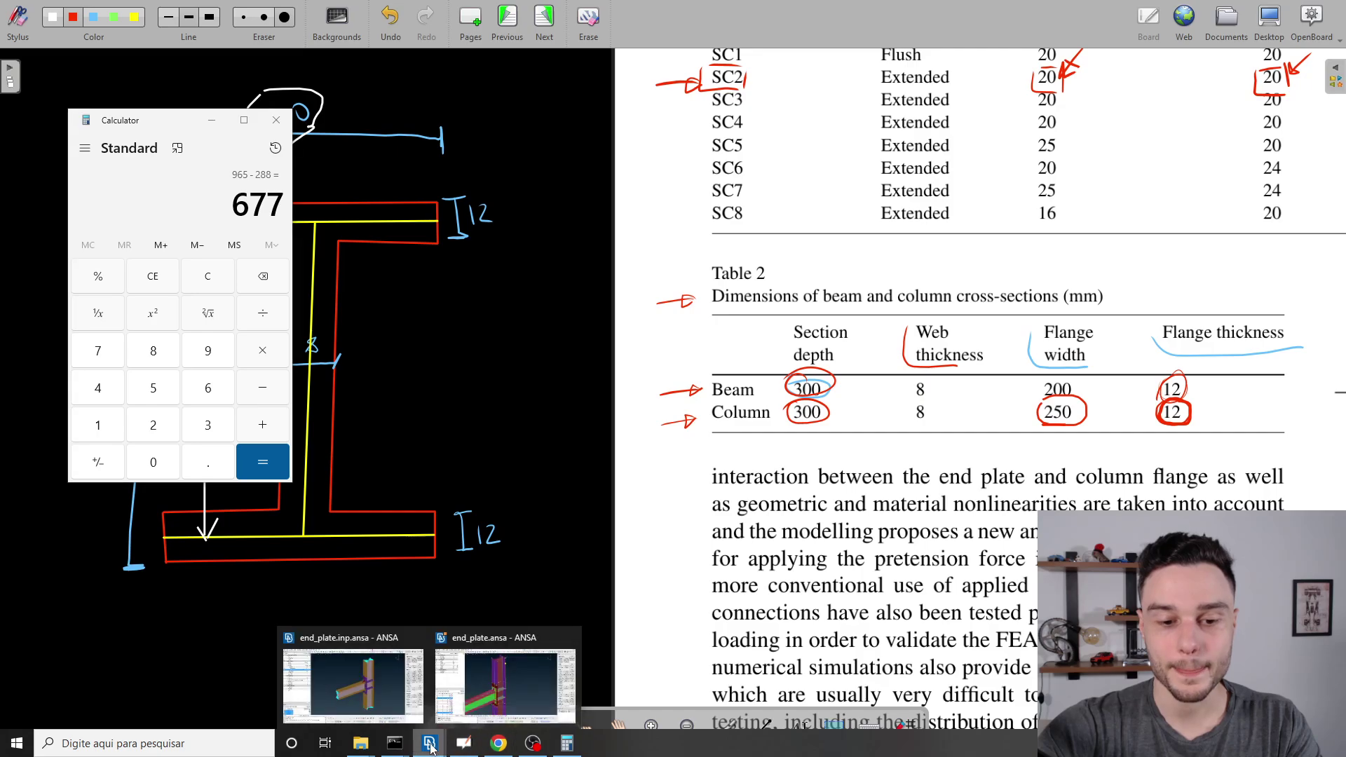
mouse_move(489, 696)
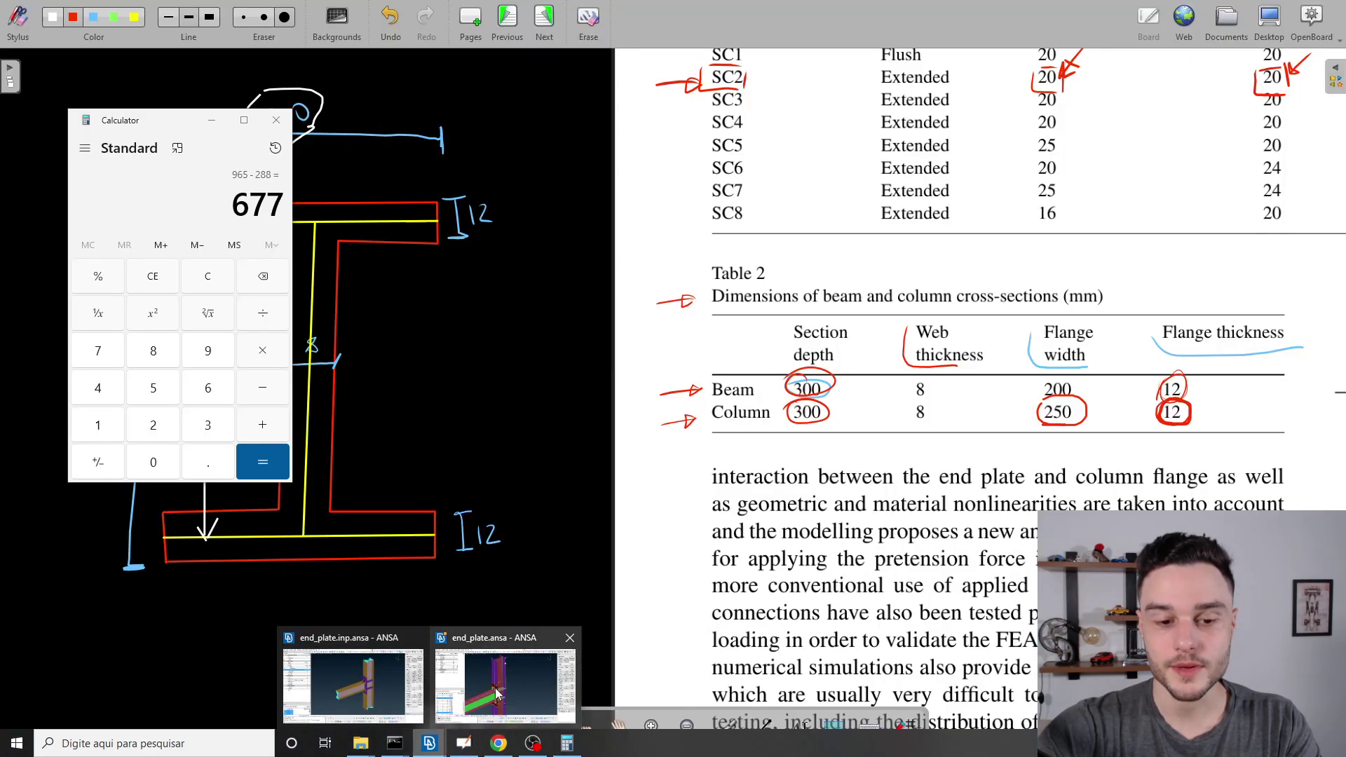
click(499, 692)
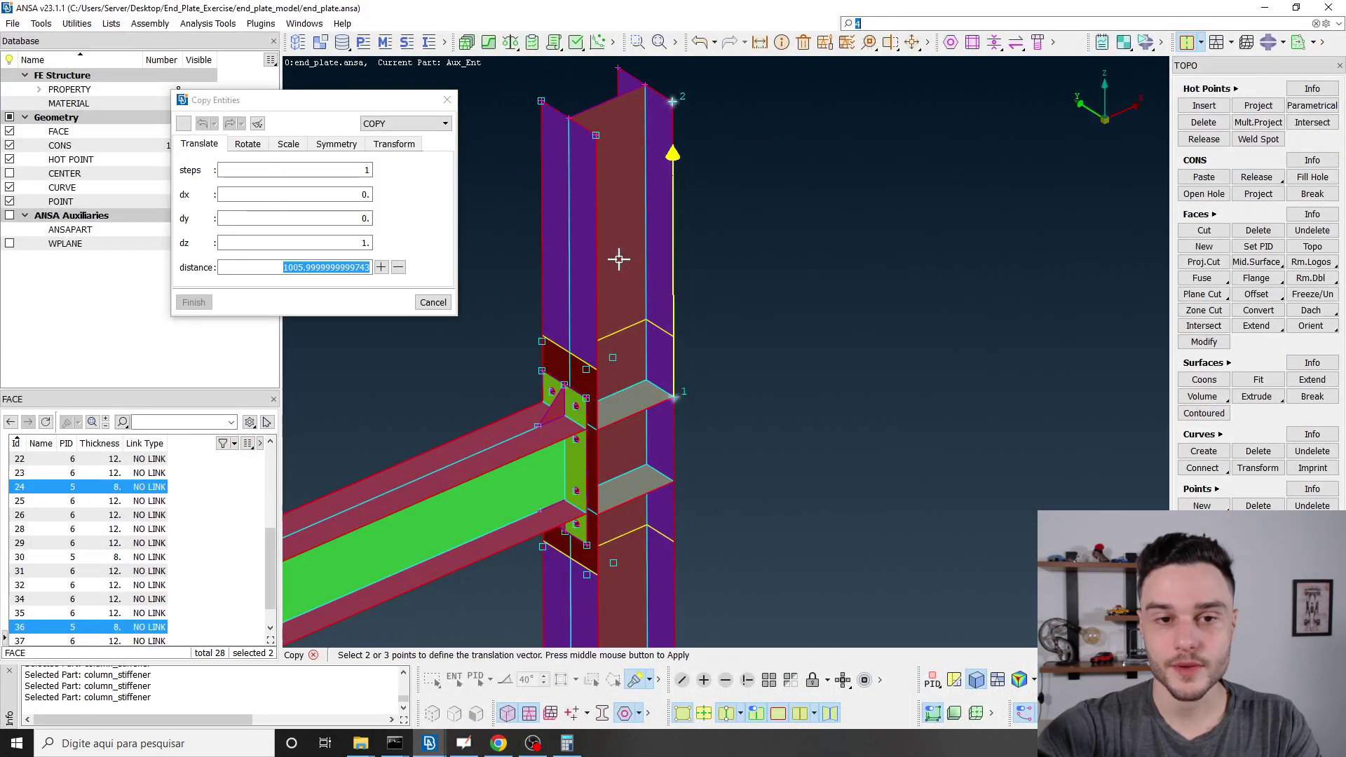
key(alt+Tab)
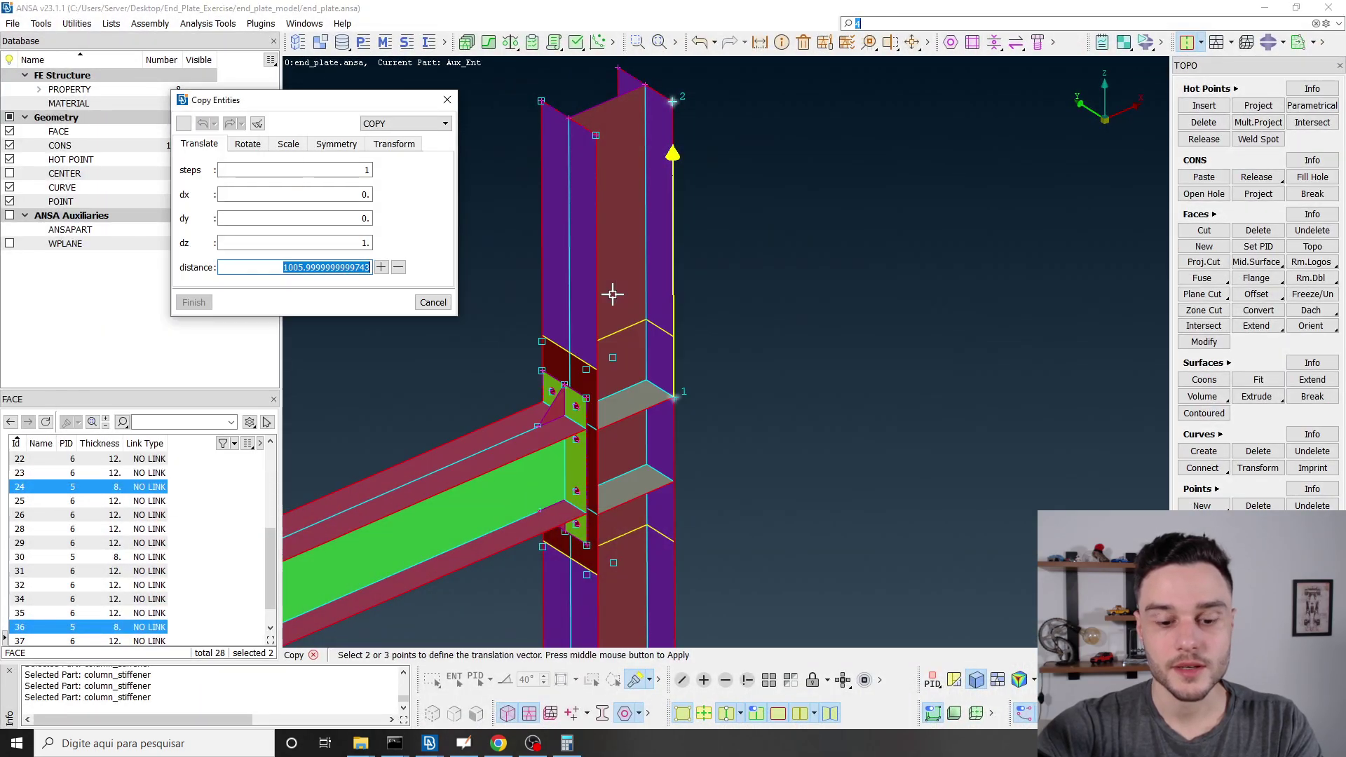
text(677)
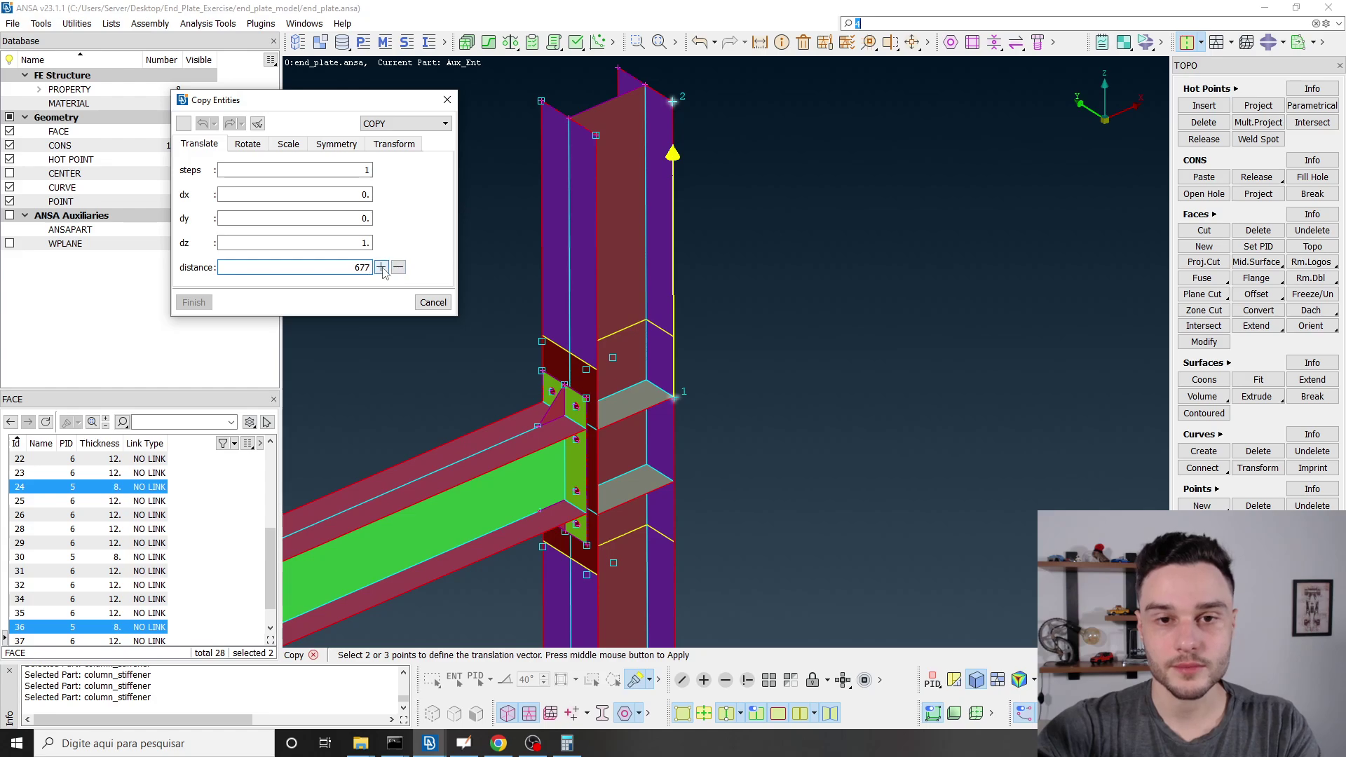
Start the upward stiffener copy and set its transformation options to PID Current Property, Same Part and Set None.
click(383, 271)
drag(371, 75, 300, 141)
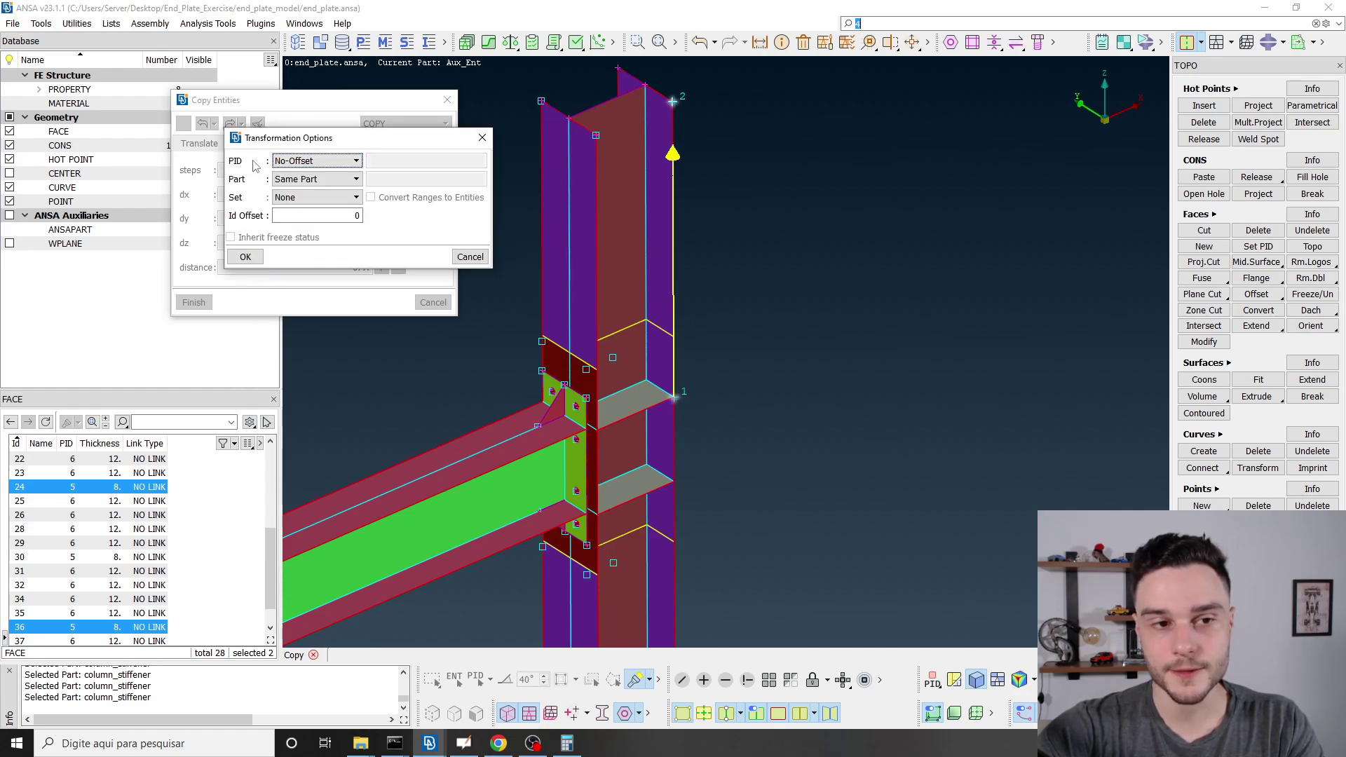
click(293, 161)
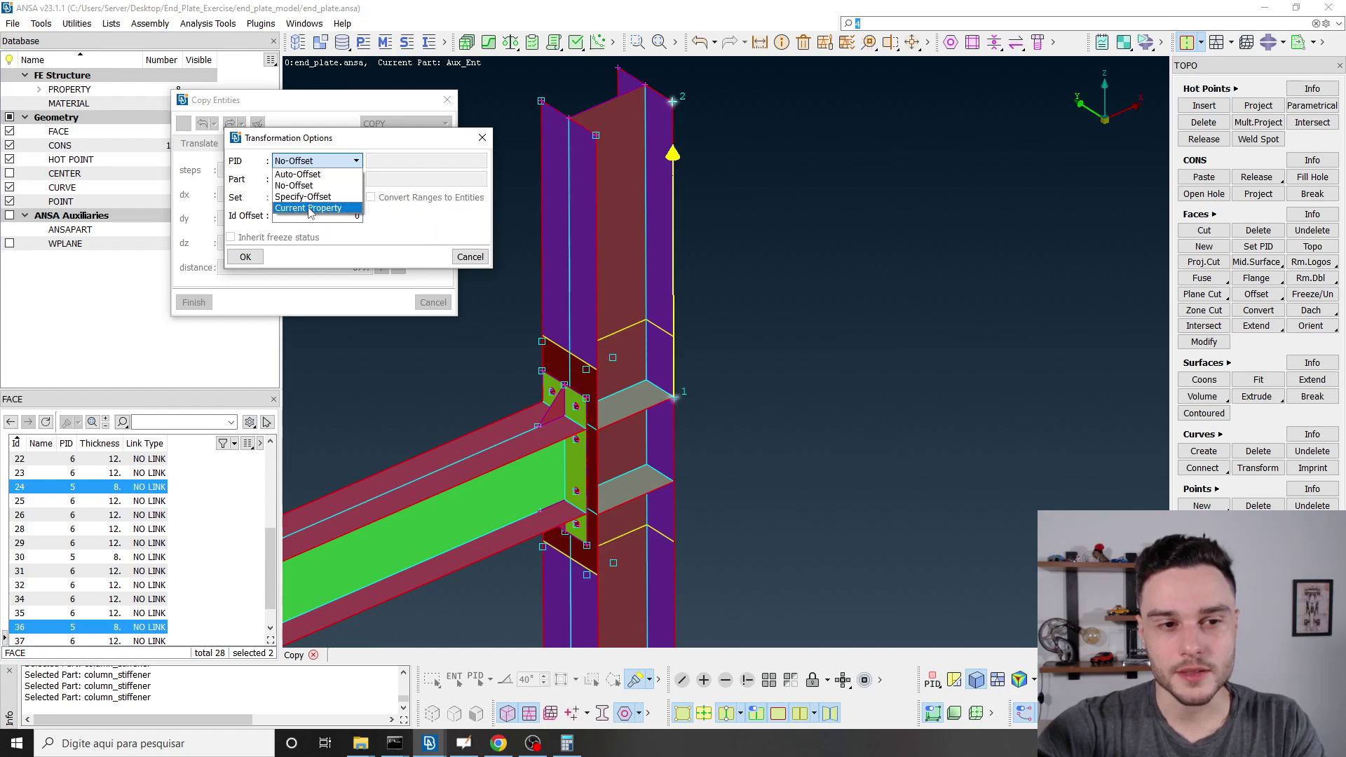
click(309, 208)
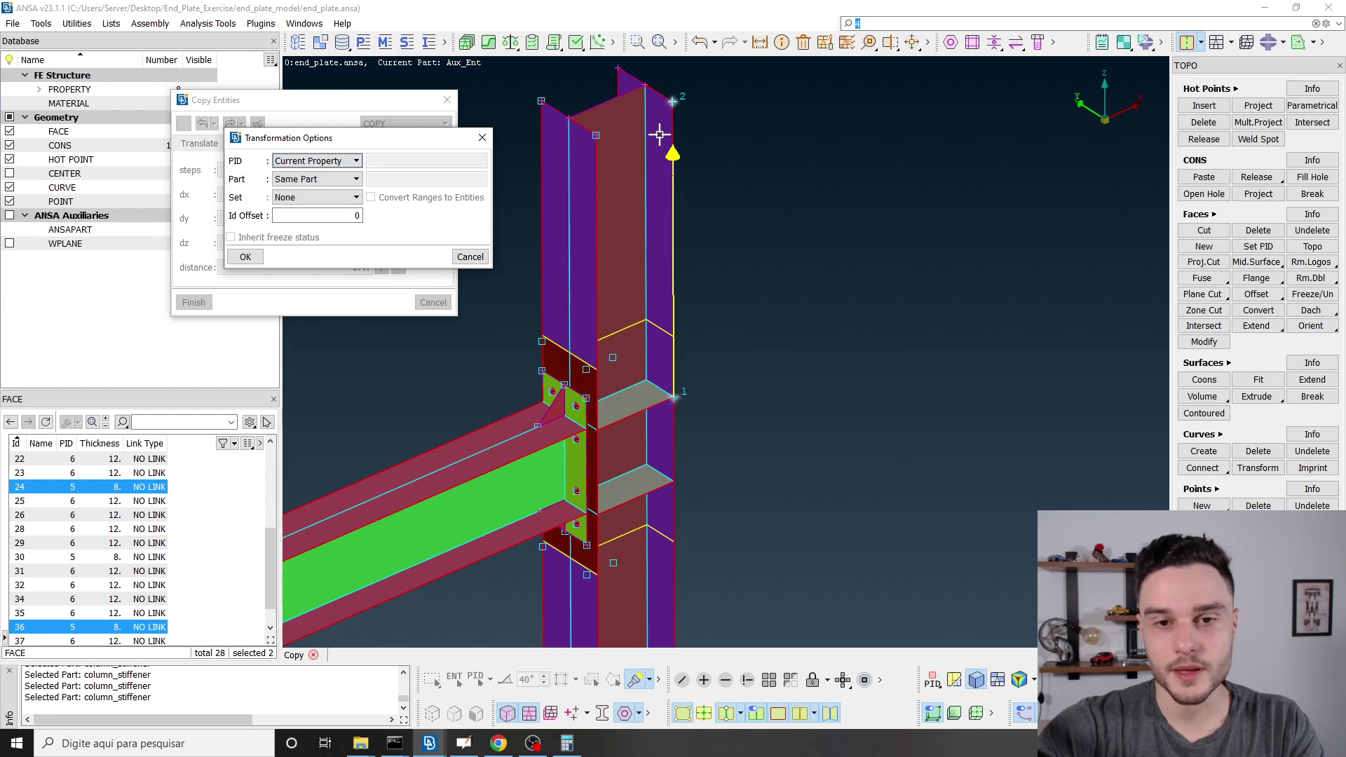
drag(295, 137, 253, 130)
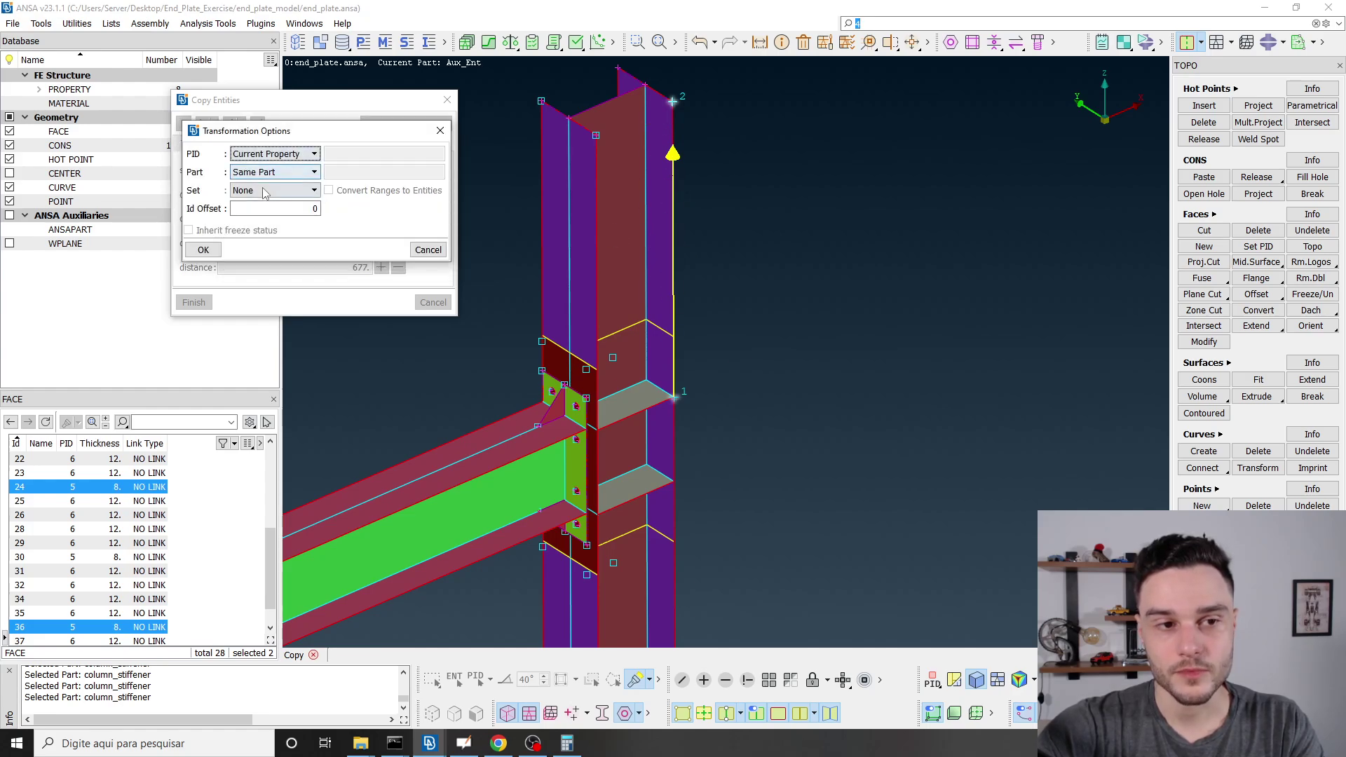
click(261, 191)
click(261, 191)
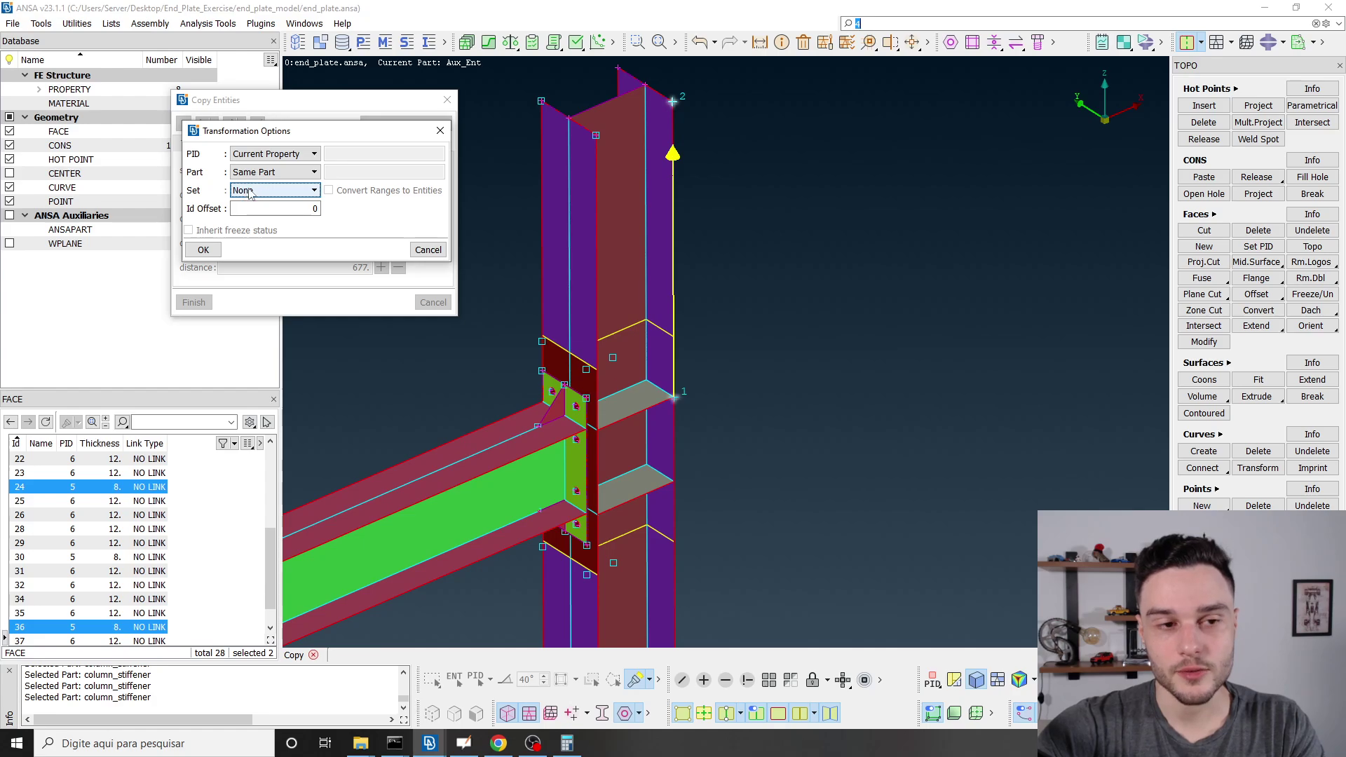
click(259, 173)
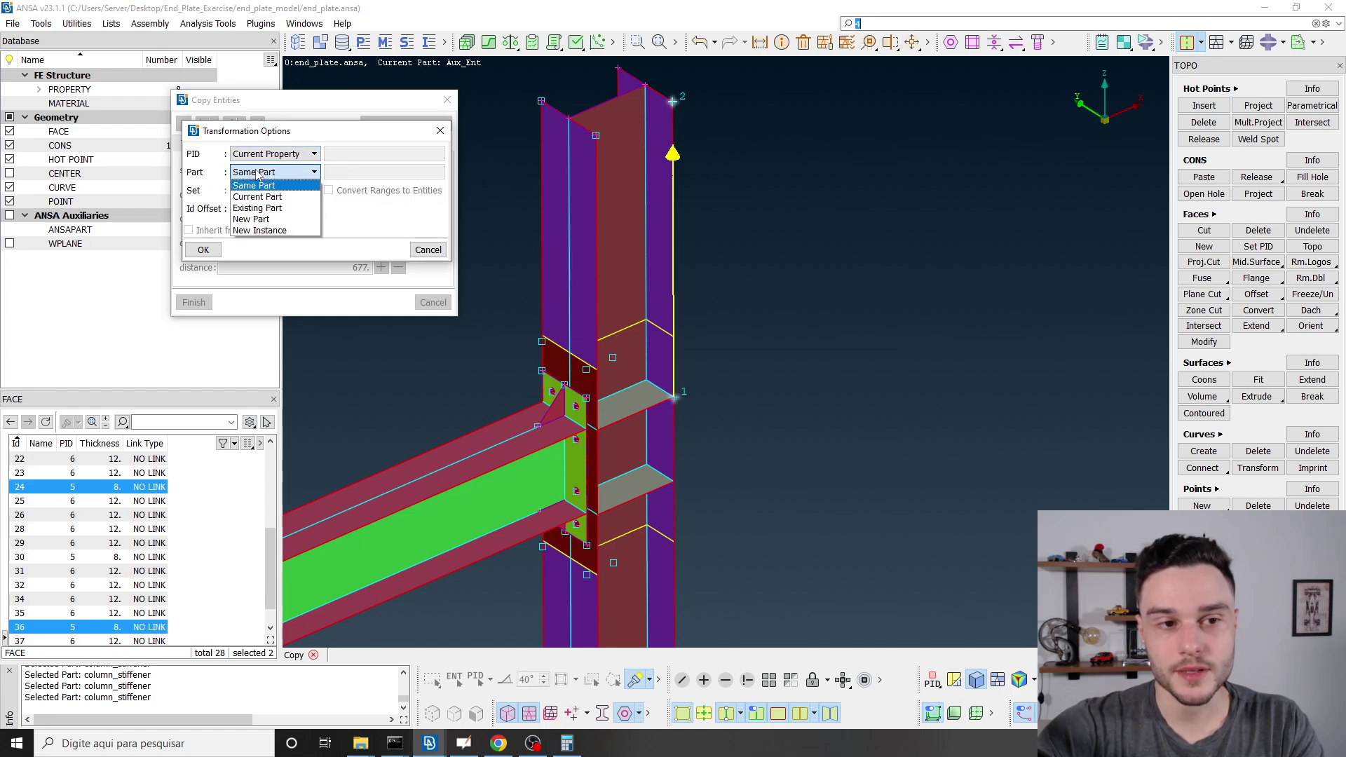
click(256, 186)
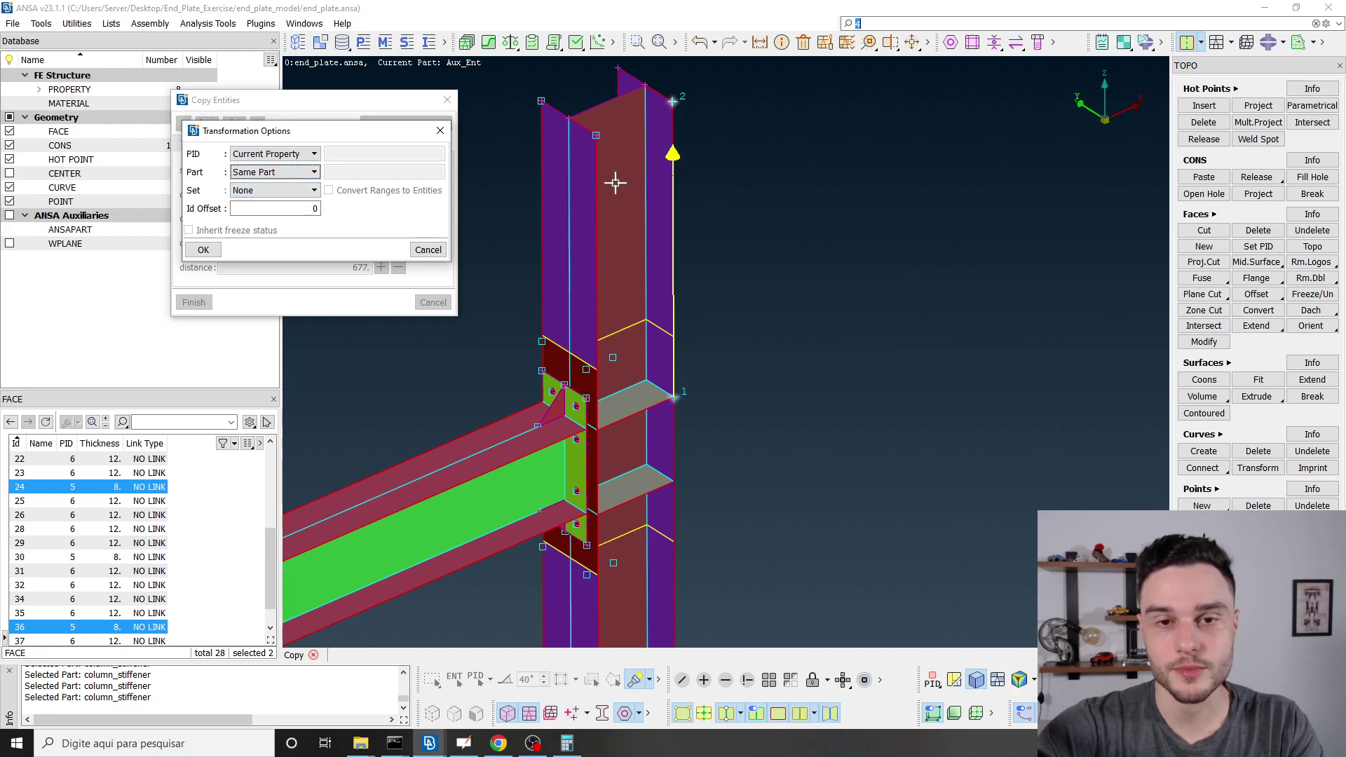
drag(271, 133, 293, 116)
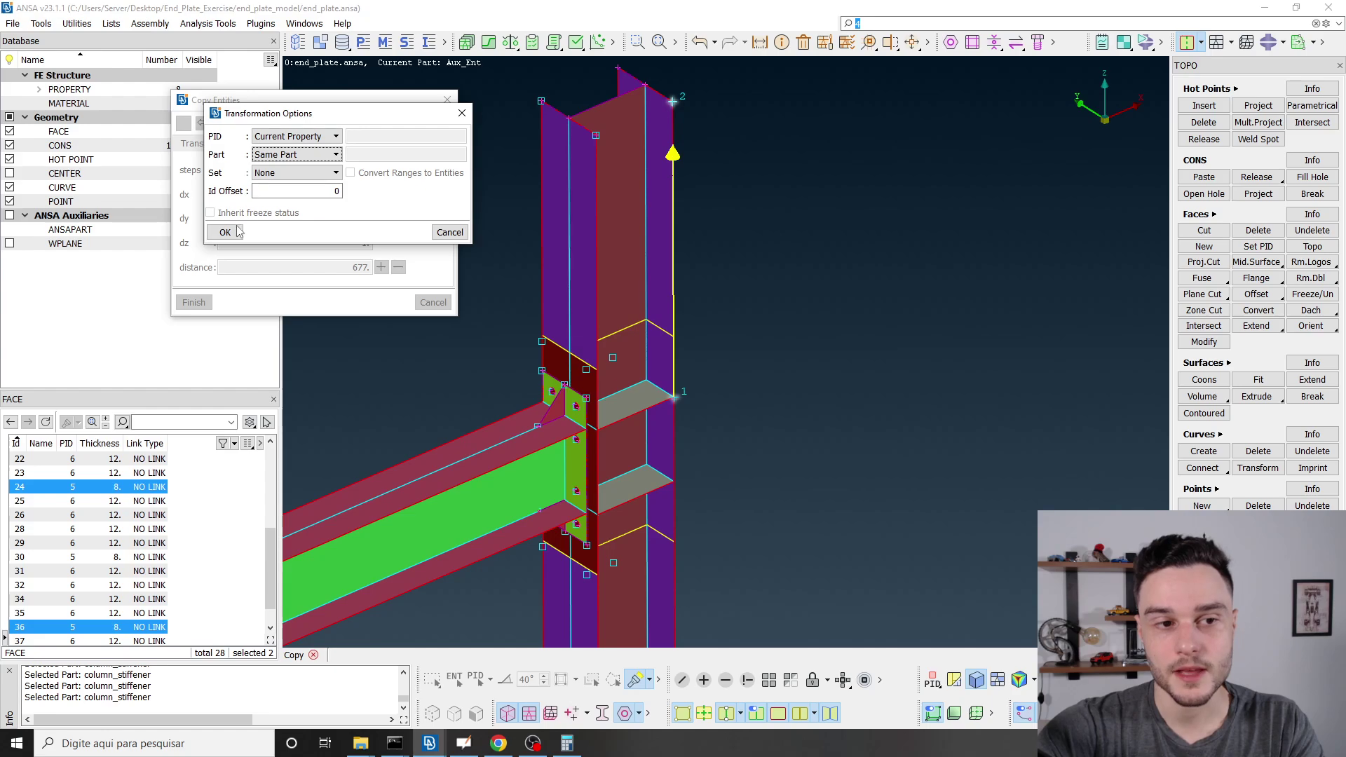
click(237, 232)
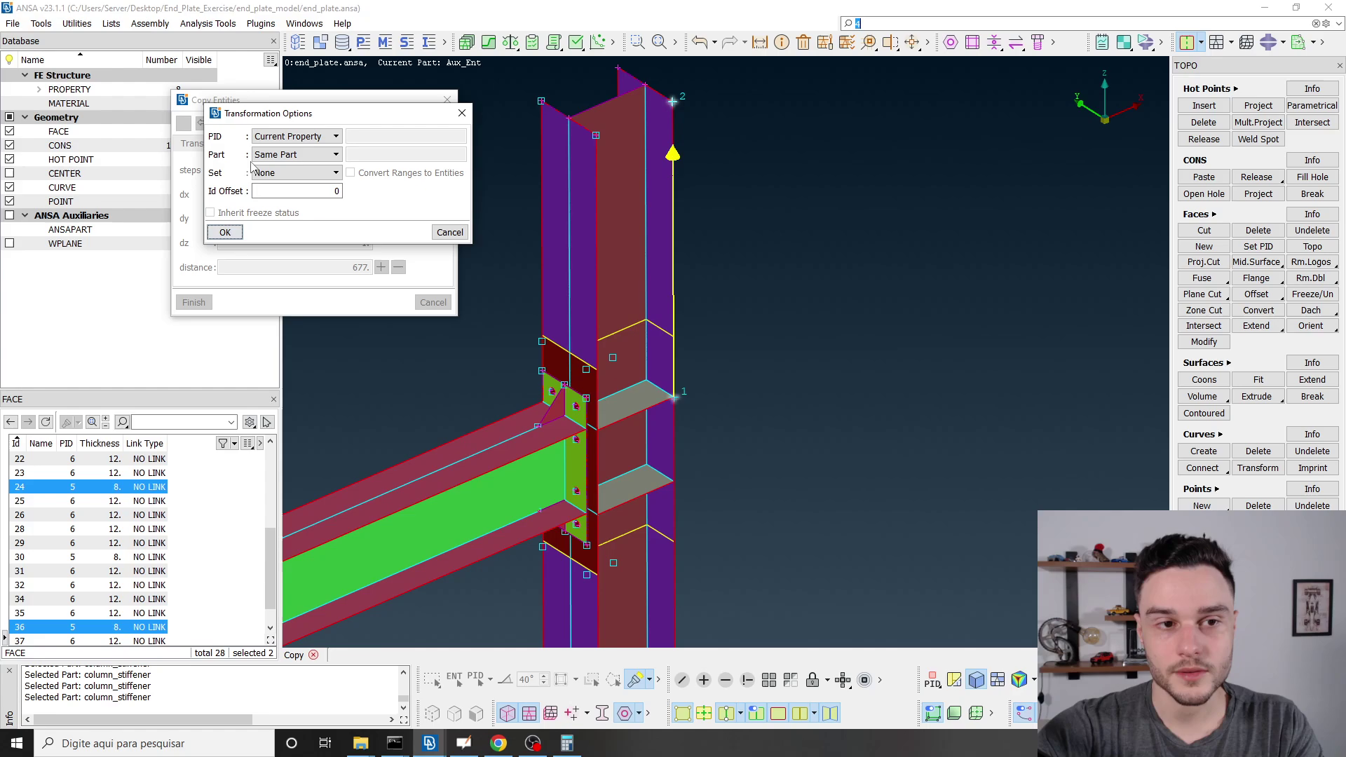
Change the PID option to No-Offset, apply the 677 stiffener copy up the column and finish the transformation.
click(277, 136)
click(278, 148)
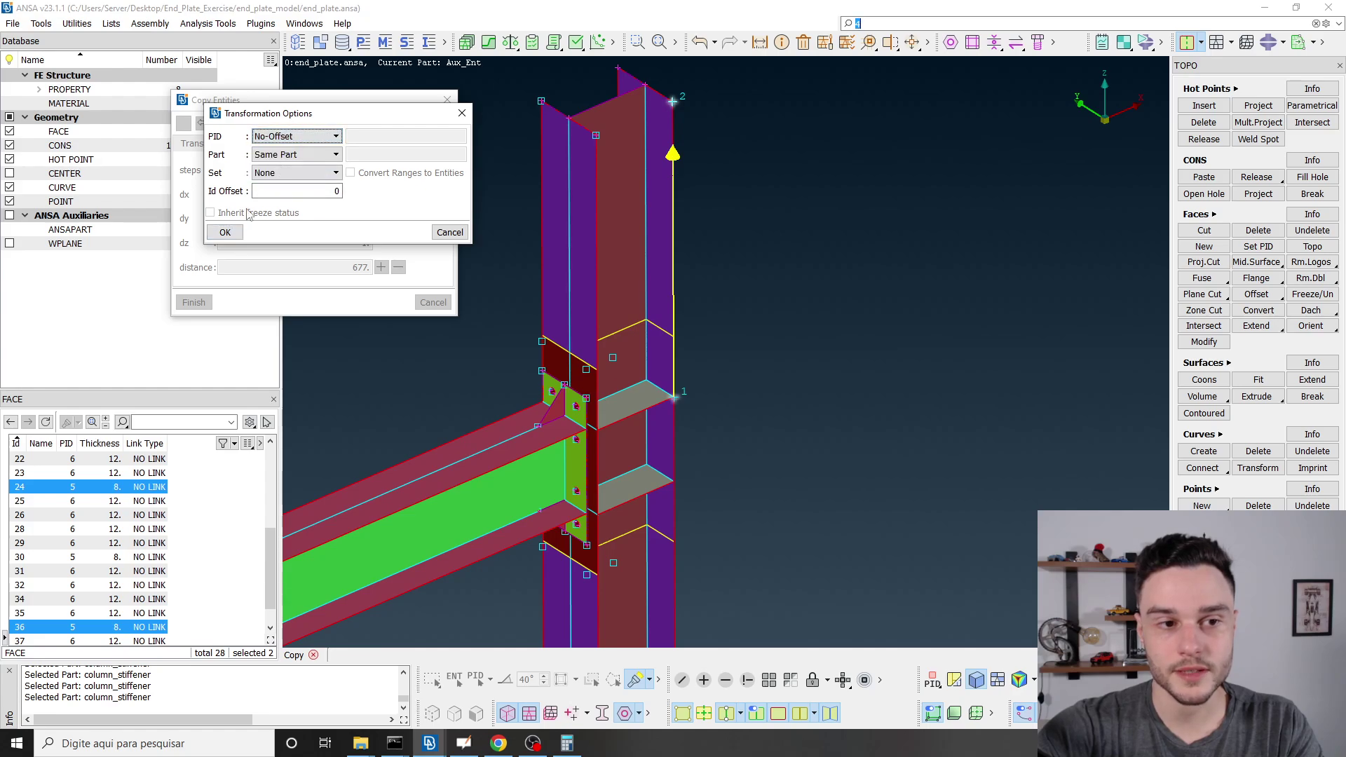
click(225, 232)
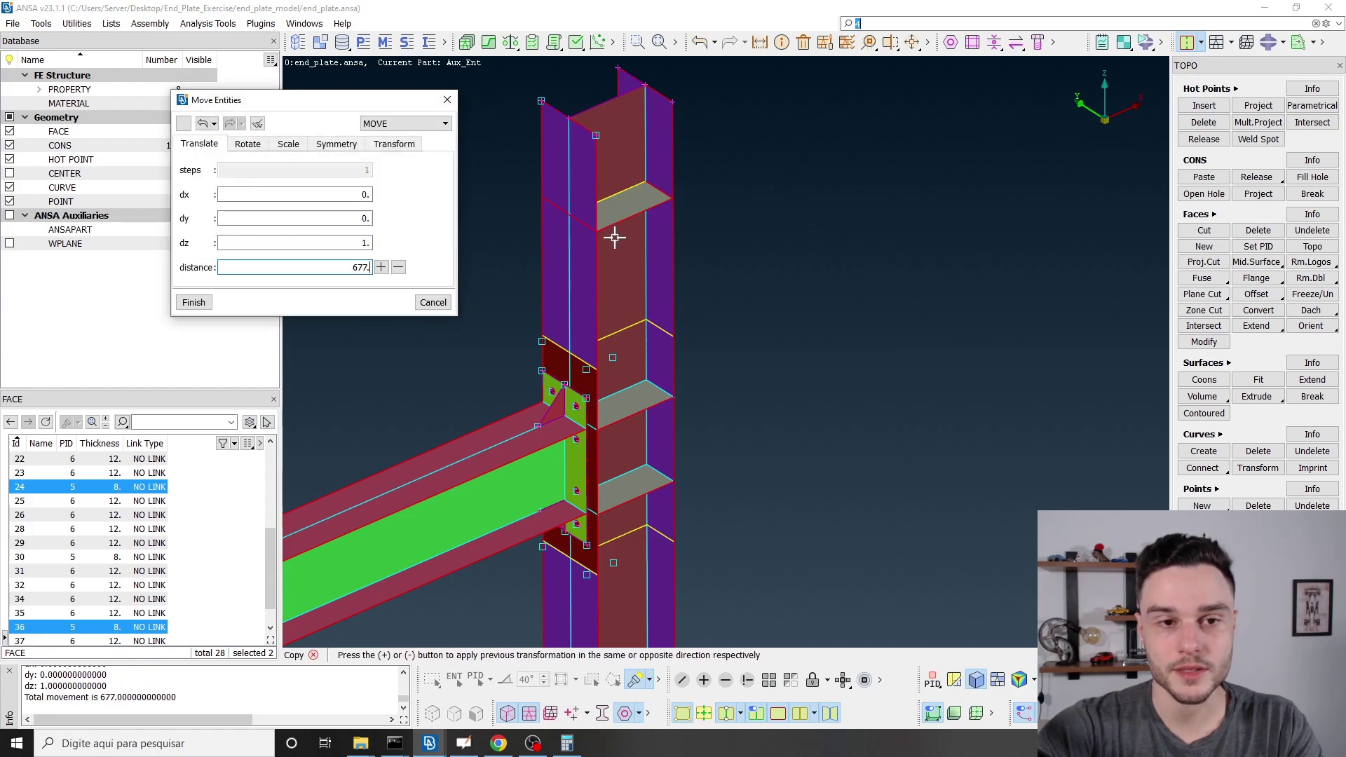
scroll(628, 213, up, 3)
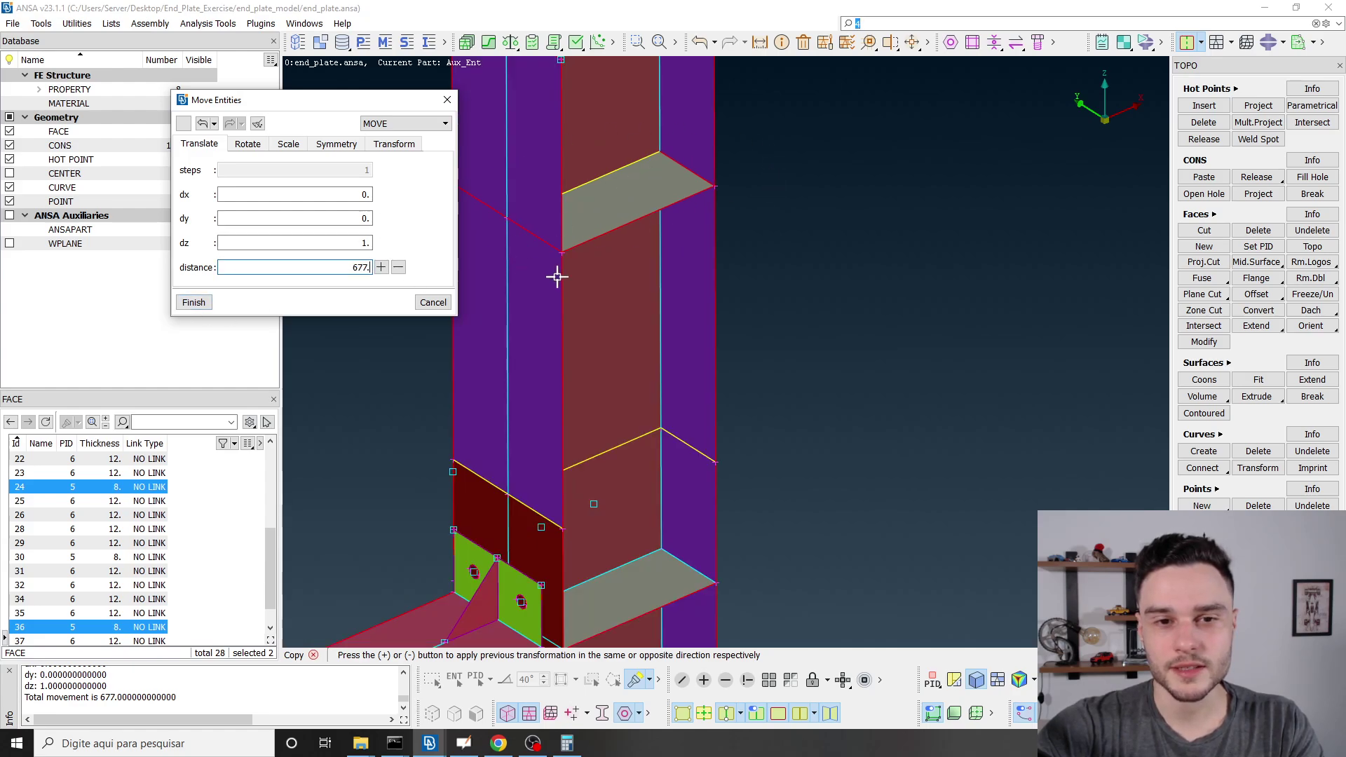
scroll(696, 298, down, 3)
ctrl+drag(647, 264, 673, 247)
scroll(657, 279, up, 3)
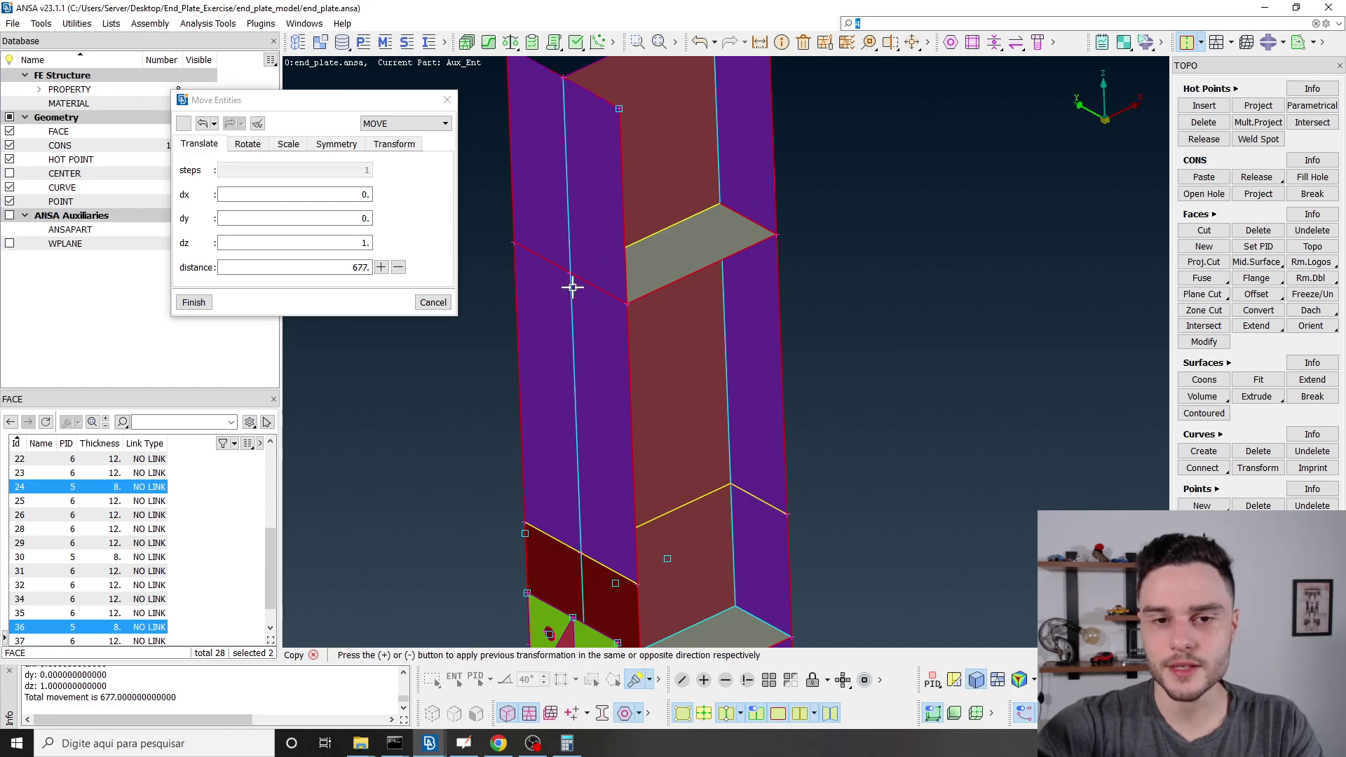
scroll(572, 287, down, 3)
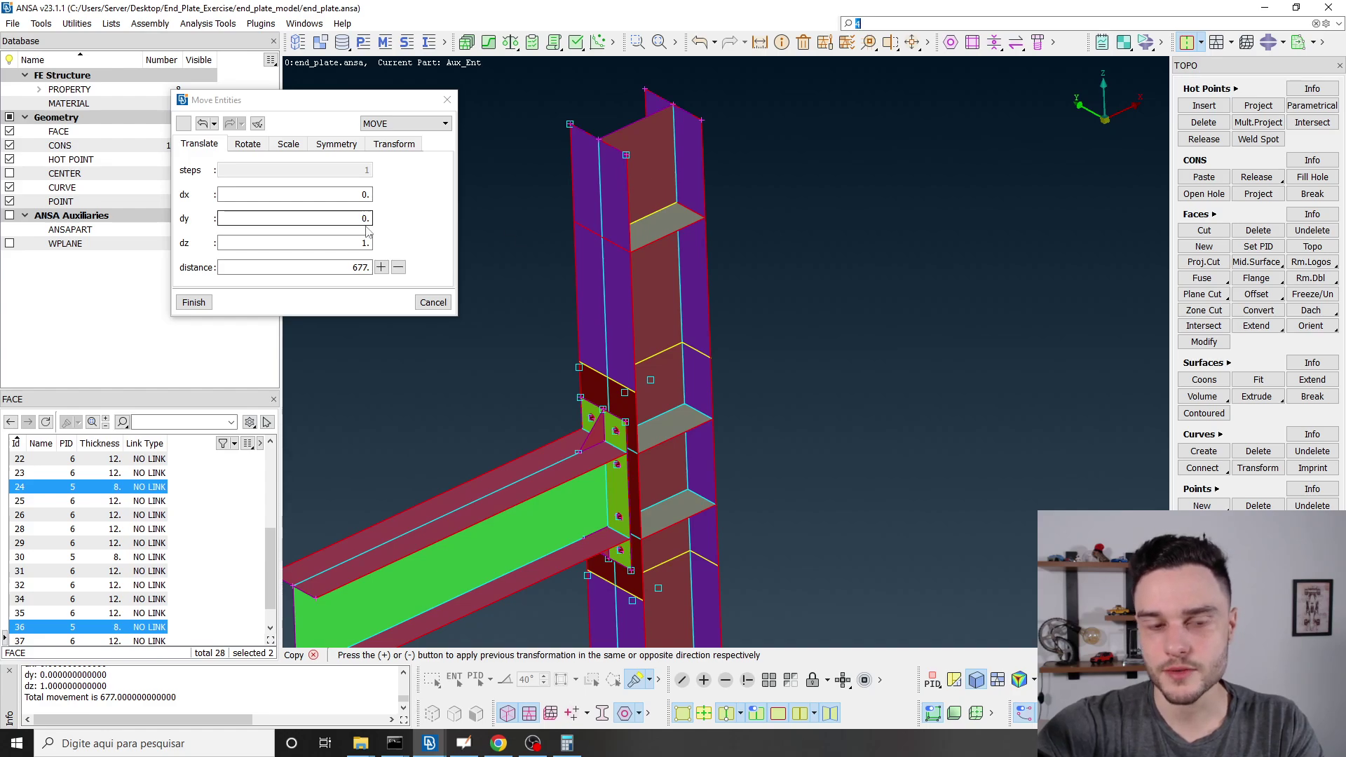
click(194, 302)
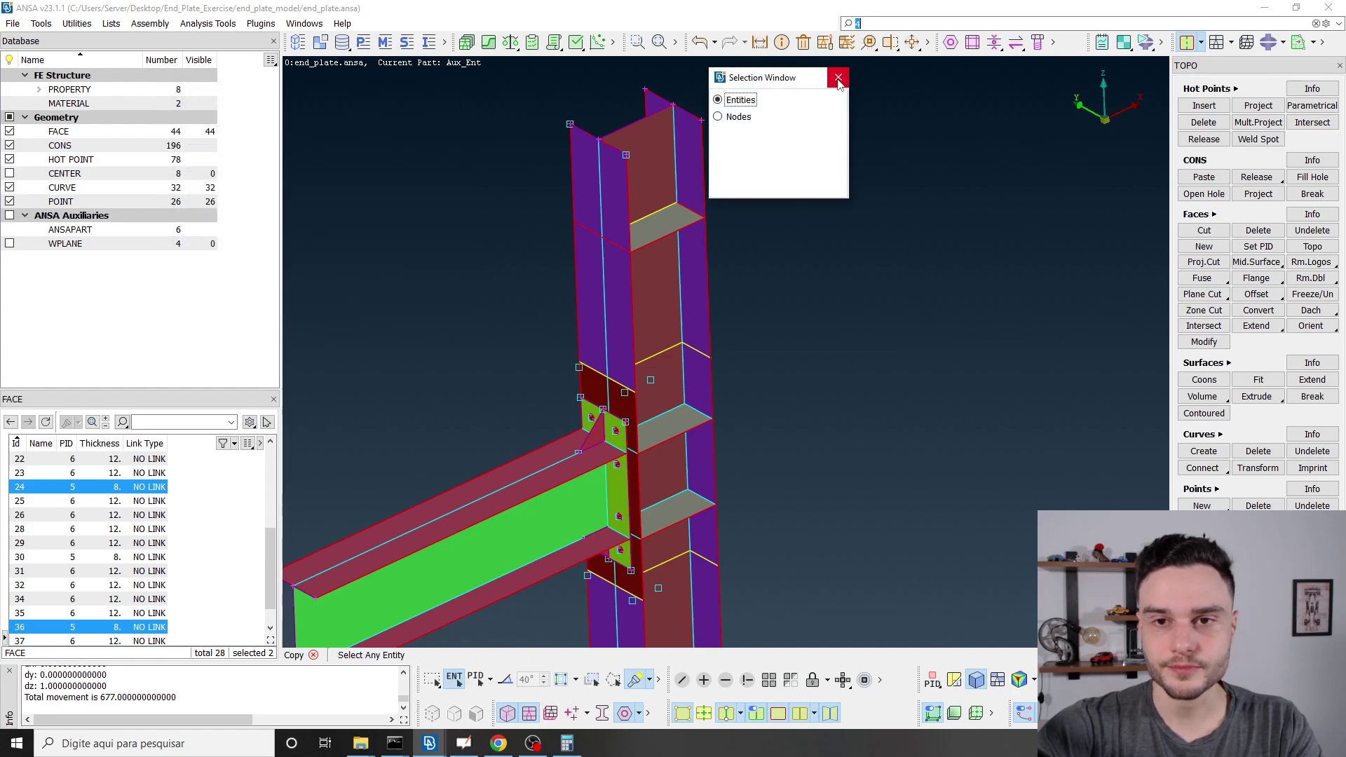
click(844, 73)
Examine the edges where the copied stiffeners meet the column web and flanges, comparing them with the original stiffeners' edges.
scroll(638, 225, up, 3)
scroll(638, 225, up, 3)
scroll(636, 277, down, 3)
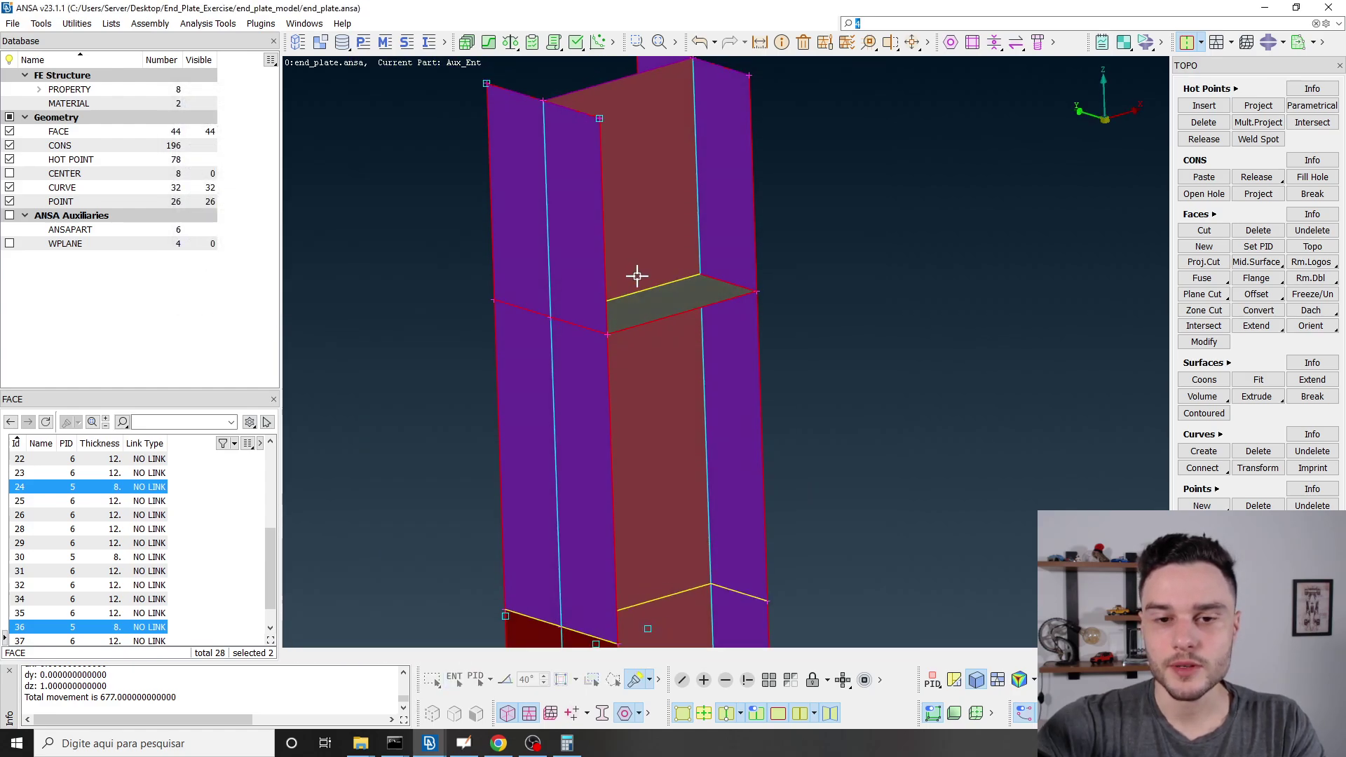
ctrl+drag(636, 277, 607, 302)
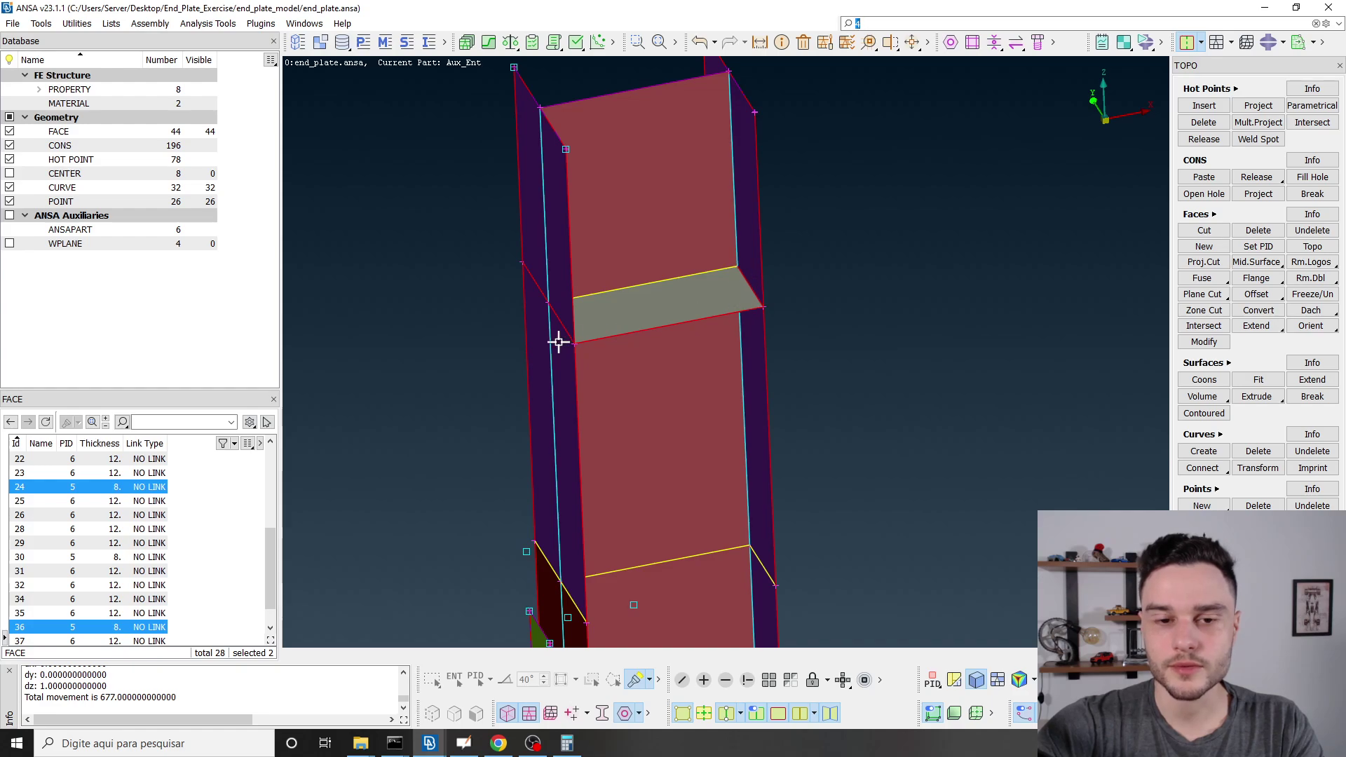
scroll(541, 309, up, 5)
ctrl+drag(561, 259, 602, 280)
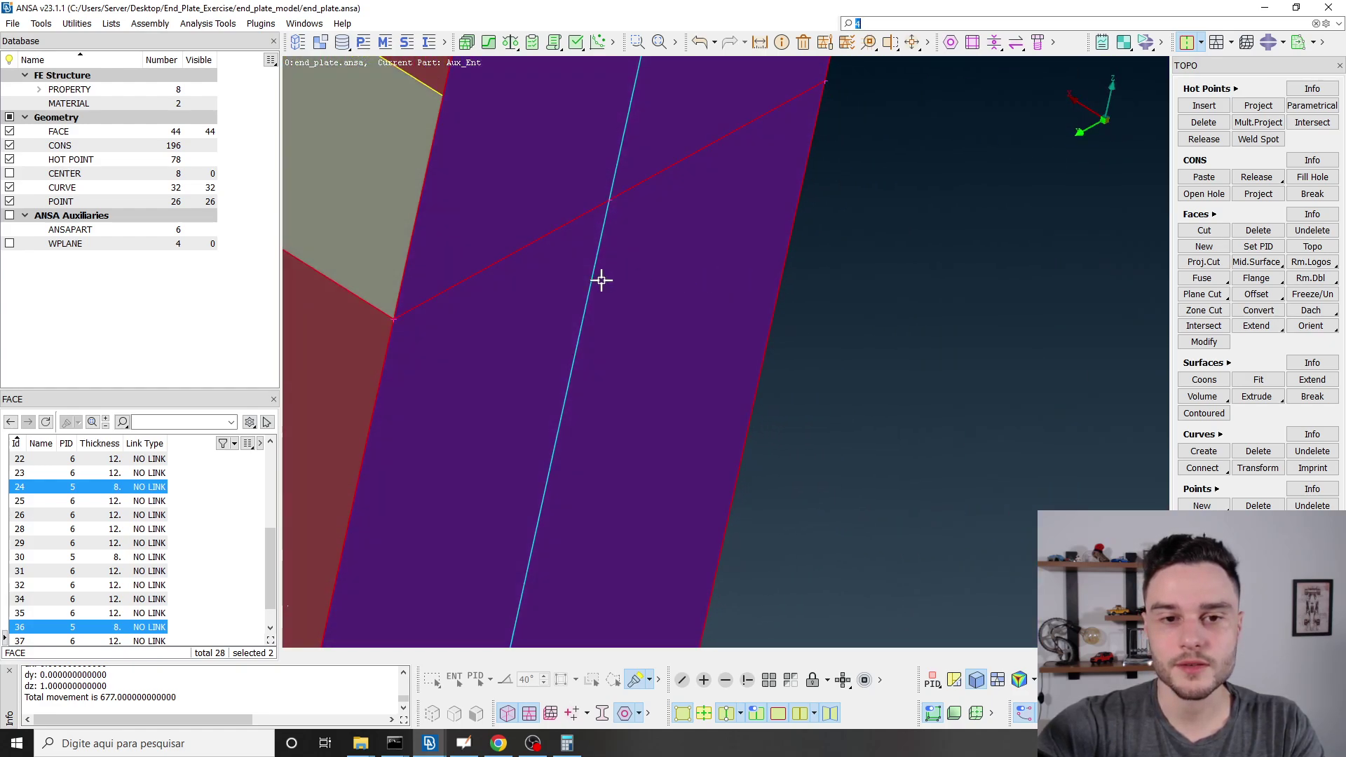
scroll(576, 268, down, 4)
ctrl+drag(610, 234, 446, 222)
scroll(476, 215, down, 3)
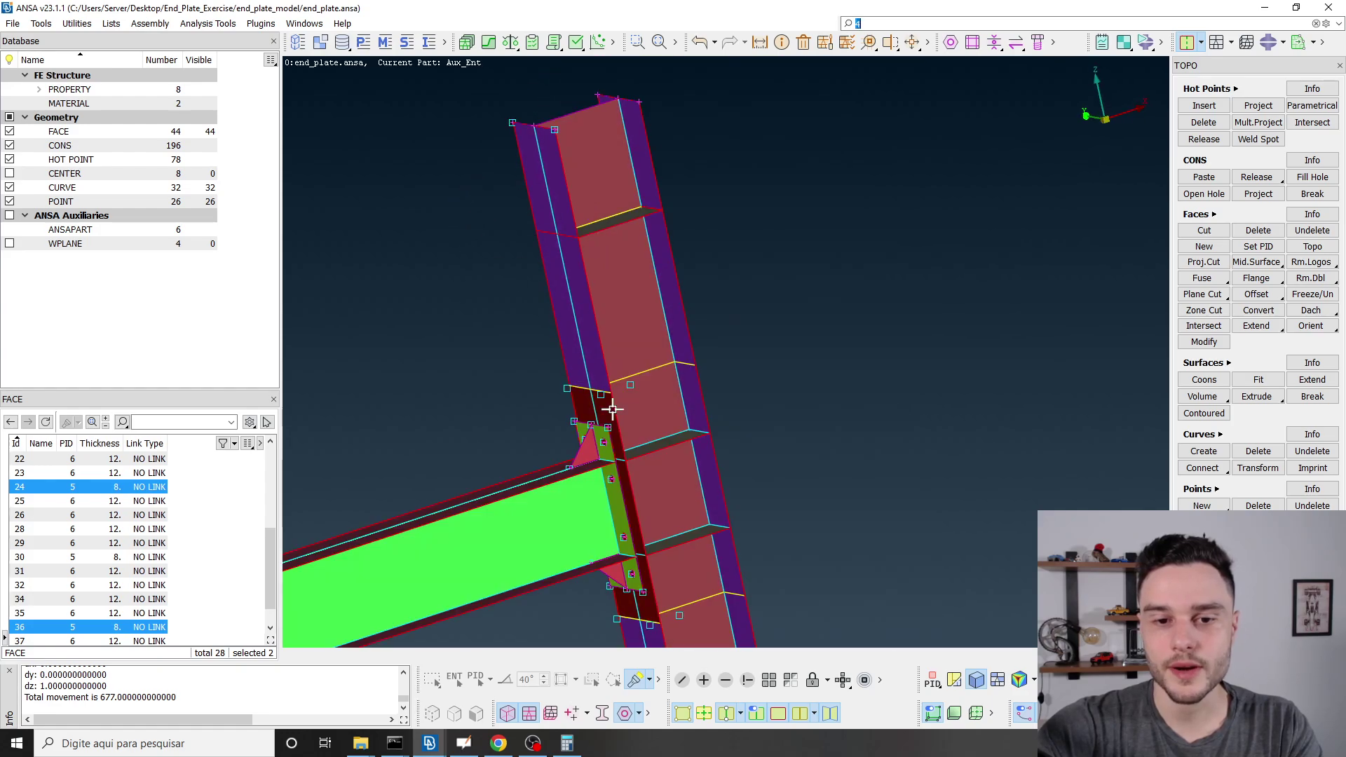
scroll(617, 414, up, 5)
scroll(559, 282, down, 3)
scroll(708, 429, up, 3)
ctrl+drag(757, 280, 808, 340)
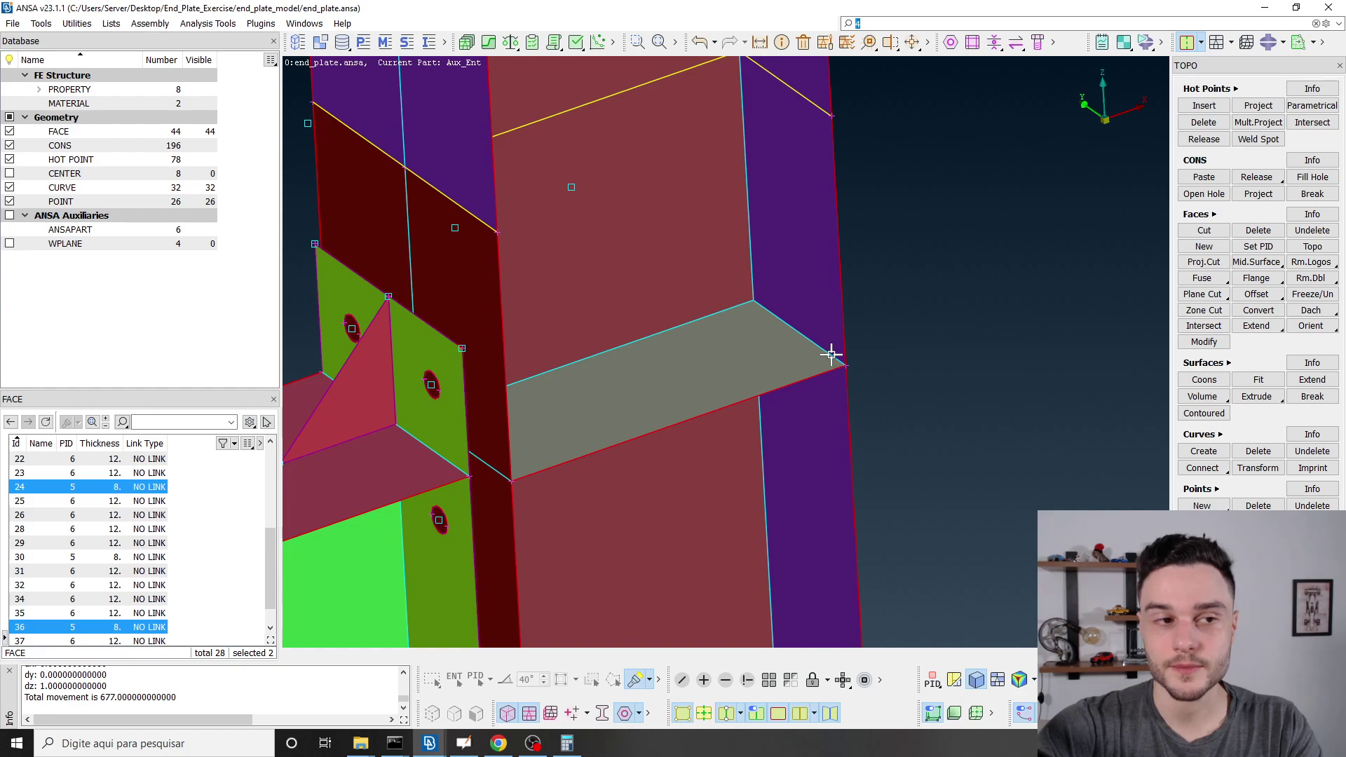
scroll(730, 399, down, 6)
scroll(729, 309, up, 6)
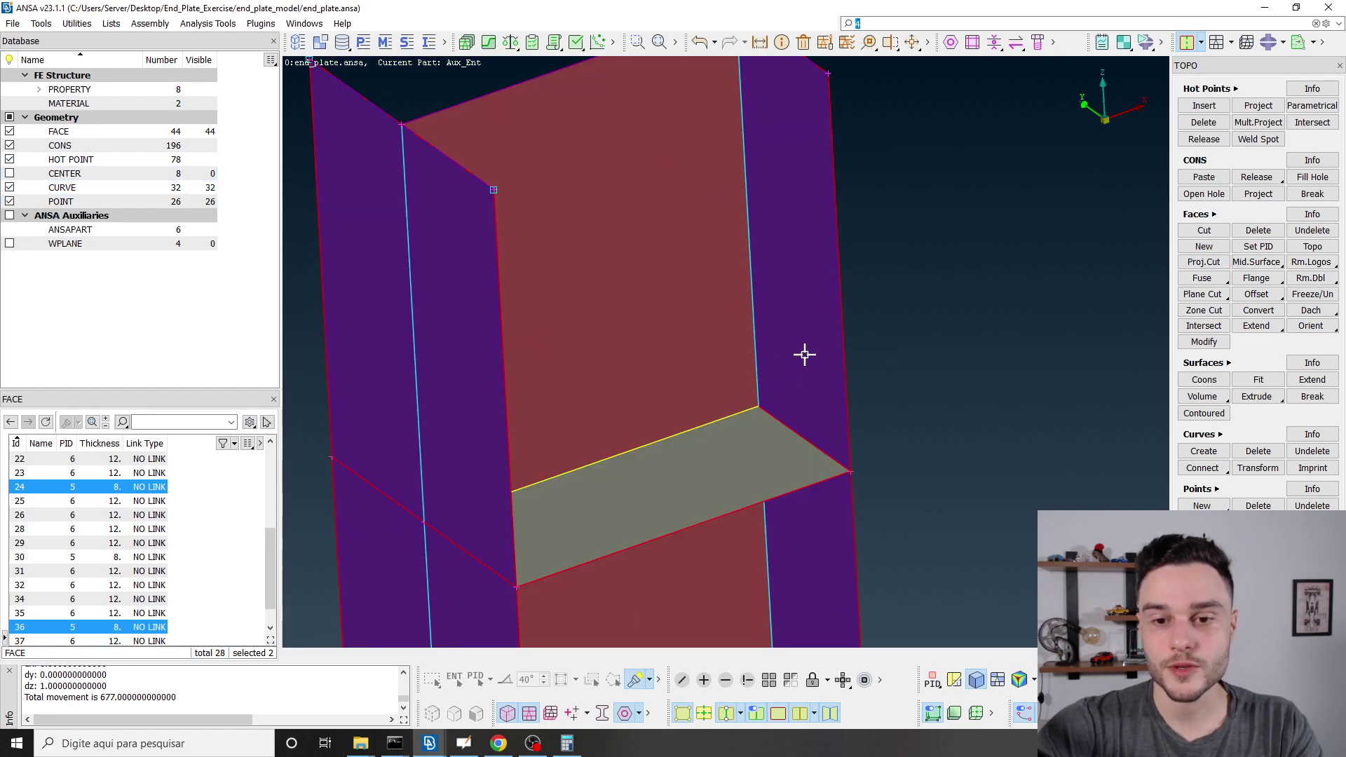
scroll(693, 328, down, 3)
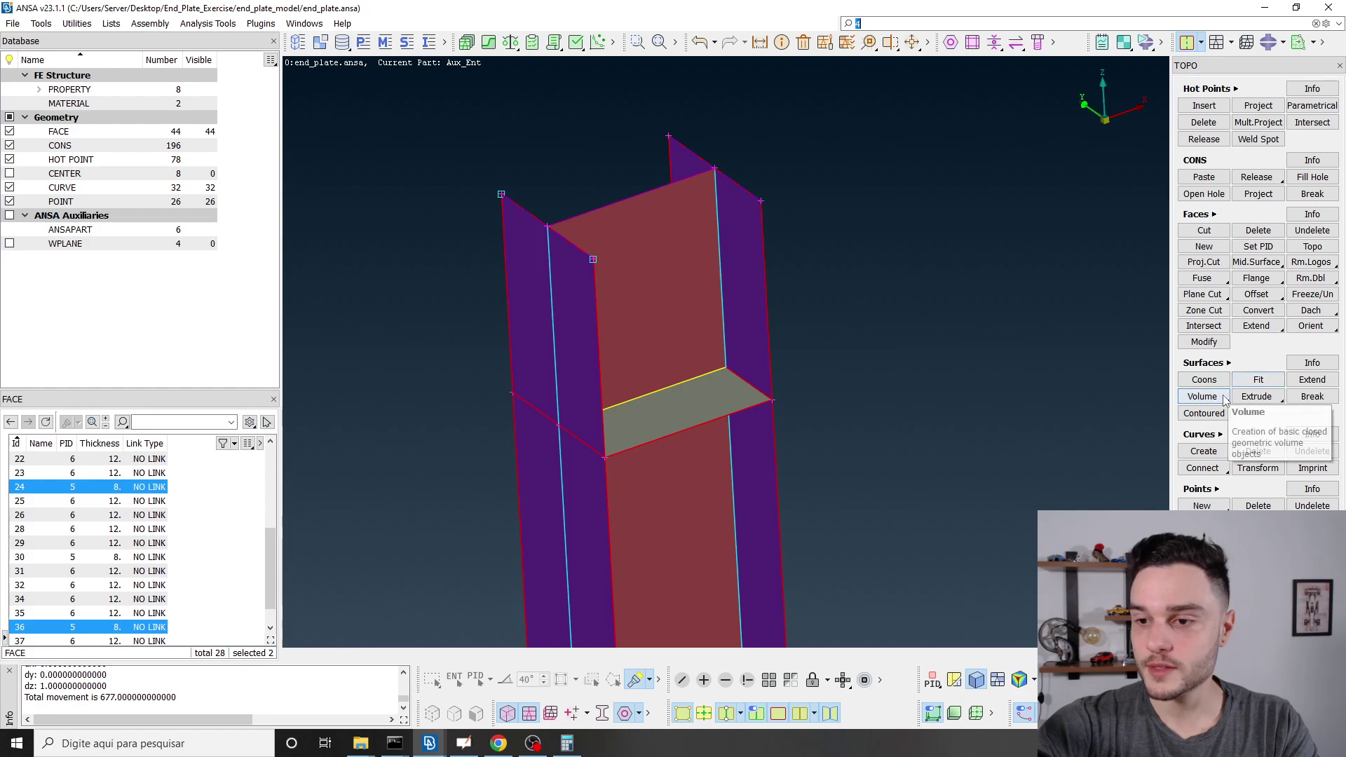
Project the copied stiffener's outer flange edge onto the flange face away from the beam, and its web edge onto the column web.
click(1263, 195)
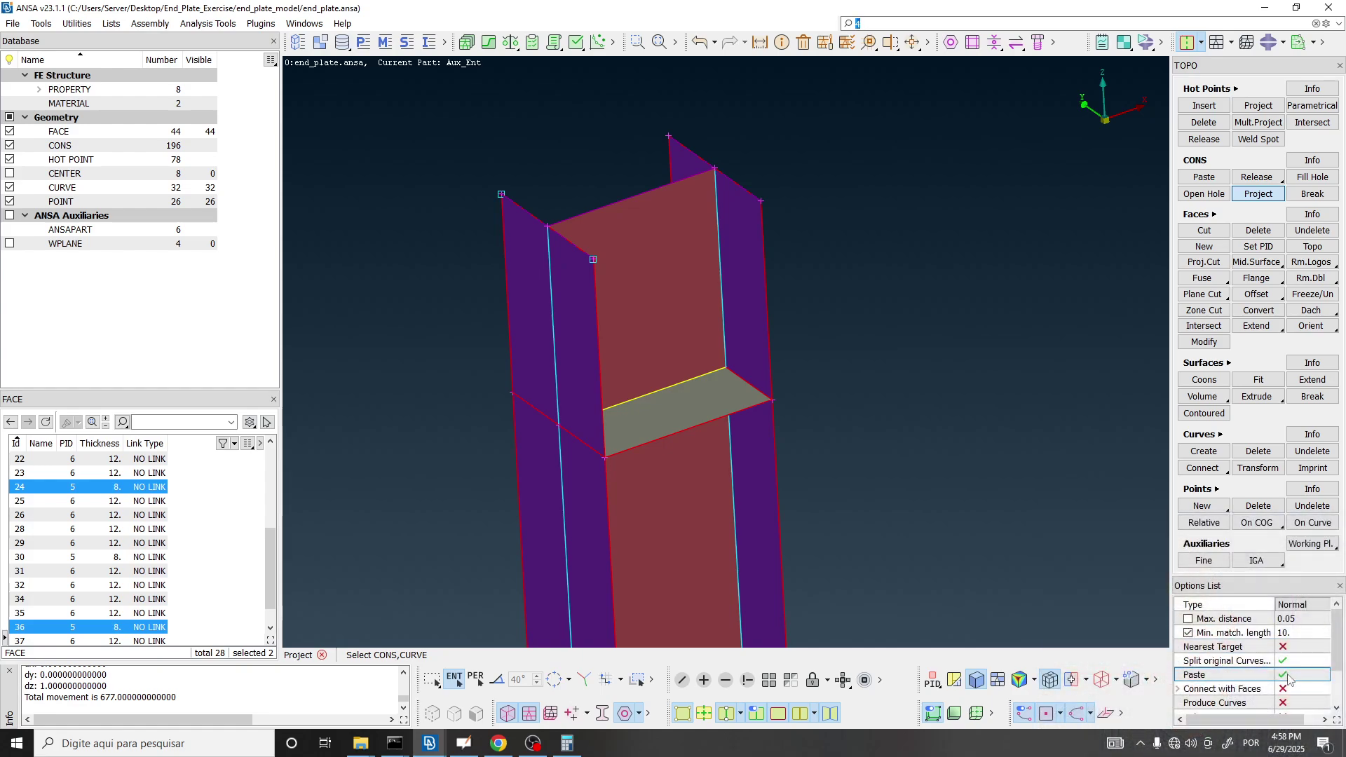
click(746, 383)
middle_click(747, 383)
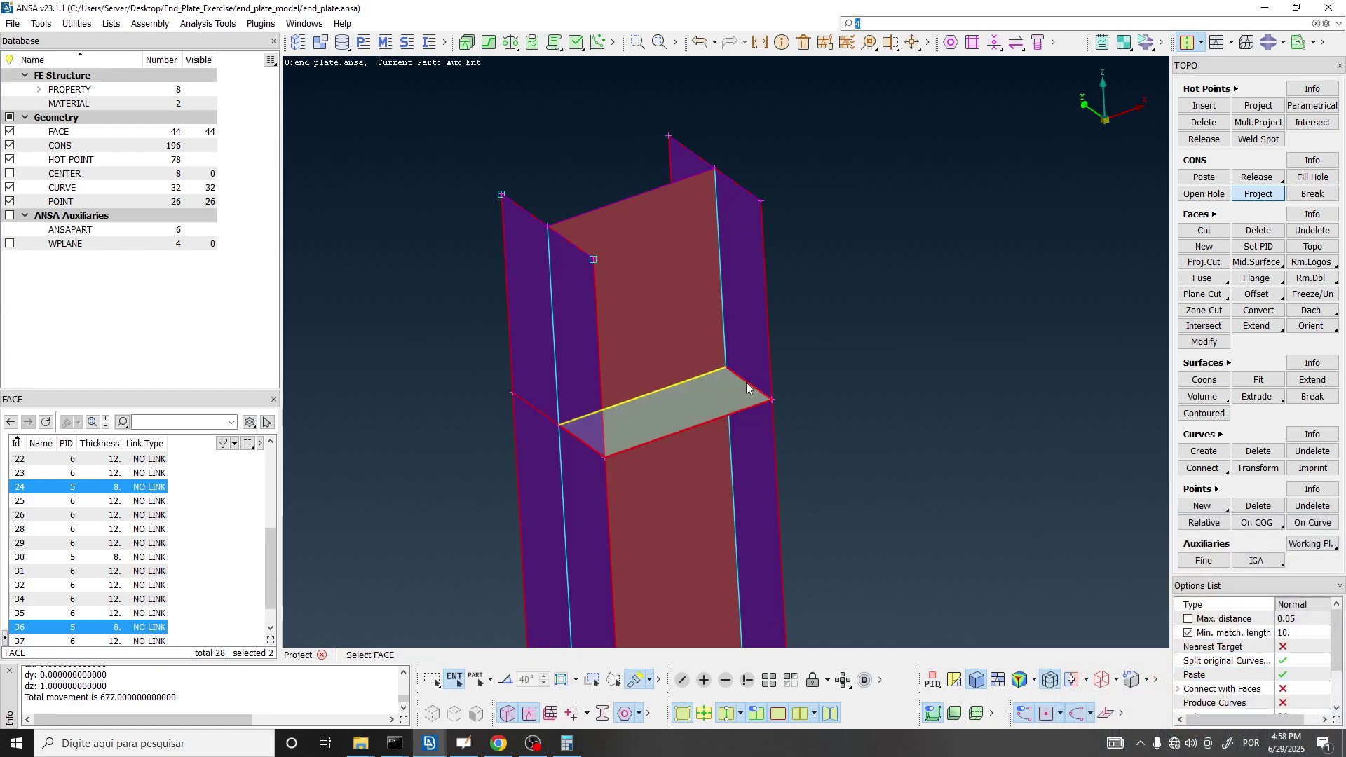
click(749, 343)
middle_click(749, 342)
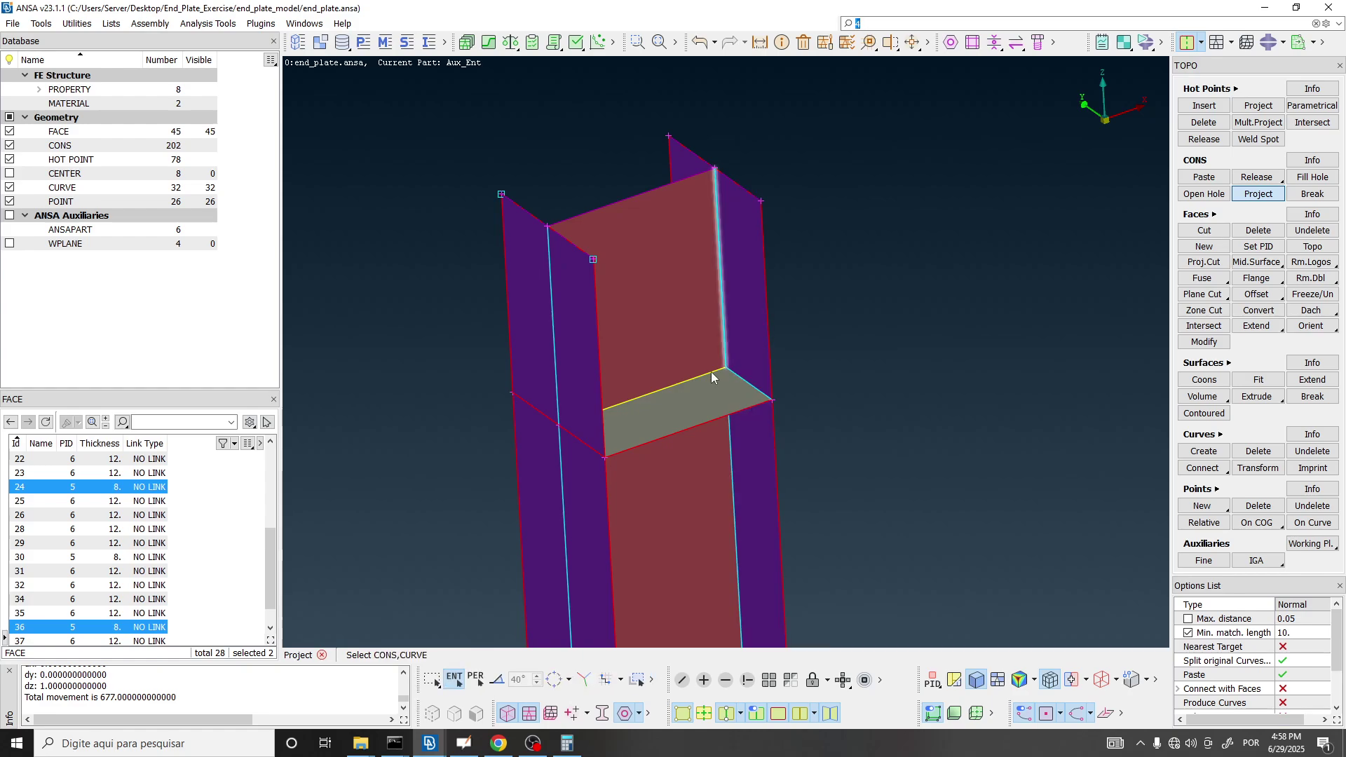
click(690, 385)
middle_click(689, 385)
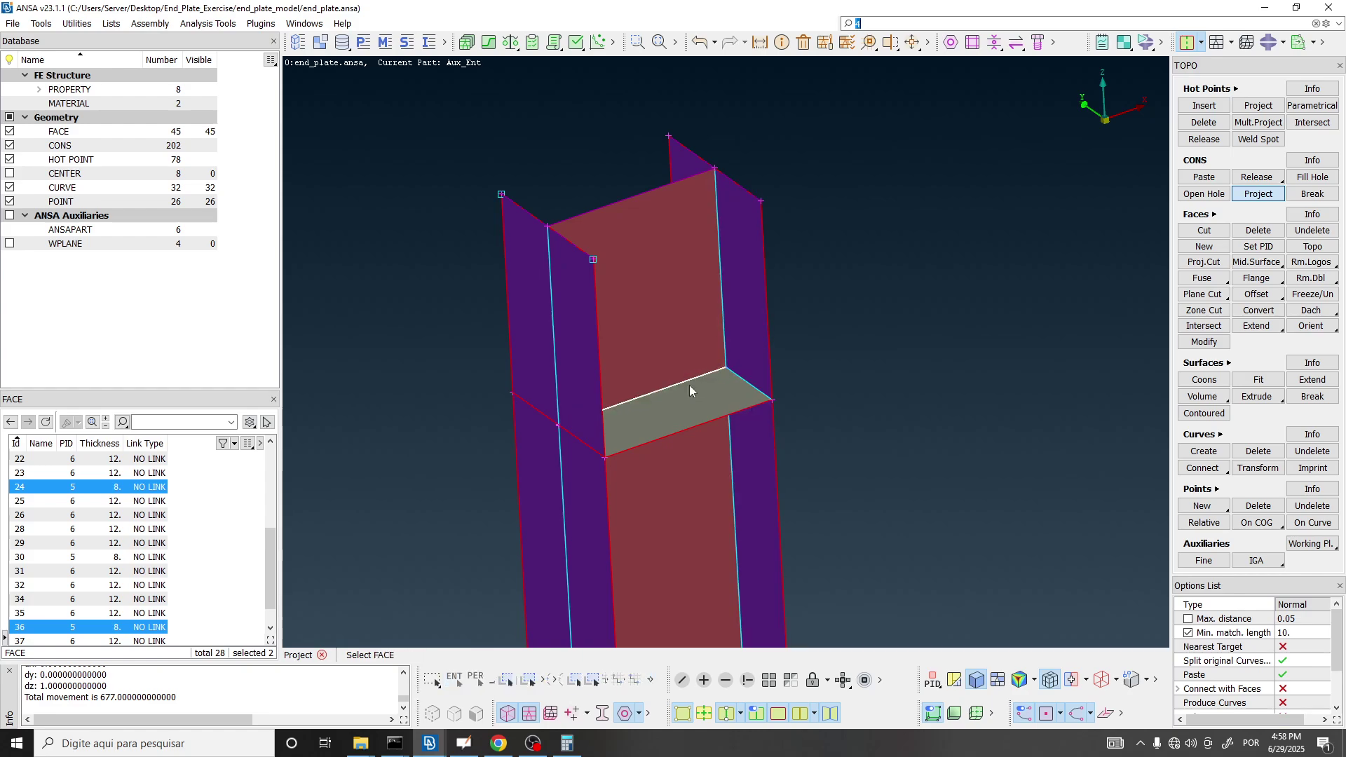
click(678, 316)
middle_click(678, 316)
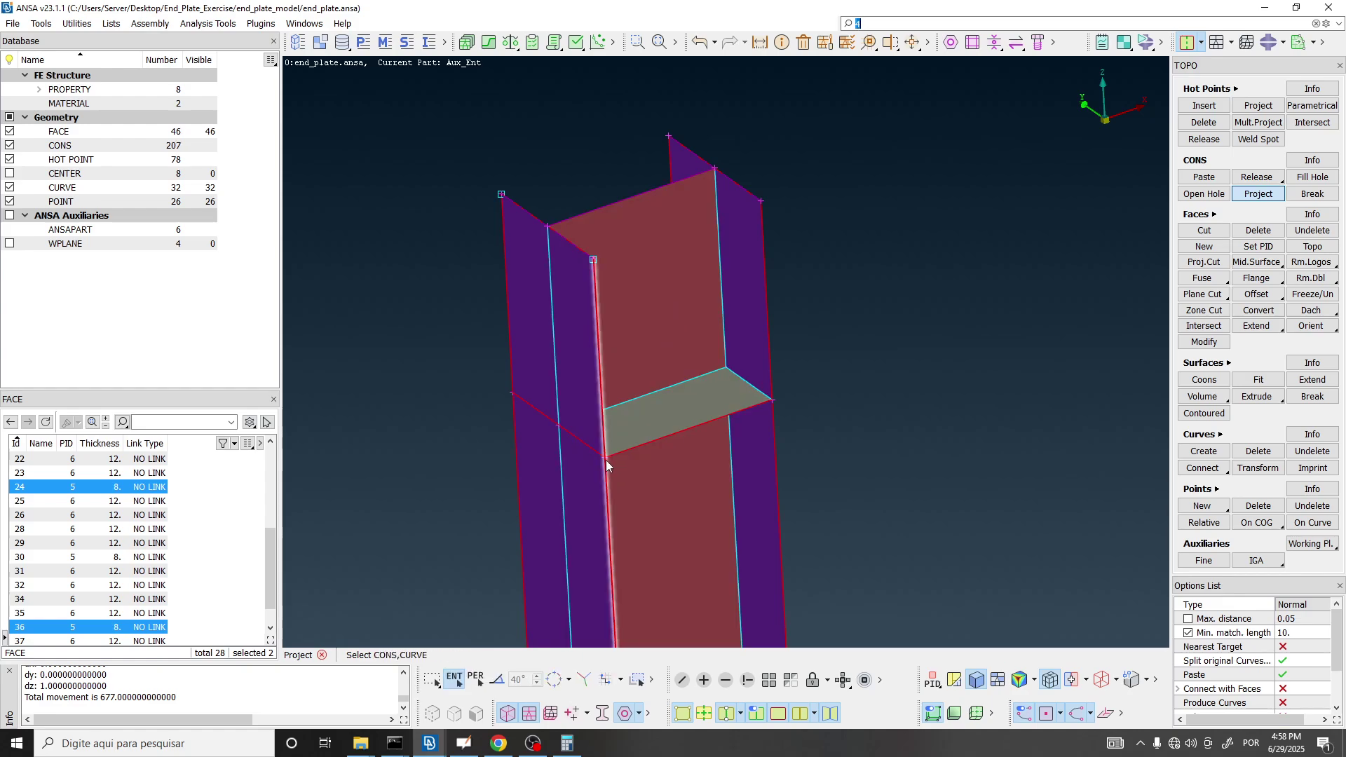
Project both copied stiffeners' beam-side edges and the opposite stiffener's outer edge onto the adjoining column flange faces.
ctrl+drag(634, 406, 629, 461)
click(579, 407)
middle_click(579, 406)
middle_click(567, 372)
click(646, 429)
middle_click(661, 402)
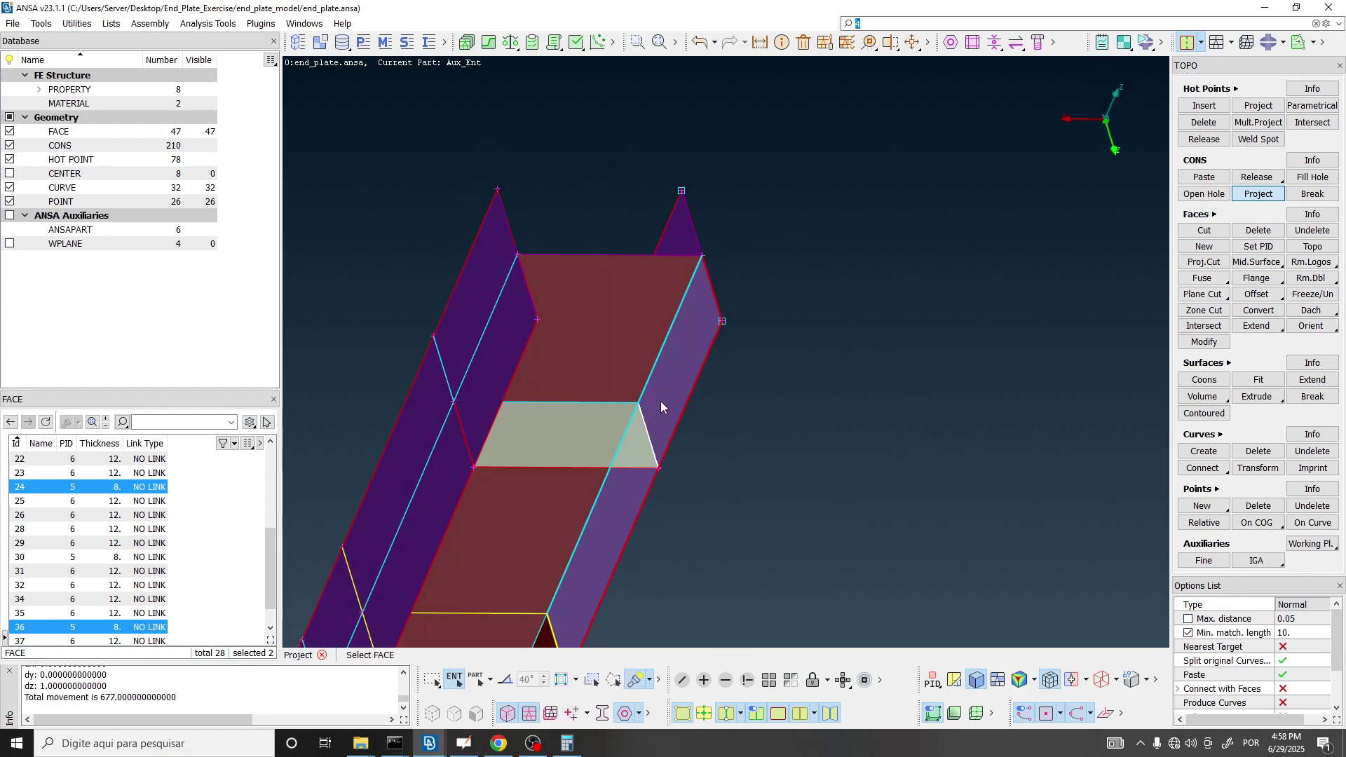
middle_click(661, 401)
ctrl+drag(661, 401, 490, 390)
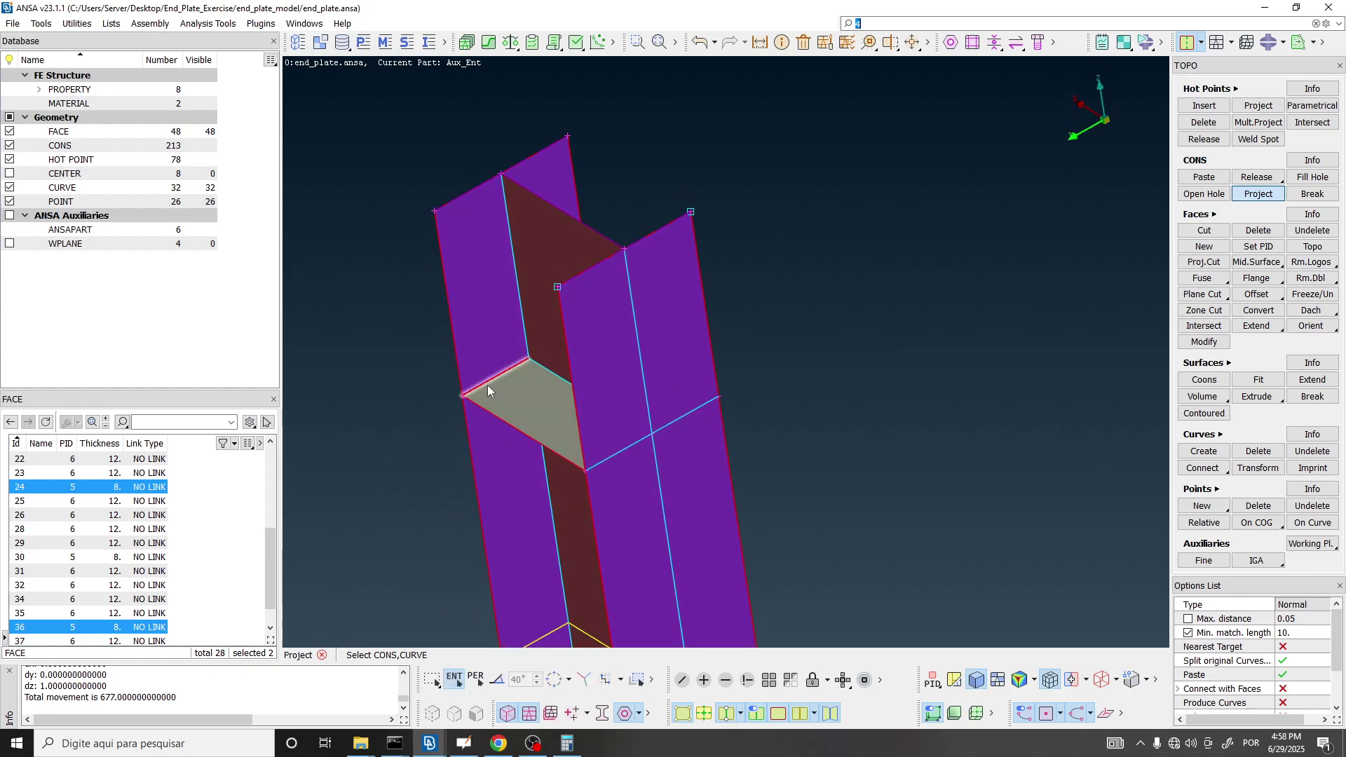
click(491, 385)
middle_click(535, 439)
ctrl+drag(536, 439, 572, 389)
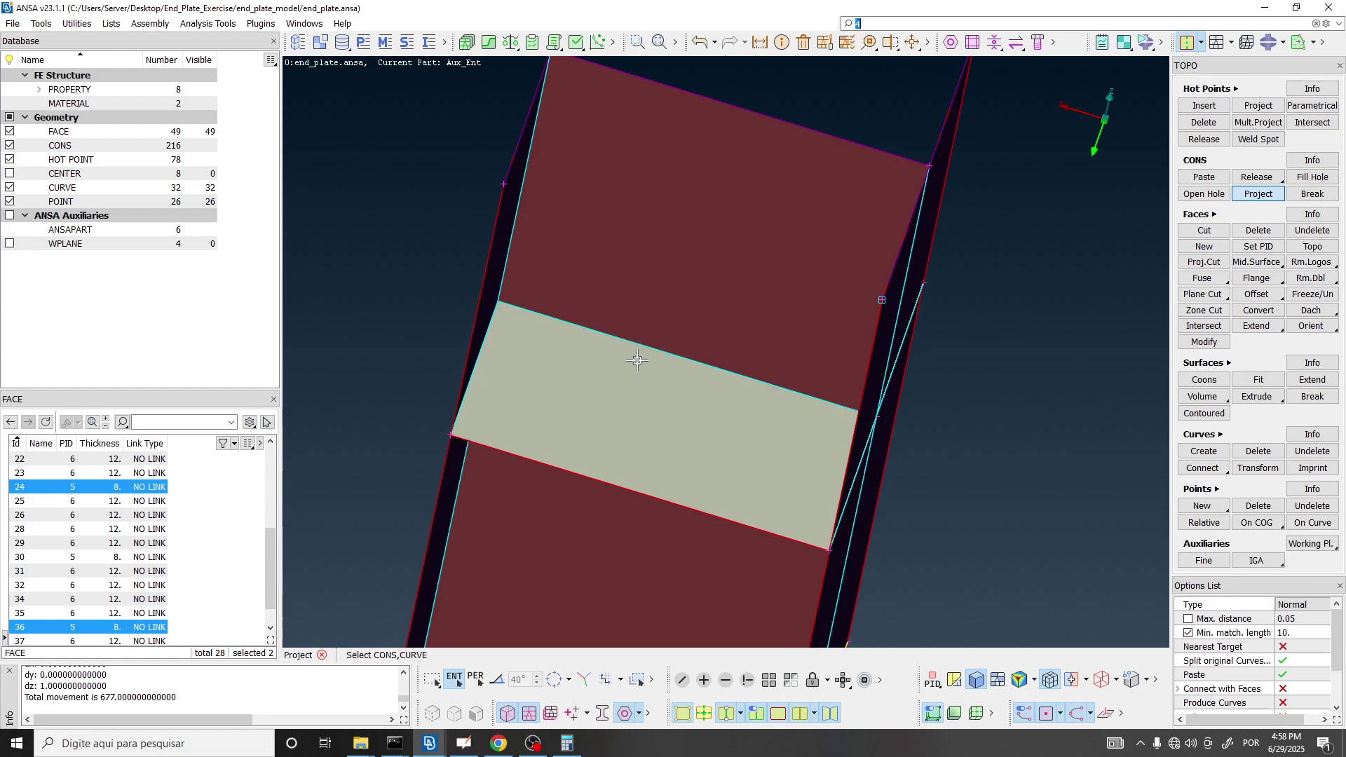
Run Topo on the CONS around the copied stiffeners across the full width of the upper column.
scroll(643, 356, down, 3)
mouse_move(643, 356)
ctrl+mouse_down()
mouse_move(631, 355)
mouse_move(670, 355)
mouse_move(666, 367)
ctrl+mouse_up()
scroll(666, 368, up, 3)
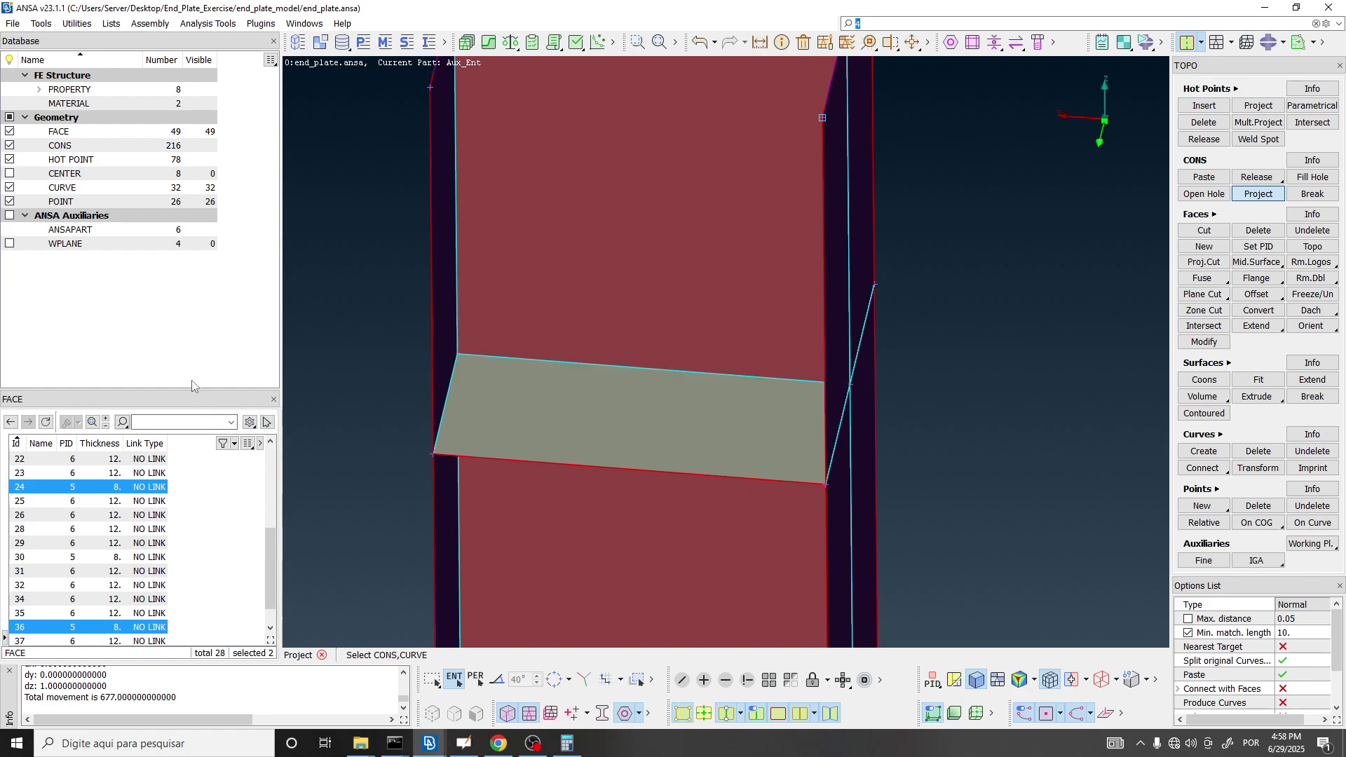
scroll(628, 322, down, 4)
scroll(708, 338, up, 2)
ctrl+drag(588, 322, 586, 274)
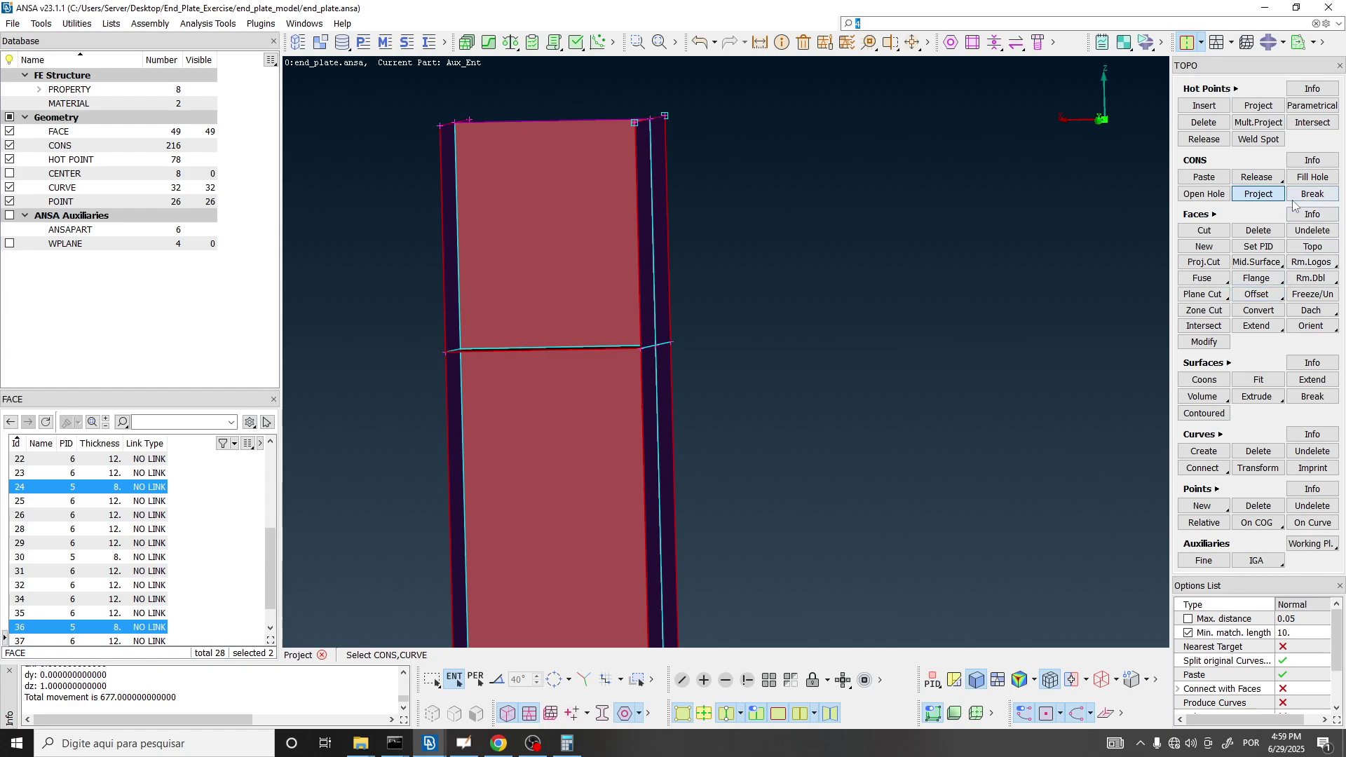
click(1328, 251)
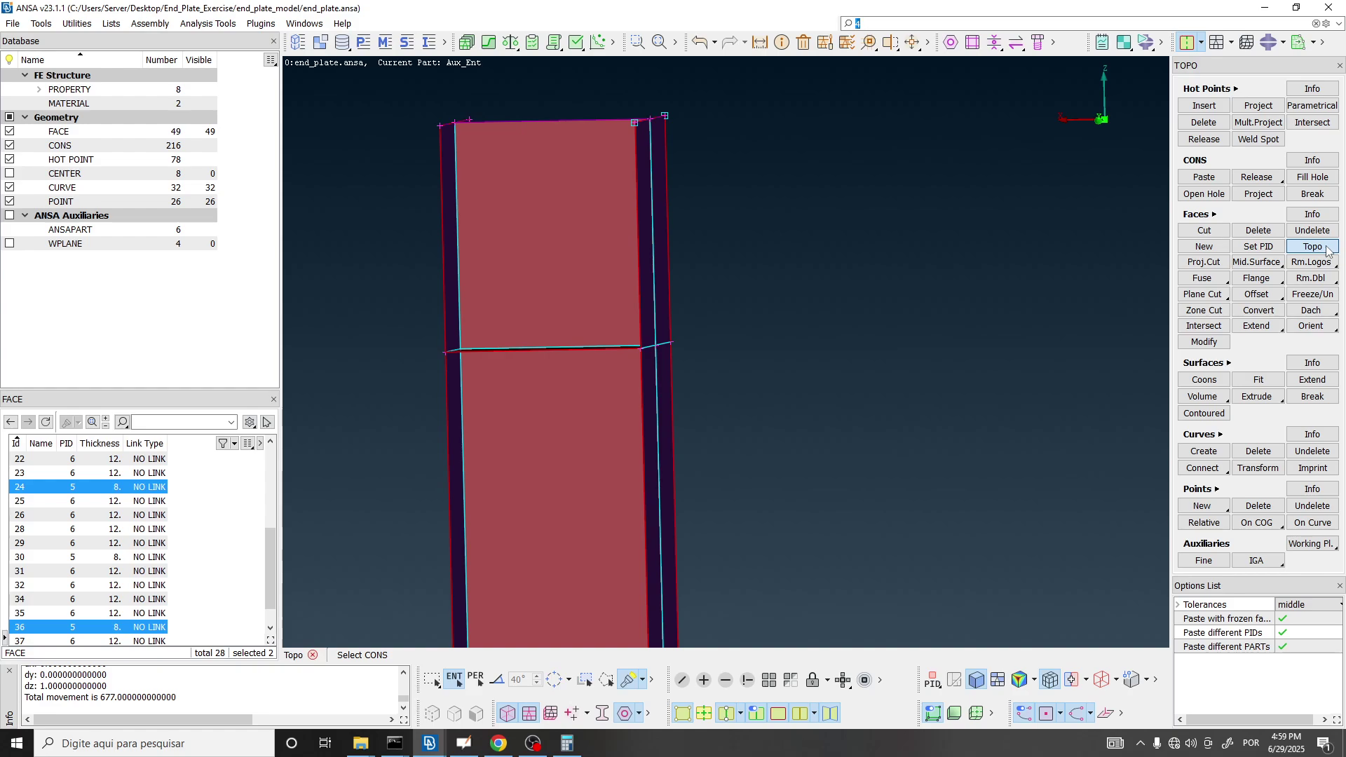
drag(371, 281, 917, 385)
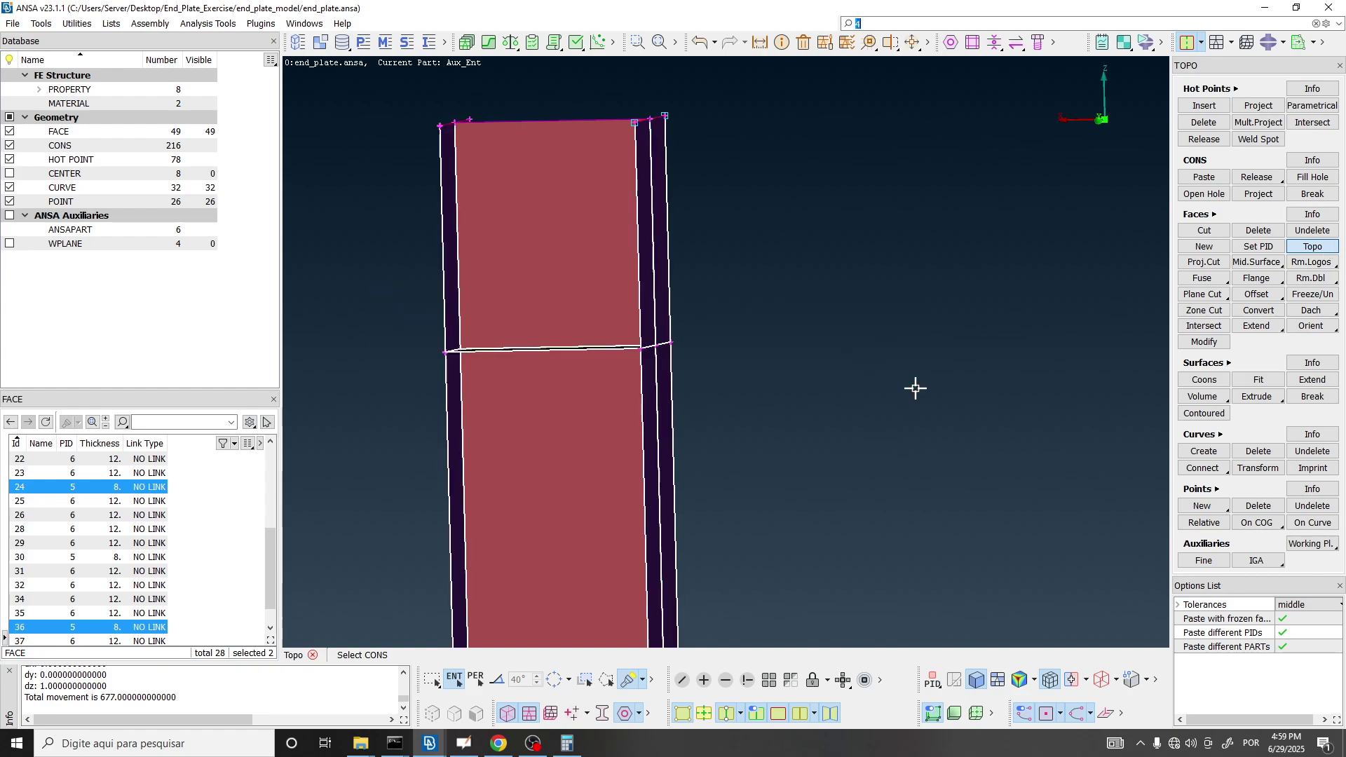
scroll(917, 385, down, 2)
scroll(793, 377, up, 3)
ctrl+drag(709, 348, 660, 365)
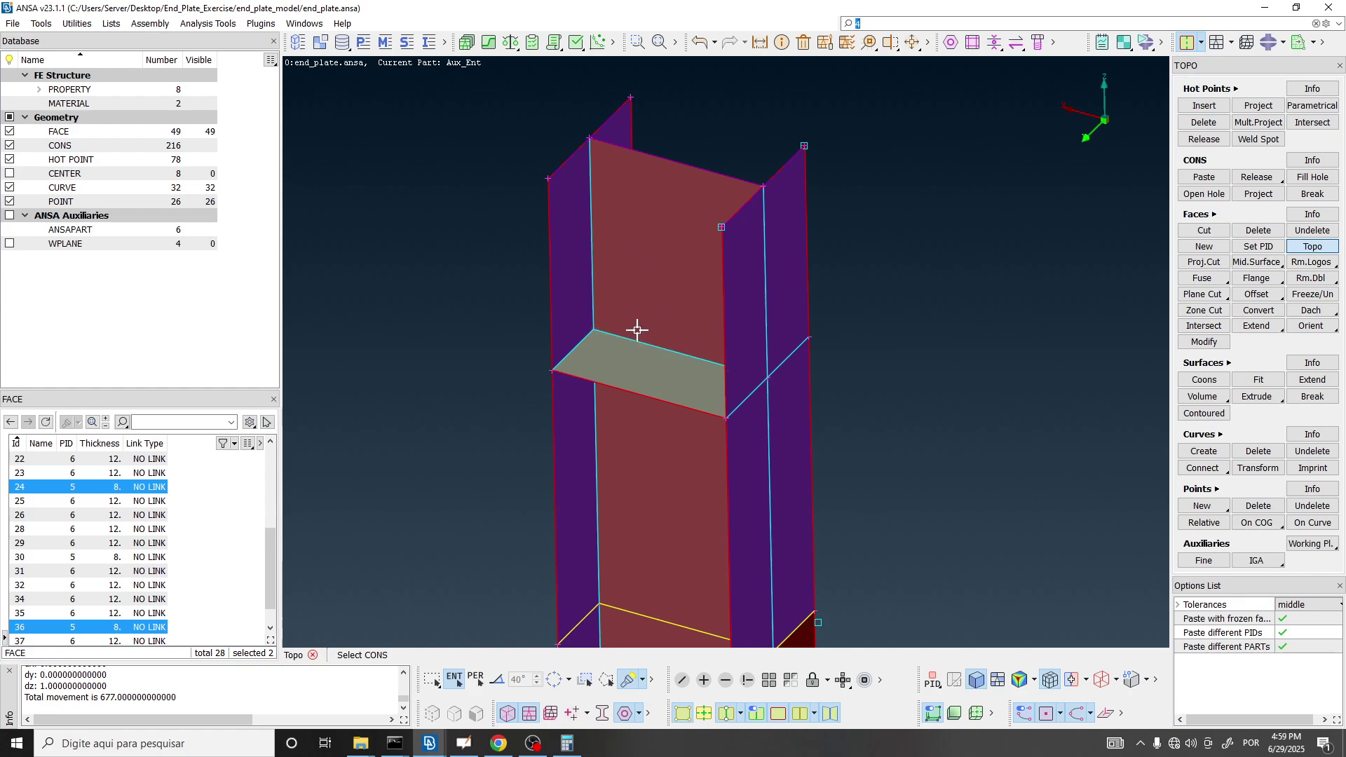
Switch to OpenBoard and enlarge the paper's column elevation to read the displacement-restraint dimensions near the column's upper end.
ctrl+drag(637, 330, 656, 275)
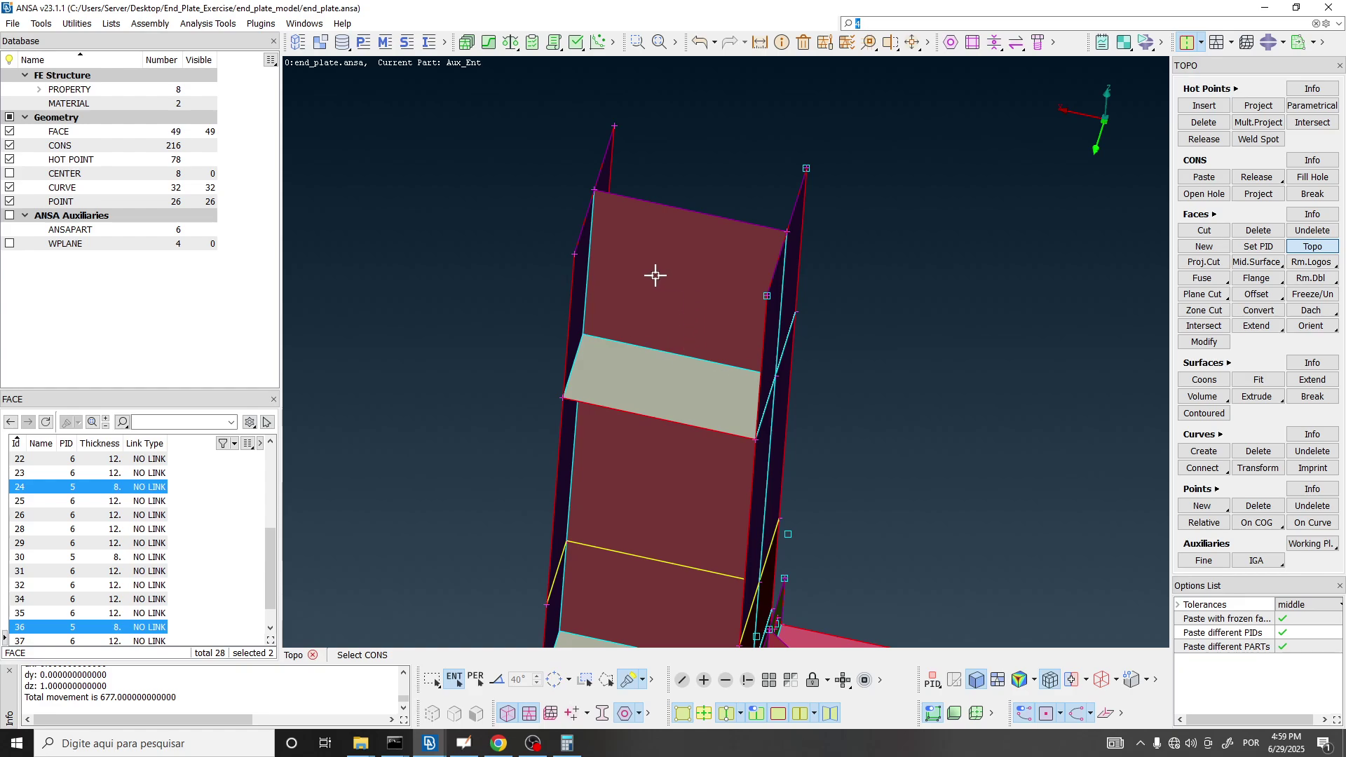
ctrl+drag(672, 349, 622, 271)
key(alt+Tab)
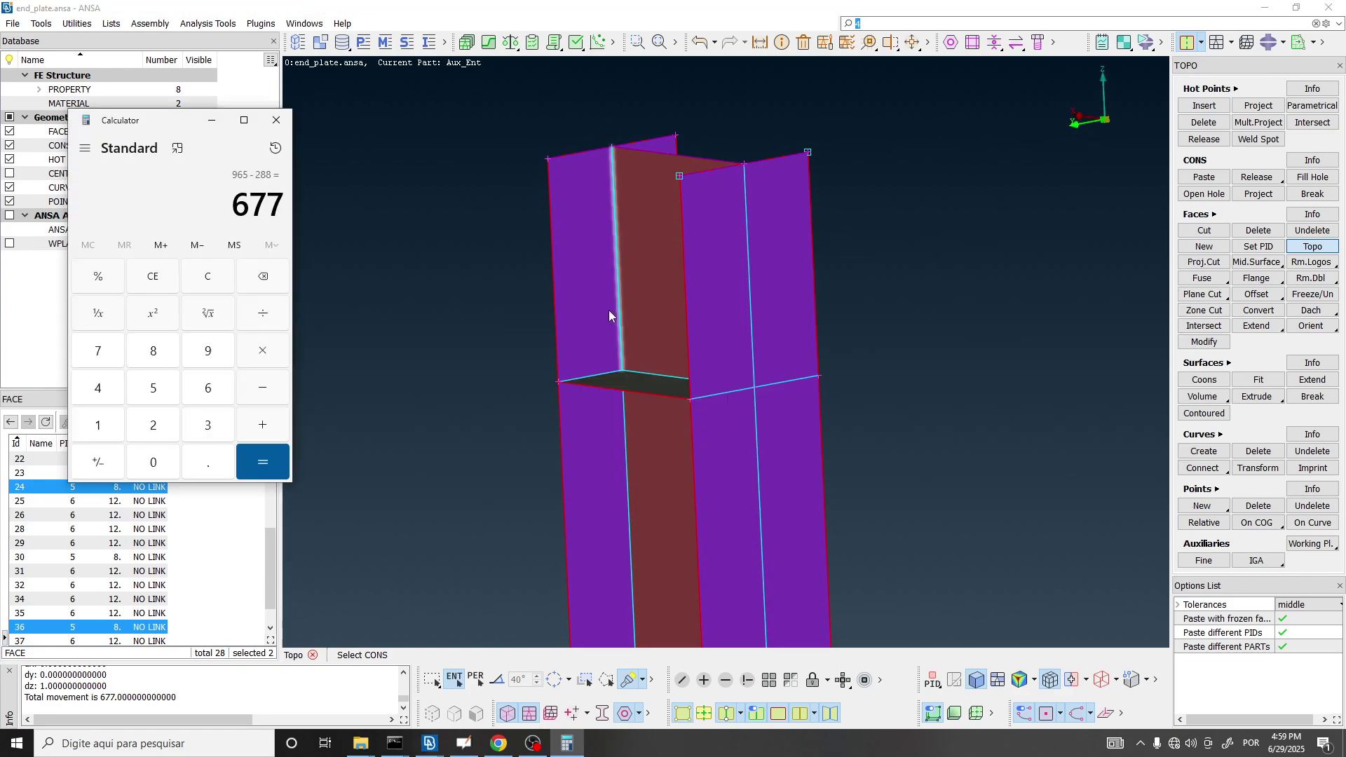
click(276, 120)
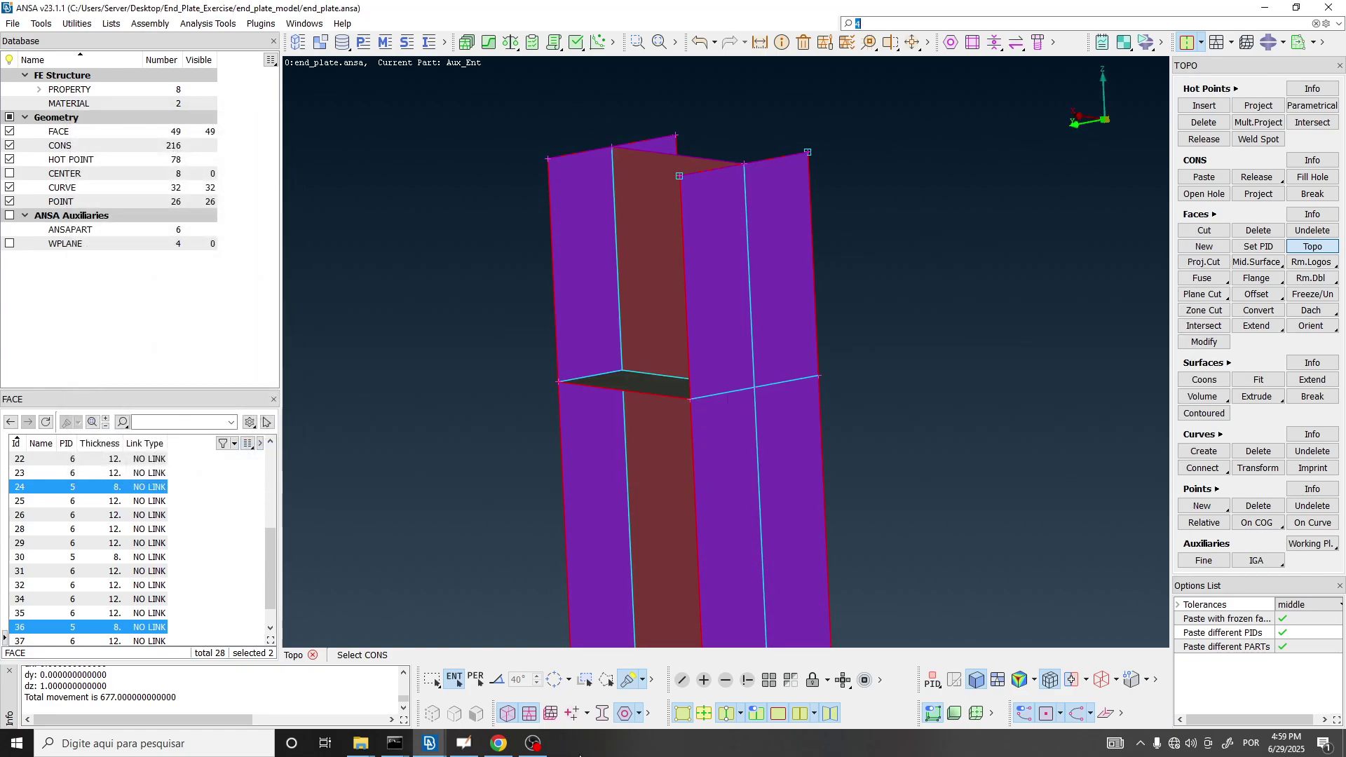
click(464, 744)
ctrl+scroll(479, 667, down, 2)
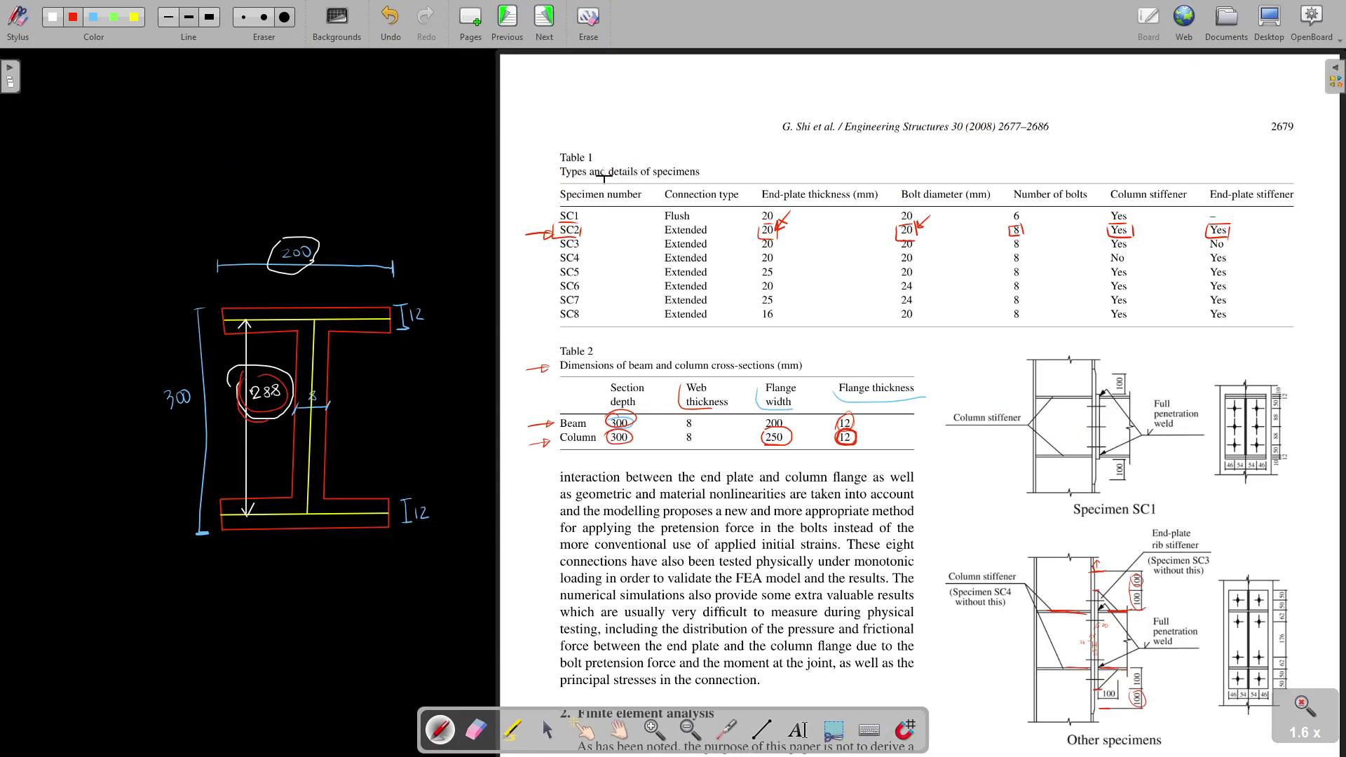
click(544, 29)
ctrl+scroll(682, 305, up, 2)
ctrl+scroll(683, 305, up, 1)
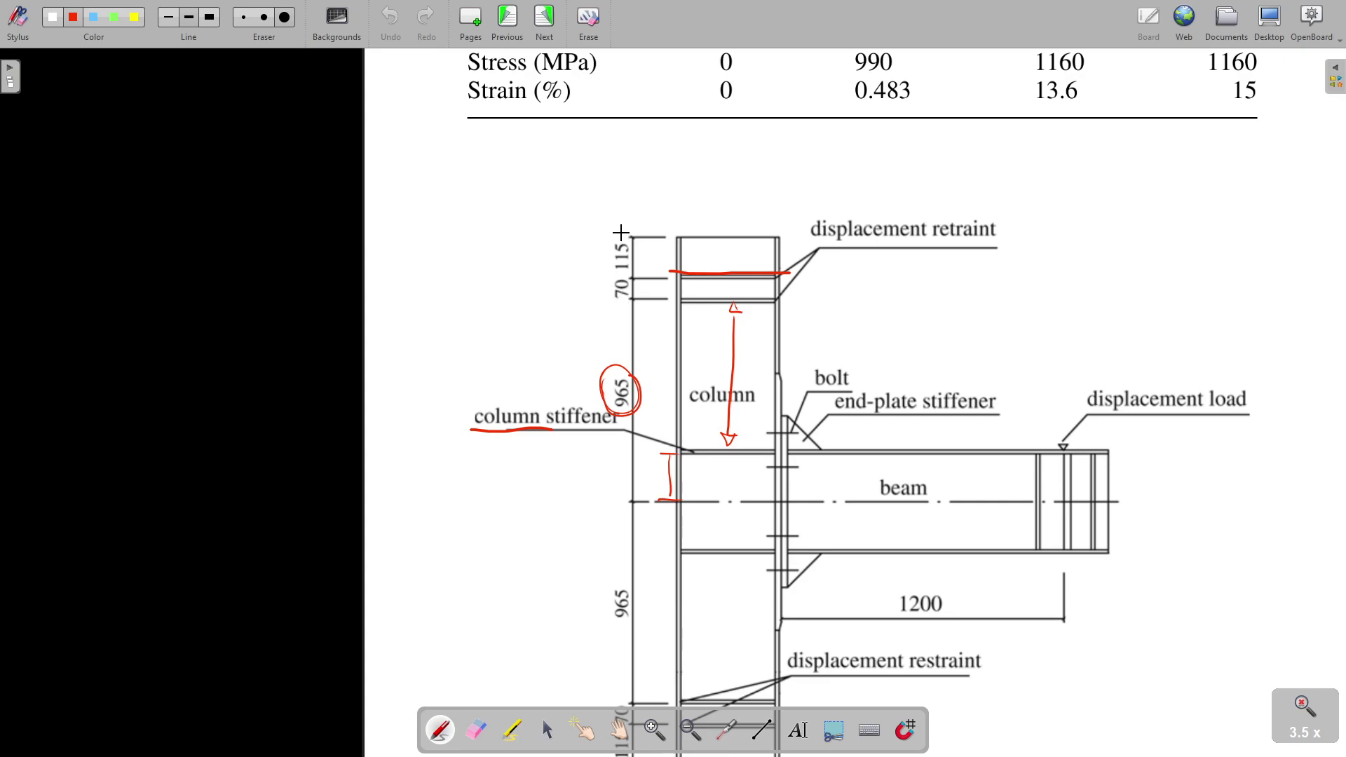
Calculate 70 + 115 in Calculator for the distance from the inner displacement restraint to the column end.
click(29, 749)
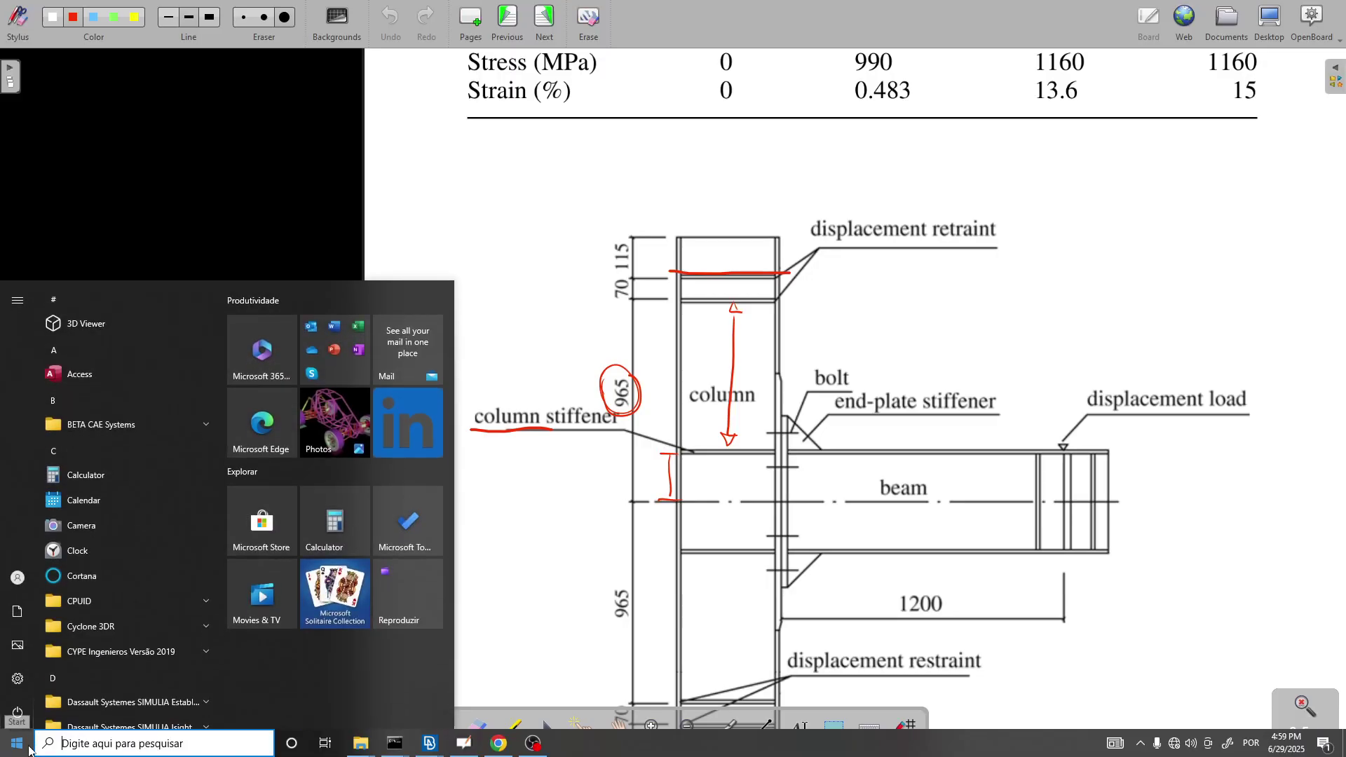
text(calc)
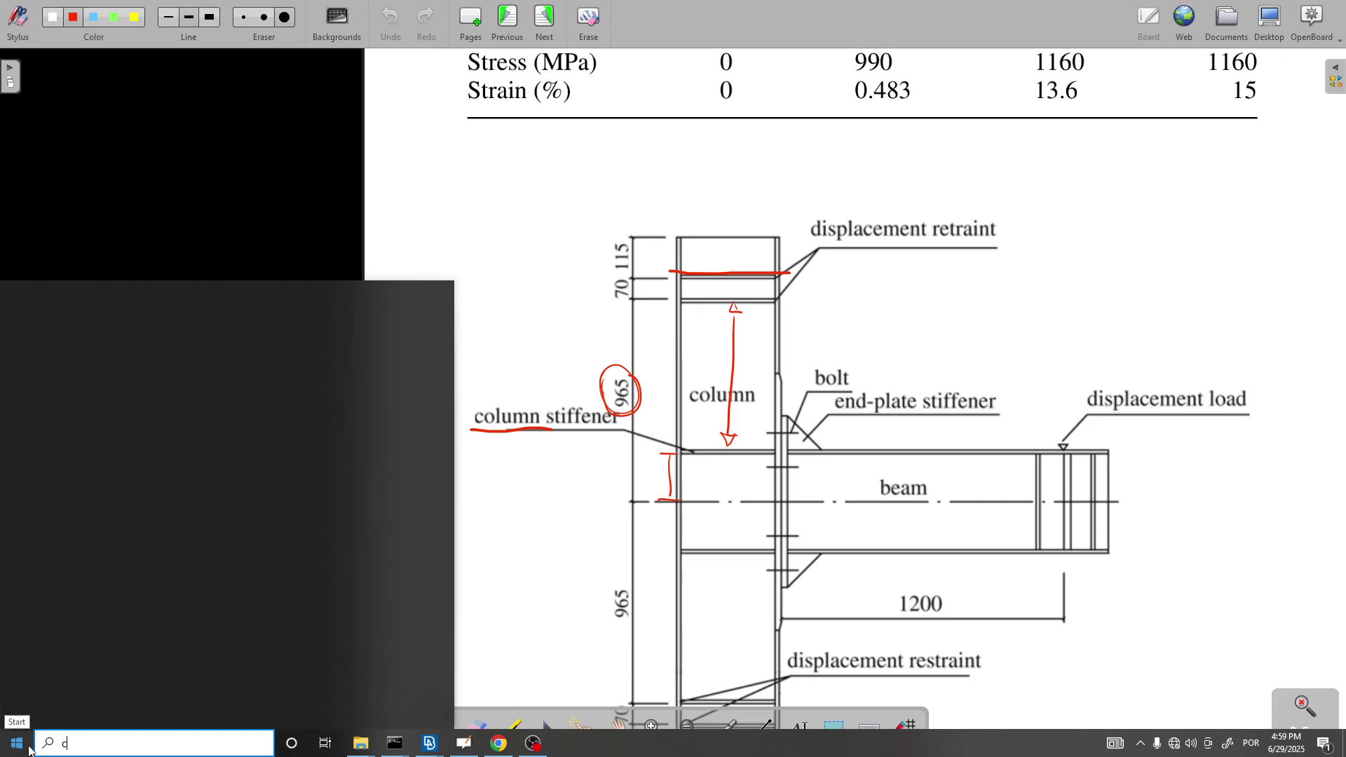
key(Return)
text(70 )
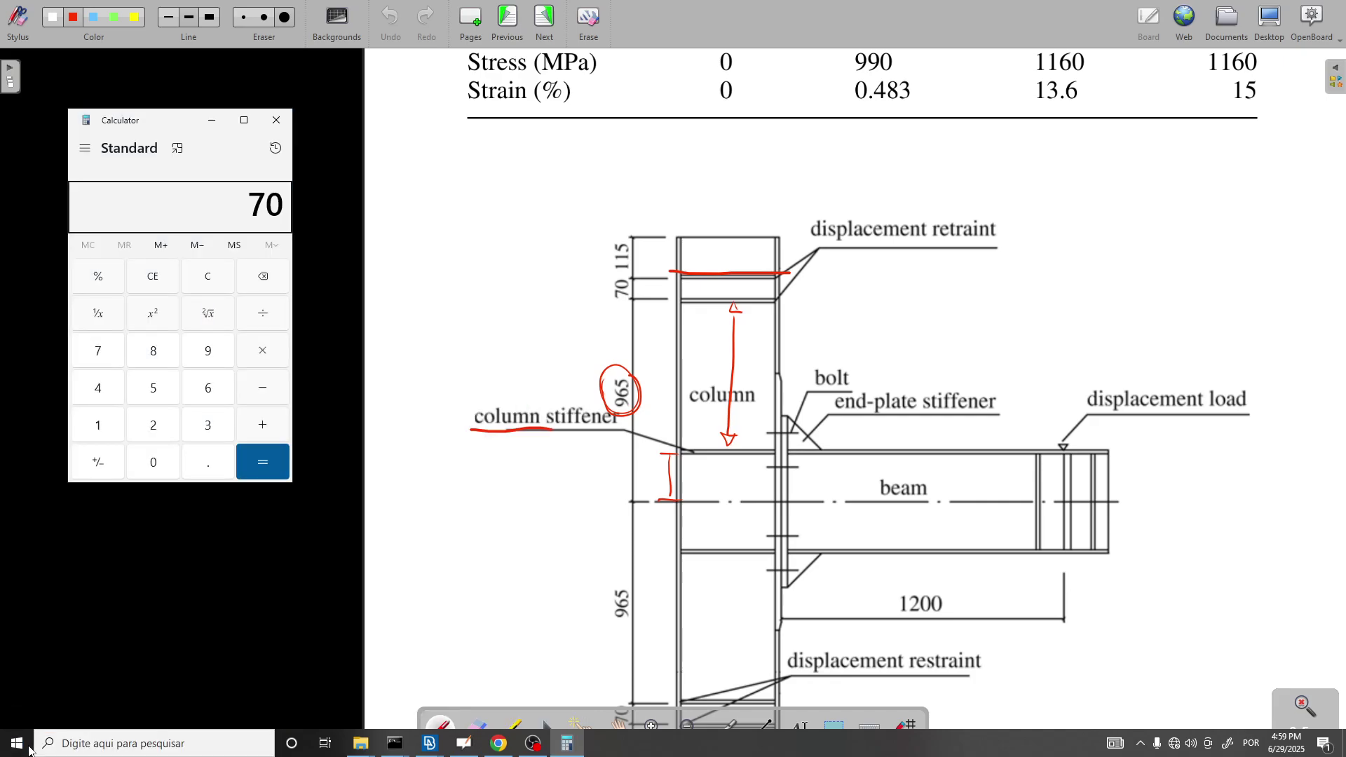
text(+ 115)
key(Return)
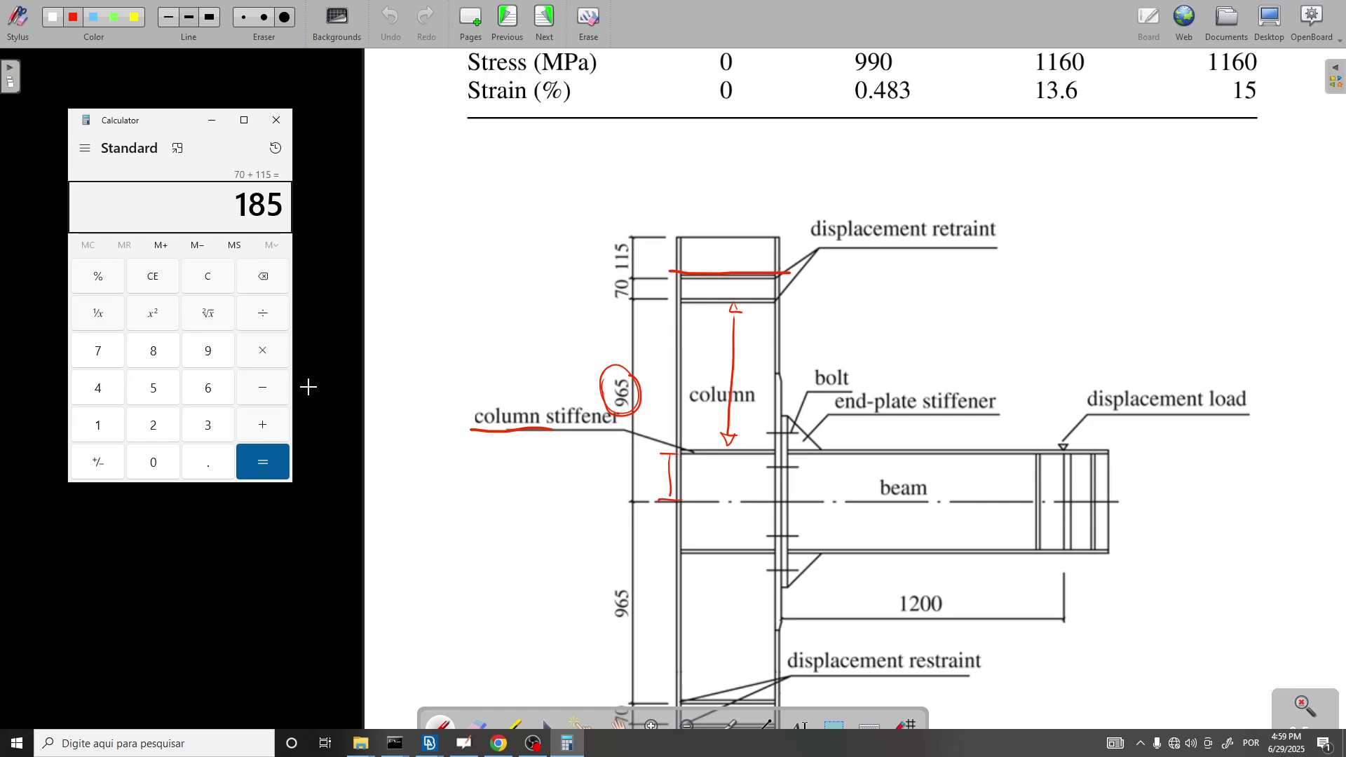
click(276, 120)
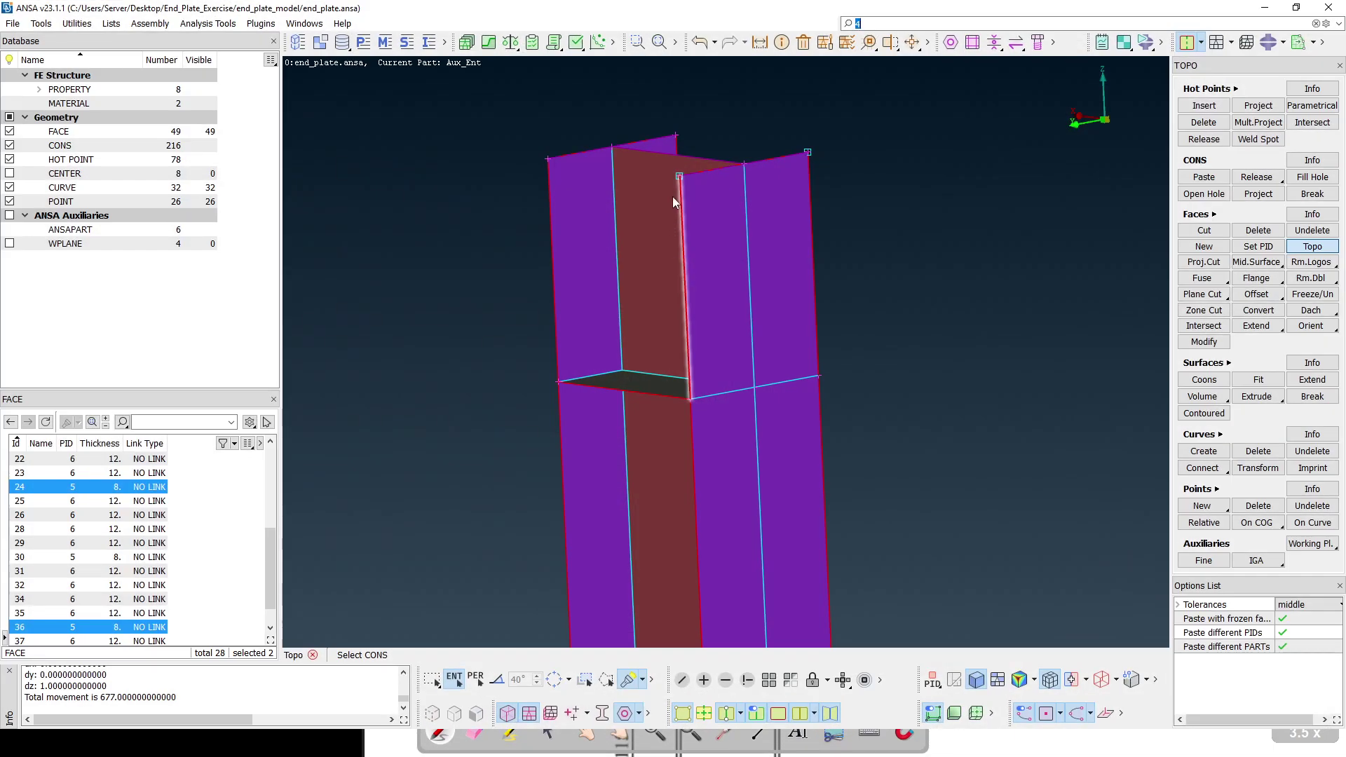
Switch to ANSA and measure the beam-side flange's free edge from the copied stiffener to the column's upper end.
click(760, 43)
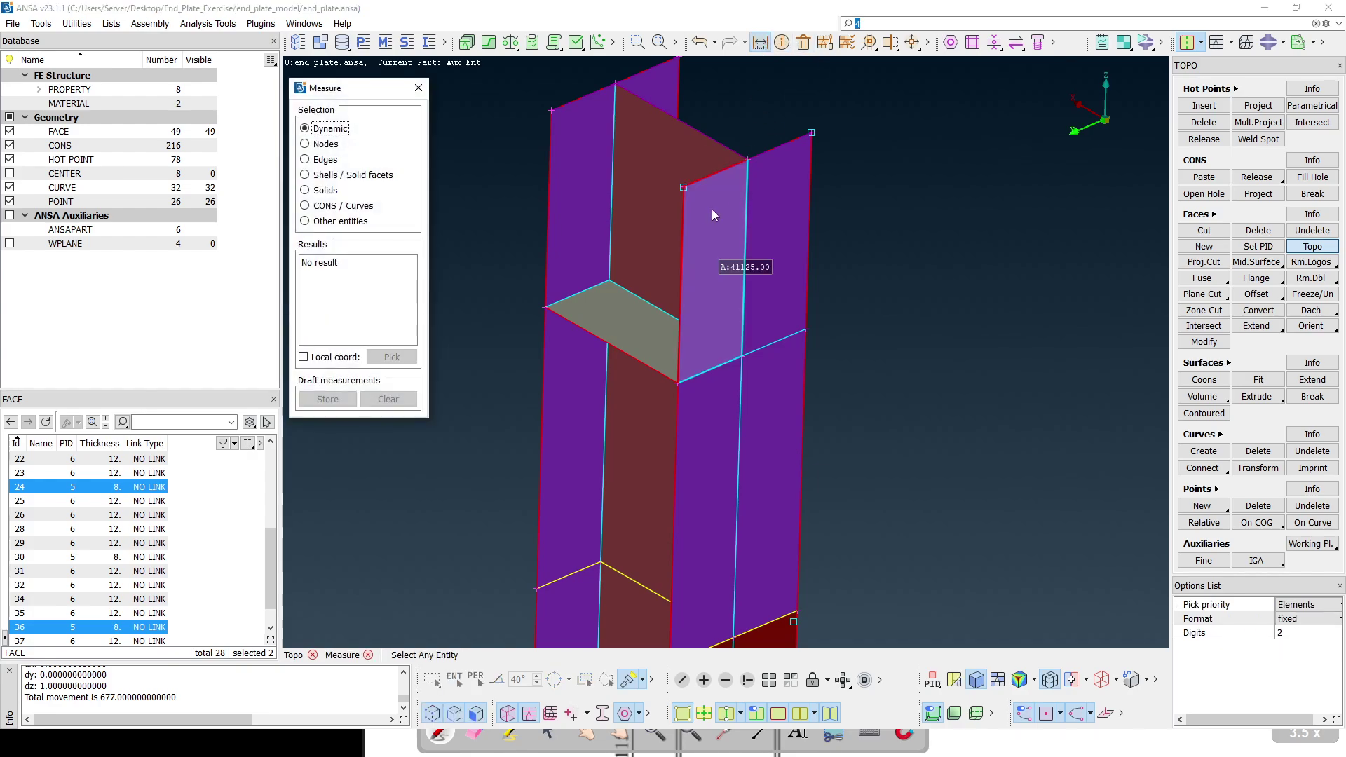
ctrl+drag(683, 216, 697, 282)
scroll(685, 177, down, 5)
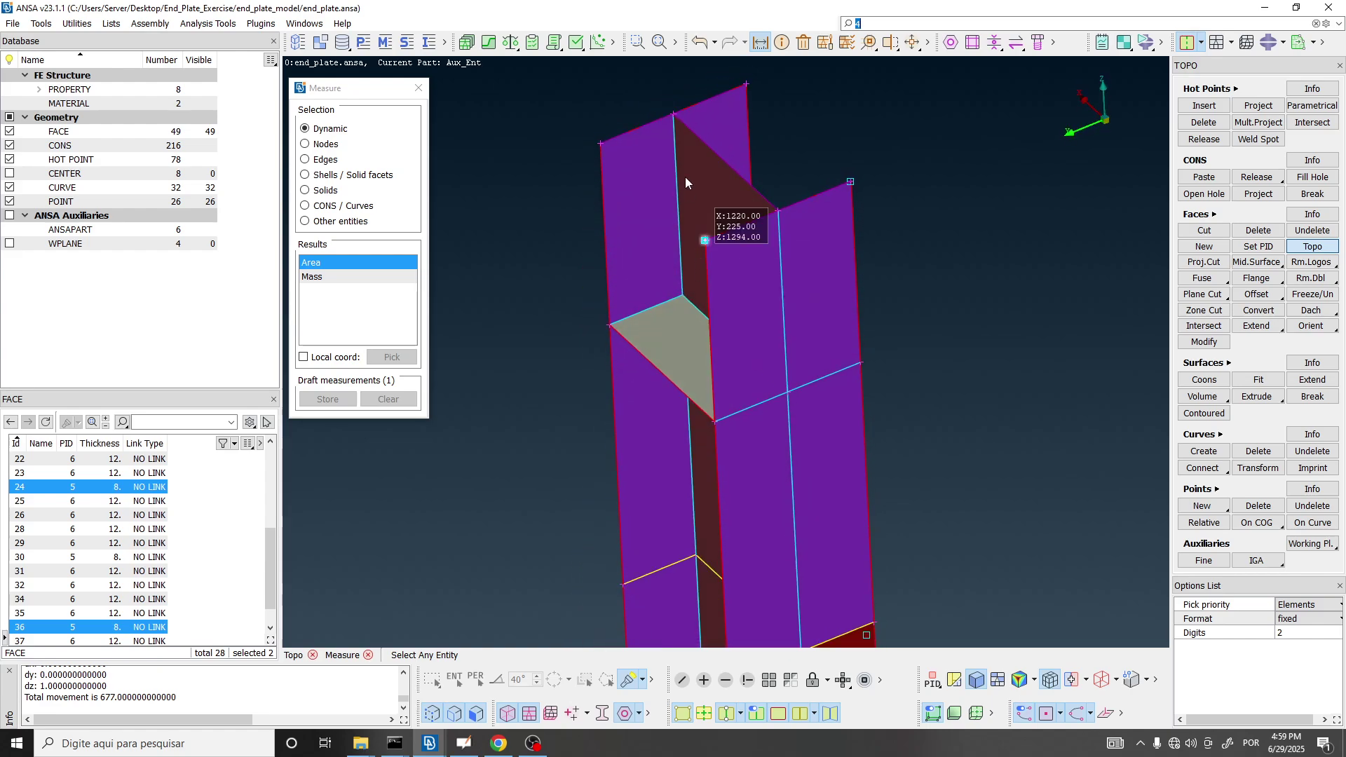
scroll(693, 203, up, 6)
scroll(675, 234, down, 3)
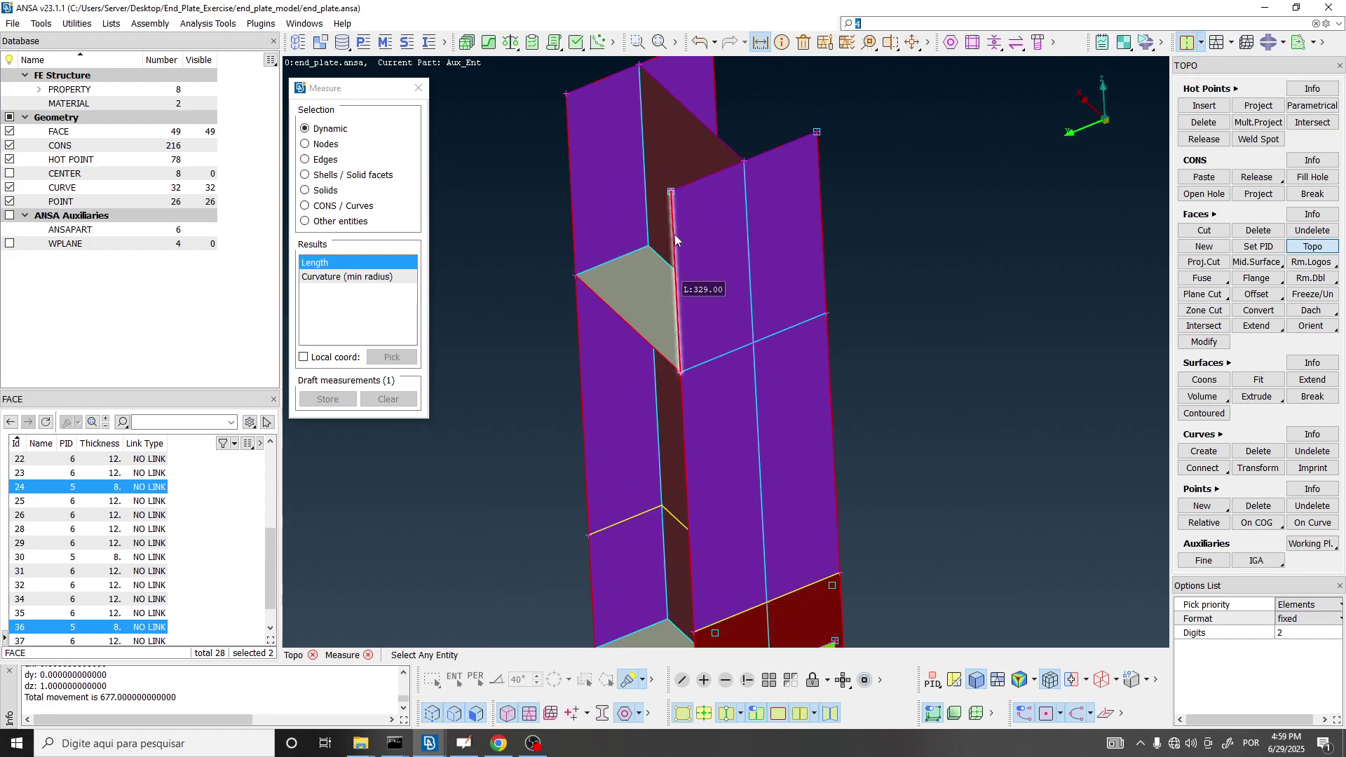
ctrl+drag(675, 234, 826, 209)
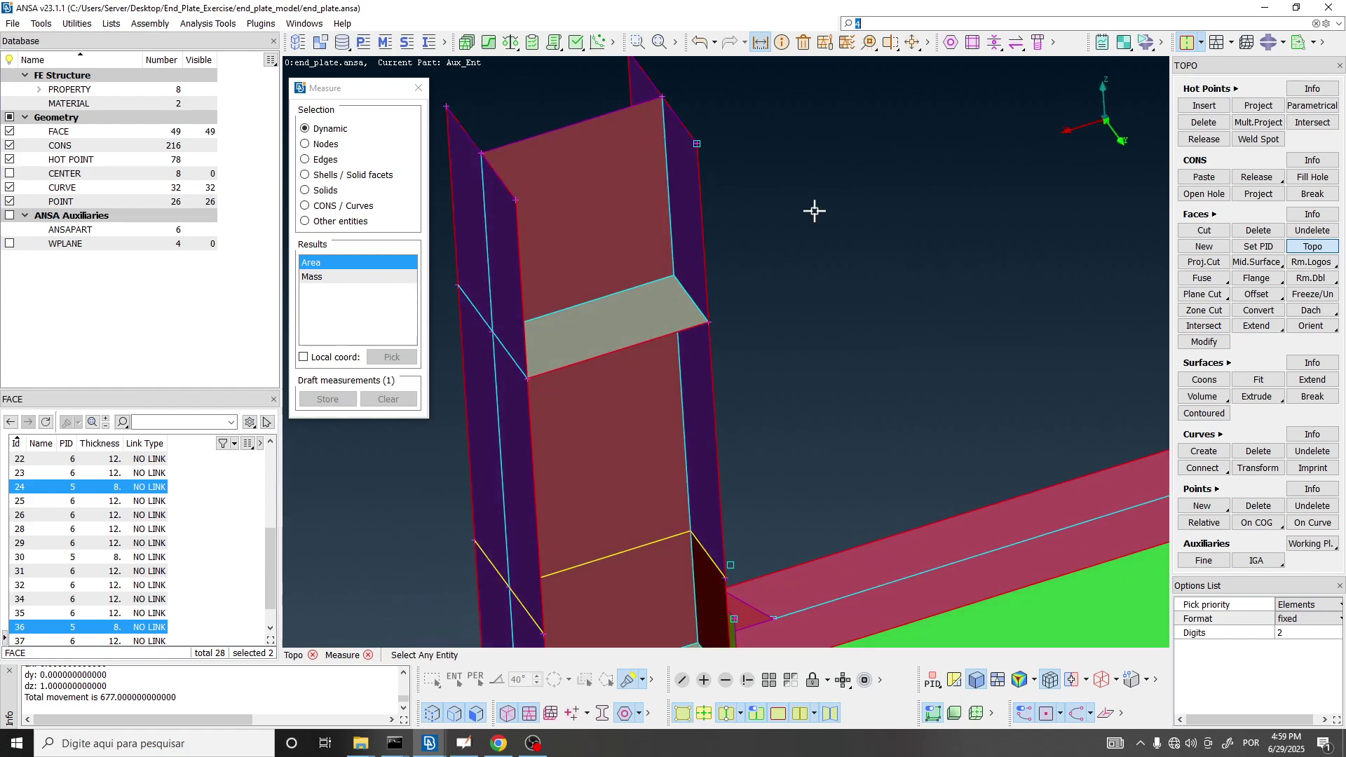
Examine the spacing between the copied stiffener and the original column stiffeners, comparing it with the paper's column elevation.
scroll(866, 340, down, 3)
ctrl+drag(865, 339, 680, 339)
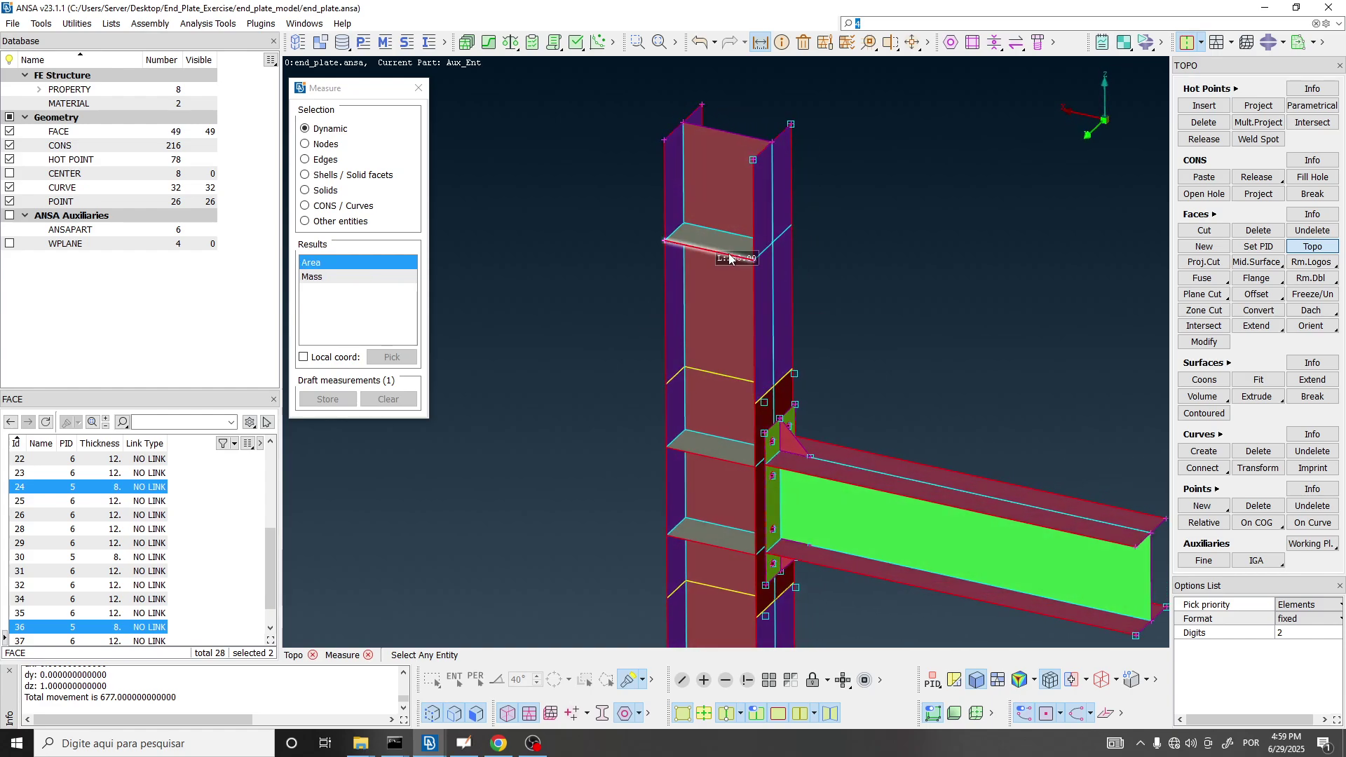
scroll(730, 239, up, 3)
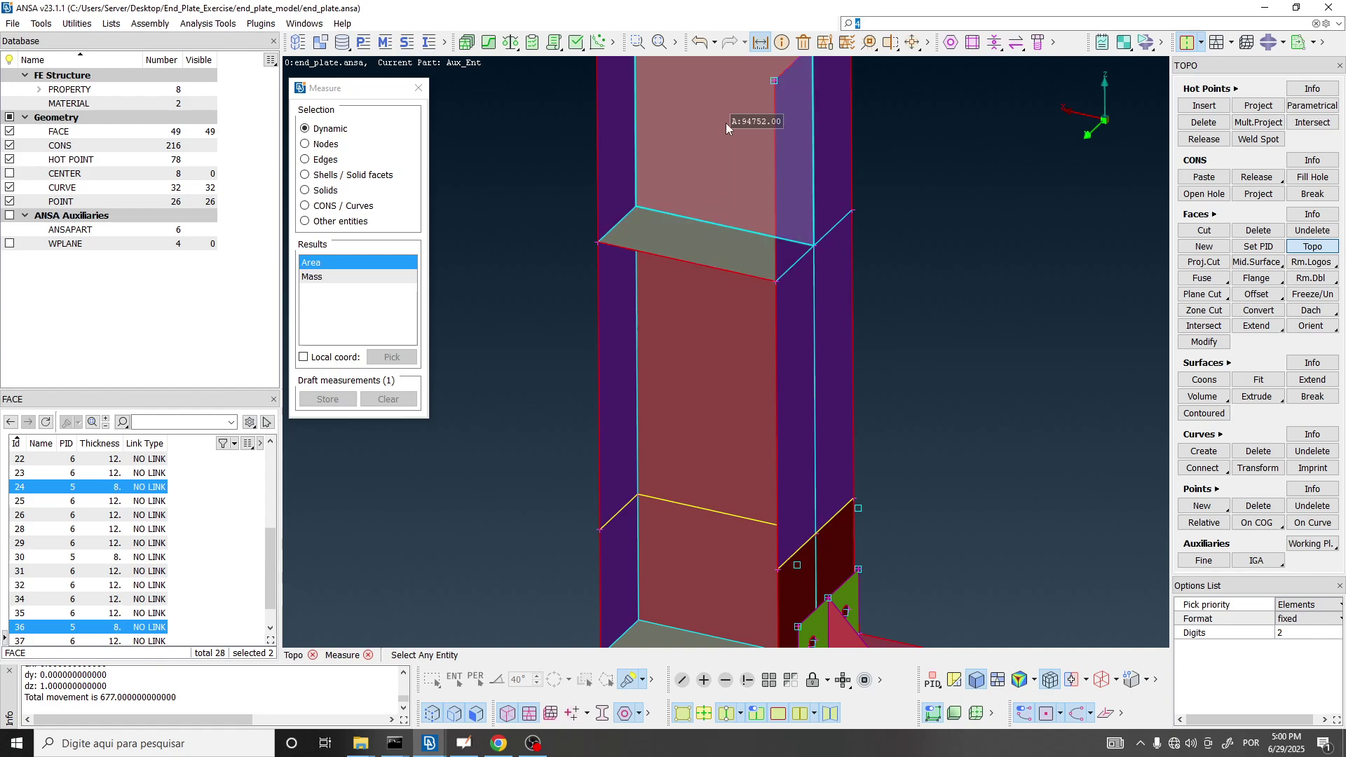
ctrl+drag(760, 192, 759, 234)
key(alt+Tab)
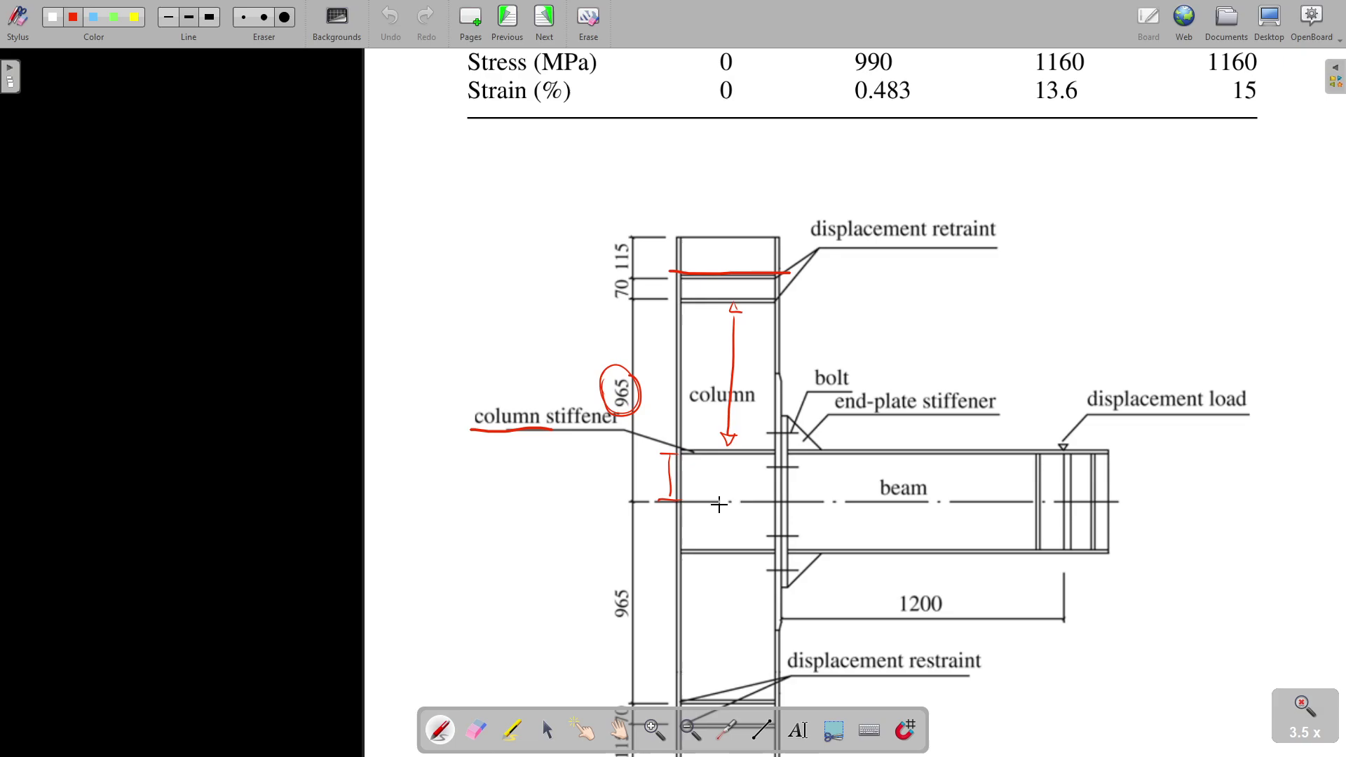
key(alt+Tab)
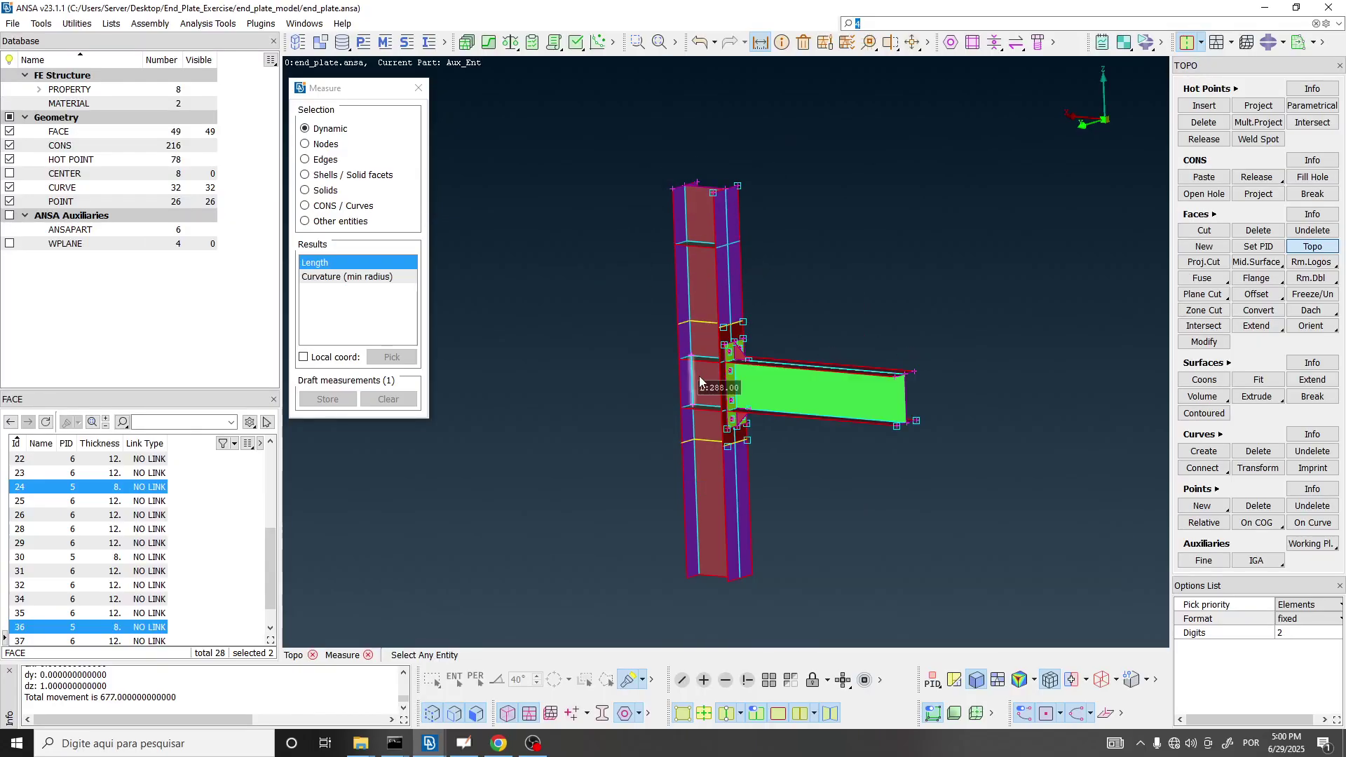
scroll(700, 375, up, 10)
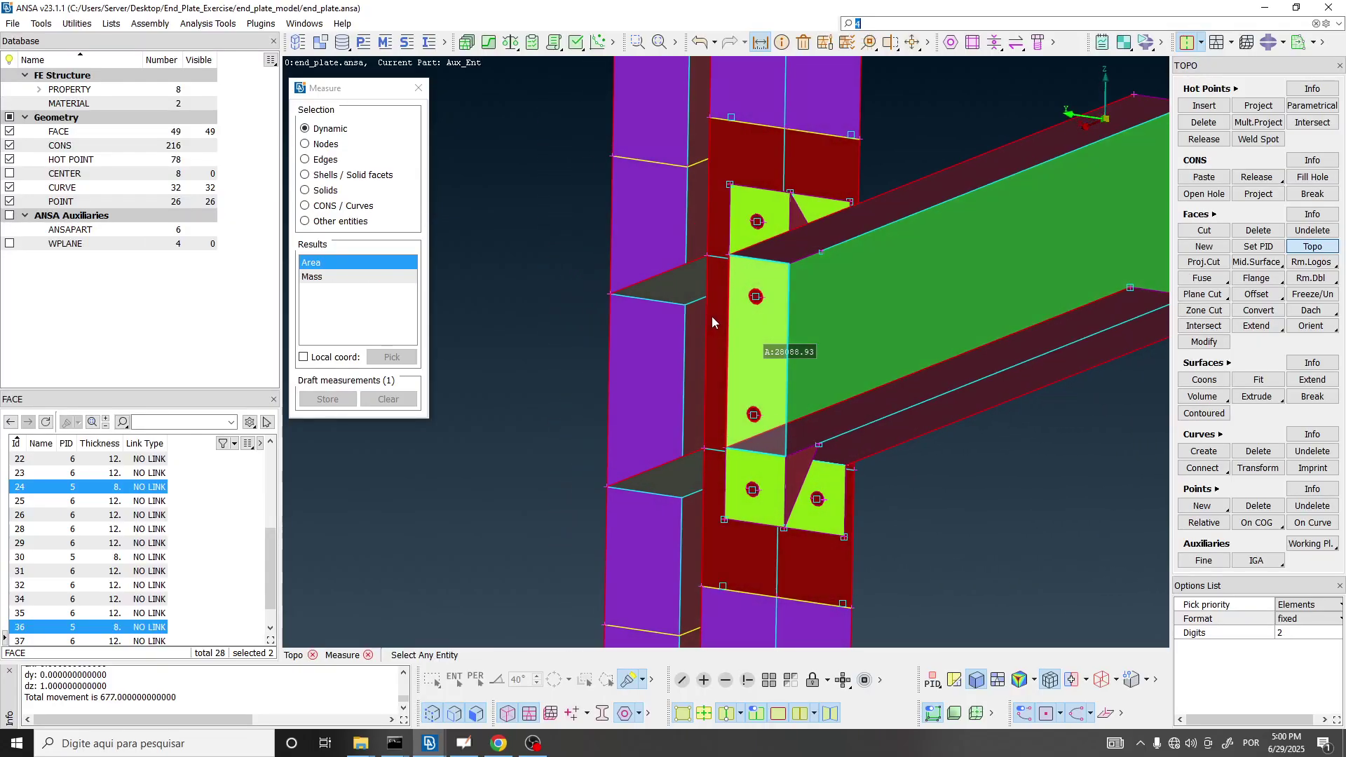
scroll(713, 317, down, 5)
ctrl+drag(773, 331, 785, 393)
ctrl+drag(708, 258, 673, 365)
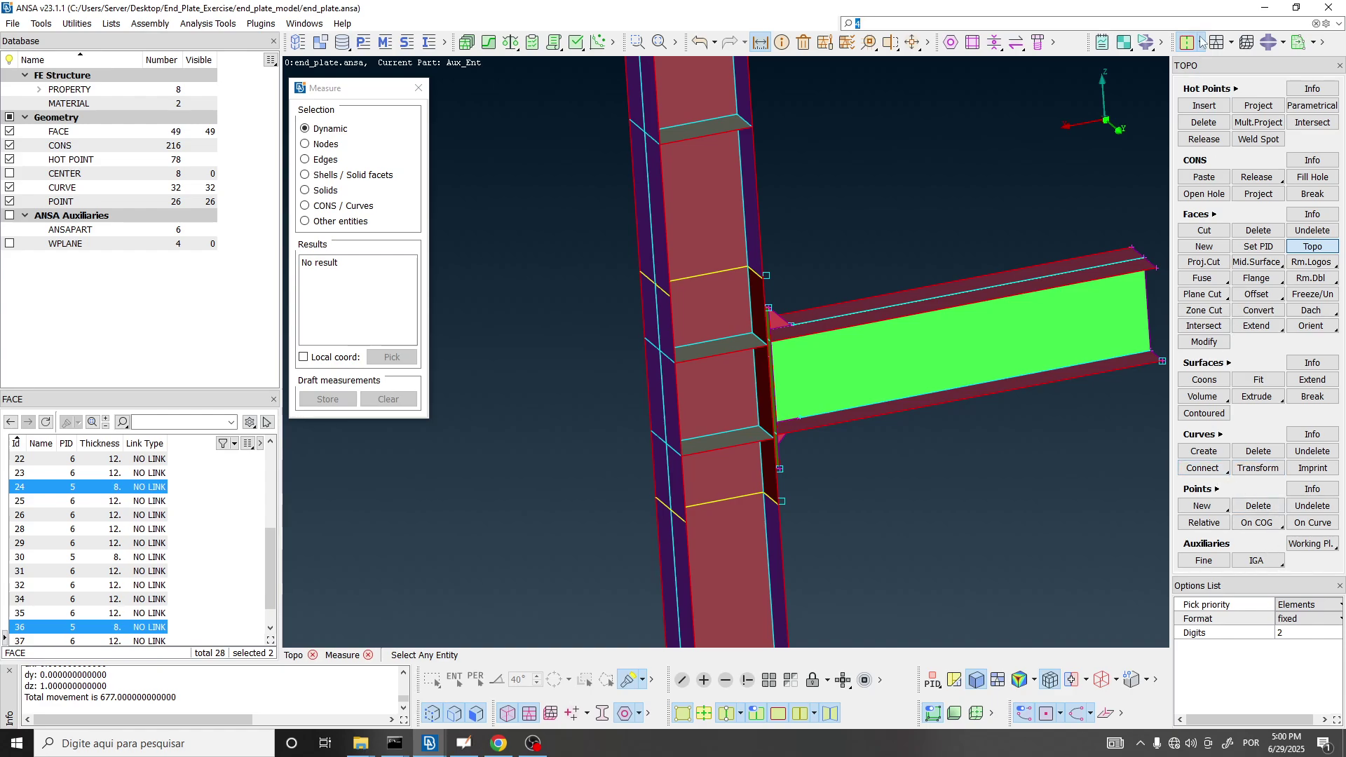
Create a COG point midway between the two original stiffeners' outer corners on the flange away from the beam.
click(1208, 183)
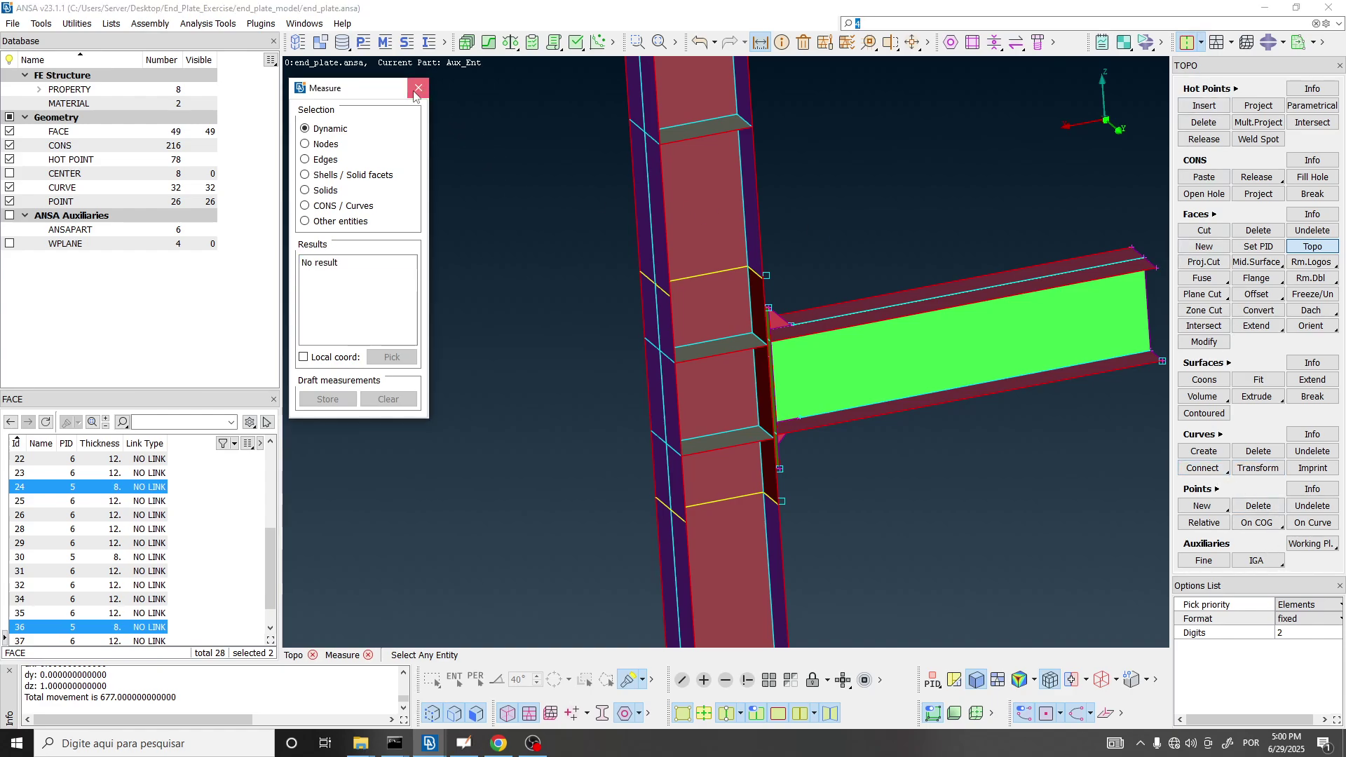
click(1273, 526)
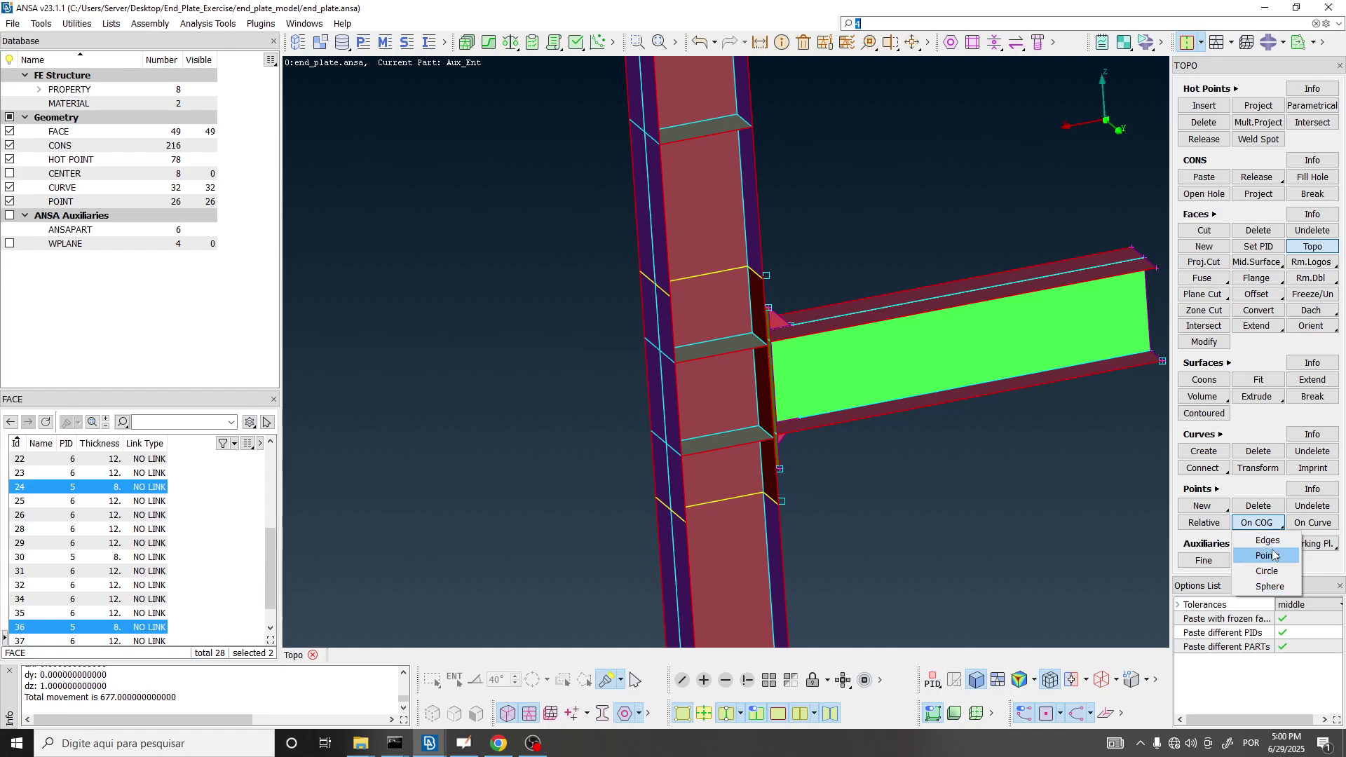
click(1276, 557)
scroll(680, 406, up, 3)
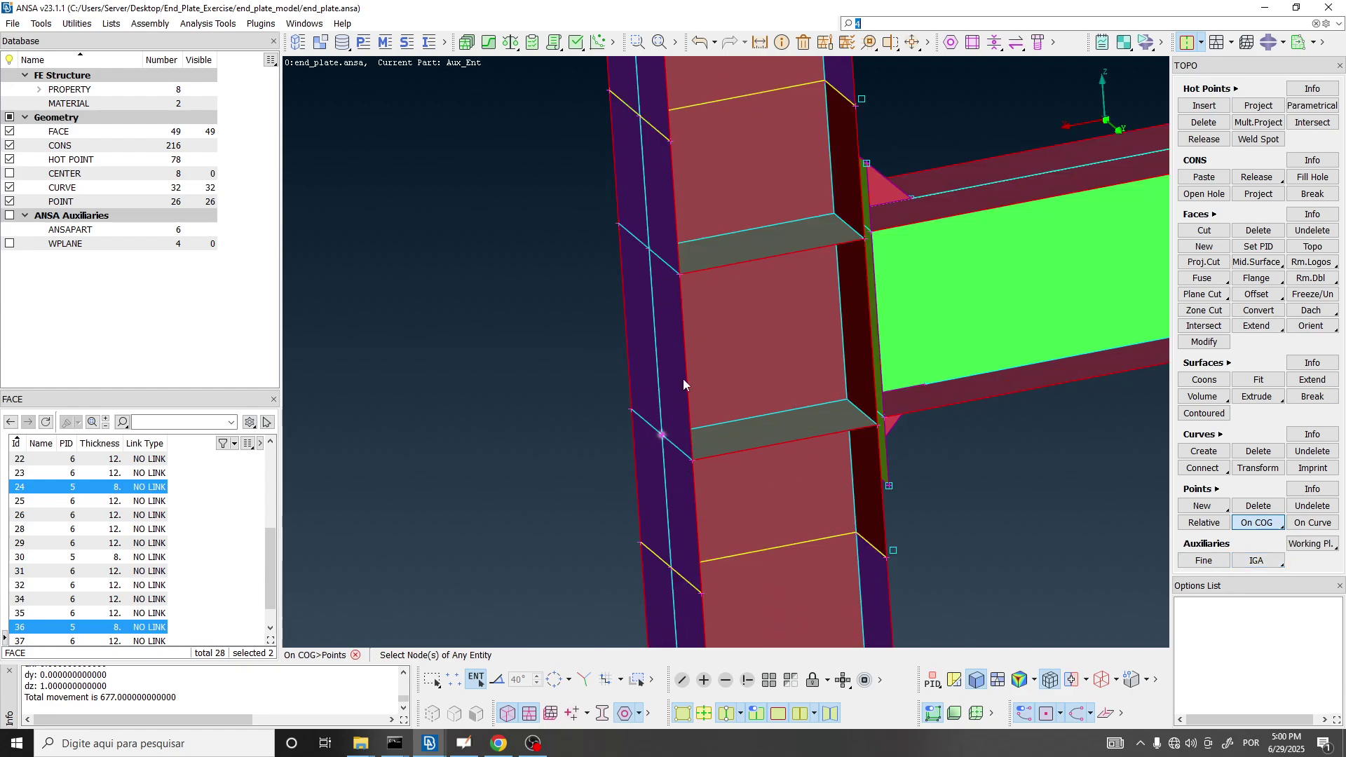
click(680, 275)
click(689, 457)
middle_click(689, 457)
scroll(689, 457, down, 2)
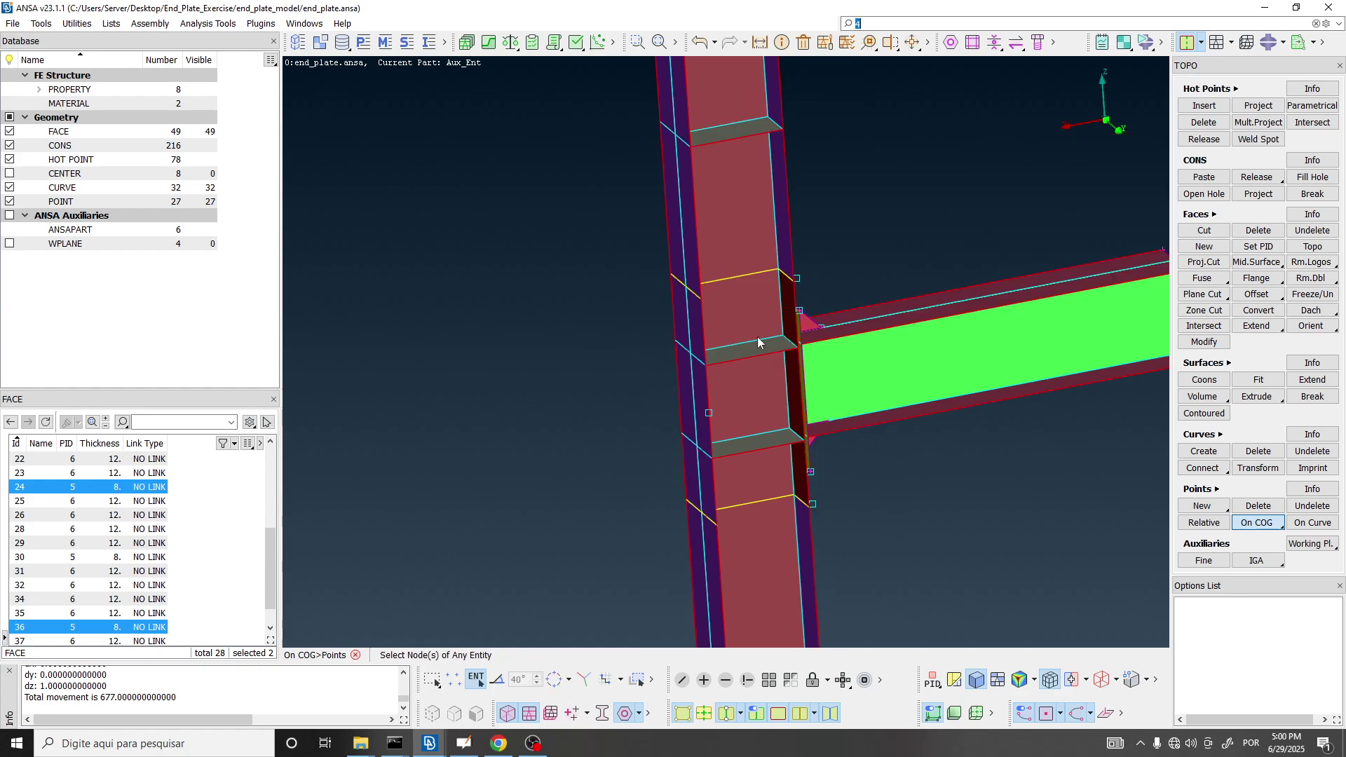
Measure the distance from the new midpoint to the copied stiffener's outer corner and compare it with the paper's 965 dimension.
click(761, 42)
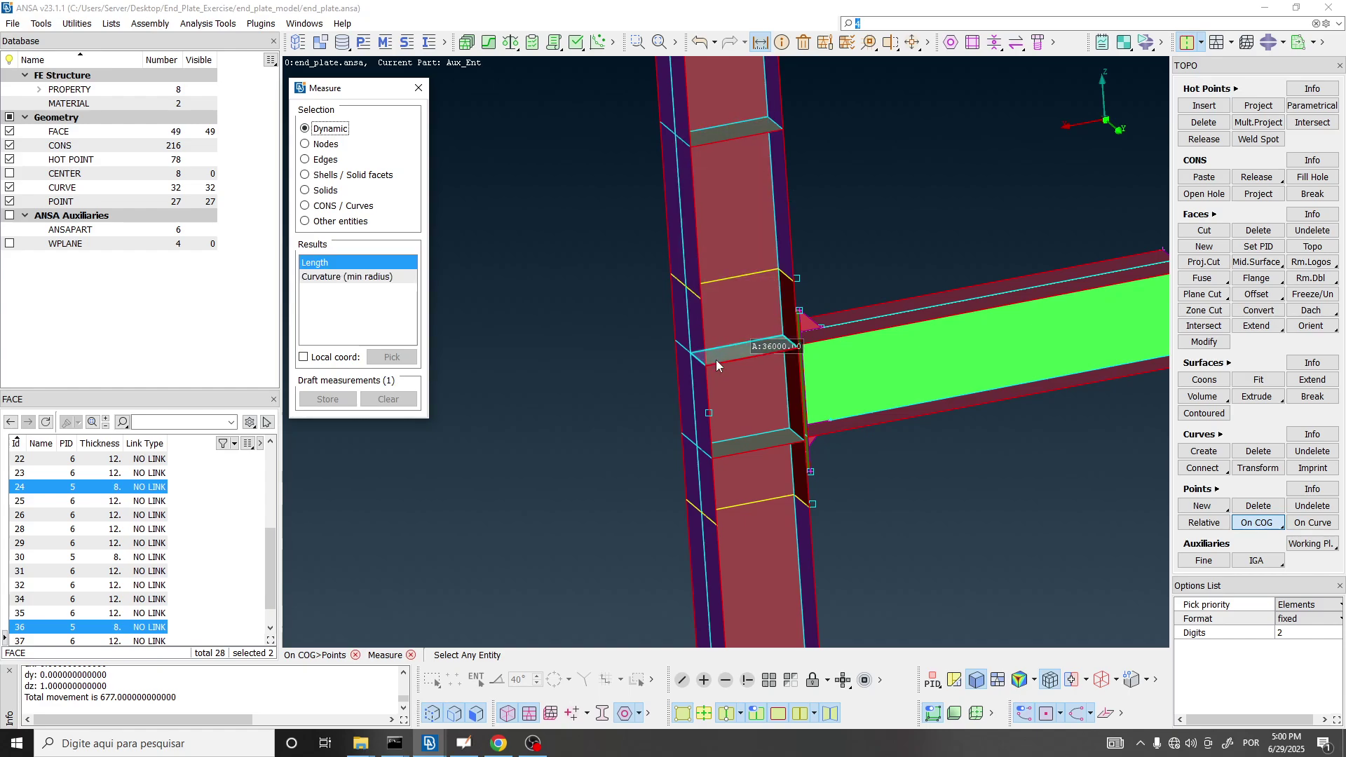
click(709, 413)
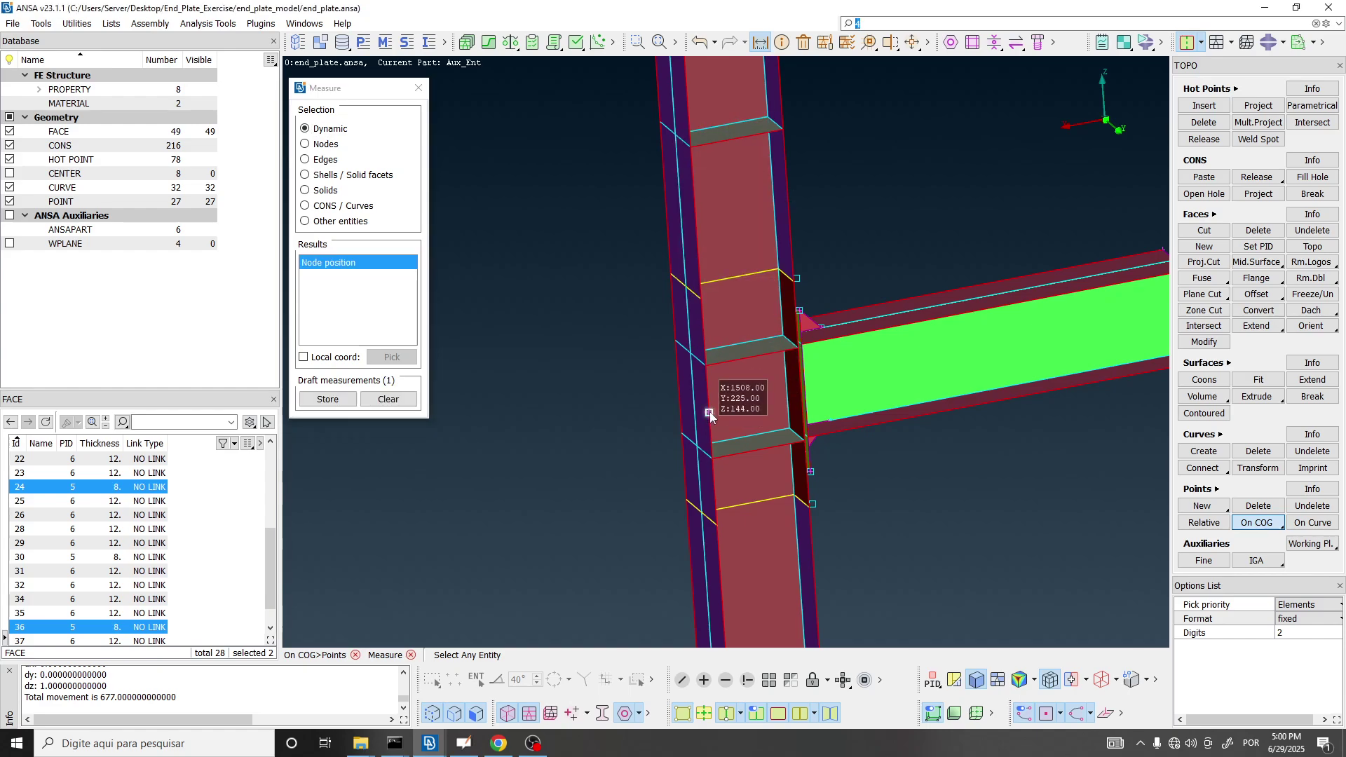
click(691, 148)
ctrl+middle_drag(691, 148, 699, 191)
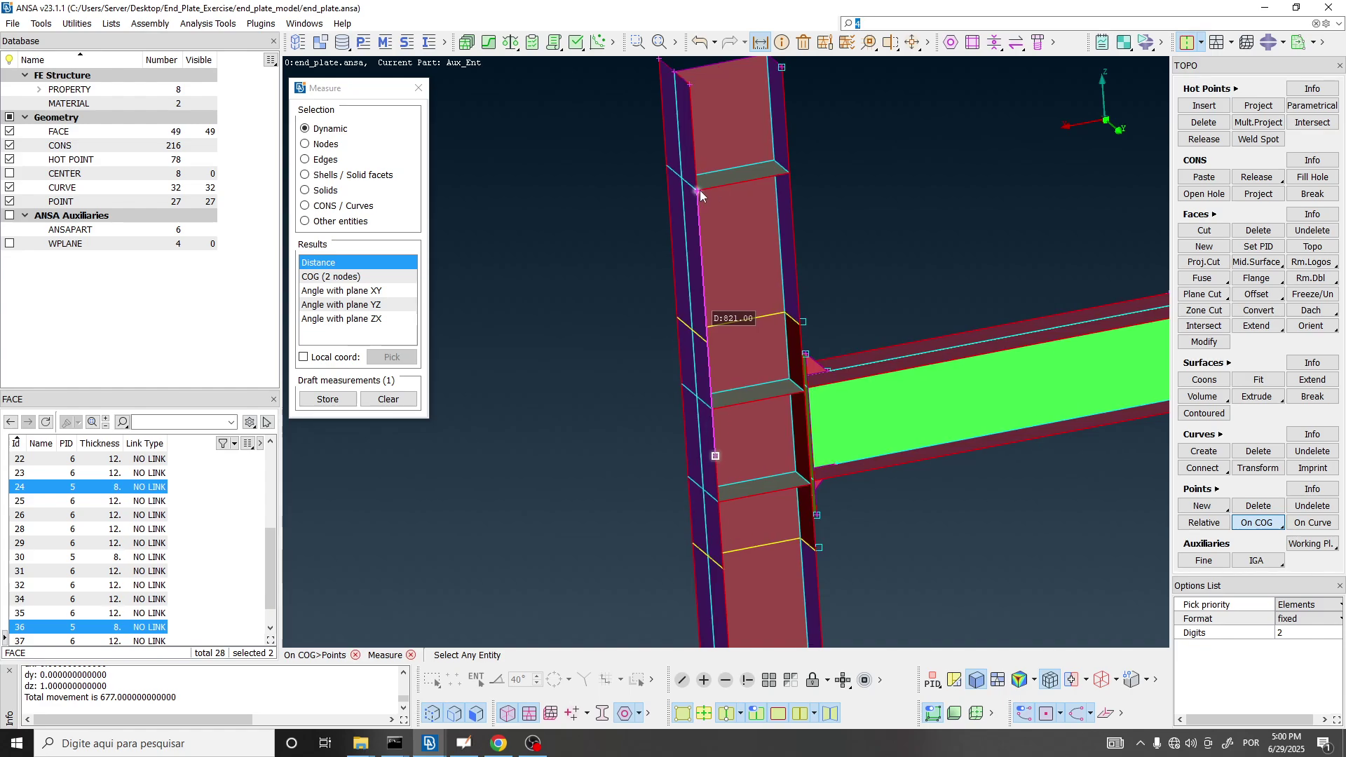
mouse_move(699, 192)
ctrl+mouse_down()
mouse_move(721, 163)
mouse_move(713, 176)
ctrl+mouse_up()
key(alt+Tab)
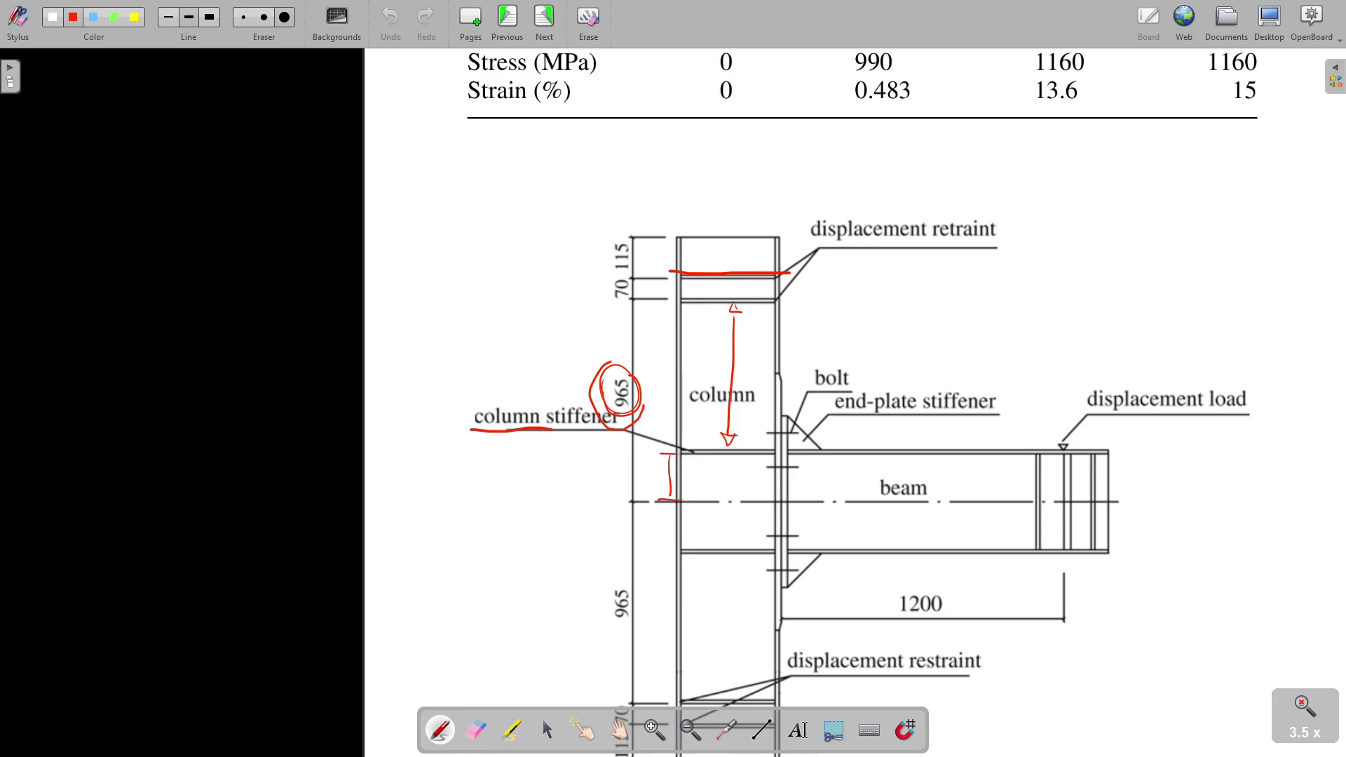
key(alt+Tab)
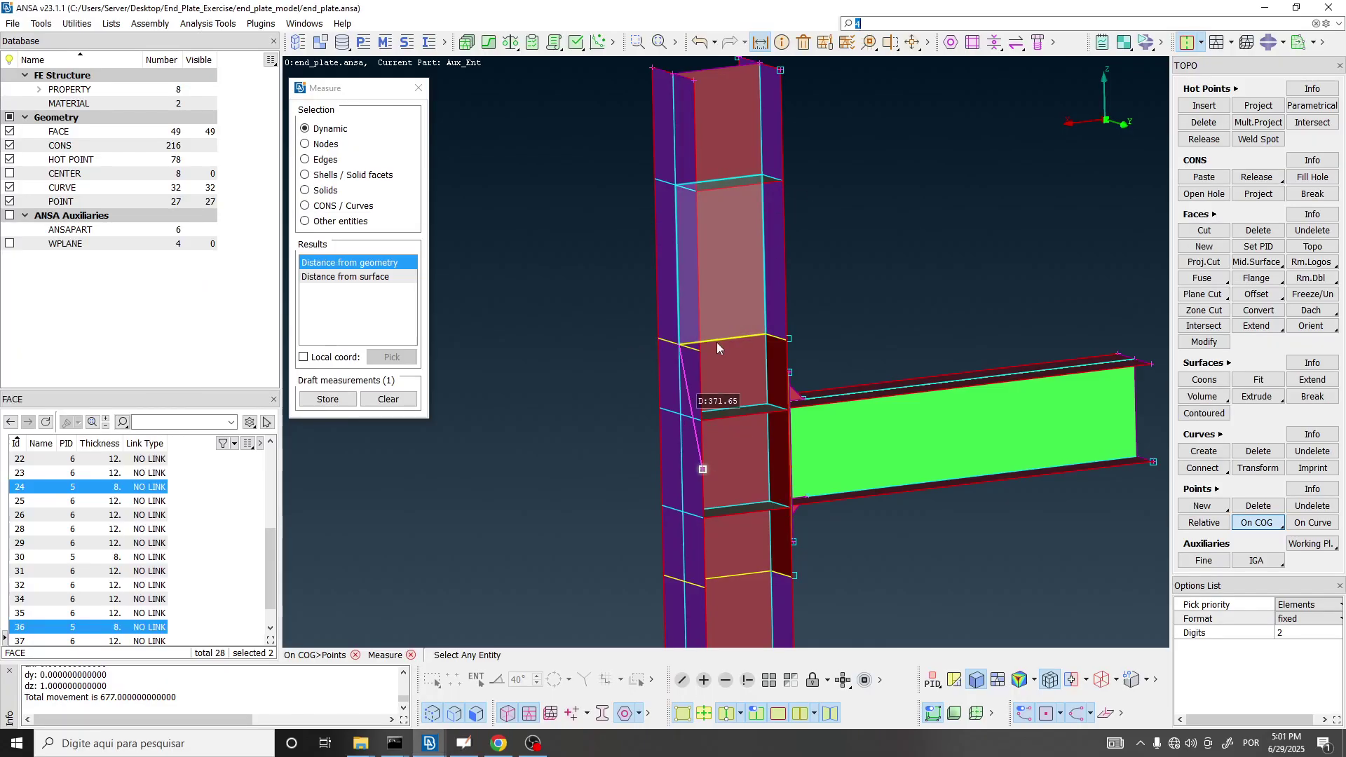
Store the distance measurement between the midpoint and the copied stiffener's corner in the model, and finish measuring.
scroll(723, 320, down, 3)
ctrl+middle_drag(723, 322, 720, 367)
scroll(718, 296, up, 6)
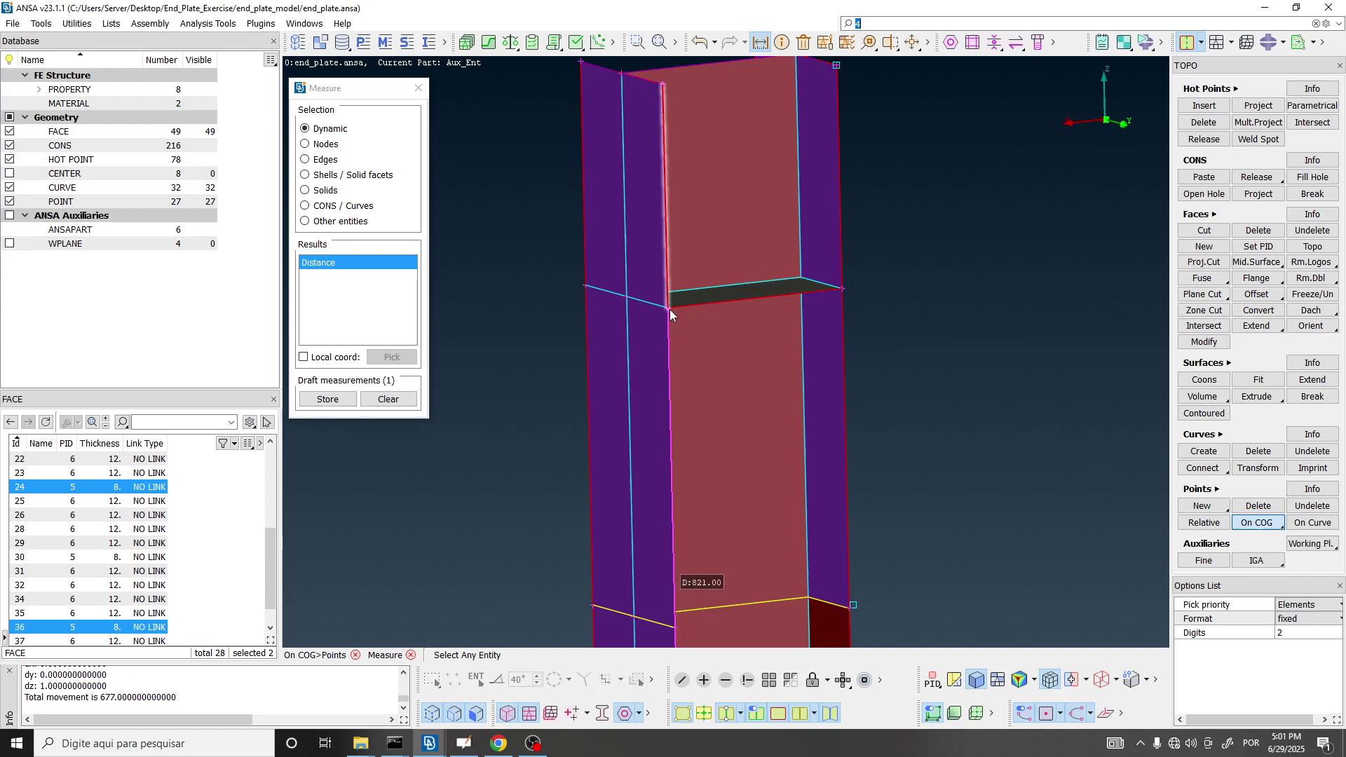
scroll(700, 221, down, 3)
scroll(688, 237, up, 4)
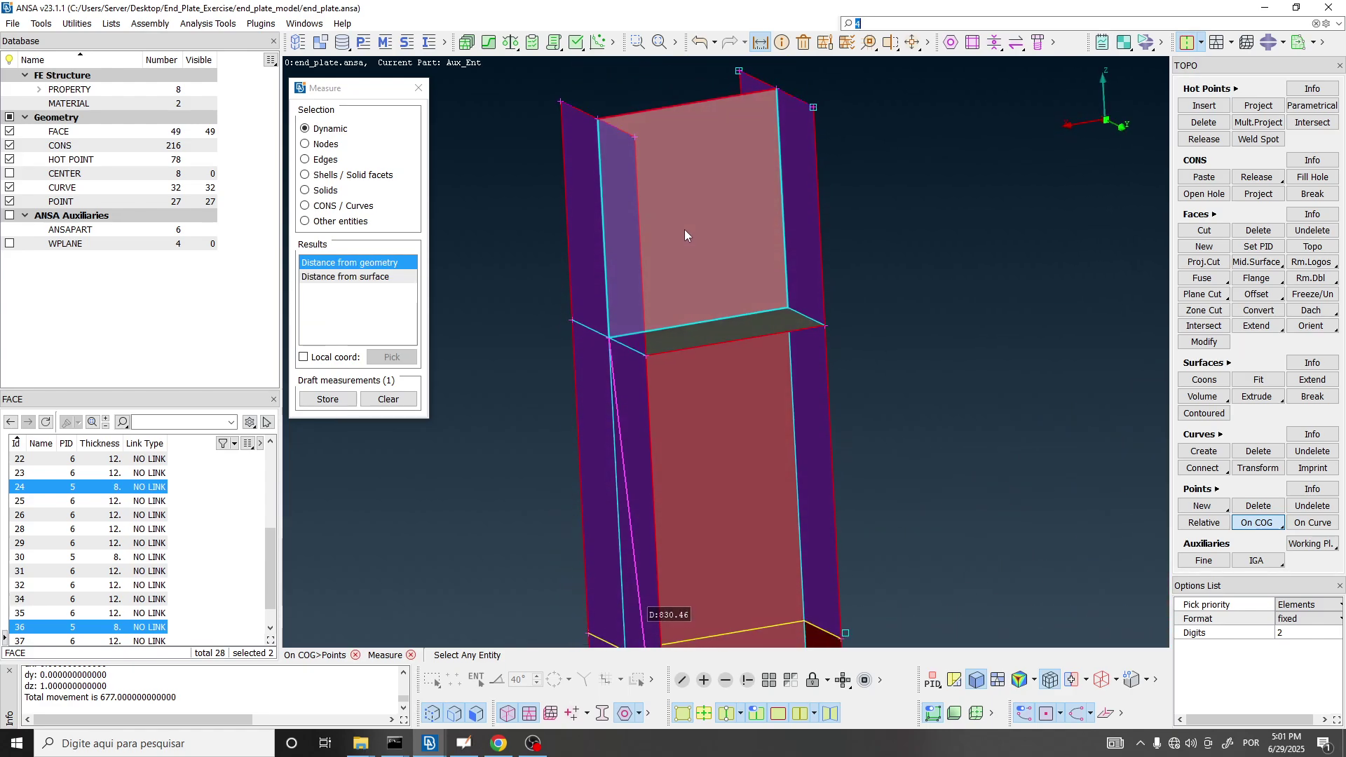
scroll(687, 230, down, 3)
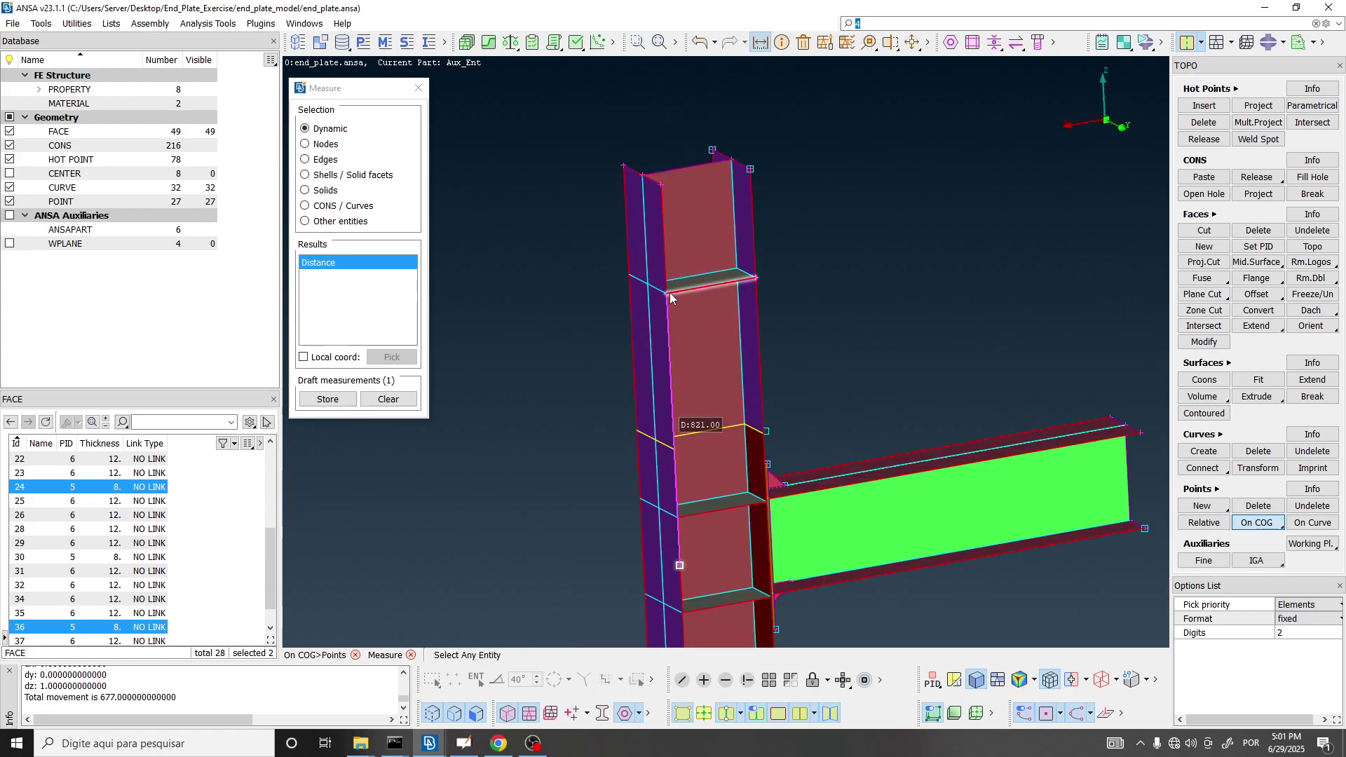
scroll(669, 298, up, 3)
scroll(656, 210, down, 4)
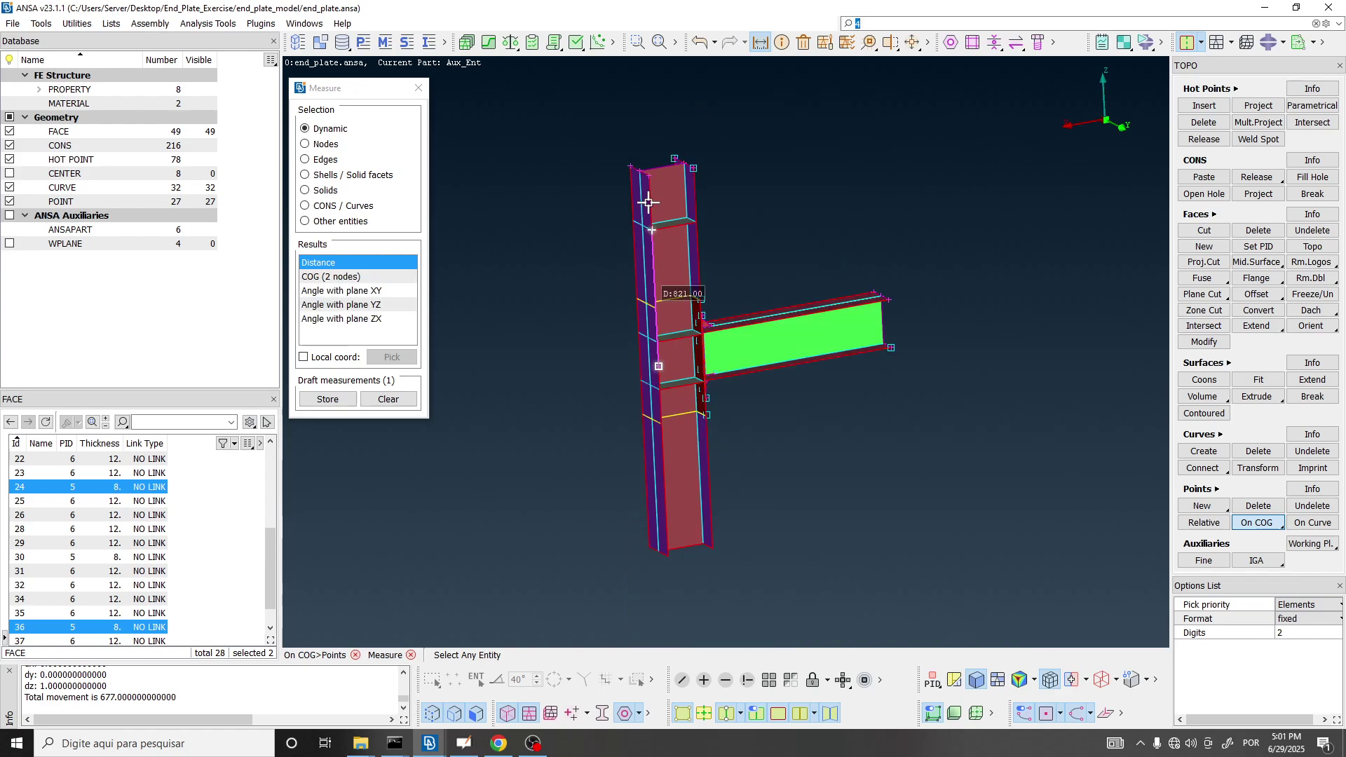
scroll(655, 210, up, 2)
click(327, 399)
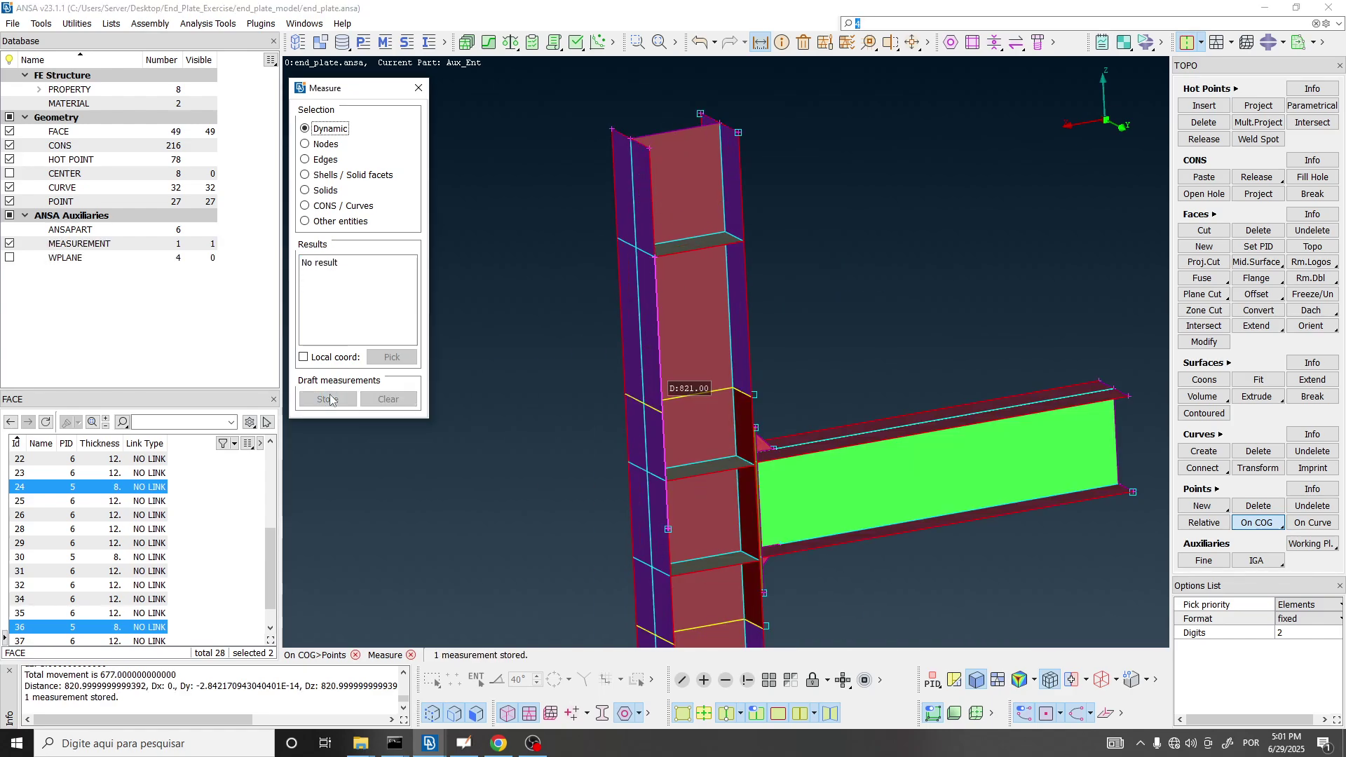
click(418, 87)
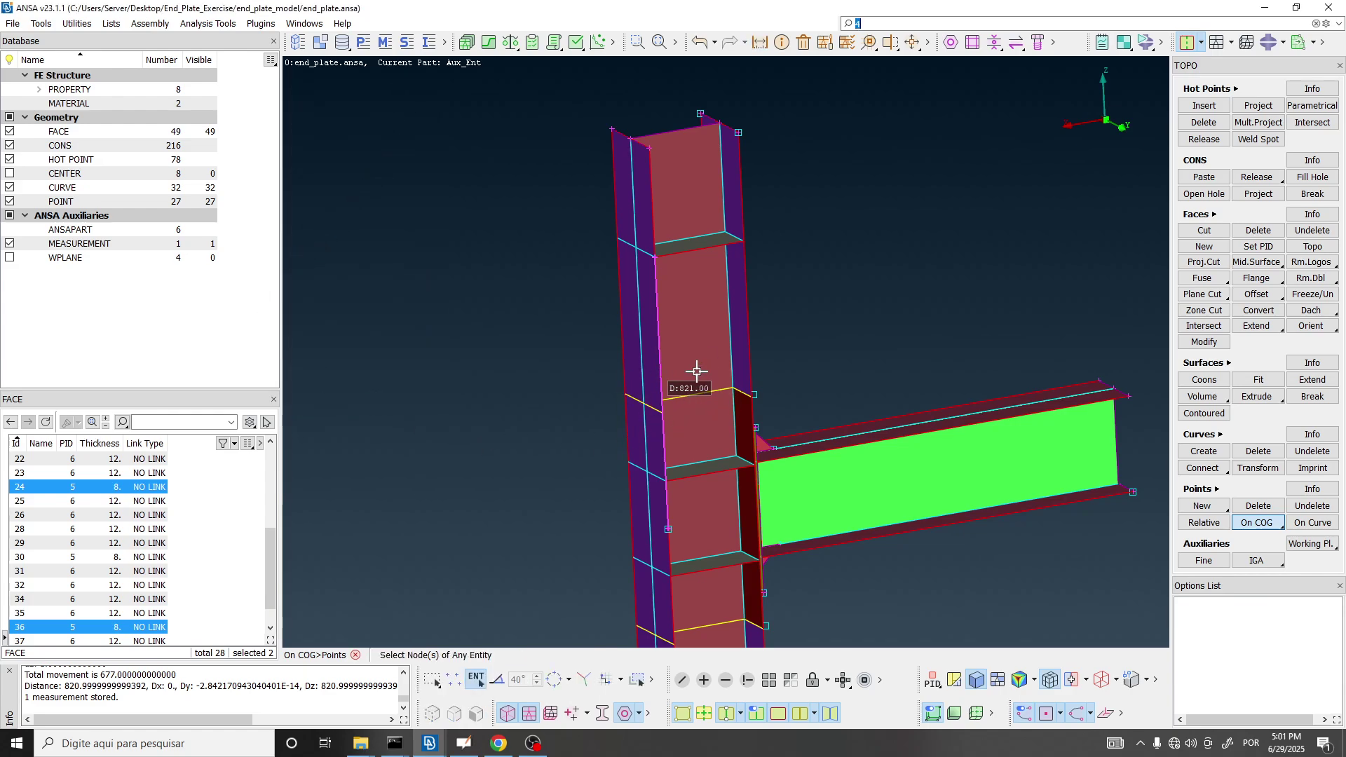
Check the 965 dimension in the paper's column elevation and calculate 965 - 821 in Calculator.
click(464, 745)
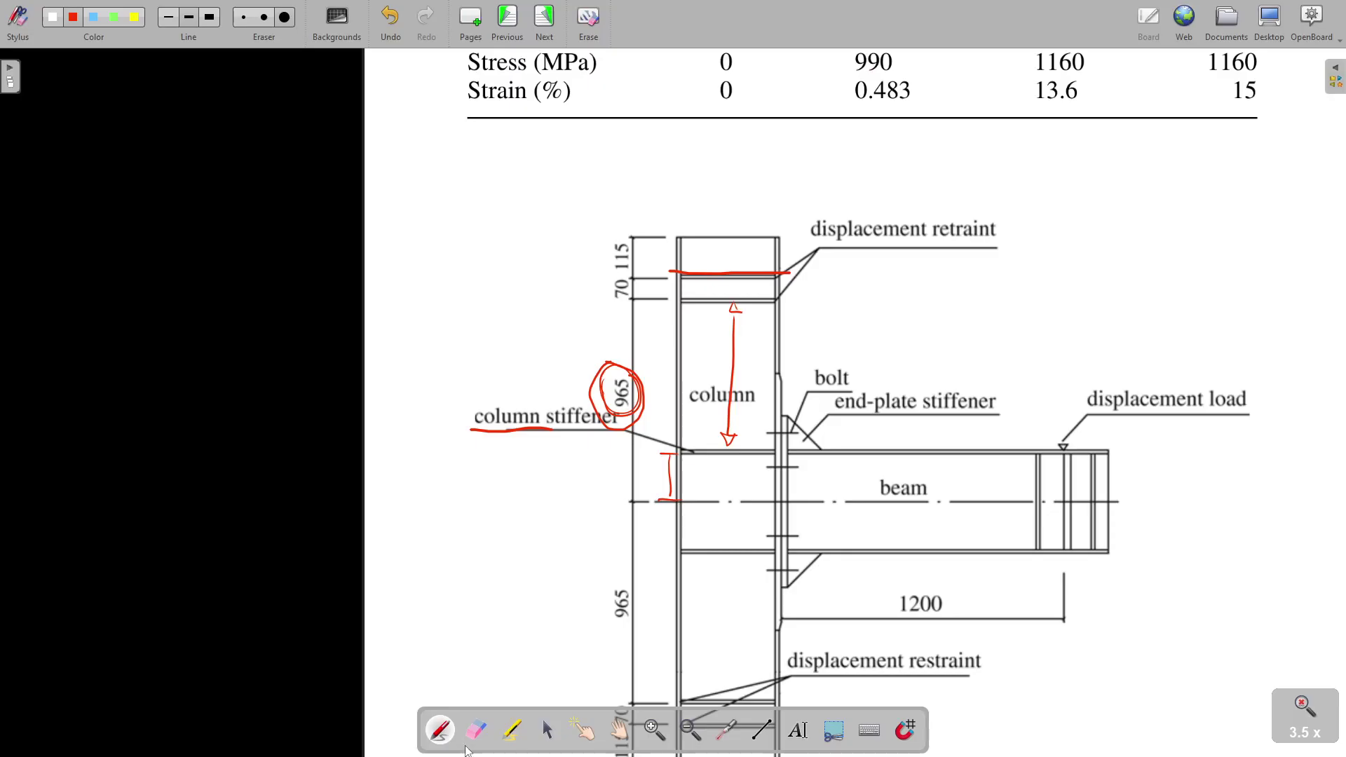
key(alt+Tab)
key(super)
text(cal)
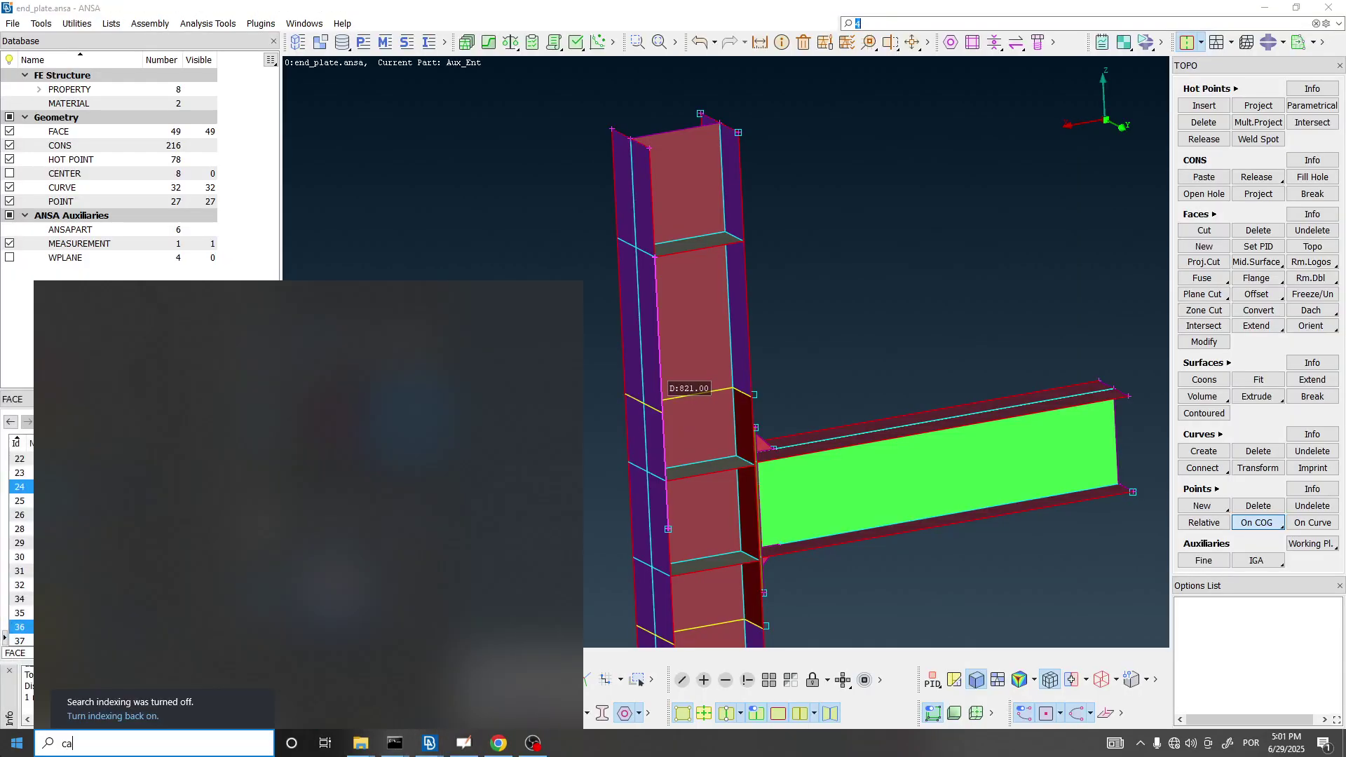
key(Return)
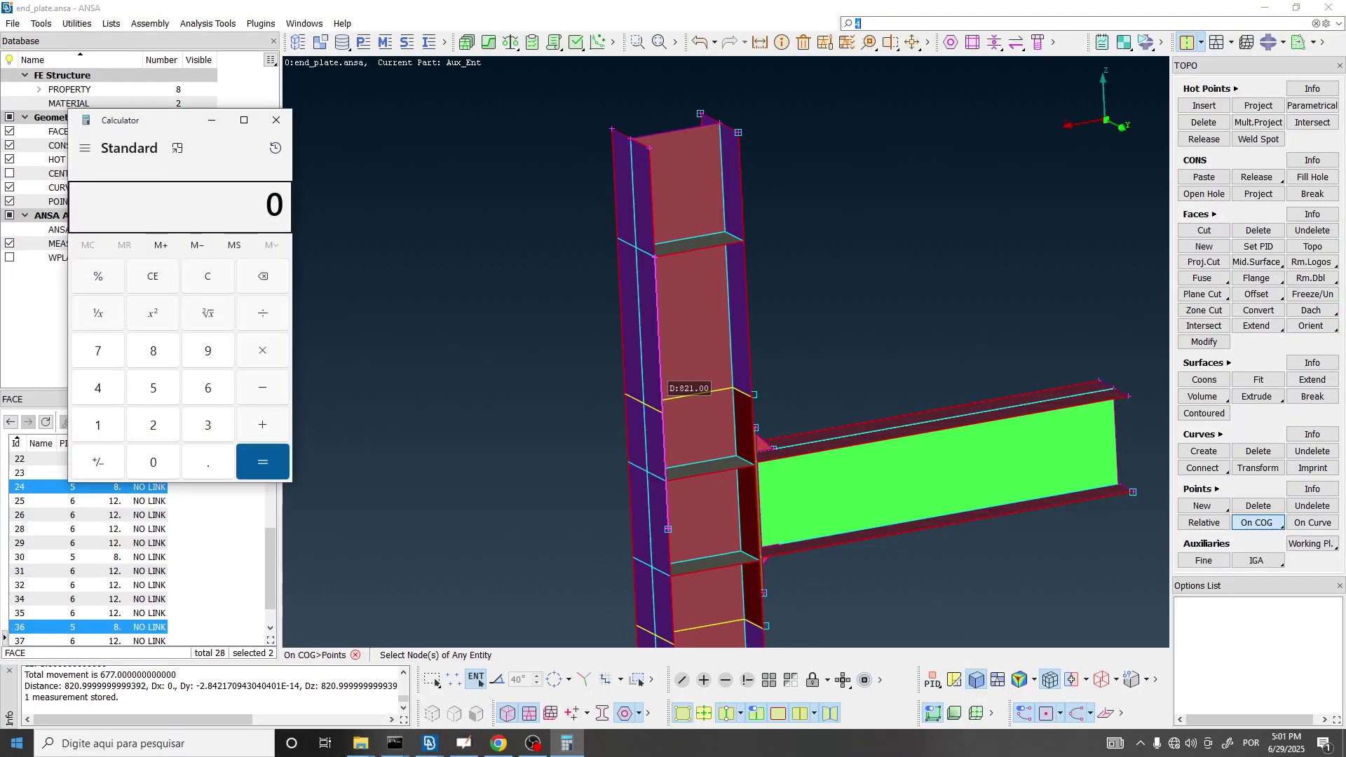
text(965 - )
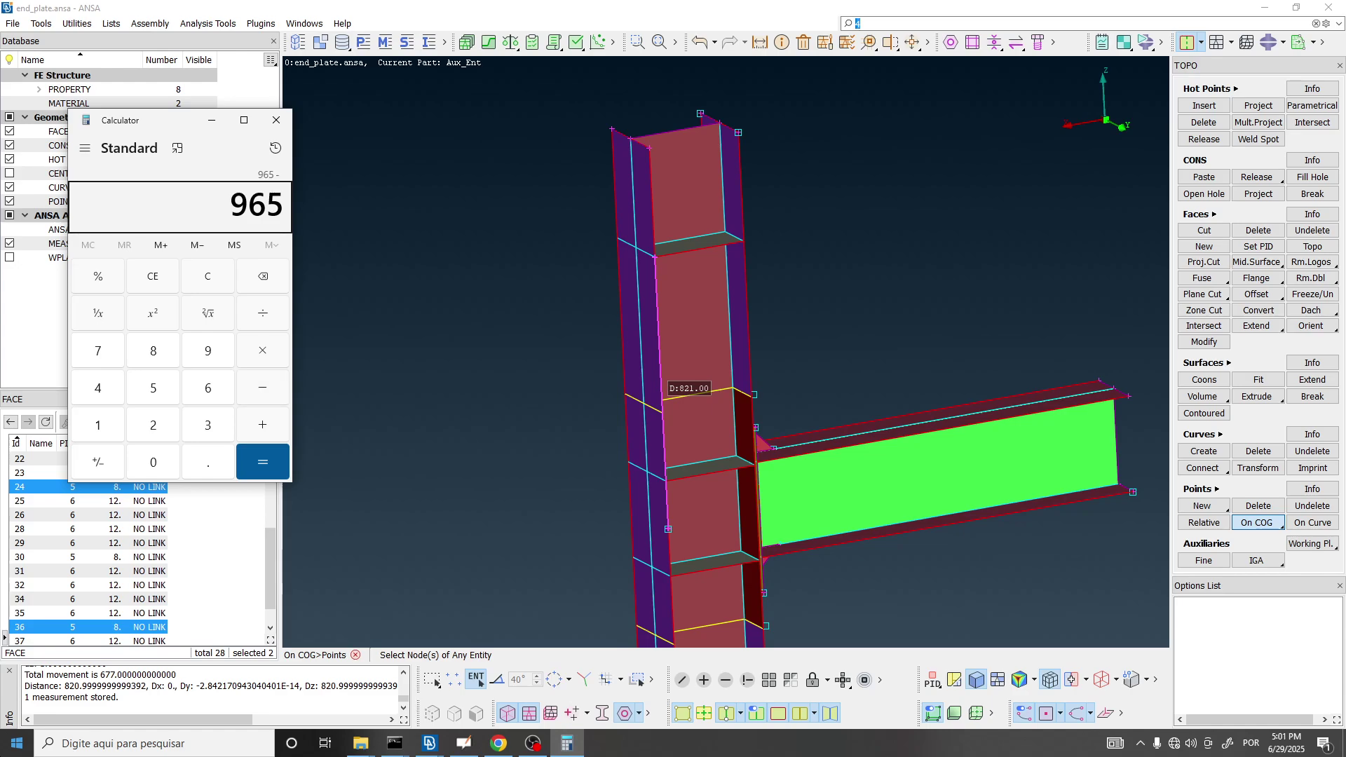
text(821)
key(Return)
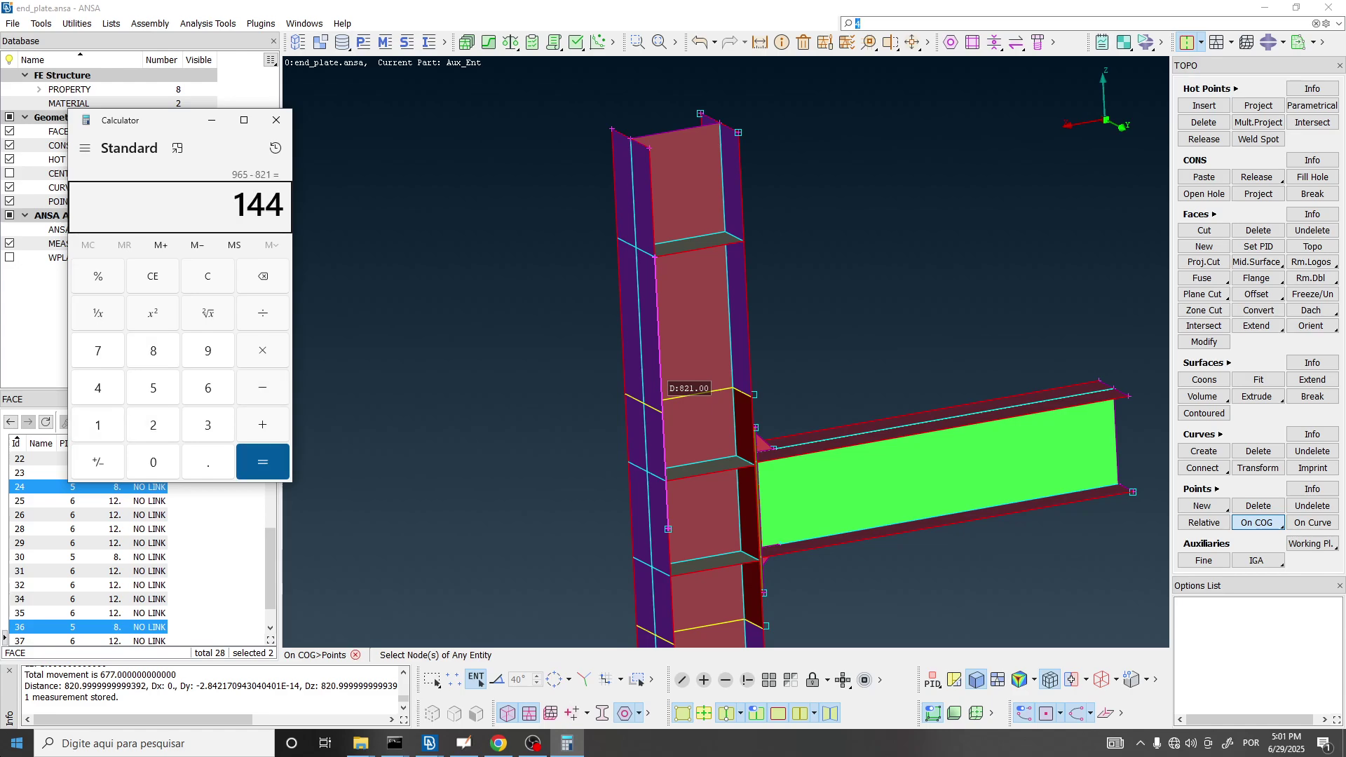
drag(235, 205, 287, 209)
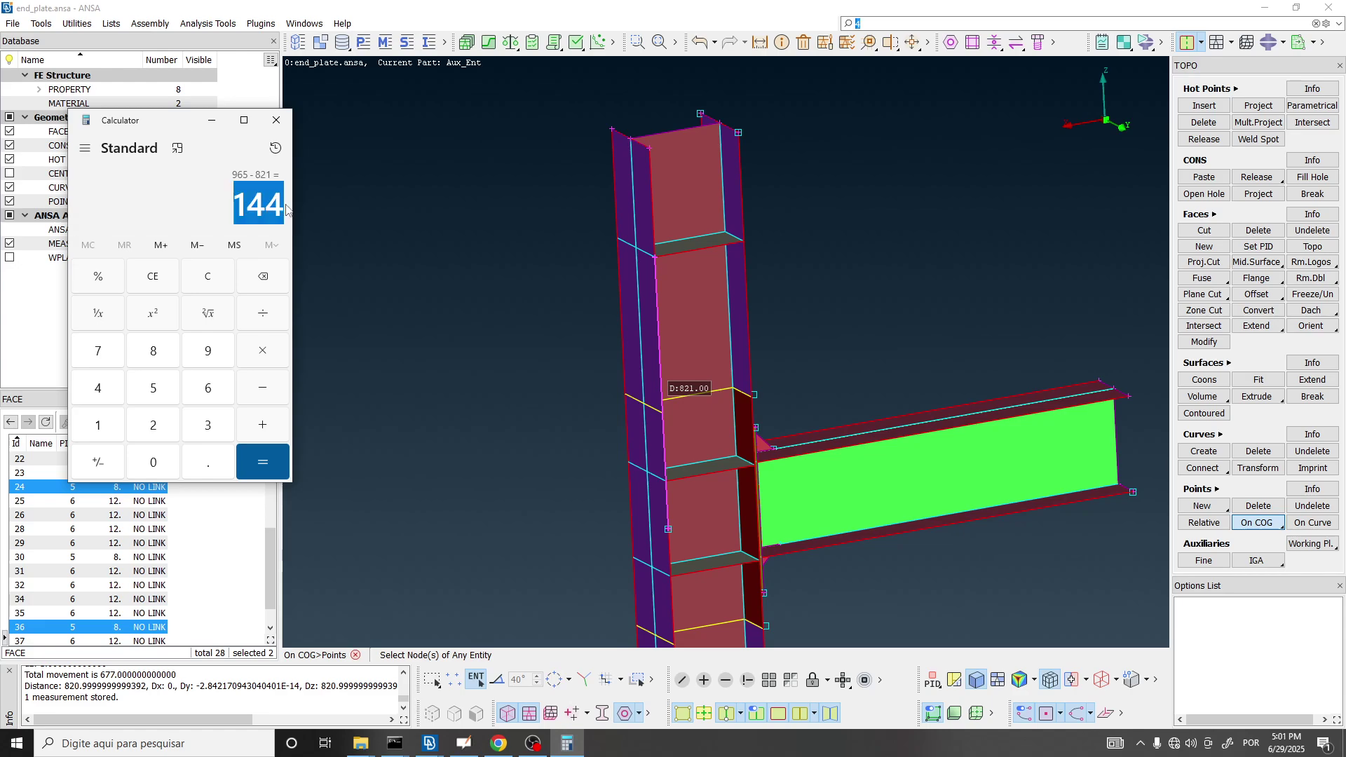
Select both faces of the copied stiffener, one on each side of the column web, for a Move operation.
click(536, 224)
click(914, 43)
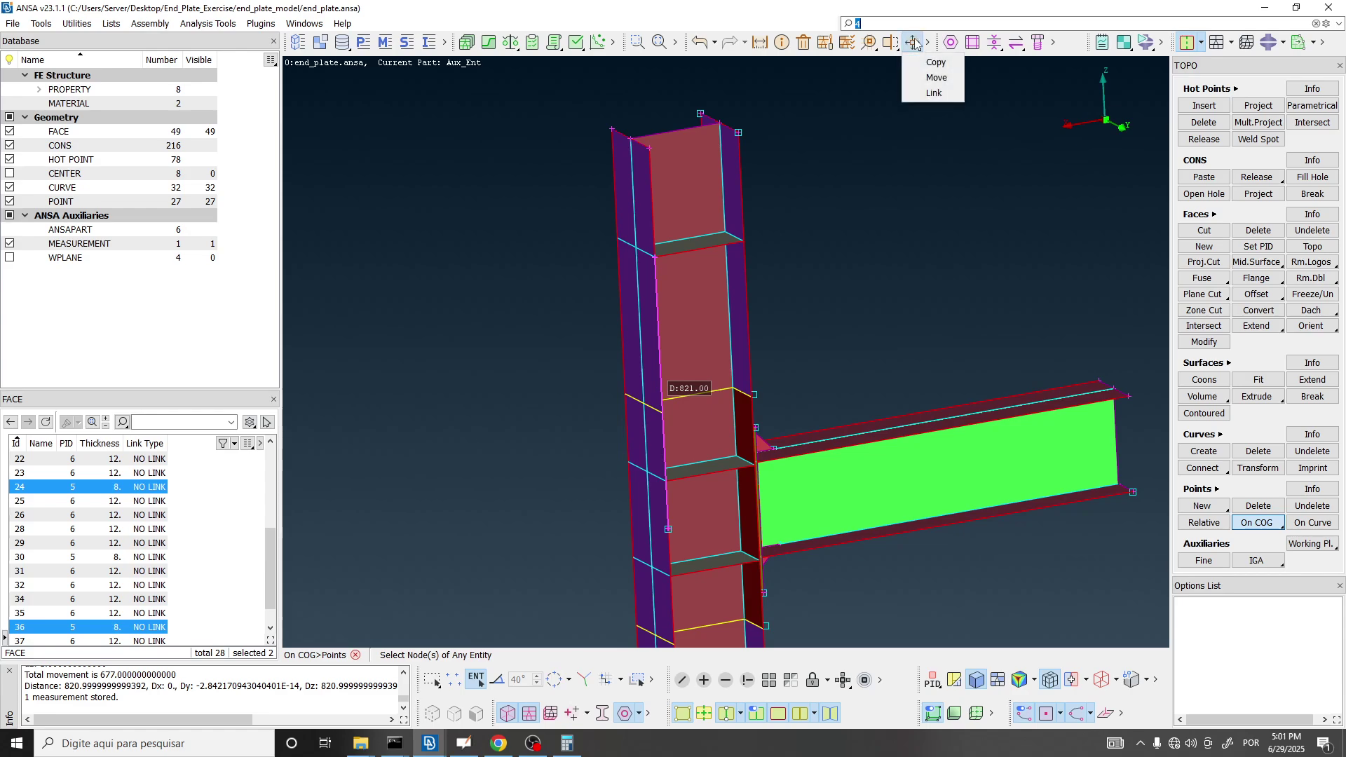
click(936, 77)
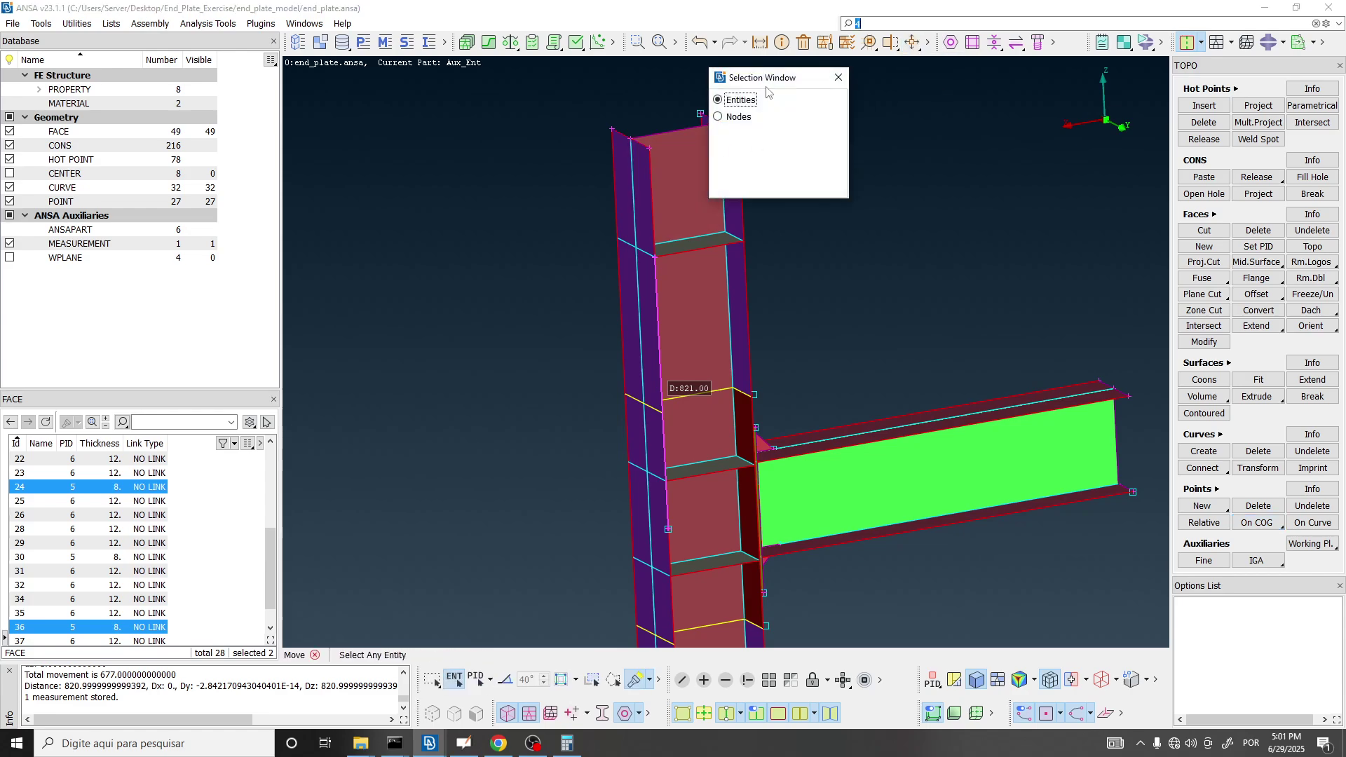
drag(768, 90, 387, 112)
scroll(667, 207, up, 3)
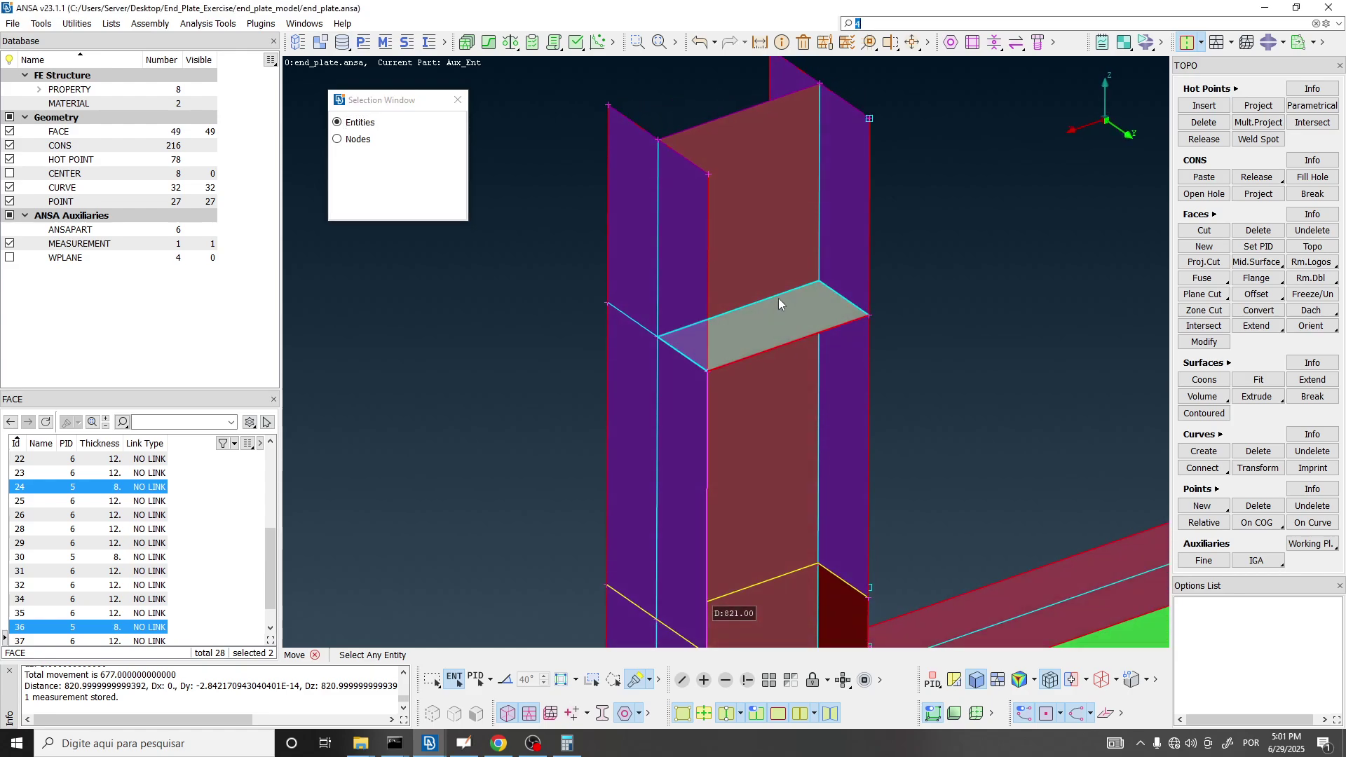
click(749, 334)
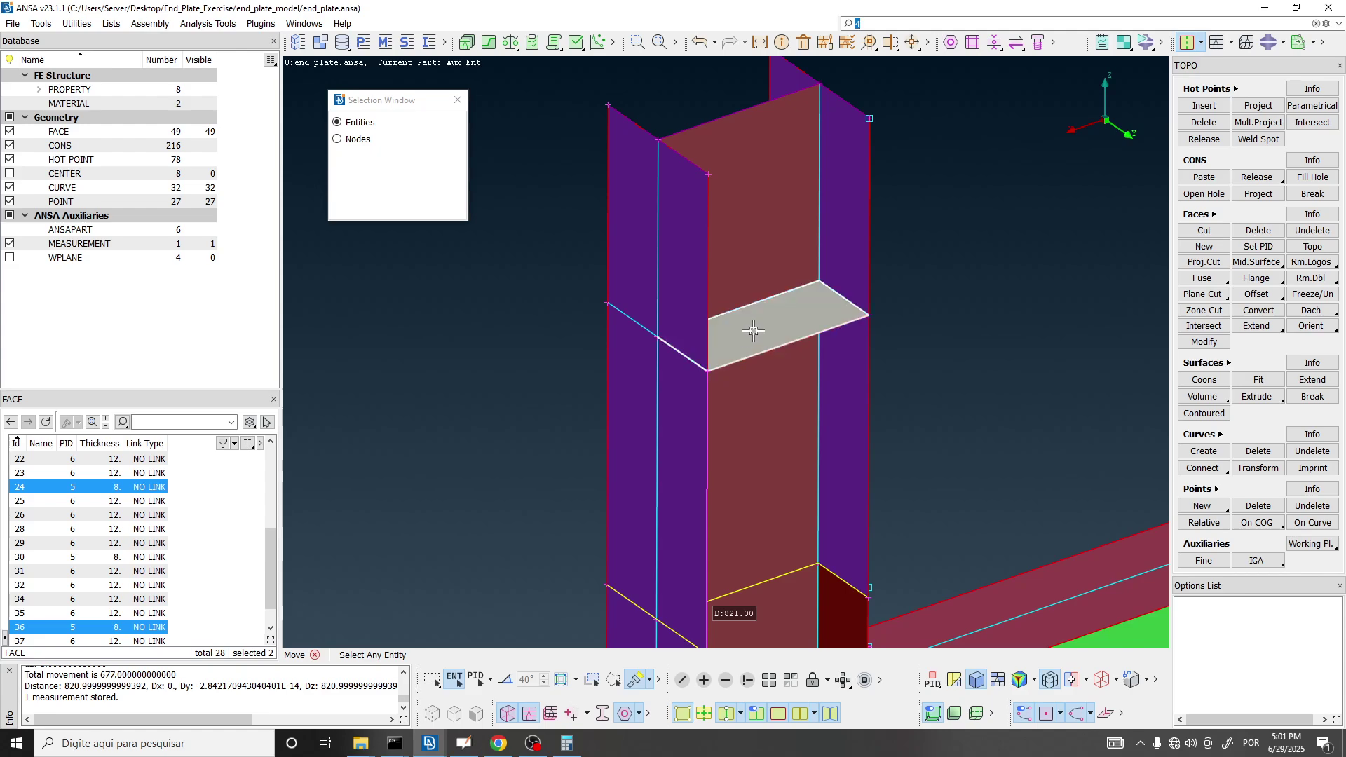
ctrl+drag(756, 325, 947, 262)
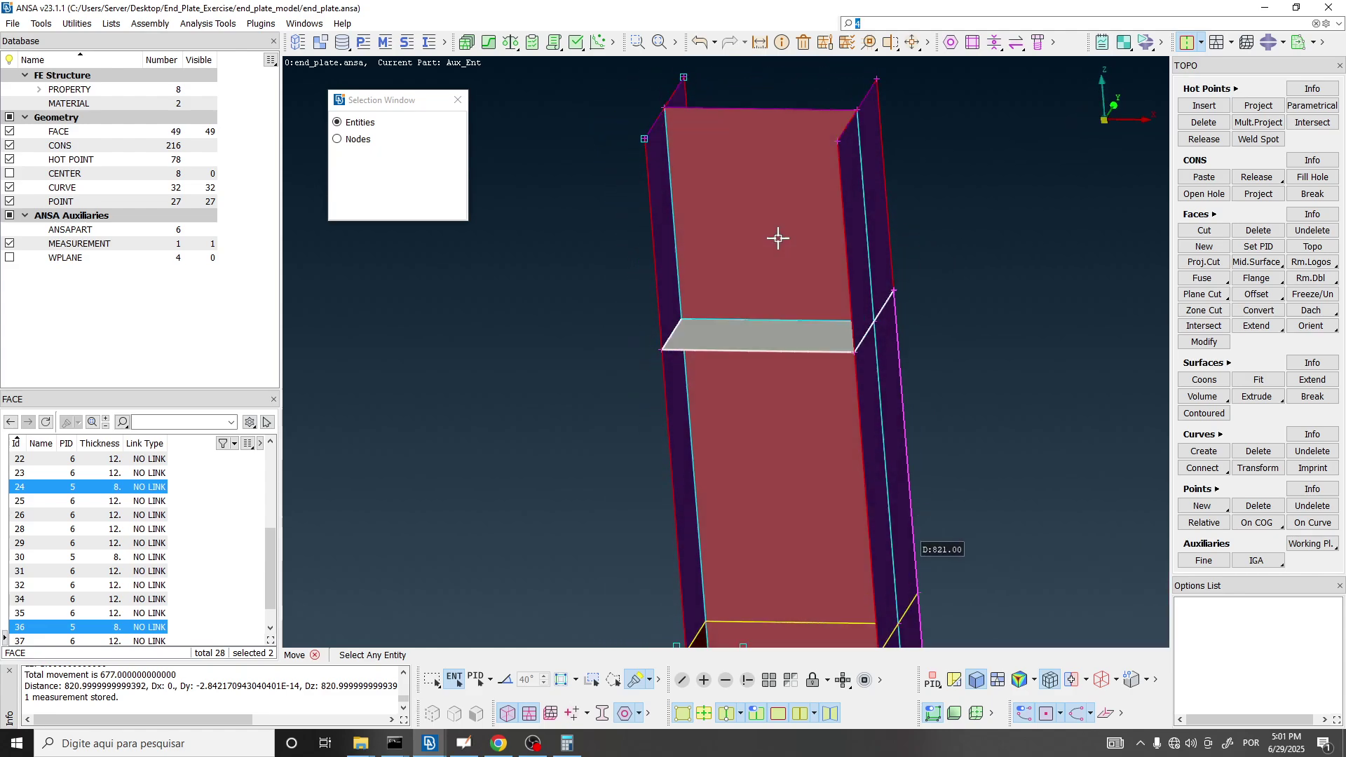
ctrl+drag(778, 234, 804, 339)
middle_click(769, 261)
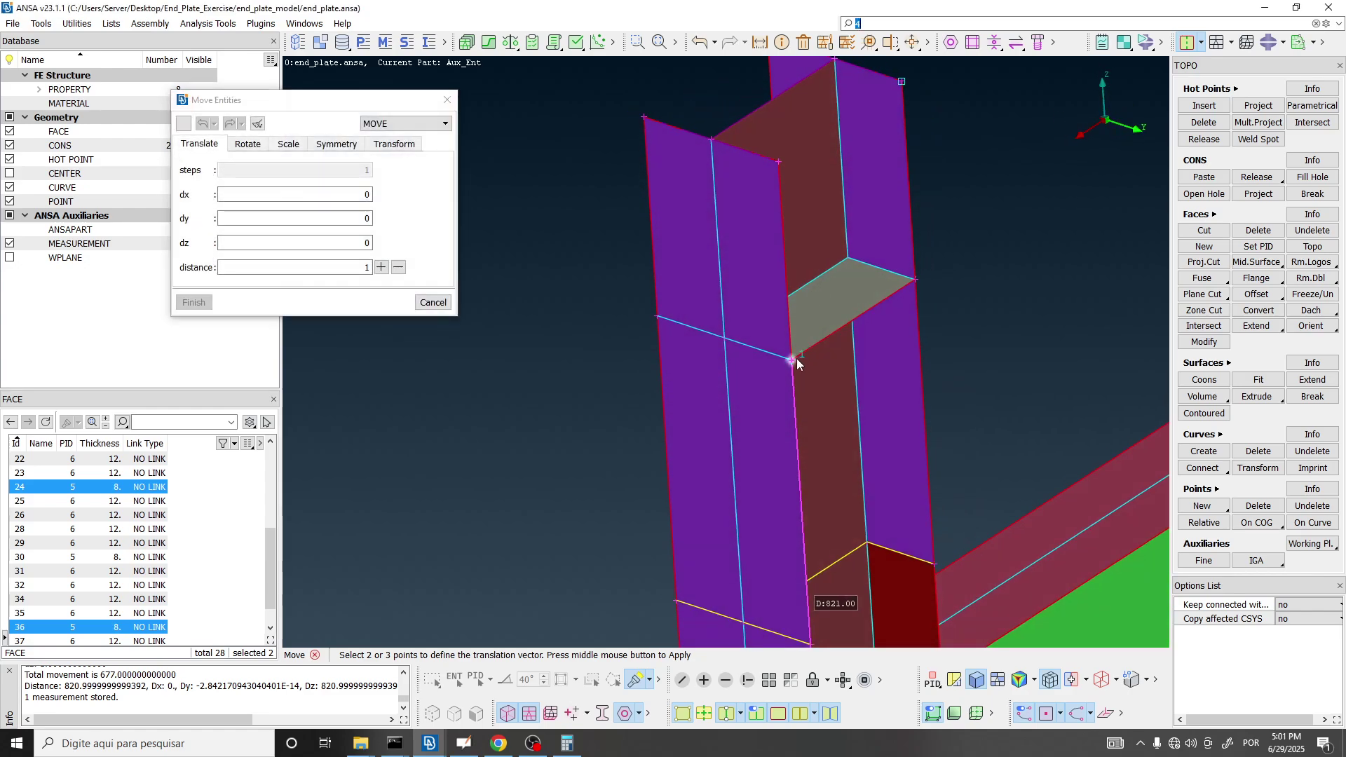
Define the move direction from the stiffener's outer corner up to the column flange's top corner, and open the translation distance for editing.
click(794, 360)
click(778, 163)
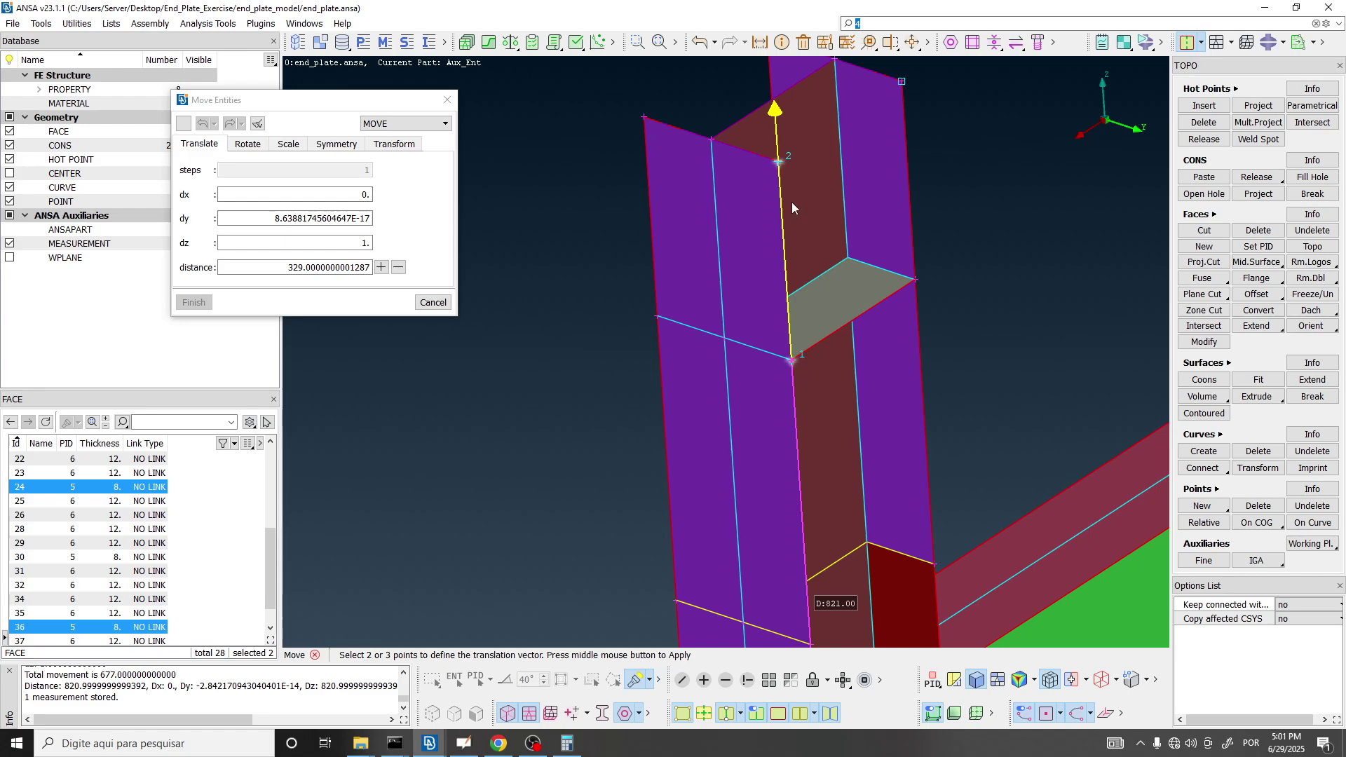
double_click(270, 269)
key(alt+Tab)
key(alt+Tab)
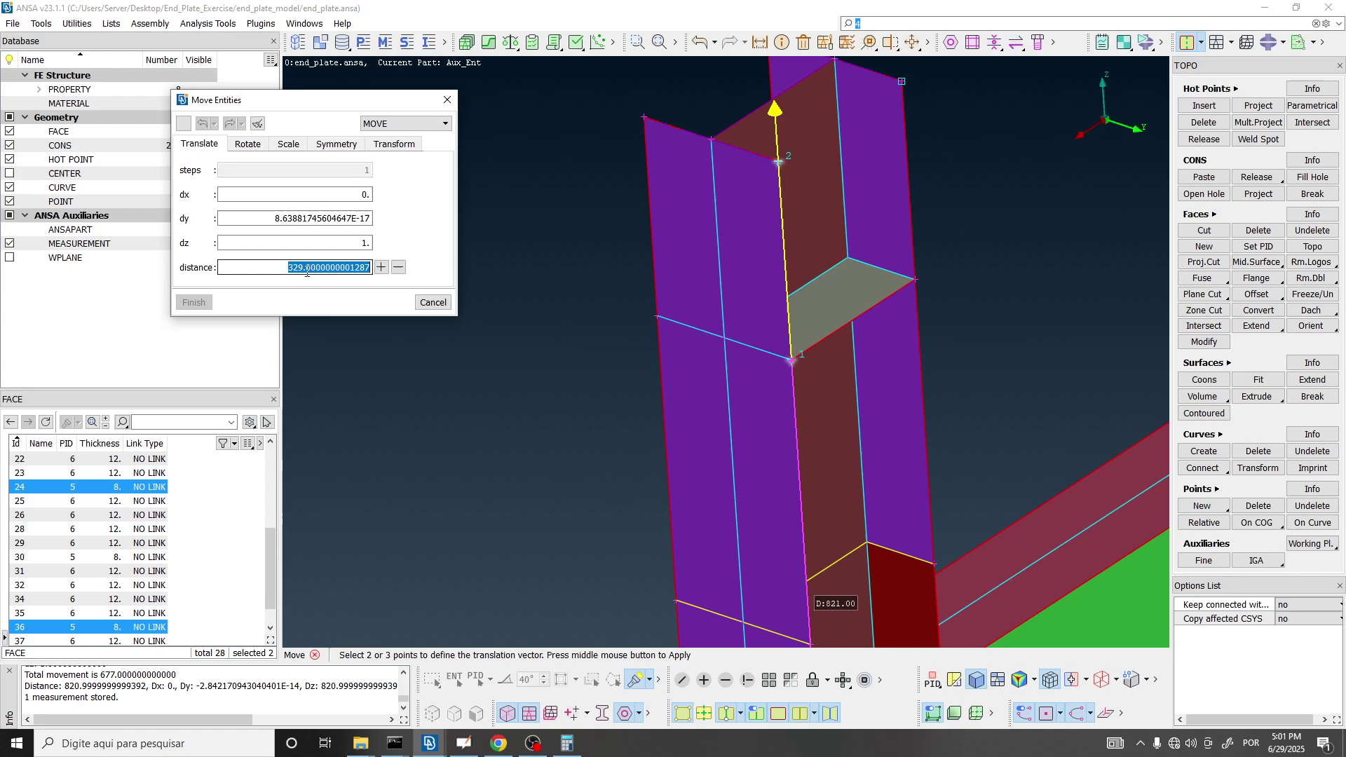
Move the two selected stiffener faces 144 along Z toward the column's upper end and finish the move.
text(144)
key(Return)
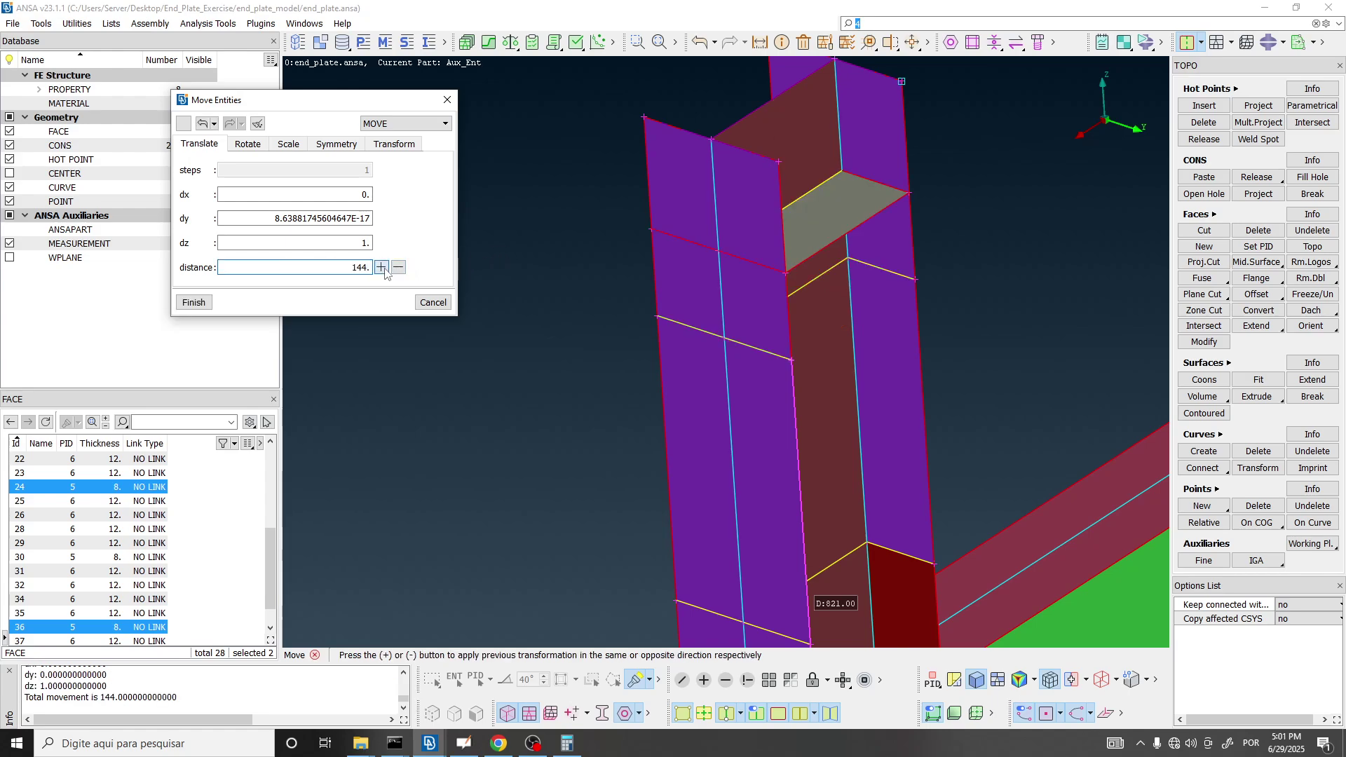
click(197, 303)
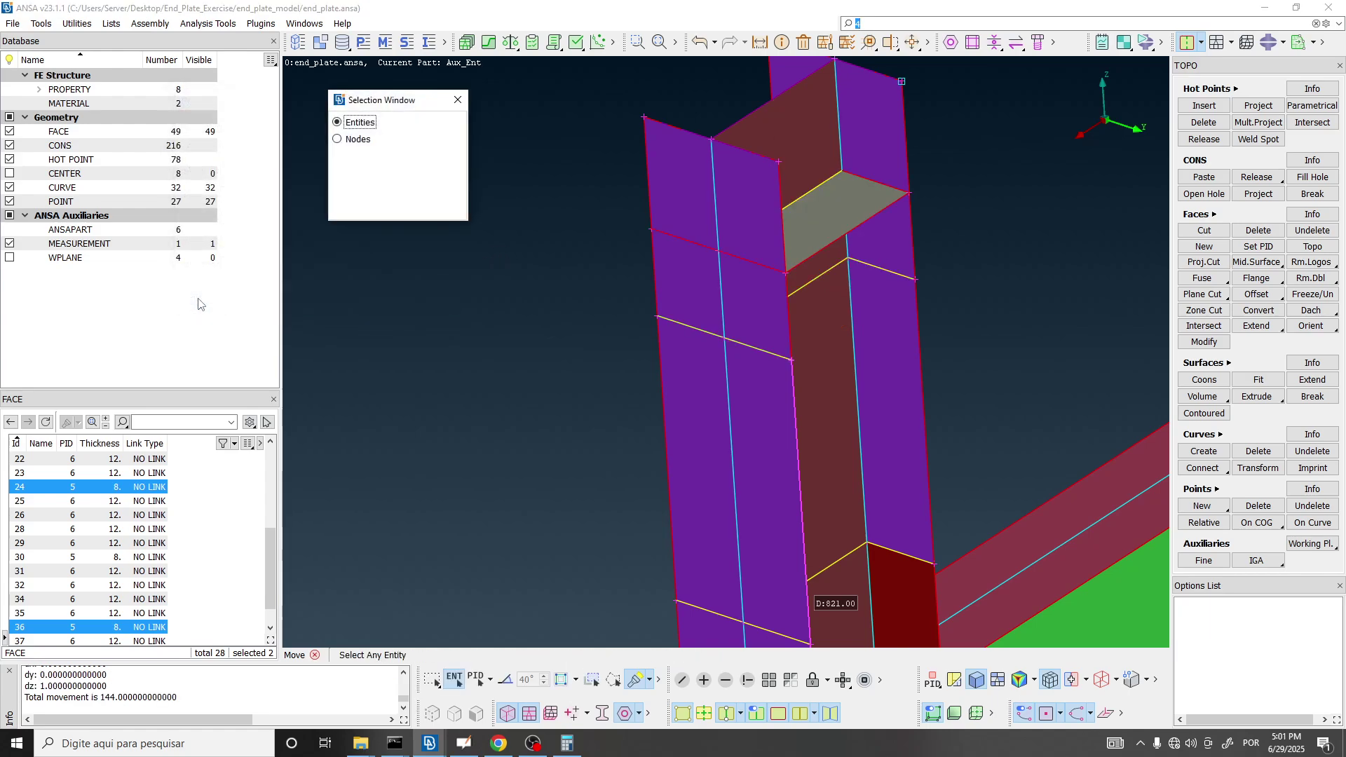
ctrl+drag(638, 342, 663, 300)
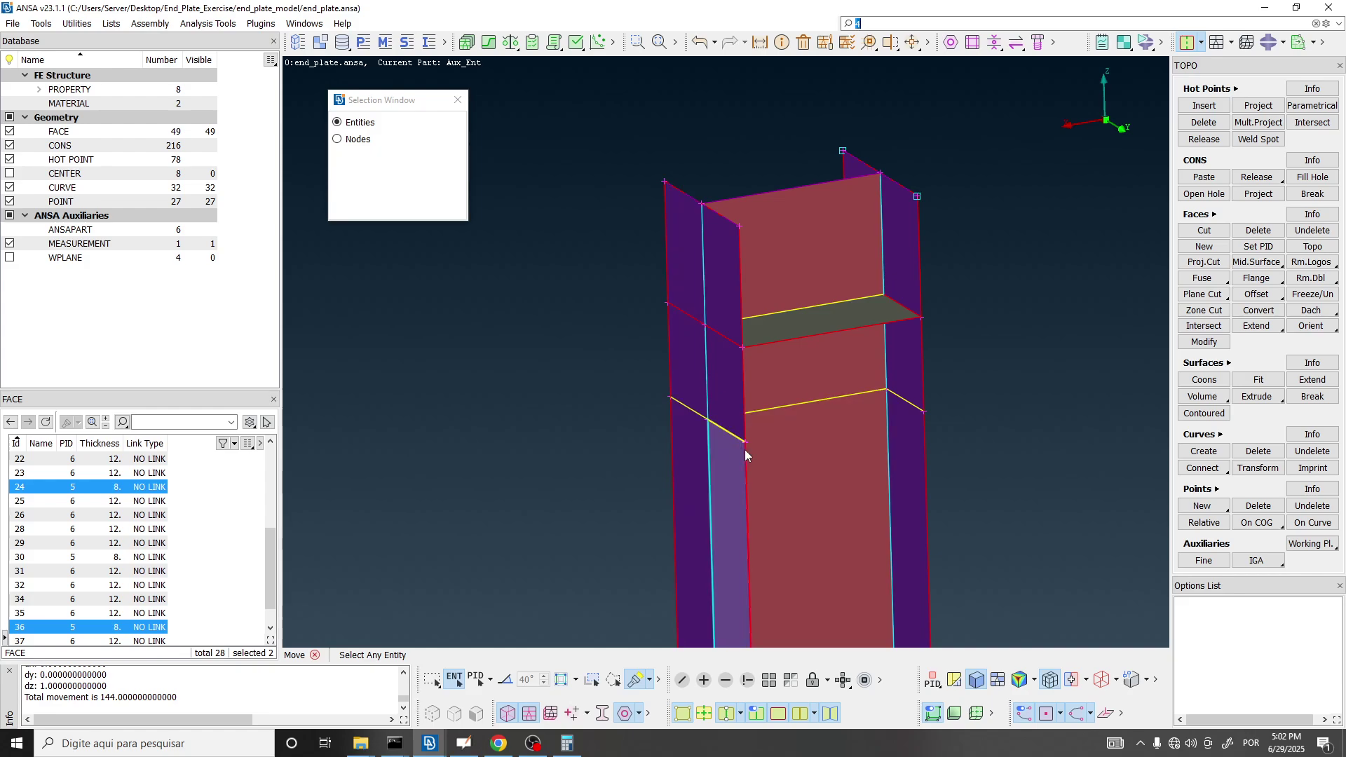
click(443, 102)
click(459, 102)
Undo the stiffener move, inspect the plates at their original position, and redo the move.
key(ctrl+z)
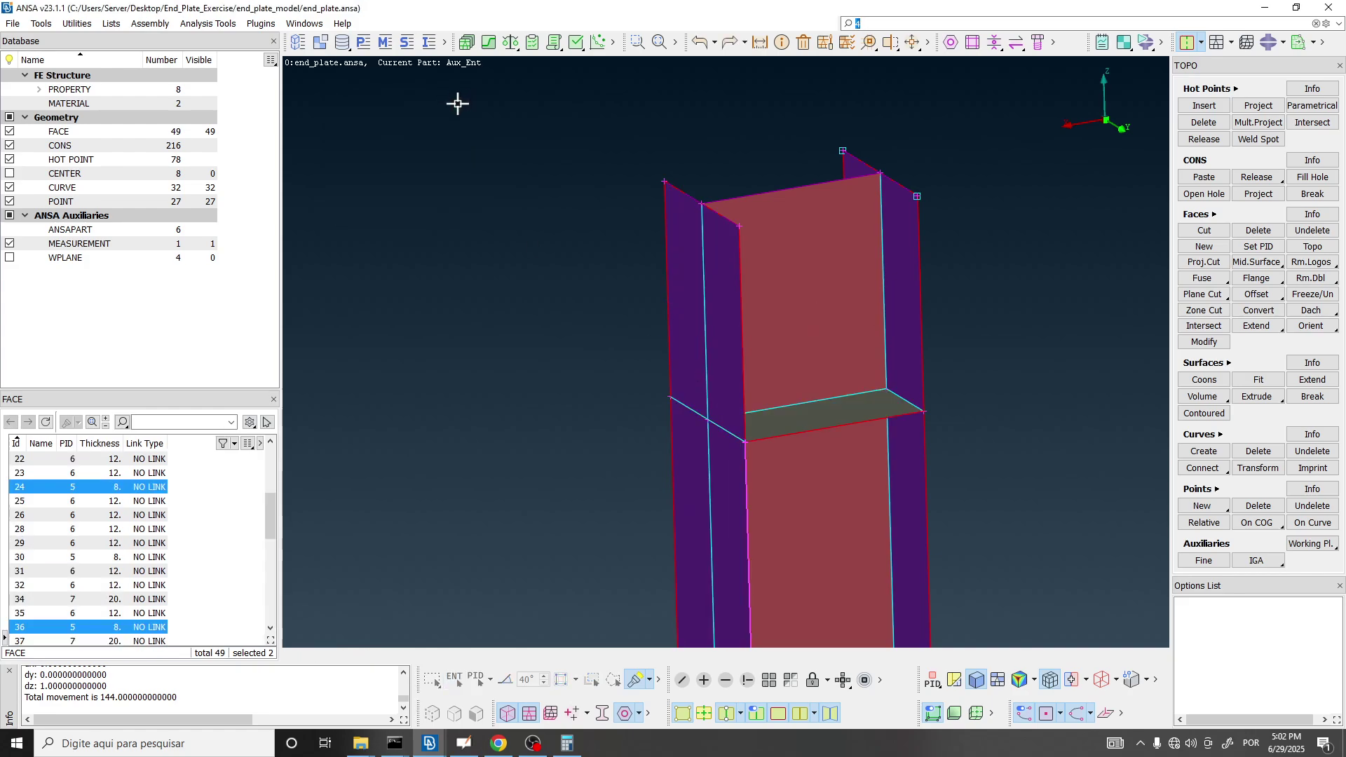
ctrl+drag(905, 323, 945, 281)
click(928, 42)
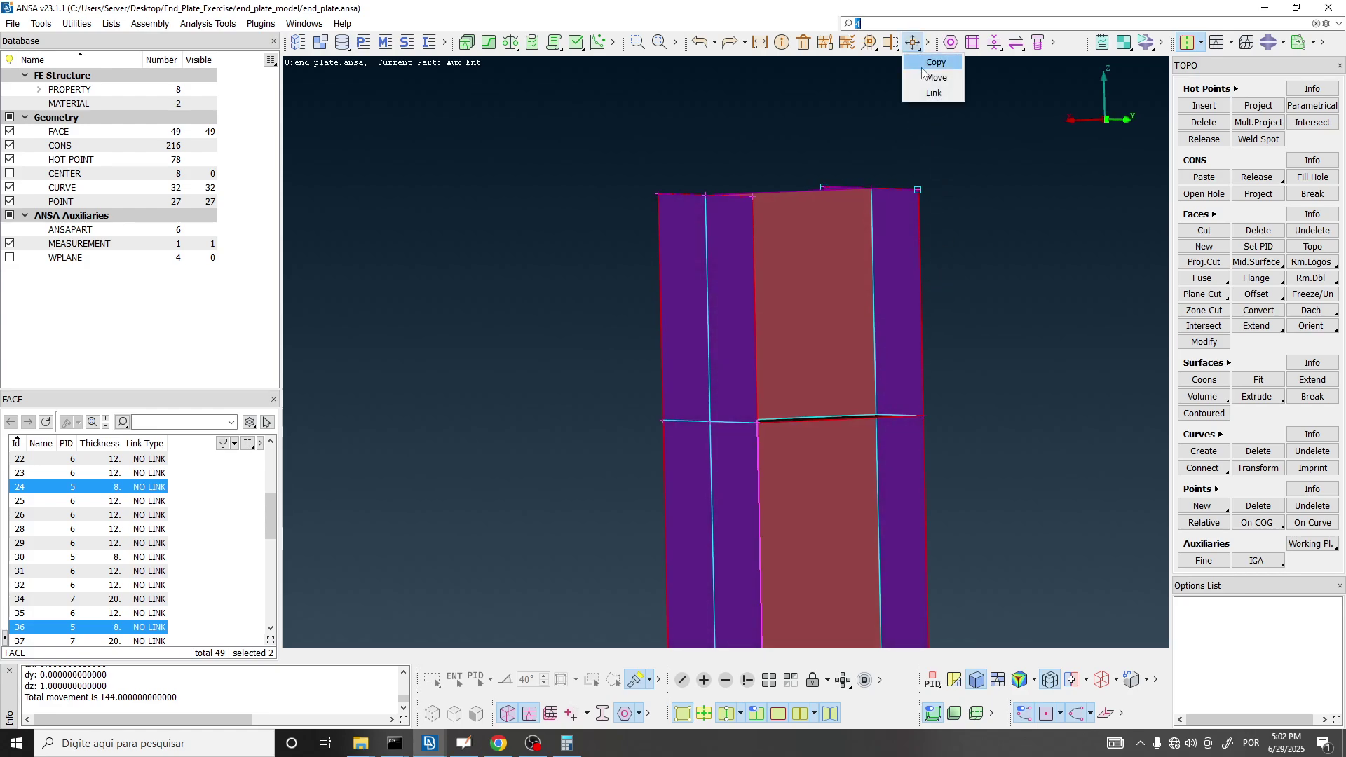
click(926, 78)
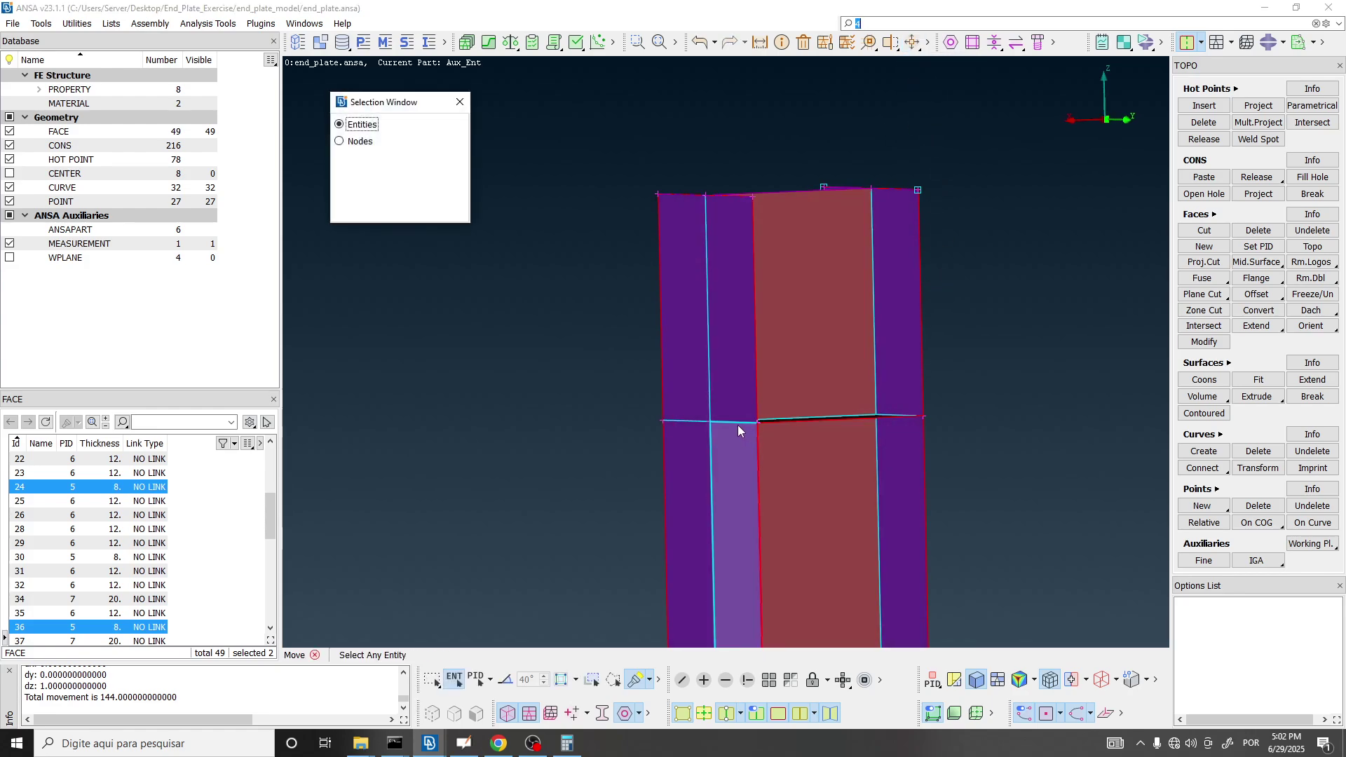
scroll(737, 423, up, 5)
scroll(750, 427, down, 5)
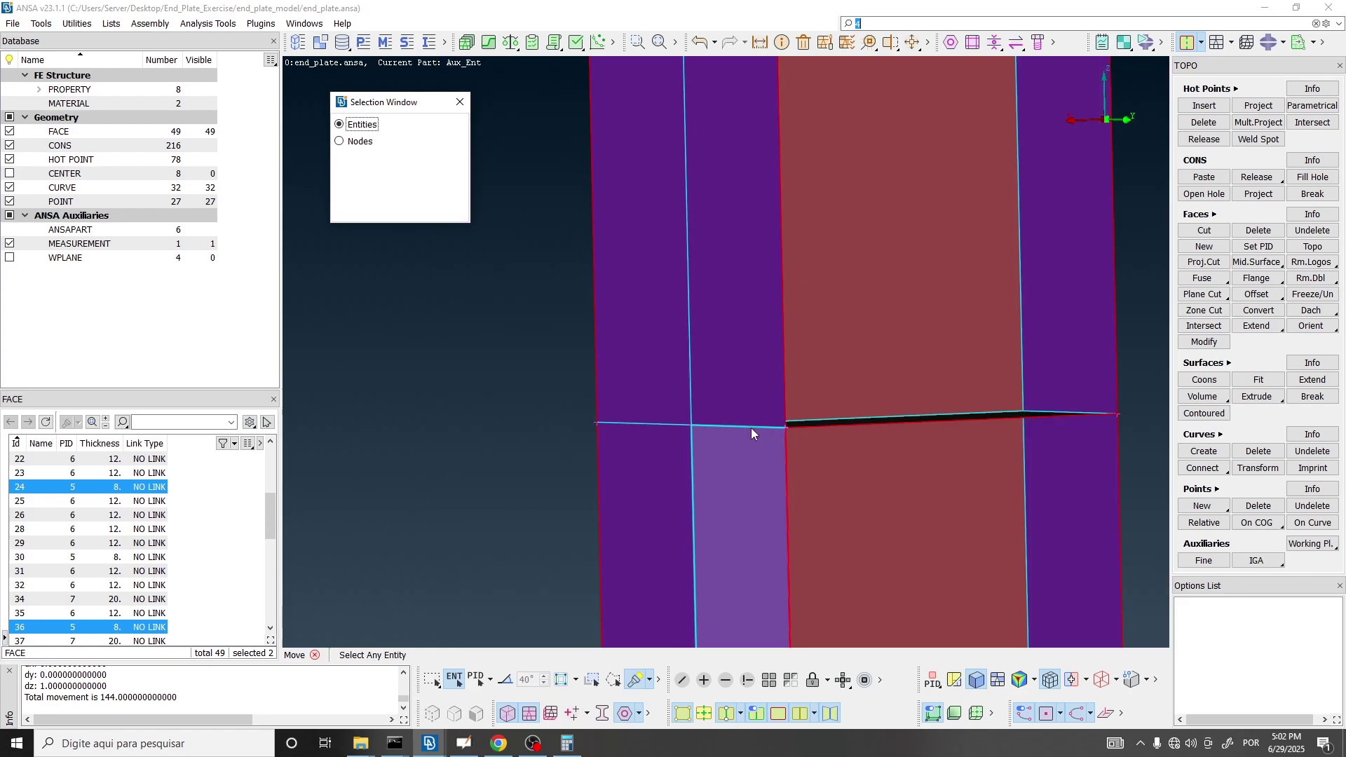
ctrl+drag(751, 428, 752, 470)
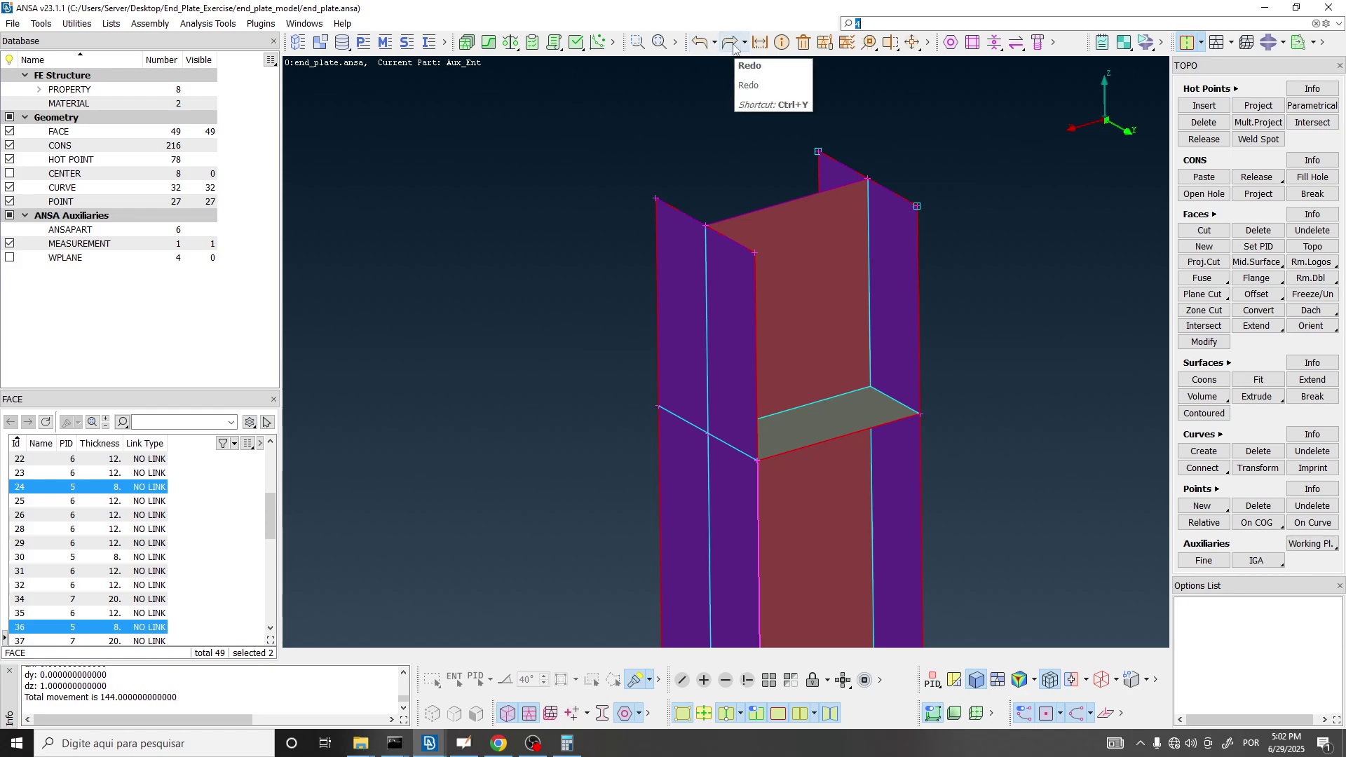
click(734, 47)
Try crosswise cuts in one flange face between the moved stiffener and its former position, and join the split faces again.
mouse_move(872, 446)
ctrl+mouse_down()
mouse_move(926, 457)
mouse_move(923, 412)
mouse_move(826, 418)
mouse_move(905, 435)
mouse_move(928, 414)
mouse_move(866, 420)
ctrl+mouse_up()
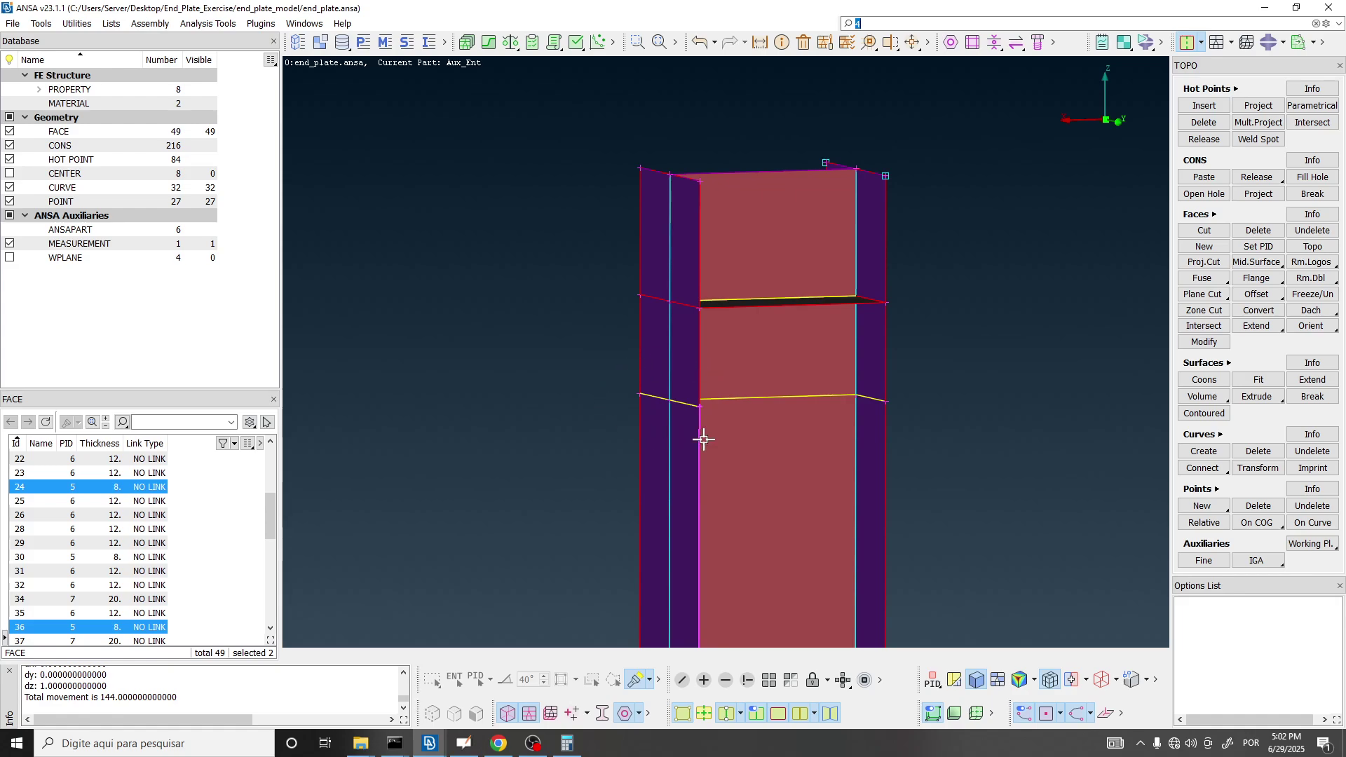
scroll(662, 422, up, 3)
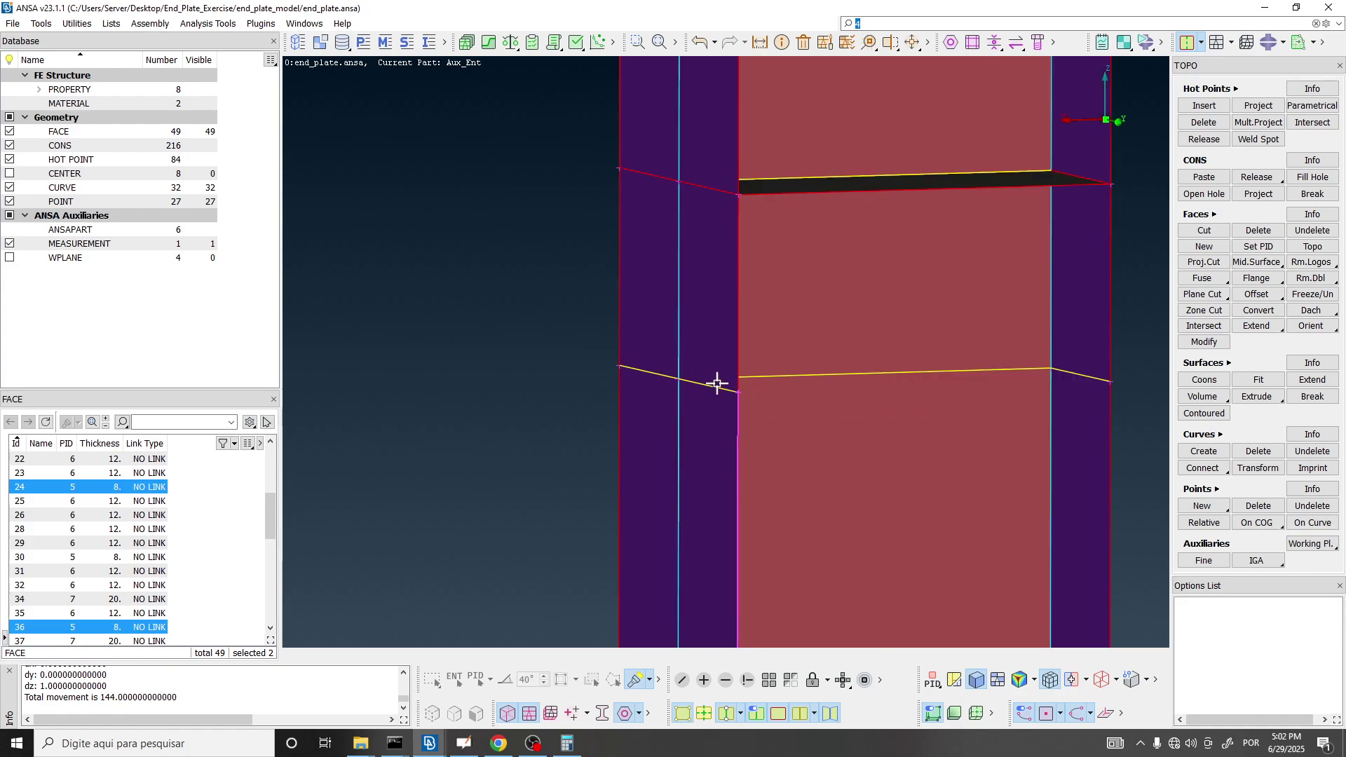
ctrl+drag(715, 382, 667, 390)
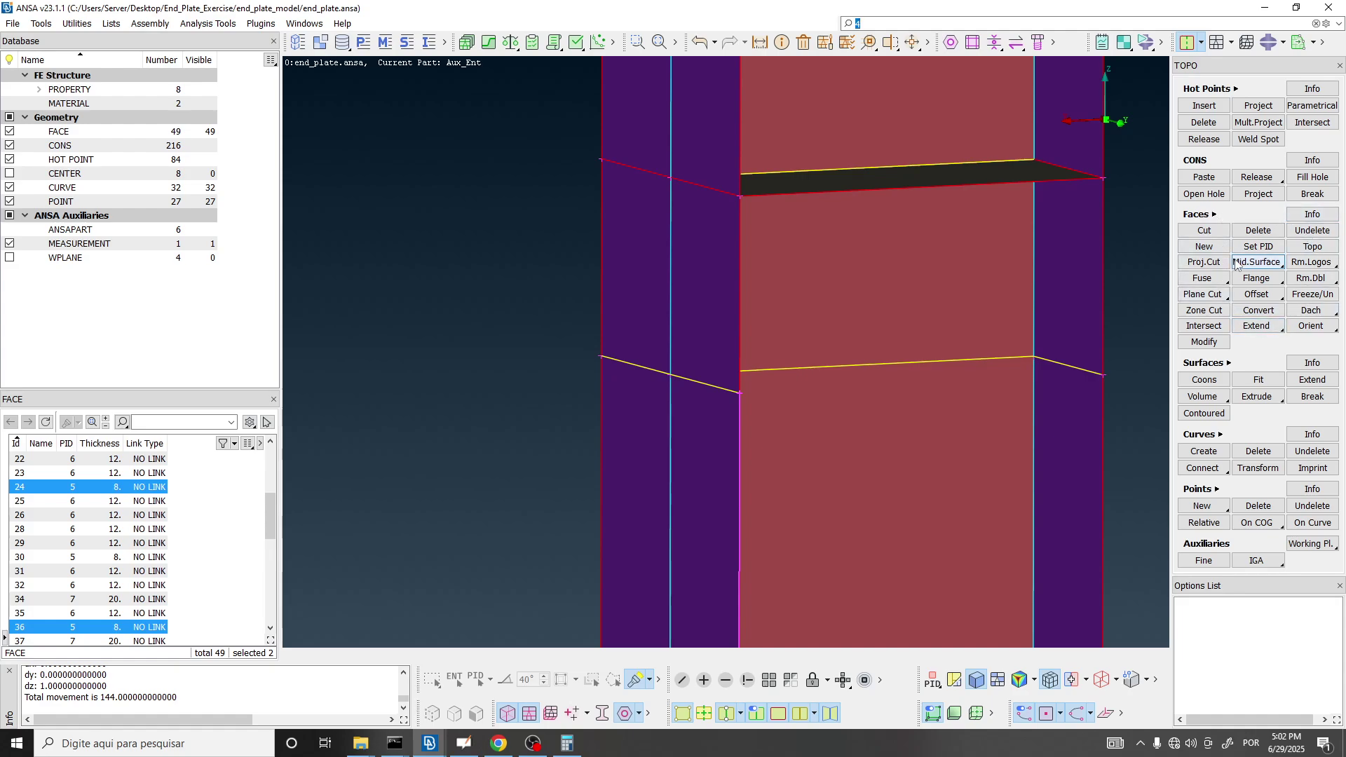
click(1204, 231)
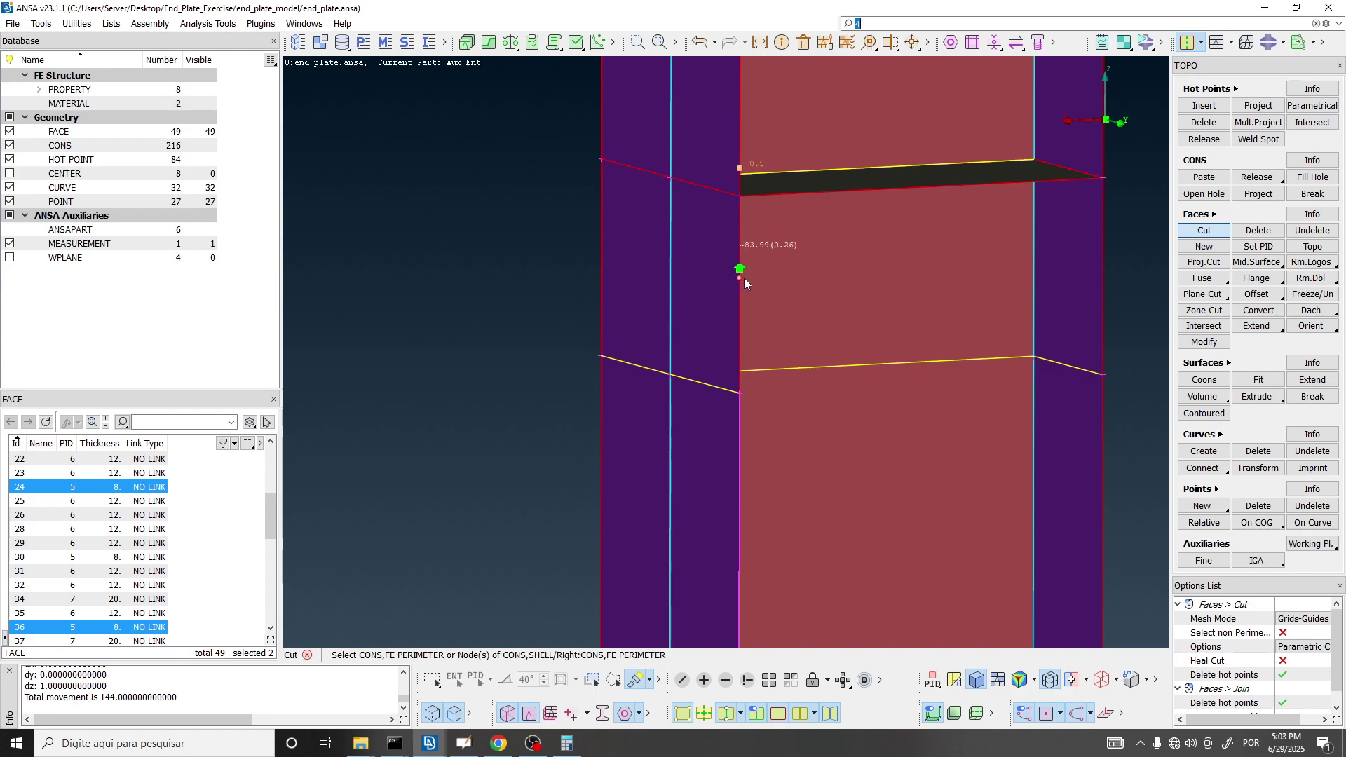
click(666, 275)
scroll(703, 412, up, 2)
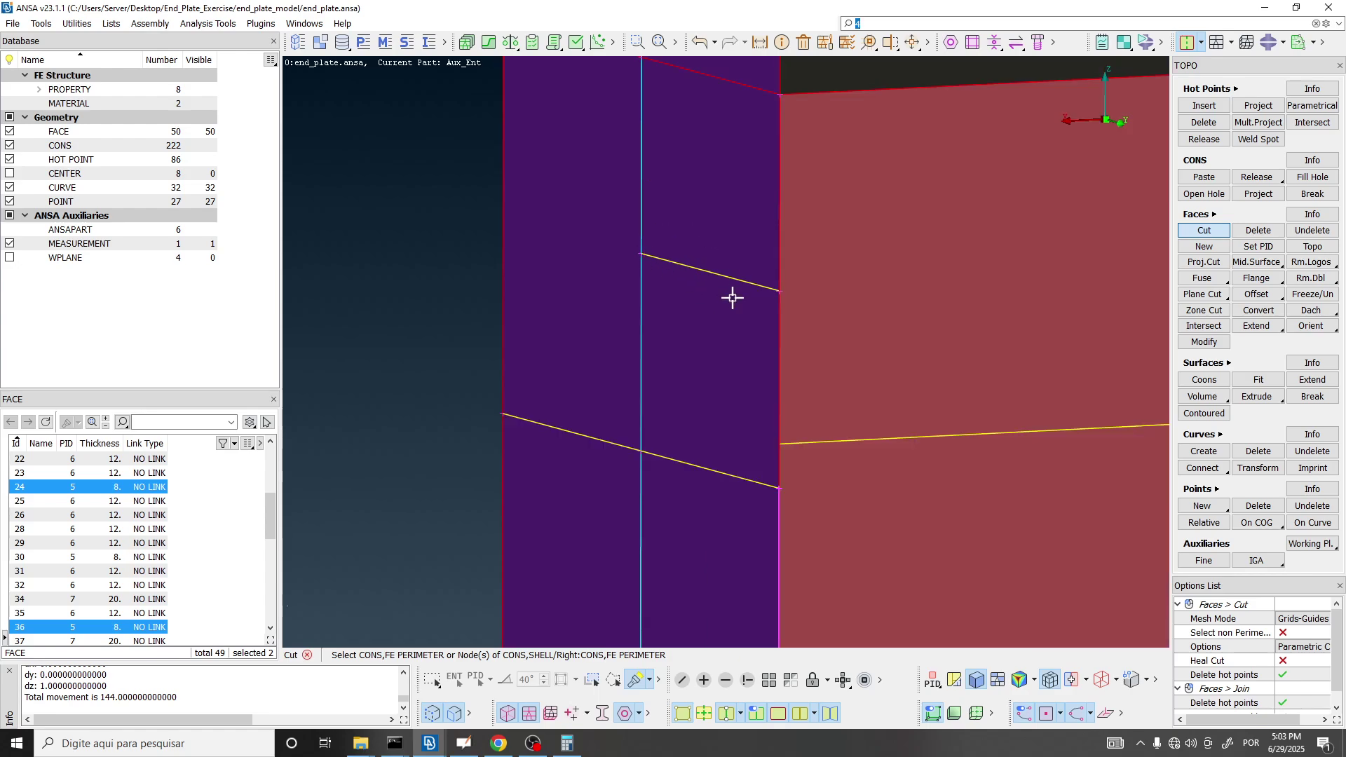
scroll(694, 292, down, 2)
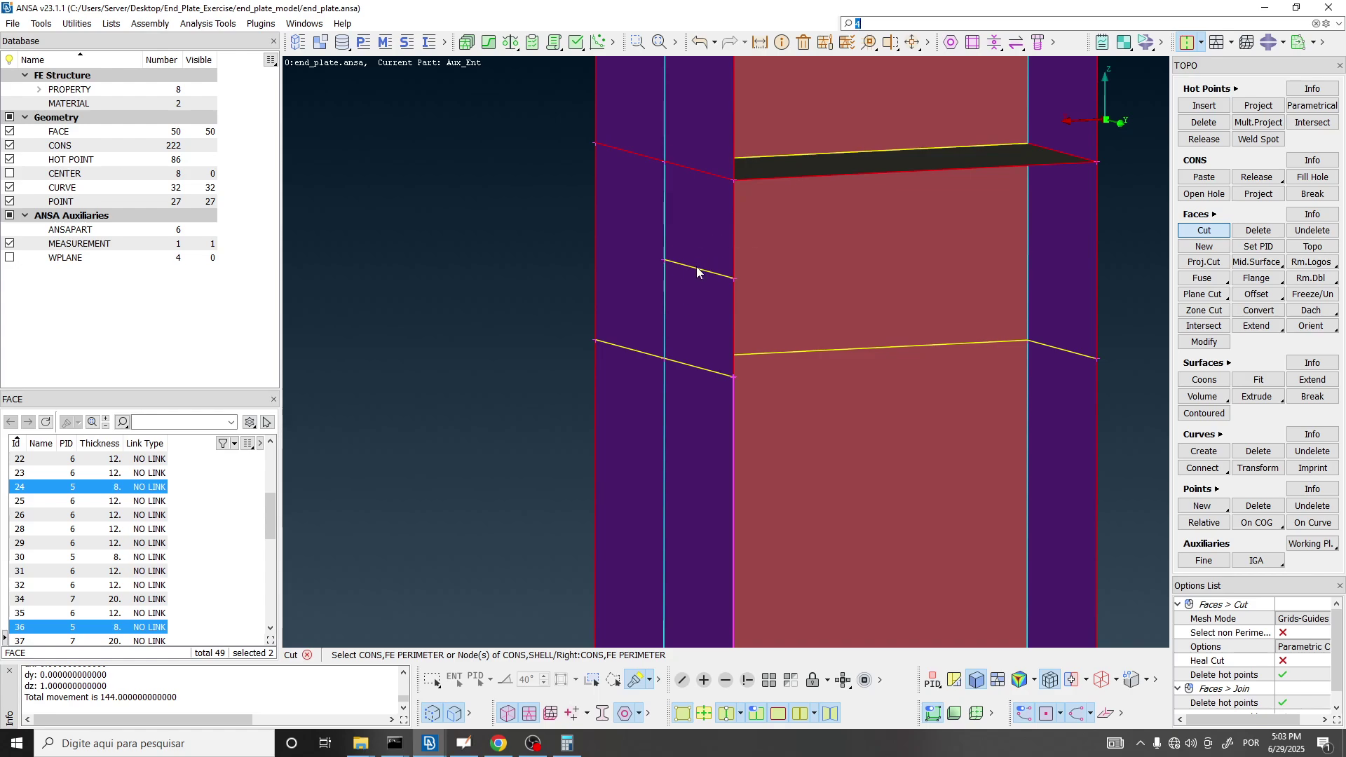
click(734, 327)
click(664, 309)
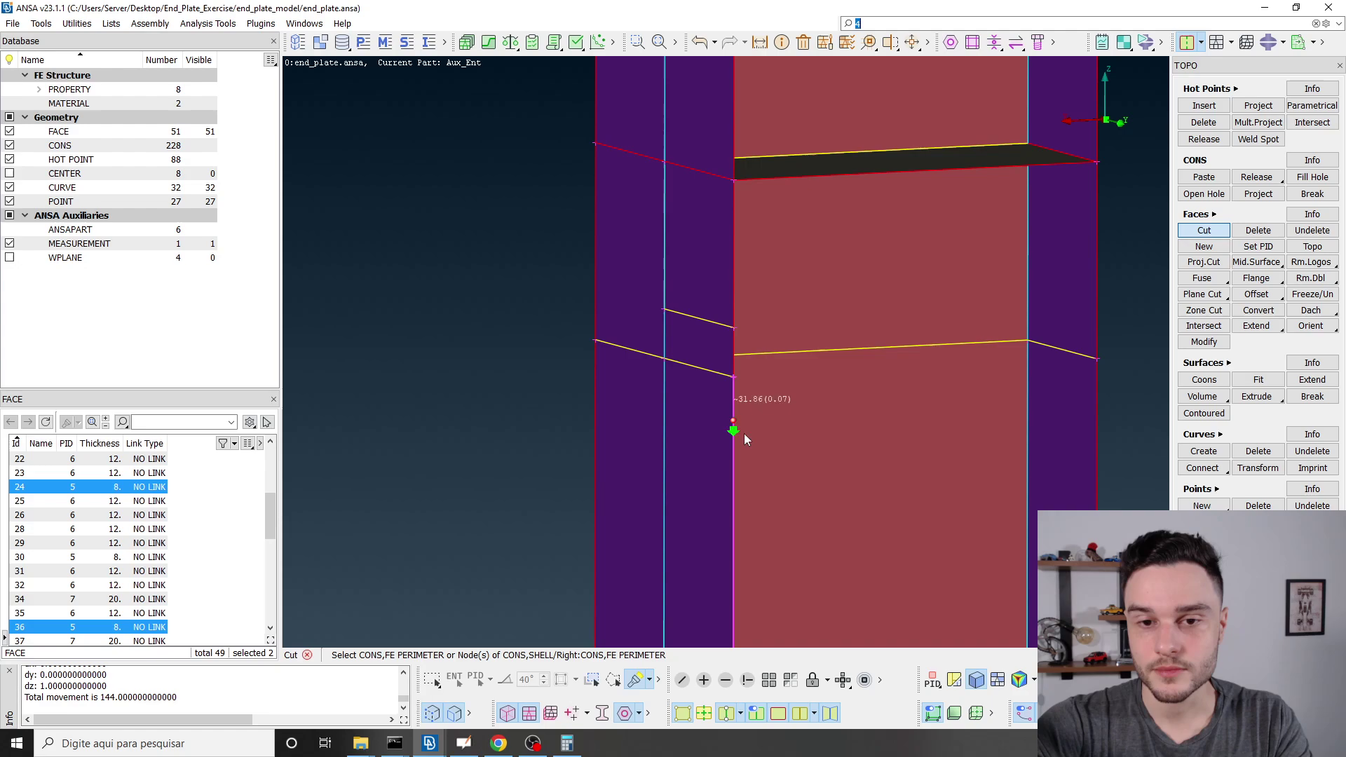
right_click(705, 320)
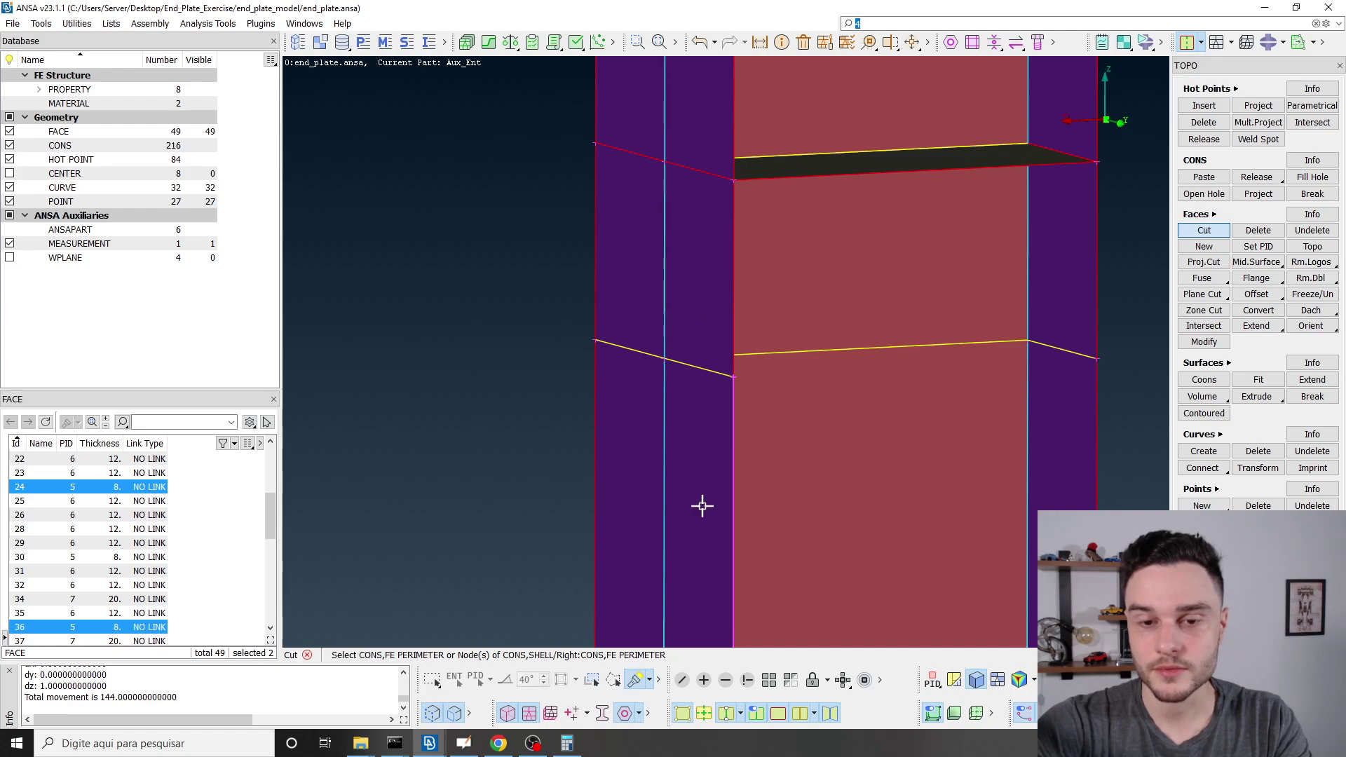
Join the column flange and web faces across the leftover cut lines at the stiffeners' former position.
right_click(706, 370)
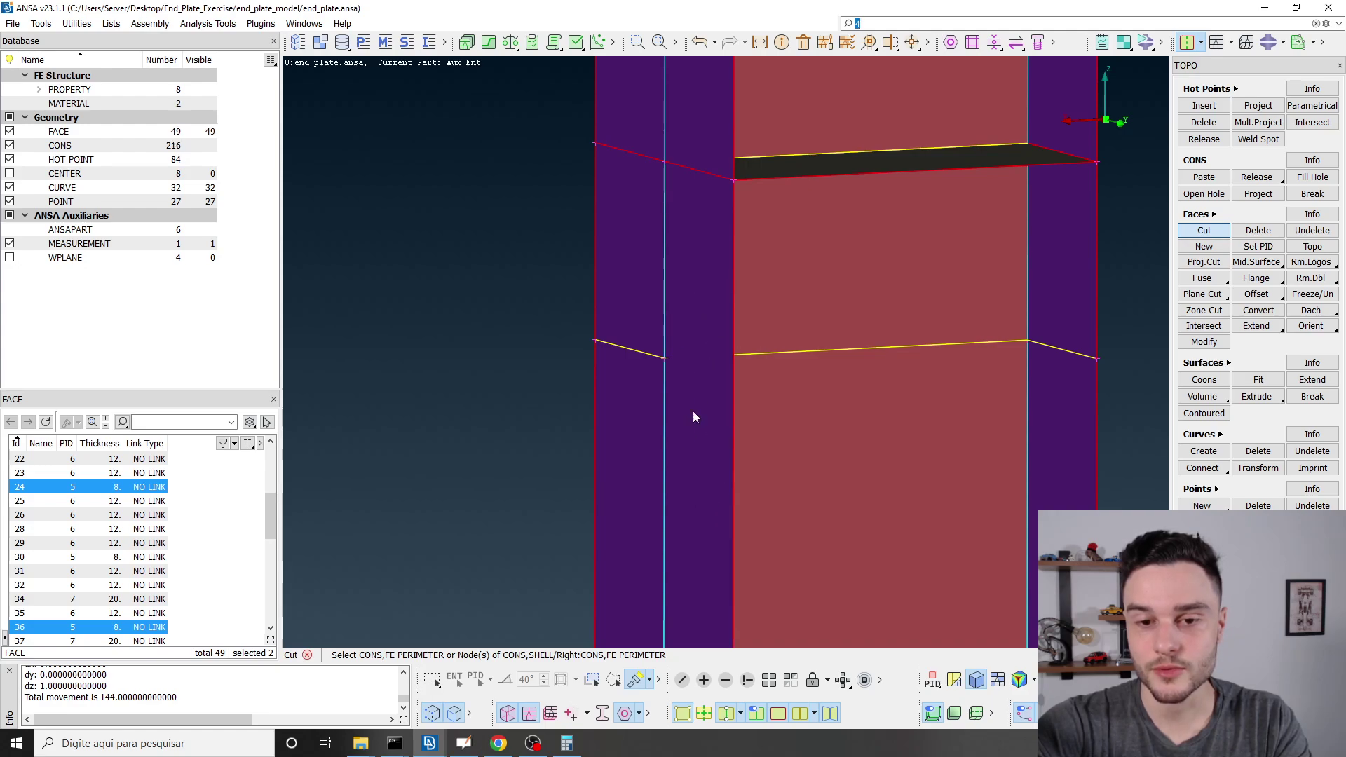
right_click(820, 356)
ctrl+drag(991, 400, 826, 348)
scroll(825, 349, up, 3)
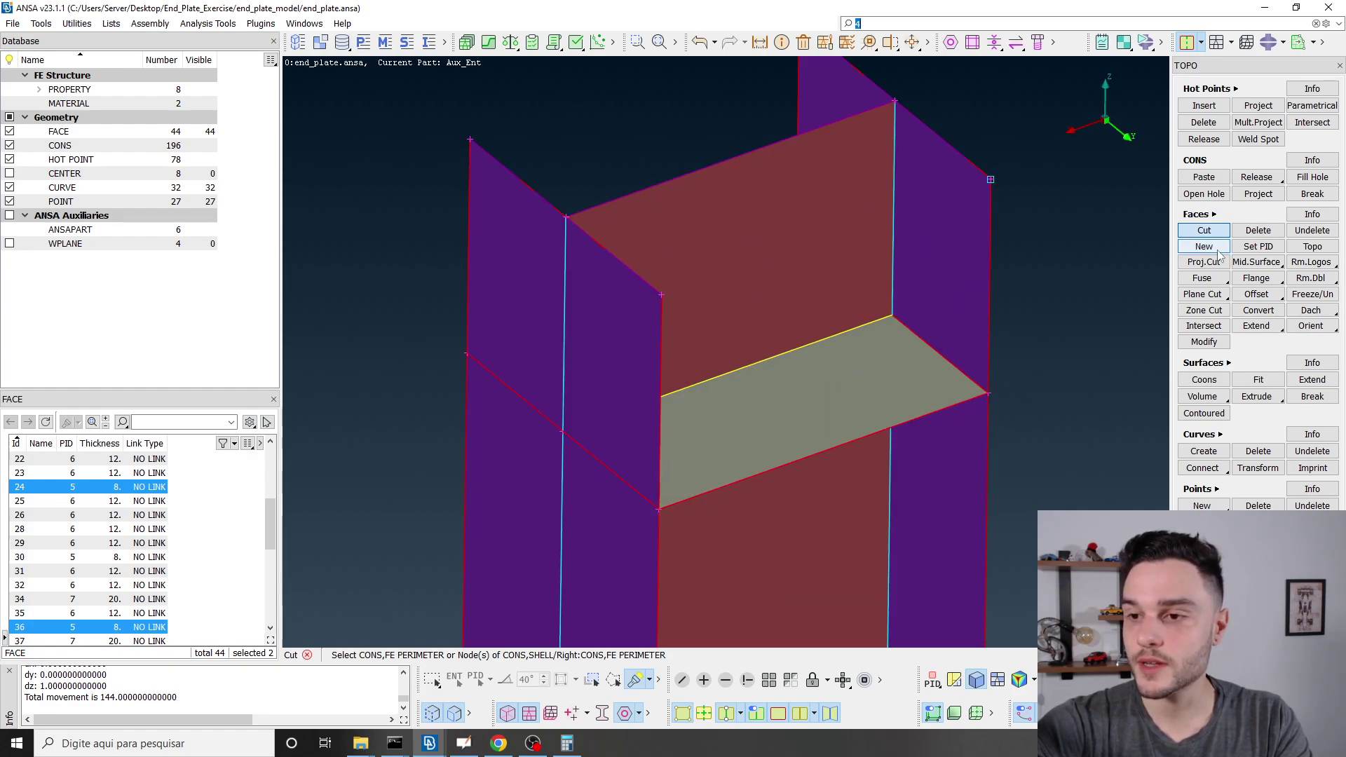
Project the near stiffener's edge onto the beam-side column flange.
click(1272, 193)
click(932, 349)
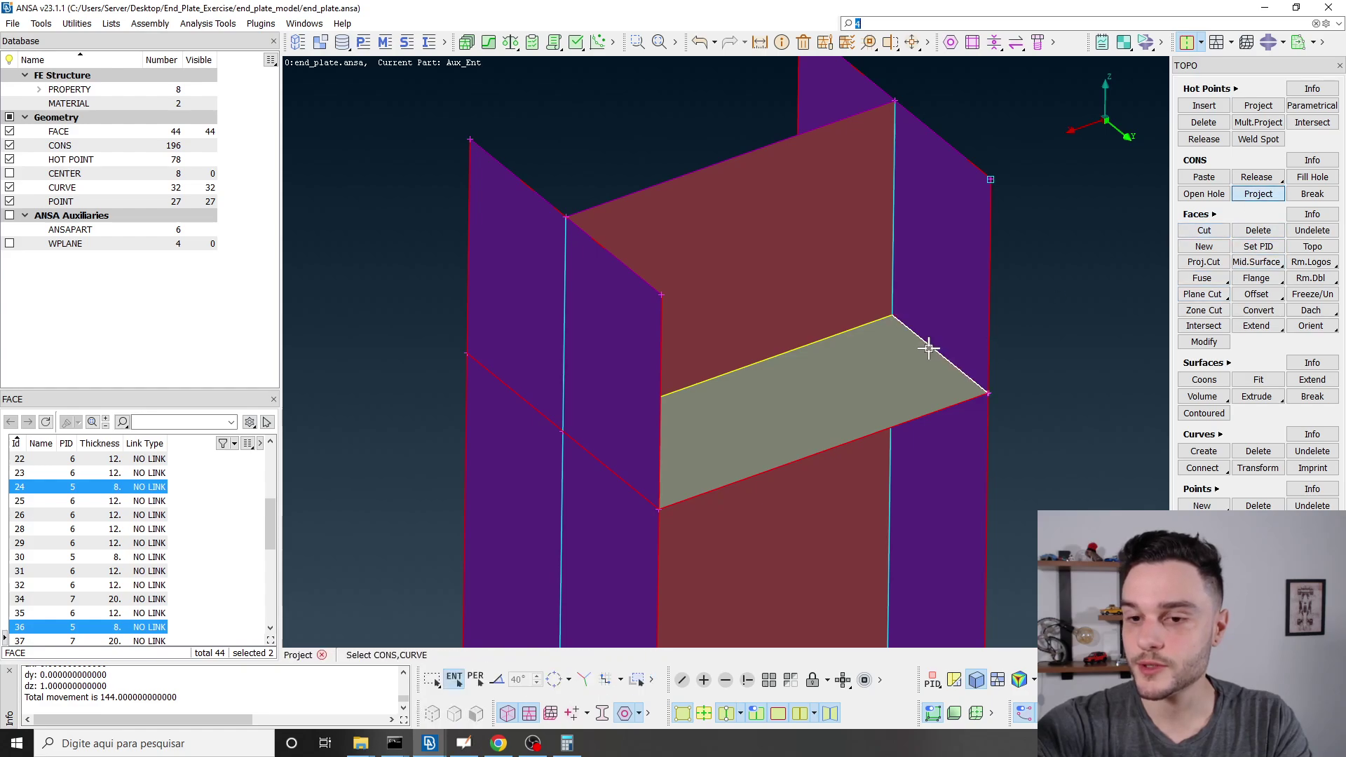
middle_click(938, 341)
scroll(882, 280, down, 5)
middle_click(878, 274)
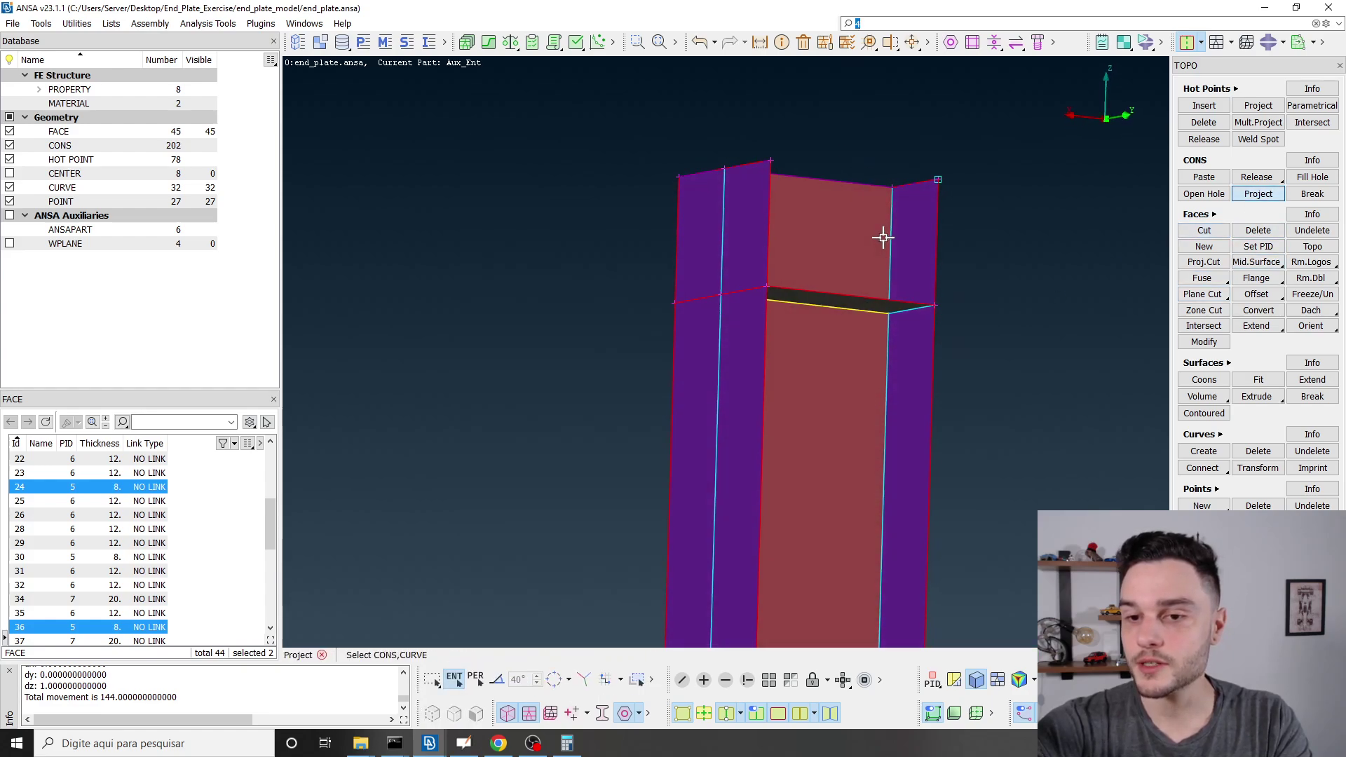
ctrl+drag(874, 272, 878, 266)
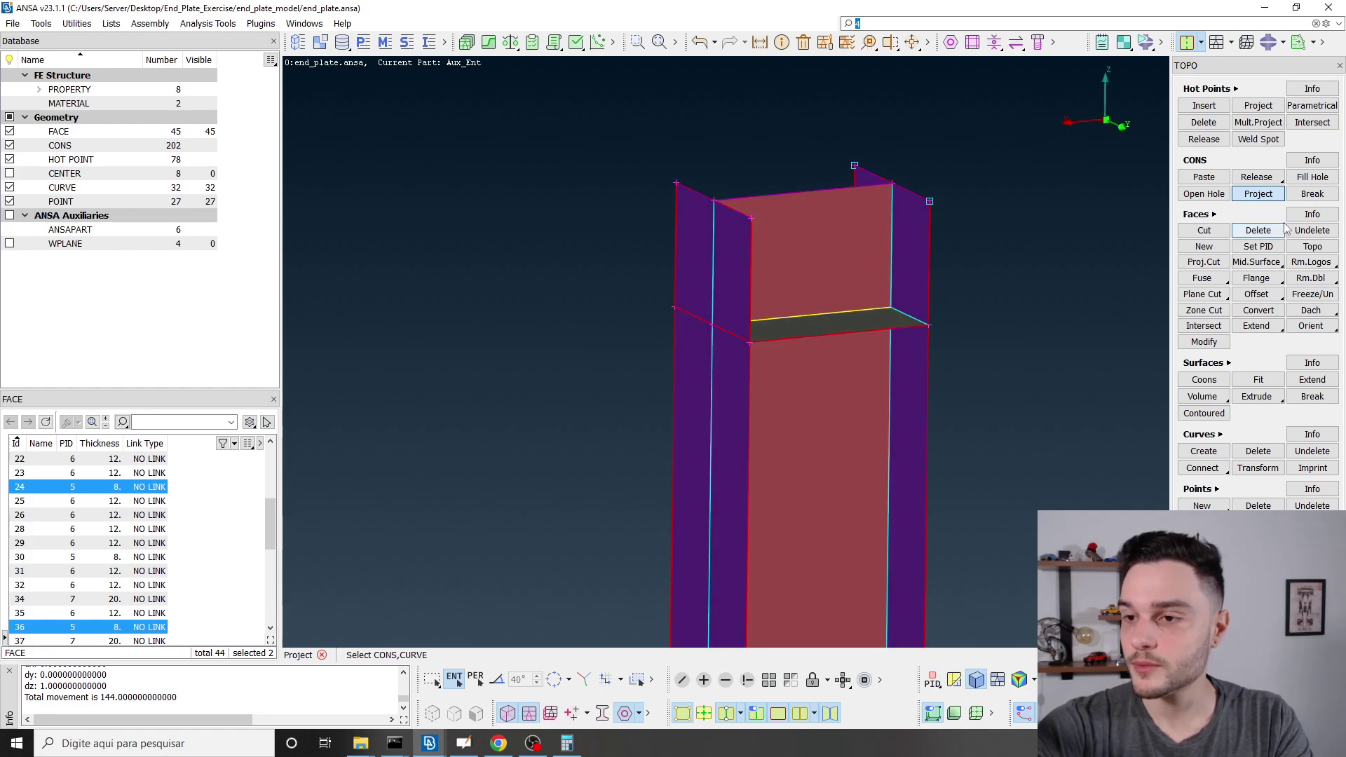
Run Topo on the edges around the relocated stiffener plates.
click(1313, 246)
ctrl+drag(647, 252, 995, 367)
middle_click(993, 370)
scroll(807, 309, up, 4)
ctrl+drag(785, 312, 547, 403)
scroll(585, 327, up, 5)
scroll(587, 349, down, 5)
ctrl+drag(586, 348, 476, 329)
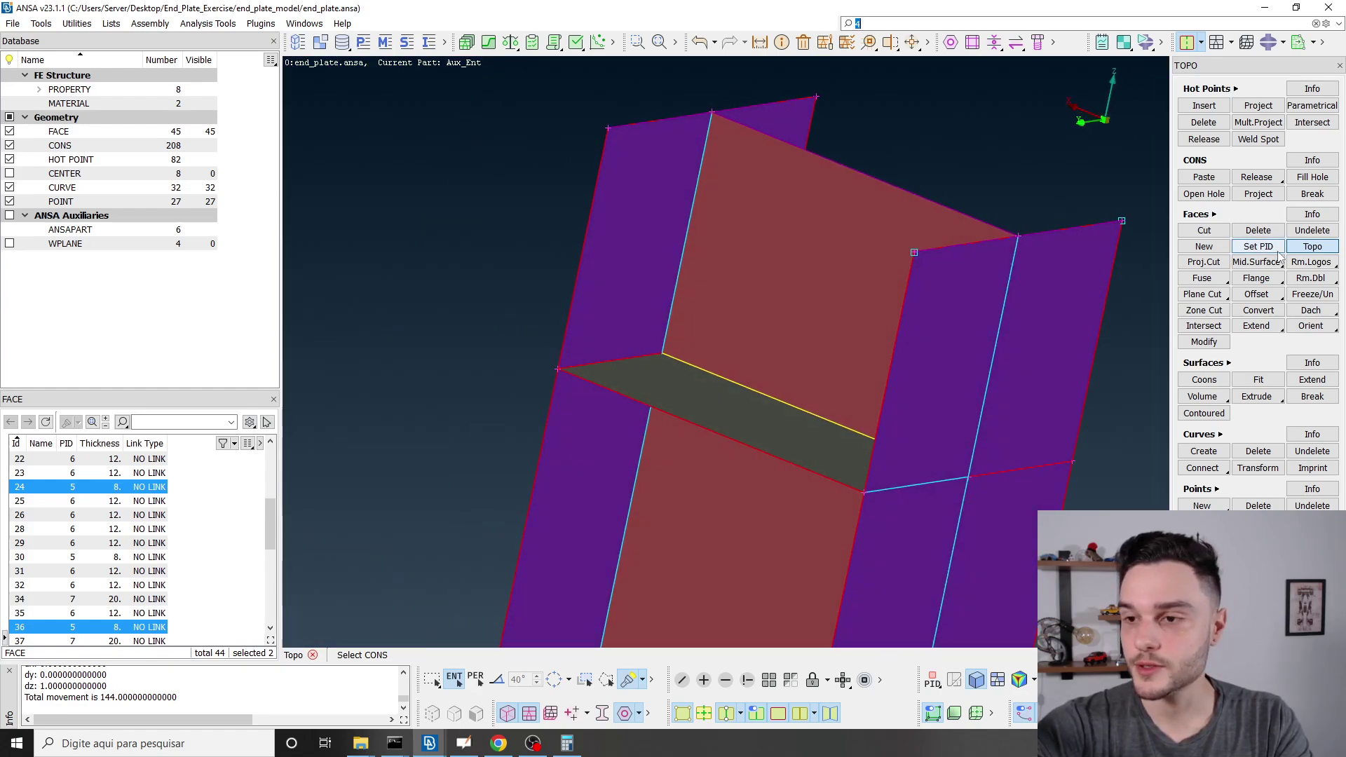
Project the two stiffener edges that meet the flange opposite the beam onto that flange.
click(1259, 194)
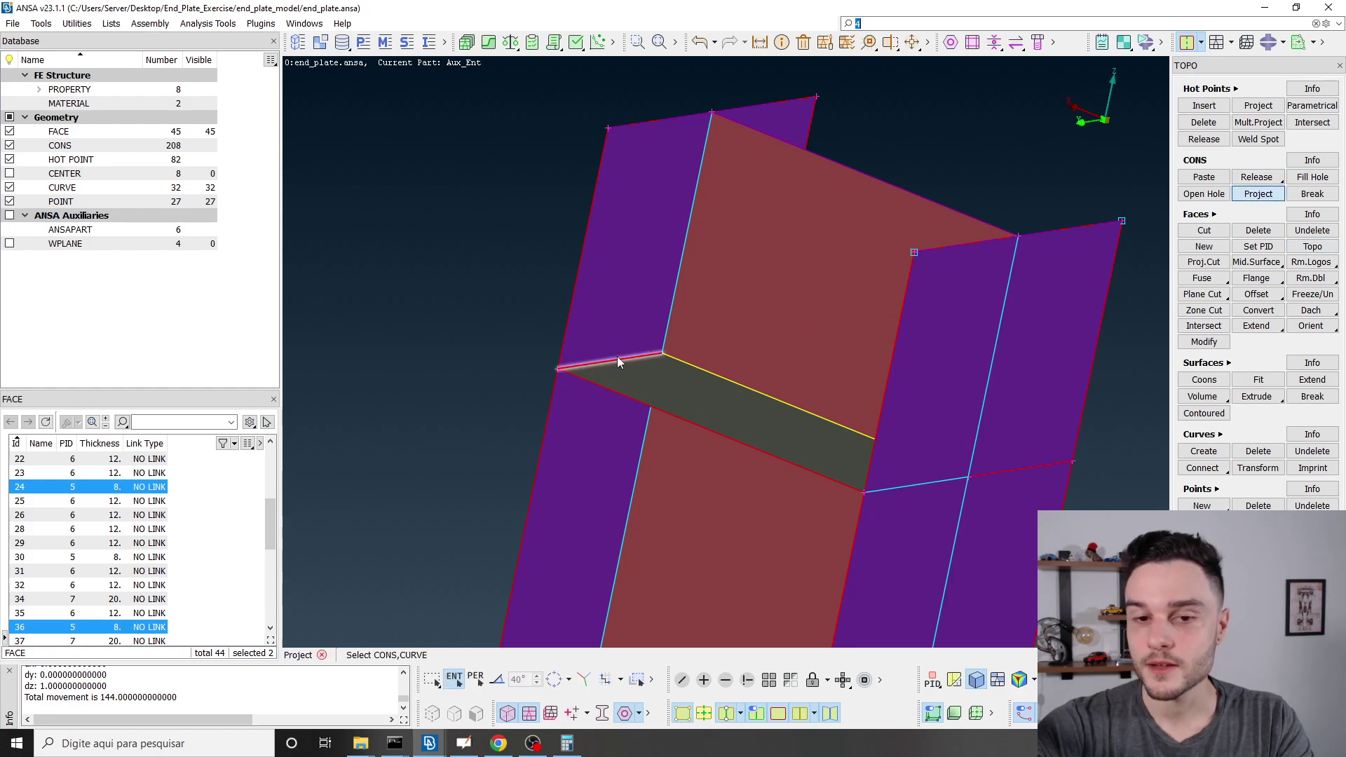
click(620, 328)
ctrl+drag(640, 339, 601, 325)
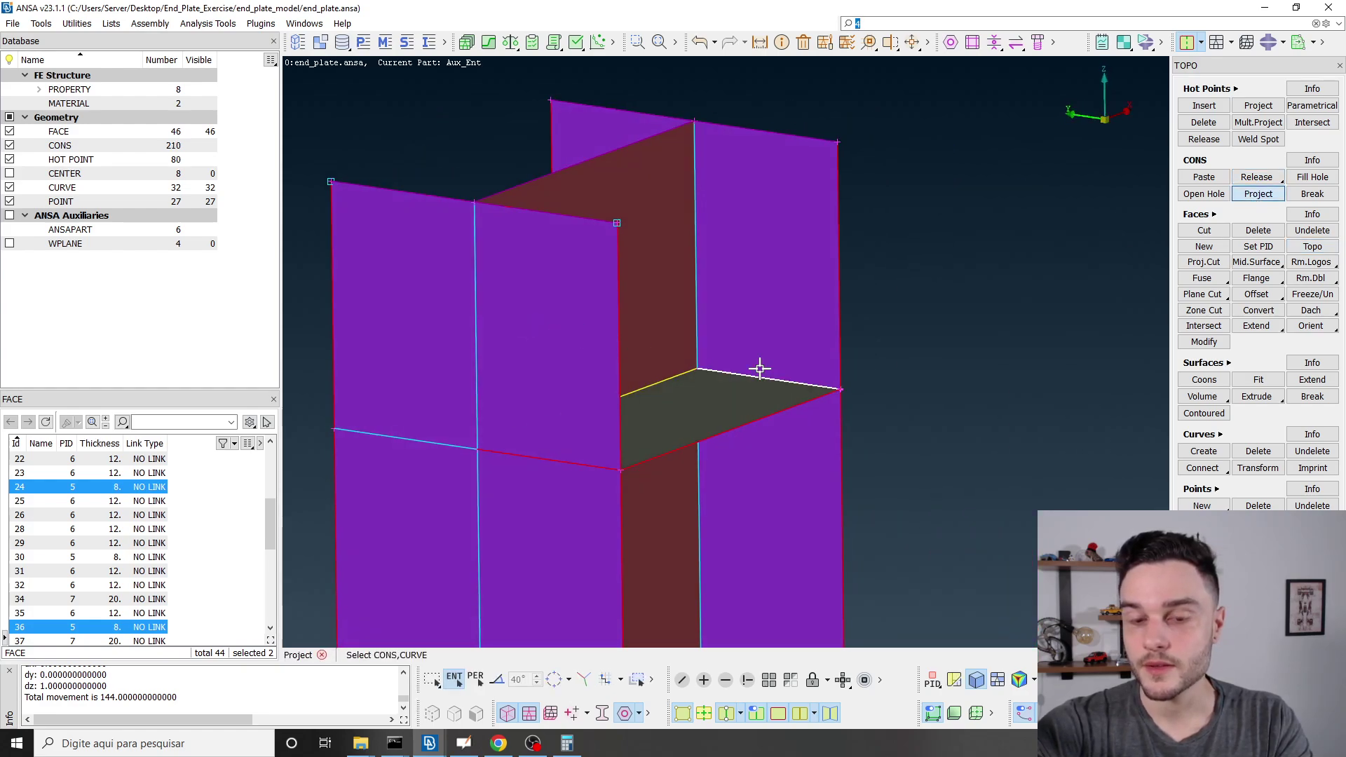
click(780, 313)
ctrl+drag(835, 337, 688, 364)
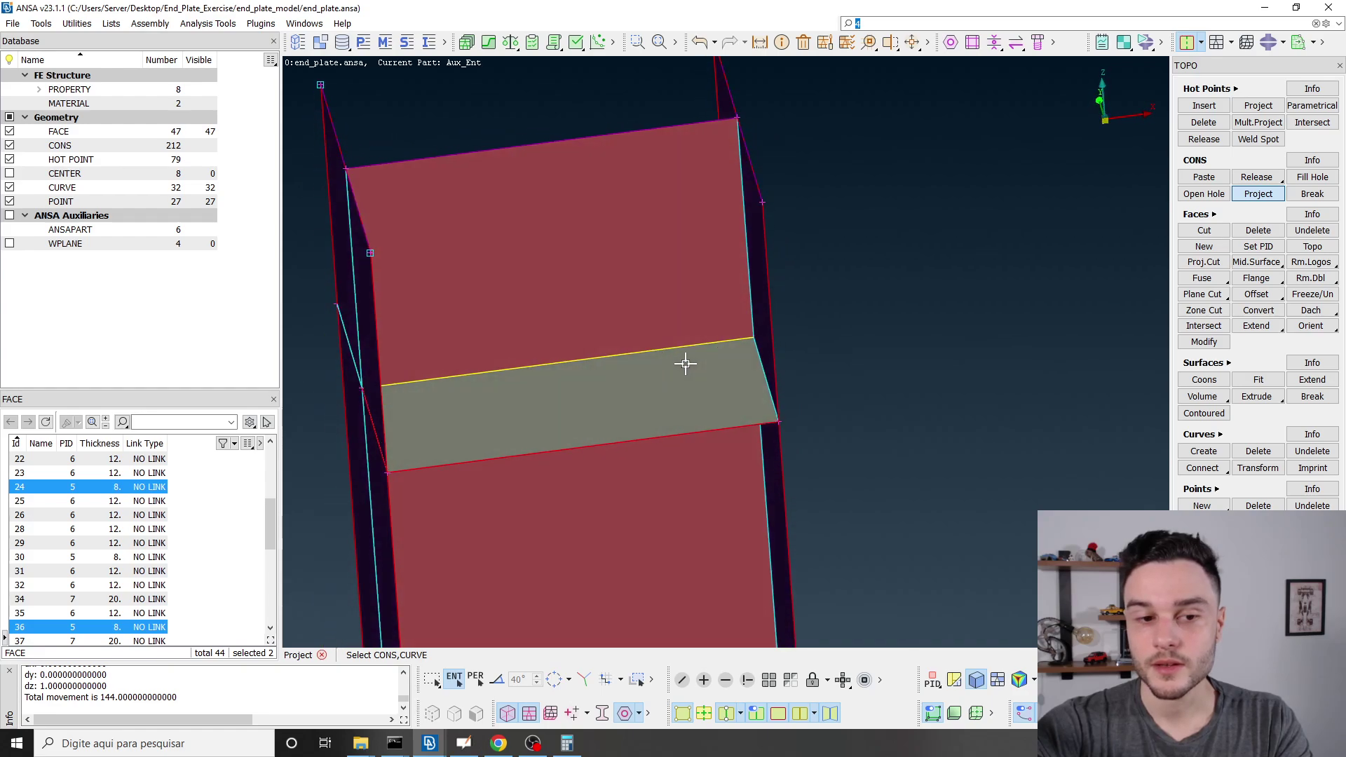
Project the remaining stiffener edge onto the beam-side flange and the plates' shared edge onto the column web.
click(378, 431)
middle_click(378, 424)
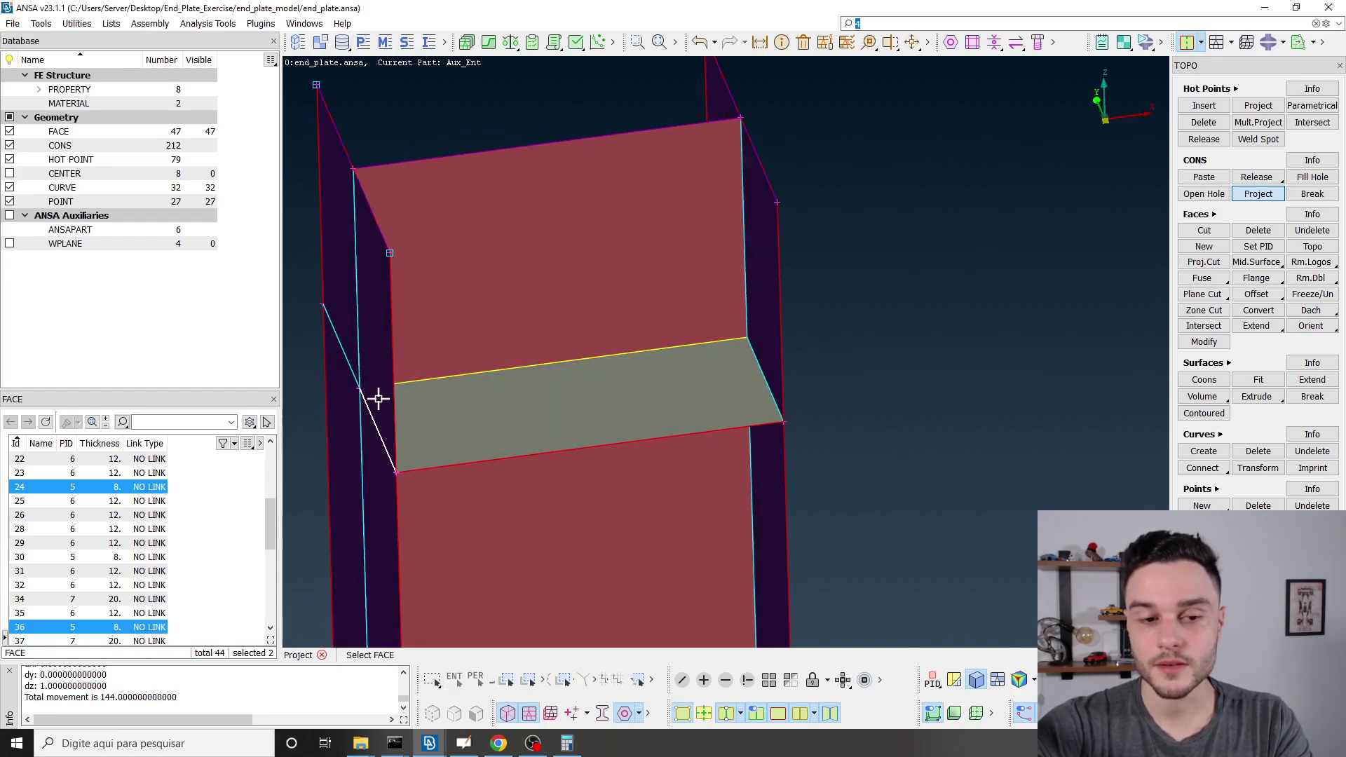
click(378, 398)
click(561, 364)
middle_click(563, 363)
click(631, 307)
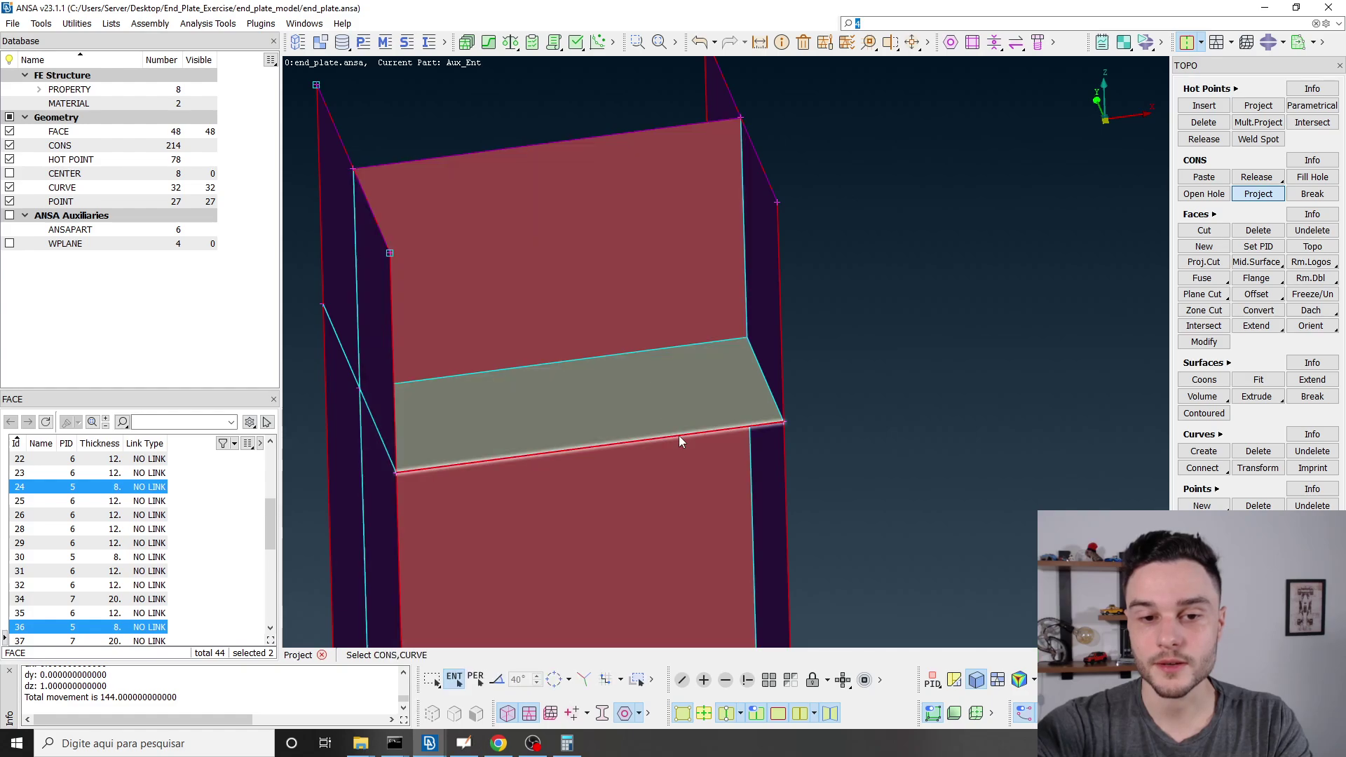
Run Topo on the edges at the column's upper end and close the calculator.
scroll(679, 436, down, 3)
ctrl+middle_drag(679, 435, 829, 289)
ctrl+drag(829, 289, 793, 261)
scroll(791, 261, down, 3)
click(1313, 246)
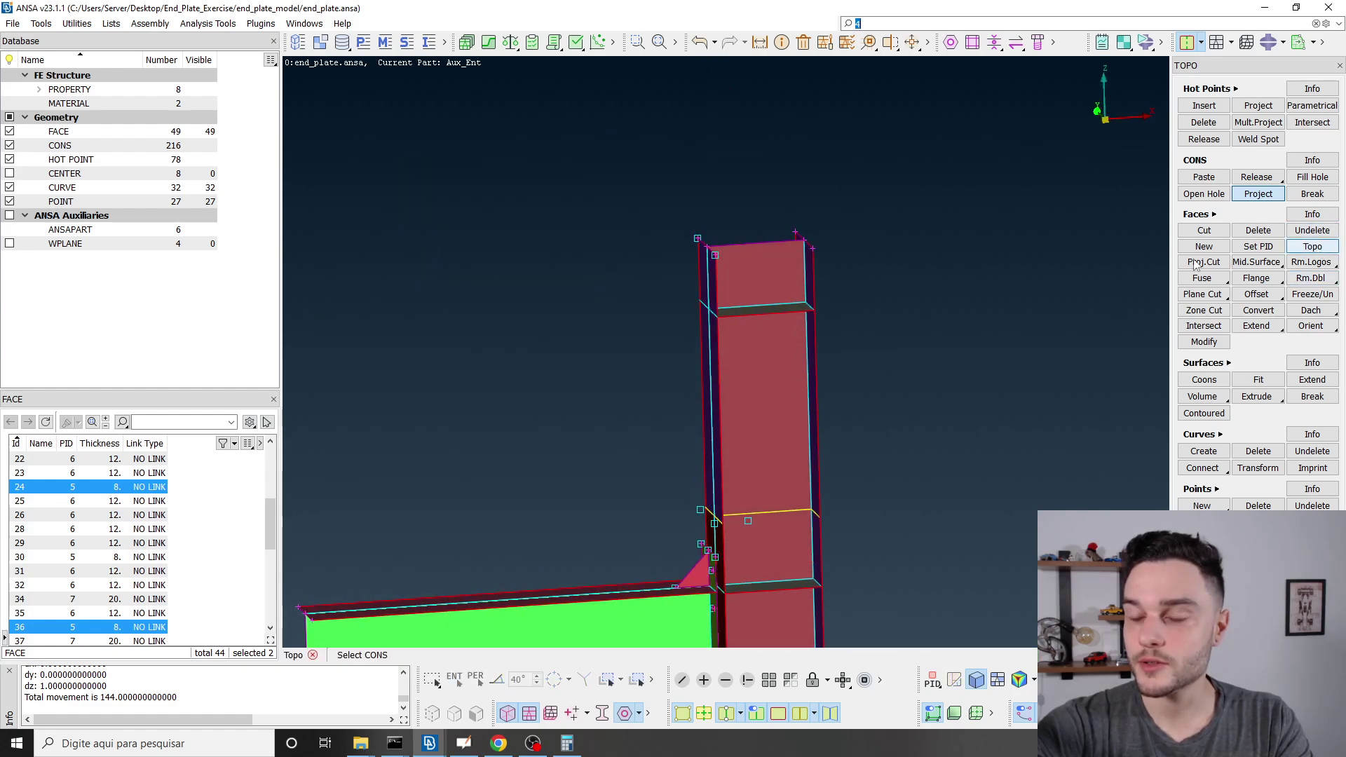
drag(640, 247, 1066, 281)
key(alt+Tab)
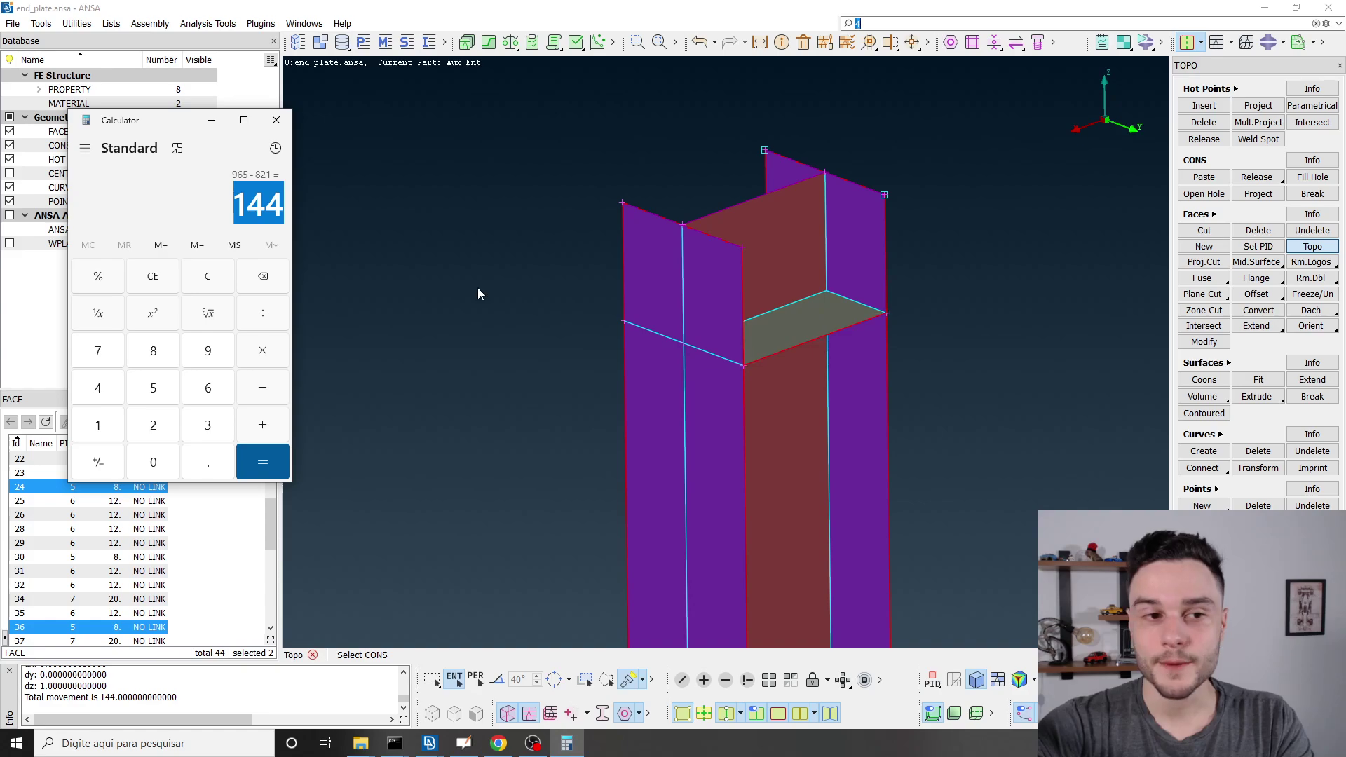
click(276, 120)
Measure the length of the flange edge between the upper stiffener and the column's top end.
scroll(555, 204, down, 5)
scroll(554, 204, up, 3)
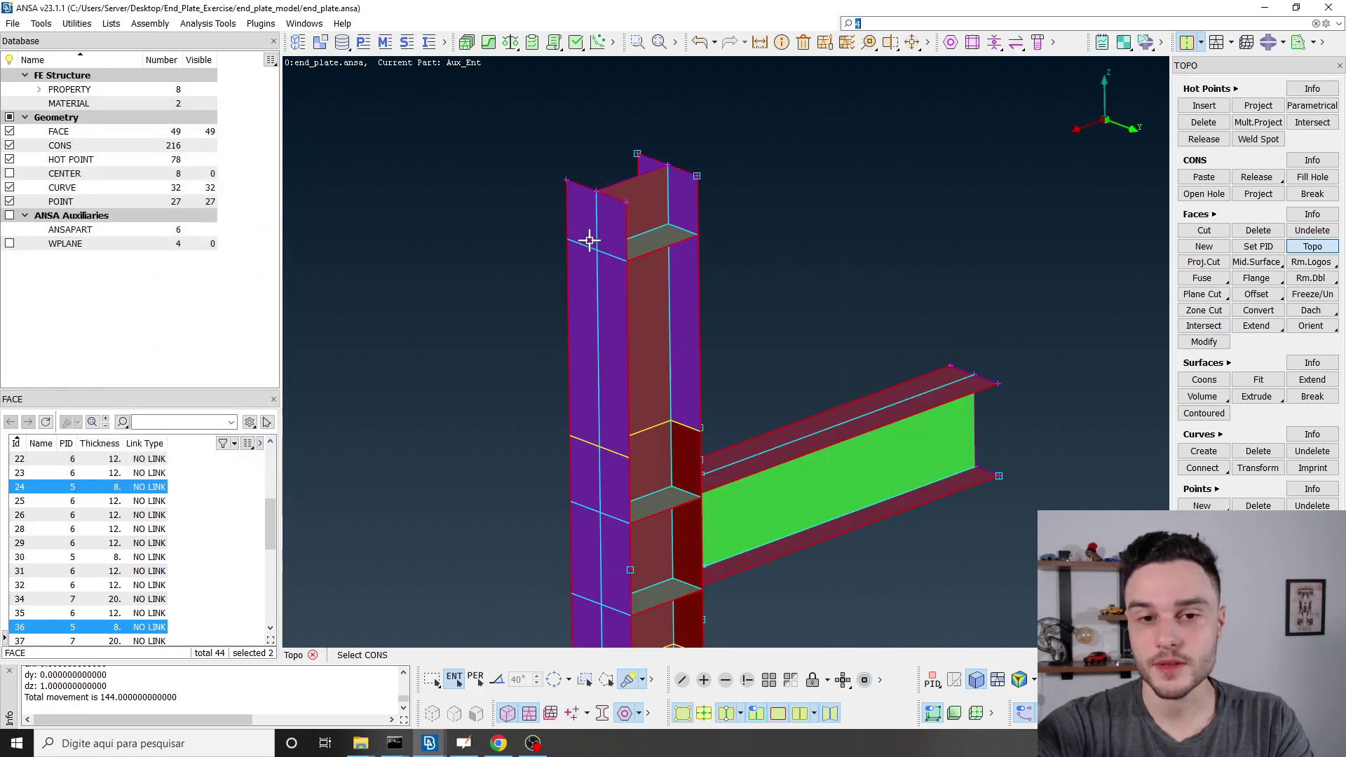
click(760, 42)
scroll(586, 225, up, 4)
mouse_move(578, 234)
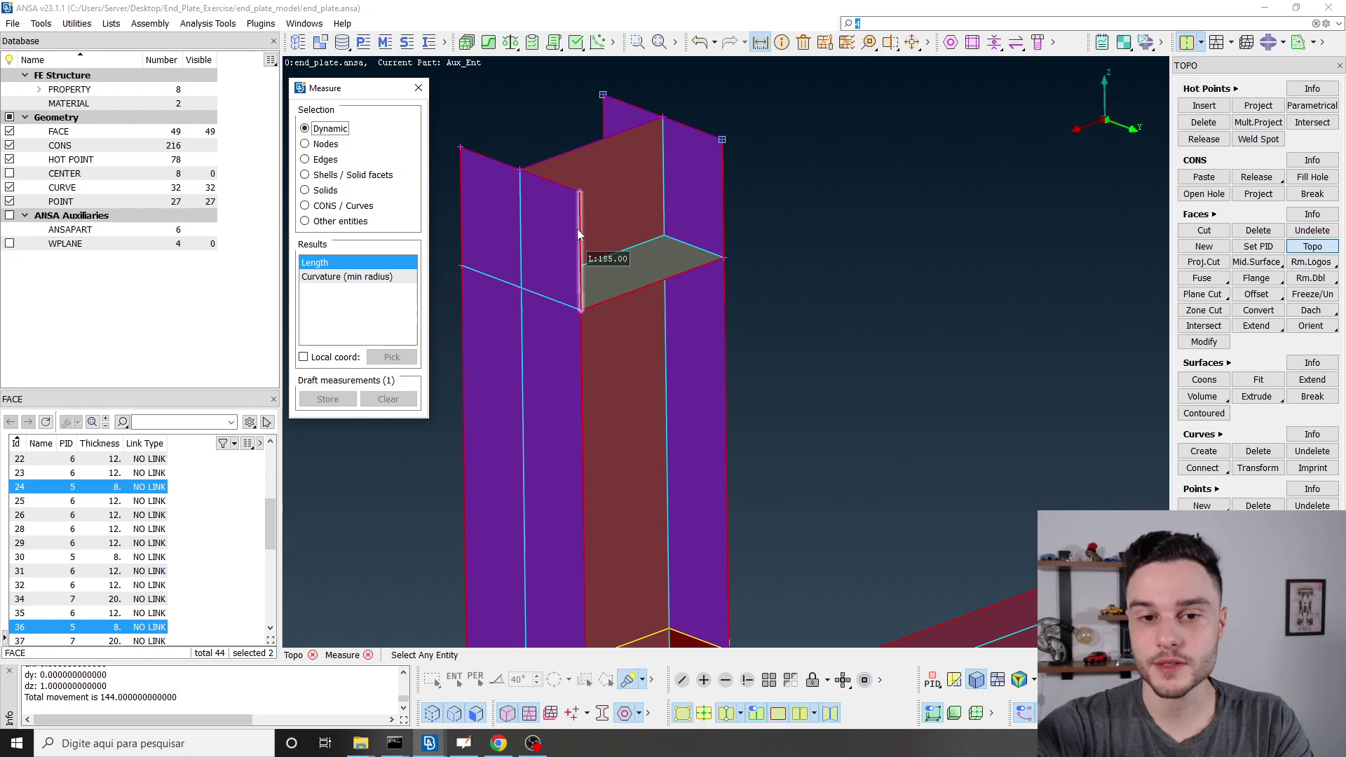
Switch to the connection drawing in OpenBoard, circle the 115 and 70 dimensions at the column top, and return to ANSA.
key(alt+Tab)
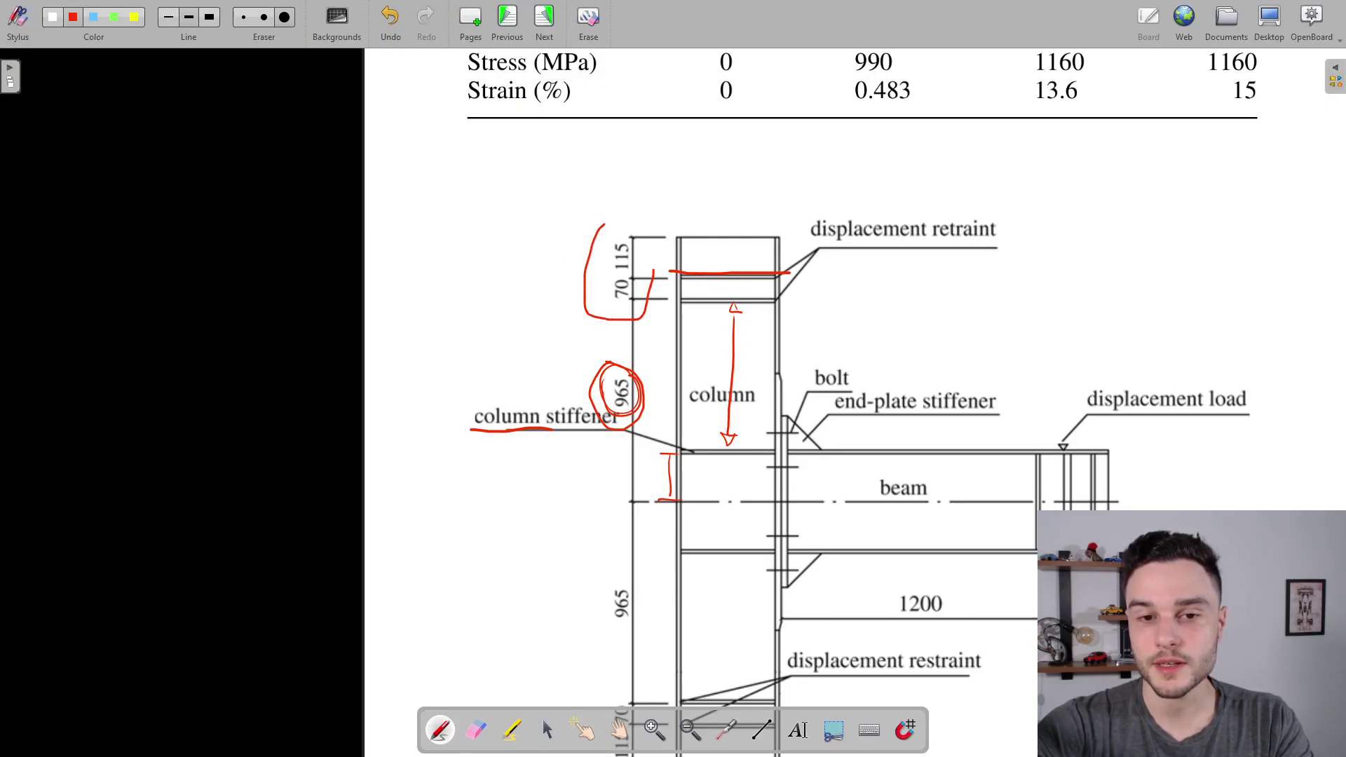
drag(653, 270, 613, 201)
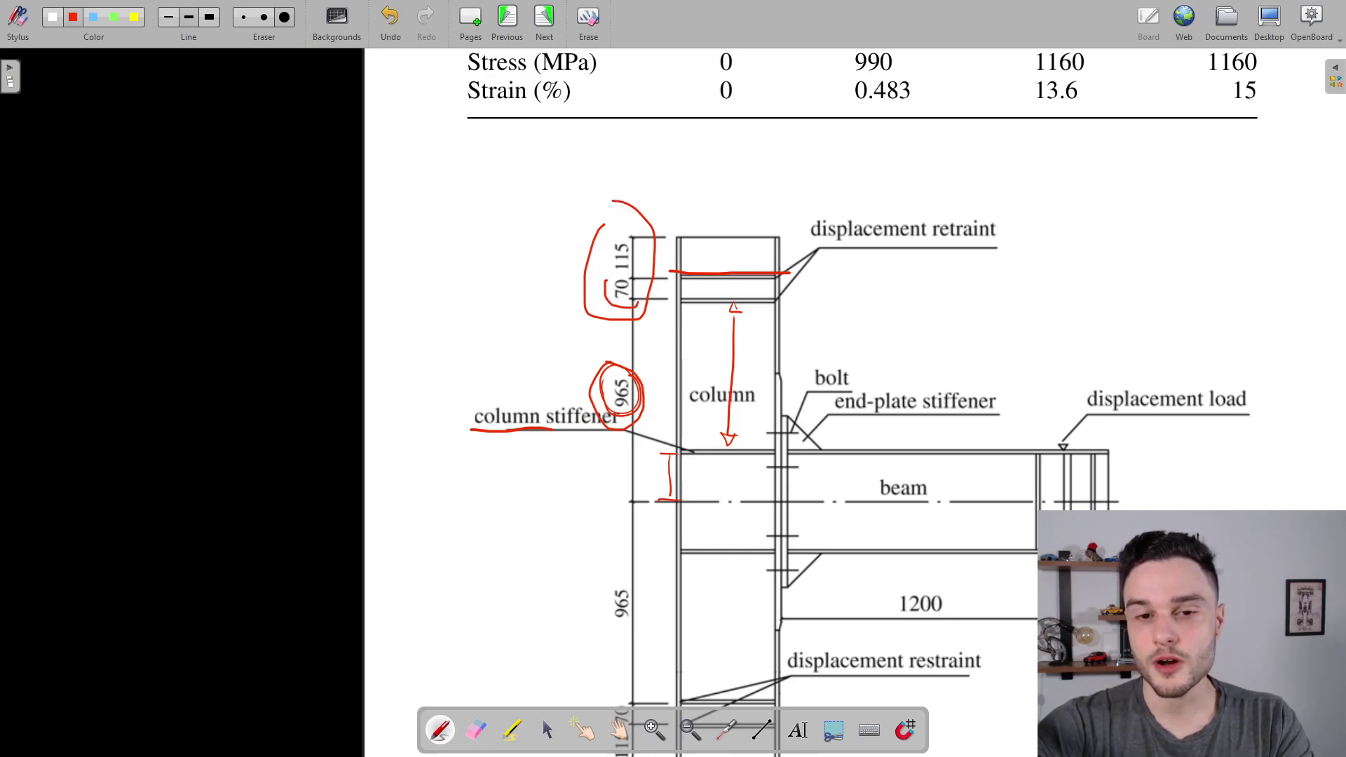
key(alt+Tab)
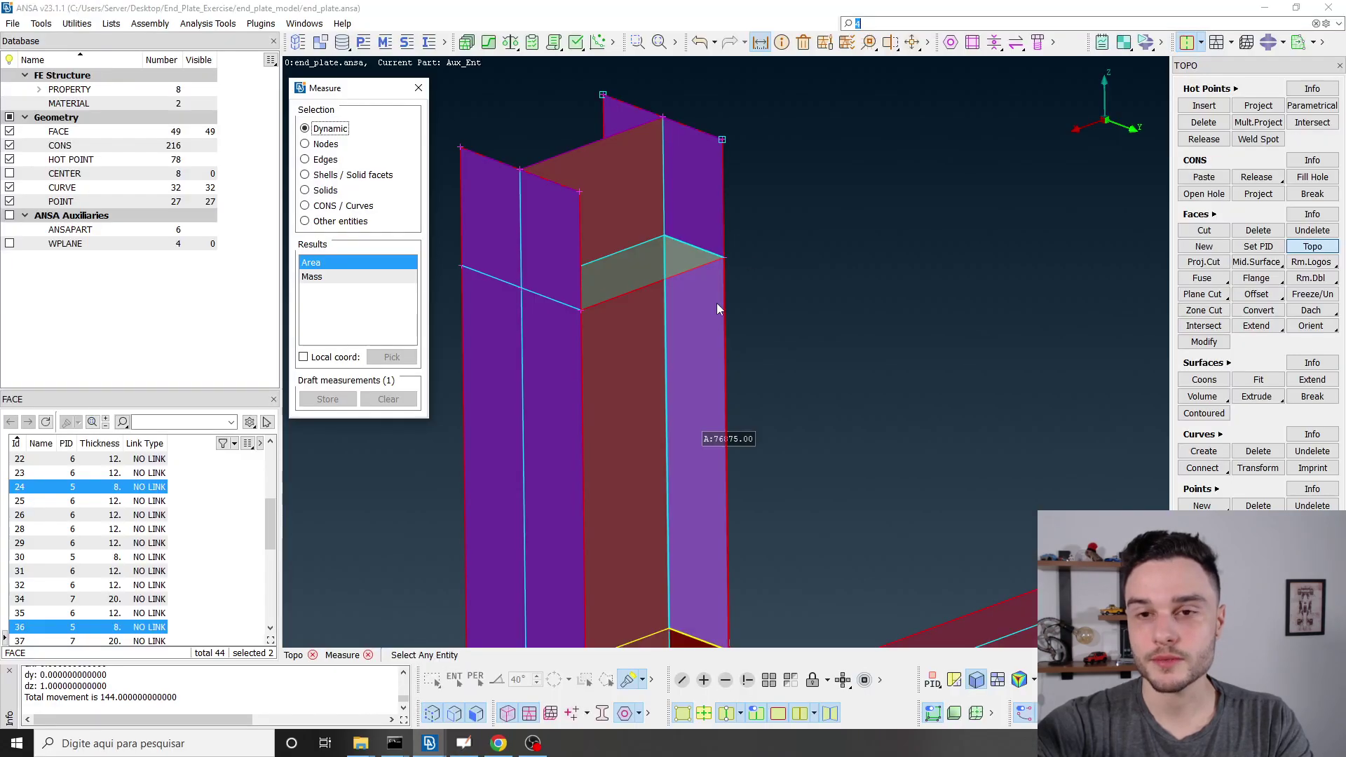
Copy the two upper stiffener plates 70 upward along the column flange edge, with No-Offset PID and Same Part.
click(912, 43)
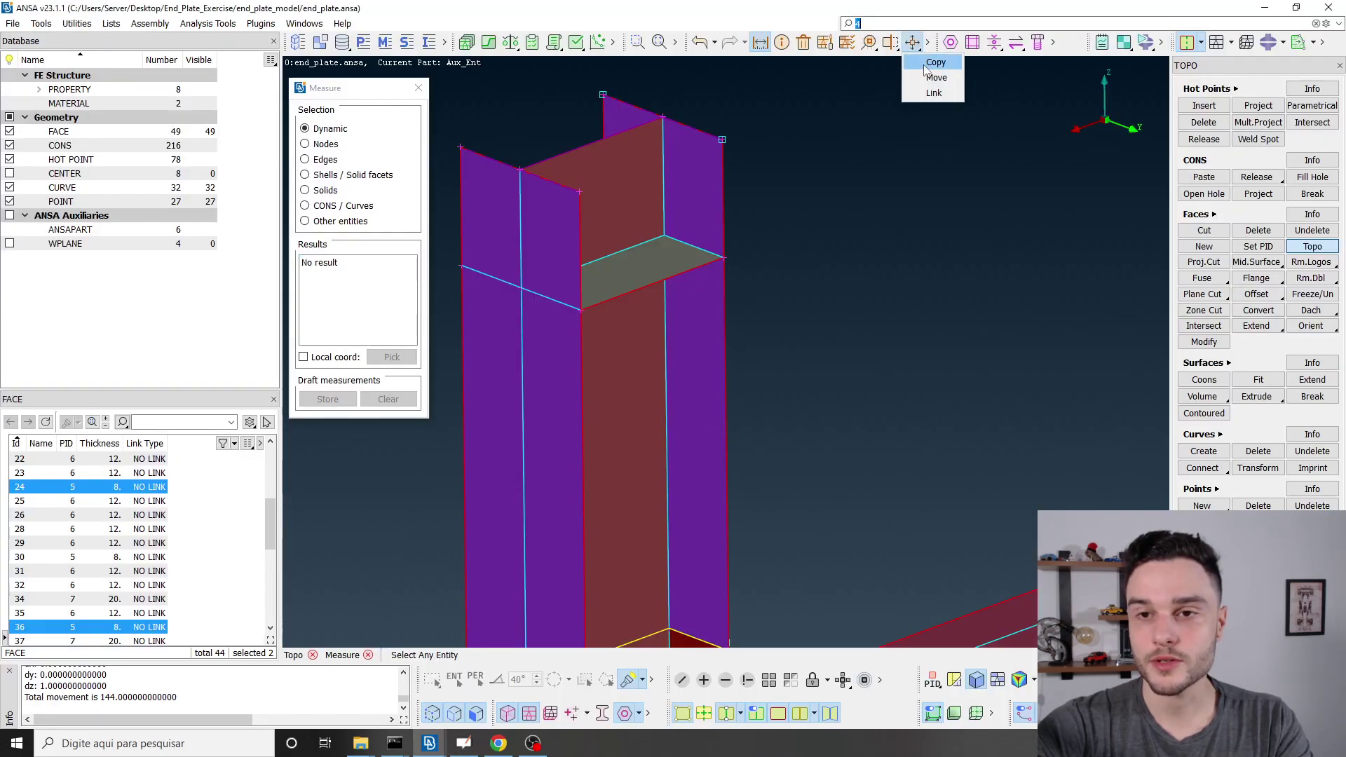
click(936, 62)
ctrl+drag(654, 270, 686, 186)
click(637, 282)
middle_click(686, 186)
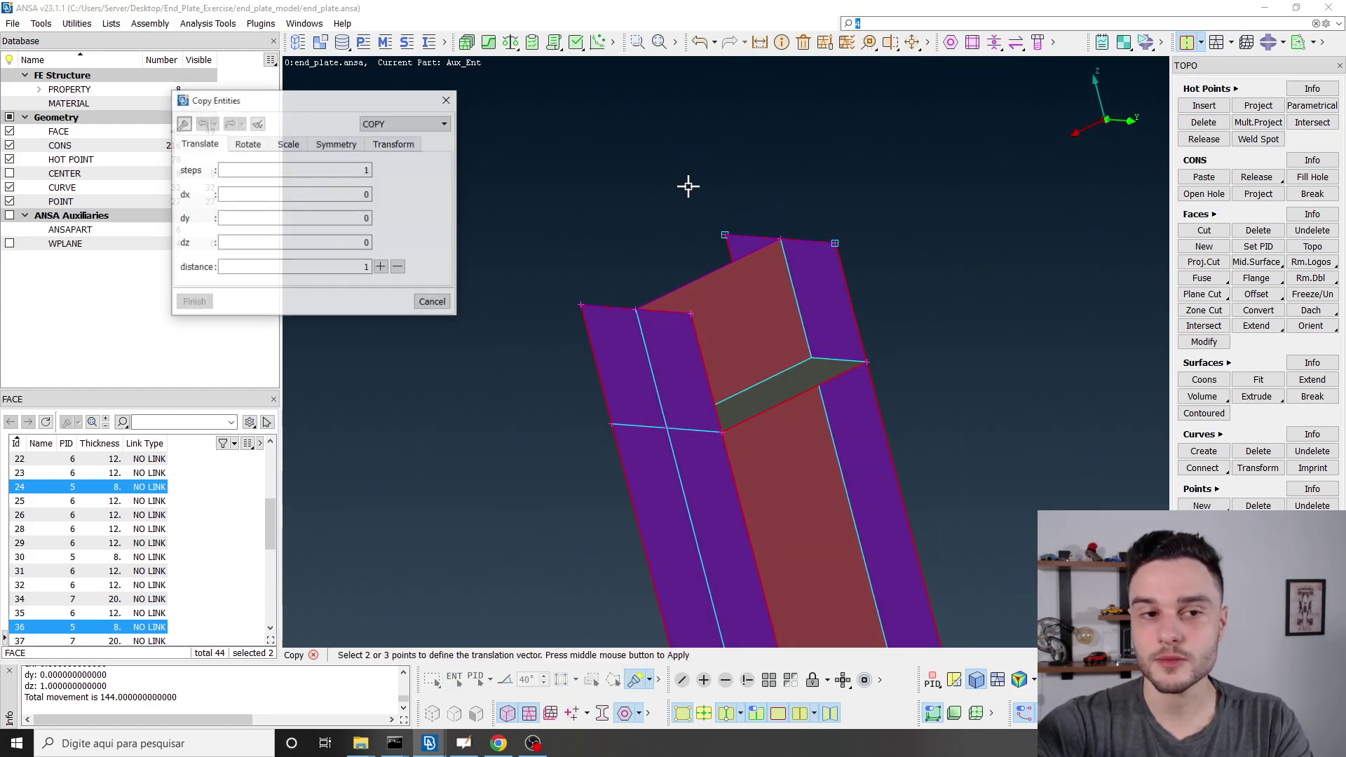
click(377, 126)
click(377, 130)
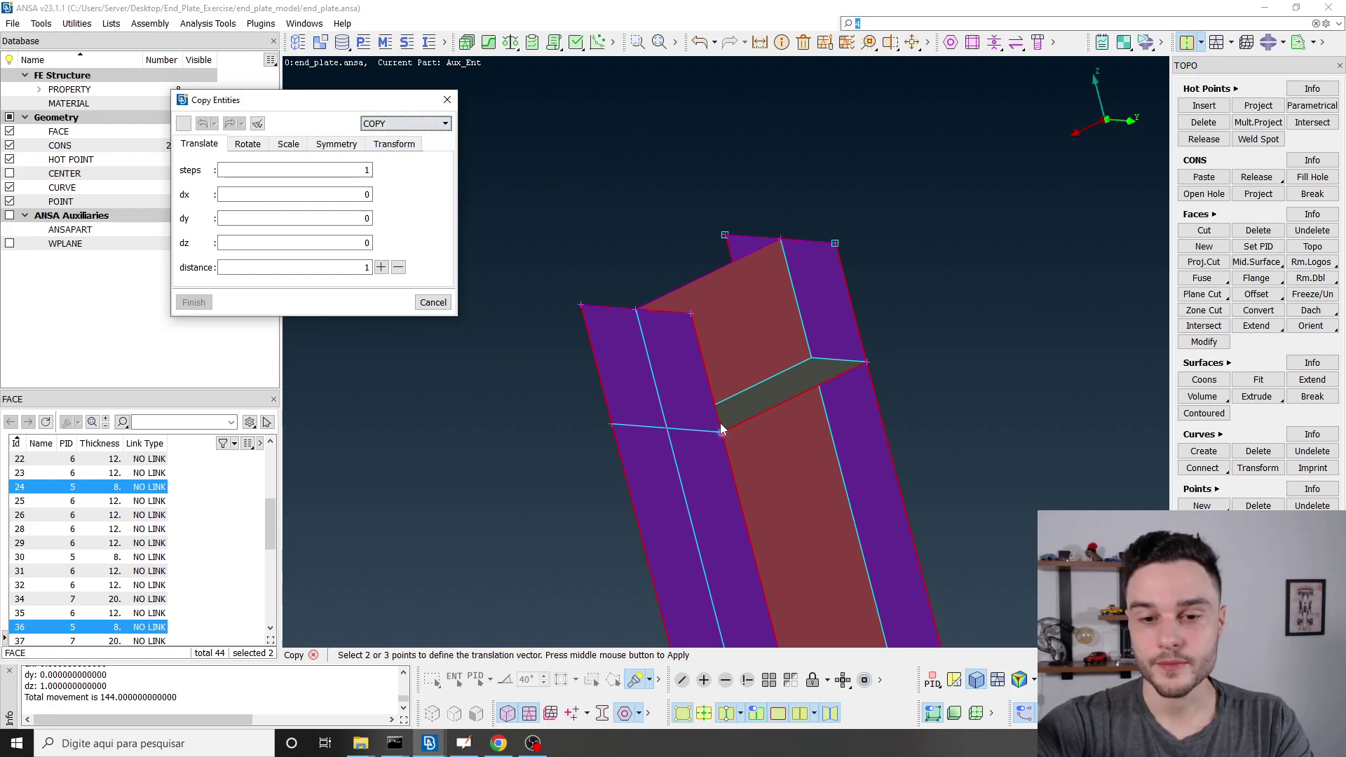
click(723, 431)
click(692, 315)
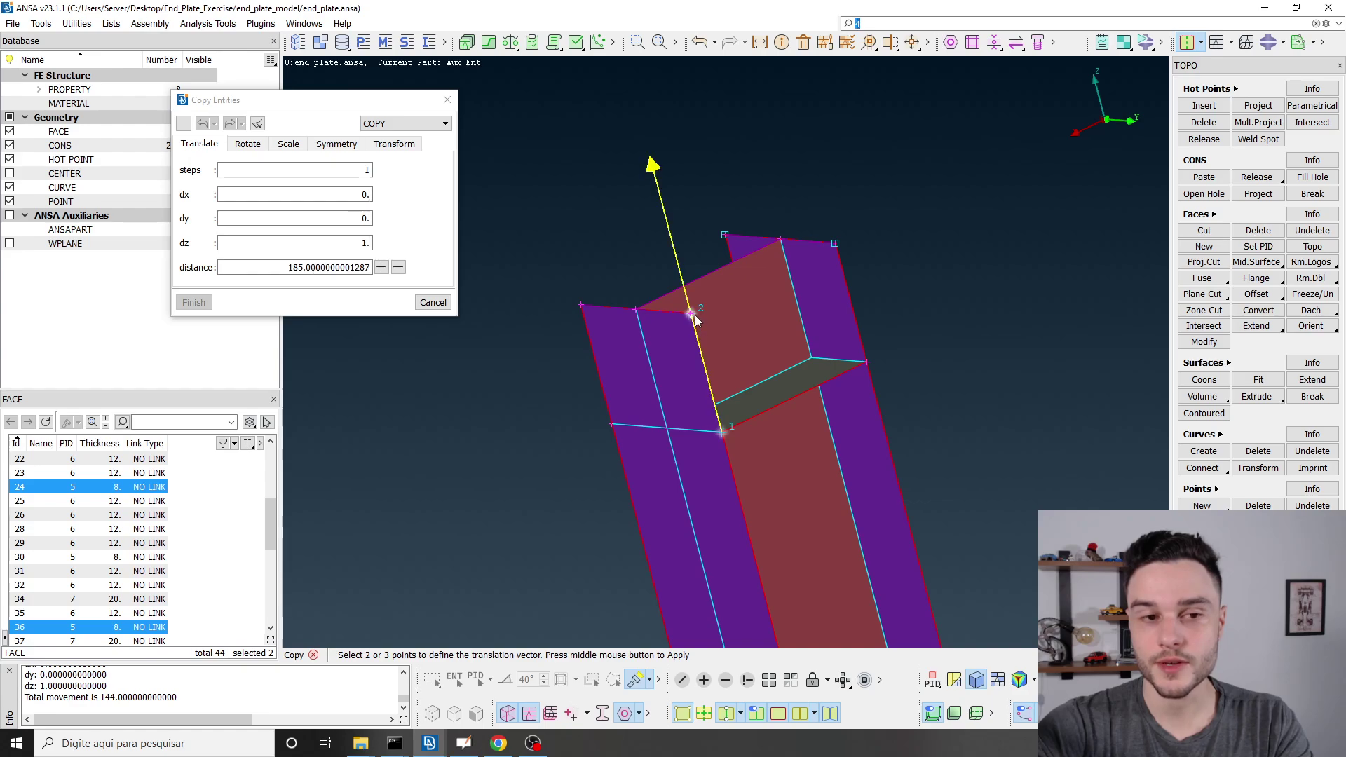
text(7)
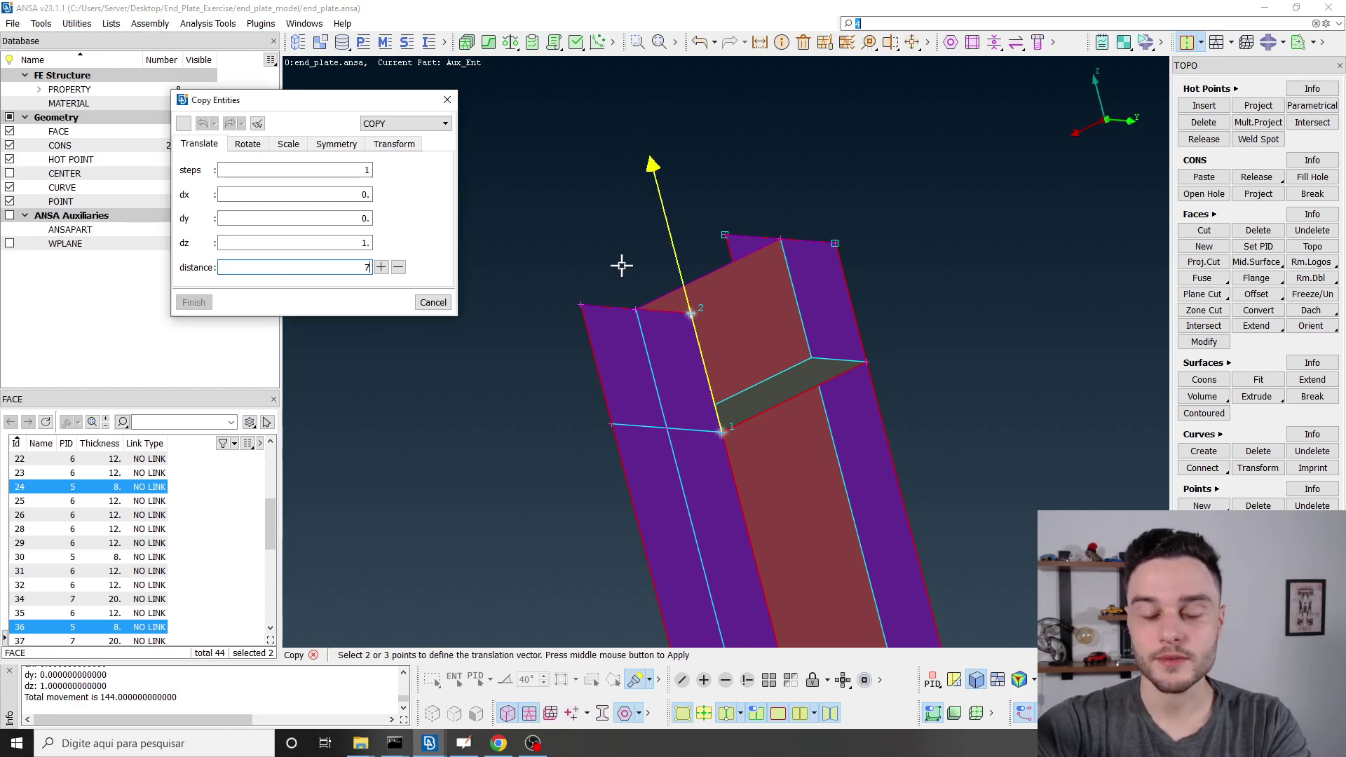
text(0)
click(381, 267)
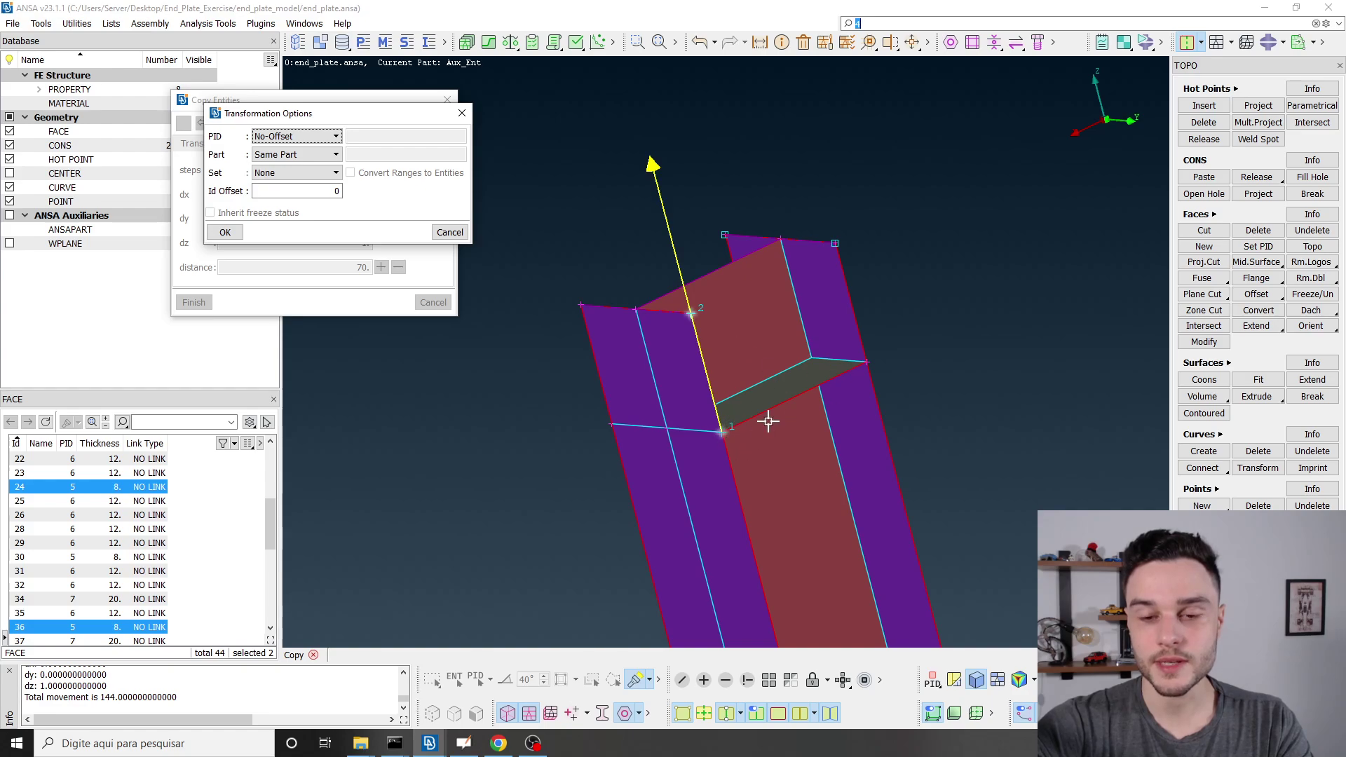
click(225, 232)
click(194, 302)
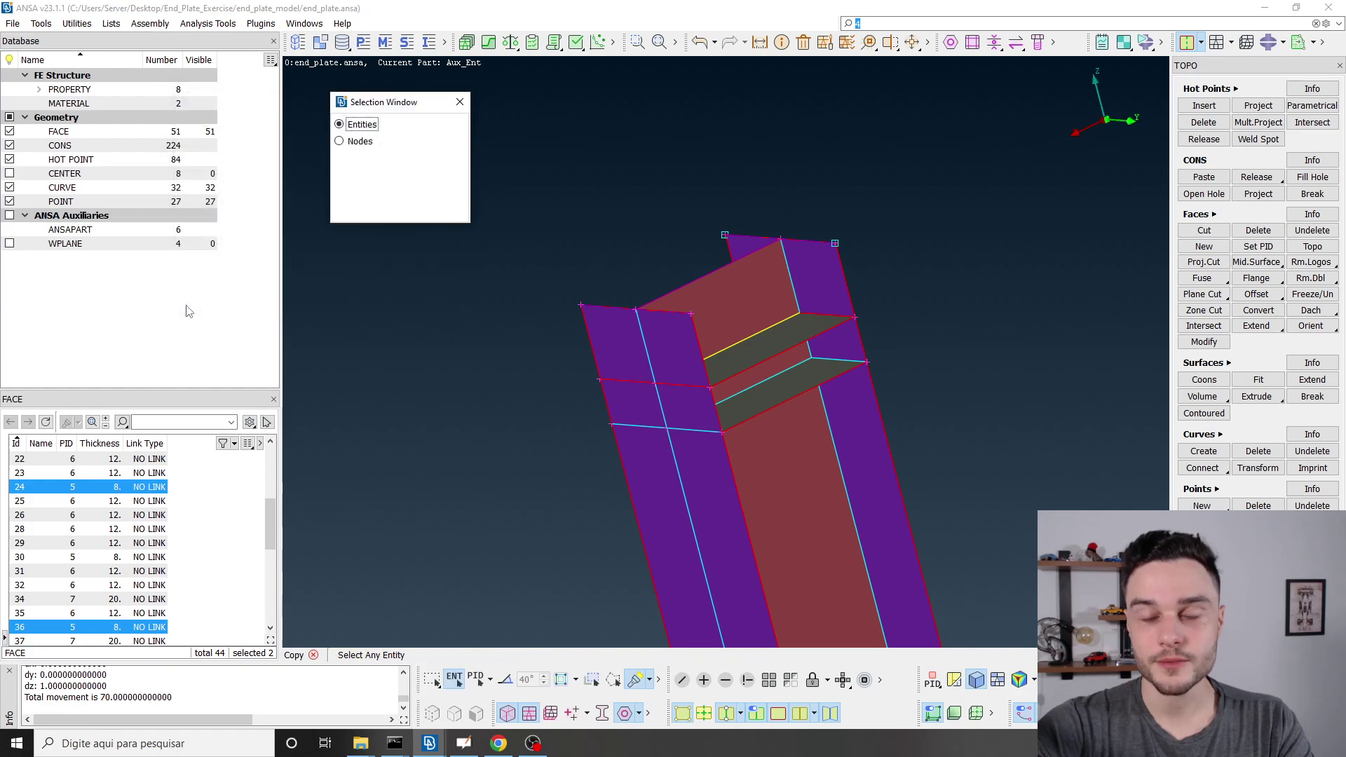
Project the first copied stiffener's outer edges onto both column flanges and the copied plates' shared edge onto the column web.
click(1259, 194)
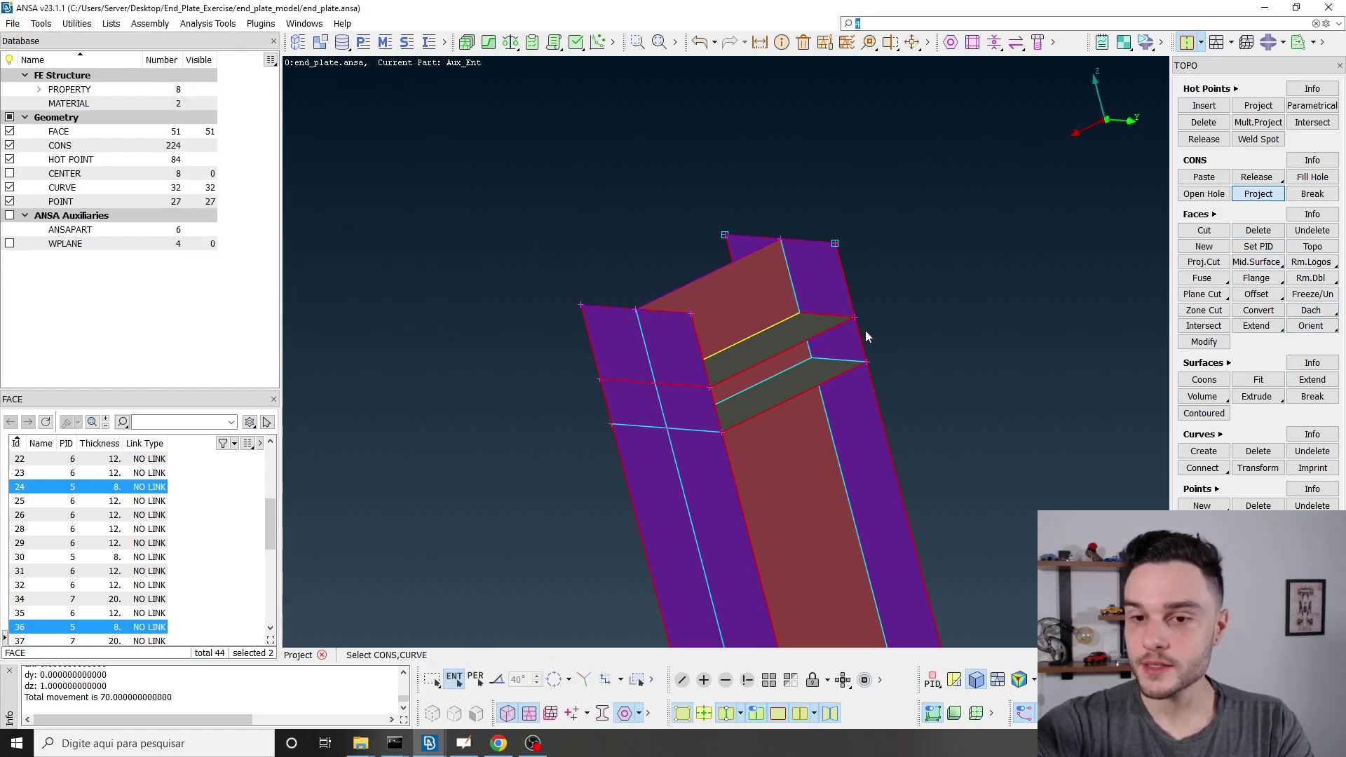
scroll(835, 314, up, 2)
middle_click(829, 290)
middle_click(827, 286)
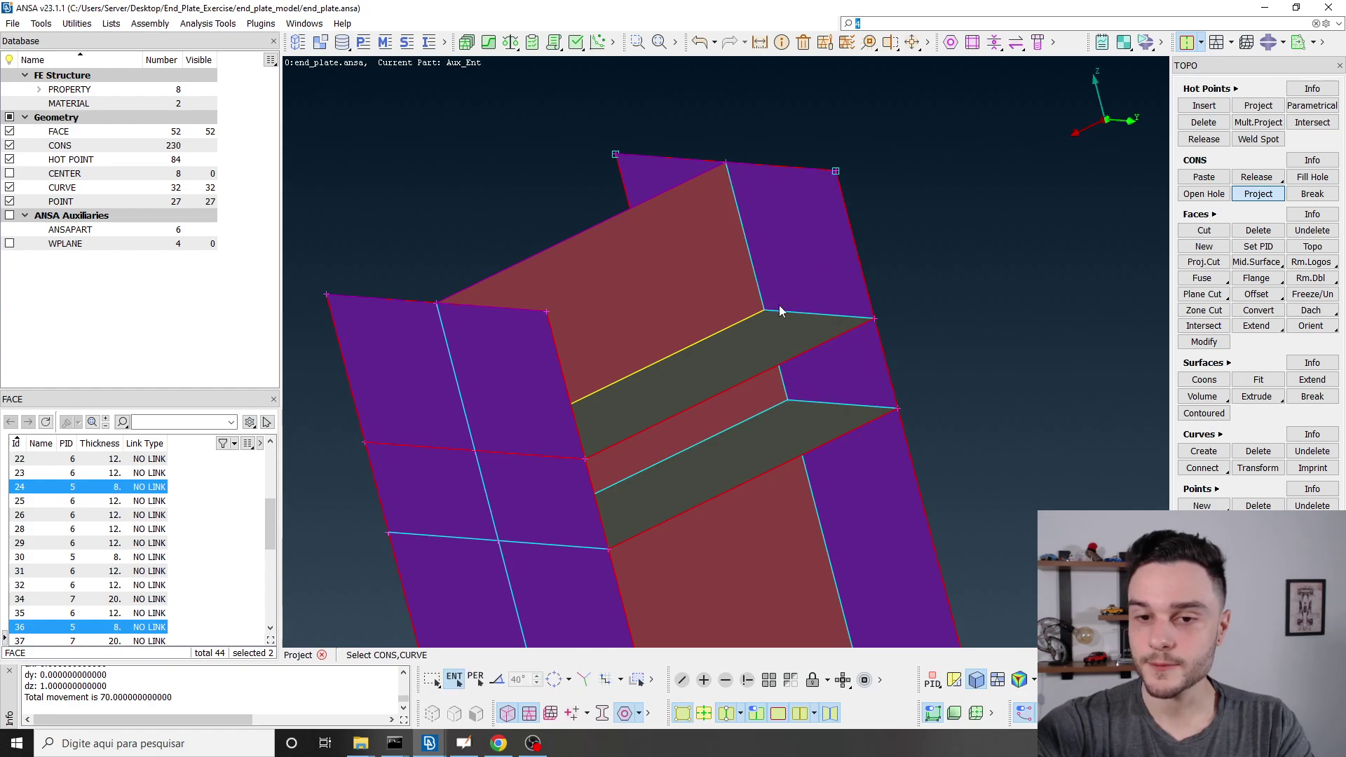
ctrl+drag(782, 312, 567, 311)
click(676, 333)
middle_click(676, 332)
click(673, 292)
middle_click(673, 291)
click(486, 338)
middle_click(456, 305)
click(454, 303)
middle_click(453, 295)
Project the second copied stiffener's outer edges onto the two column flanges on the other side of the web.
ctrl+drag(451, 292, 394, 316)
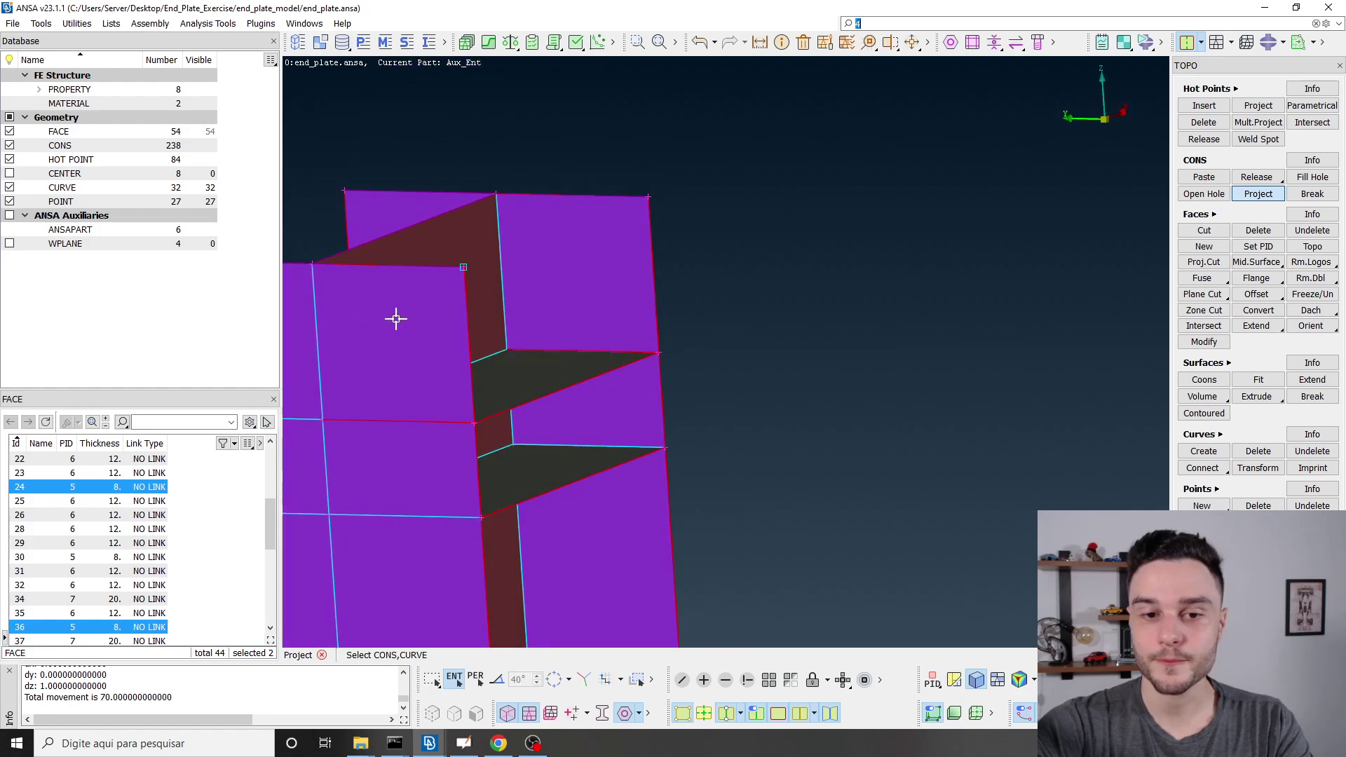
click(573, 302)
middle_click(573, 302)
ctrl+drag(573, 302, 487, 214)
middle_click(454, 201)
click(447, 186)
middle_click(448, 187)
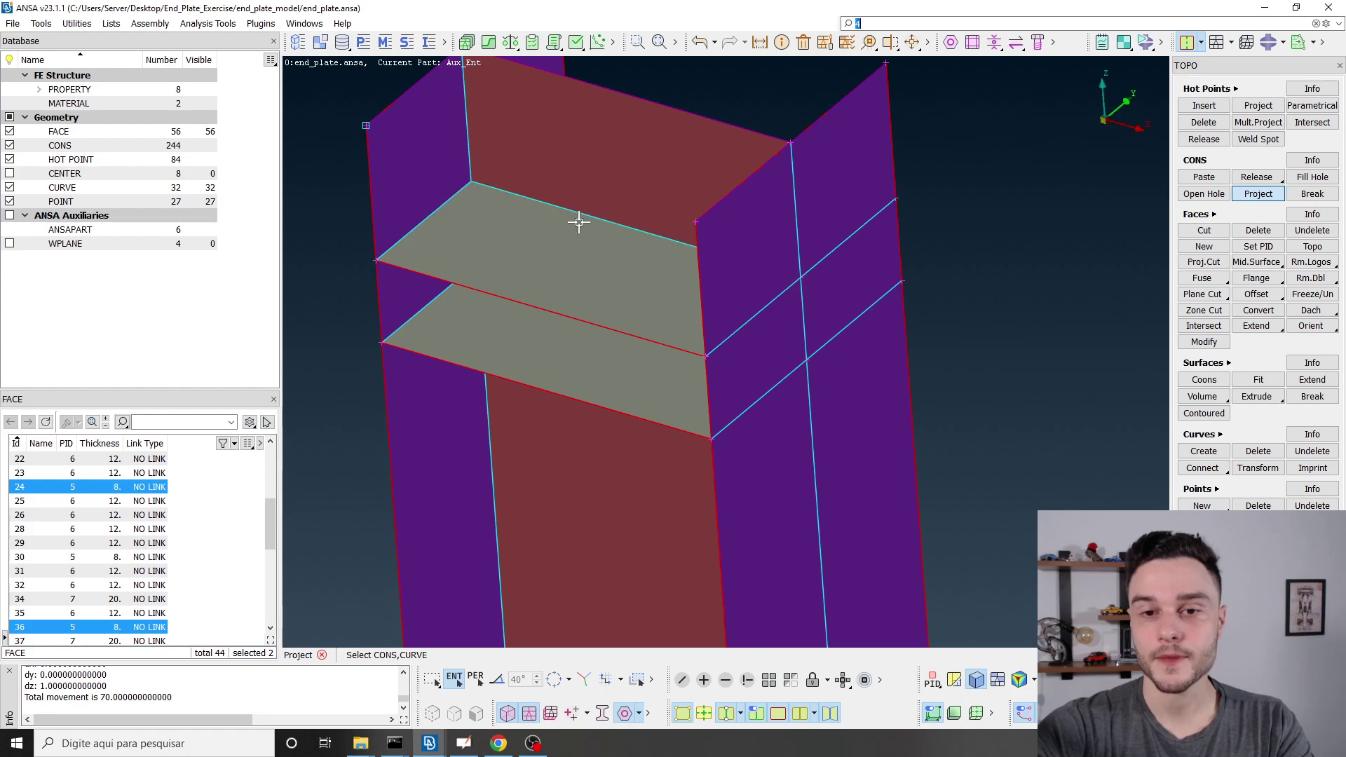
Run Topo on the edges around the copied stiffeners at the column top.
scroll(580, 220, down, 5)
ctrl+drag(580, 220, 597, 170)
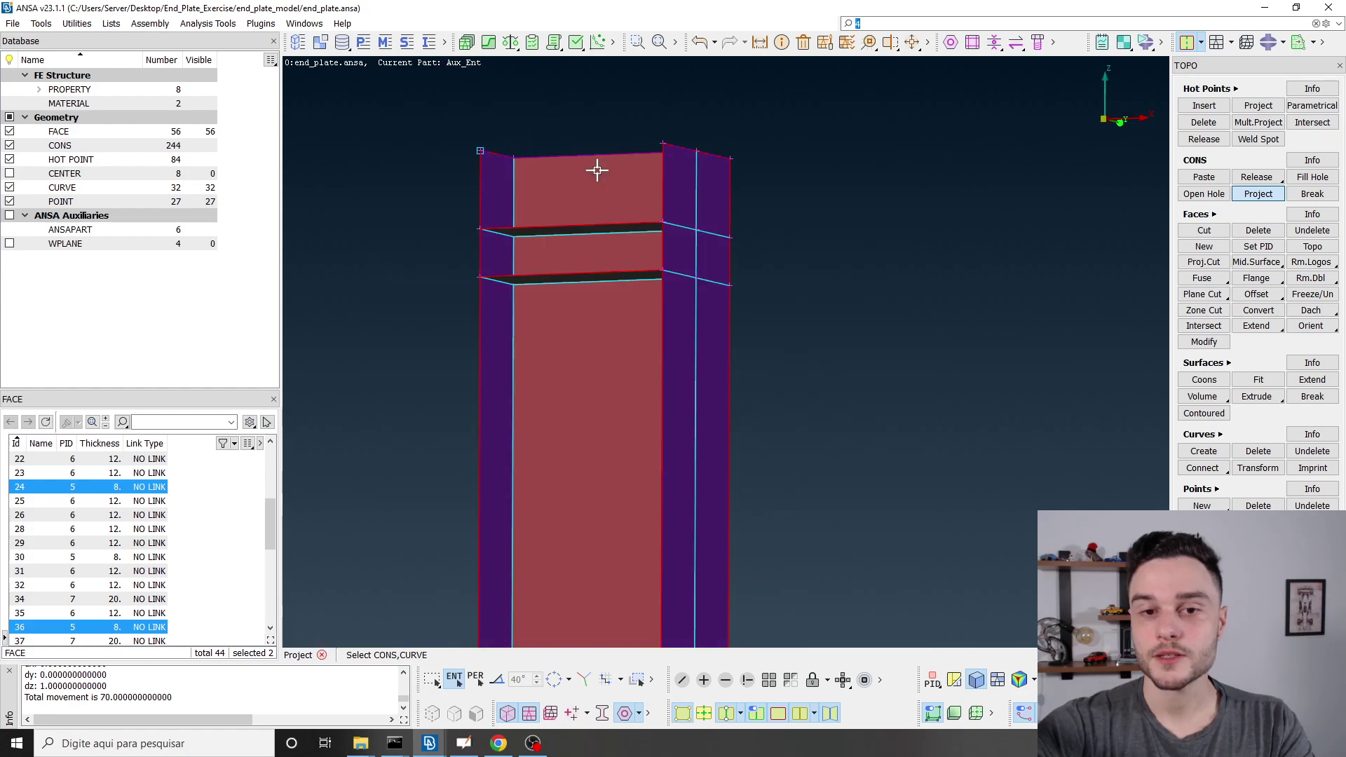
click(1313, 246)
middle_click(1022, 397)
scroll(671, 320, down, 5)
ctrl+drag(672, 319, 713, 300)
scroll(713, 300, up, 5)
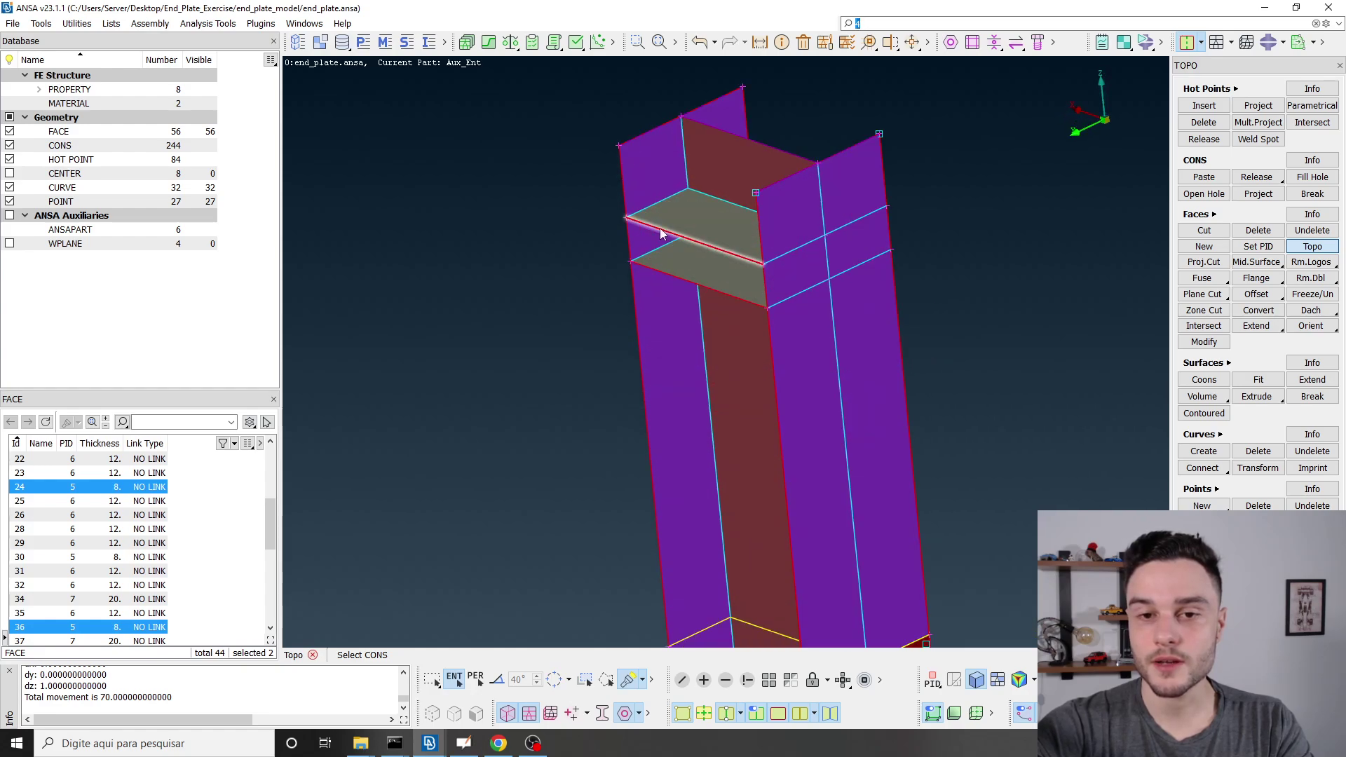
Switch to the shi2007.pdf paper in Chrome, examine the Fig. 2 testing set photo, and return to ANSA to compare it with the column's stiffeners.
scroll(742, 198, down, 5)
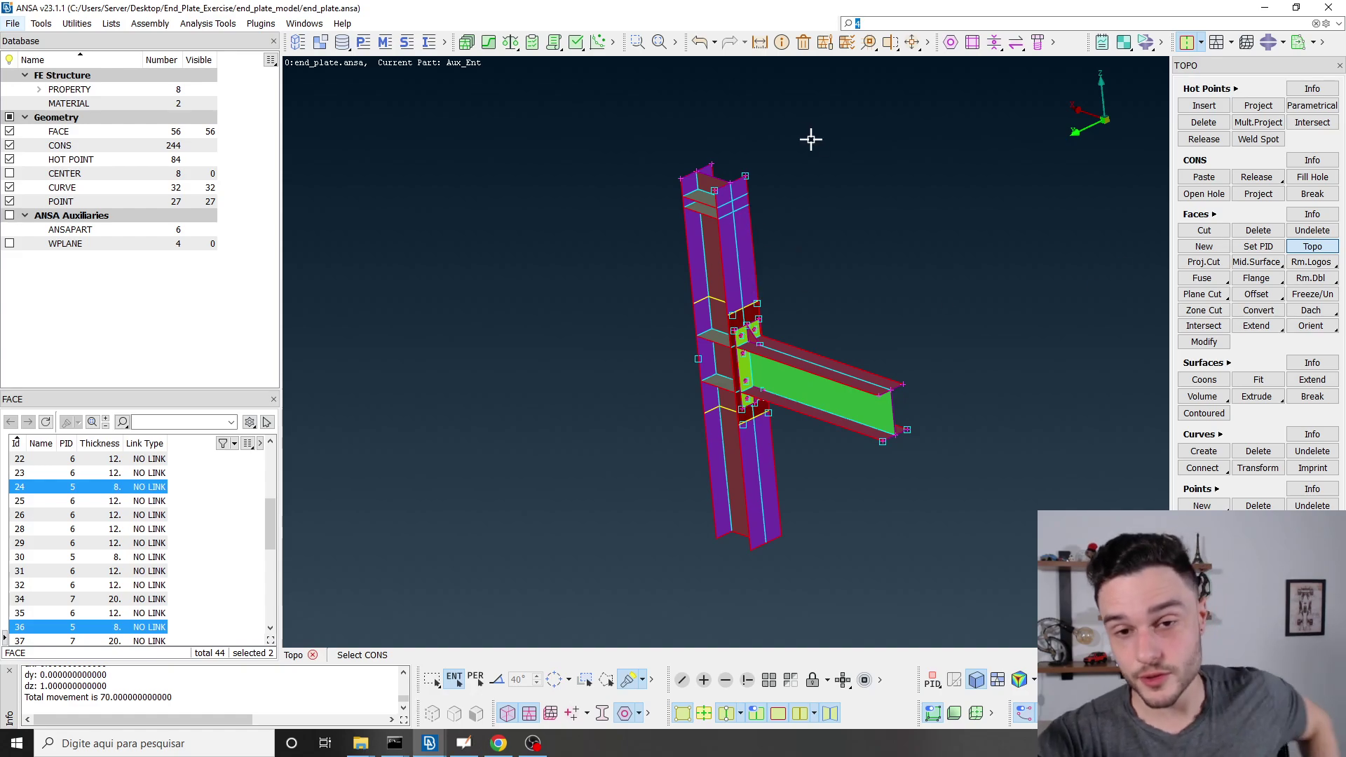
scroll(705, 205, up, 5)
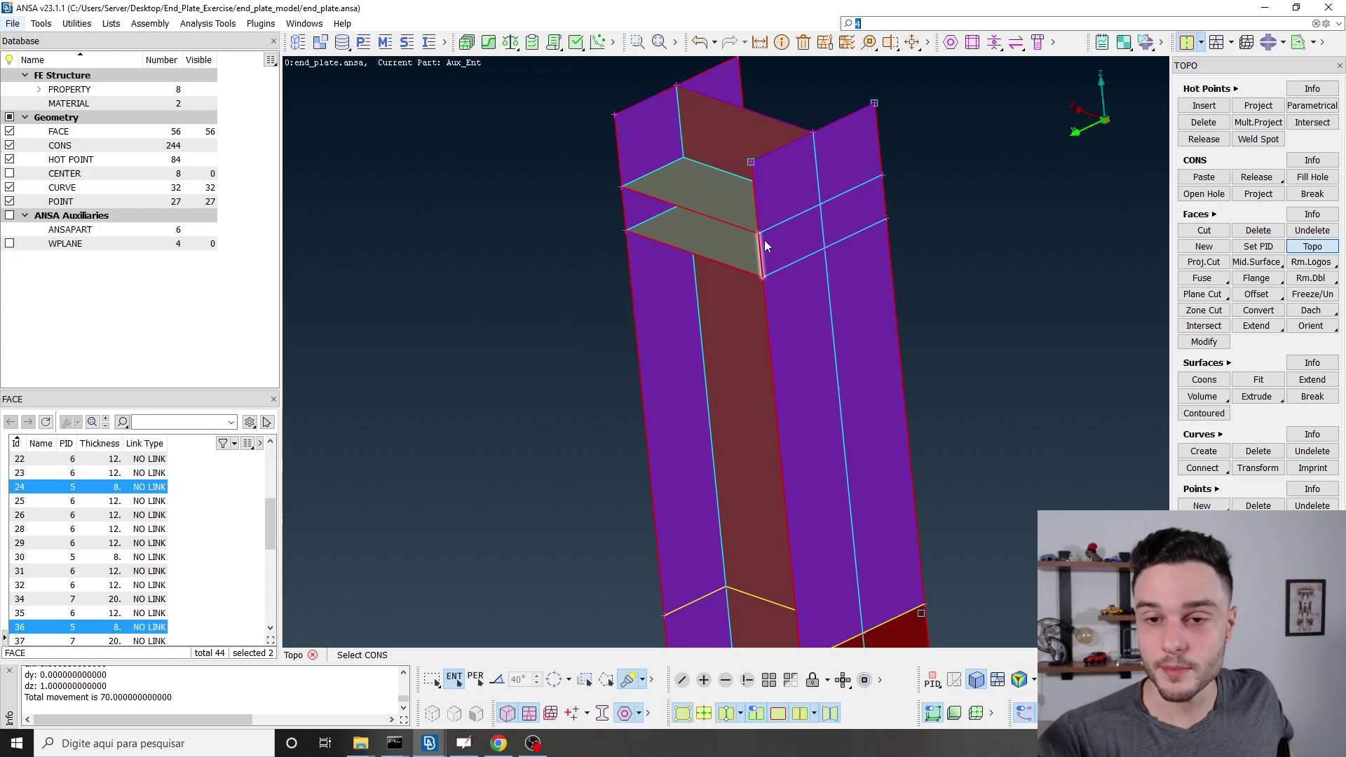
key(alt+Tab)
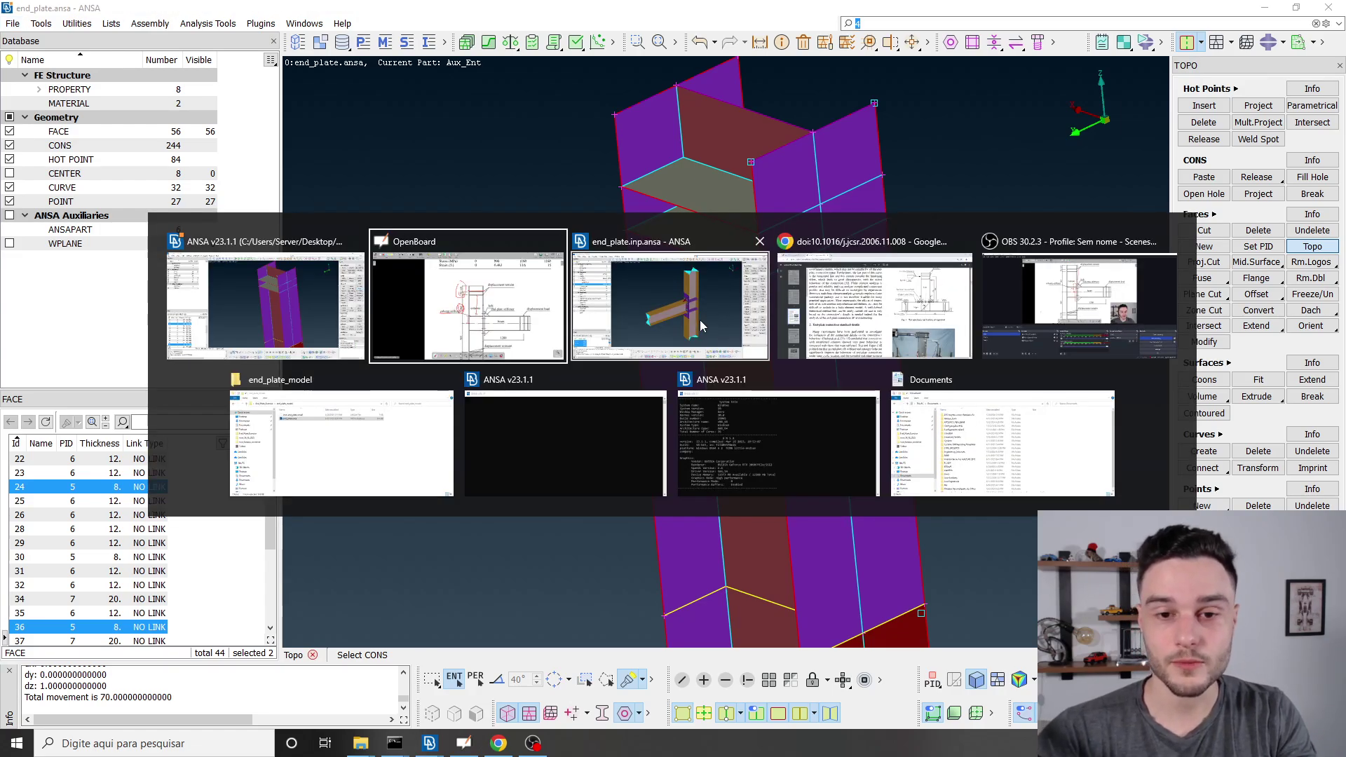
ctrl+scroll(550, 261, down, 5)
key(alt+Tab)
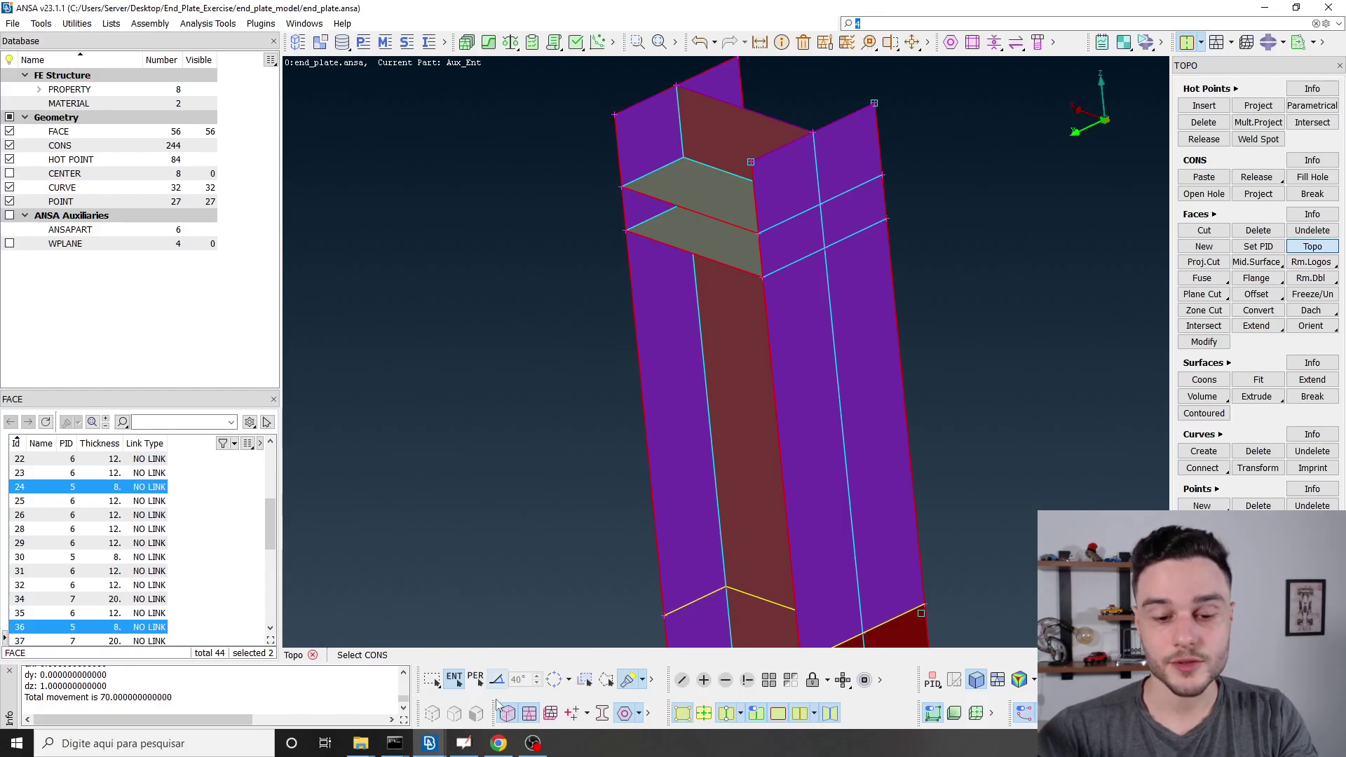
click(492, 748)
scroll(888, 387, down, 8)
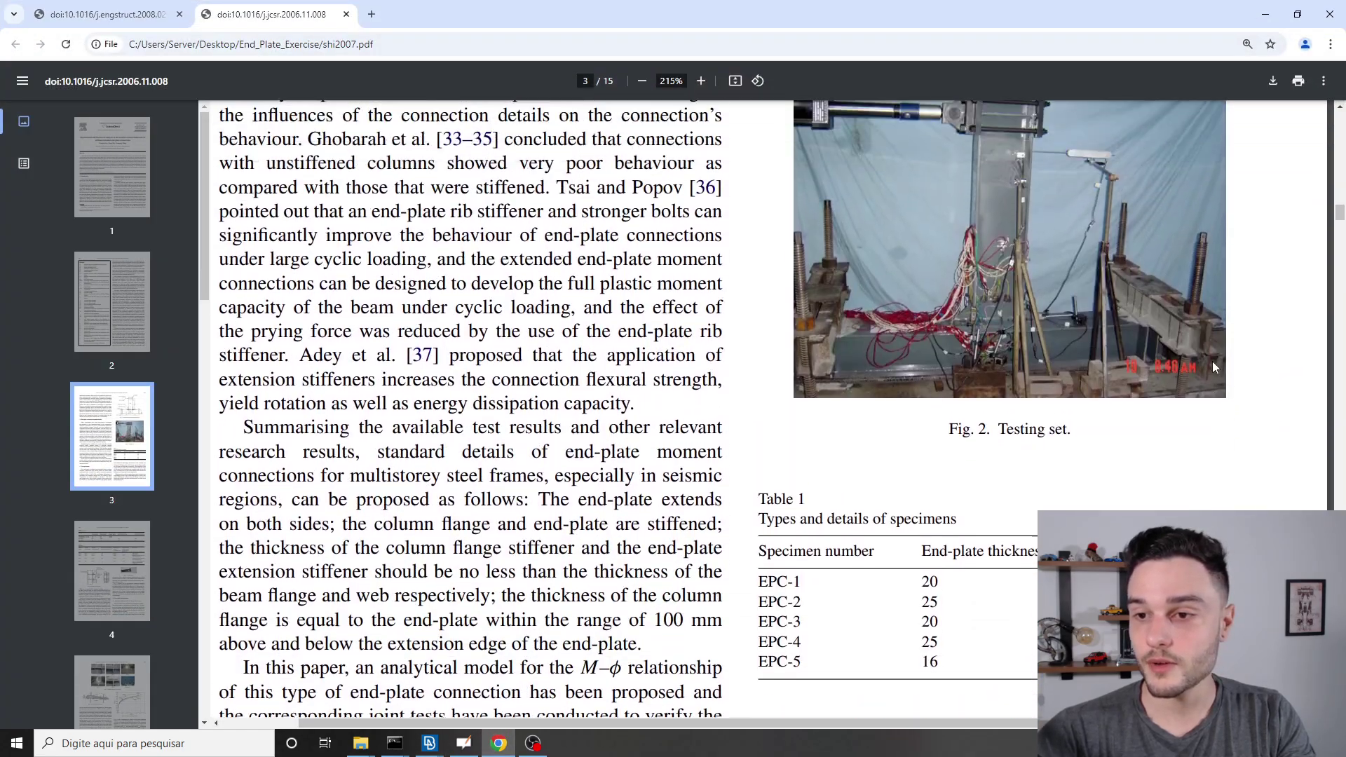
ctrl+scroll(1125, 360, up, 4)
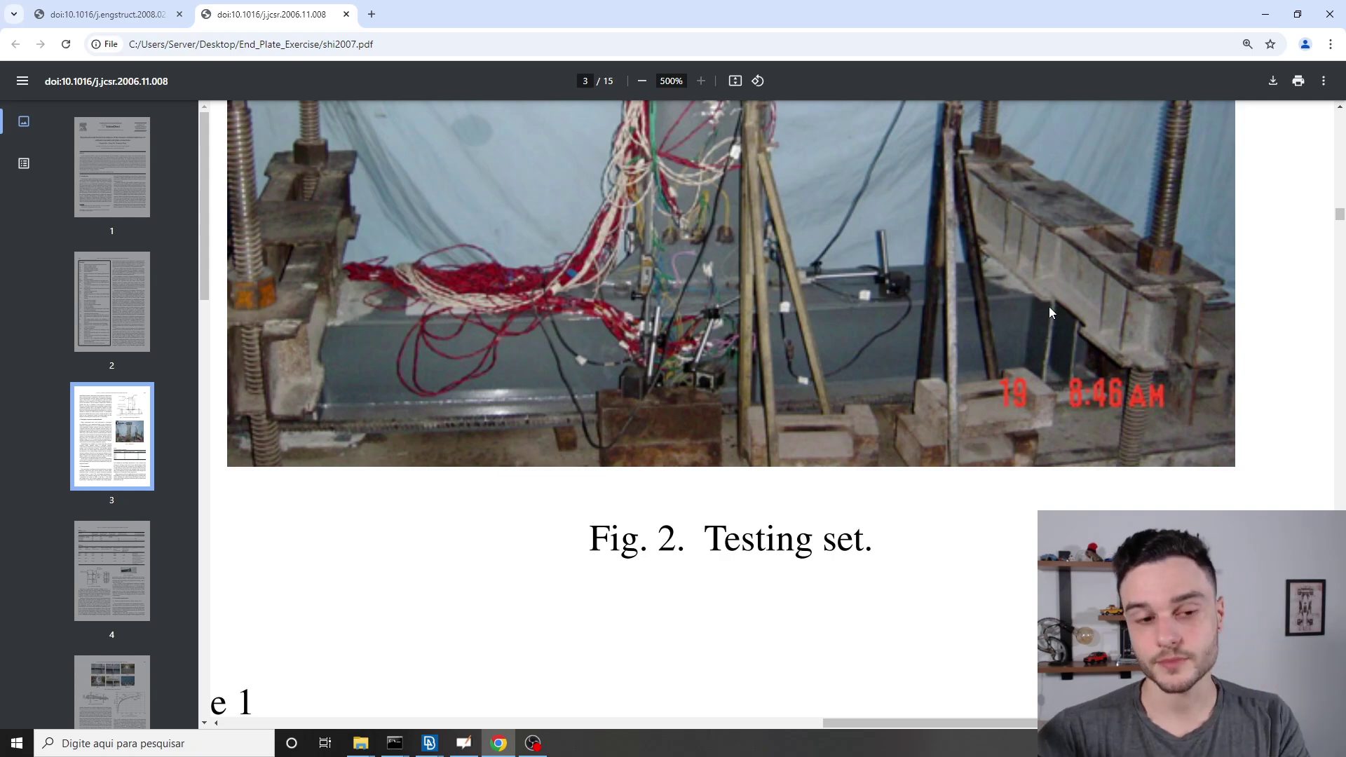
key(alt+Tab)
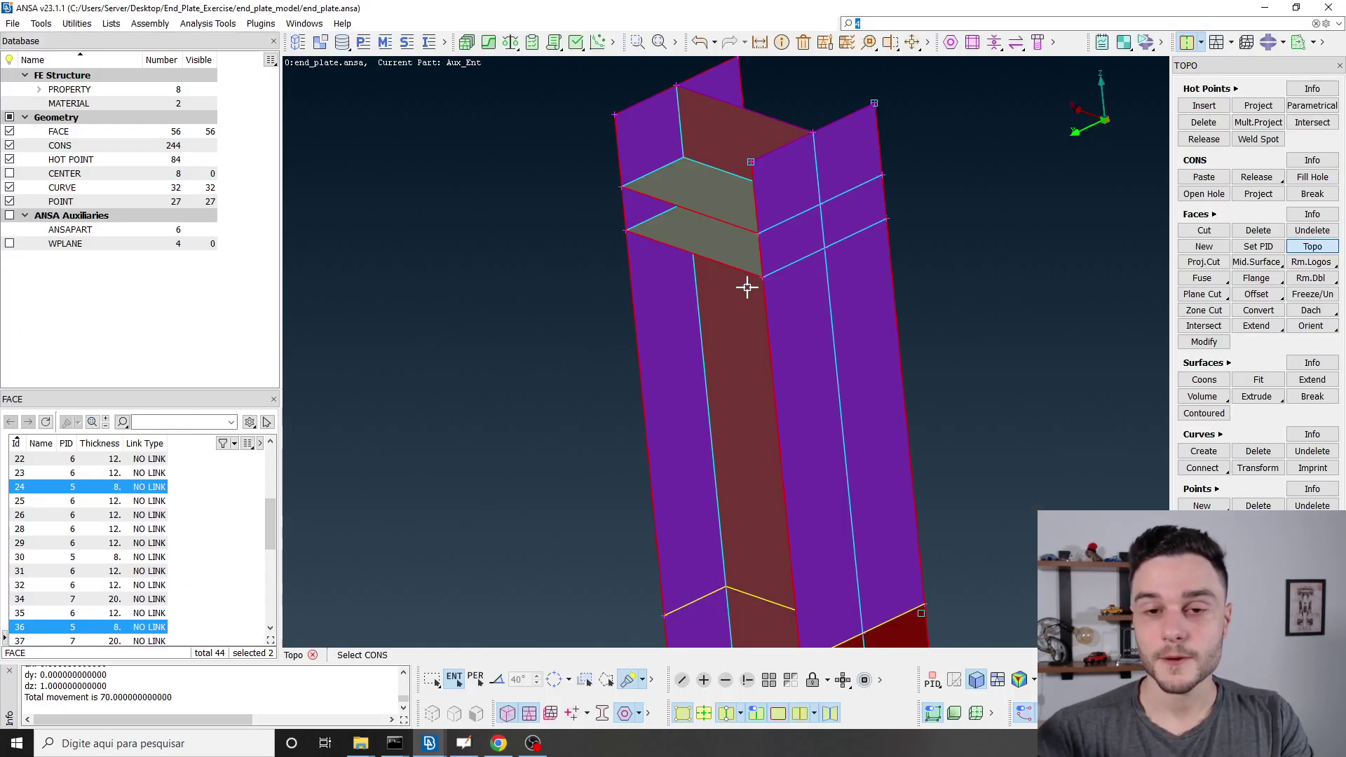
scroll(622, 188, down, 5)
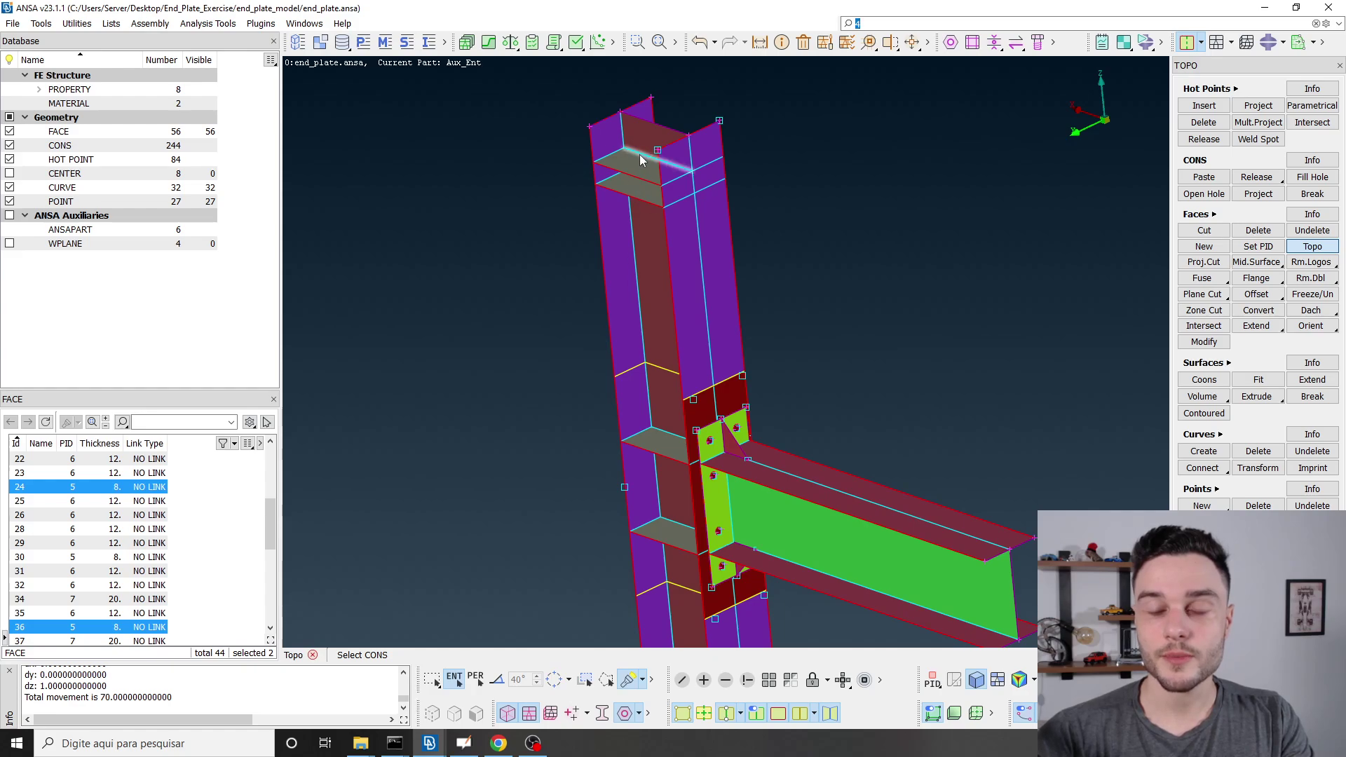
scroll(639, 154, down, 3)
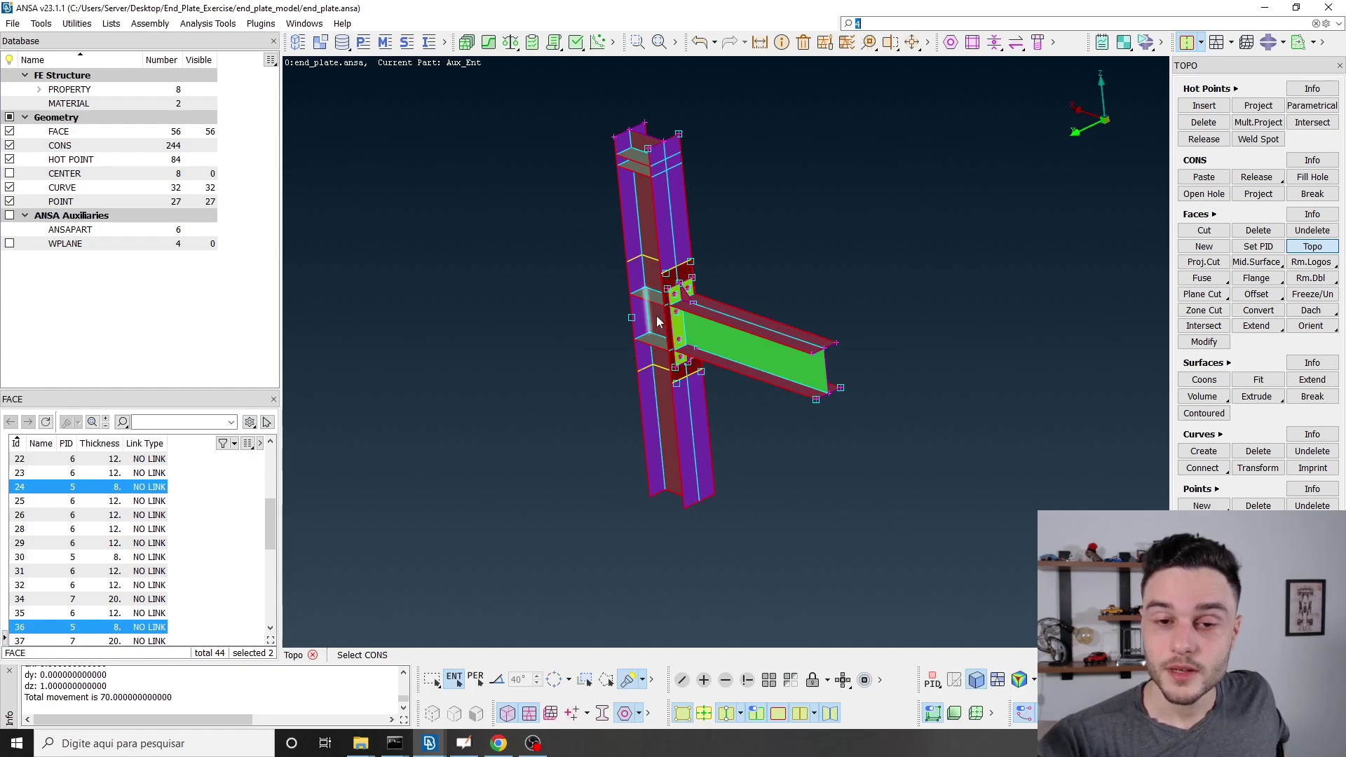
click(913, 43)
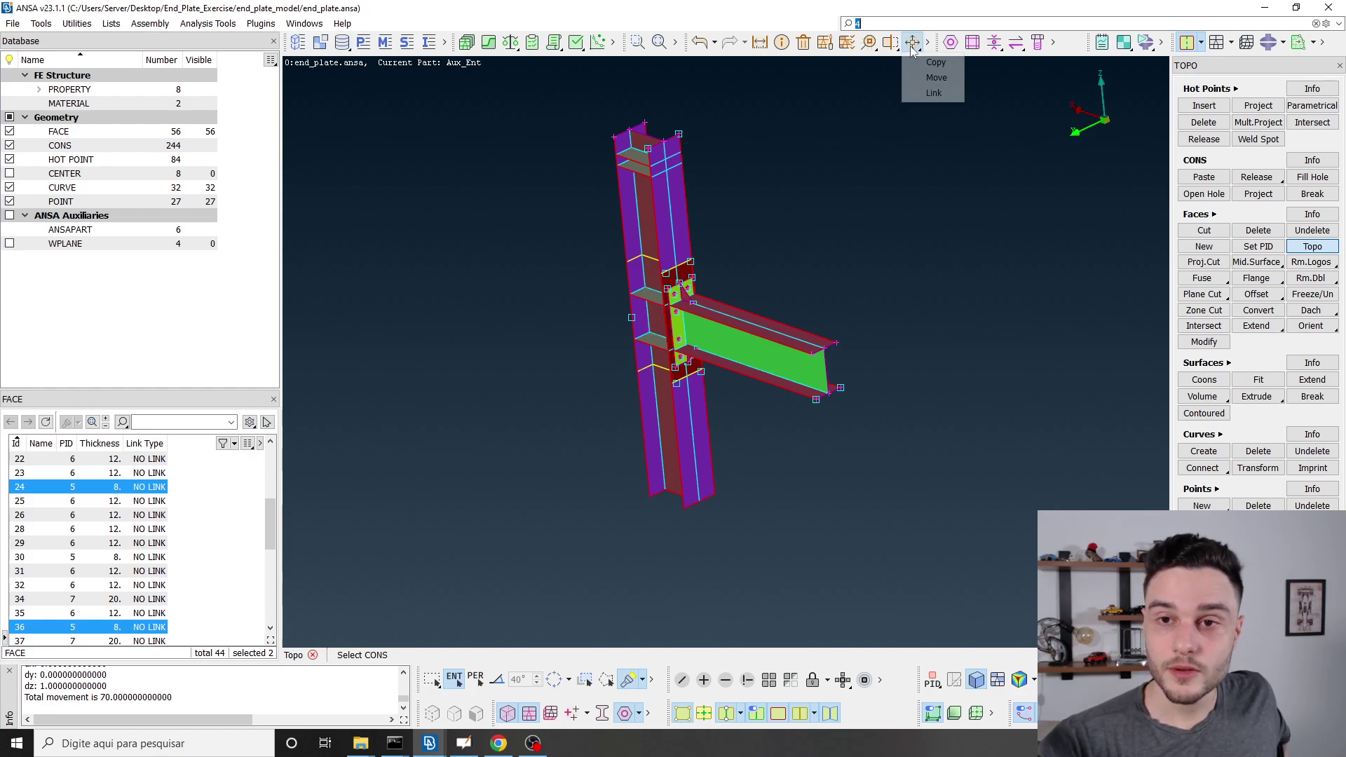
click(937, 63)
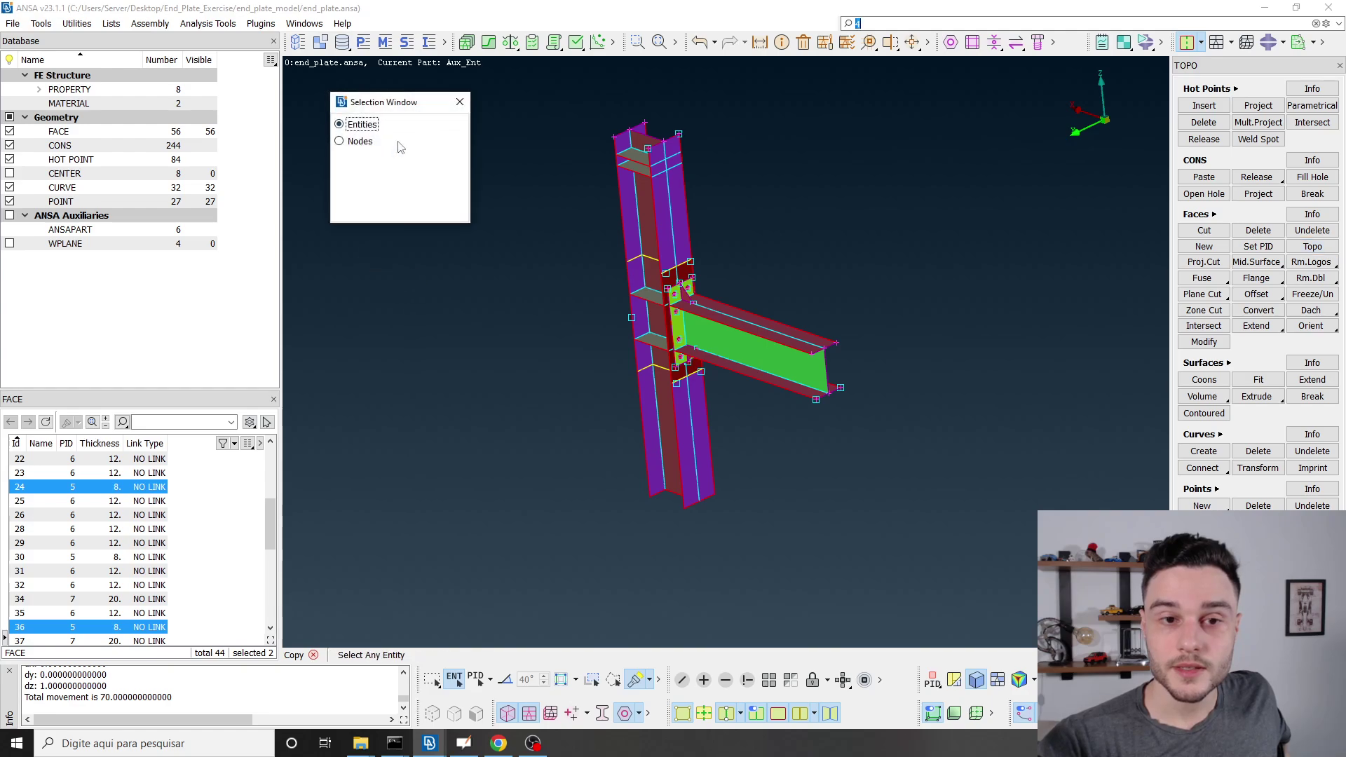
scroll(640, 162, up, 3)
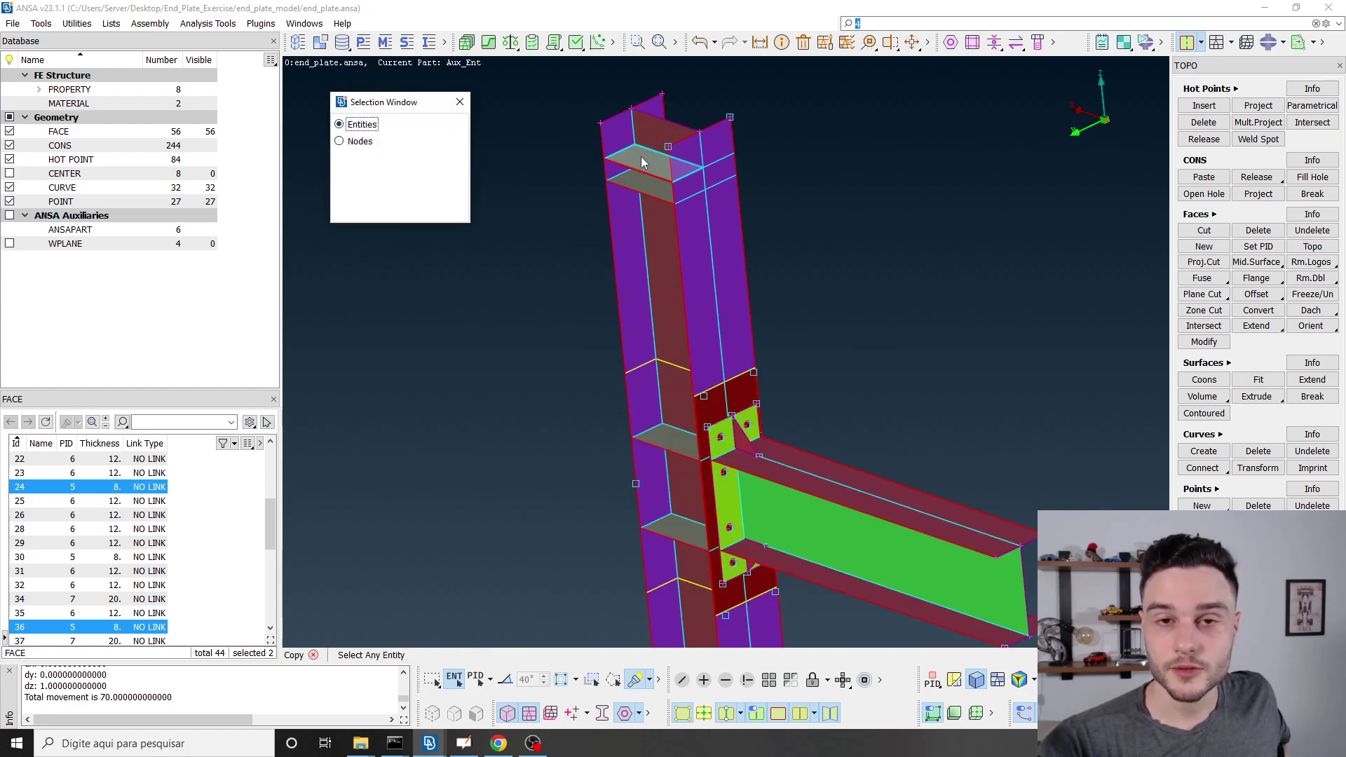
scroll(640, 162, up, 2)
middle_click(642, 170)
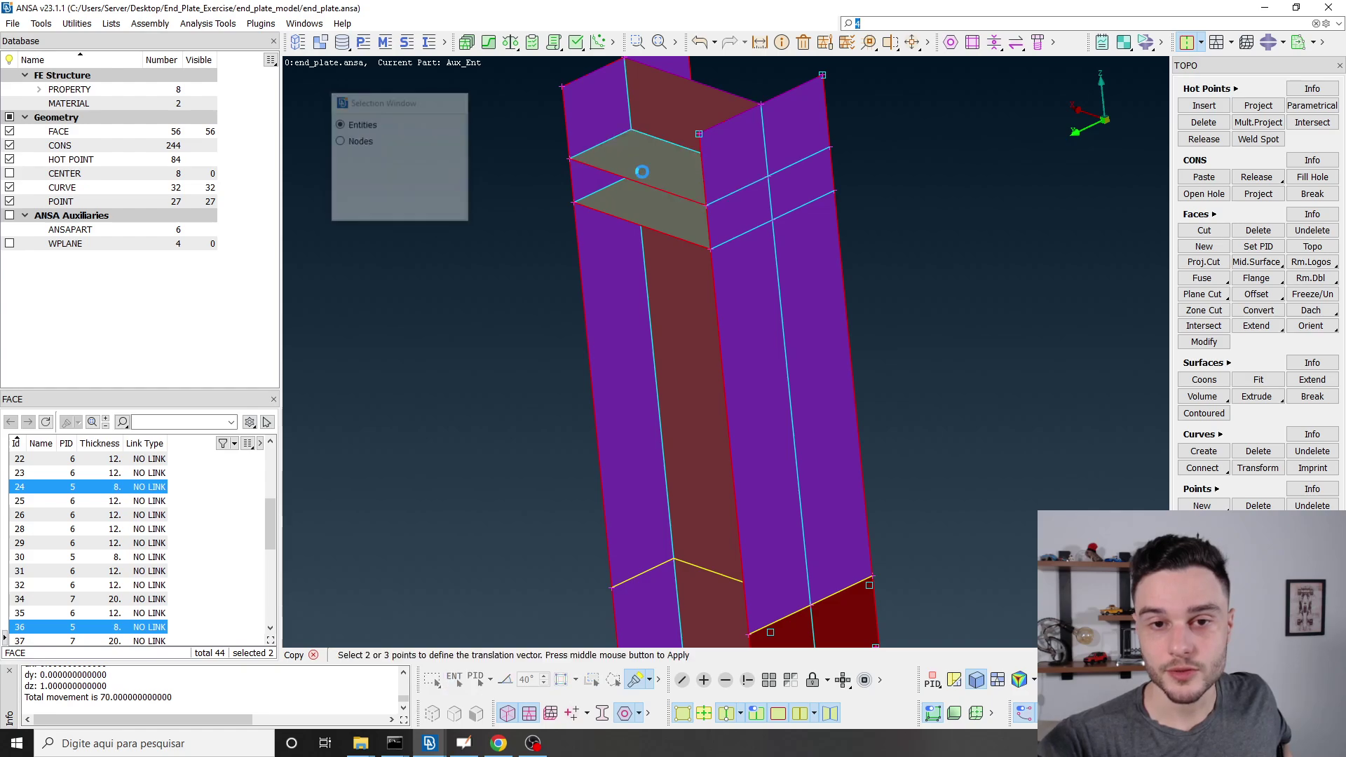
click(338, 144)
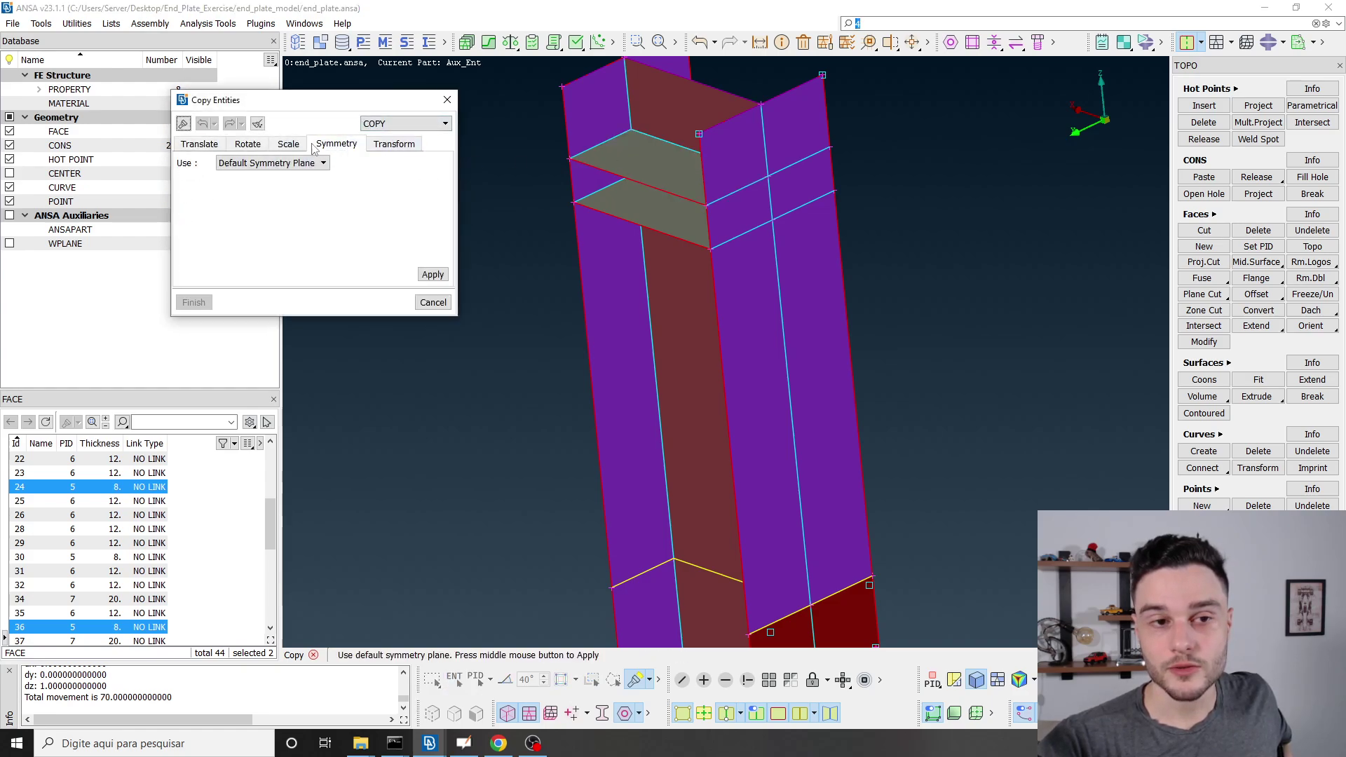
click(293, 164)
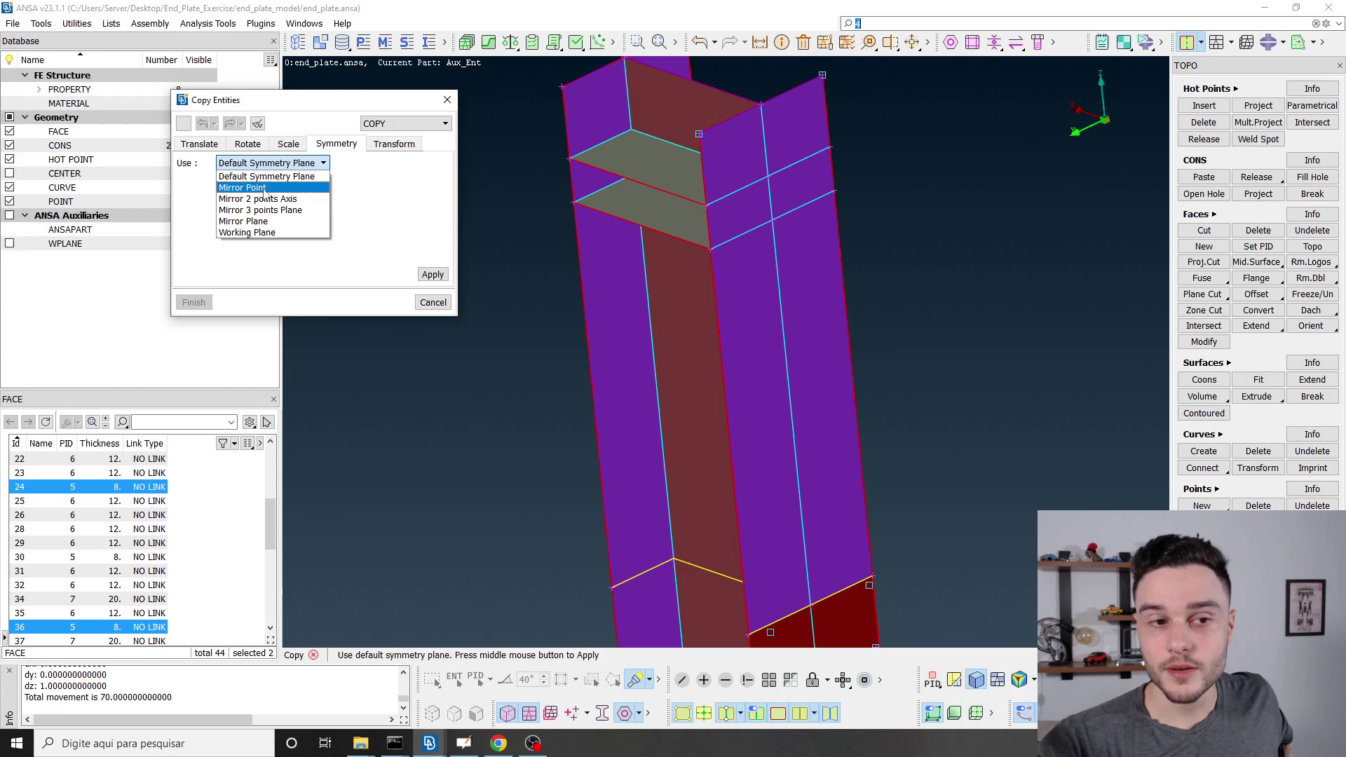
click(446, 100)
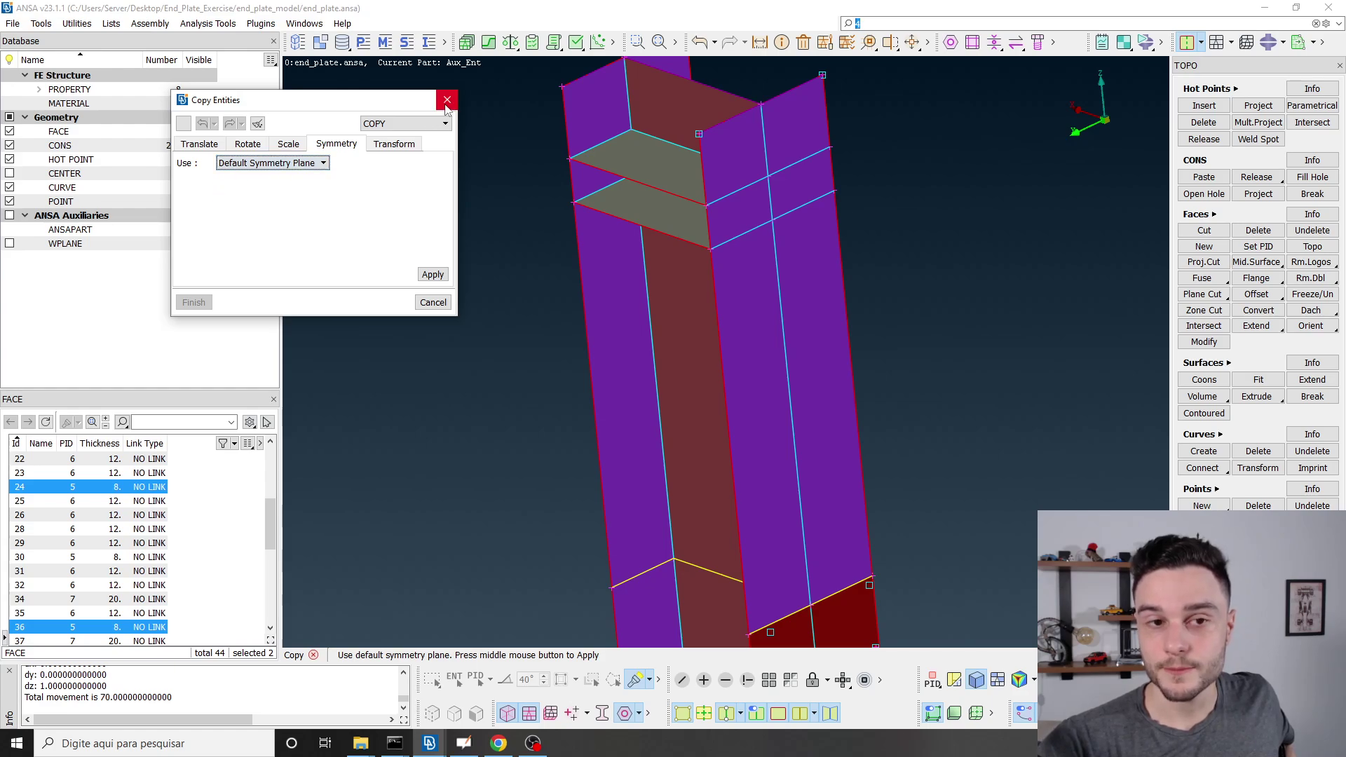
click(447, 101)
Create a center-of-gravity point midway between the two stiffeners' outer corners on the beam-side column flange edge.
scroll(665, 144, down, 5)
scroll(676, 318, up, 5)
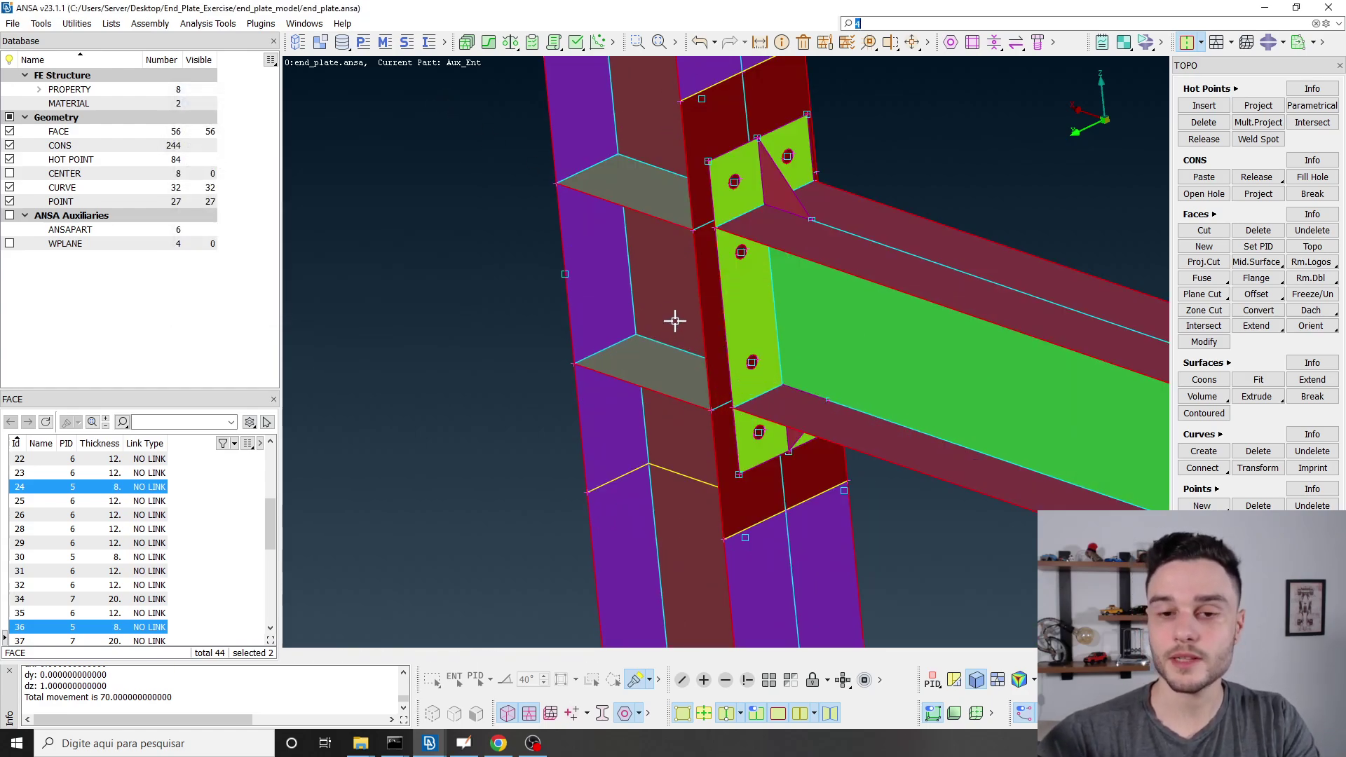
ctrl+drag(661, 314, 689, 320)
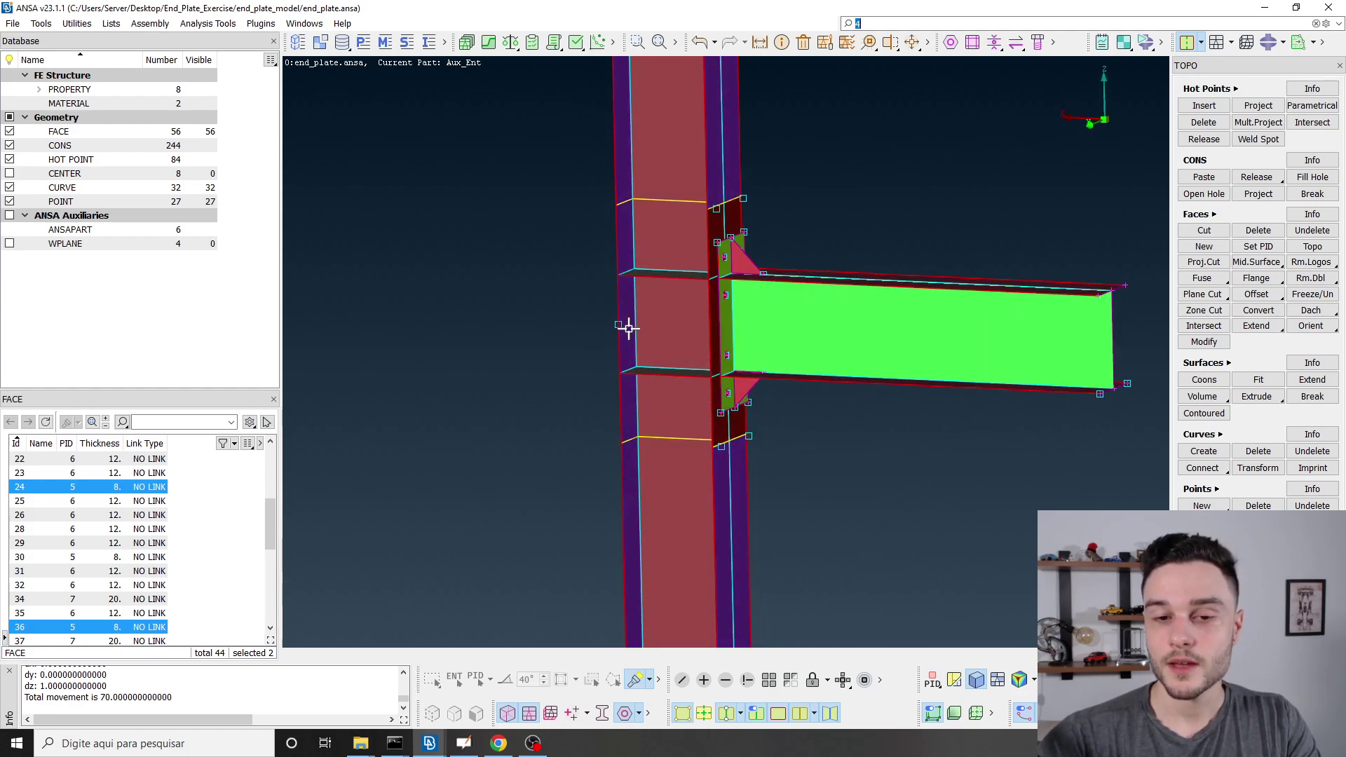
scroll(628, 328, up, 5)
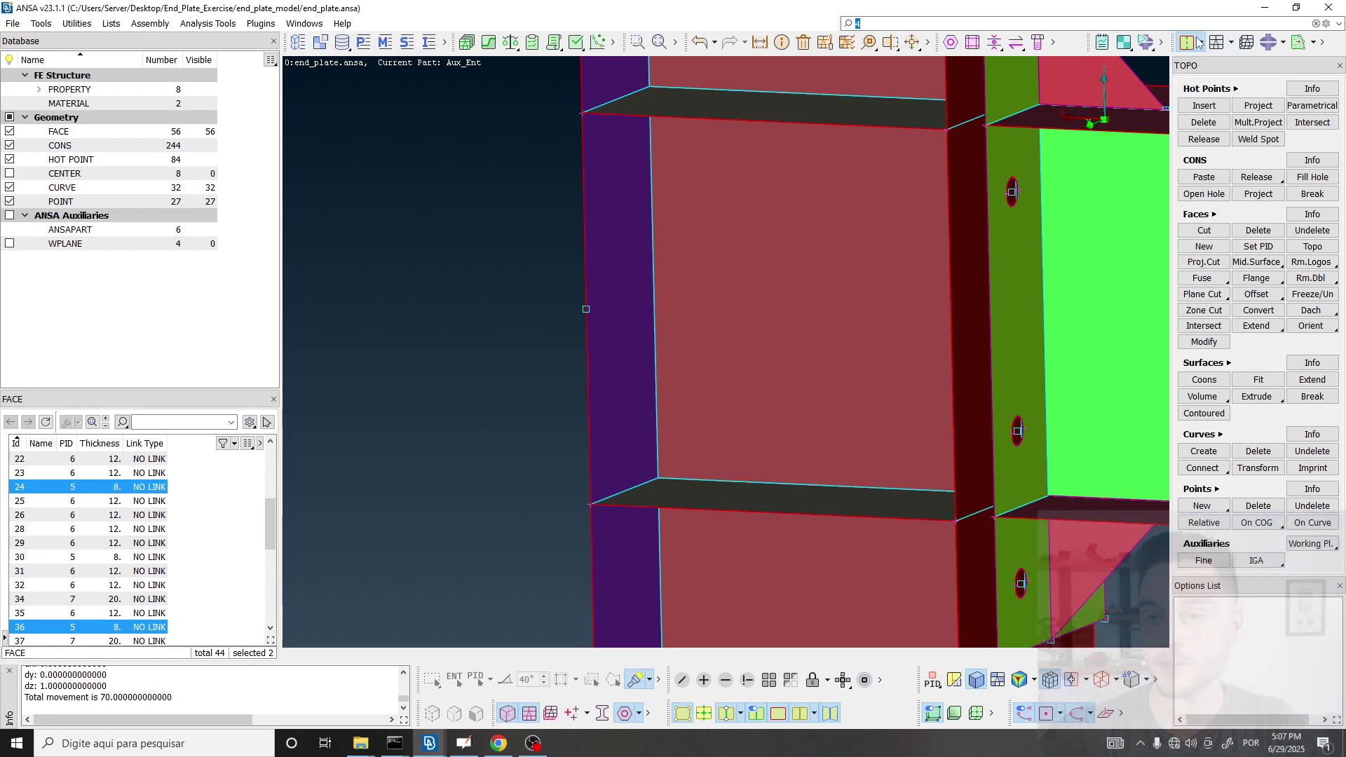
text(4)
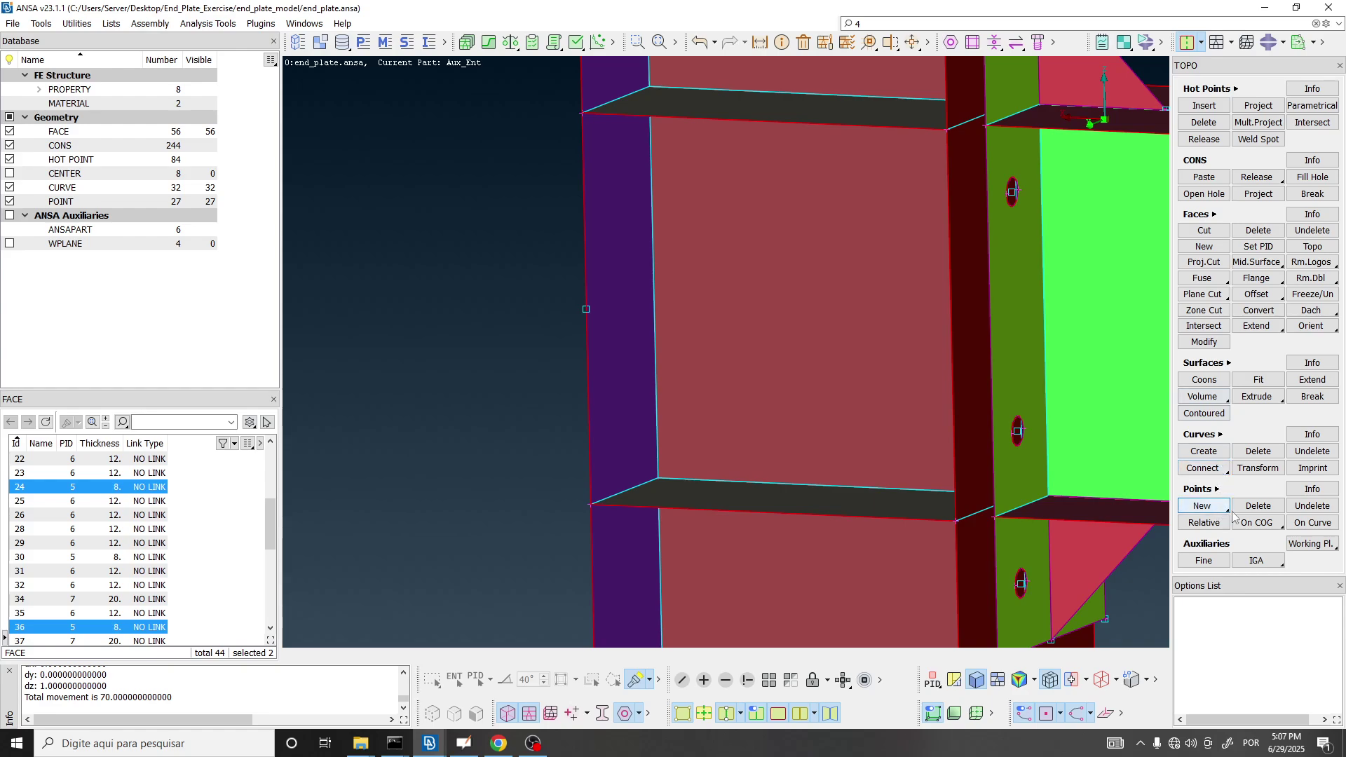
click(1257, 523)
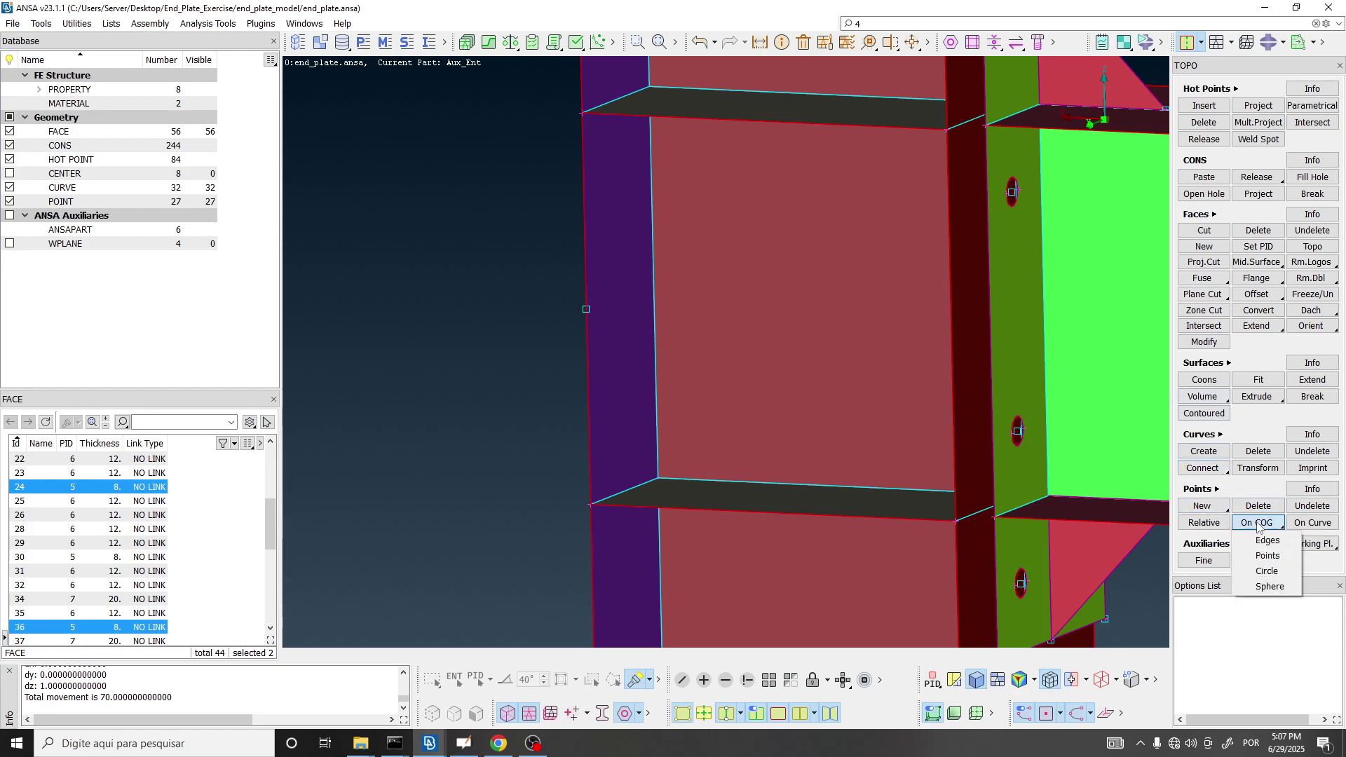
click(1269, 556)
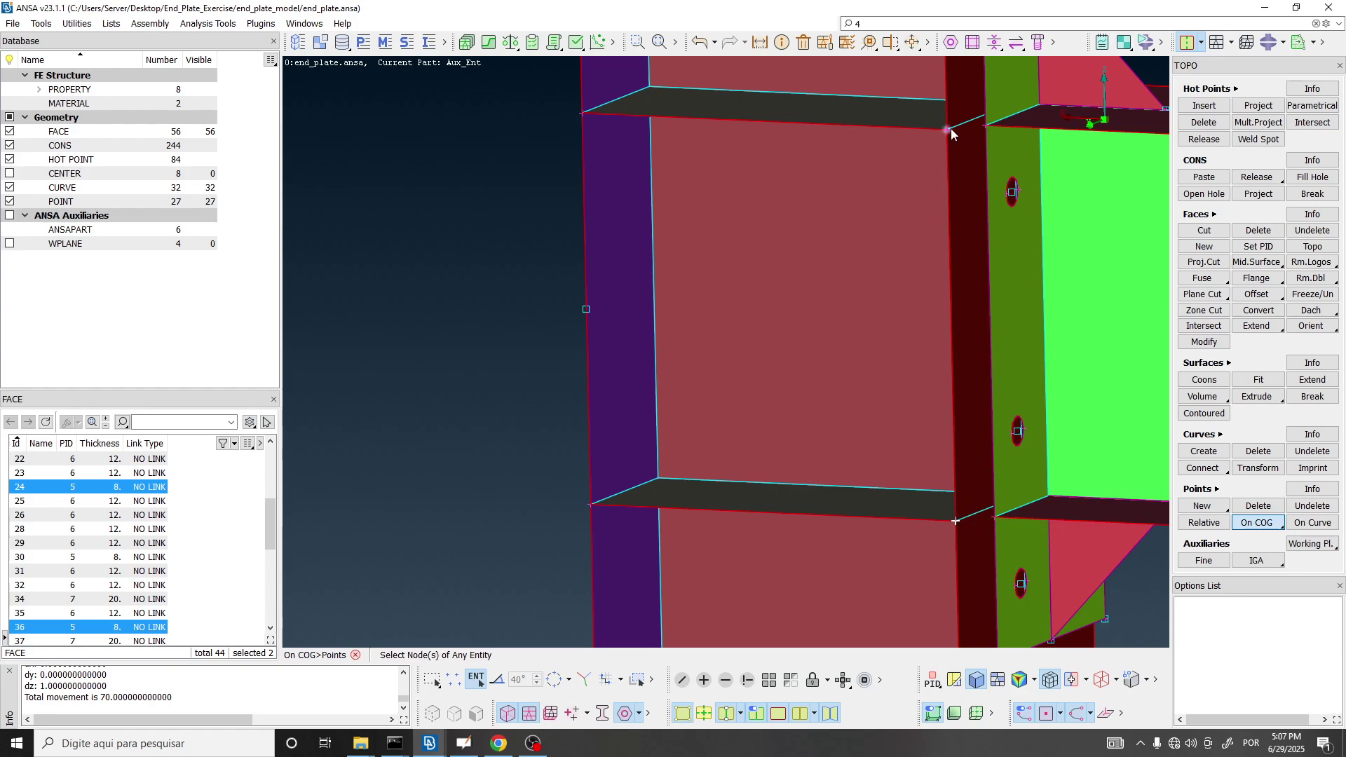
ctrl+drag(951, 340, 1092, 345)
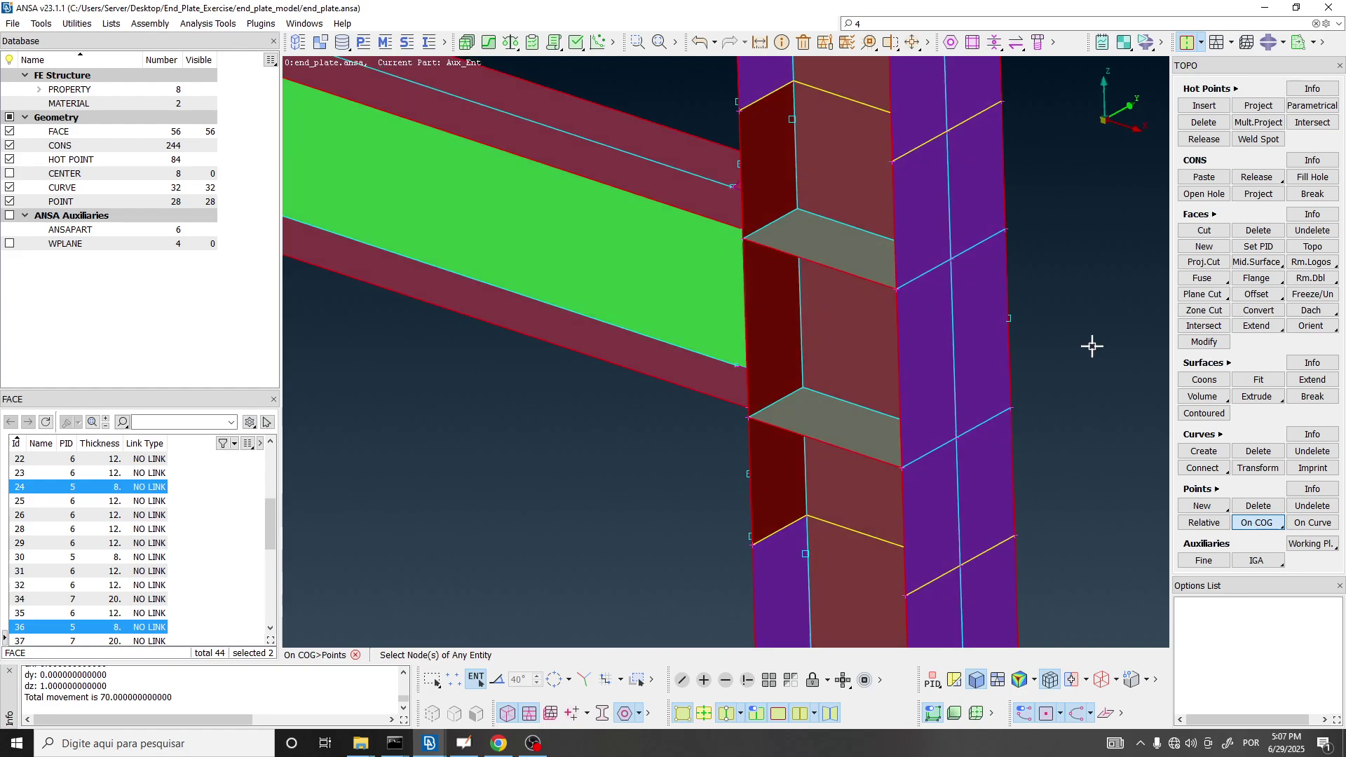
Create another midpoint between the stiffener corners on the far column flange edge, on the opposite side of the web.
click(895, 290)
middle_click(870, 400)
ctrl+drag(870, 400, 590, 284)
List the model's points and highlight the three mid-height ones around the column to check their positions.
click(98, 202)
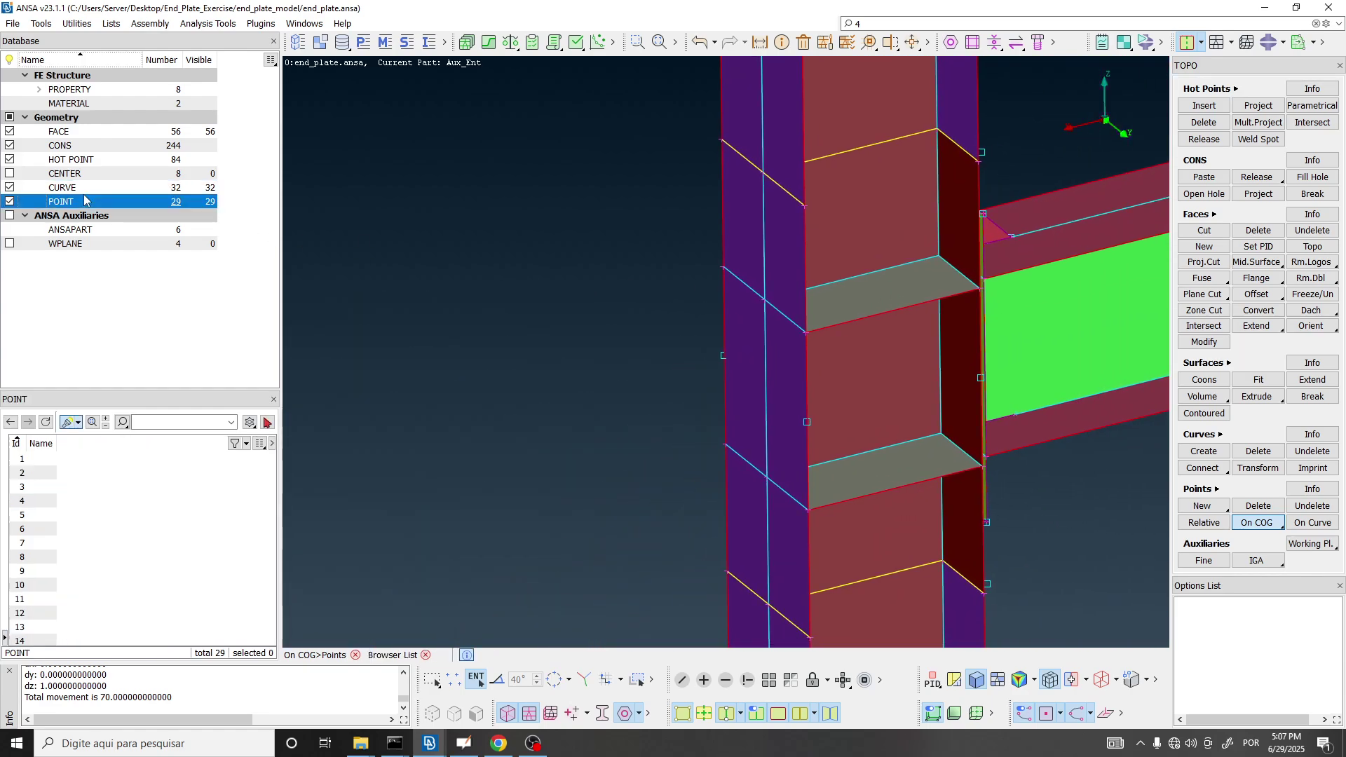
click(725, 355)
click(807, 421)
click(981, 378)
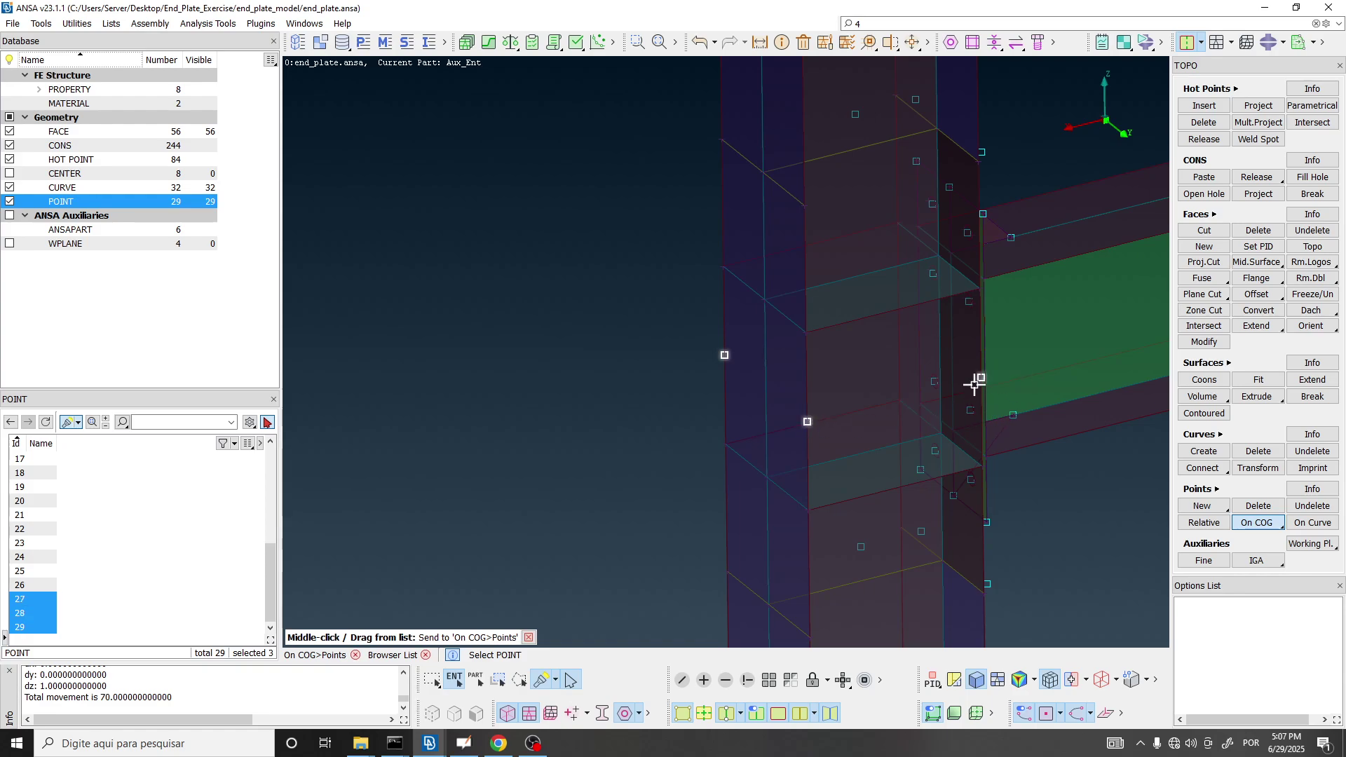
ctrl+drag(981, 378, 863, 358)
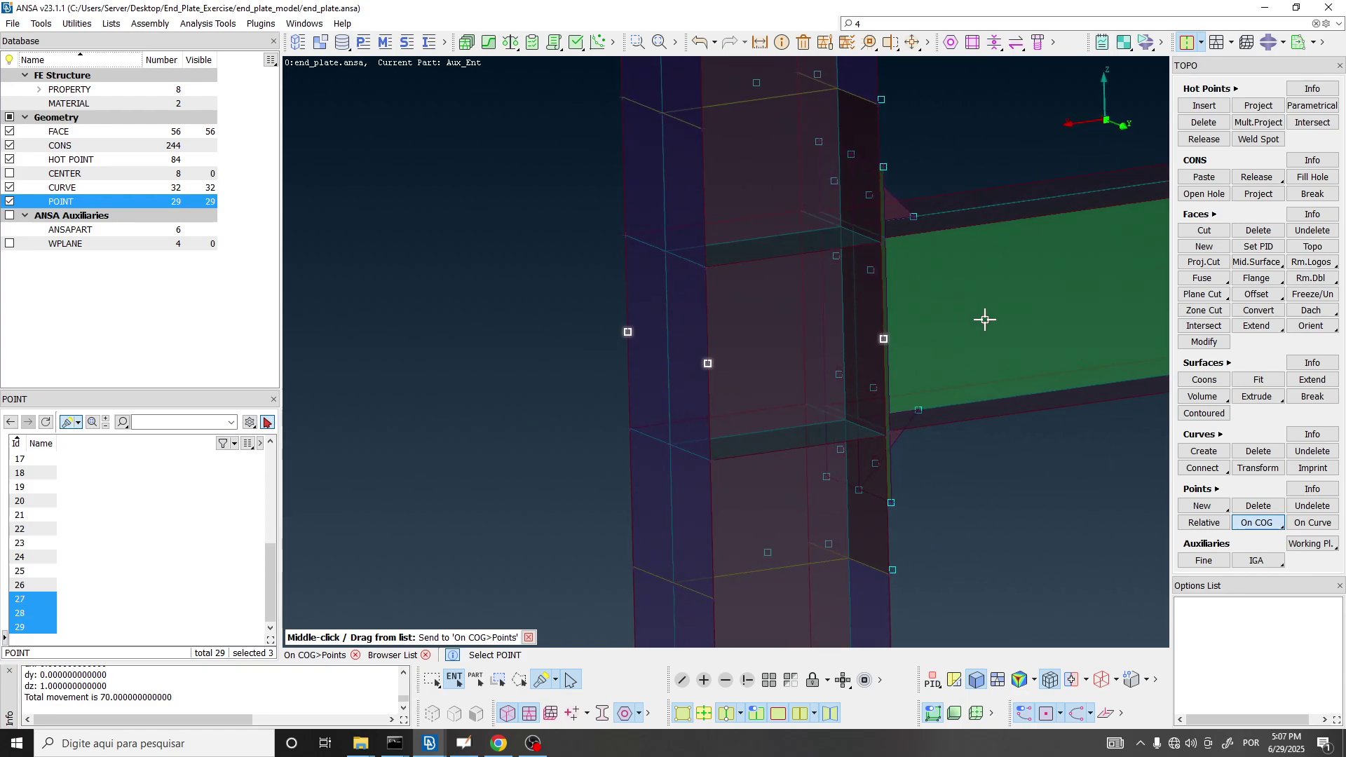
ctrl+drag(800, 349, 766, 410)
ctrl+middle_drag(766, 411, 770, 505)
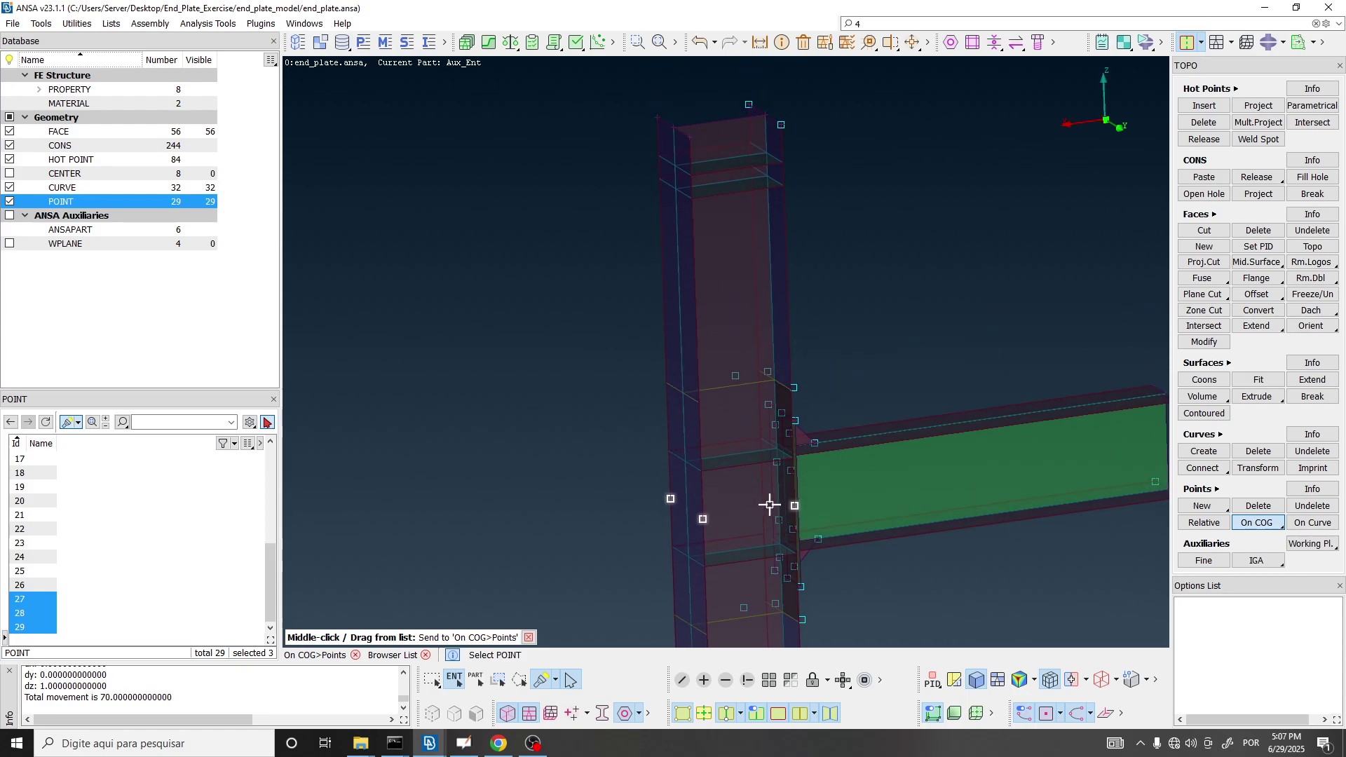
ctrl+middle_drag(811, 239, 798, 347)
scroll(728, 252, up, 4)
middle_click(727, 253)
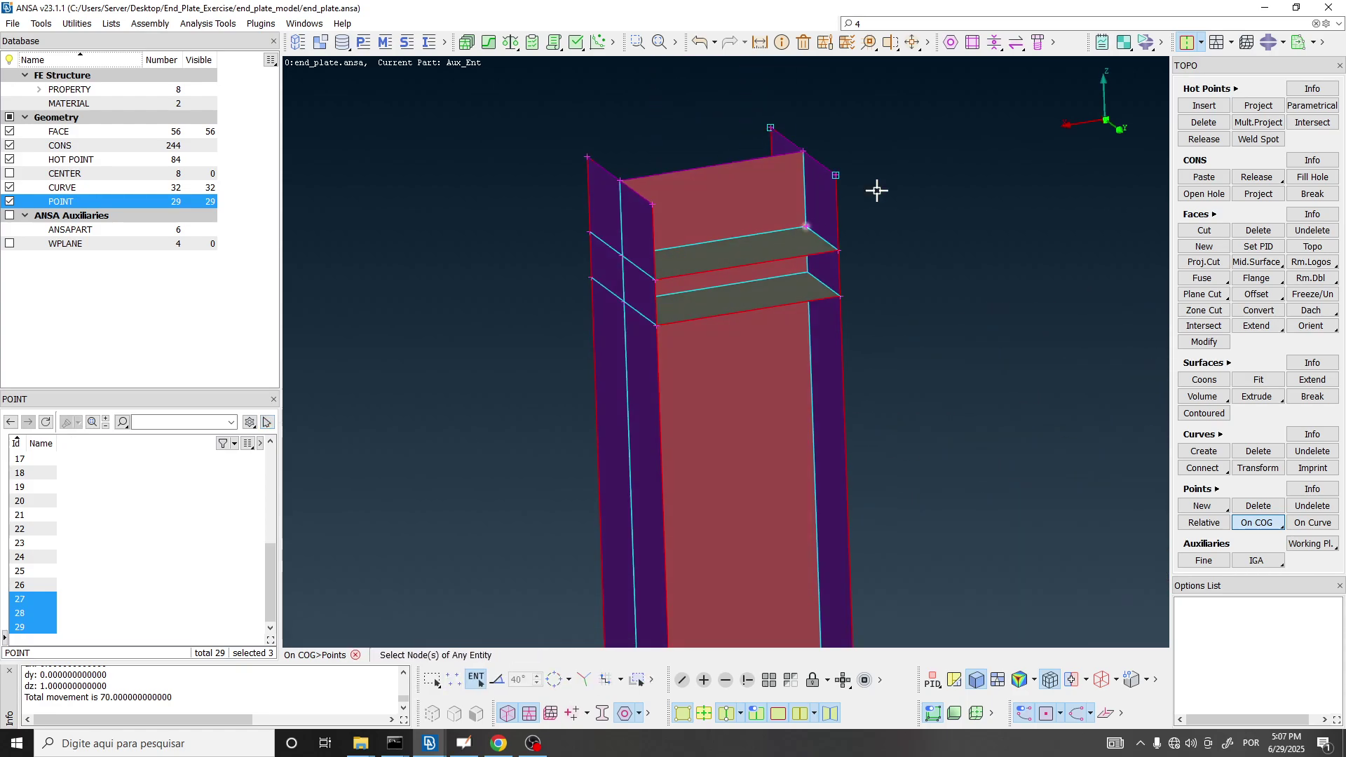
Start copying entities and select the four stiffener plates at the column top, on both sides of the web.
click(913, 45)
click(937, 63)
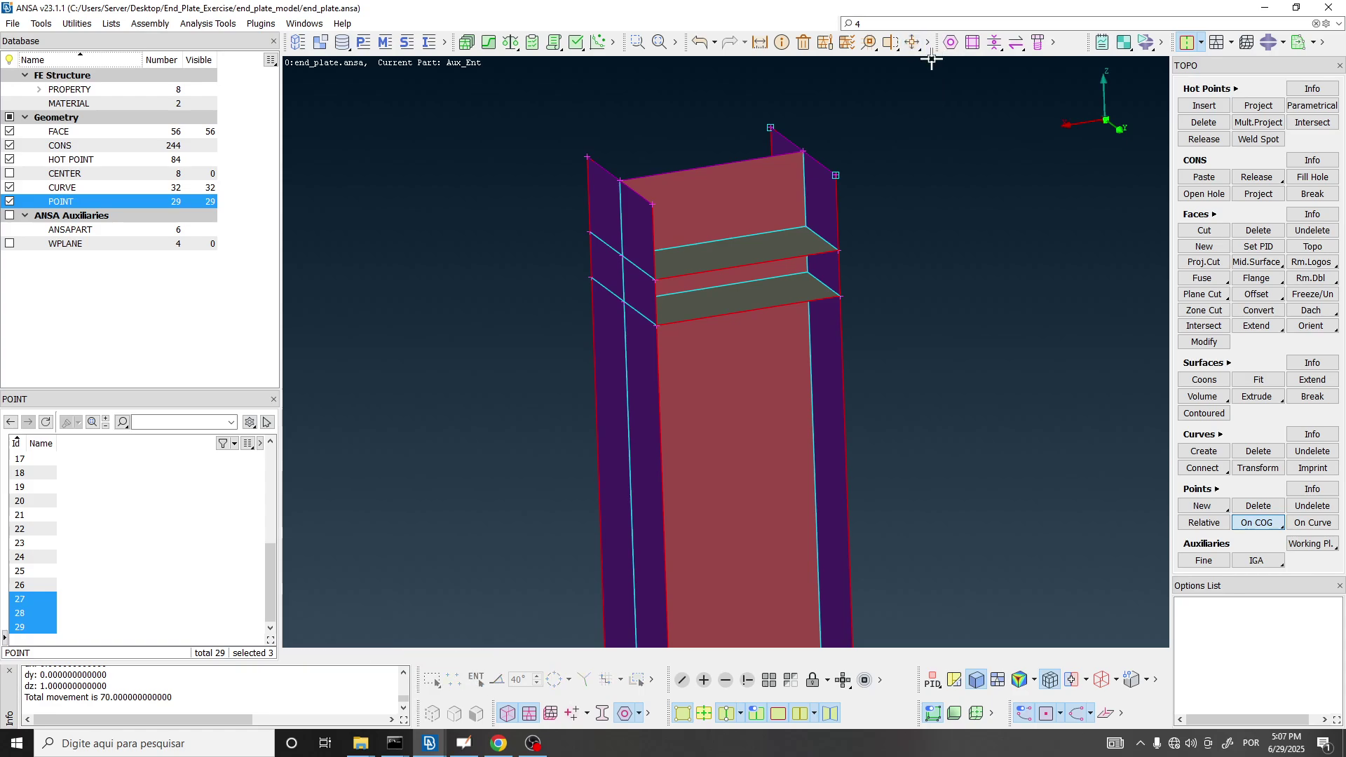
click(766, 246)
click(768, 294)
ctrl+drag(768, 294, 967, 330)
click(775, 411)
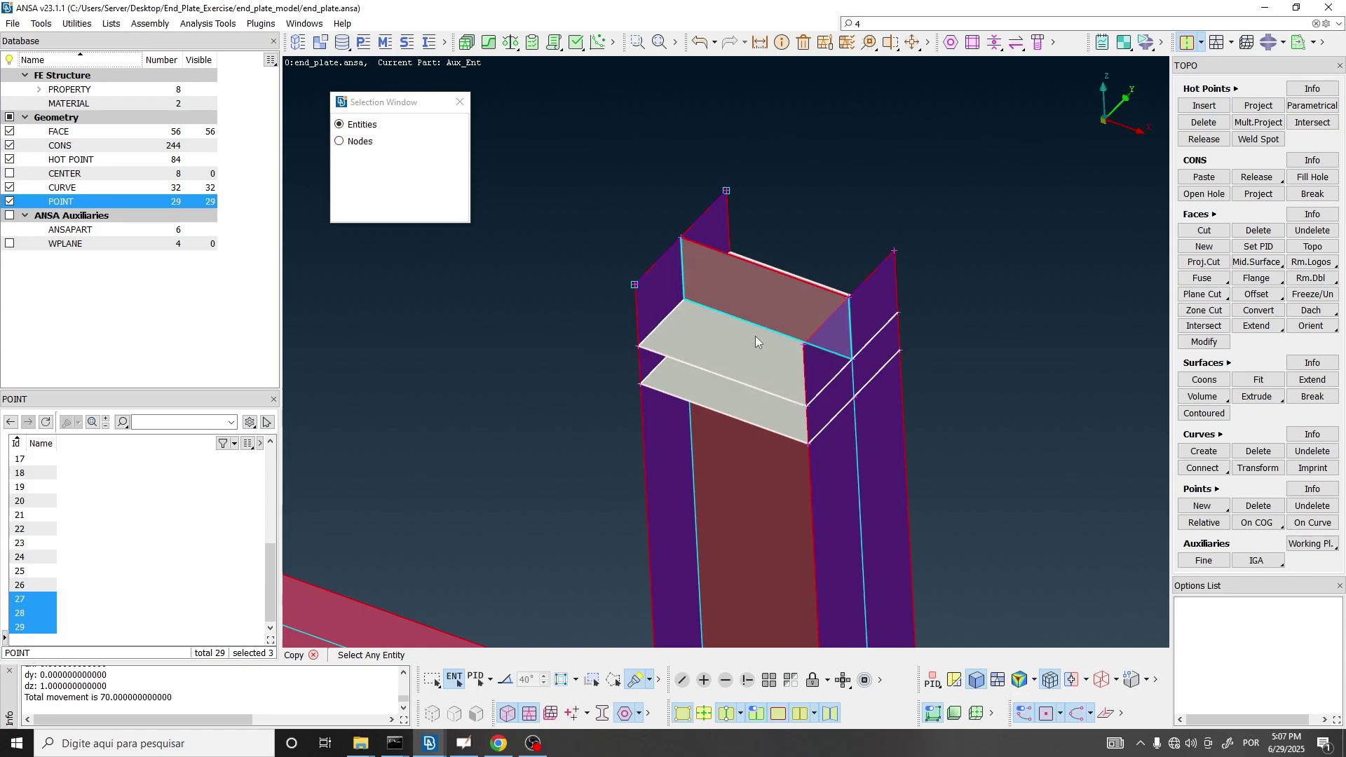
ctrl+drag(755, 335, 777, 180)
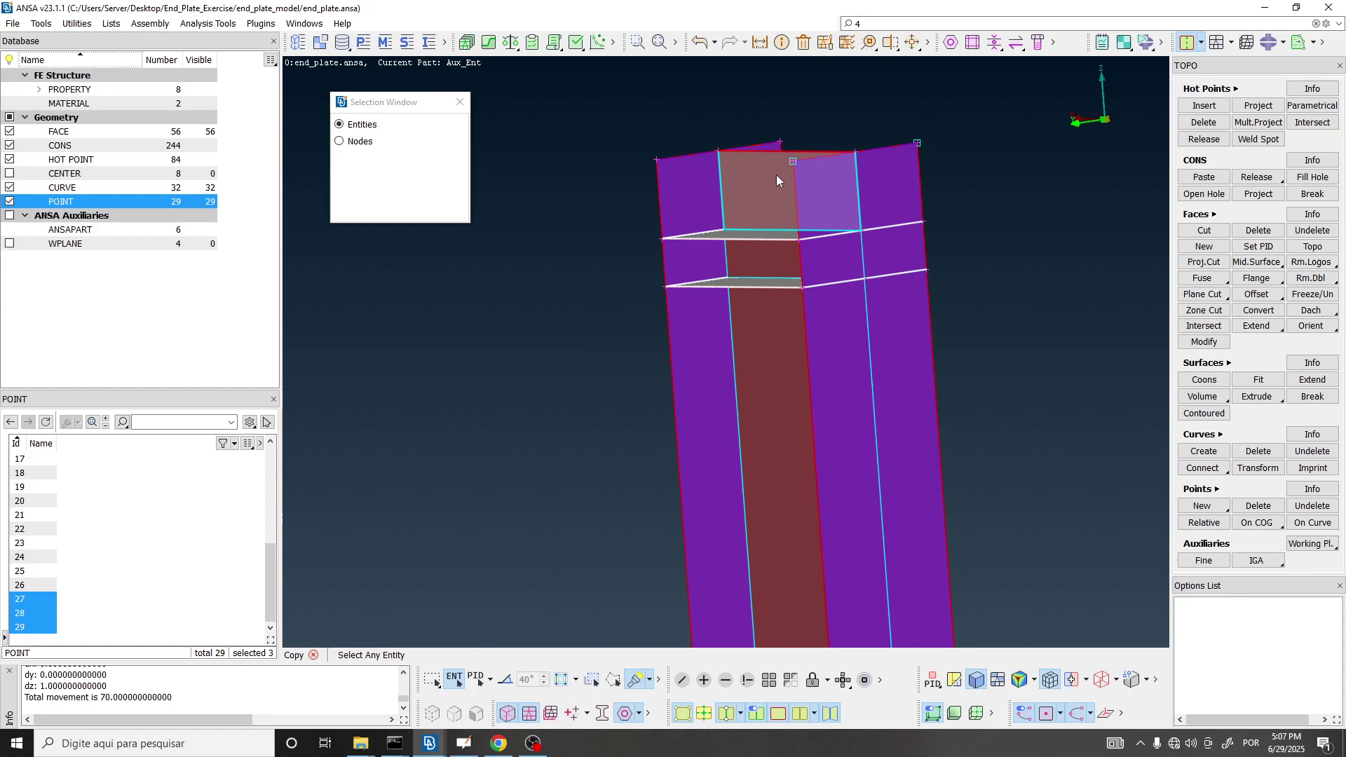
scroll(684, 168, down, 5)
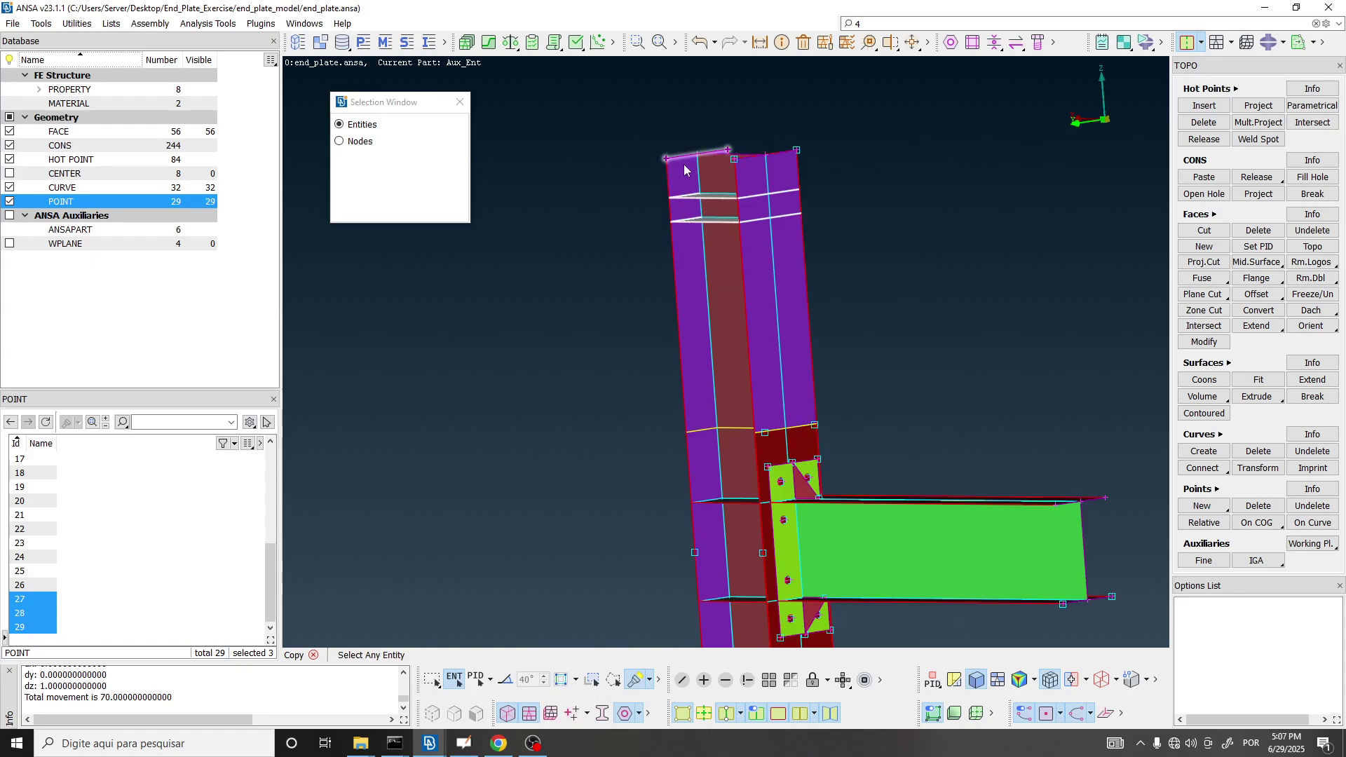
middle_click(713, 197)
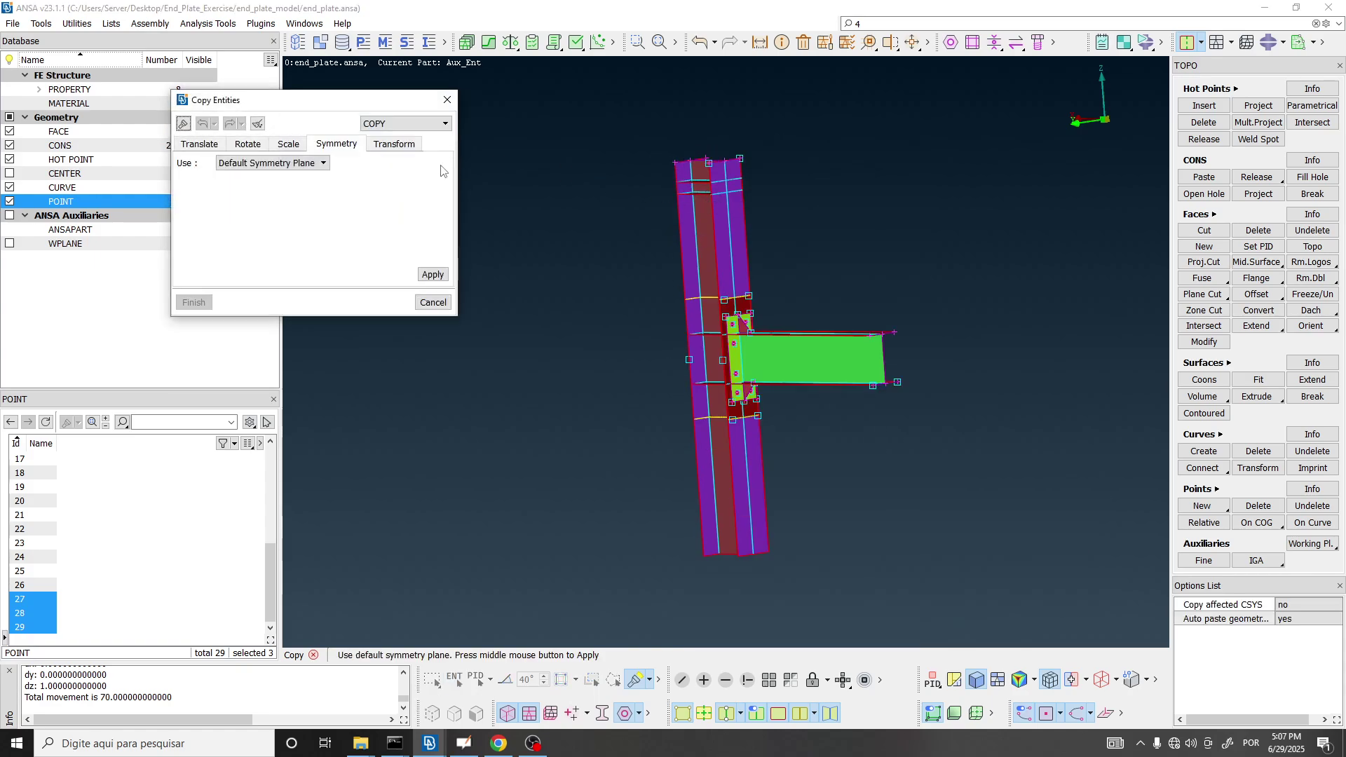
Set the copy to Mirror 3 points Plane symmetry and define the plane with the three mid-height points between the beam-level stiffeners.
click(399, 127)
click(377, 137)
click(288, 164)
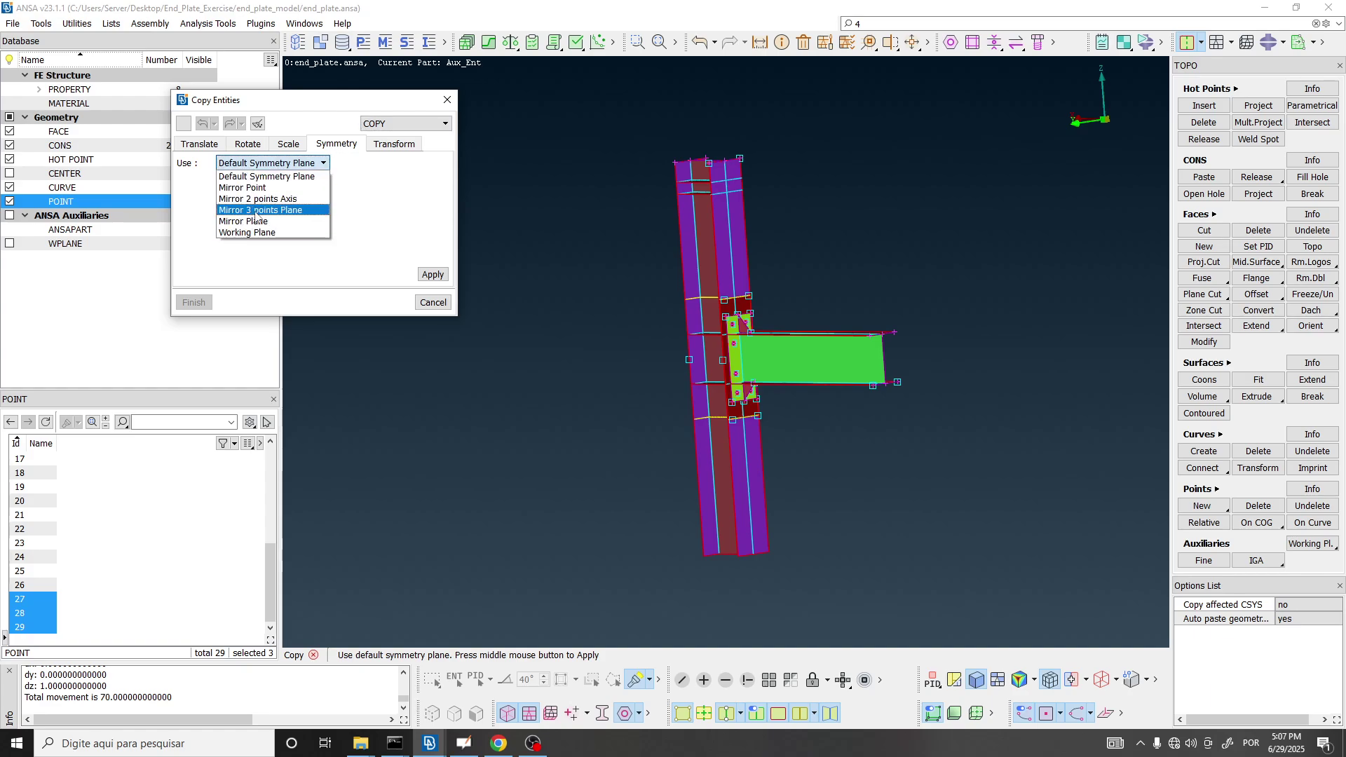
click(257, 210)
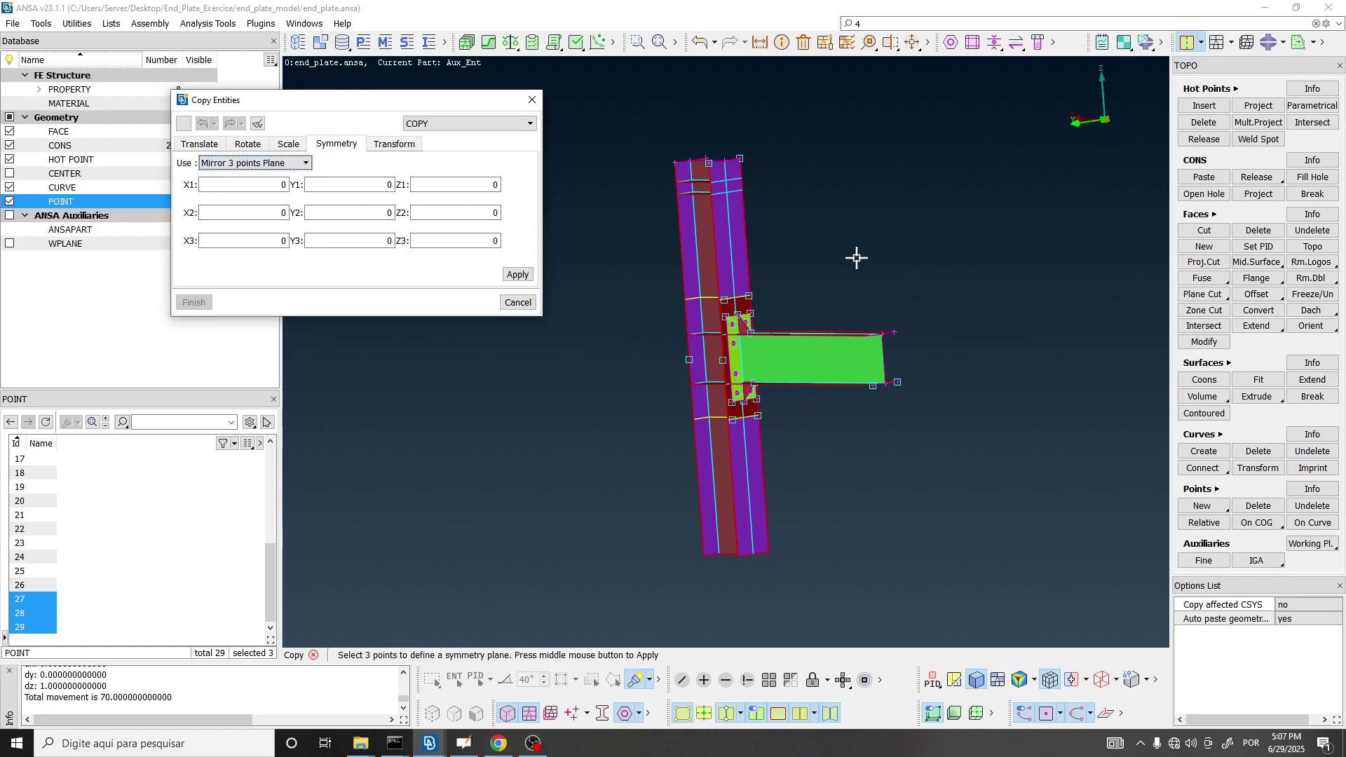
scroll(704, 341, up, 5)
click(796, 396)
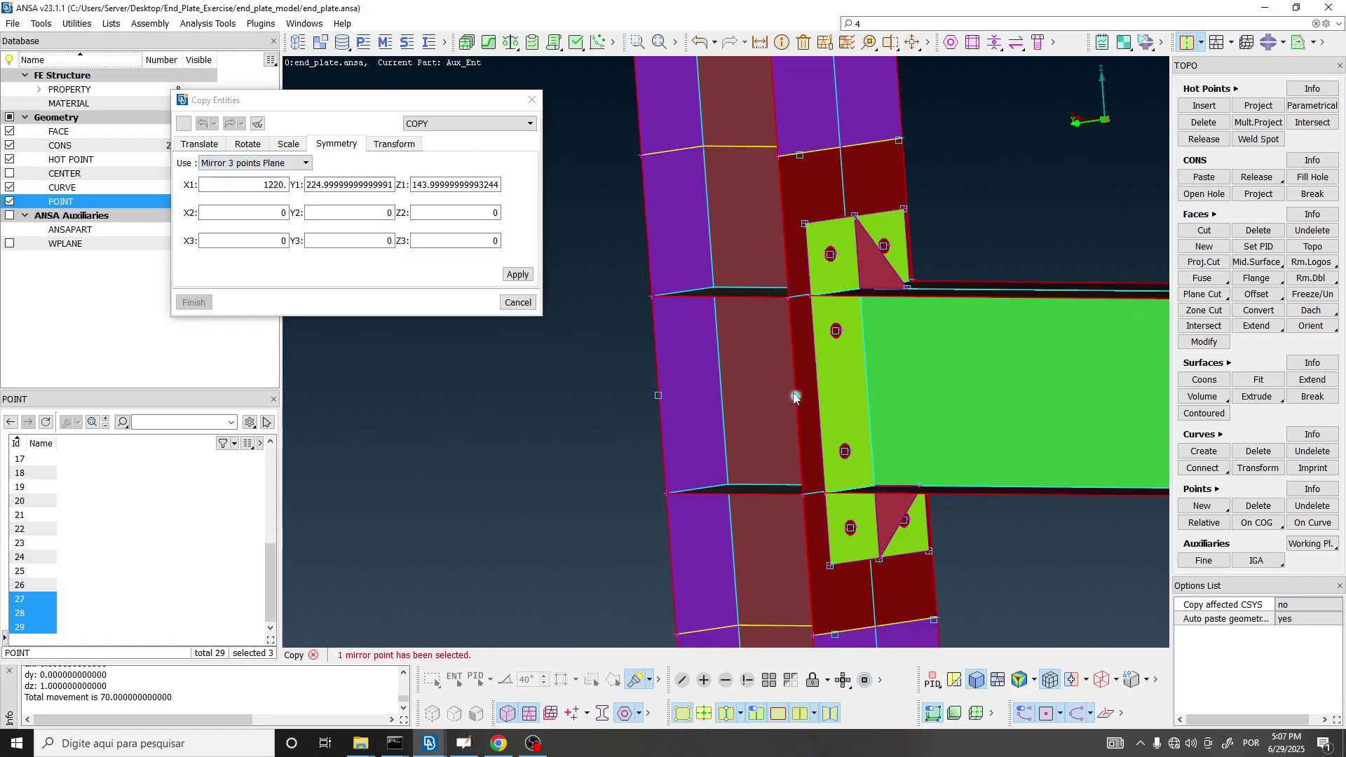
click(665, 396)
ctrl+drag(727, 361, 927, 360)
click(668, 403)
ctrl+drag(766, 378, 537, 323)
ctrl+middle_drag(866, 348, 745, 289)
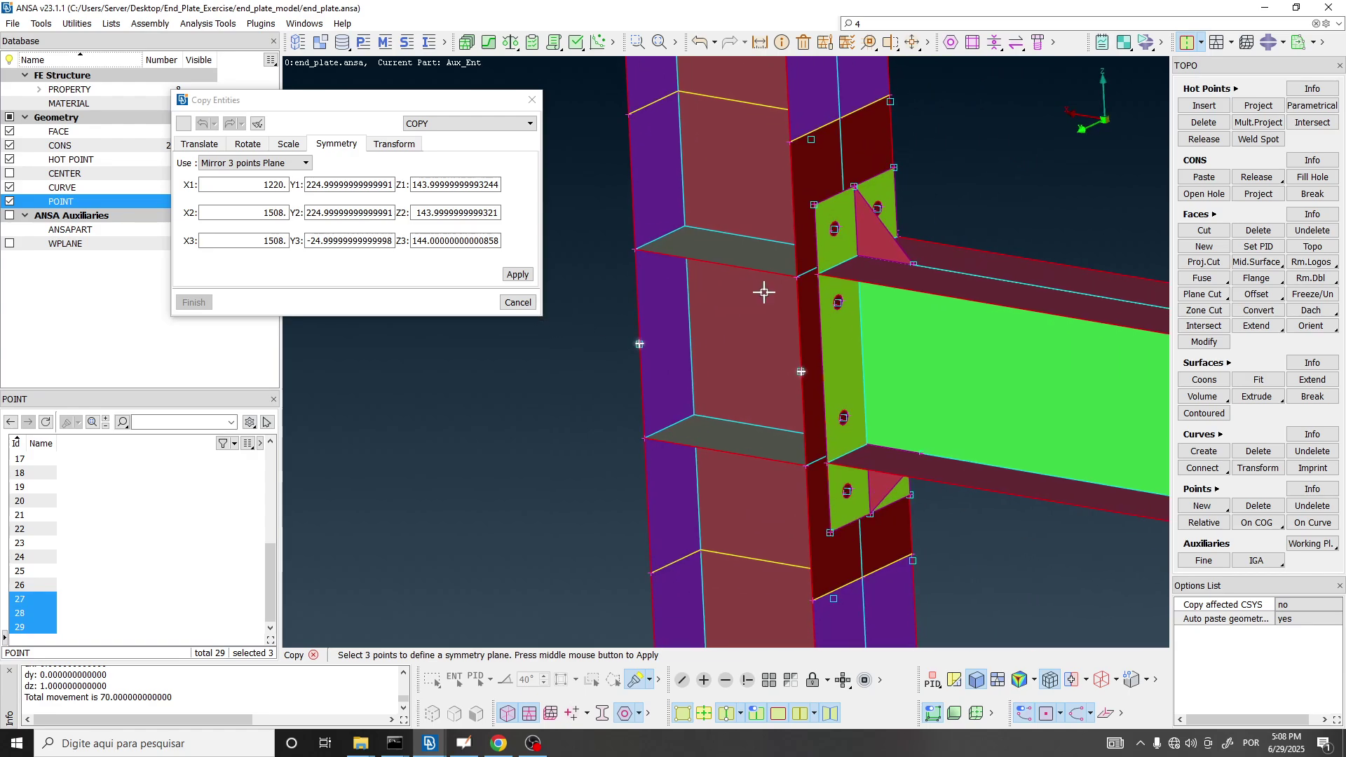
Apply the mirrored stiffener copy with no PID offset, check the plates at the column's lower end, and finish the copy.
click(518, 274)
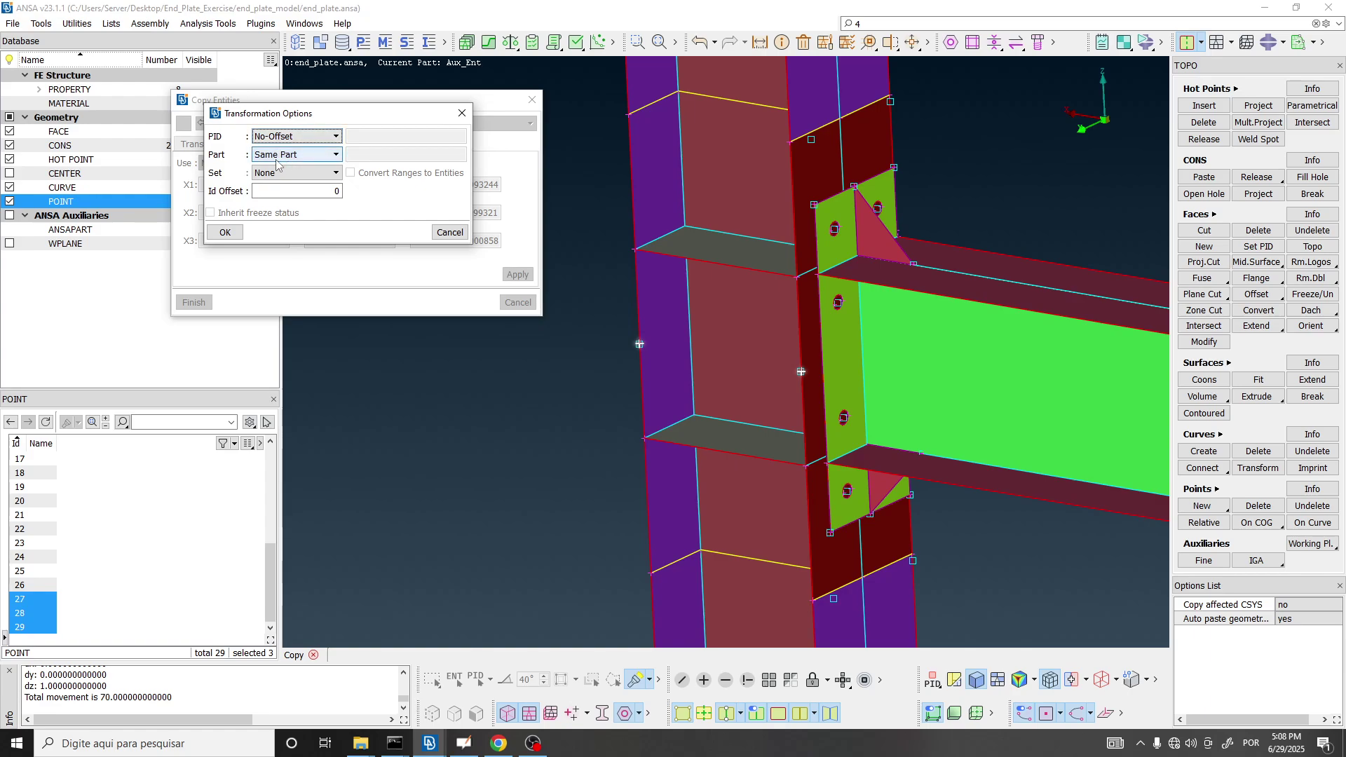
click(276, 161)
click(277, 161)
click(235, 234)
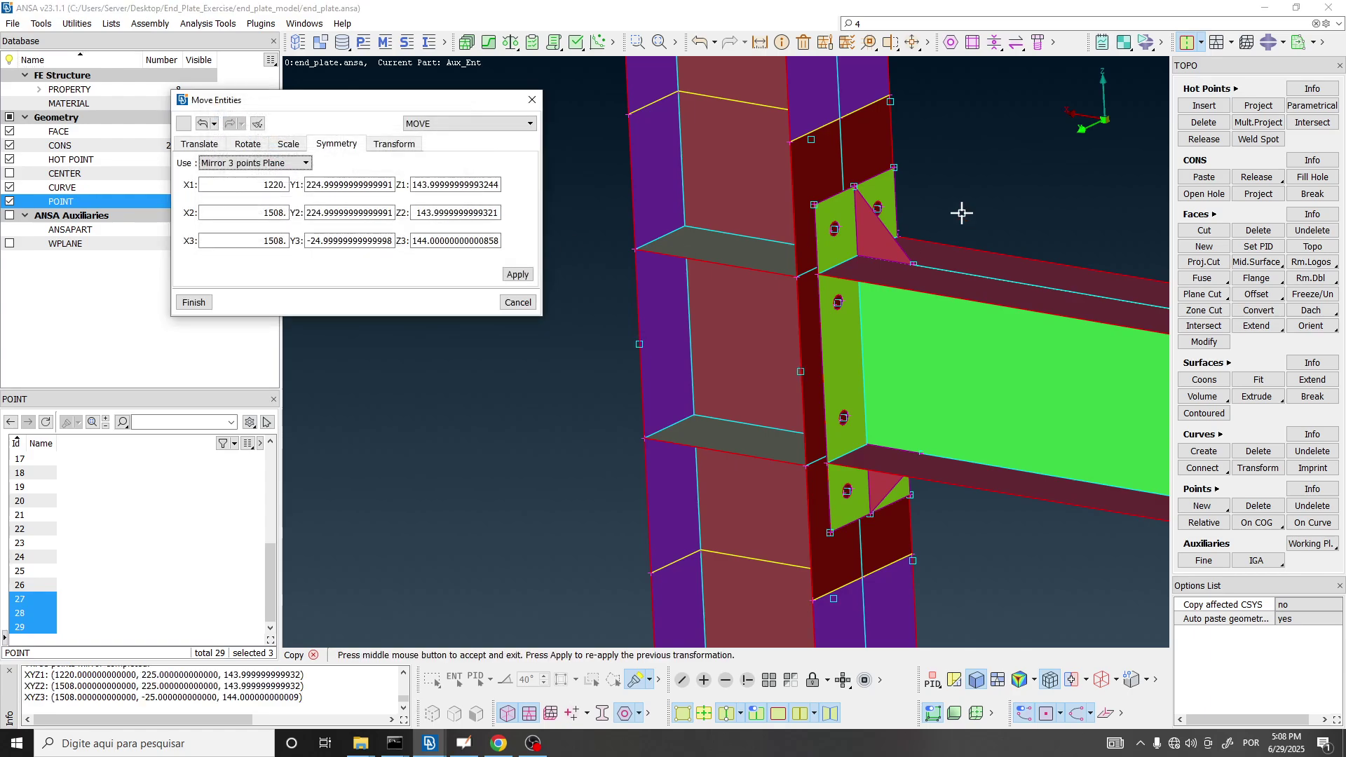
scroll(804, 163, down, 5)
scroll(845, 411, up, 5)
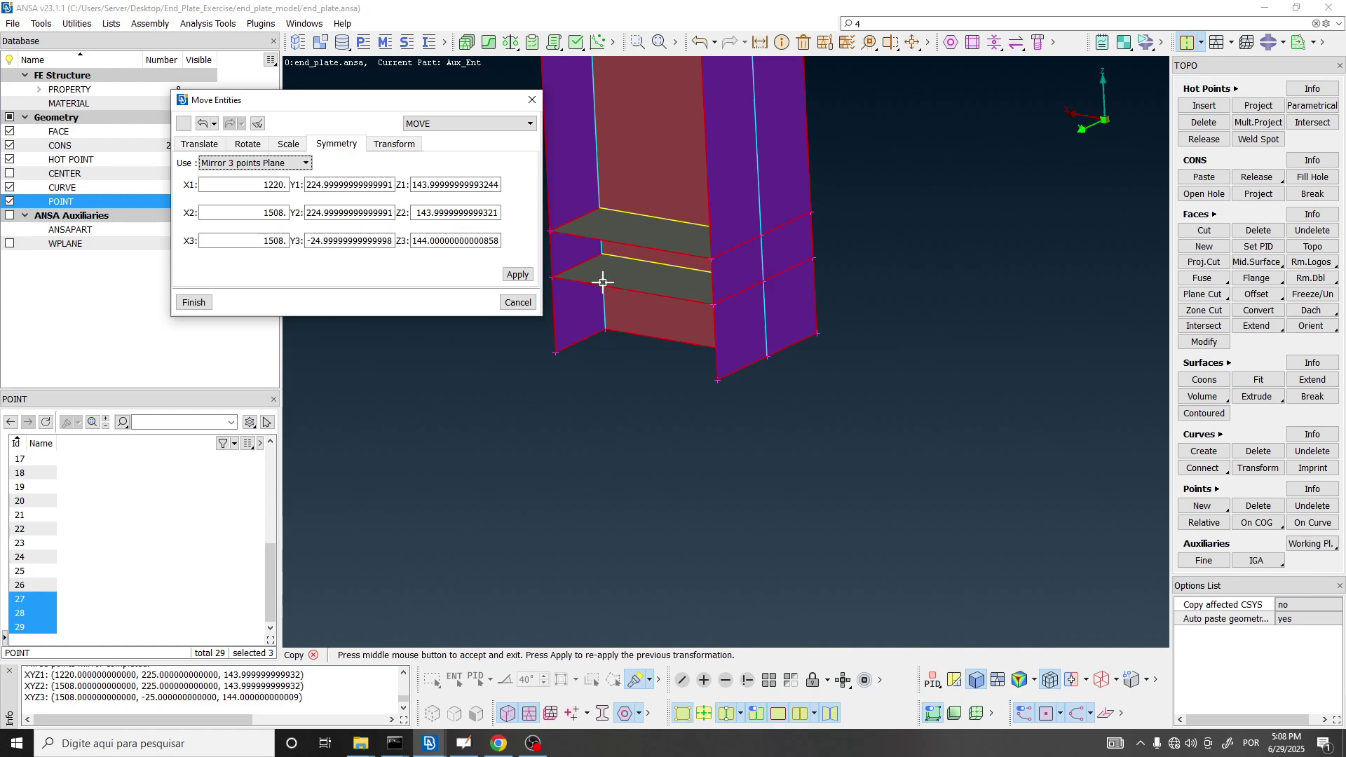
scroll(745, 419, down, 5)
ctrl+middle_drag(709, 289, 754, 441)
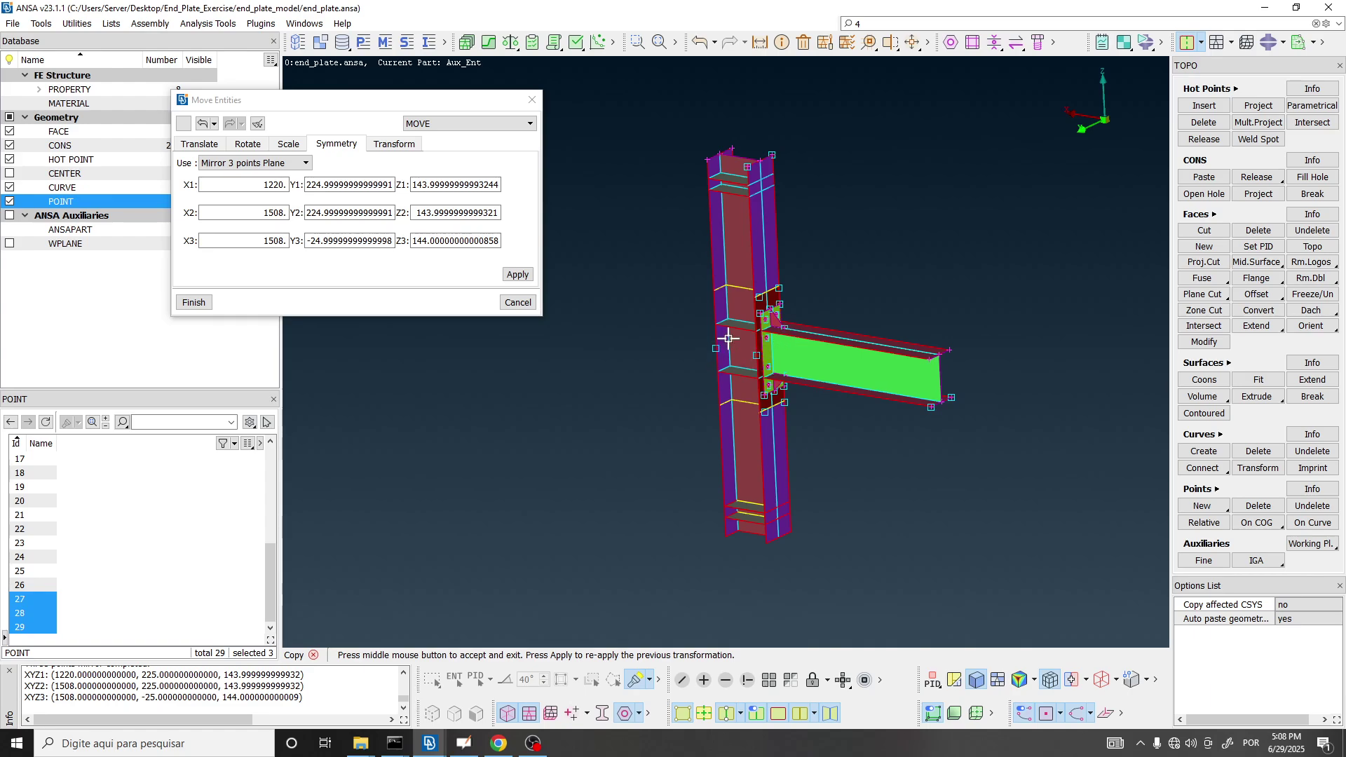
click(194, 303)
click(460, 102)
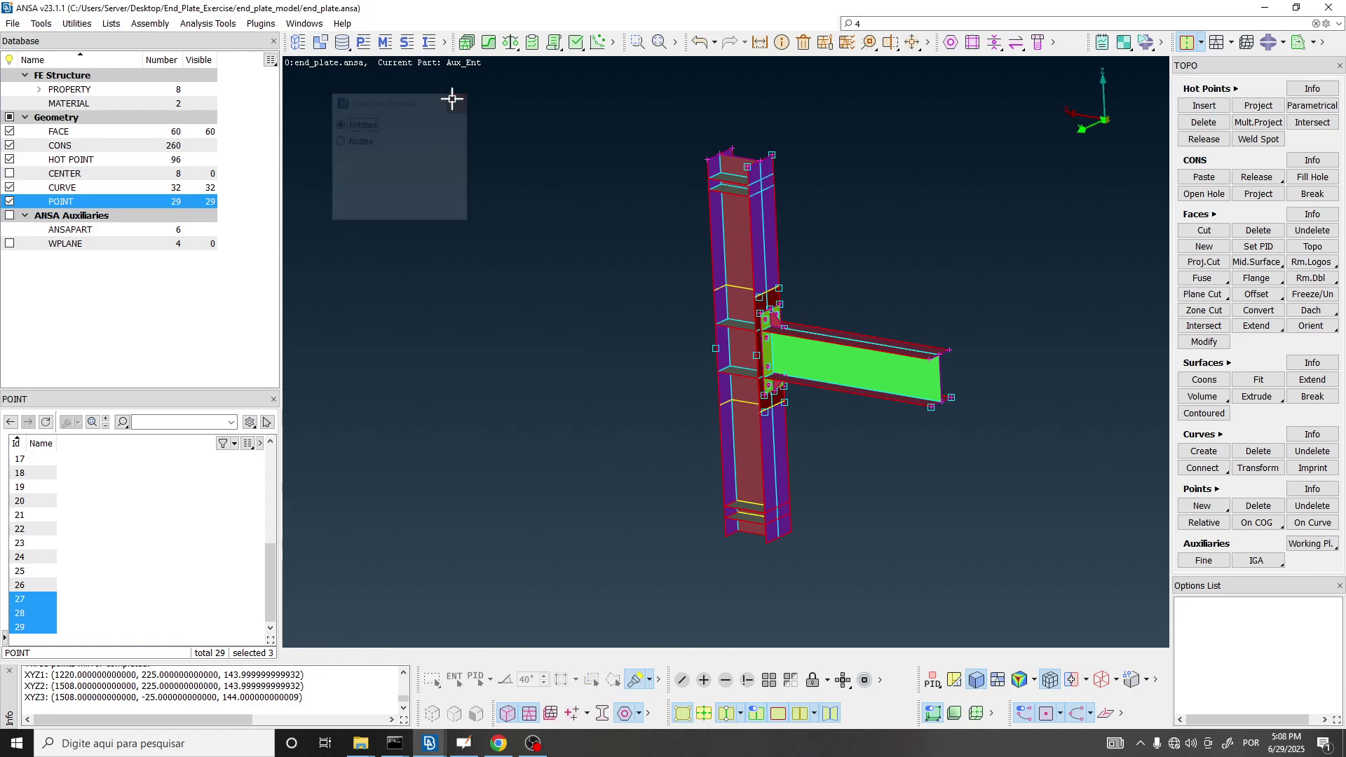
Project the outer edges of both mirrored stiffeners onto the column flange away from the beam, on the first side of the web.
scroll(774, 565, up, 5)
scroll(774, 441, up, 3)
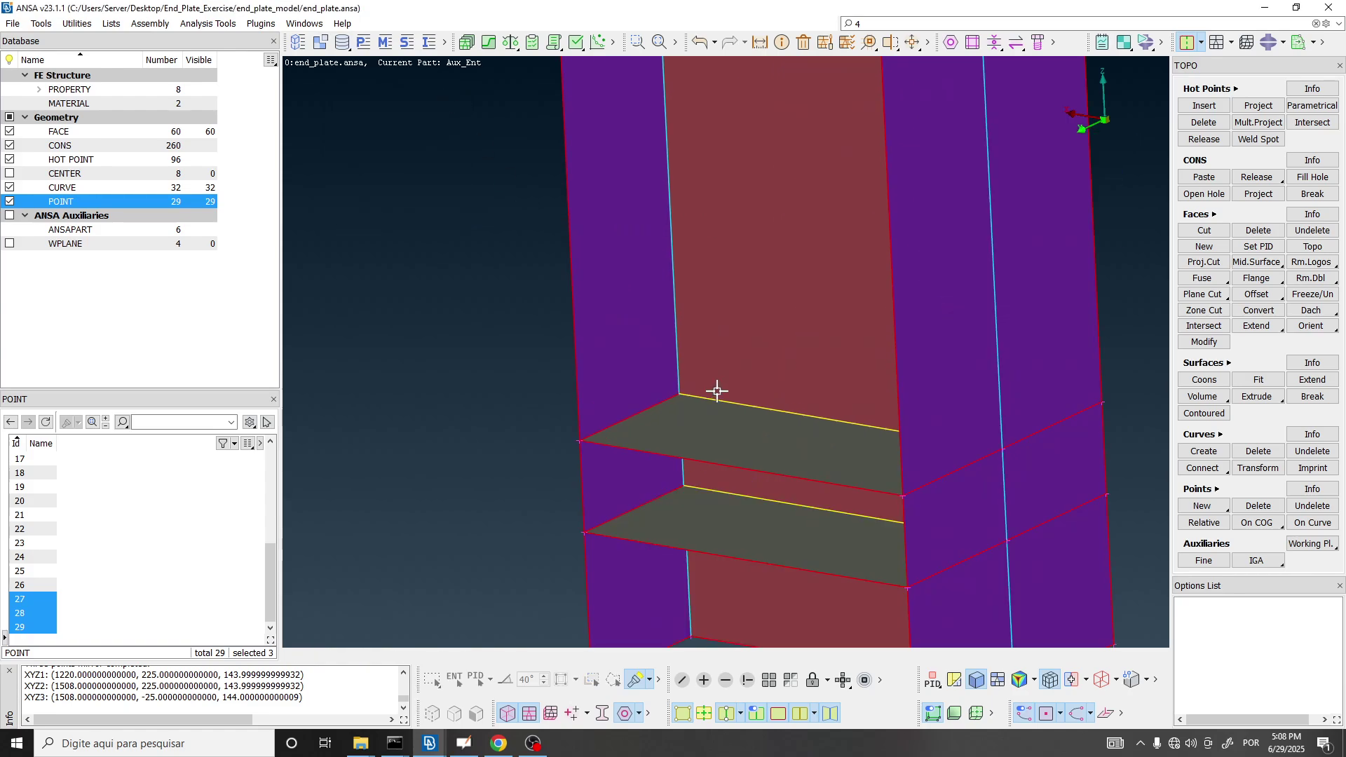
scroll(659, 327, down, 3)
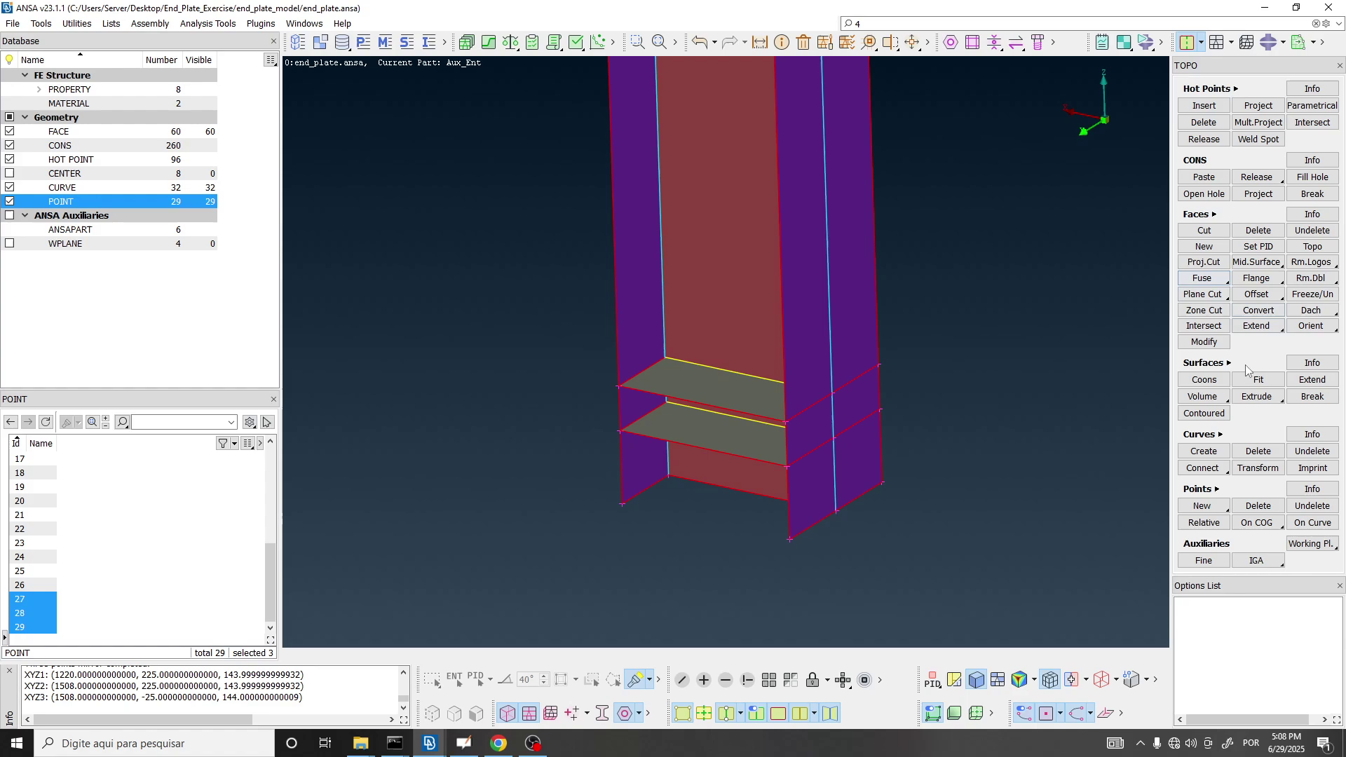
click(1259, 193)
scroll(694, 414, up, 3)
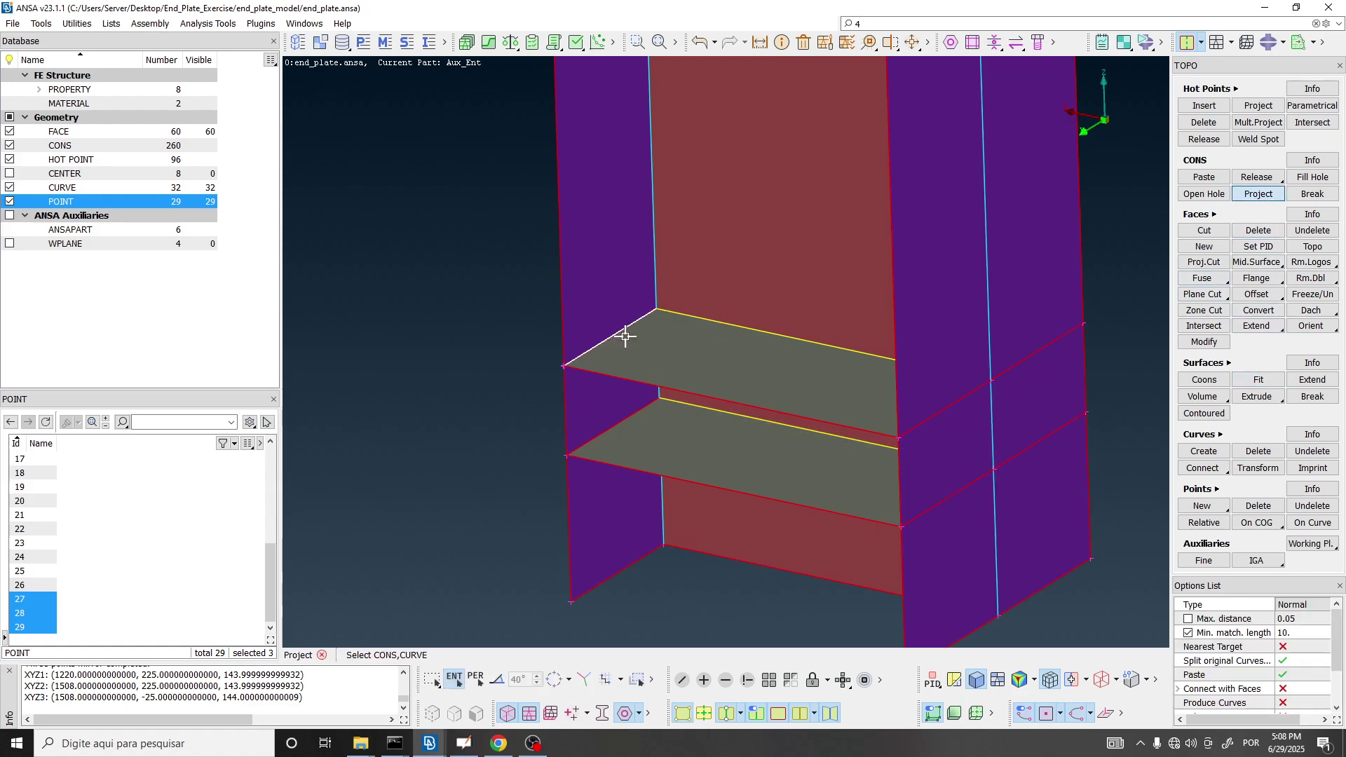
click(626, 337)
click(617, 432)
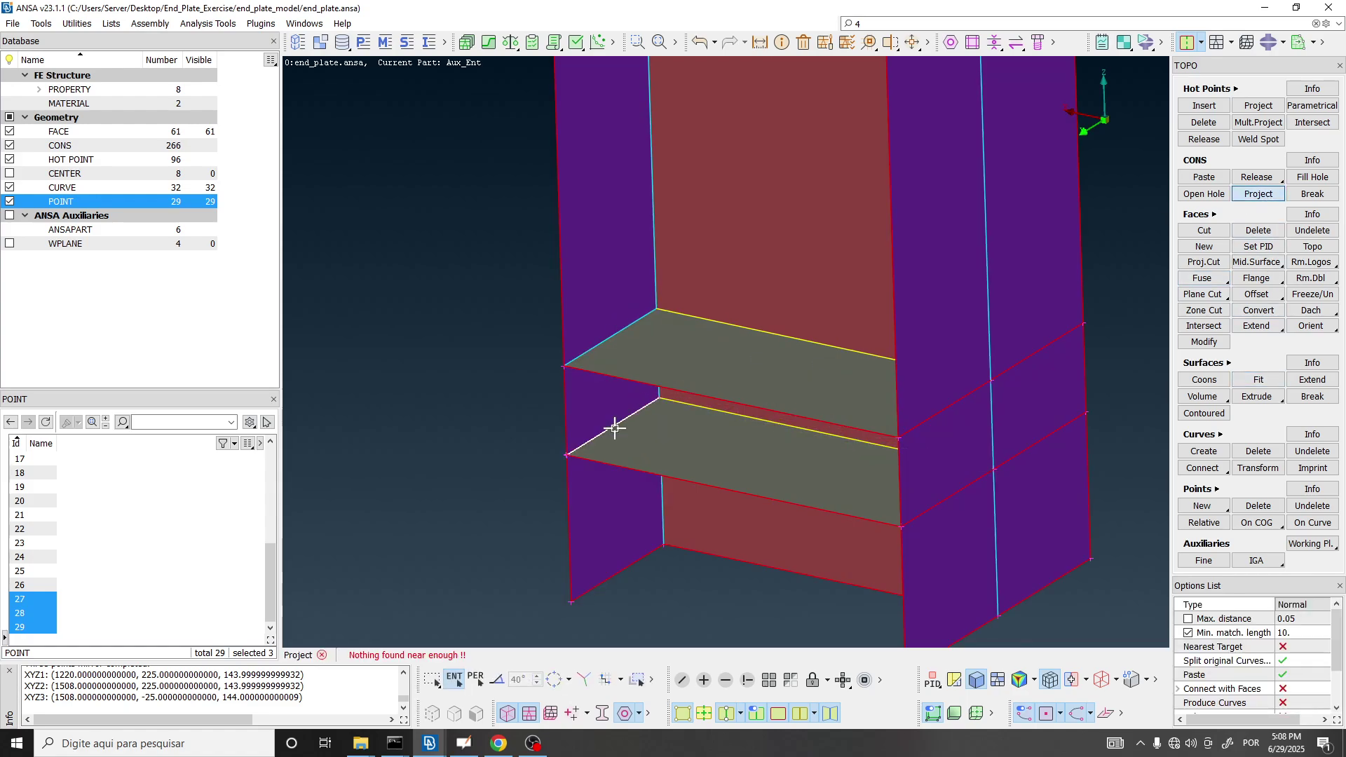
middle_click(614, 425)
click(602, 400)
middle_click(602, 400)
Project the same two lower stiffeners' opposite outer edges onto the beam-side column flange.
scroll(612, 425, down, 3)
ctrl+drag(612, 425, 835, 406)
scroll(835, 406, up, 3)
click(740, 280)
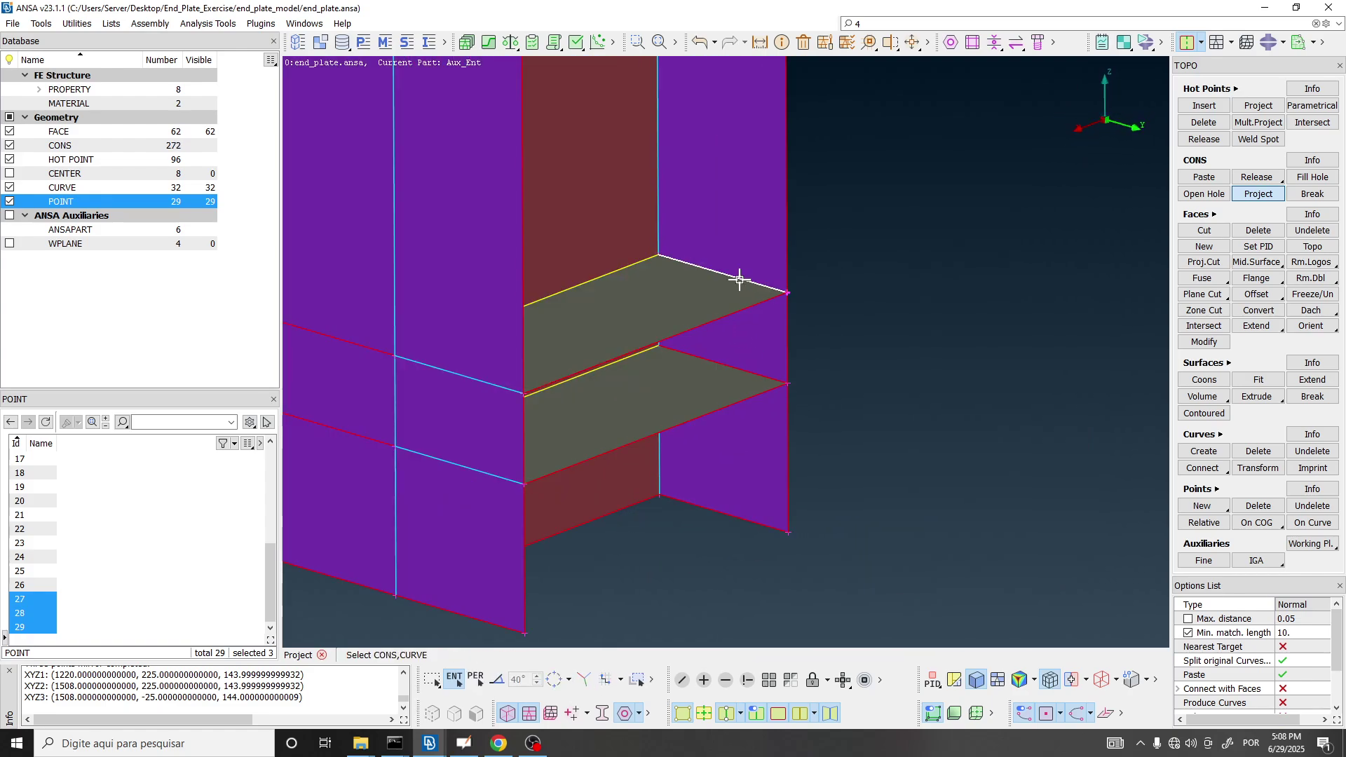
click(742, 365)
middle_click(842, 371)
click(718, 228)
middle_click(819, 402)
Project the mirrored stiffeners' shared inner edges onto the column web.
scroll(714, 354, down, 3)
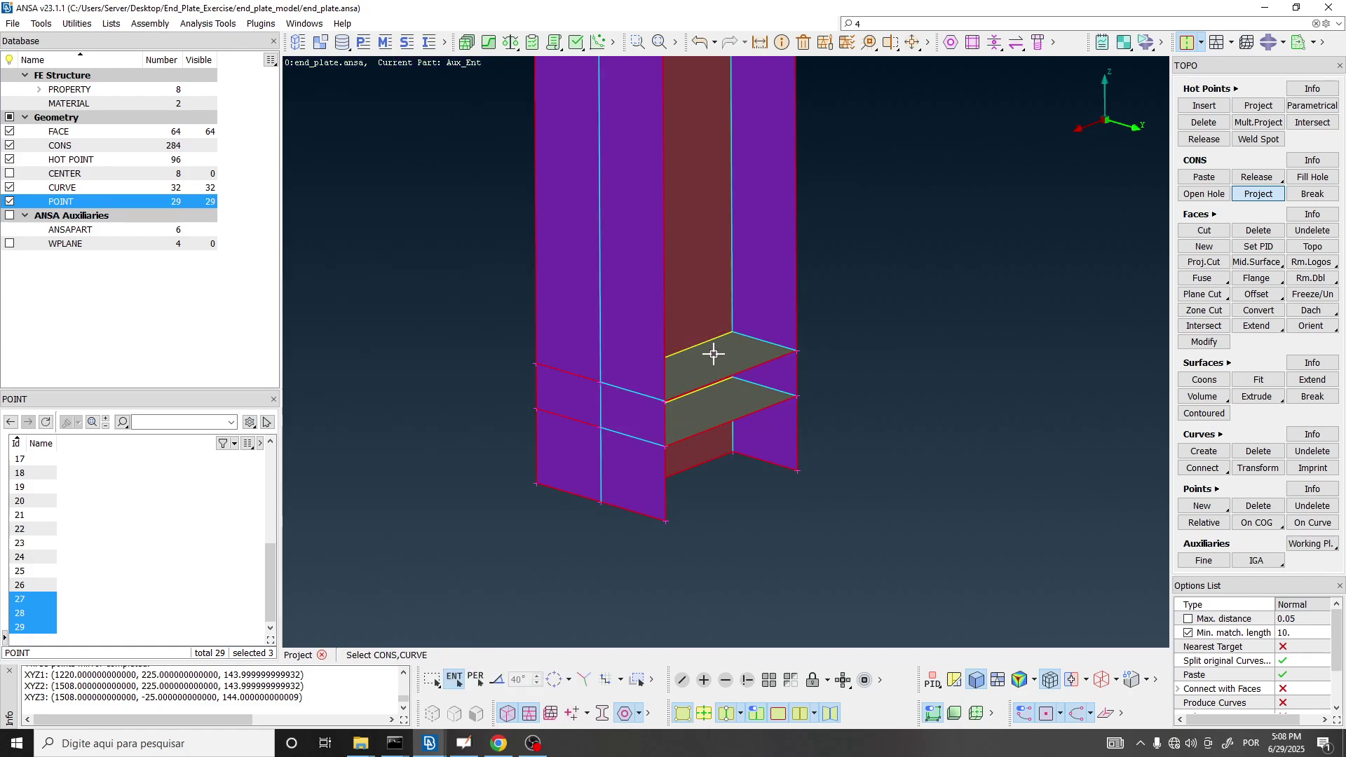
ctrl+drag(714, 354, 685, 324)
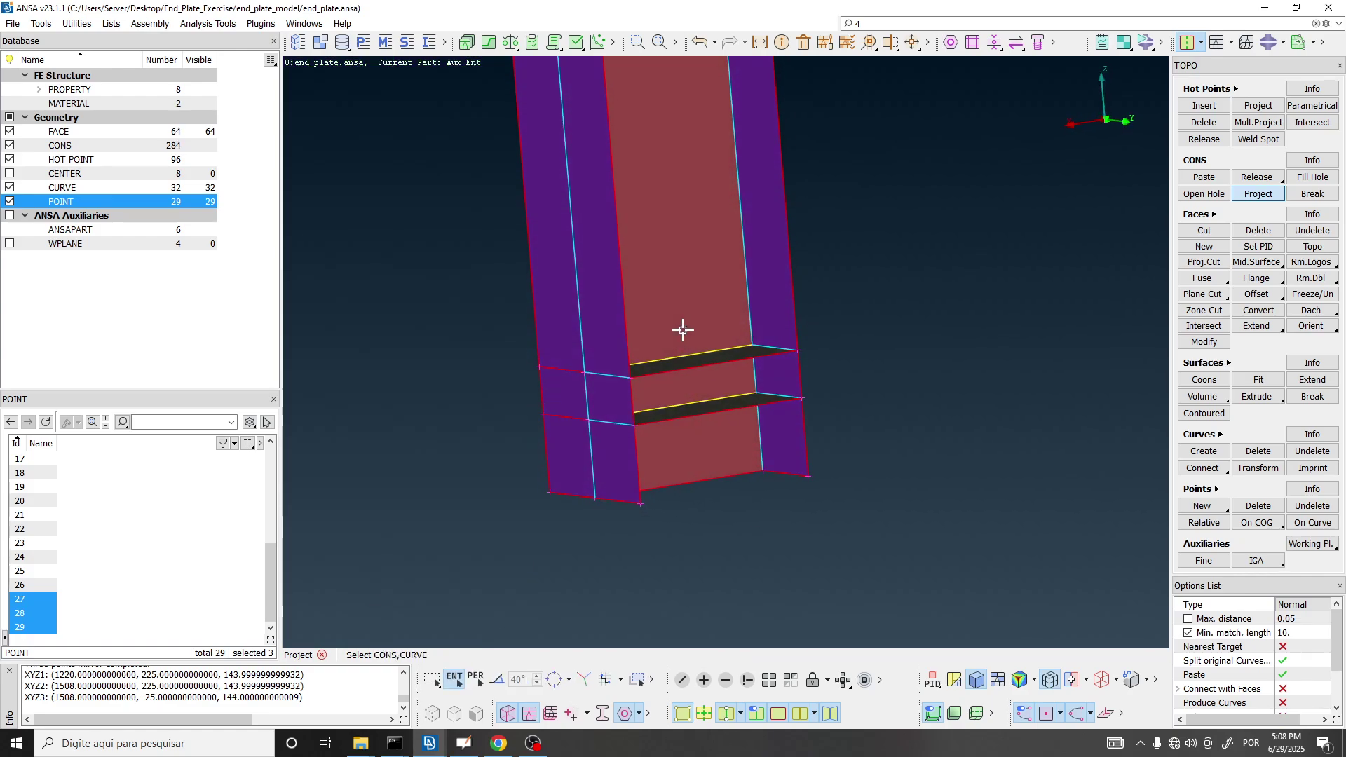
middle_click(704, 405)
click(688, 292)
middle_click(689, 292)
On the other side of the web, project the two lower stiffeners' outer edges onto the flange away from the beam.
ctrl+drag(688, 292, 931, 353)
click(807, 363)
click(802, 407)
middle_click(803, 405)
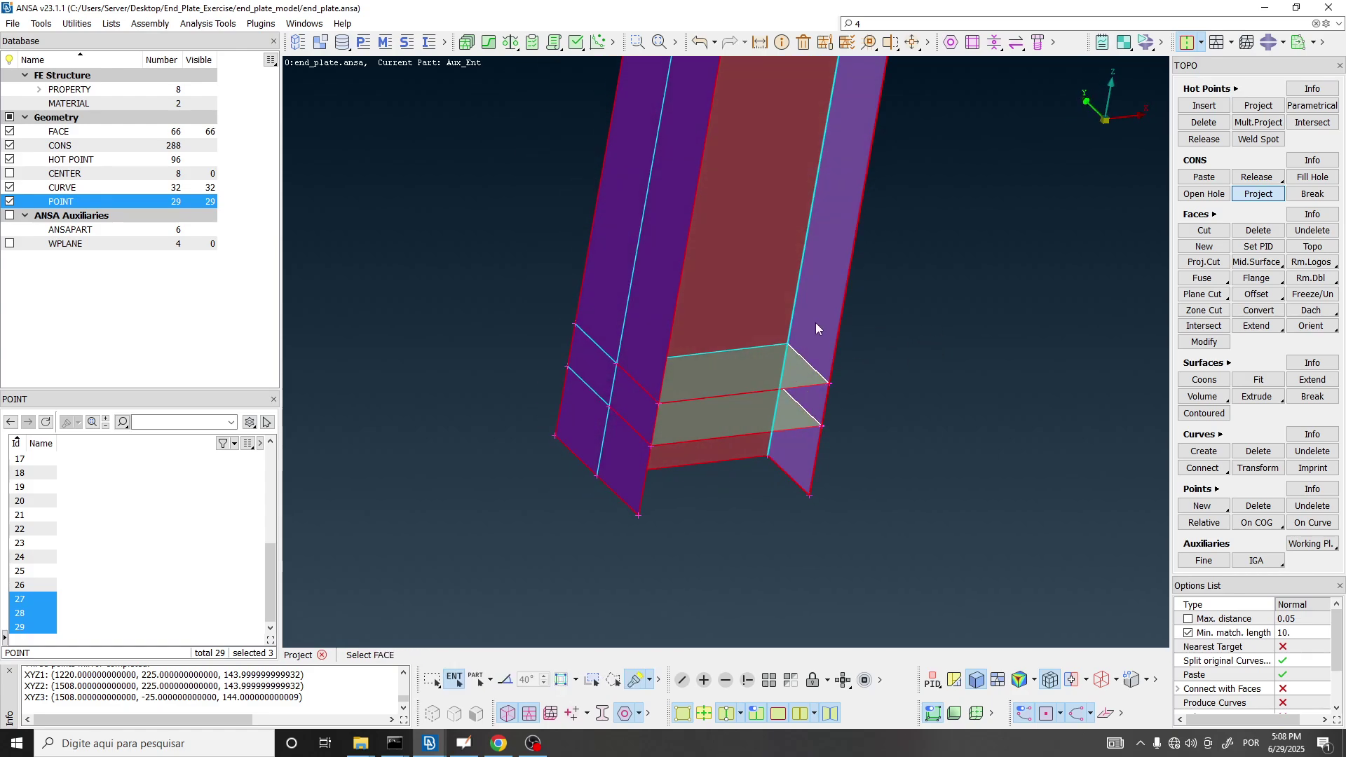
click(817, 330)
middle_click(817, 330)
Project the remaining outer edges of the lower stiffeners on that side of the web onto the beam-side flange.
ctrl+drag(817, 330, 701, 318)
click(619, 404)
middle_click(618, 404)
click(616, 309)
middle_click(624, 351)
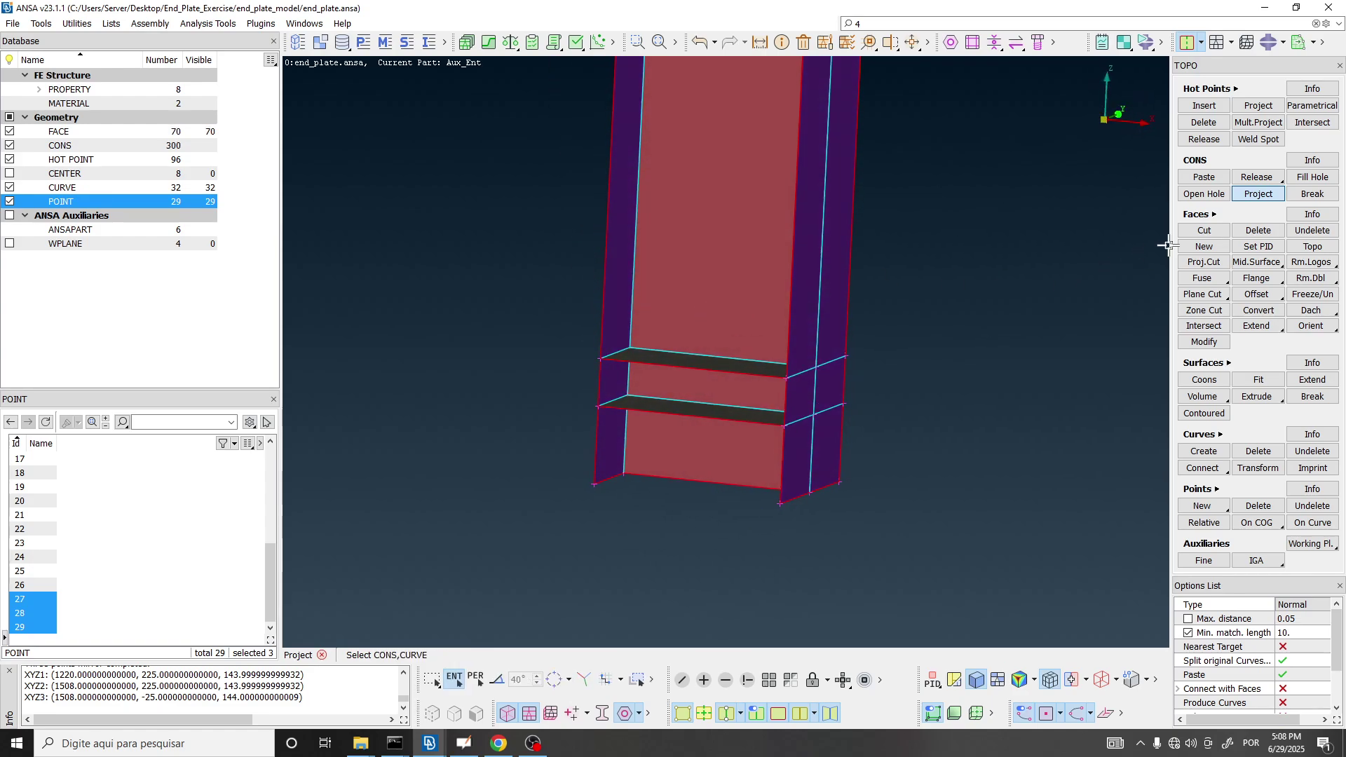
Measure the column flange edge segment between the two lower stiffeners.
click(1312, 246)
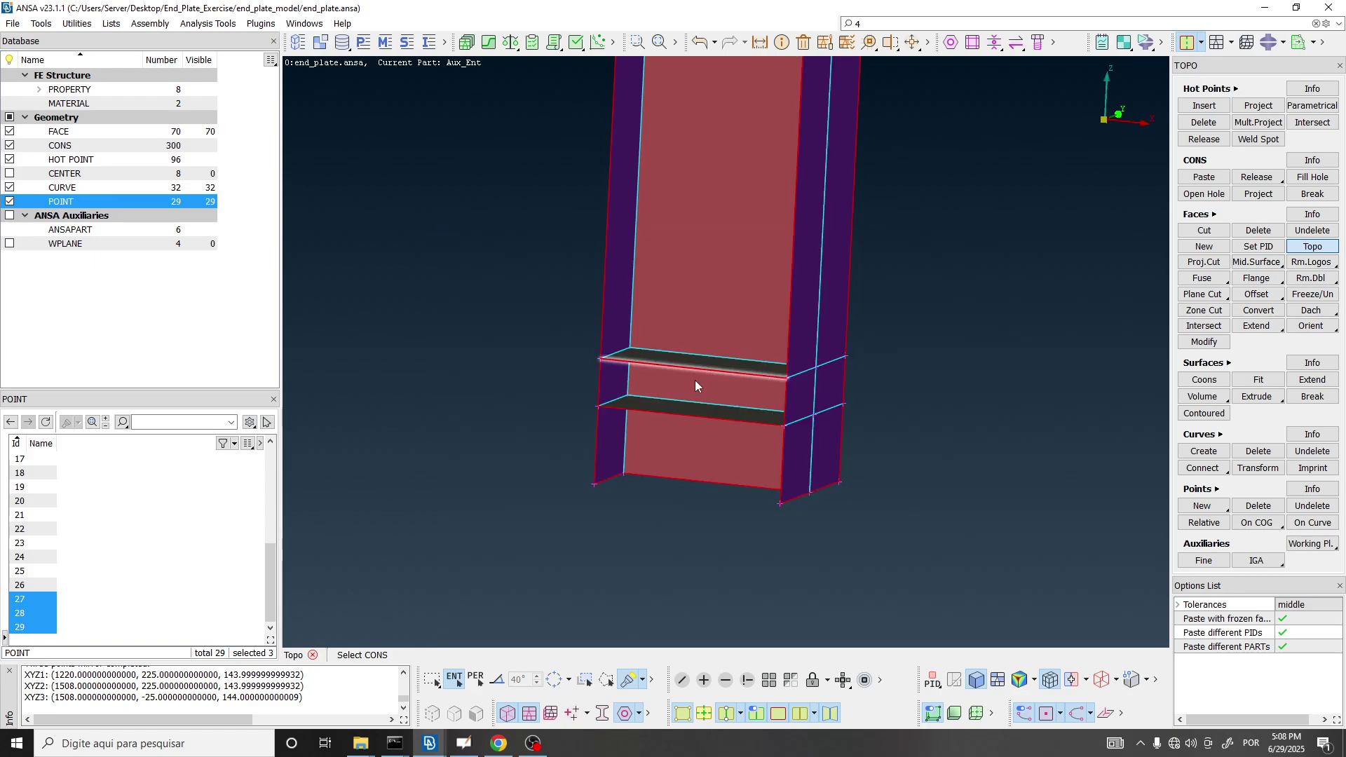
scroll(687, 382, down, 7)
ctrl+middle_drag(714, 347, 689, 580)
ctrl+drag(689, 580, 745, 379)
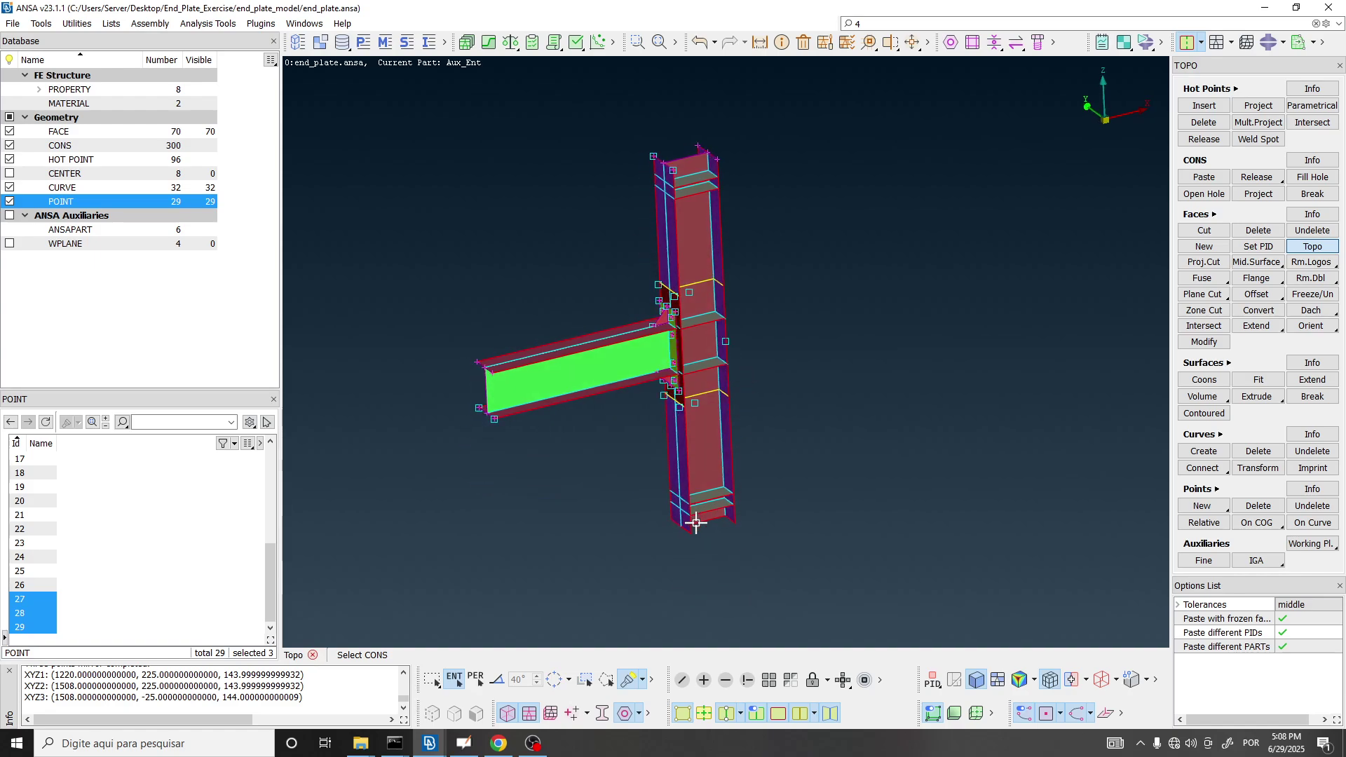
scroll(696, 523, up, 7)
click(761, 42)
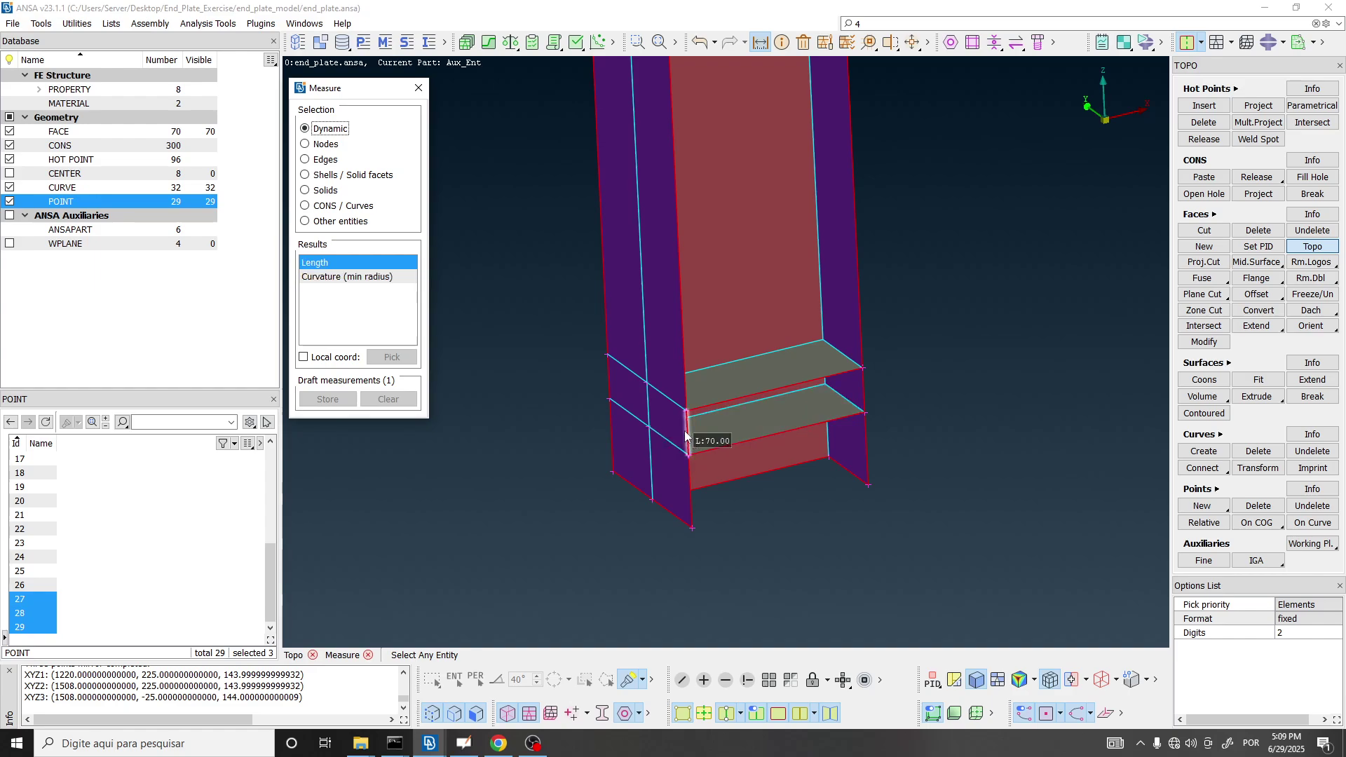
scroll(685, 437, down, 7)
key(Escape)
key(Escape)
Save the end-plate model under its existing file name.
scroll(669, 350, up, 4)
mouse_move(668, 354)
ctrl+mouse_down()
mouse_move(687, 325)
mouse_move(692, 353)
ctrl+mouse_up()
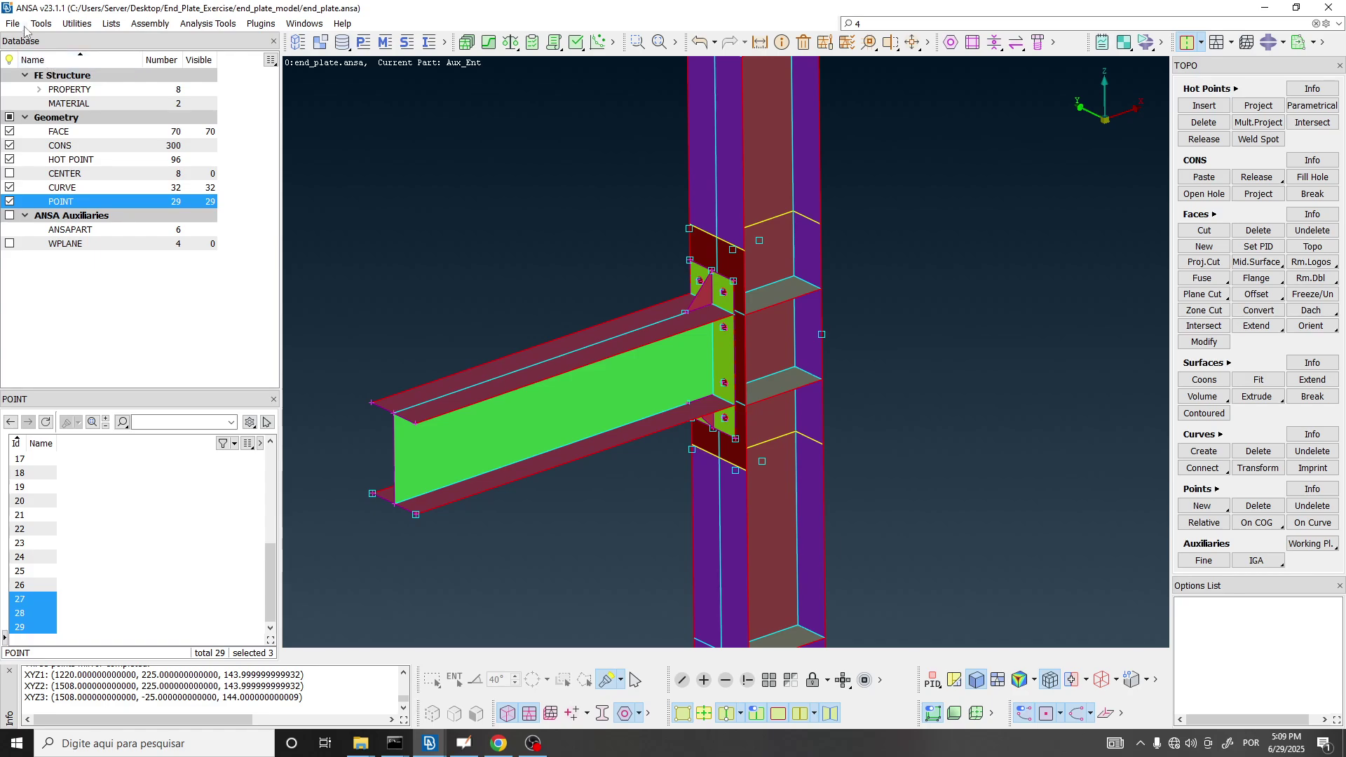
click(13, 23)
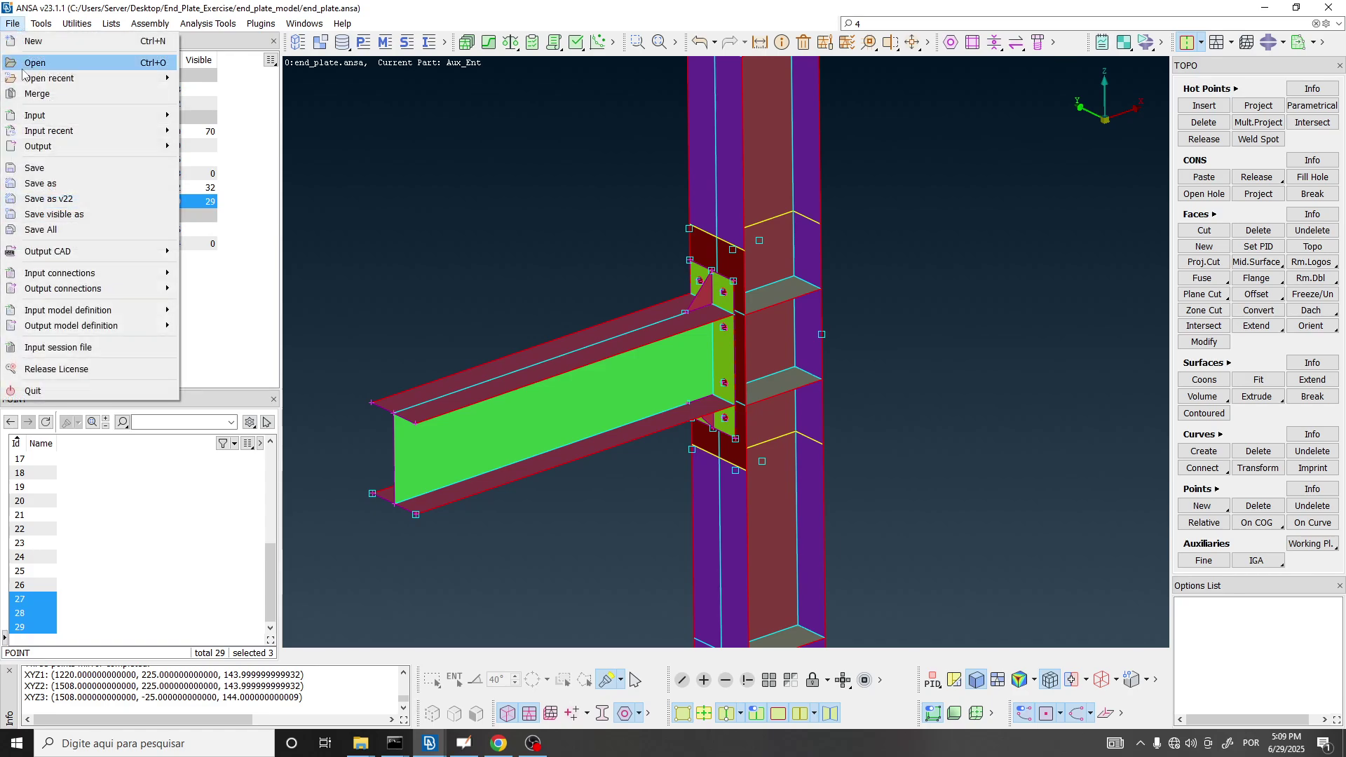
click(35, 168)
ctrl+drag(751, 213, 690, 269)
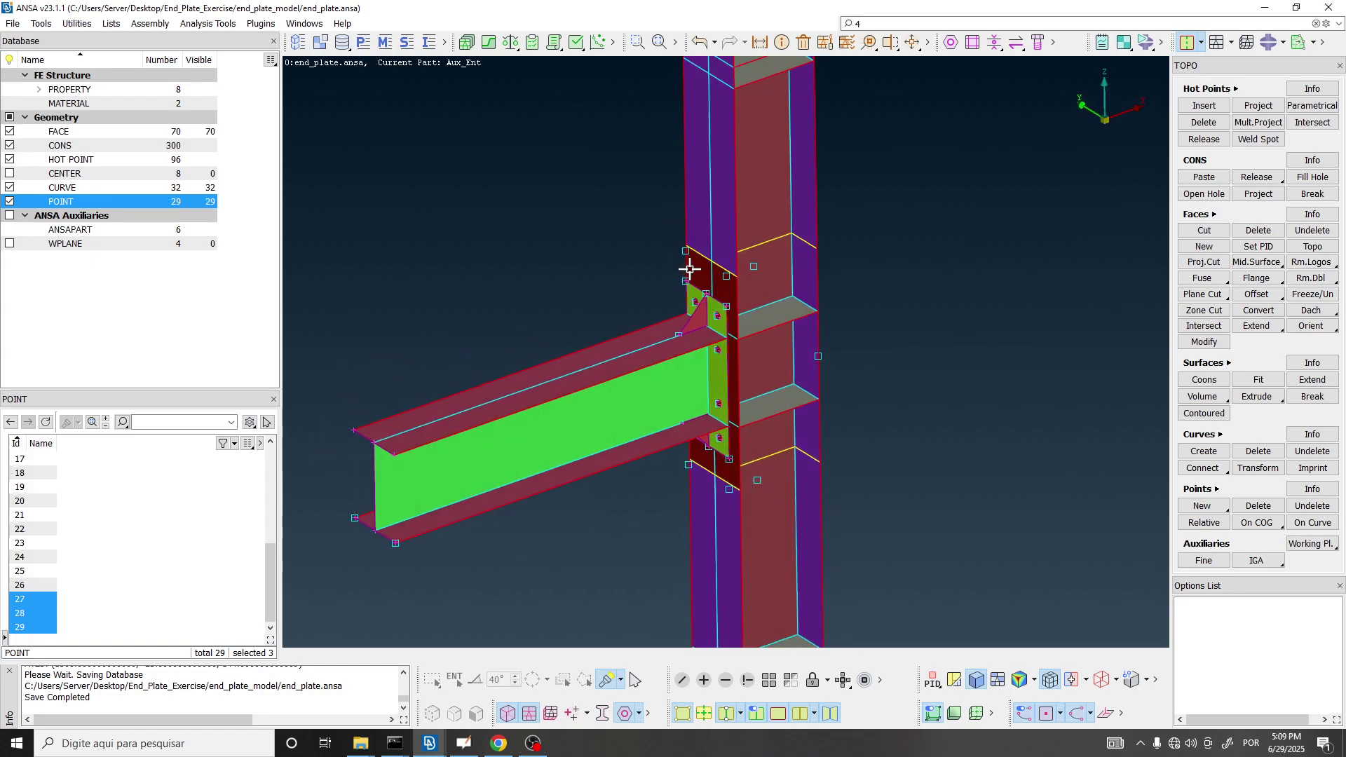
Switch to the reference papers in Chrome and examine the specimen drawing in shi2007.pdf and the beam-end stiffeners in Fig. 2 of shi2008.pdf.
key(alt+Tab)
key(alt+Tab)
key(alt+Tab)
ctrl+scroll(859, 405, down, 10)
ctrl+scroll(859, 406, up, 5)
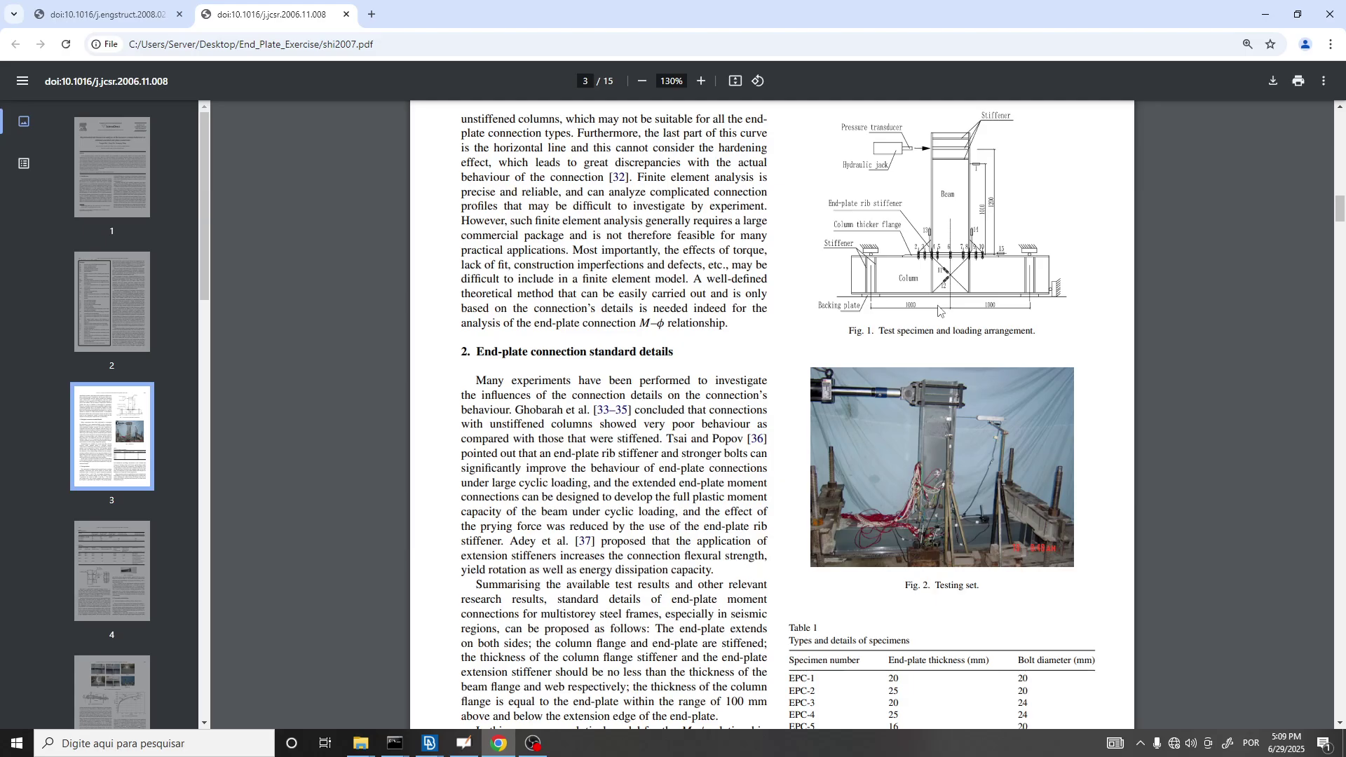
key(ctrl+Tab)
scroll(716, 349, down, 15)
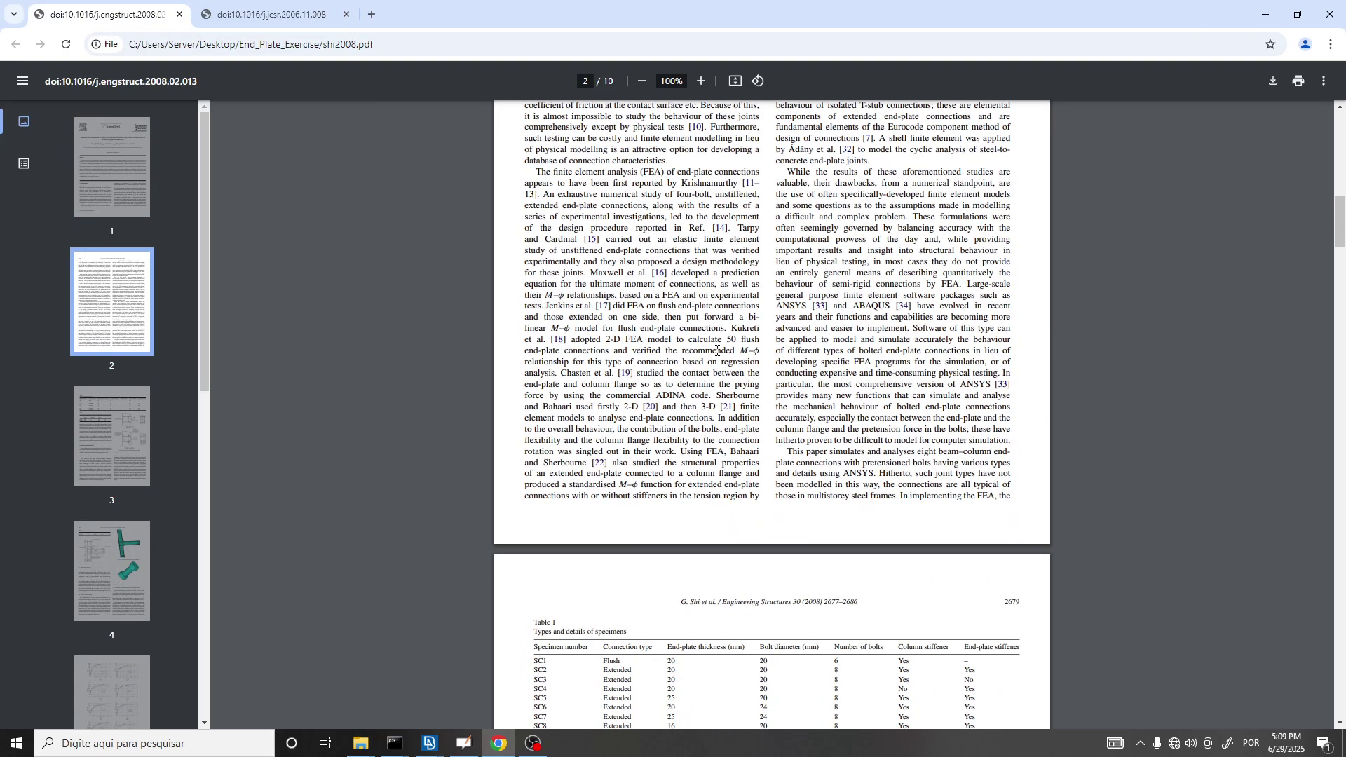
scroll(814, 289, up, 2)
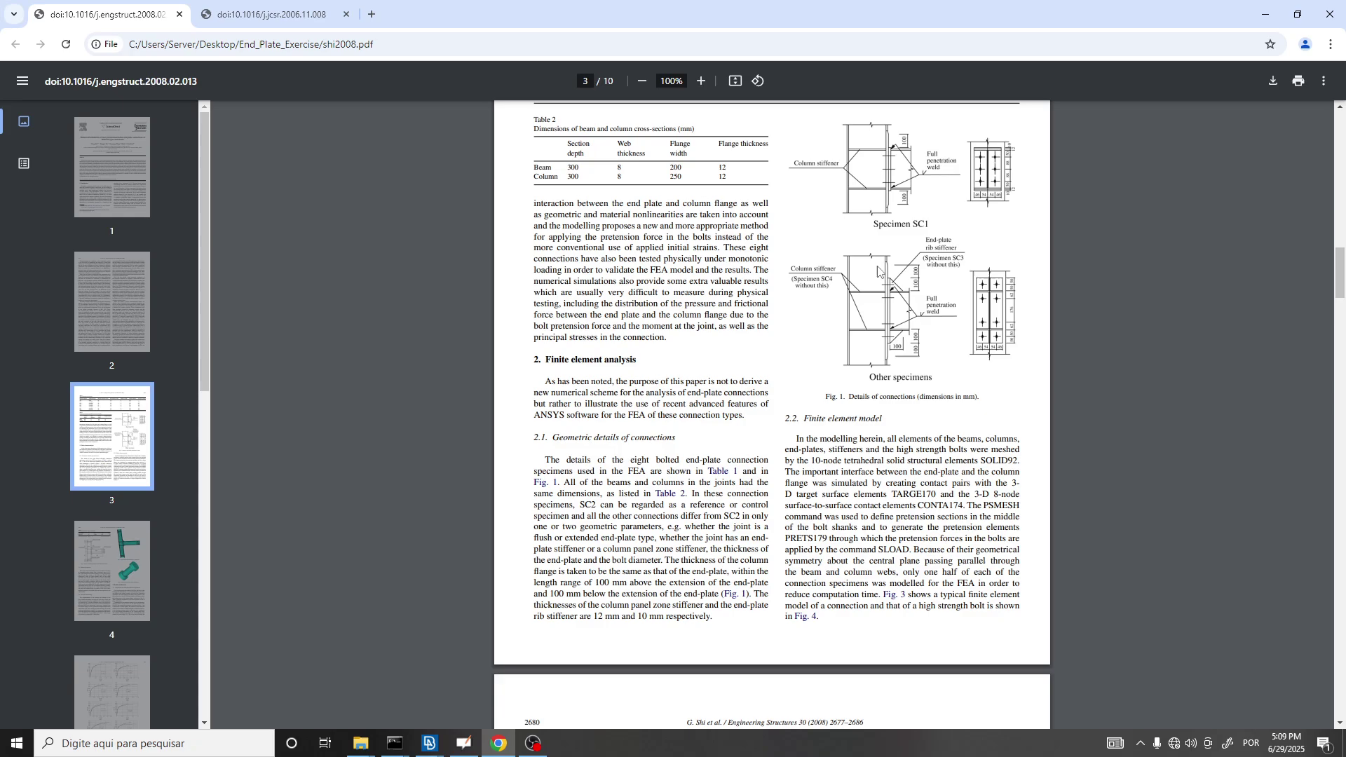
scroll(873, 277, down, 6)
ctrl+scroll(717, 344, up, 8)
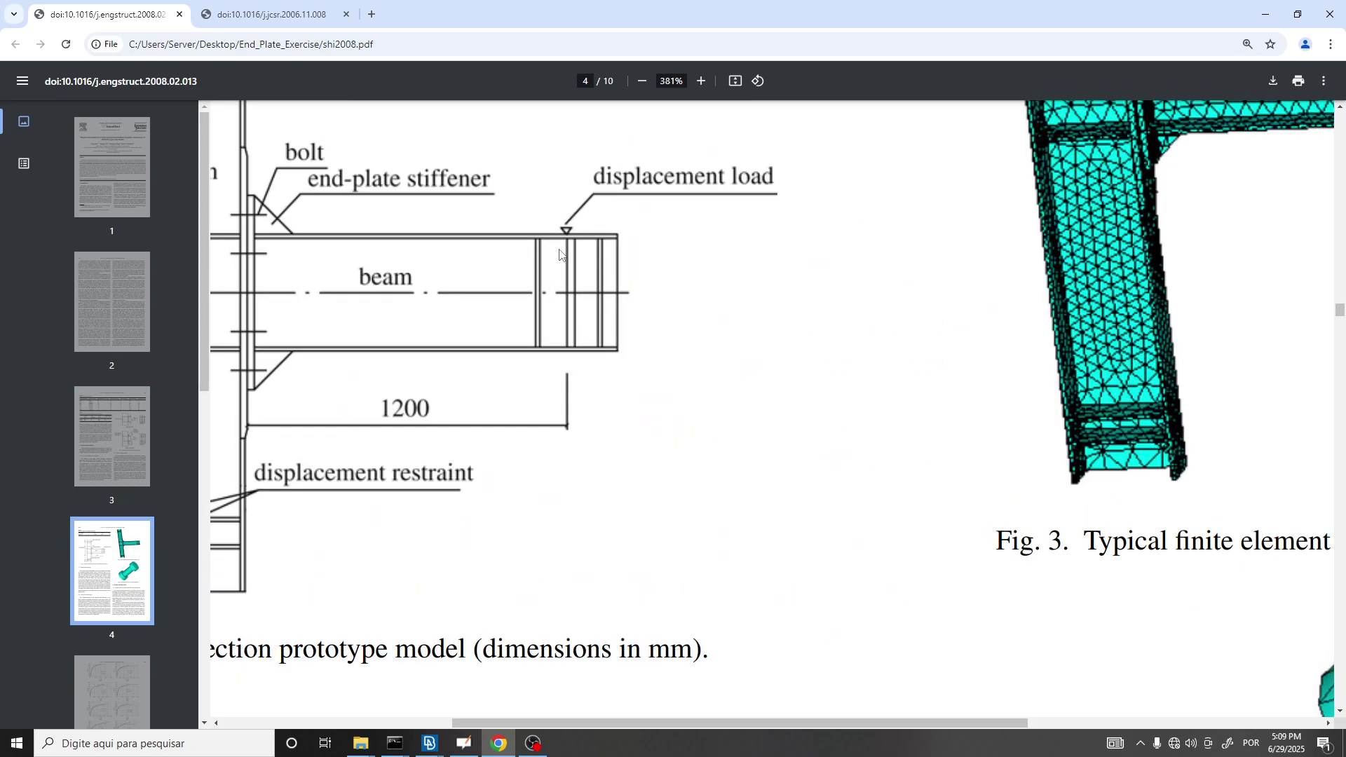
ctrl+scroll(542, 287, down, 10)
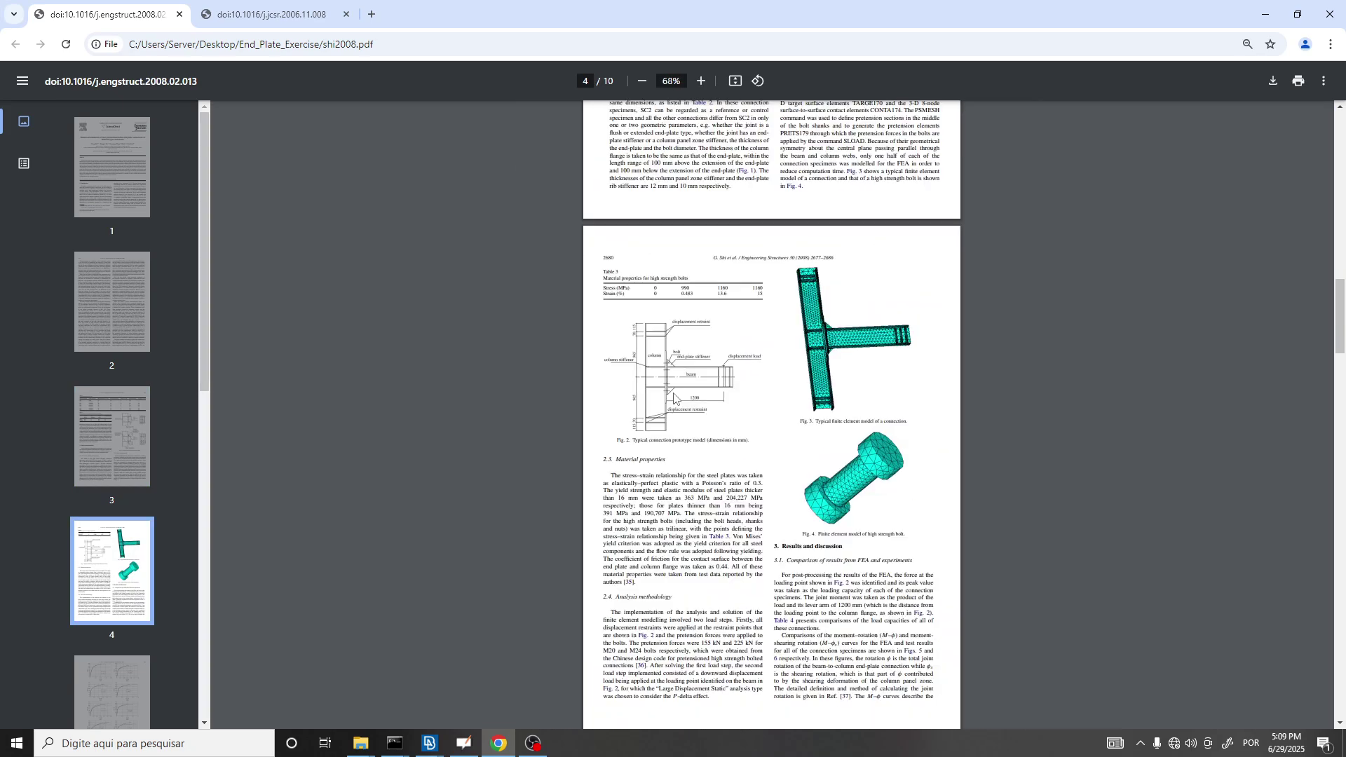
Examine how the hydraulic jack is attached at the beam end in the Fig. 2 testing photo of shi2007.pdf.
click(265, 14)
ctrl+scroll(877, 481, up, 8)
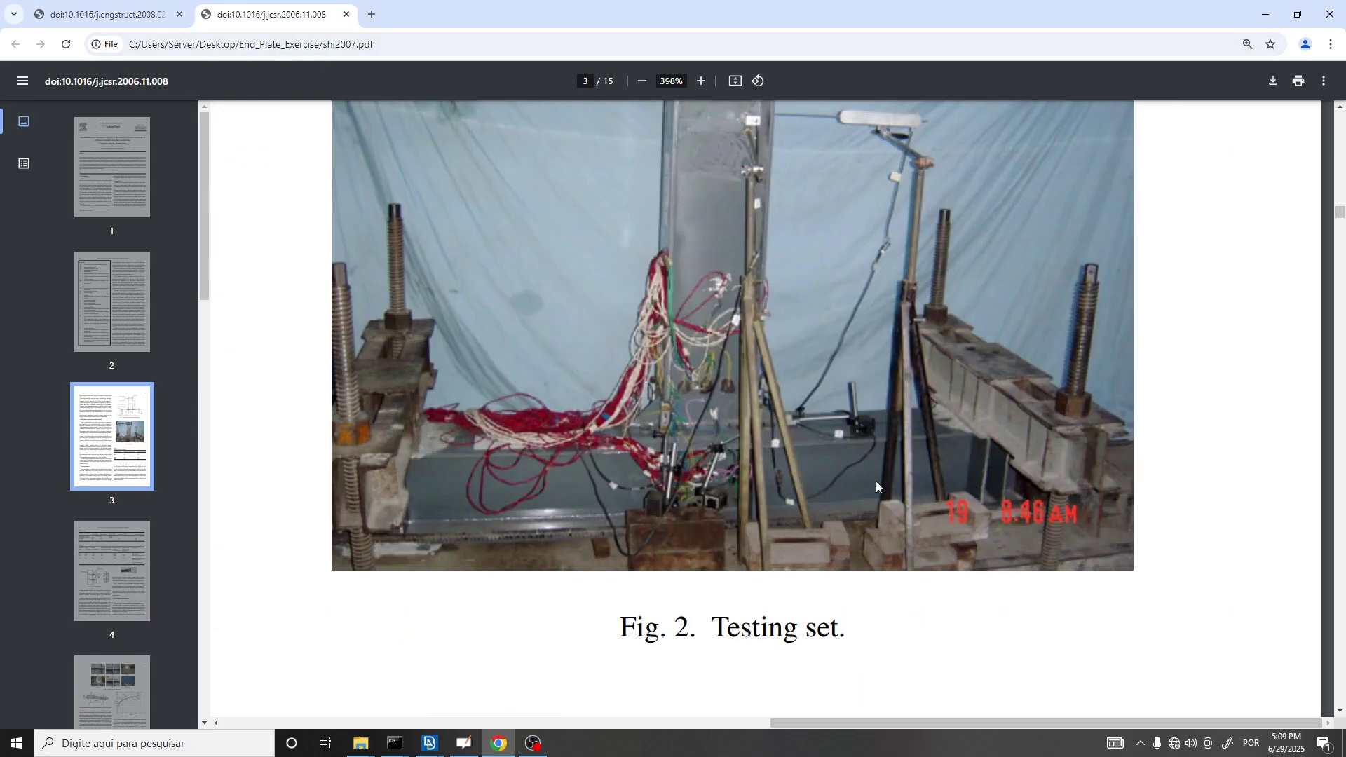
scroll(829, 481, down, 1)
scroll(827, 476, up, 2)
scroll(722, 347, up, 2)
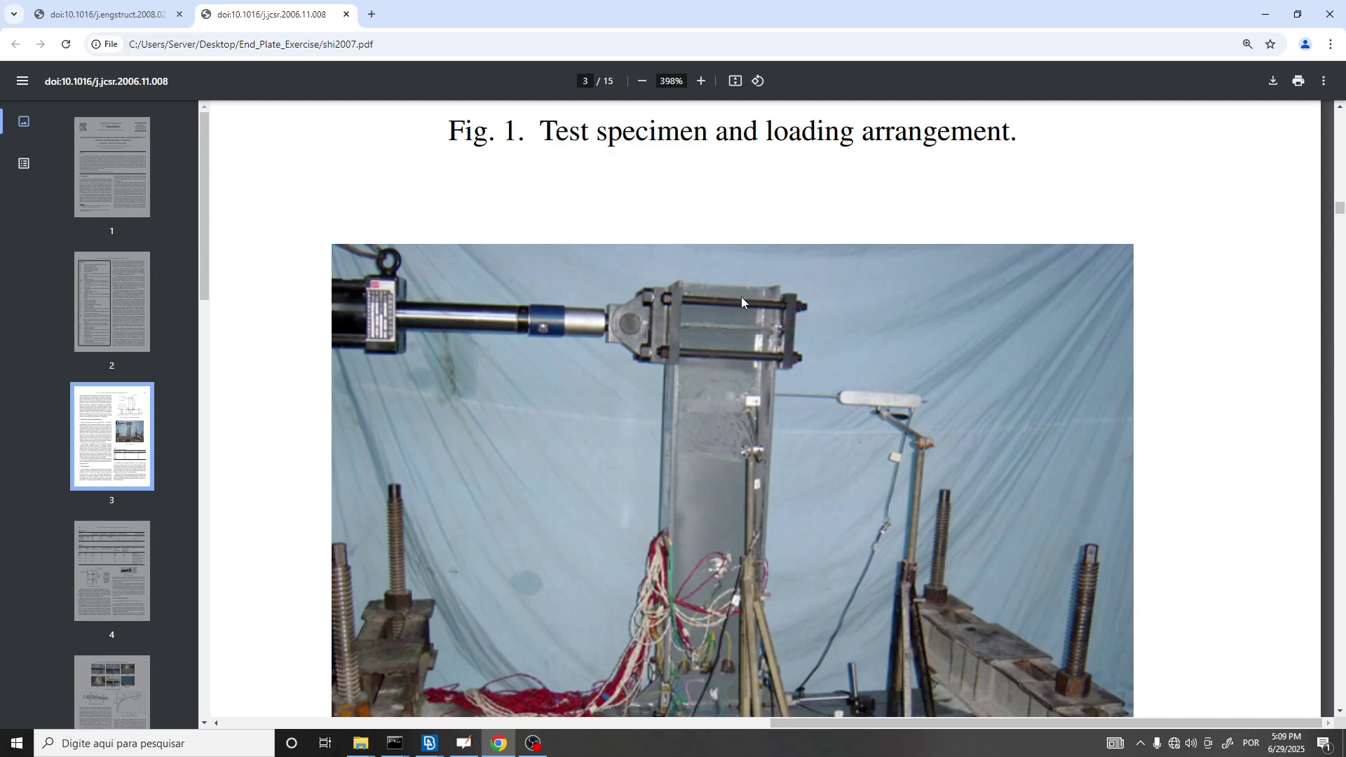
ctrl+scroll(744, 313, down, 5)
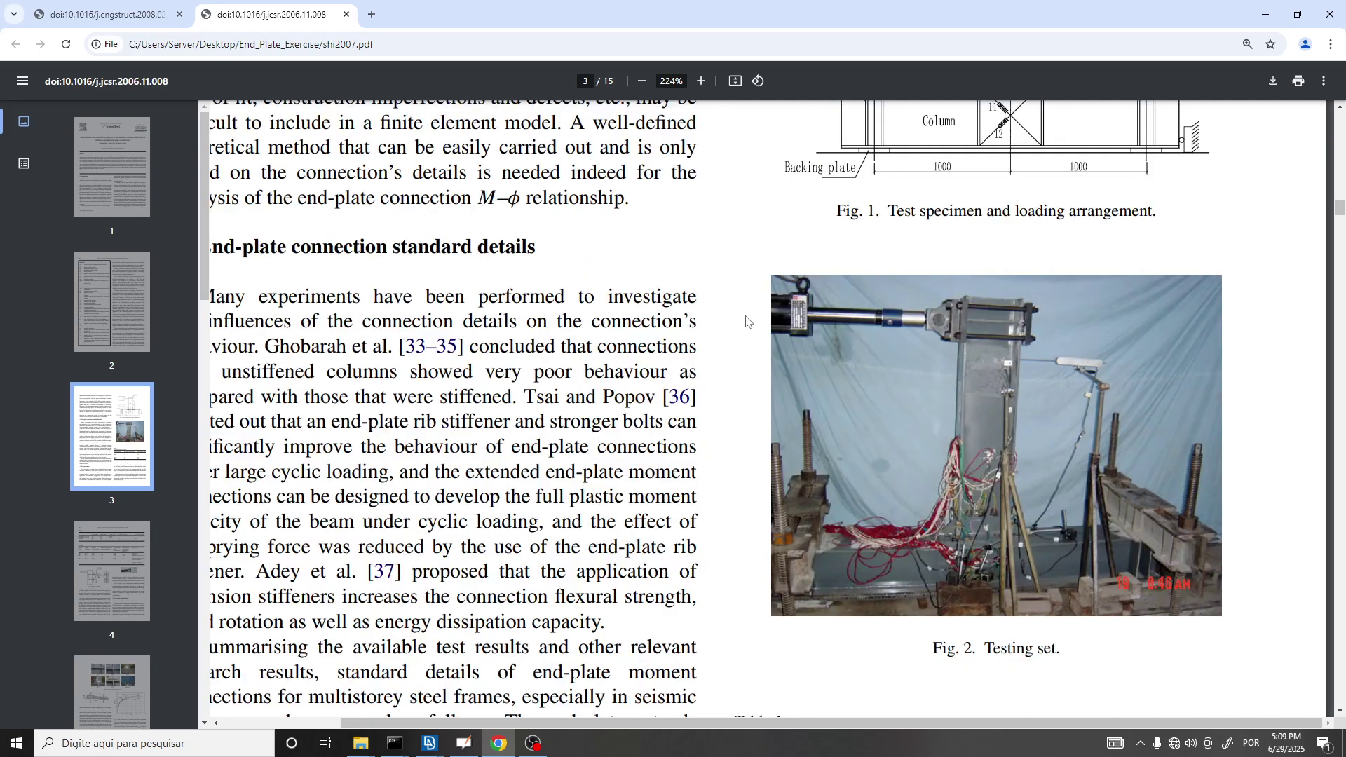
ctrl+scroll(945, 280, up, 4)
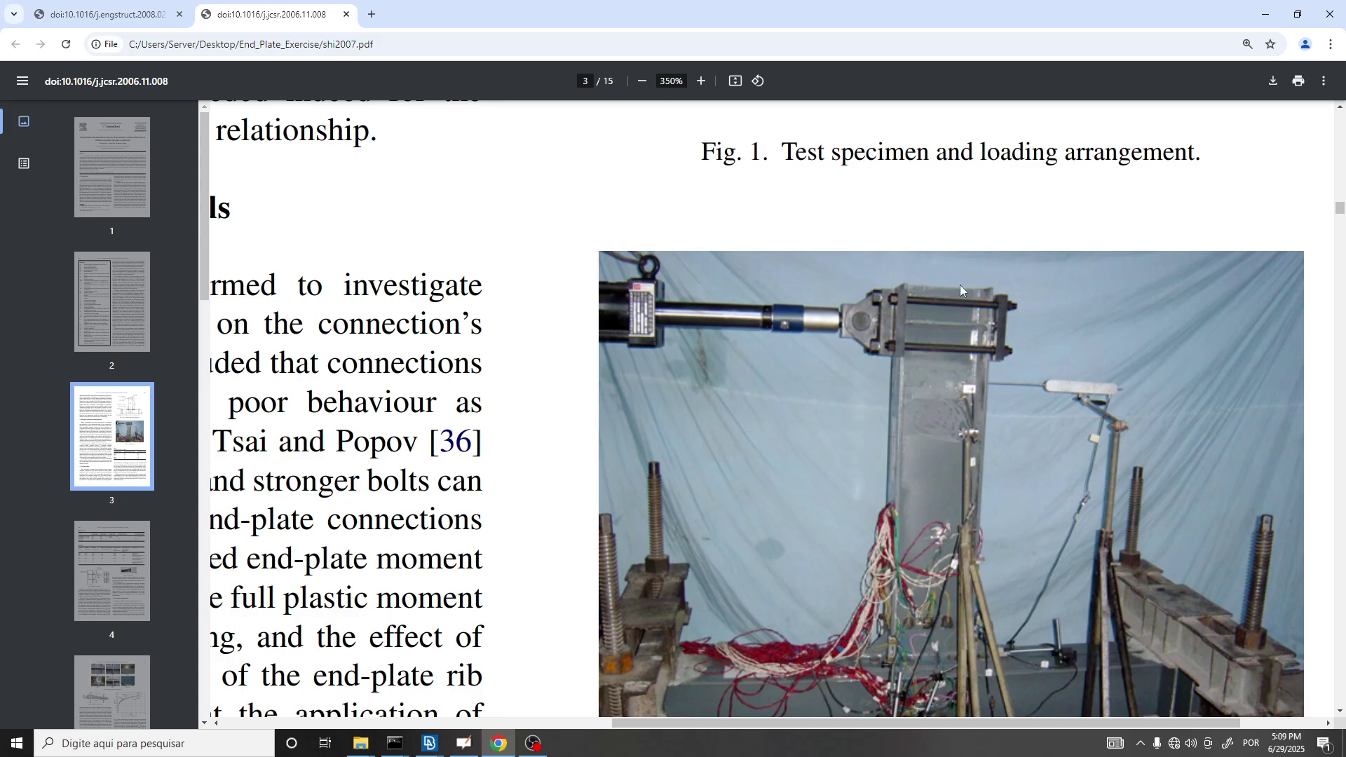
ctrl+scroll(833, 326, down, 3)
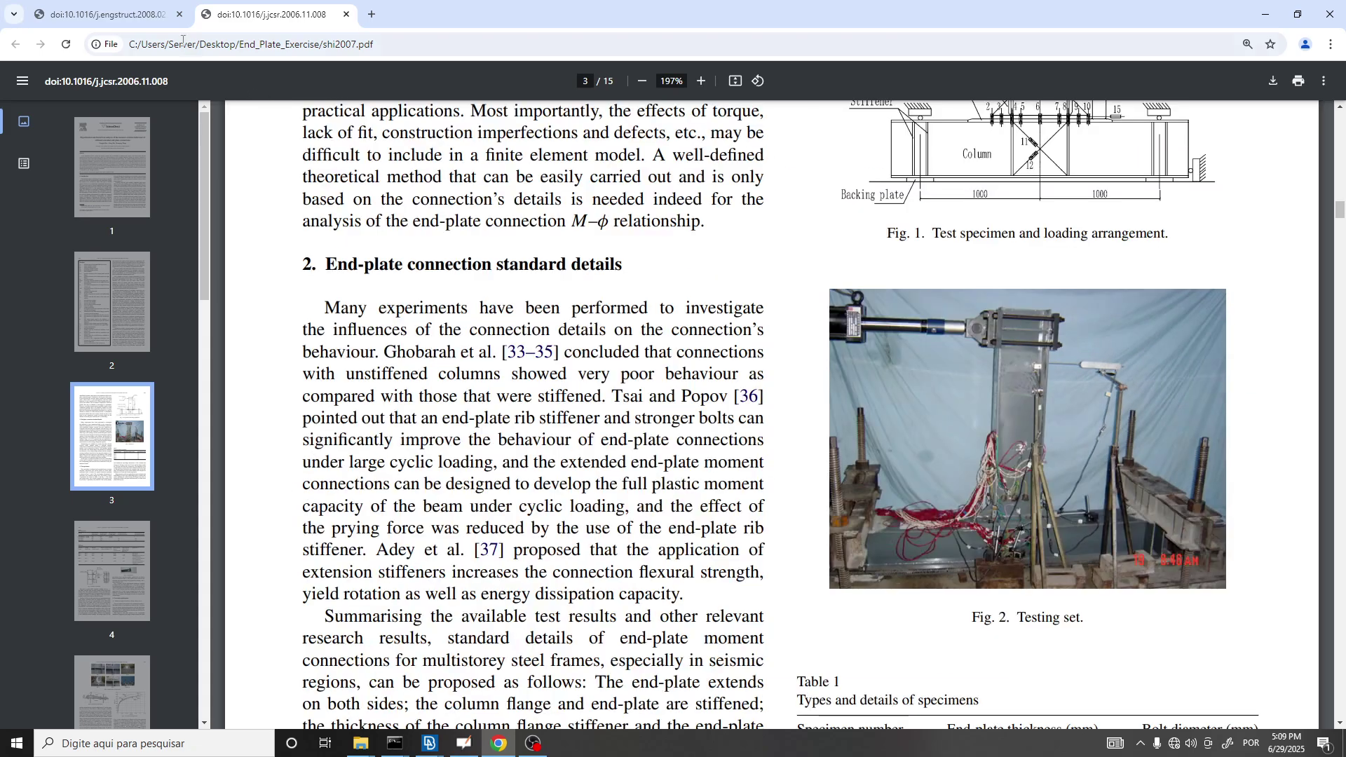
Return to shi2008.pdf and examine the column stiffeners in the Fig. 3 finite element model alongside the Fig. 2 drawing.
click(106, 14)
scroll(610, 375, up, 8)
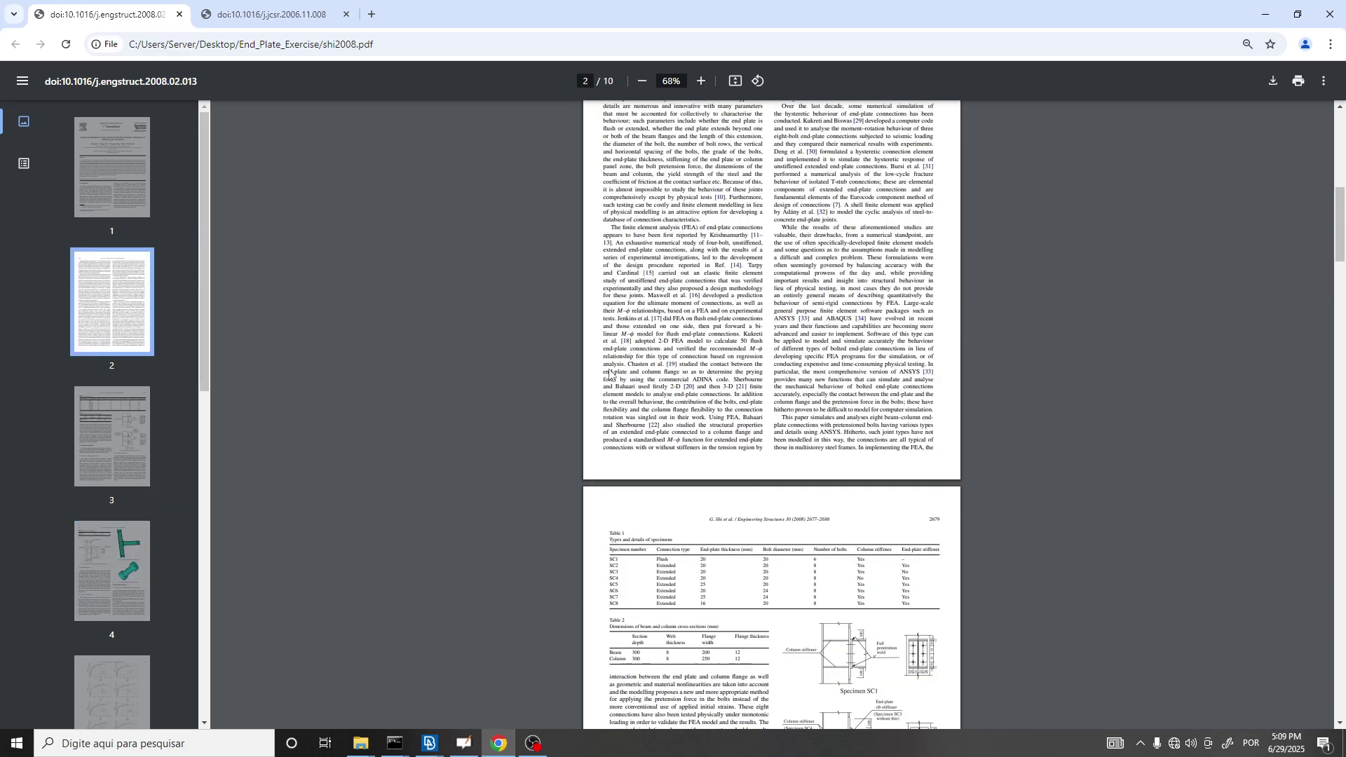
scroll(611, 375, down, 10)
ctrl+scroll(915, 398, up, 3)
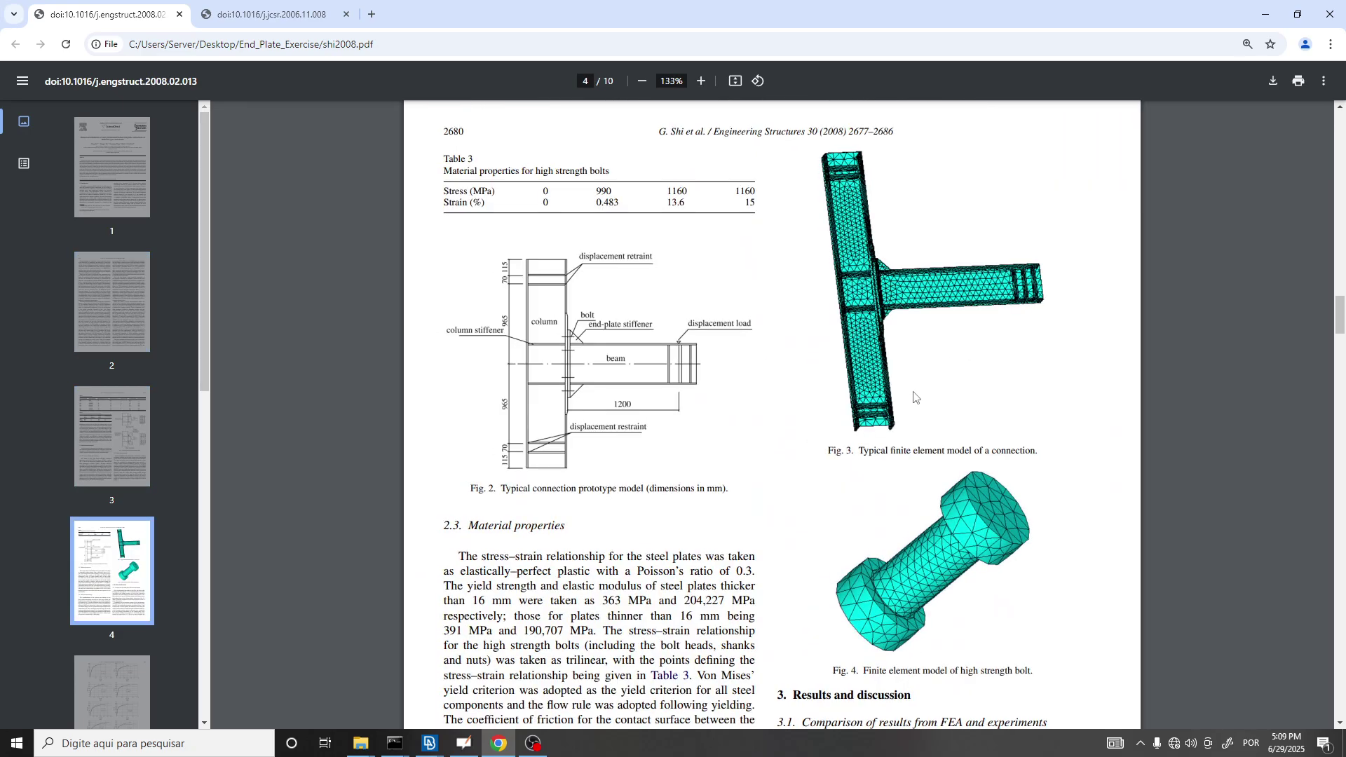
ctrl+scroll(932, 382, up, 2)
scroll(954, 359, up, 2)
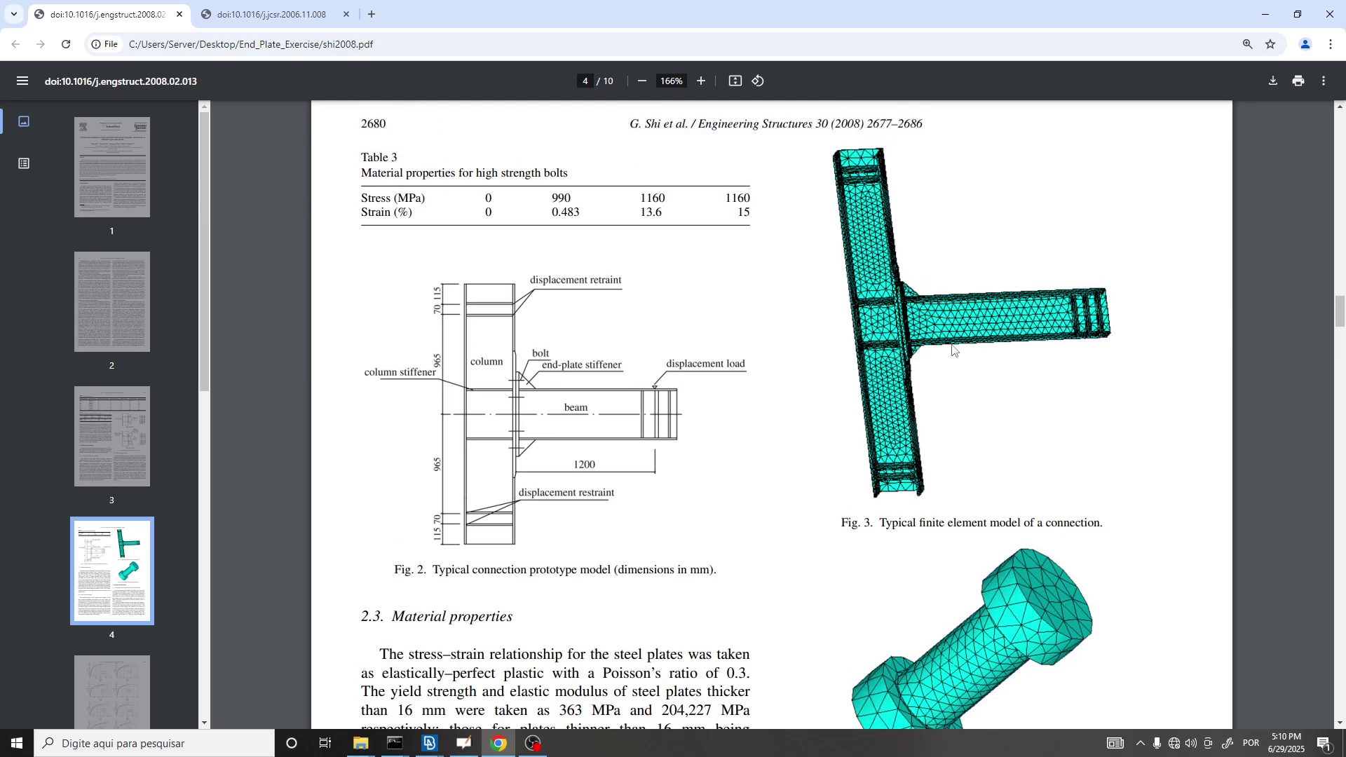
ctrl+scroll(882, 269, up, 4)
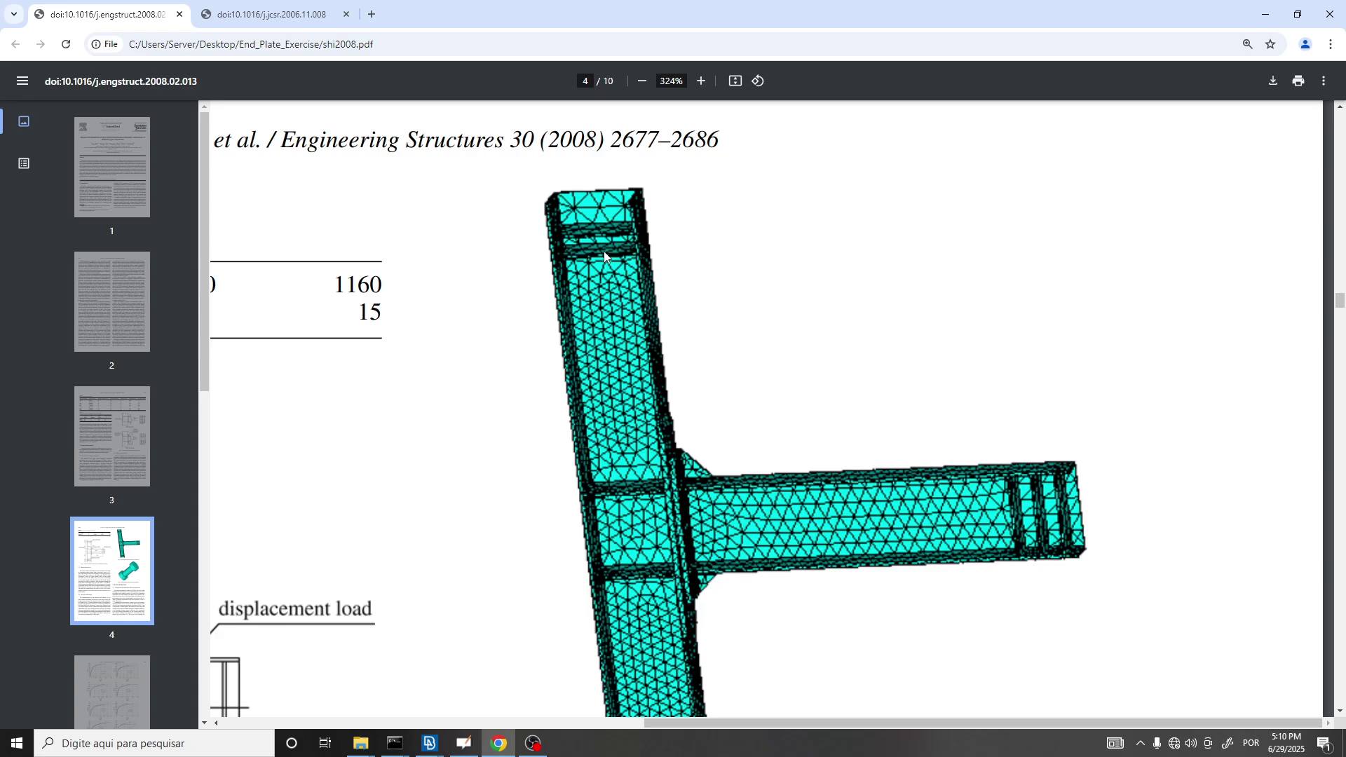
ctrl+scroll(736, 254, down, 5)
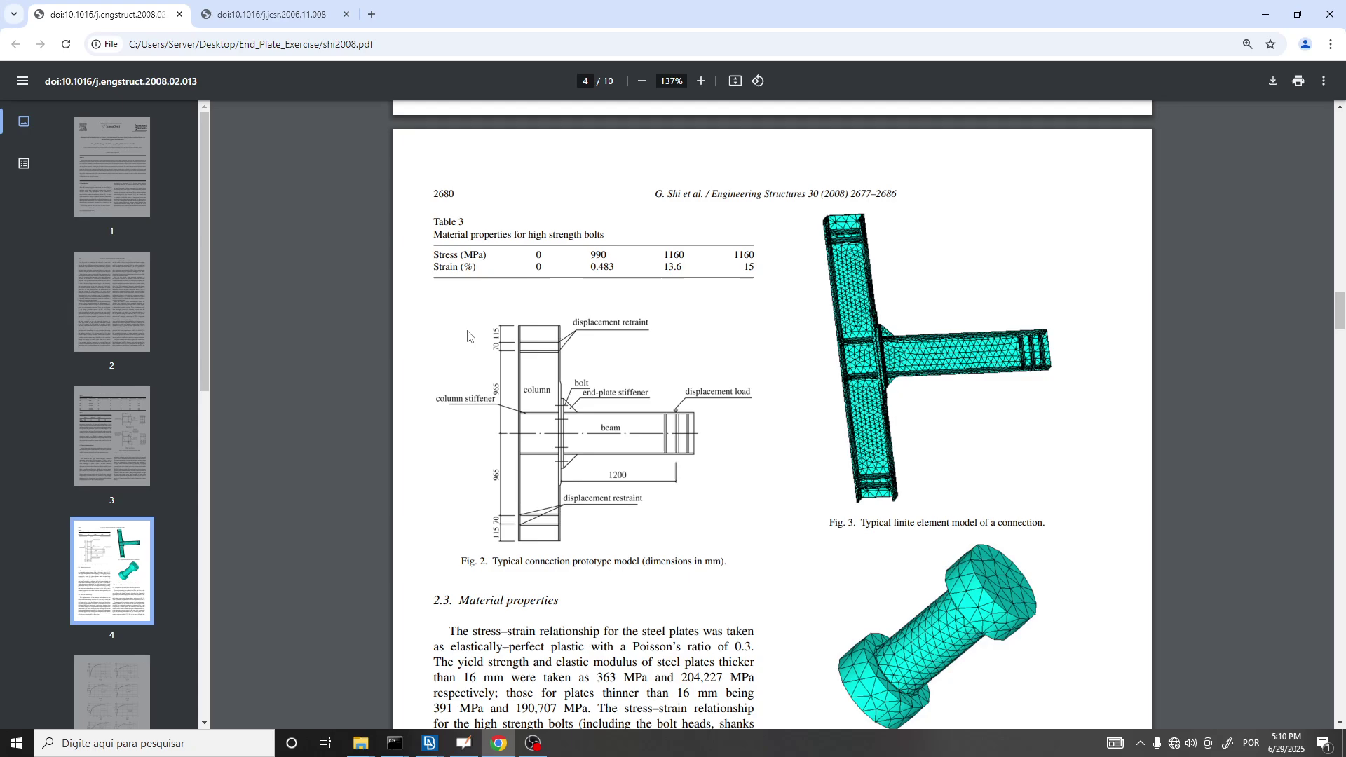
Examine the stiffeners near the beam's free end in Fig. 3 and compare them with the Fig. 2 prototype drawing.
ctrl+scroll(940, 345, up, 3)
ctrl+scroll(1091, 385, up, 4)
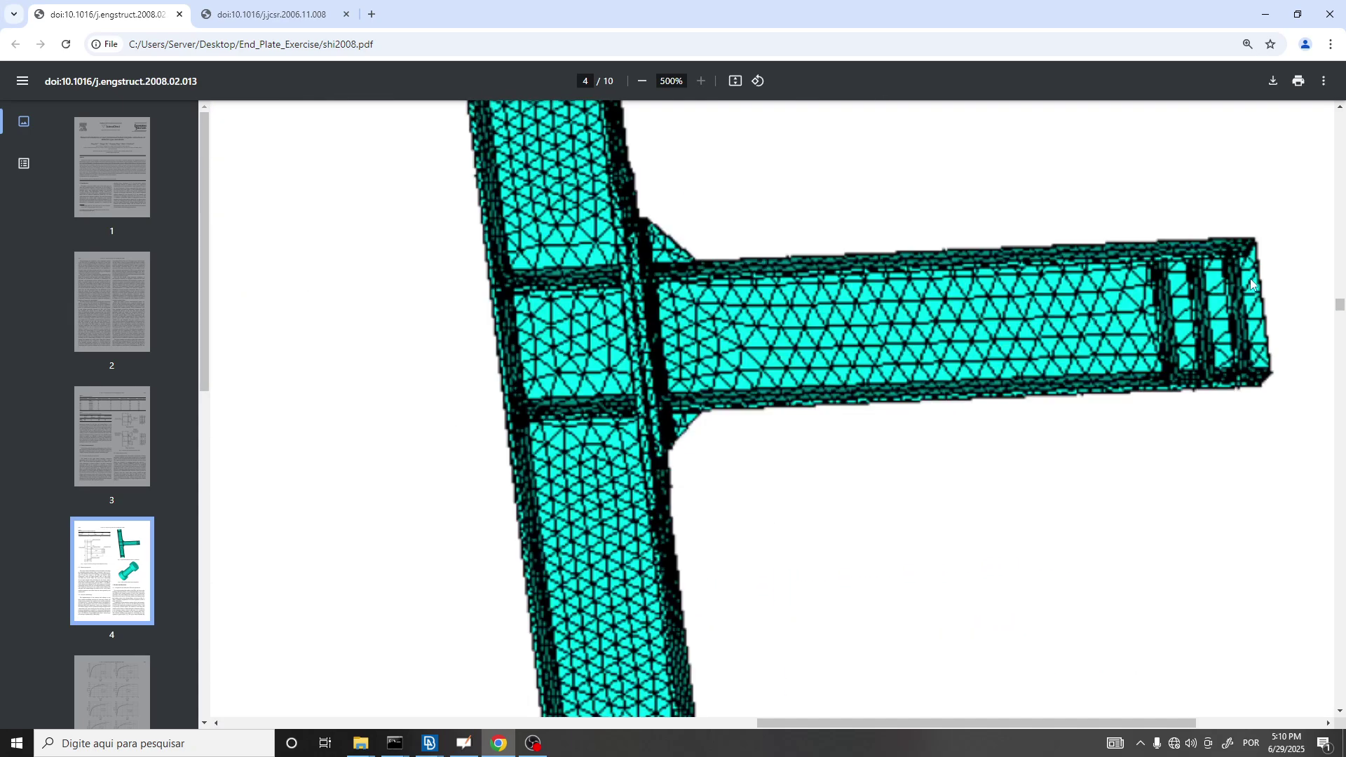
ctrl+scroll(1229, 321, down, 2)
ctrl+scroll(1236, 336, up, 2)
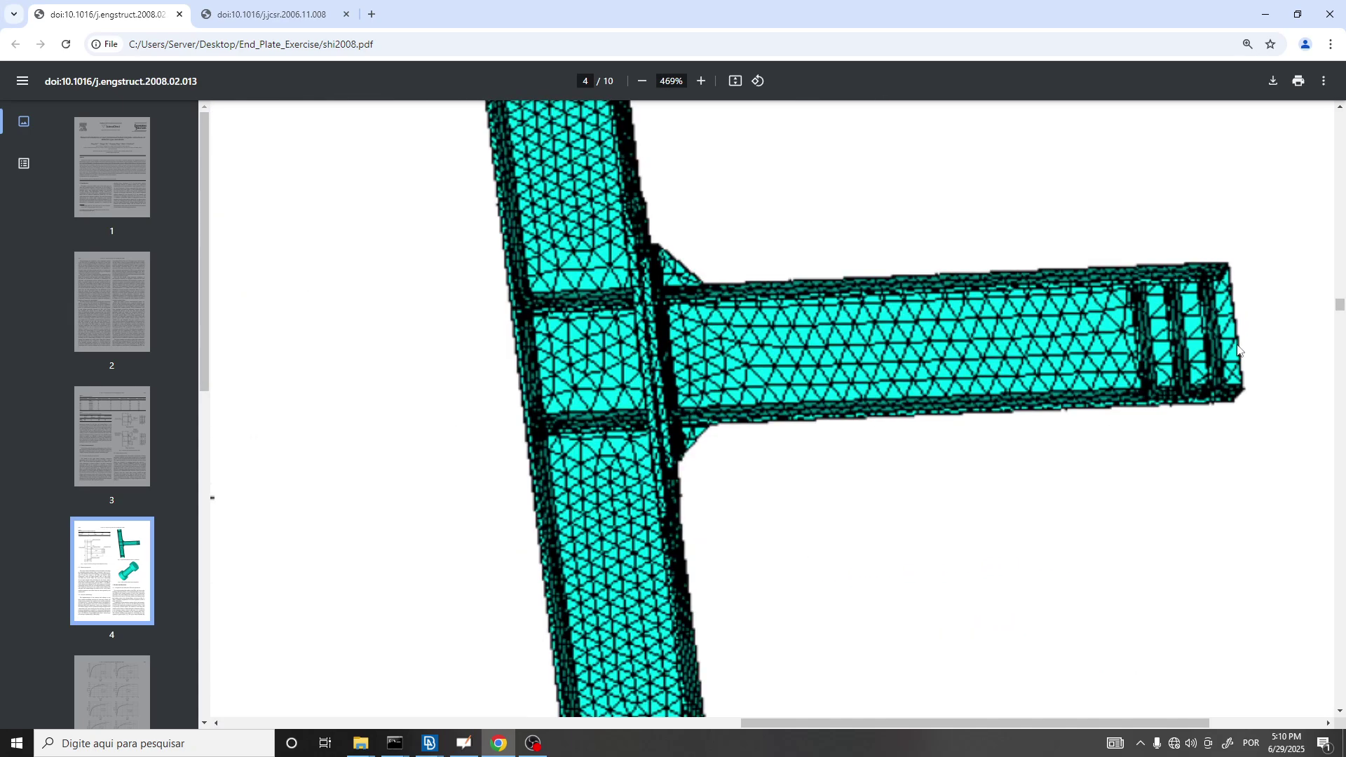
ctrl+scroll(1098, 296, down, 4)
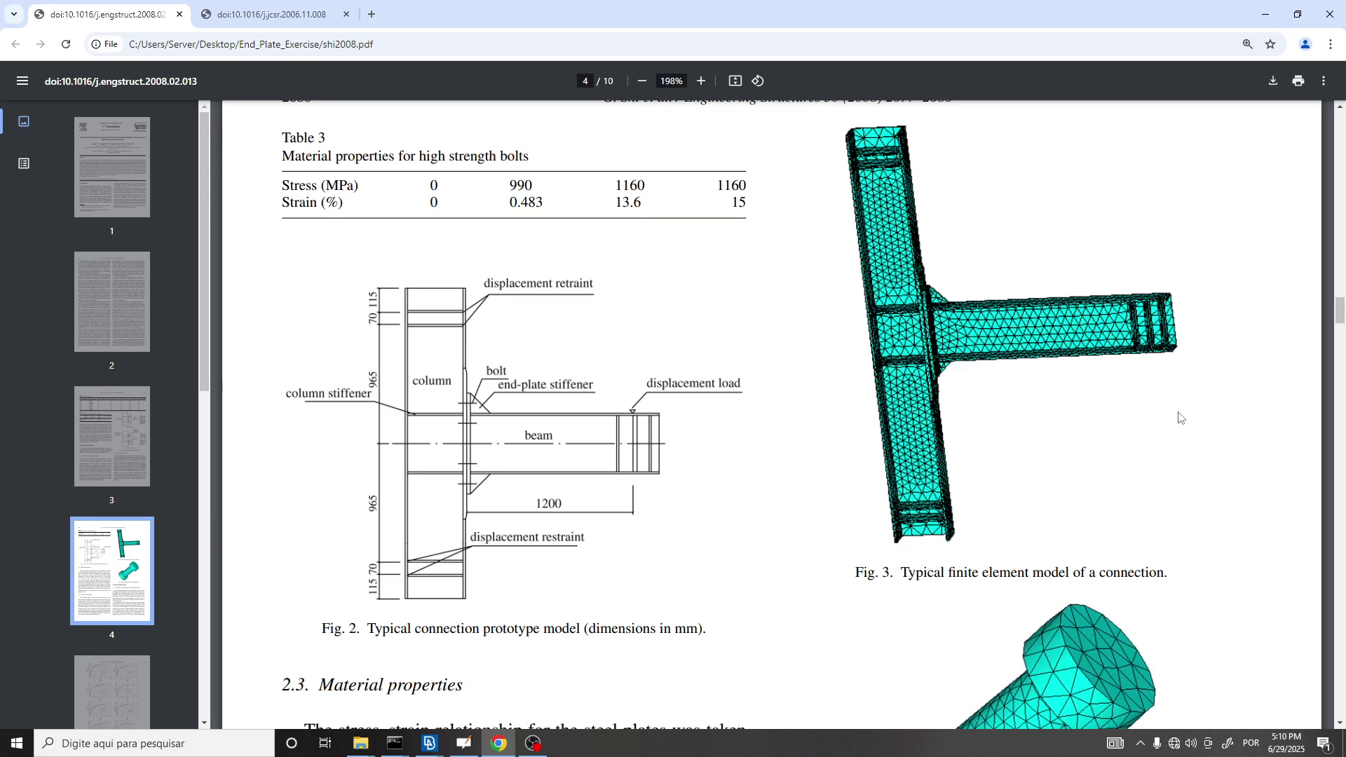
ctrl+scroll(1215, 354, up, 1)
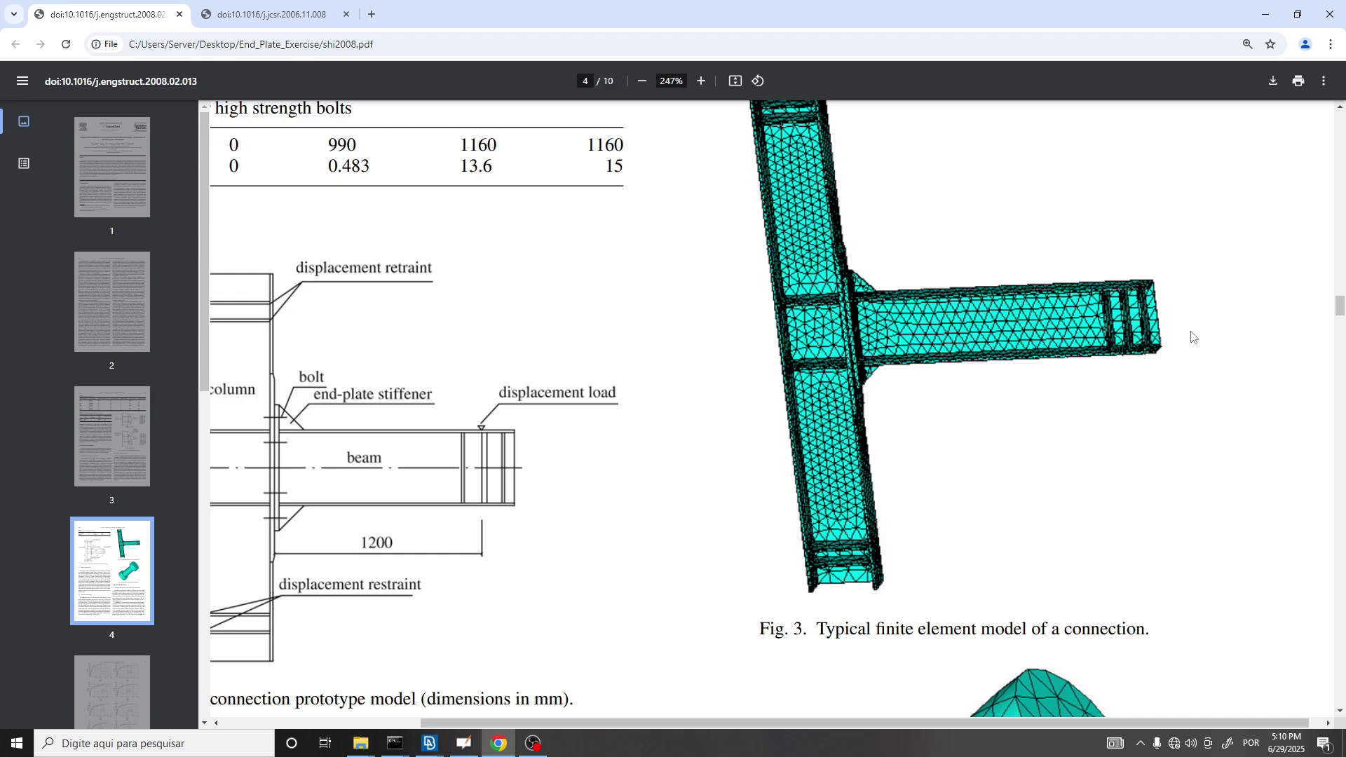
ctrl+scroll(1190, 338, down, 2)
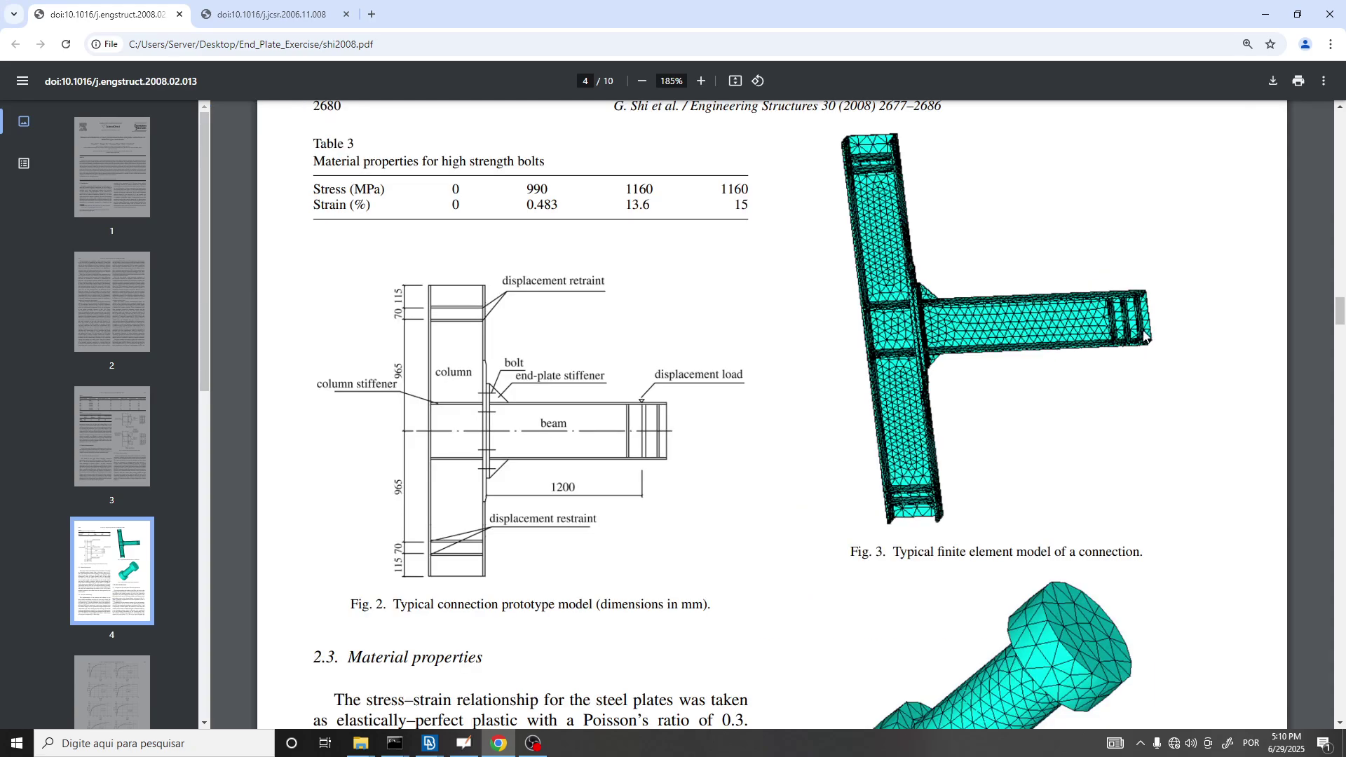
scroll(1143, 337, down, 1)
ctrl+scroll(1147, 337, up, 1)
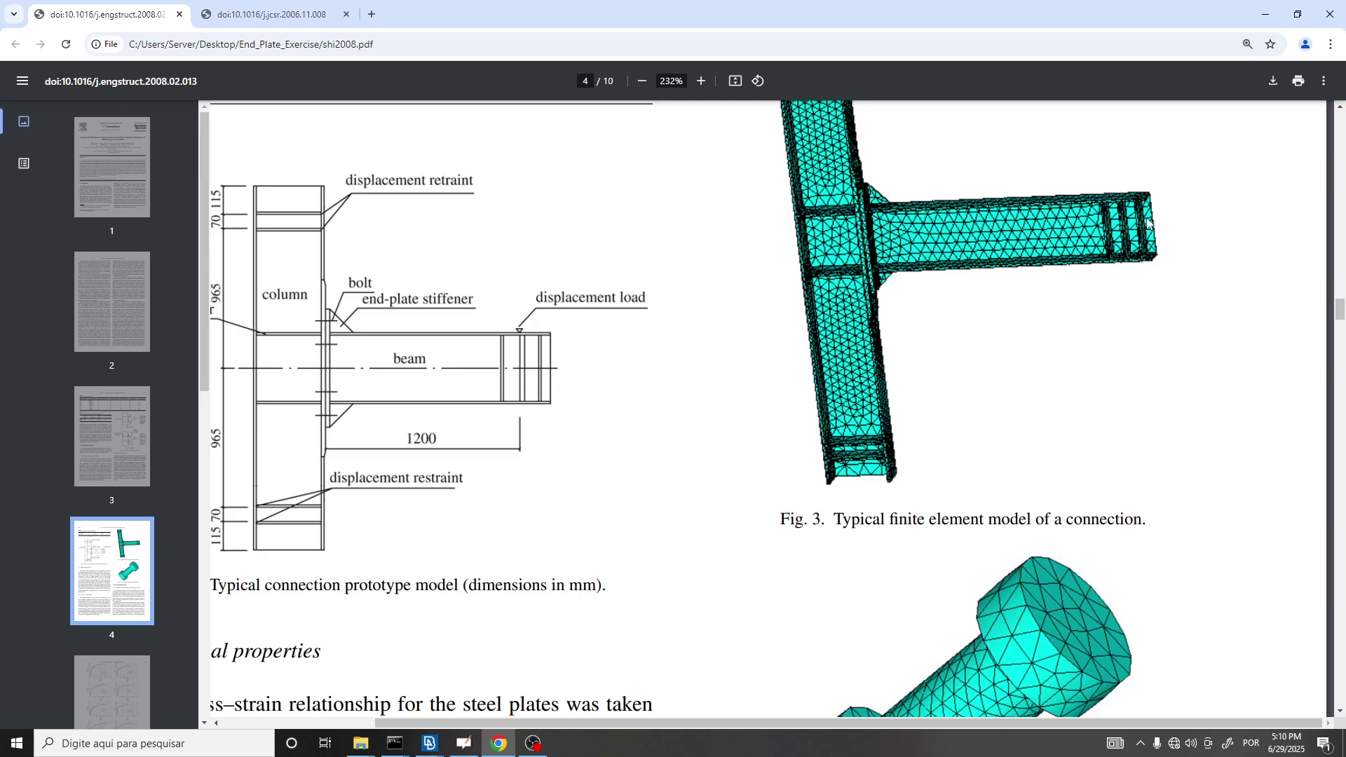
ctrl+scroll(1148, 223, up, 3)
ctrl+scroll(1107, 298, down, 5)
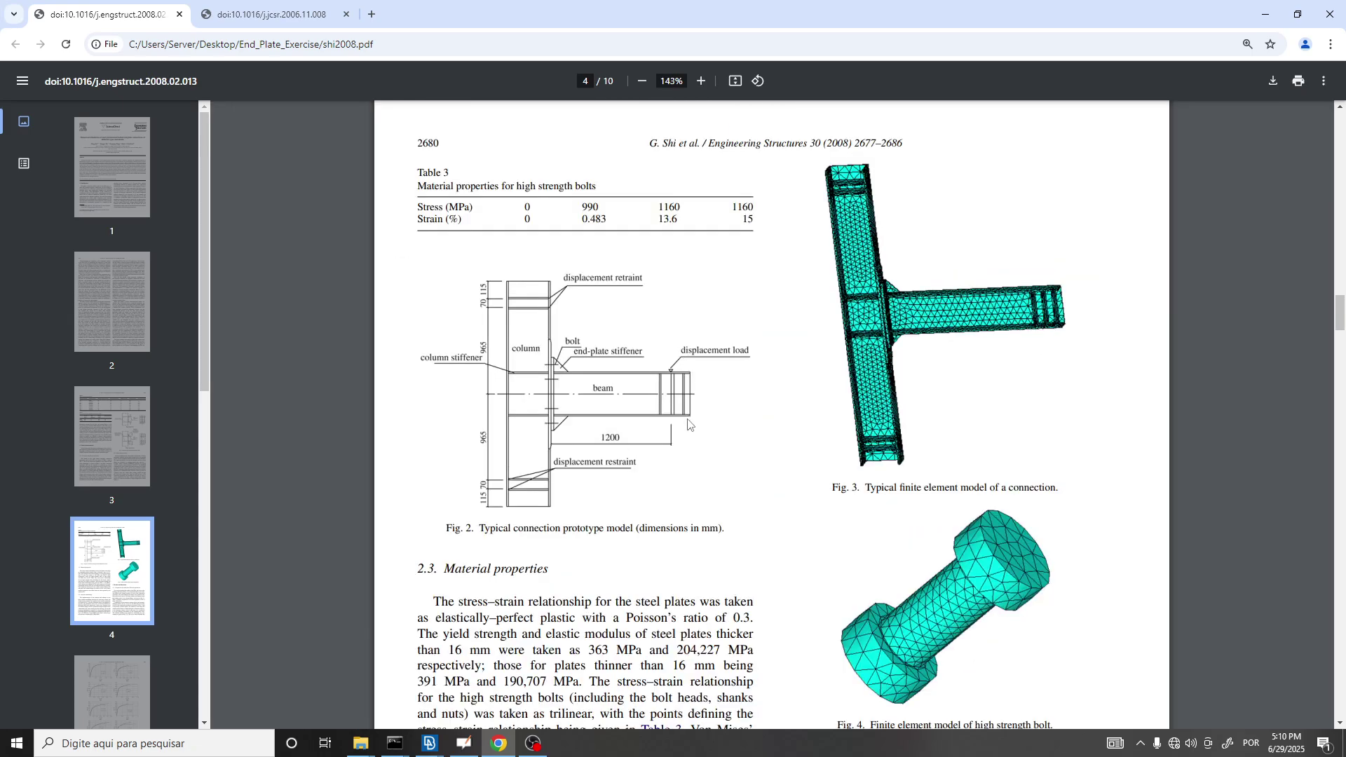
ctrl+scroll(673, 418, up, 1)
Switch to ANSA to inspect the beam's free end, then check the 1200 mm load position and beam stiffeners in Fig. 2 in Chrome.
key(alt+Tab)
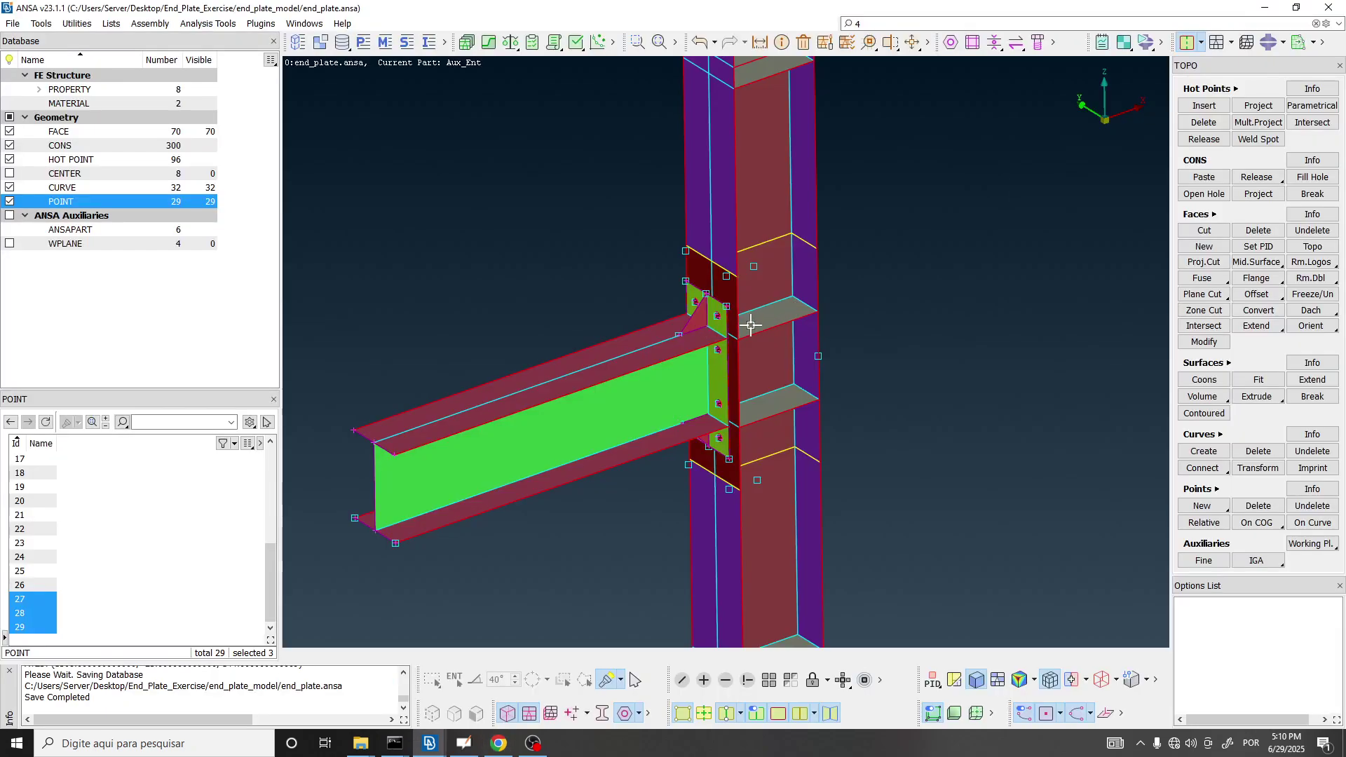
scroll(806, 295, down, 3)
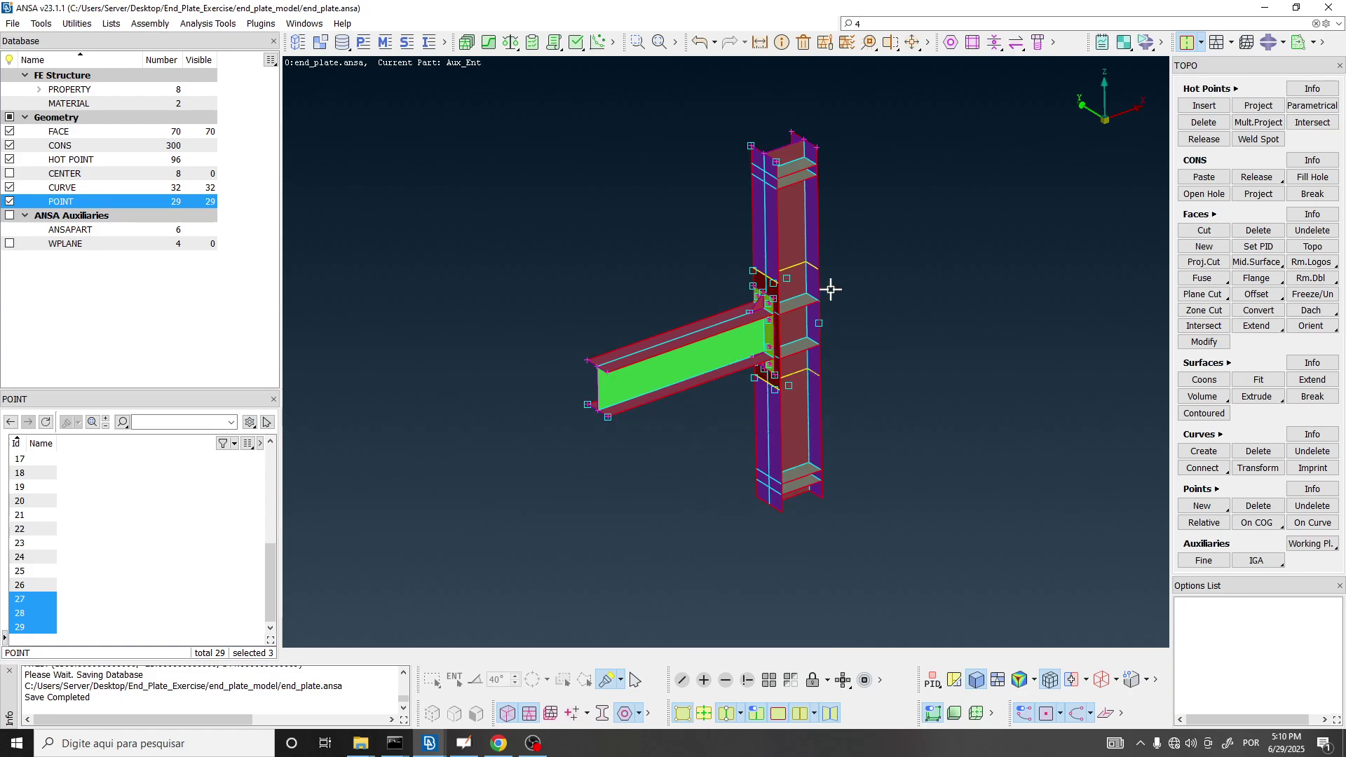
scroll(587, 397, down, 1)
scroll(585, 401, up, 4)
scroll(585, 401, up, 2)
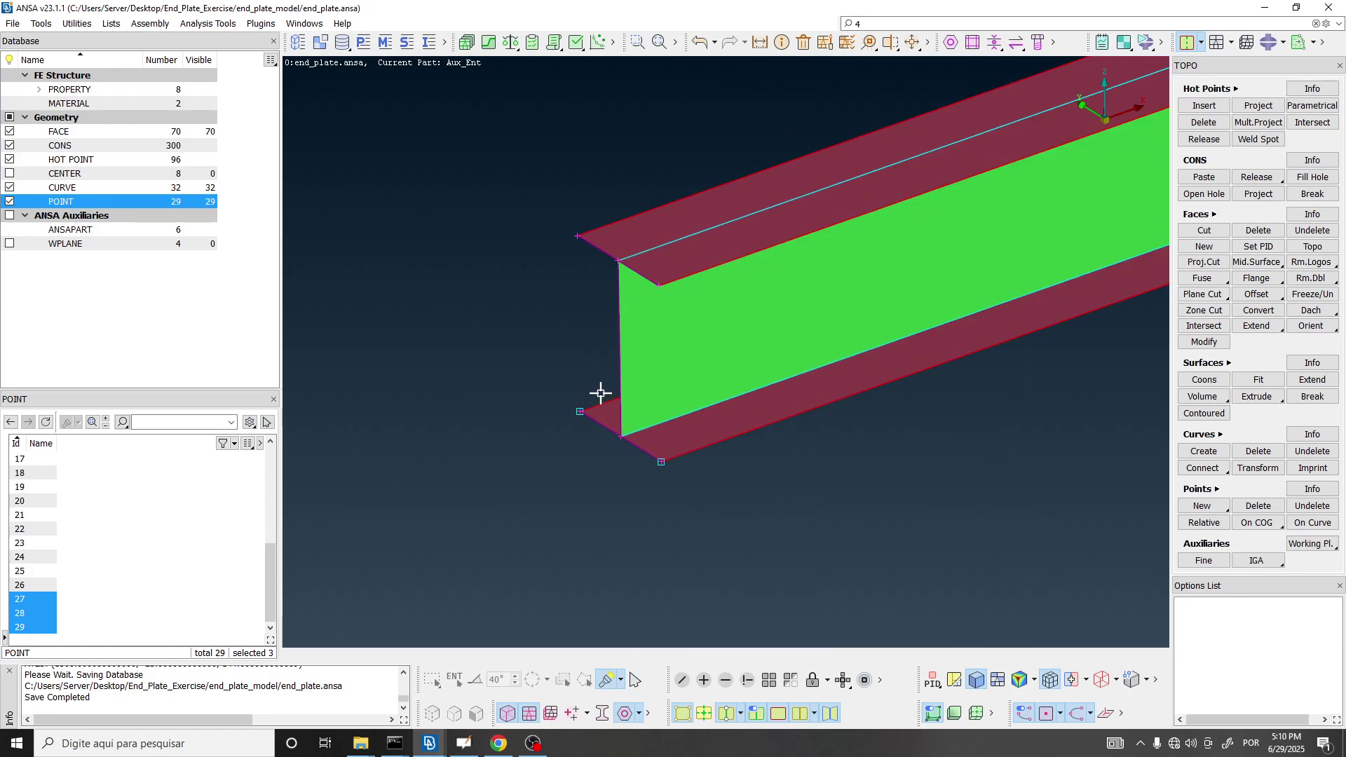
key(alt+Tab)
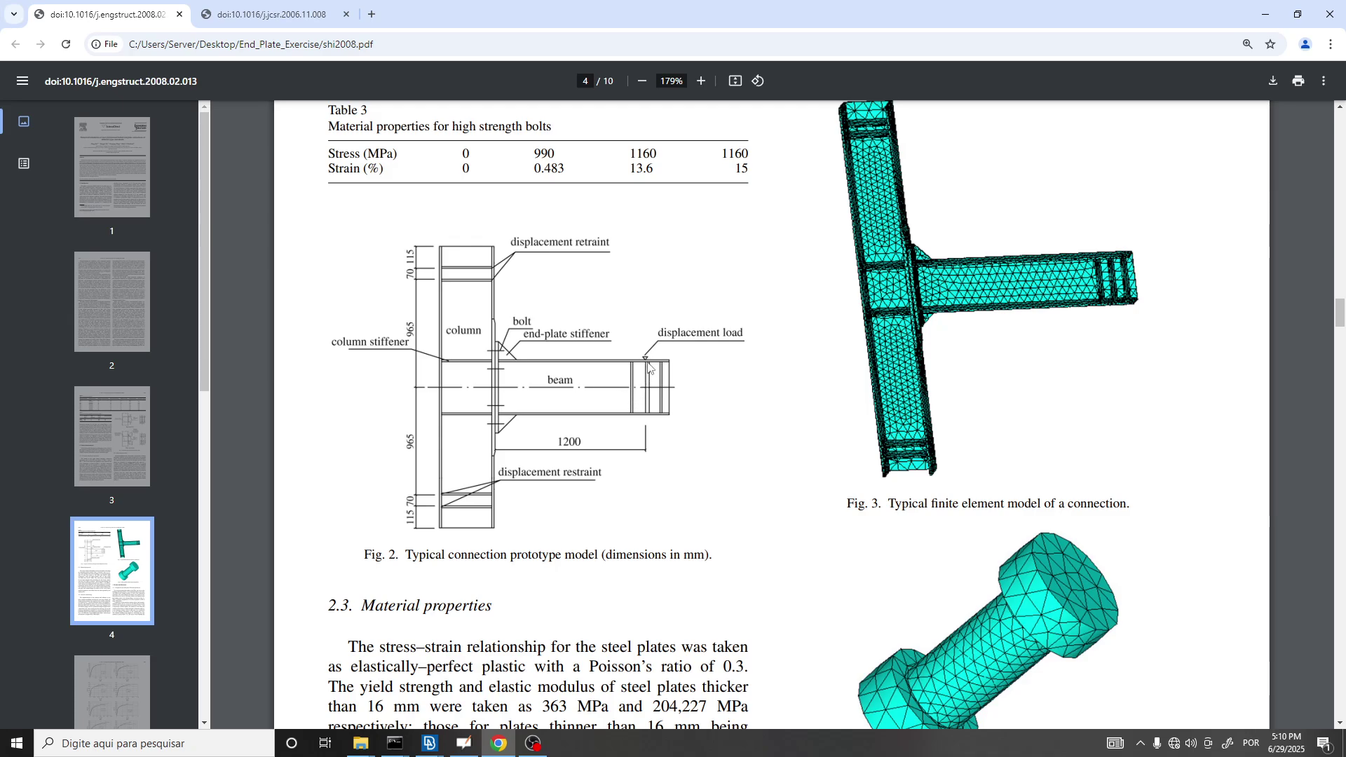
ctrl+scroll(591, 461, up, 5)
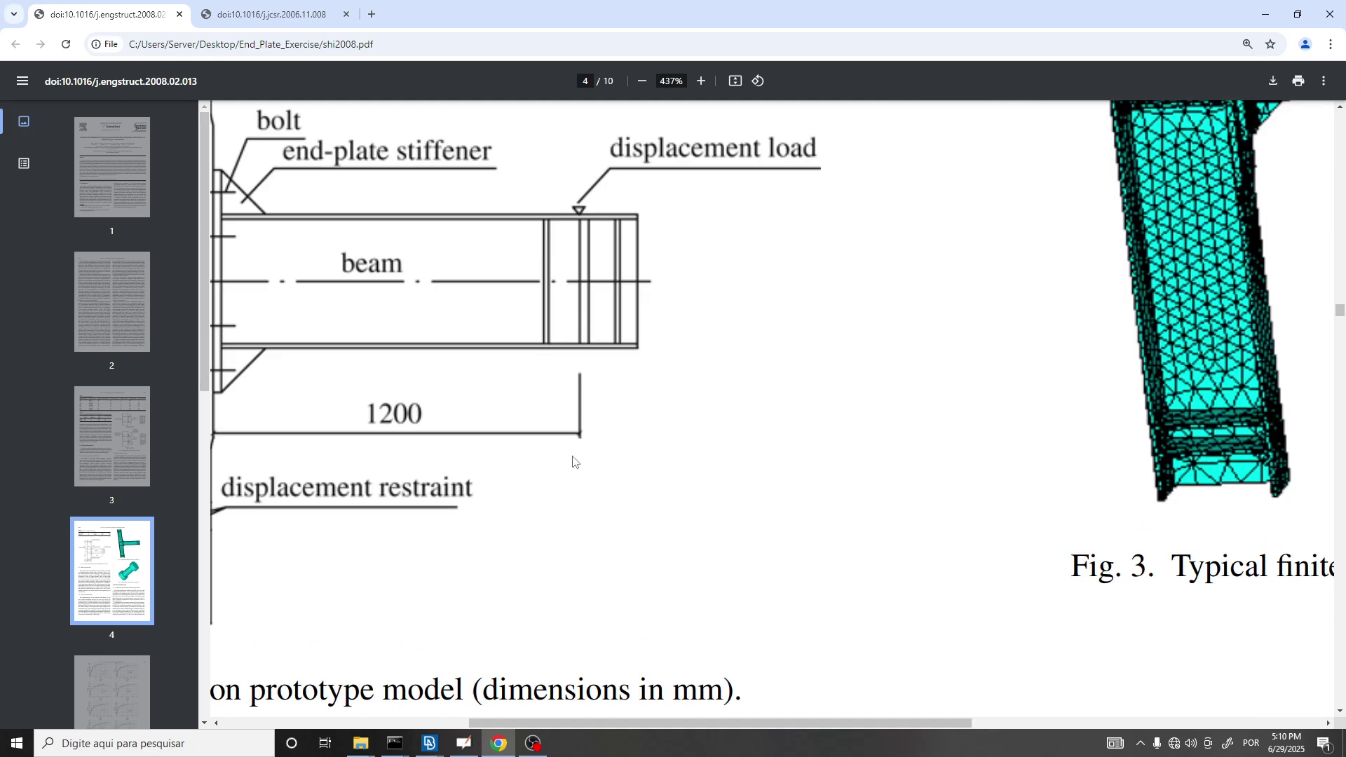
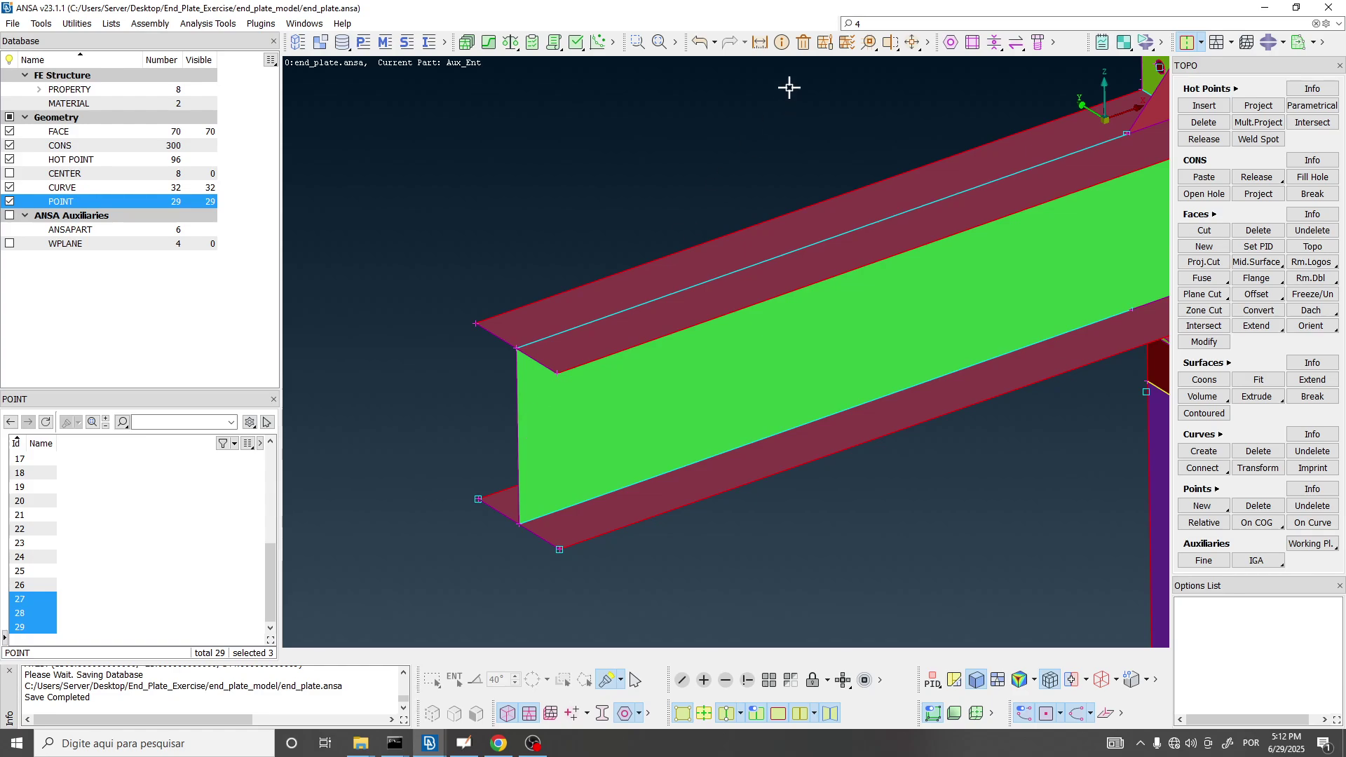
Compare the model with Fig. 2, then measure the beam's depth at its free end between the web's upper and lower corners.
click(761, 42)
key(alt+Tab)
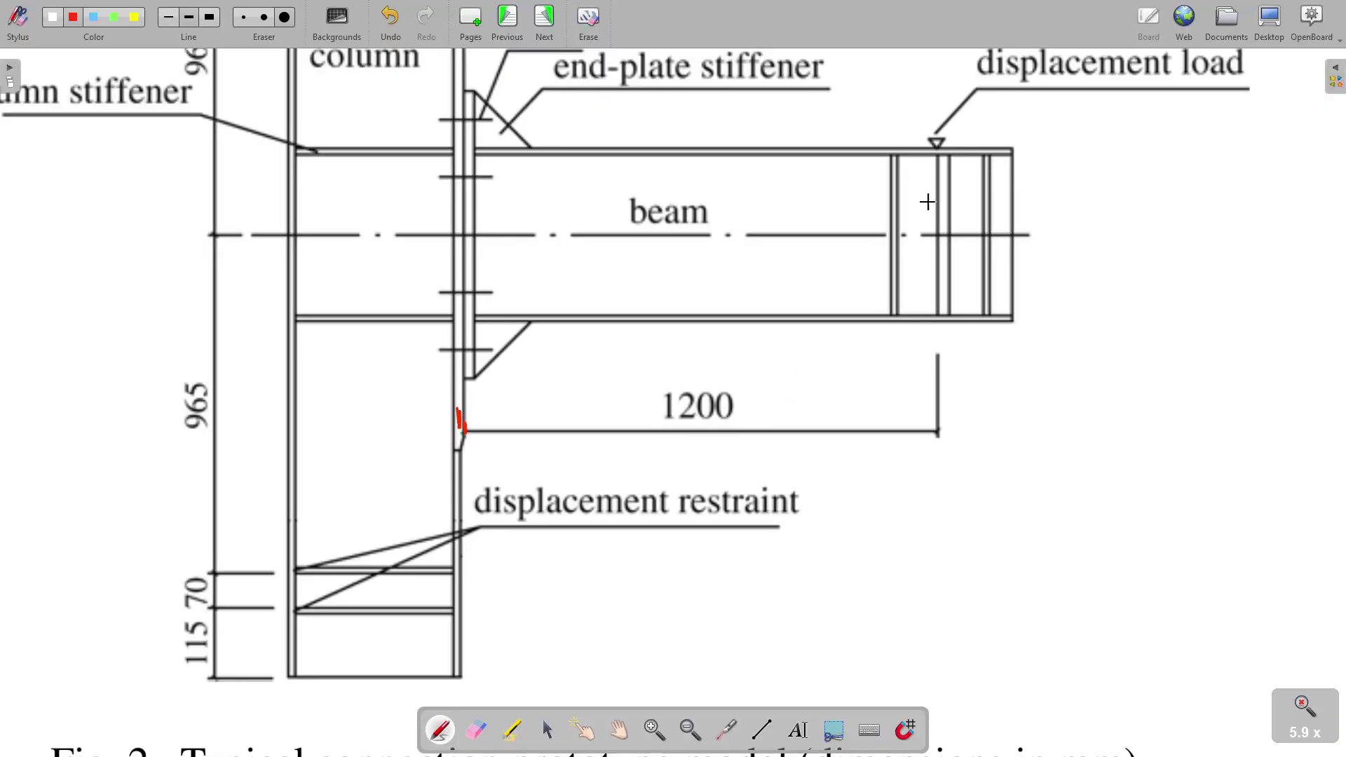
key(alt+Tab)
click(515, 347)
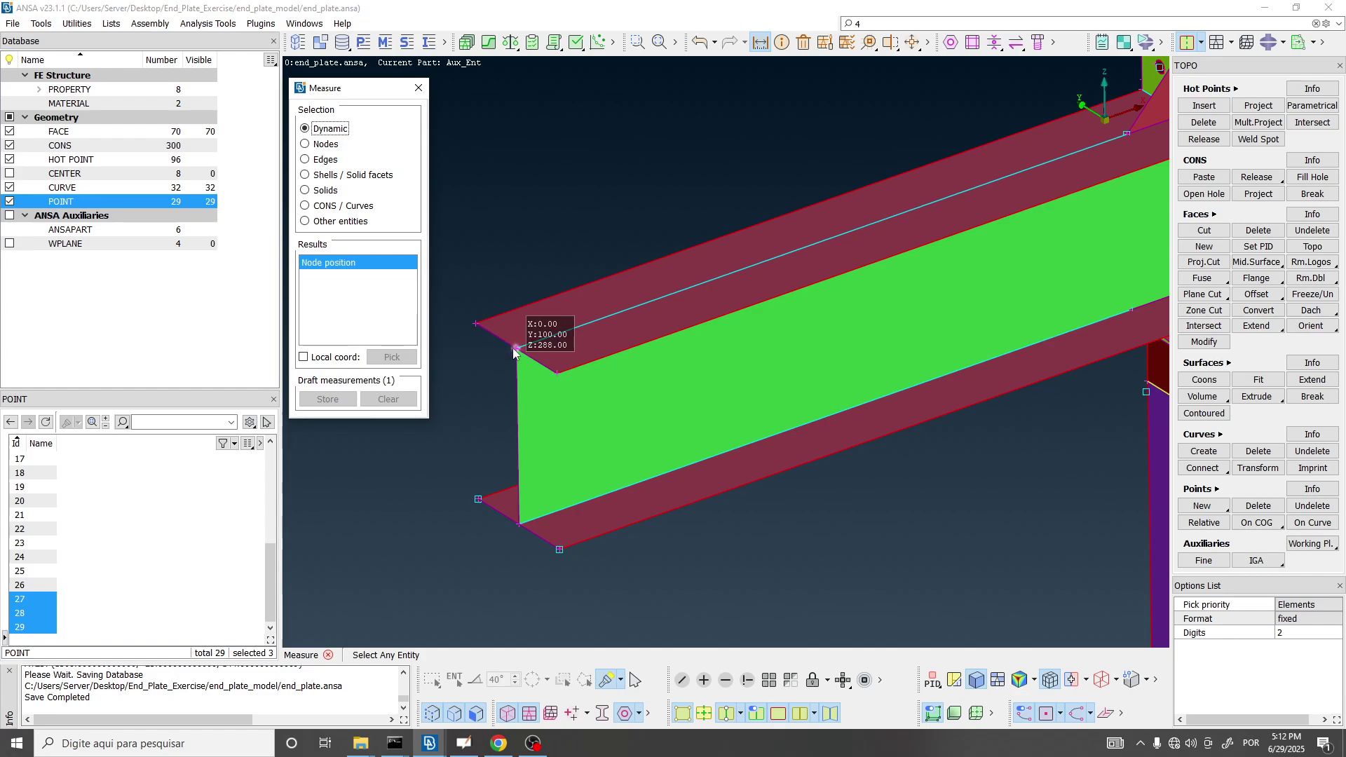
click(506, 526)
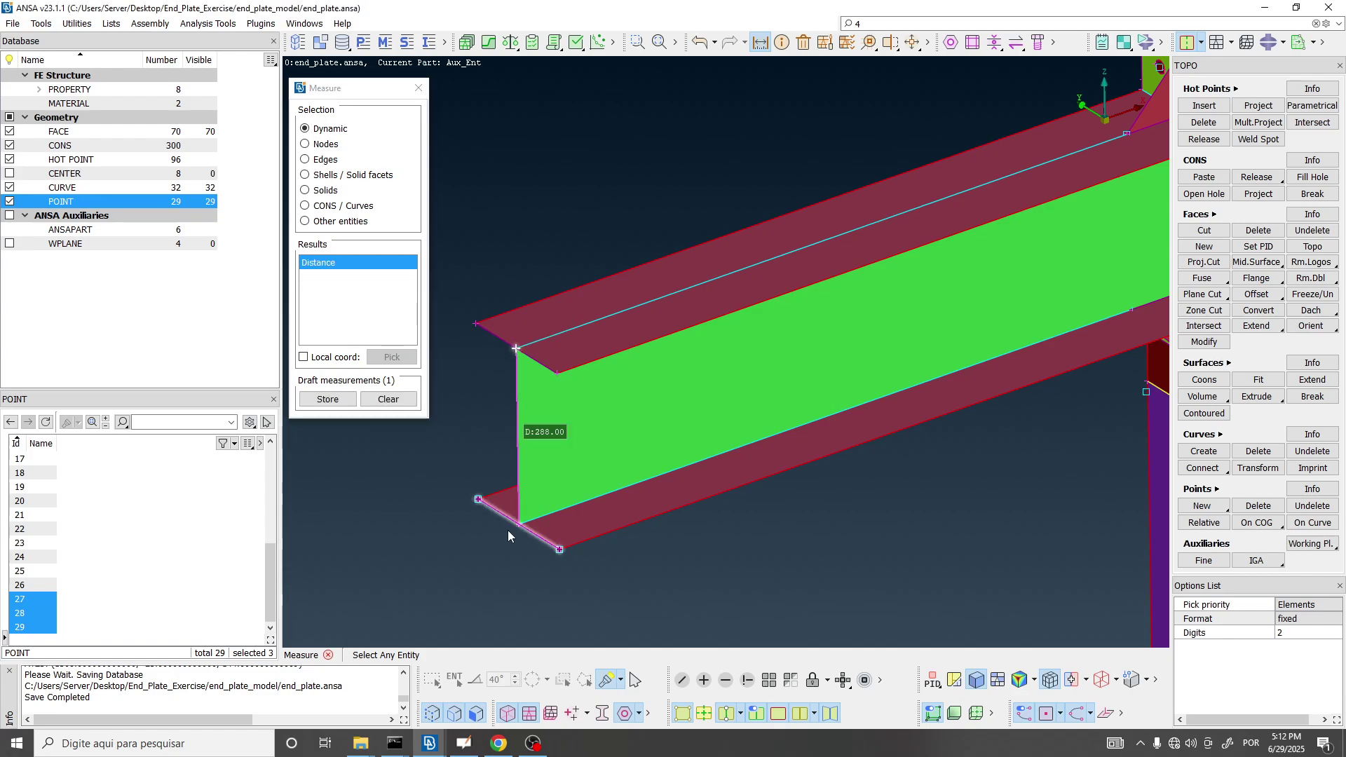
middle_drag(506, 530, 504, 476)
scroll(577, 536, down, 3)
Measure the distance from the beam web's upper corner at the free end to the near upper corner of the column's thickened flange segment.
click(546, 427)
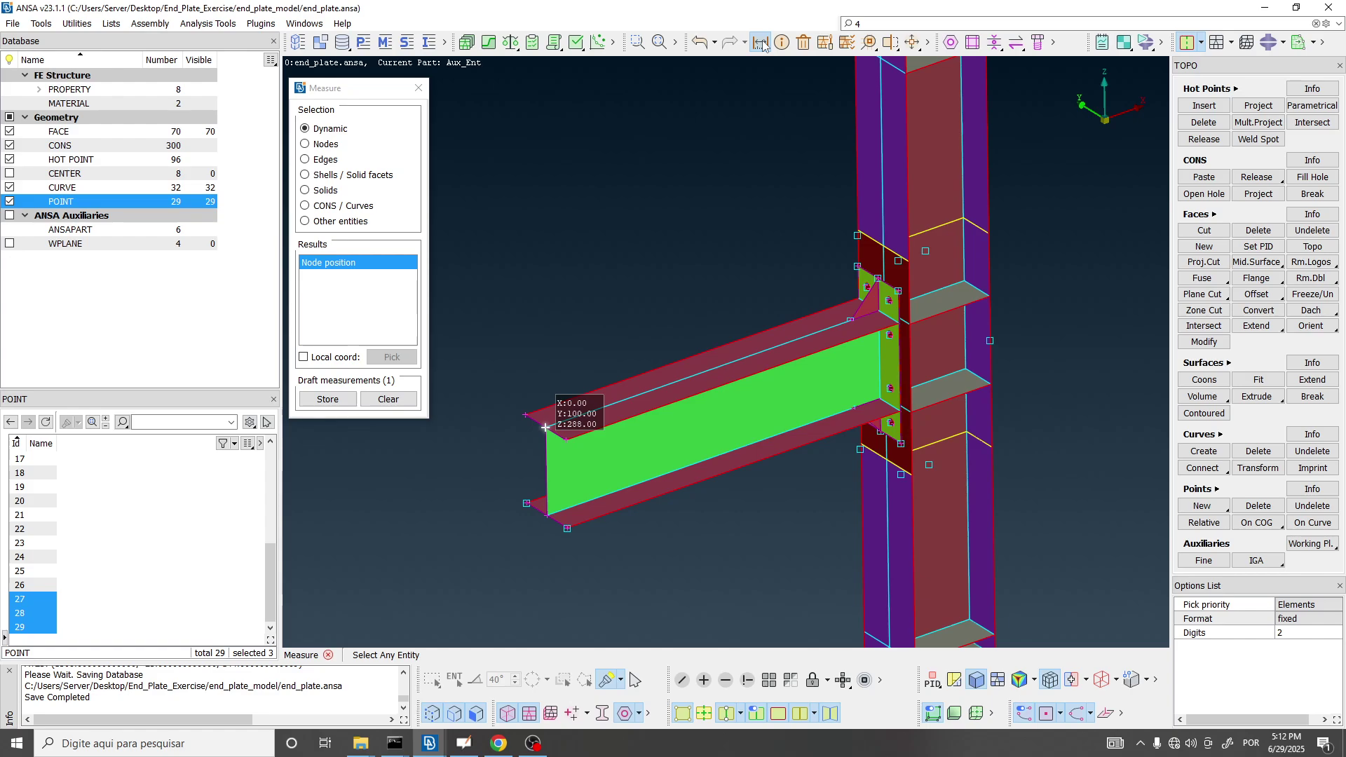
scroll(514, 454, up, 3)
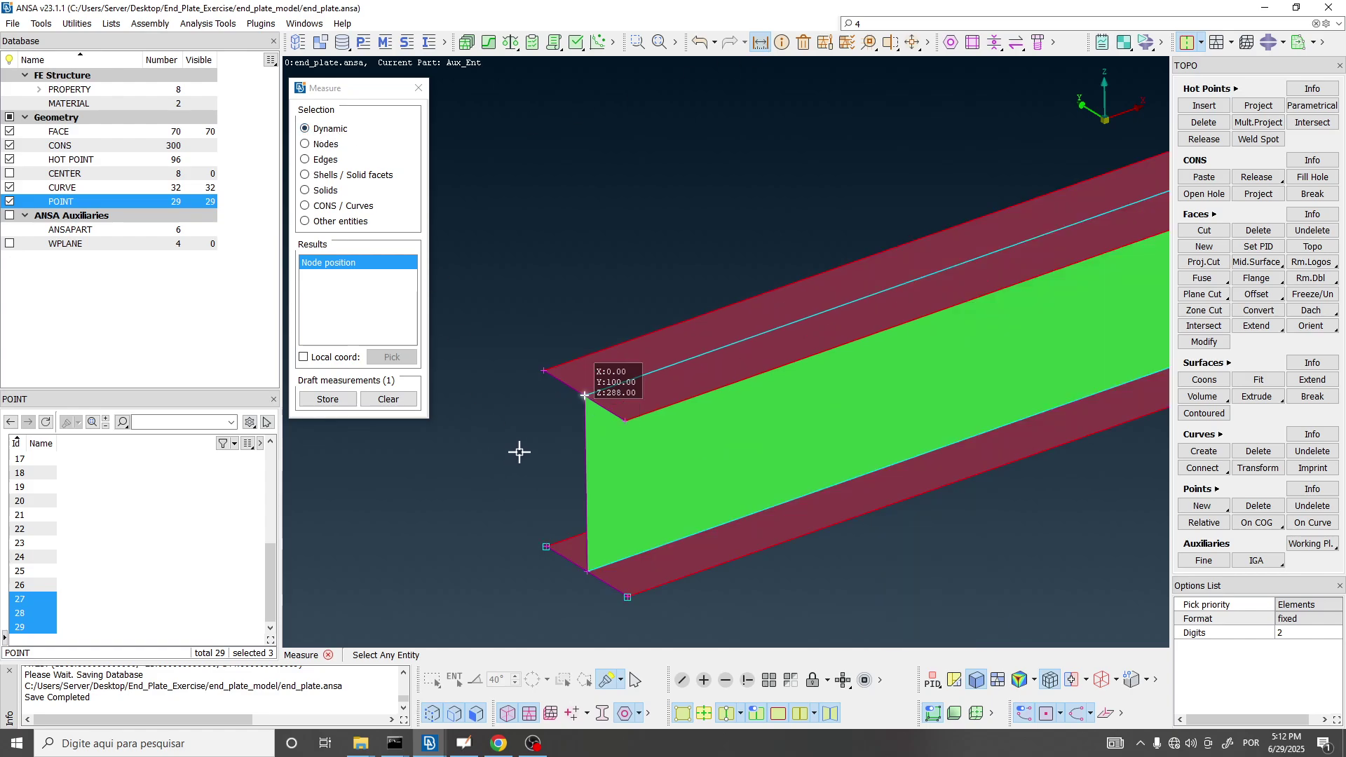
scroll(586, 399, down, 3)
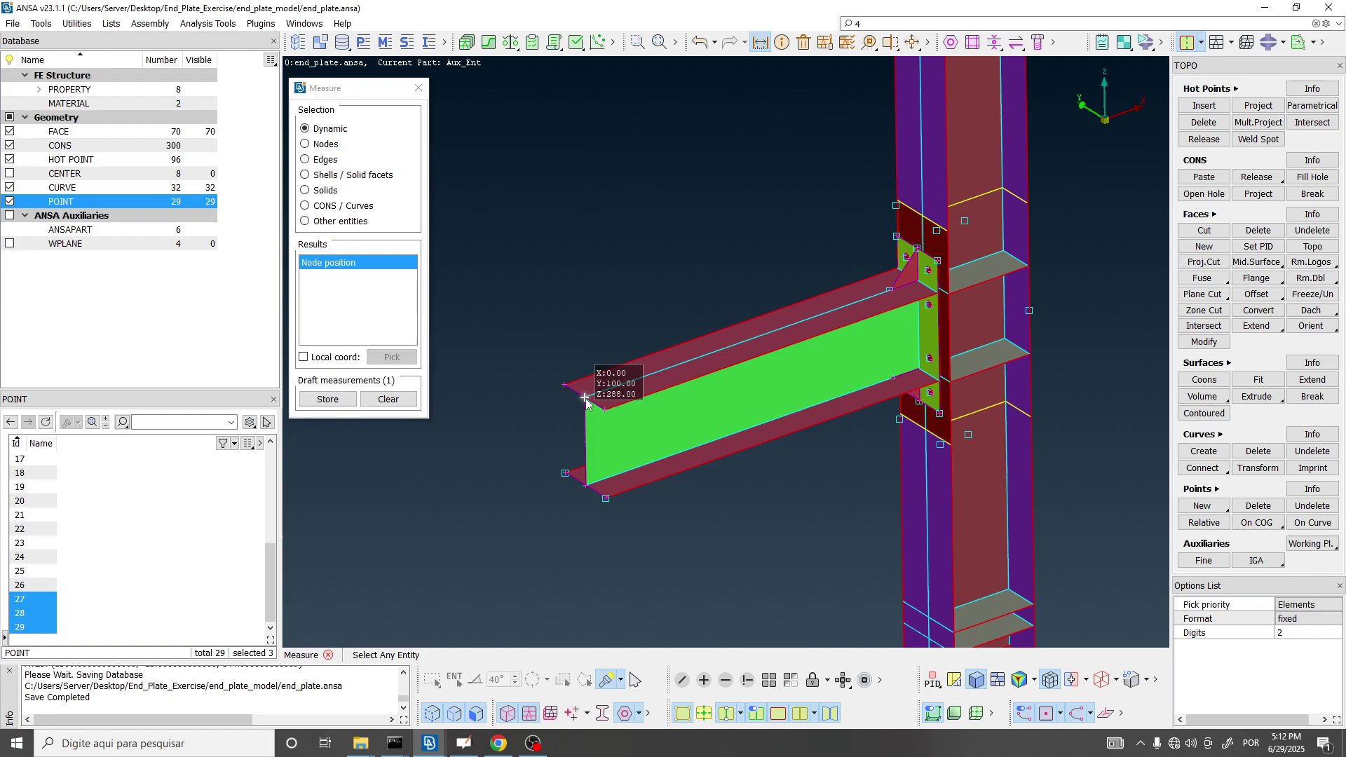
scroll(586, 399, up, 3)
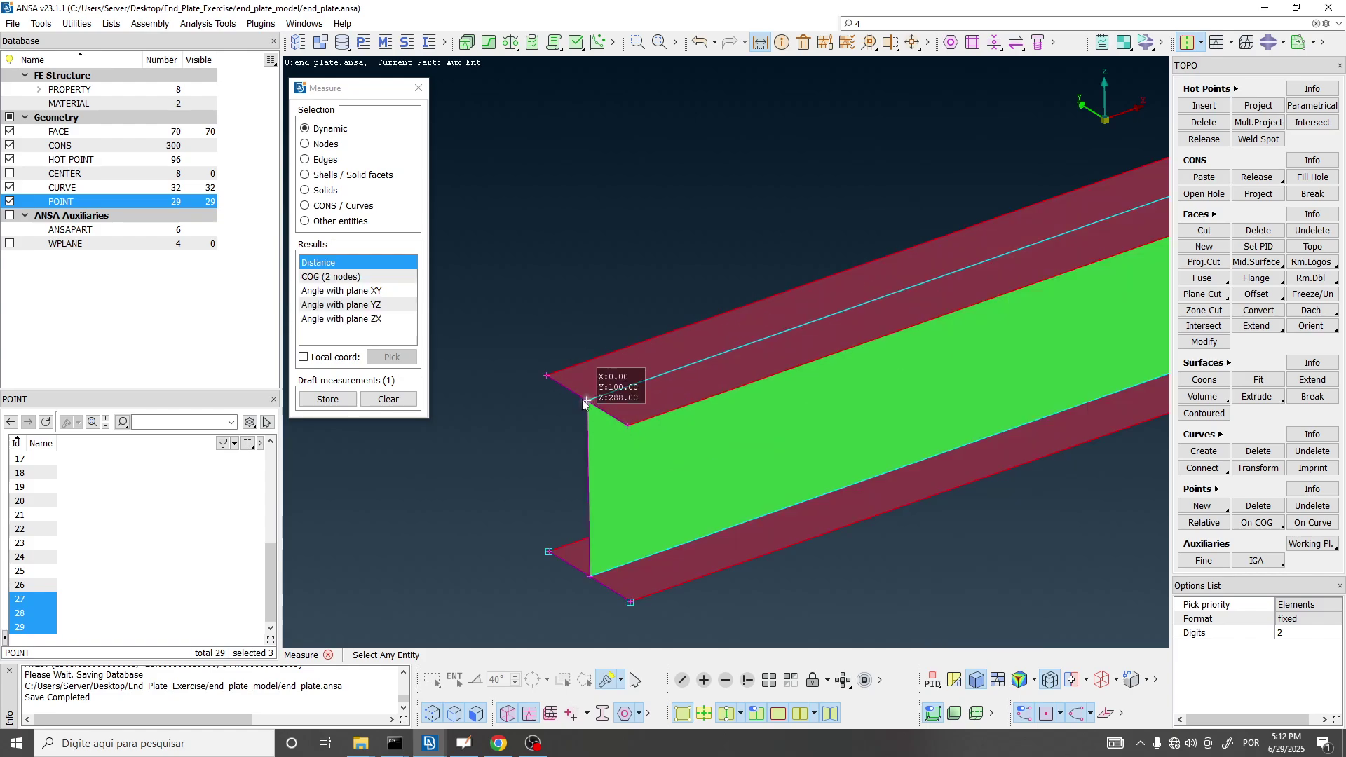
scroll(587, 399, down, 3)
scroll(766, 359, up, 4)
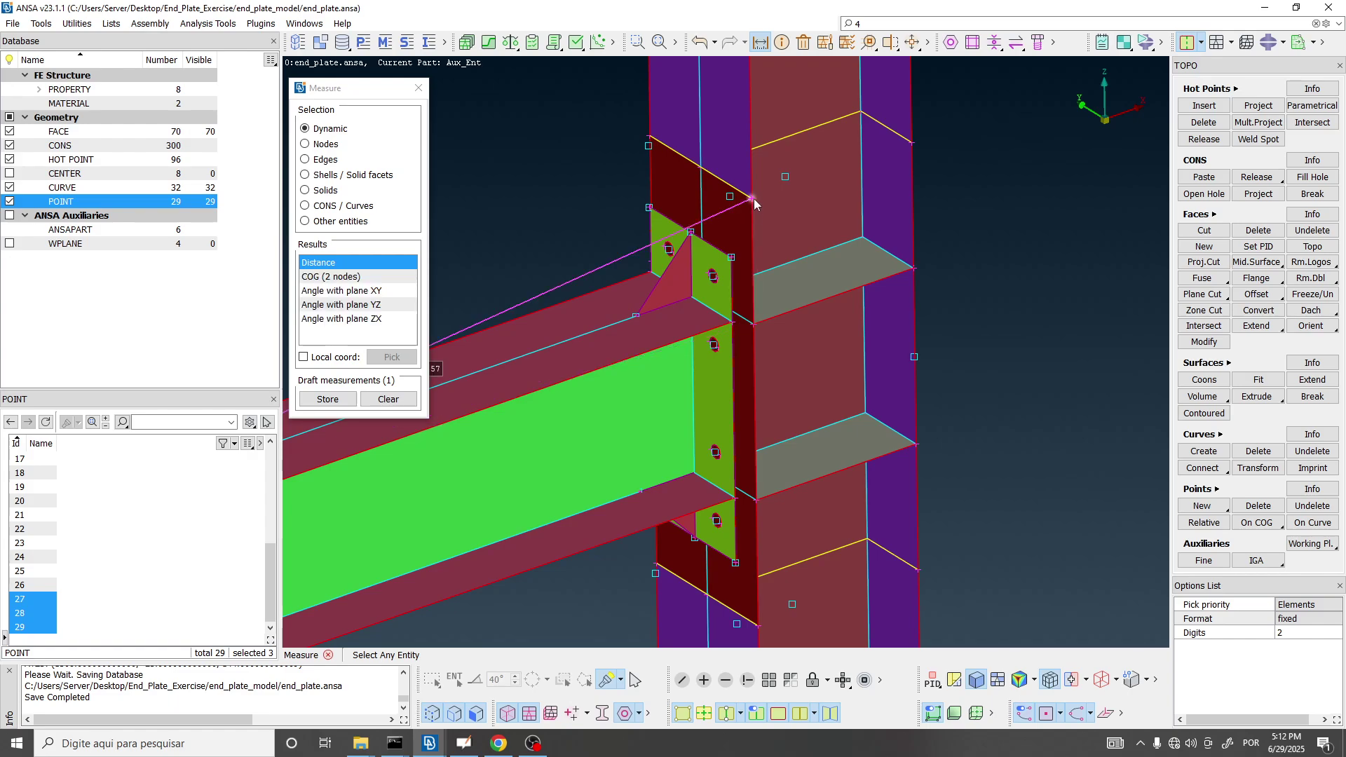
scroll(752, 199, up, 3)
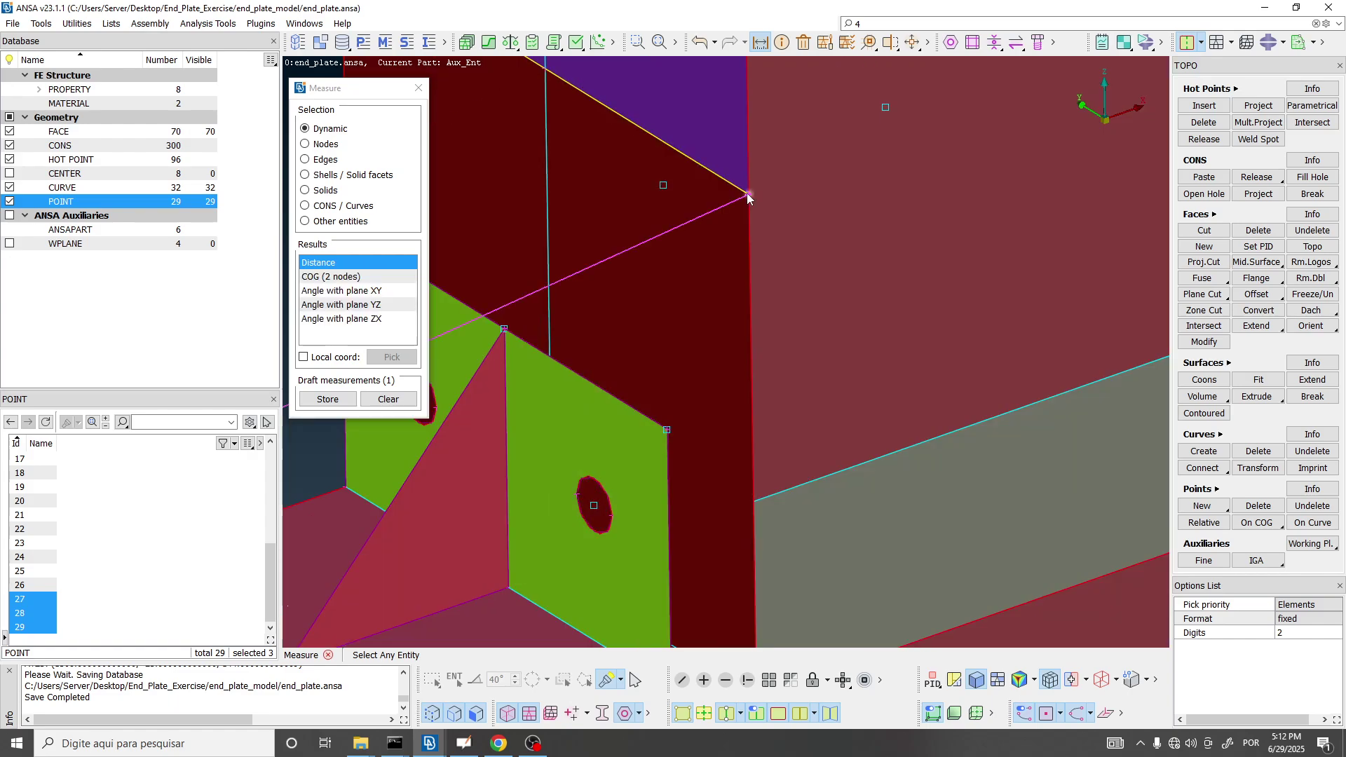
scroll(747, 192, down, 3)
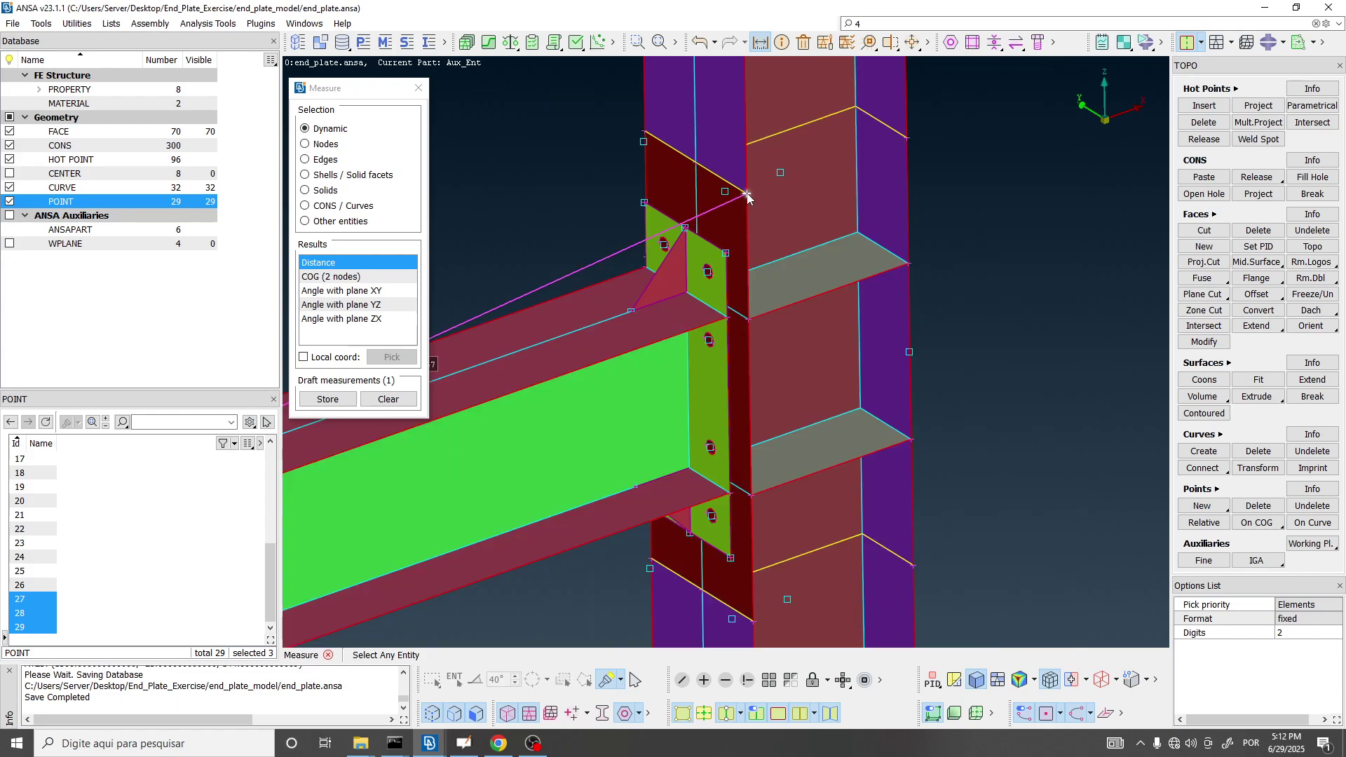
scroll(949, 189, down, 5)
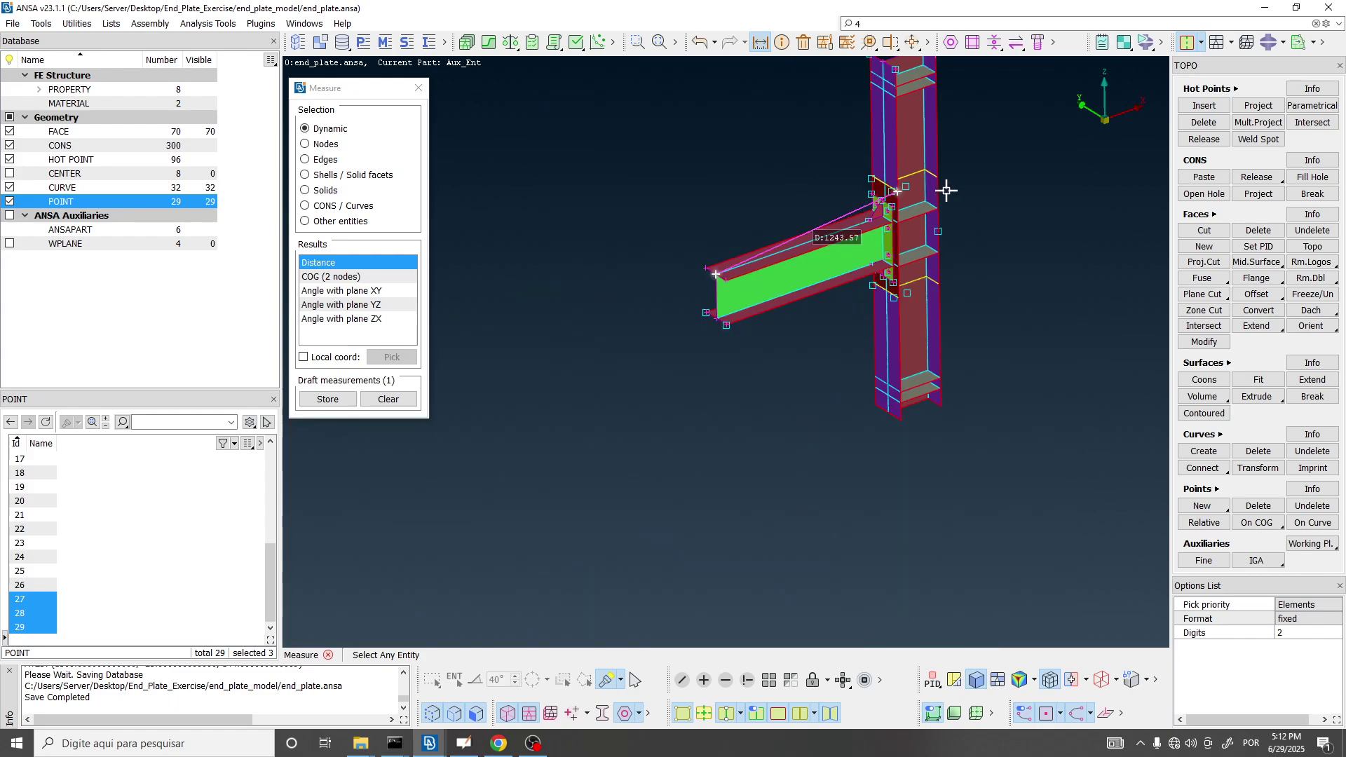
scroll(949, 189, up, 3)
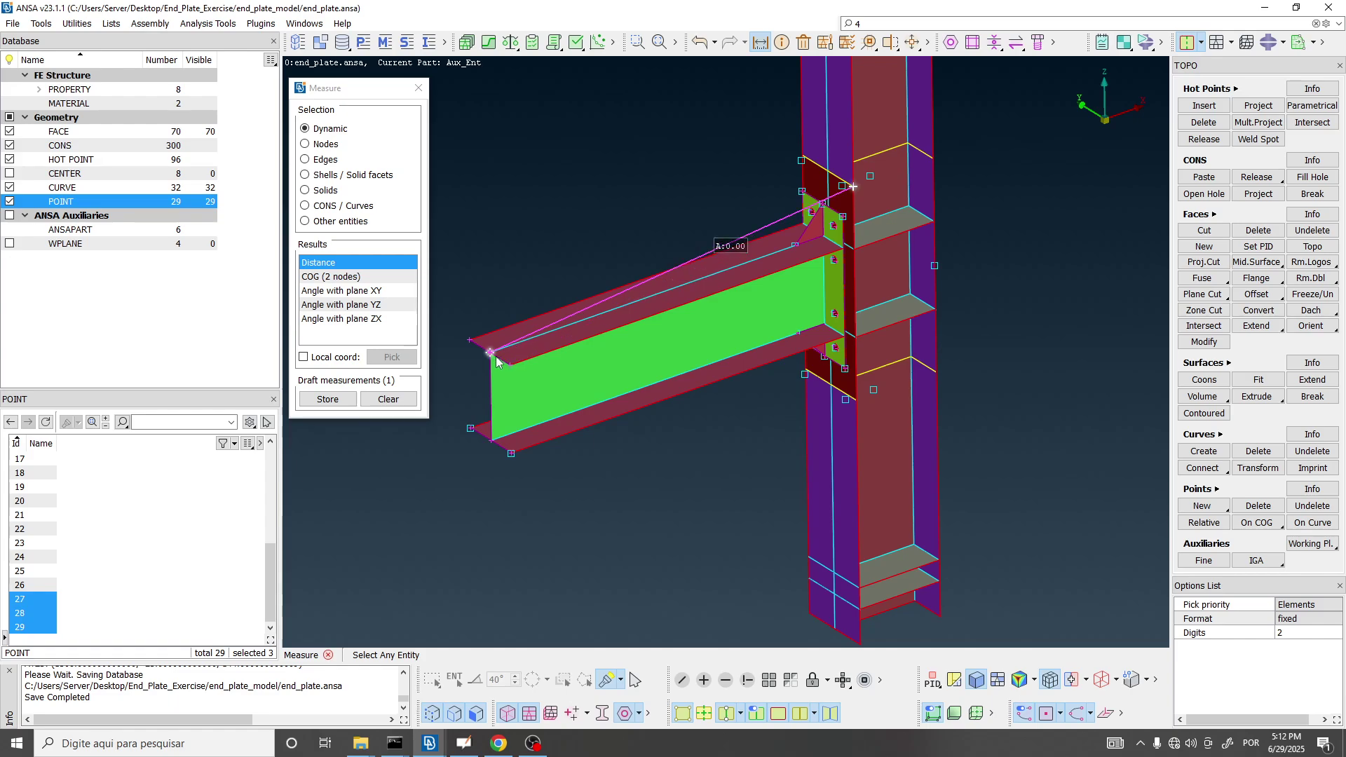
Store the beam-to-column distance measurement and read its Dx component in the message log.
click(327, 399)
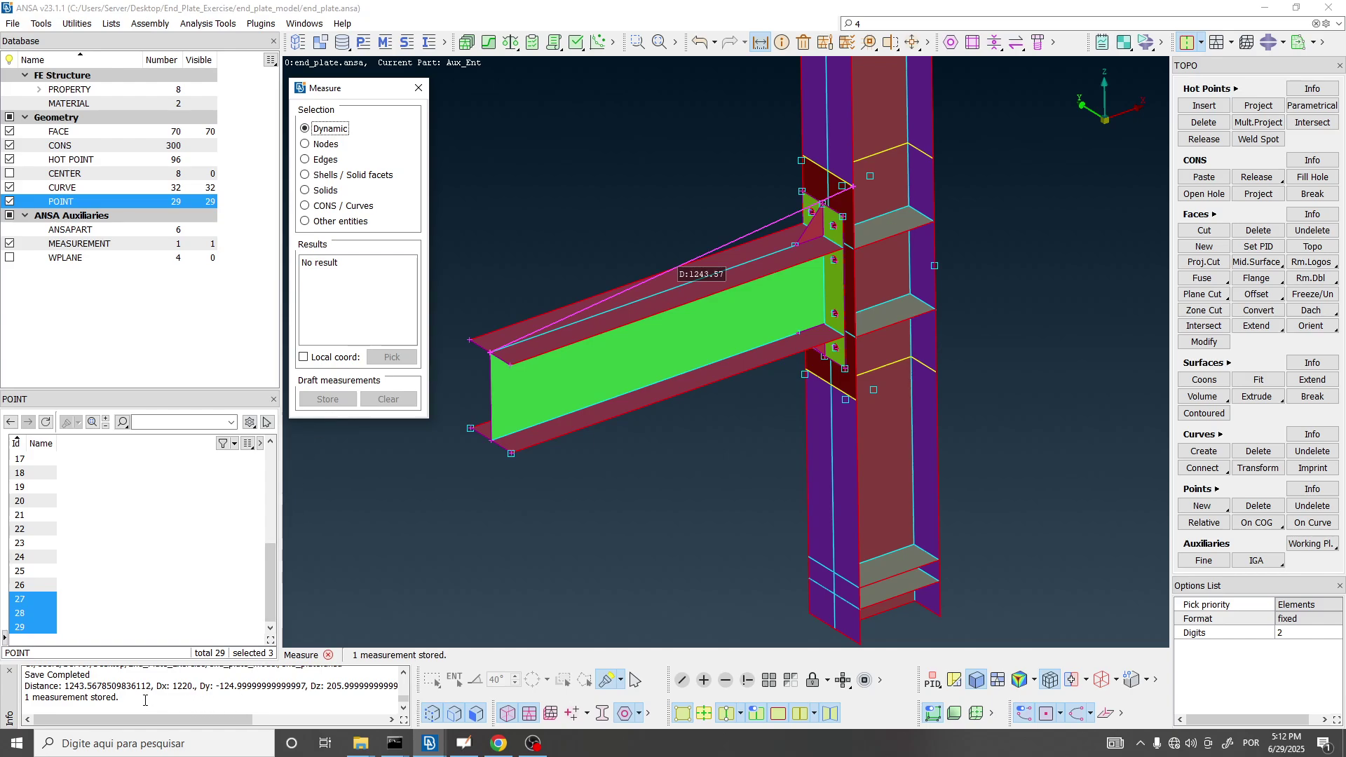
drag(414, 690, 30, 687)
click(118, 688)
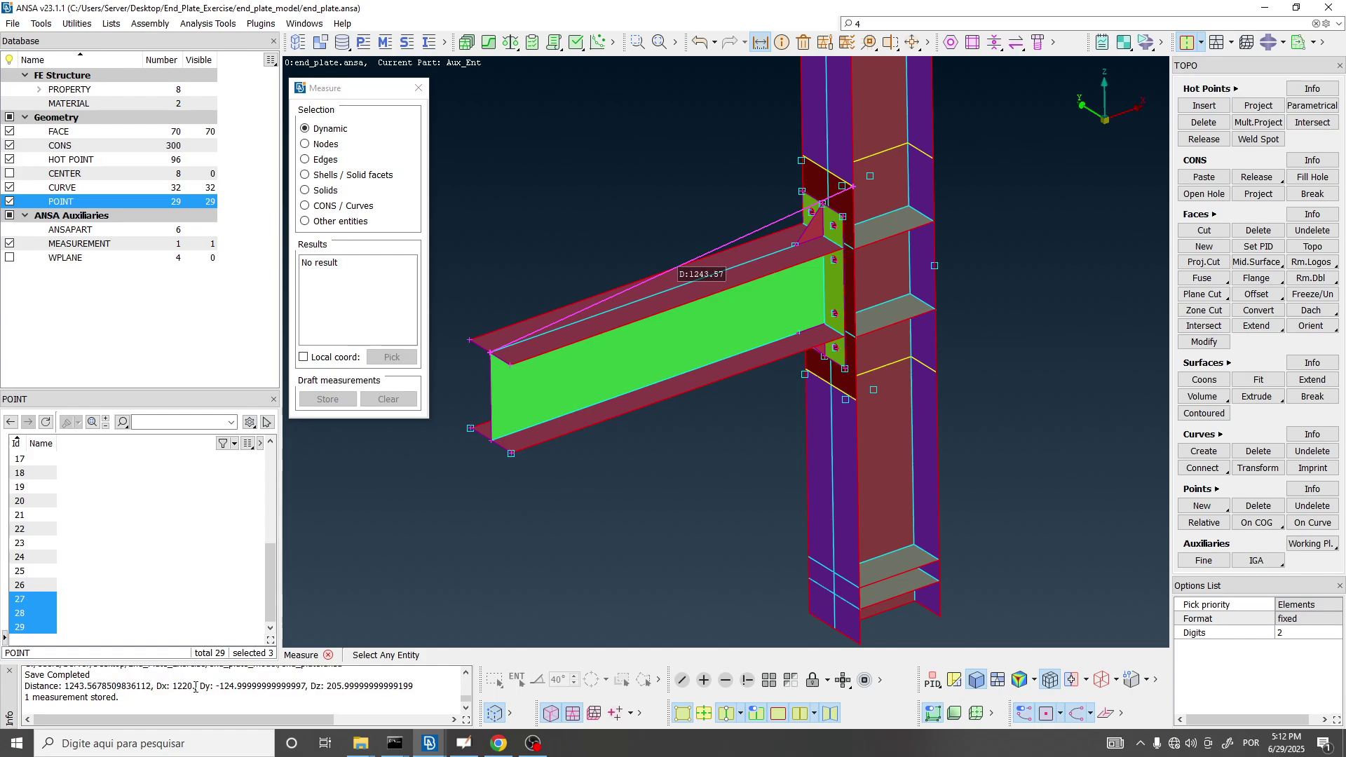
drag(159, 687, 184, 690)
Query the position of the web's upper corner at the beam's free end and inspect the beam up to the end plate.
scroll(490, 394, up, 3)
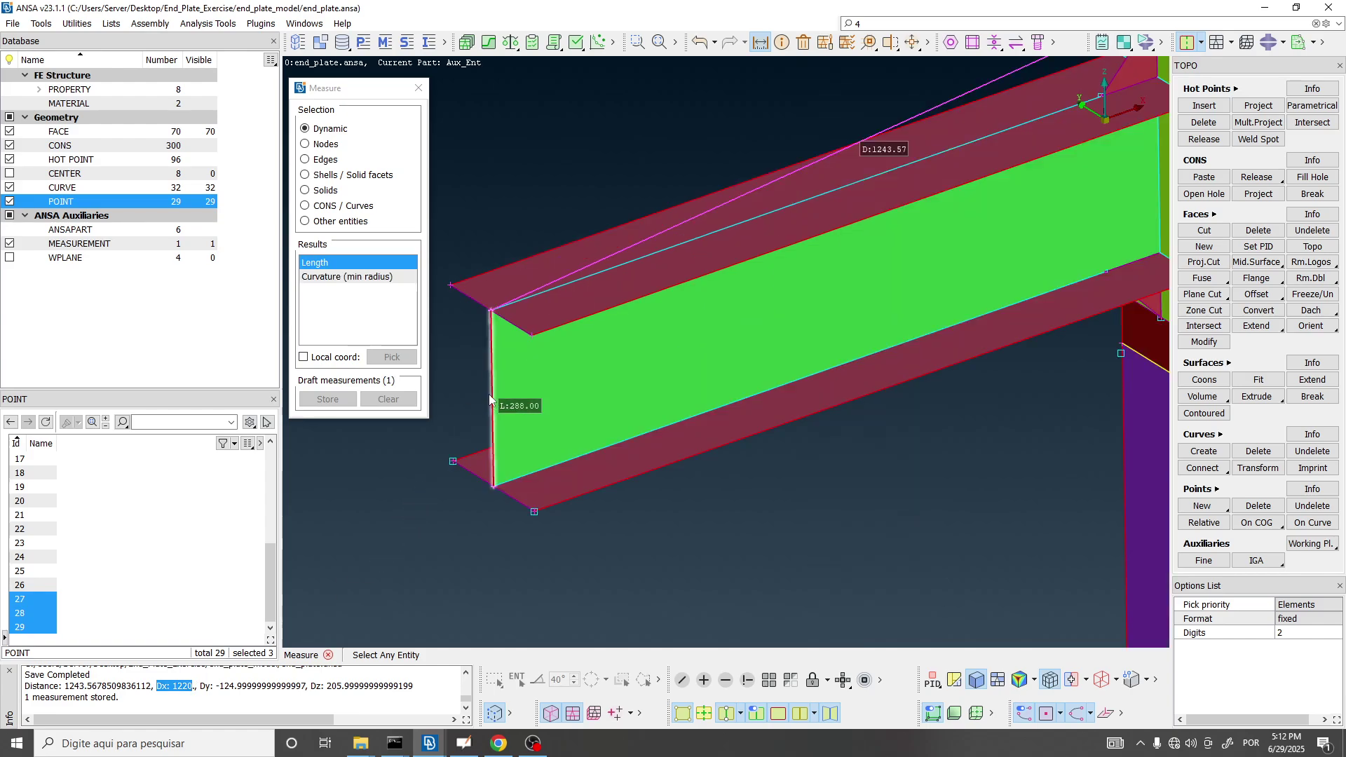
click(491, 311)
scroll(491, 311, up, 2)
scroll(491, 308, up, 2)
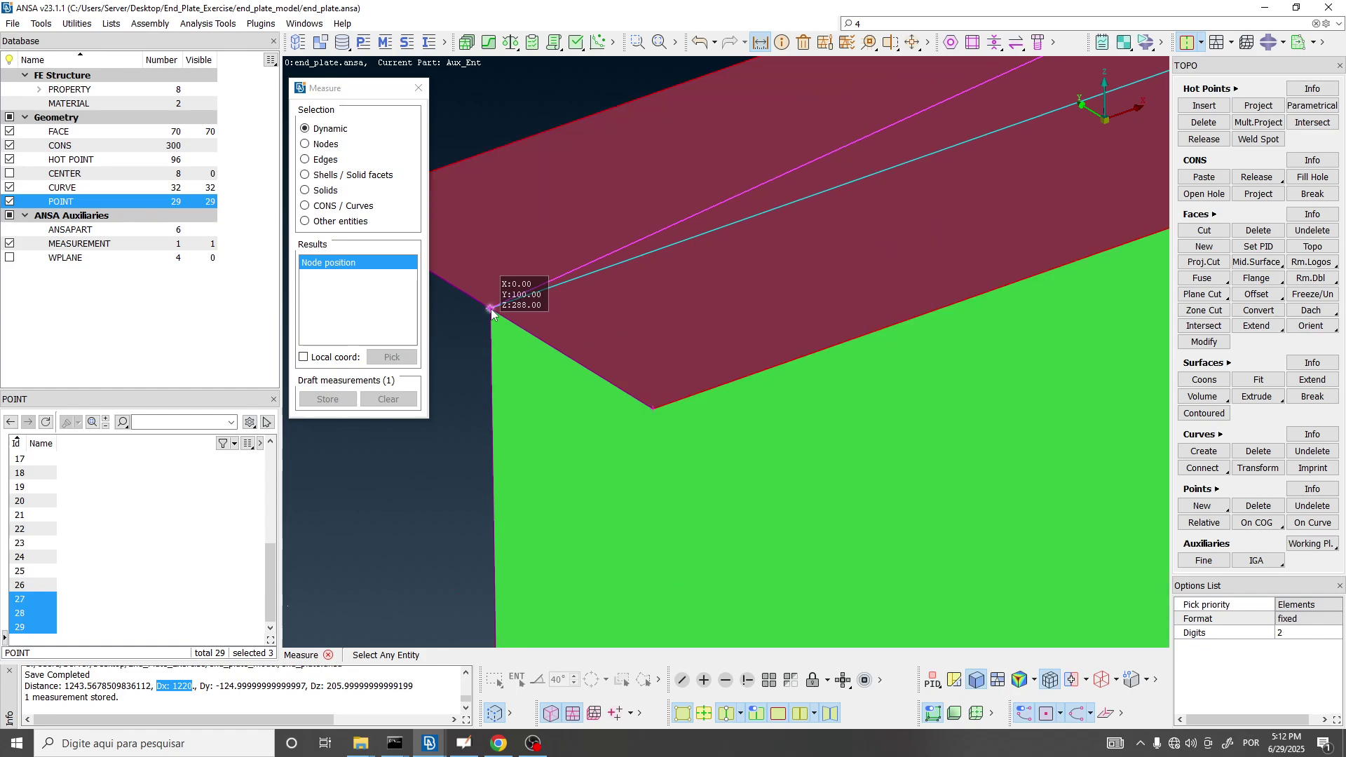
mouse_move(484, 312)
mouse_move(548, 288)
scroll(563, 286, down, 5)
scroll(817, 151, up, 4)
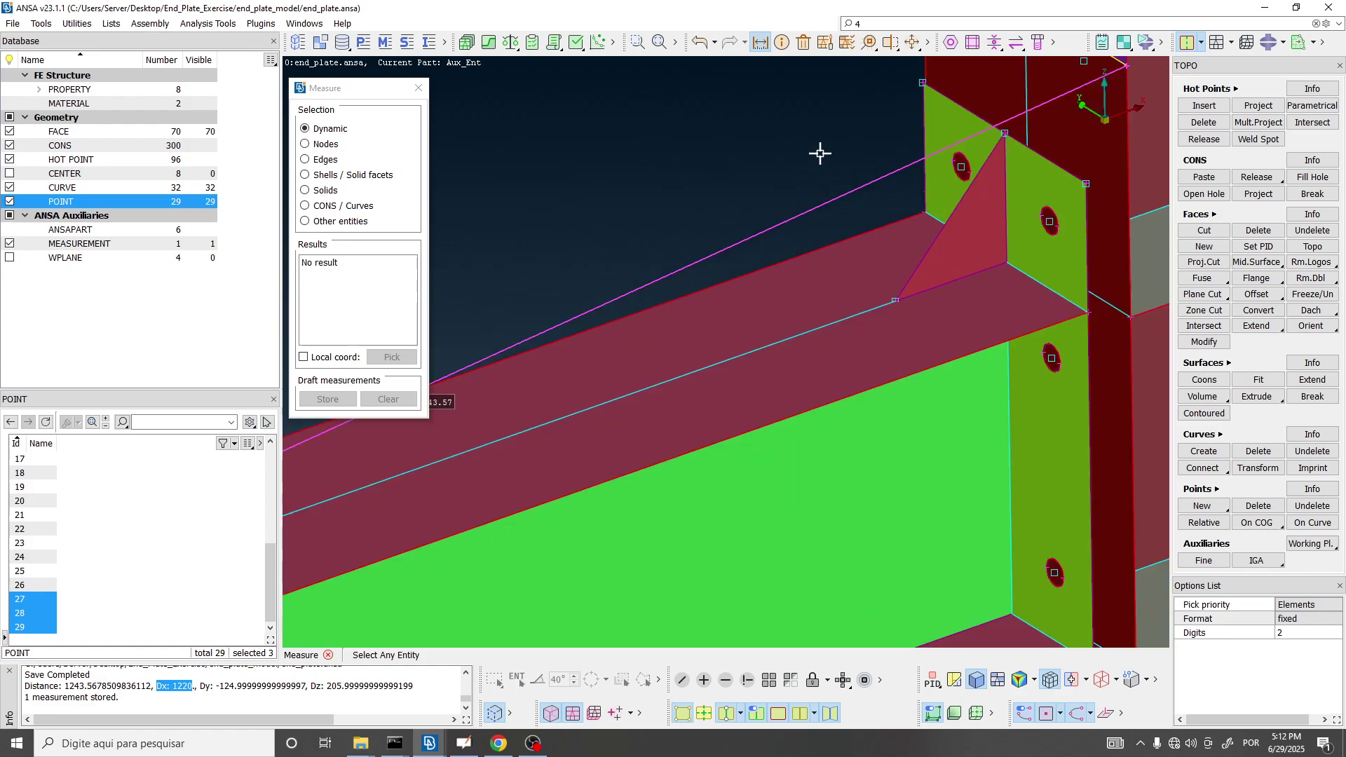
scroll(949, 210, down, 5)
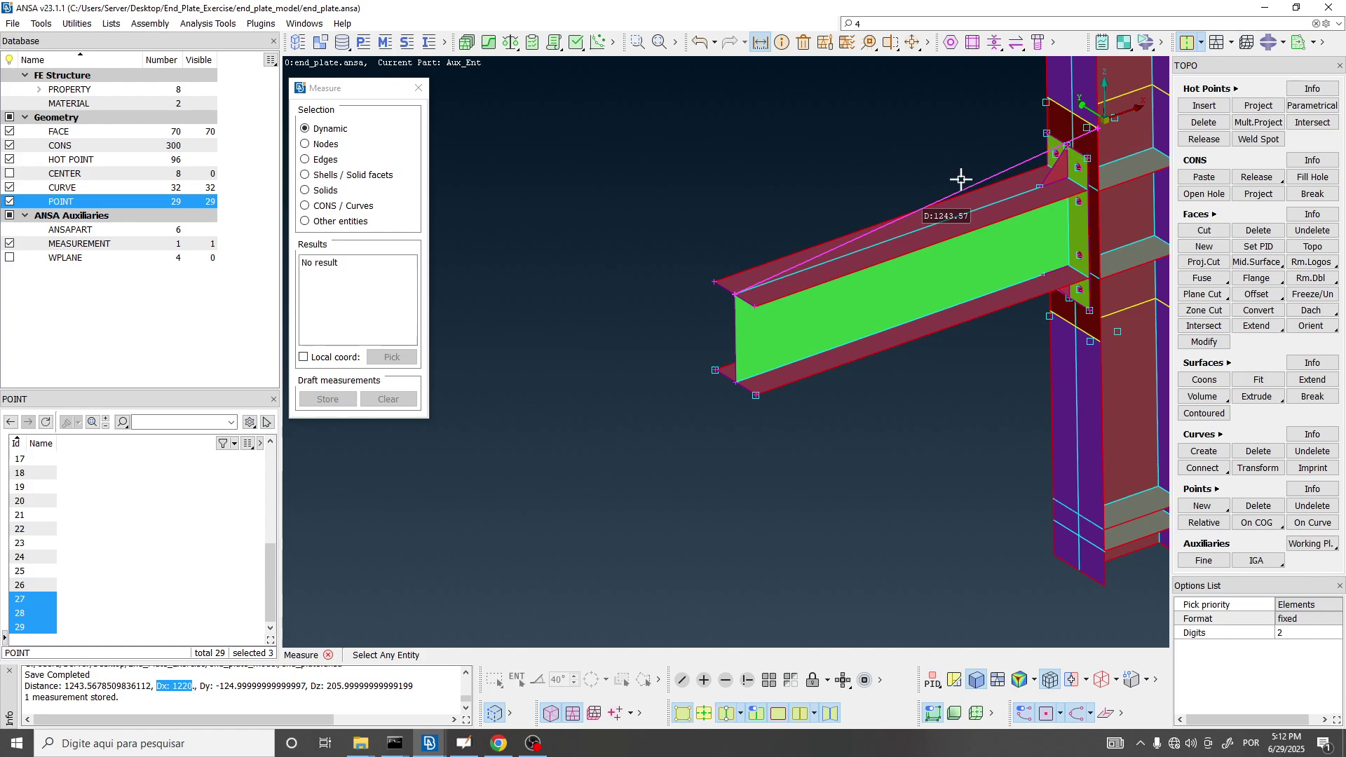
scroll(940, 210, up, 4)
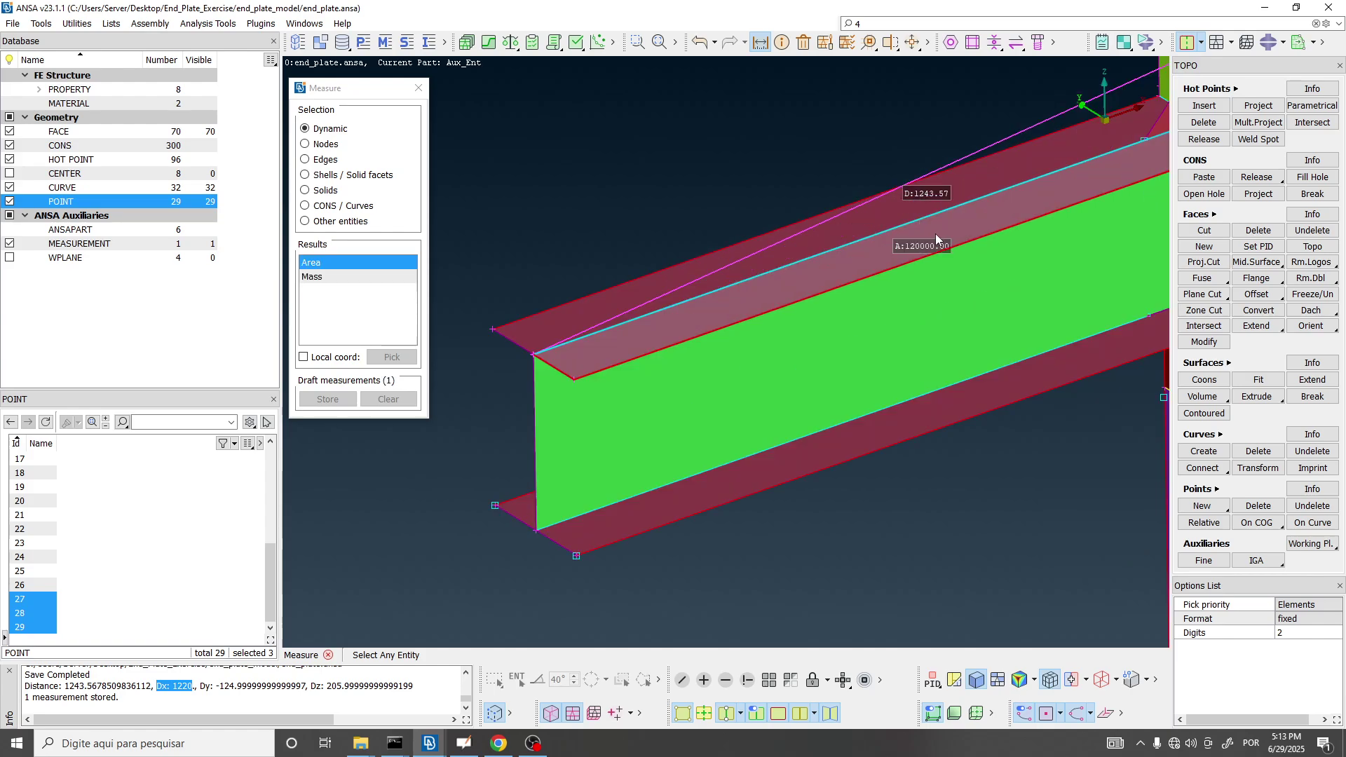
Close the measuring tool and delete the stored distance measurement from the database.
click(419, 88)
scroll(448, 320, down, 3)
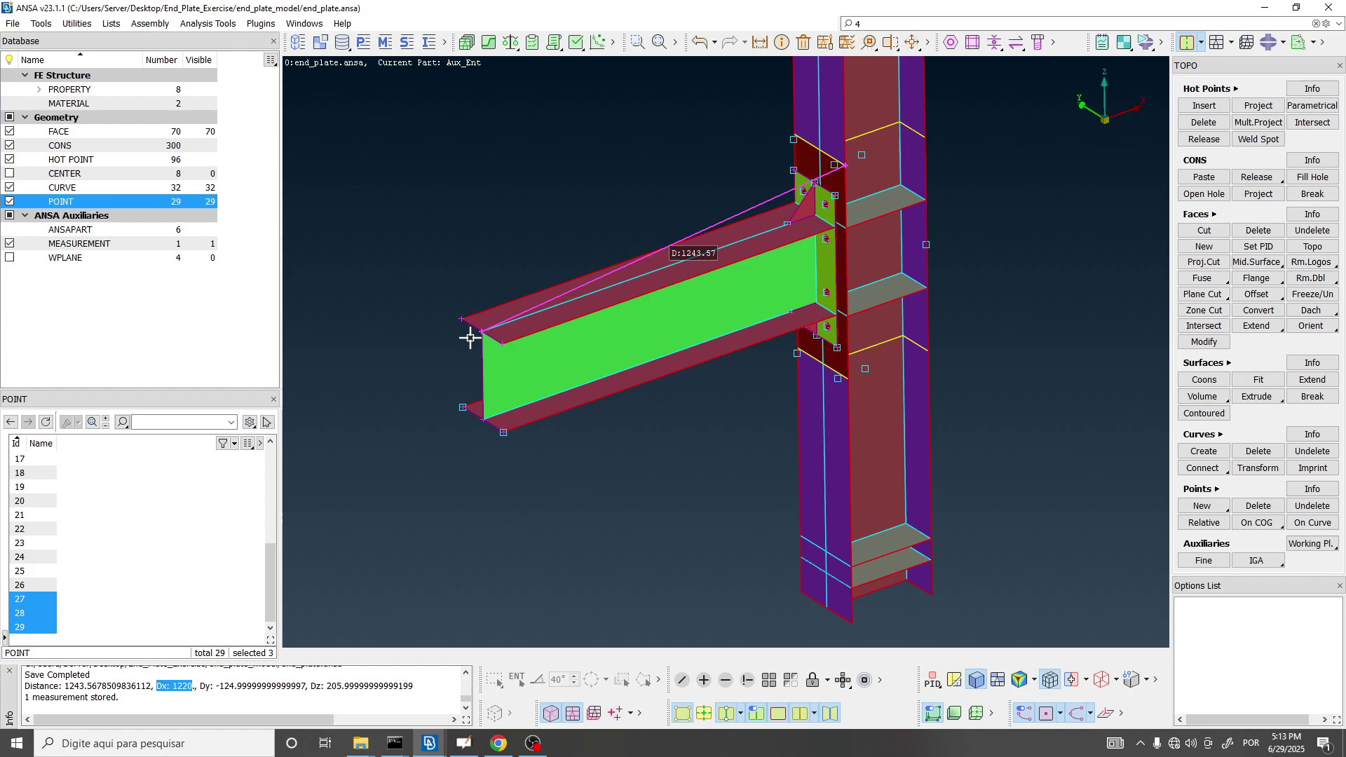
click(89, 245)
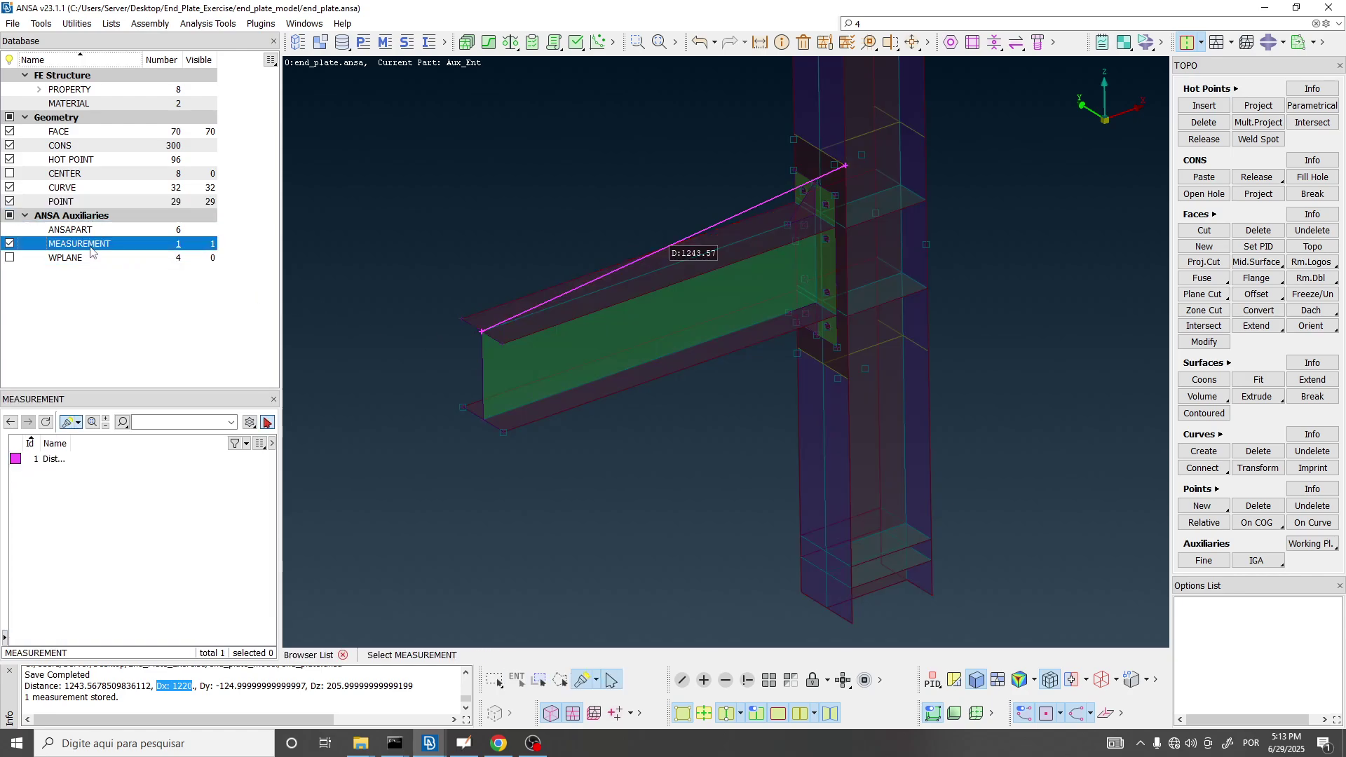
right_click(62, 460)
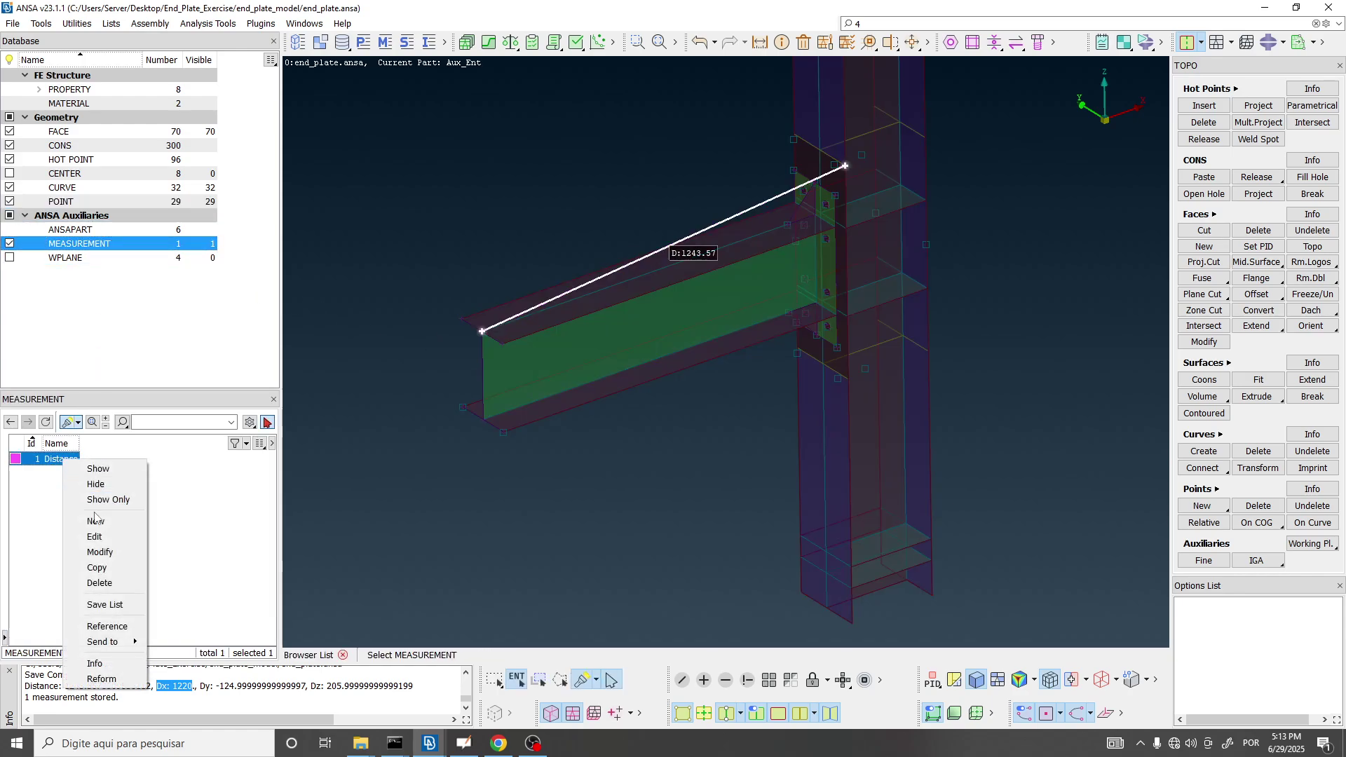
click(99, 583)
click(307, 627)
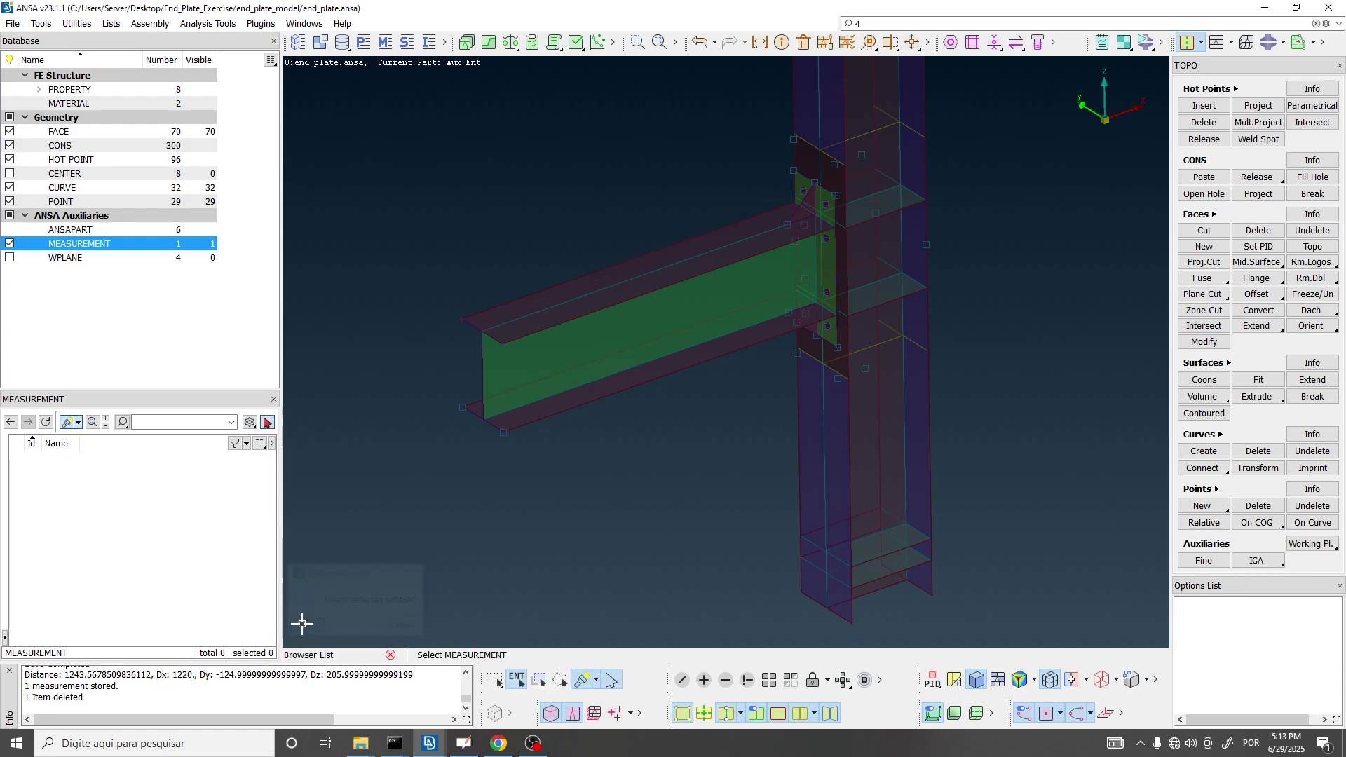
click(457, 419)
Copy the two lower-flange corner points at the beam's free end, translating them 20 mm in the positive x direction.
scroll(453, 390, up, 4)
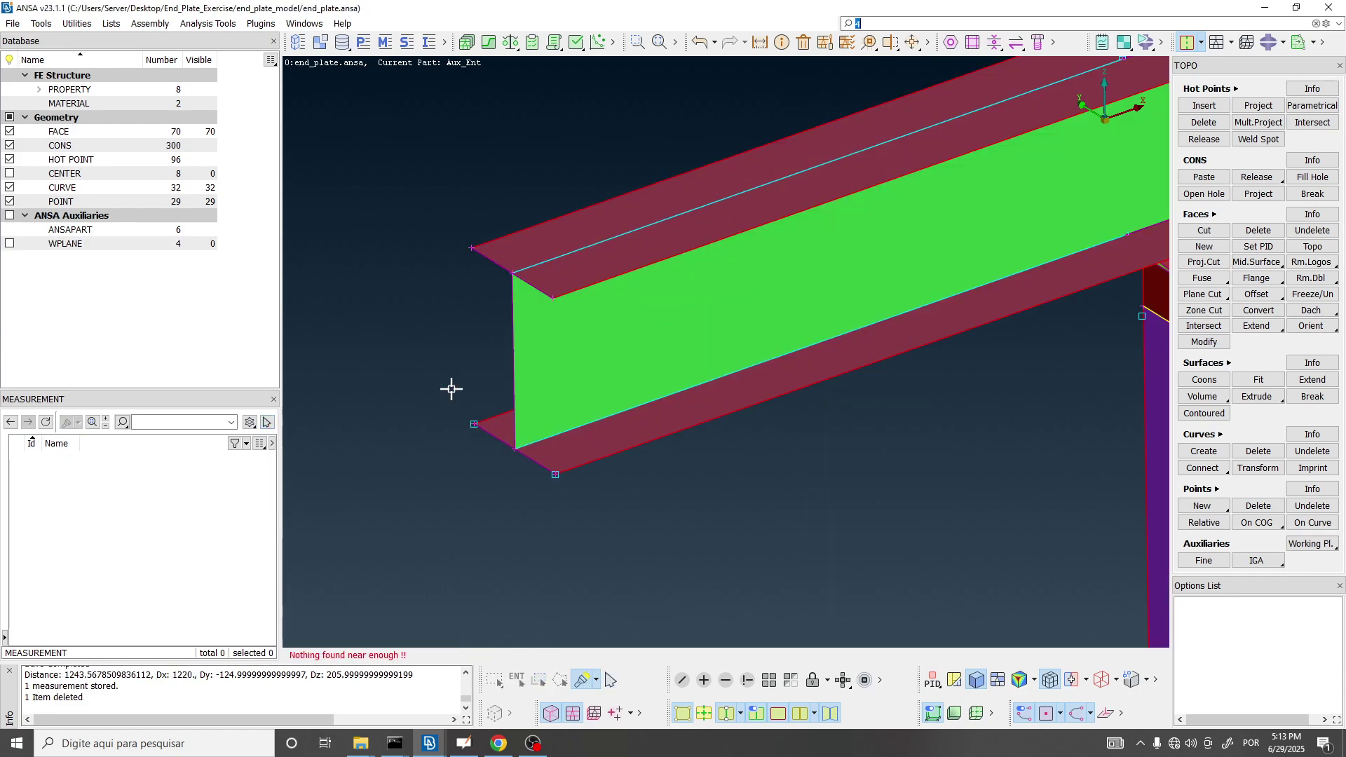
click(911, 44)
click(924, 59)
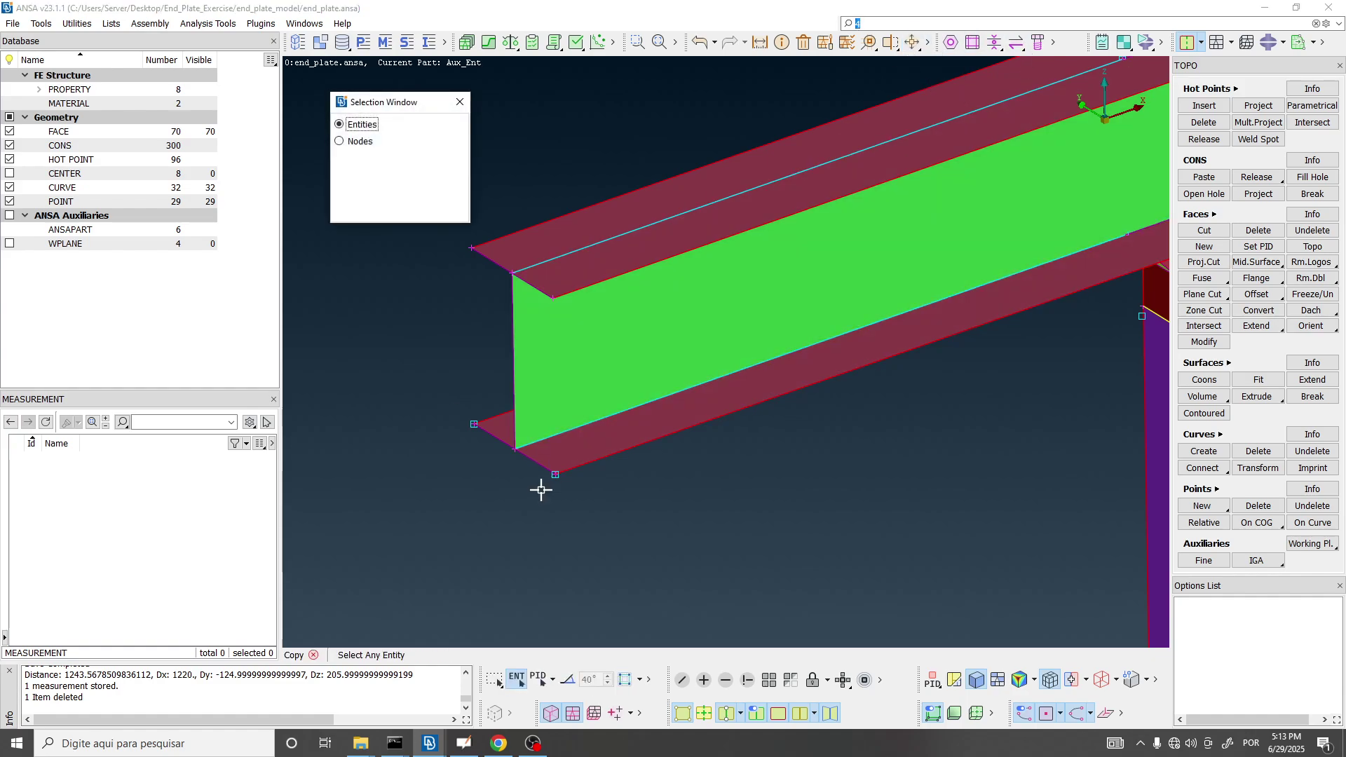
scroll(523, 485, up, 4)
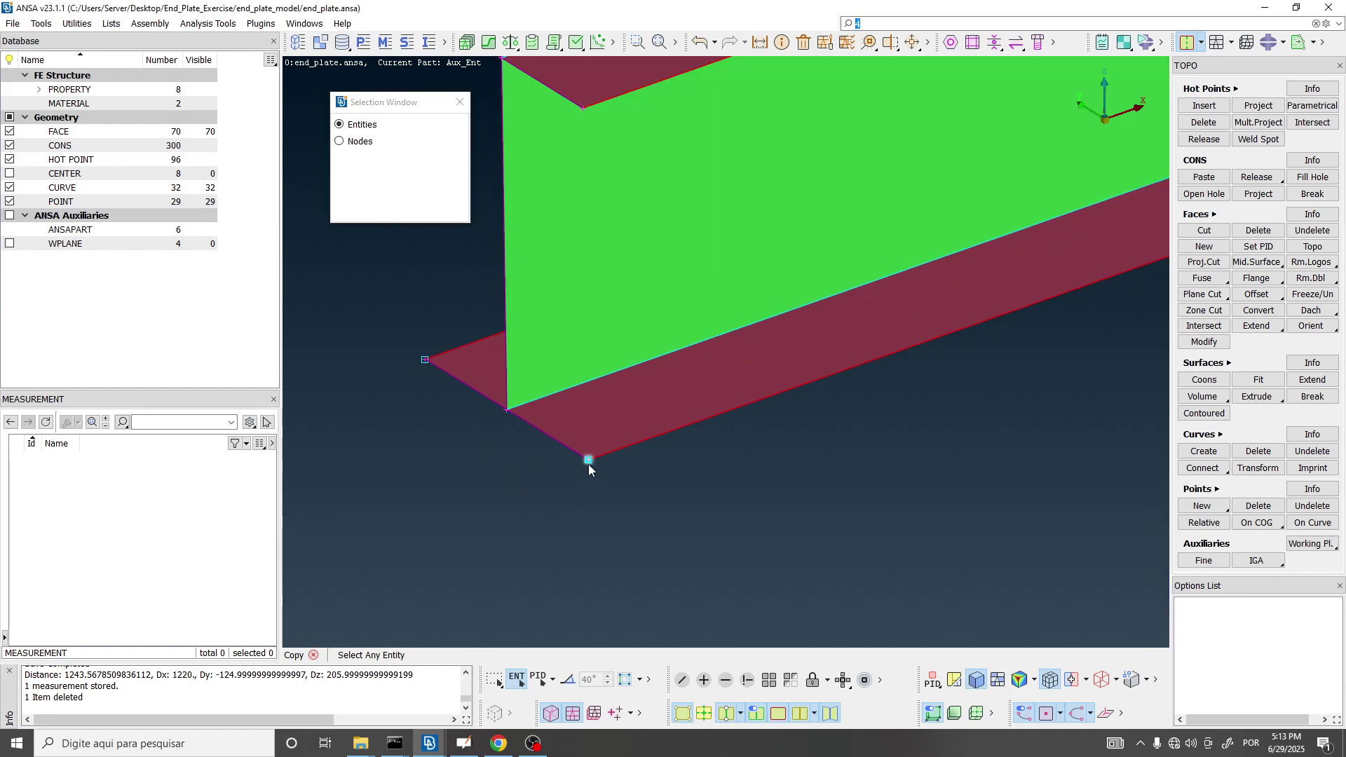
scroll(475, 435, down, 2)
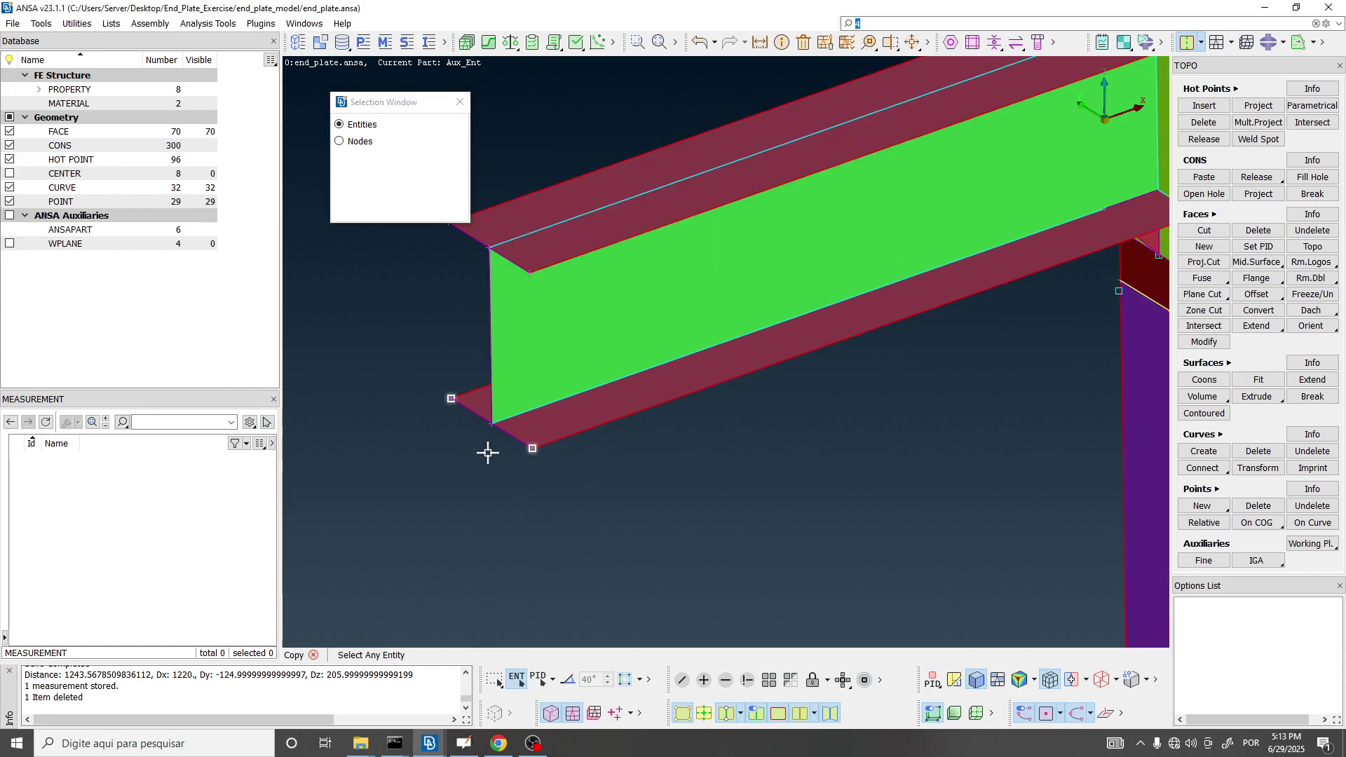
middle_click(487, 451)
scroll(530, 455, down, 3)
click(531, 452)
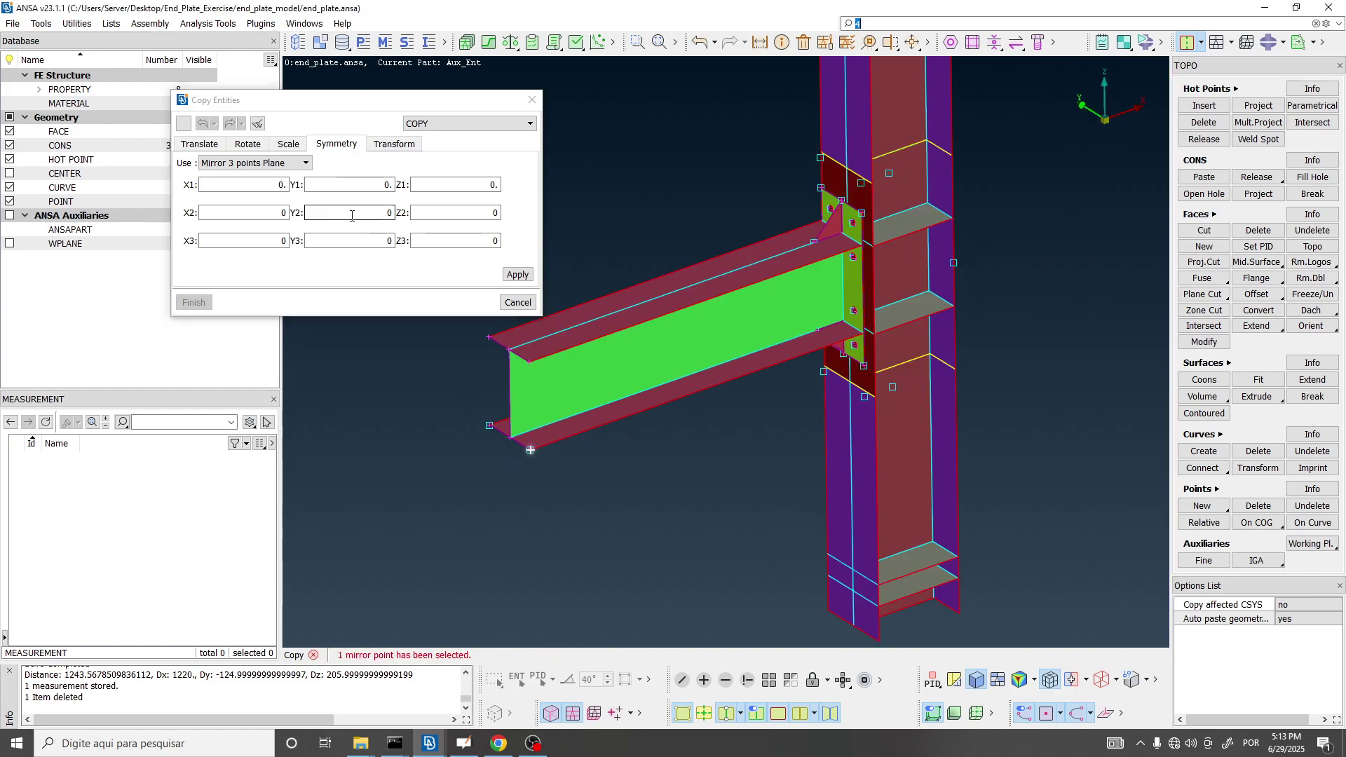
click(198, 144)
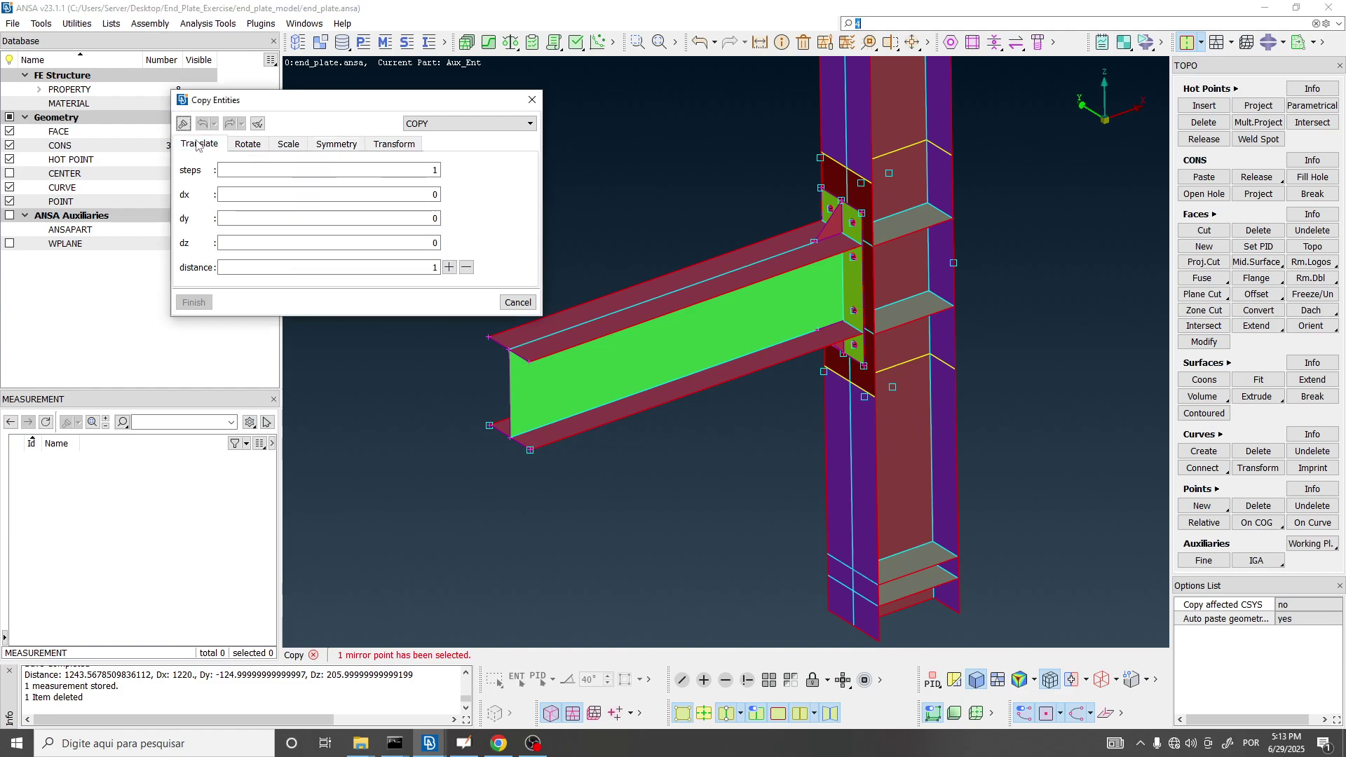
double_click(416, 196)
text(1)
double_click(408, 267)
text(20)
click(450, 268)
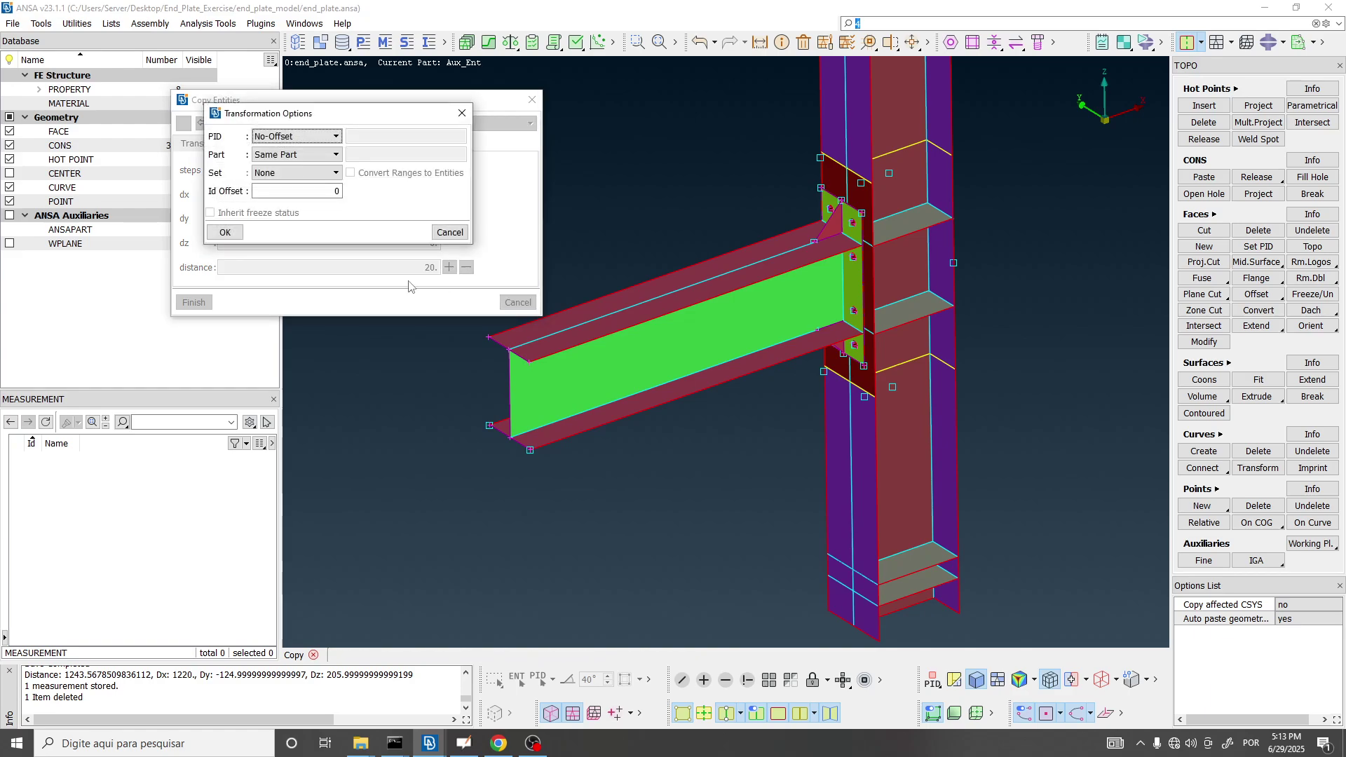
click(226, 233)
click(194, 303)
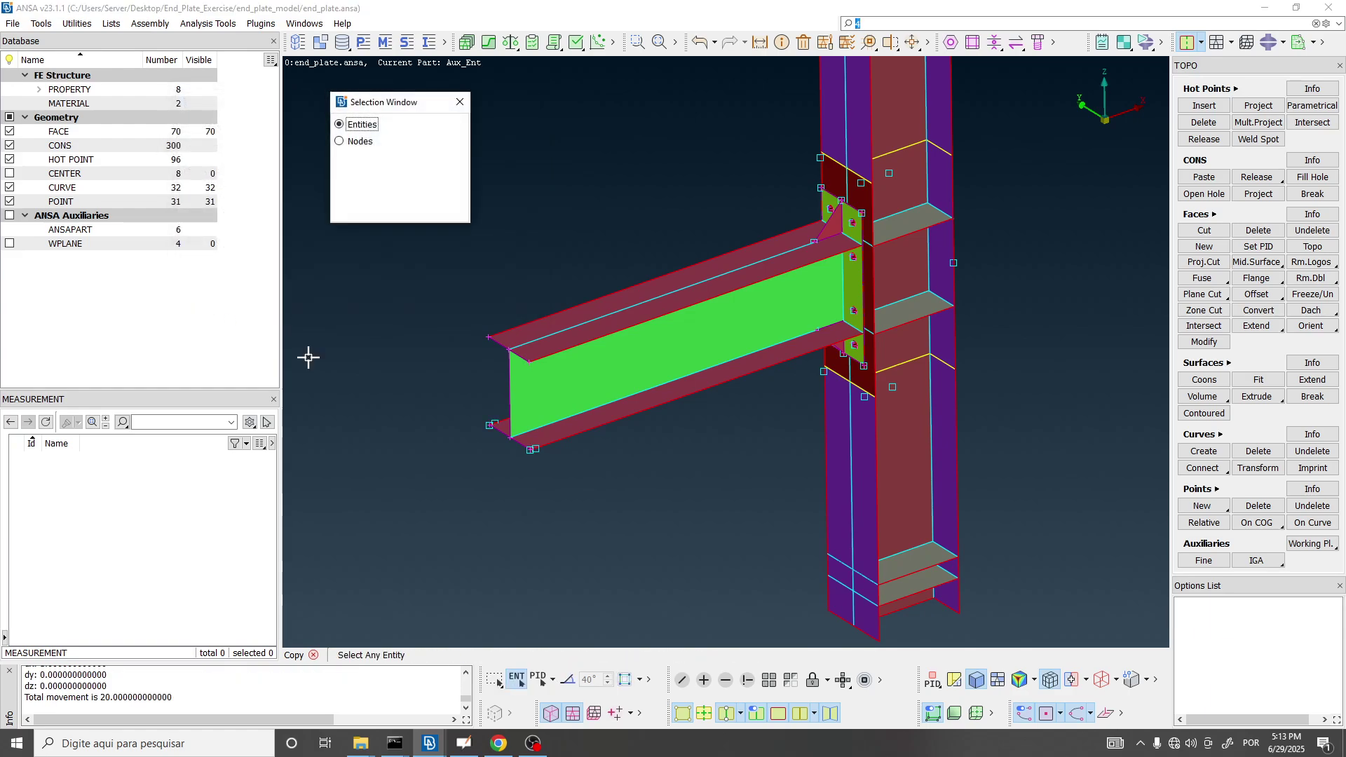
scroll(456, 461, up, 5)
scroll(709, 404, down, 5)
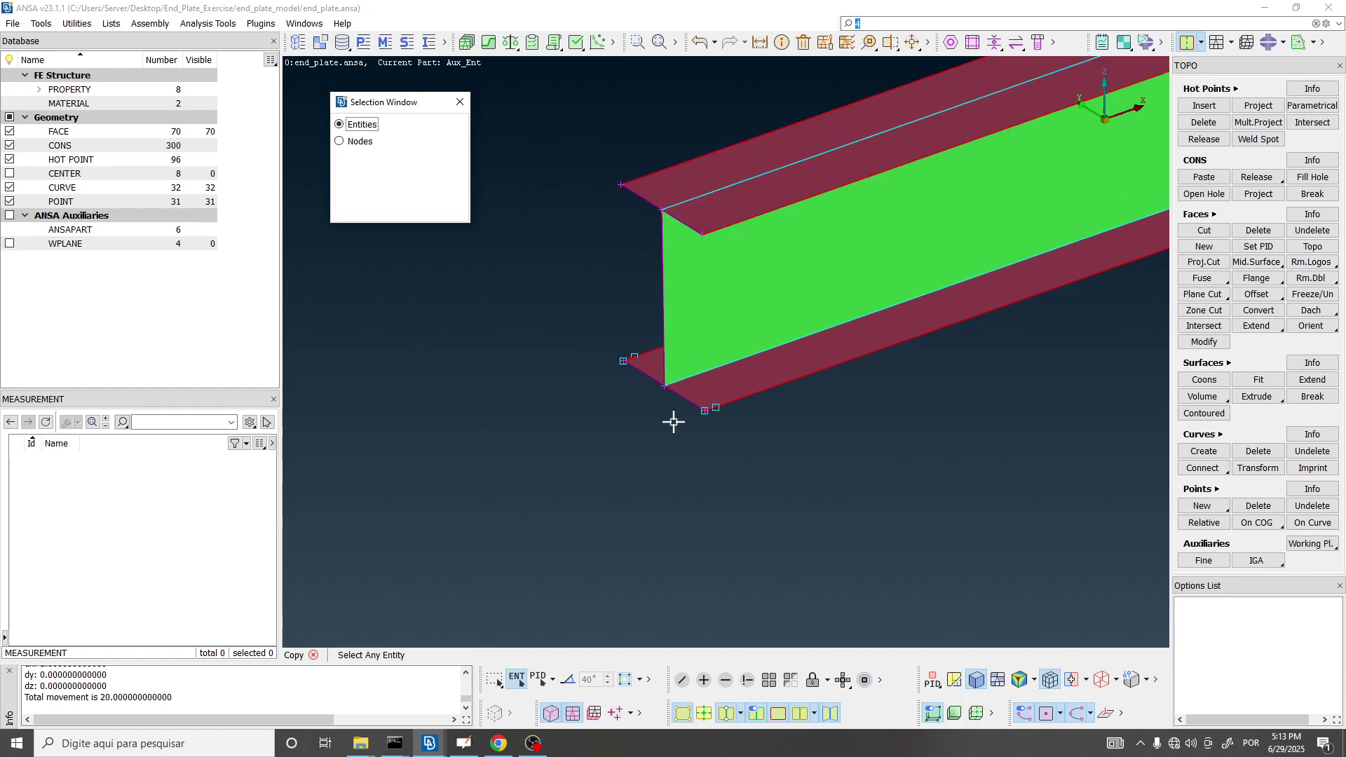
middle_click(716, 412)
Create a relative point 50 mm in the positive z direction from the near-side offset point on the lower flange at the beam's free end.
scroll(725, 412, up, 5)
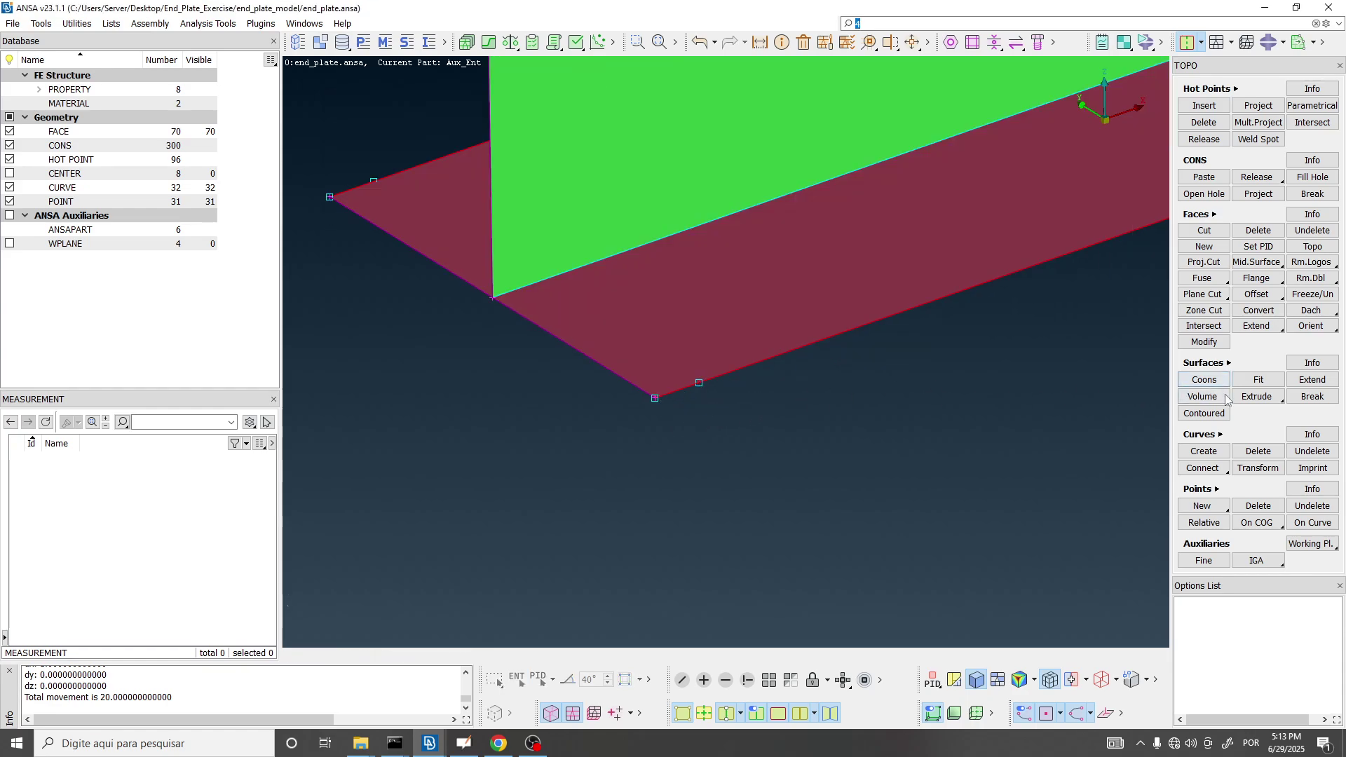
click(1215, 523)
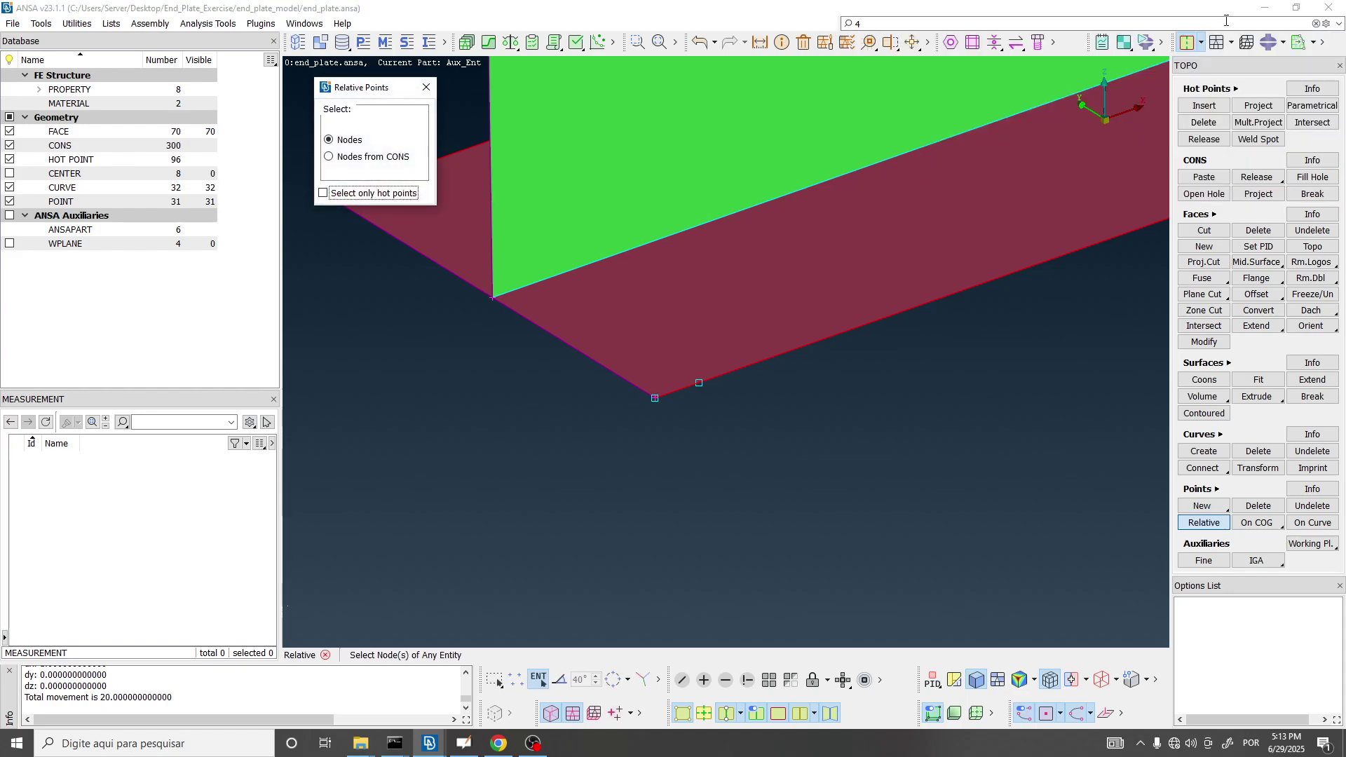
click(700, 383)
middle_click(735, 459)
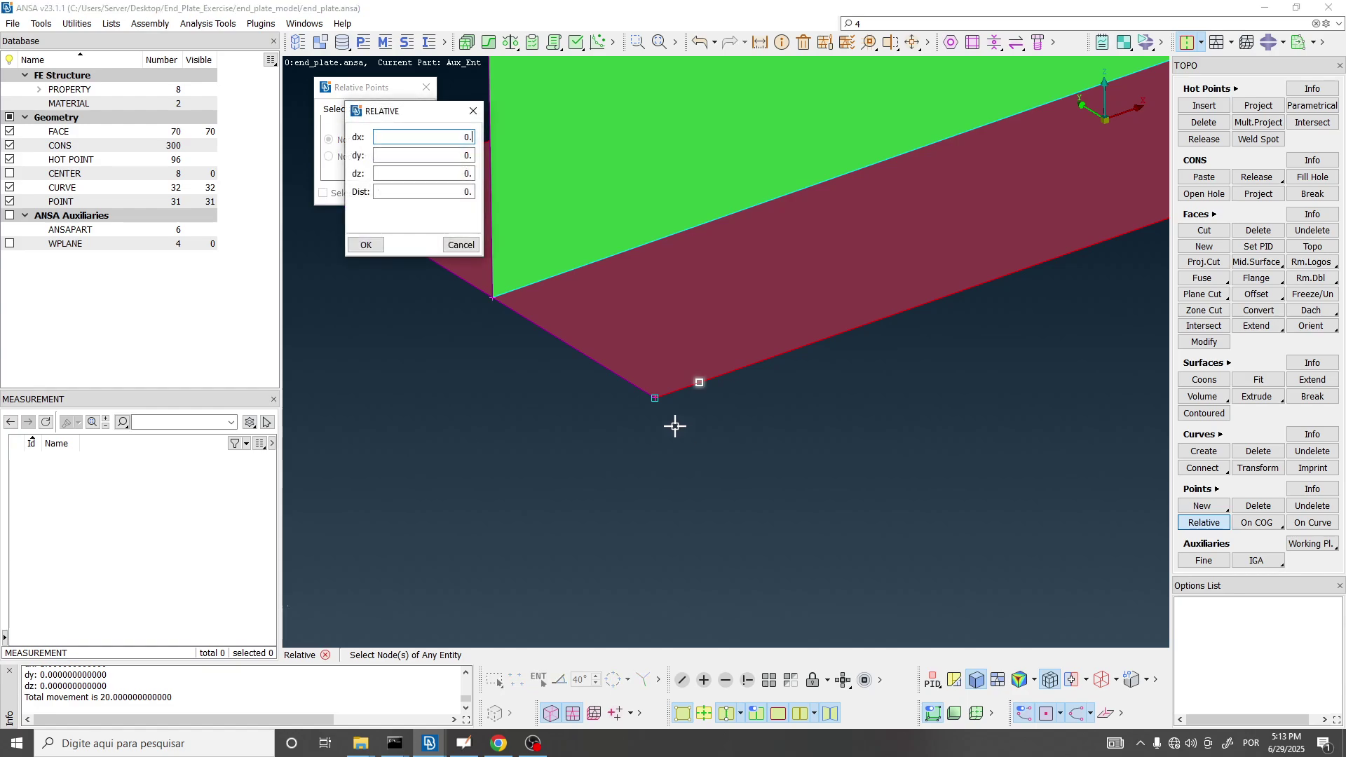
click(455, 174)
text(1)
key(Tab)
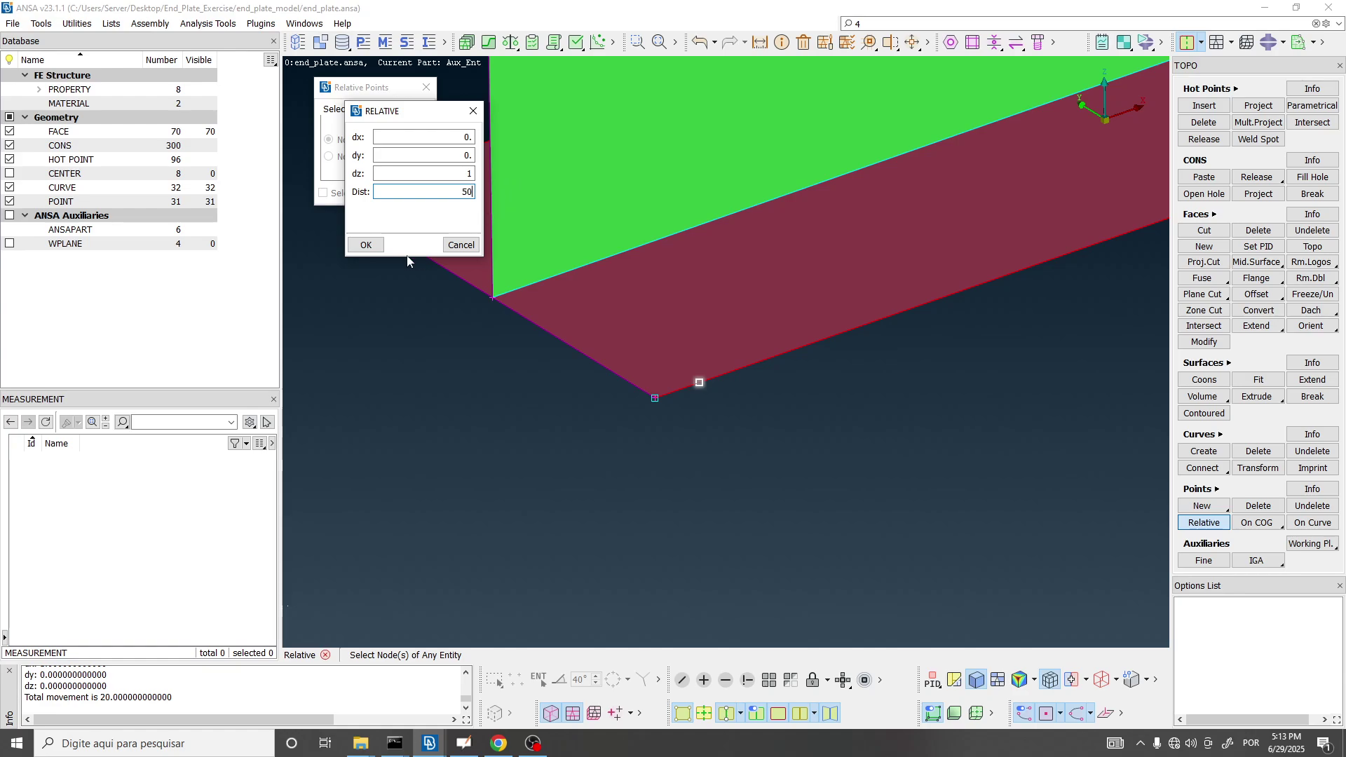
click(365, 245)
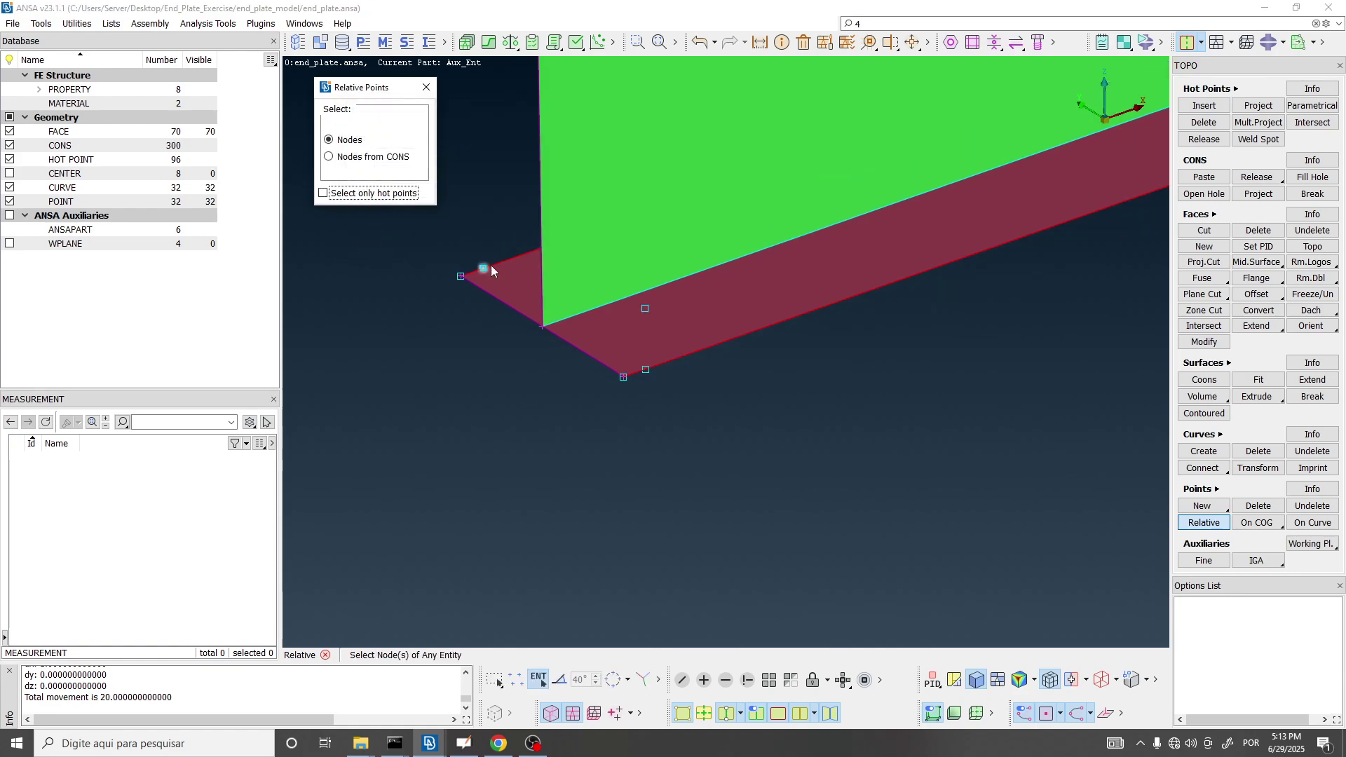
click(425, 87)
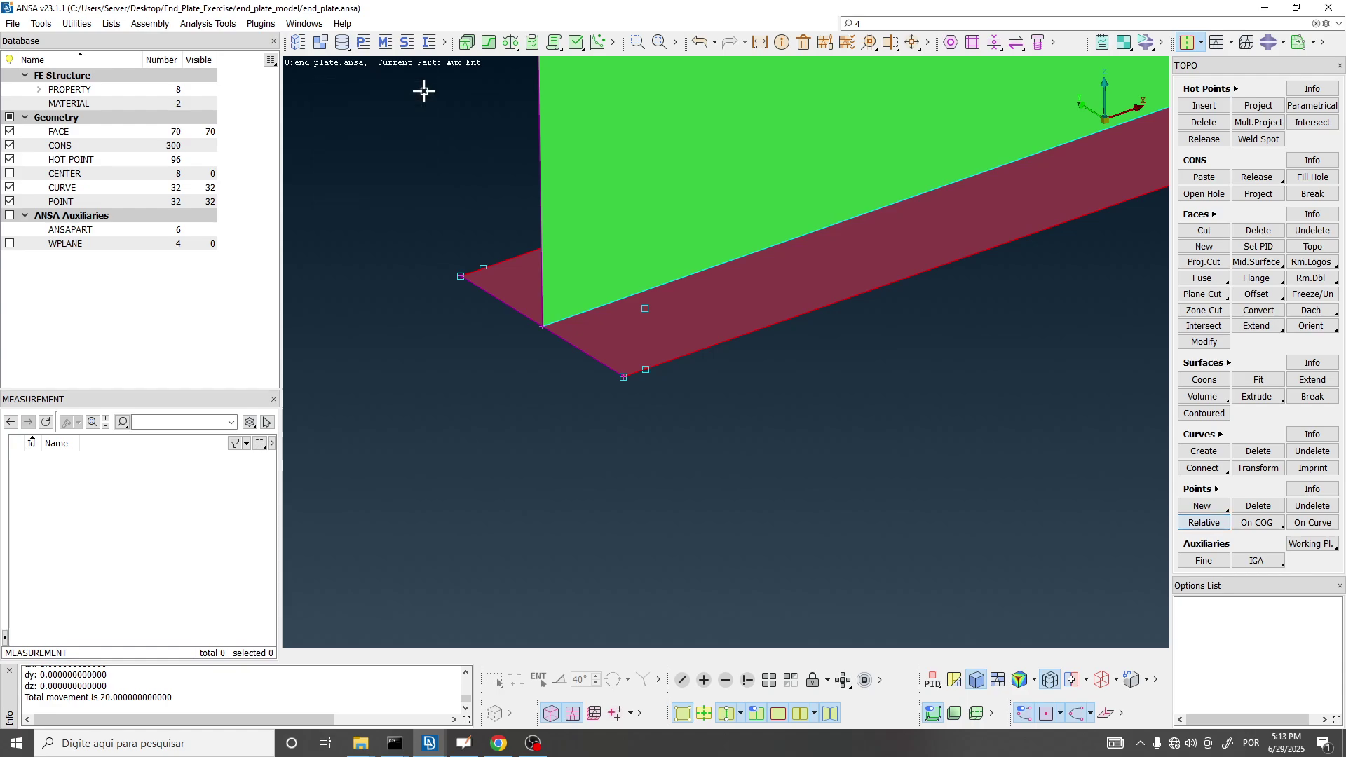
Plane-cut all auto-selected faces and curves through the three offset points near the beam's free end.
scroll(476, 304, down, 3)
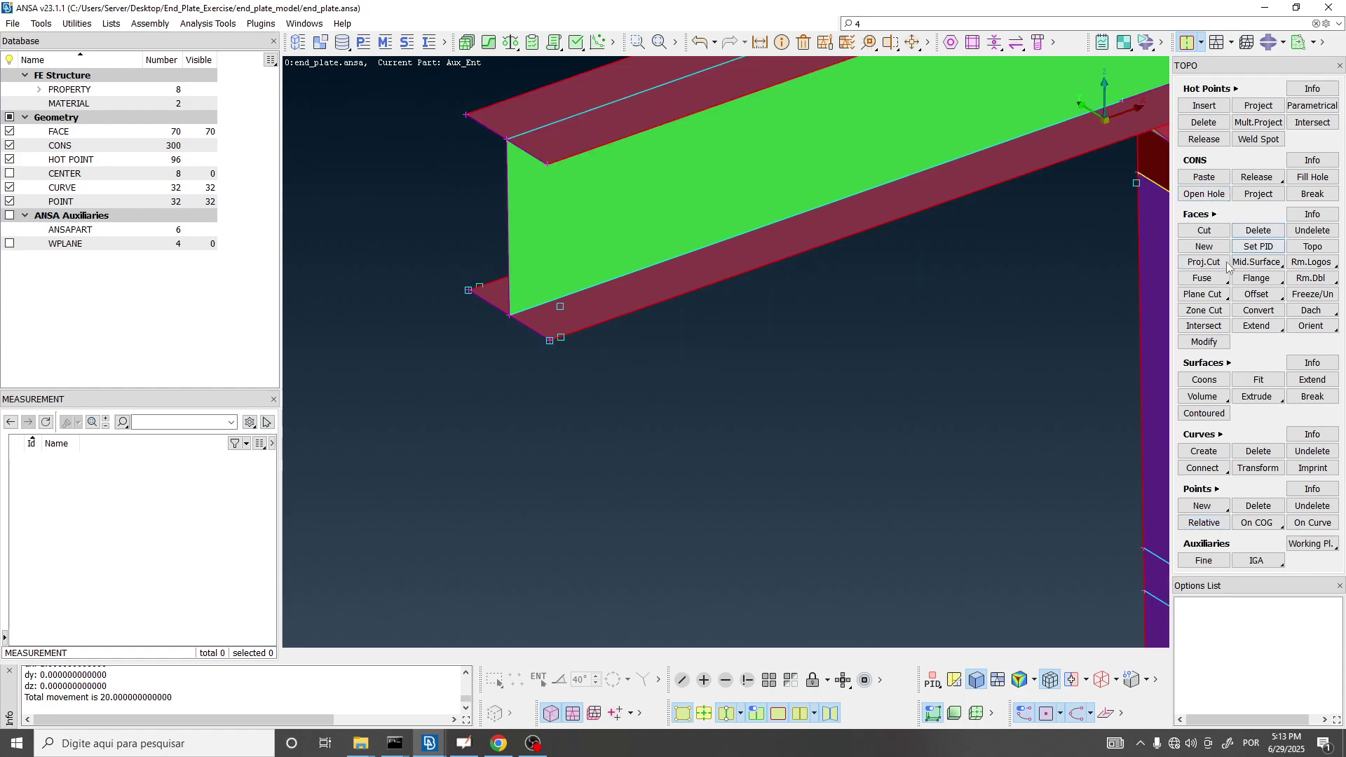
click(1204, 294)
click(561, 338)
click(561, 307)
click(481, 286)
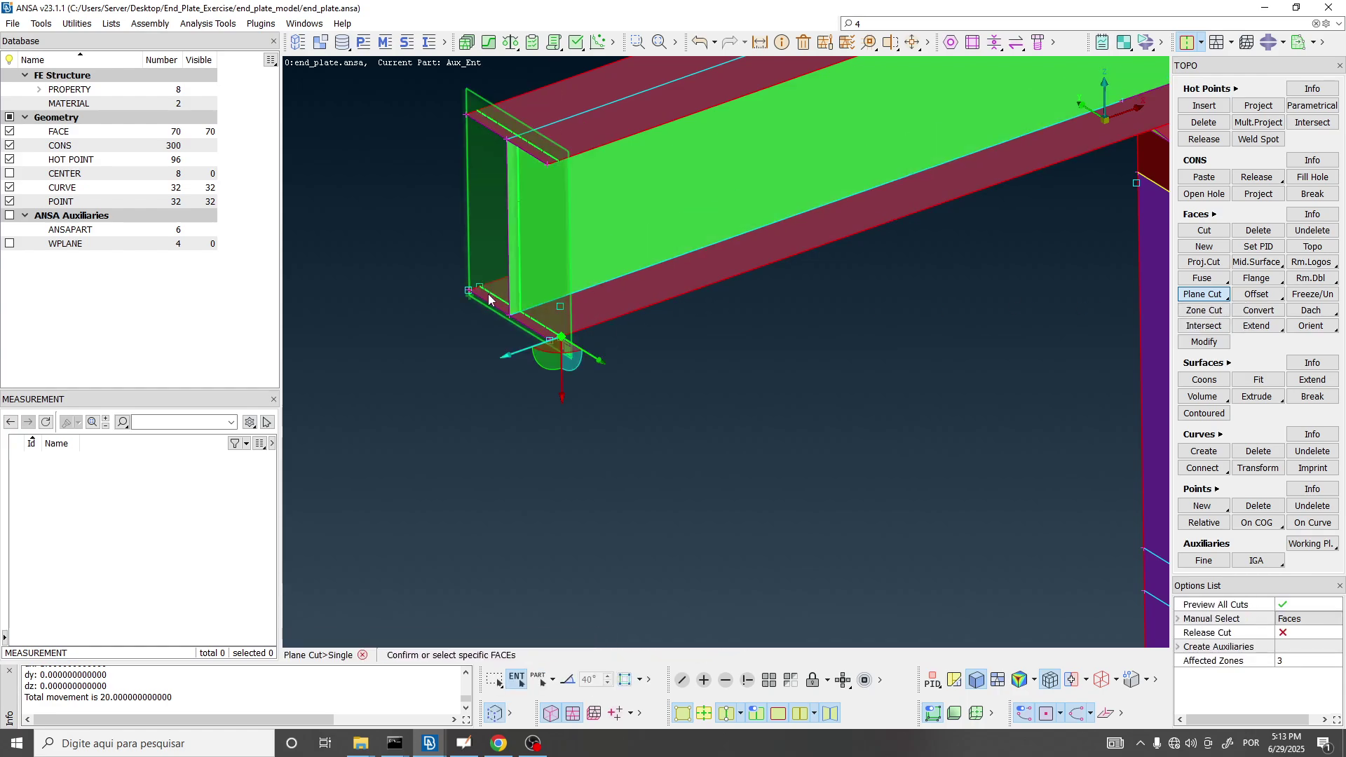
middle_click(672, 396)
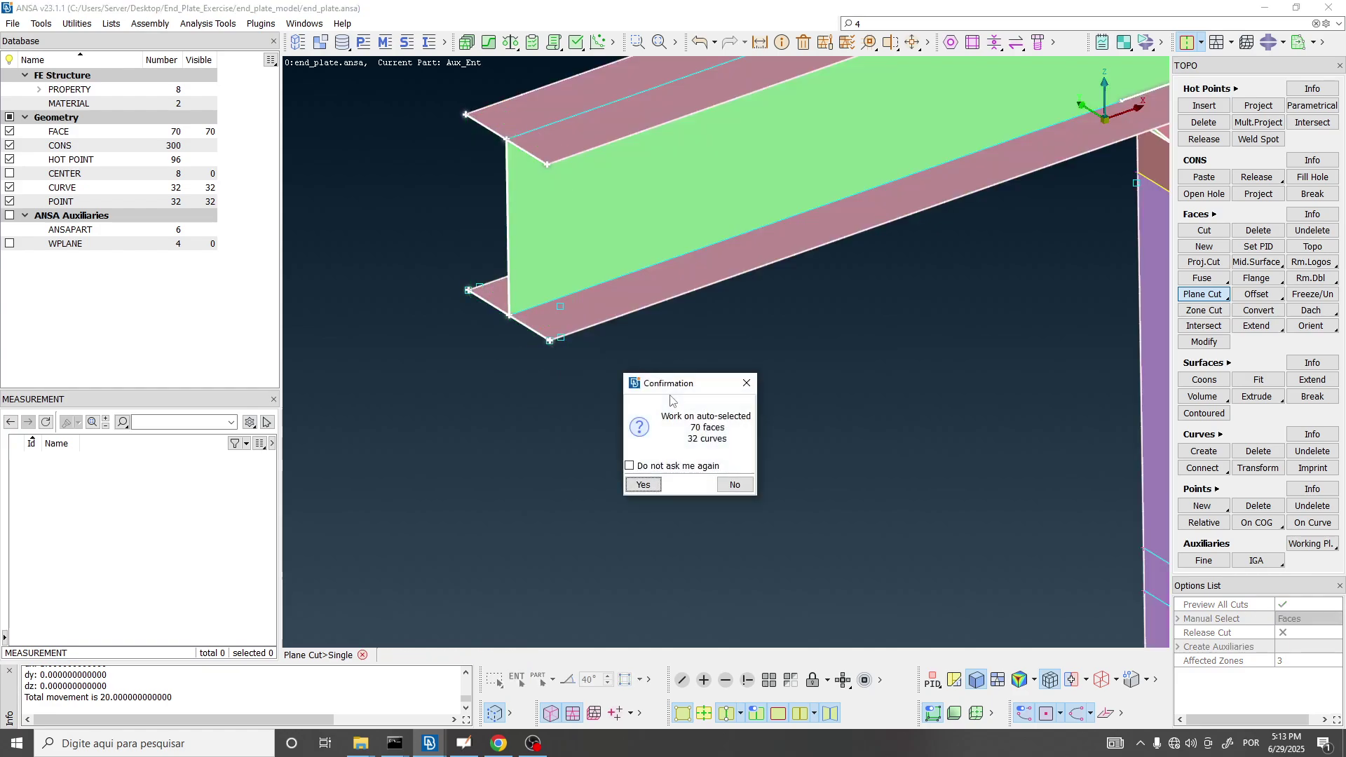
click(644, 485)
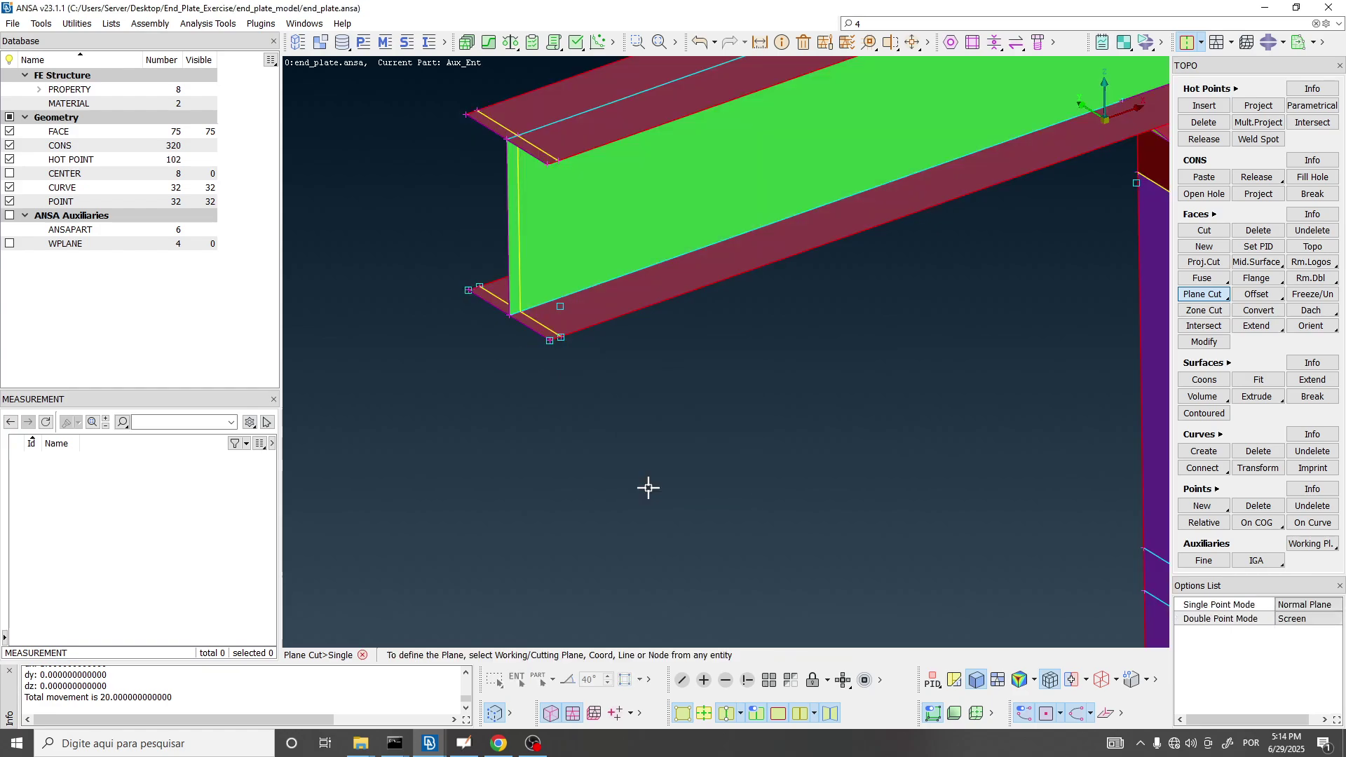
scroll(645, 486, down, 5)
scroll(592, 382, up, 8)
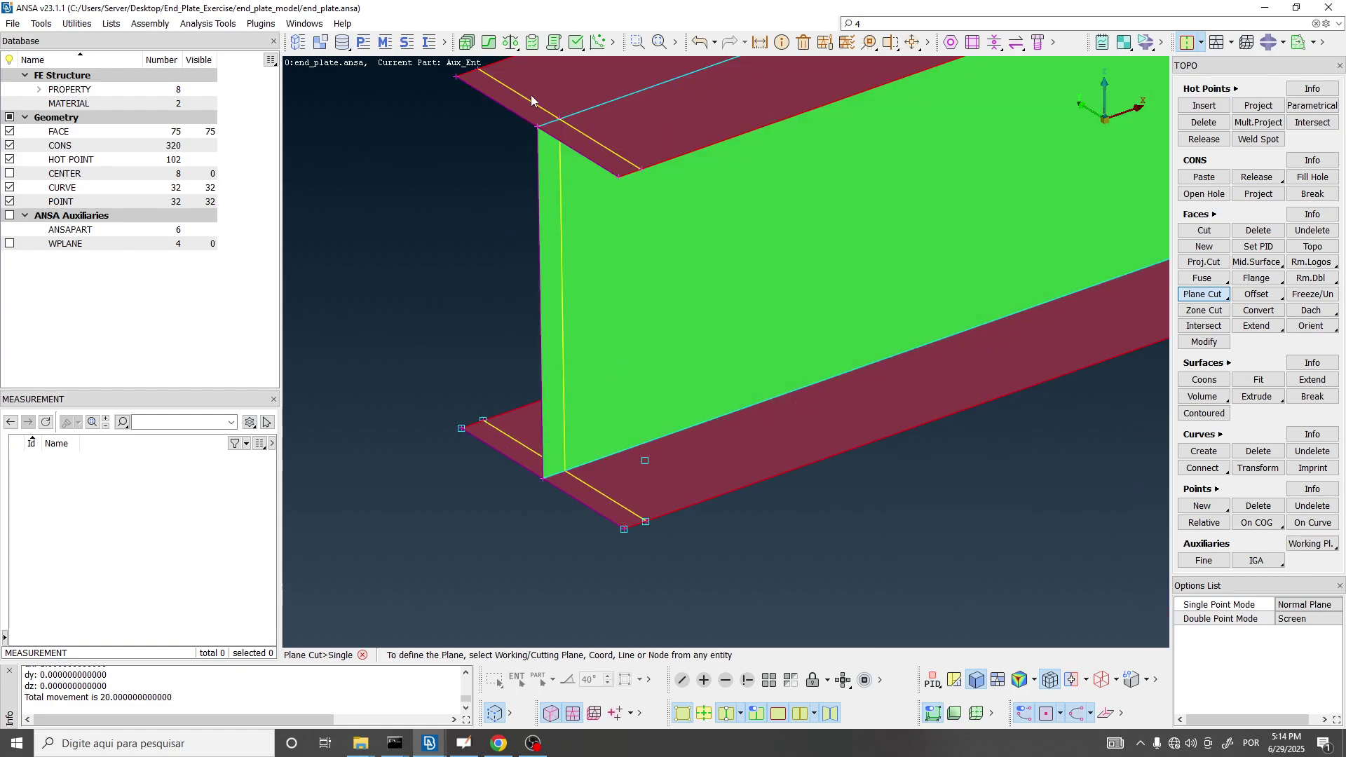
scroll(542, 485, down, 4)
mouse_move(559, 384)
ctrl+mouse_down()
mouse_move(549, 339)
mouse_move(531, 356)
mouse_move(548, 385)
ctrl+mouse_up()
scroll(548, 385, up, 4)
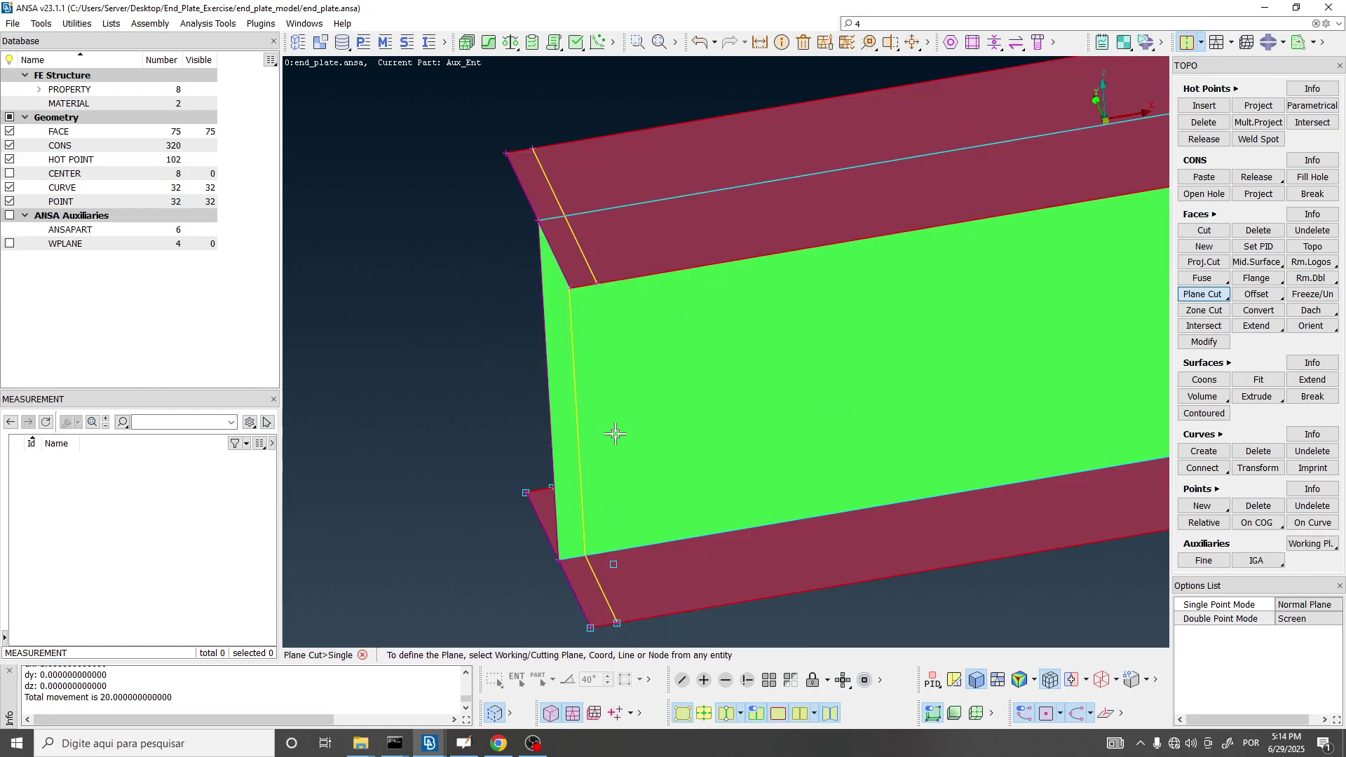
scroll(611, 439, down, 3)
key(Escape)
Define a planar face from the near-side web and flange cut edges and place it in a new part named beam_stiffener.
click(1204, 246)
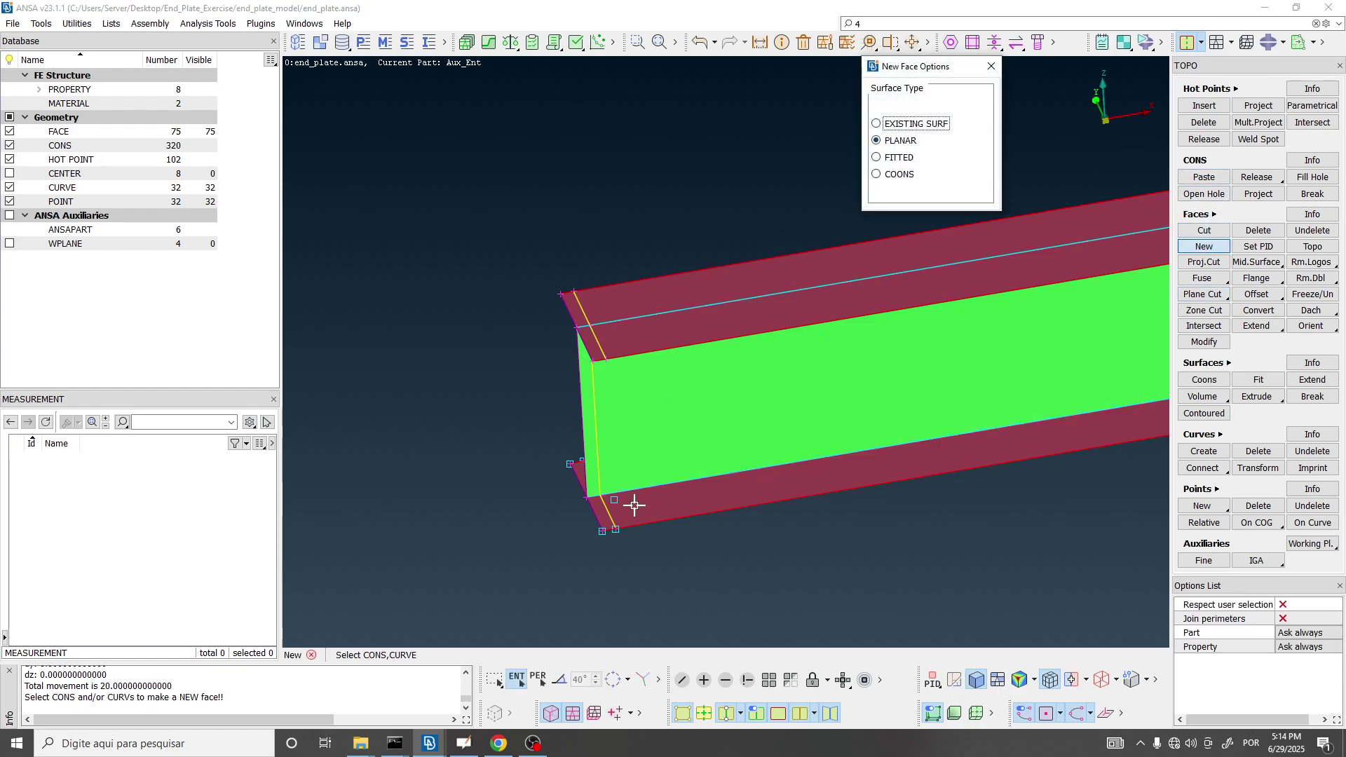
click(613, 506)
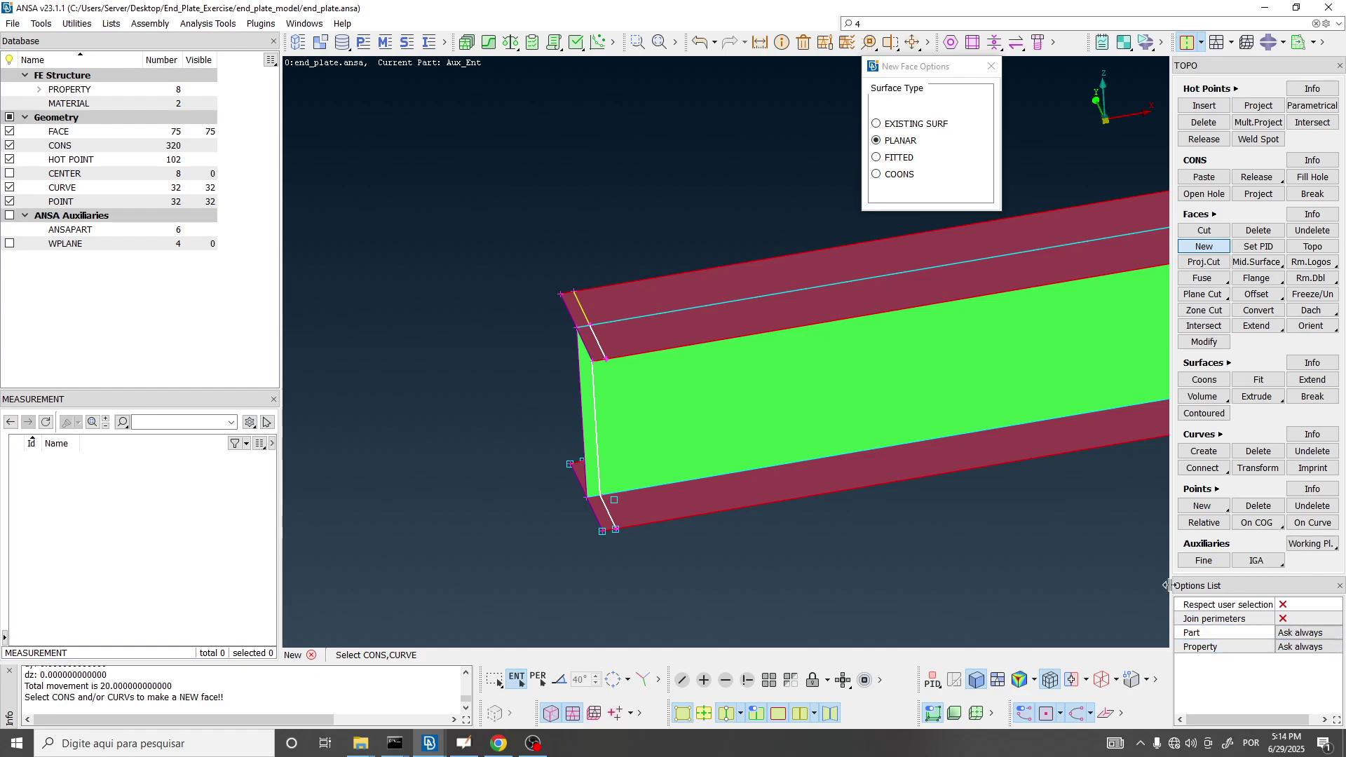
middle_click(744, 134)
click(487, 226)
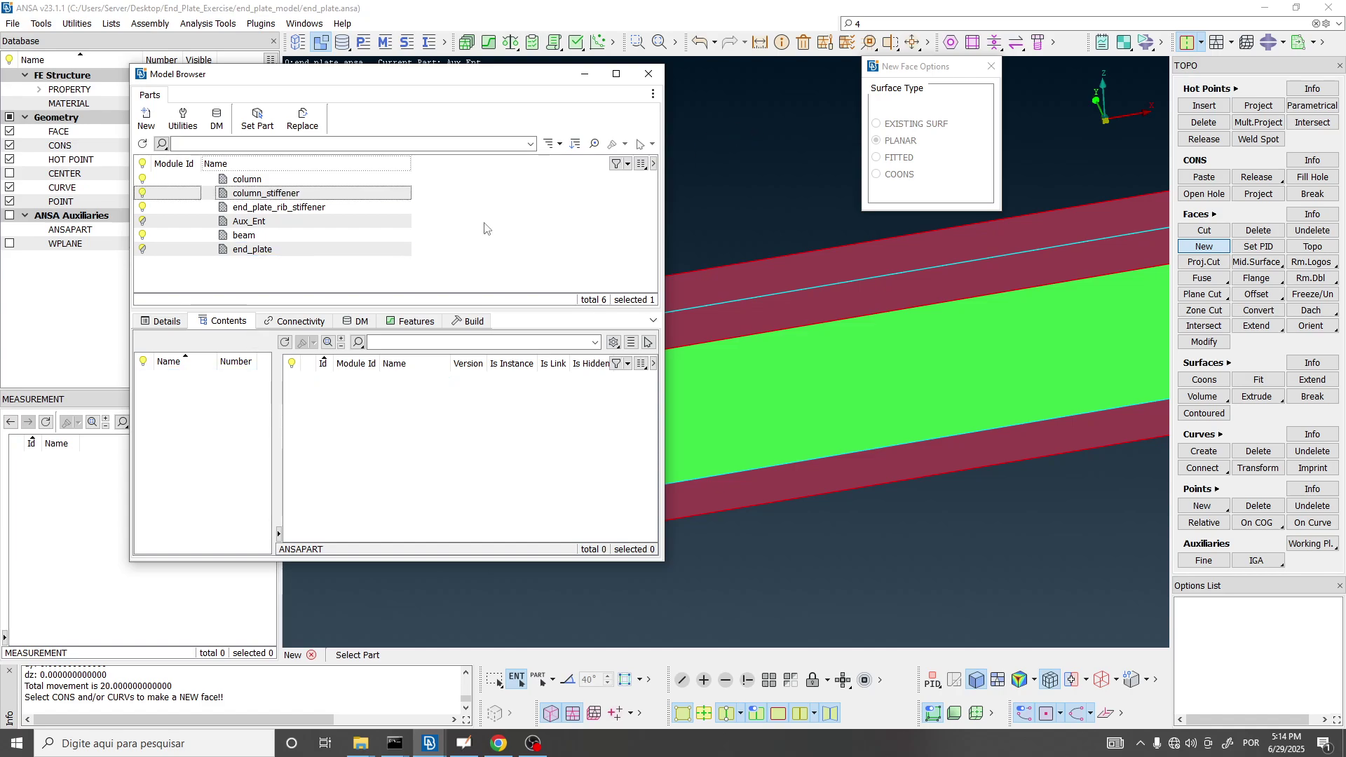
click(176, 129)
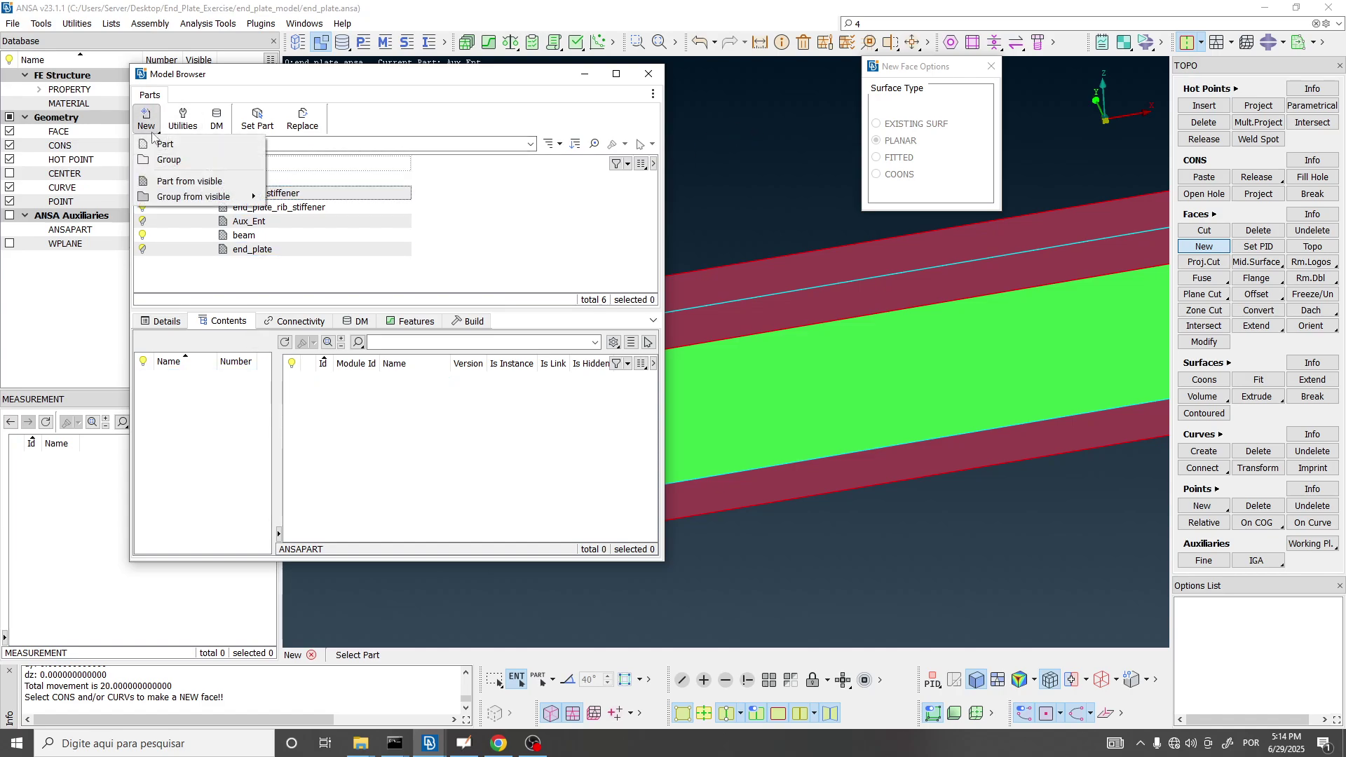
click(162, 141)
double_click(248, 265)
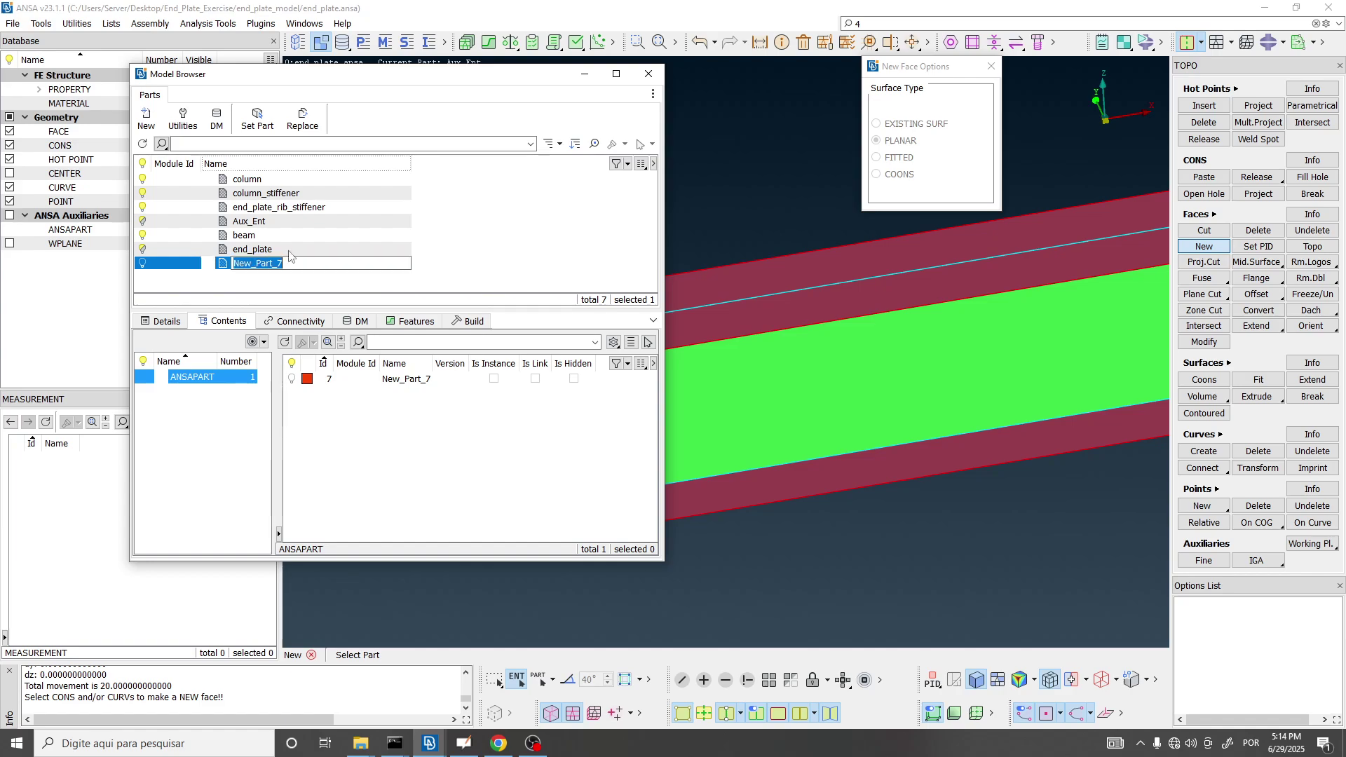
text(beam_stif)
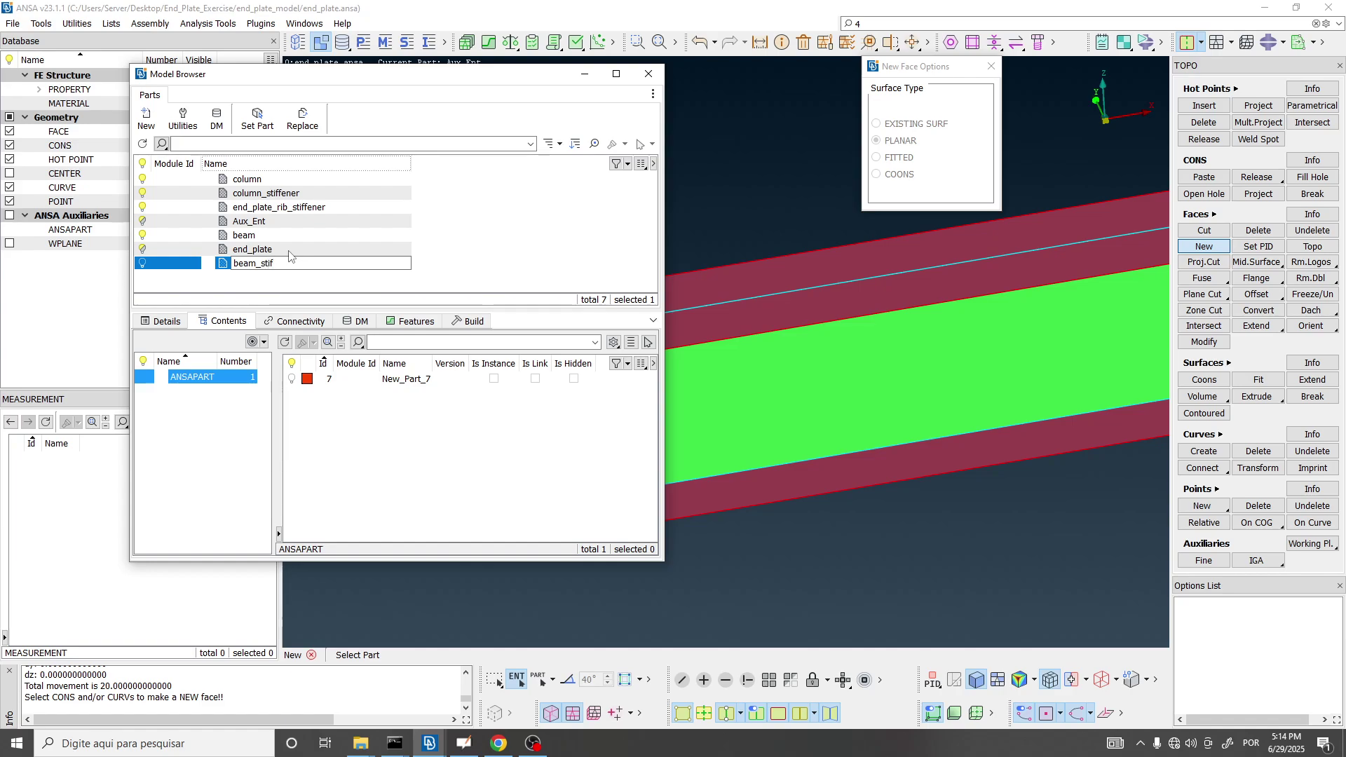
text(fener)
key(Return)
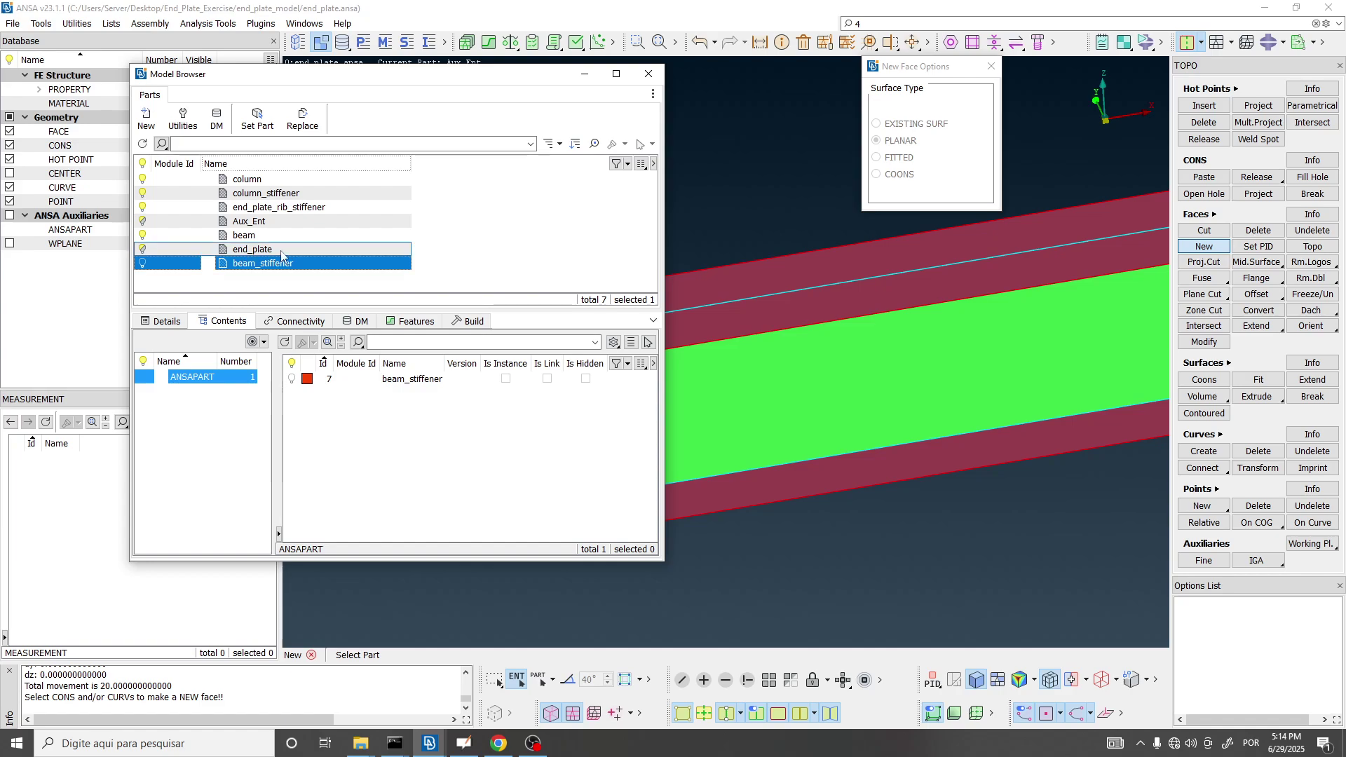
middle_click(295, 258)
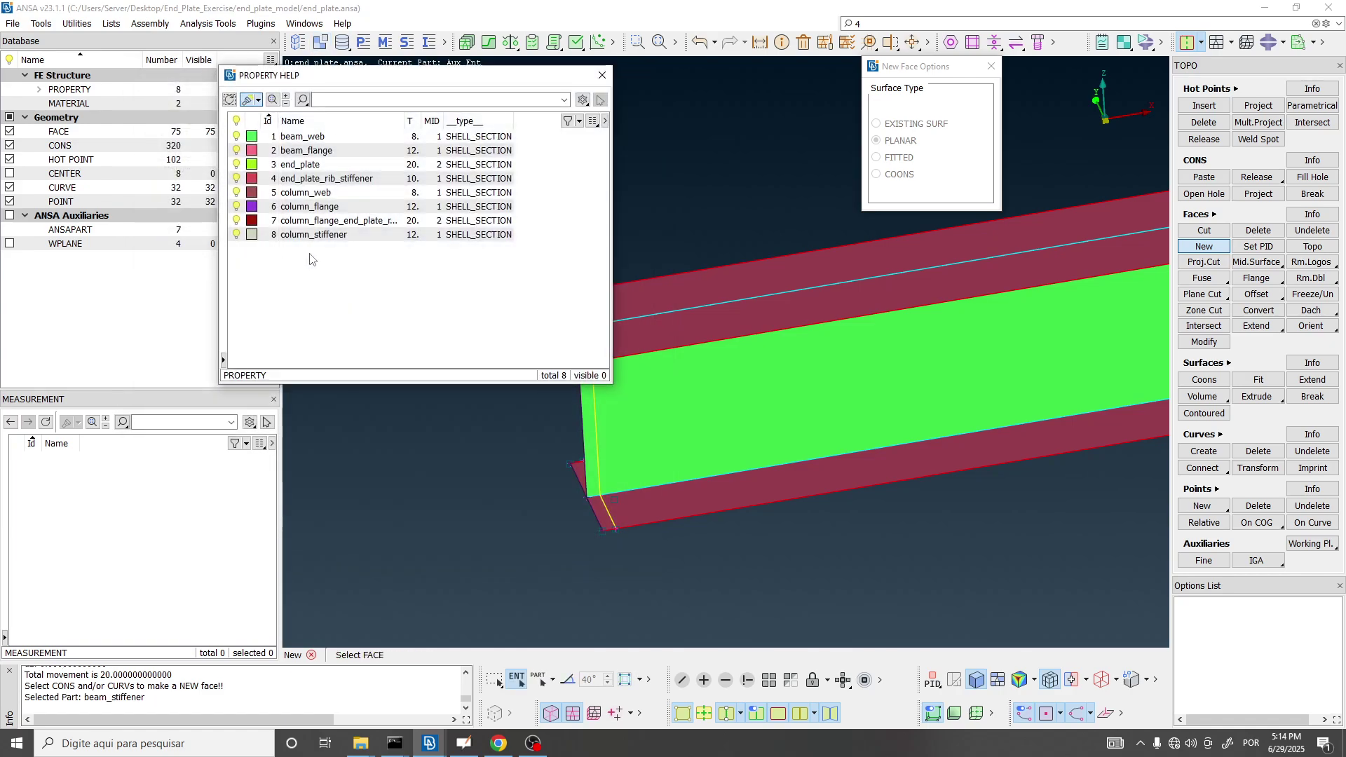
Copy the column_stiffener property as beam_stiffener and assign it to the new stiffener face.
scroll(527, 444, down, 5)
click(343, 235)
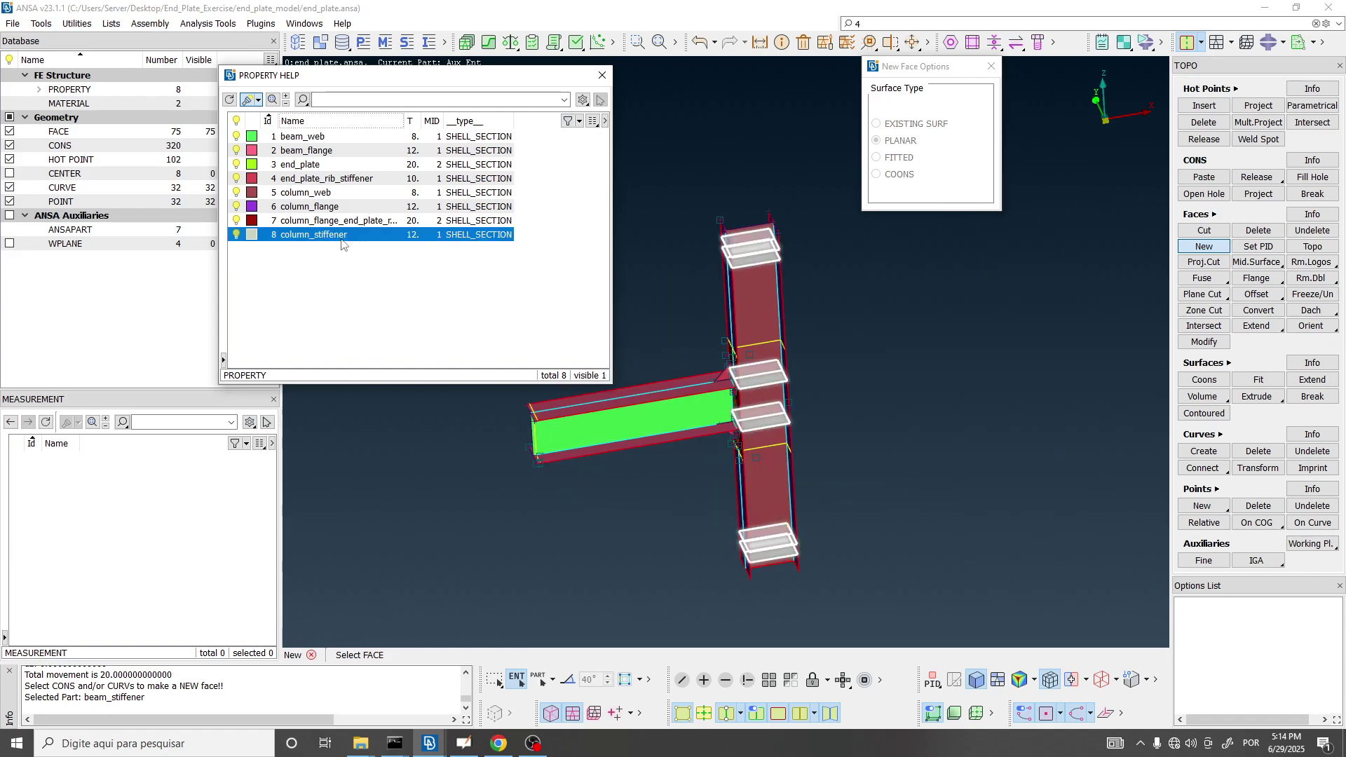
right_click(343, 243)
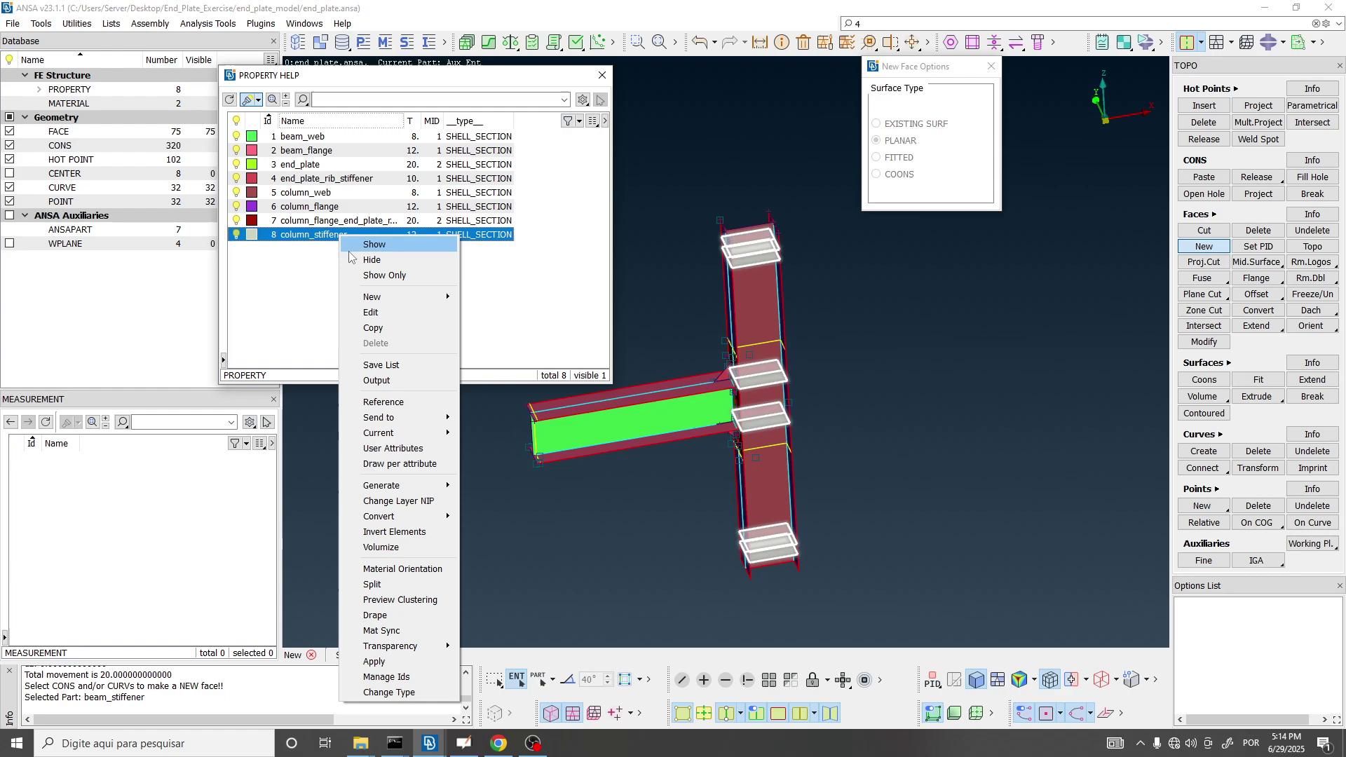
mouse_move(379, 328)
click(495, 297)
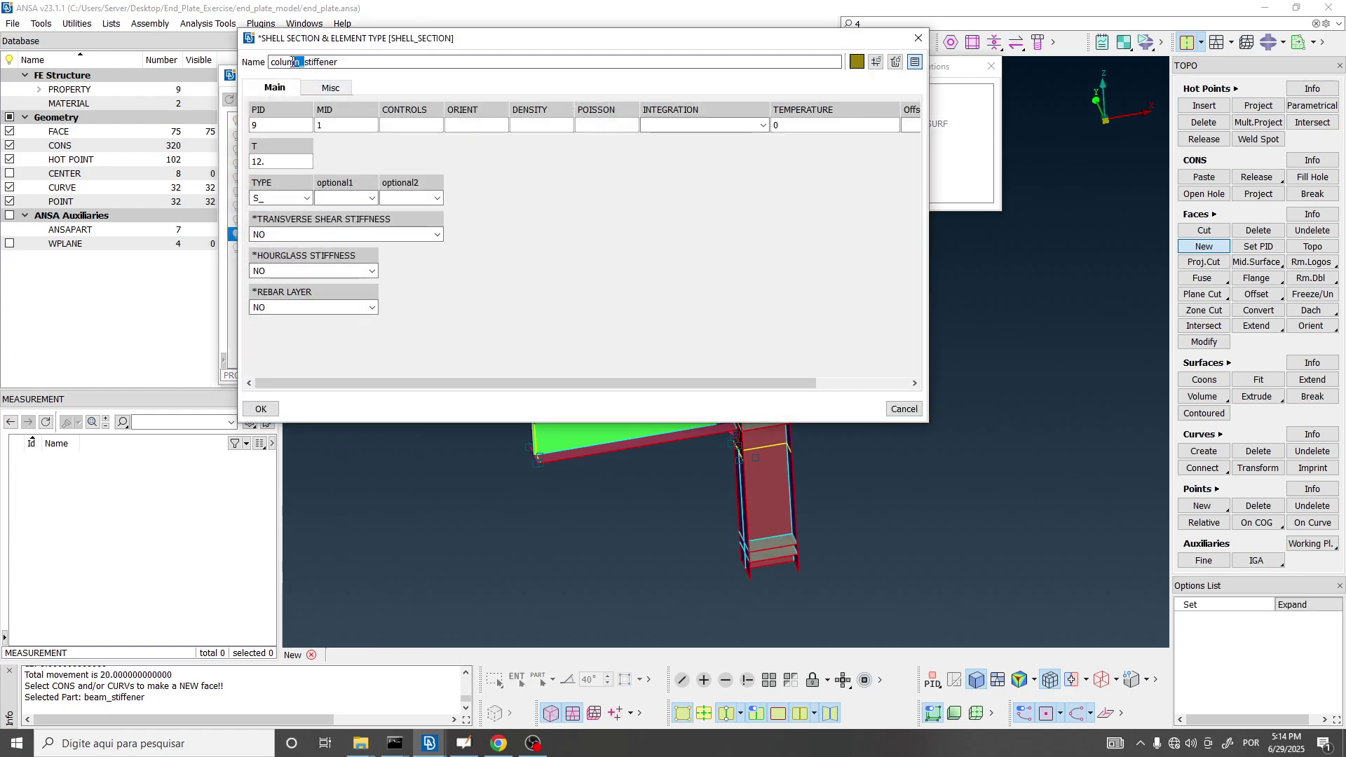
text(beam)
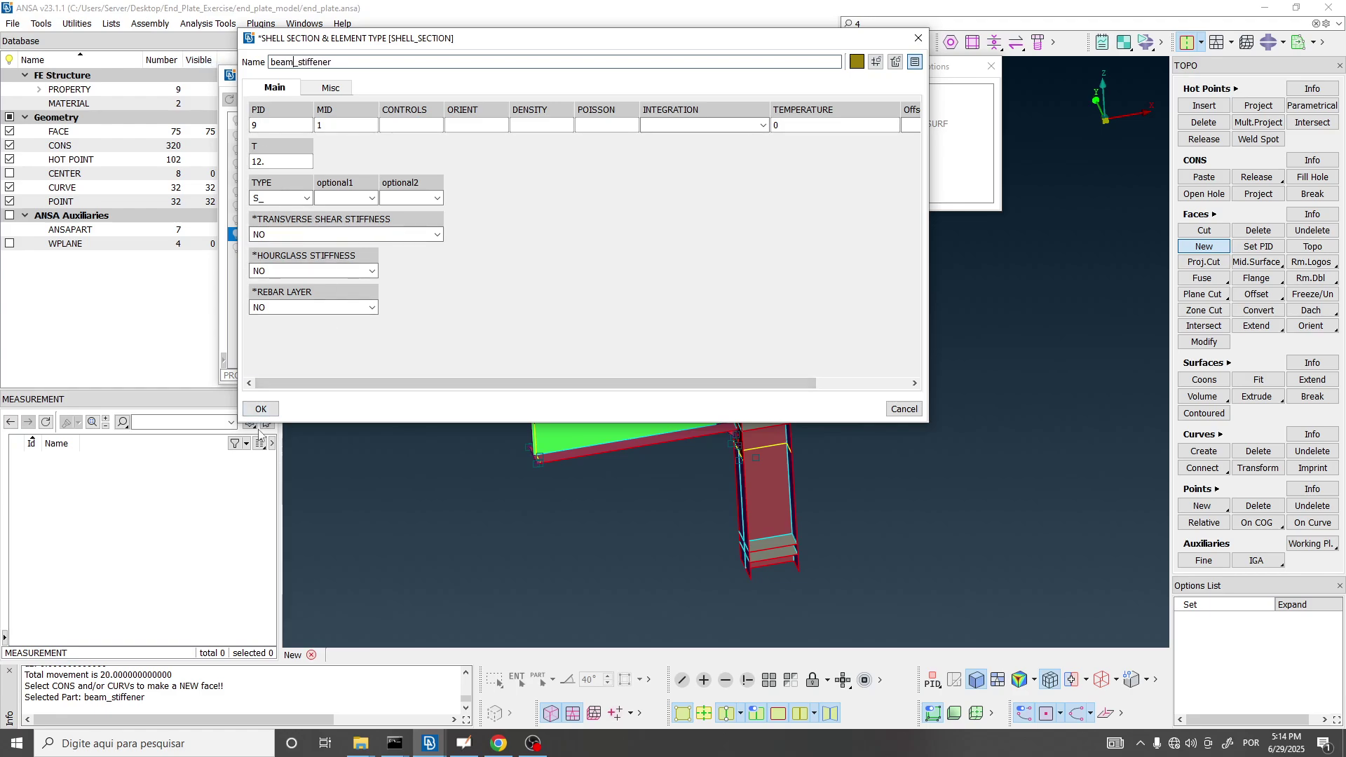
key(Tab)
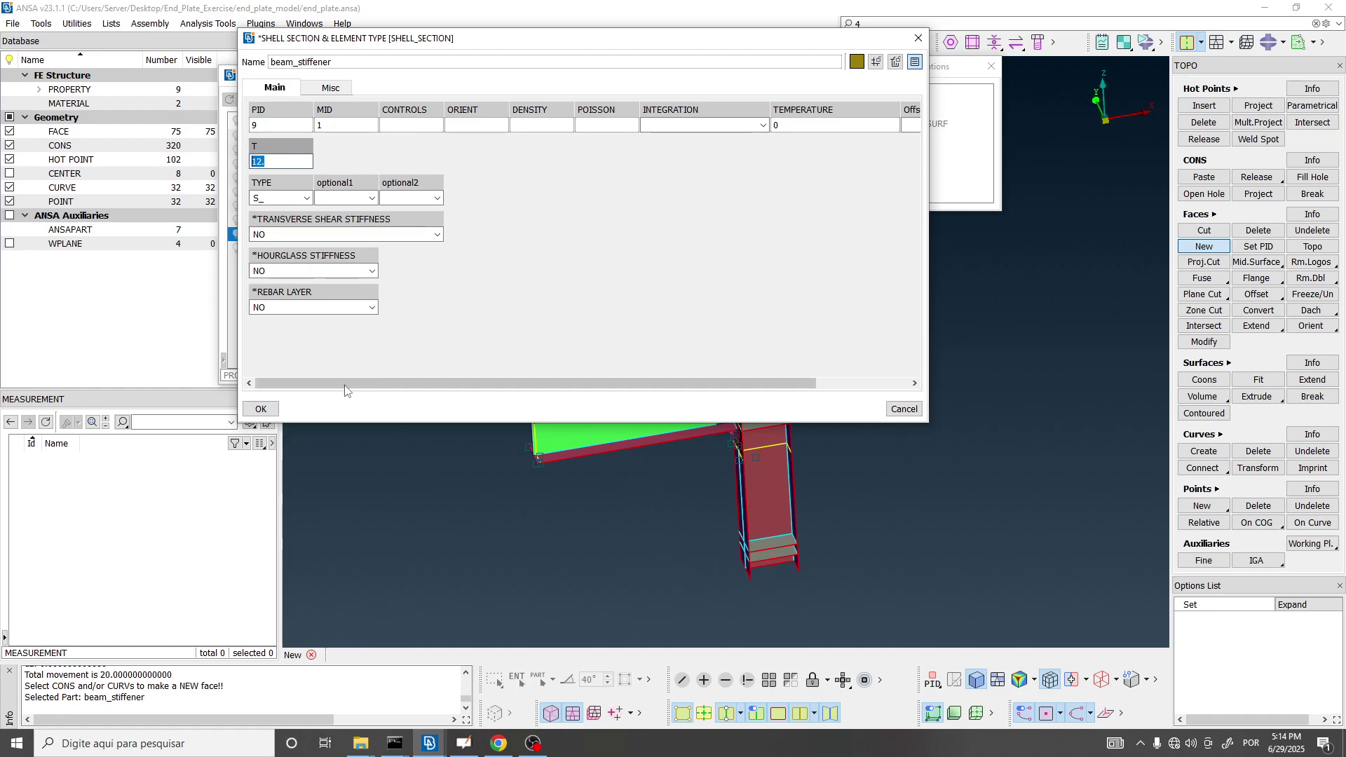
click(261, 410)
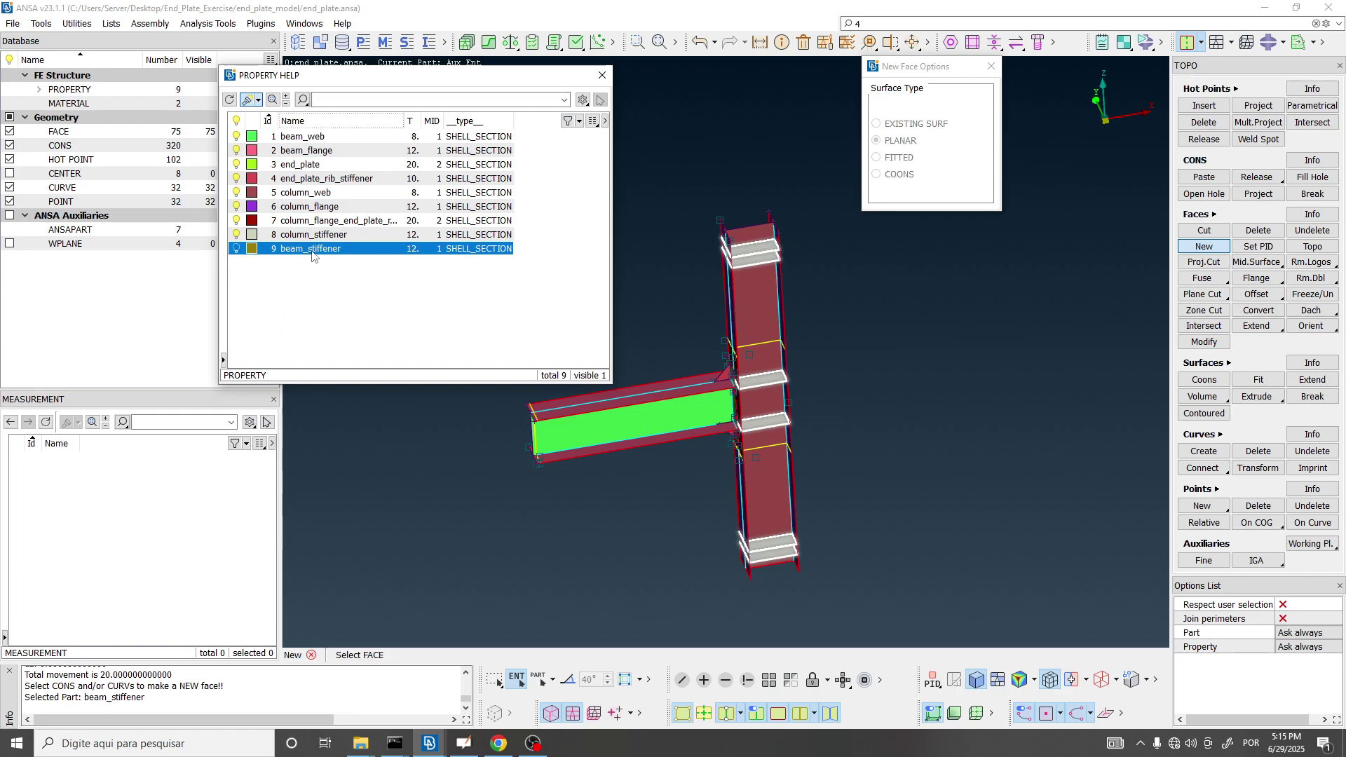
double_click(311, 249)
click(283, 295)
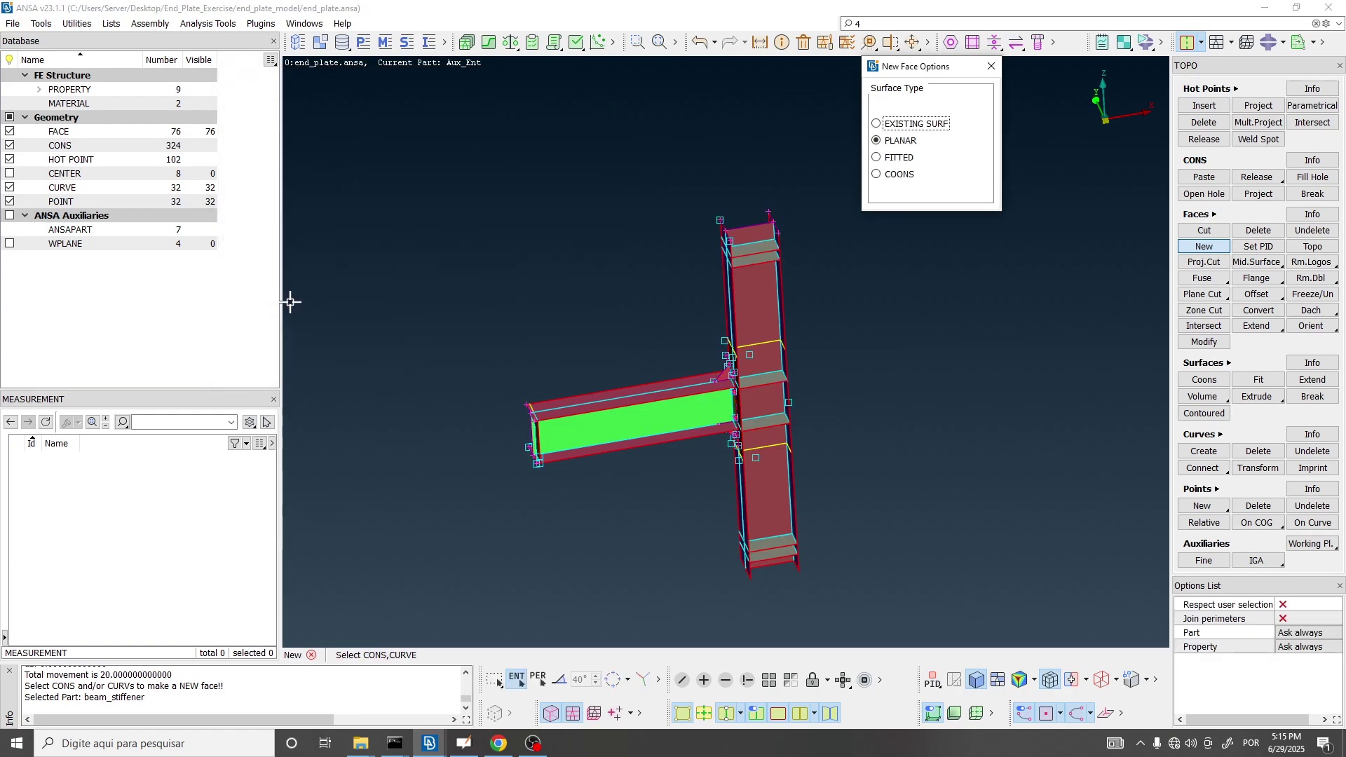
Create the planar stiffener face on the opposite side of the web from its cut edges, using the beam_stiffener part and property.
scroll(550, 453, up, 5)
ctrl+drag(550, 454, 809, 354)
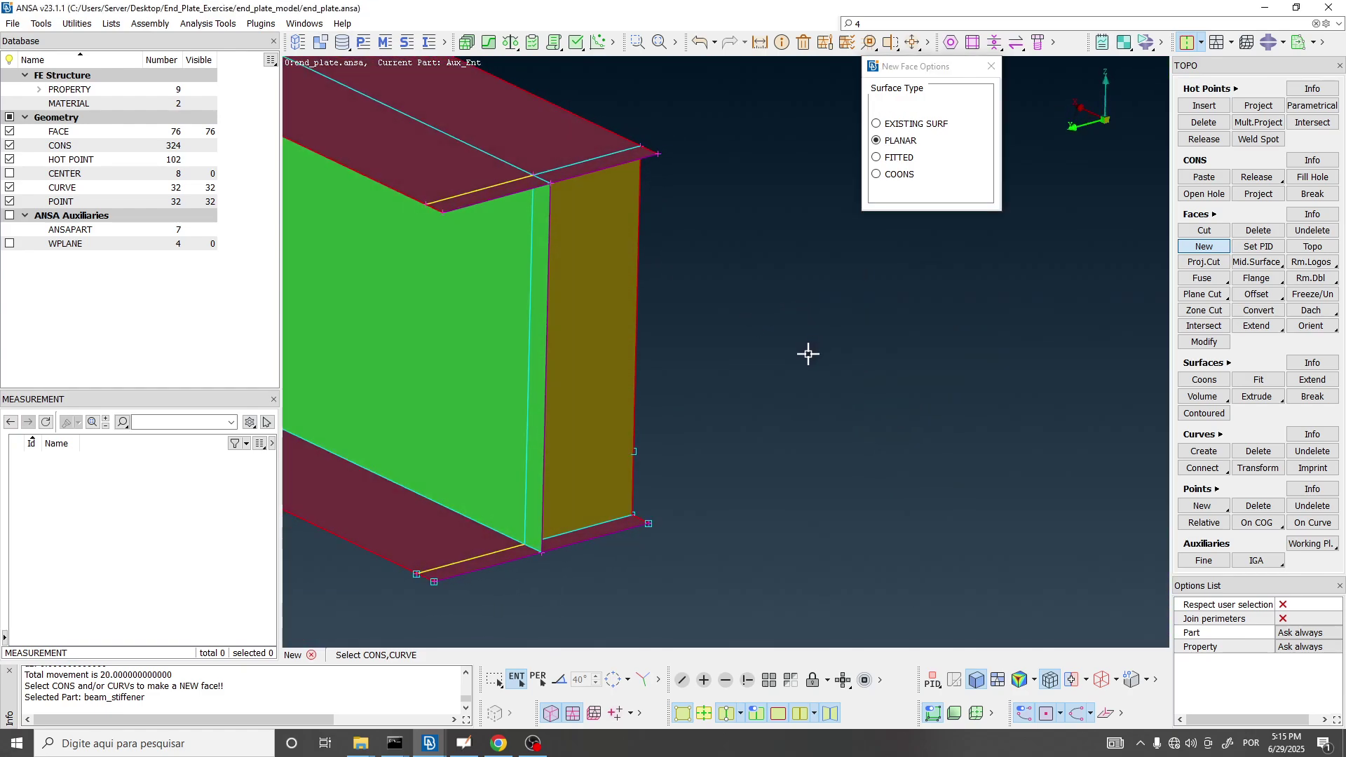
scroll(847, 368, down, 3)
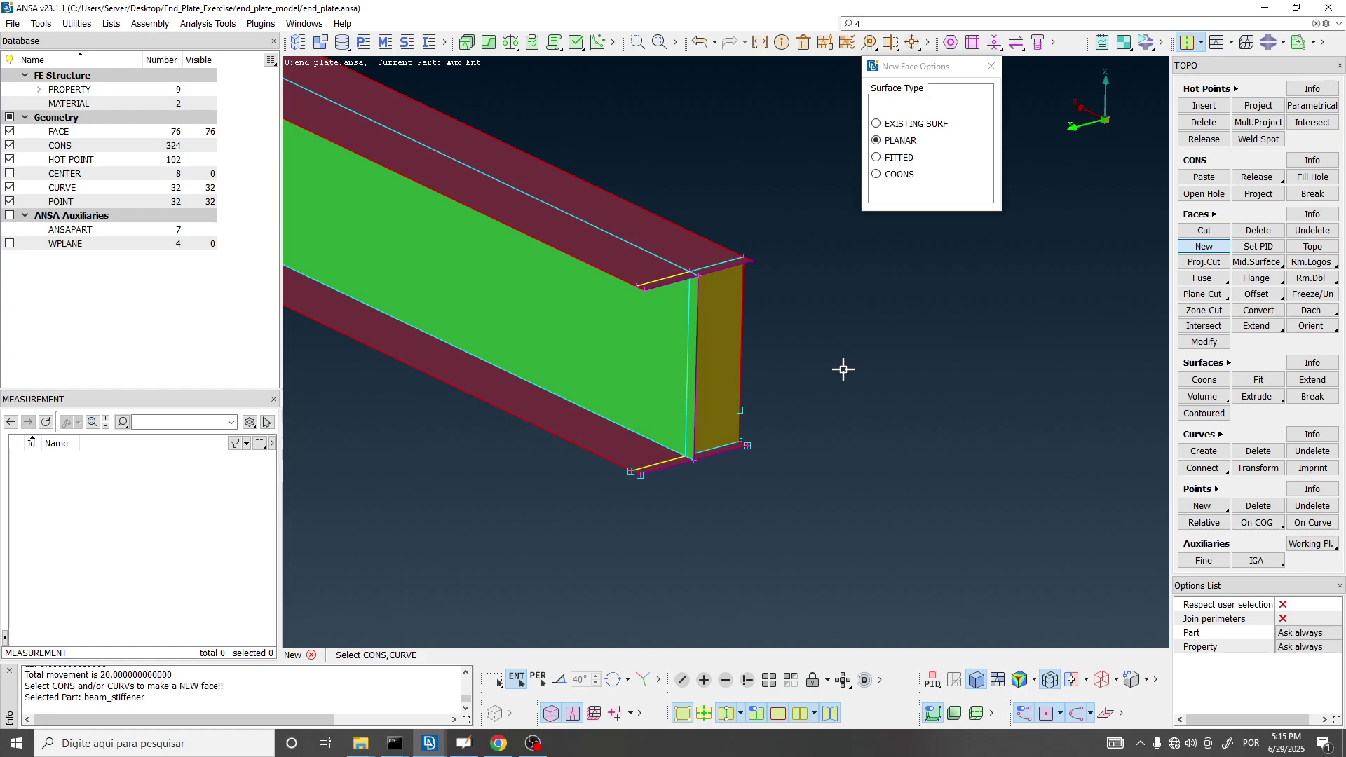
scroll(652, 414, up, 3)
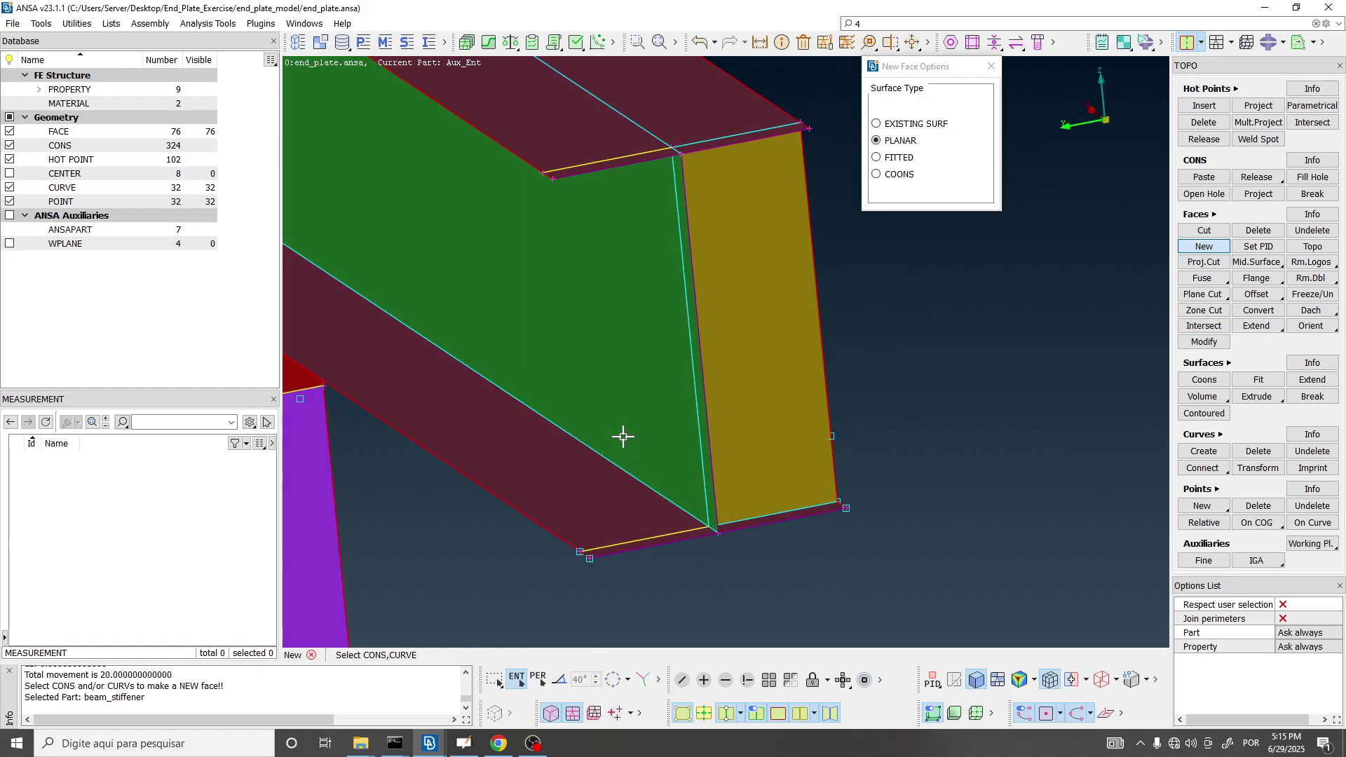
click(666, 538)
click(729, 447)
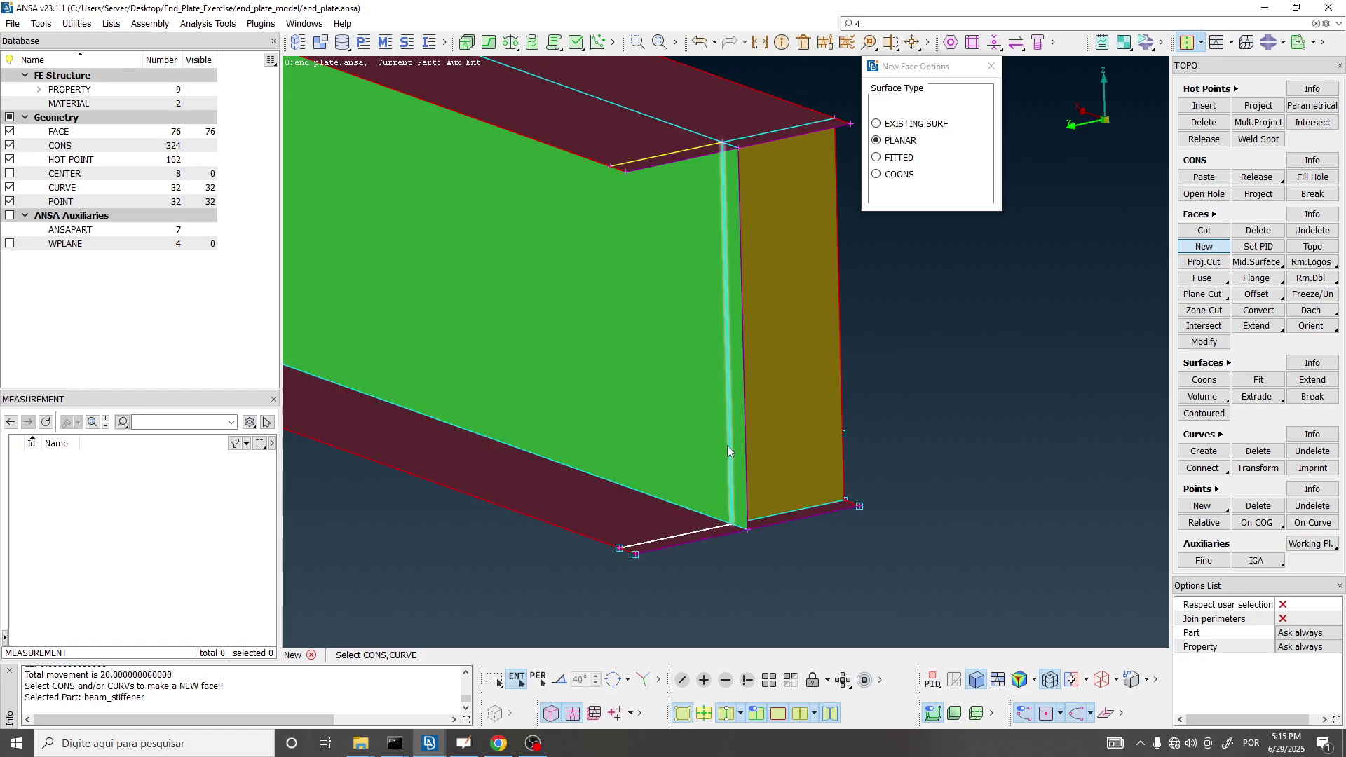
ctrl+middle_drag(724, 333, 728, 473)
ctrl+drag(727, 473, 713, 252)
click(709, 302)
middle_click(709, 303)
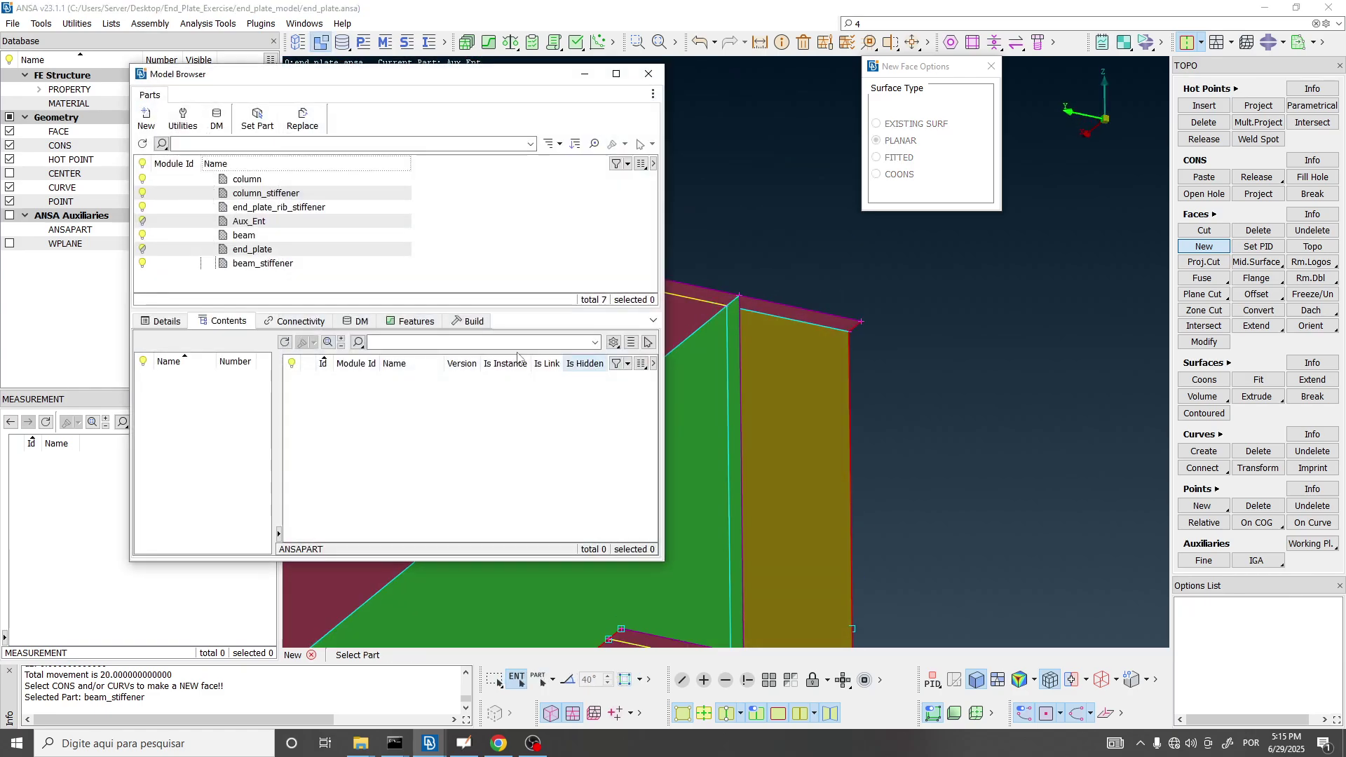
double_click(278, 267)
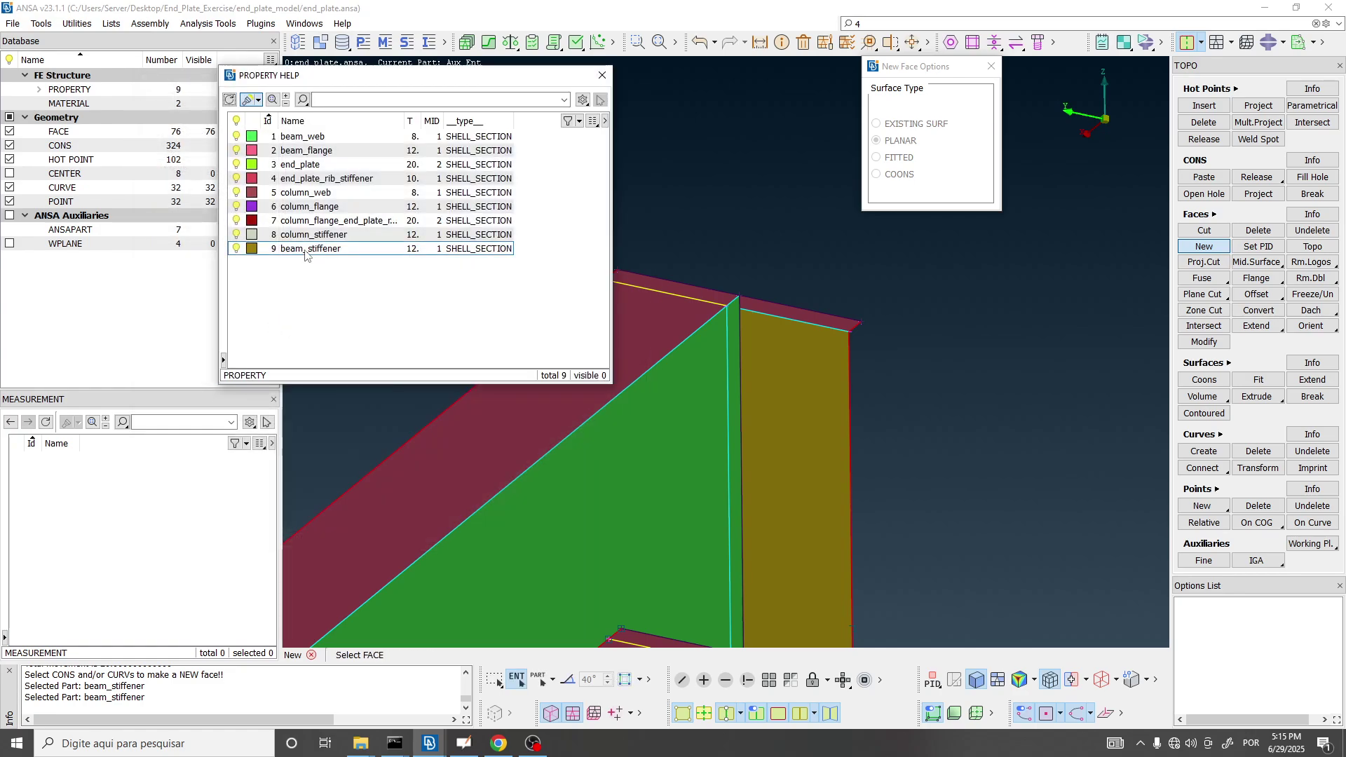
double_click(304, 251)
click(278, 292)
Inspect both stiffener faces at the beam's free end and switch to the connection drawing in OpenBoard.
scroll(586, 209, down, 3)
ctrl+drag(586, 209, 480, 307)
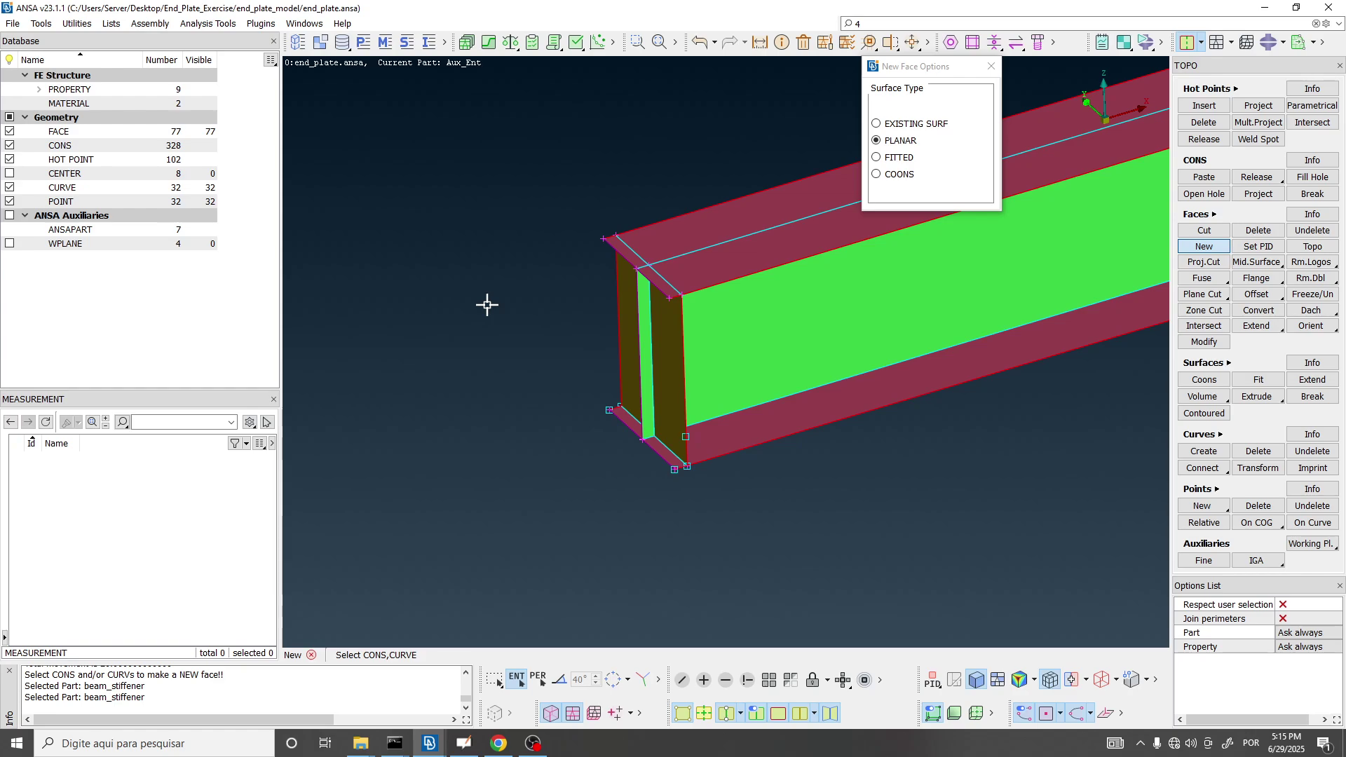
key(alt+Tab)
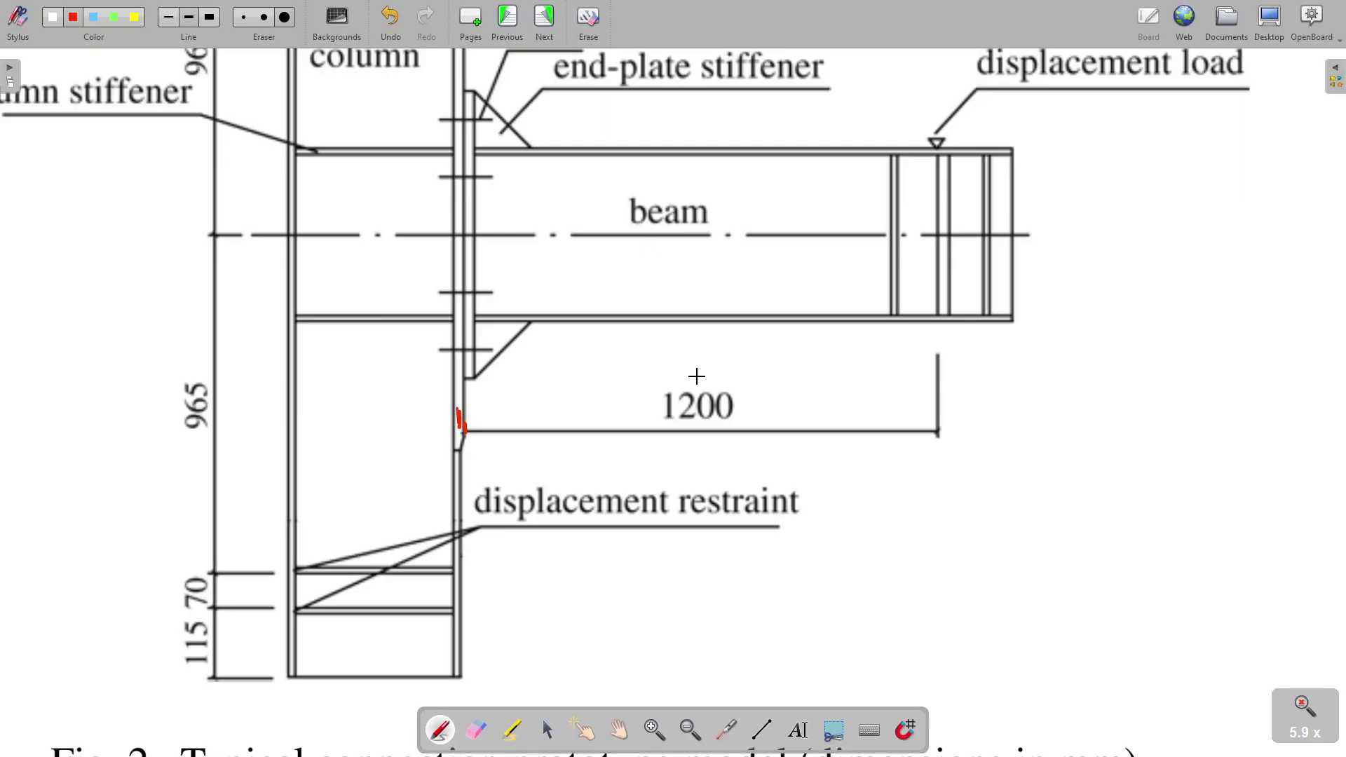
Examine the spacing of the beam-end stiffeners in Fig. 2 and Fig. 3 and return to the ANSA model.
ctrl+scroll(699, 376, down, 2)
ctrl+scroll(866, 238, up, 2)
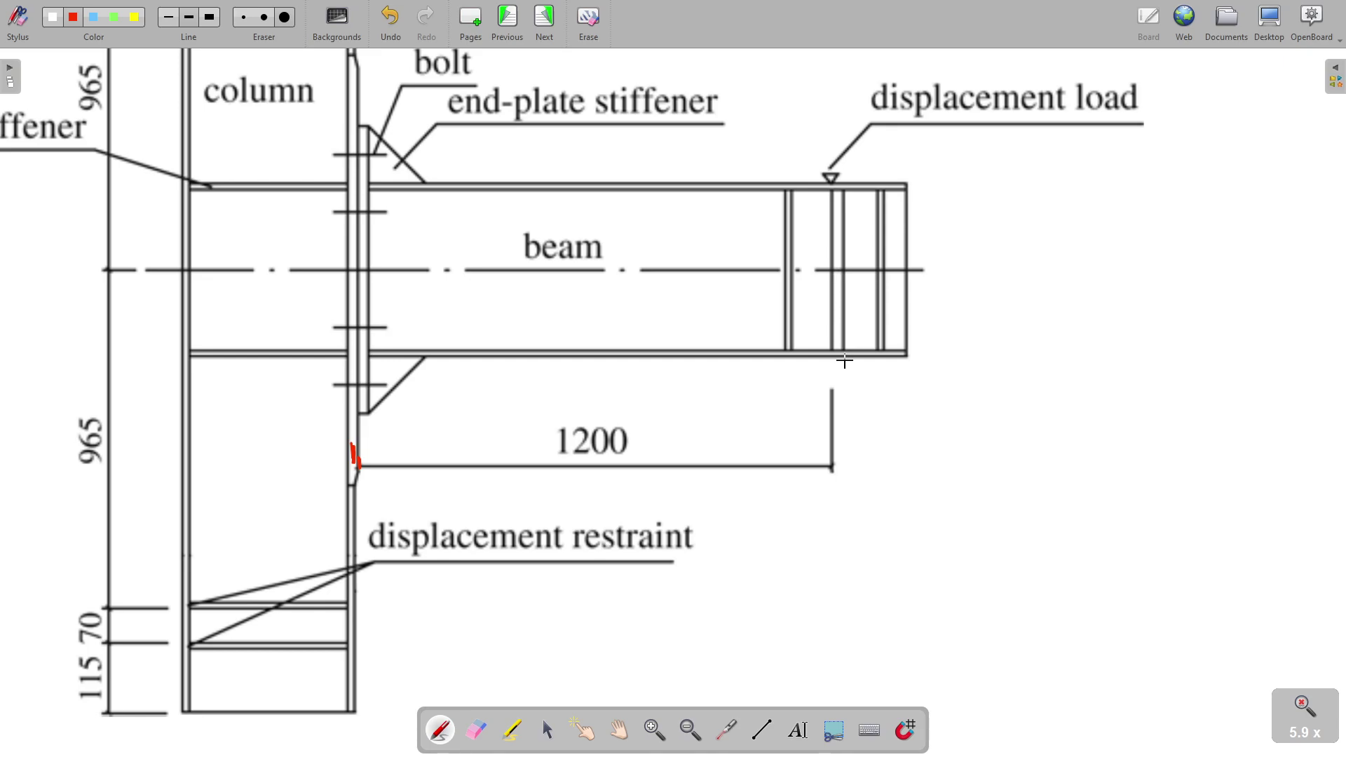
ctrl+scroll(842, 364, up, 2)
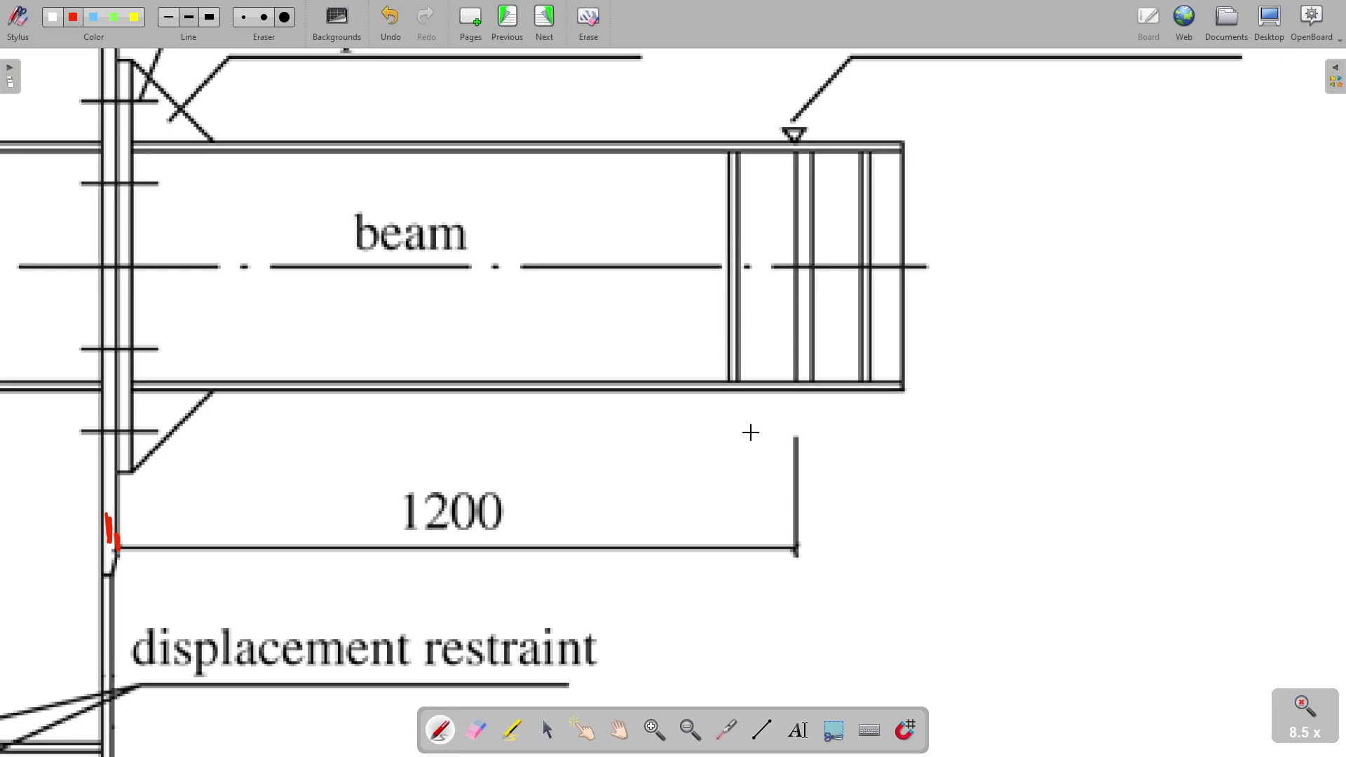
ctrl+scroll(855, 364, down, 8)
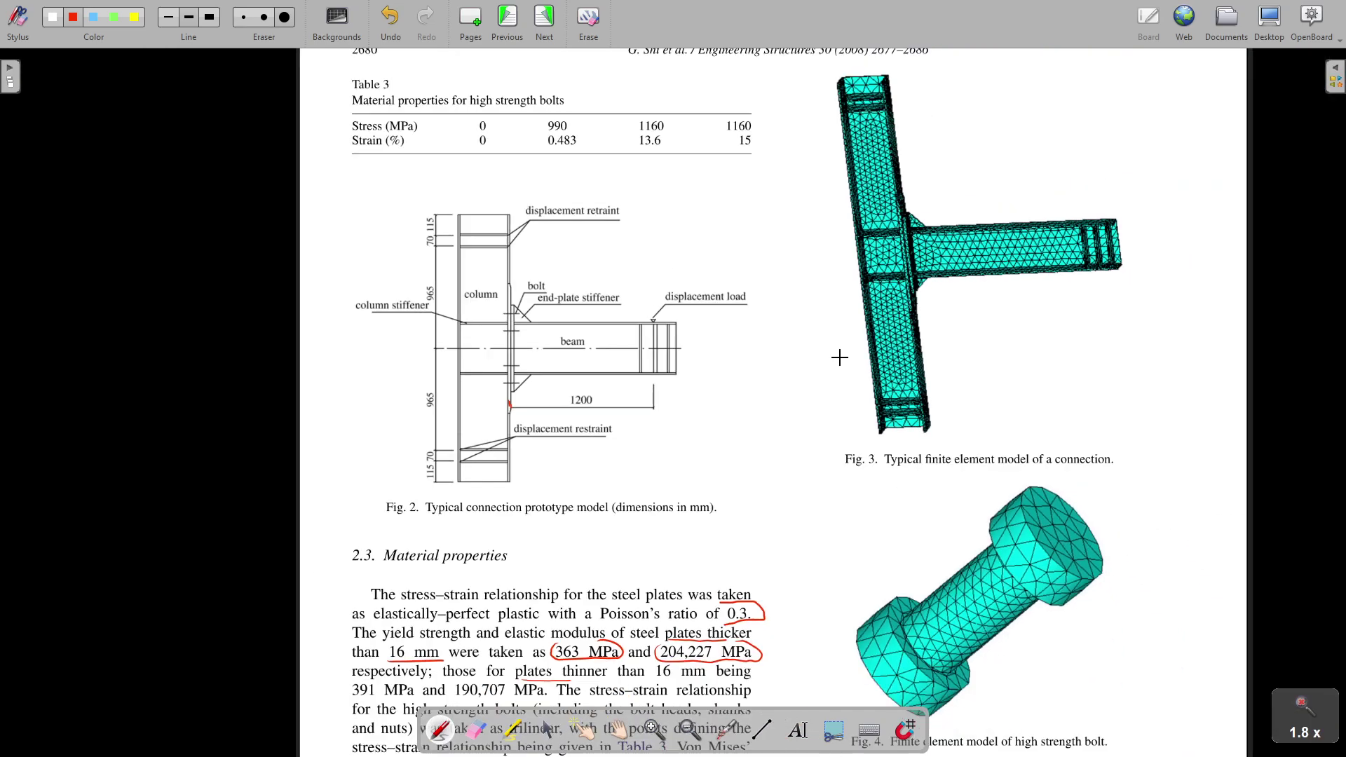
ctrl+scroll(1133, 276, up, 3)
ctrl+scroll(1052, 261, up, 7)
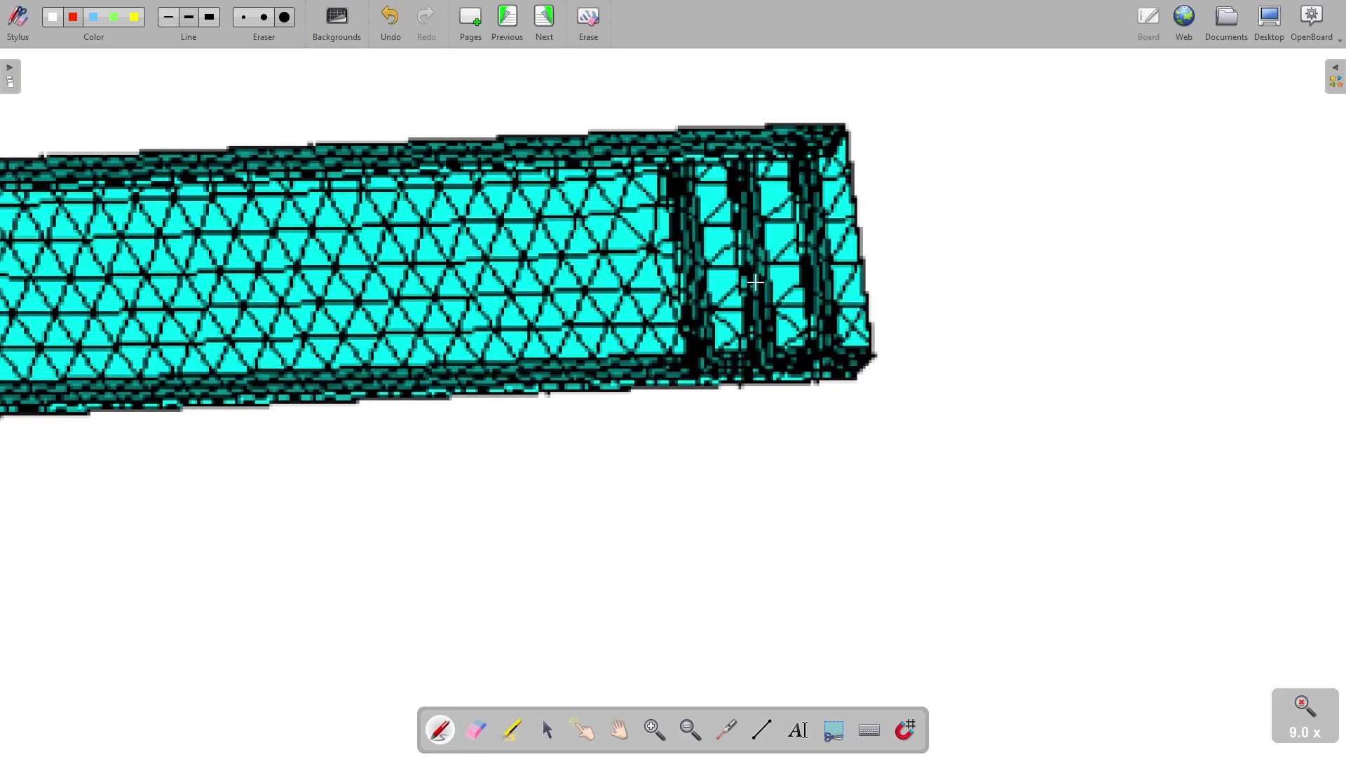
ctrl+scroll(947, 313, down, 8)
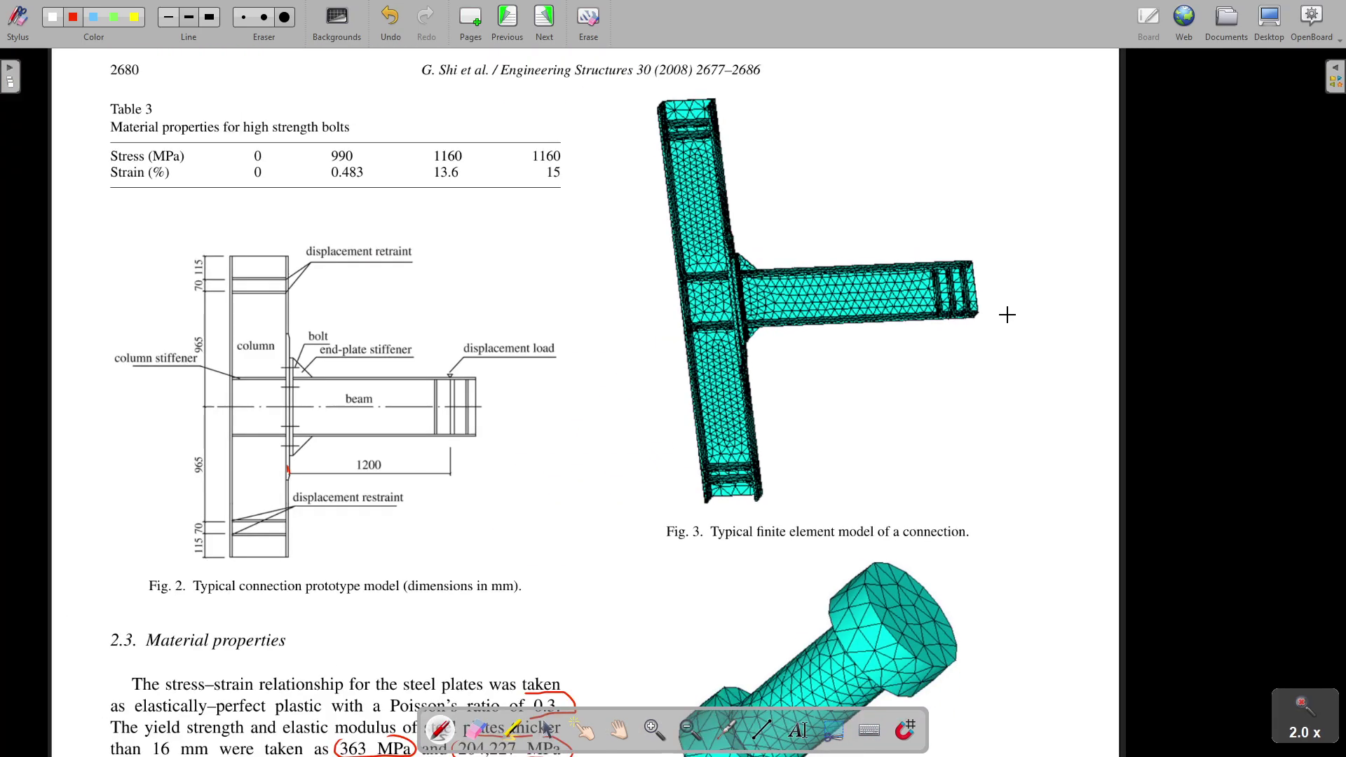
ctrl+scroll(463, 425, up, 5)
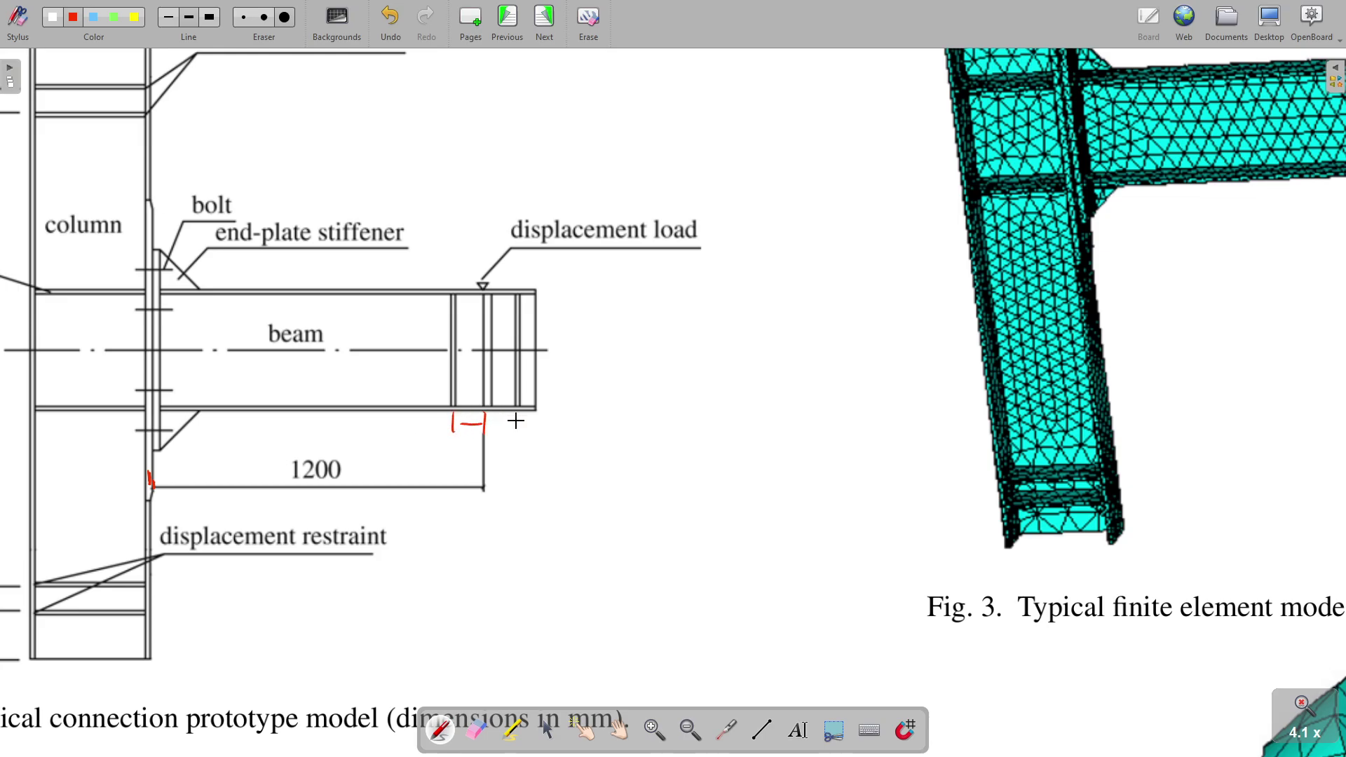
ctrl+scroll(729, 458, down, 5)
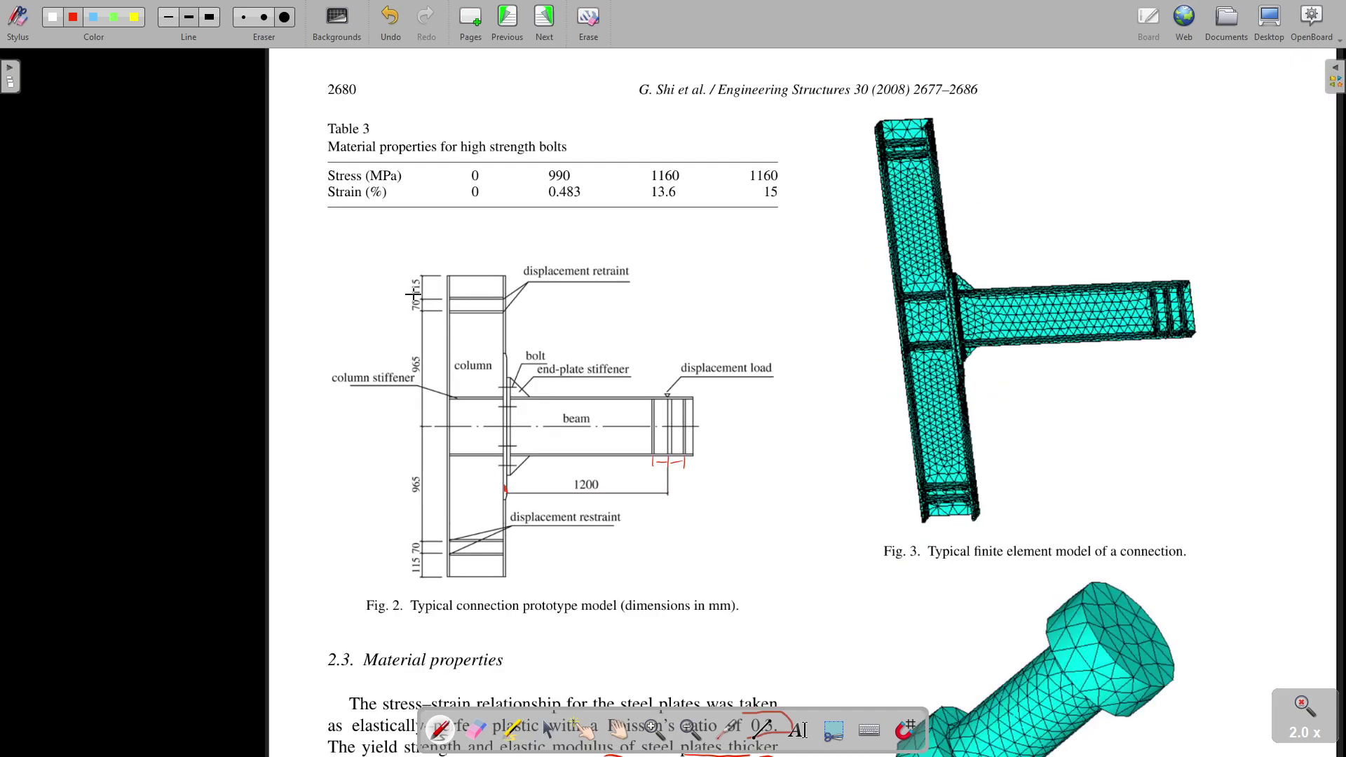
ctrl+scroll(439, 300, down, 2)
key(alt+Tab)
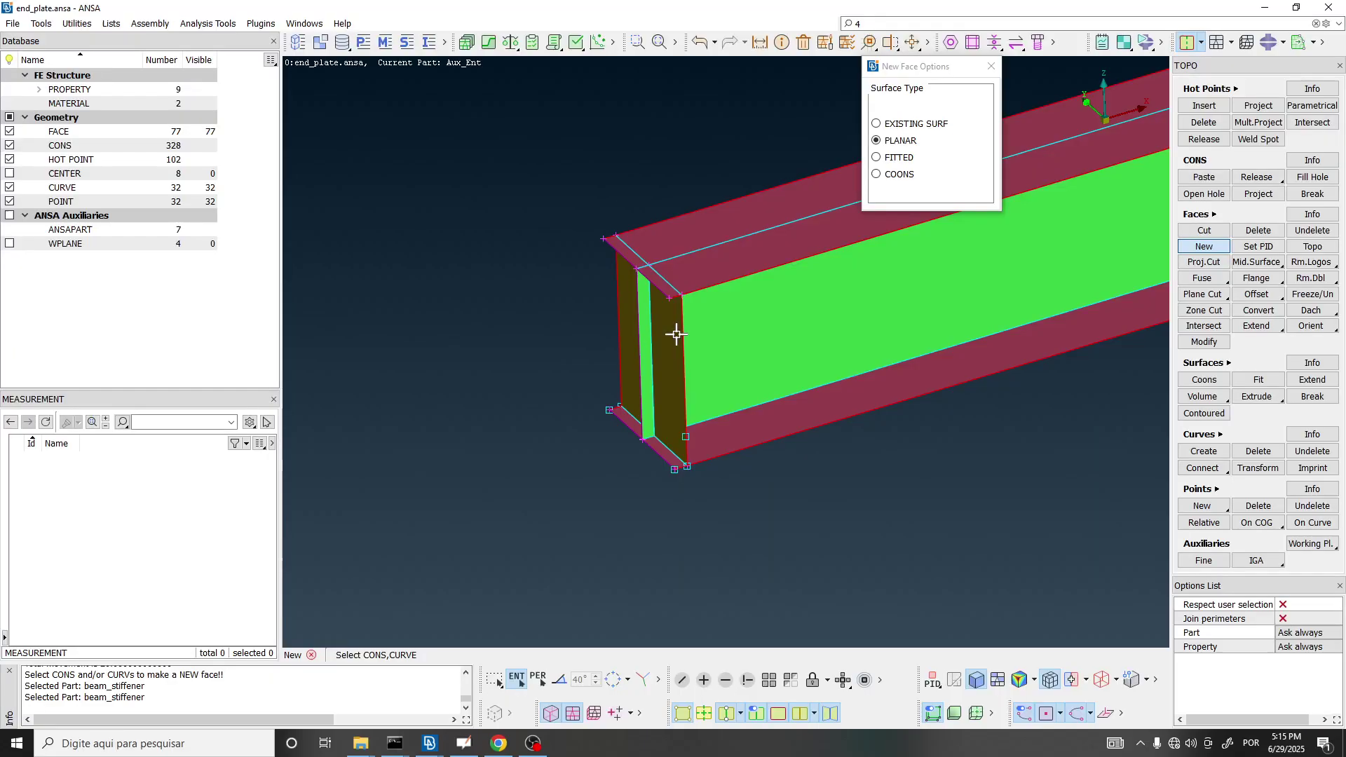
Copy both beam-end stiffener faces 70 mm inward along the beam, keeping the same part and property.
click(991, 66)
click(928, 44)
click(927, 64)
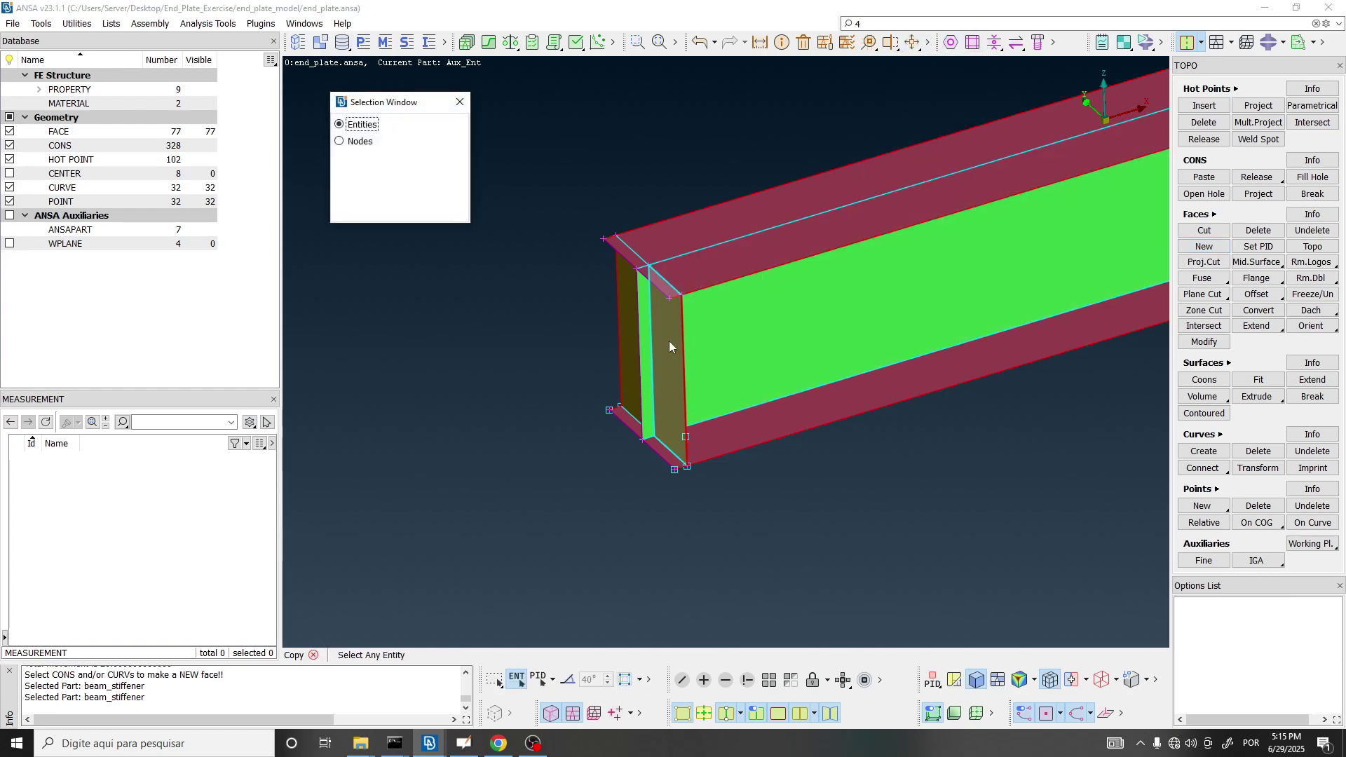
click(668, 342)
click(628, 300)
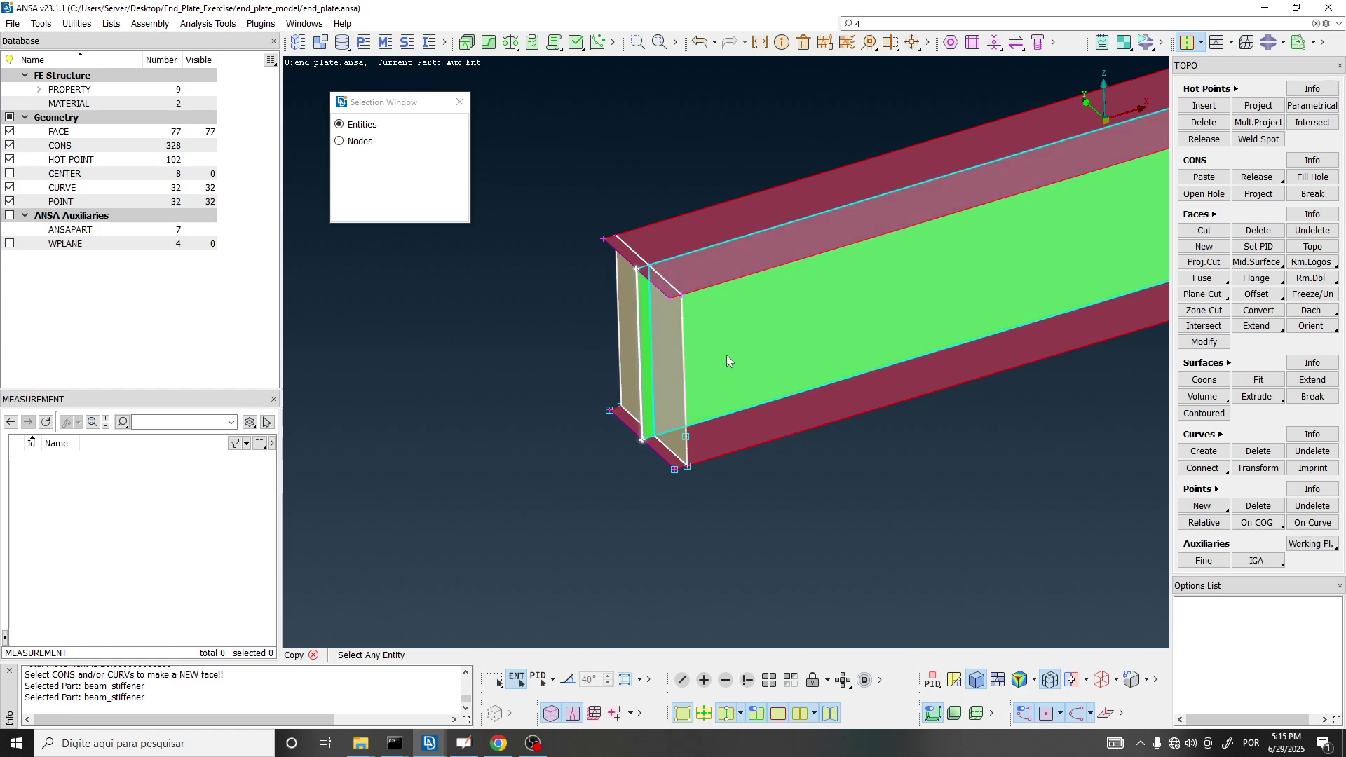
middle_click(725, 356)
scroll(691, 304, up, 3)
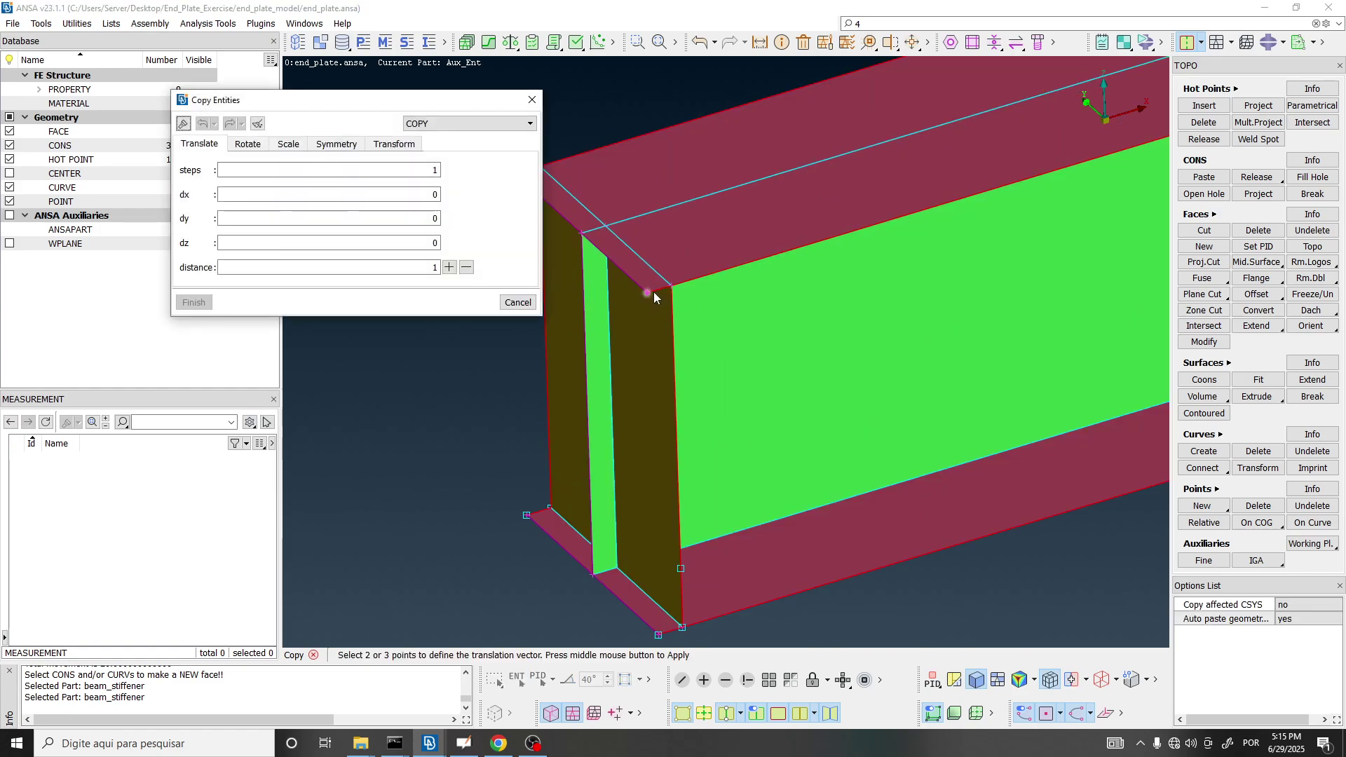
click(648, 294)
click(672, 286)
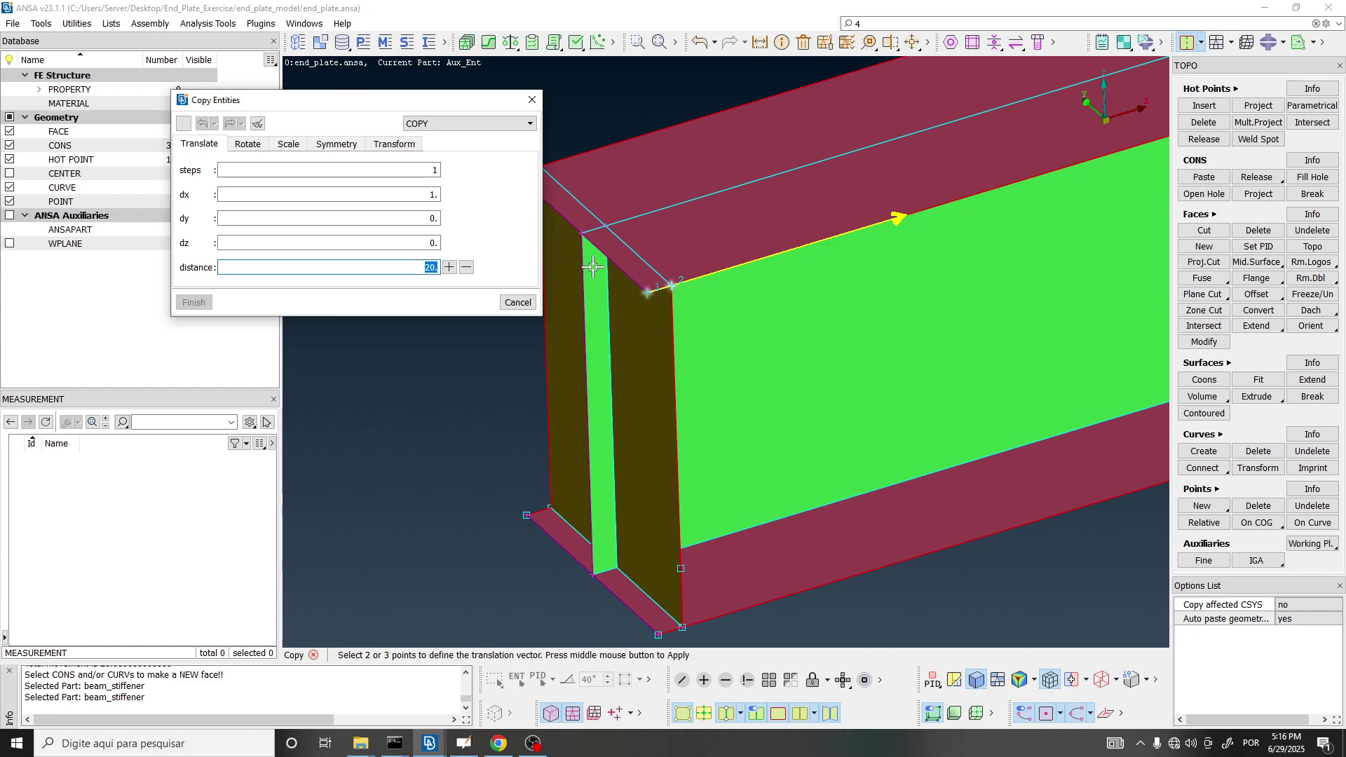
text(0)
click(449, 268)
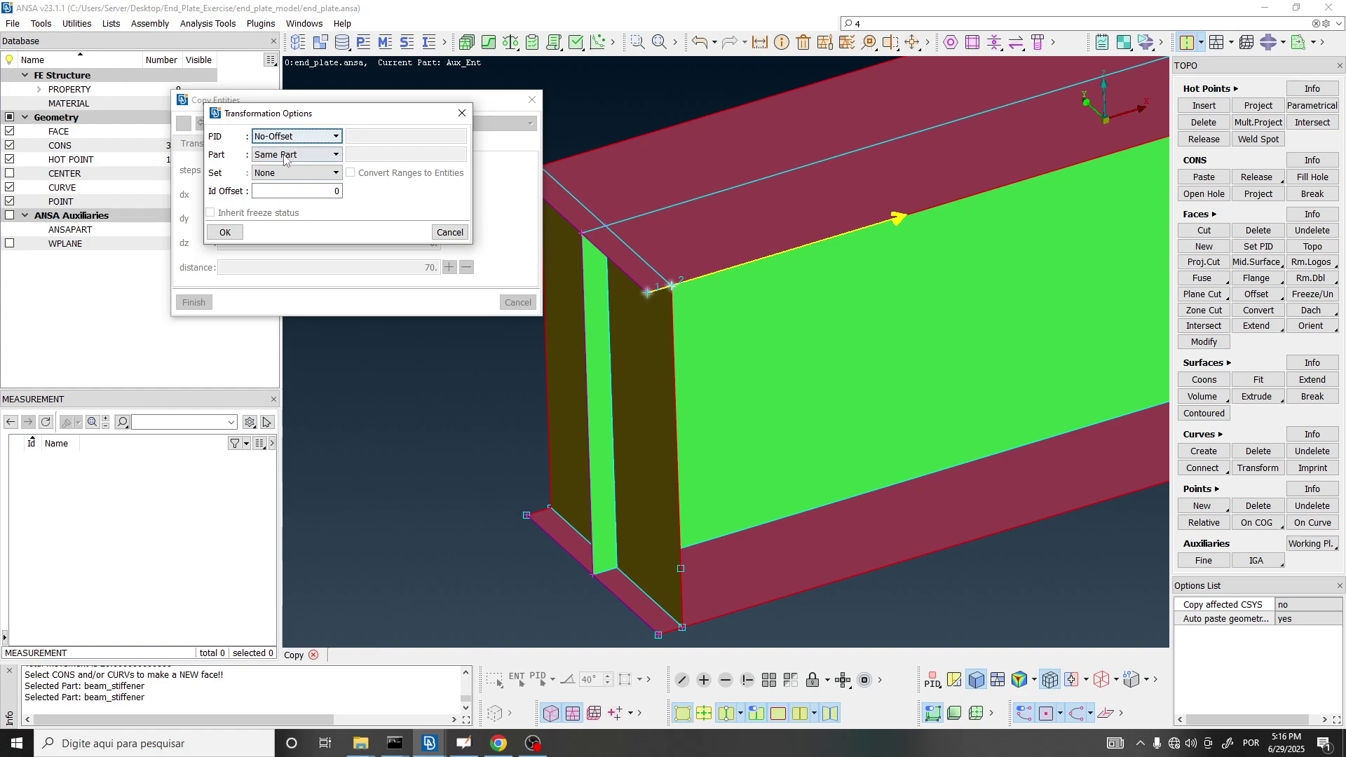
click(225, 232)
click(194, 303)
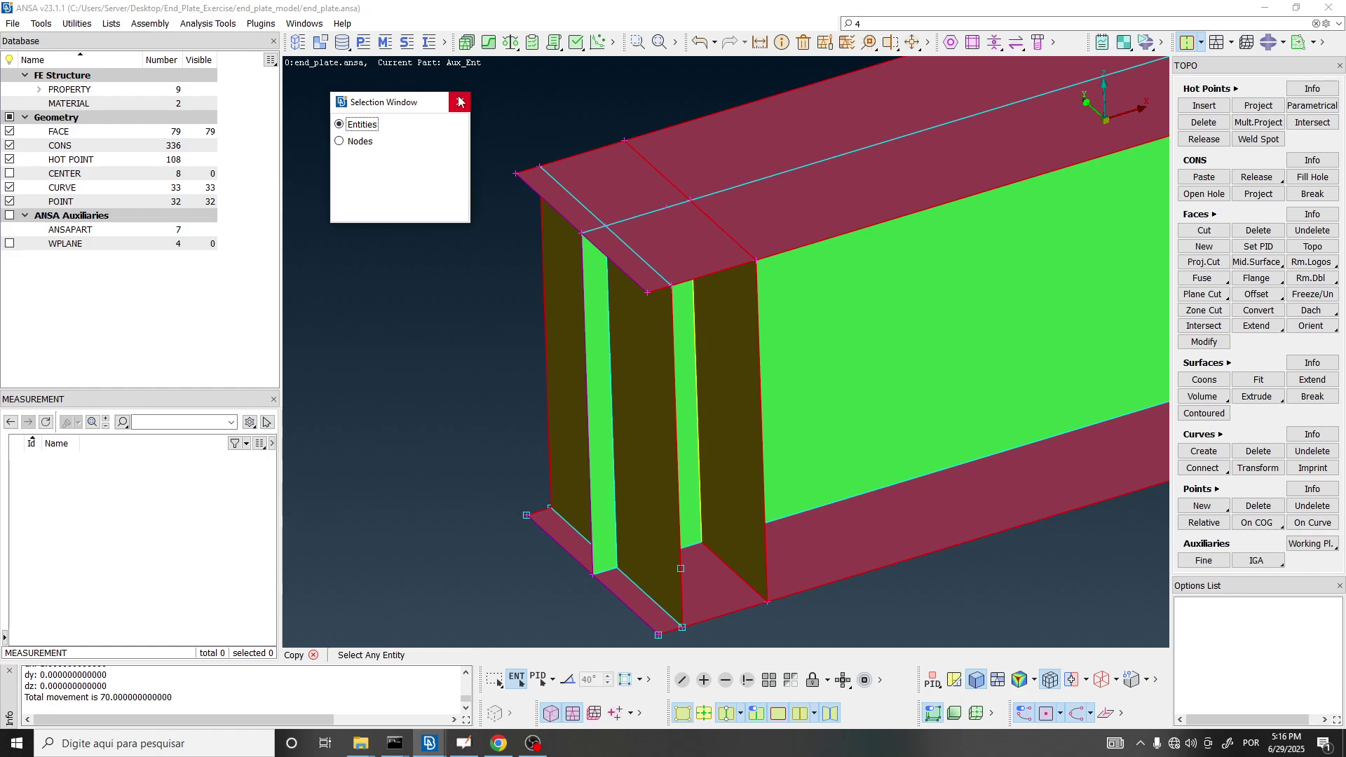
Copy the original stiffener pair outward beyond the free end, using the distance between the two existing pairs as the translation.
click(634, 354)
click(557, 286)
middle_click(556, 284)
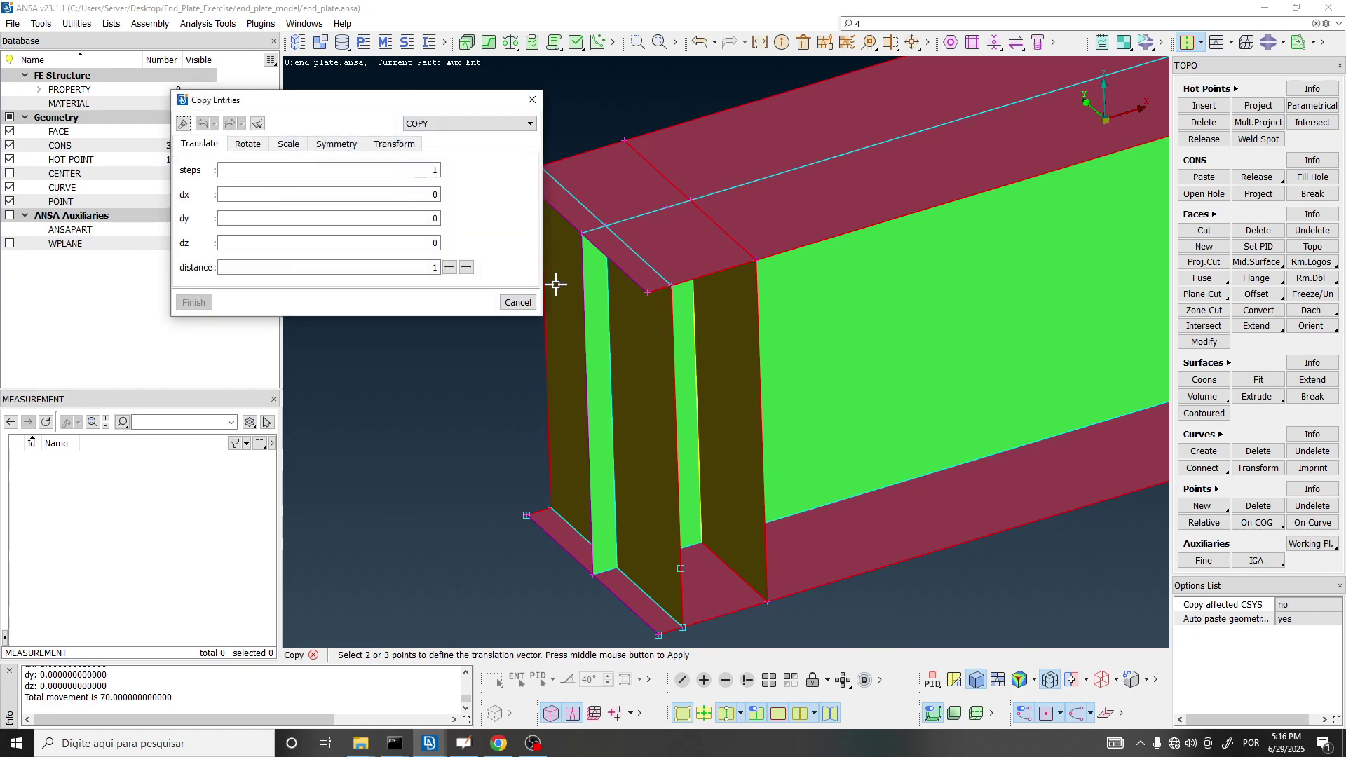
click(755, 261)
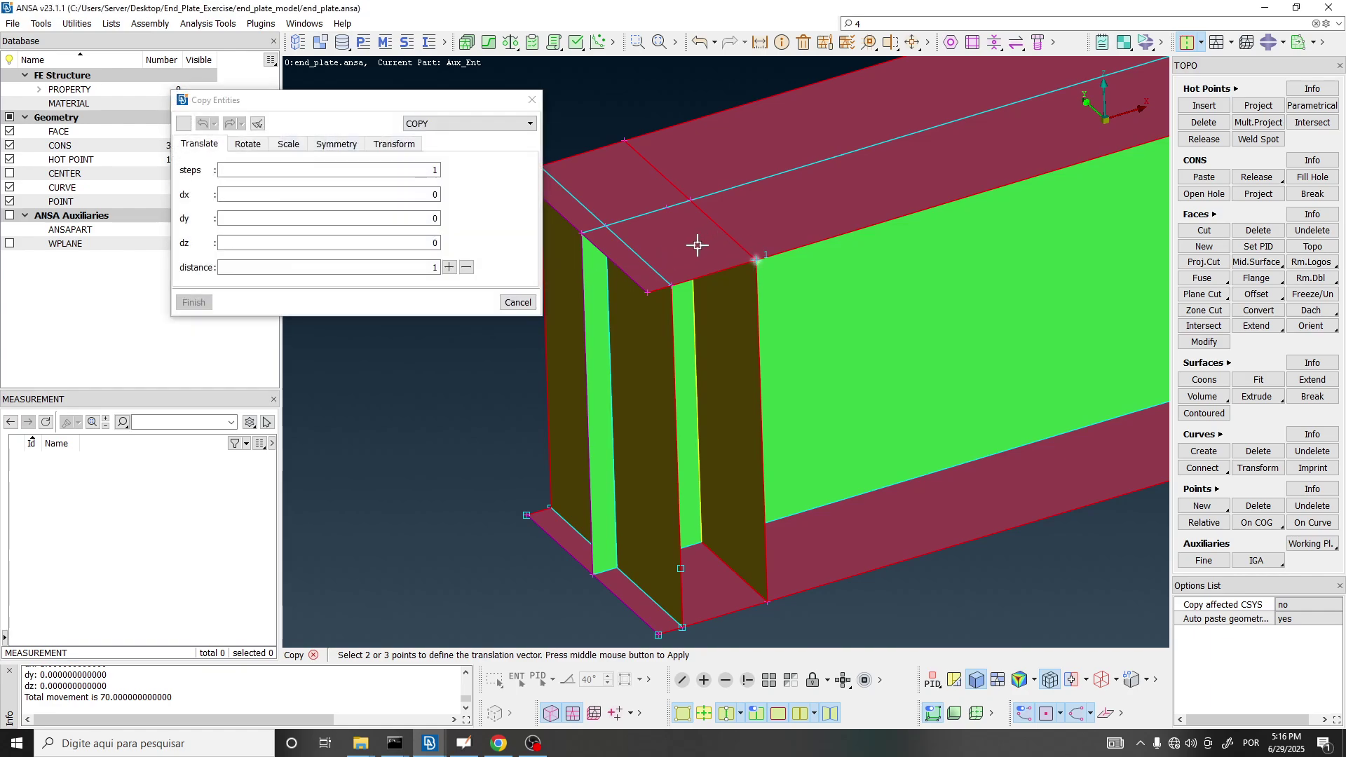
click(674, 286)
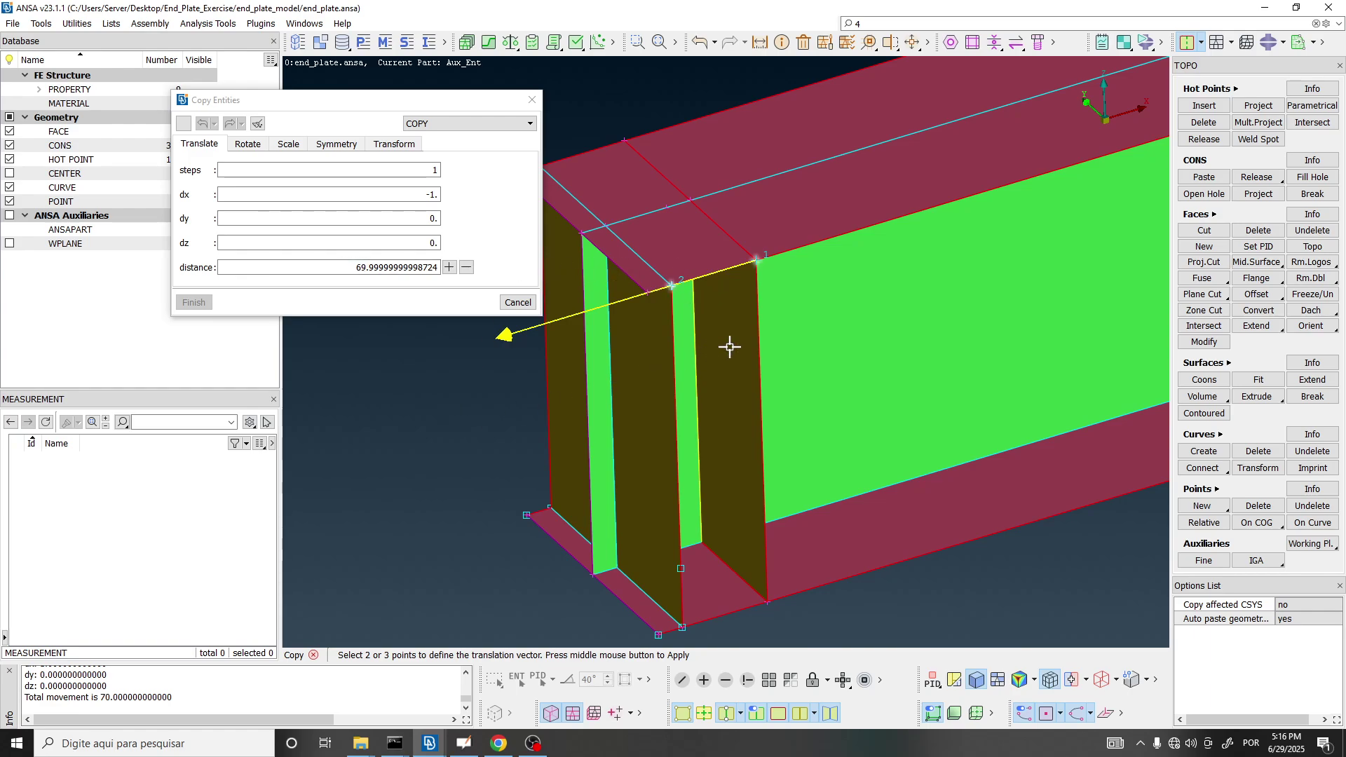
click(299, 271)
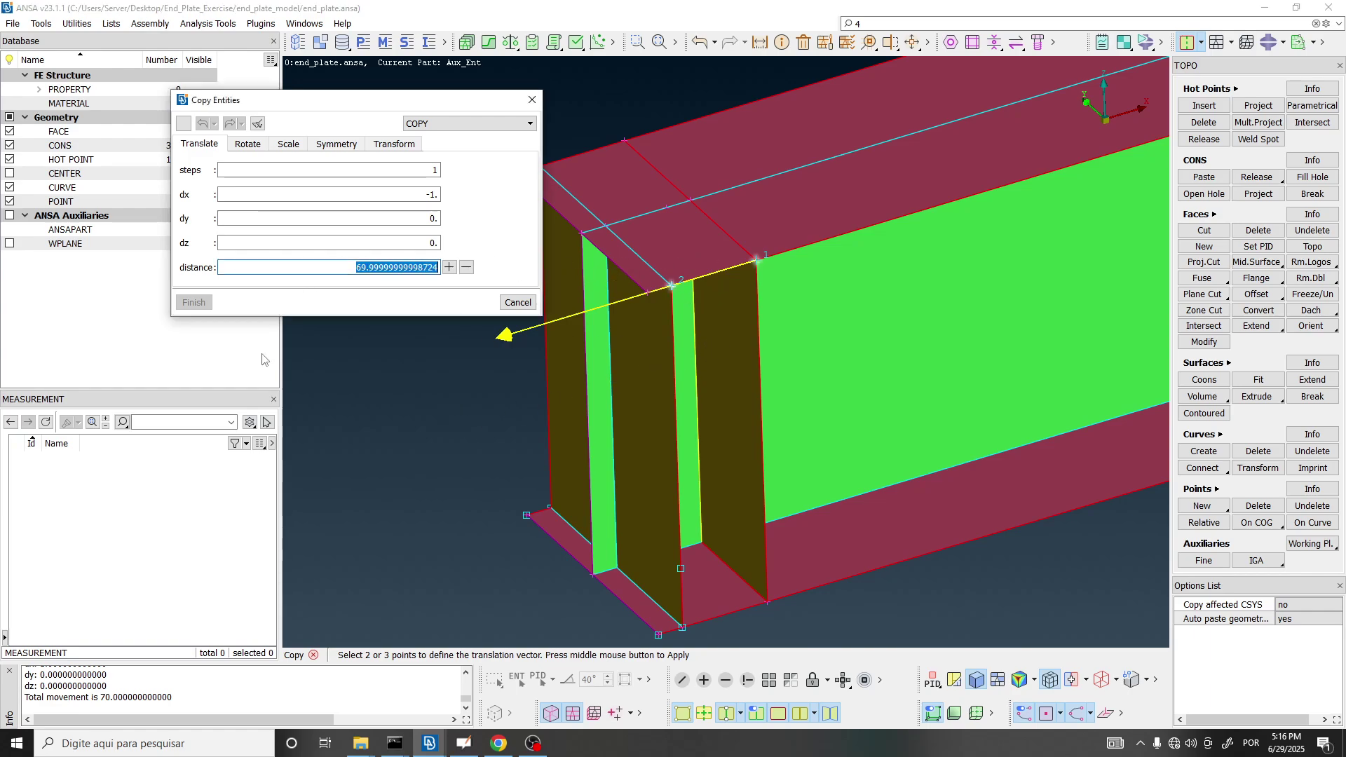
click(450, 271)
click(225, 232)
click(195, 305)
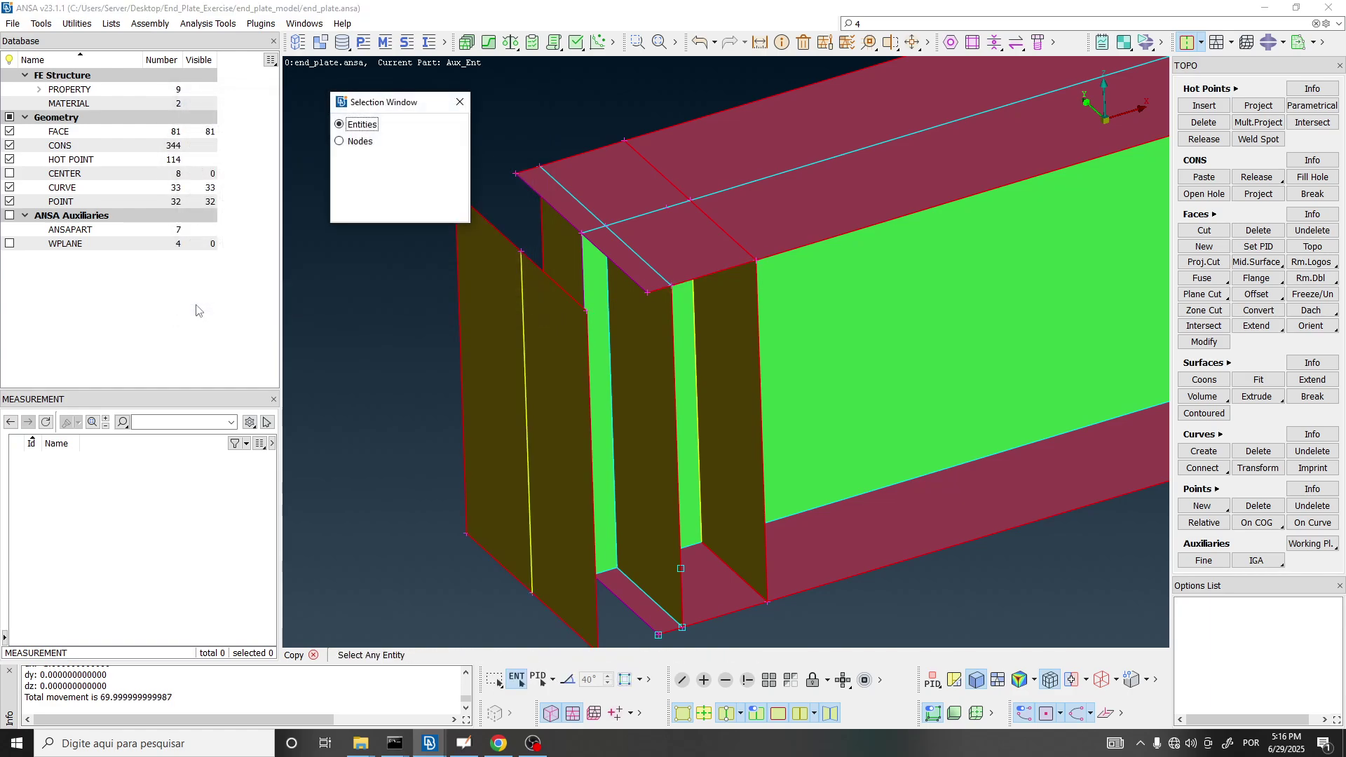
click(460, 102)
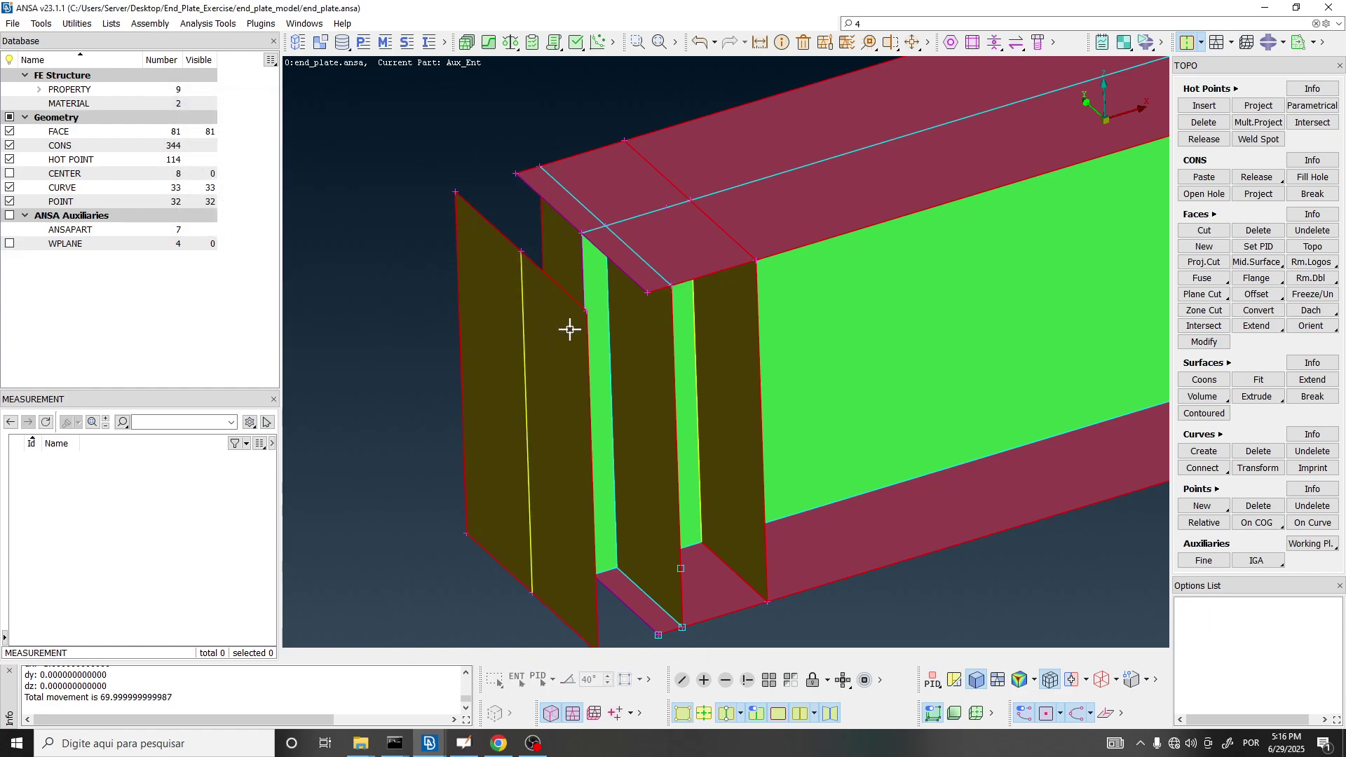
Project the lower edge of the near-side inner stiffener onto the beam's bottom flange.
scroll(625, 295, down, 2)
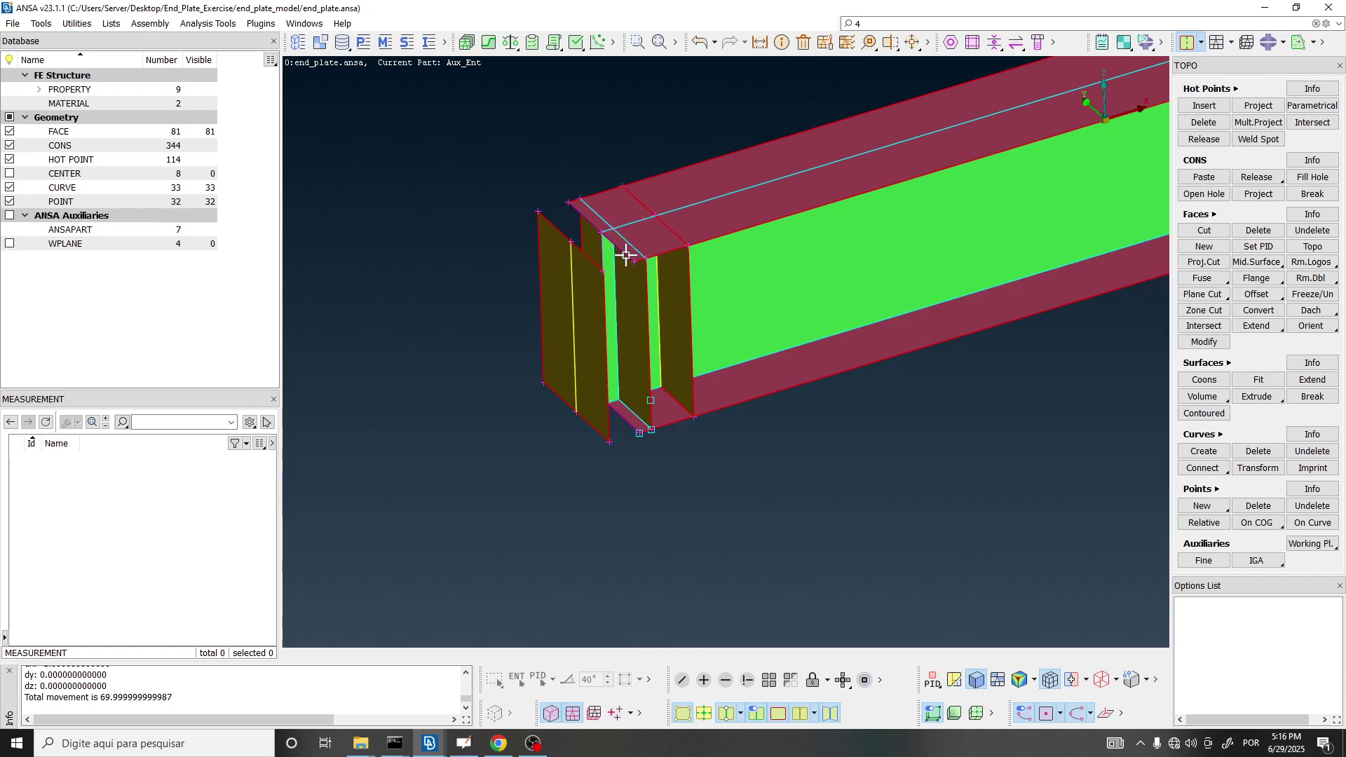
scroll(685, 481, up, 4)
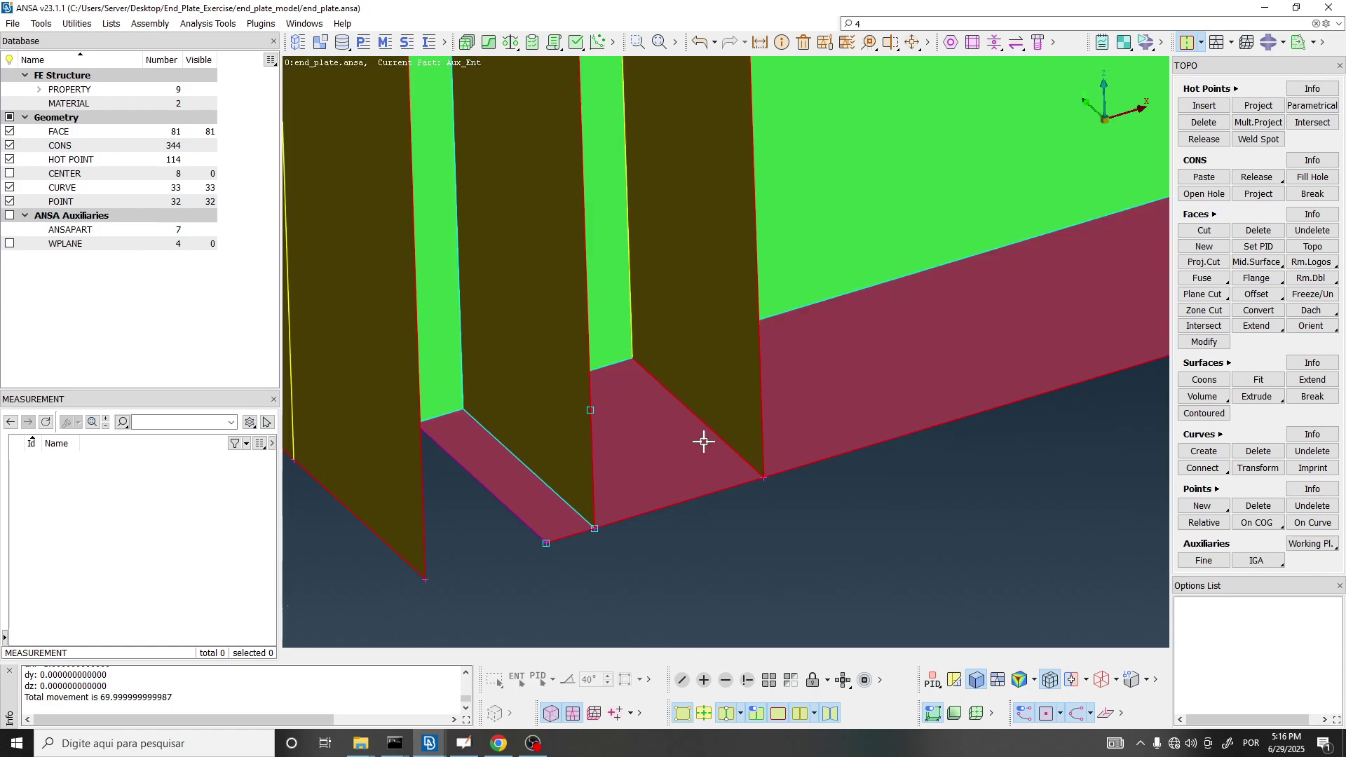
click(1259, 193)
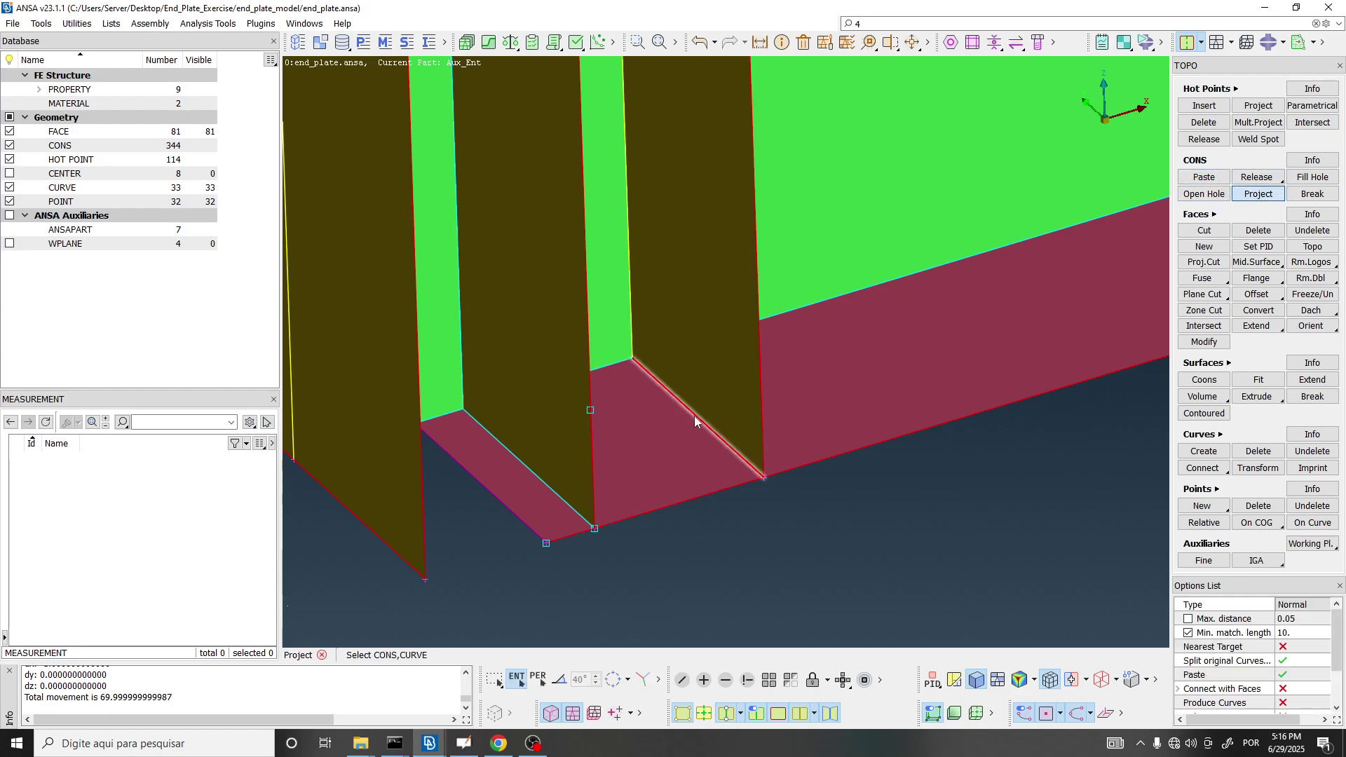
click(671, 445)
middle_click(672, 445)
scroll(733, 456, down, 4)
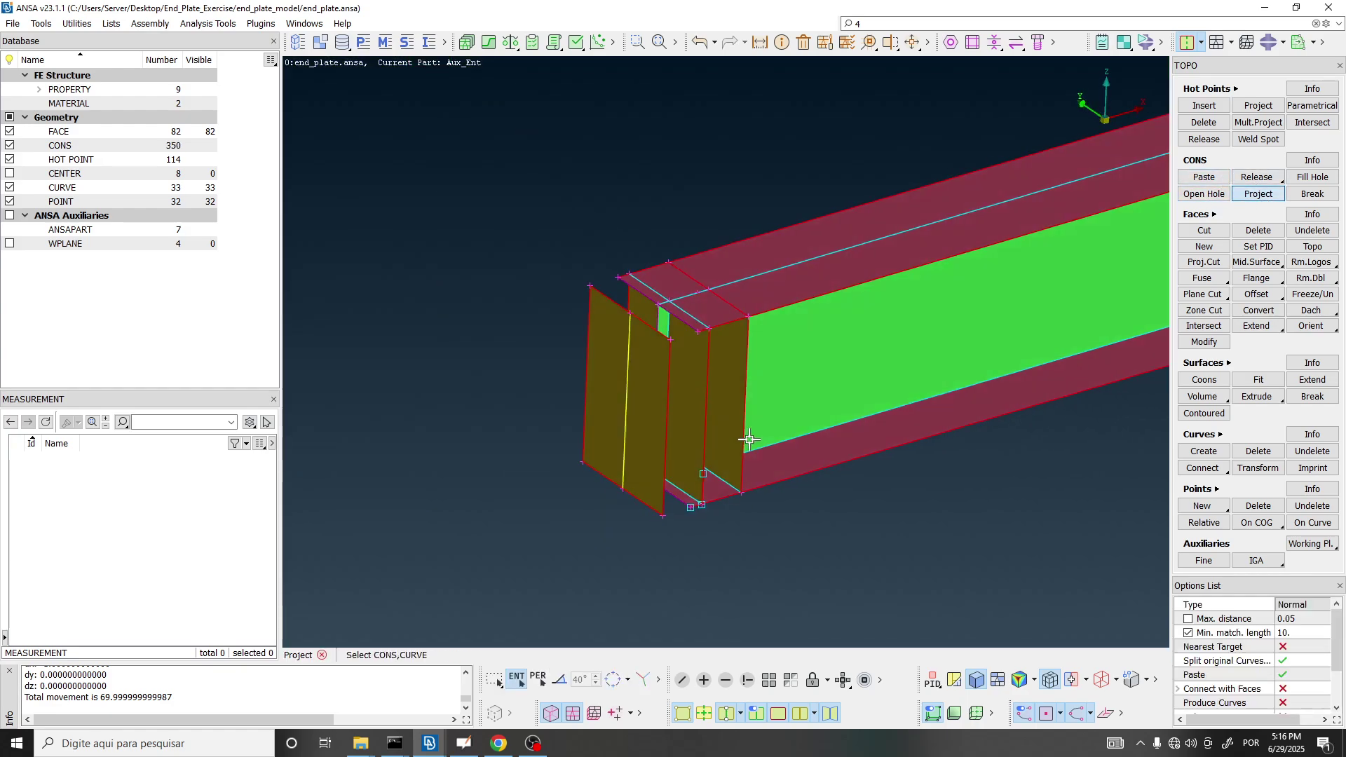
Project the remaining flange-side edges of the inner stiffener pair onto the beam's top and bottom flanges.
ctrl+drag(736, 442, 746, 334)
scroll(748, 293, up, 4)
click(746, 270)
middle_click(746, 270)
click(716, 240)
middle_click(716, 240)
scroll(716, 242, down, 4)
ctrl+drag(717, 246, 657, 315)
click(637, 473)
middle_click(636, 473)
click(648, 500)
middle_click(648, 500)
scroll(648, 500, down, 4)
ctrl+drag(647, 499, 601, 435)
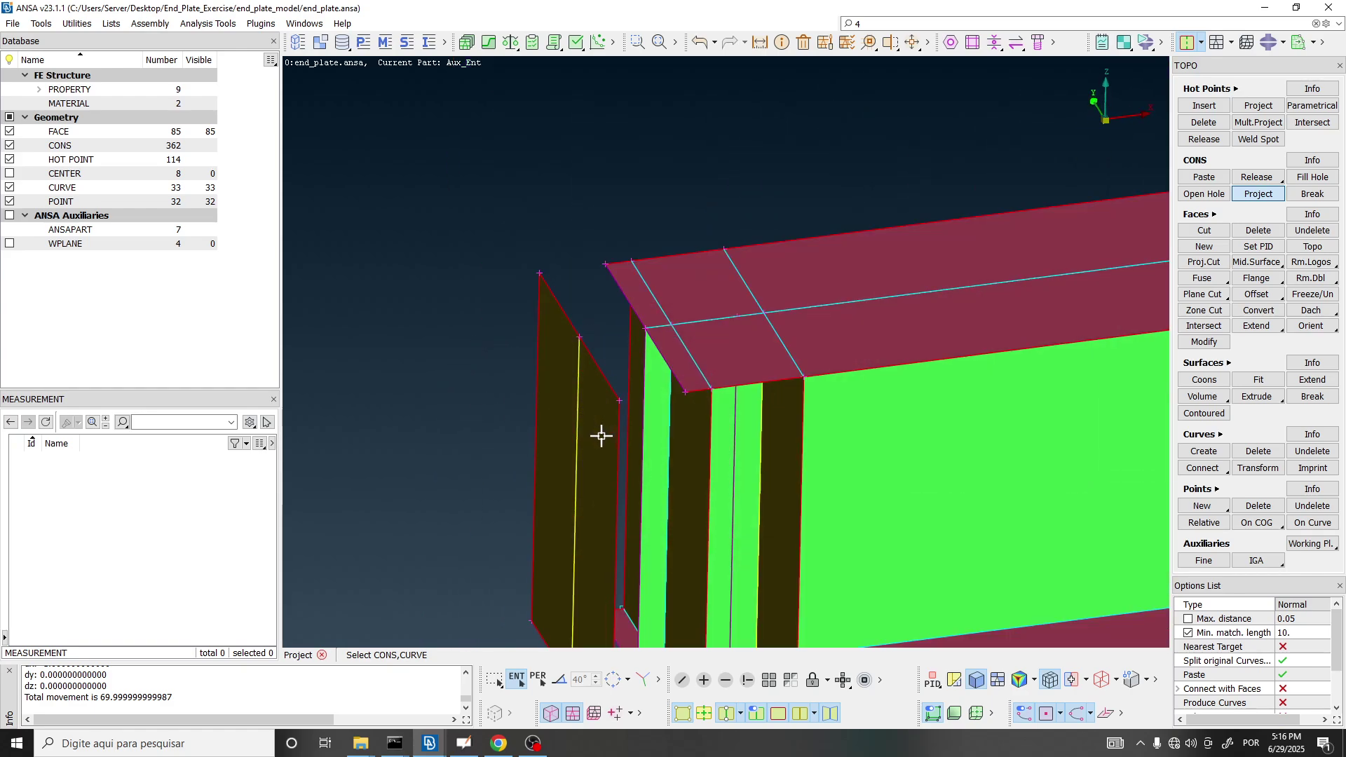
scroll(628, 259, down, 4)
scroll(626, 342, up, 4)
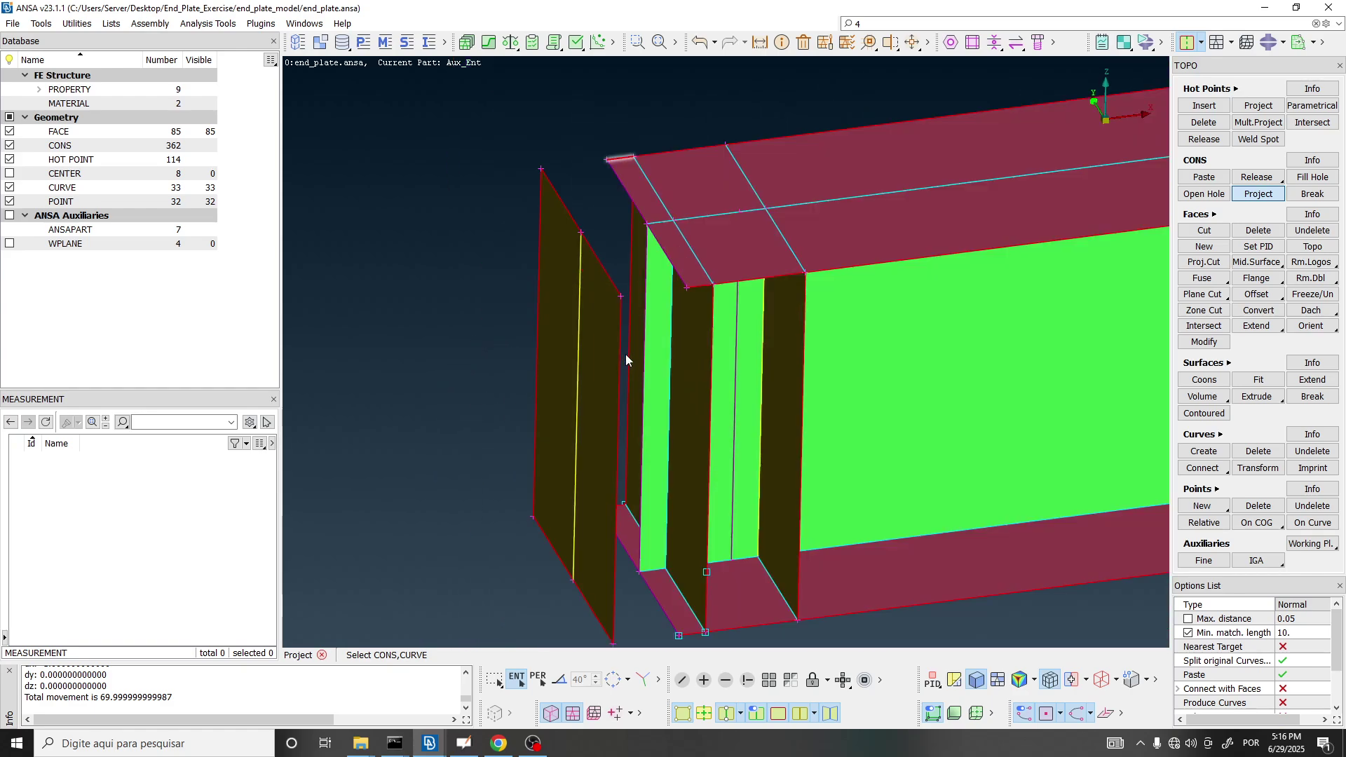
scroll(673, 264, down, 3)
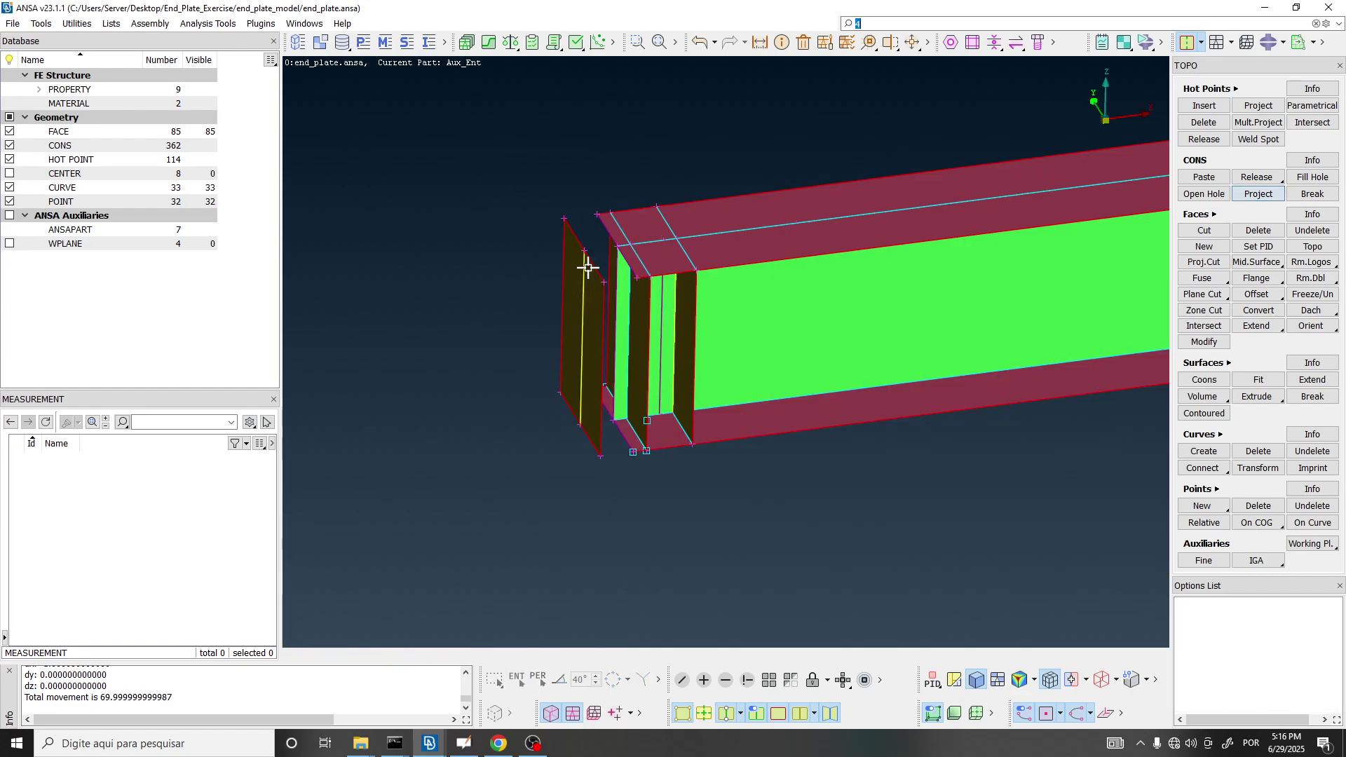
Compare the beam end with the finite element model of Fig. 3 in OpenBoard and inspect the detached outer stiffener pair in ANSA.
key(alt+Tab)
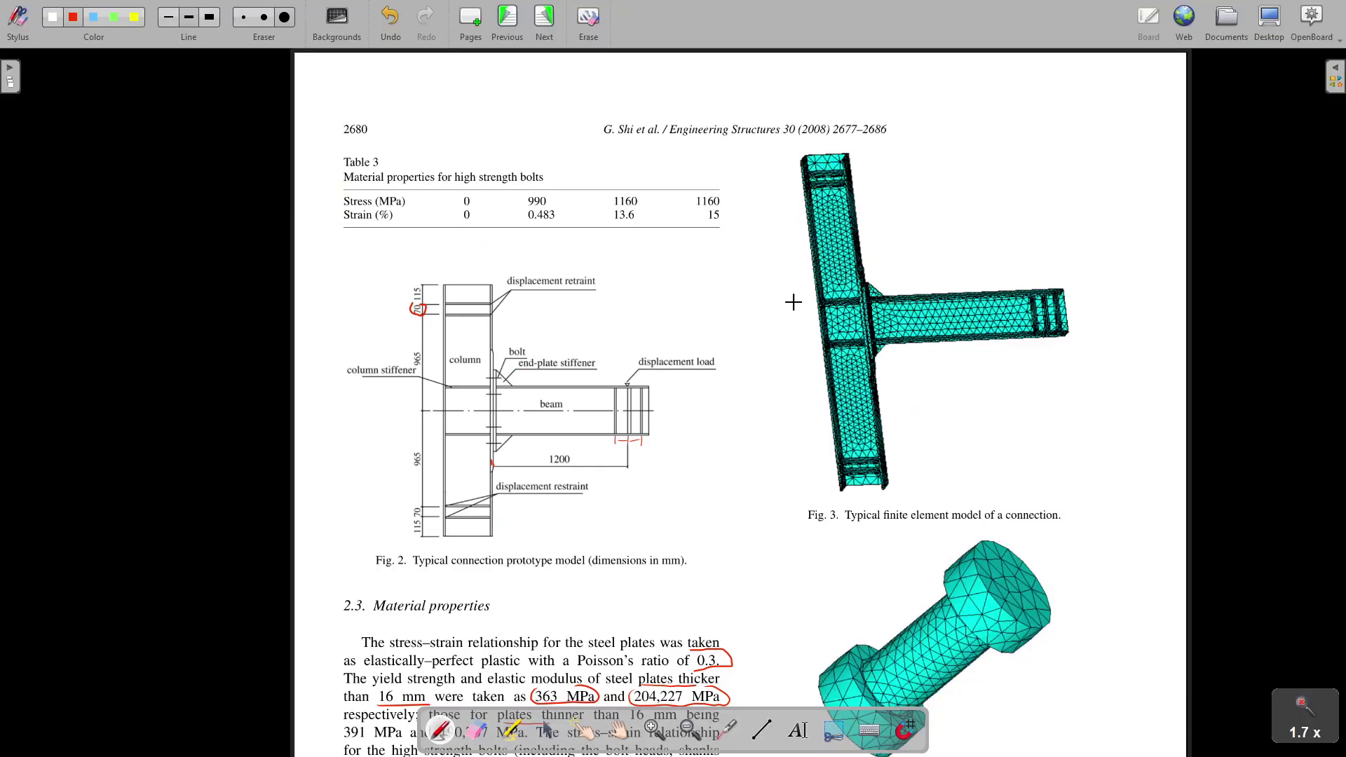
scroll(1071, 314, up, 5)
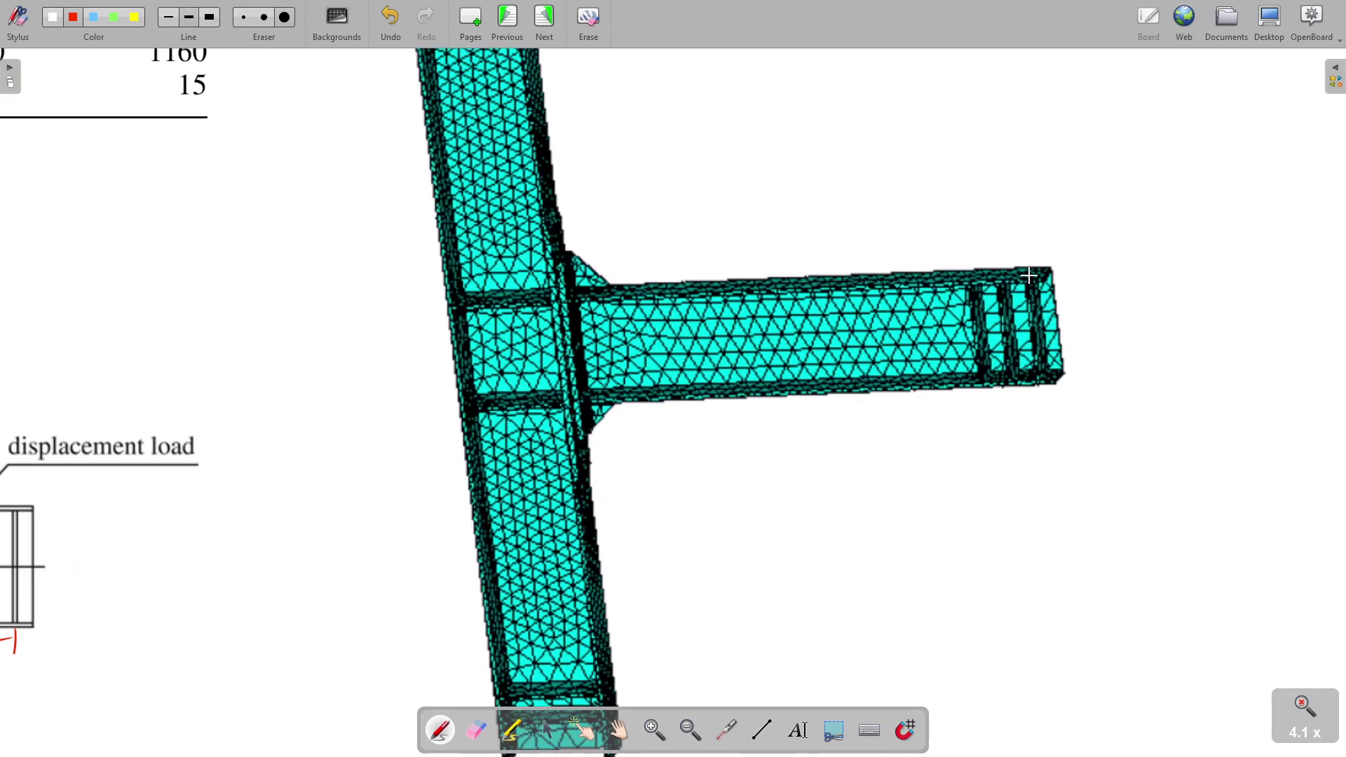
key(alt+Tab)
ctrl+drag(661, 319, 610, 285)
scroll(609, 285, down, 6)
scroll(605, 286, up, 7)
ctrl+drag(666, 364, 670, 309)
scroll(640, 342, up, 6)
scroll(676, 307, down, 3)
ctrl+middle_drag(671, 304, 570, 327)
ctrl+drag(570, 328, 642, 292)
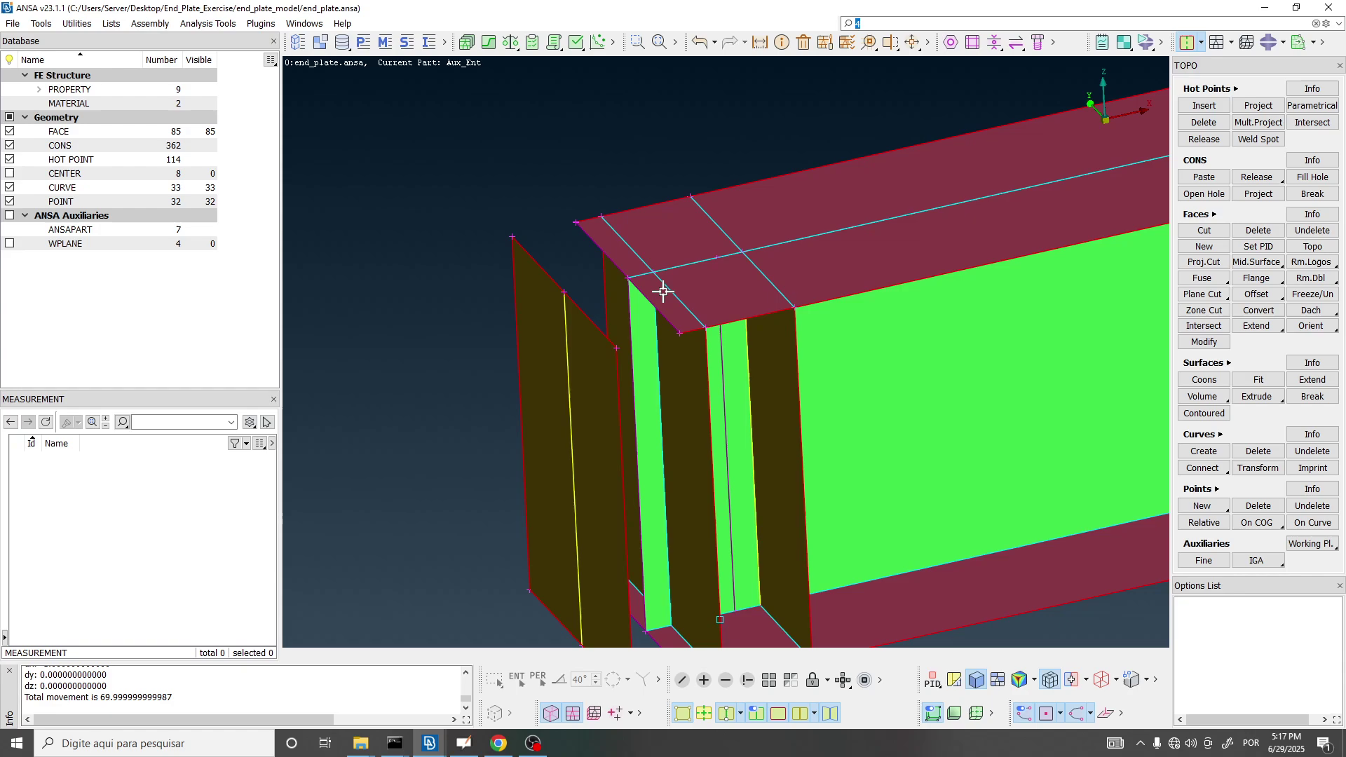
scroll(663, 291, down, 3)
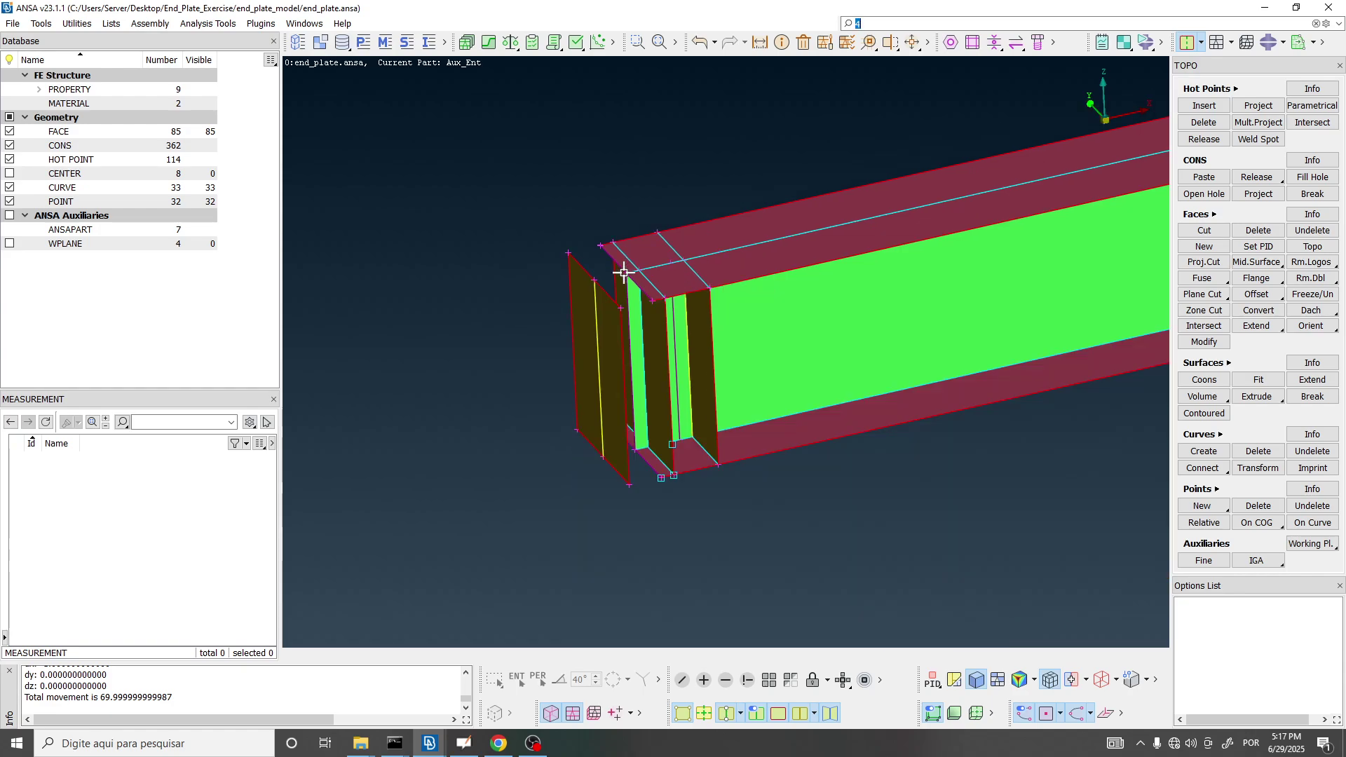
scroll(625, 273, up, 2)
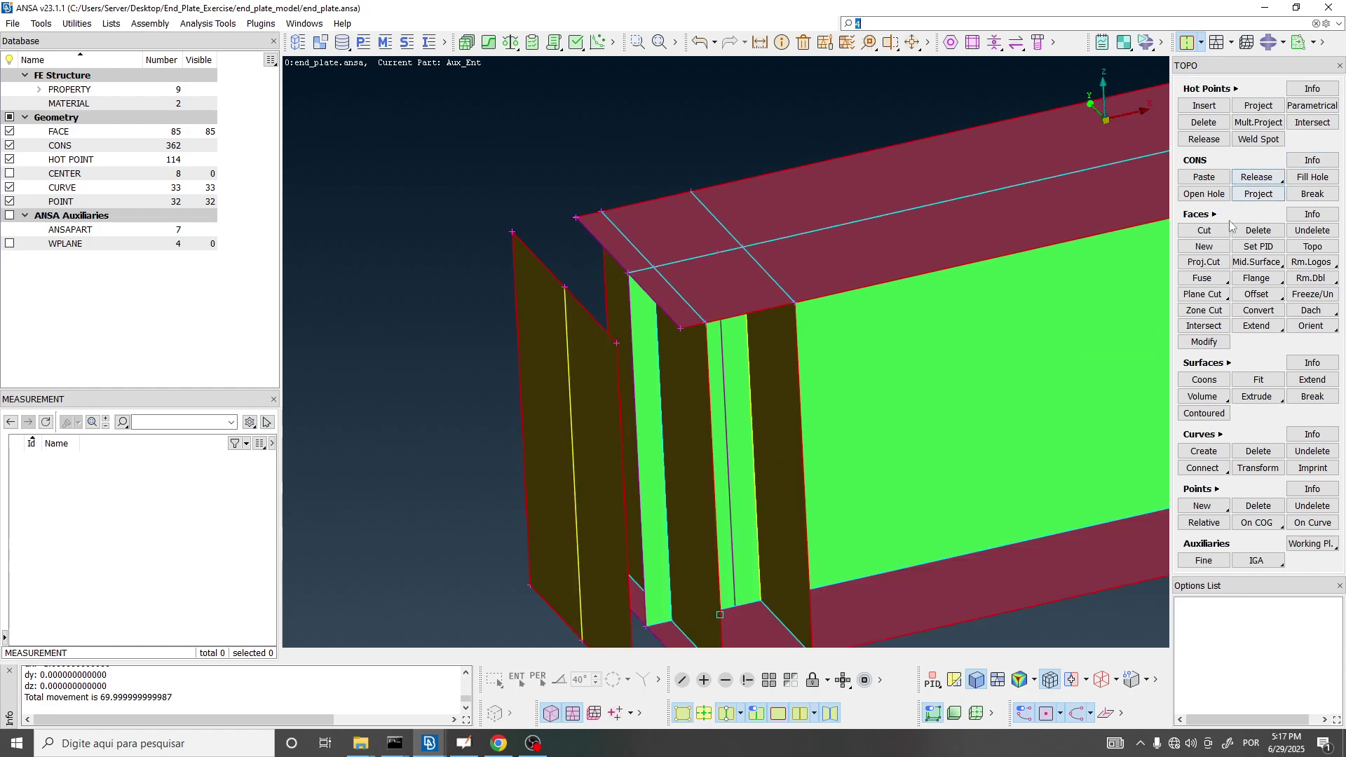
click(1205, 246)
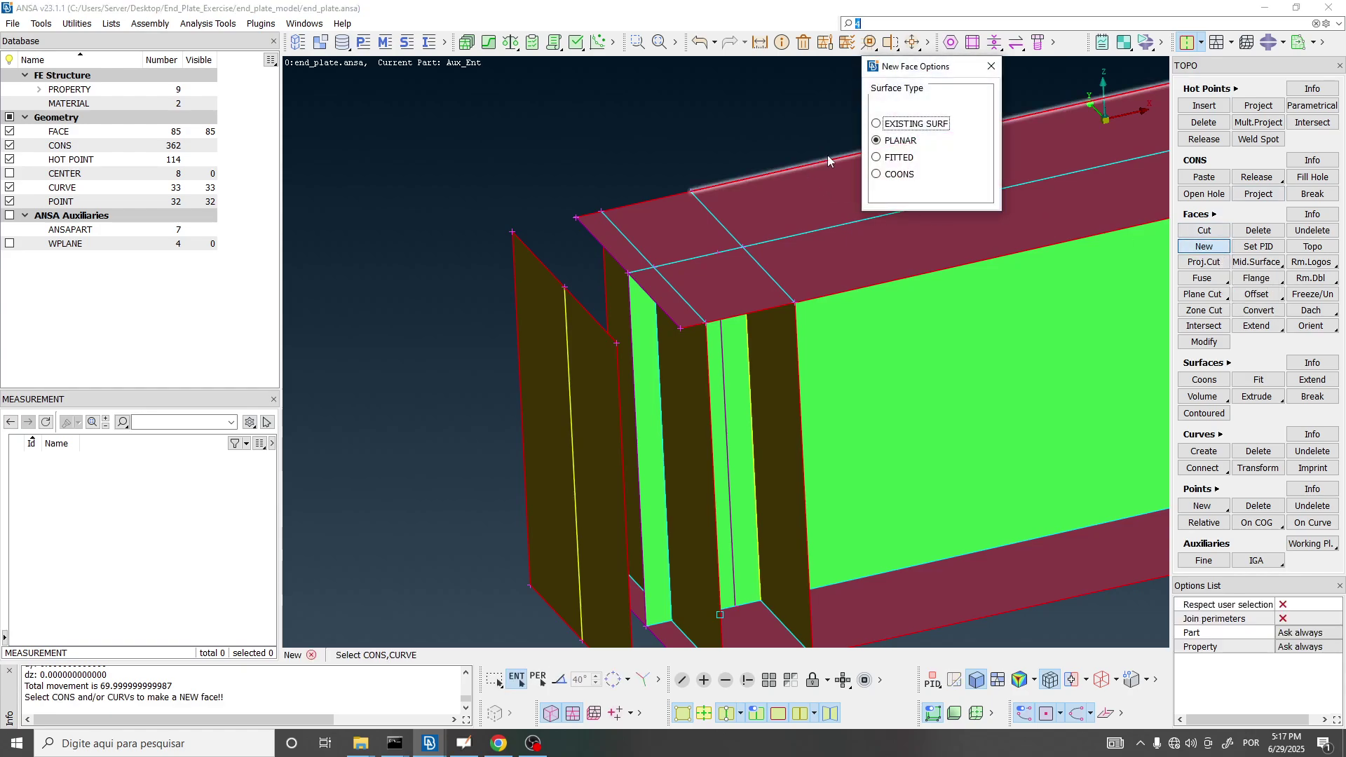
click(647, 293)
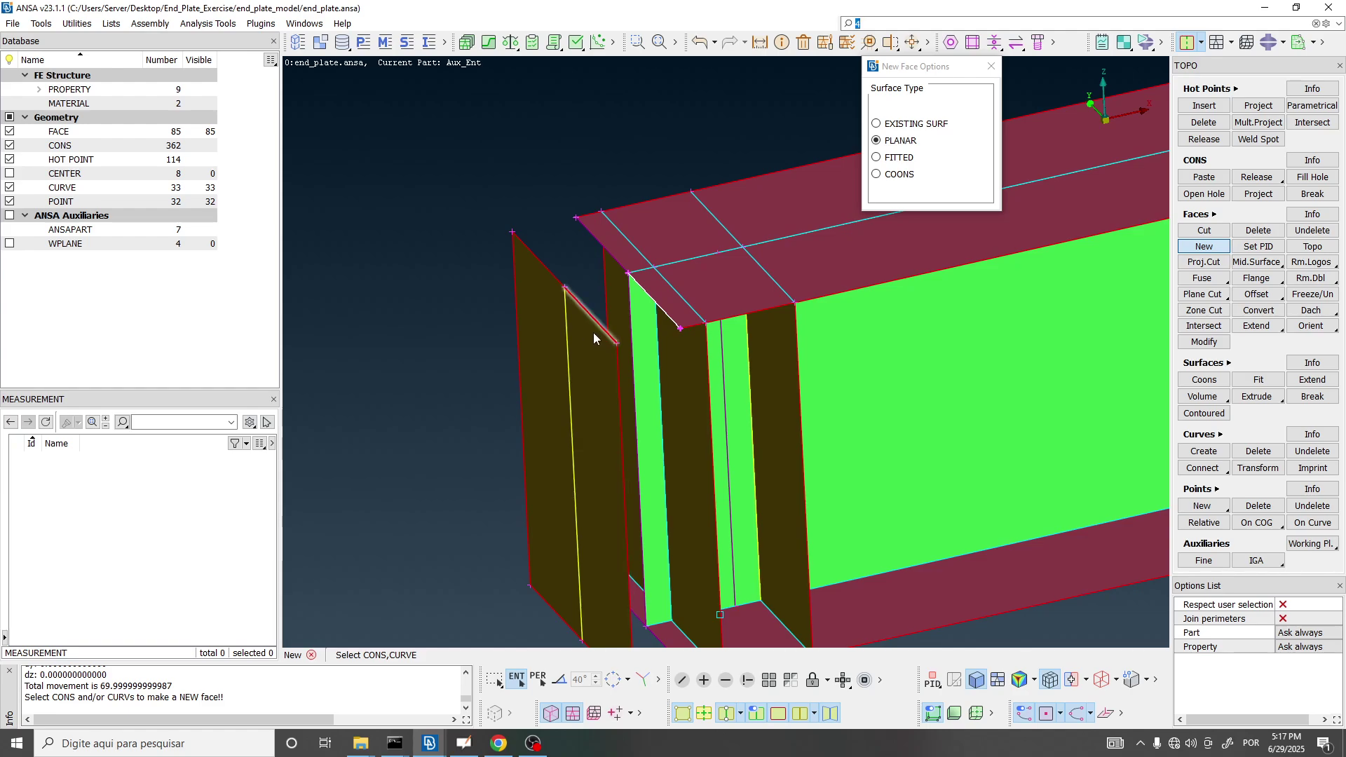
scroll(642, 191, down, 3)
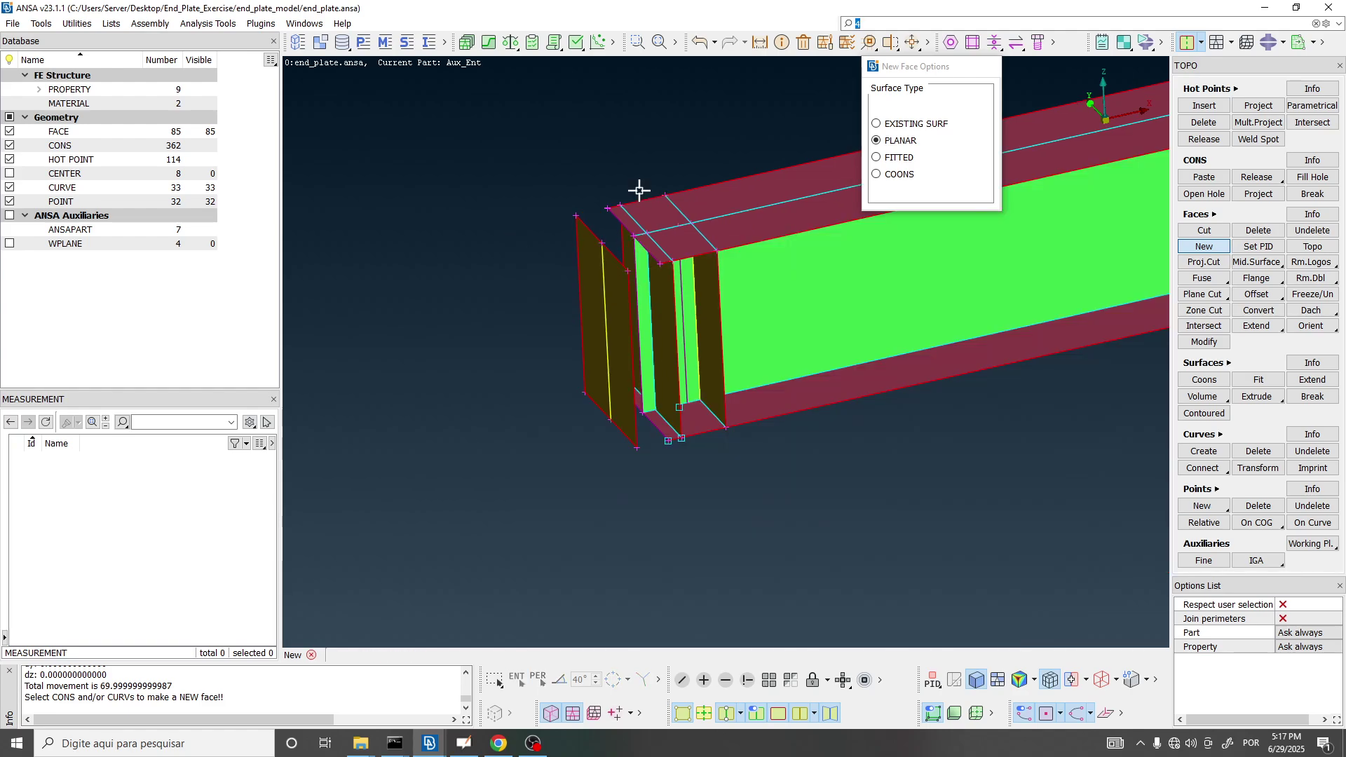
key(Escape)
Hide the curve entities so only face edges remain selectable at the beam end.
click(9, 188)
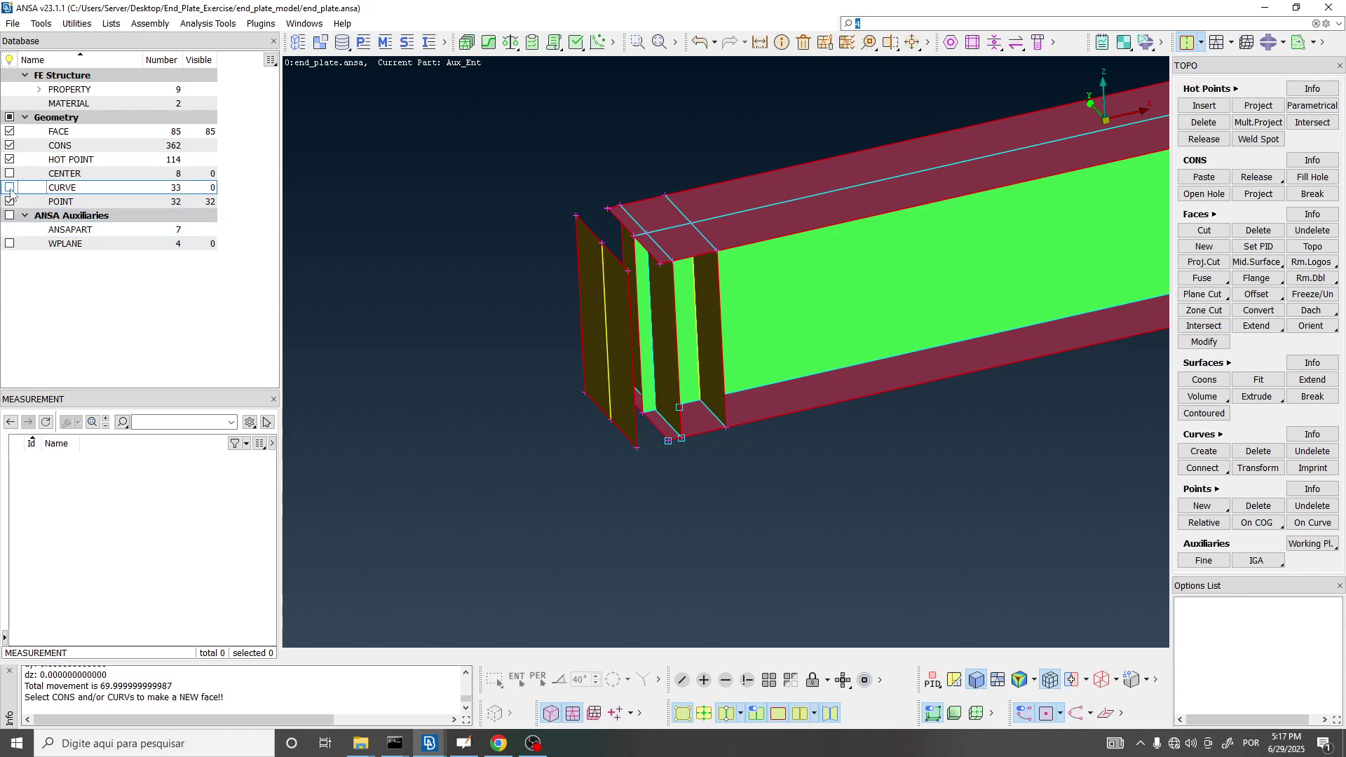
scroll(622, 240, up, 2)
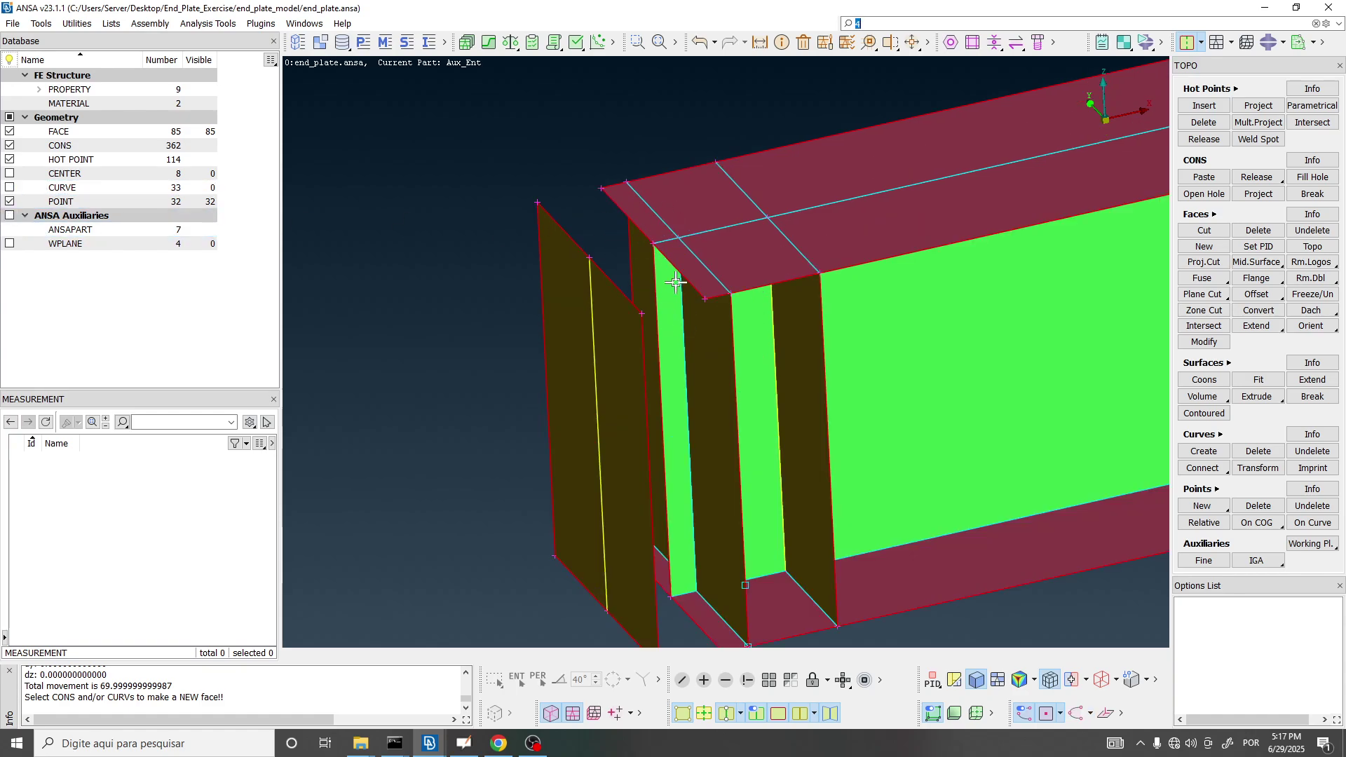
scroll(646, 321, down, 2)
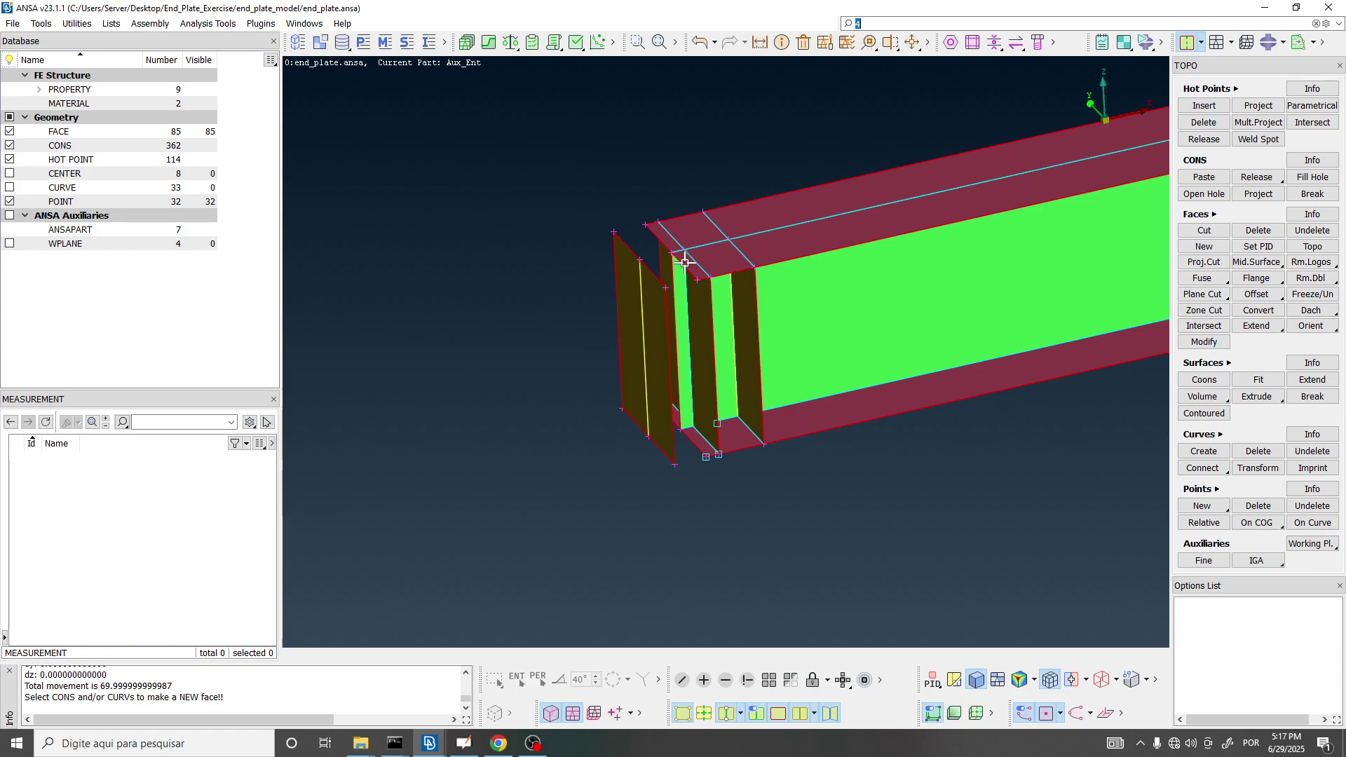
Create a planar face from the top flange's end edge to the outer stiffeners' upper edges, with part beam and property beam_flange.
click(1220, 246)
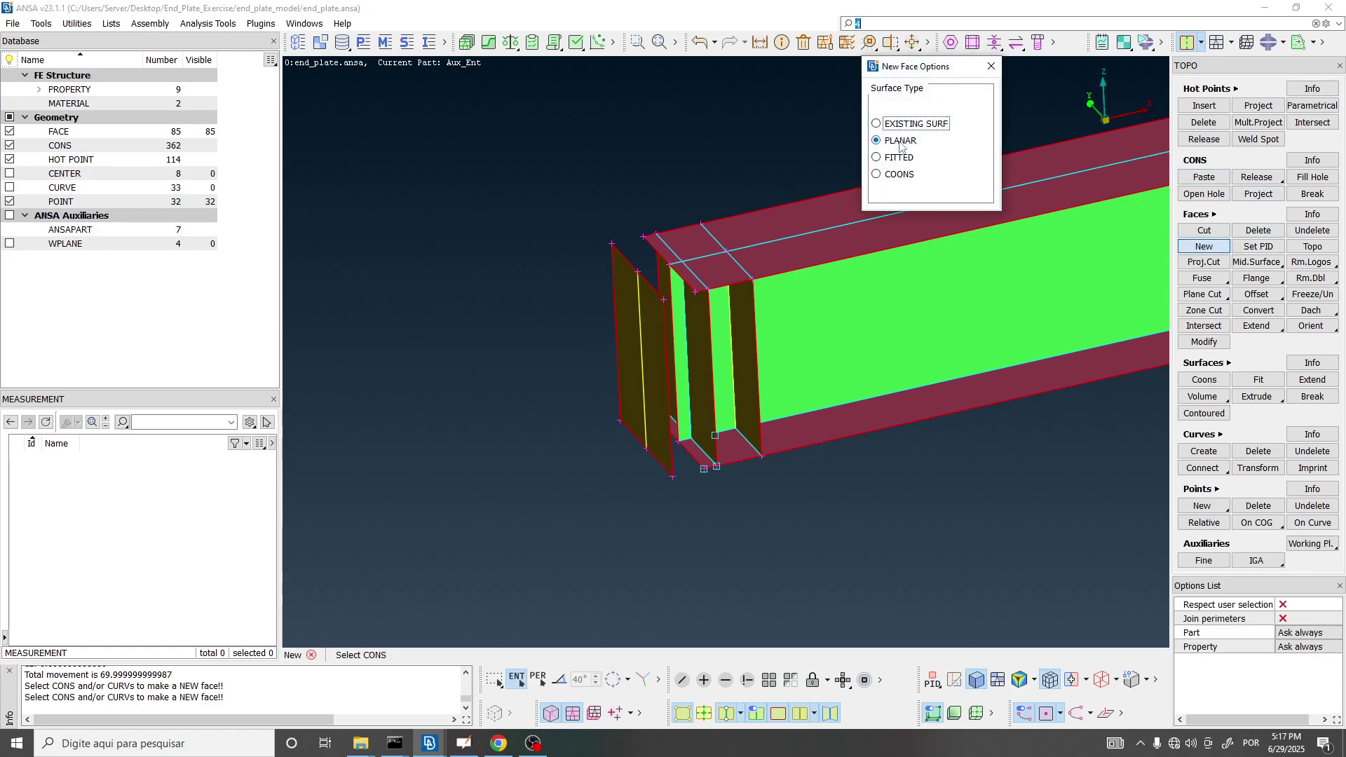
scroll(700, 272, up, 2)
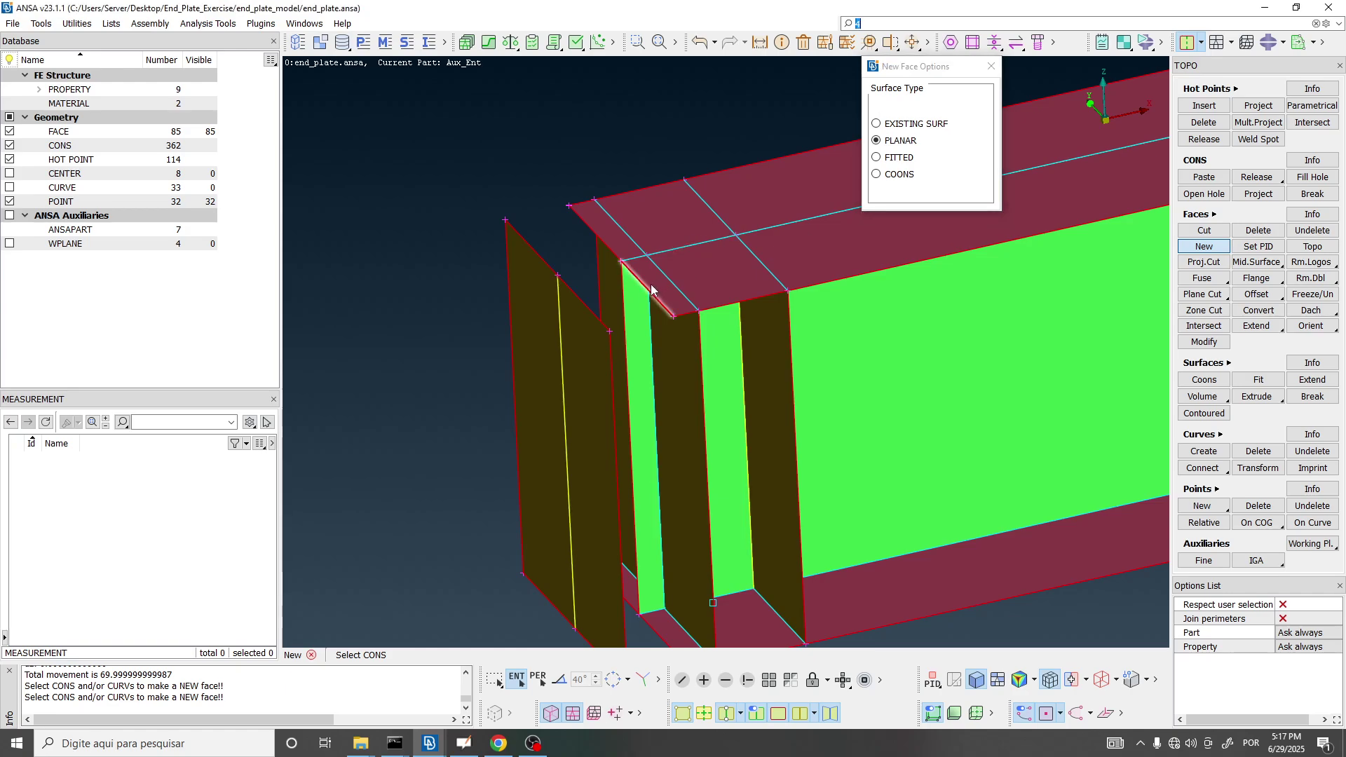
click(584, 305)
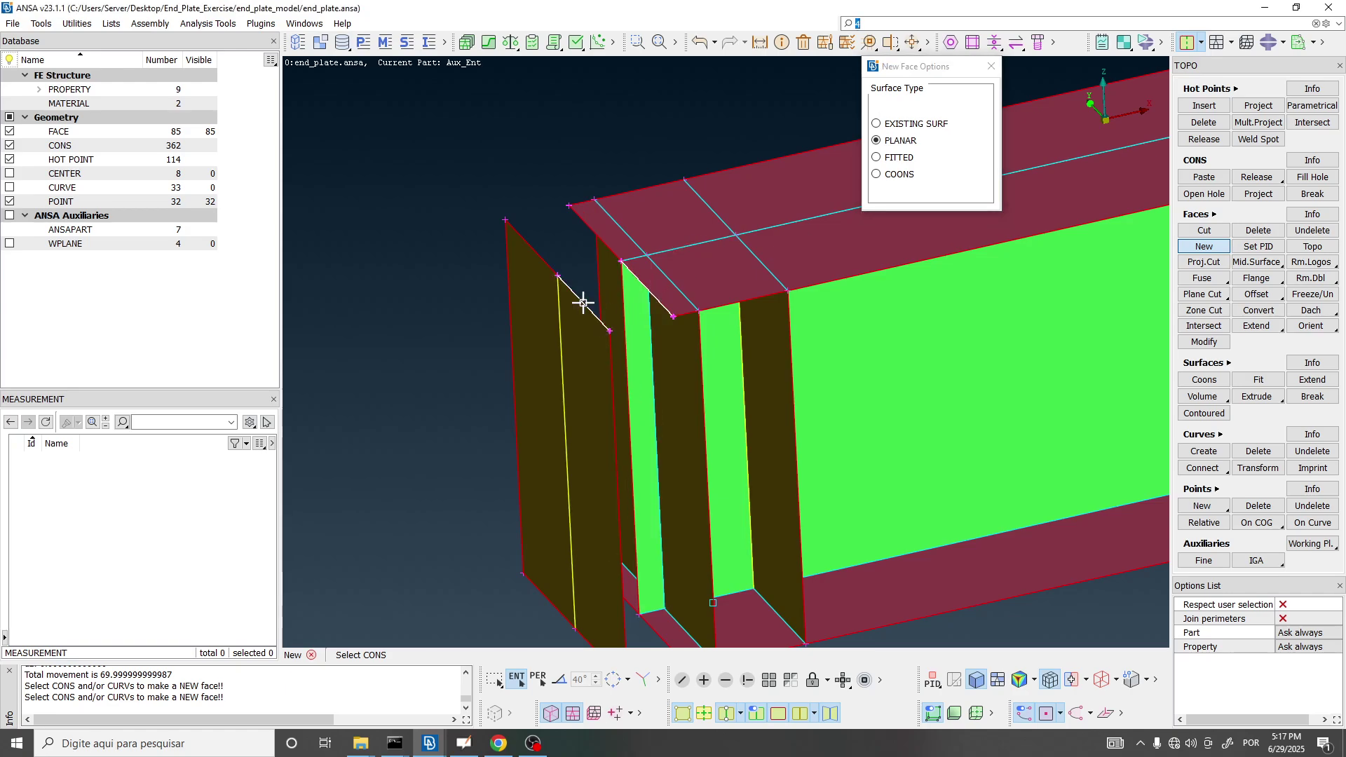
click(540, 261)
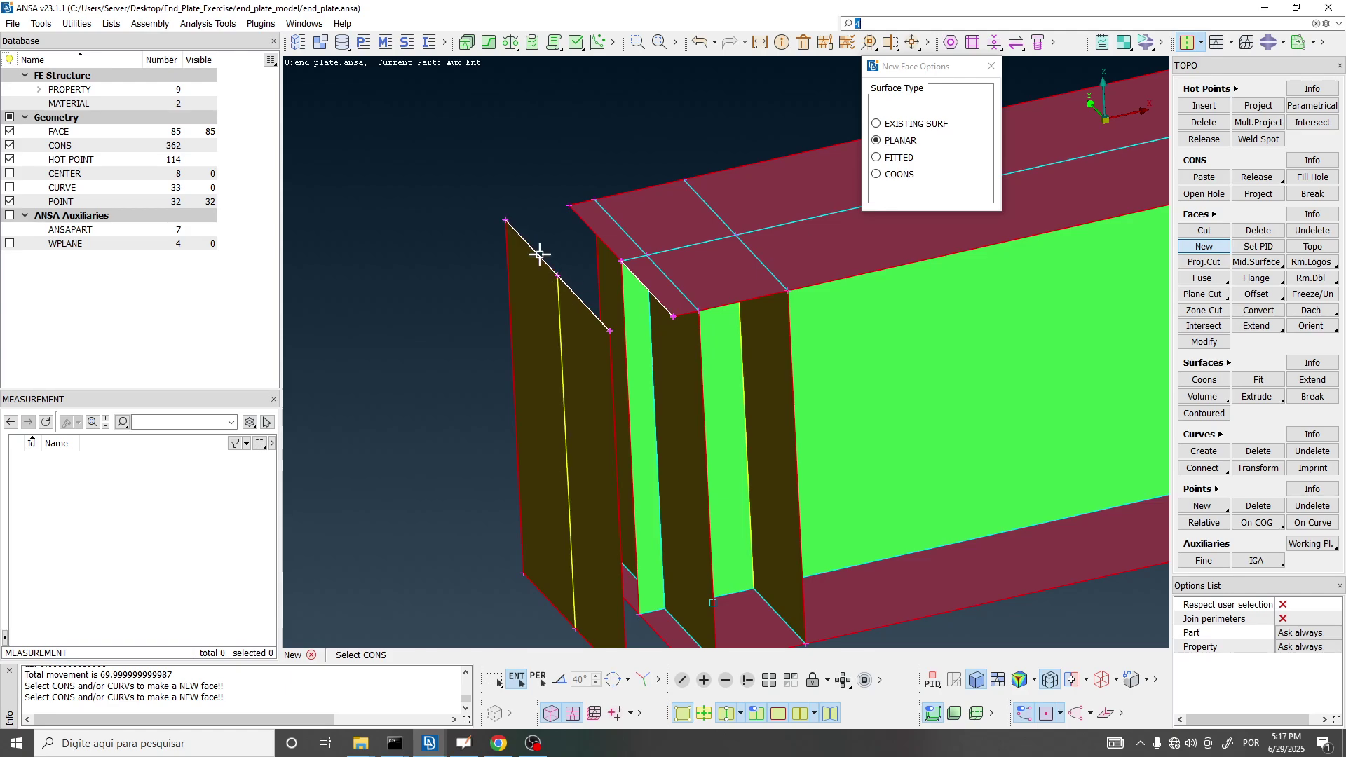
middle_click(588, 231)
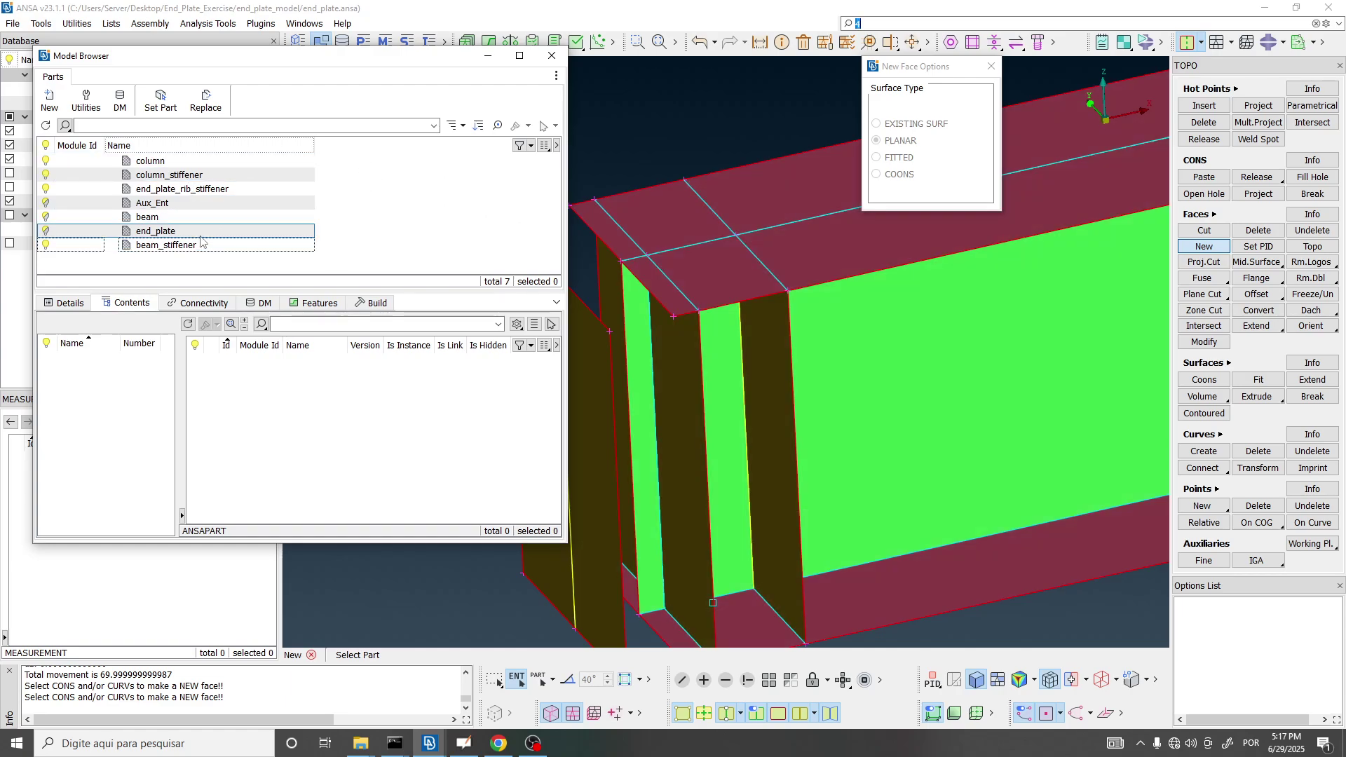
click(835, 185)
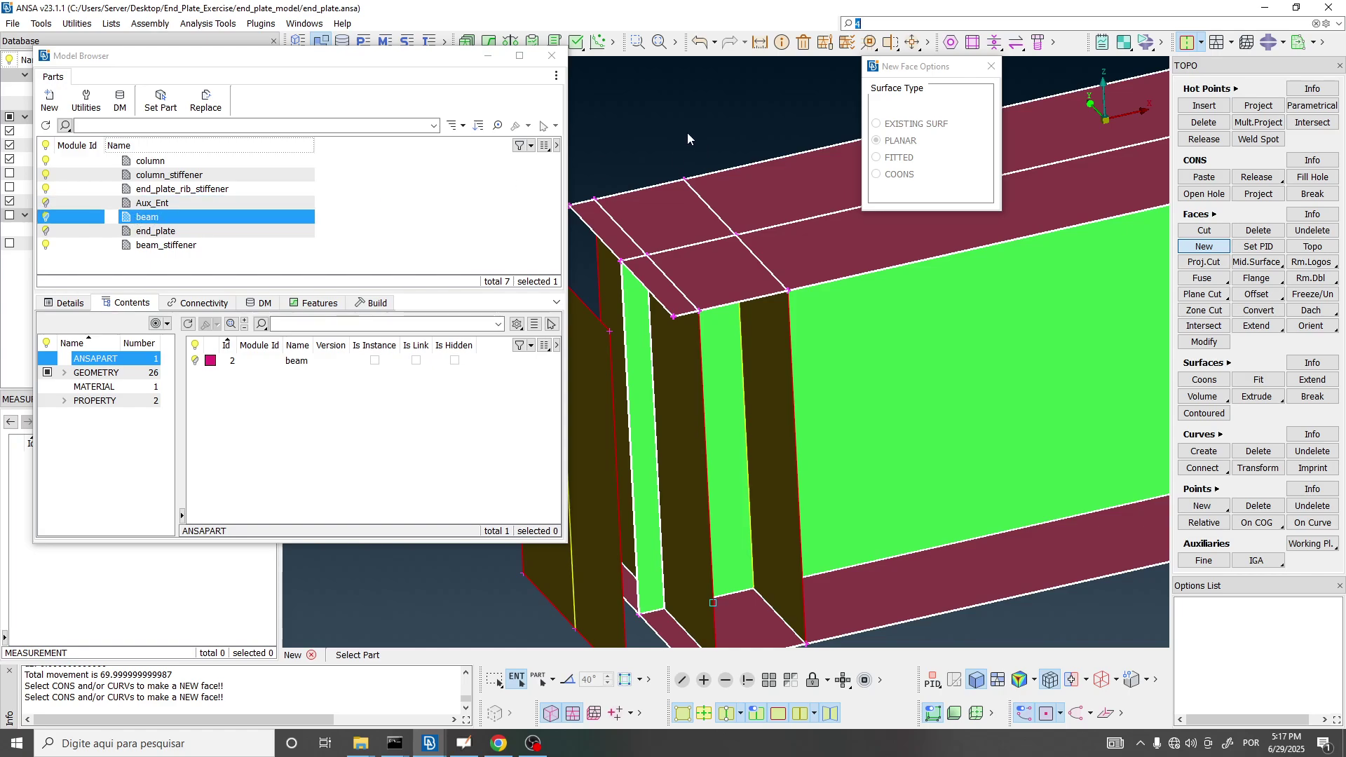
middle_click(663, 118)
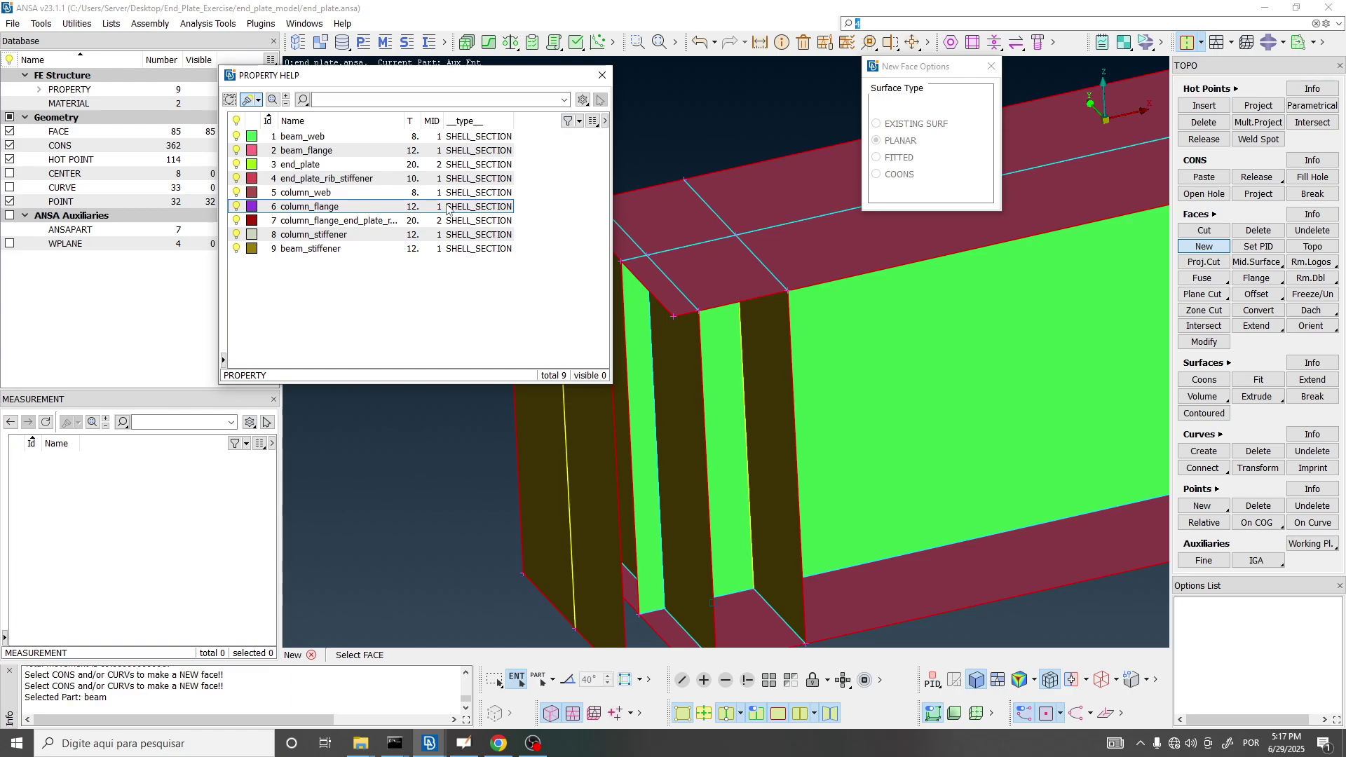
mouse_move(796, 199)
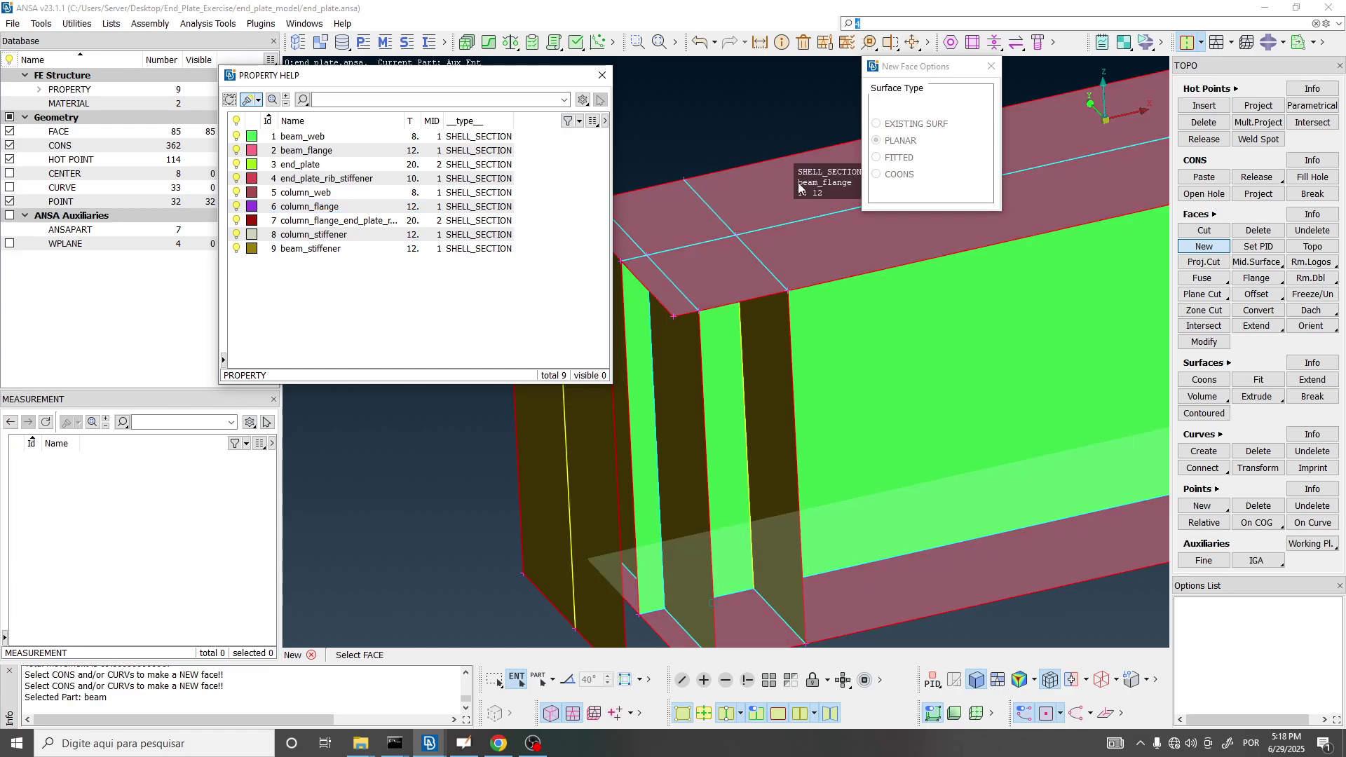
click(797, 183)
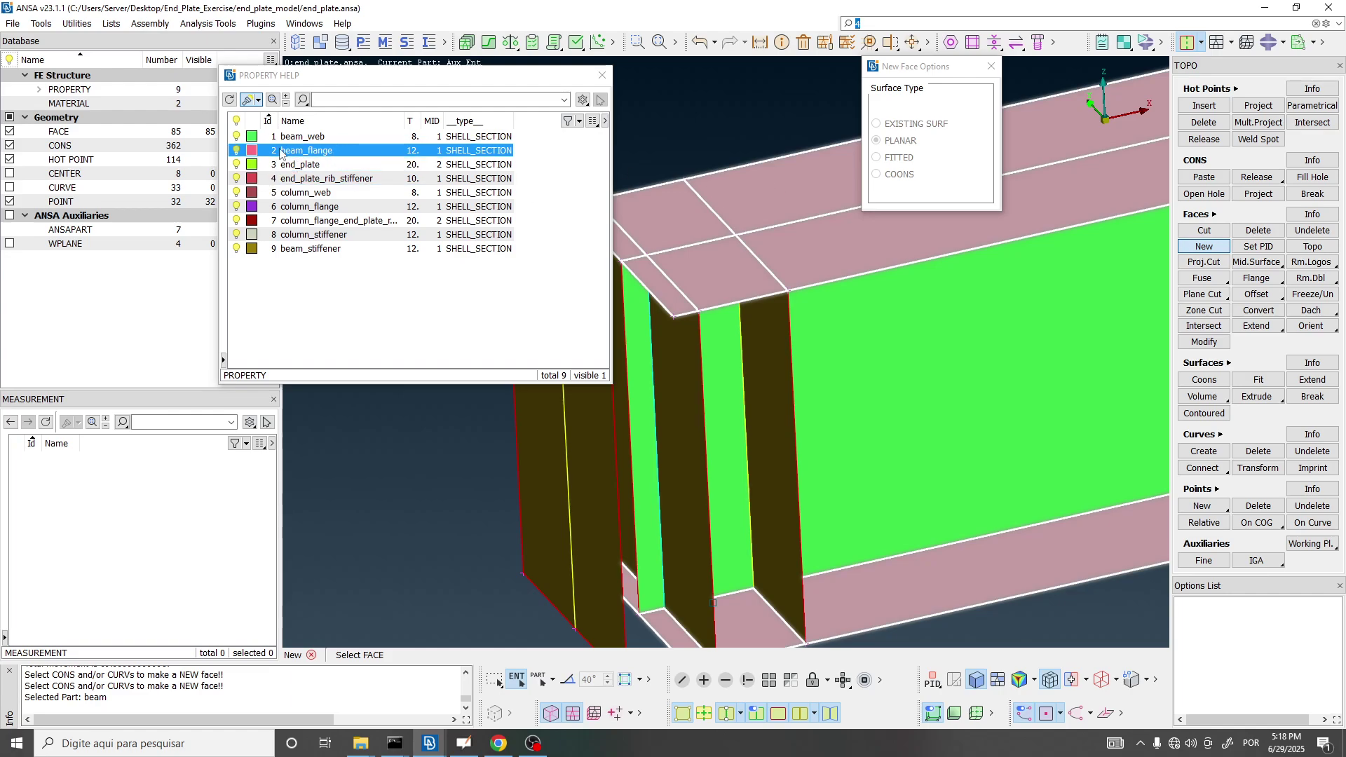
middle_click(738, 150)
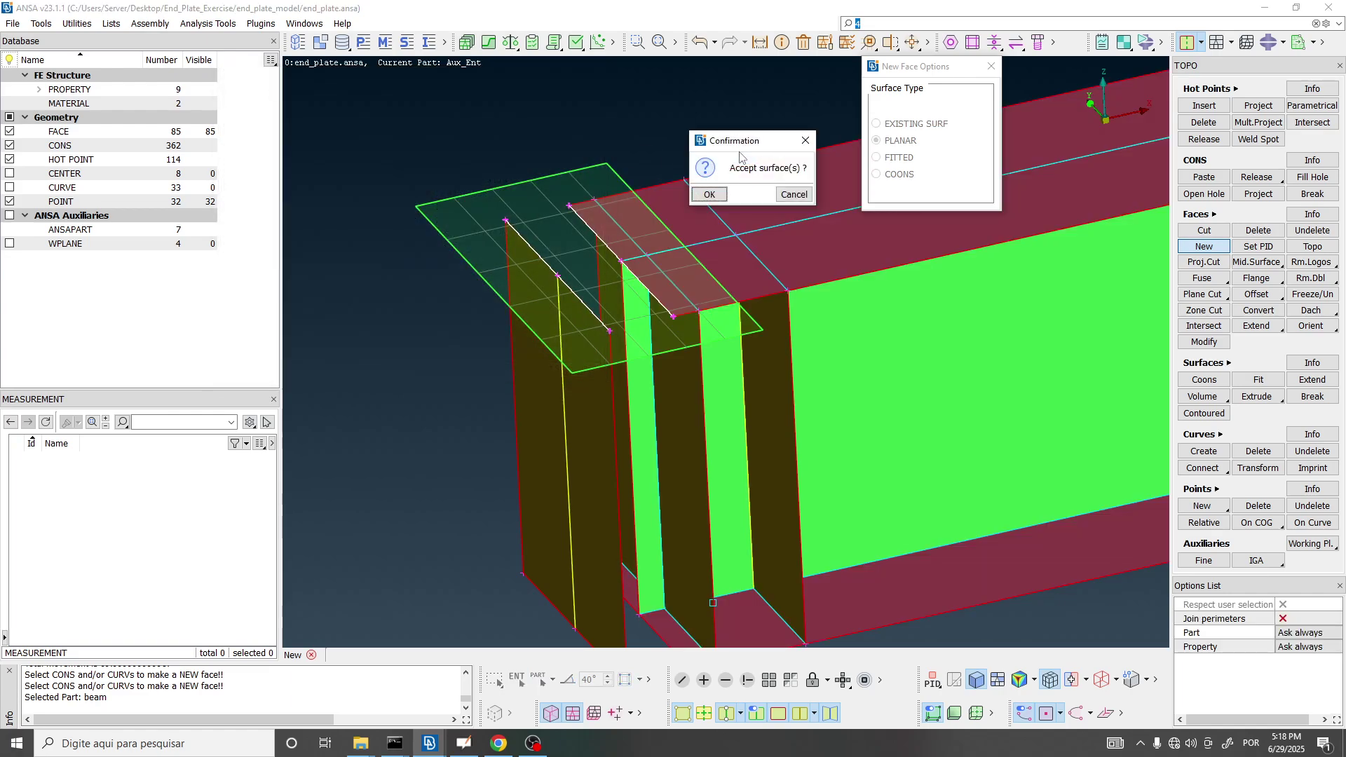
click(713, 200)
Create a planar web face from the beam web's end edge to the outer stiffeners' centre edge, with part beam and property beam_web.
ctrl+drag(626, 250, 604, 189)
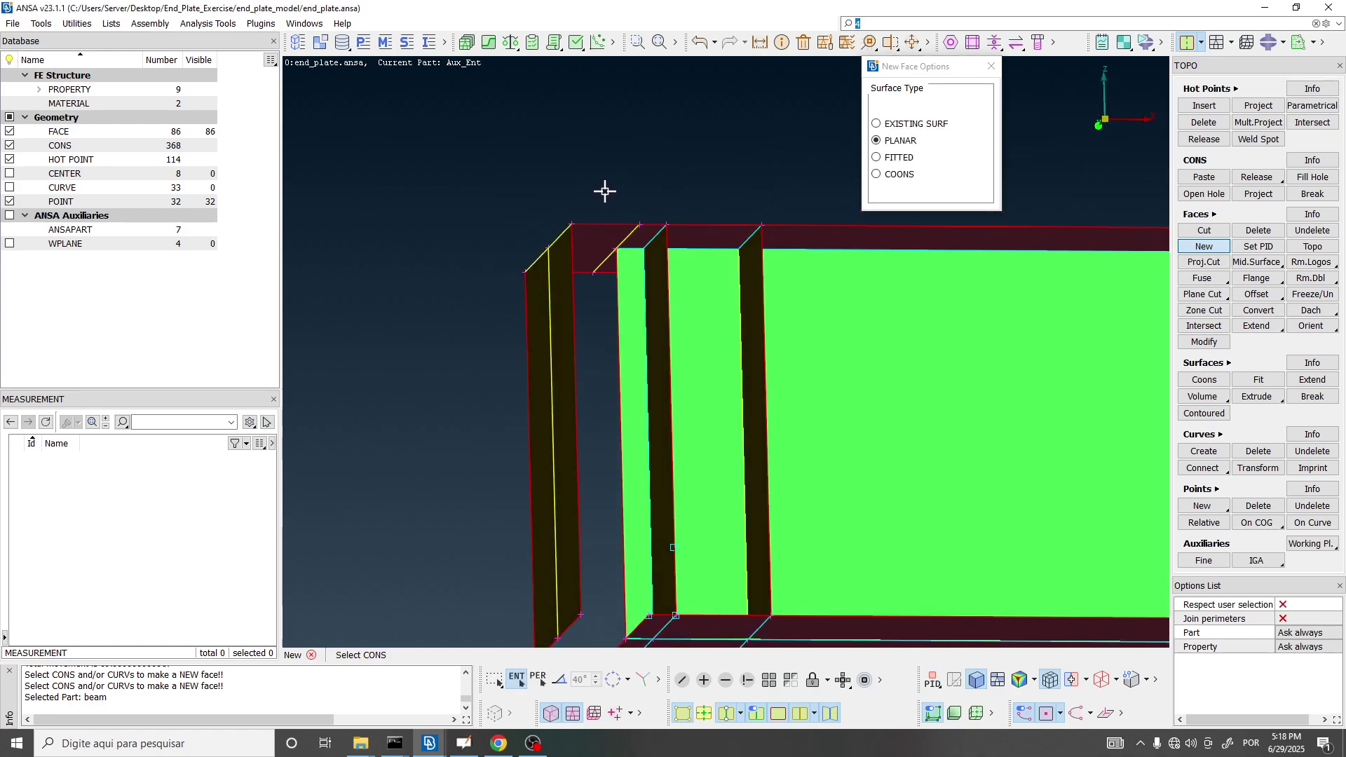
click(620, 278)
middle_click(554, 289)
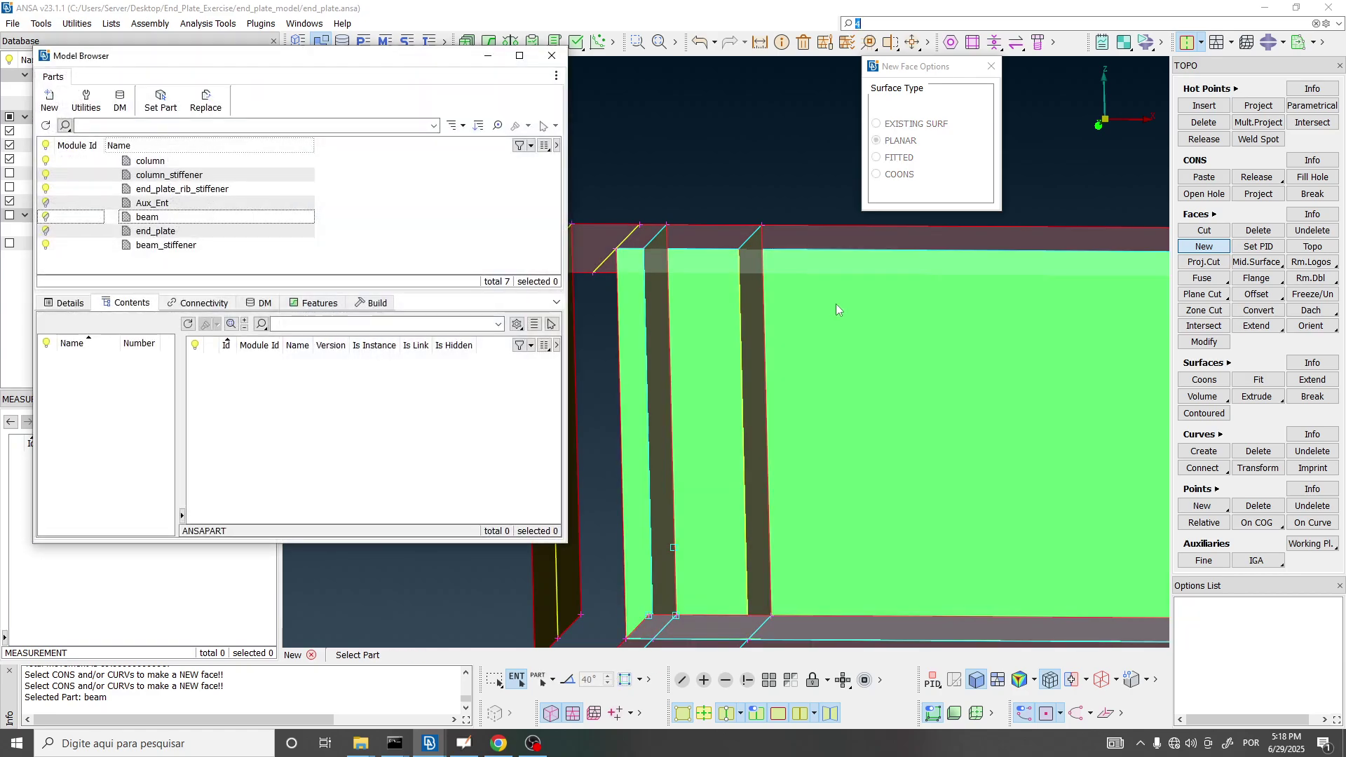
click(841, 314)
middle_click(842, 314)
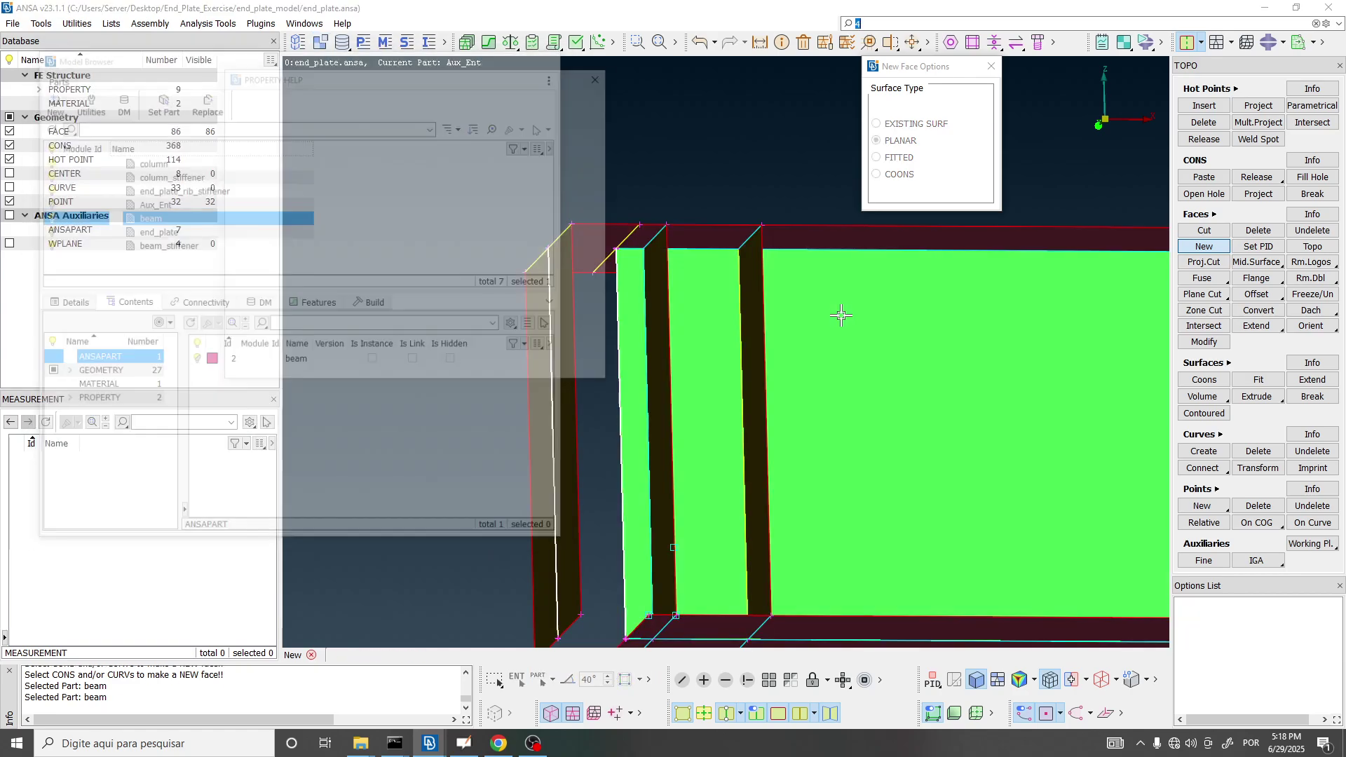
middle_click(877, 332)
click(850, 374)
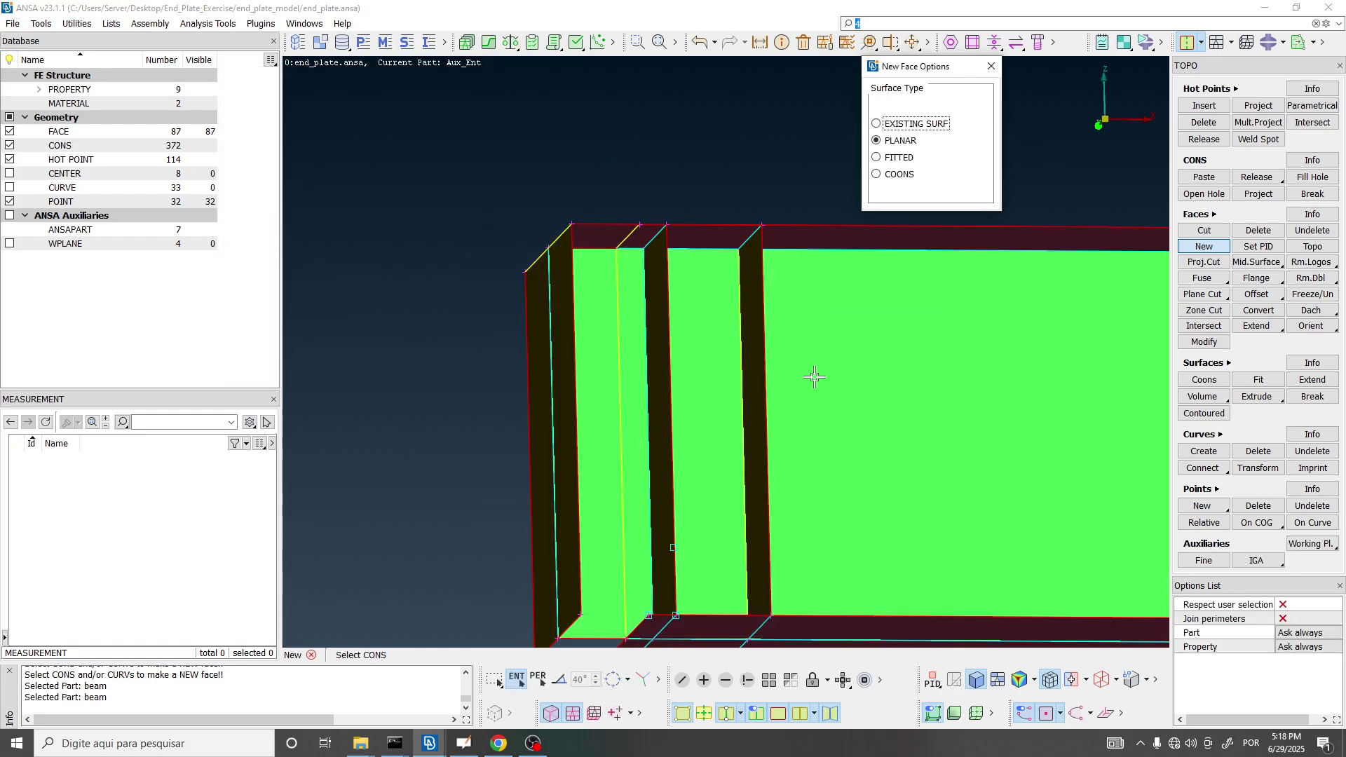
Create a planar face from the bottom flange's end edges to the outer stiffeners' lower edges, with part beam and property beam_flange.
ctrl+drag(617, 296, 666, 467)
click(665, 460)
click(641, 506)
click(590, 467)
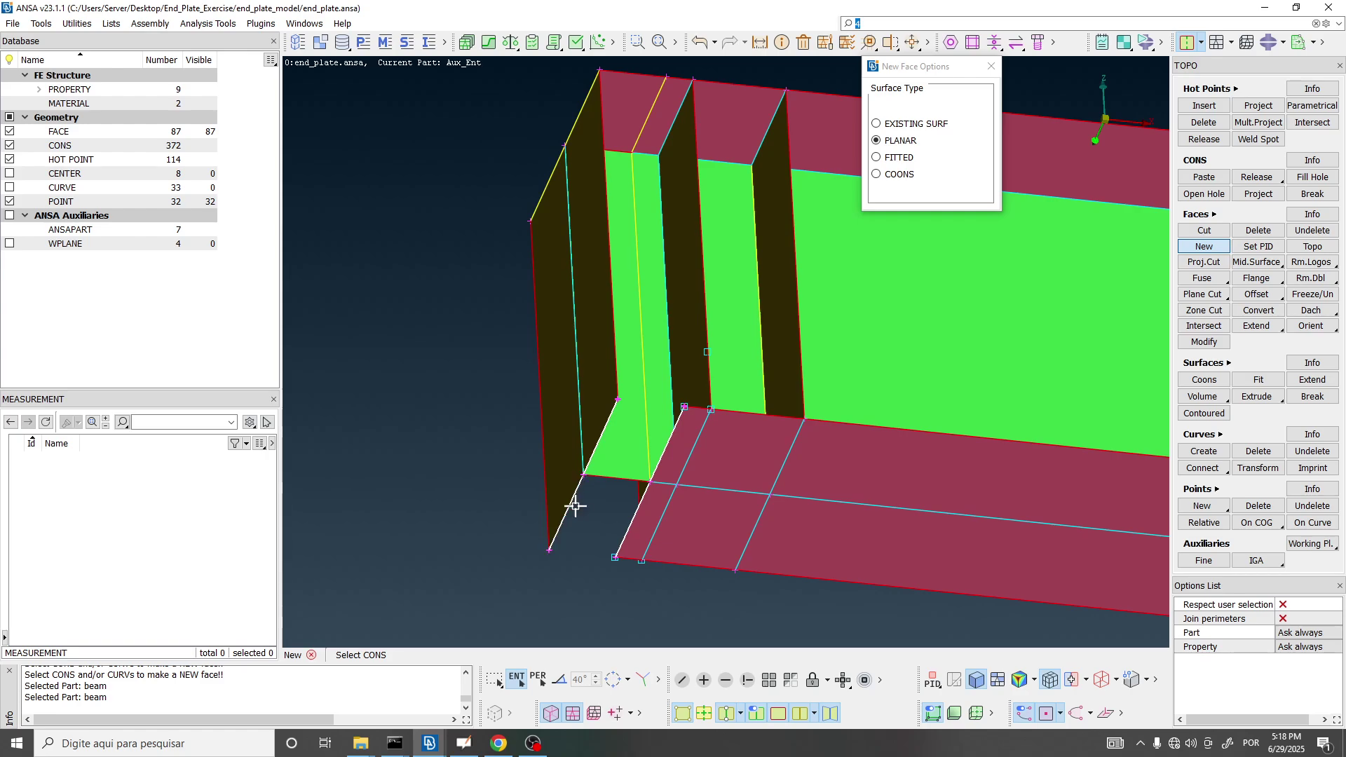
middle_click(466, 339)
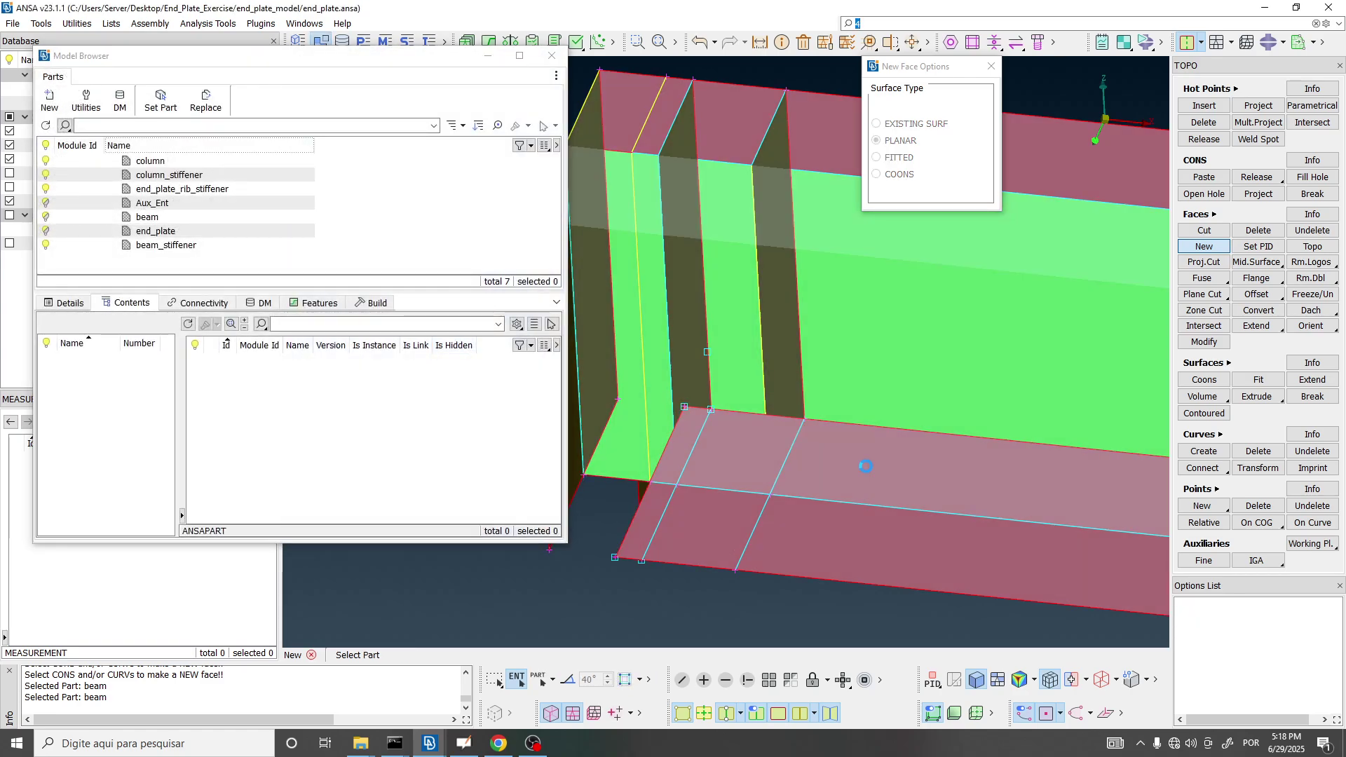
middle_click(865, 466)
click(869, 466)
middle_click(903, 457)
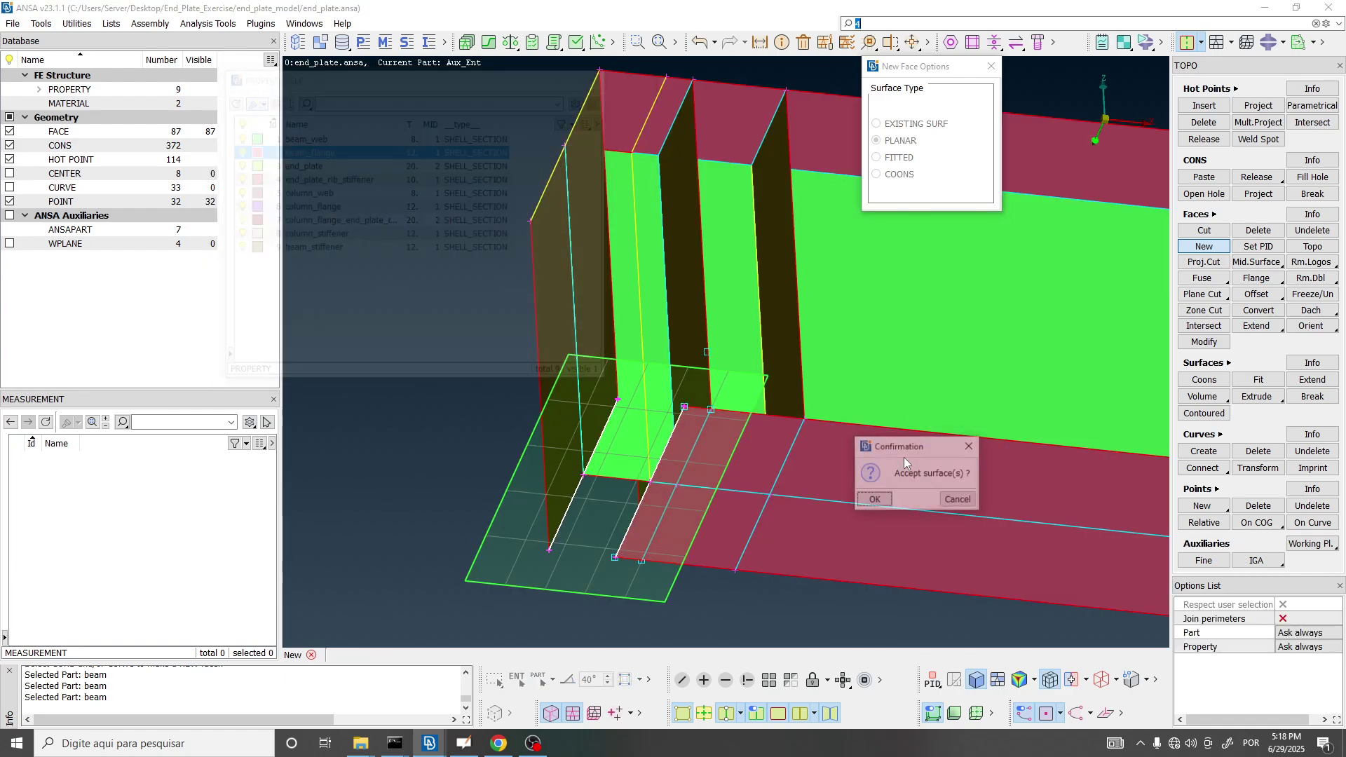
click(882, 497)
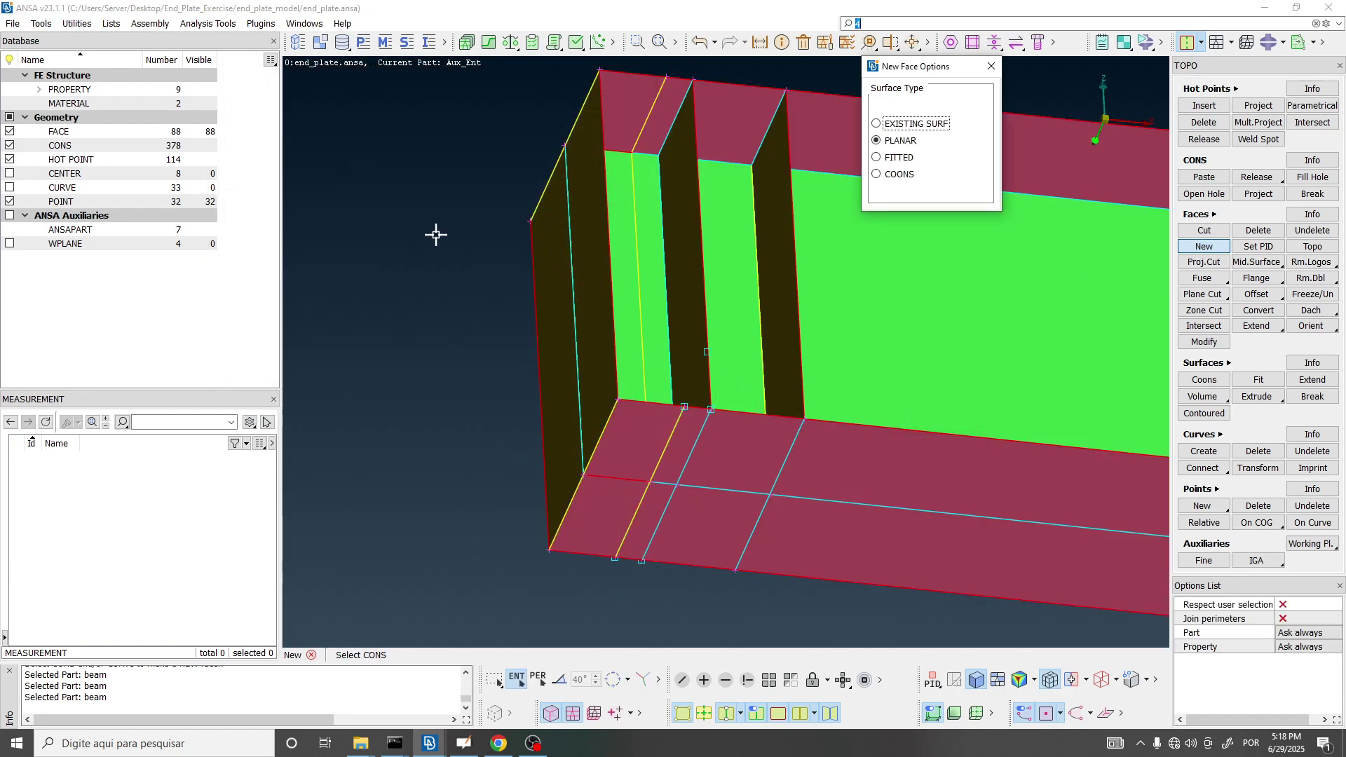
key(Escape)
Run Topo on all edges around the beam end, including the new flange and web extension faces.
scroll(580, 234, up, 5)
ctrl+drag(607, 309, 631, 346)
scroll(643, 276, up, 4)
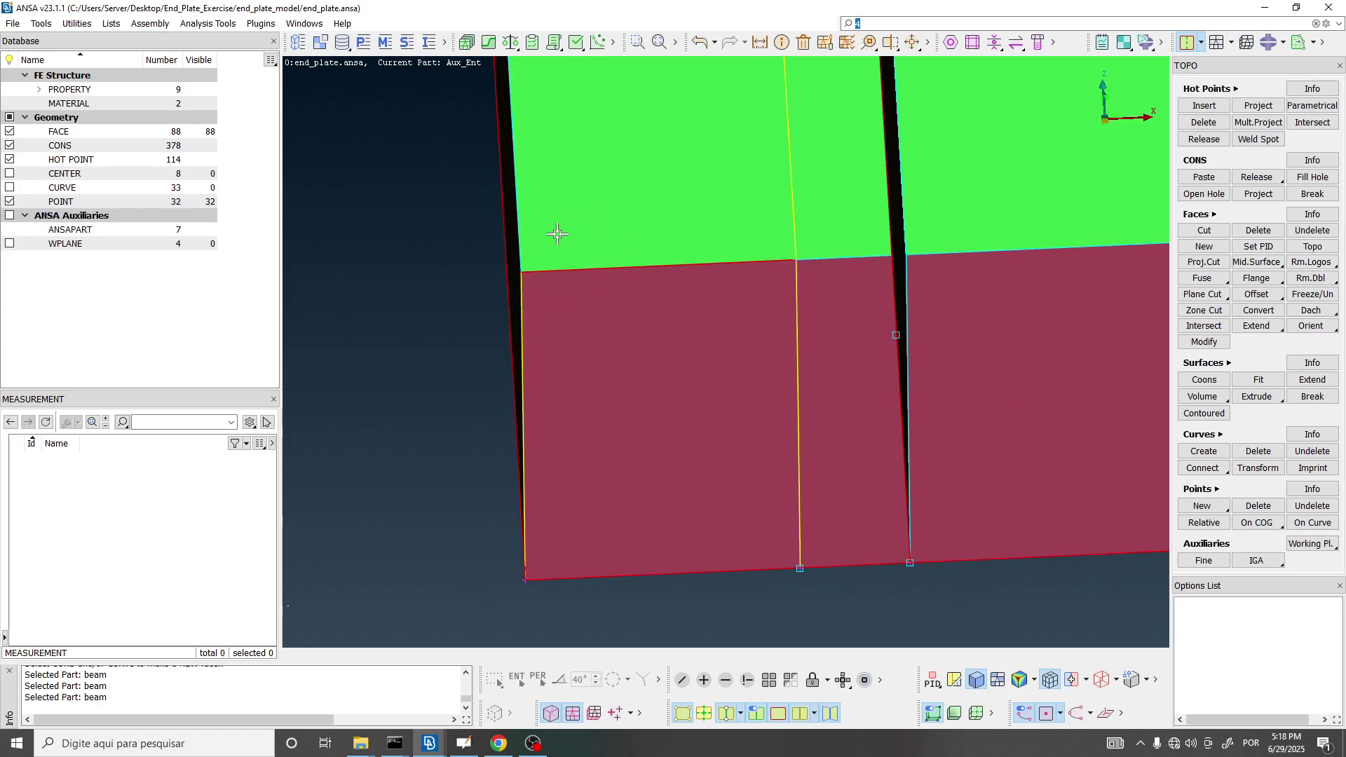
scroll(667, 264, down, 3)
ctrl+drag(667, 264, 652, 171)
ctrl+drag(647, 141, 662, 436)
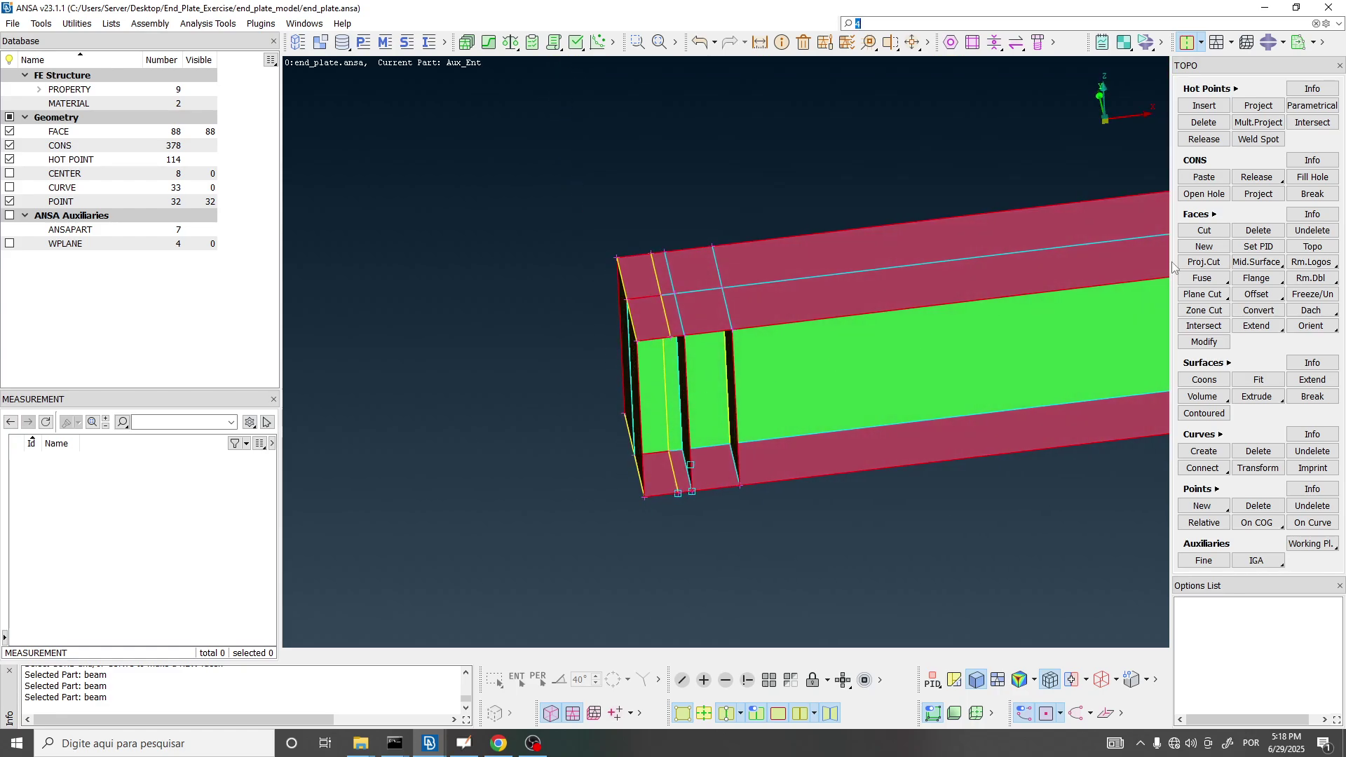
click(1313, 247)
drag(469, 146, 795, 566)
middle_click(687, 370)
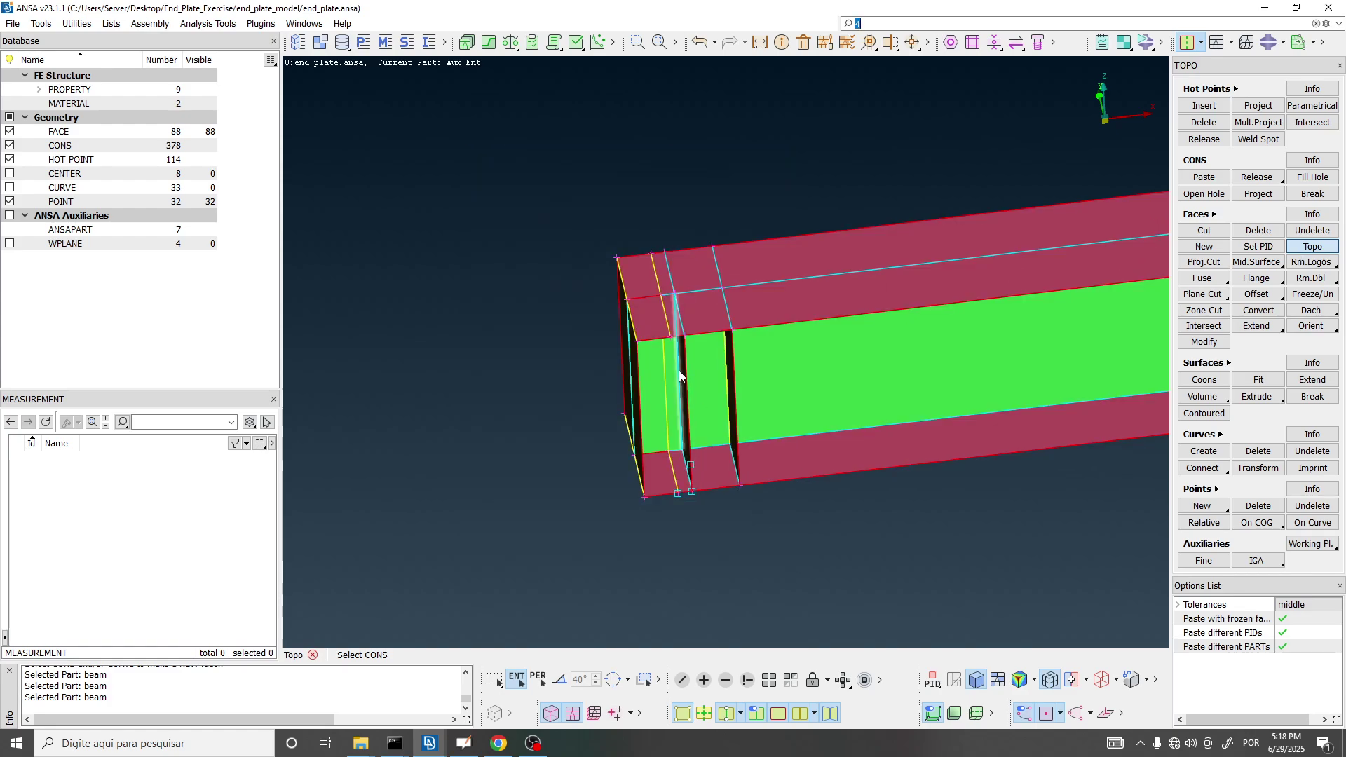
scroll(679, 371, up, 5)
scroll(616, 330, down, 3)
ctrl+right_drag(616, 314, 635, 443)
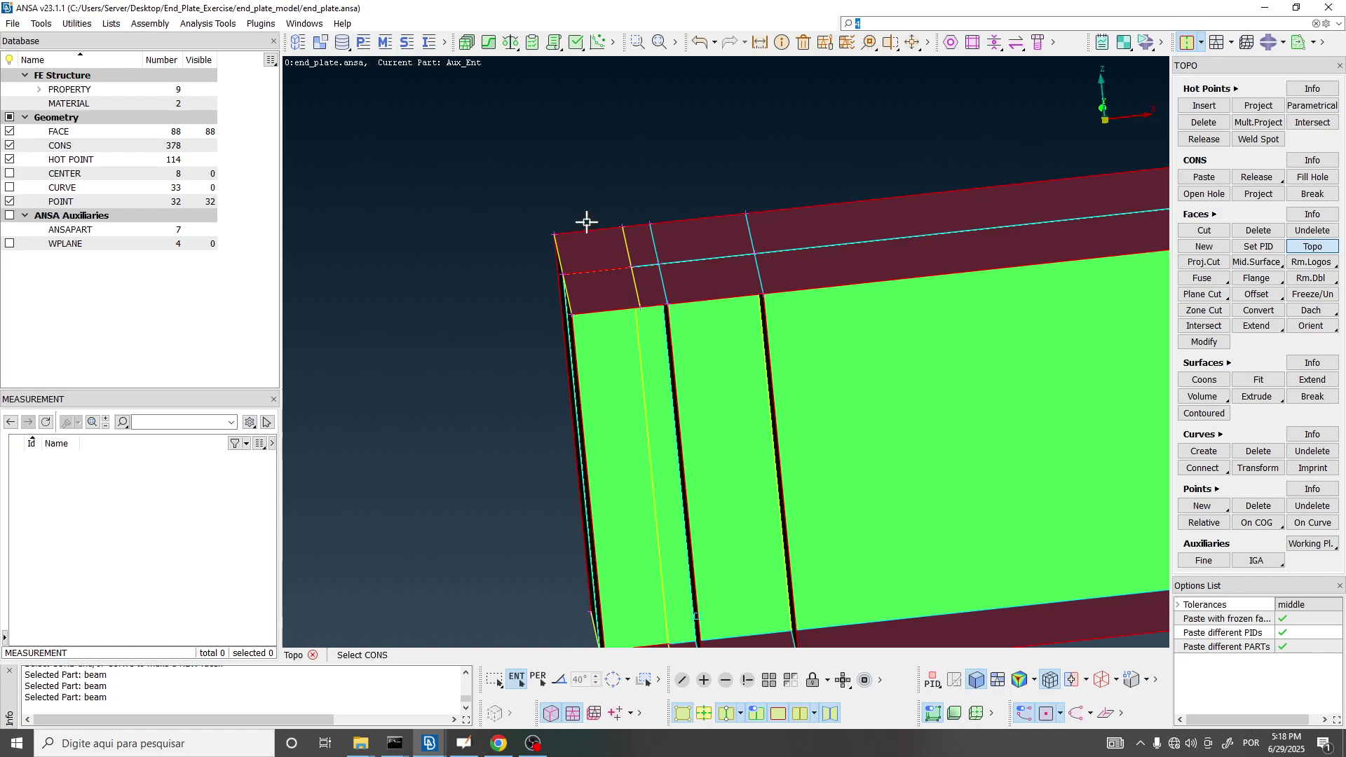
Project the web extension's upper and lower edges onto the top and bottom flange extension faces.
click(1259, 193)
ctrl+drag(656, 201, 577, 199)
click(580, 187)
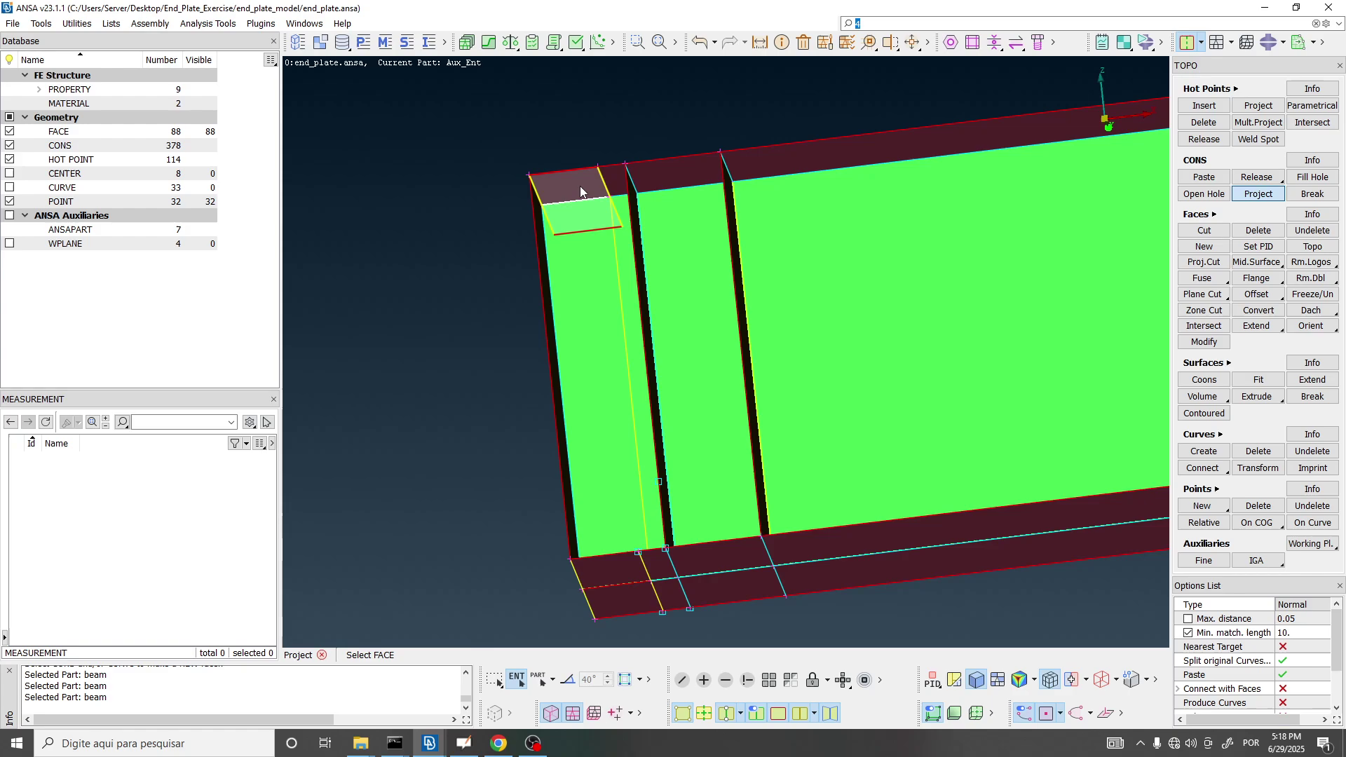
middle_click(579, 187)
scroll(571, 211, up, 3)
scroll(570, 212, down, 3)
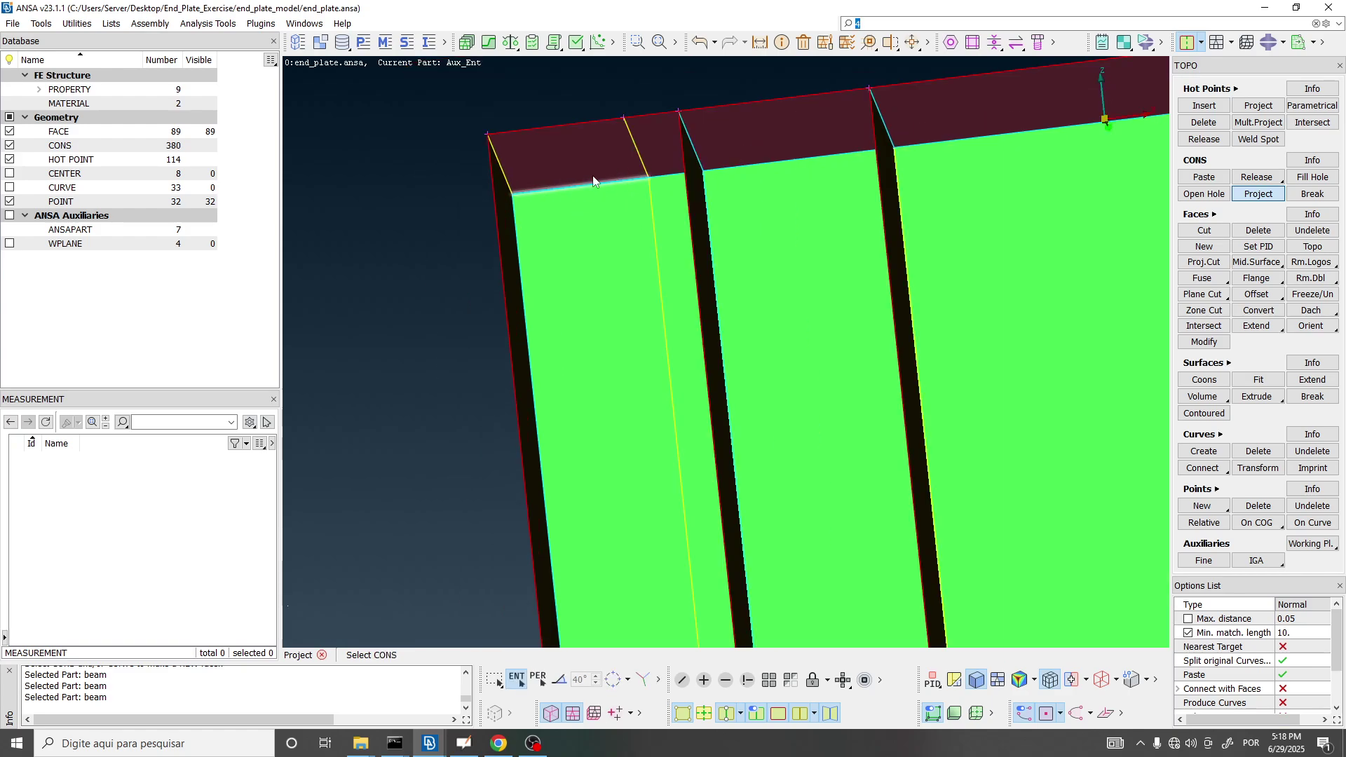
ctrl+drag(668, 171, 594, 256)
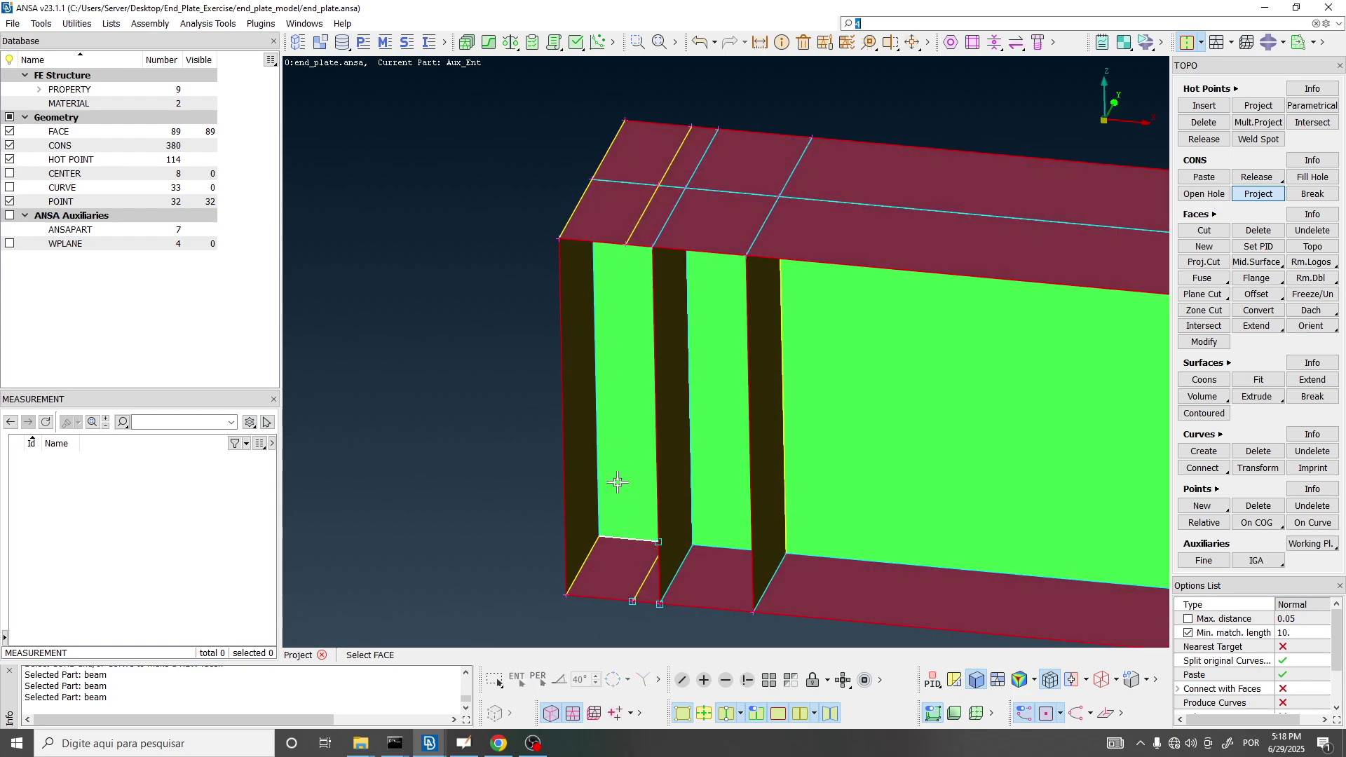
middle_click(636, 390)
mouse_move(636, 390)
ctrl+mouse_down()
mouse_move(598, 316)
mouse_move(634, 301)
mouse_move(629, 241)
mouse_move(629, 375)
ctrl+mouse_up()
scroll(654, 528, up, 4)
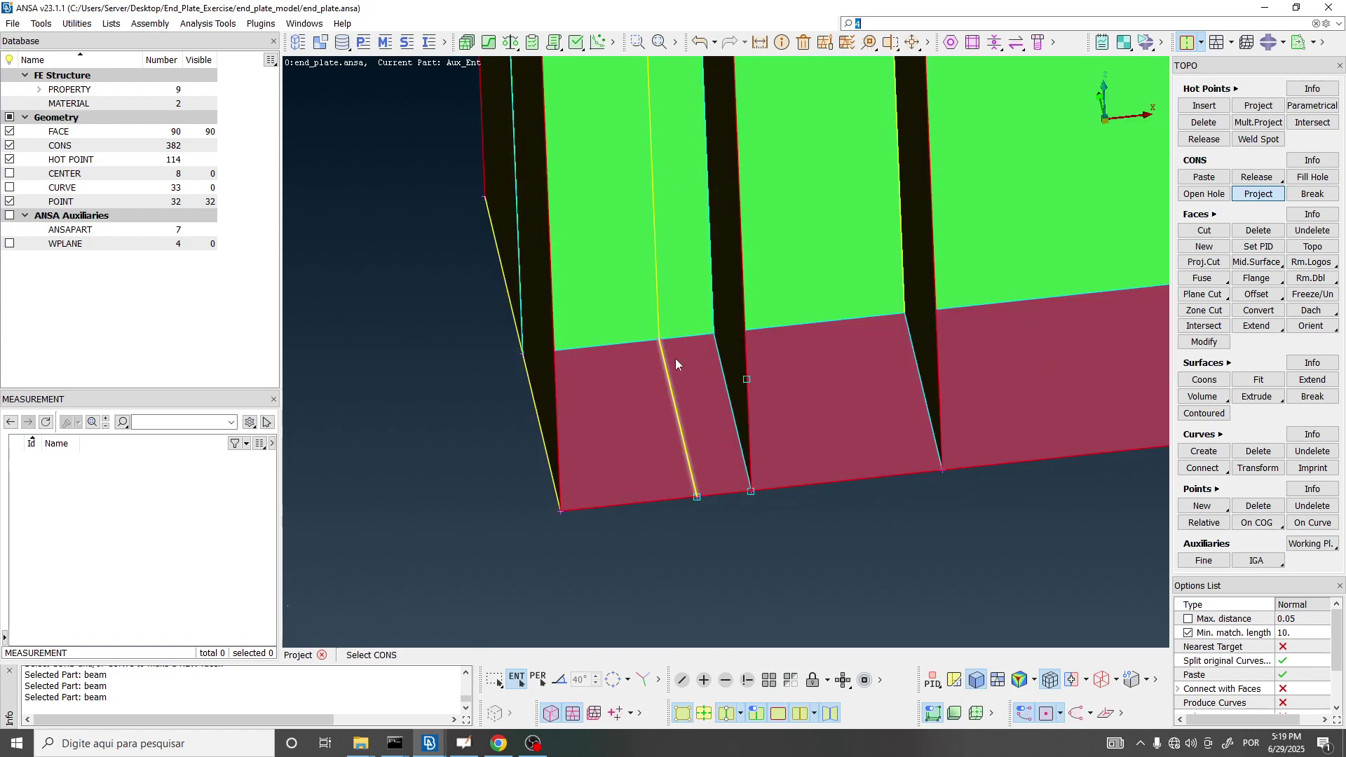
Join the beam web and the top flange to their extension faces along the former beam-end edges.
click(1204, 232)
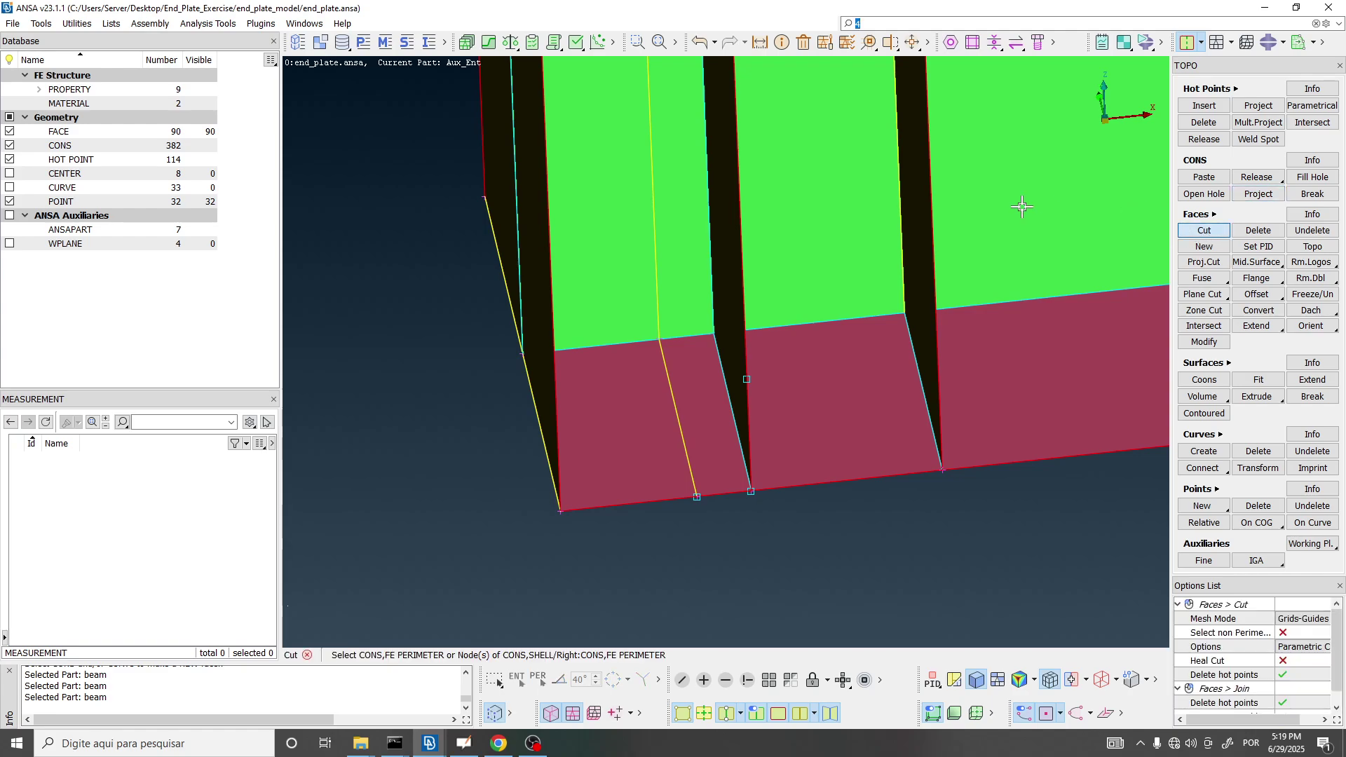
right_click(659, 229)
ctrl+middle_drag(662, 121, 641, 554)
ctrl+drag(623, 377, 620, 288)
ctrl+middle_drag(639, 280, 643, 573)
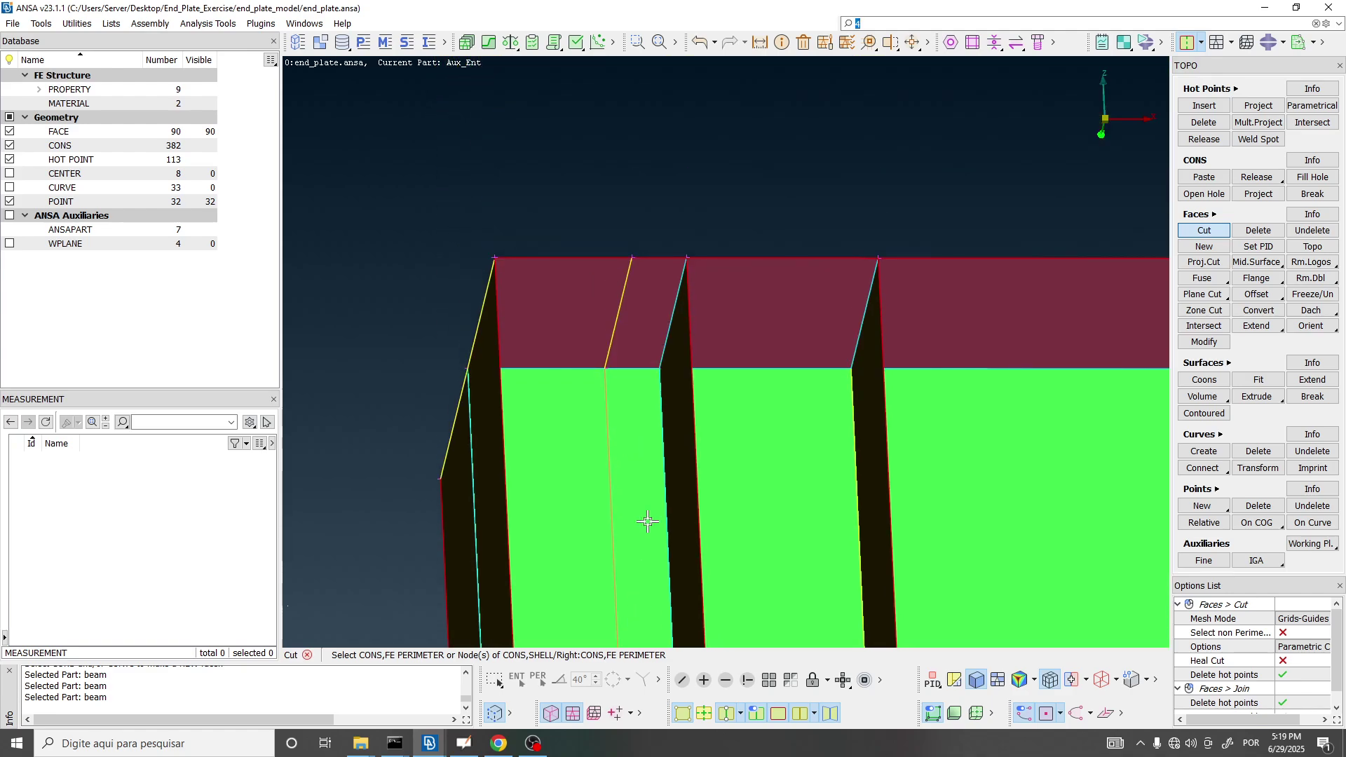
right_click(616, 326)
scroll(622, 274, down, 6)
ctrl+drag(621, 278, 864, 347)
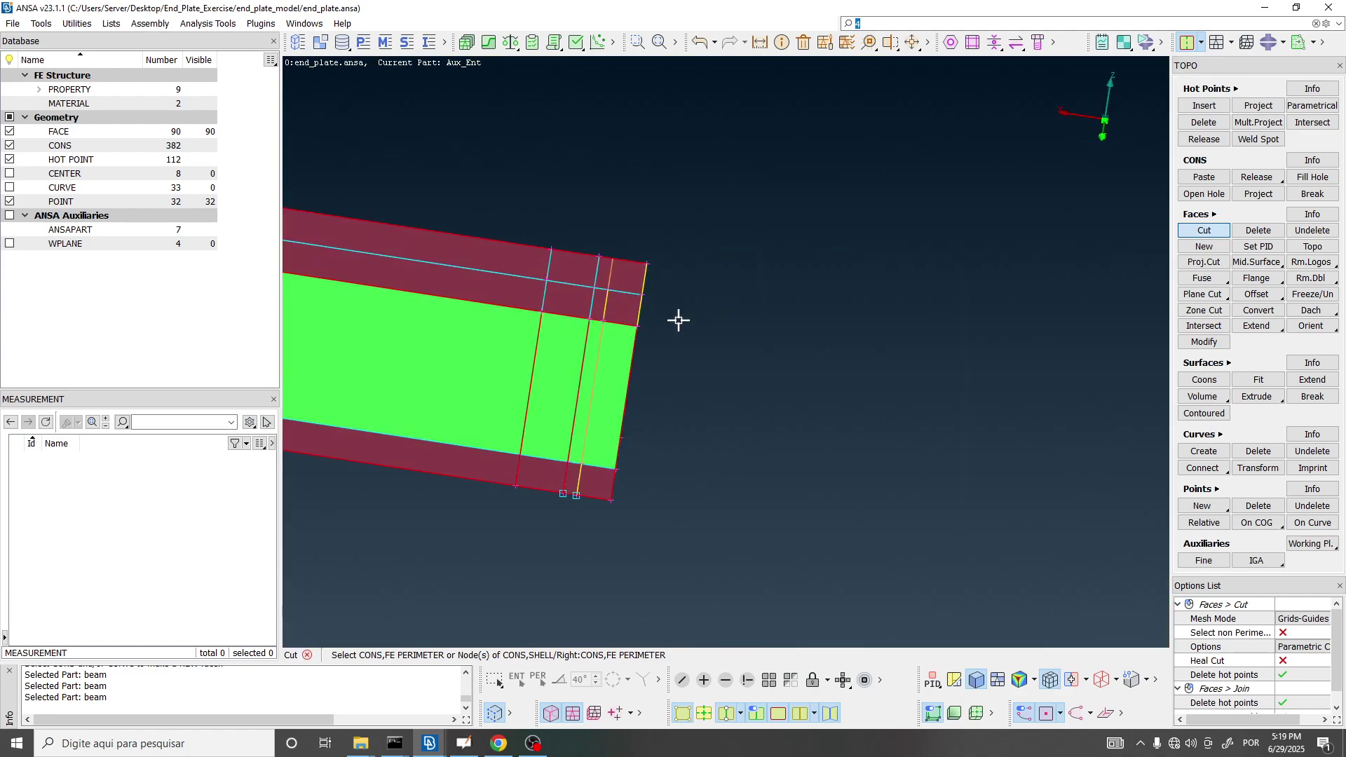
Join the remaining flange extension faces to the beam flanges along the former end edges, including the bottom flange.
scroll(612, 301, up, 4)
right_click(579, 397)
ctrl+middle_drag(609, 463, 654, 239)
scroll(581, 466, up, 3)
right_click(600, 412)
mouse_move(616, 423)
ctrl+mouse_down()
mouse_move(616, 310)
mouse_move(608, 461)
ctrl+mouse_up()
scroll(607, 461, up, 3)
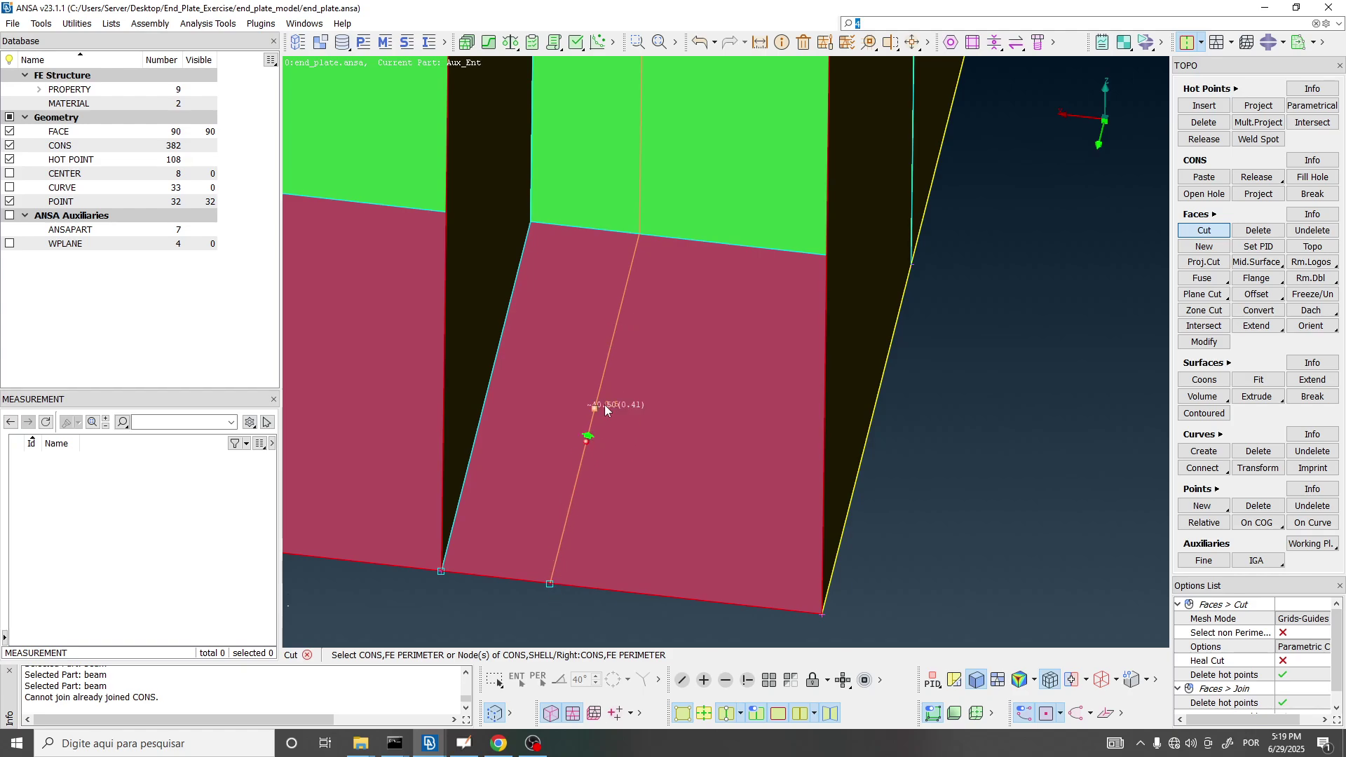
scroll(548, 588, up, 3)
scroll(548, 588, down, 7)
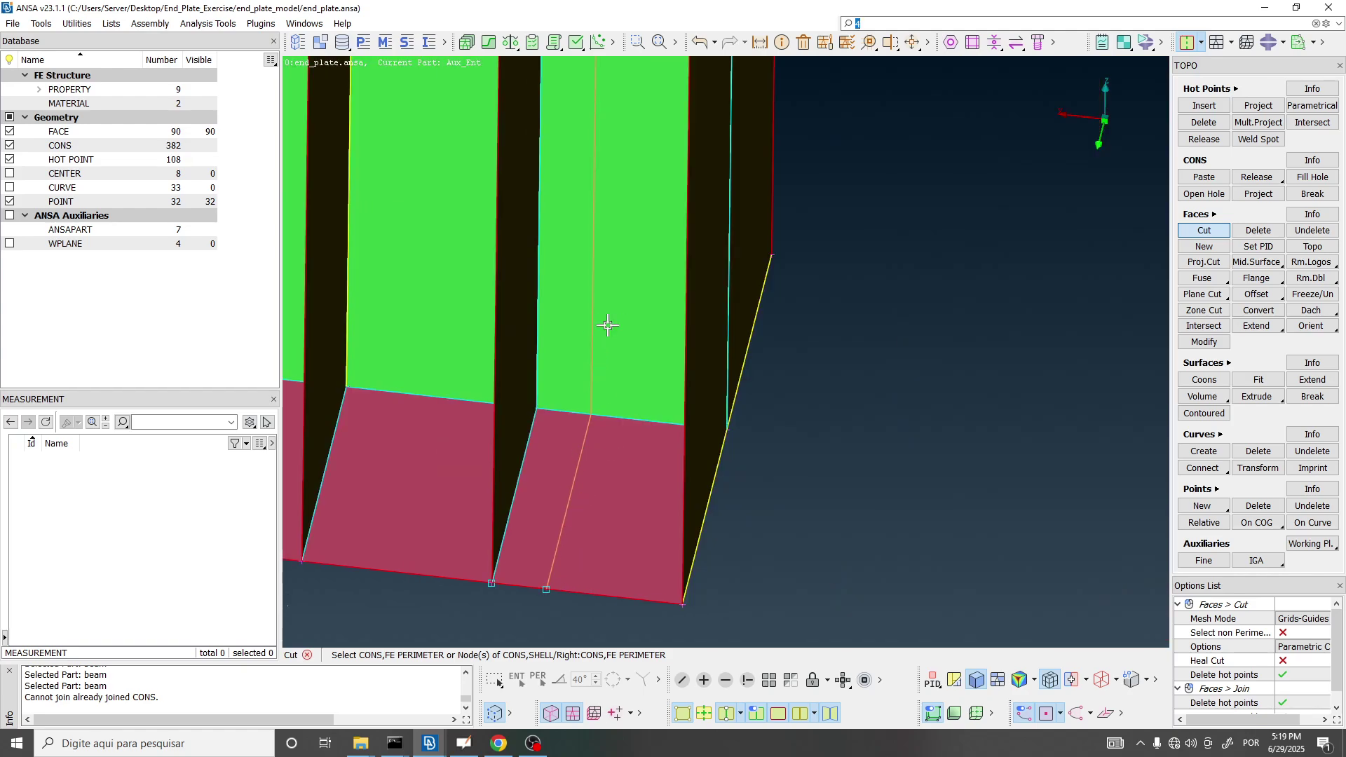
scroll(608, 325, up, 3)
scroll(565, 348, down, 6)
scroll(582, 298, up, 3)
ctrl+drag(583, 298, 590, 272)
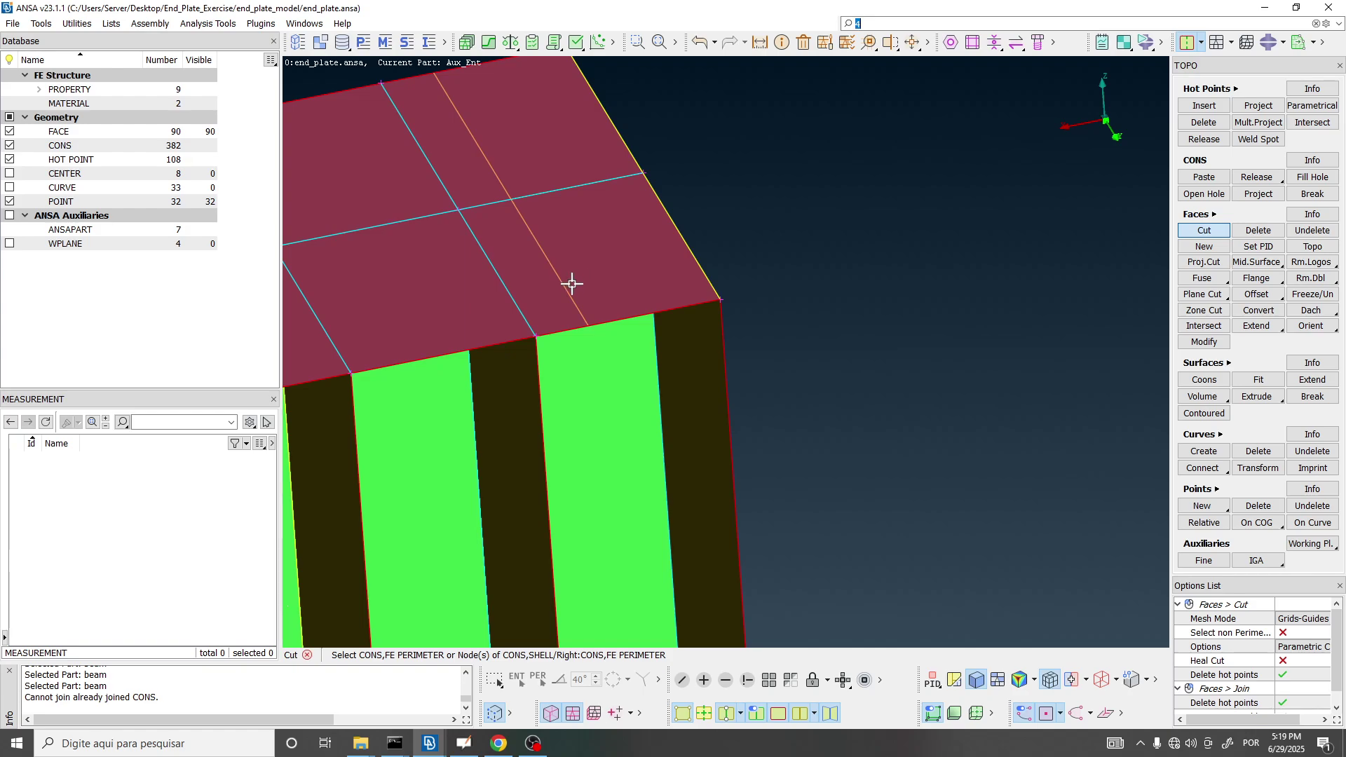
scroll(561, 221, down, 3)
key(Escape)
Examine the joined beam end and its stiffener layout from several sides, comparing it with the meshed model figure in OpenBoard.
scroll(571, 252, up, 3)
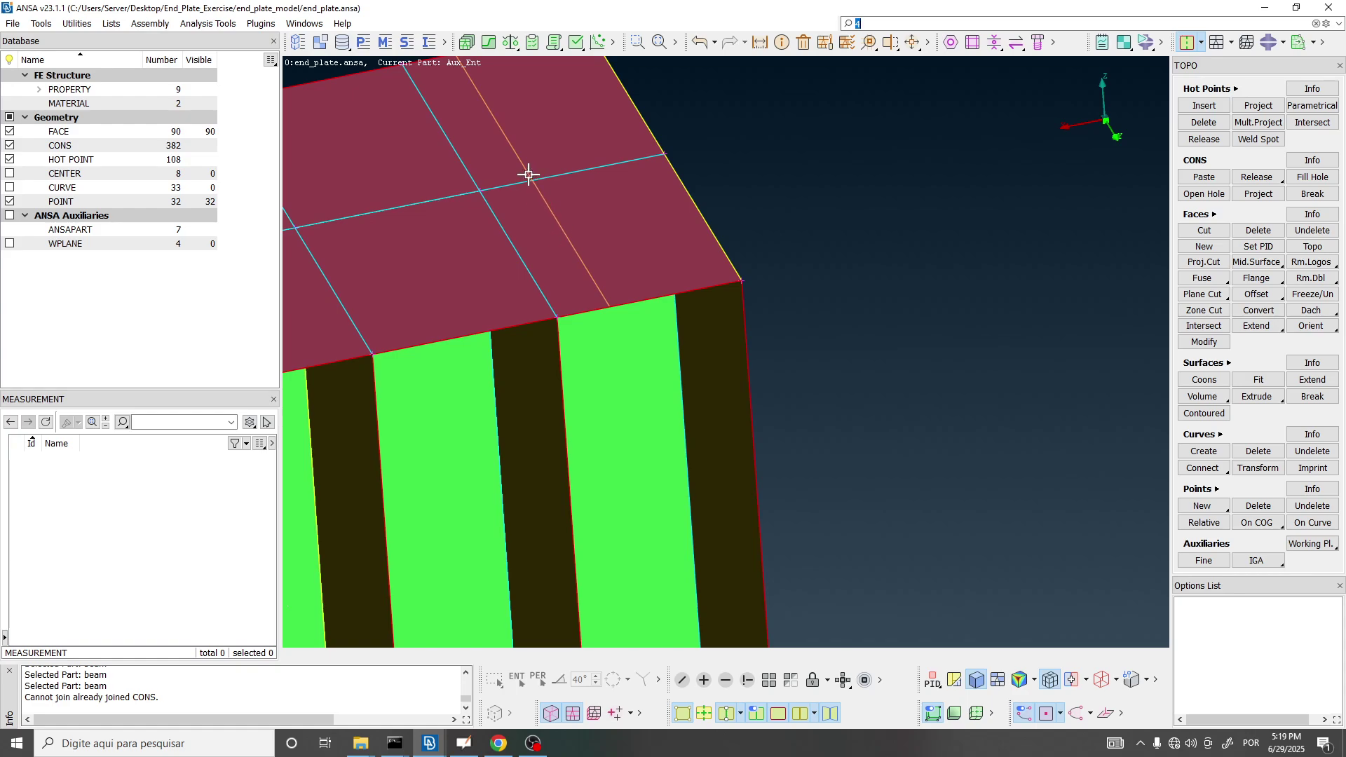
scroll(616, 217, down, 2)
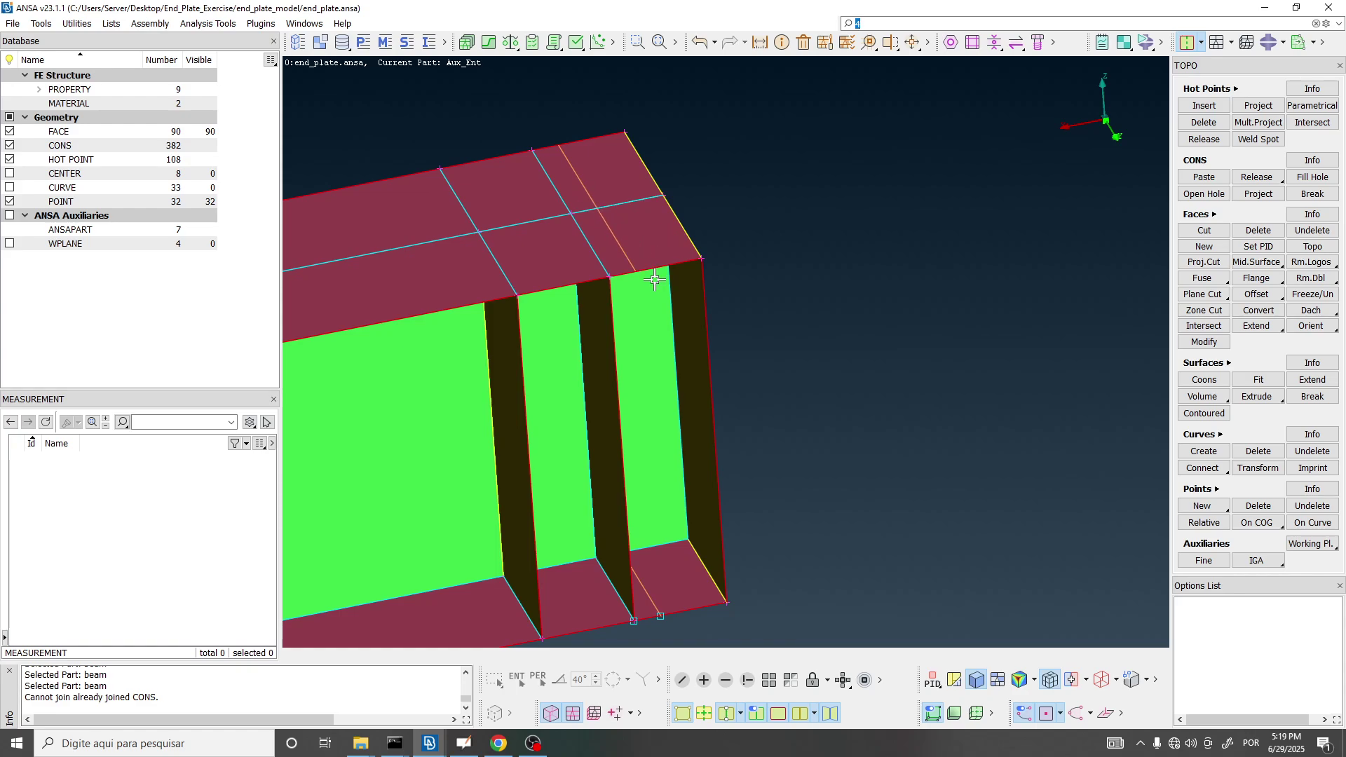
ctrl+drag(623, 220, 394, 187)
scroll(608, 224, up, 2)
scroll(648, 272, down, 3)
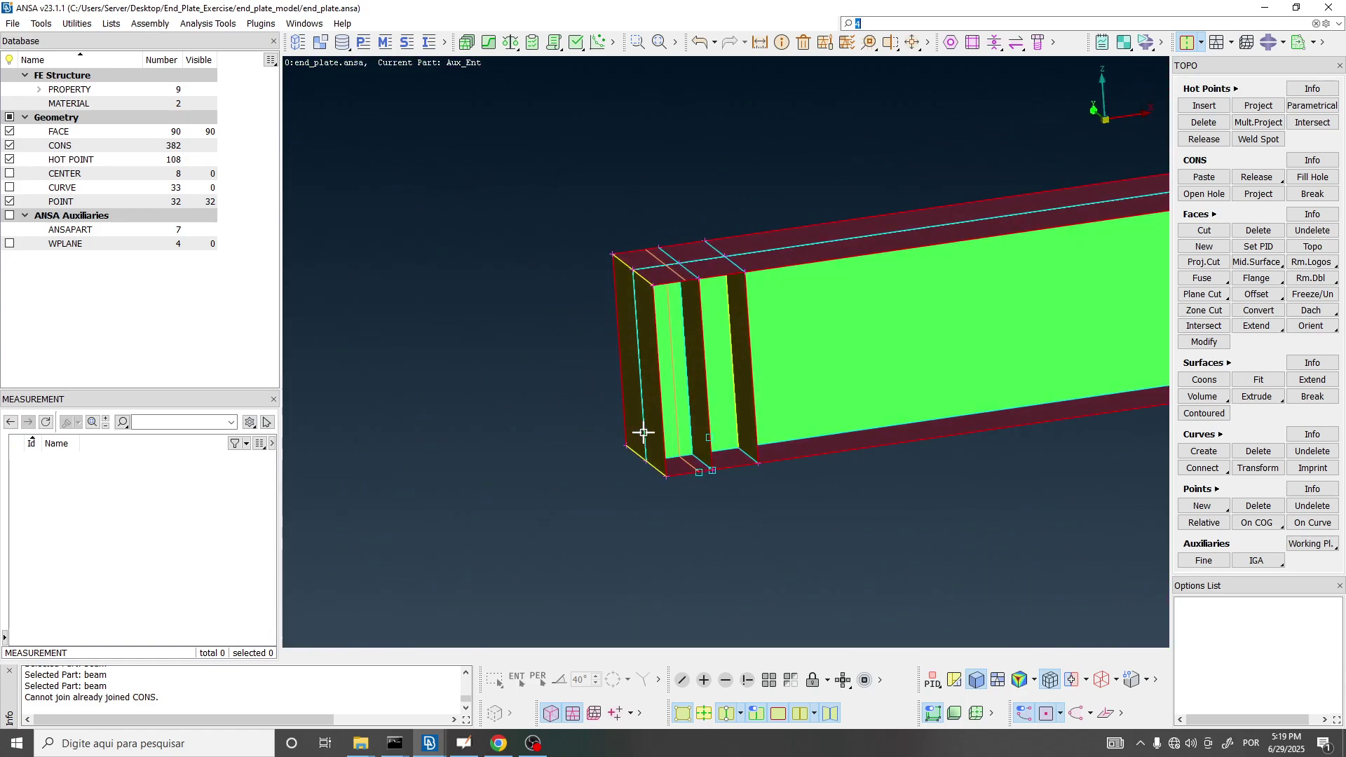
scroll(640, 427, up, 3)
ctrl+drag(630, 417, 623, 455)
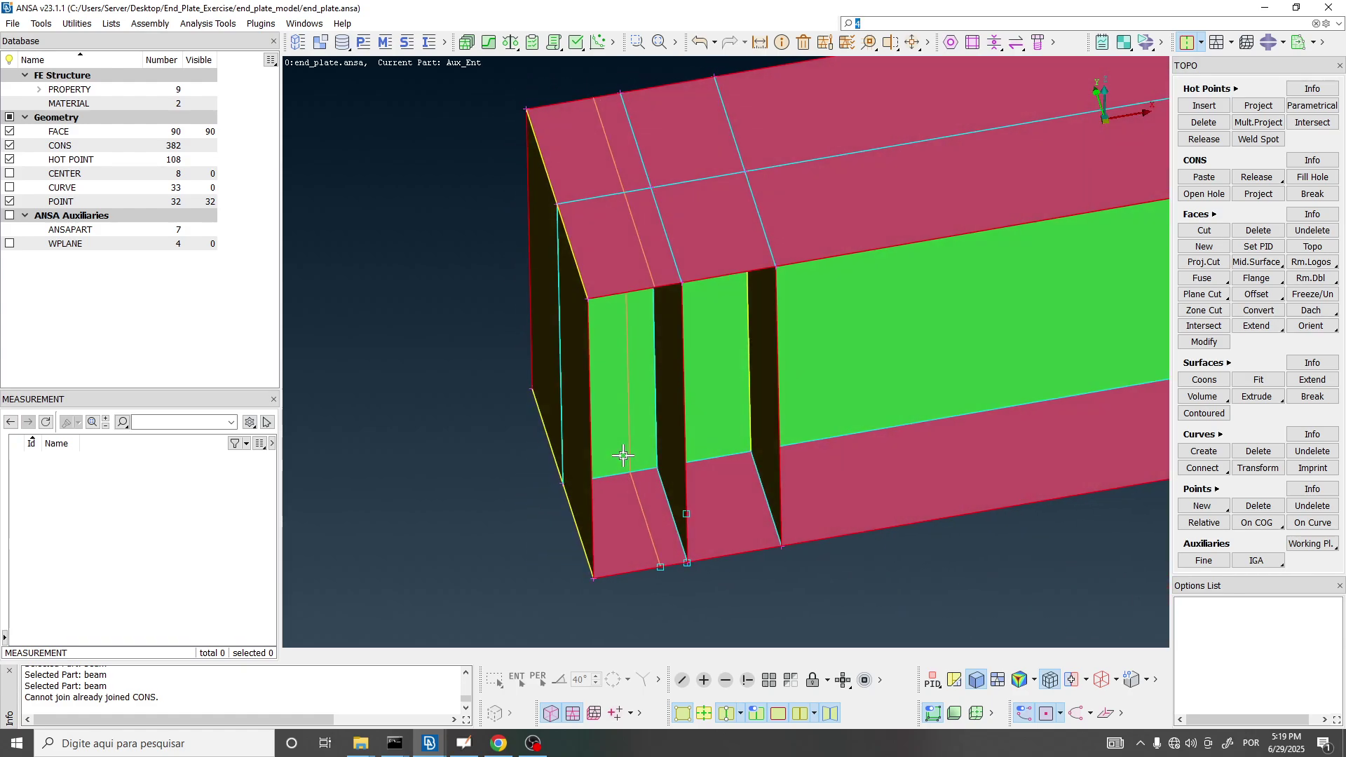
scroll(595, 264, down, 6)
ctrl+middle_drag(620, 253, 551, 334)
ctrl+drag(831, 307, 857, 268)
scroll(509, 325, up, 5)
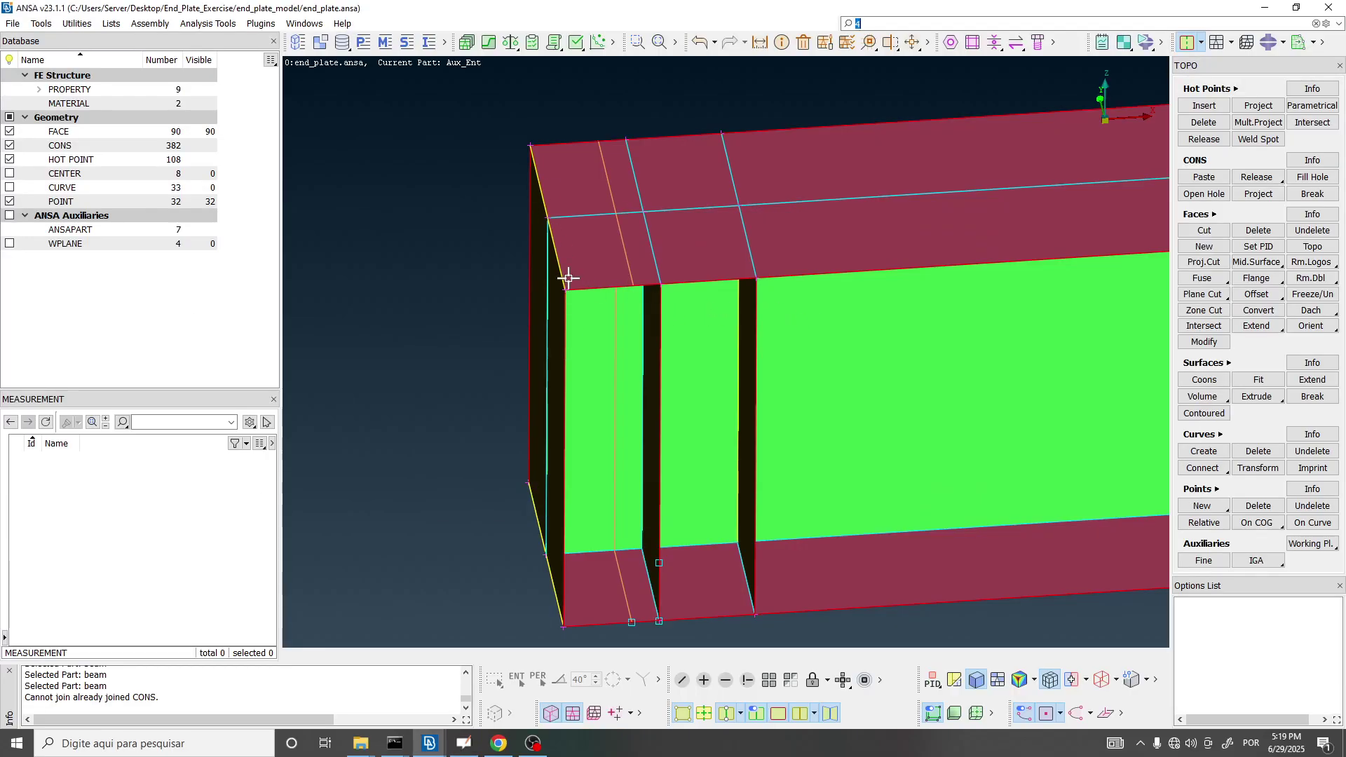
ctrl+drag(595, 156, 624, 189)
scroll(623, 190, down, 3)
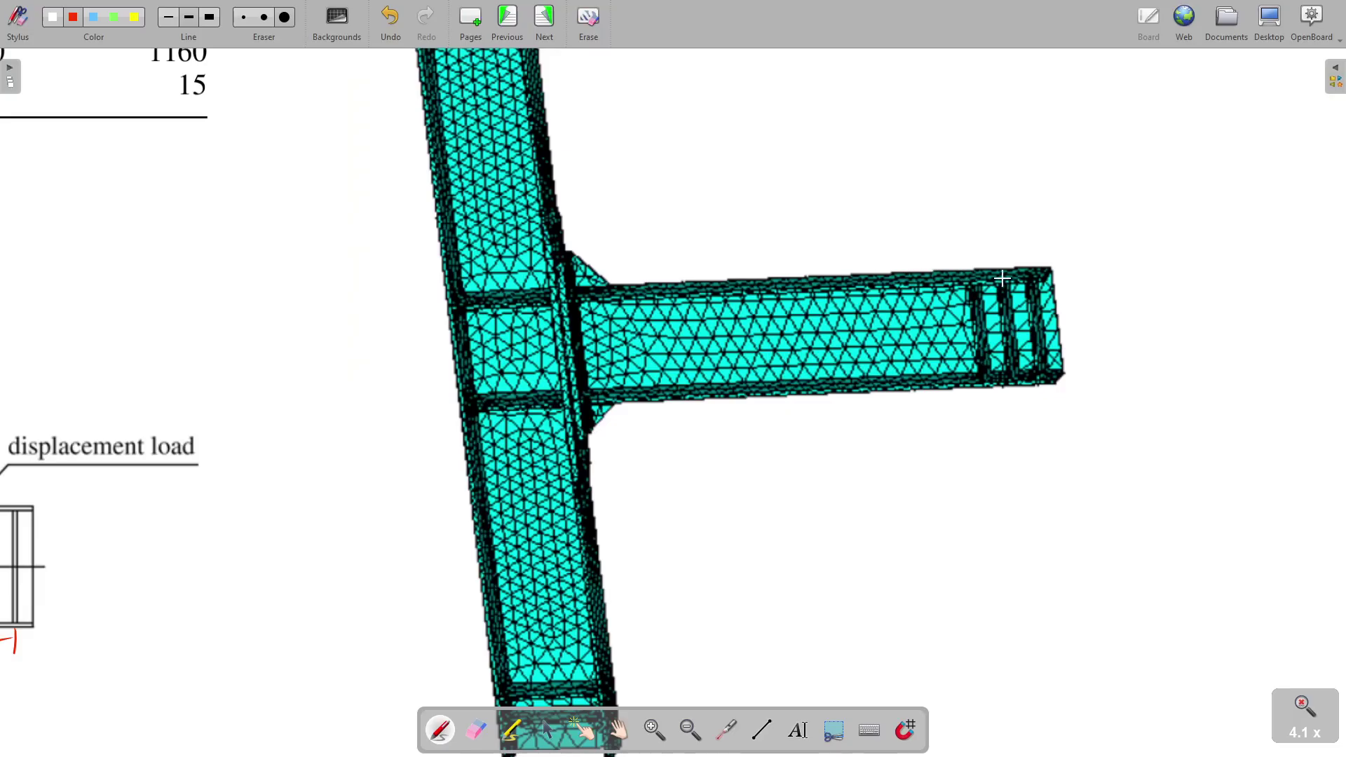
scroll(1017, 368, down, 5)
scroll(672, 385, up, 5)
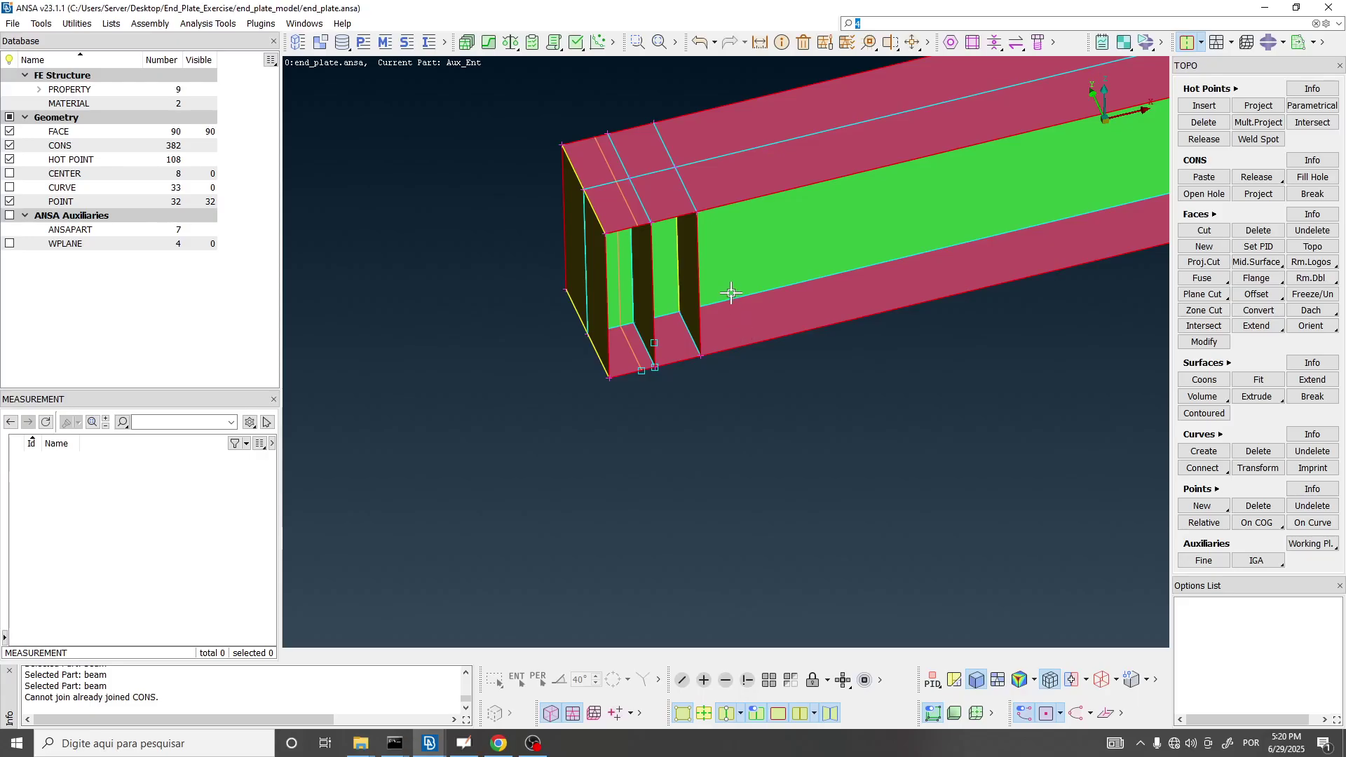
scroll(632, 189, up, 5)
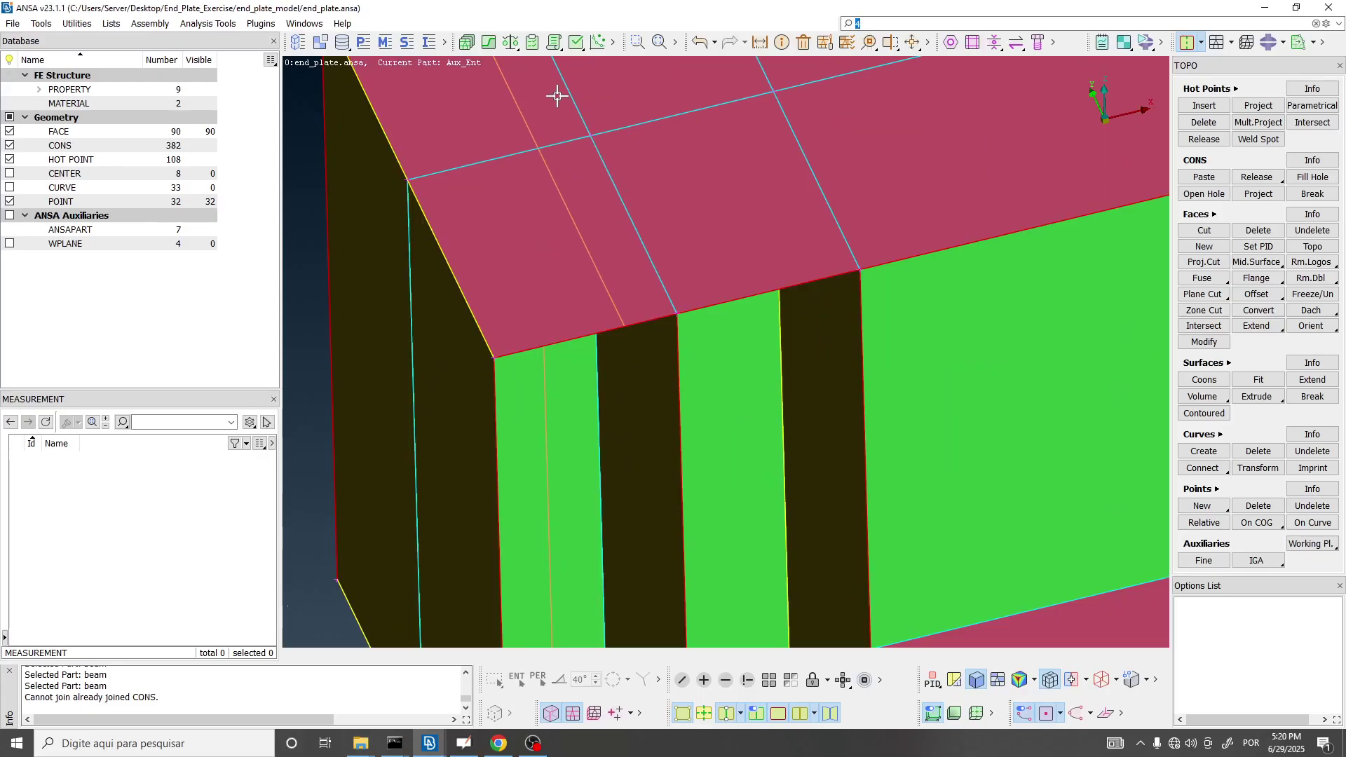
scroll(637, 310, down, 5)
scroll(713, 265, up, 3)
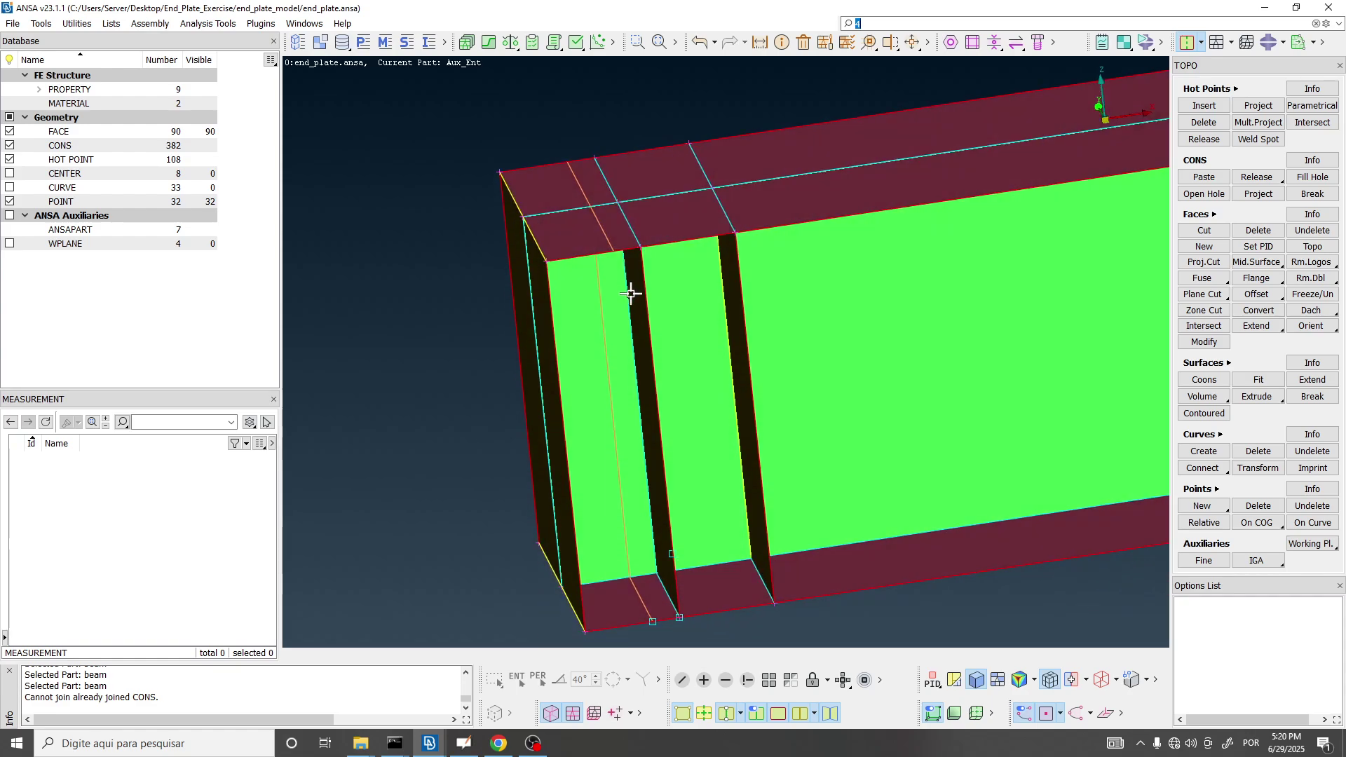
ctrl+drag(630, 291, 580, 111)
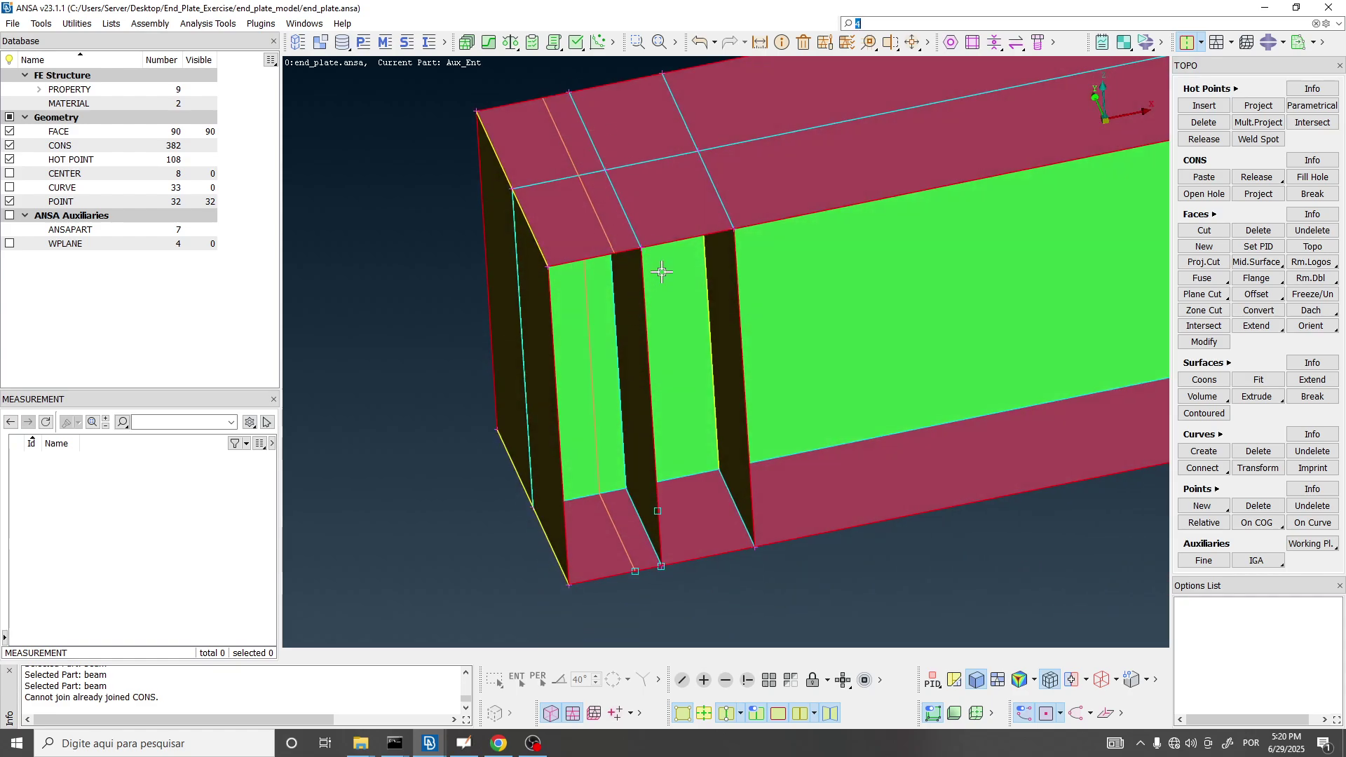
Switch to Chrome and examine the beam-end loading arrangement in the test photo of shi2007.pdf.
key(alt+Tab)
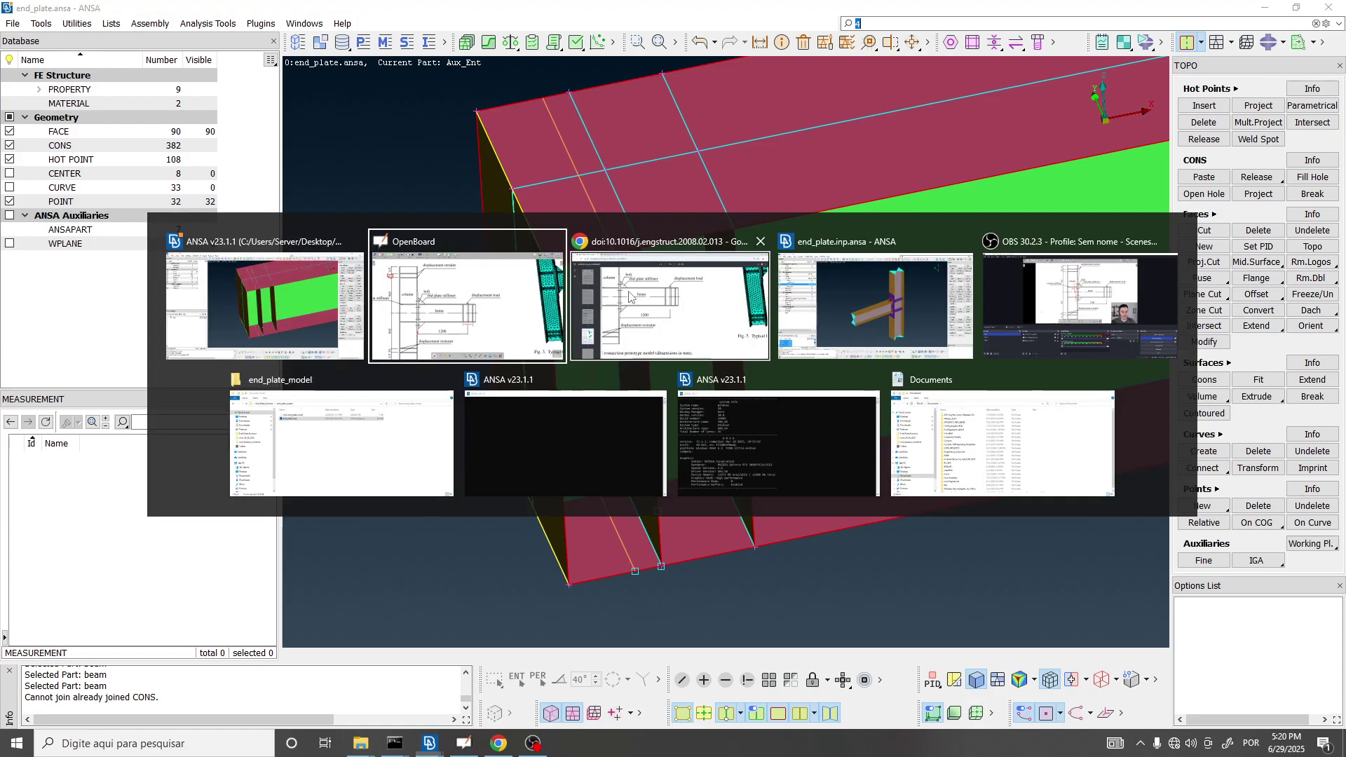
key(alt+Tab)
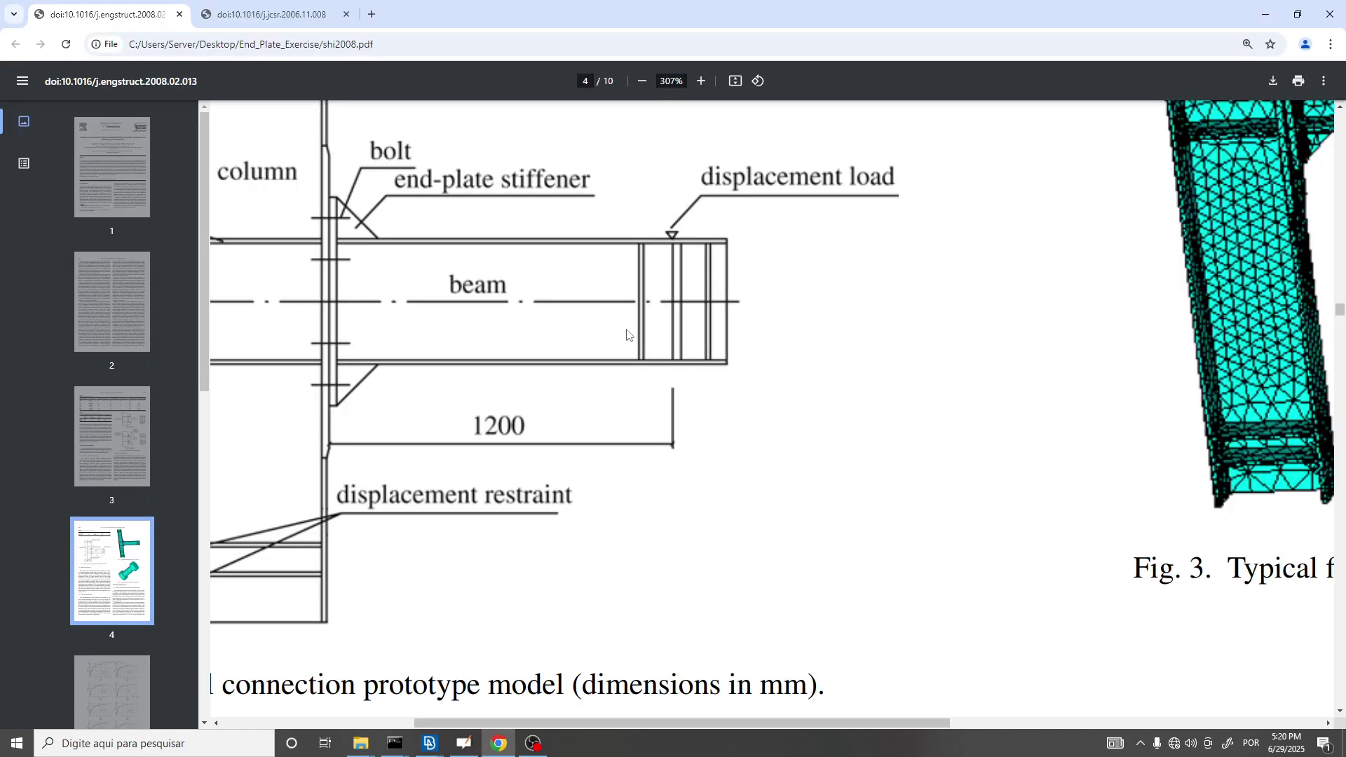
click(330, 15)
ctrl+scroll(1154, 414, up, 5)
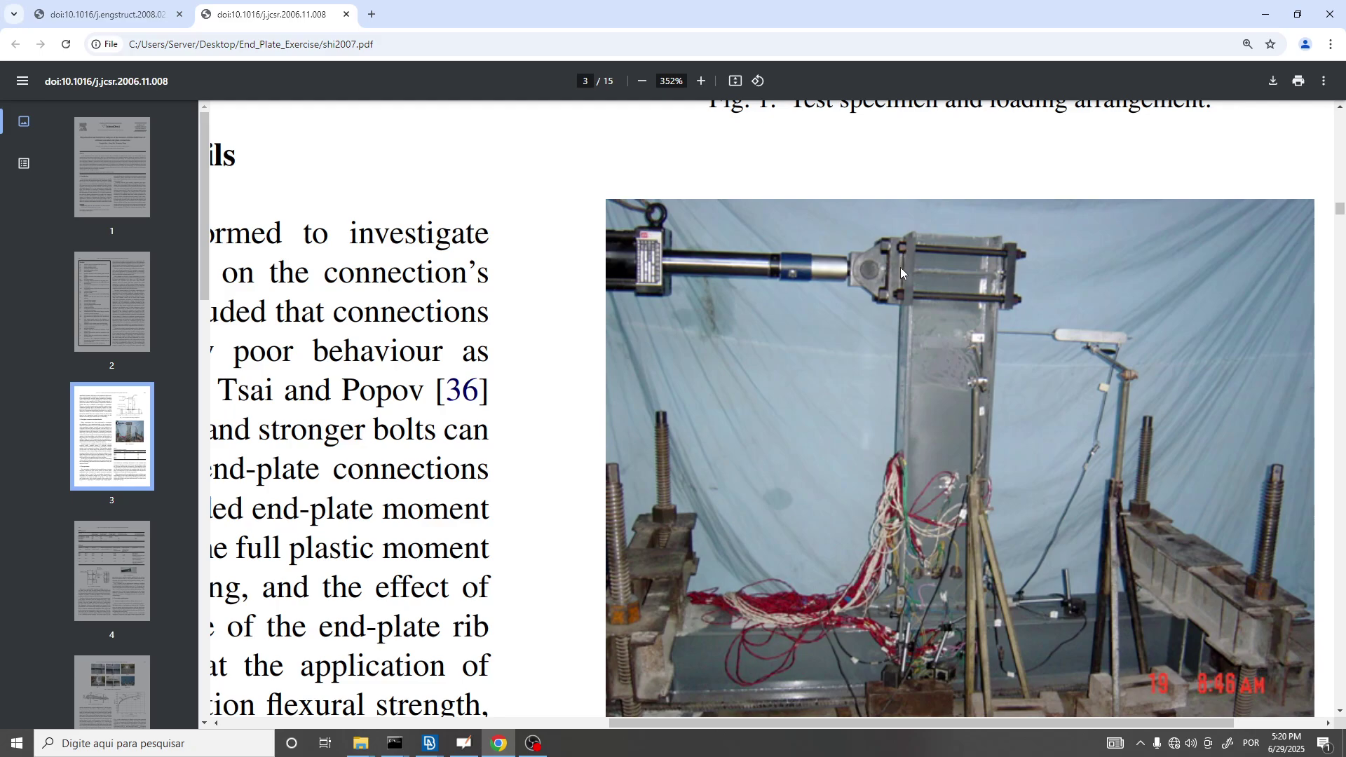
key(alt+Tab)
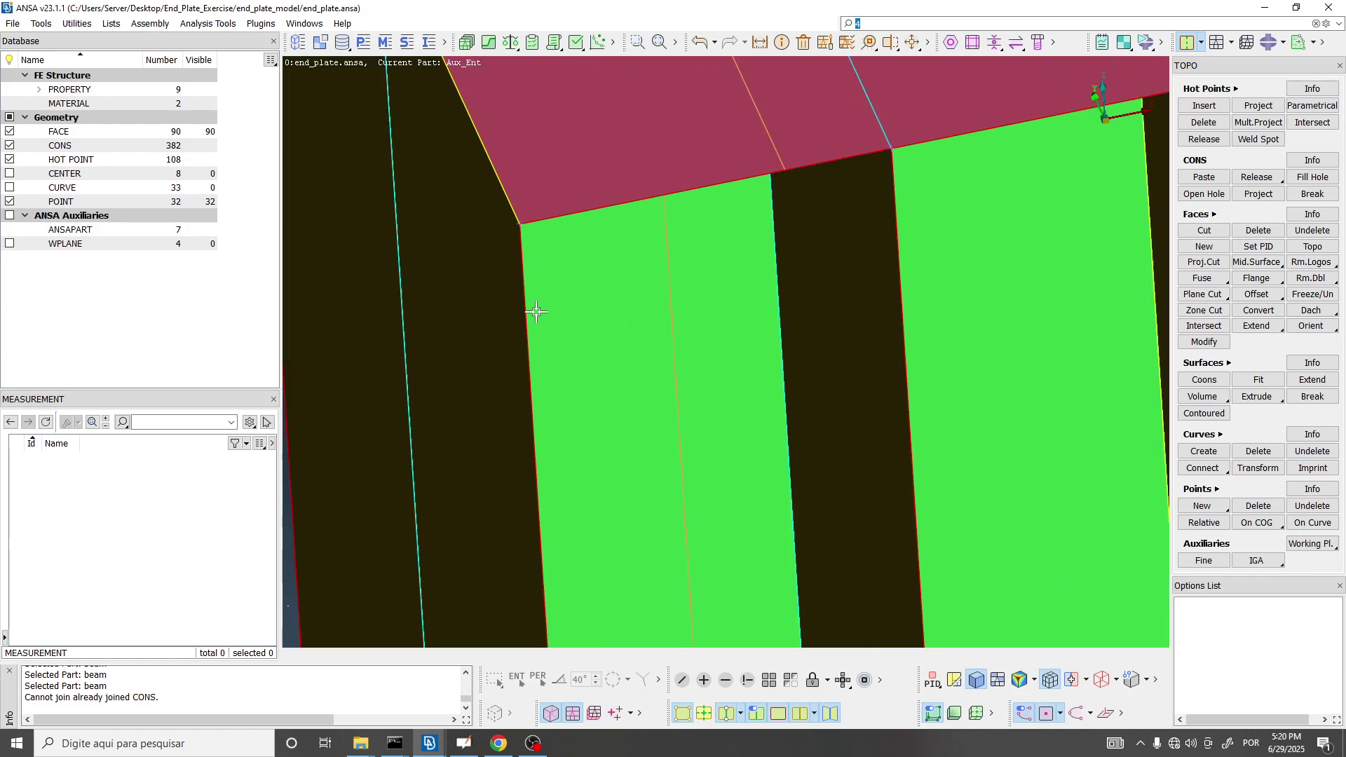
Inspect the whole beam-column model in ANSA, including both column ends, the beam and the end-plate connection.
scroll(519, 339, down, 10)
ctrl+drag(718, 308, 727, 290)
scroll(582, 345, up, 5)
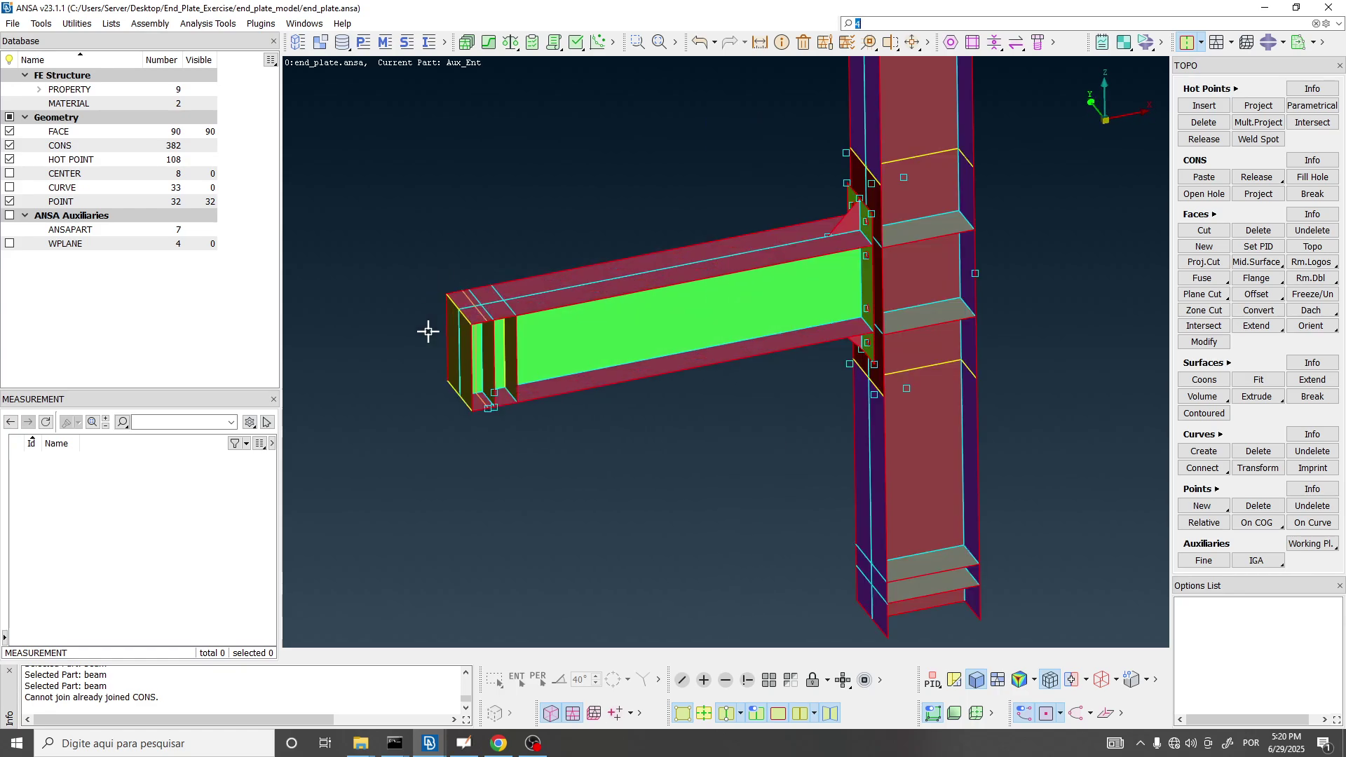
ctrl+middle_drag(902, 248, 718, 463)
ctrl+drag(763, 259, 767, 227)
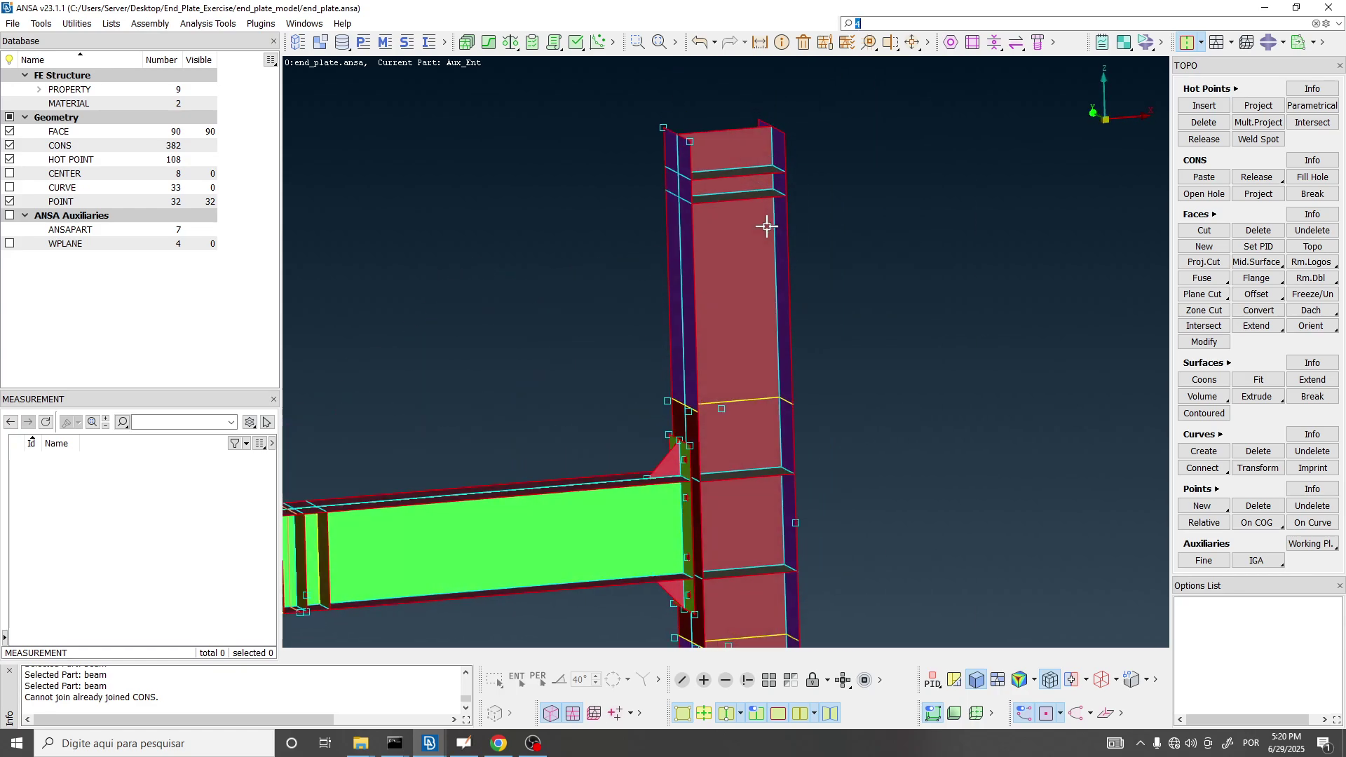
scroll(752, 363, down, 5)
ctrl+middle_drag(779, 603, 787, 420)
scroll(752, 363, up, 5)
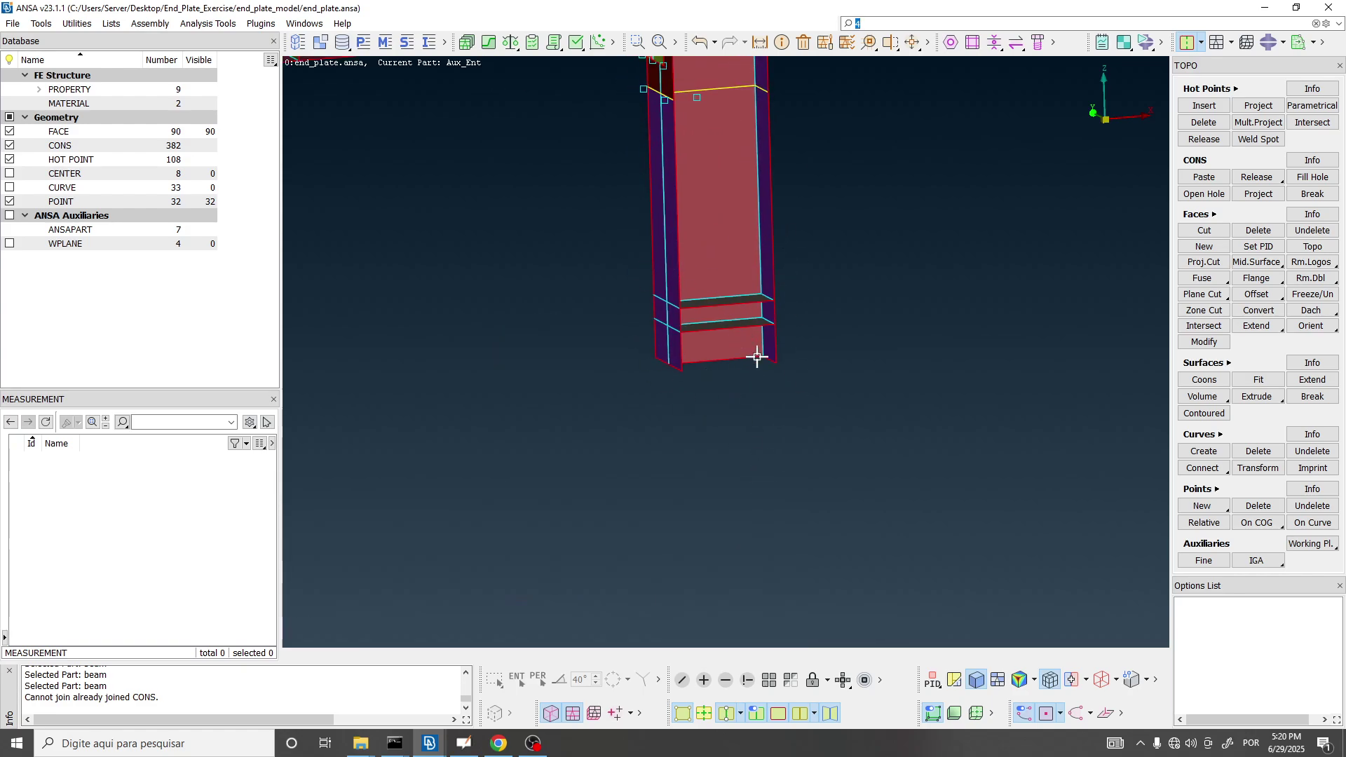
scroll(752, 351, down, 3)
scroll(708, 291, down, 3)
scroll(692, 200, up, 3)
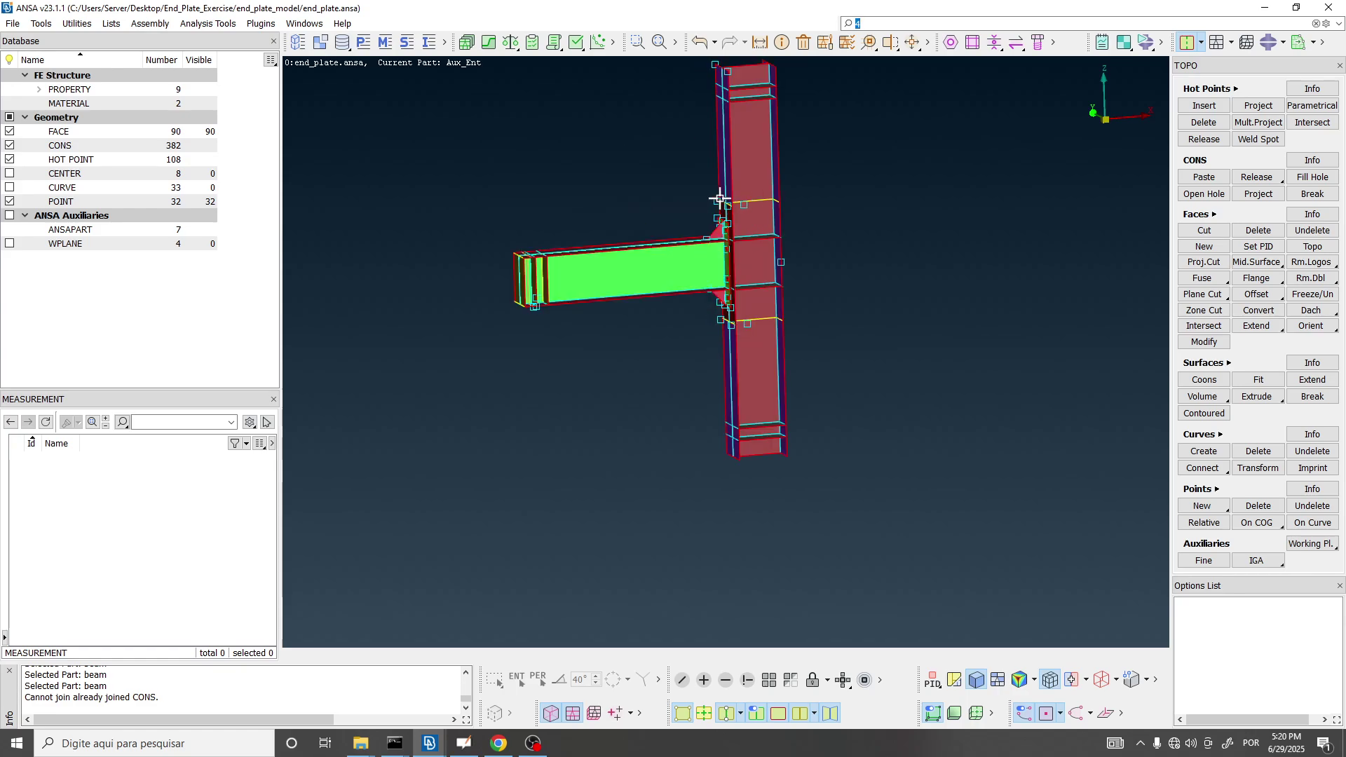
scroll(721, 202, up, 5)
mouse_move(709, 253)
ctrl+middle_down()
mouse_move(726, 236)
mouse_move(714, 253)
ctrl+middle_up()
scroll(726, 236, down, 3)
scroll(726, 236, down, 3)
scroll(686, 270, up, 3)
ctrl+drag(686, 270, 702, 297)
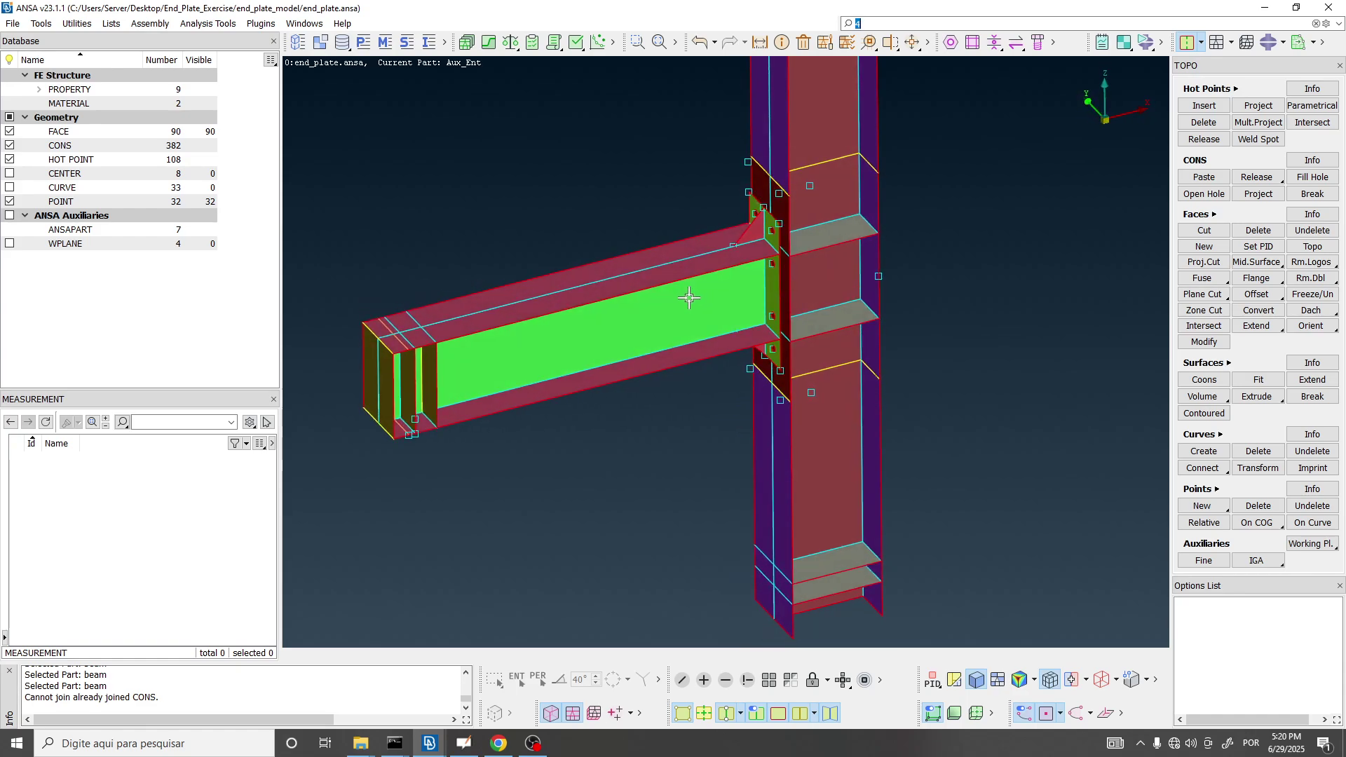
Switch to OpenBoard and check the connection drawing's stiffener positions and dimensions.
key(alt+Tab)
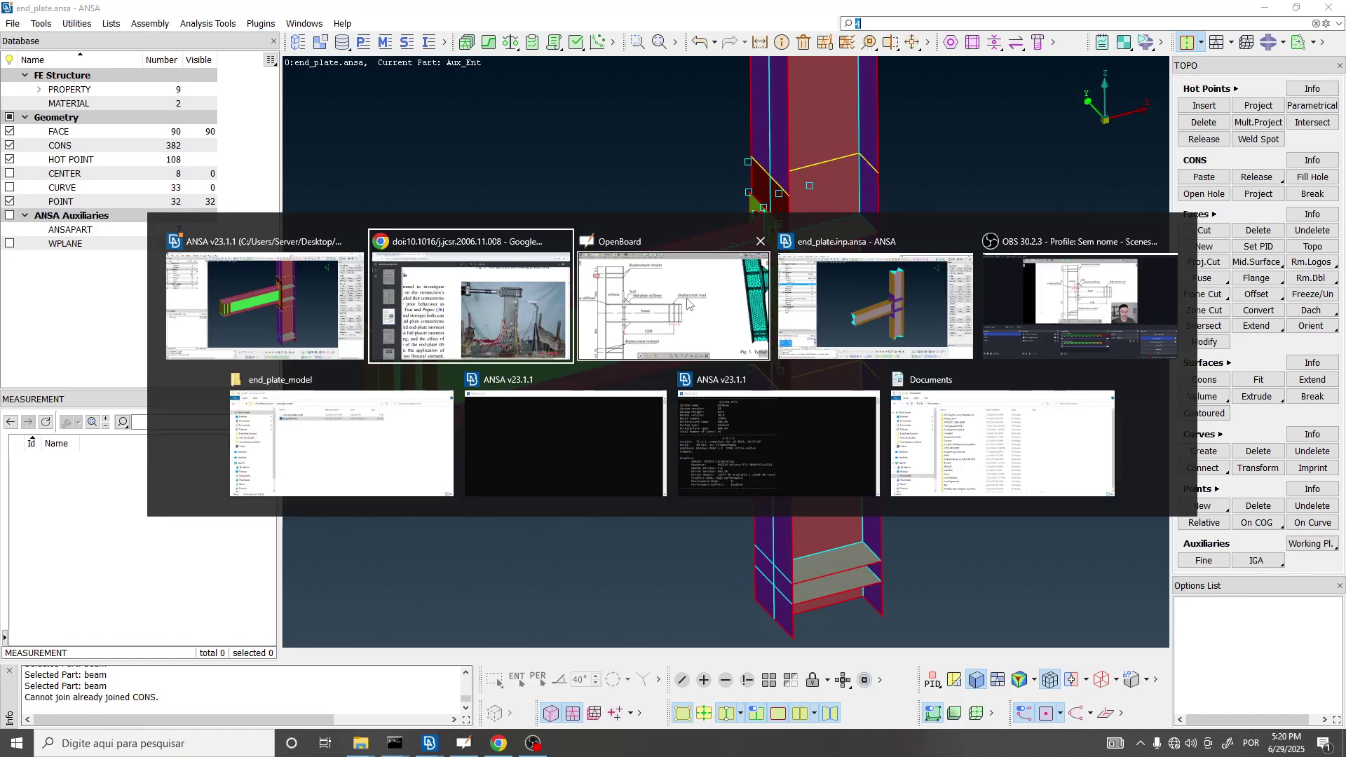
key(alt+Tab)
key(alt+Tab)
click(675, 321)
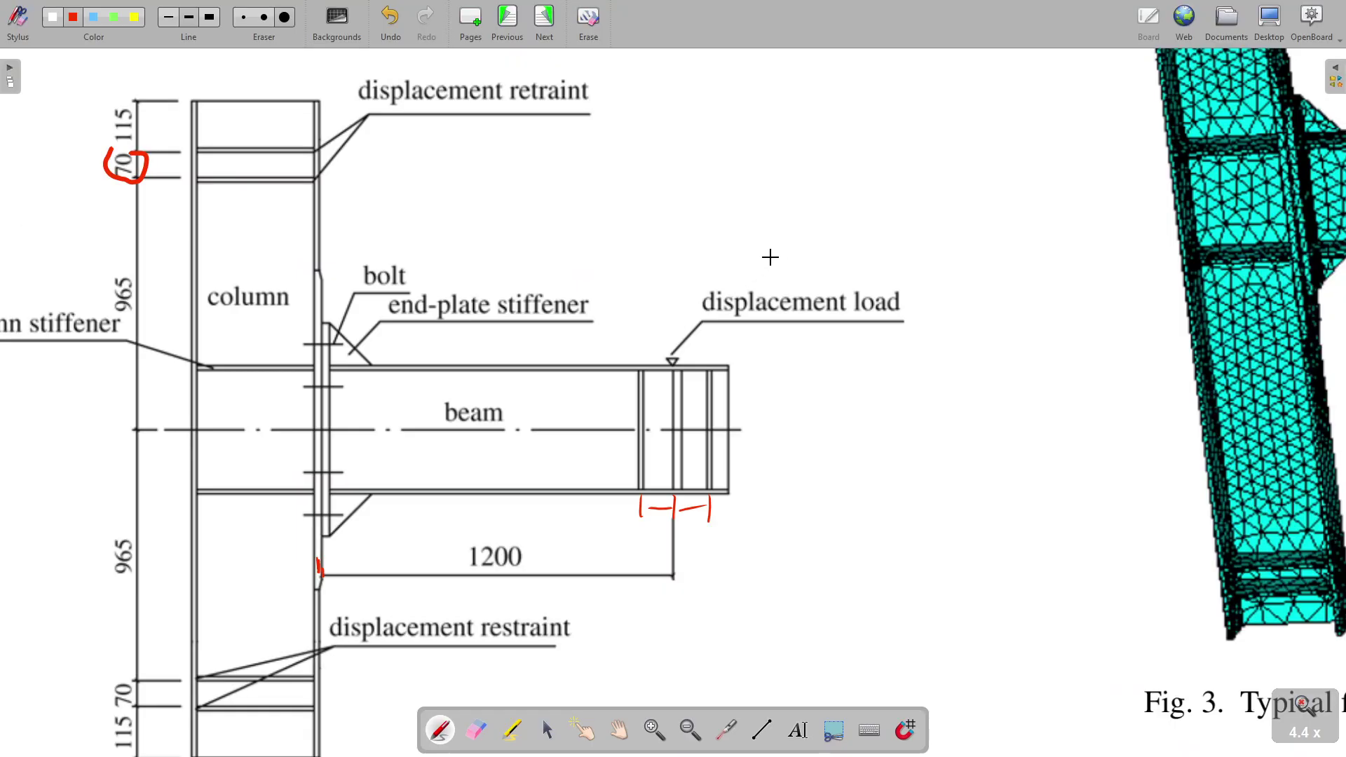
scroll(748, 281, down, 1)
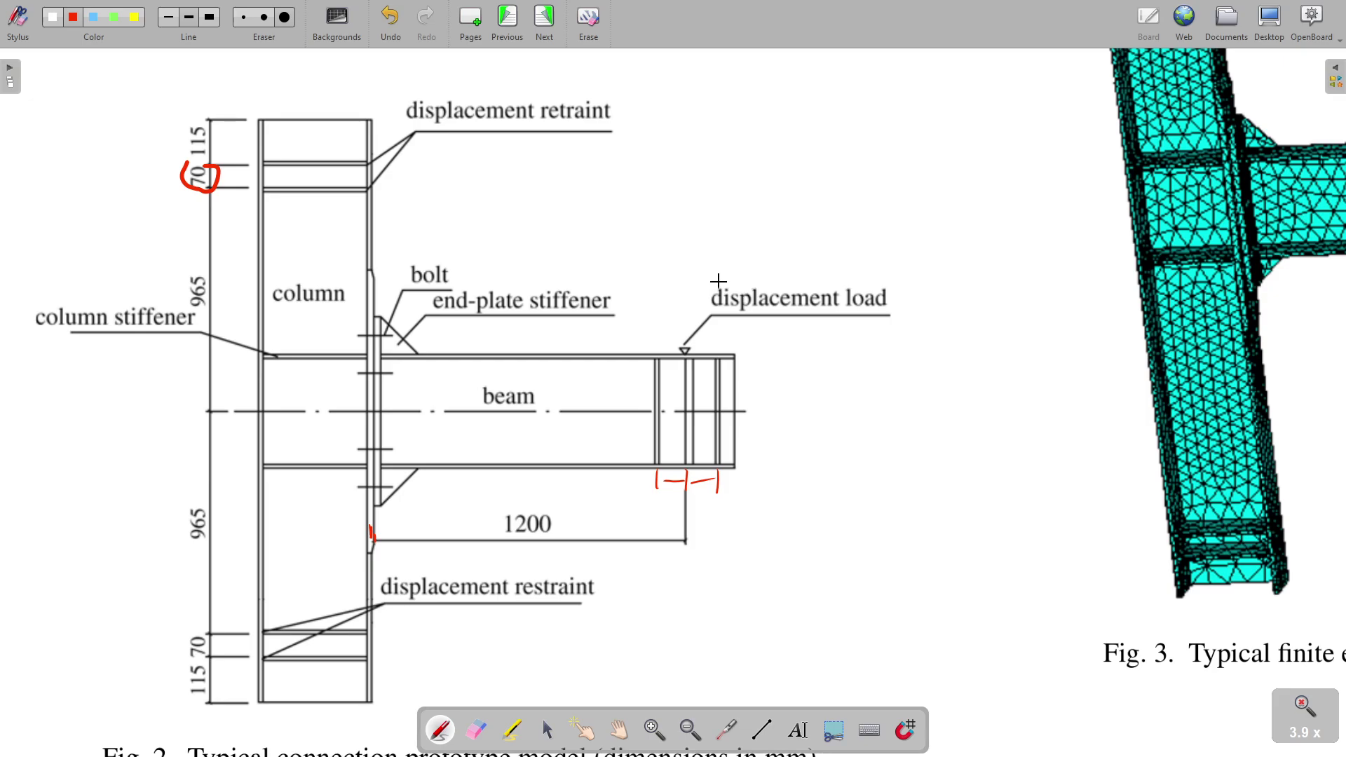
Return to ANSA and save the model database.
key(alt+Tab)
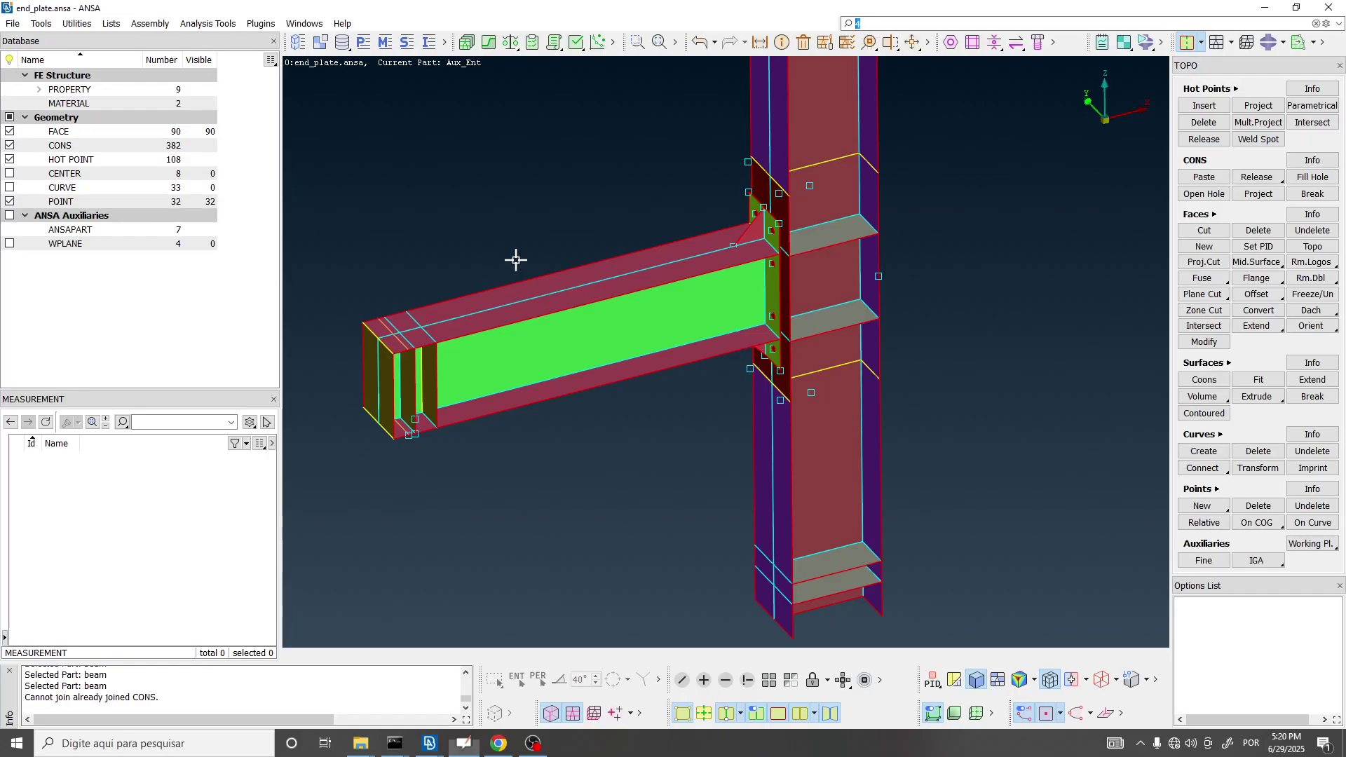
click(13, 23)
click(34, 167)
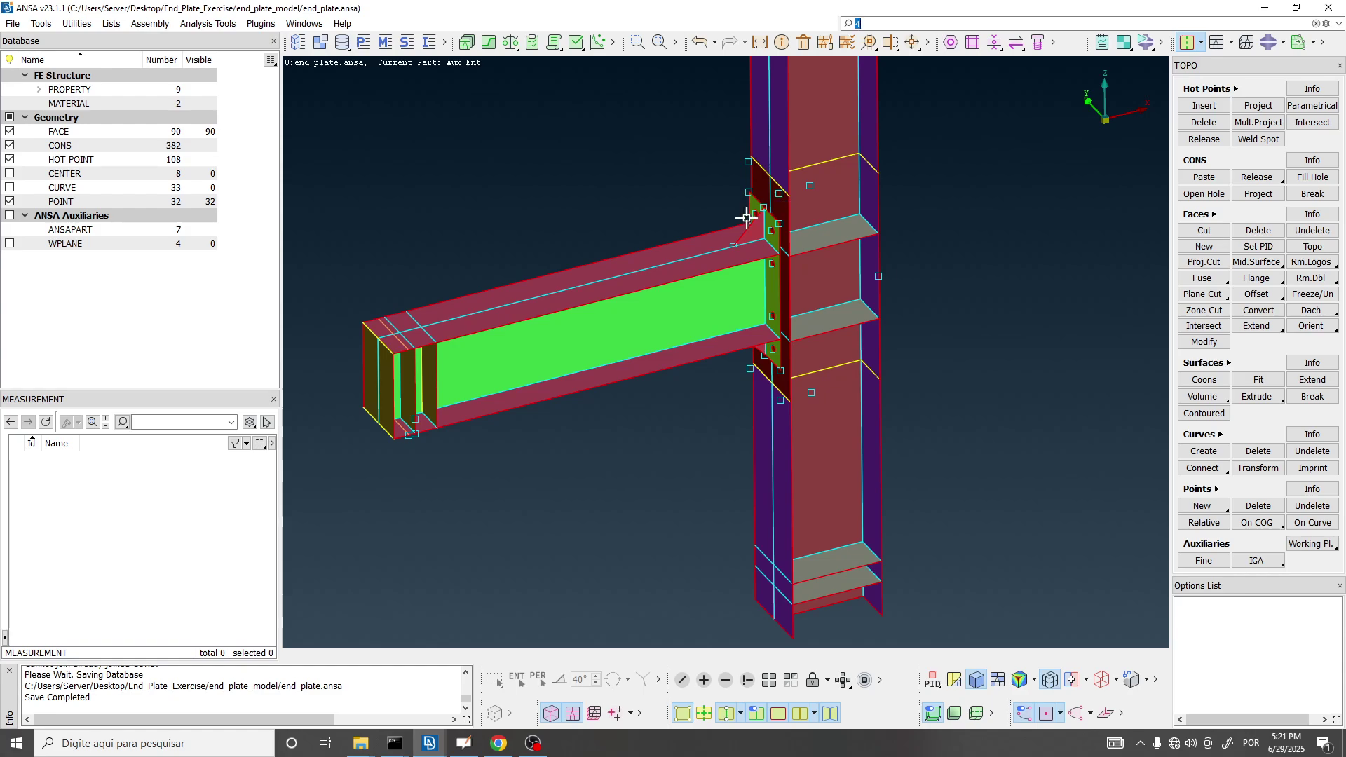
Examine the end plate's bolt holes and the triangular stiffener at the beam-column connection.
scroll(745, 218, down, 3)
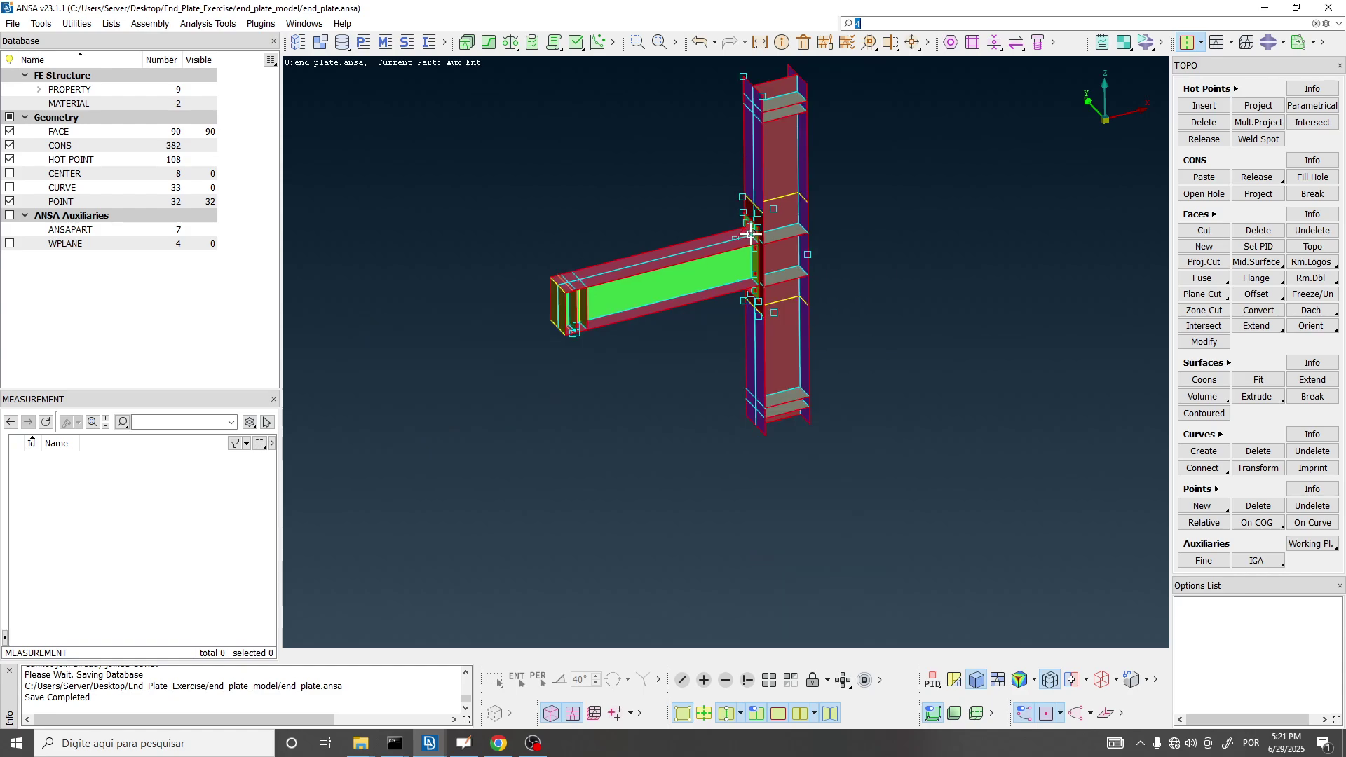
scroll(751, 235, up, 3)
scroll(764, 233, up, 10)
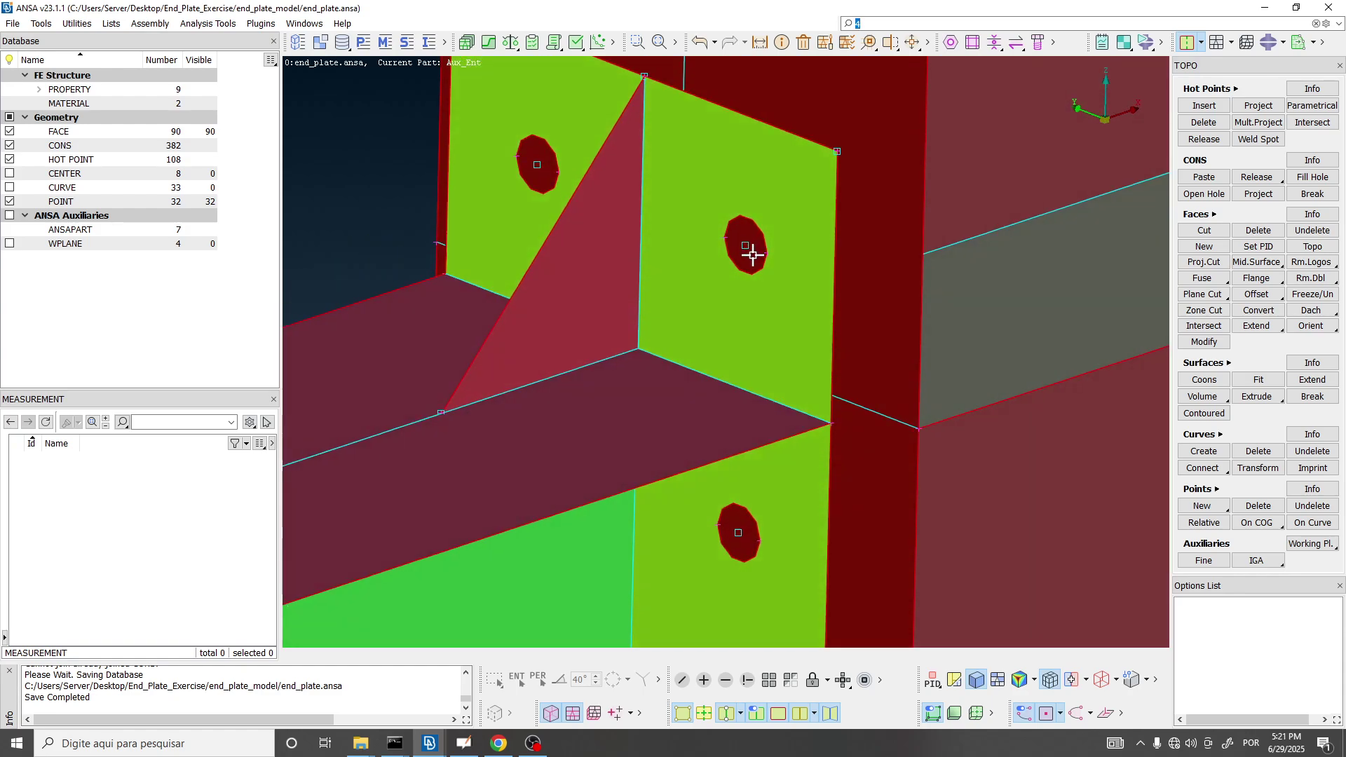
ctrl+drag(753, 255, 865, 220)
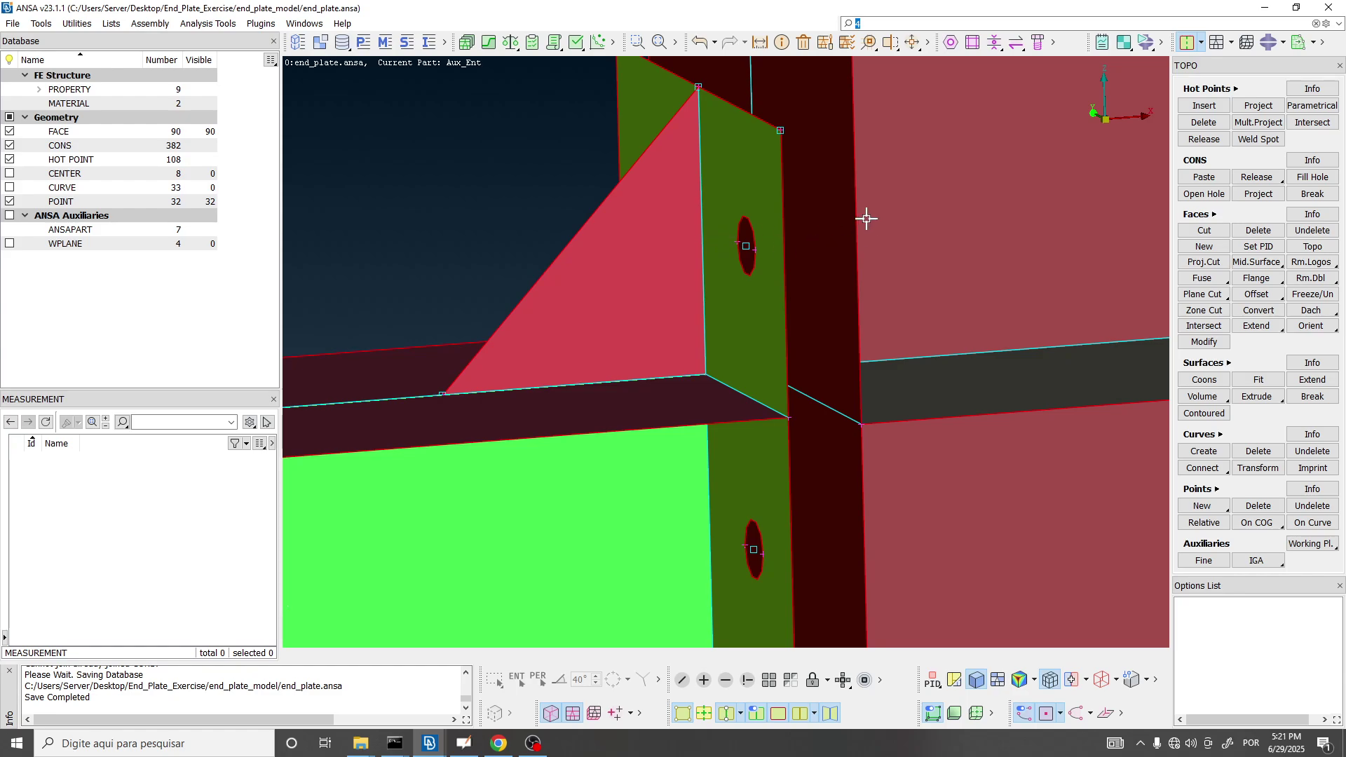
ctrl+drag(817, 256, 819, 297)
scroll(784, 288, up, 5)
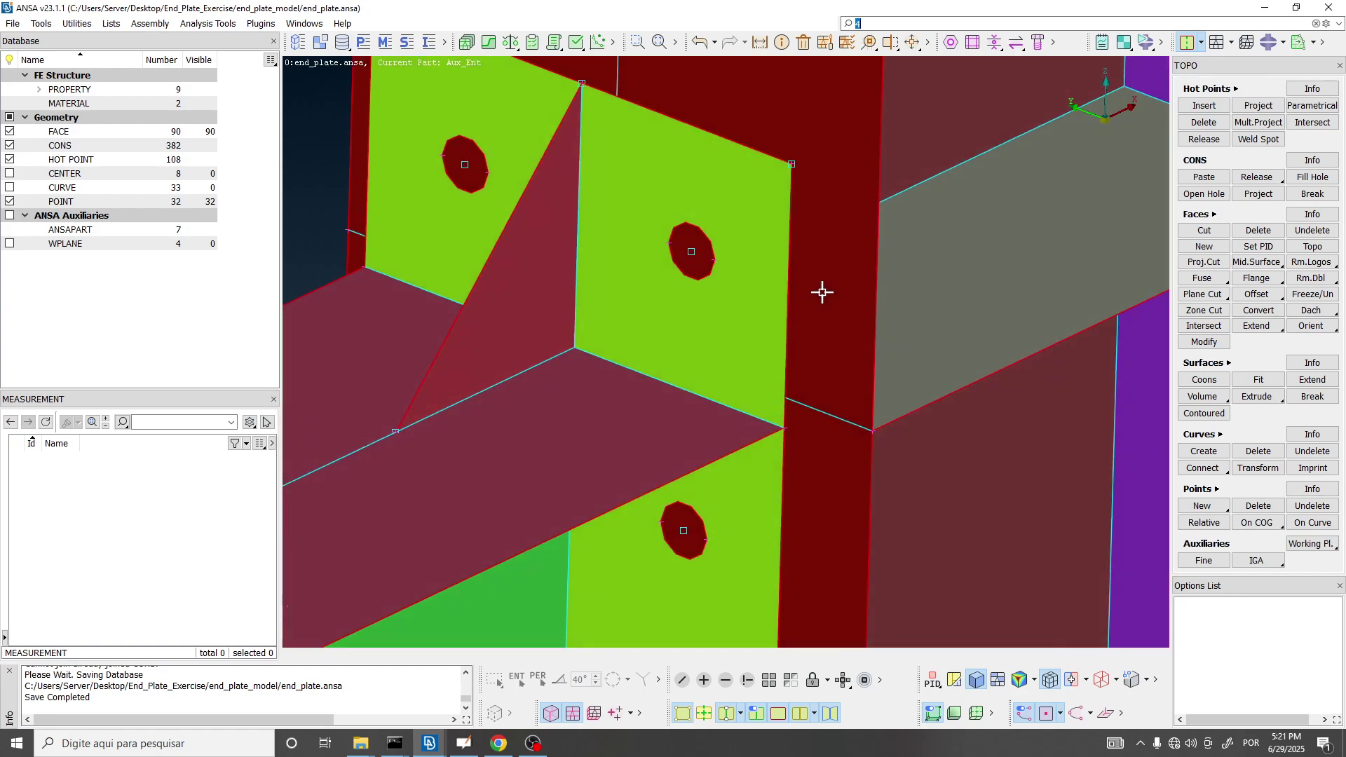
scroll(819, 296, down, 4)
scroll(780, 270, down, 5)
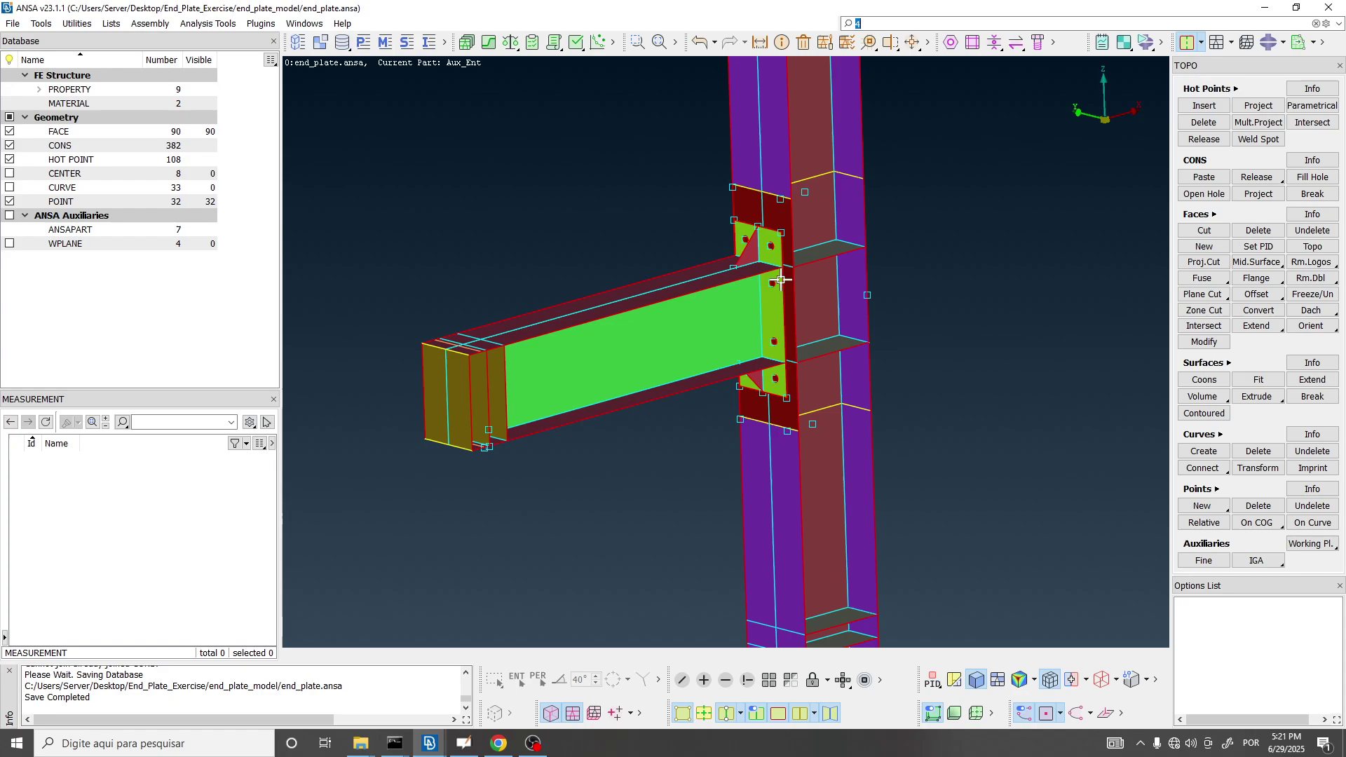
Set up a Normal-type CONS projection with Paste turned off and select the edges of the end plate's upper bolt holes.
scroll(773, 238, up, 5)
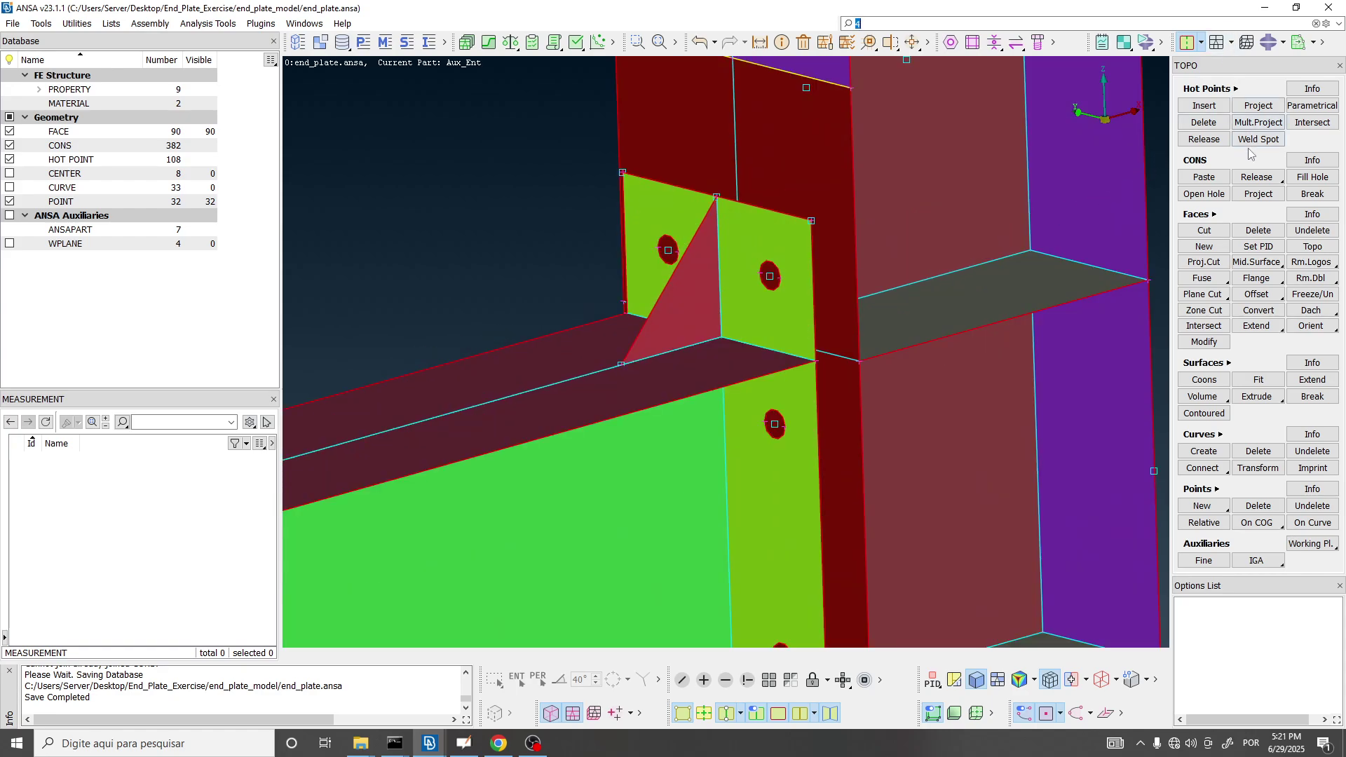
click(1258, 194)
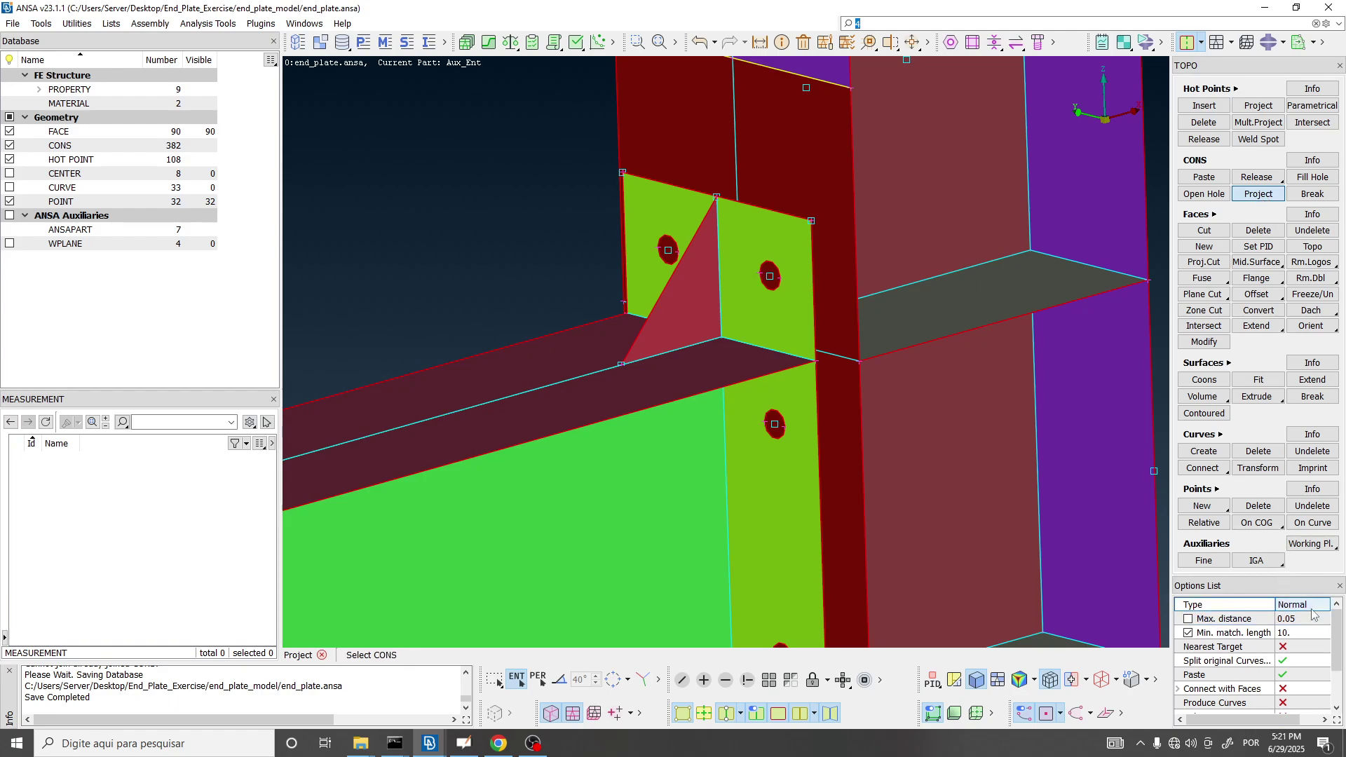
scroll(660, 216, down, 3)
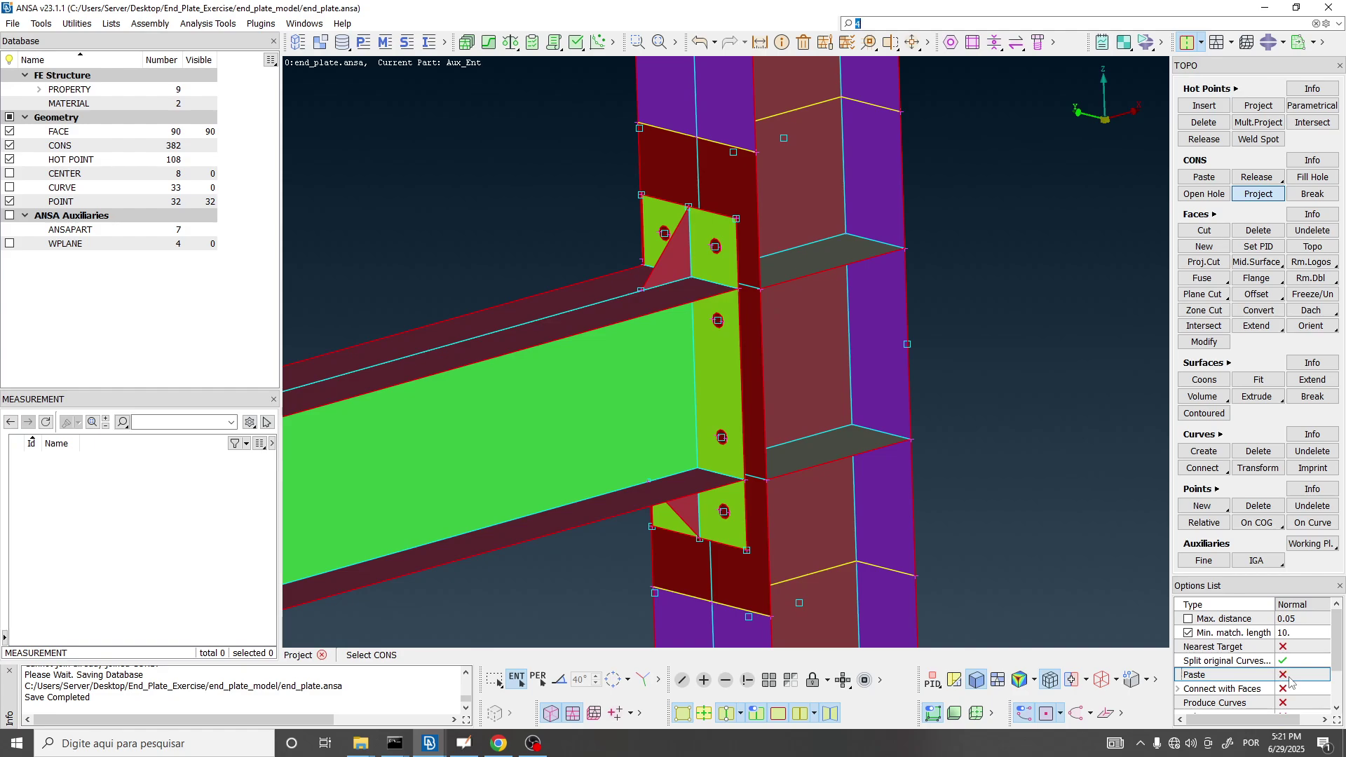
scroll(729, 256, up, 5)
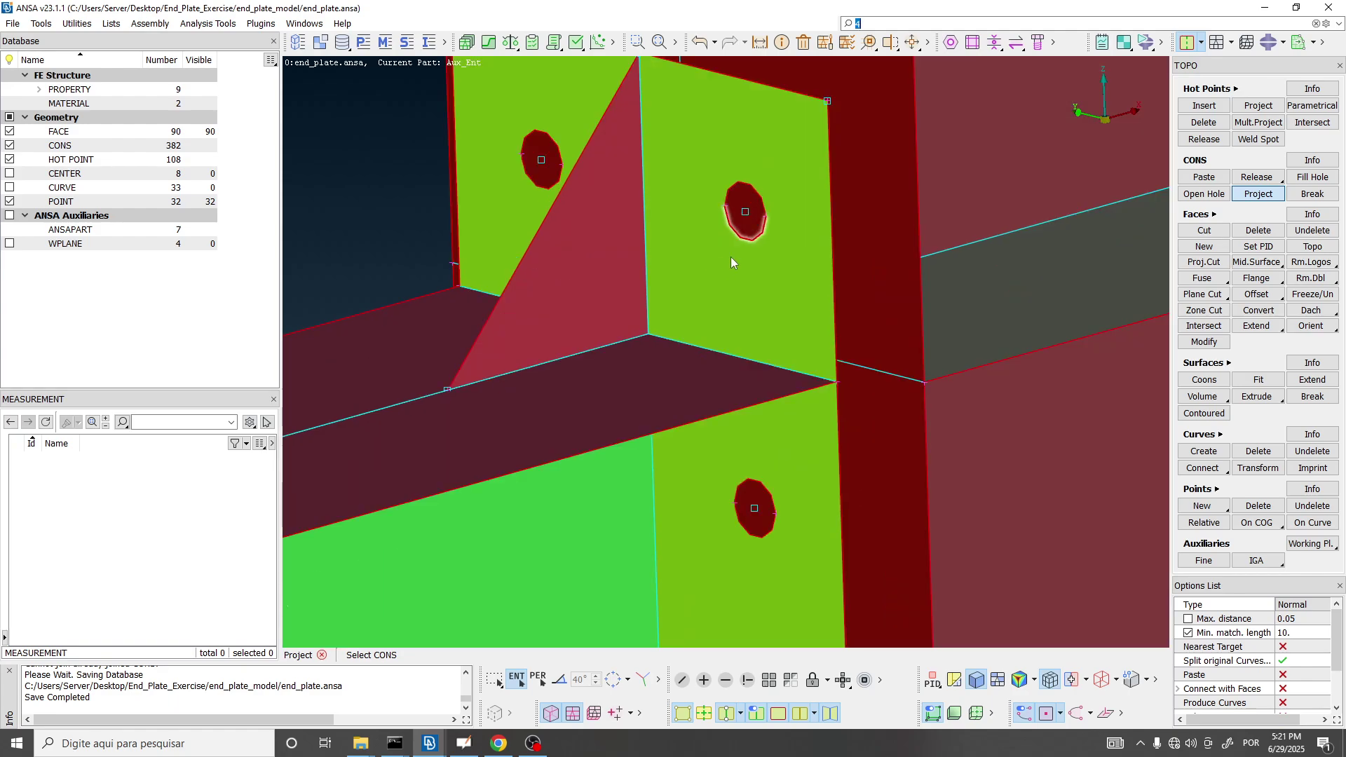
click(754, 237)
click(758, 190)
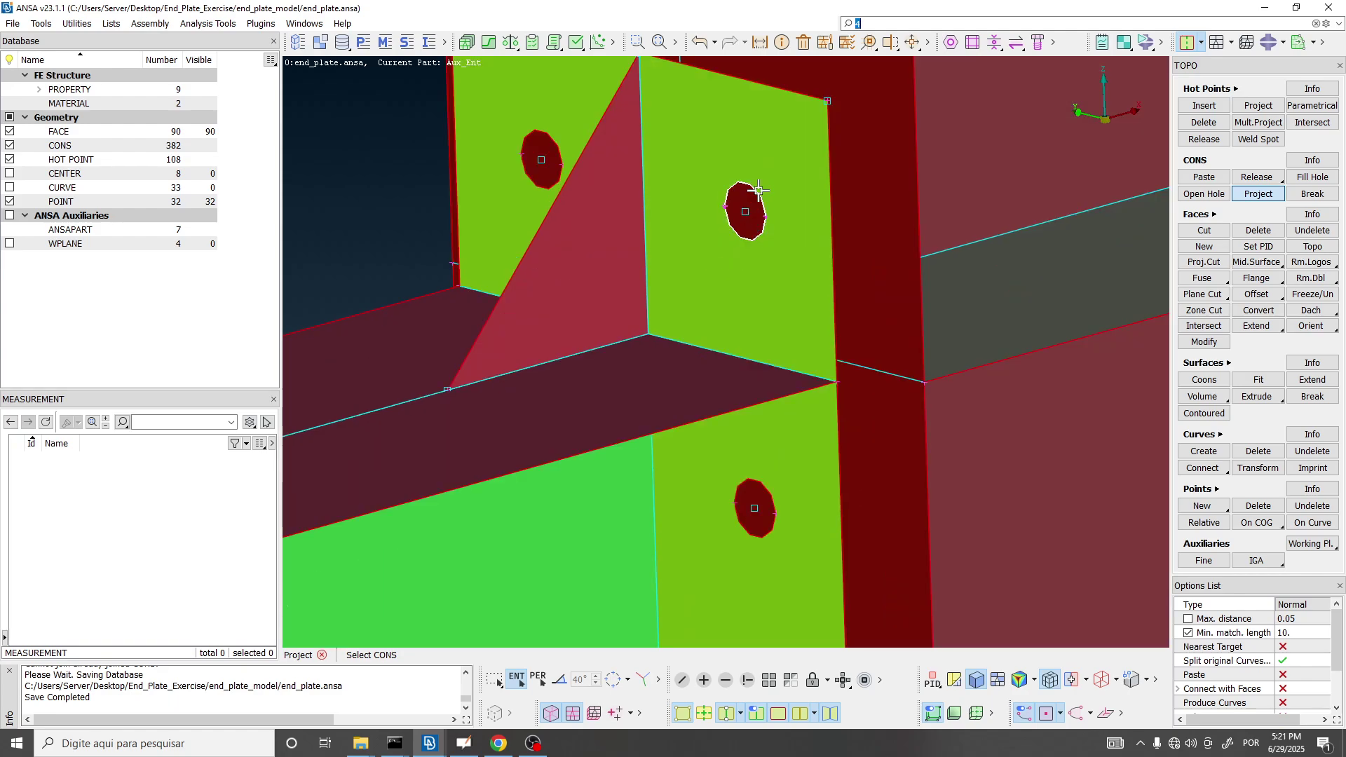
click(526, 181)
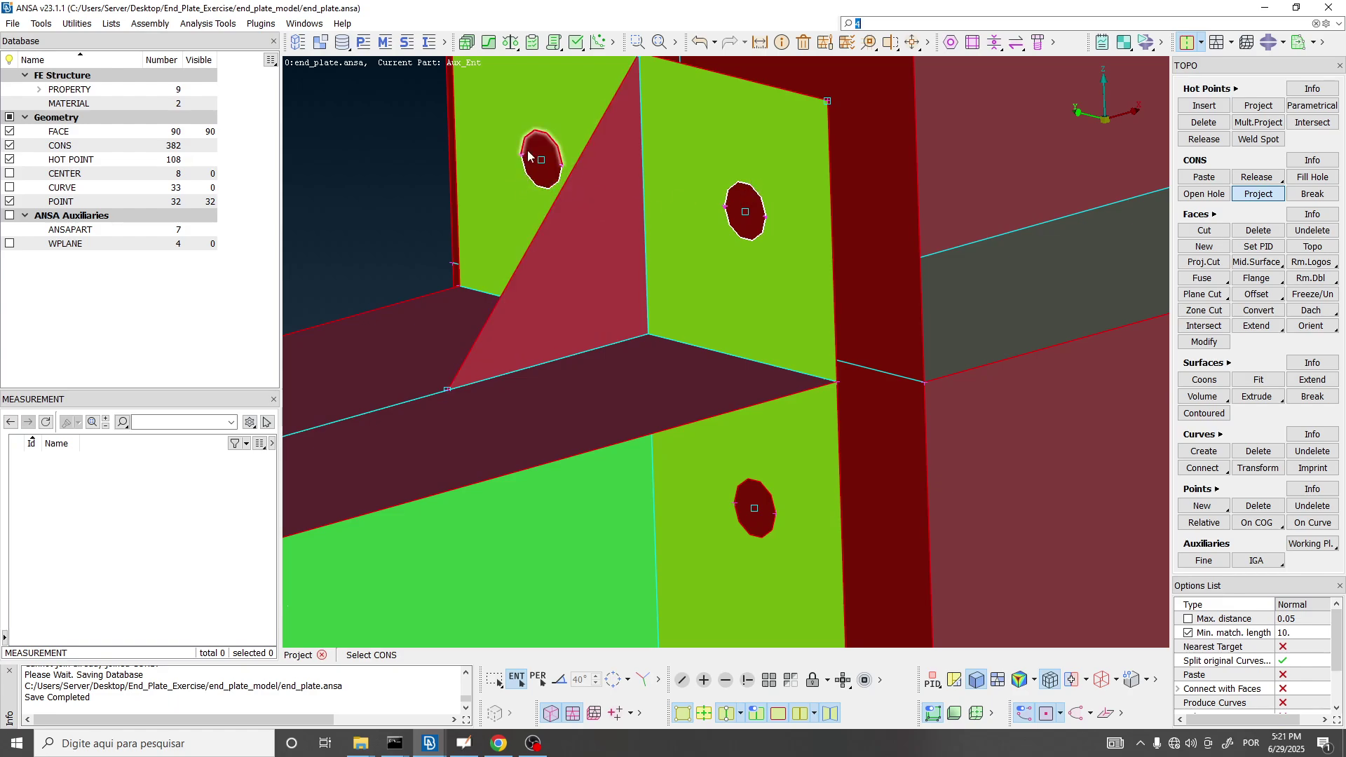
scroll(530, 131, down, 3)
scroll(649, 347, up, 3)
click(658, 275)
click(661, 244)
Add the edges of the lower bolt holes on the same side of the beam web to the projection selection.
scroll(662, 251, down, 3)
scroll(691, 256, up, 3)
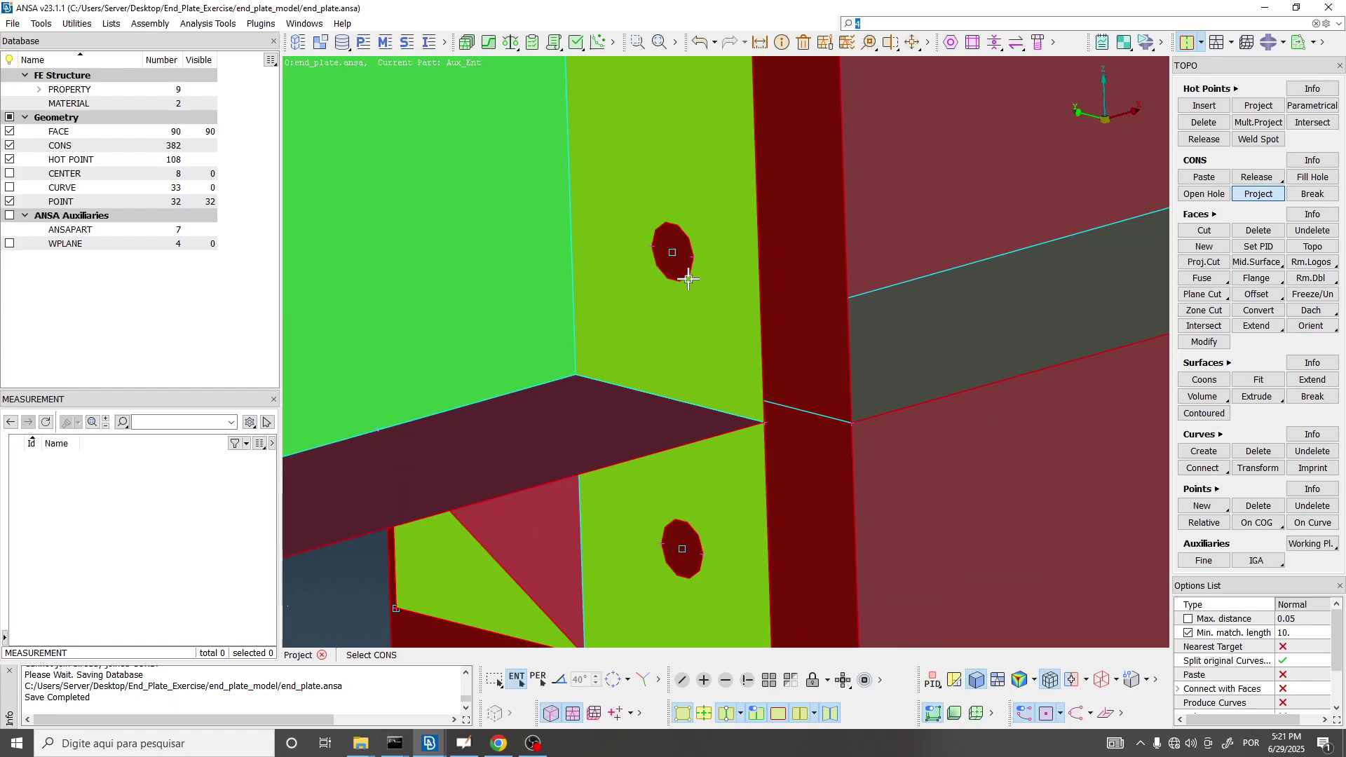
scroll(690, 255, down, 3)
scroll(695, 294, up, 3)
click(696, 396)
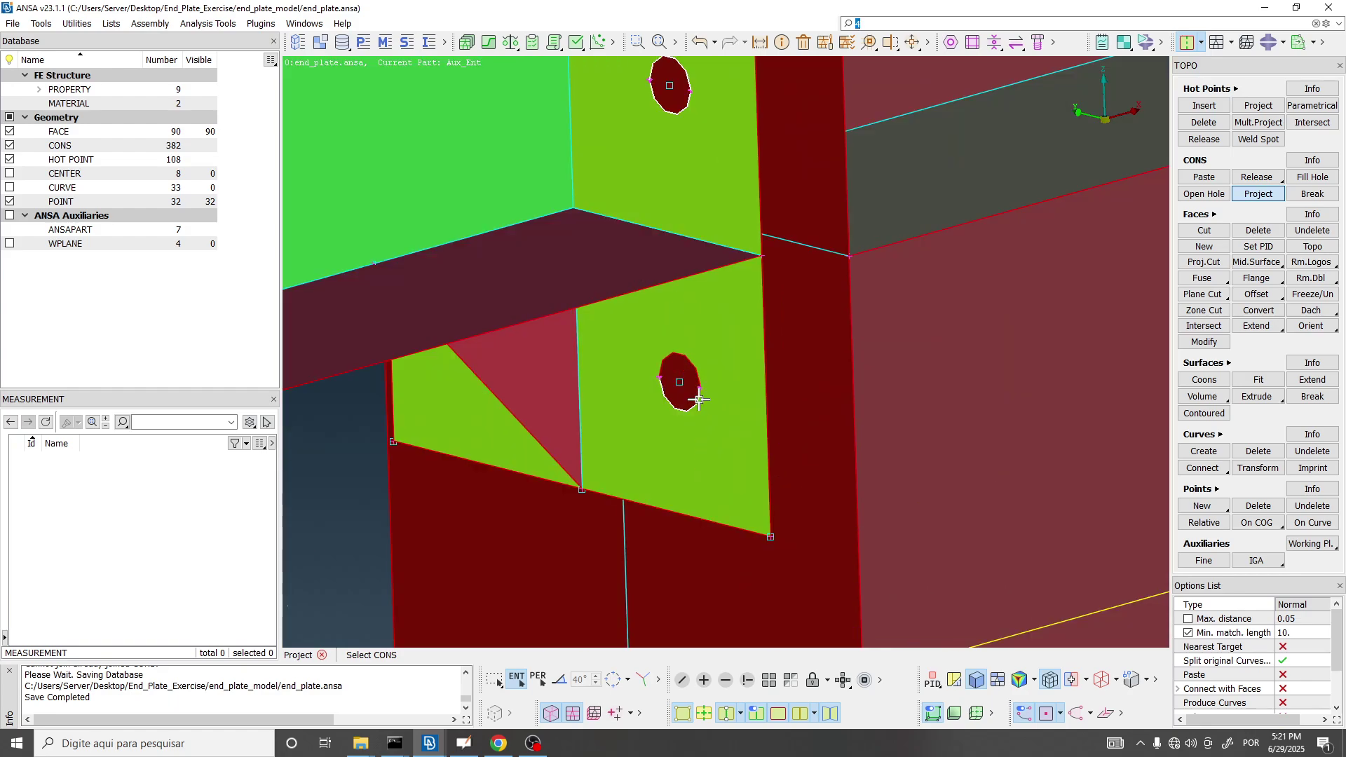
click(693, 378)
scroll(703, 360, down, 1)
Add the edges of the remaining bolt holes on the opposite side of the beam web and accept the CONS selection.
ctrl+drag(703, 360, 557, 410)
click(549, 396)
scroll(631, 336, up, 3)
click(665, 367)
click(642, 324)
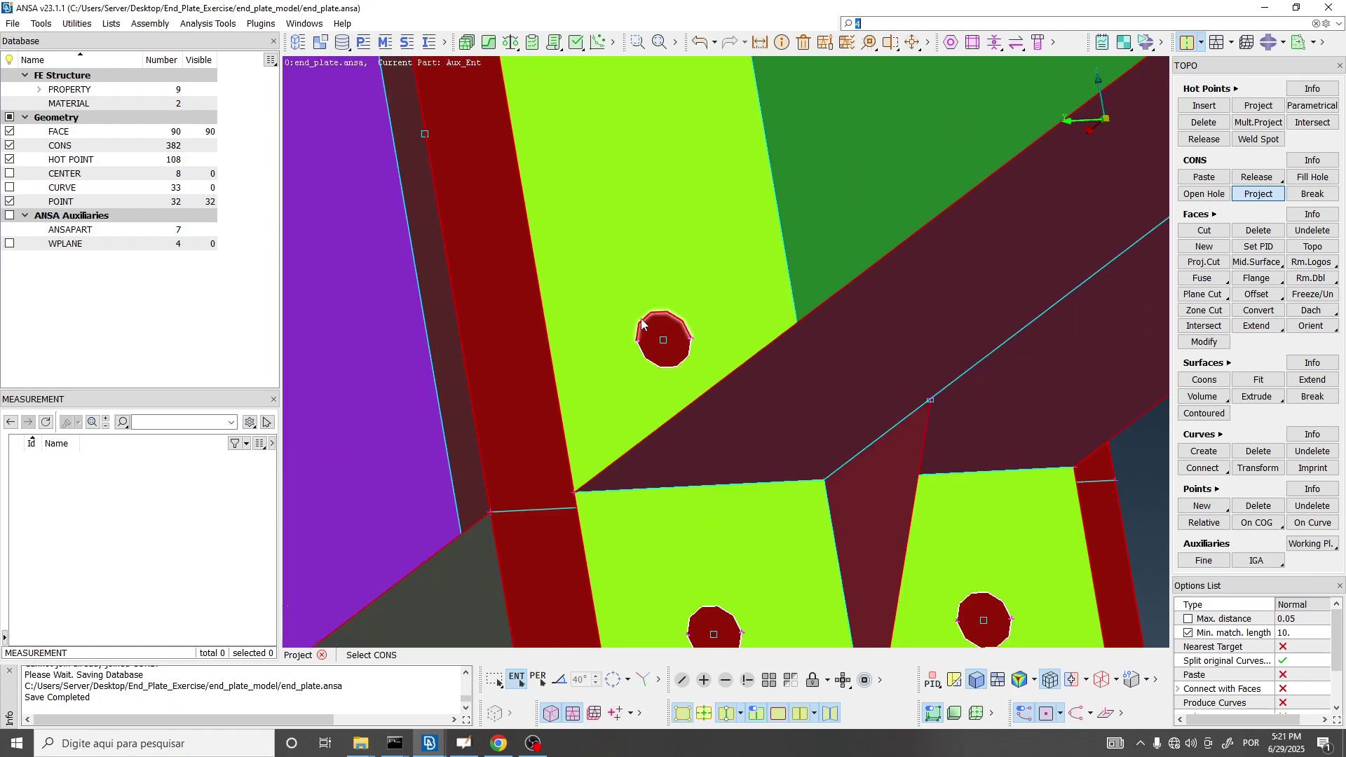
scroll(643, 324, down, 2)
scroll(673, 330, up, 3)
click(684, 304)
scroll(665, 316, down, 2)
ctrl+drag(663, 314, 529, 288)
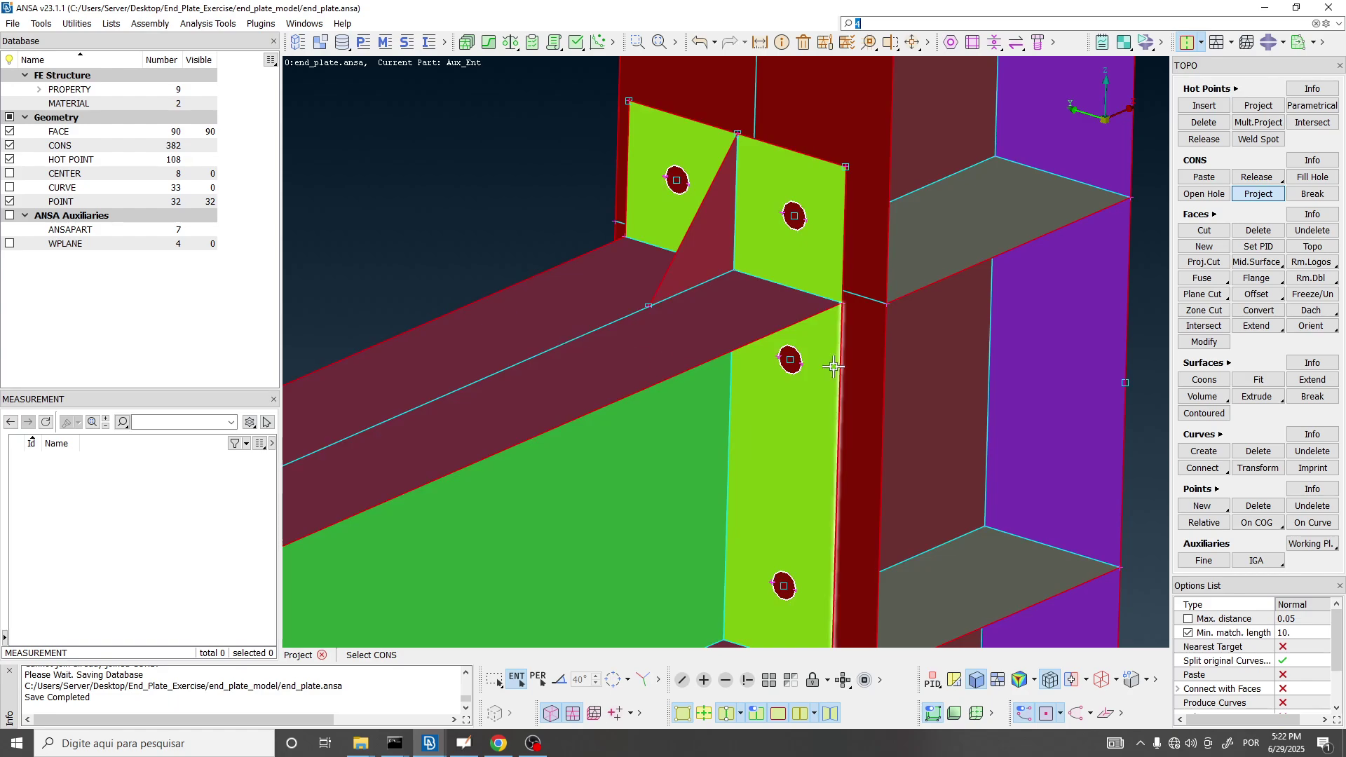
middle_click(838, 373)
Project the selected bolt-hole edges onto the column-flange faces behind the end plate, above, beside and below the beam.
scroll(620, 315, down, 4)
click(725, 215)
click(683, 212)
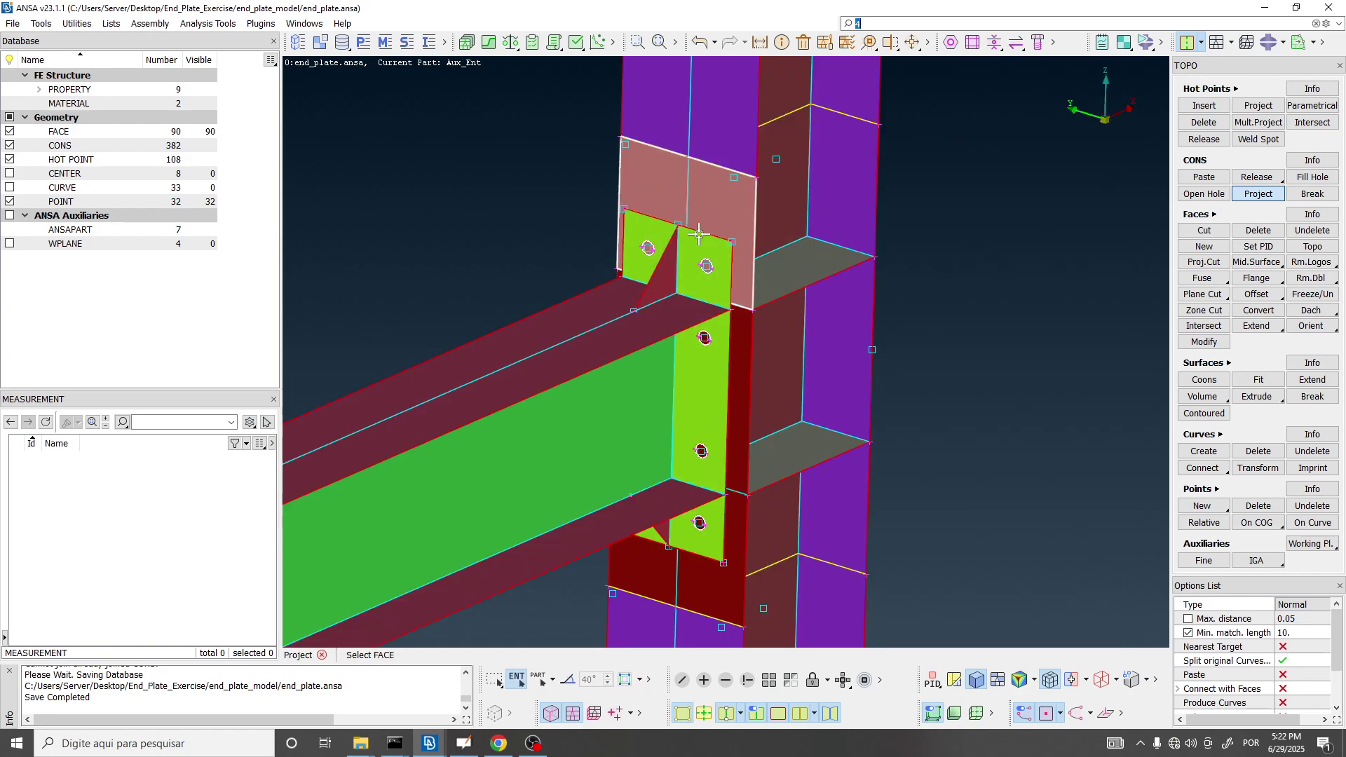
click(739, 336)
ctrl+drag(743, 336, 846, 323)
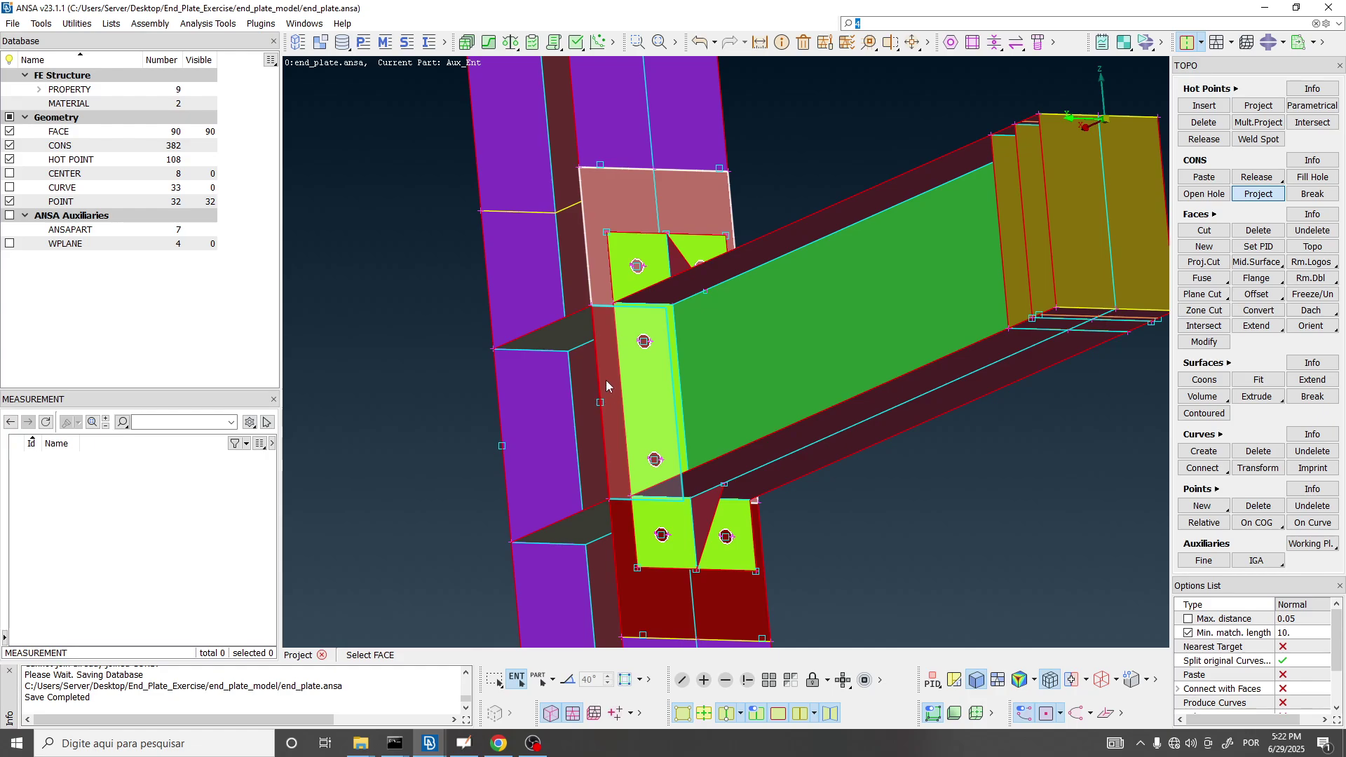
click(606, 380)
click(633, 599)
click(717, 598)
ctrl+drag(716, 597, 736, 323)
middle_click(747, 313)
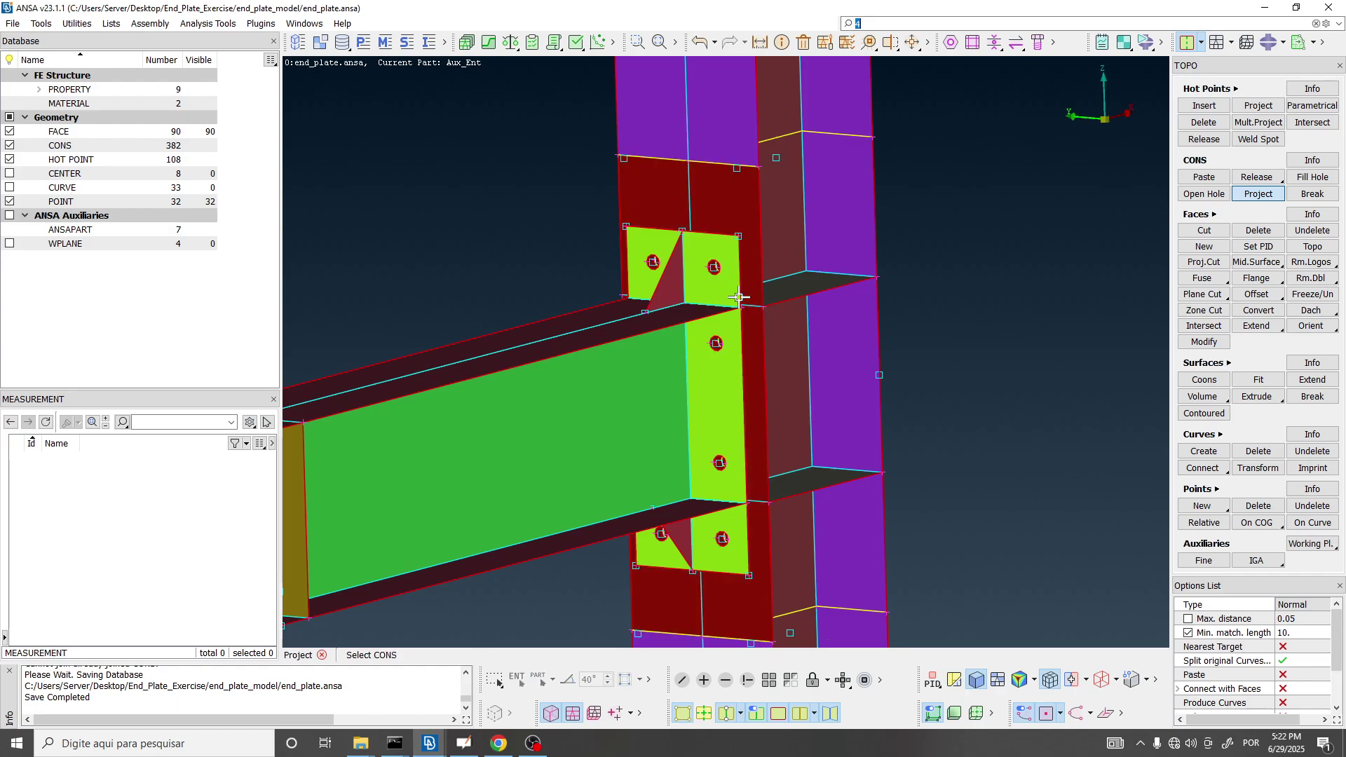
Start deleting entities and select the circular faces inside the projected hole outlines on one side of the column flange.
scroll(747, 313, up, 5)
ctrl+drag(652, 263, 688, 156)
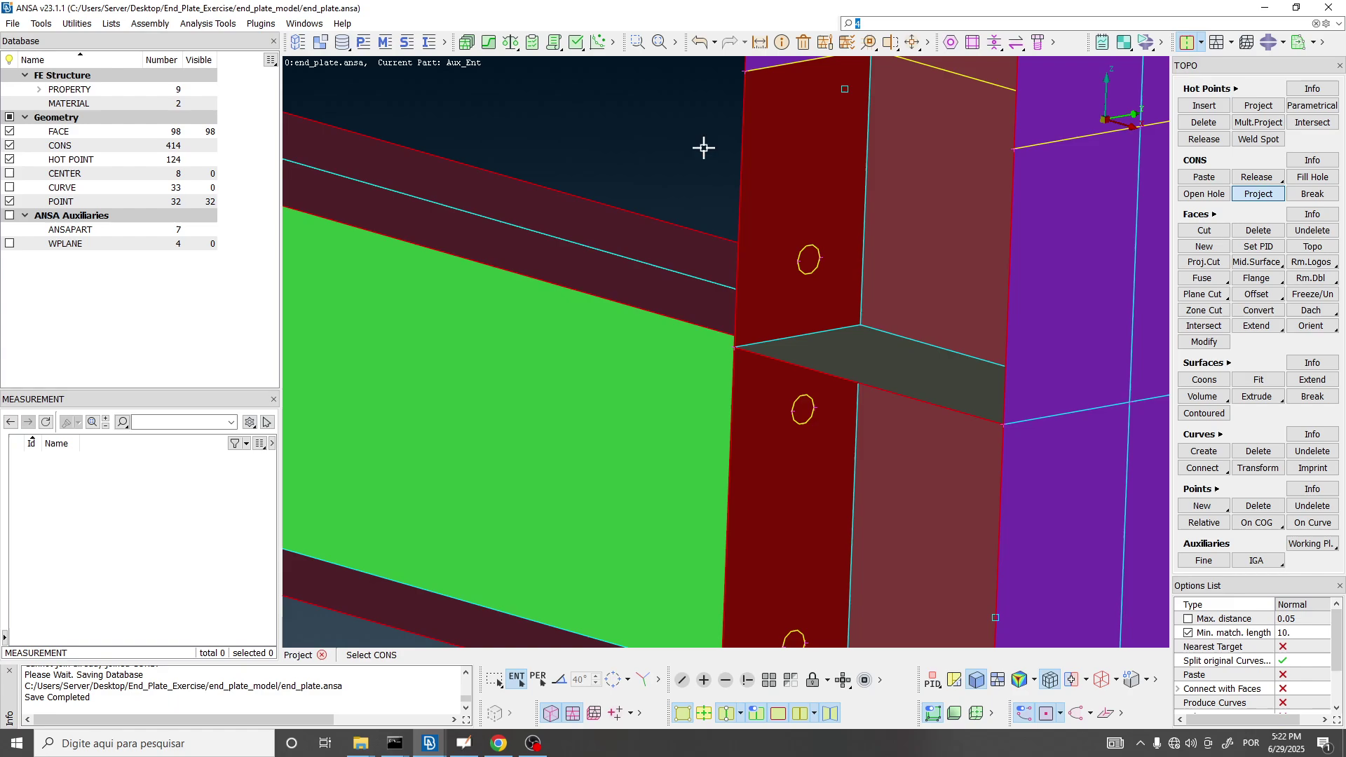
click(804, 43)
scroll(813, 265, up, 4)
click(810, 264)
ctrl+drag(810, 264, 997, 247)
scroll(847, 264, up, 5)
scroll(870, 232, down, 5)
scroll(865, 220, up, 4)
click(873, 223)
scroll(892, 222, down, 3)
scroll(744, 233, up, 4)
click(725, 239)
scroll(711, 184, down, 5)
scroll(702, 306, up, 4)
click(730, 316)
scroll(730, 315, down, 4)
Select the circular faces on the other side of the column web and delete all eight to open the flange's bolt holes.
ctrl+drag(731, 315, 567, 261)
scroll(743, 280, up, 3)
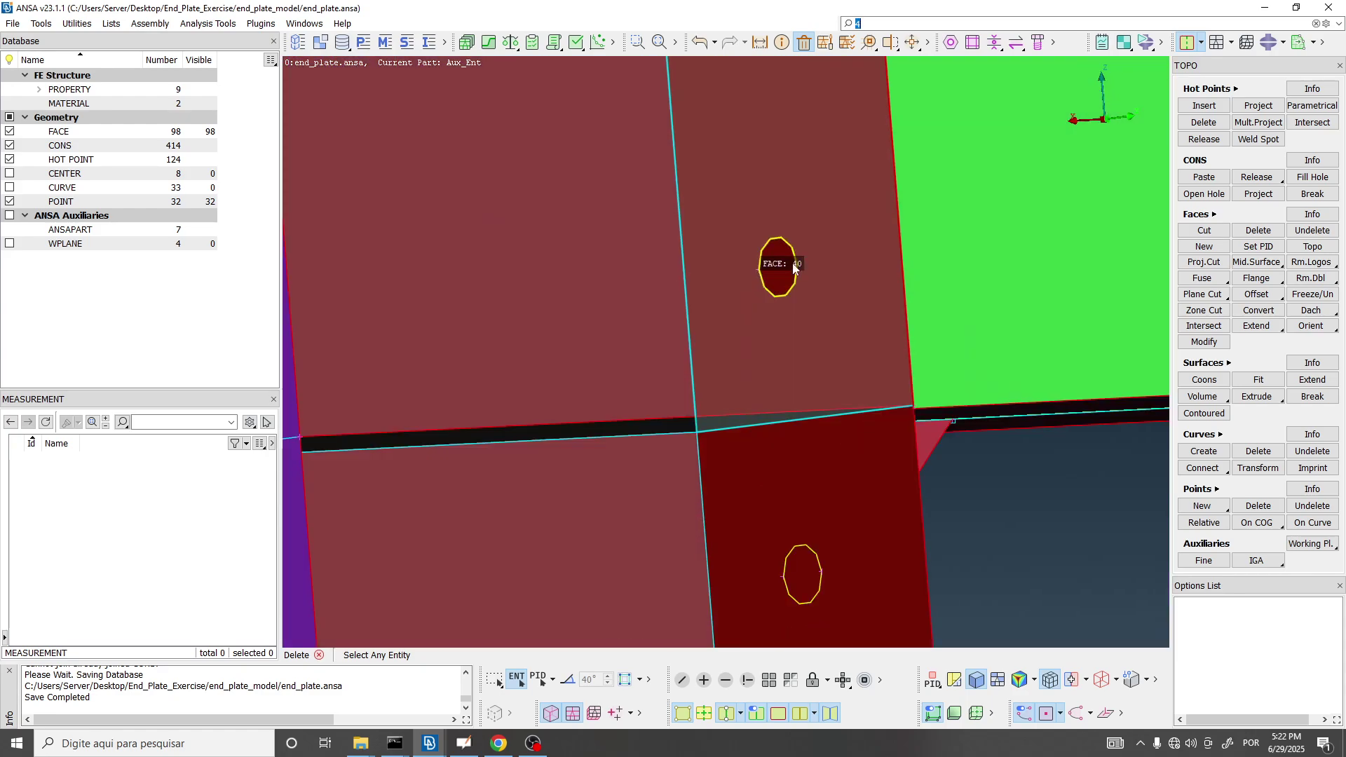
scroll(781, 263, down, 3)
scroll(802, 322, up, 4)
click(726, 302)
scroll(729, 294, down, 4)
ctrl+drag(730, 292, 639, 298)
click(639, 298)
scroll(639, 298, down, 4)
middle_click(704, 362)
click(679, 403)
Examine the aligned bolt holes through the end plate and column flange and the overall beam-column connection.
scroll(694, 225, up, 5)
ctrl+drag(692, 220, 716, 396)
key(Escape)
scroll(725, 276, up, 3)
scroll(716, 396, down, 5)
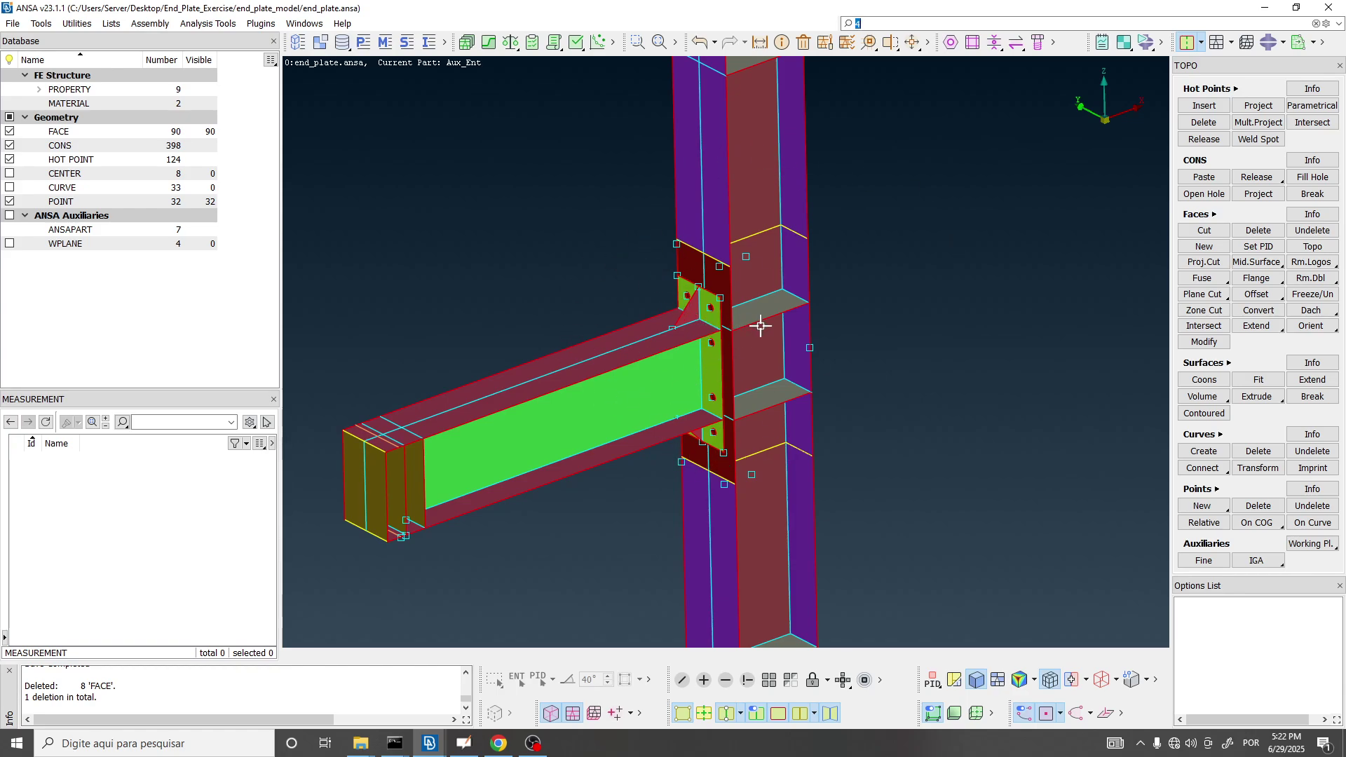
scroll(694, 247, up, 3)
scroll(691, 242, down, 3)
scroll(693, 275, up, 1)
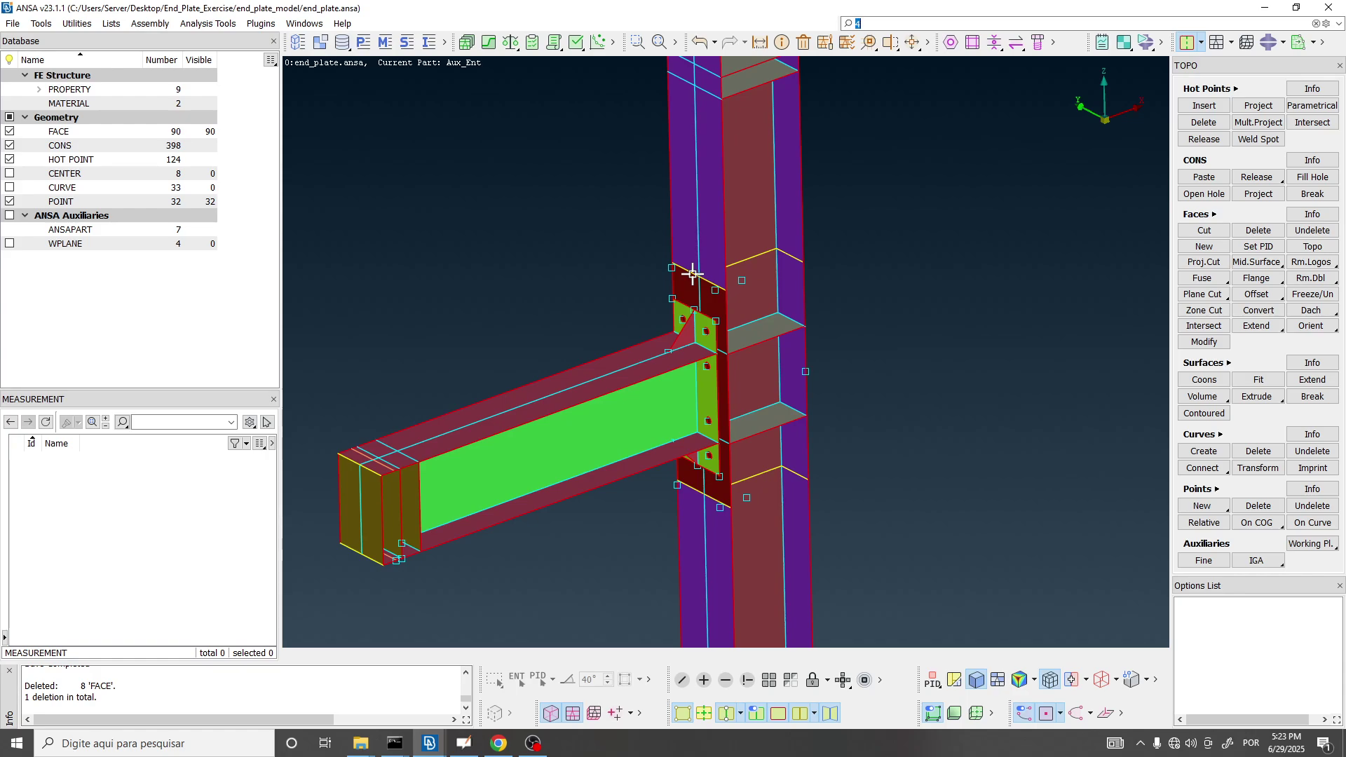
Save the model database with the new column-flange bolt holes.
scroll(693, 274, down, 5)
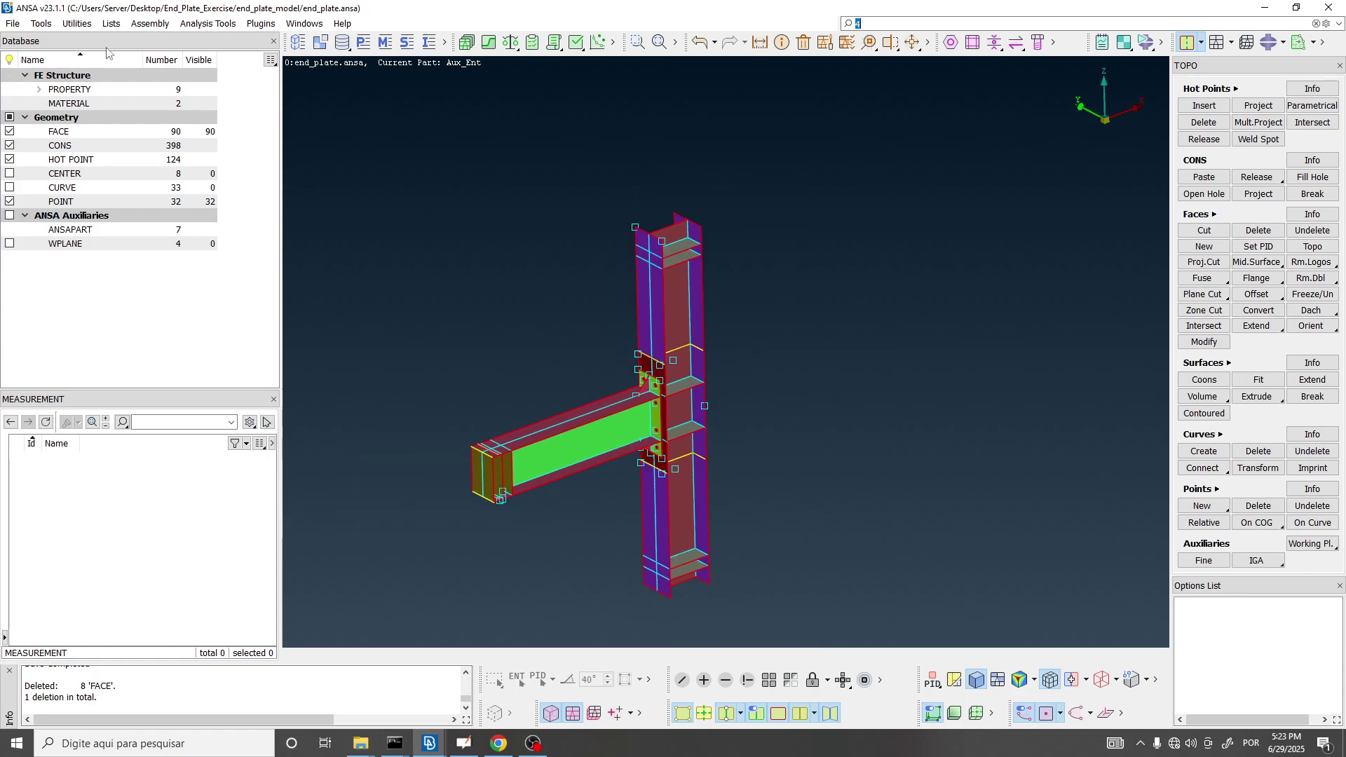
click(13, 23)
click(35, 167)
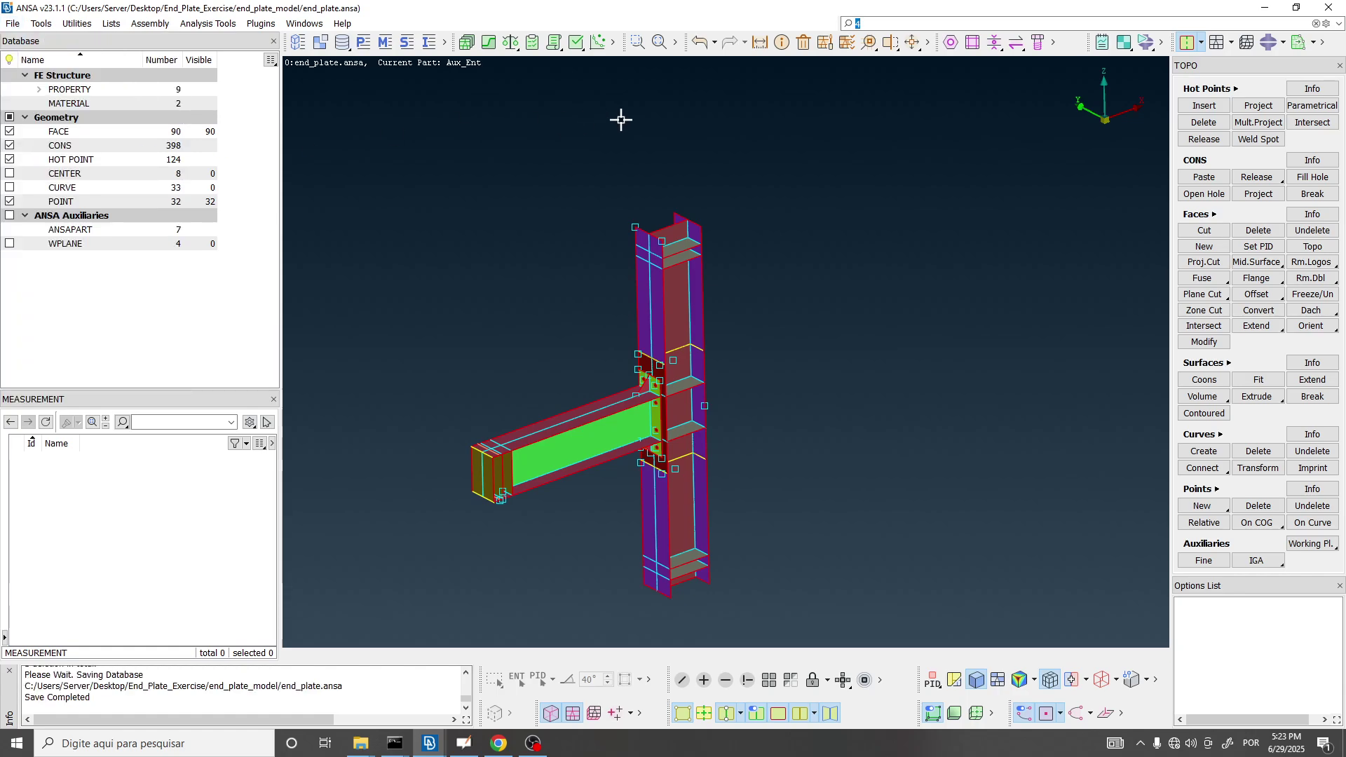